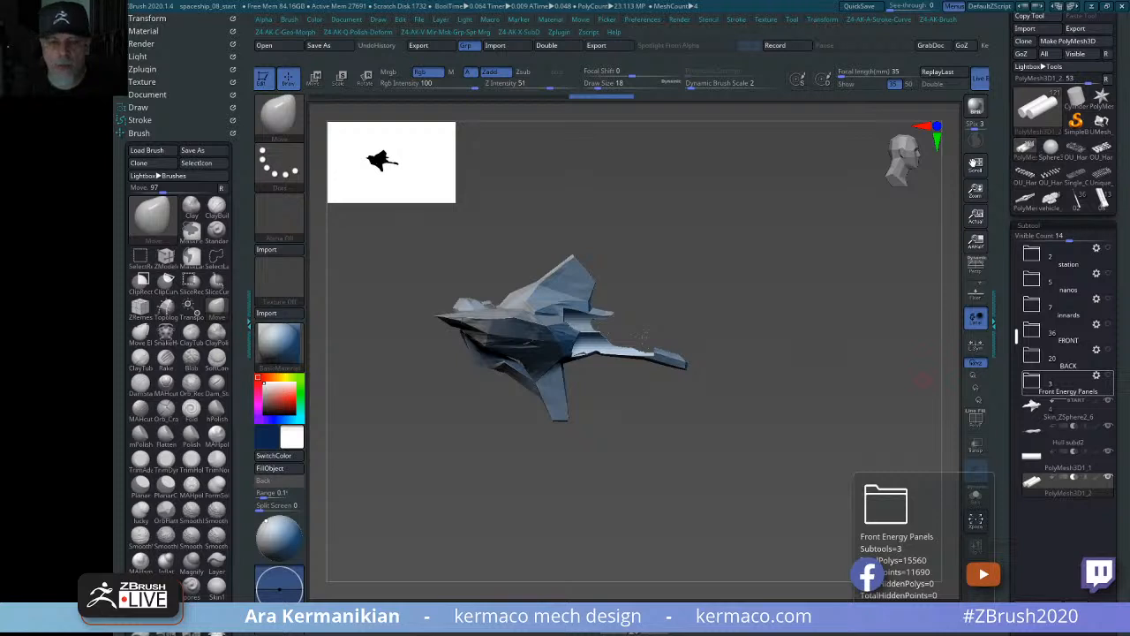
# Move the engine cylinders subtool down very slightly at the rear of the rough hull using the Move gizmo.
pyautogui.moveTo(812, 397); pyautogui.dragTo(963, 376)
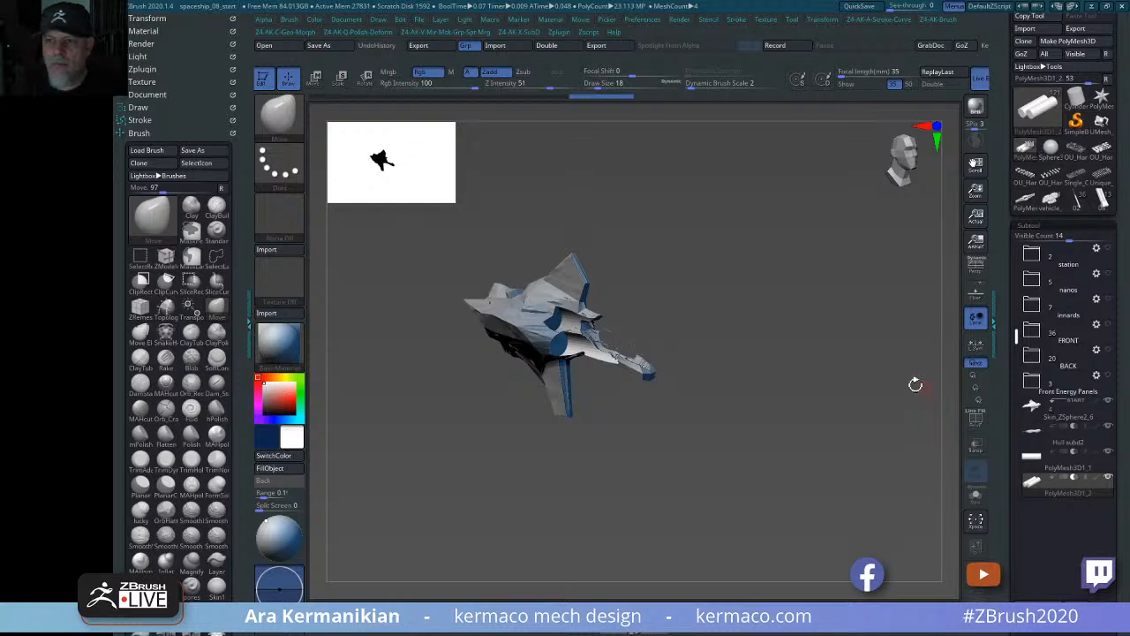
pyautogui.moveTo(833, 348); pyautogui.dragTo(881, 356)
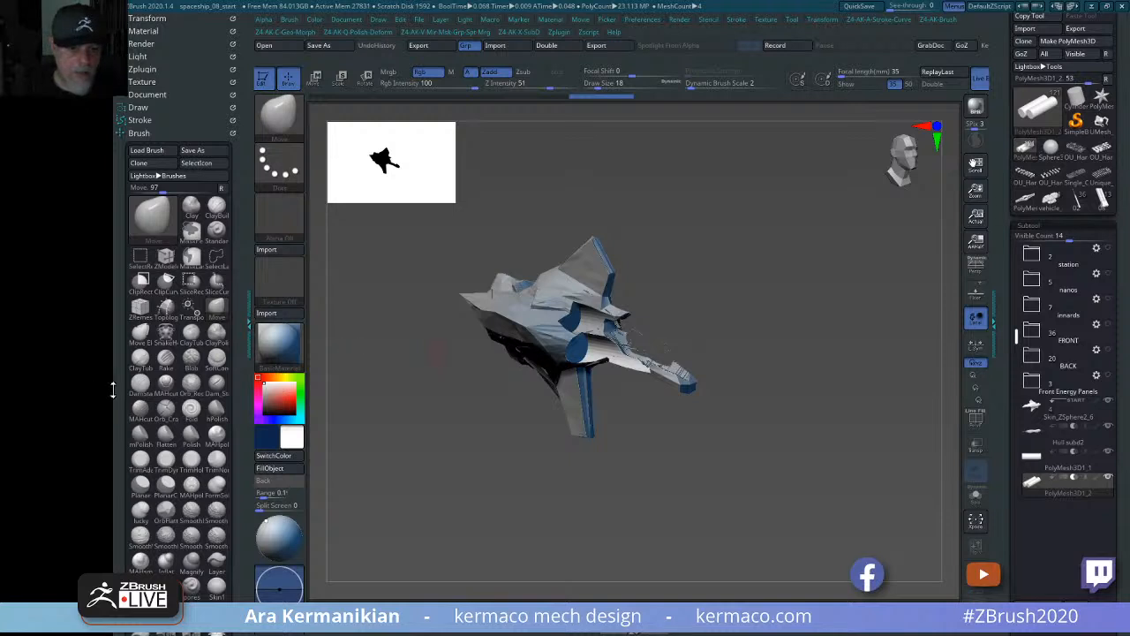
pyautogui.moveTo(866, 333); pyautogui.dragTo(910, 341)
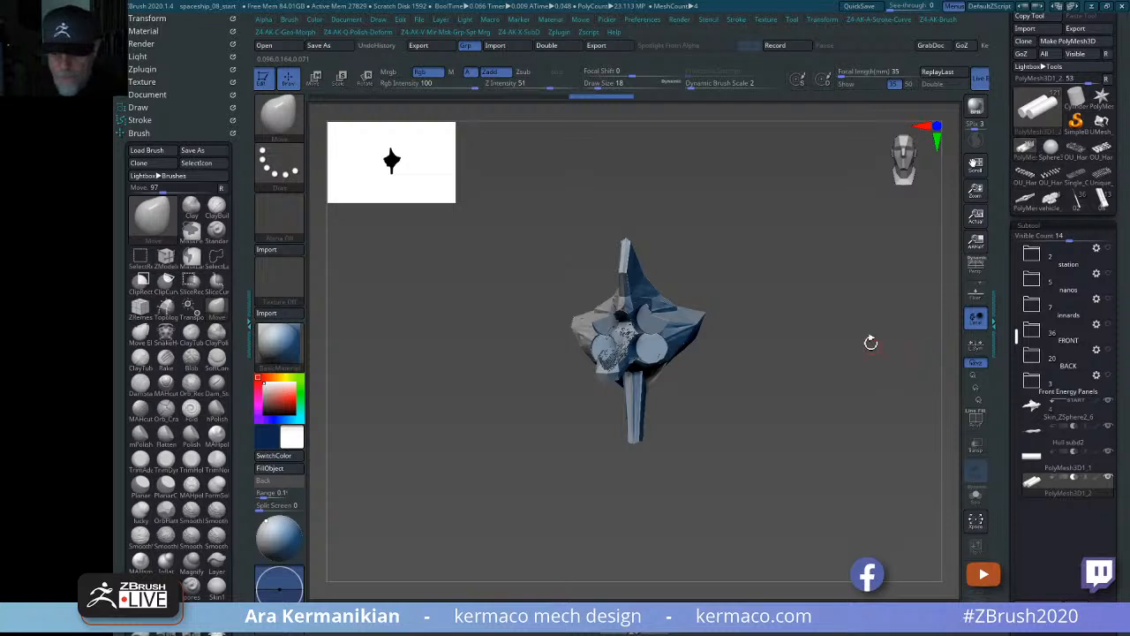
pyautogui.press('w')
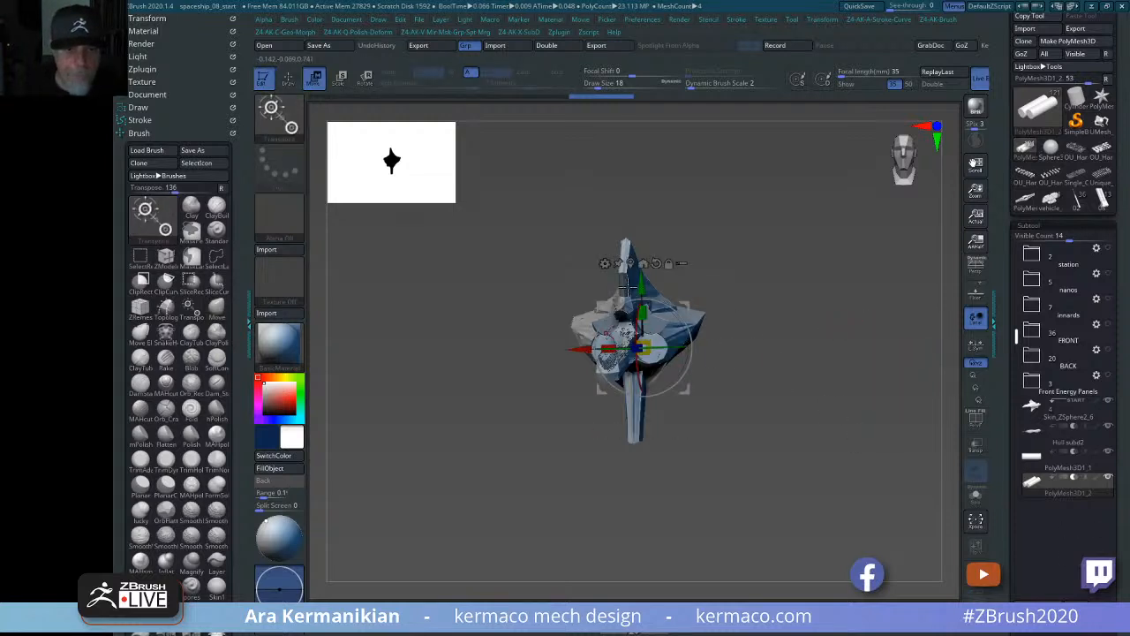
pyautogui.moveTo(640, 287); pyautogui.dragTo(641, 290)
pyautogui.moveTo(830, 288); pyautogui.dragTo(909, 313)
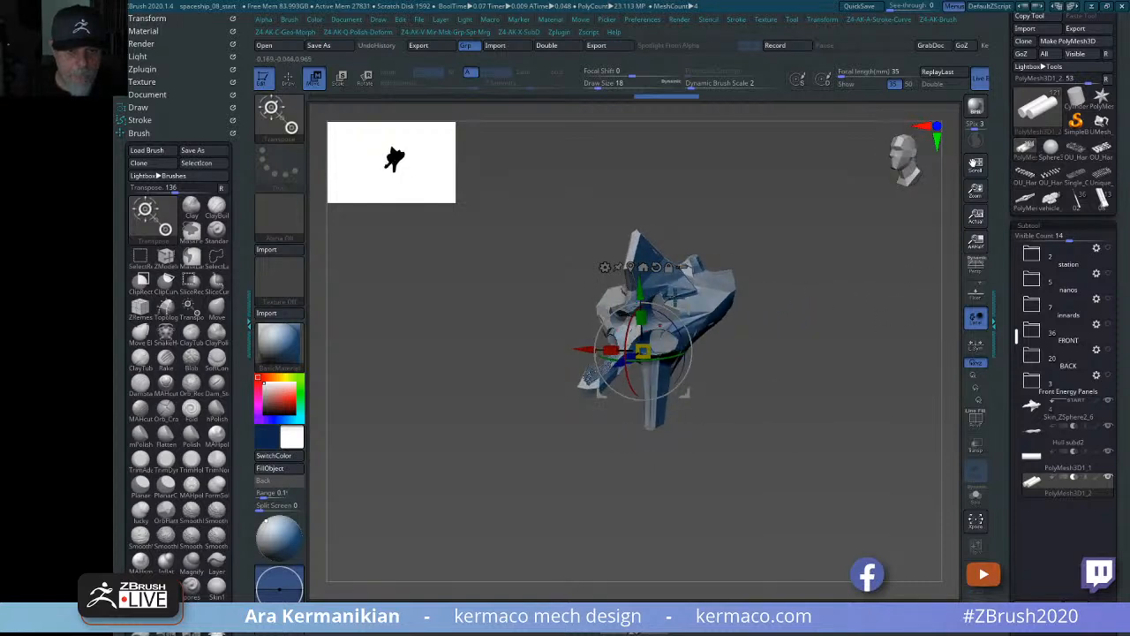
# Examine how the engine cylinders fit into the rough rear hull from the side, the back and three-quarter angles.
pyautogui.moveTo(826, 312); pyautogui.dragTo(963, 337)
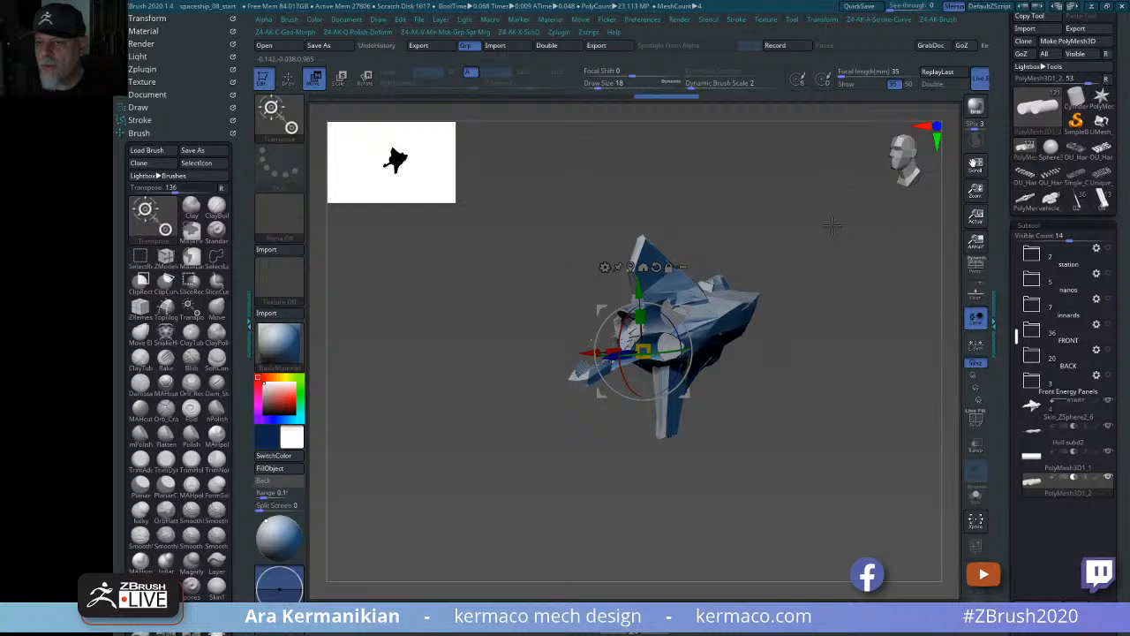
pyautogui.moveTo(797, 248); pyautogui.dragTo(871, 220)
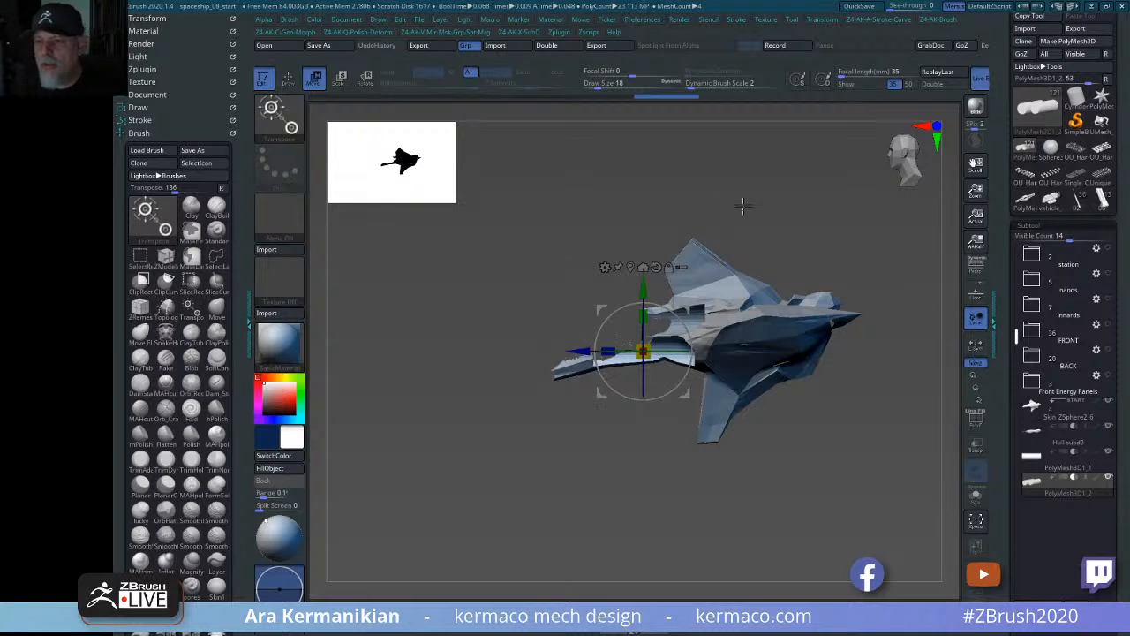
pyautogui.keyDown('alt'); pyautogui.moveTo(833, 237); pyautogui.dragTo(846, 282); pyautogui.keyUp('alt')
pyautogui.click(685, 260)
pyautogui.moveTo(786, 363); pyautogui.dragTo(833, 214)
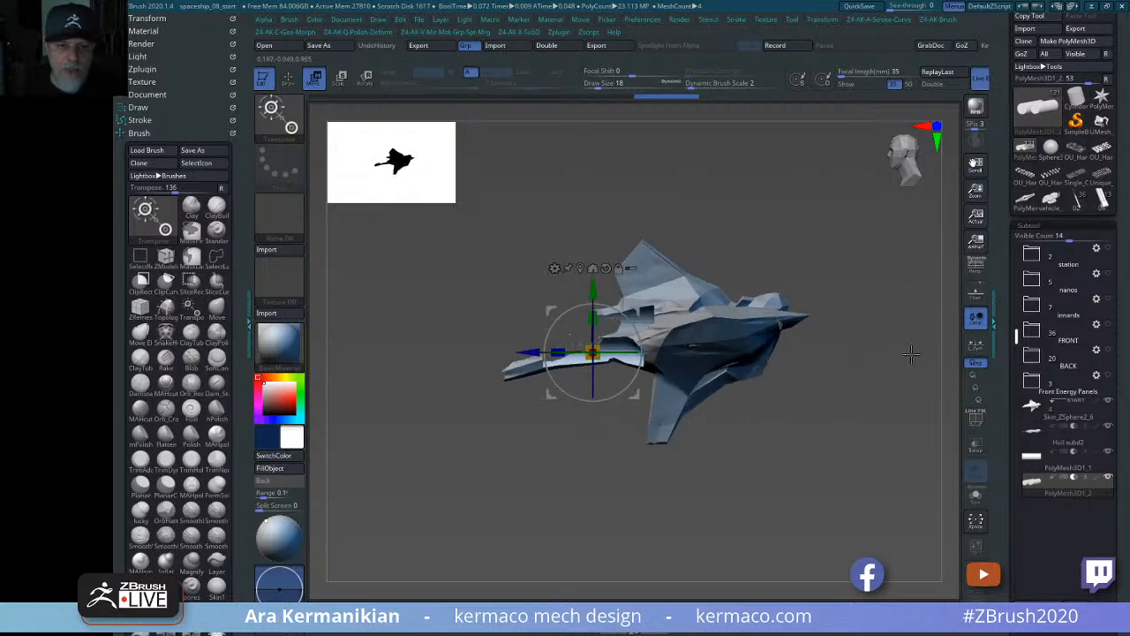
pyautogui.moveTo(914, 353); pyautogui.dragTo(867, 369)
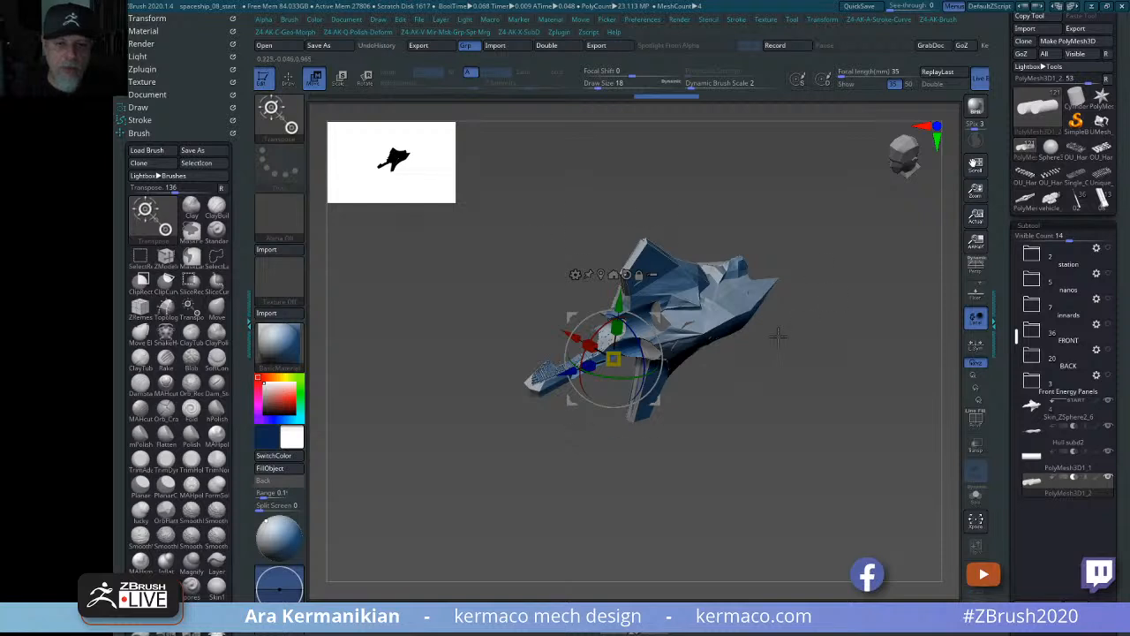
pyautogui.keyDown('shift'); pyautogui.moveTo(780, 378); pyautogui.dragTo(873, 376); pyautogui.keyUp('shift')
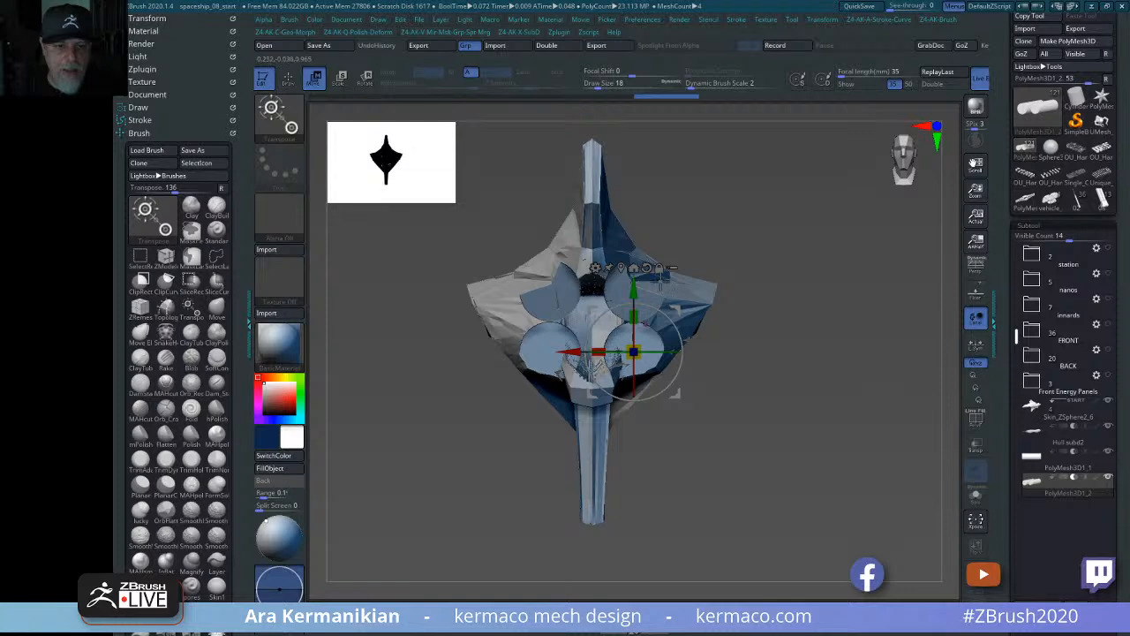
pyautogui.moveTo(875, 309); pyautogui.dragTo(812, 439)
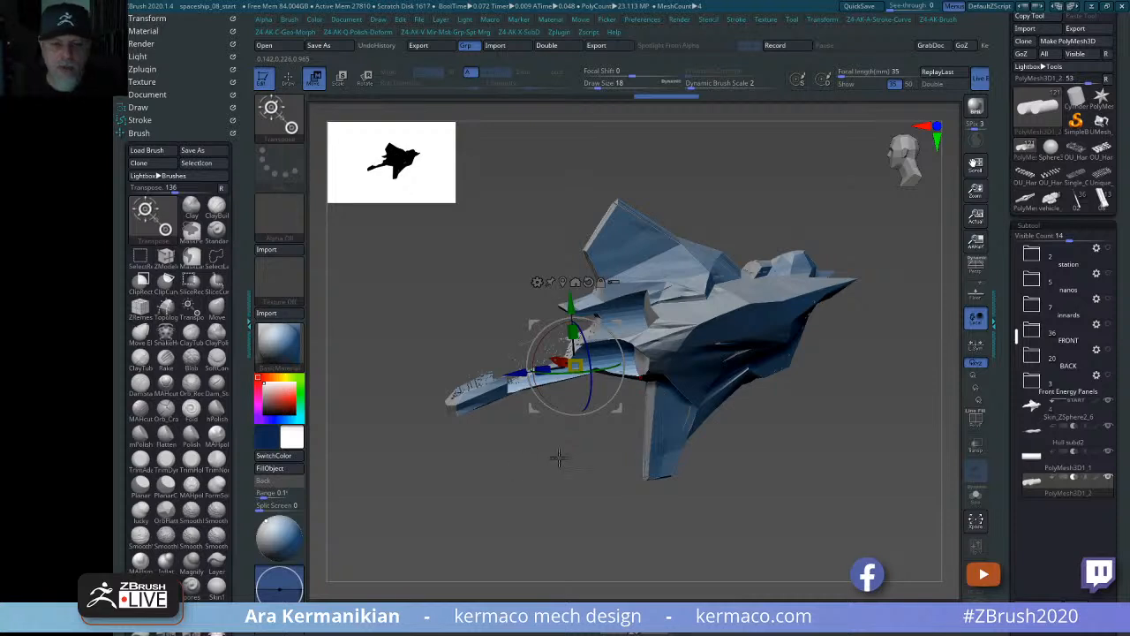
pyautogui.moveTo(821, 451); pyautogui.dragTo(843, 434)
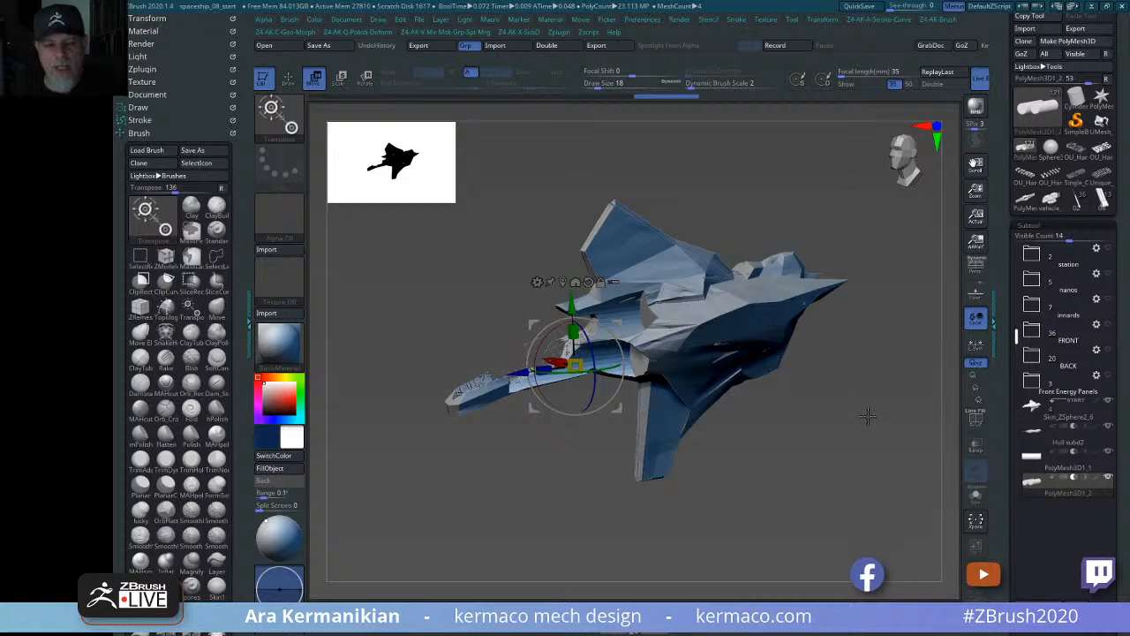
pyautogui.moveTo(865, 433); pyautogui.dragTo(850, 427)
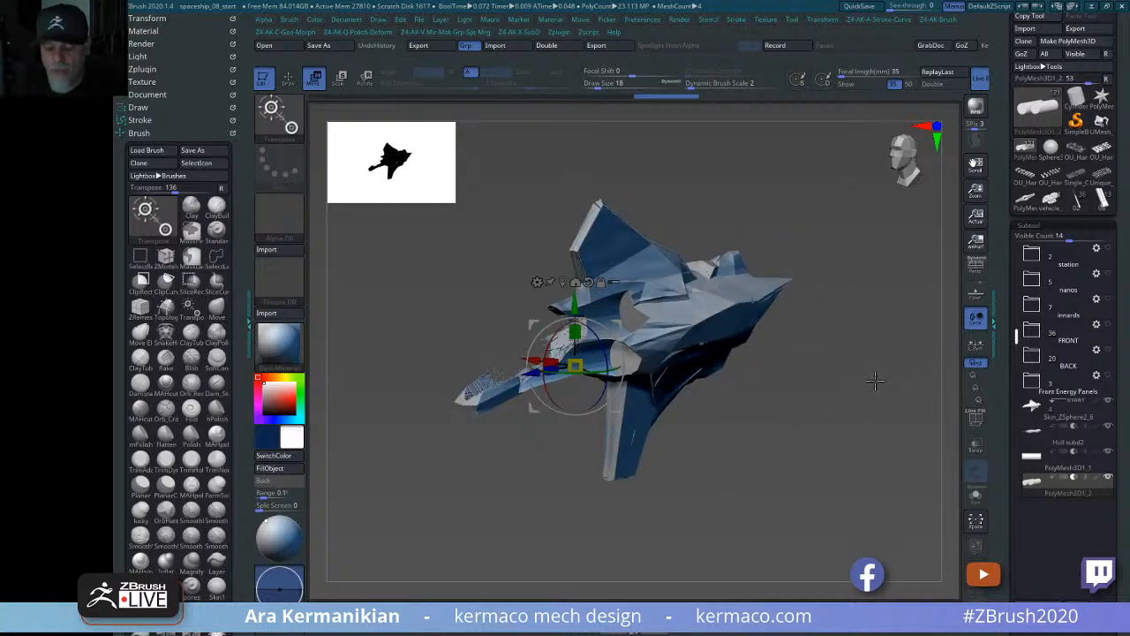
pyautogui.keyDown('alt'); pyautogui.moveTo(881, 391); pyautogui.dragTo(911, 381); pyautogui.keyUp('alt')
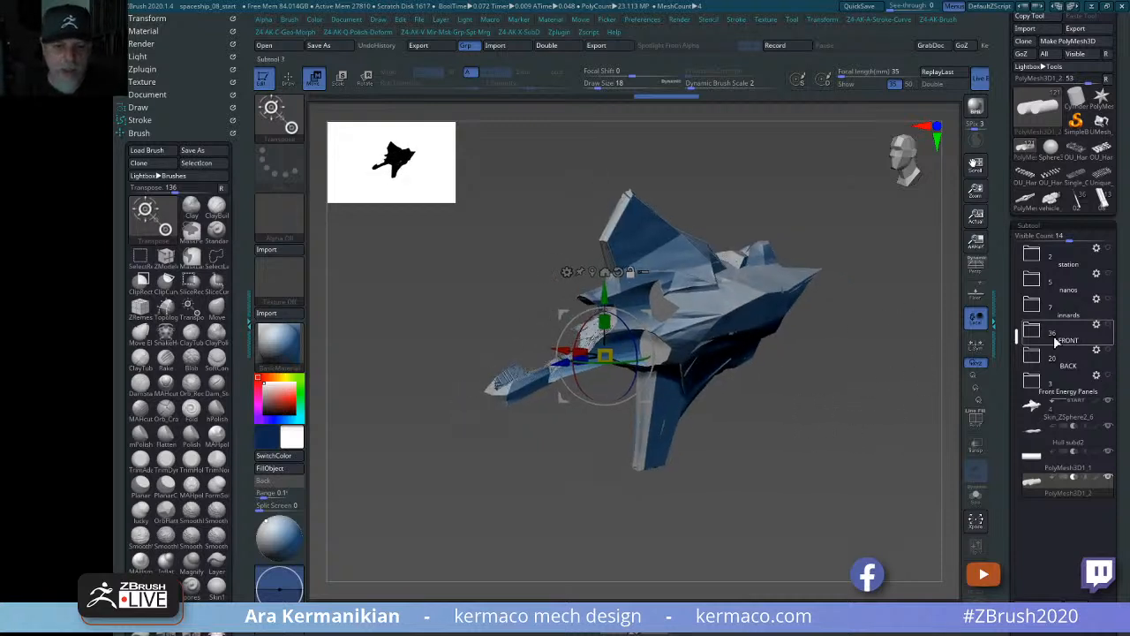
# Make the FRONT and Front Energy Panels folders visible on the ship.
pyautogui.click(1109, 326)
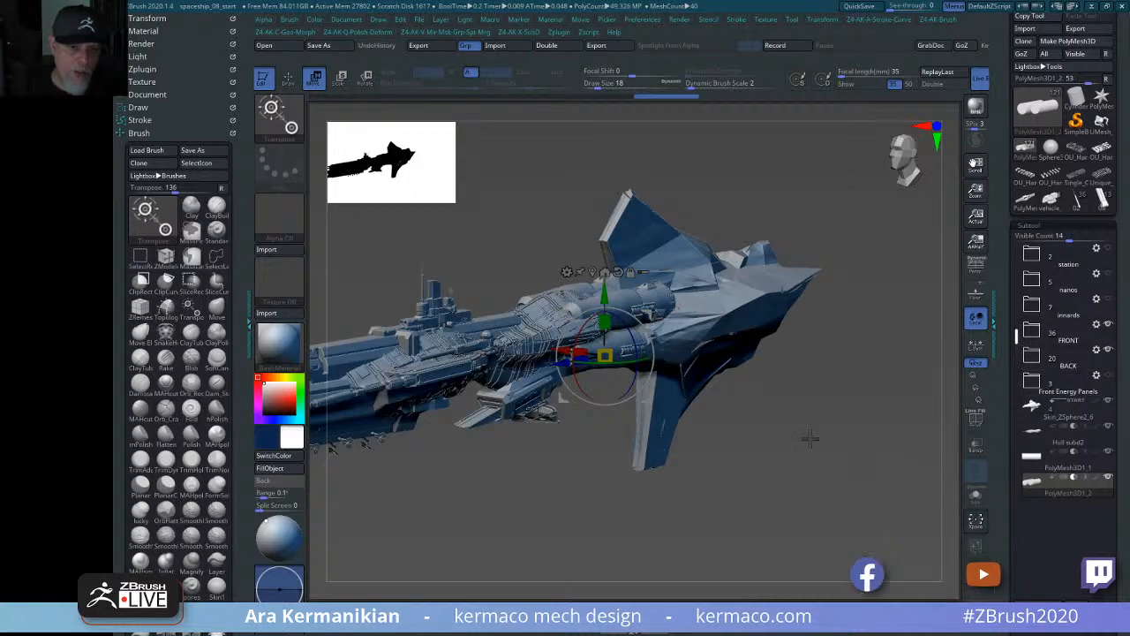
pyautogui.moveTo(851, 430)
pyautogui.mouseDown()
pyautogui.moveTo(861, 412)
pyautogui.moveTo(826, 407)
pyautogui.moveTo(868, 431)
pyautogui.mouseUp()
pyautogui.click(1111, 375)
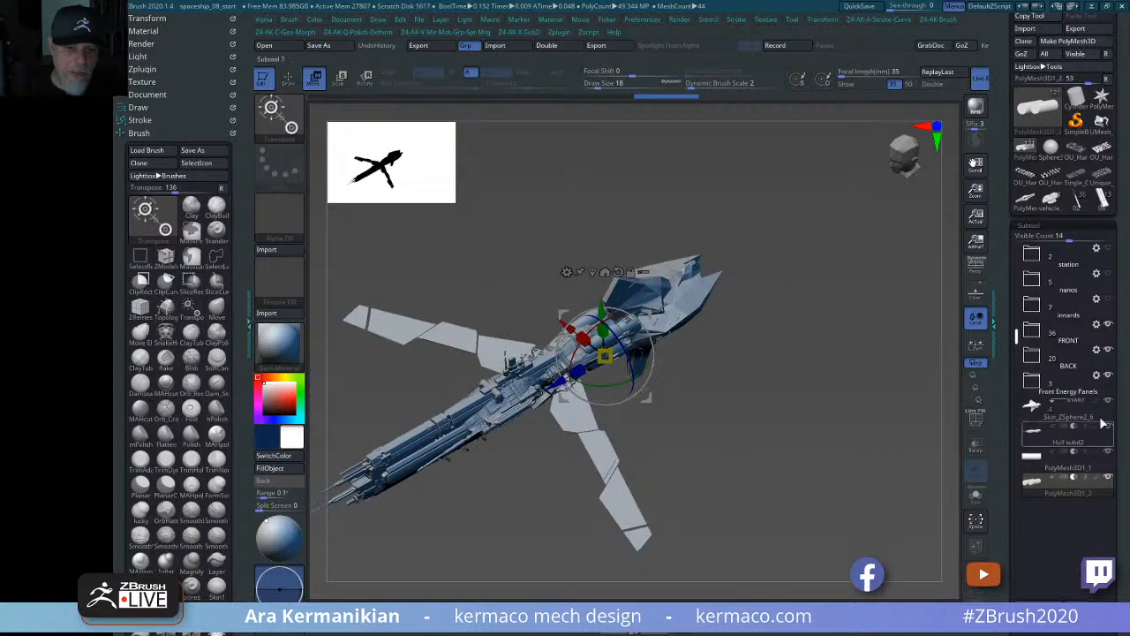
# Show the nanos folder around the ship for a look, and hide it again.
pyautogui.click(1109, 350)
pyautogui.click(1109, 351)
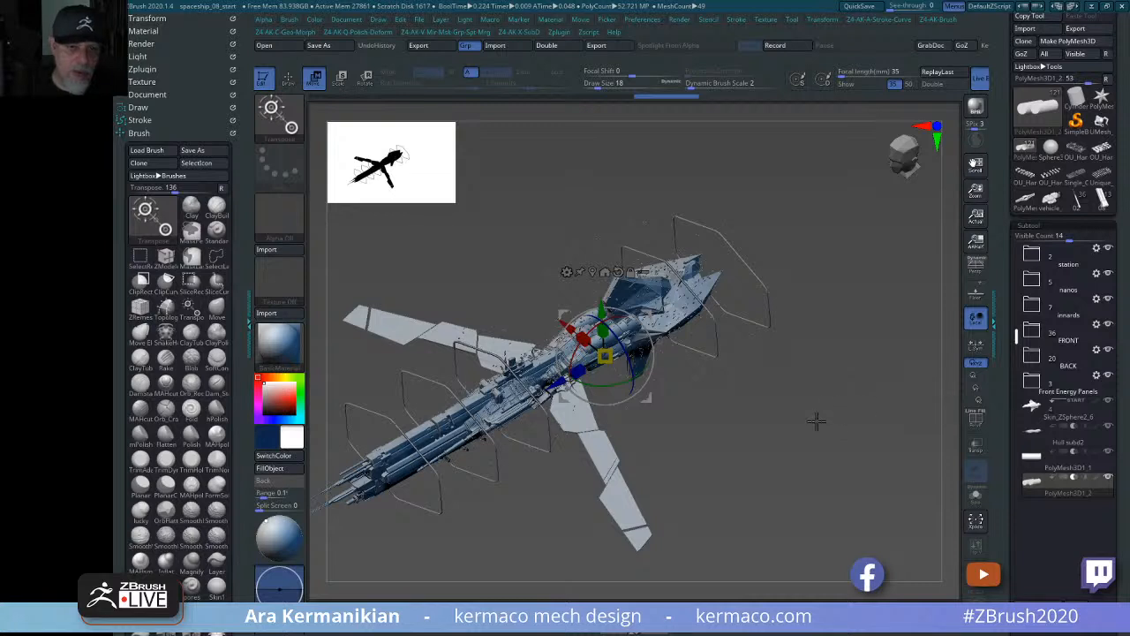
pyautogui.moveTo(815, 421); pyautogui.dragTo(858, 404)
pyautogui.moveTo(815, 434); pyautogui.dragTo(819, 329)
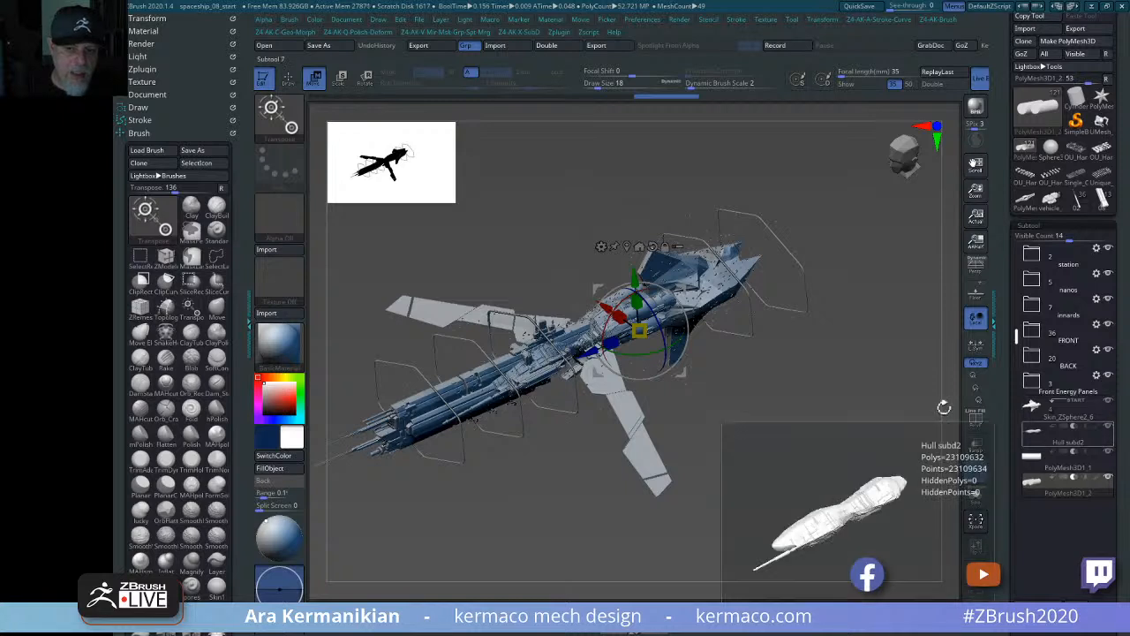
pyautogui.click(1109, 299)
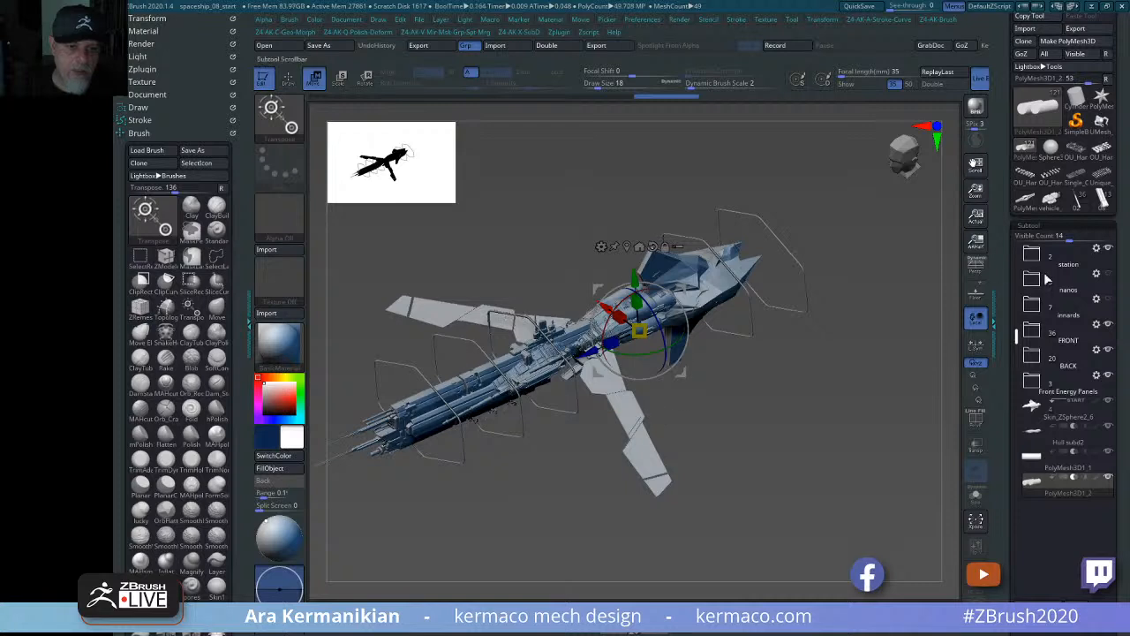
pyautogui.click(1109, 251)
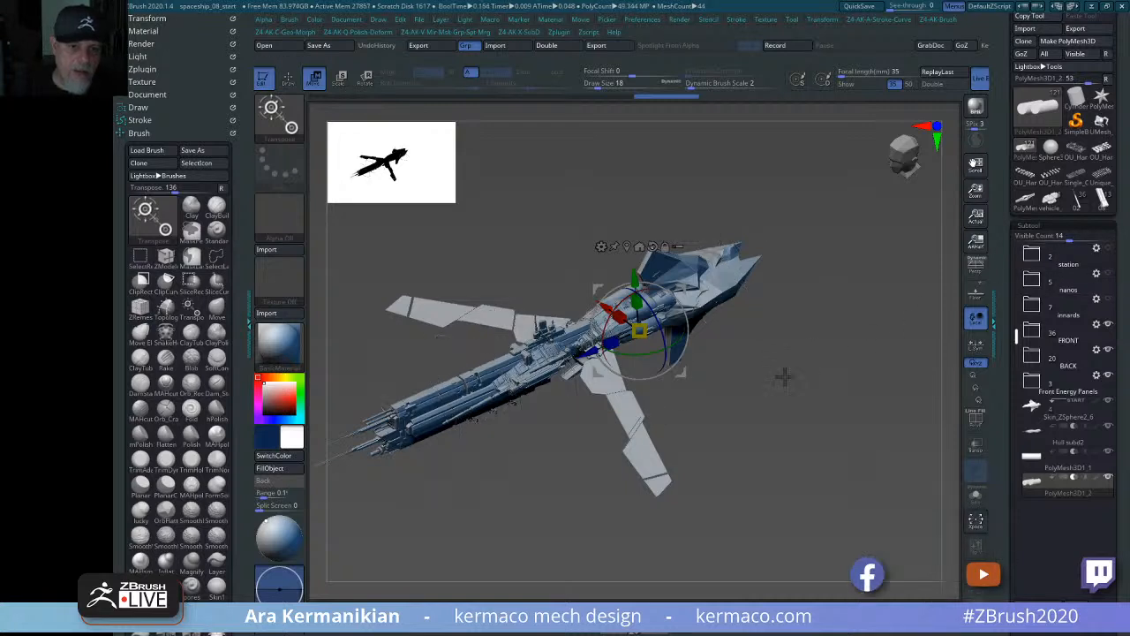
# Return to Draw mode, expand the BACK folder and make all of its subtools visible on the ship.
pyautogui.press('q')
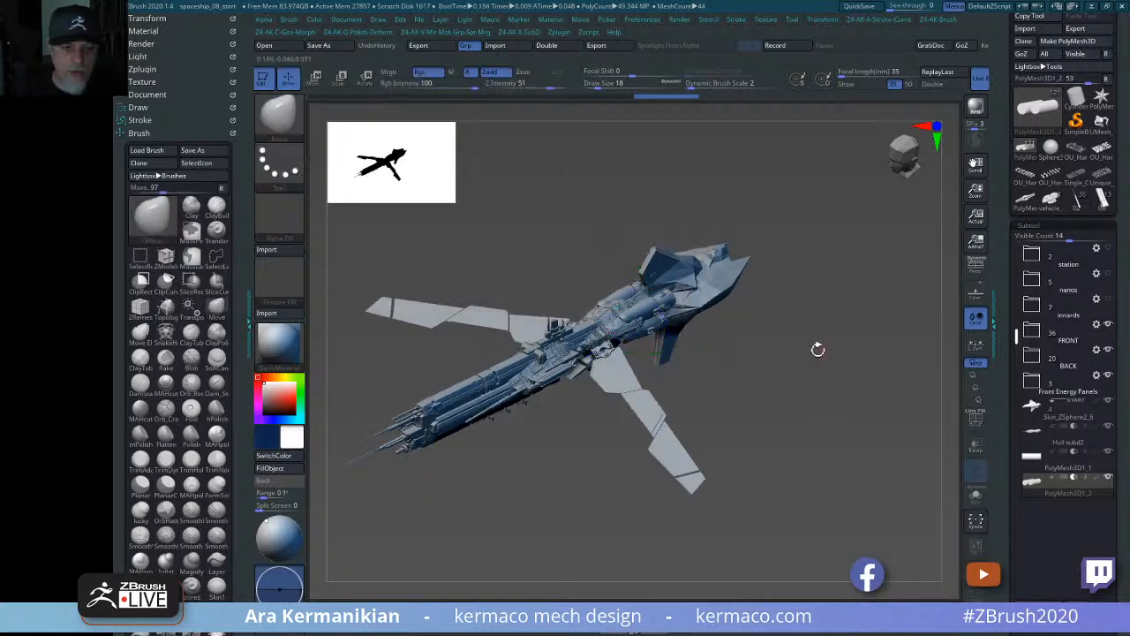
pyautogui.keyDown('alt'); pyautogui.moveTo(822, 353); pyautogui.dragTo(827, 356); pyautogui.keyUp('alt')
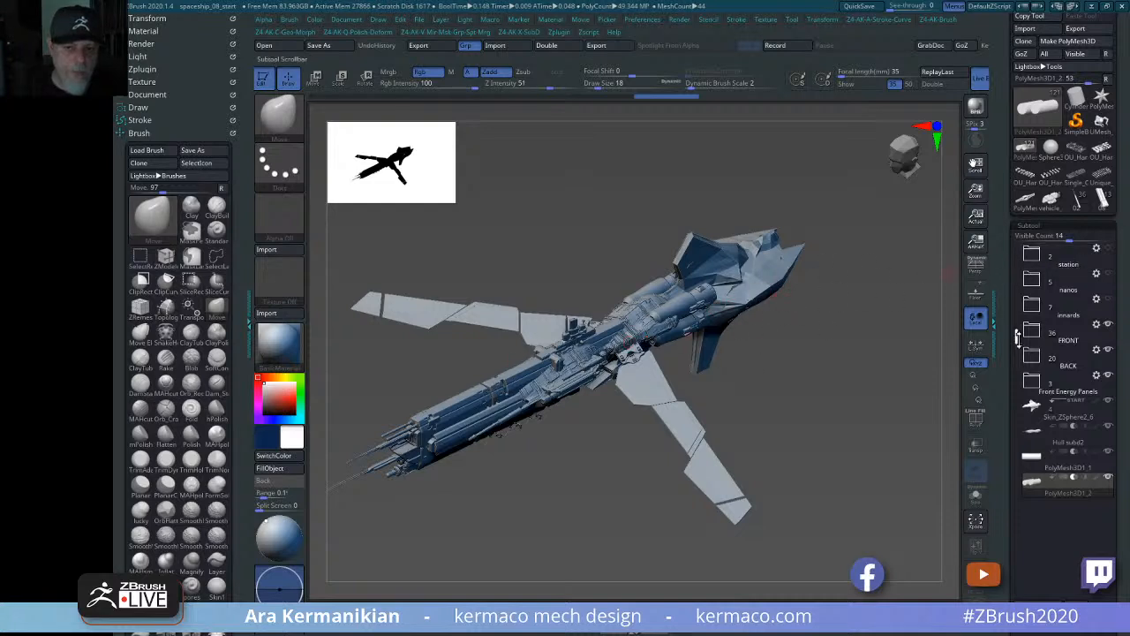
pyautogui.moveTo(1016, 334); pyautogui.dragTo(1029, 249)
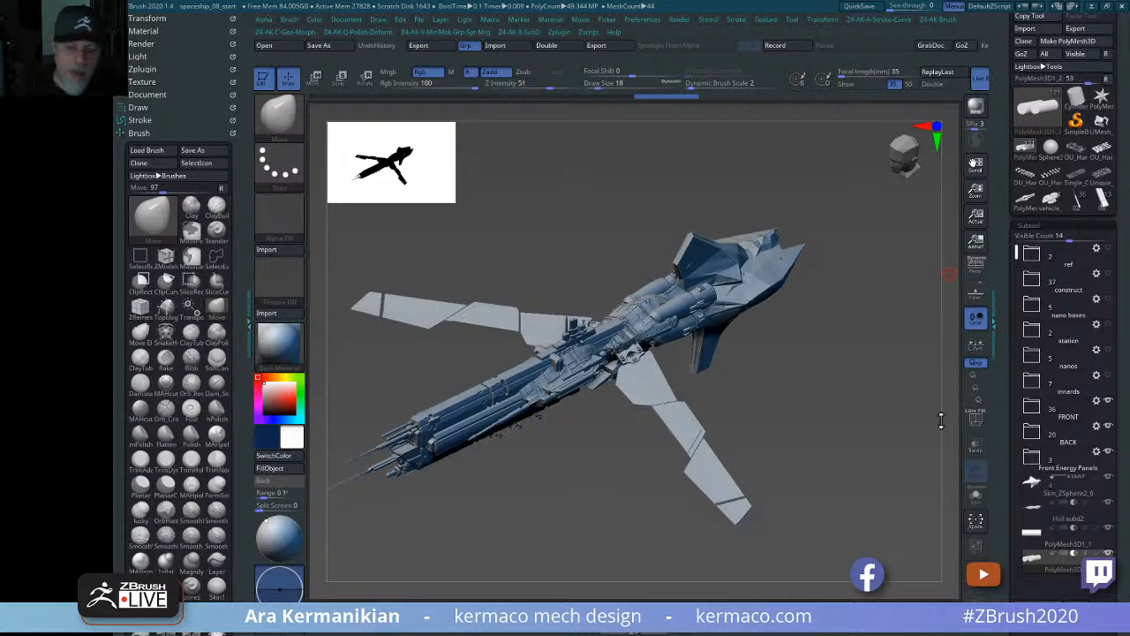
pyautogui.moveTo(835, 373); pyautogui.dragTo(861, 378)
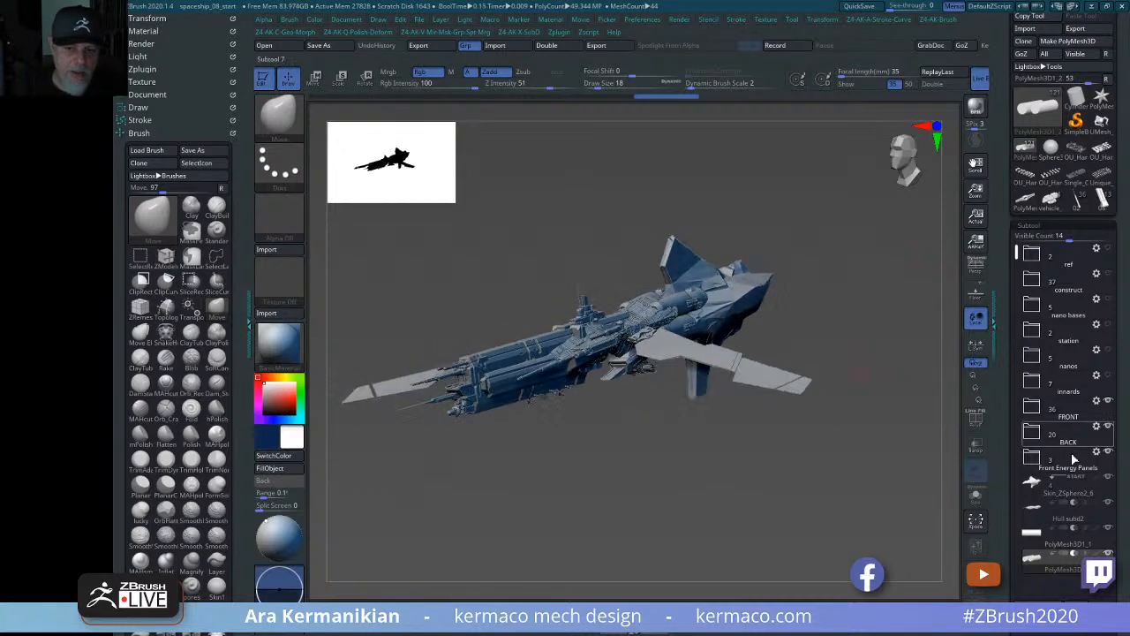
pyautogui.click(1031, 431)
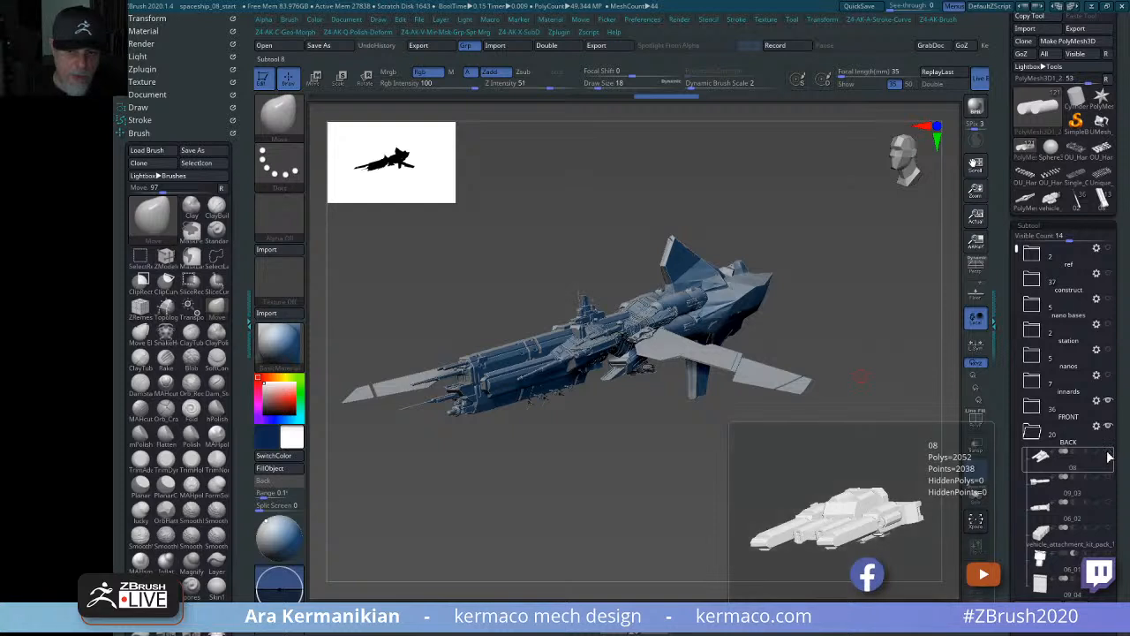
pyautogui.press('shift')
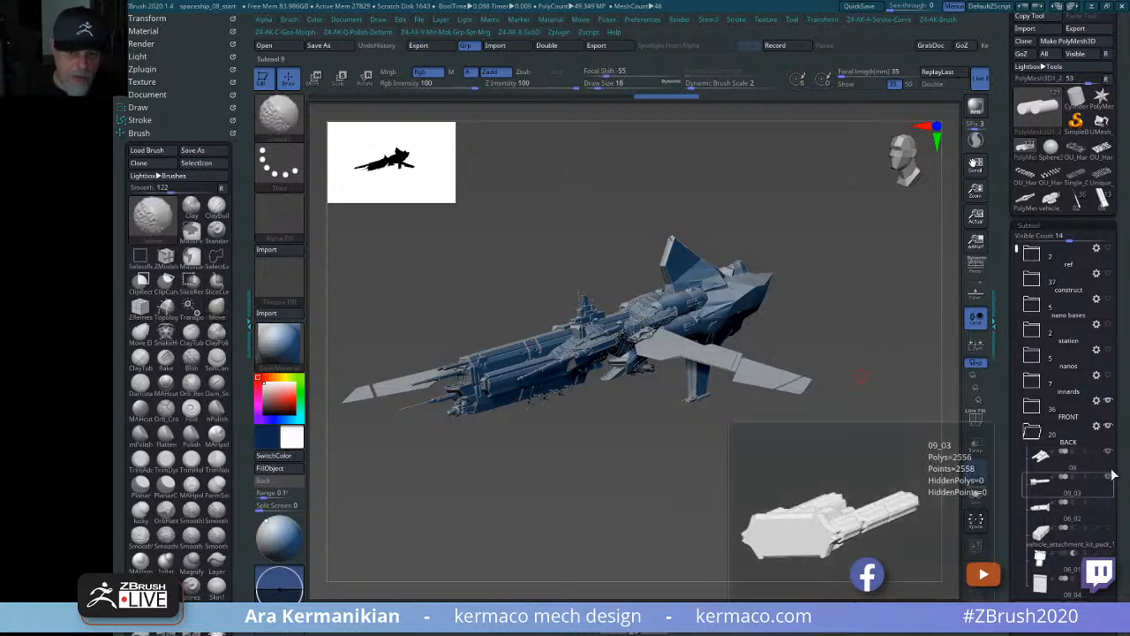
pyautogui.keyDown('shift'); pyautogui.click(1110, 457); pyautogui.keyUp('shift')
pyautogui.keyDown('shift'); pyautogui.click(1112, 459); pyautogui.keyUp('shift')
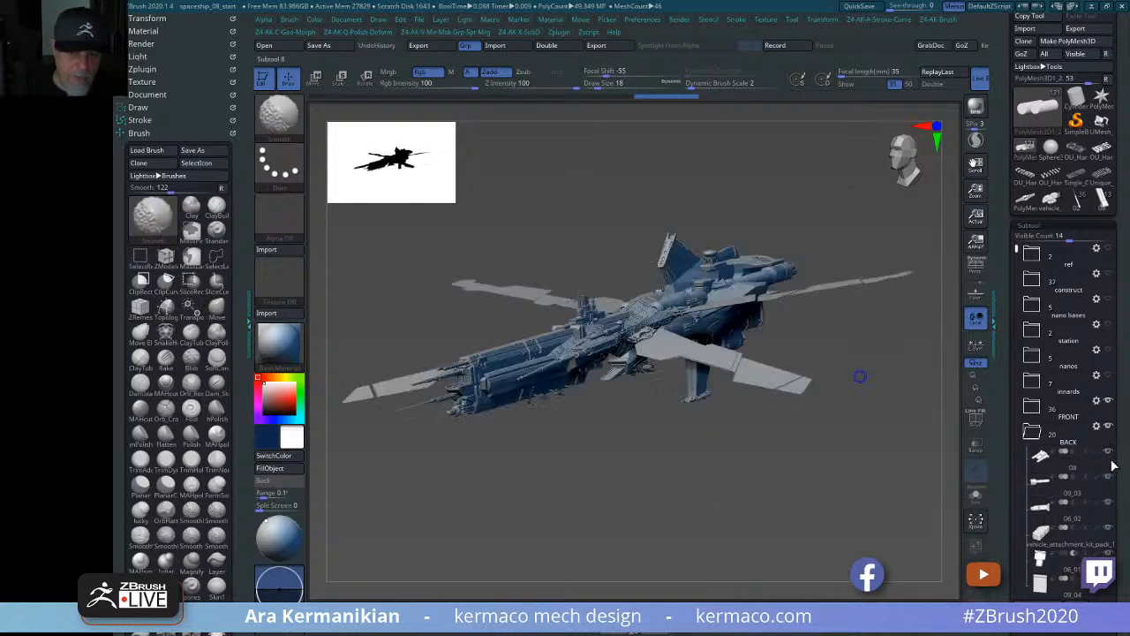
pyautogui.moveTo(888, 434); pyautogui.dragTo(543, 221)
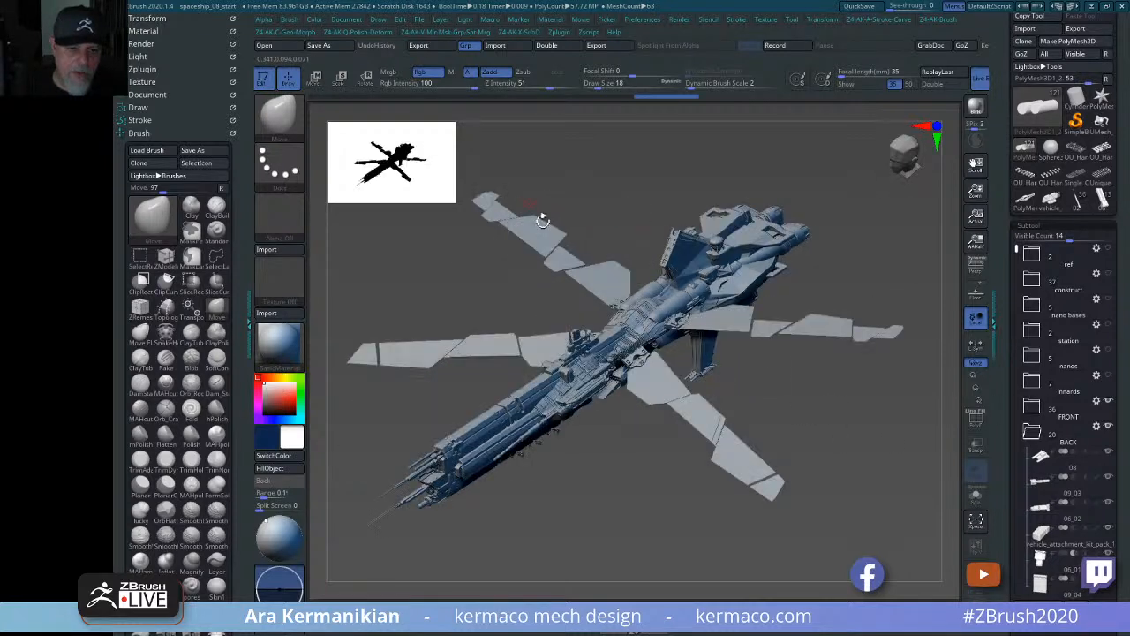
# Hide the BACK folder, toggle the Skin_ZSphere2_6 blockout to compare the ship's rear, and show the BACK parts again.
pyautogui.click(1108, 428)
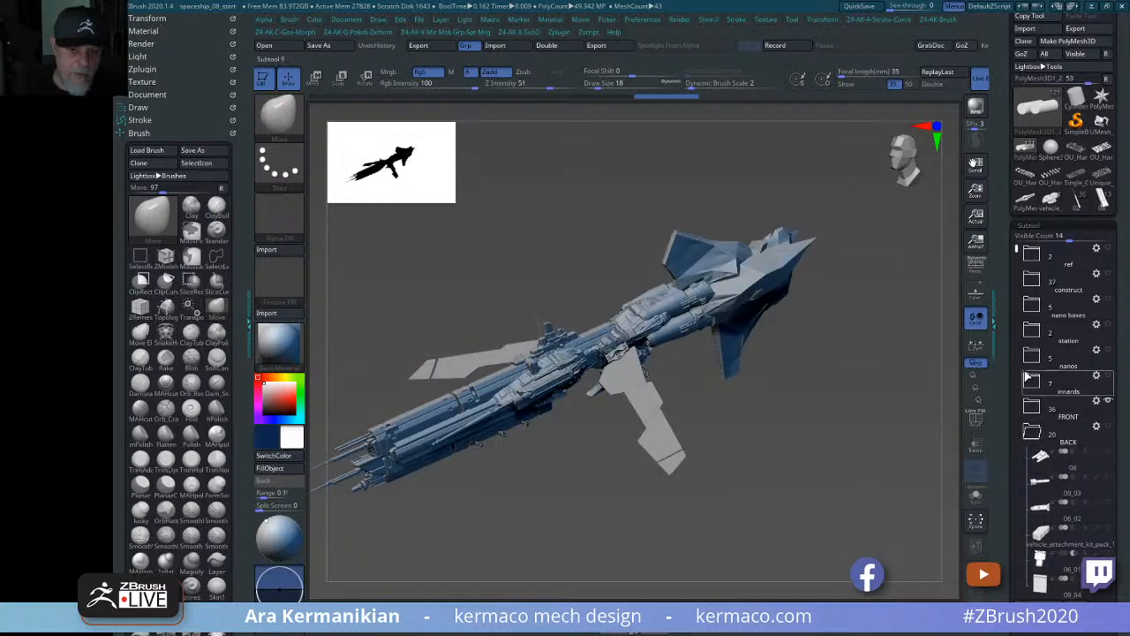
pyautogui.moveTo(1017, 249); pyautogui.dragTo(1015, 496)
pyautogui.moveTo(1109, 403)
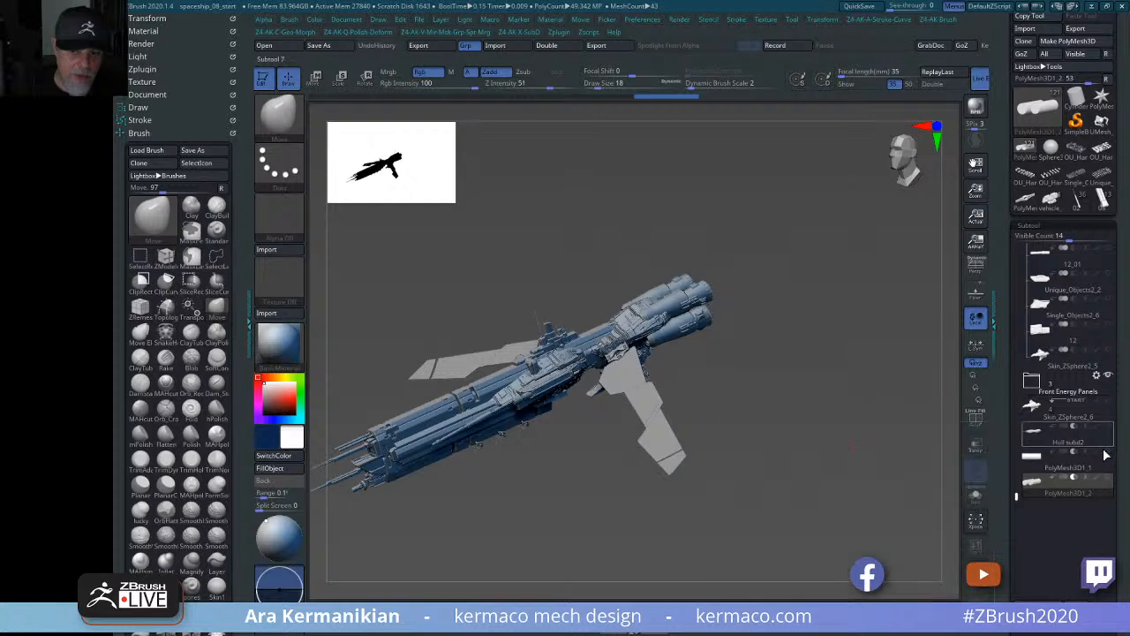
pyautogui.moveTo(800, 421); pyautogui.dragTo(726, 302)
pyautogui.moveTo(857, 341); pyautogui.dragTo(820, 263)
pyautogui.moveTo(883, 366); pyautogui.dragTo(791, 244)
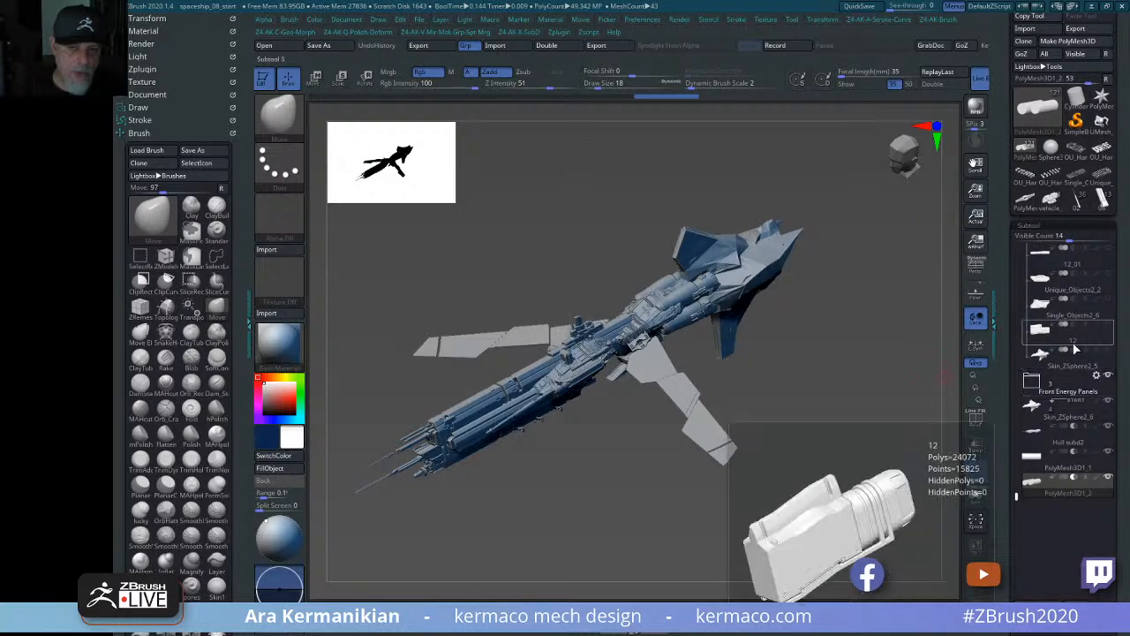
pyautogui.click(1109, 355)
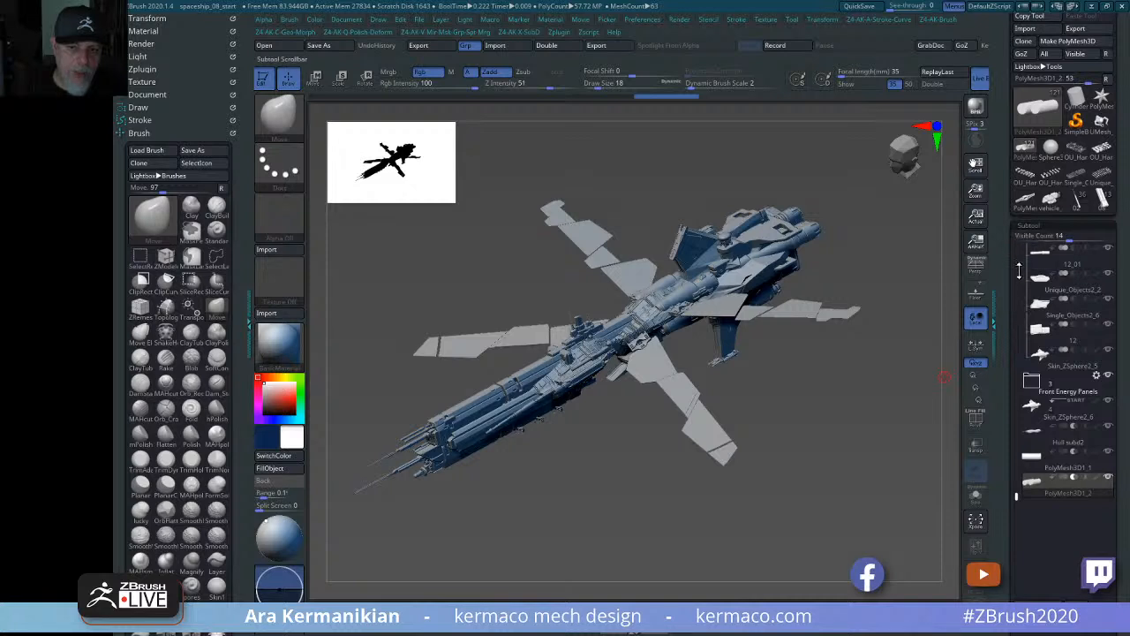
# Collapse the BACK folder in the subtool list and examine the assembled ship with all four energy panels.
pyautogui.moveTo(1018, 493); pyautogui.dragTo(1015, 282)
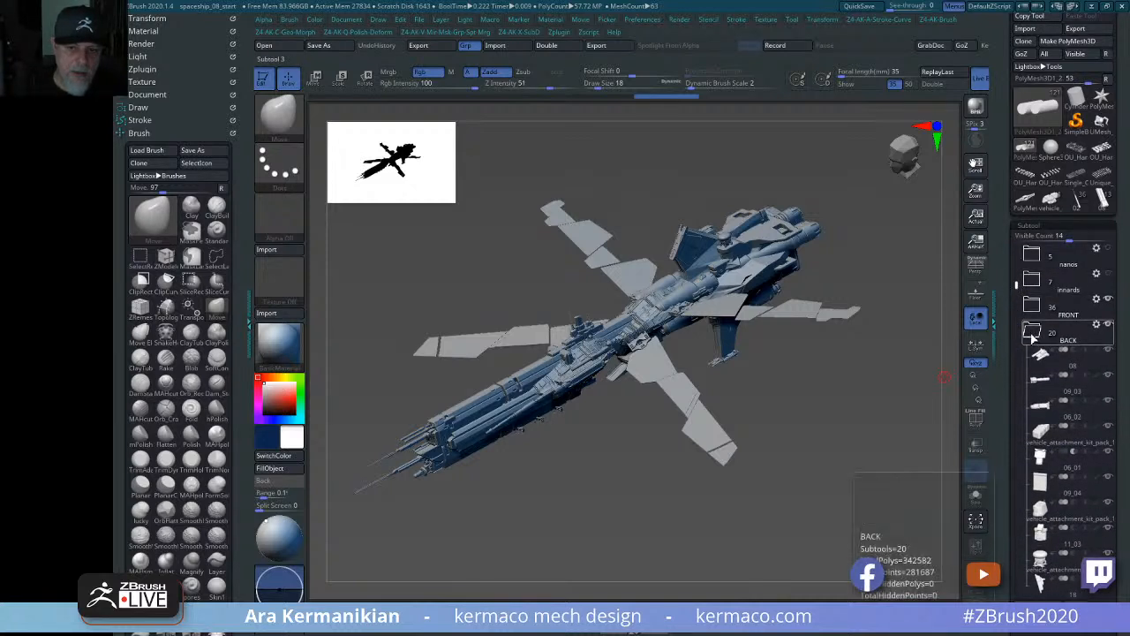
pyautogui.click(1034, 334)
pyautogui.moveTo(523, 315); pyautogui.dragTo(782, 322)
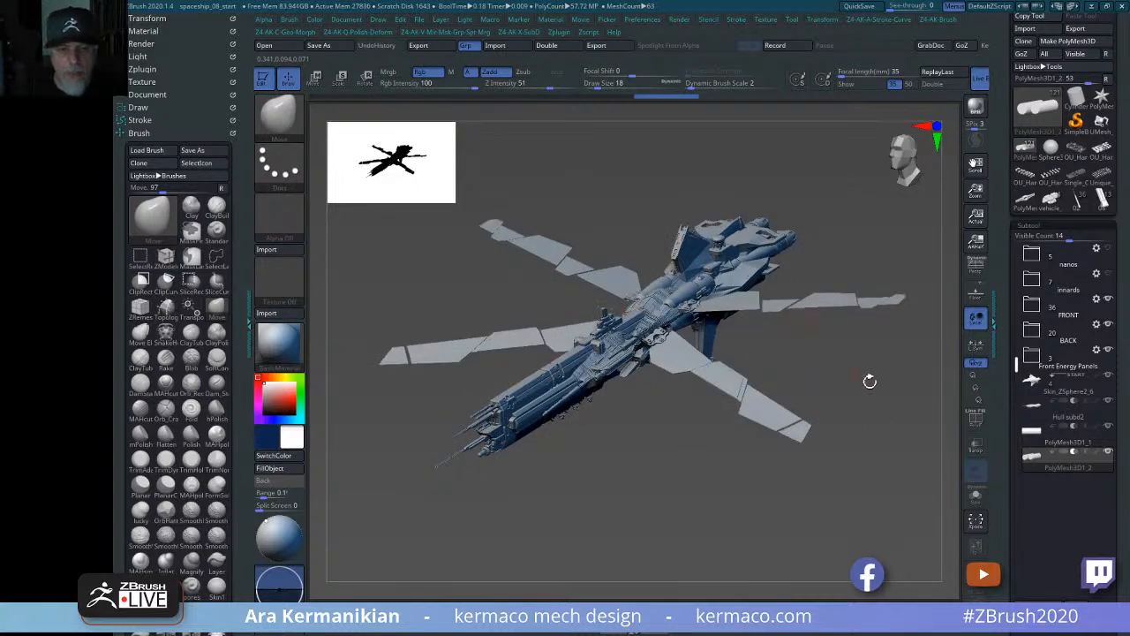
pyautogui.moveTo(859, 360); pyautogui.dragTo(916, 395)
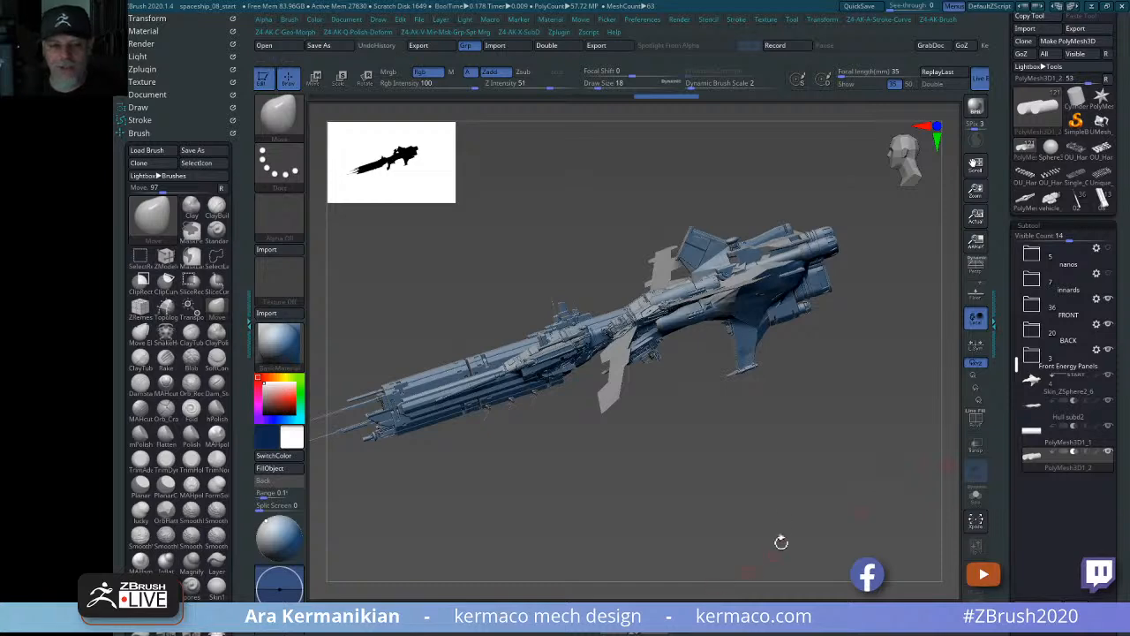
# Hide the BACK folder and examine the exposed blockout at the ship's rear from several angles.
pyautogui.moveTo(781, 541); pyautogui.dragTo(821, 459)
pyautogui.moveTo(1033, 381)
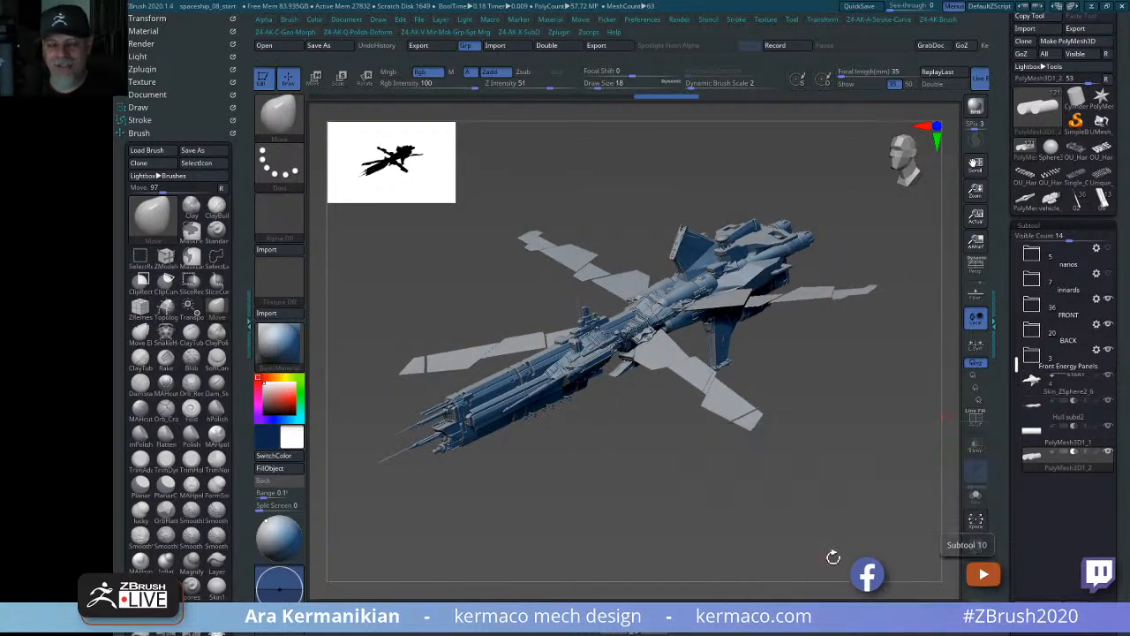
pyautogui.moveTo(884, 492); pyautogui.dragTo(945, 483)
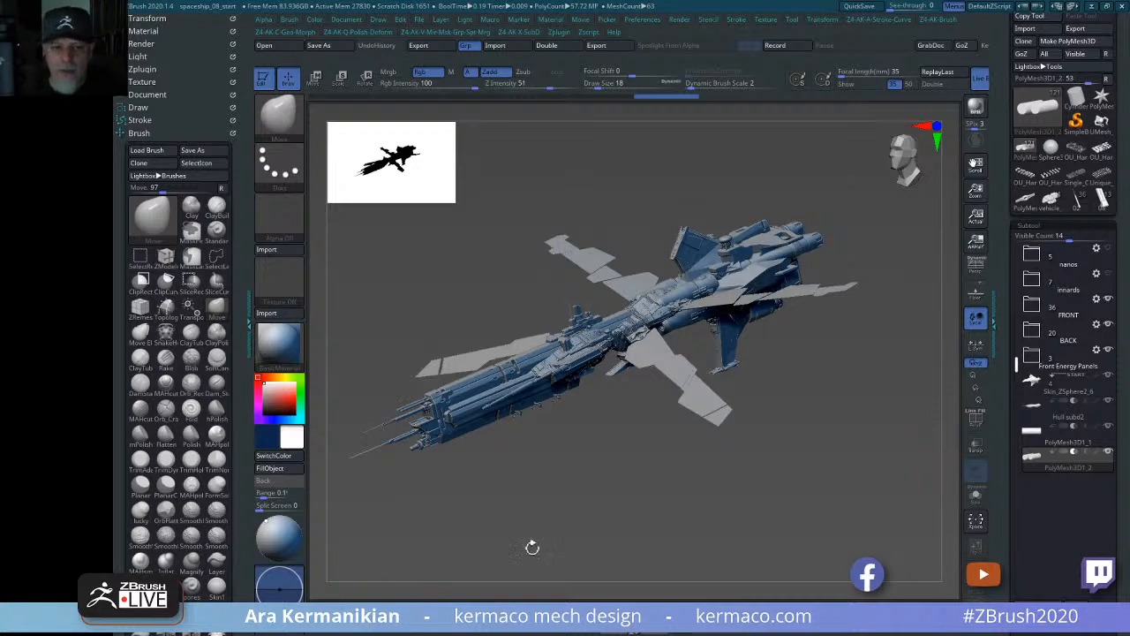
pyautogui.moveTo(927, 465); pyautogui.dragTo(927, 465)
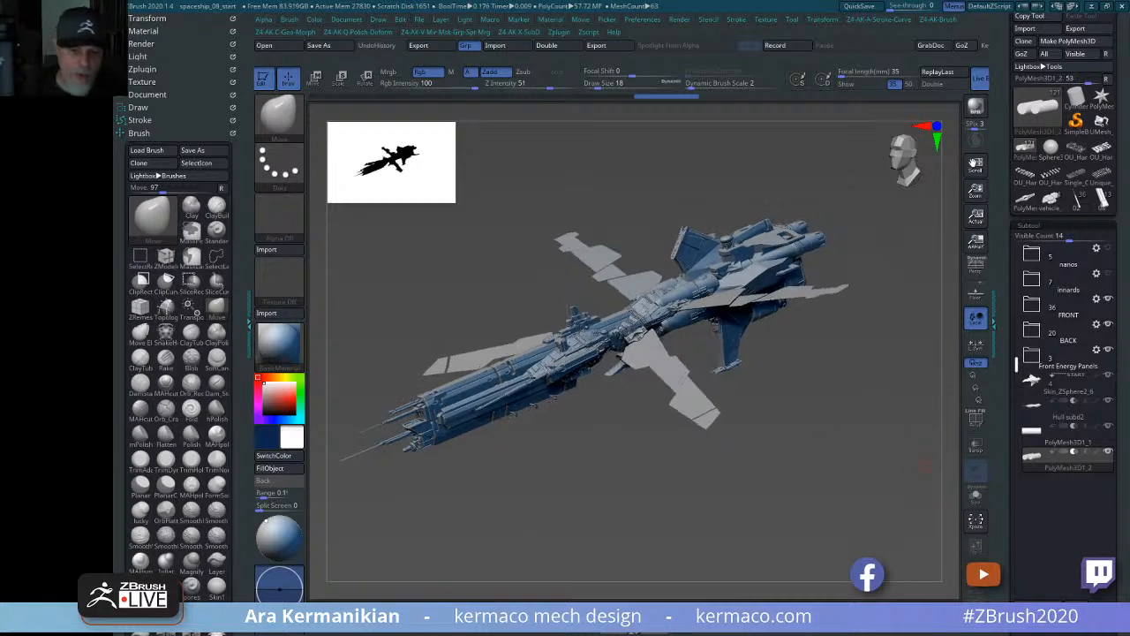
pyautogui.click(1108, 324)
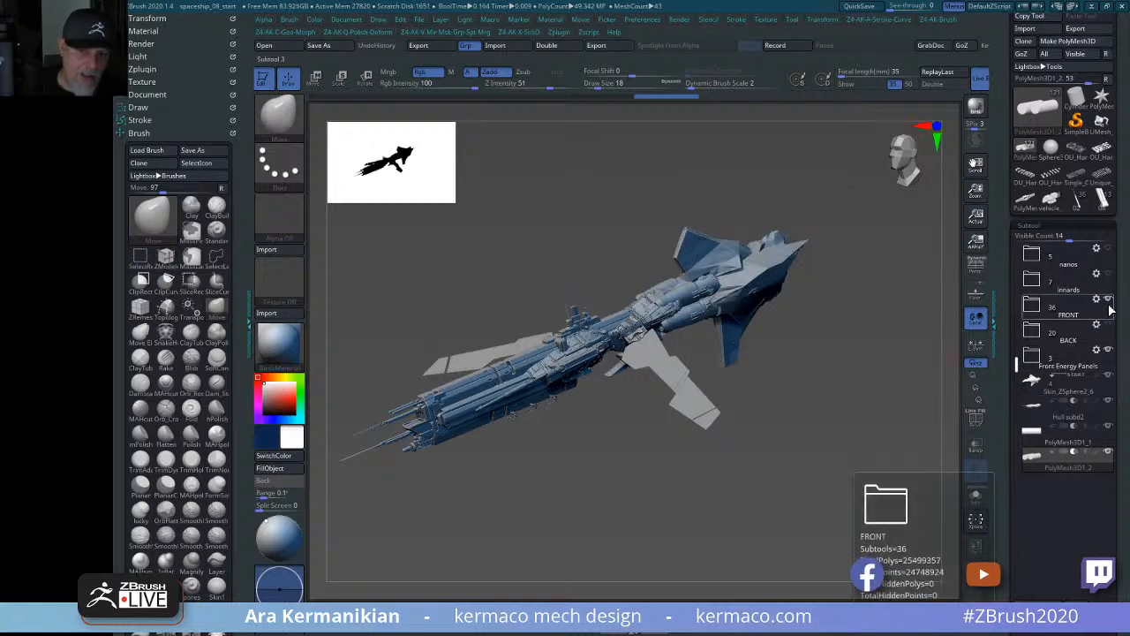
pyautogui.moveTo(826, 391); pyautogui.dragTo(685, 352)
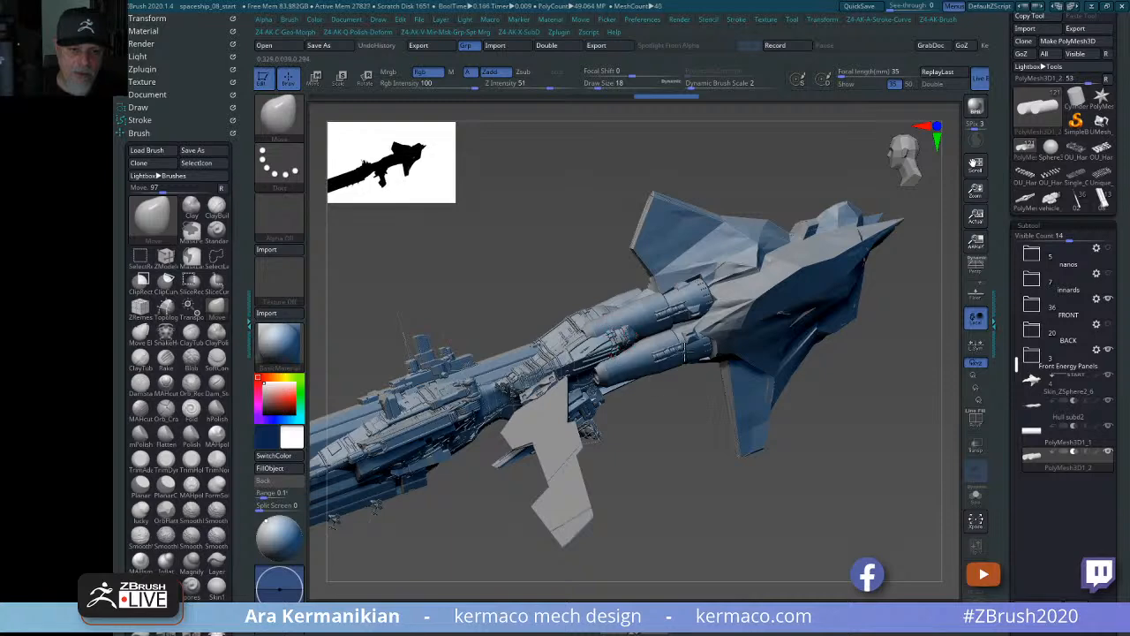
pyautogui.moveTo(702, 448); pyautogui.dragTo(770, 294)
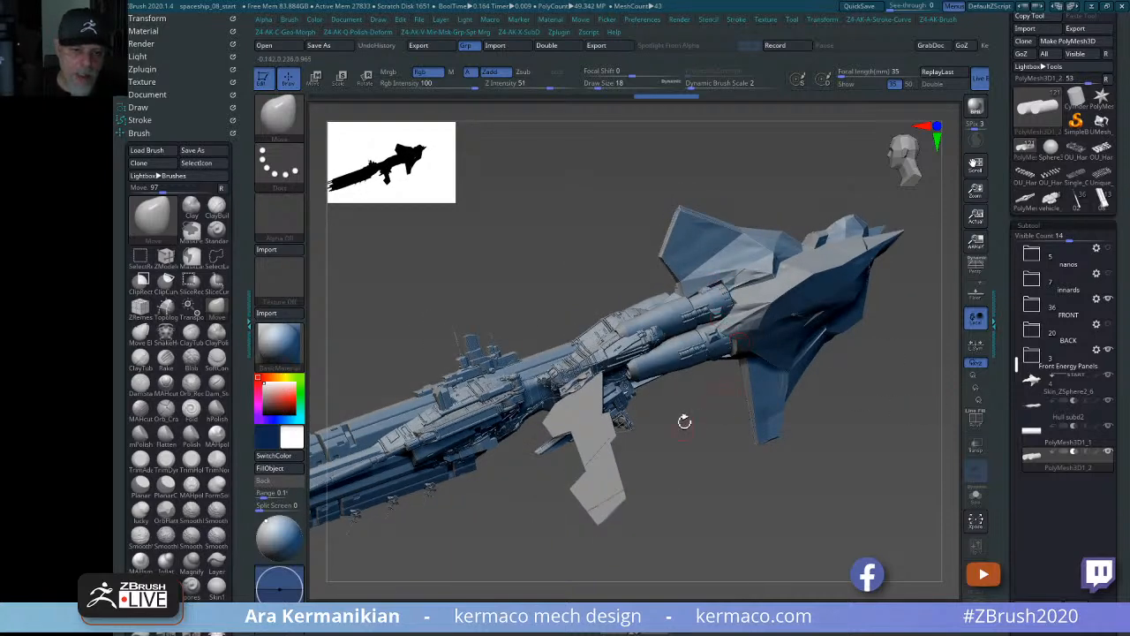
pyautogui.moveTo(685, 421); pyautogui.dragTo(723, 375)
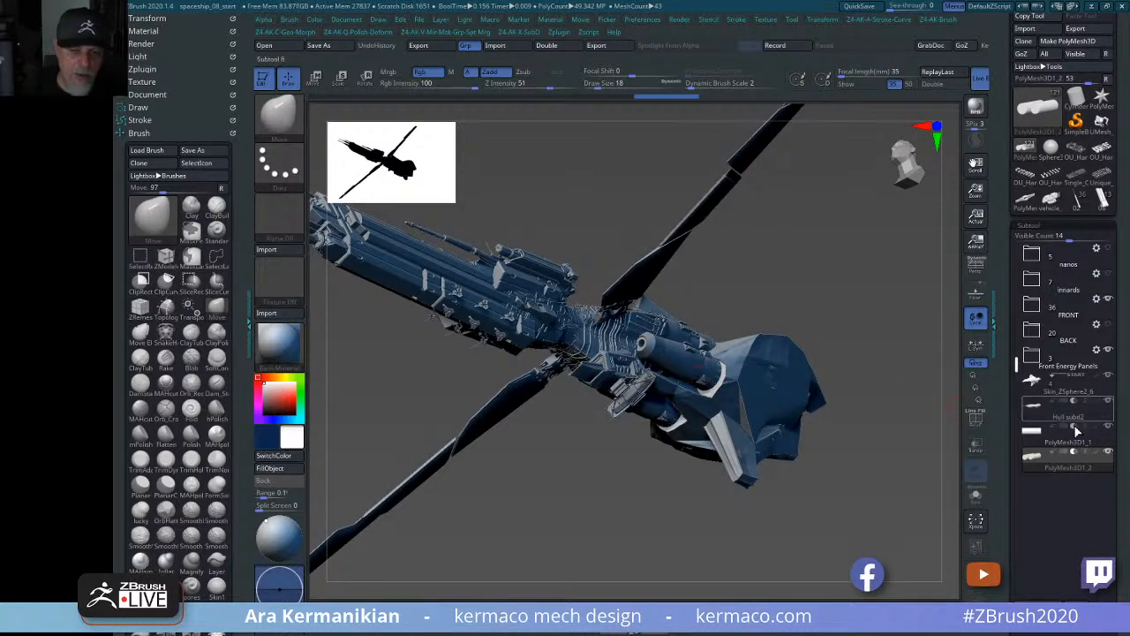
# Hide the FRONT and Front Energy Panels folders, and look at the hollowed blockout from behind.
pyautogui.click(1109, 299)
pyautogui.moveTo(919, 329); pyautogui.dragTo(913, 375)
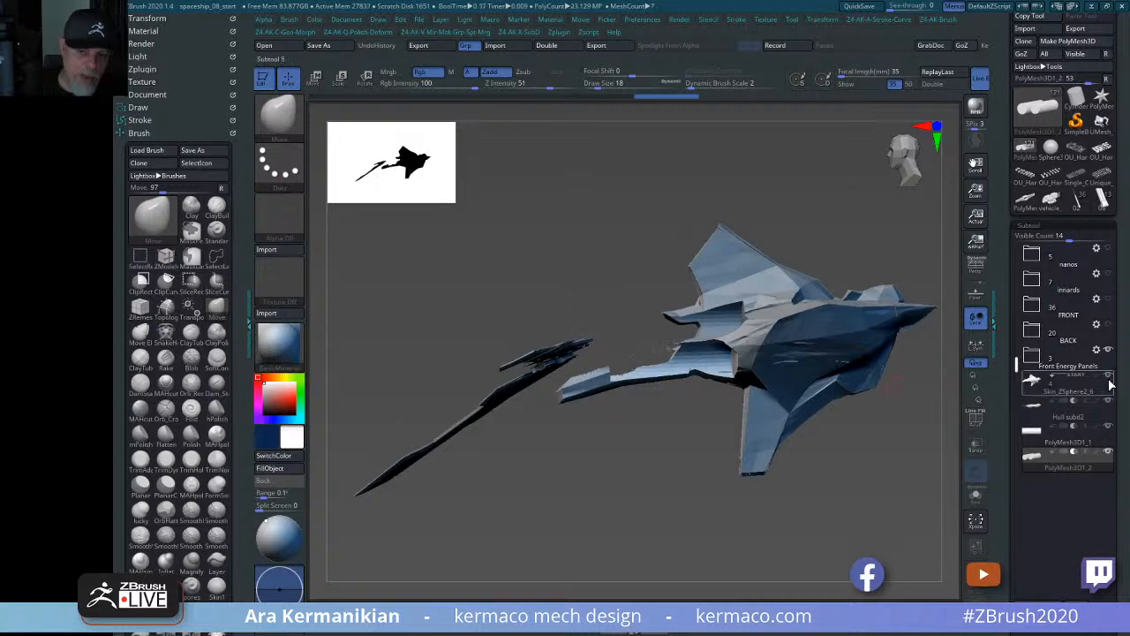
pyautogui.click(1109, 350)
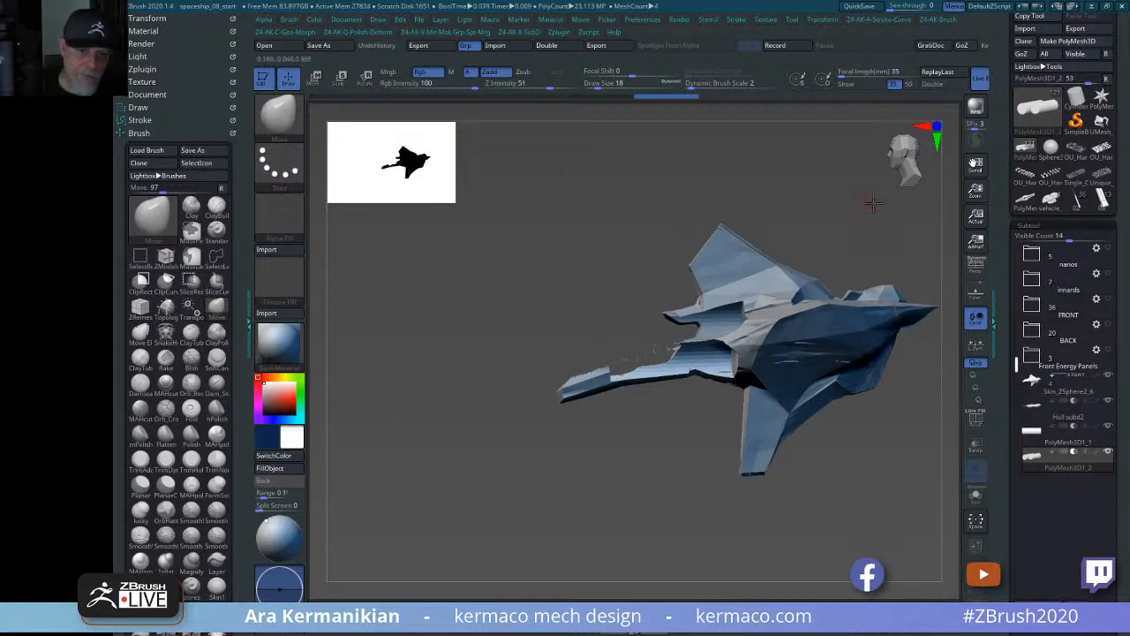
pyautogui.moveTo(870, 377); pyautogui.dragTo(850, 427)
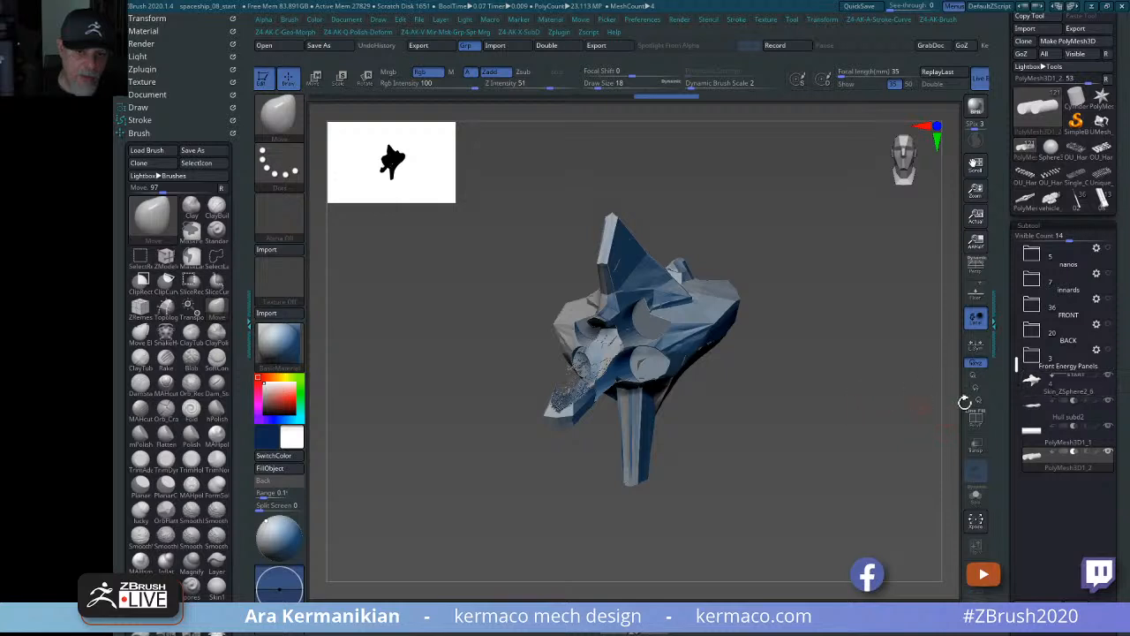
# Select the Hull subd2 subtool and examine the cuts in the blockout from the rear side.
pyautogui.click(1095, 409)
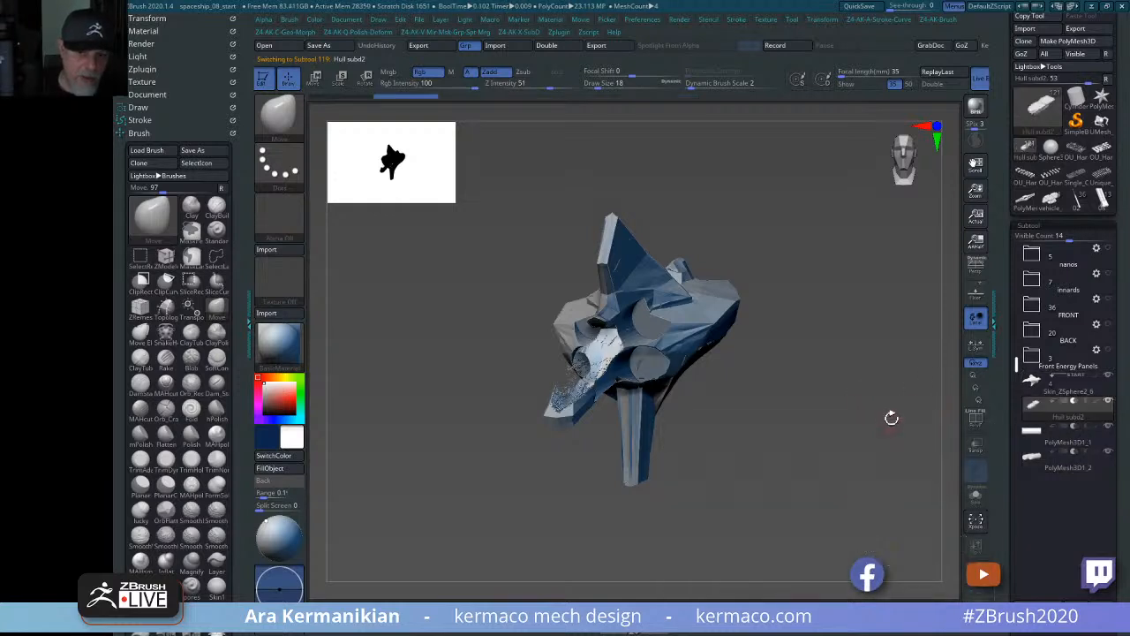
pyautogui.moveTo(888, 416); pyautogui.dragTo(941, 421)
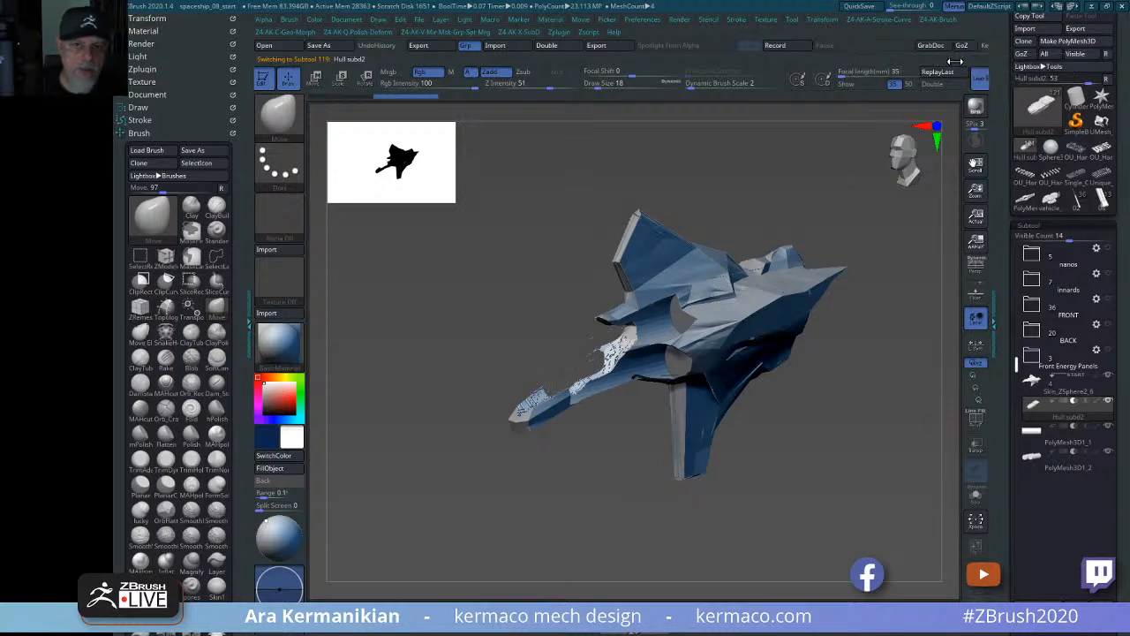
pyautogui.press('ctrl')
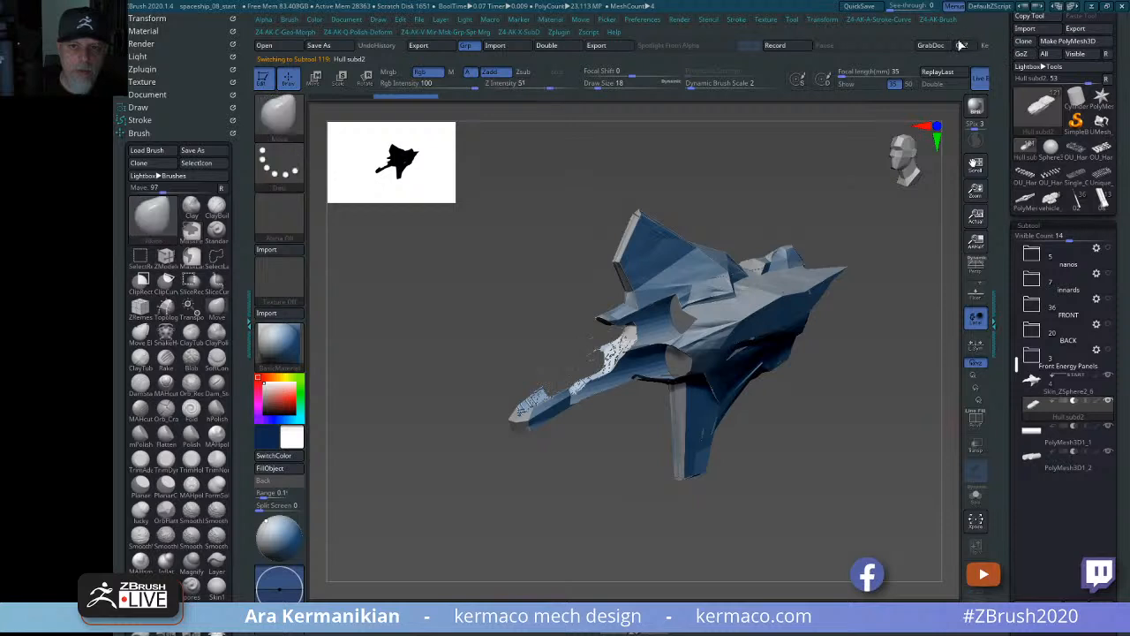
pyautogui.press('ctrl')
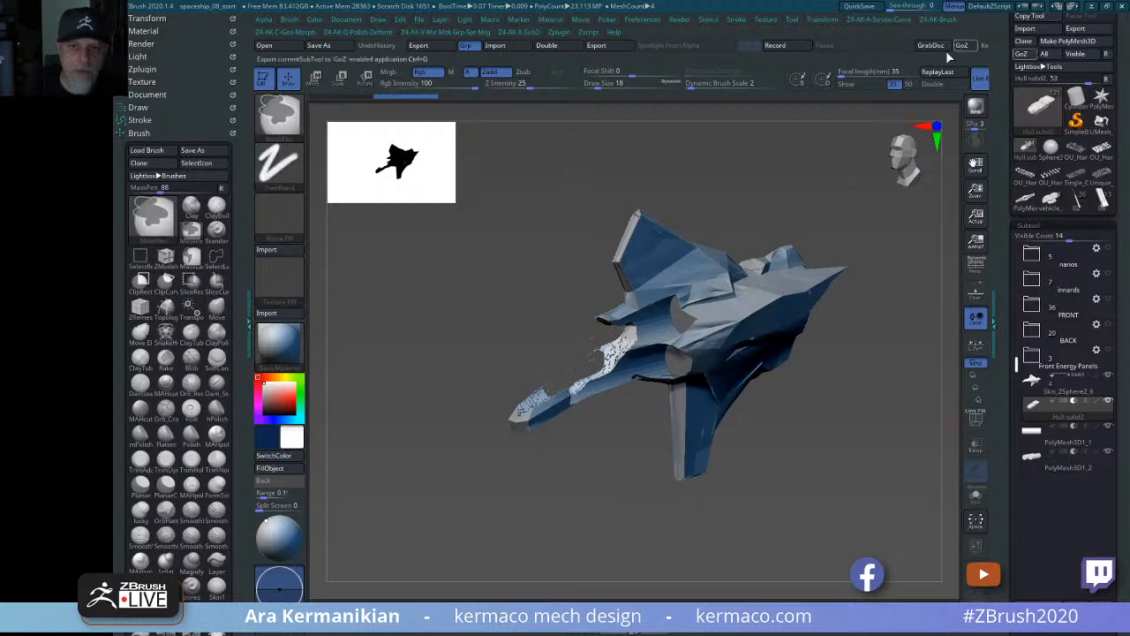
pyautogui.press('ctrl')
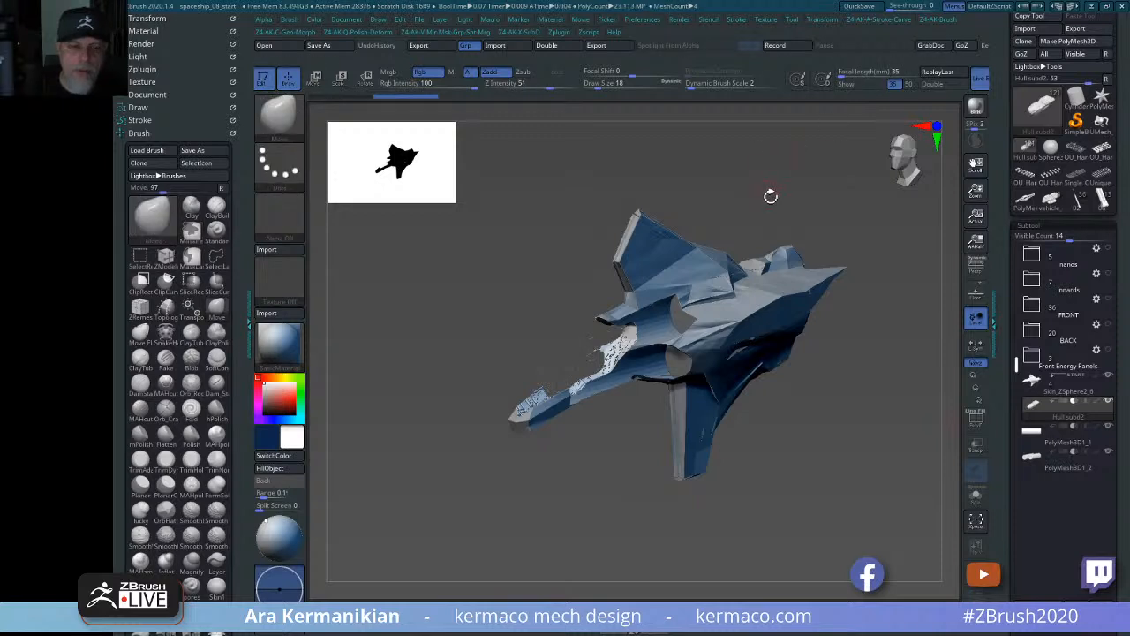
pyautogui.moveTo(777, 193)
pyautogui.mouseDown()
pyautogui.moveTo(793, 182)
pyautogui.moveTo(775, 182)
pyautogui.moveTo(759, 204)
pyautogui.mouseUp()
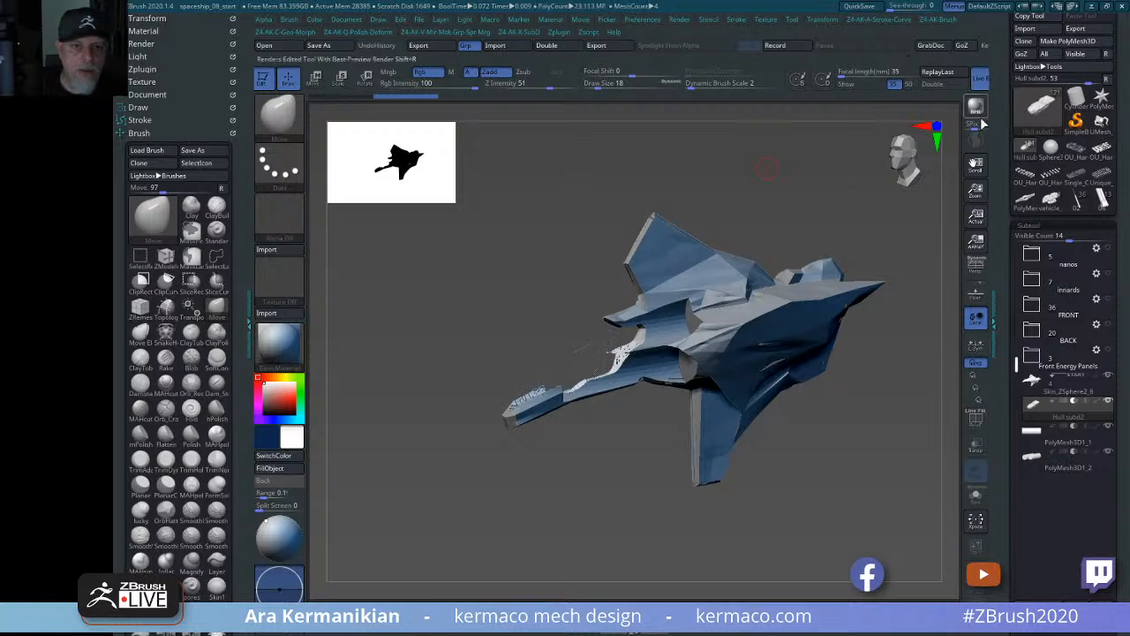
# Turn off Live Boolean and examine the full hull and engine cylinders that cut into the blockout.
pyautogui.click(980, 79)
pyautogui.moveTo(846, 219); pyautogui.dragTo(738, 256)
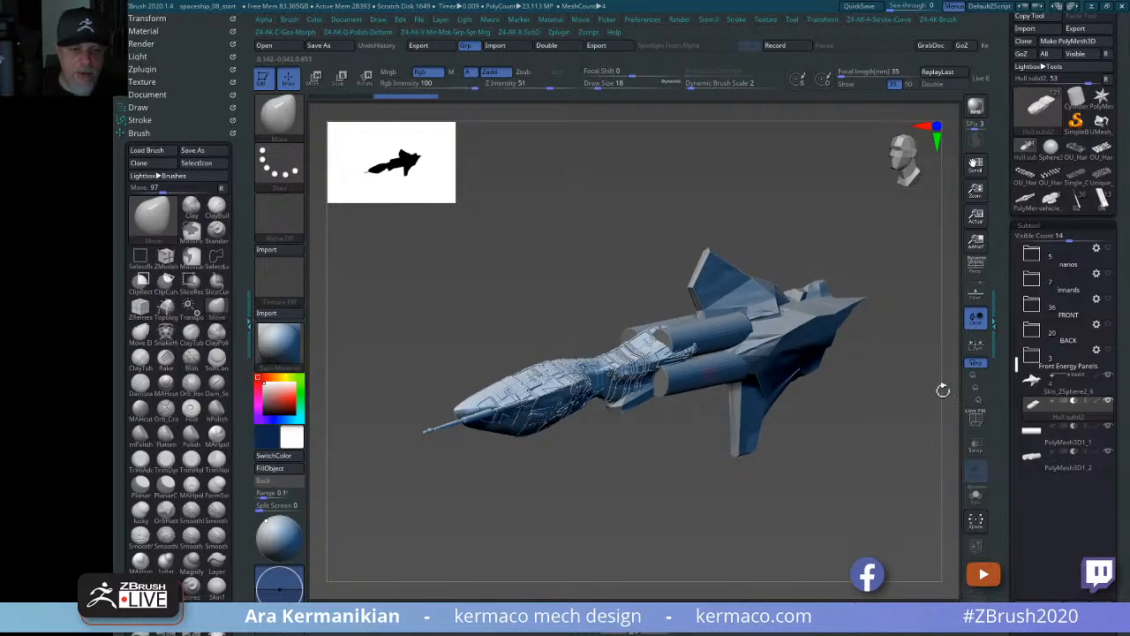
pyautogui.moveTo(943, 390); pyautogui.dragTo(669, 376)
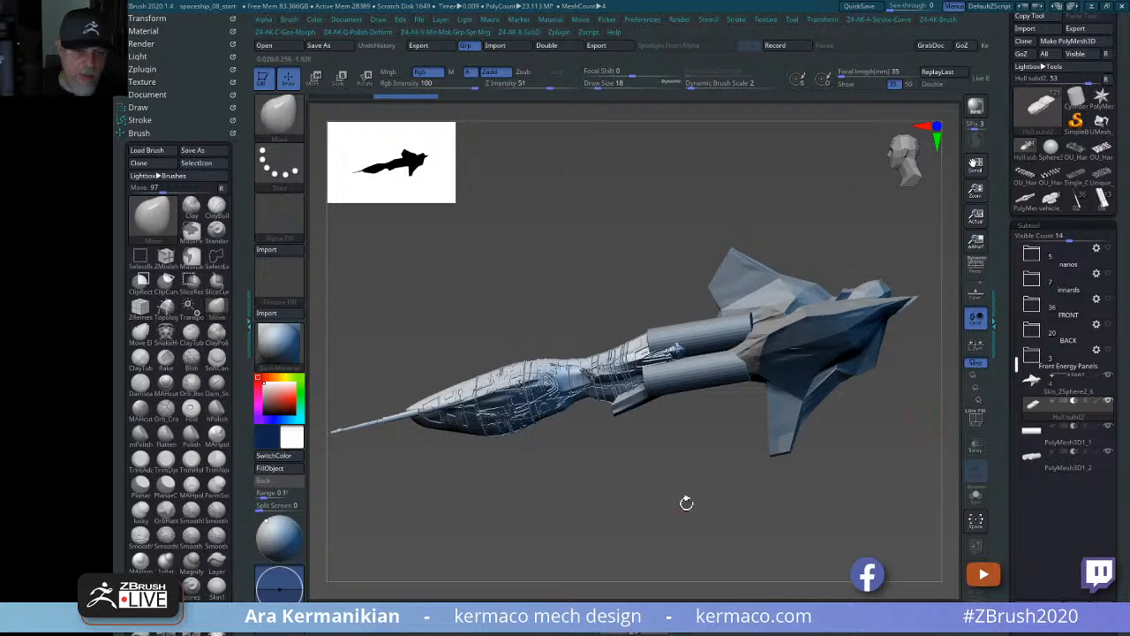
pyautogui.moveTo(686, 503); pyautogui.dragTo(874, 477)
# Switch Hull subd2 to its lowest subdivision level and delete the higher levels.
pyautogui.moveTo(1069, 419)
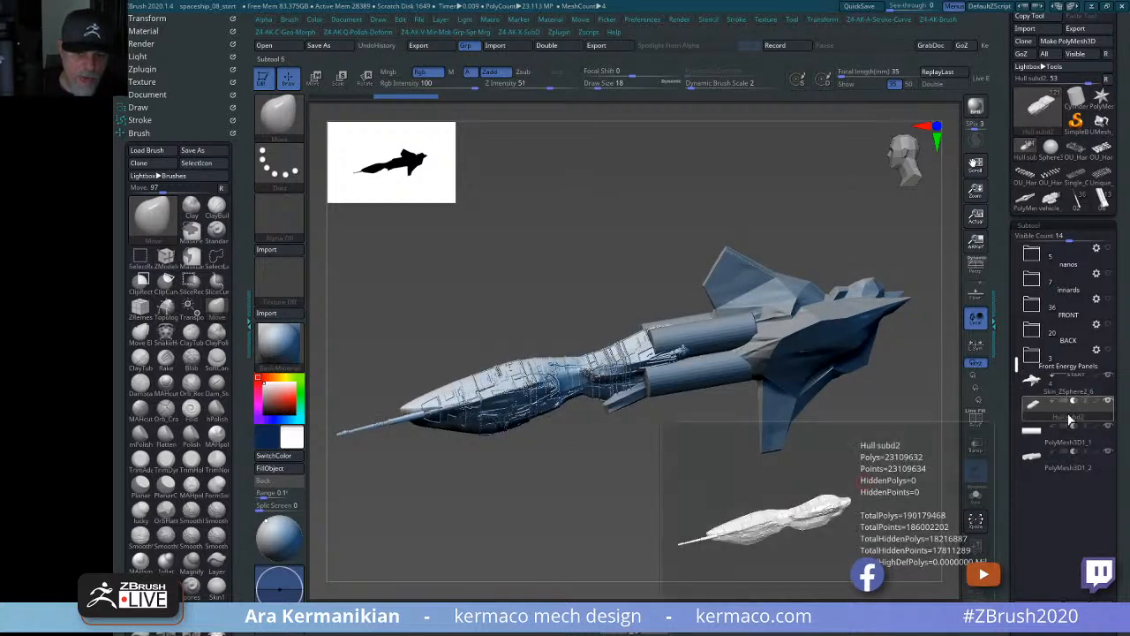
pyautogui.scroll(-5, 1064, 530)
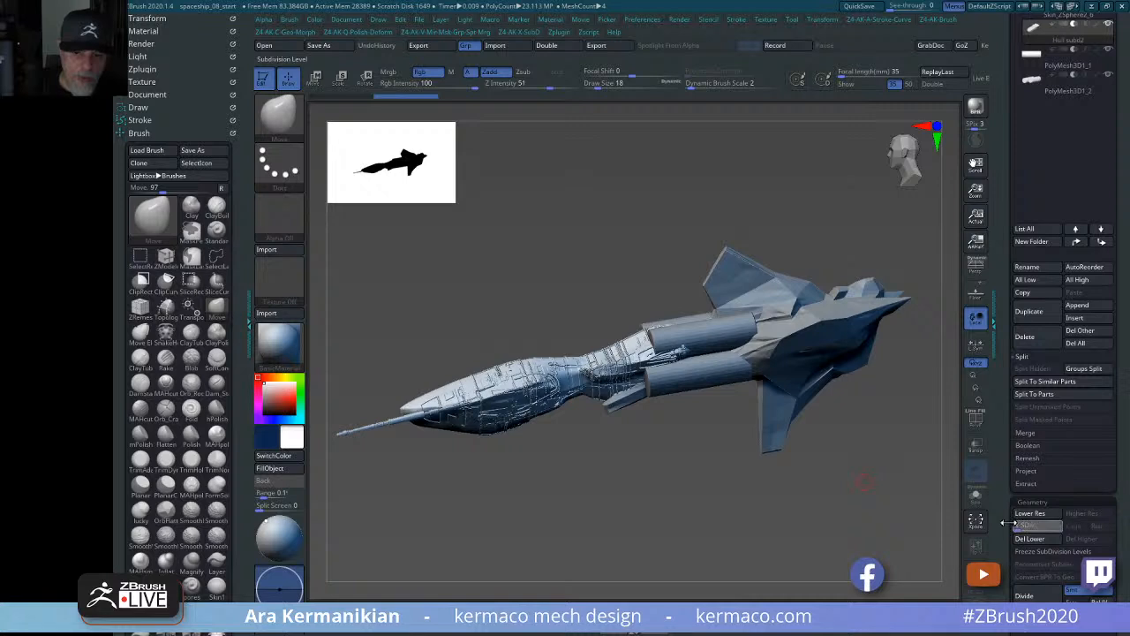
pyautogui.hotkey('shift', 'd')
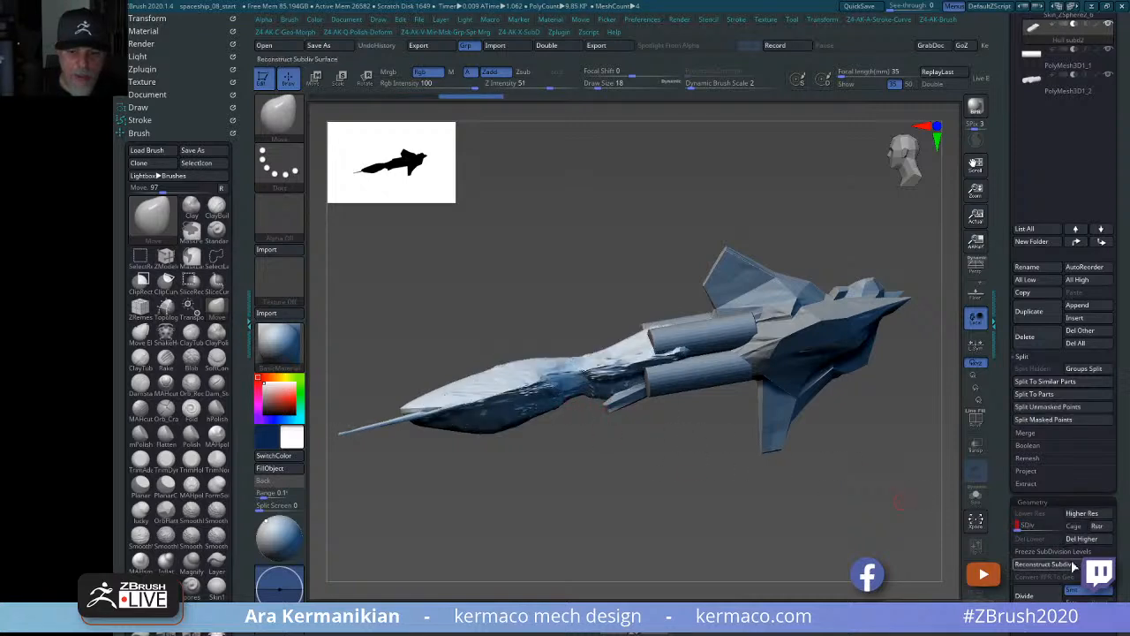
pyautogui.click(1091, 543)
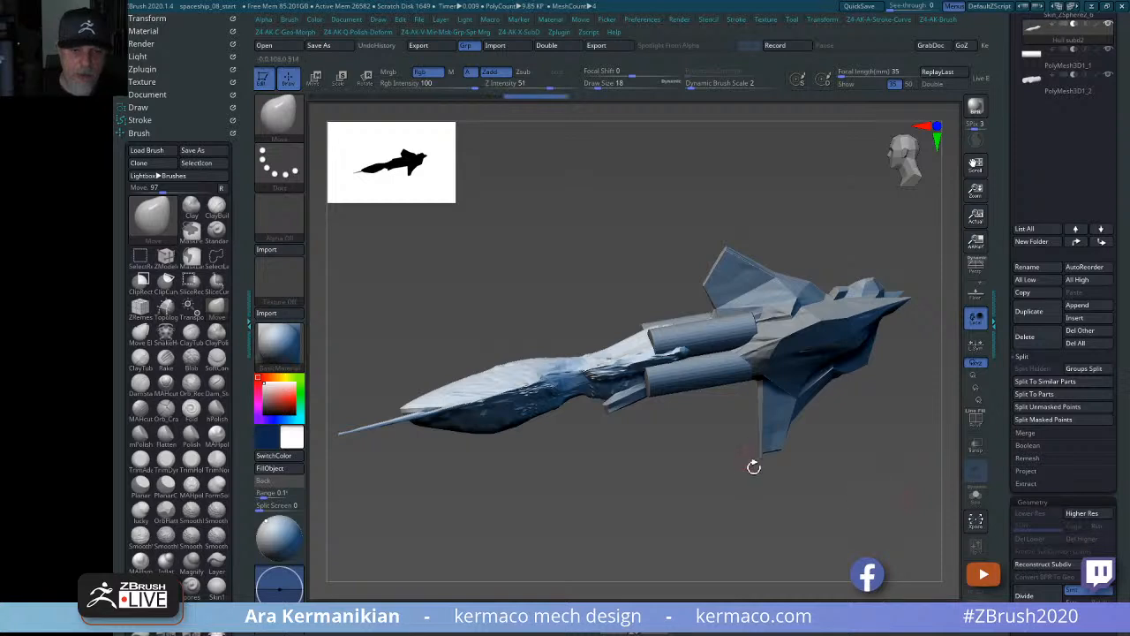
pyautogui.moveTo(729, 482); pyautogui.dragTo(677, 454)
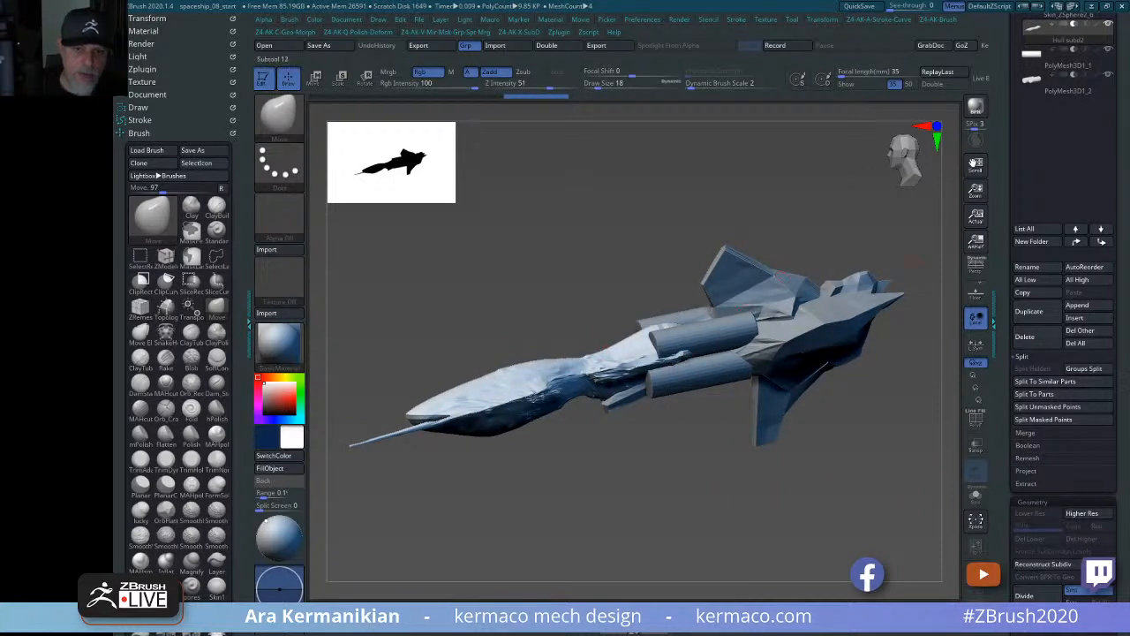
# Select the PolyMesh3D1_1 cylinder subtool and turn Live Boolean back on.
pyautogui.click(1082, 69)
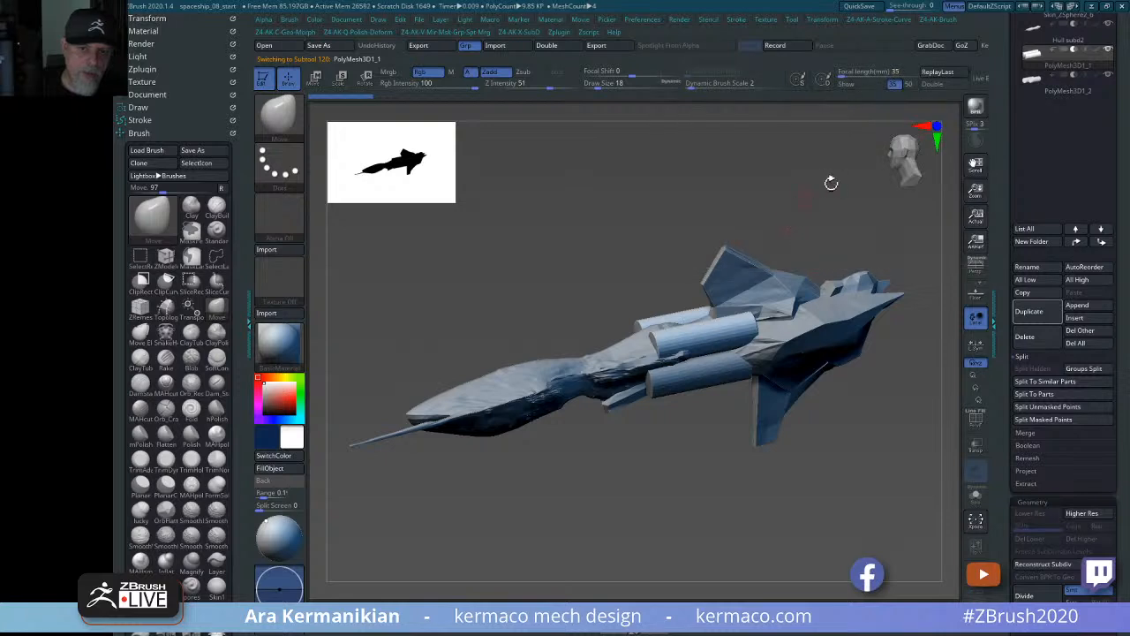
pyautogui.moveTo(865, 178)
pyautogui.keyDown('alt'); pyautogui.mouseDown()
pyautogui.moveTo(833, 207)
pyautogui.moveTo(870, 175)
pyautogui.mouseUp(); pyautogui.keyUp('alt')
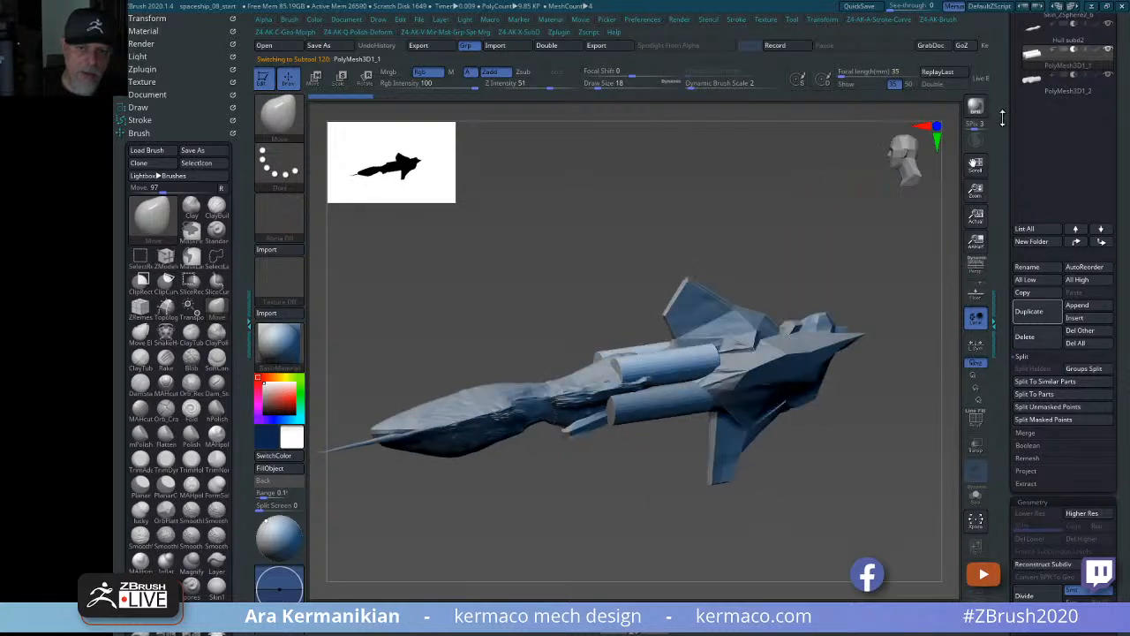
pyautogui.click(981, 80)
pyautogui.moveTo(837, 227); pyautogui.dragTo(831, 248)
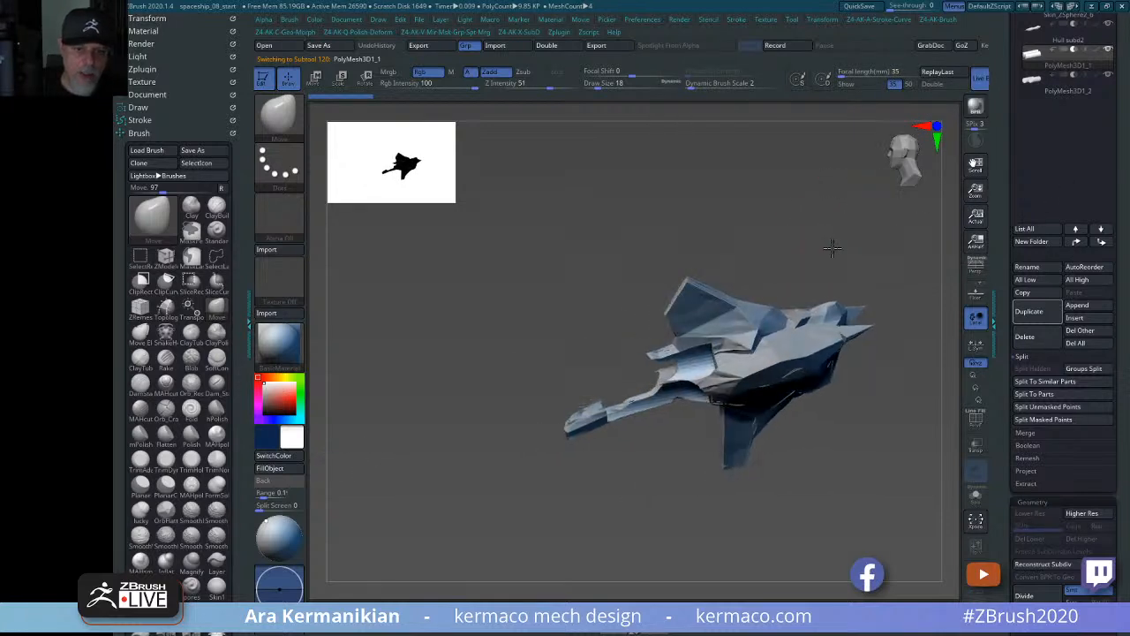
# Examine the boolean cutouts of the hull and engine cylinders on both sides and the back of the blockout.
pyautogui.moveTo(514, 264); pyautogui.dragTo(534, 235)
pyautogui.keyDown('alt'); pyautogui.moveTo(787, 167); pyautogui.dragTo(777, 189); pyautogui.keyUp('alt')
pyautogui.moveTo(843, 394); pyautogui.dragTo(809, 362)
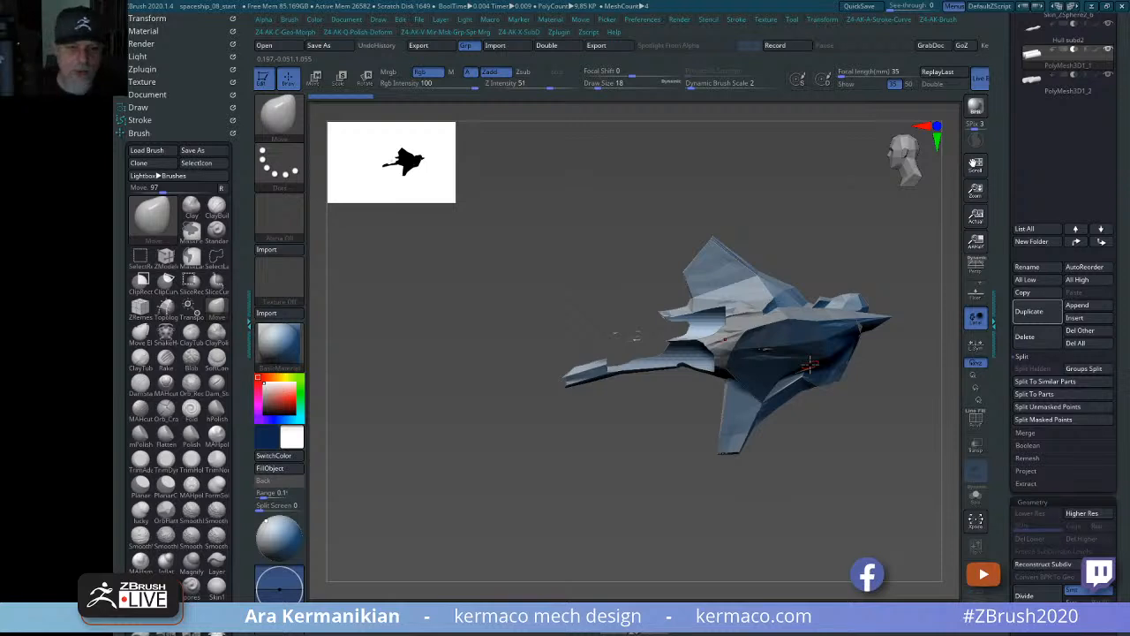
pyautogui.moveTo(640, 489); pyautogui.dragTo(746, 366)
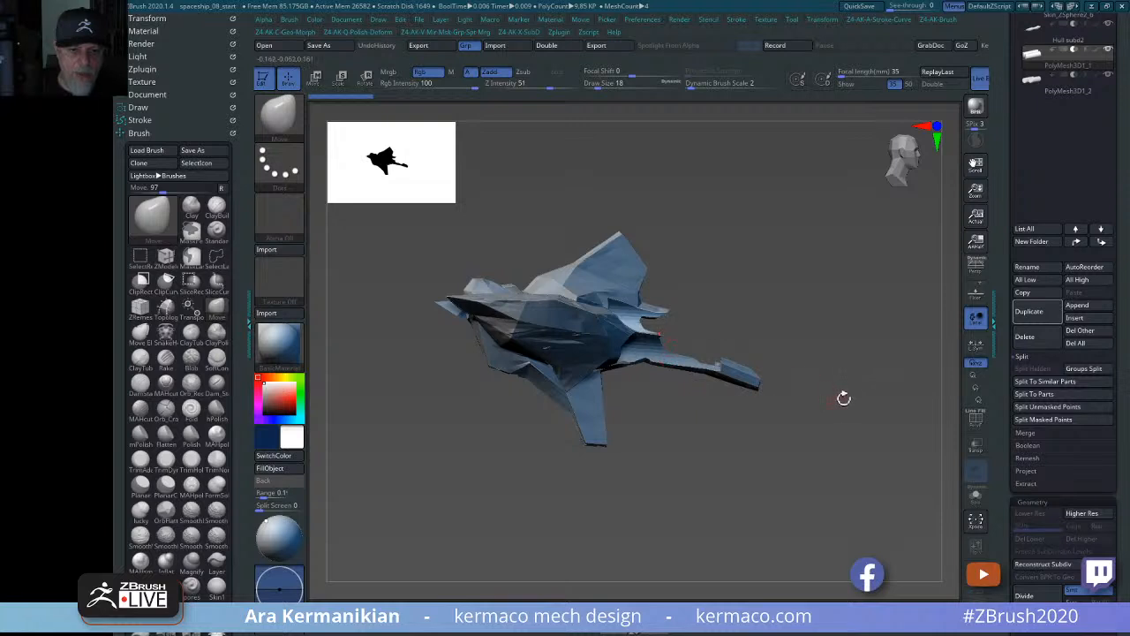
pyautogui.moveTo(844, 398); pyautogui.dragTo(609, 331)
pyautogui.moveTo(879, 357); pyautogui.dragTo(851, 355)
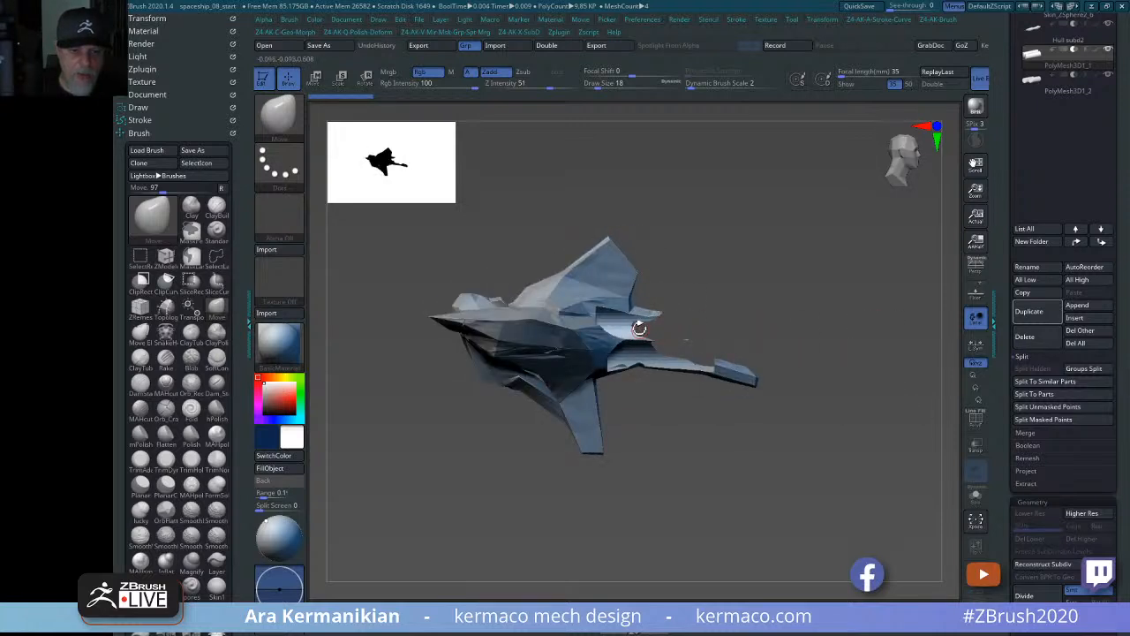
pyautogui.moveTo(890, 344); pyautogui.dragTo(813, 358)
pyautogui.moveTo(729, 402); pyautogui.dragTo(822, 402)
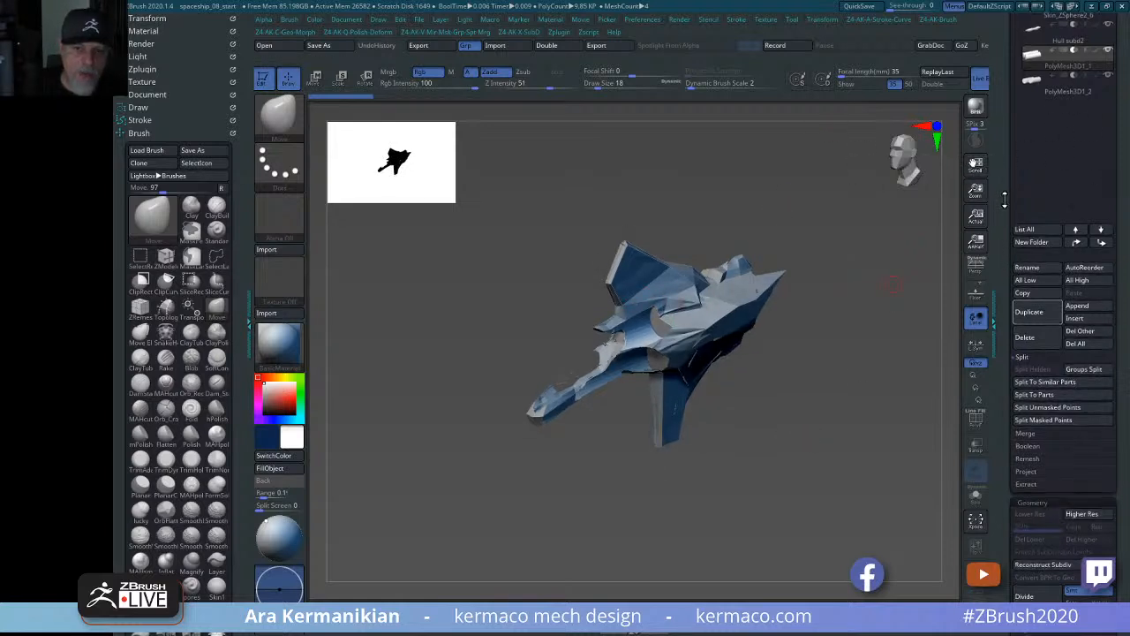
# Select the Skin_ZSphere2_6 blockout subtool and examine its hull and engine cutouts from several angles.
pyautogui.moveTo(1003, 197); pyautogui.dragTo(1004, 369)
pyautogui.click(1060, 187)
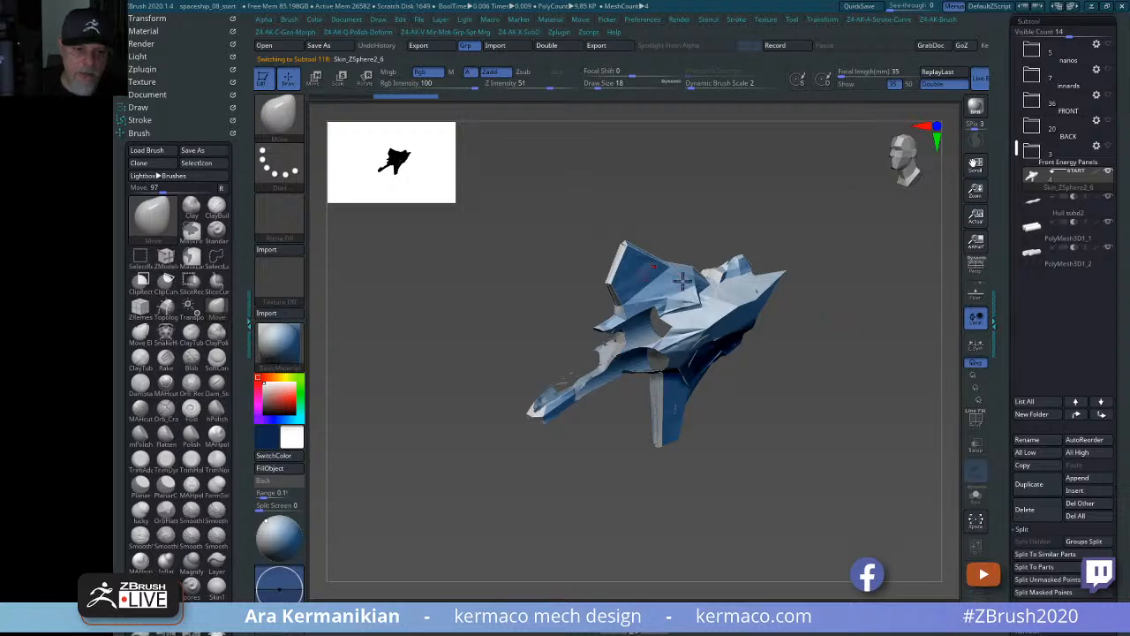
pyautogui.moveTo(866, 377); pyautogui.dragTo(876, 325)
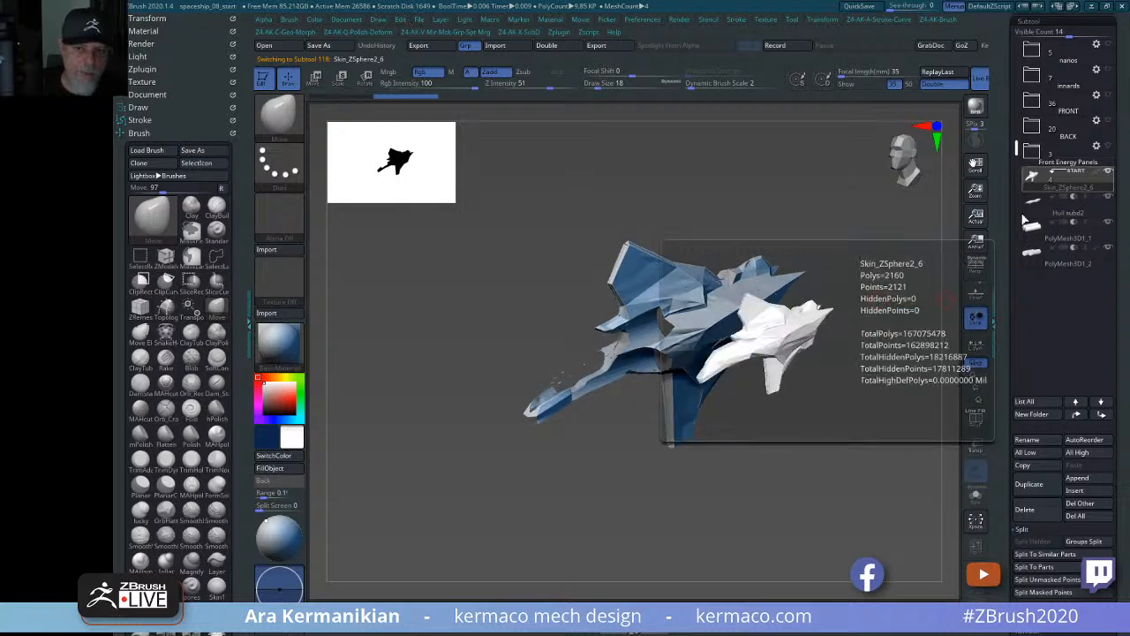
pyautogui.moveTo(840, 351); pyautogui.dragTo(850, 341)
pyautogui.scroll(-1, 1007, 425)
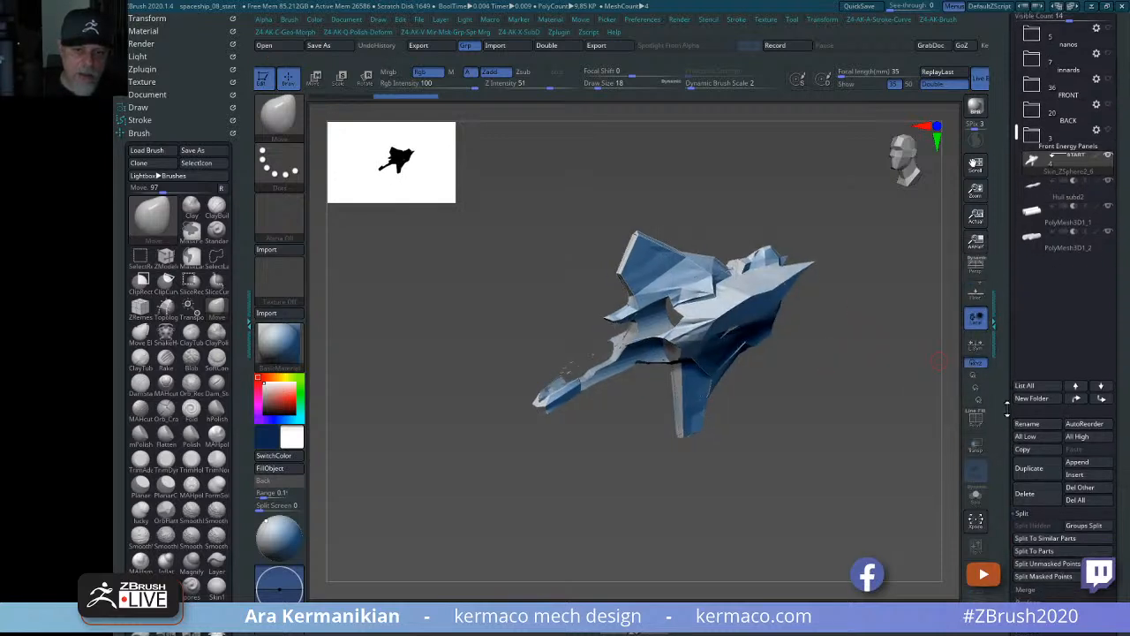
pyautogui.moveTo(769, 412); pyautogui.dragTo(572, 356)
pyautogui.moveTo(650, 448); pyautogui.dragTo(715, 433)
pyautogui.moveTo(861, 433); pyautogui.dragTo(899, 395)
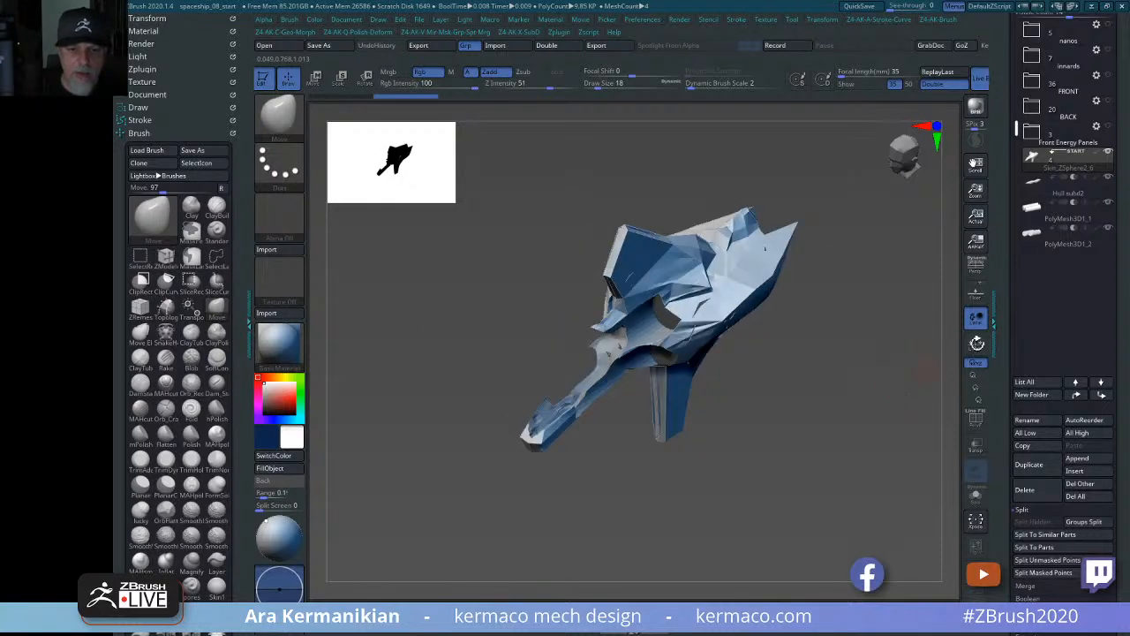
# Merge the PolyMesh3D1_1 cylinder subtool down with PolyMesh3D1_2, accepting that the operation cannot be undone.
pyautogui.click(1068, 221)
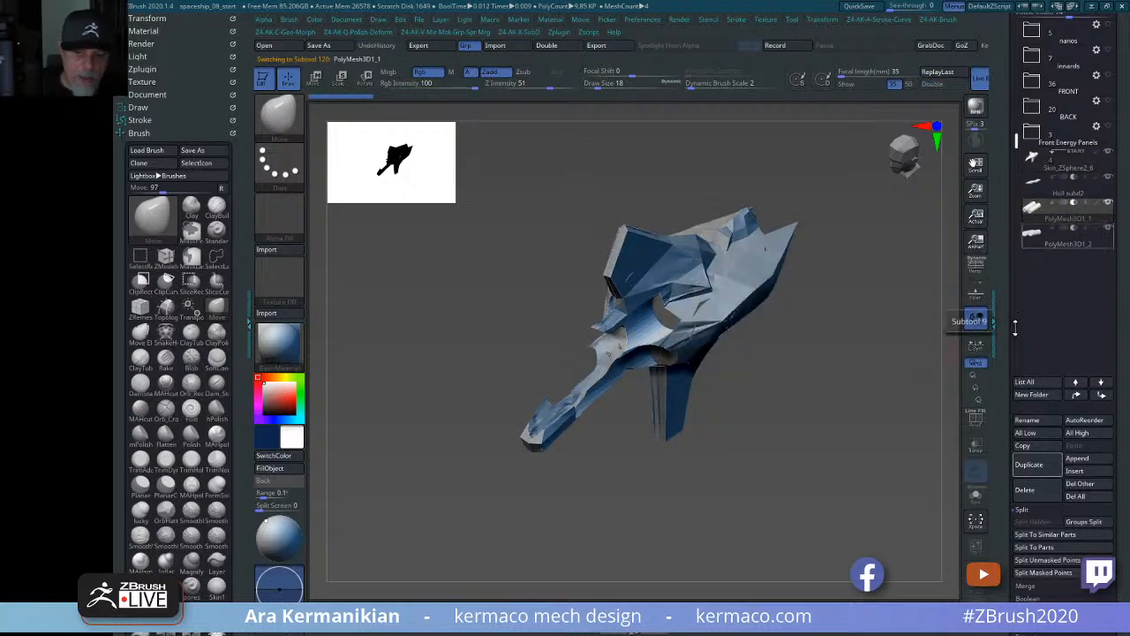
pyautogui.click(976, 319)
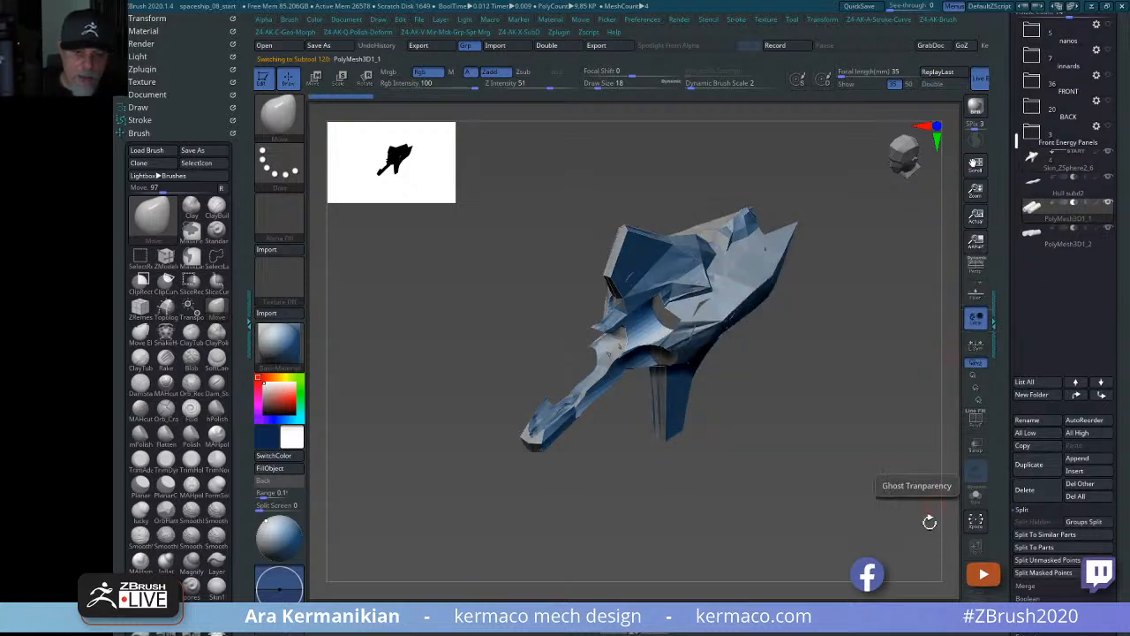
pyautogui.click(1035, 587)
pyautogui.click(1036, 535)
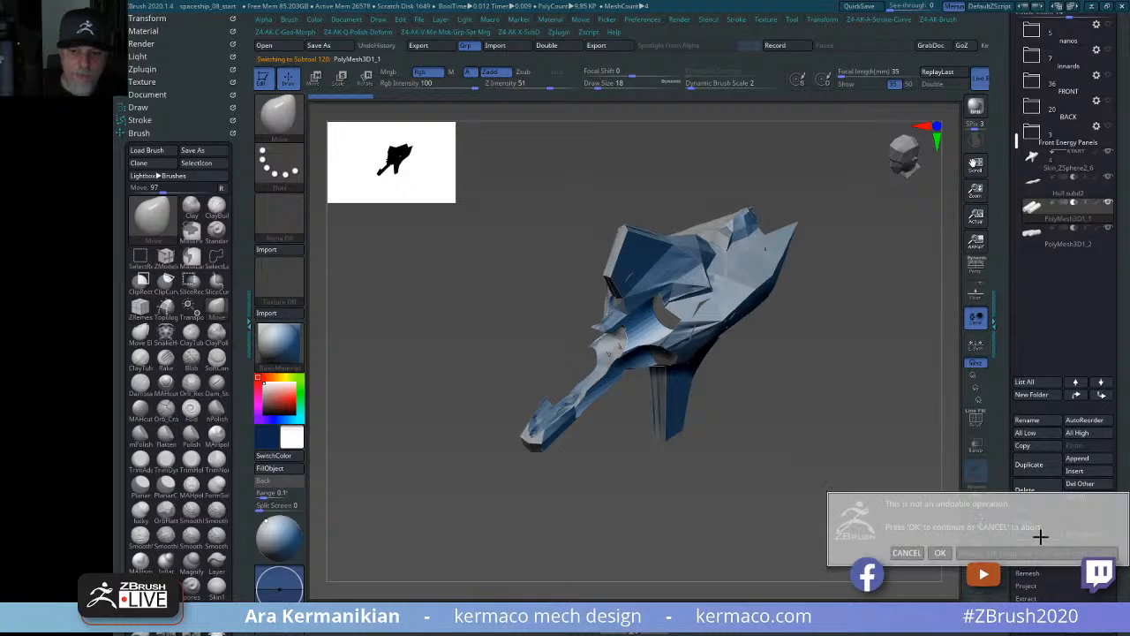
pyautogui.click(955, 552)
pyautogui.moveTo(945, 479); pyautogui.dragTo(815, 406)
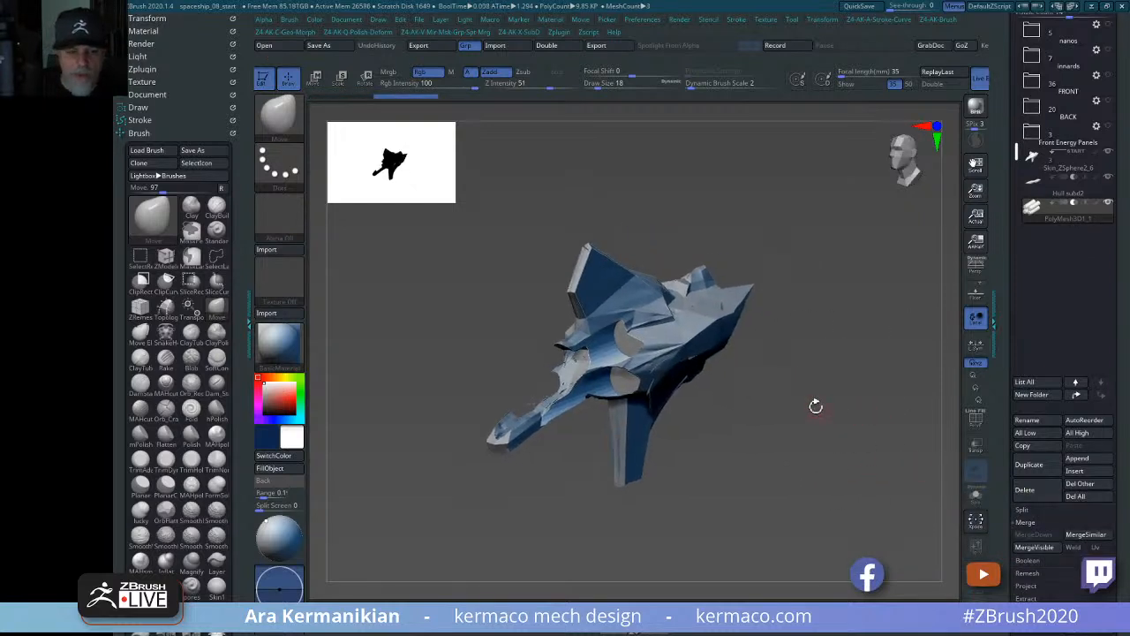
# Merge Hull subd2 down with the combined engine cylinders and check the cutouts on the blockout.
pyautogui.click(1068, 196)
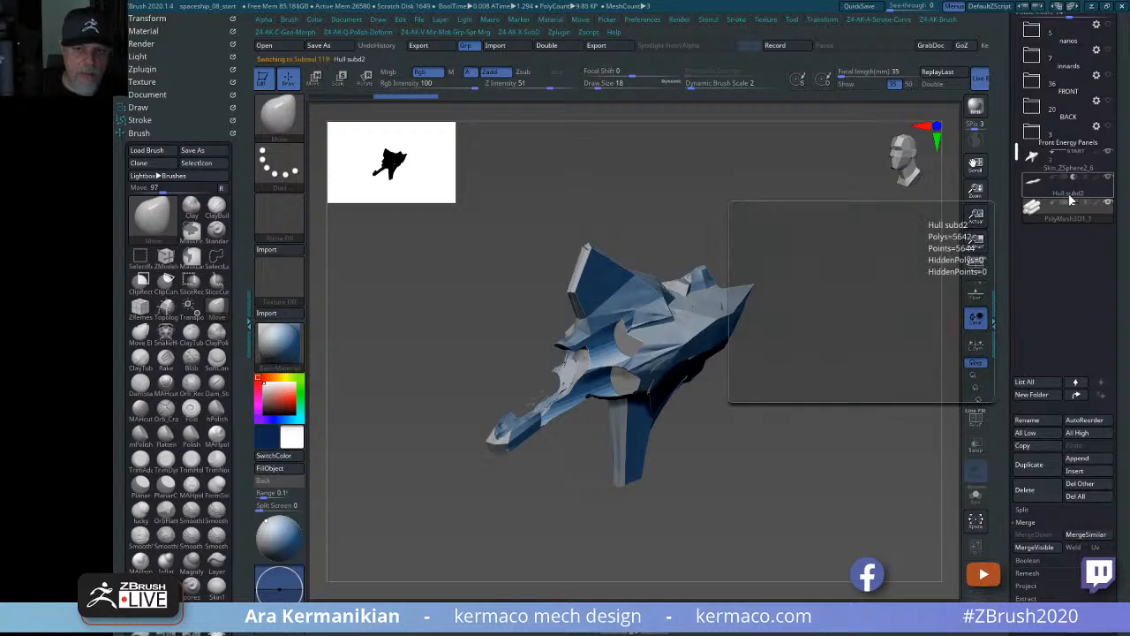
pyautogui.click(1040, 547)
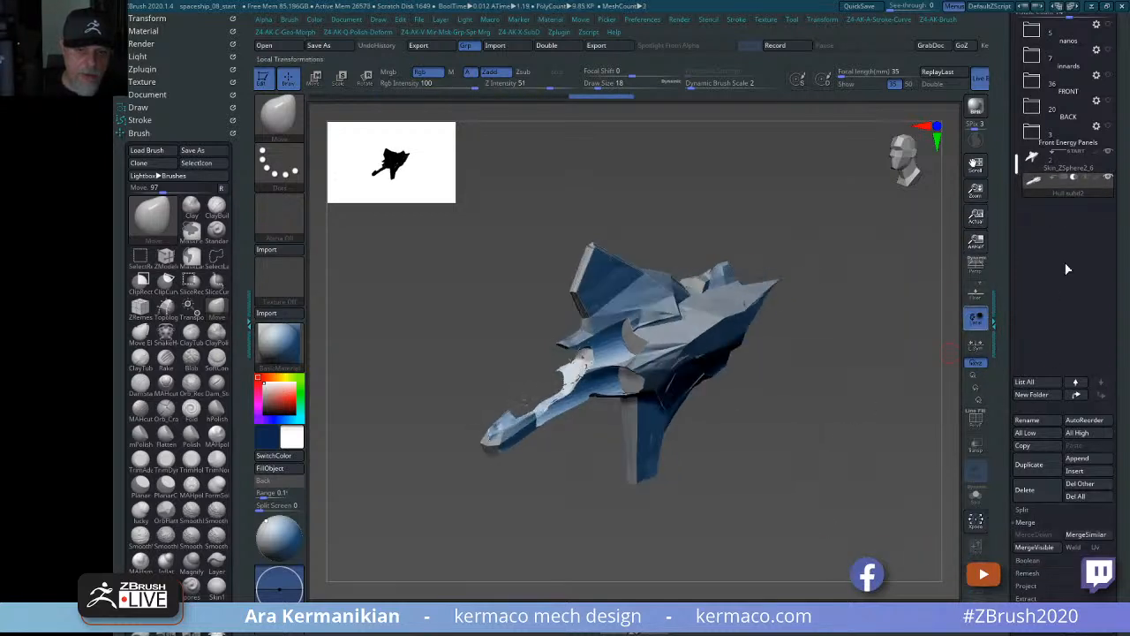
pyautogui.moveTo(800, 410); pyautogui.dragTo(661, 331)
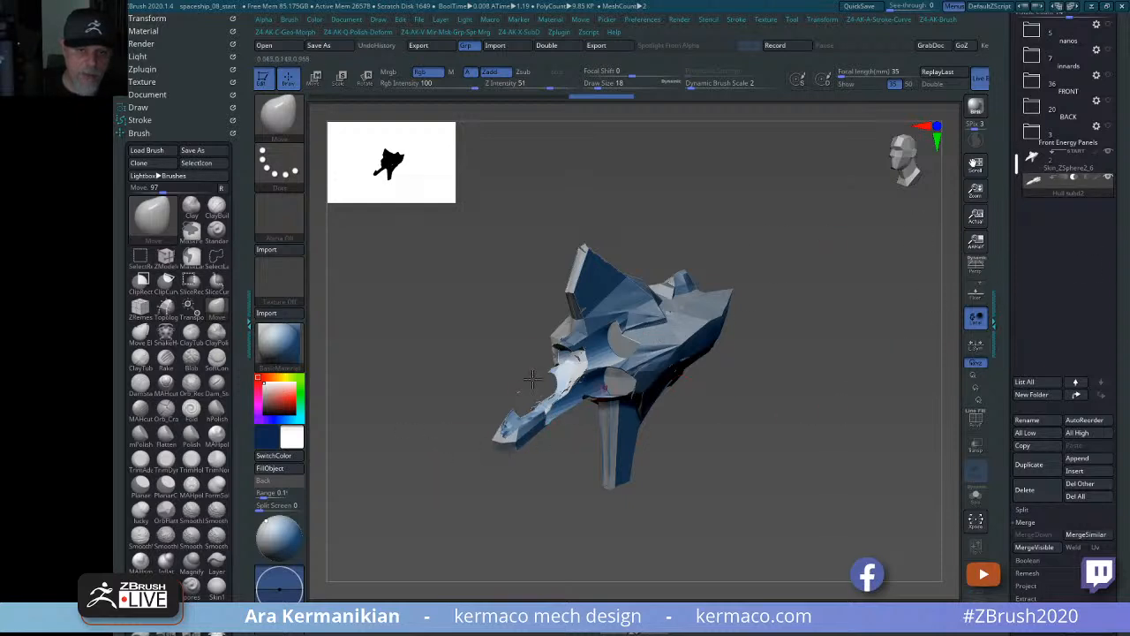
pyautogui.moveTo(827, 419)
pyautogui.mouseDown()
pyautogui.moveTo(802, 421)
pyautogui.moveTo(857, 419)
pyautogui.moveTo(811, 429)
pyautogui.mouseUp()
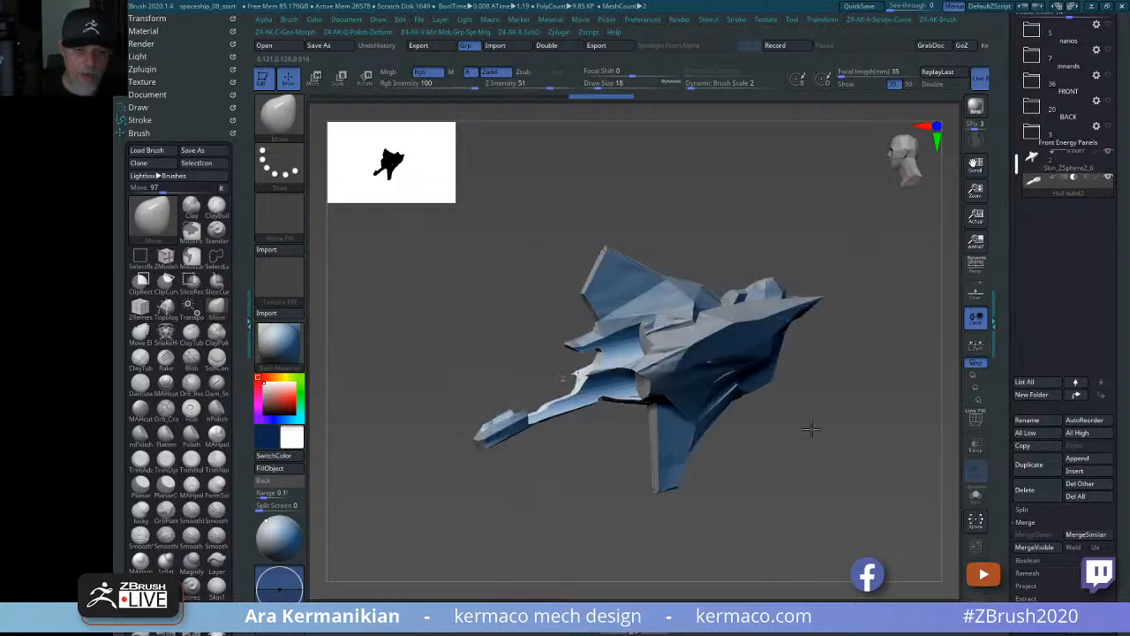
# Create a subtool folder named bool_01 from Skin_ZSphere2_6 and add the Hull subd2 cutter to it.
pyautogui.click(1069, 170)
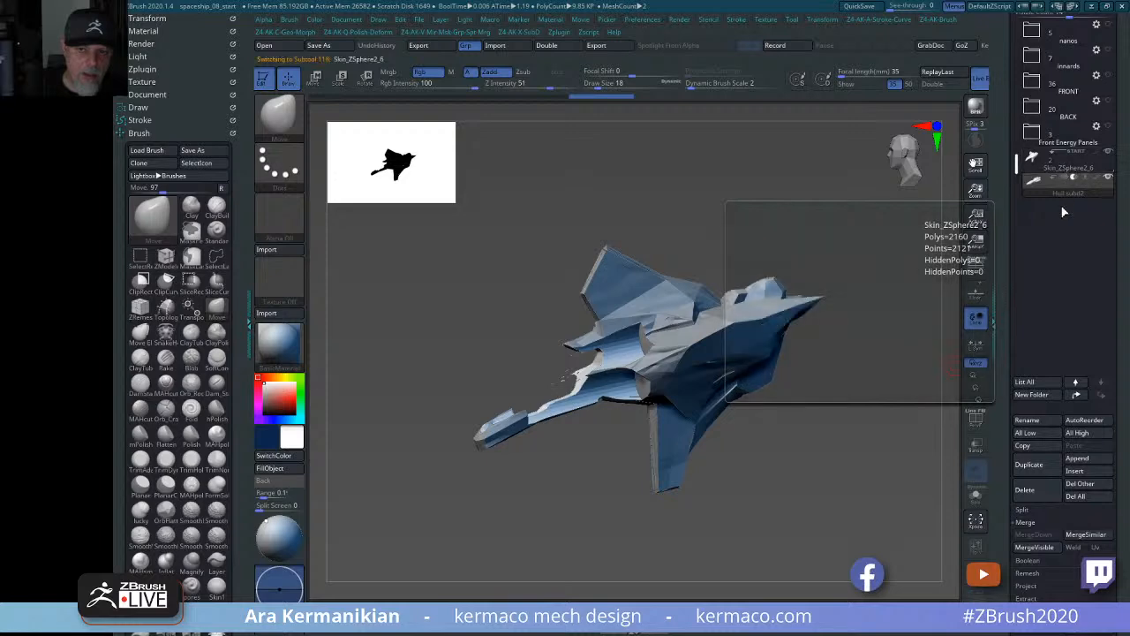
pyautogui.click(1069, 191)
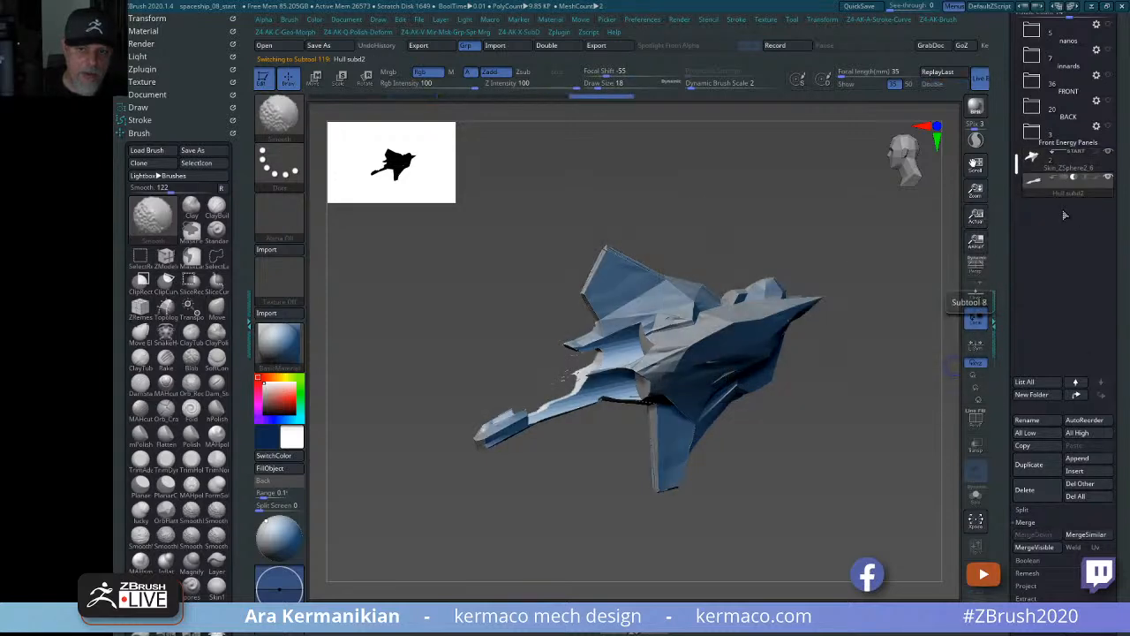
pyautogui.click(1071, 168)
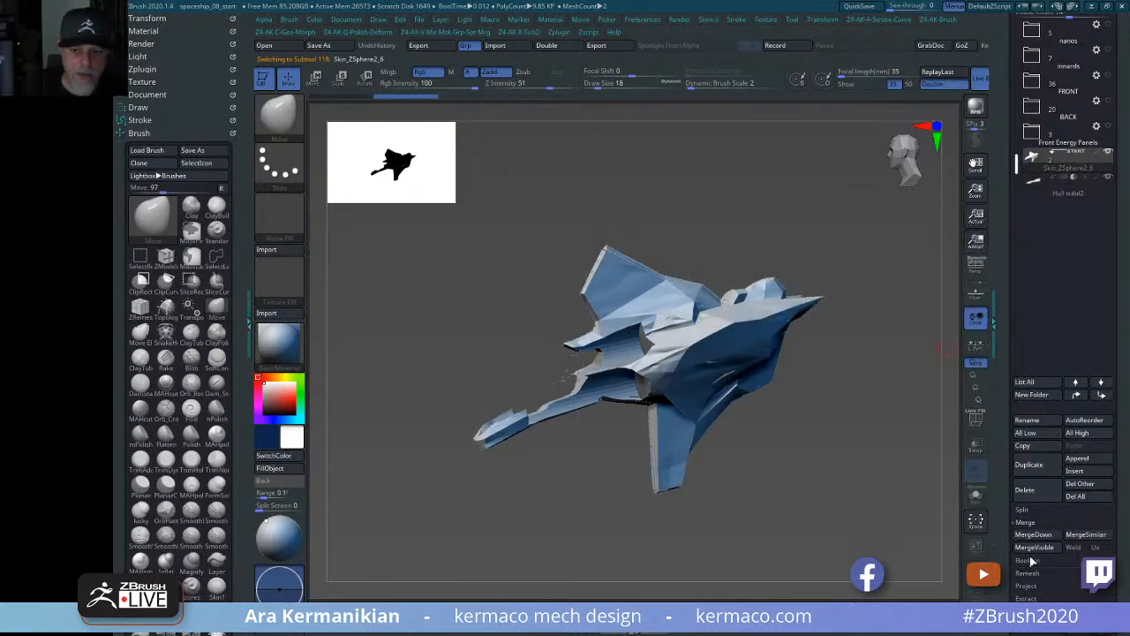
pyautogui.scroll(-5, 1047, 495)
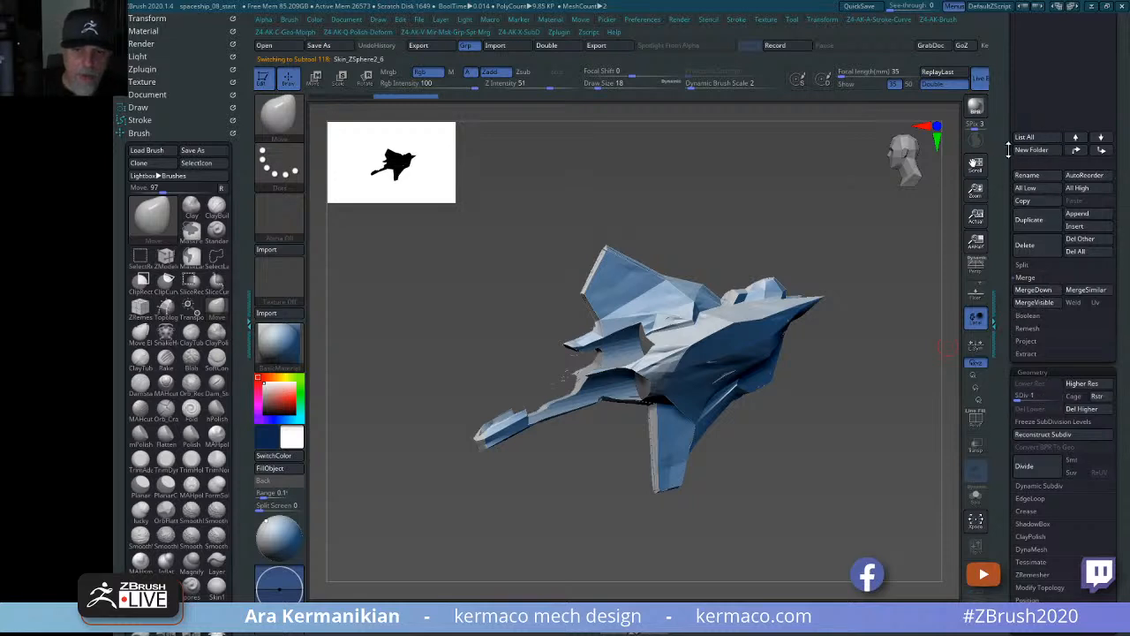
pyautogui.click(1040, 151)
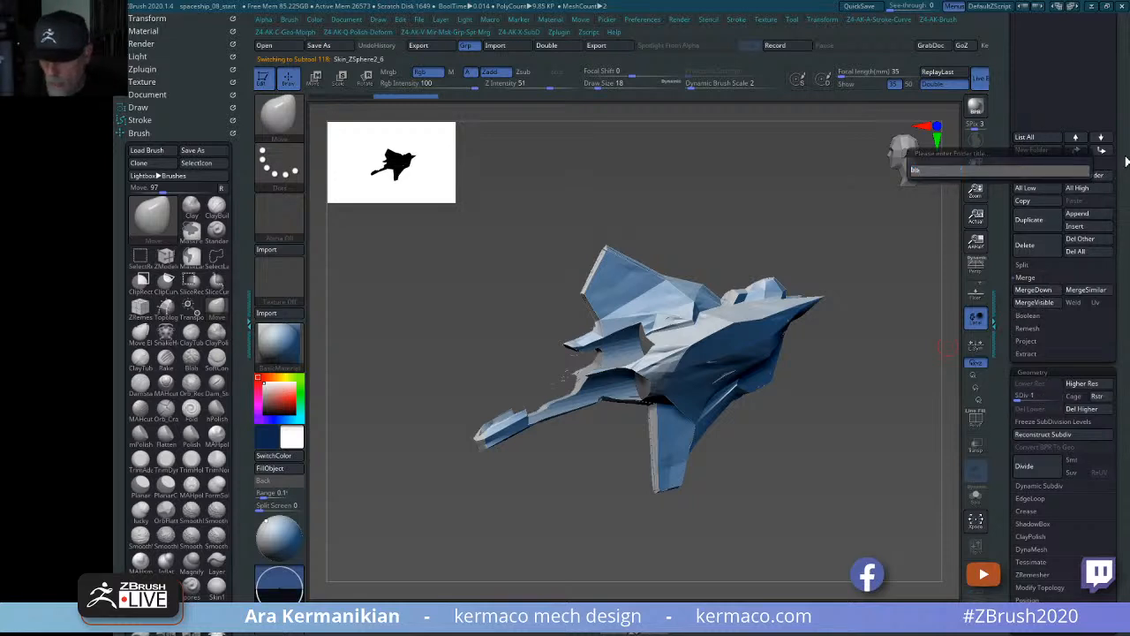
pyautogui.write('bool_01')
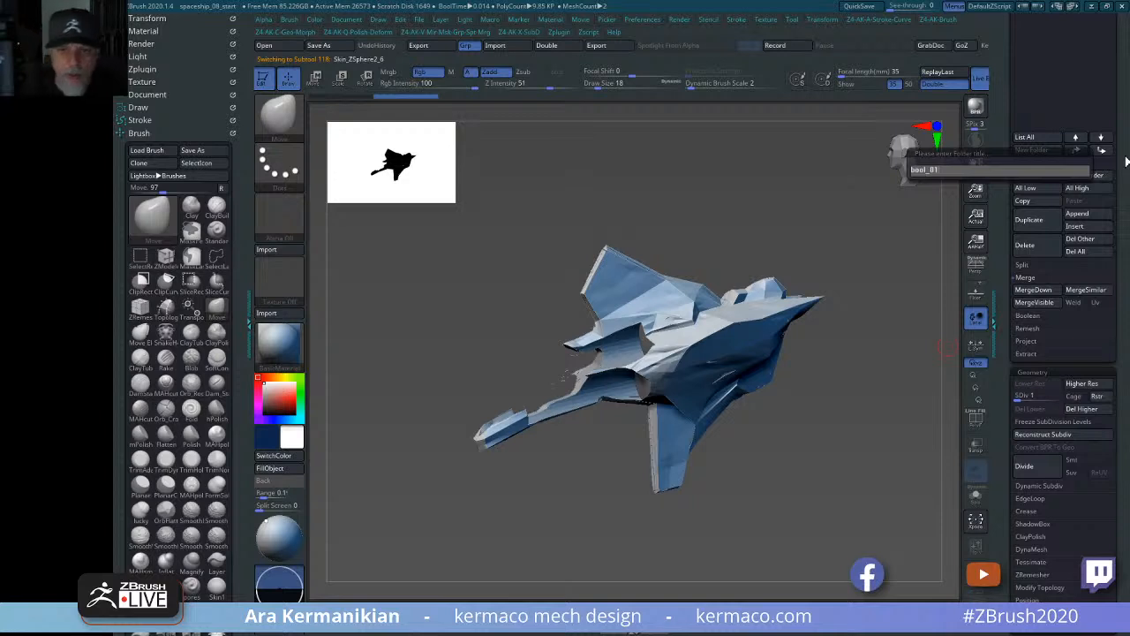
pyautogui.press('Return')
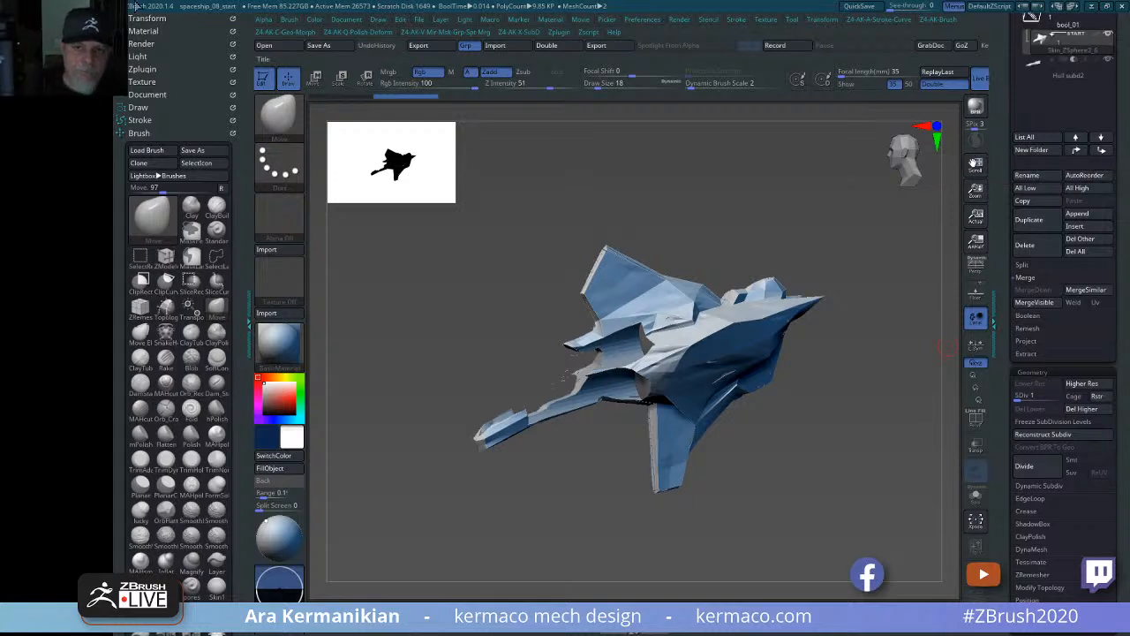
pyautogui.moveTo(1005, 129); pyautogui.dragTo(994, 167)
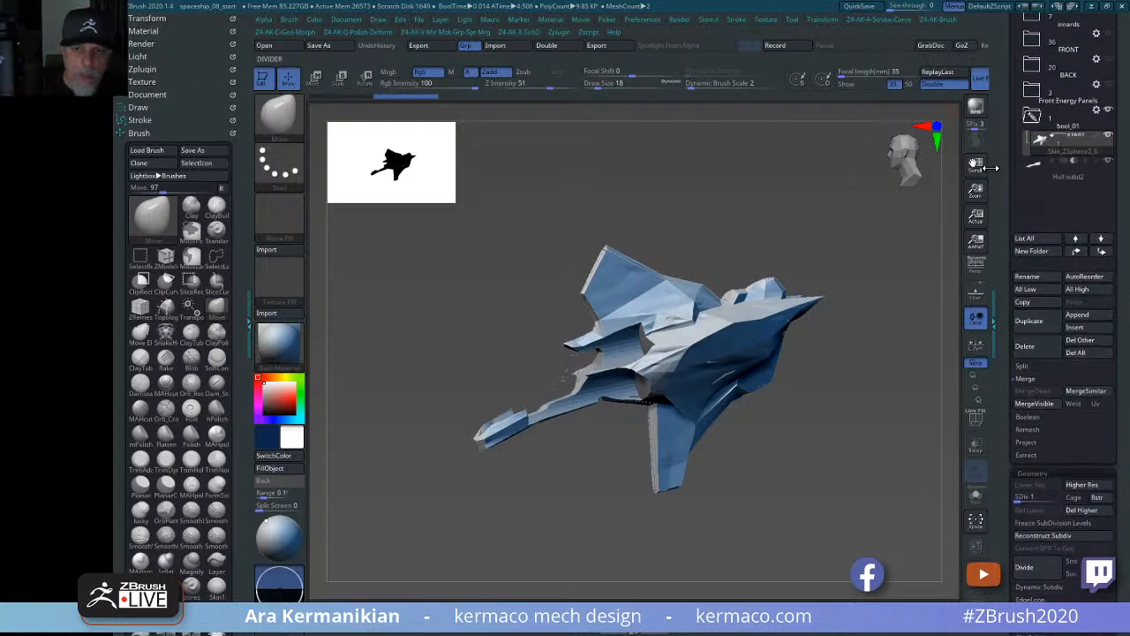
pyautogui.click(1084, 174)
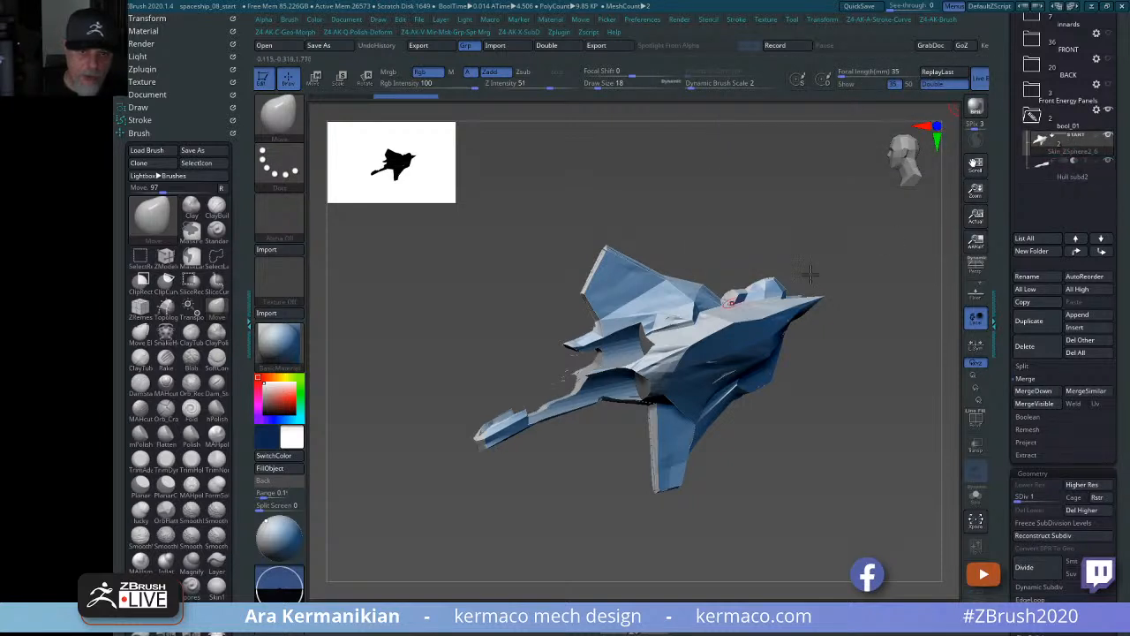
# Run Boolean With DSDiv on the bool_01 folder and select the resulting mesh.
pyautogui.click(1096, 111)
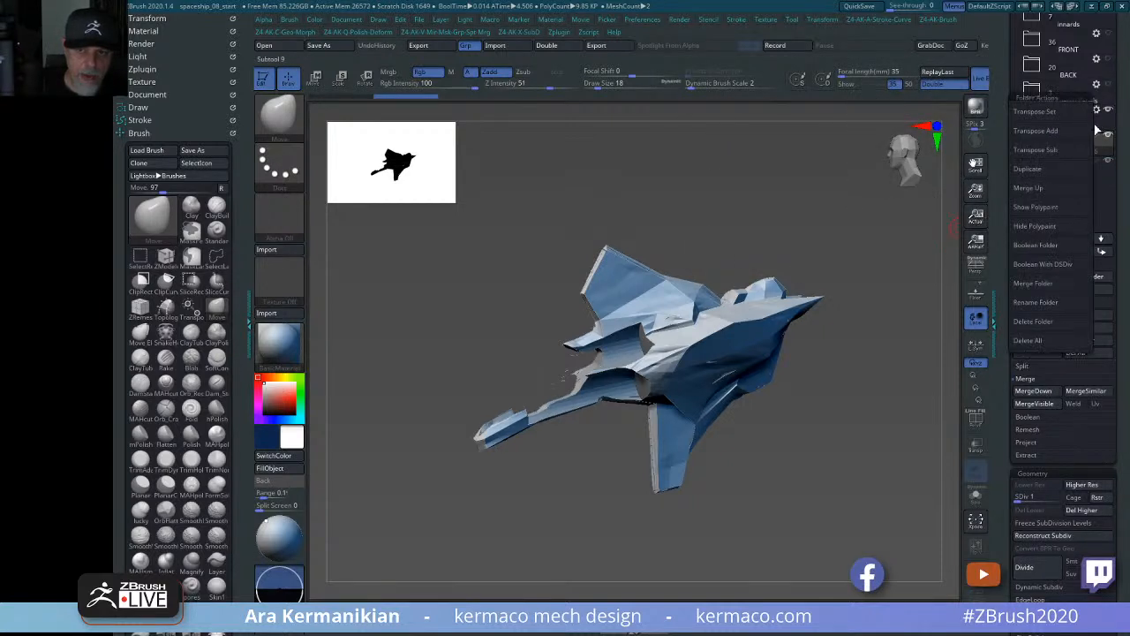
pyautogui.click(1051, 264)
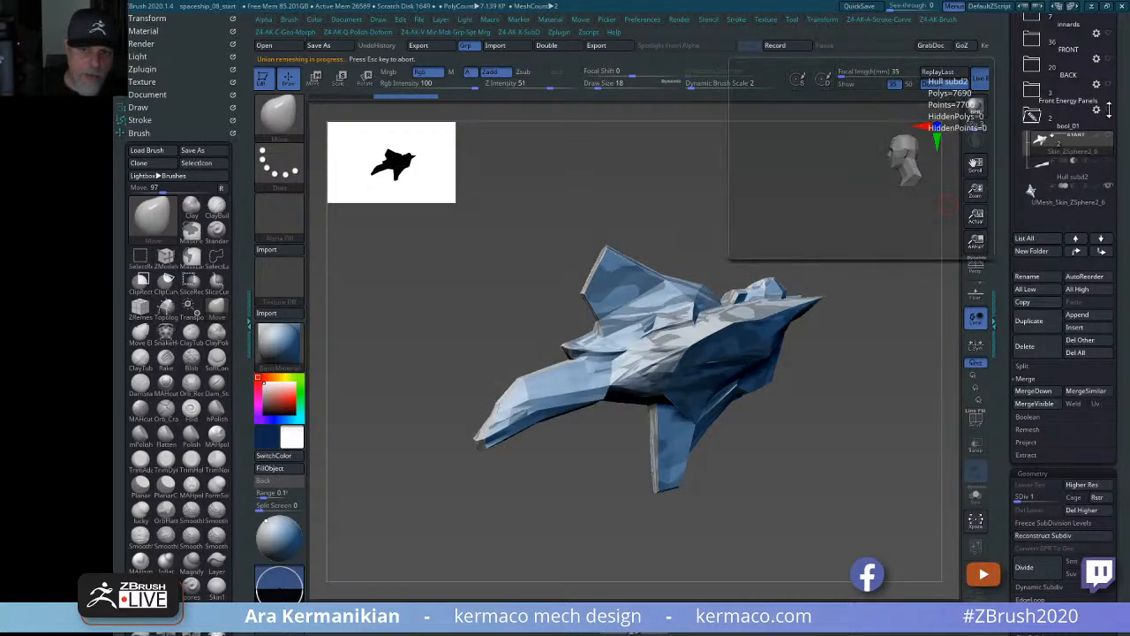
pyautogui.click(1063, 202)
pyautogui.moveTo(907, 207)
pyautogui.mouseDown()
pyautogui.moveTo(958, 217)
pyautogui.moveTo(927, 217)
pyautogui.mouseUp()
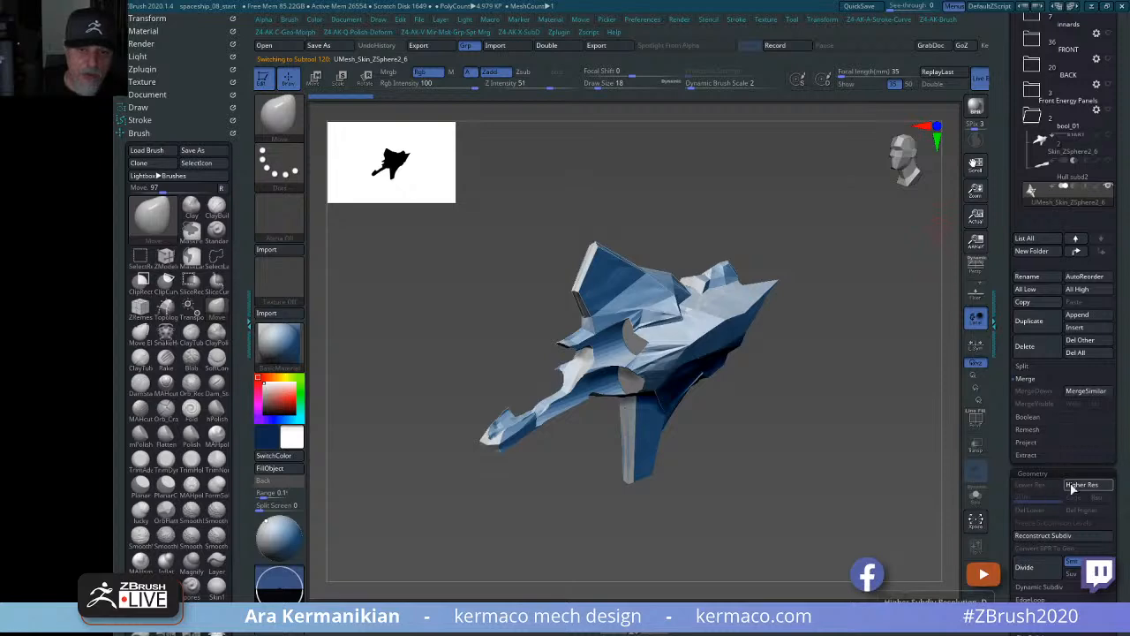
pyautogui.moveTo(782, 403); pyautogui.dragTo(843, 371)
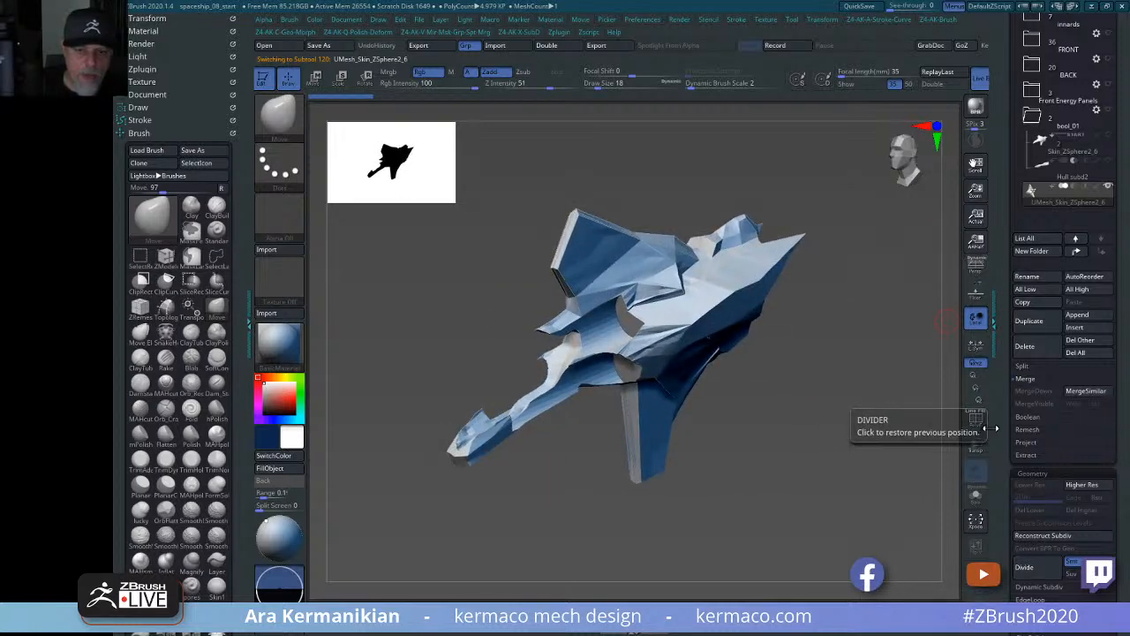
# Display the polyframe on the boolean result and examine its topology and polygroups around the cutouts and tail.
pyautogui.hotkey('shift', 'f')
pyautogui.moveTo(840, 416)
pyautogui.mouseDown()
pyautogui.moveTo(888, 404)
pyautogui.moveTo(848, 402)
pyautogui.mouseUp()
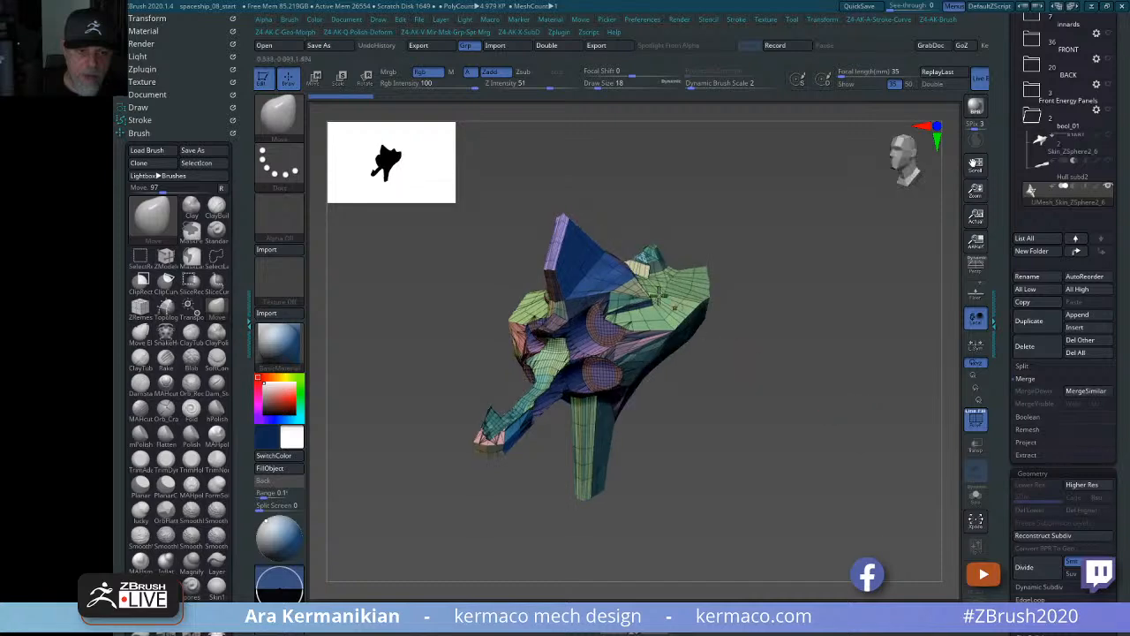
pyautogui.moveTo(829, 355); pyautogui.dragTo(623, 300)
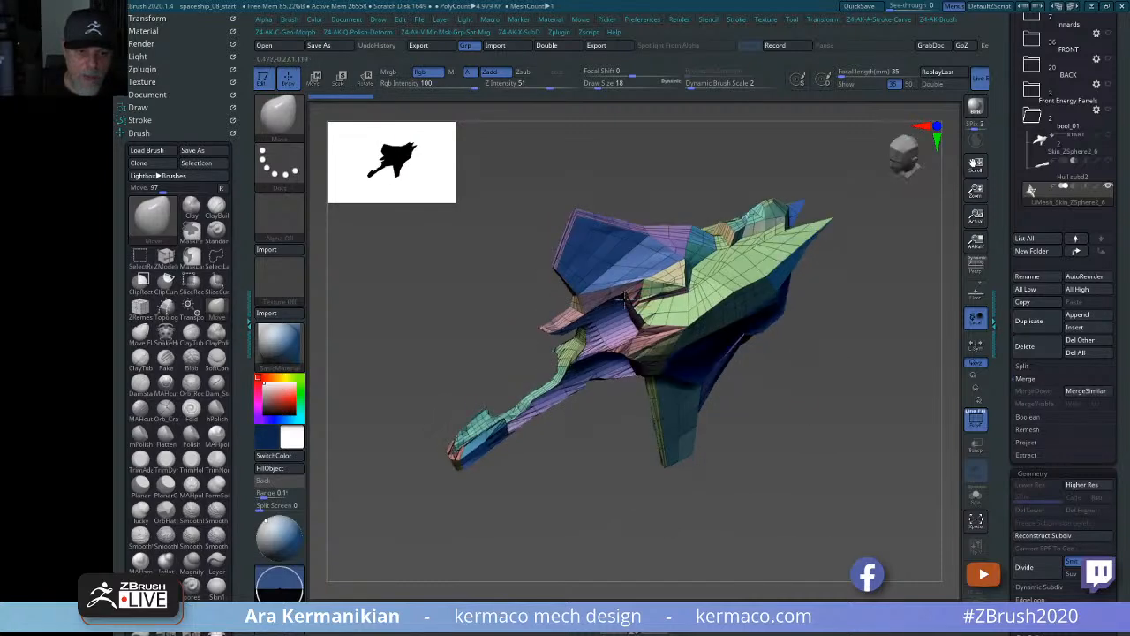
pyautogui.moveTo(533, 497); pyautogui.dragTo(351, 442)
pyautogui.moveTo(492, 517); pyautogui.dragTo(612, 347)
pyautogui.moveTo(617, 407); pyautogui.dragTo(696, 422)
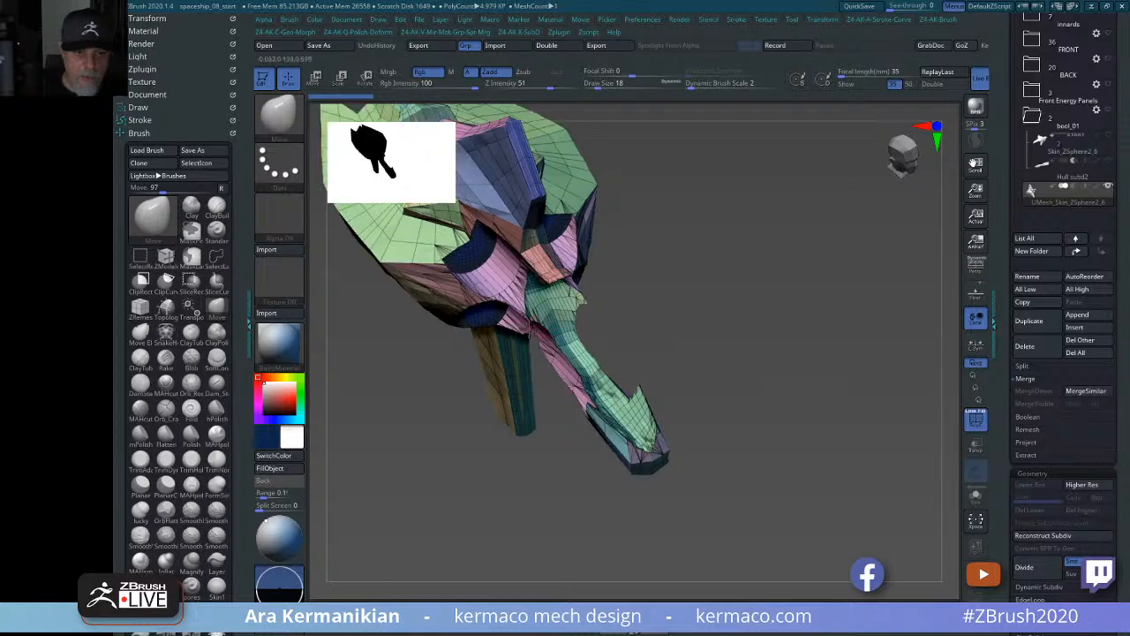
pyautogui.moveTo(667, 322); pyautogui.dragTo(619, 291)
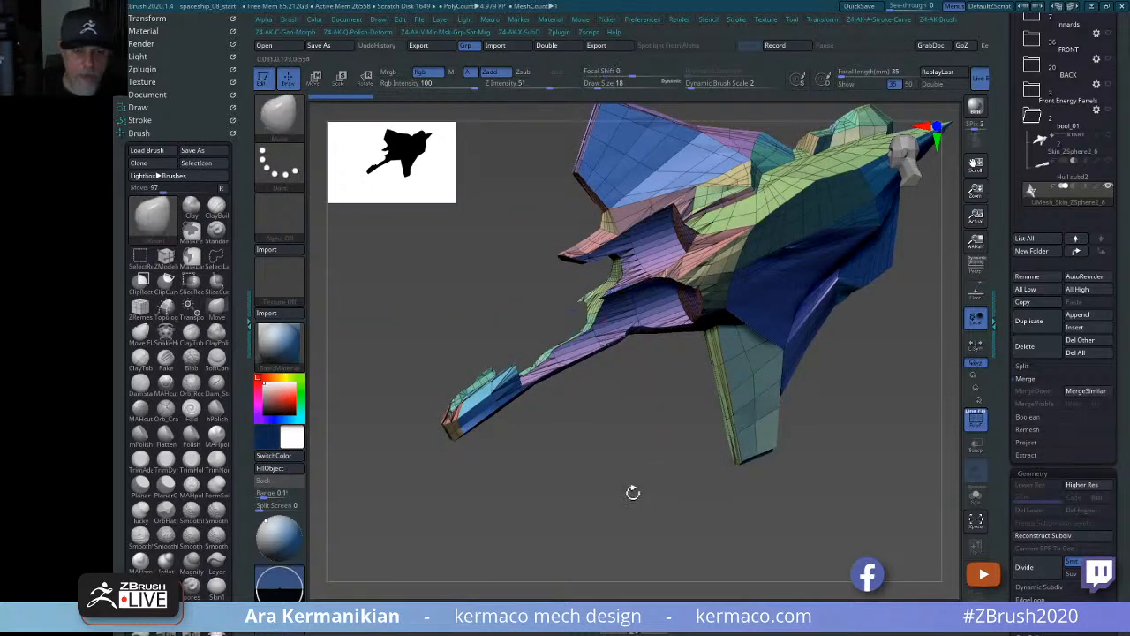
pyautogui.moveTo(633, 492); pyautogui.dragTo(951, 393)
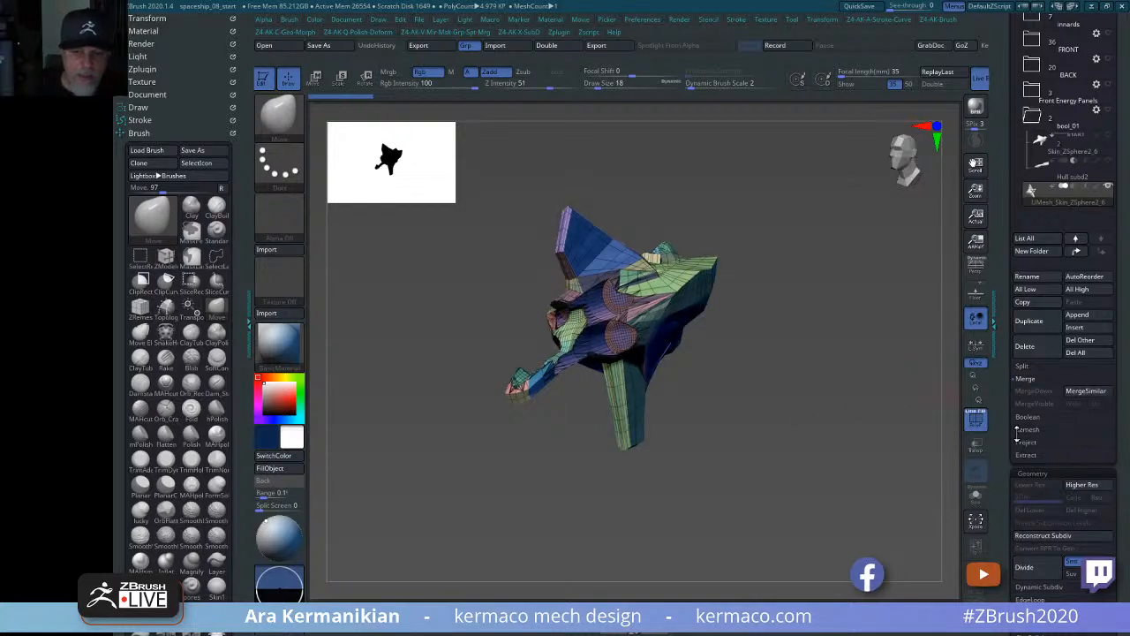
# ZRemesh the boolean result with DetectEdges enabled and the polygon count option set to Double.
pyautogui.click(1022, 378)
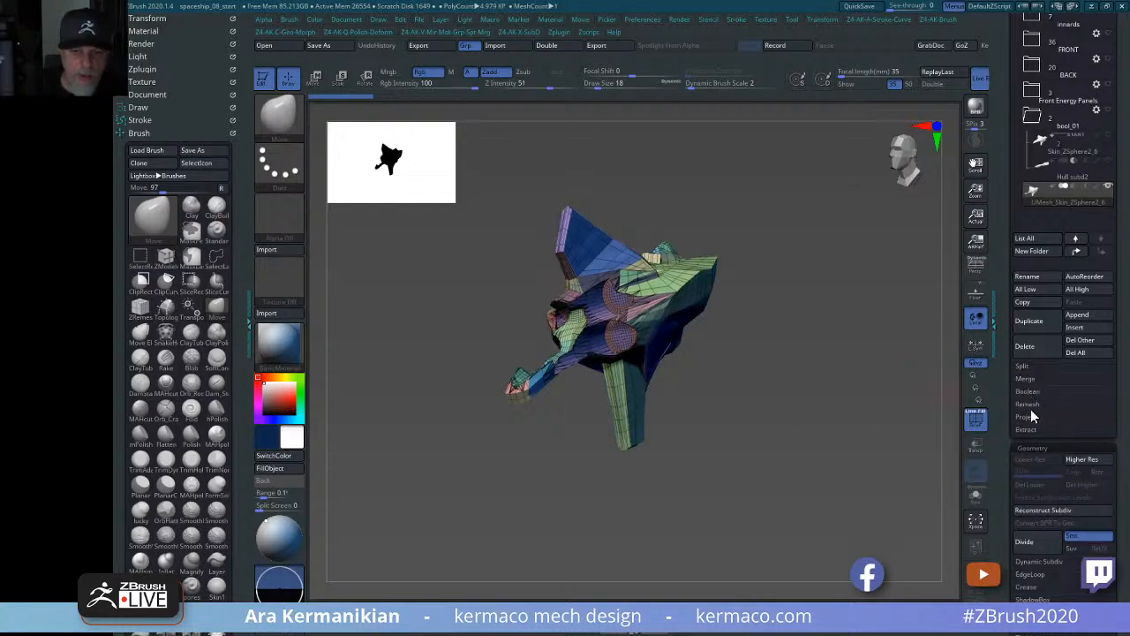
pyautogui.scroll(-5, 1003, 466)
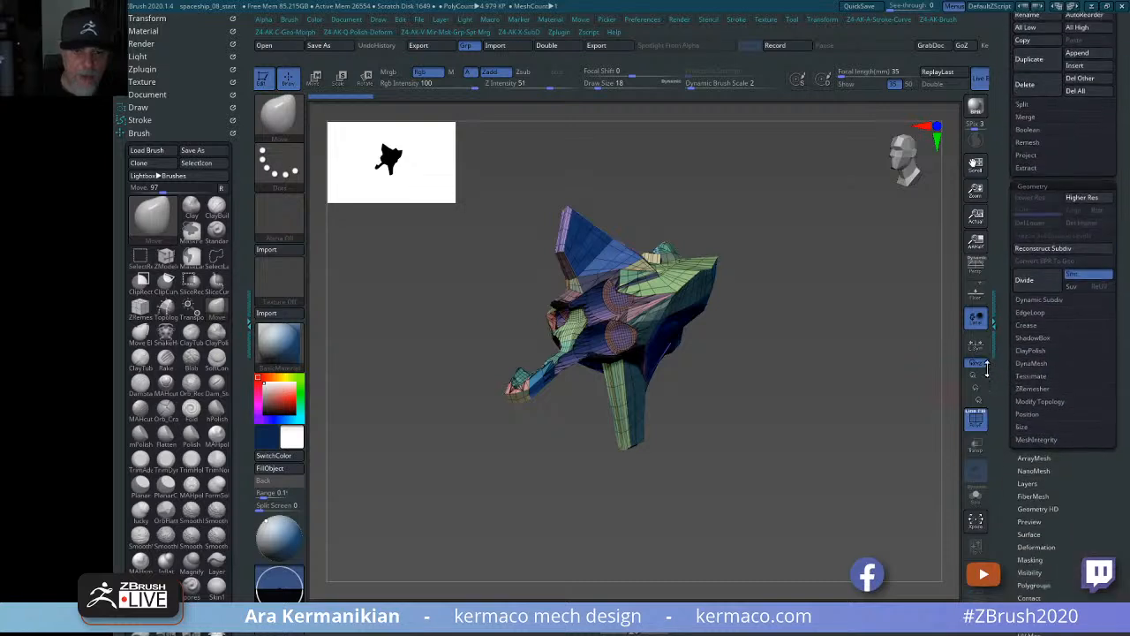
pyautogui.click(1044, 336)
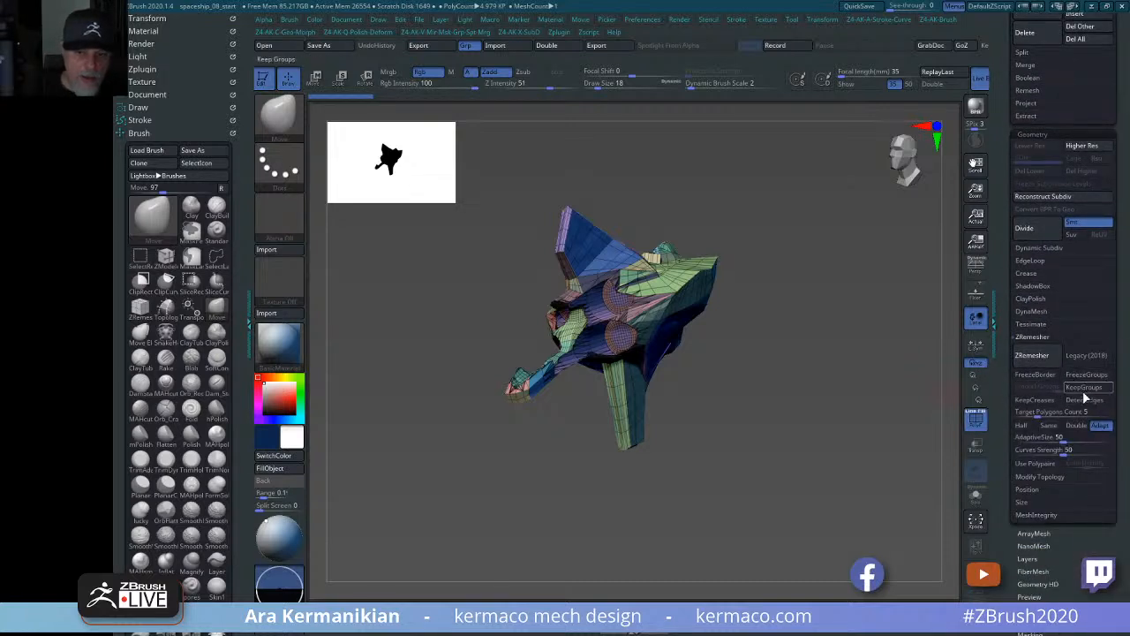
pyautogui.moveTo(822, 409); pyautogui.dragTo(898, 396)
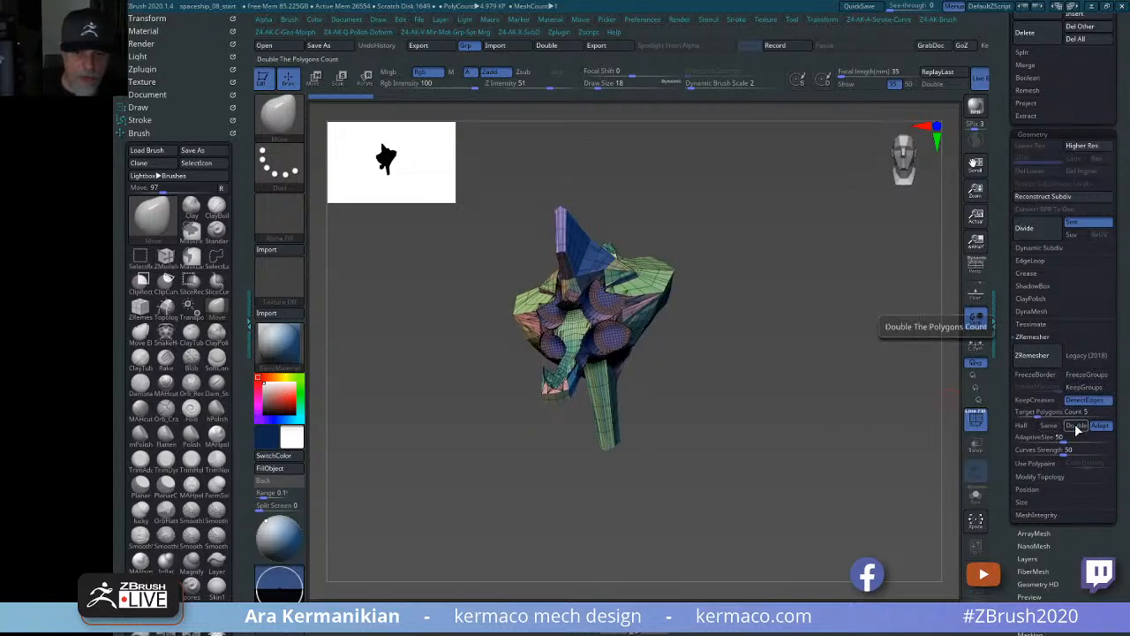
pyautogui.click(1075, 425)
pyautogui.click(1032, 355)
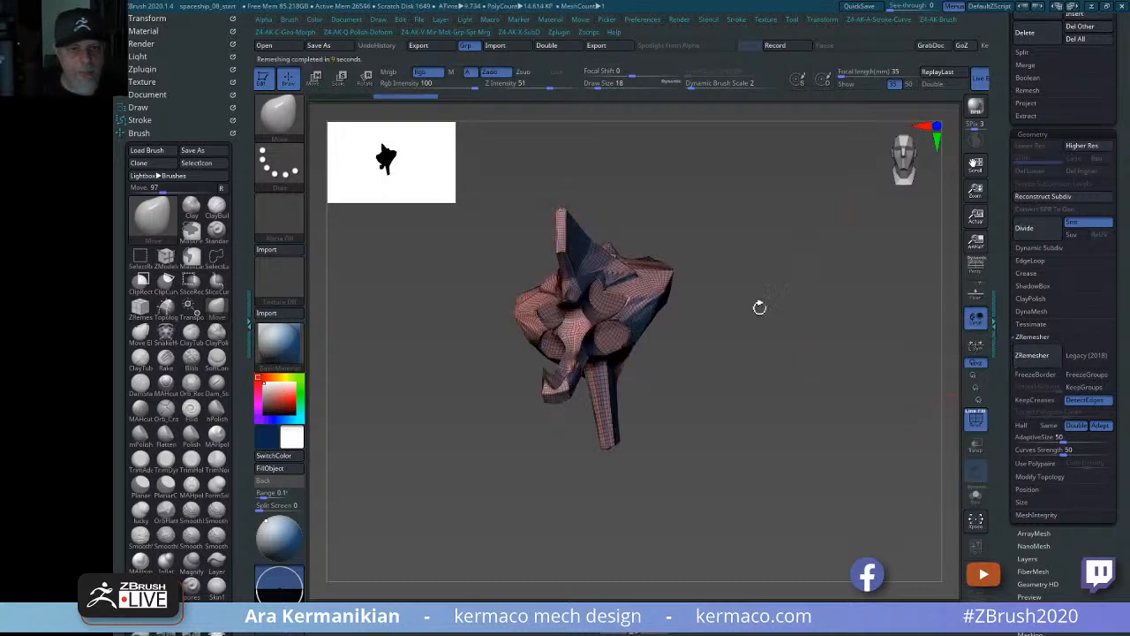
# Undo the last ZRemesh and ZRemesh the boolean result again with KeepGroups enabled.
pyautogui.moveTo(757, 307); pyautogui.dragTo(822, 436)
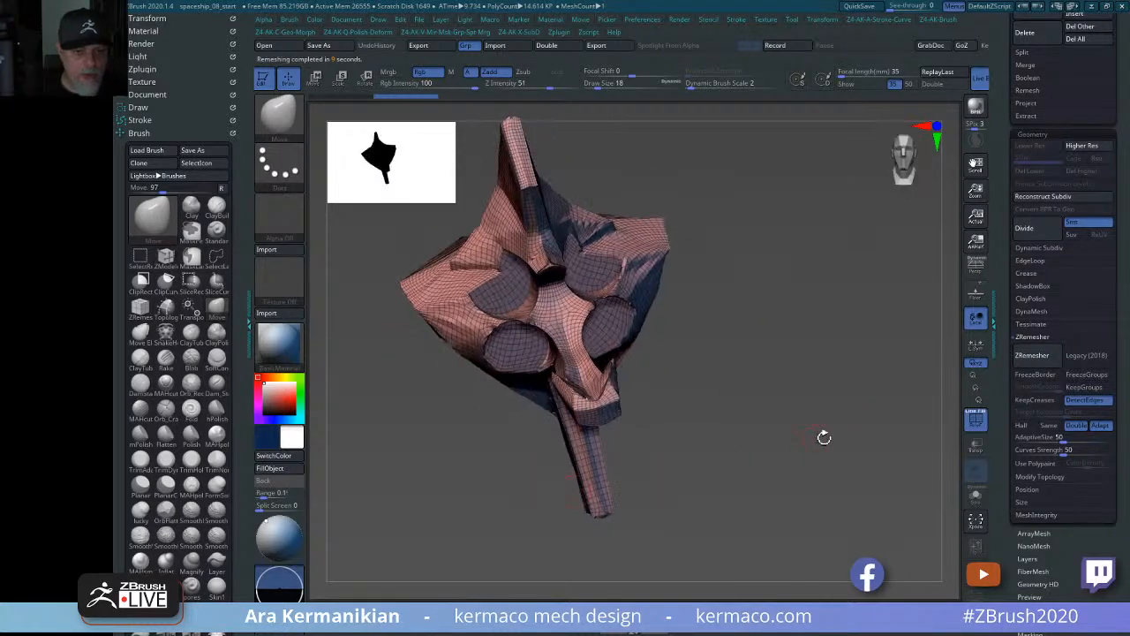
pyautogui.hotkey('ctrl', 'z')
pyautogui.moveTo(880, 408); pyautogui.dragTo(876, 409)
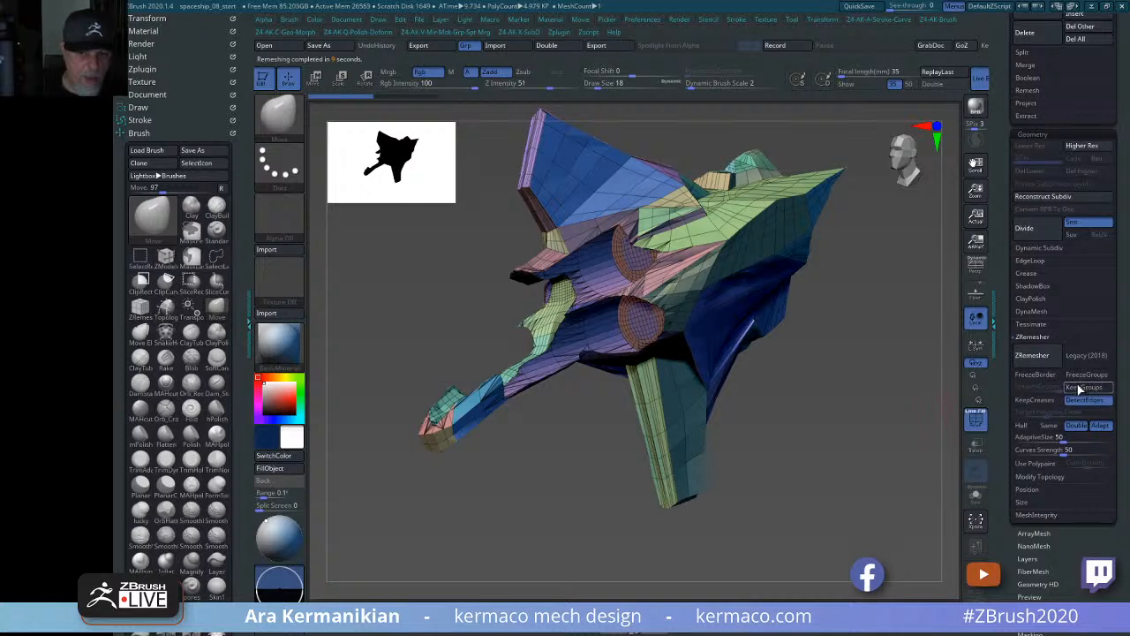
pyautogui.click(1086, 387)
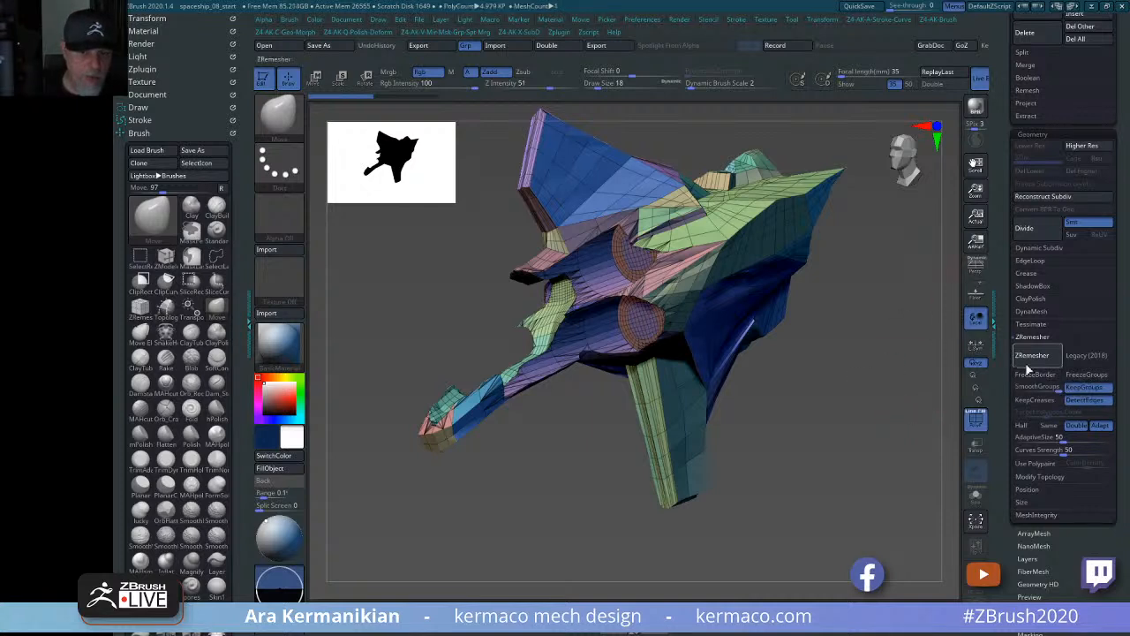
pyautogui.click(1031, 355)
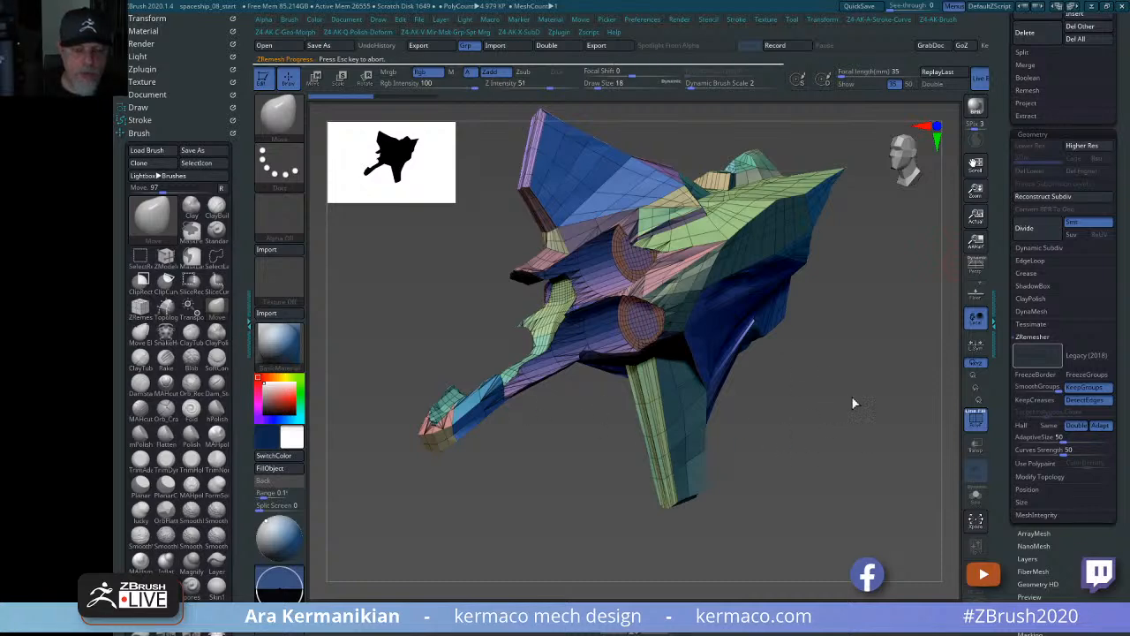
# Undo the remesh, activate X symmetry, and ZRemesh the boolean result again.
pyautogui.moveTo(853, 429)
pyautogui.mouseDown()
pyautogui.moveTo(839, 441)
pyautogui.moveTo(870, 446)
pyautogui.moveTo(798, 398)
pyautogui.moveTo(815, 384)
pyautogui.moveTo(808, 377)
pyautogui.mouseUp()
pyautogui.hotkey('shift', 'a')
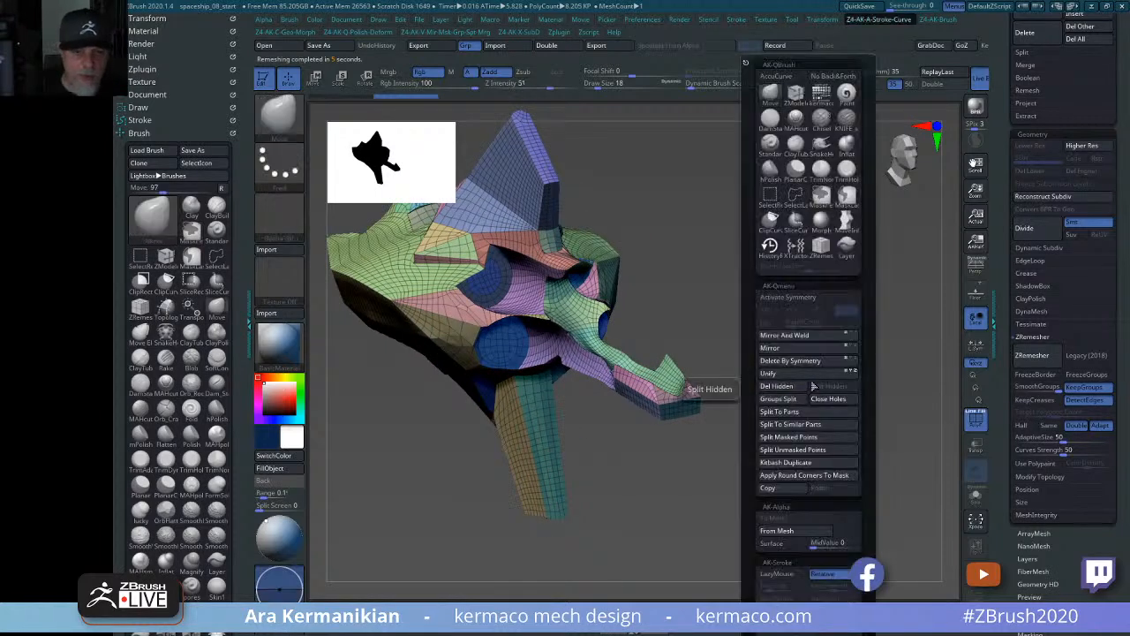
pyautogui.click(791, 297)
pyautogui.hotkey('ctrl', 'z')
pyautogui.hotkey('ctrl', 'z')
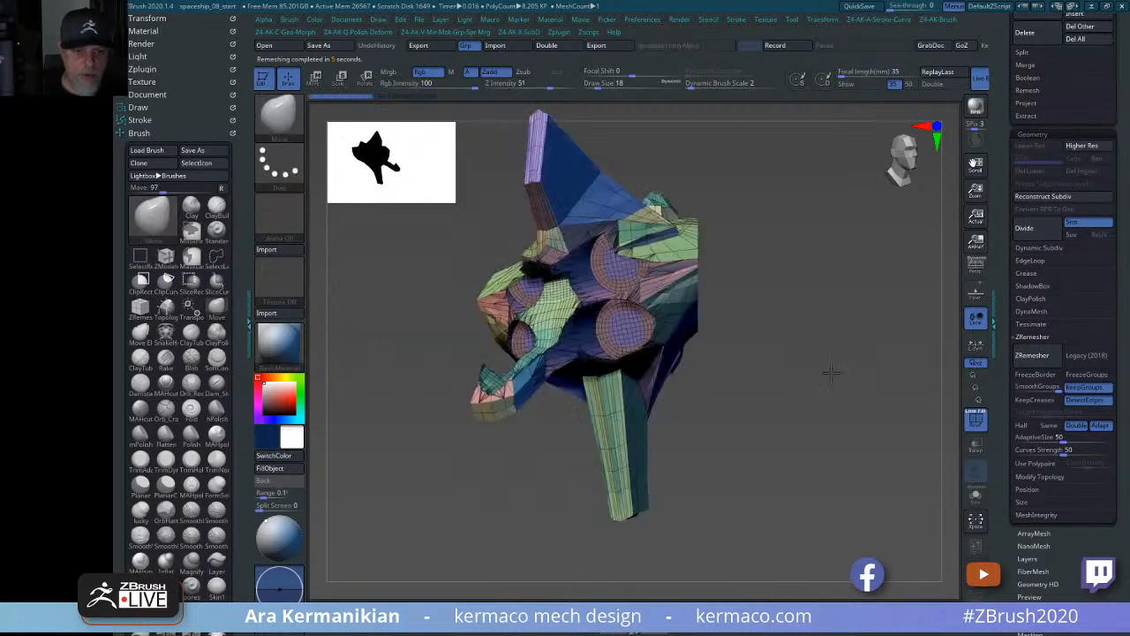
pyautogui.click(1031, 355)
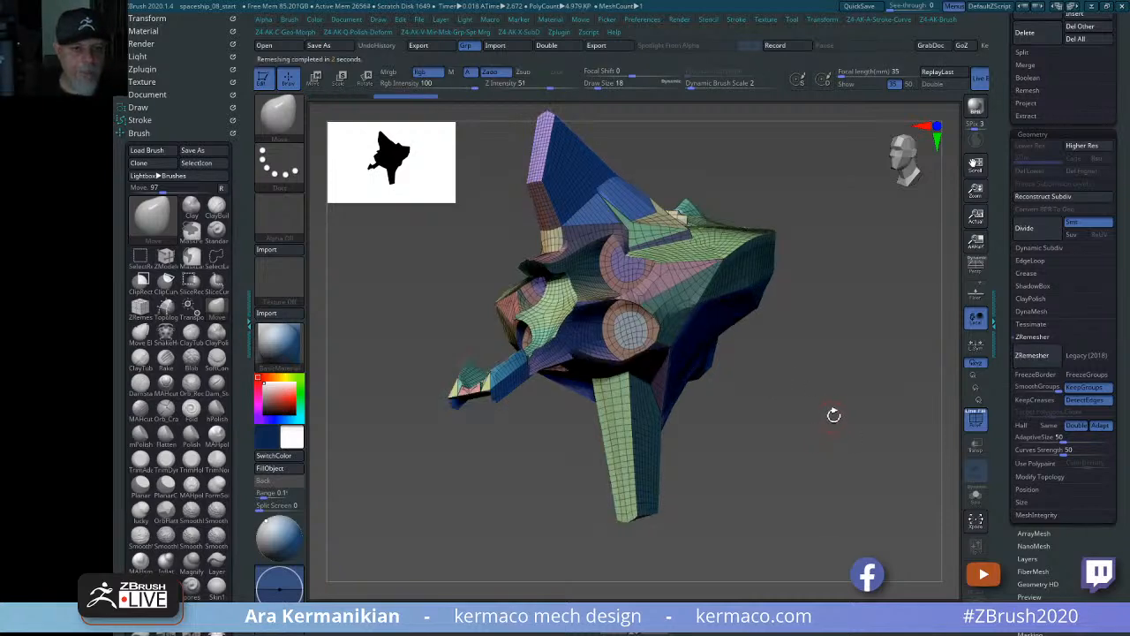
# Undo the symmetrical remesh, try ZRemeshing with Adapt turned off, and undo that attempt.
pyautogui.moveTo(837, 416); pyautogui.dragTo(612, 169)
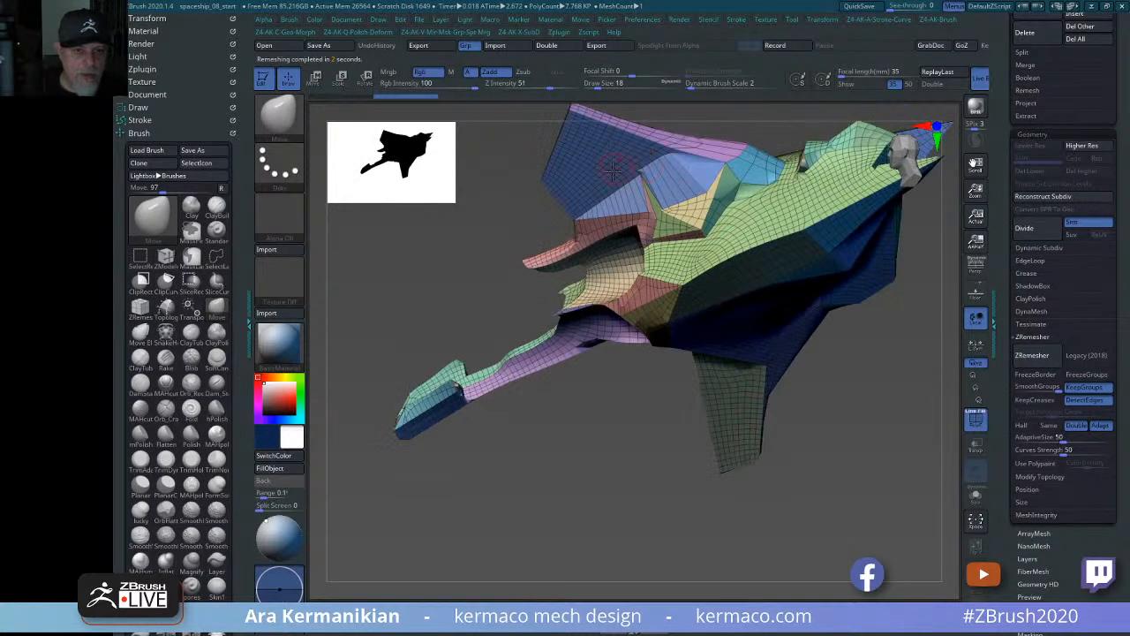
pyautogui.moveTo(379, 262); pyautogui.dragTo(676, 200)
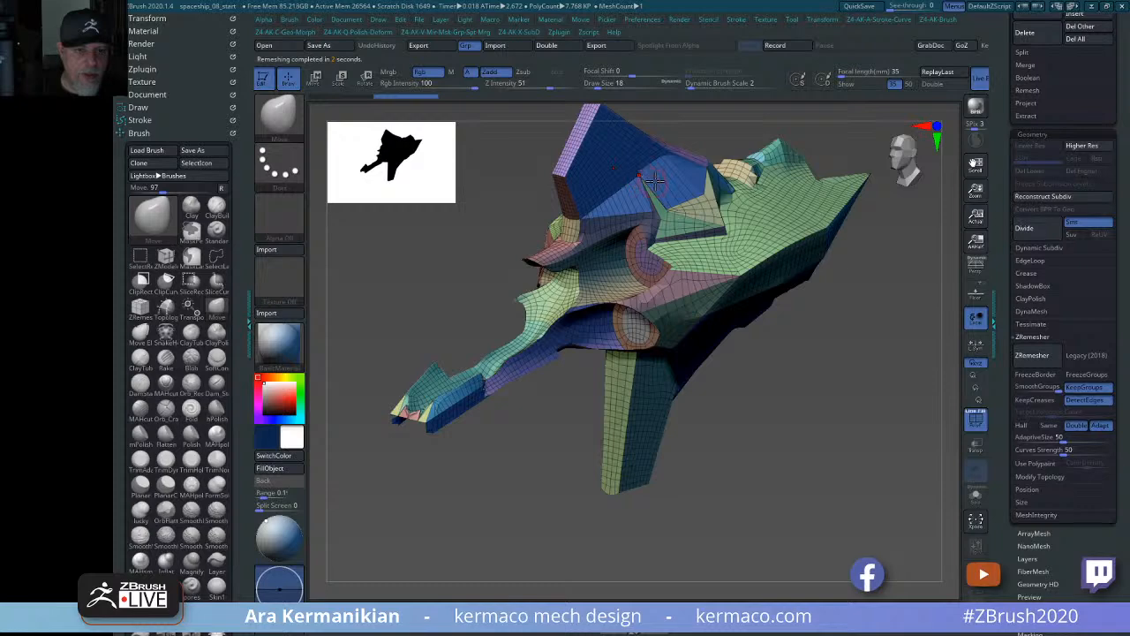
pyautogui.moveTo(847, 424); pyautogui.dragTo(944, 404)
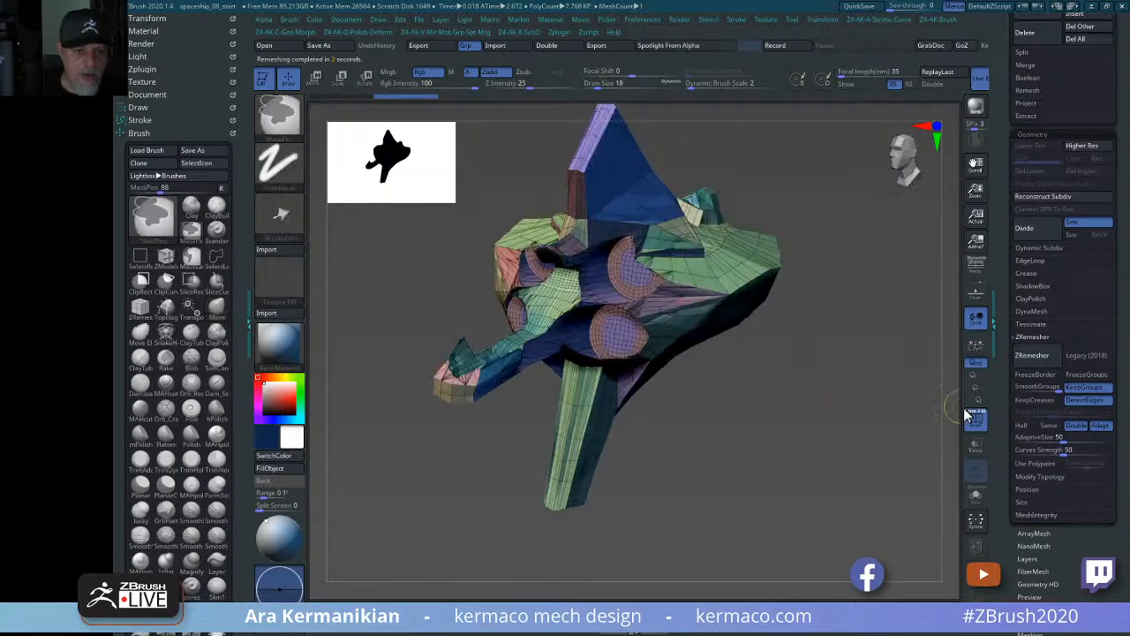
pyautogui.moveTo(863, 441); pyautogui.dragTo(850, 438)
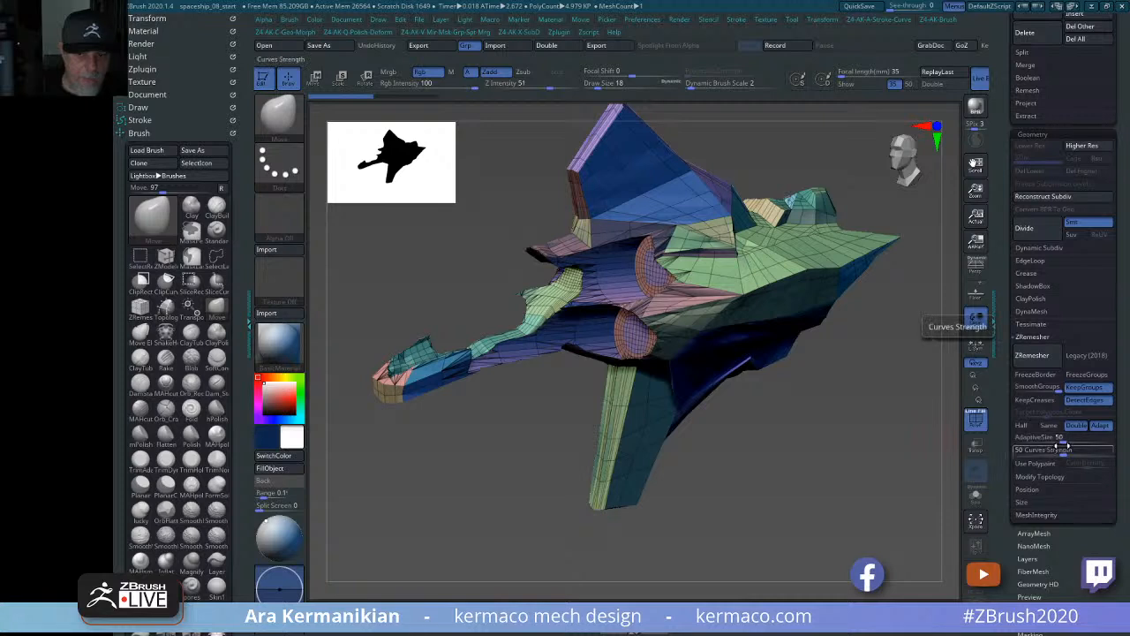
pyautogui.click(1031, 355)
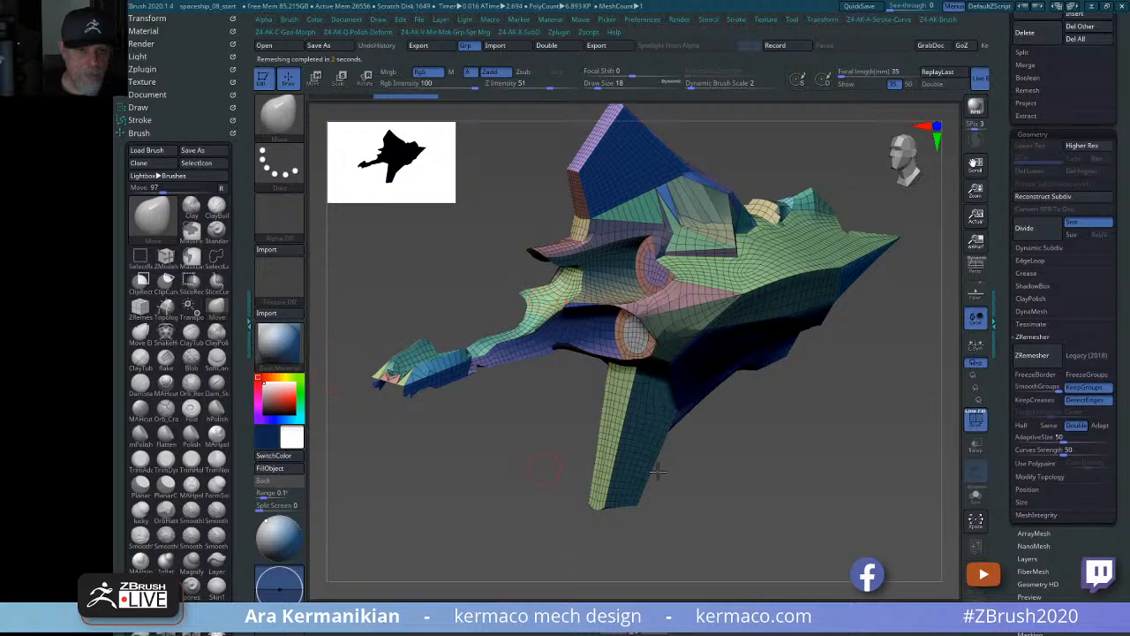
pyautogui.hotkey('ctrl', 'z')
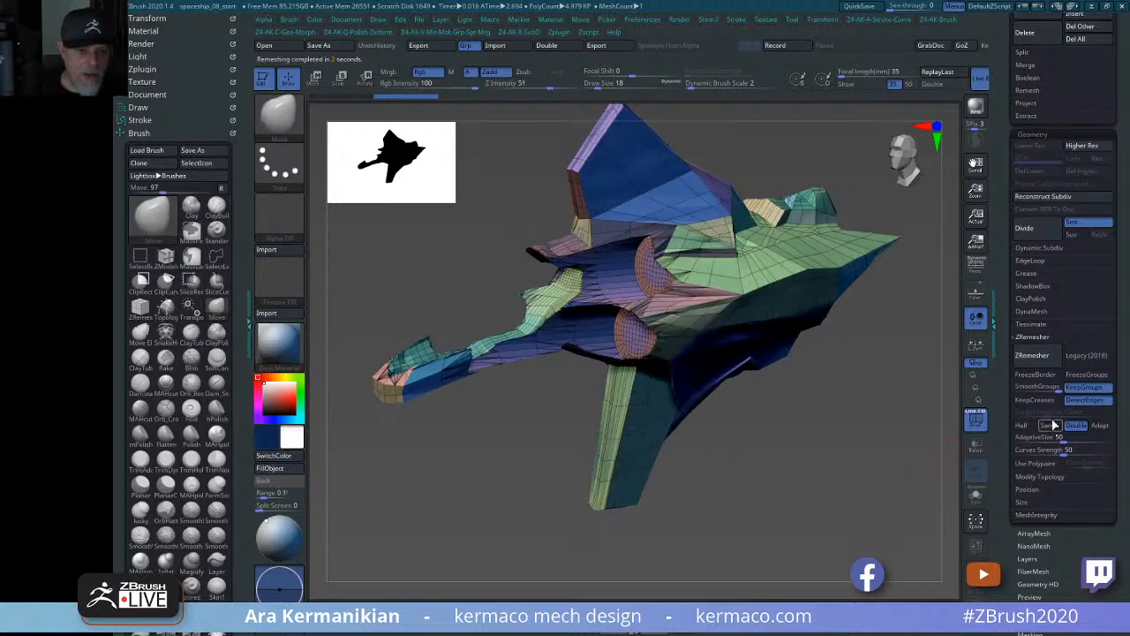
# ZRemesh the ship with Adapt enabled and AdaptiveSize set to 60, and apply Mirror And Weld across the X axis.
pyautogui.click(1100, 425)
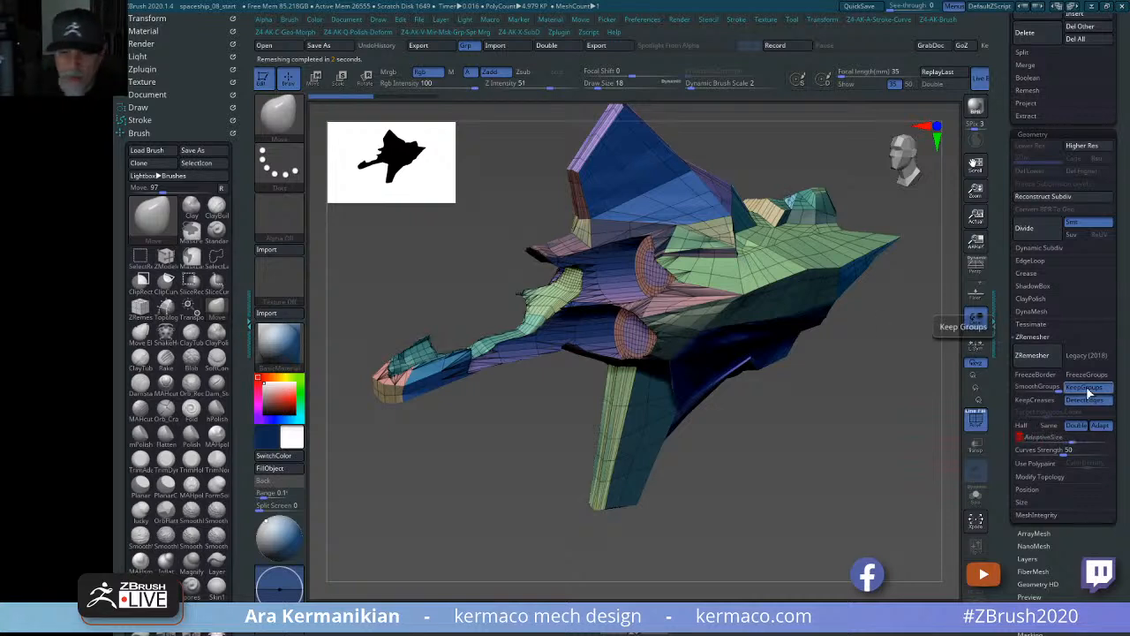
pyautogui.click(1050, 353)
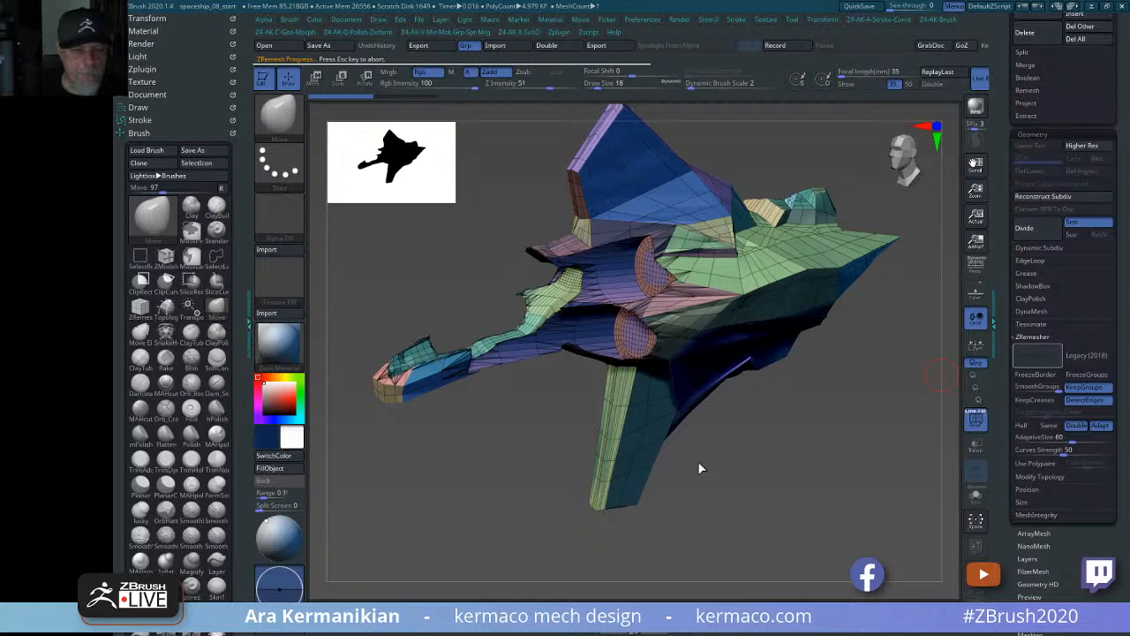
pyautogui.moveTo(848, 439)
pyautogui.mouseDown()
pyautogui.moveTo(871, 497)
pyautogui.moveTo(857, 397)
pyautogui.moveTo(879, 391)
pyautogui.moveTo(845, 403)
pyautogui.mouseUp()
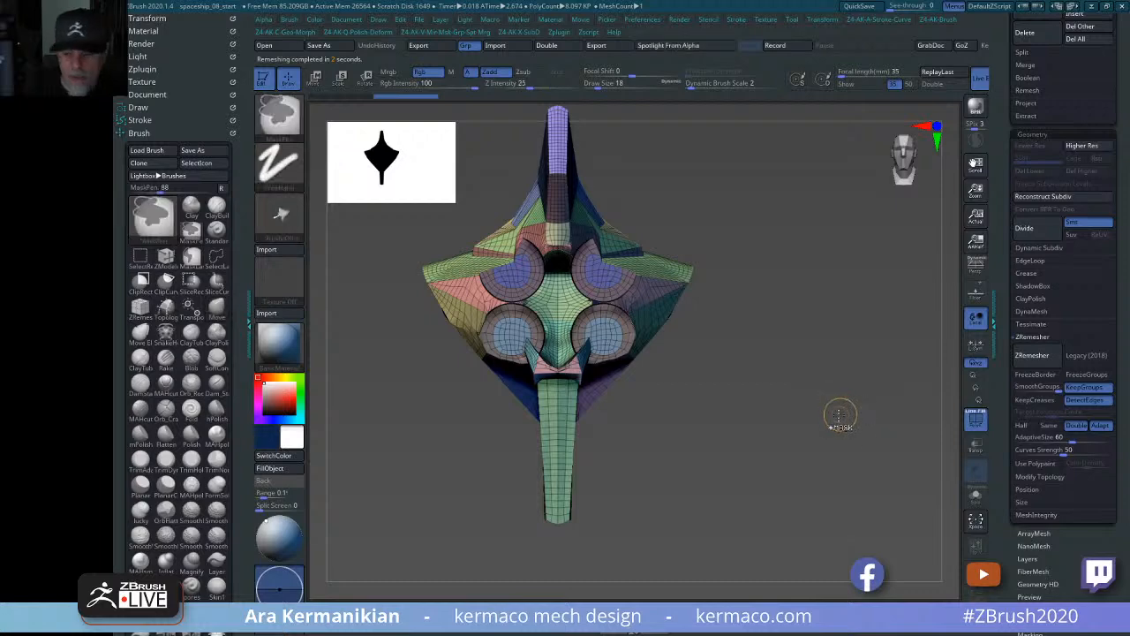
pyautogui.press('space')
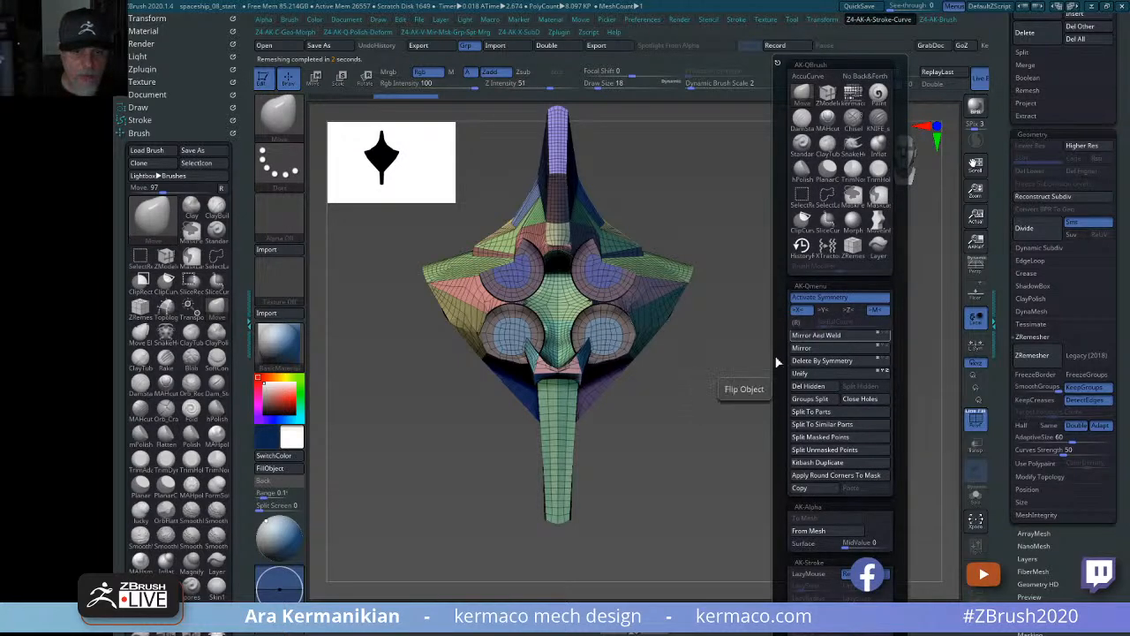
pyautogui.moveTo(900, 394); pyautogui.dragTo(815, 419)
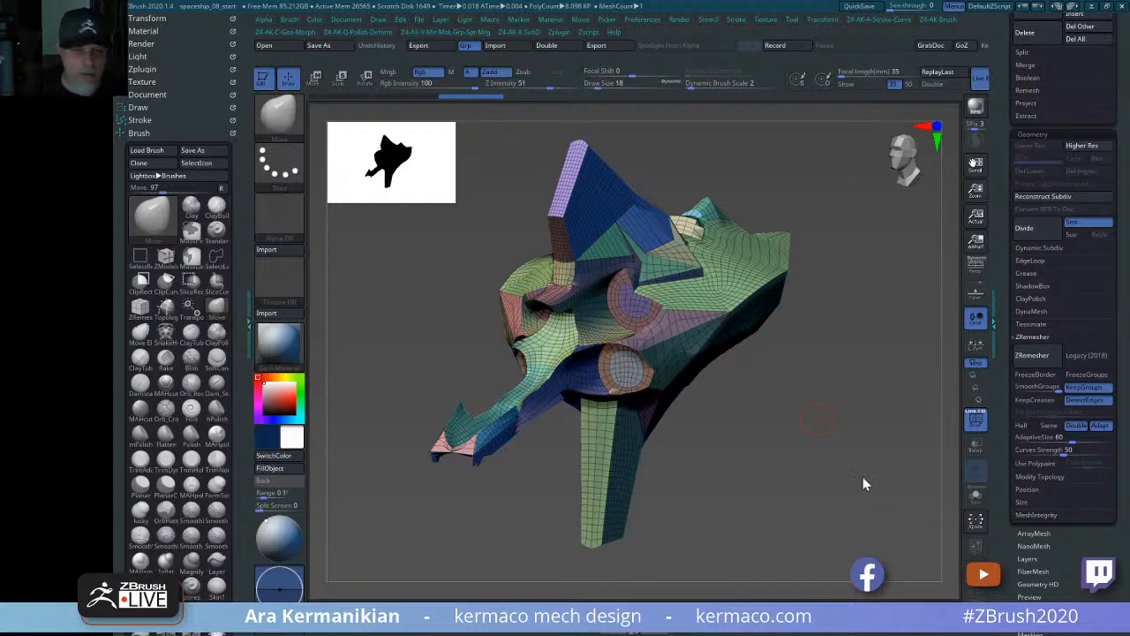
# Smooth the uneven surface around the base of the ship's upper fin.
pyautogui.moveTo(863, 478)
pyautogui.keyDown('shift'); pyautogui.mouseDown()
pyautogui.moveTo(871, 448)
pyautogui.moveTo(717, 434)
pyautogui.moveTo(818, 399)
pyautogui.moveTo(853, 412)
pyautogui.moveTo(866, 404)
pyautogui.moveTo(842, 415)
pyautogui.moveTo(778, 239)
pyautogui.moveTo(586, 338)
pyautogui.mouseUp(); pyautogui.keyUp('shift')
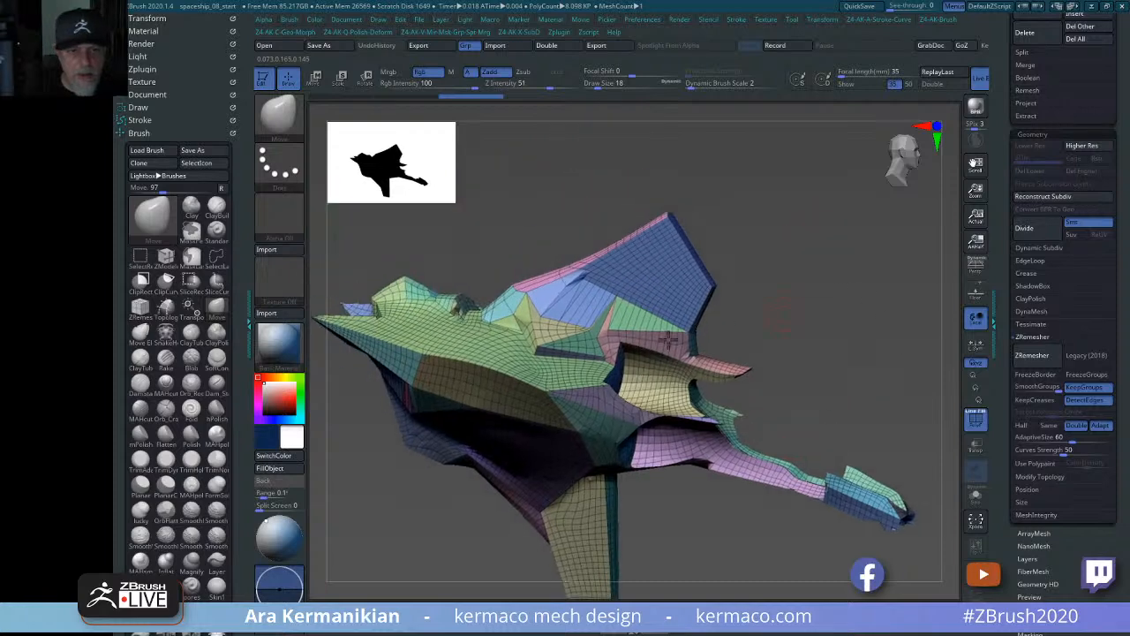
pyautogui.press('shift')
pyautogui.keyDown('shift'); pyautogui.moveTo(580, 279); pyautogui.dragTo(545, 316); pyautogui.keyUp('shift')
pyautogui.moveTo(899, 301); pyautogui.dragTo(725, 312)
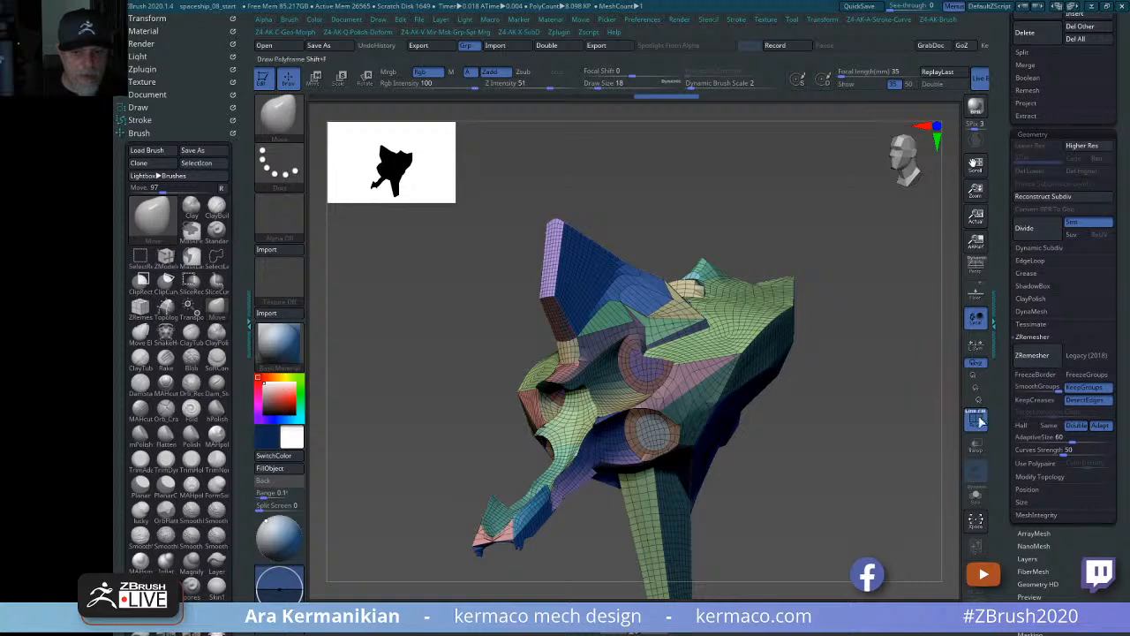
# Hide the polyframe and smooth the area where the tail boom meets the rear hull.
pyautogui.click(976, 416)
pyautogui.moveTo(854, 431); pyautogui.dragTo(889, 424)
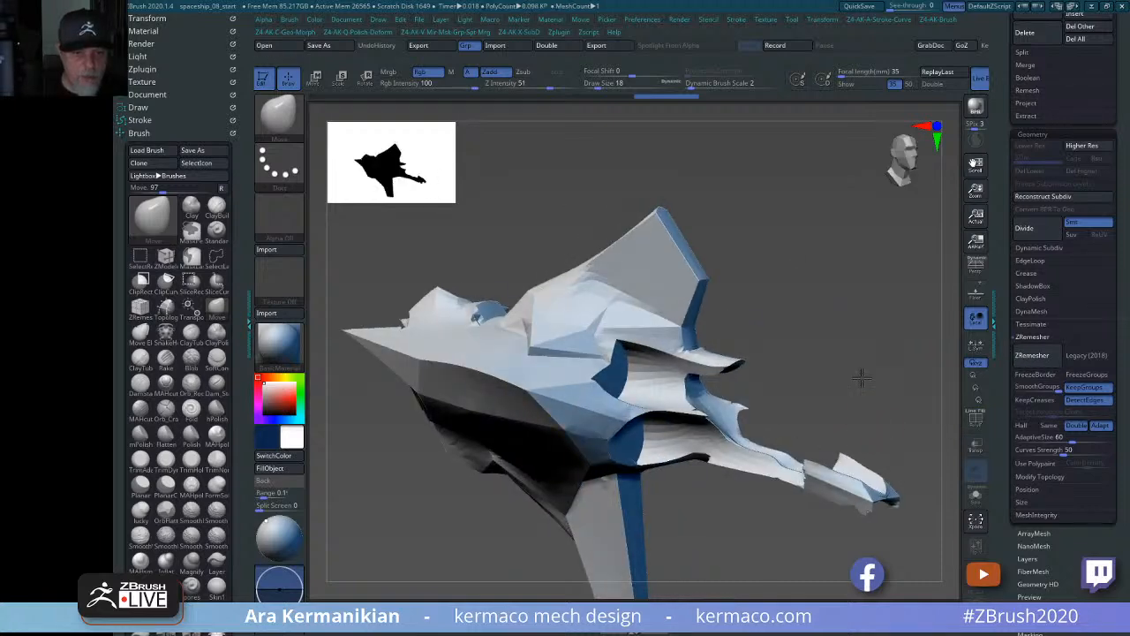
pyautogui.moveTo(858, 379); pyautogui.dragTo(731, 398)
pyautogui.press('shift')
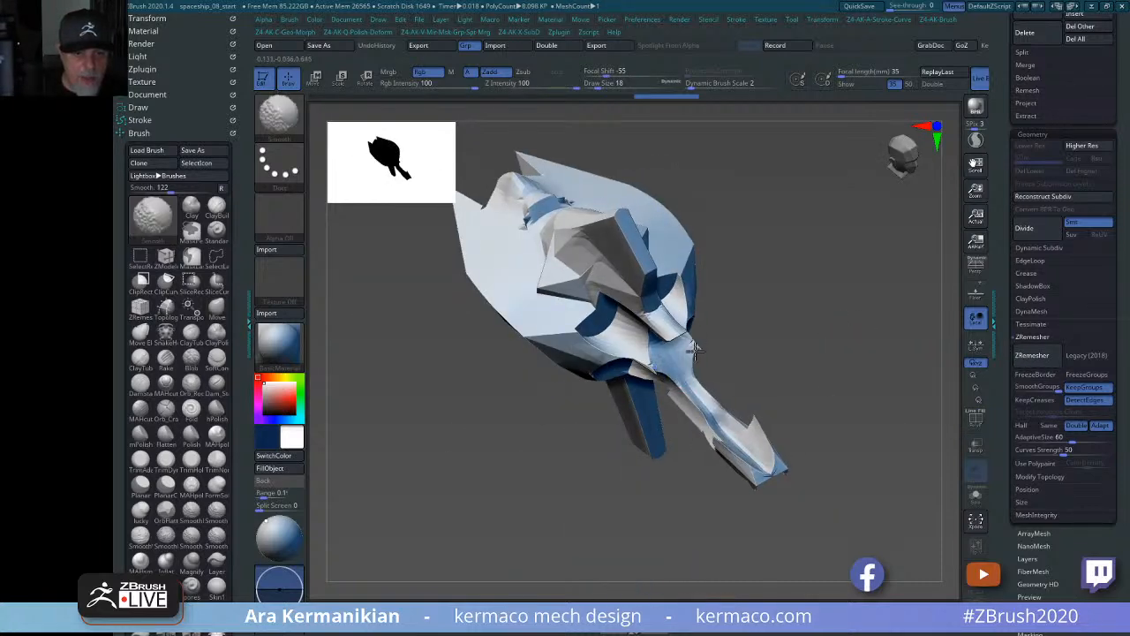
pyautogui.moveTo(795, 375)
pyautogui.mouseDown()
pyautogui.moveTo(841, 380)
pyautogui.moveTo(828, 344)
pyautogui.mouseUp()
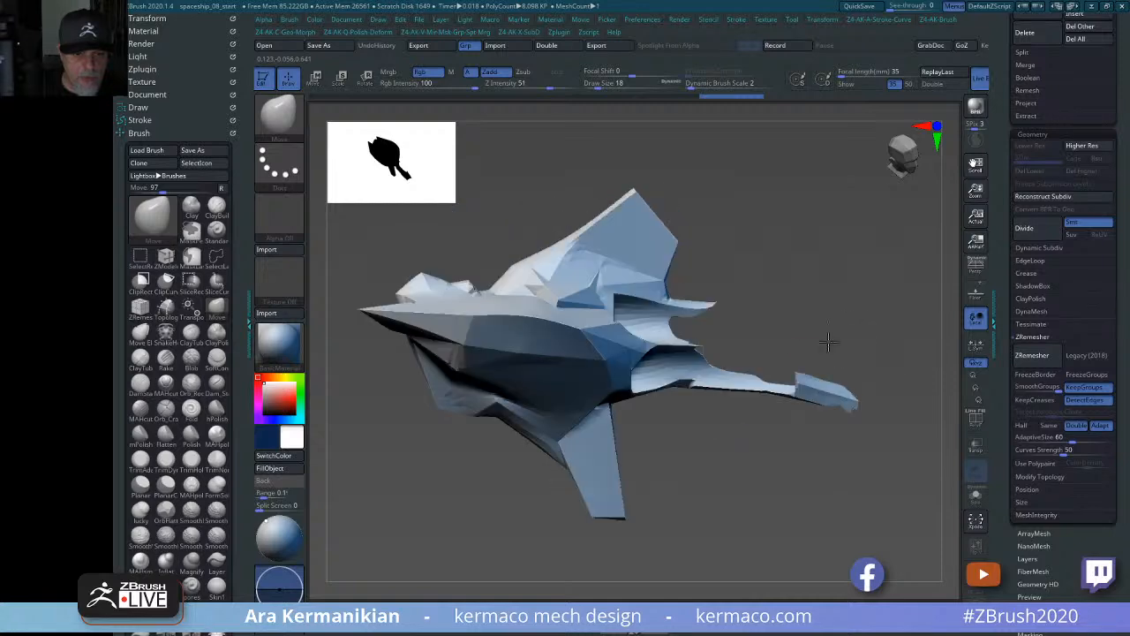
# Select the ClipCurve brush and clip the protruding rear tip above the engine cutouts.
pyautogui.hotkey('ctrl', 'shift')
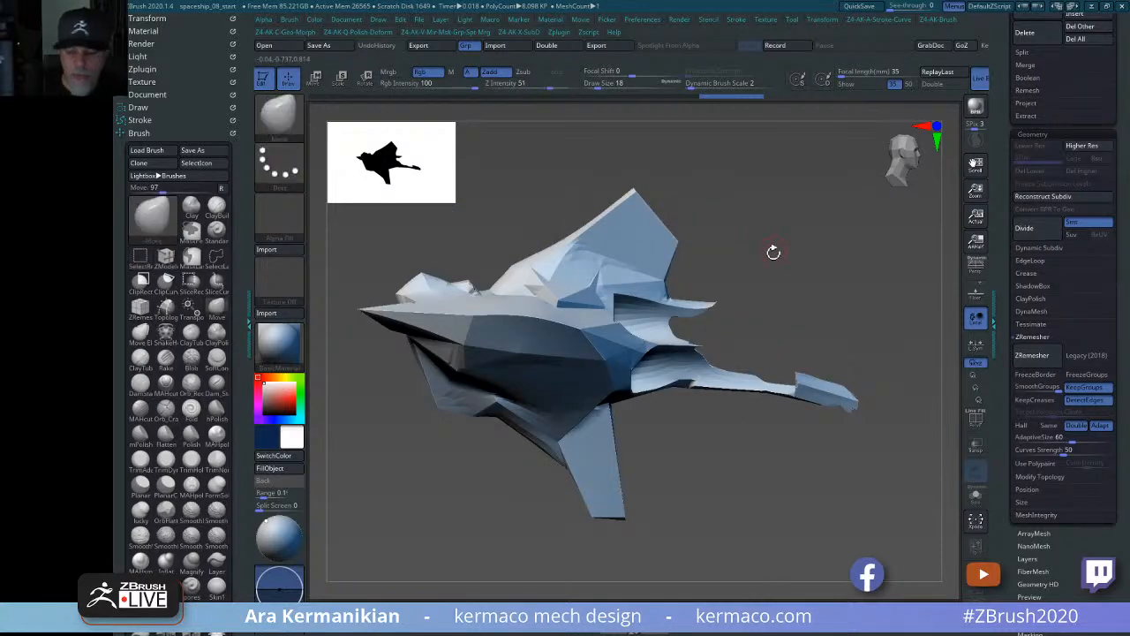
pyautogui.press('4')
pyautogui.click(738, 220)
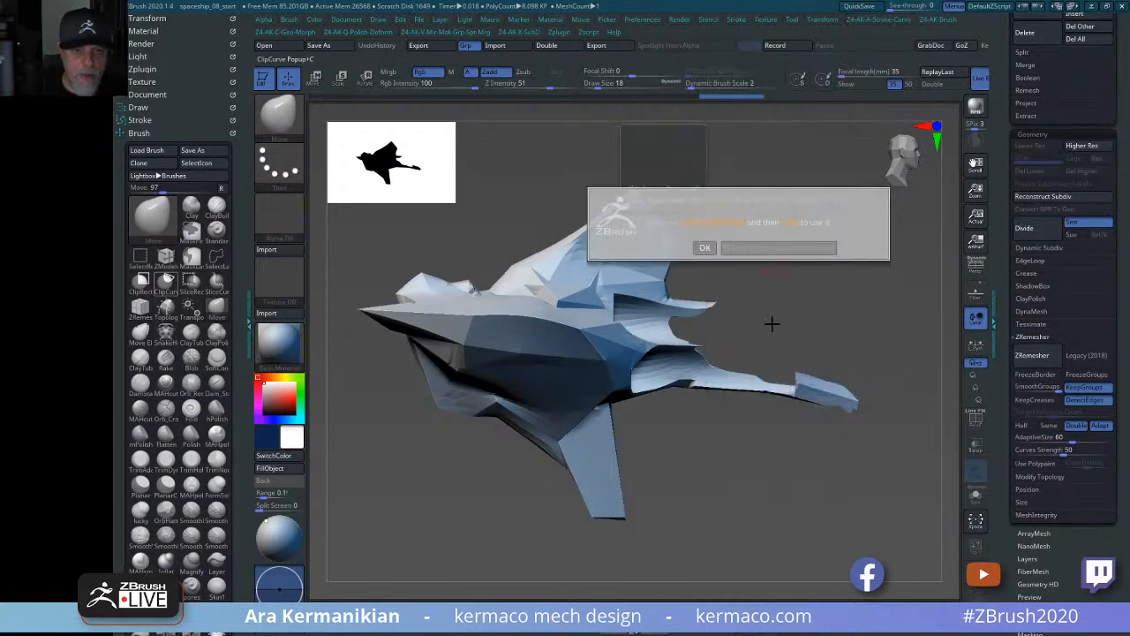
pyautogui.click(769, 248)
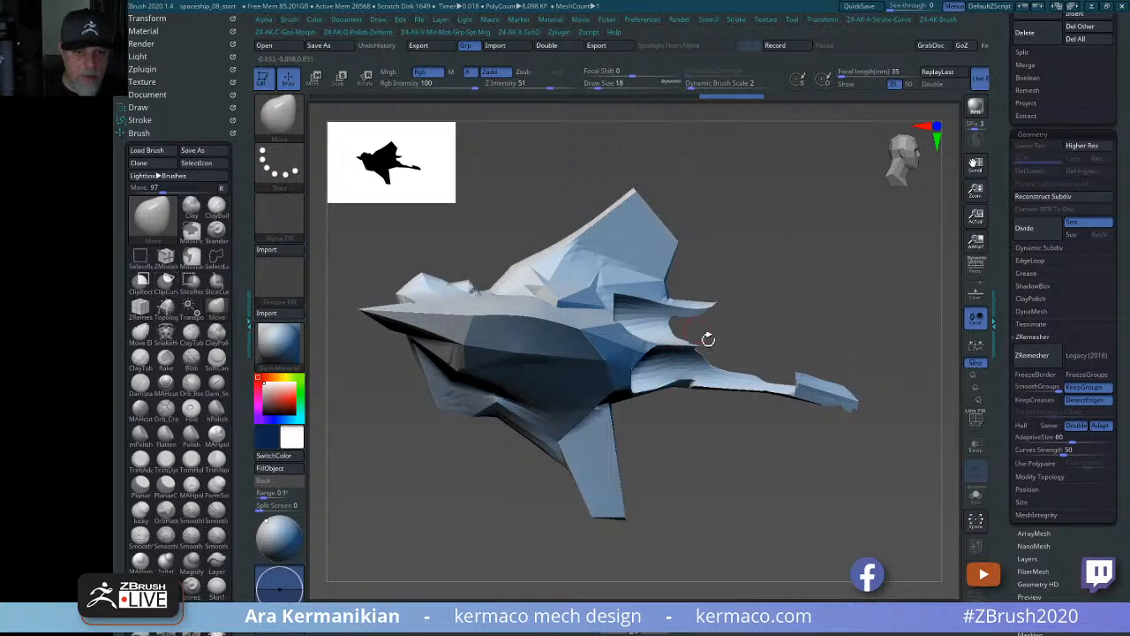
pyautogui.moveTo(704, 277)
pyautogui.keyDown('ctrl'); pyautogui.keyDown('shift'); pyautogui.mouseDown()
pyautogui.moveTo(736, 316)
pyautogui.moveTo(734, 368)
pyautogui.moveTo(814, 363)
pyautogui.mouseUp(); pyautogui.keyUp('shift'); pyautogui.keyUp('ctrl')
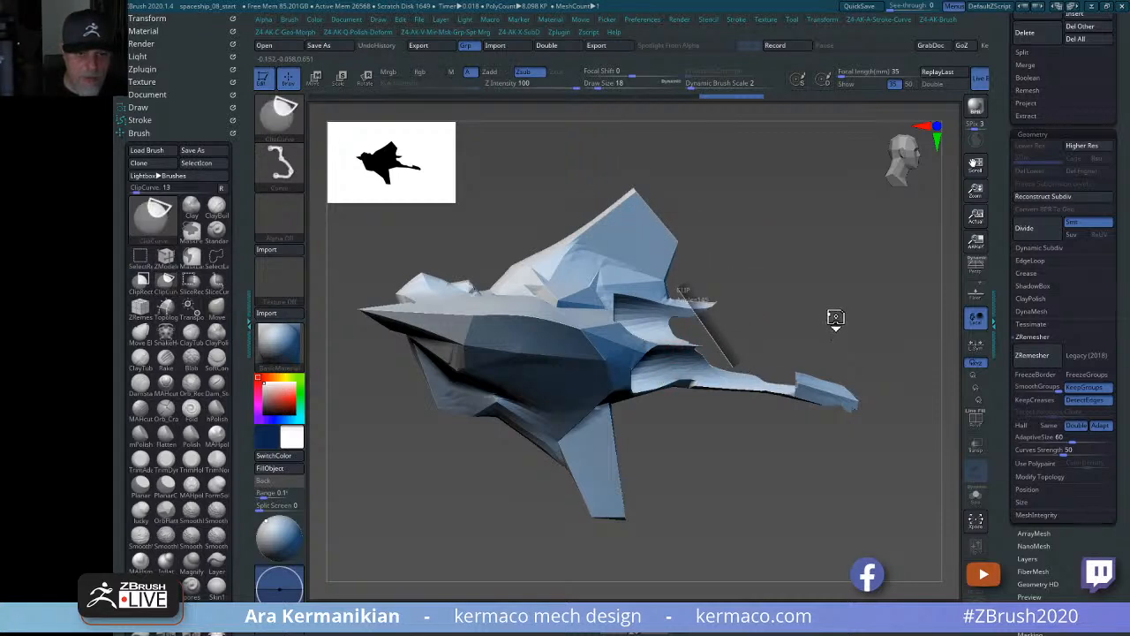
pyautogui.moveTo(828, 304)
pyautogui.keyDown('ctrl'); pyautogui.keyDown('shift'); pyautogui.mouseDown()
pyautogui.moveTo(832, 291)
pyautogui.moveTo(671, 349)
pyautogui.moveTo(709, 331)
pyautogui.moveTo(717, 320)
pyautogui.moveTo(703, 316)
pyautogui.mouseUp(); pyautogui.keyUp('shift'); pyautogui.keyUp('ctrl')
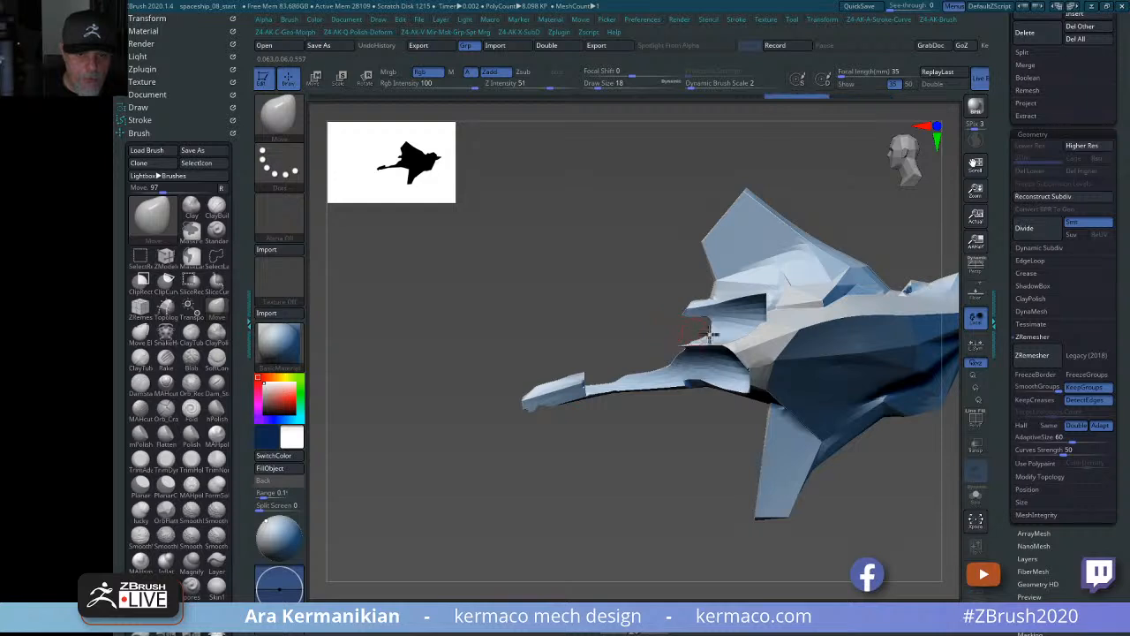
# Smooth the jagged edges and corners of the tail tip from the side, rear and underside.
pyautogui.press('shift')
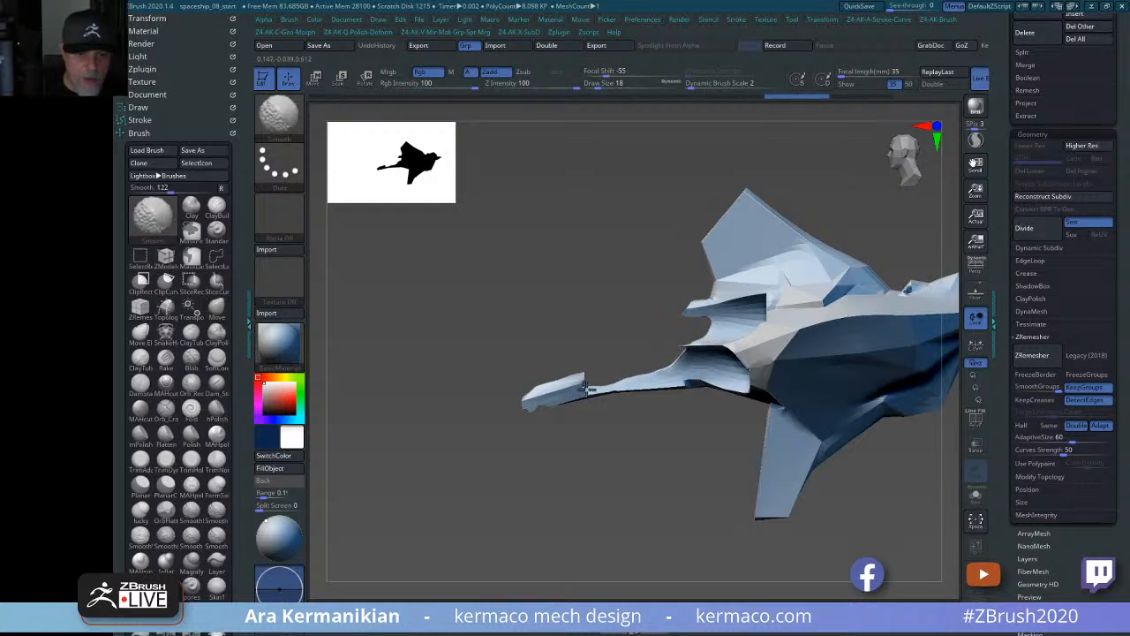
pyautogui.moveTo(636, 459); pyautogui.dragTo(608, 439)
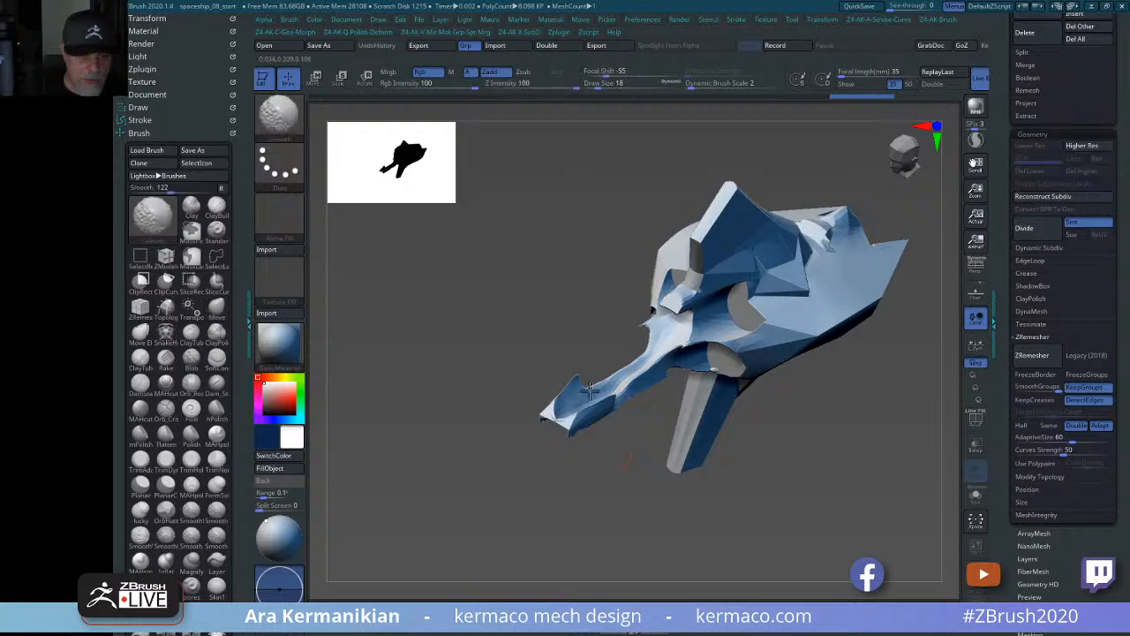
pyautogui.keyDown('shift'); pyautogui.moveTo(553, 396); pyautogui.dragTo(563, 385); pyautogui.keyUp('shift')
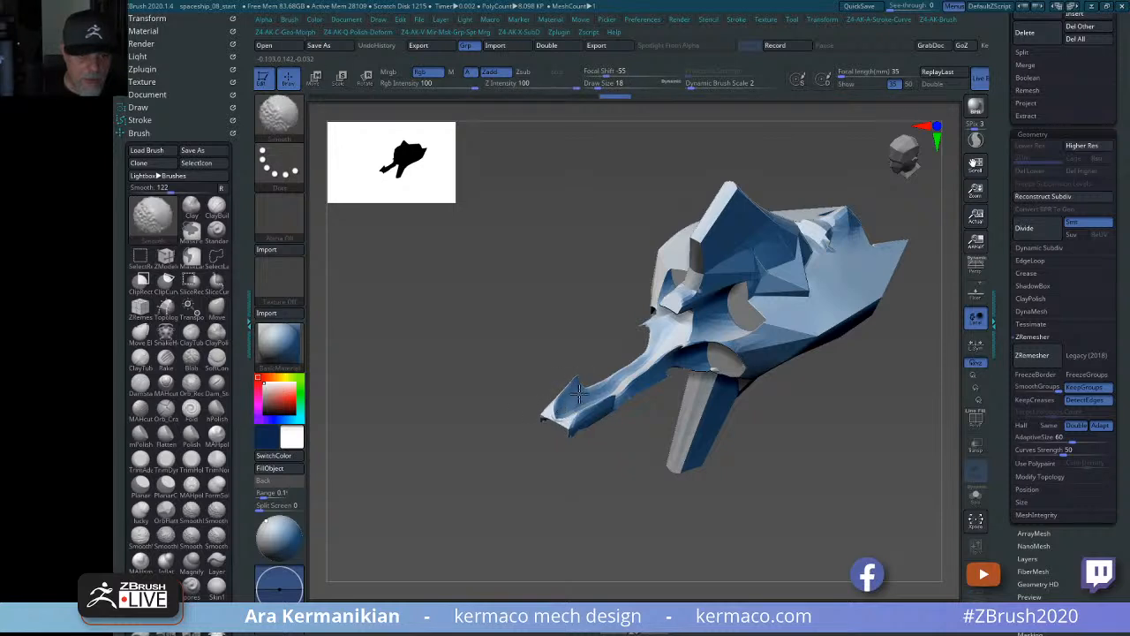
pyautogui.moveTo(557, 459); pyautogui.dragTo(606, 345)
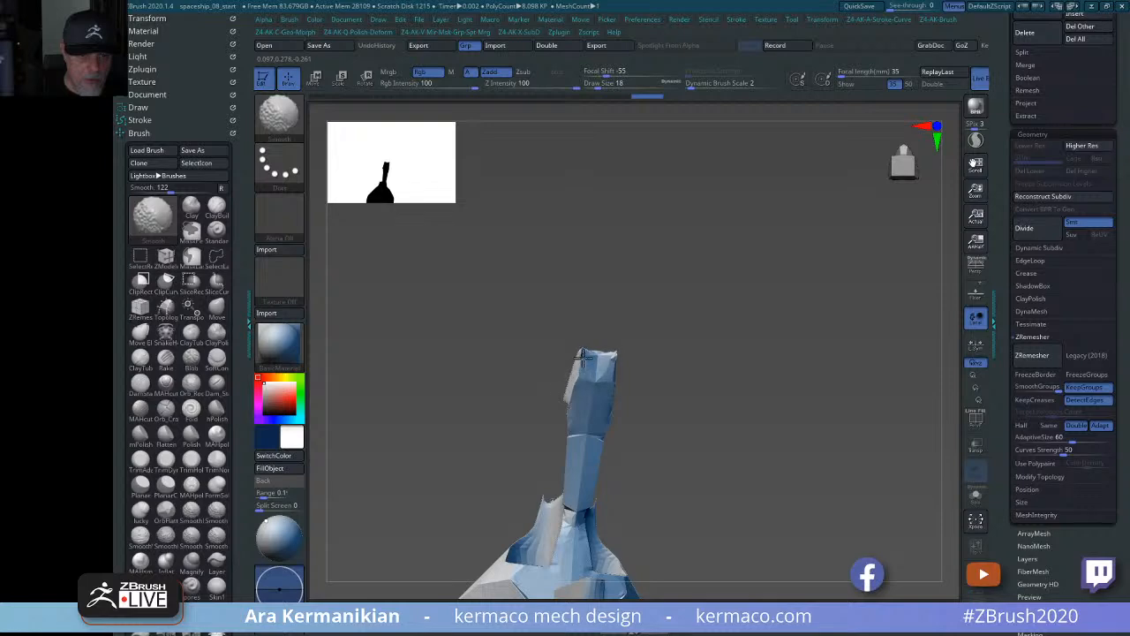
pyautogui.moveTo(615, 407)
pyautogui.keyDown('shift'); pyautogui.mouseDown()
pyautogui.moveTo(633, 436)
pyautogui.moveTo(790, 366)
pyautogui.moveTo(752, 274)
pyautogui.moveTo(857, 252)
pyautogui.moveTo(807, 257)
pyautogui.moveTo(954, 277)
pyautogui.moveTo(615, 400)
pyautogui.moveTo(588, 434)
pyautogui.moveTo(601, 449)
pyautogui.mouseUp(); pyautogui.keyUp('shift')
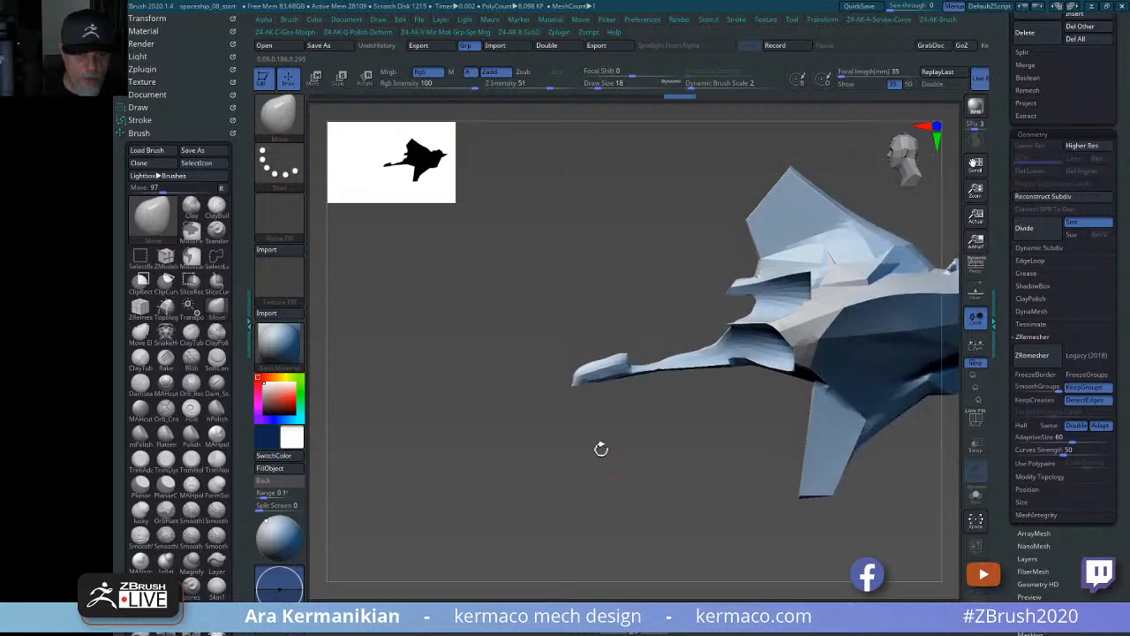
# Clip the tail boom's edge from the side and smooth the rims around the rear engine cutouts from below.
pyautogui.moveTo(667, 393)
pyautogui.keyDown('ctrl'); pyautogui.keyDown('shift'); pyautogui.mouseDown()
pyautogui.moveTo(462, 429)
pyautogui.moveTo(452, 429)
pyautogui.moveTo(459, 409)
pyautogui.moveTo(432, 407)
pyautogui.mouseUp(); pyautogui.keyUp('shift'); pyautogui.keyUp('ctrl')
pyautogui.moveTo(652, 448)
pyautogui.mouseDown()
pyautogui.moveTo(654, 335)
pyautogui.moveTo(615, 392)
pyautogui.mouseUp()
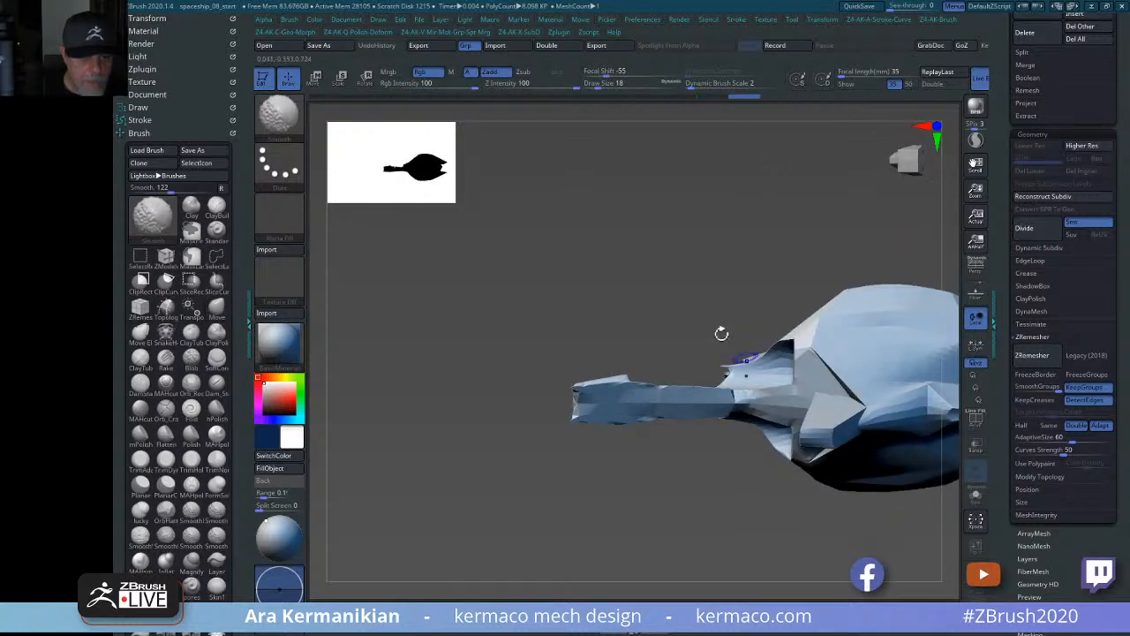
pyautogui.moveTo(722, 330); pyautogui.dragTo(765, 418)
pyautogui.moveTo(668, 415)
pyautogui.mouseDown()
pyautogui.moveTo(812, 381)
pyautogui.moveTo(631, 285)
pyautogui.mouseUp()
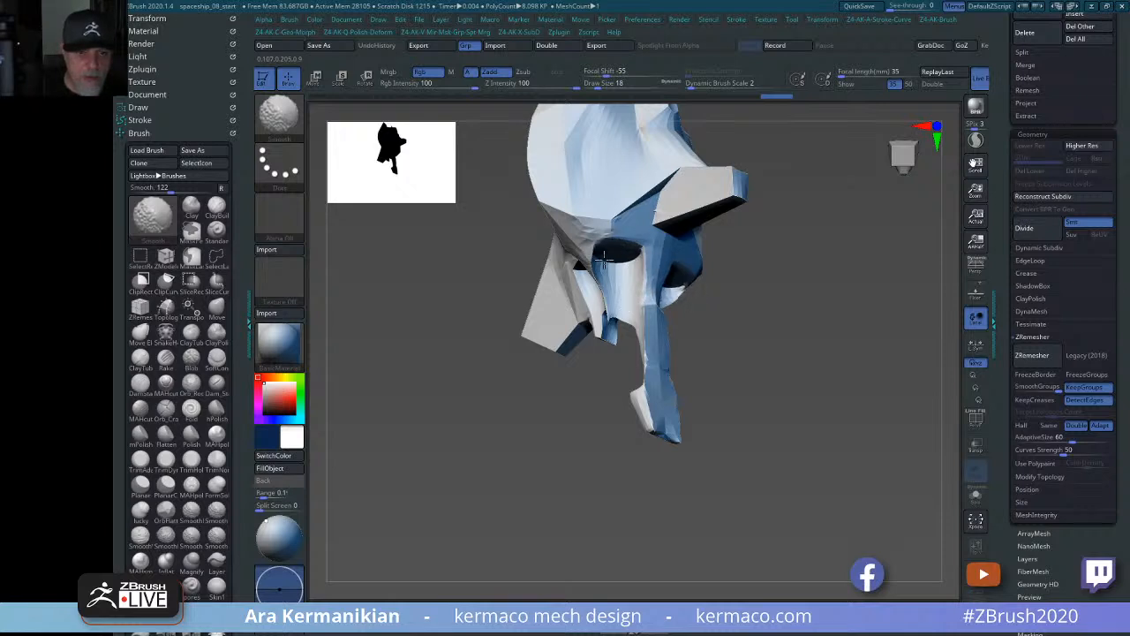
pyautogui.moveTo(829, 408)
pyautogui.mouseDown()
pyautogui.moveTo(891, 306)
pyautogui.moveTo(836, 392)
pyautogui.mouseUp()
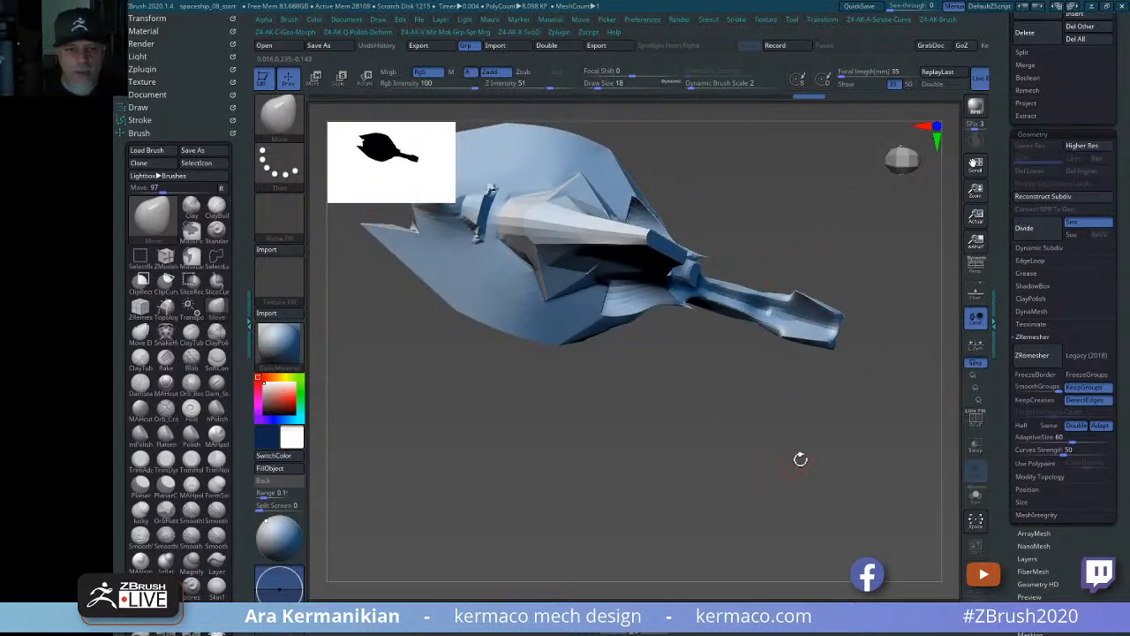
pyautogui.moveTo(800, 459); pyautogui.dragTo(919, 331)
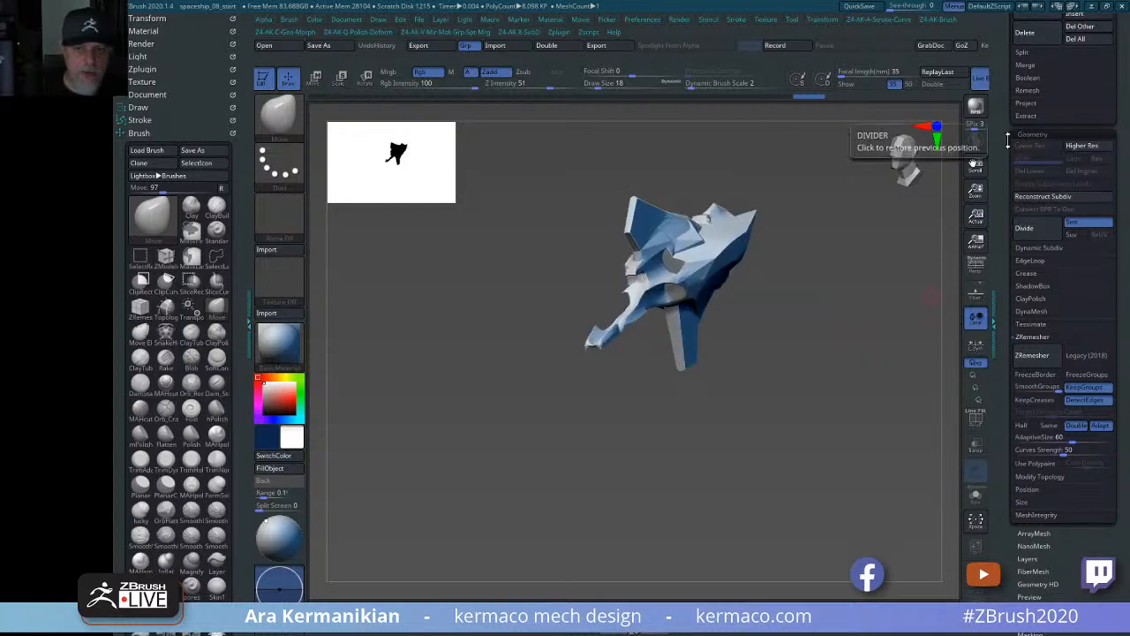
# Show the FRONT and BACK subtool folders to examine the hull within the whole ship, and hide both again.
pyautogui.moveTo(1007, 140); pyautogui.dragTo(1011, 311)
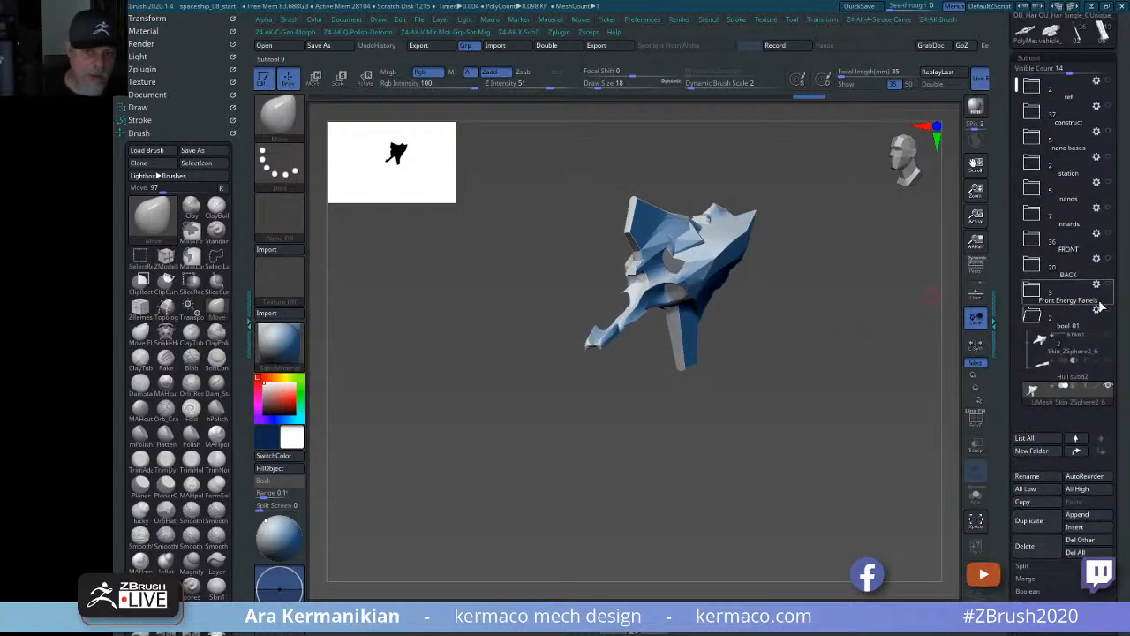
pyautogui.click(1108, 234)
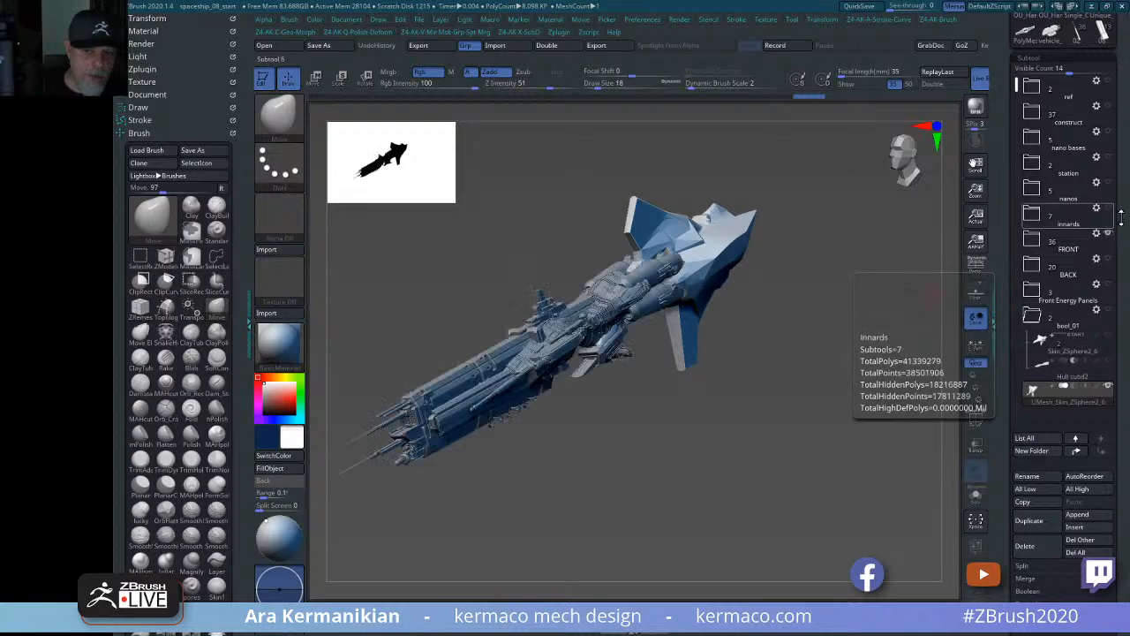
pyautogui.click(1108, 258)
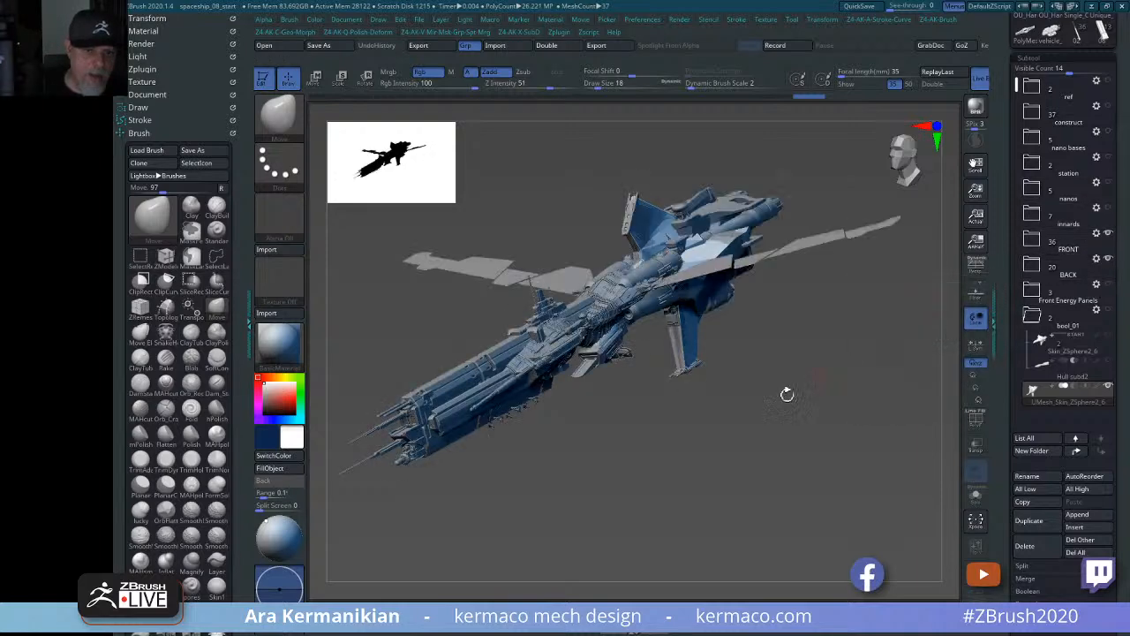
pyautogui.moveTo(853, 390); pyautogui.dragTo(817, 370)
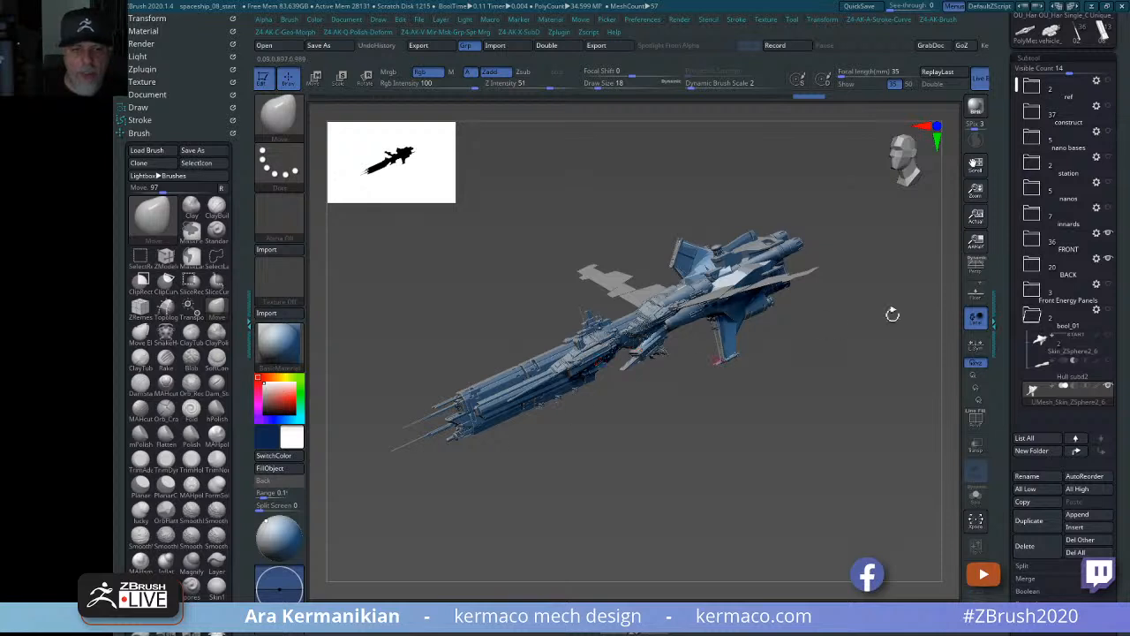
pyautogui.click(1110, 234)
pyautogui.click(1111, 234)
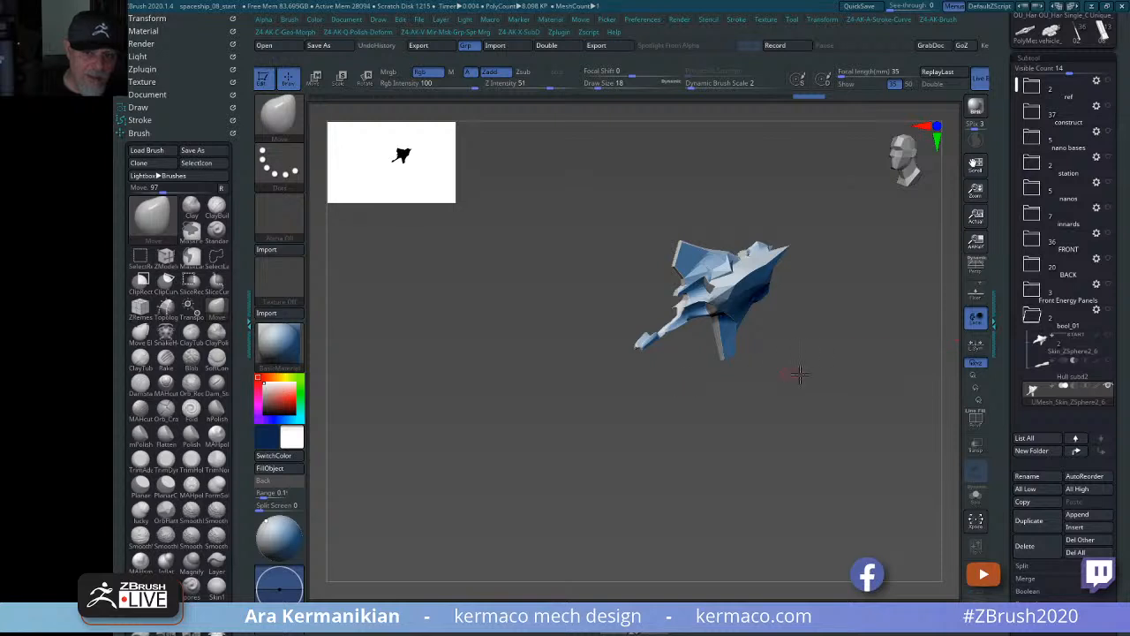
# Smooth the ridge between the engine cutouts and the upper and side edges of the tail boom.
pyautogui.moveTo(801, 375)
pyautogui.mouseDown()
pyautogui.moveTo(809, 339)
pyautogui.moveTo(856, 403)
pyautogui.moveTo(863, 468)
pyautogui.mouseUp()
pyautogui.keyDown('shift'); pyautogui.moveTo(631, 271); pyautogui.dragTo(602, 277); pyautogui.keyUp('shift')
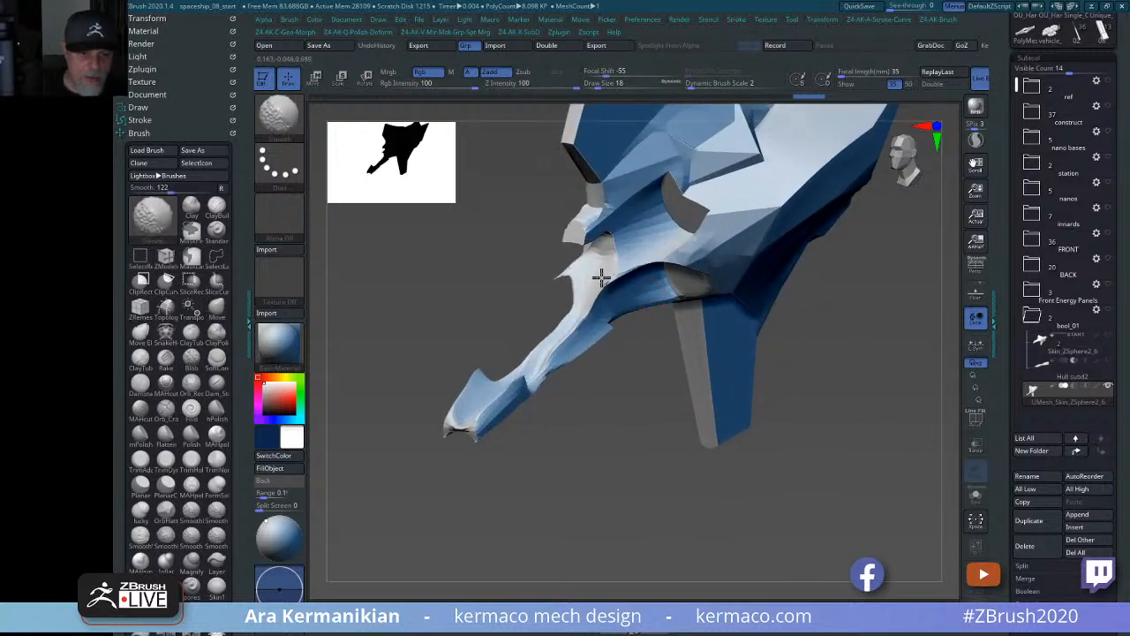
pyautogui.moveTo(600, 347)
pyautogui.mouseDown()
pyautogui.moveTo(568, 383)
pyautogui.moveTo(548, 355)
pyautogui.moveTo(473, 427)
pyautogui.mouseUp()
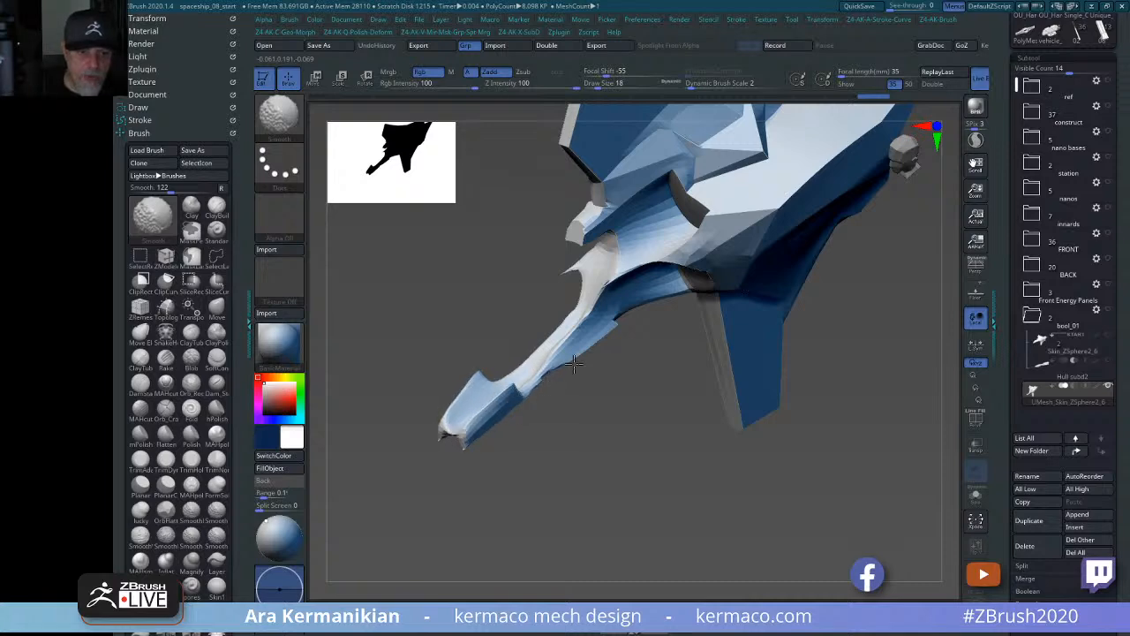
pyautogui.moveTo(380, 344); pyautogui.dragTo(483, 325)
pyautogui.moveTo(650, 355)
pyautogui.mouseDown()
pyautogui.moveTo(825, 364)
pyautogui.moveTo(588, 379)
pyautogui.moveTo(572, 421)
pyautogui.moveTo(579, 431)
pyautogui.moveTo(650, 422)
pyautogui.mouseUp()
# Set the MaskPen brush to Alpha Off.
pyautogui.hotkey('ctrl', 'shift')
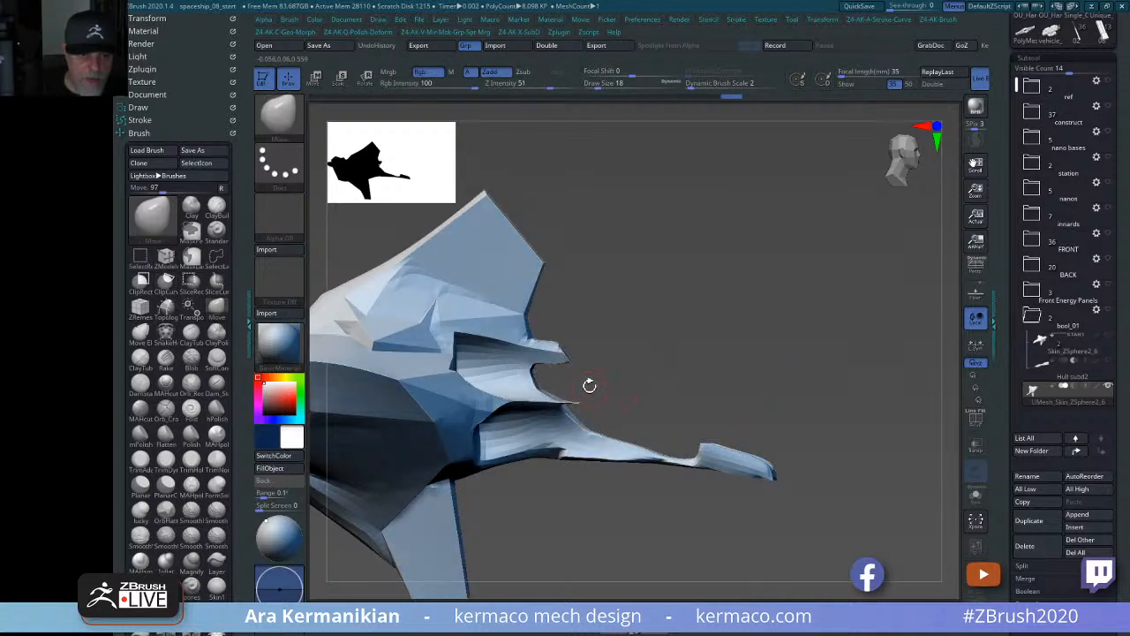
pyautogui.press('ctrl')
pyautogui.moveTo(632, 374)
pyautogui.keyDown('ctrl'); pyautogui.mouseDown()
pyautogui.moveTo(472, 309)
pyautogui.moveTo(664, 283)
pyautogui.mouseUp(); pyautogui.keyUp('ctrl')
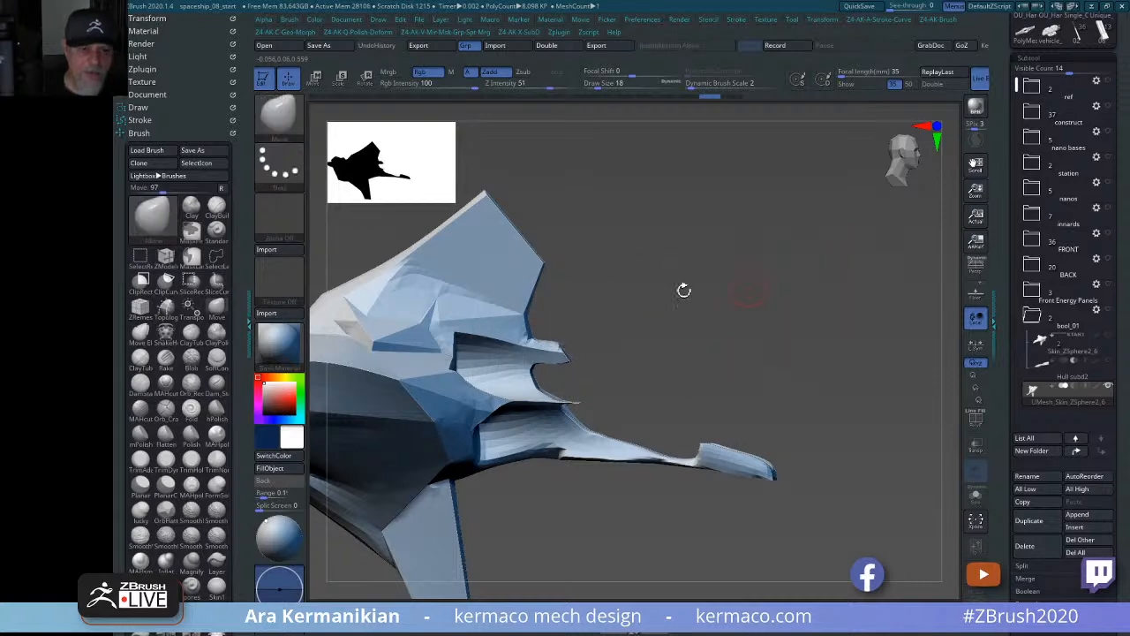
pyautogui.click(283, 222)
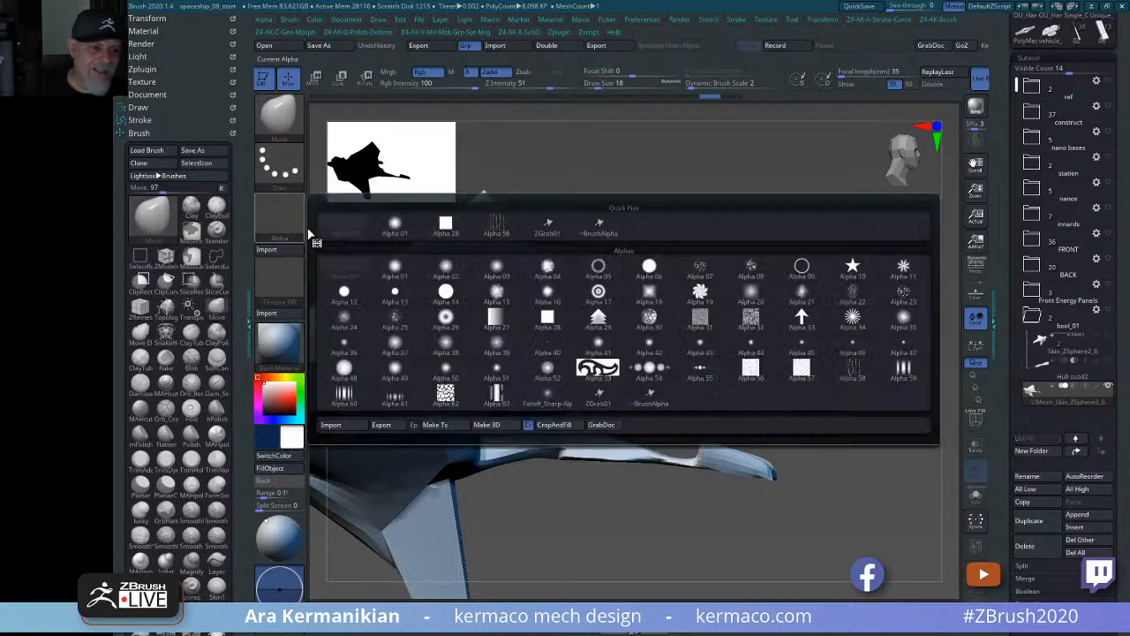
pyautogui.press('ctrl')
pyautogui.keyDown('ctrl'); pyautogui.click(283, 222); pyautogui.keyUp('ctrl')
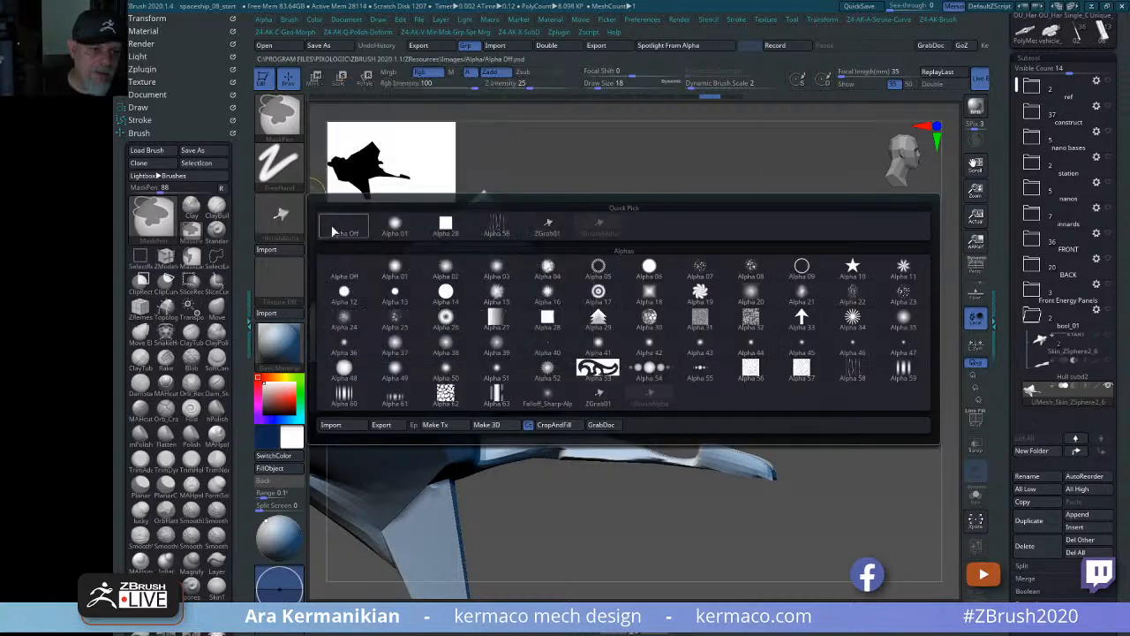
pyautogui.keyDown('ctrl'); pyautogui.click(345, 227); pyautogui.keyUp('ctrl')
# Mask the upper fin and the tail boom, and clip the pointed lip between the engine cutouts with ClipCurve.
pyautogui.hotkey('ctrl', 'shift')
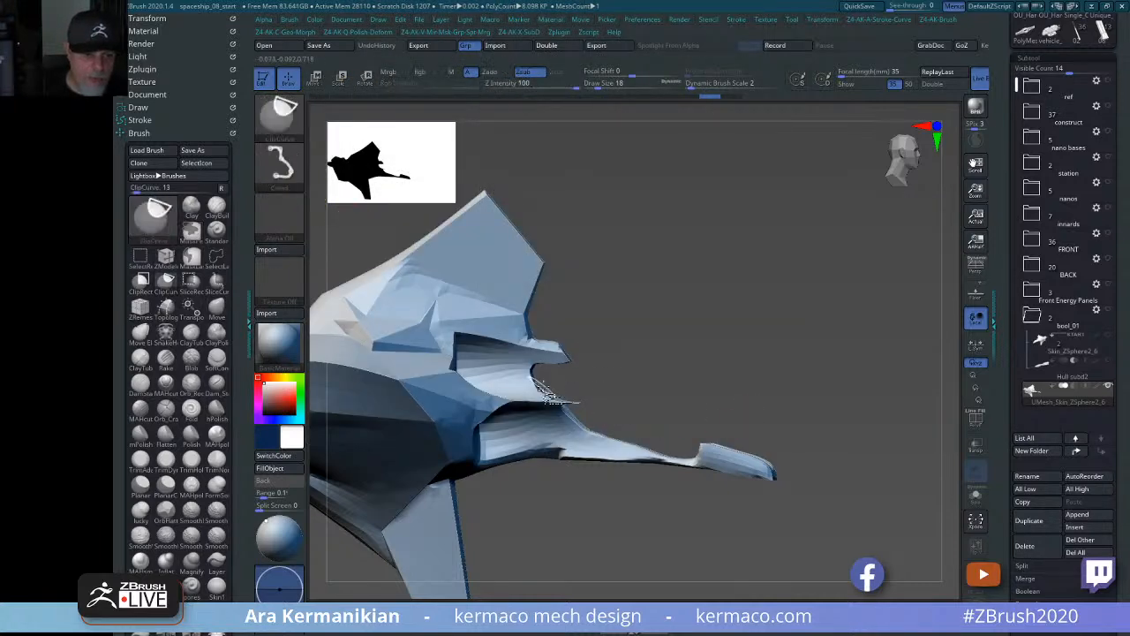
pyautogui.moveTo(623, 373)
pyautogui.keyDown('ctrl'); pyautogui.mouseDown()
pyautogui.moveTo(456, 335)
pyautogui.moveTo(452, 174)
pyautogui.mouseUp(); pyautogui.keyUp('ctrl')
pyautogui.moveTo(817, 536)
pyautogui.keyDown('ctrl'); pyautogui.mouseDown()
pyautogui.moveTo(734, 454)
pyautogui.moveTo(522, 431)
pyautogui.mouseUp(); pyautogui.keyUp('ctrl')
pyautogui.hotkey('ctrl', 'shift')
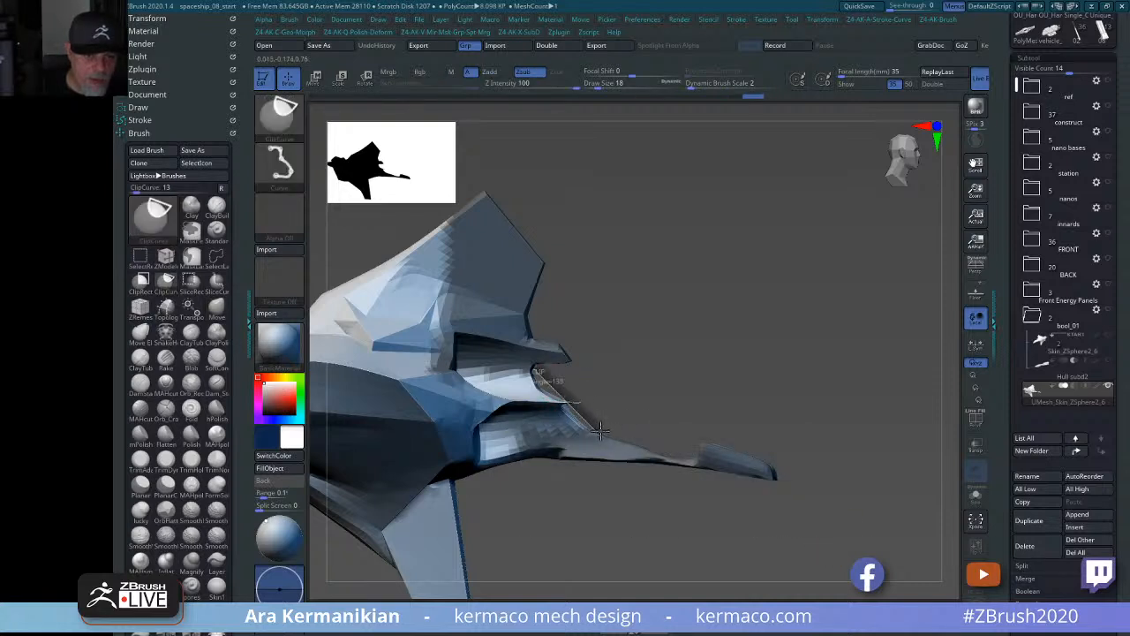
pyautogui.keyDown('ctrl'); pyautogui.keyDown('shift'); pyautogui.moveTo(616, 434); pyautogui.dragTo(585, 429); pyautogui.keyUp('shift'); pyautogui.keyUp('ctrl')
# Smooth the clipped edge beside the engine cutouts from the rear and underside, and clear the mask.
pyautogui.moveTo(813, 353); pyautogui.dragTo(687, 391)
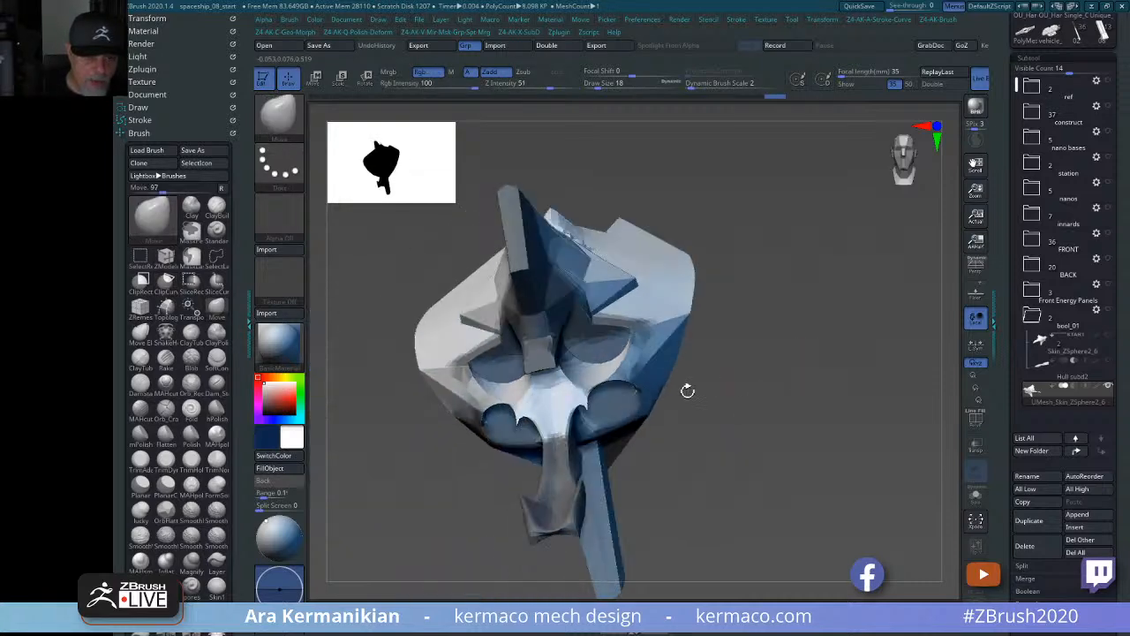
pyautogui.moveTo(858, 427); pyautogui.dragTo(518, 275)
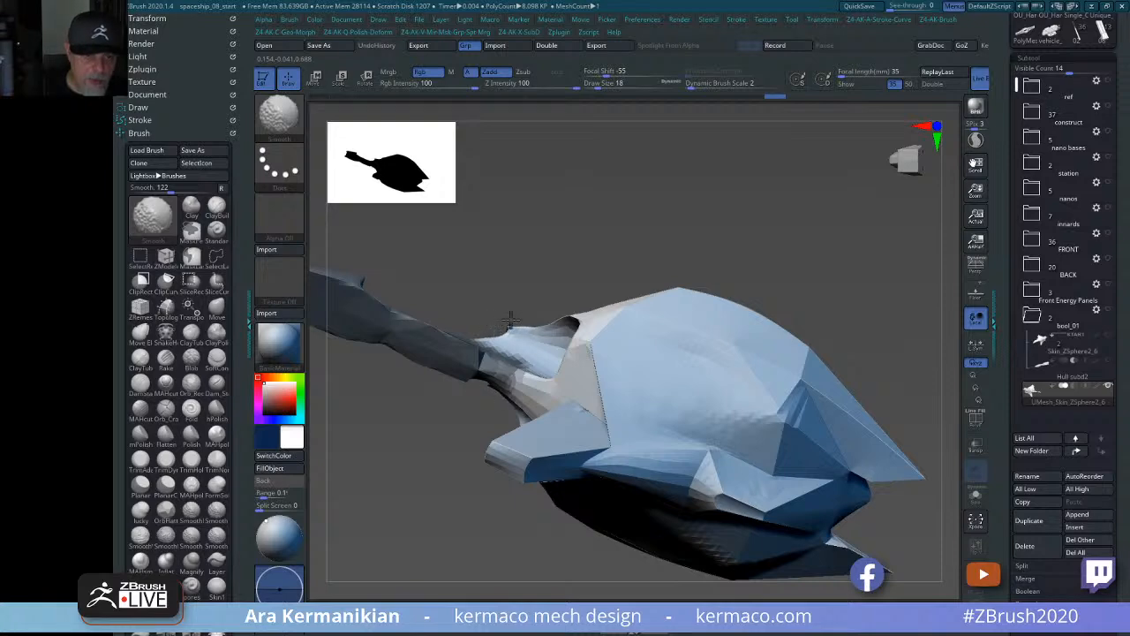
pyautogui.moveTo(566, 233)
pyautogui.mouseDown()
pyautogui.moveTo(759, 379)
pyautogui.moveTo(847, 429)
pyautogui.moveTo(860, 308)
pyautogui.moveTo(812, 301)
pyautogui.moveTo(825, 305)
pyautogui.mouseUp()
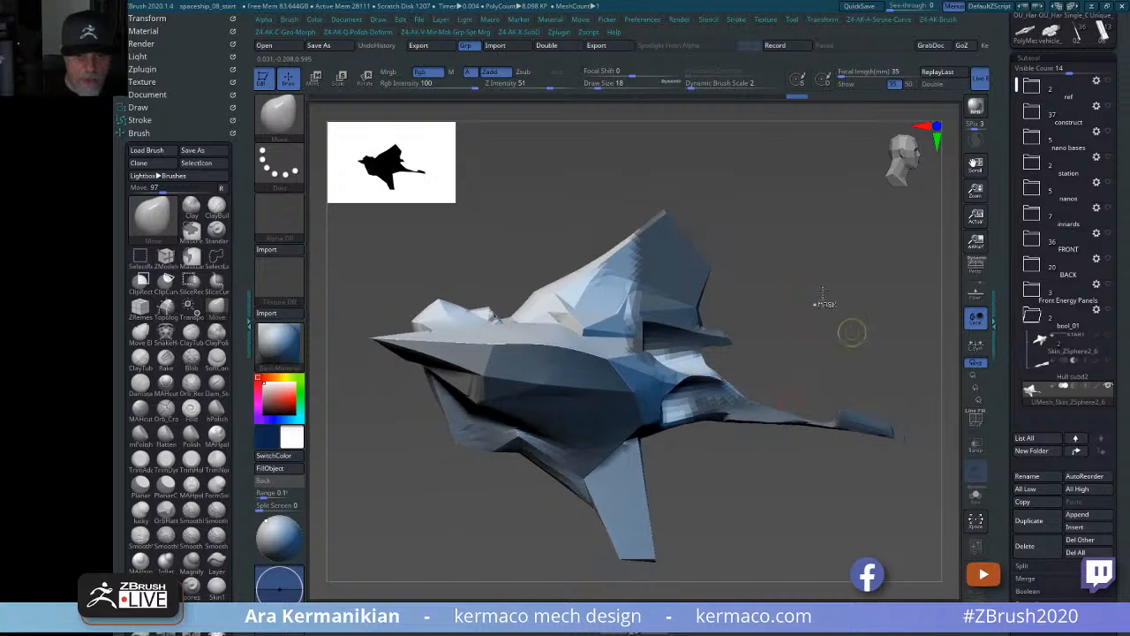
# Smooth the tail boom's root and the surface between the upper fin and the engine cutouts.
pyautogui.moveTo(875, 343)
pyautogui.mouseDown()
pyautogui.moveTo(848, 409)
pyautogui.moveTo(644, 397)
pyautogui.mouseUp()
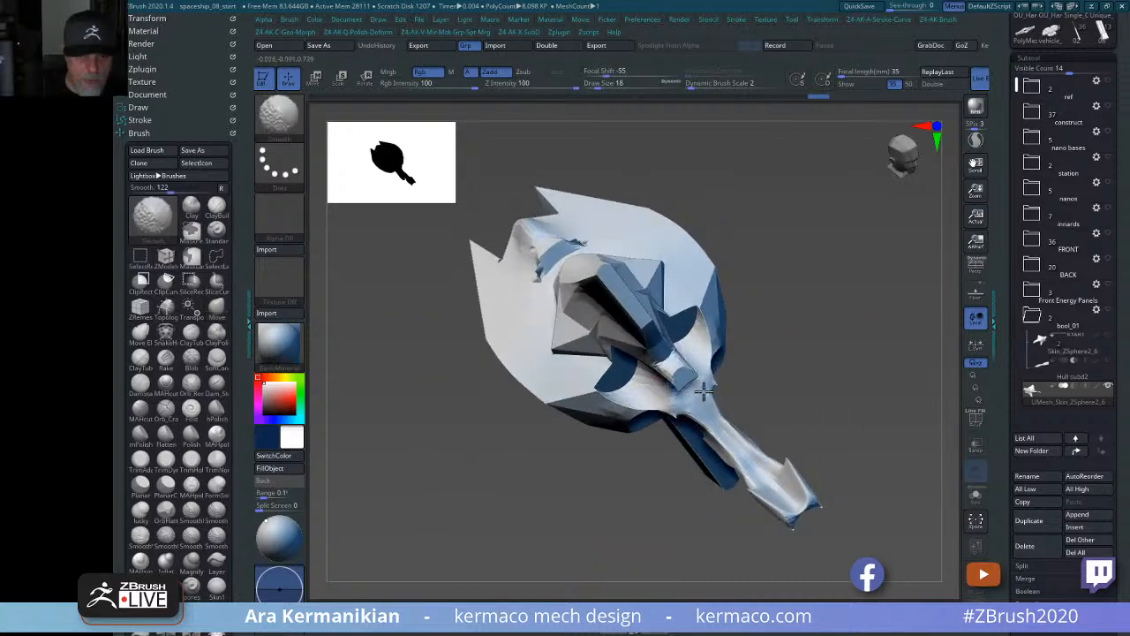
pyautogui.moveTo(843, 359); pyautogui.dragTo(665, 362)
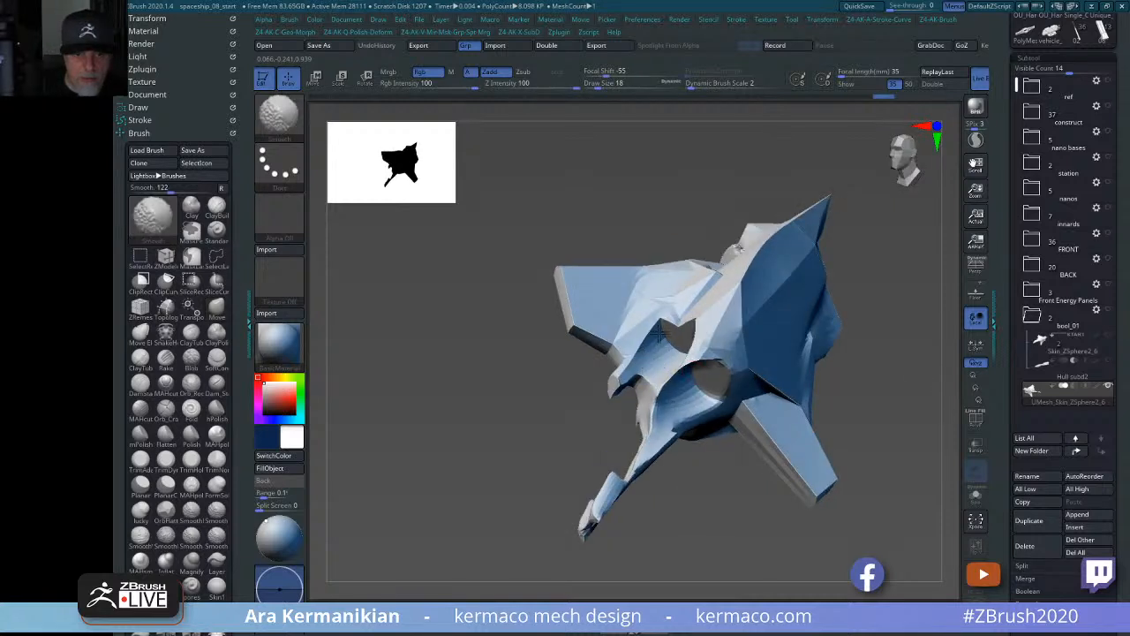
pyautogui.moveTo(889, 386)
pyautogui.mouseDown()
pyautogui.moveTo(925, 367)
pyautogui.moveTo(952, 329)
pyautogui.moveTo(937, 341)
pyautogui.mouseUp()
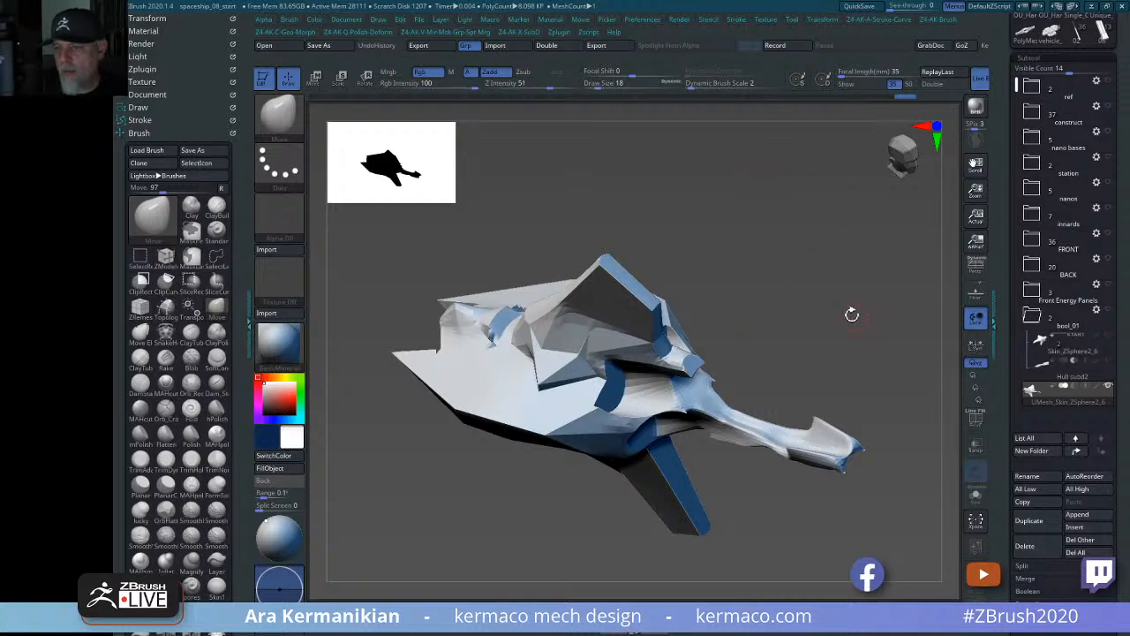
# Smooth the inner walls and back corners of the upper and lower engine cutouts from several angles.
pyautogui.moveTo(846, 303)
pyautogui.mouseDown()
pyautogui.moveTo(802, 348)
pyautogui.moveTo(641, 392)
pyautogui.mouseUp()
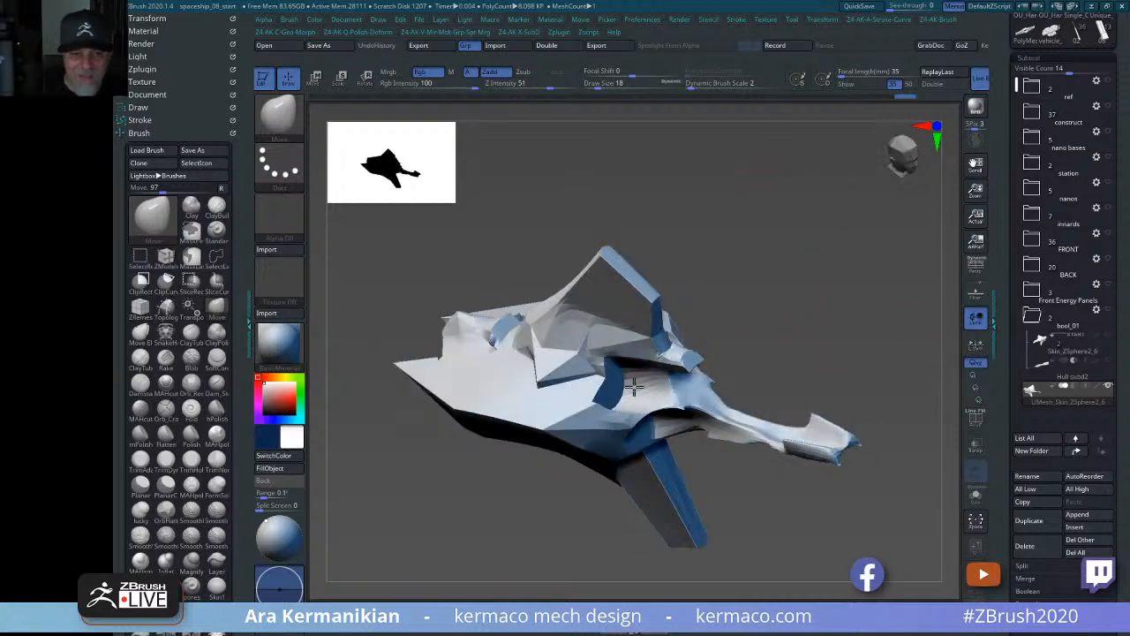
pyautogui.press('shift')
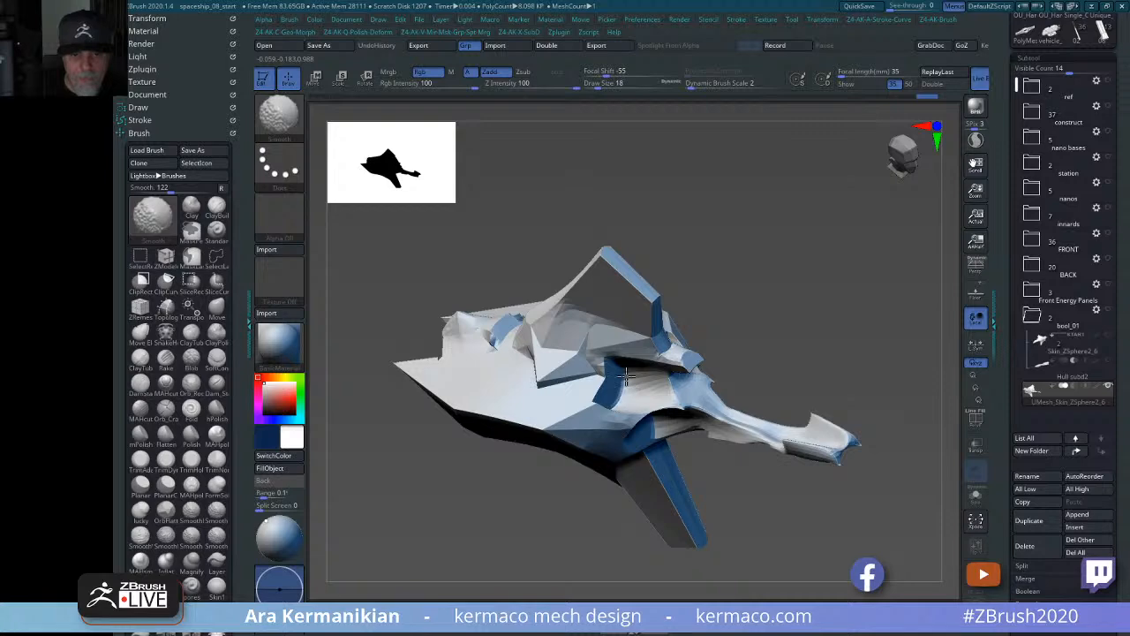
pyautogui.keyDown('shift'); pyautogui.moveTo(620, 397); pyautogui.dragTo(612, 405); pyautogui.keyUp('shift')
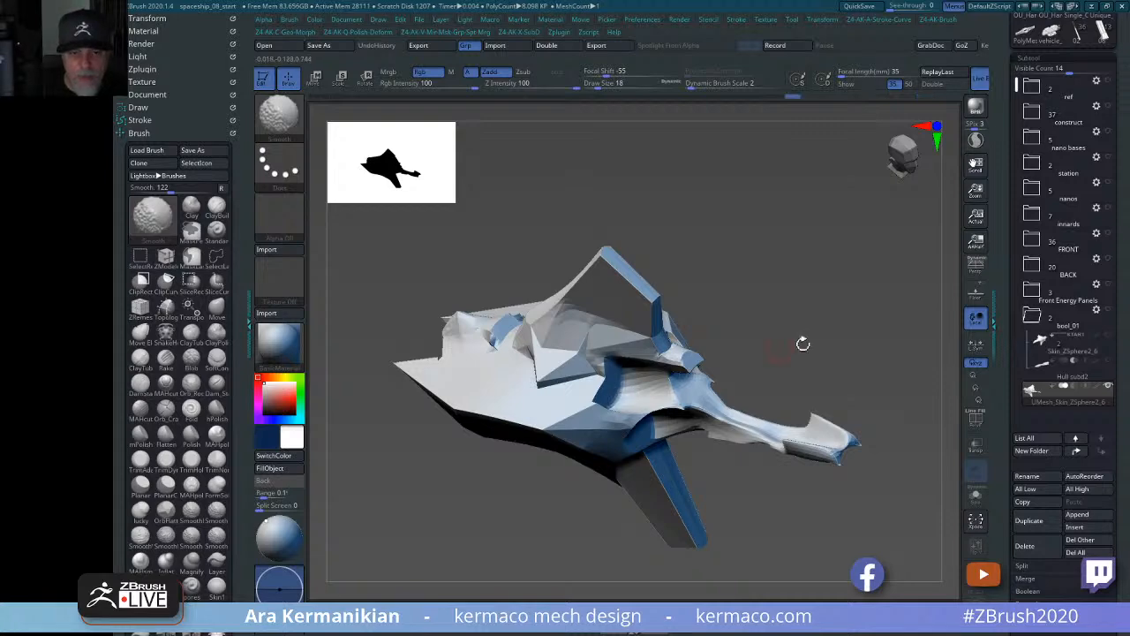
pyautogui.moveTo(803, 343)
pyautogui.mouseDown()
pyautogui.moveTo(652, 406)
pyautogui.moveTo(874, 356)
pyautogui.moveTo(649, 387)
pyautogui.mouseUp()
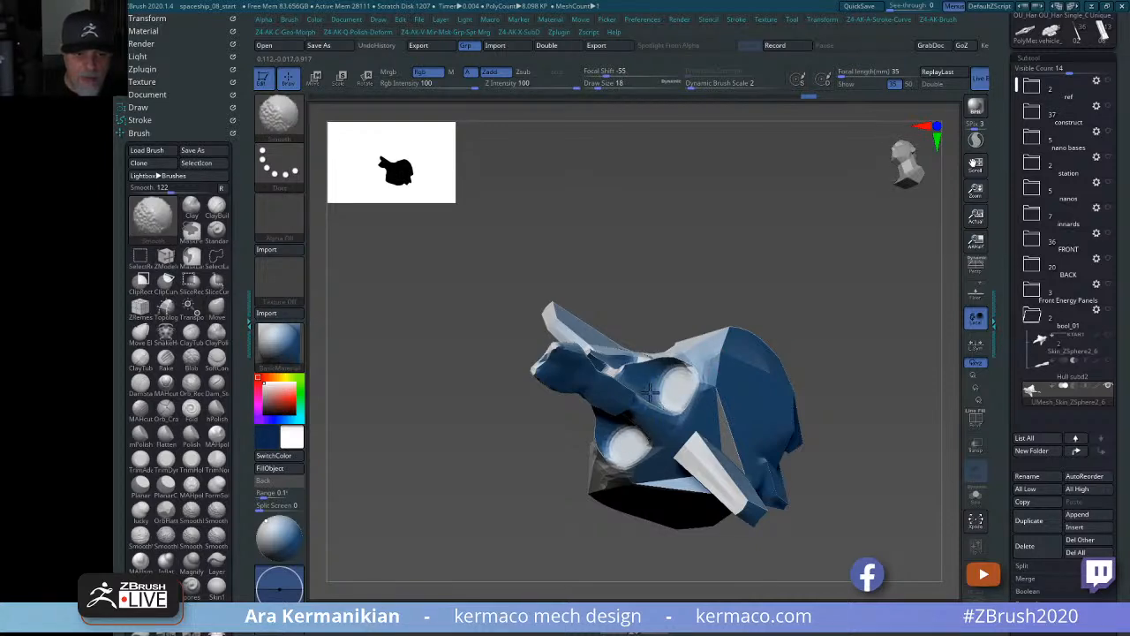
pyautogui.moveTo(676, 399); pyautogui.dragTo(767, 359)
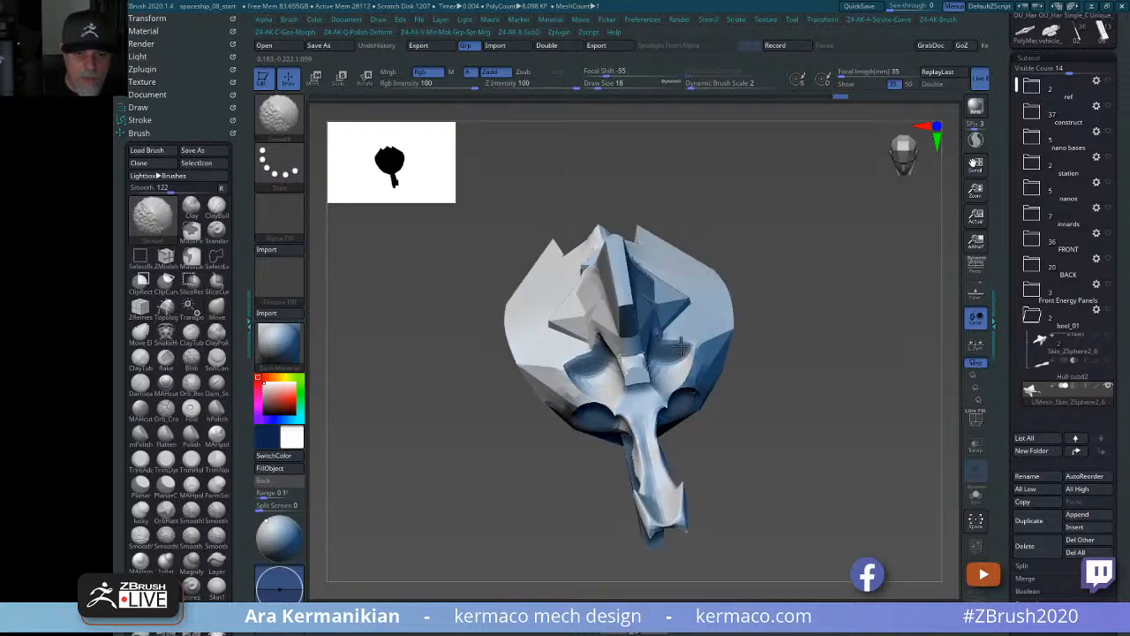
pyautogui.moveTo(685, 351); pyautogui.dragTo(621, 382)
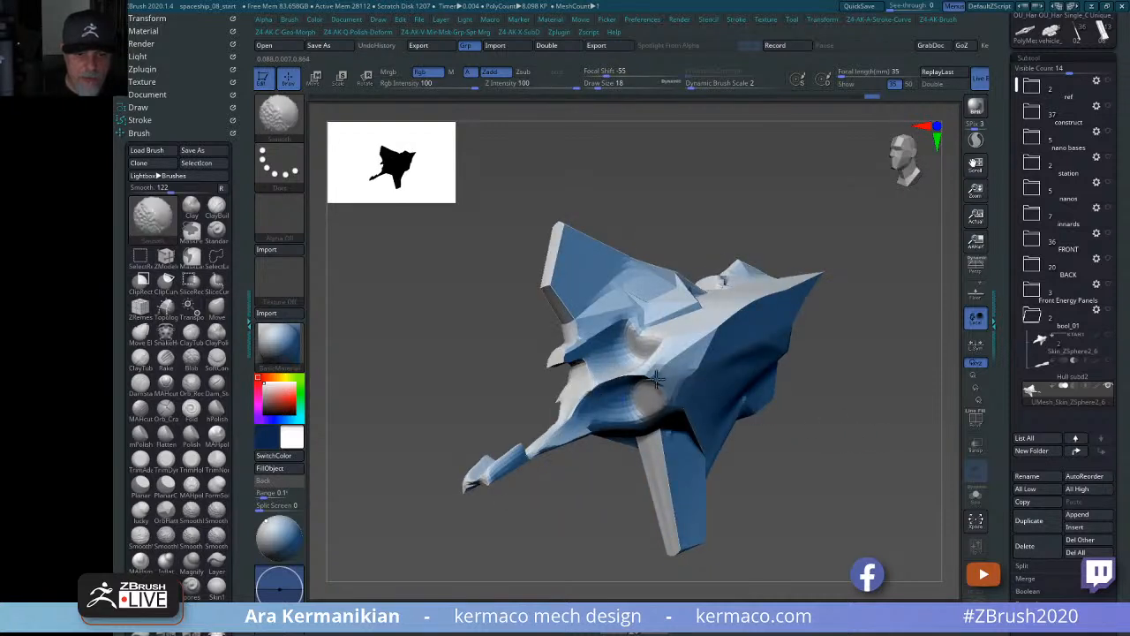
# Smooth the lower engine cutout's front rim and the lower edge of the tail boom from the side.
pyautogui.moveTo(795, 436); pyautogui.dragTo(802, 378)
pyautogui.keyDown('shift'); pyautogui.moveTo(659, 406); pyautogui.dragTo(636, 427); pyautogui.keyUp('shift')
pyautogui.moveTo(834, 455)
pyautogui.mouseDown()
pyautogui.moveTo(774, 470)
pyautogui.moveTo(533, 414)
pyautogui.mouseUp()
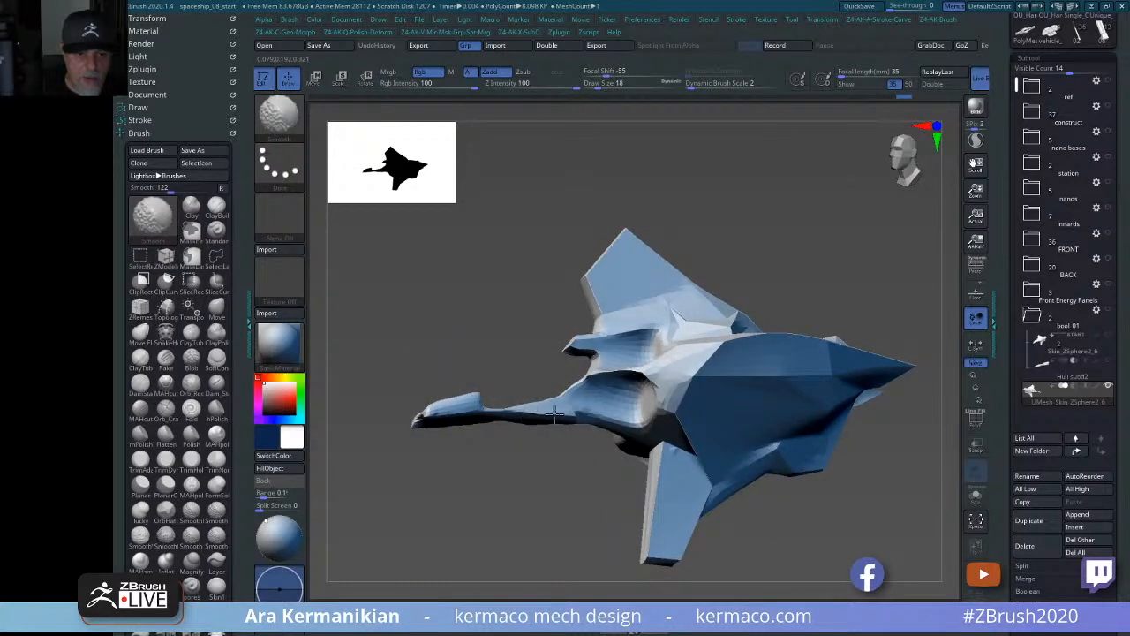
pyautogui.keyDown('shift'); pyautogui.moveTo(527, 515); pyautogui.dragTo(524, 439); pyautogui.keyUp('shift')
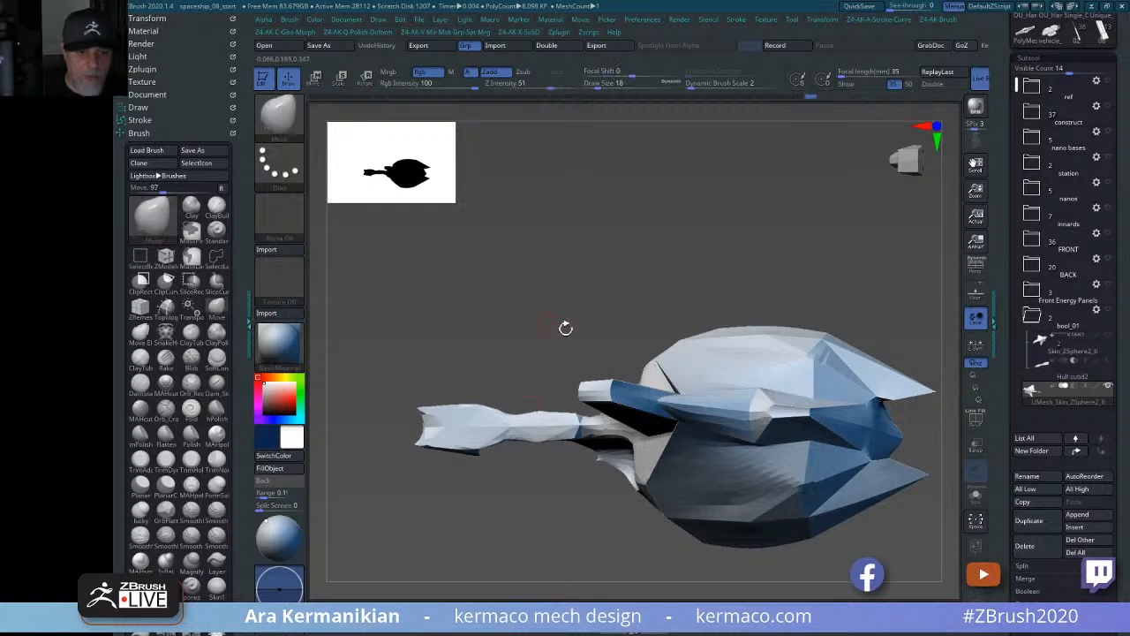
# Clip the side of the narrow tail boom and the rear flank beside the engine cutouts from below.
pyautogui.moveTo(565, 326); pyautogui.dragTo(742, 292)
pyautogui.moveTo(505, 392)
pyautogui.keyDown('ctrl'); pyautogui.keyDown('shift'); pyautogui.mouseDown()
pyautogui.moveTo(579, 392)
pyautogui.moveTo(567, 410)
pyautogui.mouseUp(); pyautogui.keyUp('shift'); pyautogui.keyUp('ctrl')
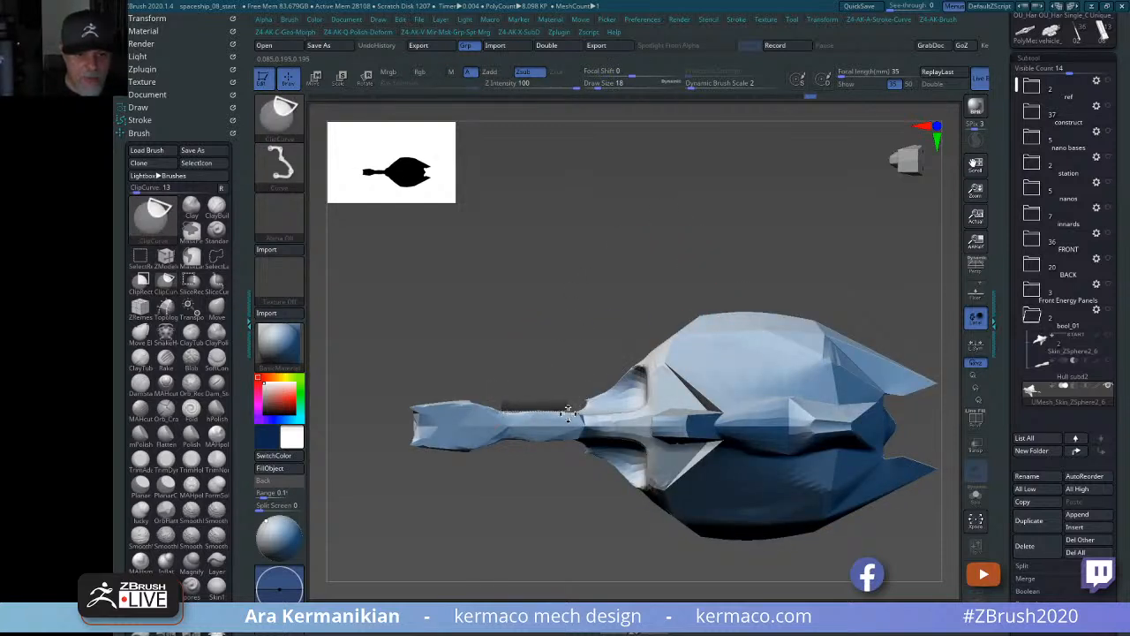
pyautogui.moveTo(570, 308); pyautogui.dragTo(580, 310)
pyautogui.moveTo(558, 404)
pyautogui.keyDown('ctrl'); pyautogui.keyDown('shift'); pyautogui.mouseDown()
pyautogui.moveTo(634, 353)
pyautogui.moveTo(588, 380)
pyautogui.moveTo(623, 378)
pyautogui.mouseUp(); pyautogui.keyUp('shift'); pyautogui.keyUp('ctrl')
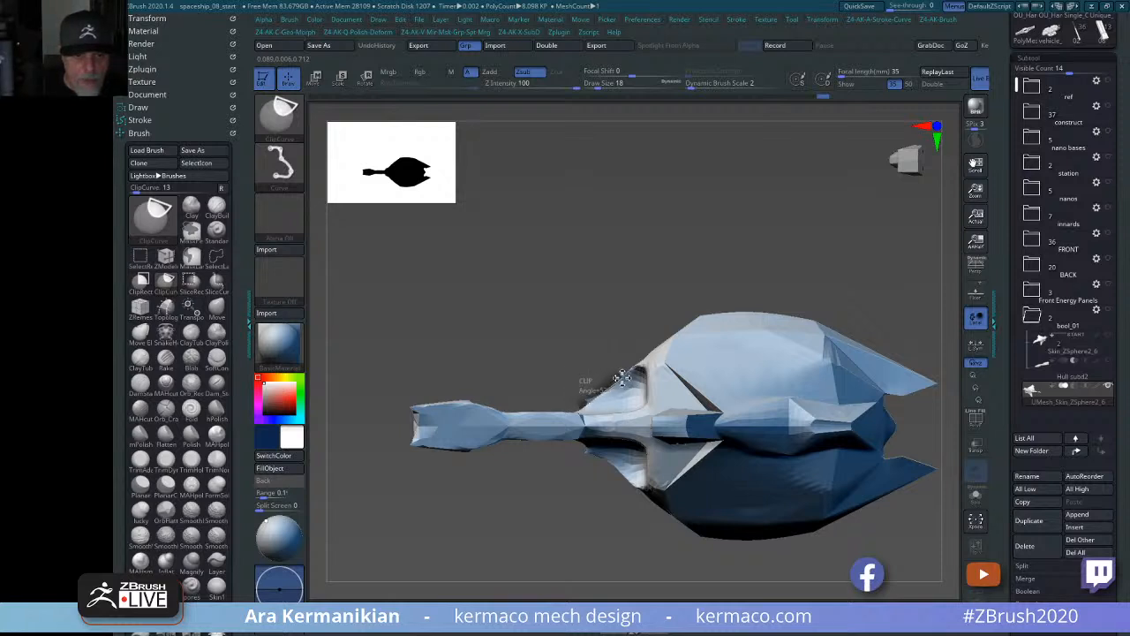
# Smooth the upper engine cutout's edge and adjust the short spur below the upper fin with a draw size of 29.
pyautogui.press('shift')
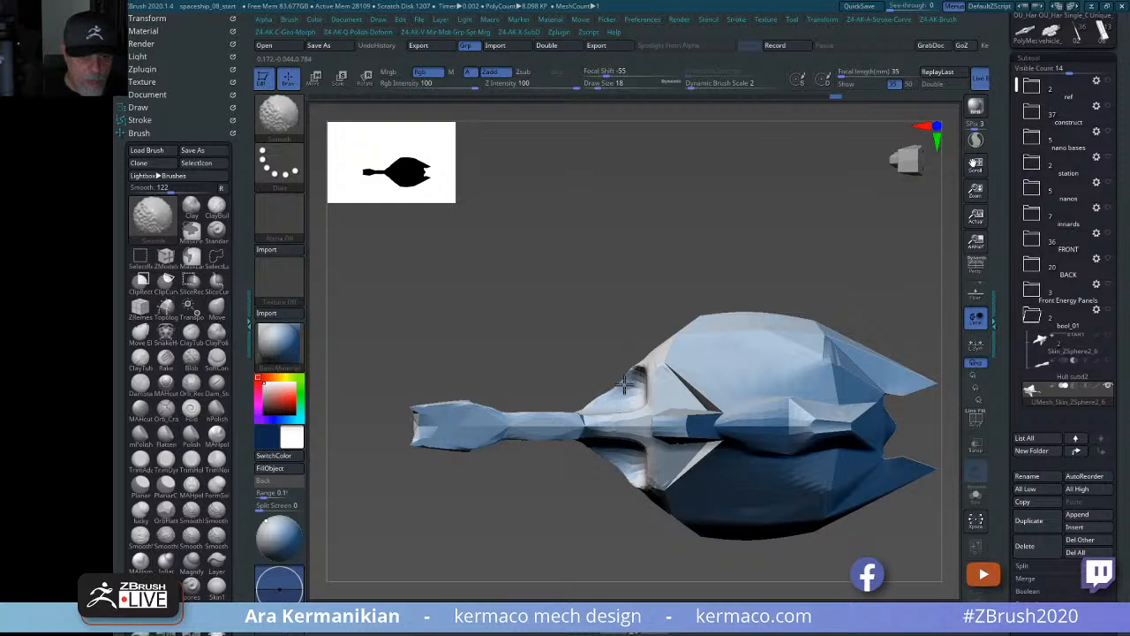
pyautogui.moveTo(612, 388)
pyautogui.mouseDown(button='right')
pyautogui.moveTo(613, 335)
pyautogui.moveTo(630, 422)
pyautogui.moveTo(617, 380)
pyautogui.moveTo(871, 391)
pyautogui.moveTo(833, 366)
pyautogui.moveTo(866, 354)
pyautogui.moveTo(459, 318)
pyautogui.moveTo(524, 344)
pyautogui.moveTo(649, 336)
pyautogui.mouseUp(button='right')
pyautogui.press('shift')
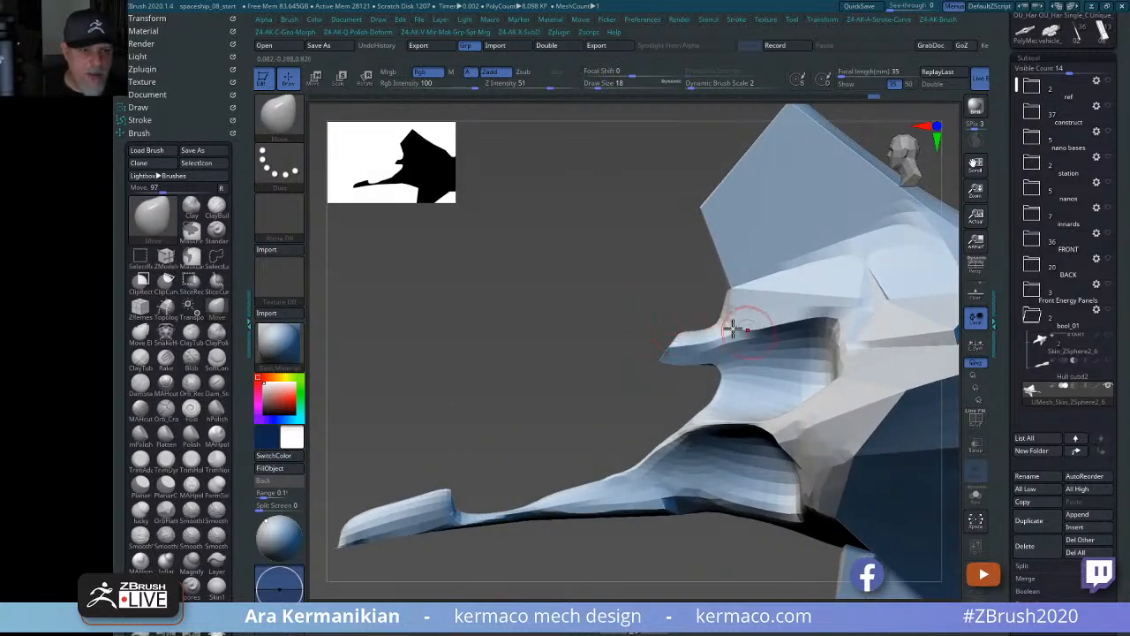
pyautogui.press('s')
pyautogui.moveTo(714, 329)
pyautogui.mouseDown()
pyautogui.moveTo(707, 320)
pyautogui.moveTo(672, 341)
pyautogui.mouseUp()
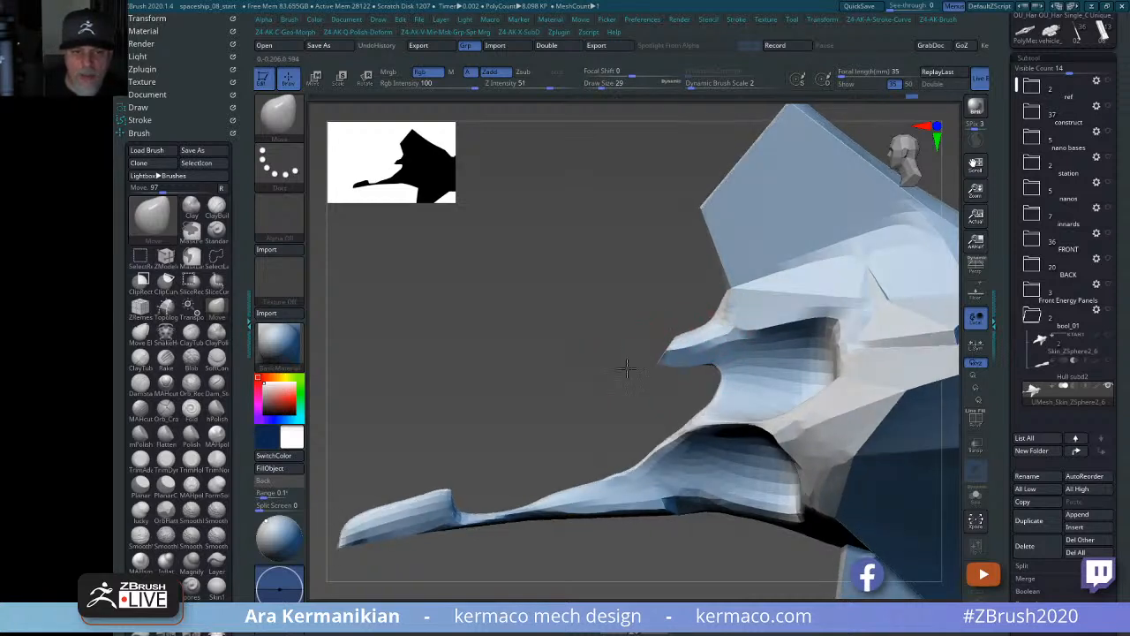
# Mask the tail boom and lower cutout area, and clip the tip of the short spur below the upper fin.
pyautogui.keyDown('ctrl'); pyautogui.keyDown('shift'); pyautogui.moveTo(687, 380); pyautogui.dragTo(626, 307); pyautogui.keyUp('shift'); pyautogui.keyUp('ctrl')
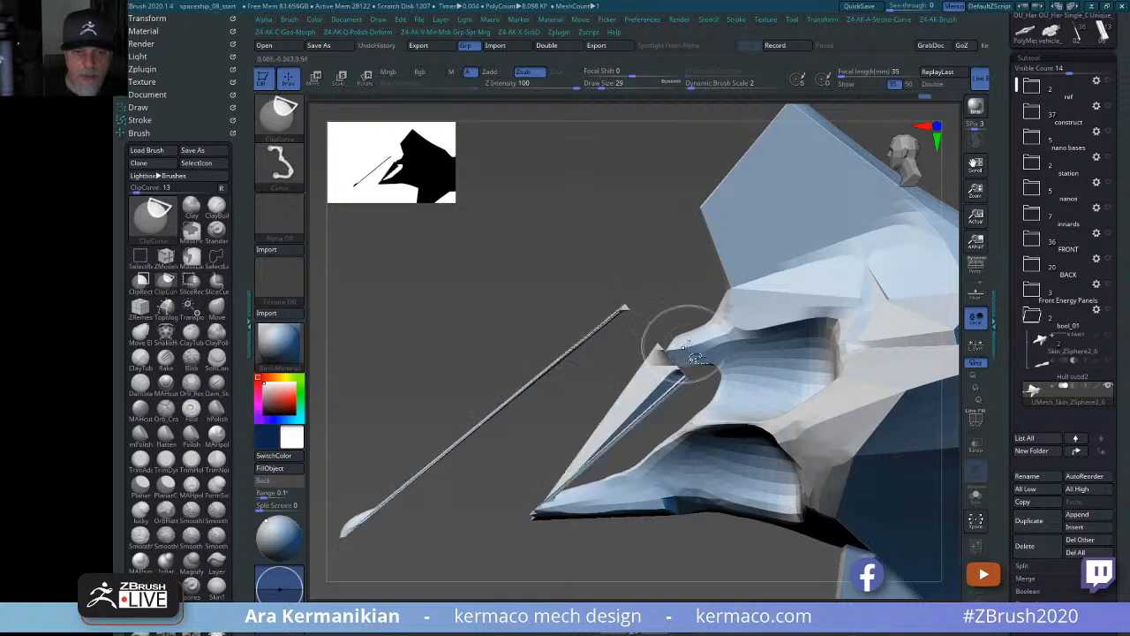
pyautogui.hotkey('ctrl', 'z')
pyautogui.moveTo(575, 398); pyautogui.dragTo(475, 448)
pyautogui.moveTo(454, 318)
pyautogui.keyDown('ctrl'); pyautogui.mouseDown()
pyautogui.moveTo(747, 462)
pyautogui.moveTo(778, 419)
pyautogui.mouseUp(); pyautogui.keyUp('ctrl')
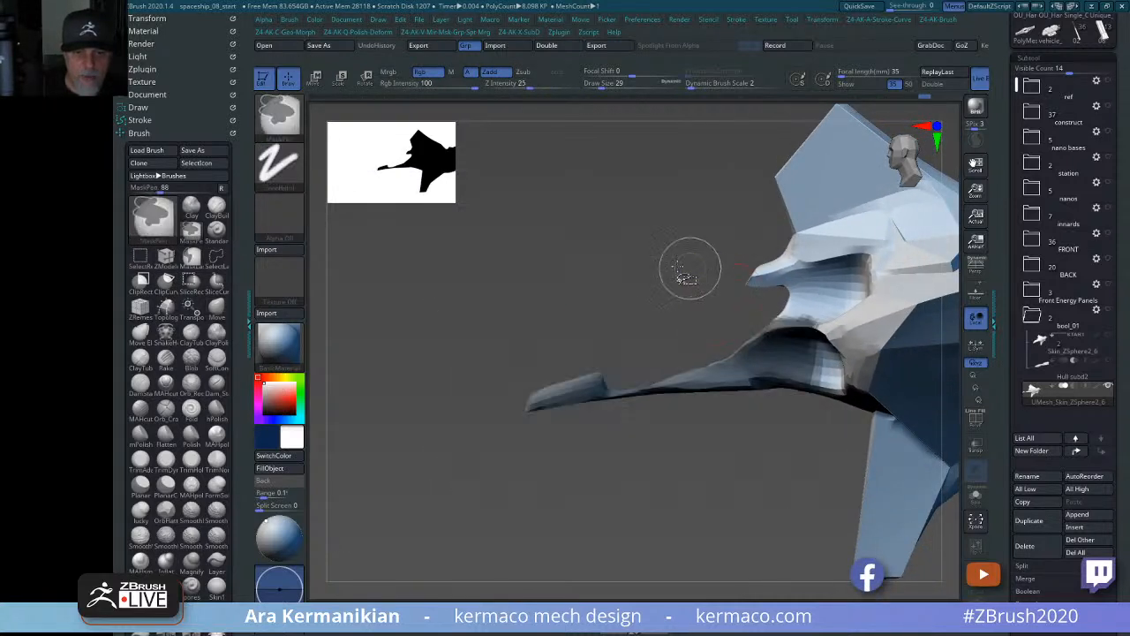
pyautogui.moveTo(689, 265)
pyautogui.keyDown('ctrl'); pyautogui.keyDown('shift'); pyautogui.mouseDown()
pyautogui.moveTo(530, 227)
pyautogui.moveTo(671, 254)
pyautogui.moveTo(681, 232)
pyautogui.mouseUp(); pyautogui.keyUp('shift'); pyautogui.keyUp('ctrl')
# Smooth the clipped spur below the upper fin and clear the mask from the tail boom.
pyautogui.moveTo(683, 366); pyautogui.dragTo(715, 284)
pyautogui.moveTo(846, 285)
pyautogui.mouseDown()
pyautogui.moveTo(802, 332)
pyautogui.moveTo(777, 330)
pyautogui.moveTo(717, 199)
pyautogui.moveTo(731, 228)
pyautogui.mouseUp()
pyautogui.moveTo(588, 255); pyautogui.dragTo(681, 255)
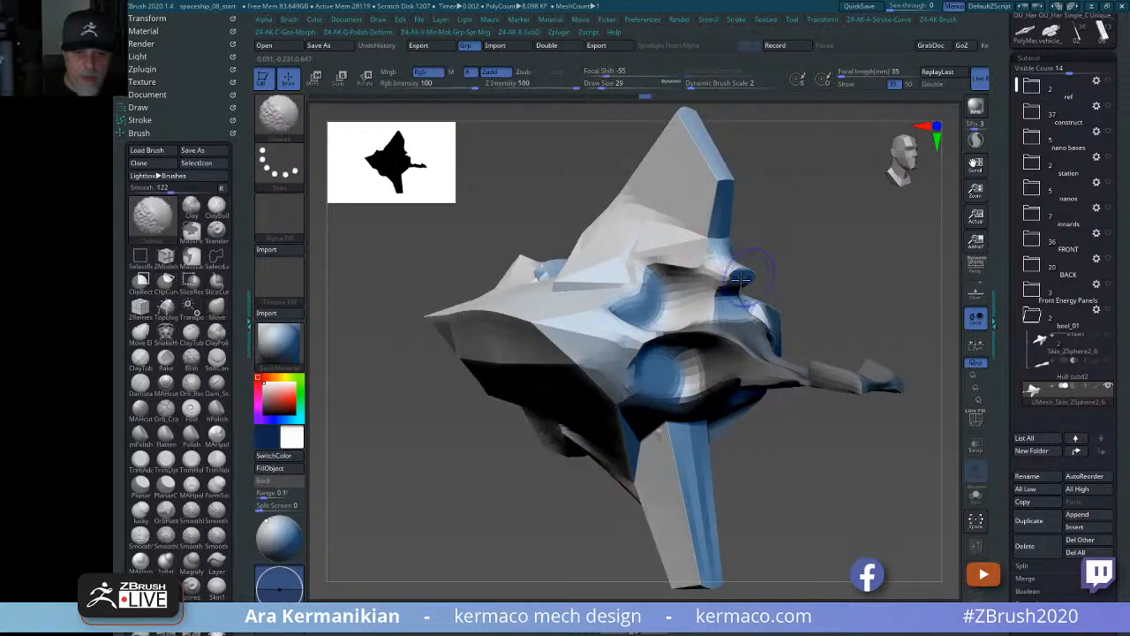
pyautogui.moveTo(836, 295); pyautogui.dragTo(747, 290)
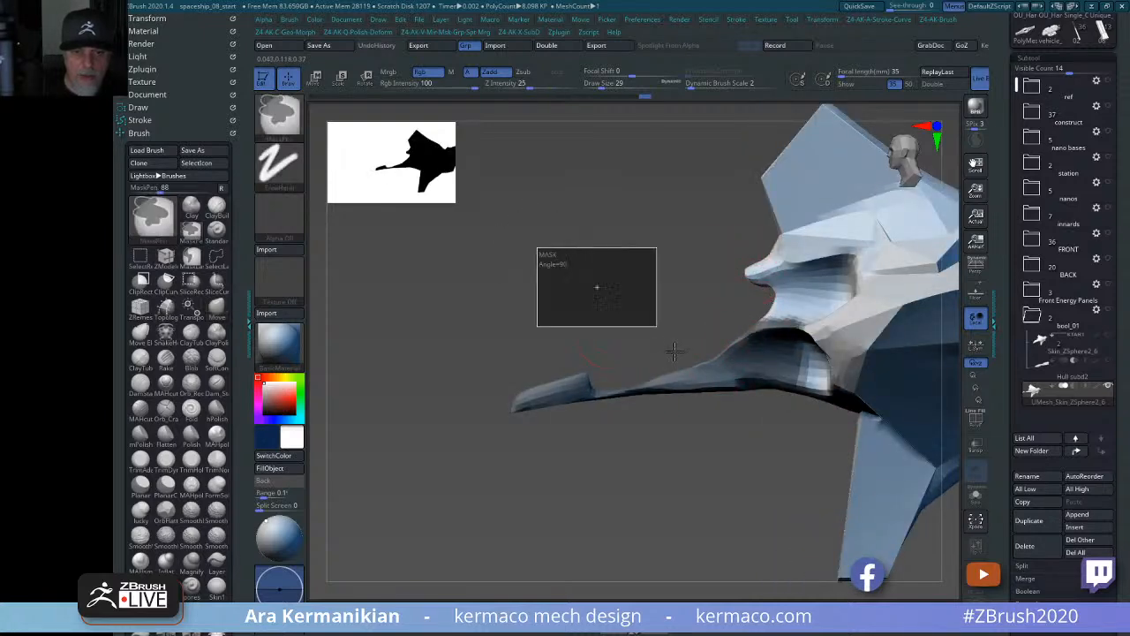
pyautogui.moveTo(606, 256); pyautogui.dragTo(767, 327)
# Smooth the tail boom's upper surface and its root where it meets the engine cutouts from the side and above.
pyautogui.press('shift')
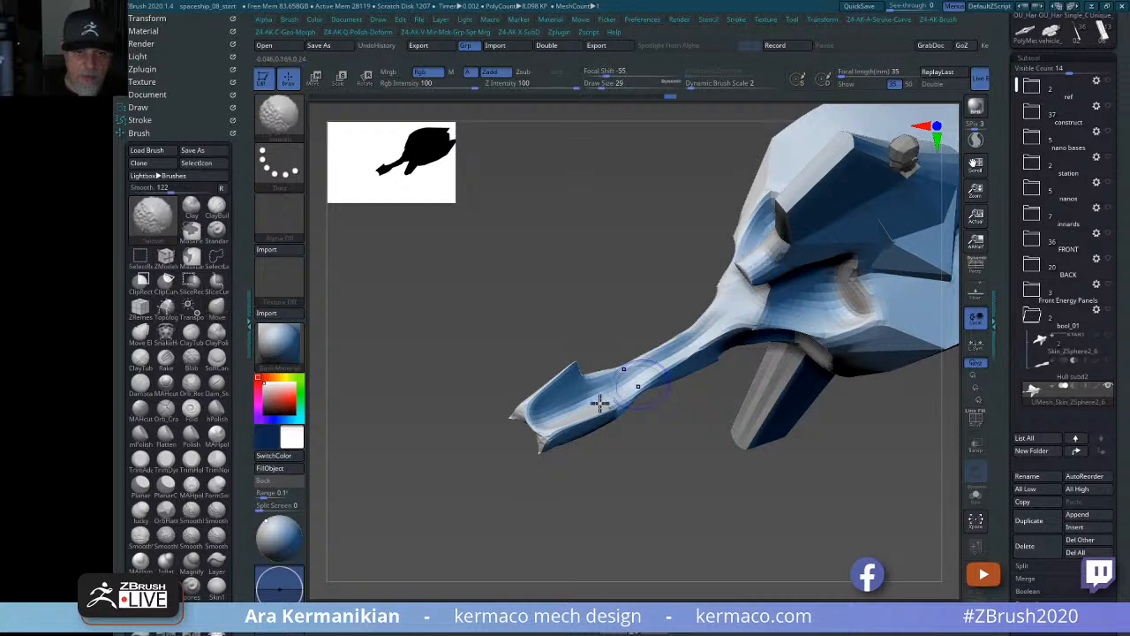
pyautogui.moveTo(601, 399)
pyautogui.mouseDown()
pyautogui.moveTo(561, 238)
pyautogui.moveTo(813, 240)
pyautogui.mouseUp()
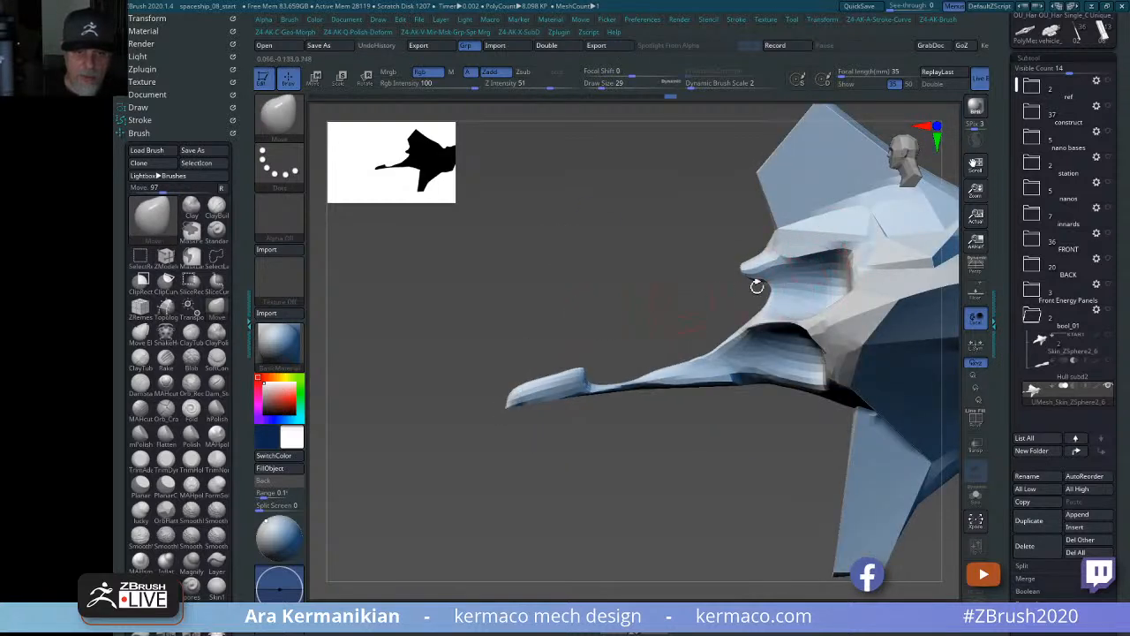
pyautogui.press('shift')
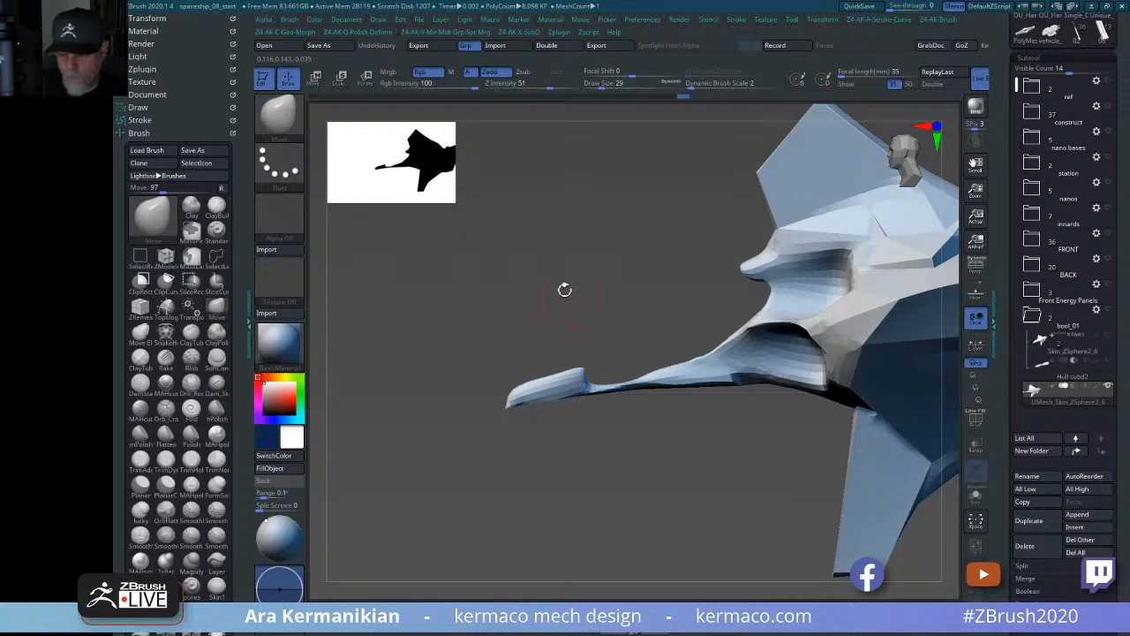
pyautogui.moveTo(524, 271)
pyautogui.mouseDown()
pyautogui.moveTo(654, 318)
pyautogui.moveTo(752, 293)
pyautogui.moveTo(720, 391)
pyautogui.mouseUp()
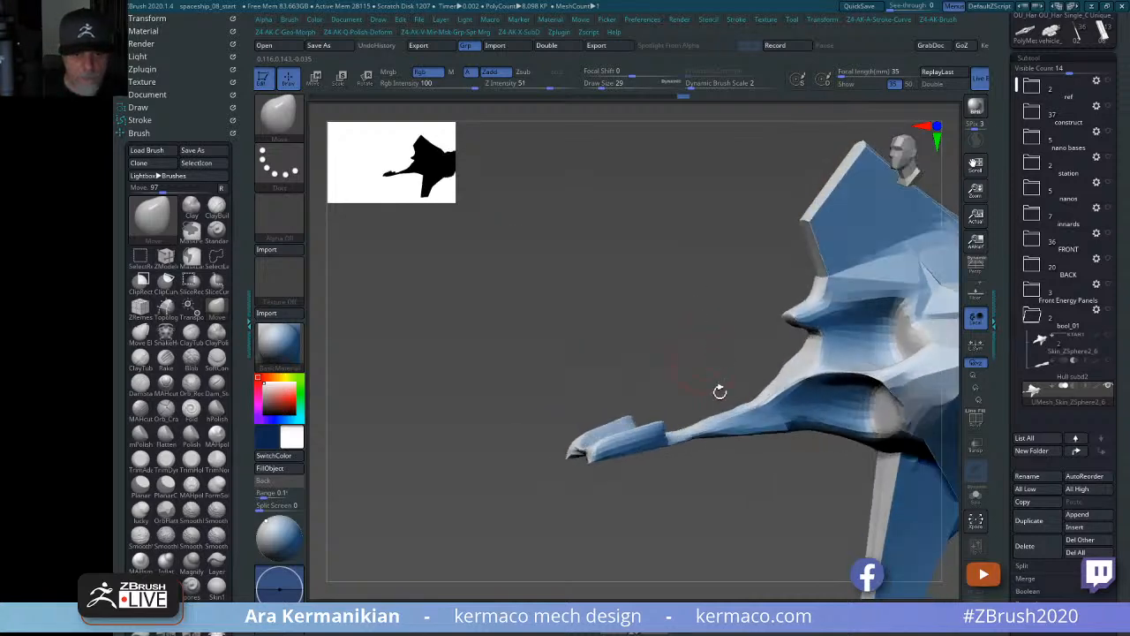
pyautogui.press('shift')
pyautogui.moveTo(757, 507)
pyautogui.mouseDown()
pyautogui.moveTo(656, 444)
pyautogui.moveTo(636, 327)
pyautogui.moveTo(702, 386)
pyautogui.moveTo(663, 376)
pyautogui.moveTo(681, 377)
pyautogui.mouseUp()
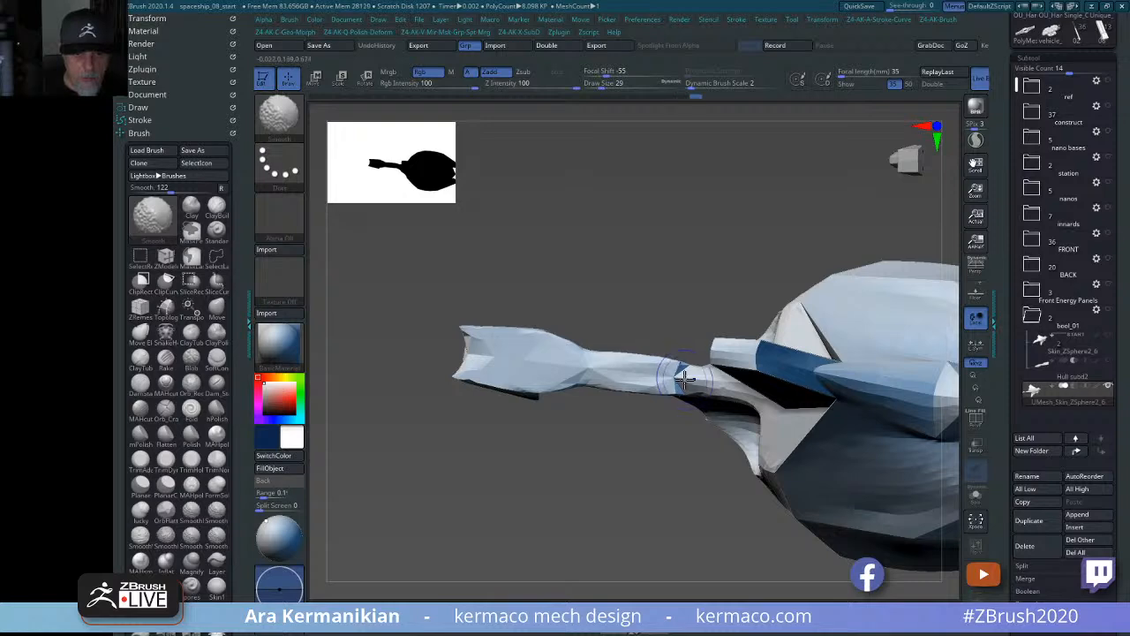
pyautogui.moveTo(689, 232)
pyautogui.mouseDown()
pyautogui.moveTo(725, 339)
pyautogui.moveTo(671, 461)
pyautogui.moveTo(636, 456)
pyautogui.moveTo(556, 399)
pyautogui.moveTo(588, 437)
pyautogui.moveTo(584, 332)
pyautogui.mouseUp()
pyautogui.press('shift')
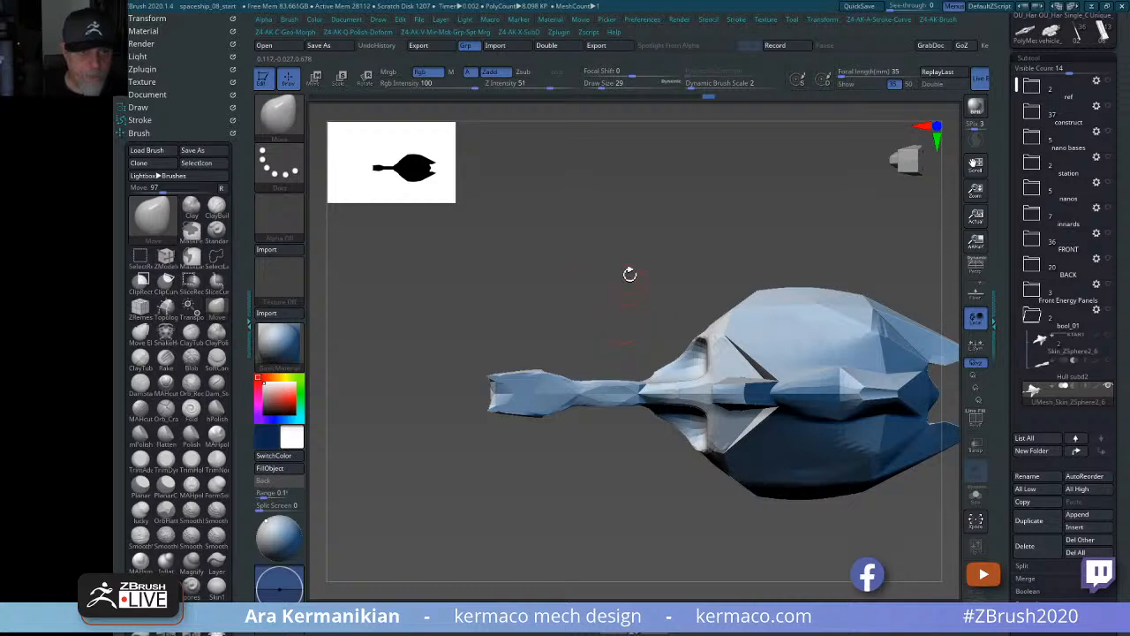
# Smooth the surface around the lower fin's root, checking the hull from the rear and the side.
pyautogui.moveTo(628, 273); pyautogui.dragTo(658, 356)
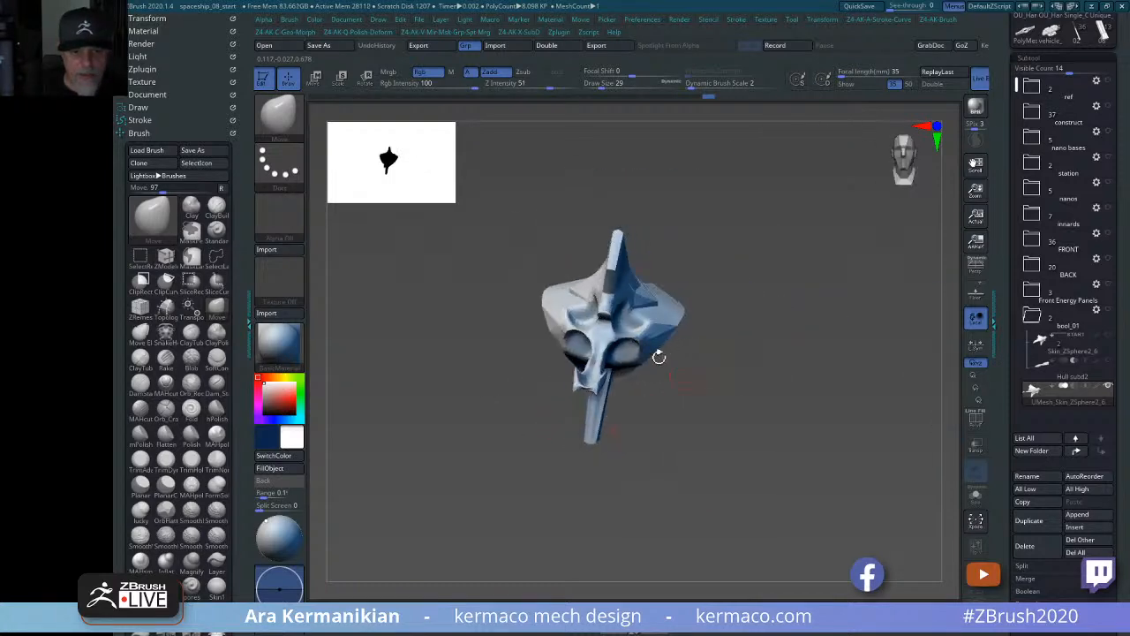
pyautogui.moveTo(709, 399); pyautogui.dragTo(590, 352)
pyautogui.moveTo(771, 385)
pyautogui.mouseDown()
pyautogui.moveTo(568, 345)
pyautogui.moveTo(686, 402)
pyautogui.mouseUp()
pyautogui.moveTo(586, 408); pyautogui.dragTo(705, 345)
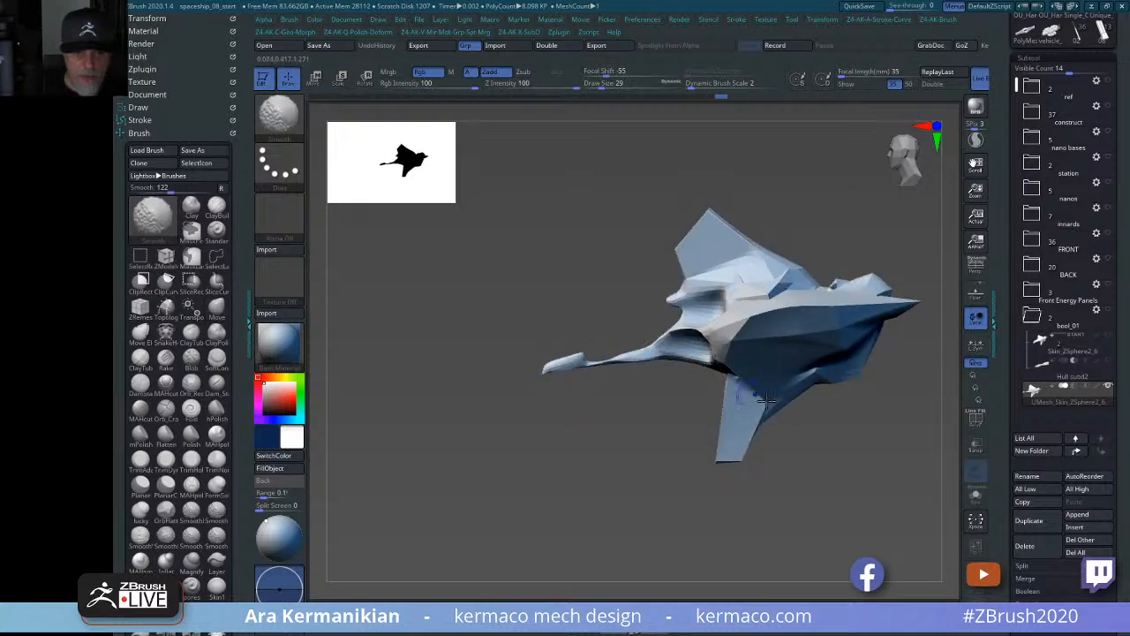
pyautogui.moveTo(767, 400); pyautogui.dragTo(851, 430)
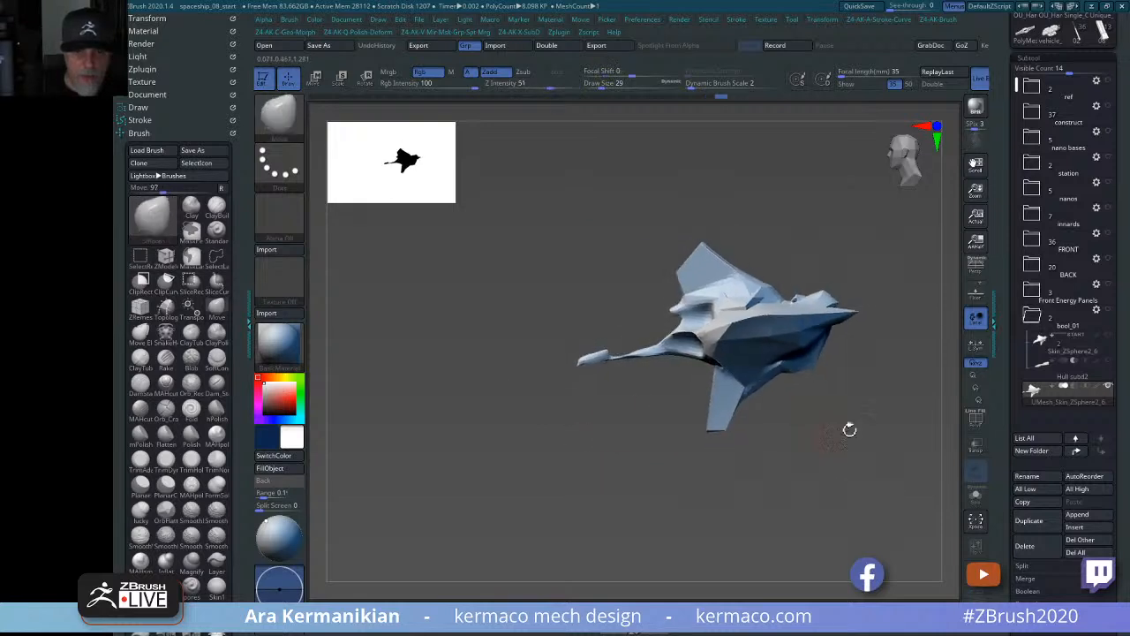
# Make the FRONT folder's parts visible around the hull and reselect the hull subtool UMesh_Skin_ZSphere2_6.
pyautogui.click(1111, 252)
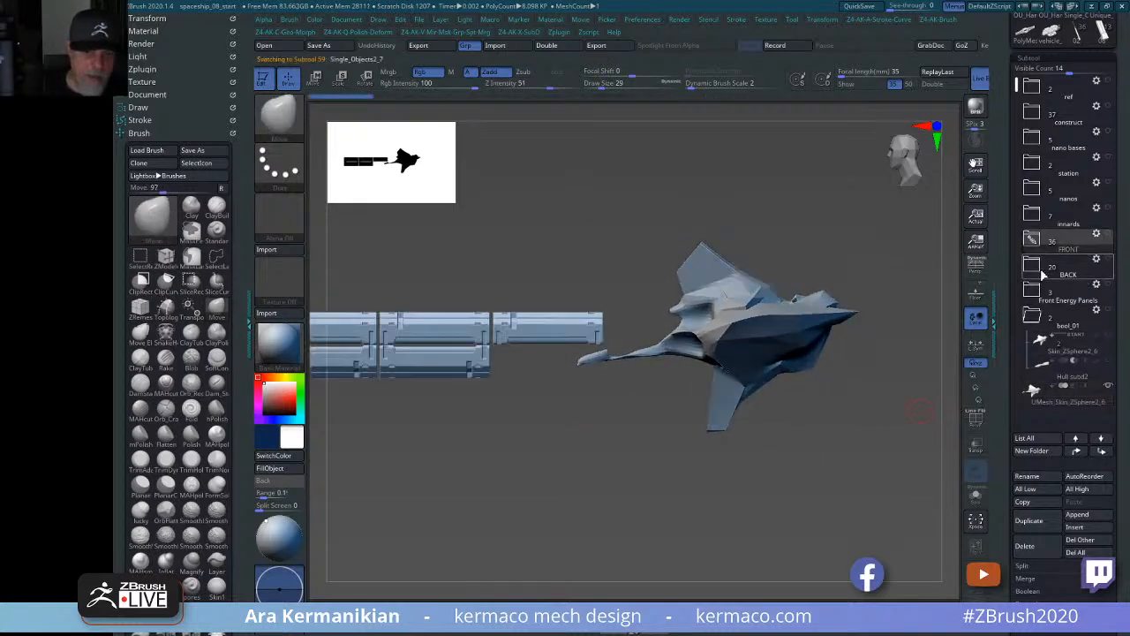
pyautogui.click(1109, 236)
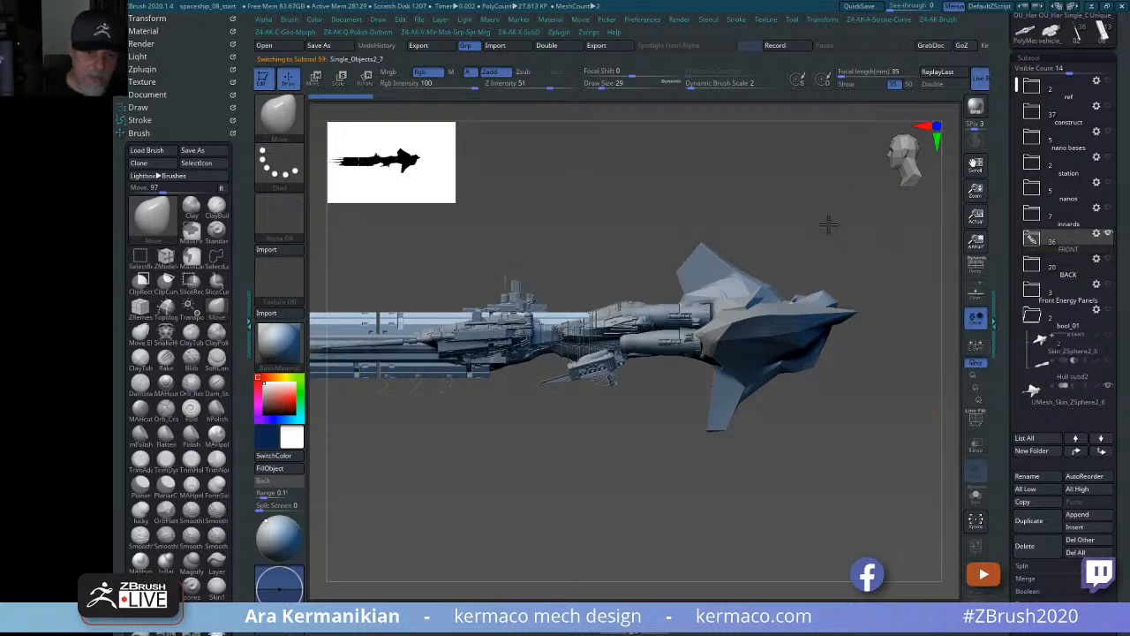
pyautogui.moveTo(829, 224)
pyautogui.mouseDown()
pyautogui.moveTo(830, 281)
pyautogui.moveTo(825, 174)
pyautogui.moveTo(816, 171)
pyautogui.moveTo(908, 227)
pyautogui.moveTo(654, 320)
pyautogui.mouseUp()
pyautogui.press('shift')
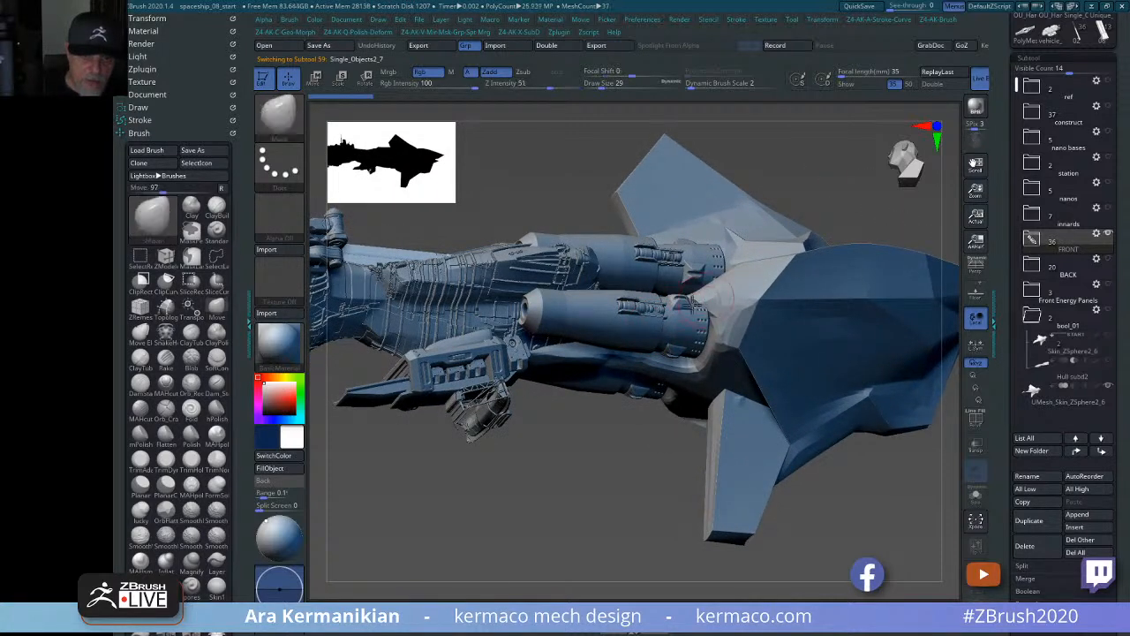
pyautogui.hotkey('ctrl', 'space')
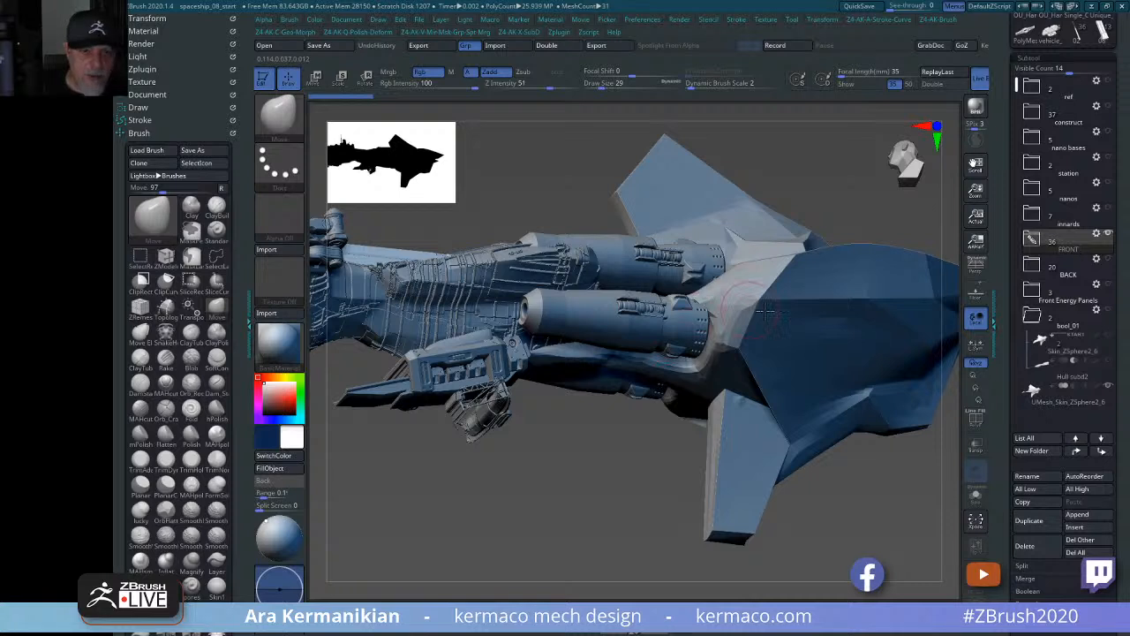
pyautogui.press('ctrl')
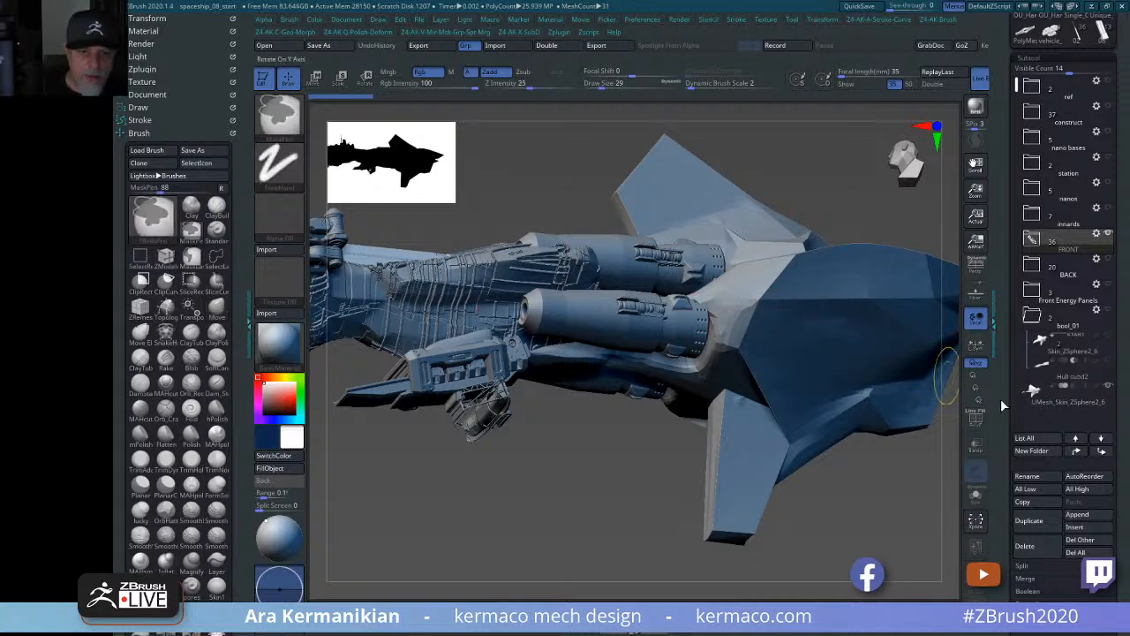
pyautogui.click(1089, 404)
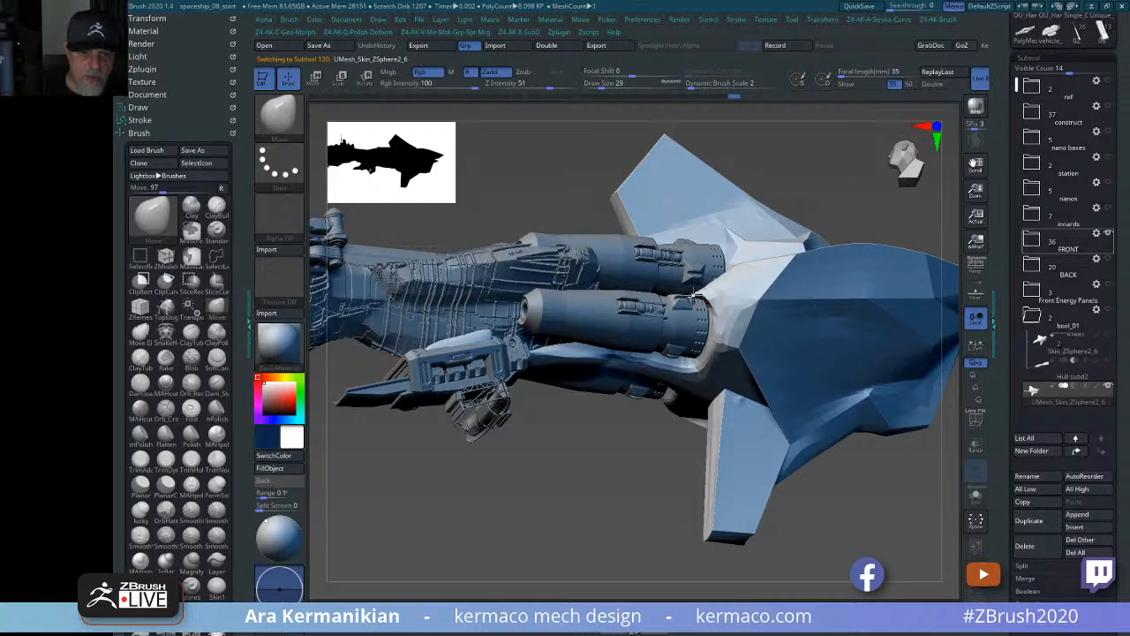
# Isolate the hull and refine the rim between the upper and lower engine cutouts with the Move and Smooth brushes.
pyautogui.moveTo(737, 290); pyautogui.dragTo(676, 303, button='right')
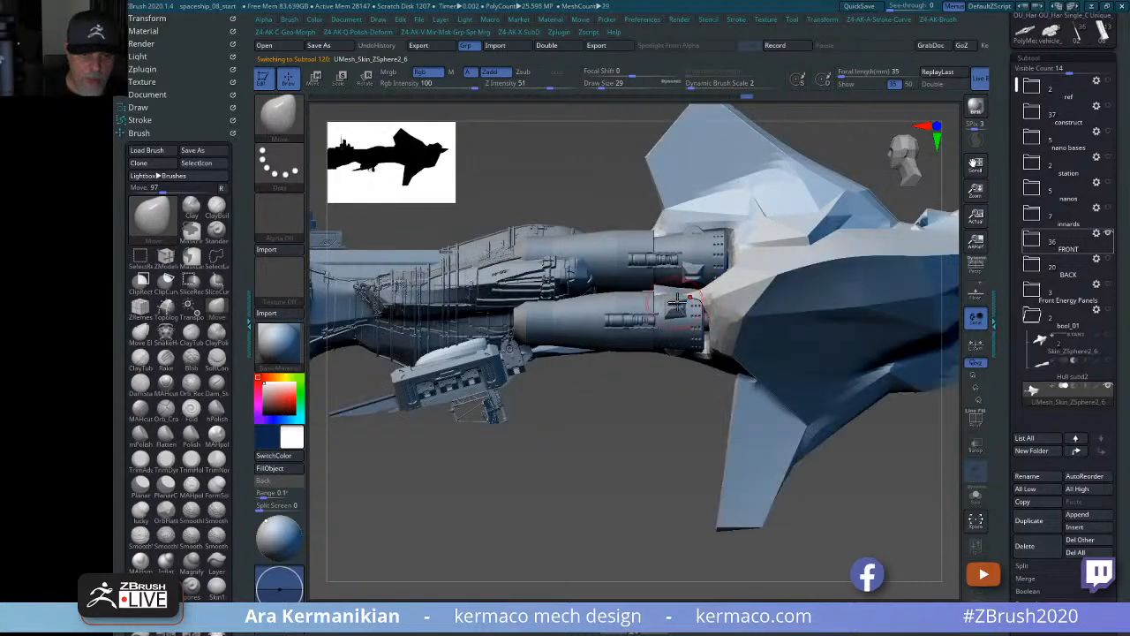
pyautogui.press('shift')
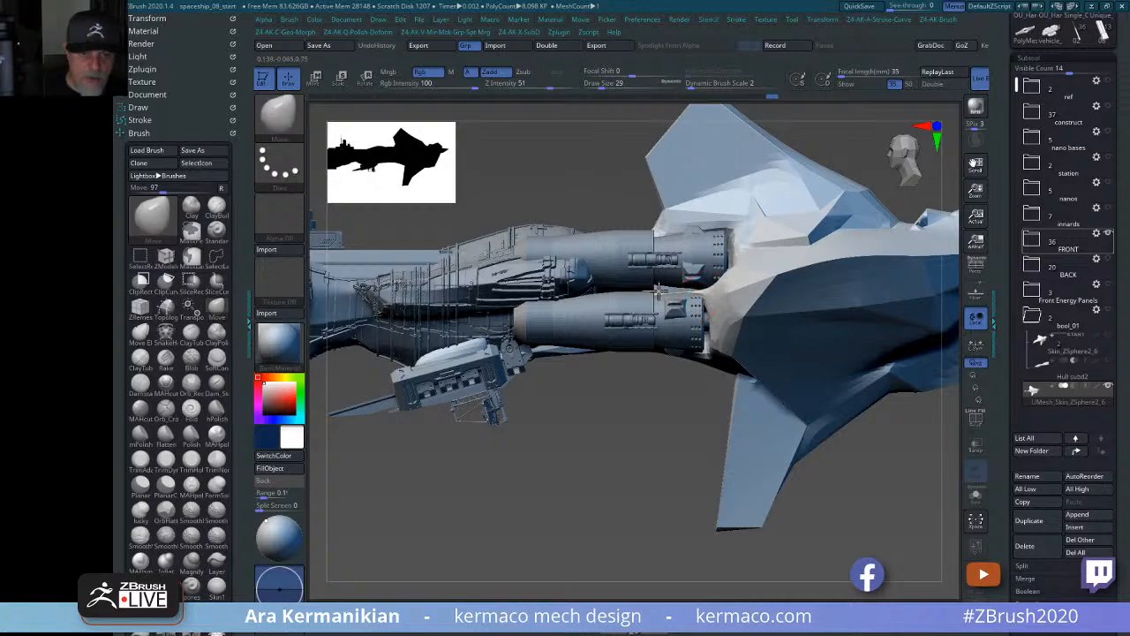
pyautogui.moveTo(550, 474); pyautogui.dragTo(679, 417, button='right')
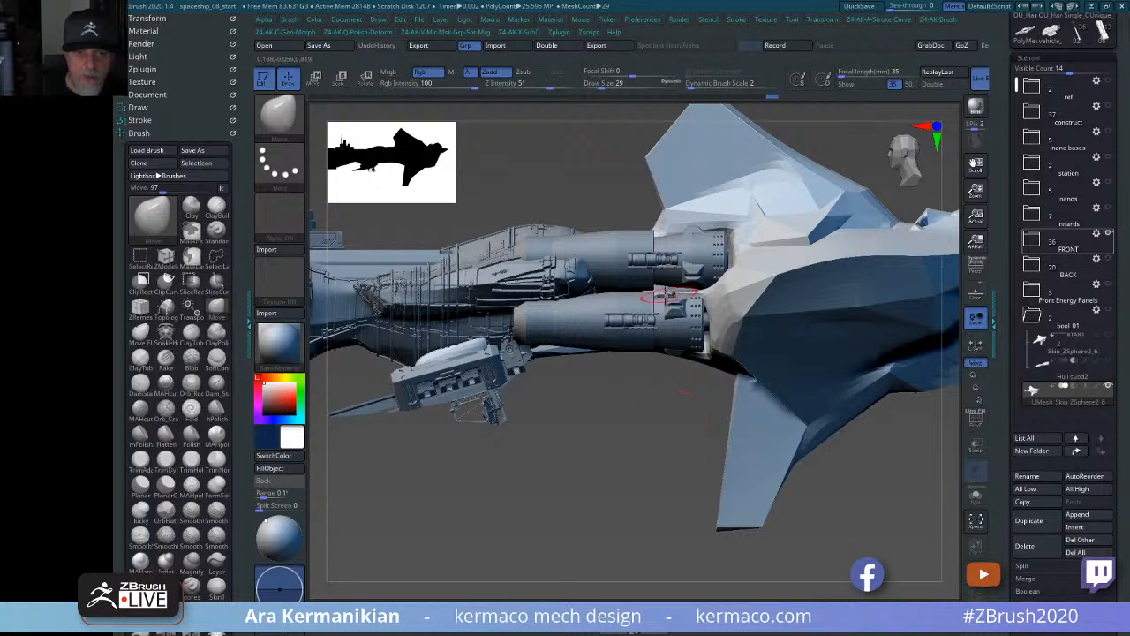
pyautogui.click(977, 491)
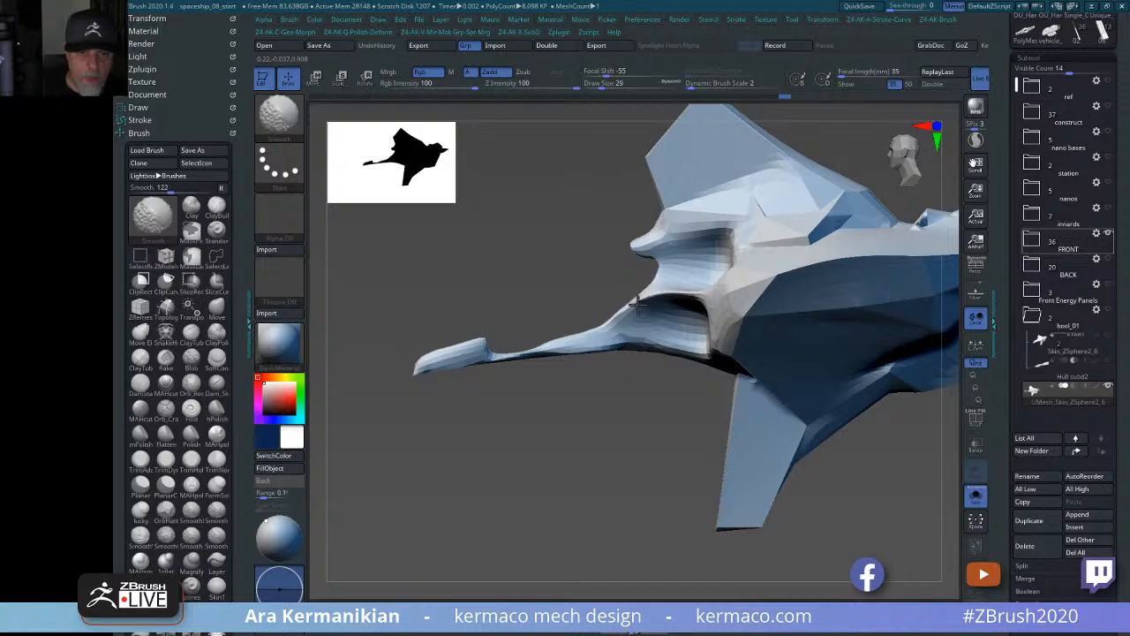
pyautogui.moveTo(565, 389); pyautogui.dragTo(652, 300, button='right')
pyautogui.moveTo(834, 212)
pyautogui.mouseDown(button='right')
pyautogui.moveTo(871, 252)
pyautogui.moveTo(775, 303)
pyautogui.mouseUp(button='right')
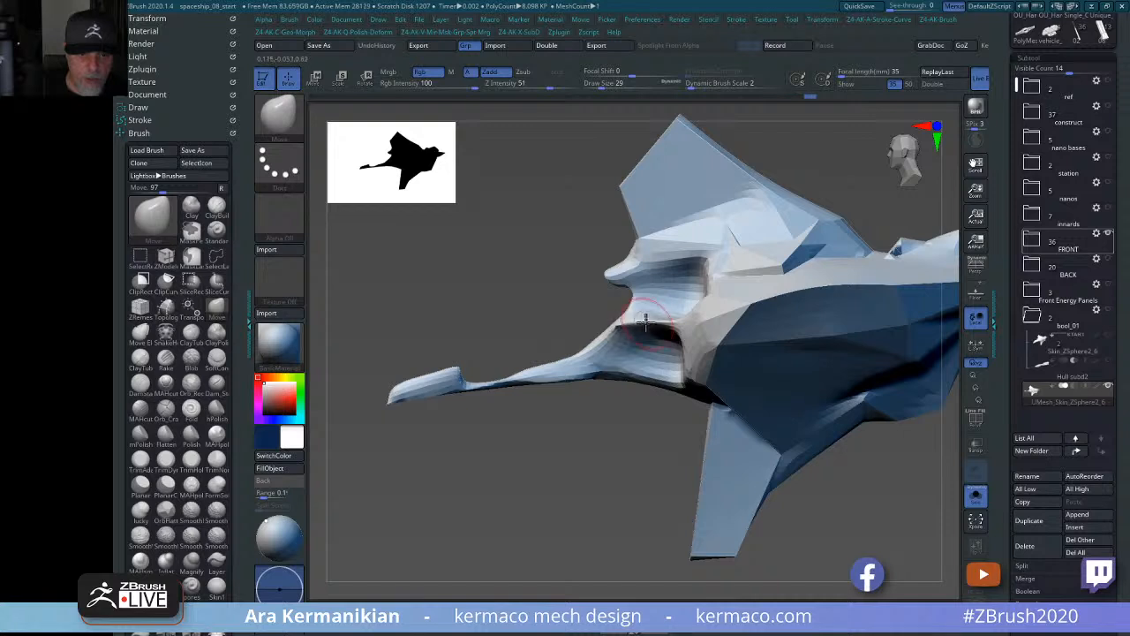
pyautogui.moveTo(656, 320)
pyautogui.mouseDown()
pyautogui.moveTo(671, 322)
pyautogui.moveTo(656, 323)
pyautogui.mouseUp()
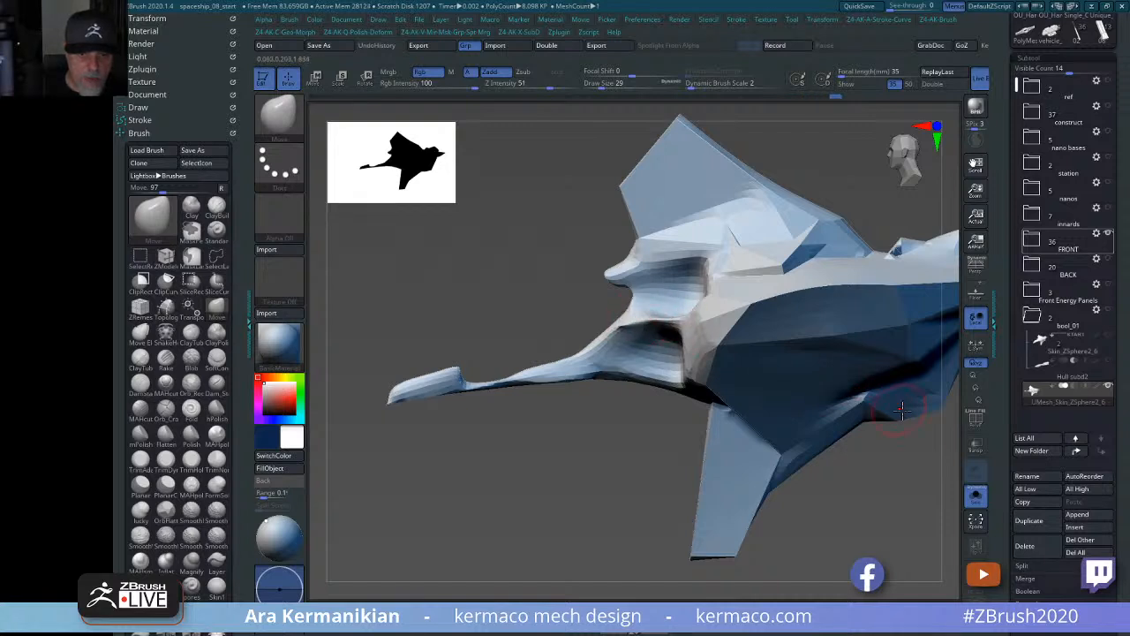
# Compare the hull with the surrounding engine parts, isolate it again and clip along the tail boom from above.
pyautogui.click(976, 495)
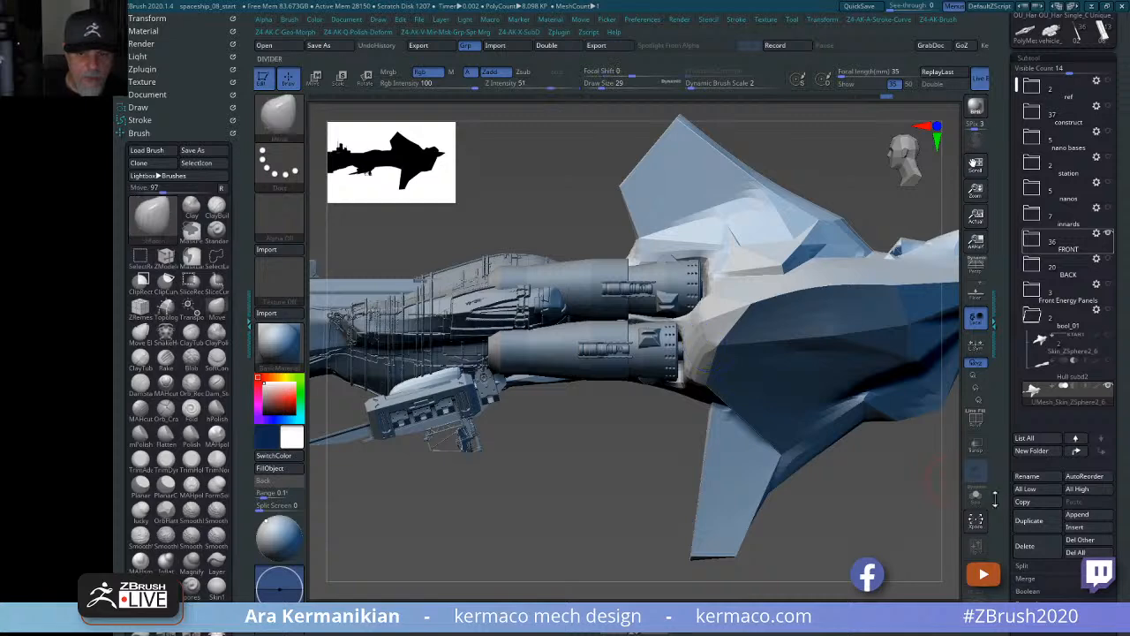
pyautogui.moveTo(864, 520); pyautogui.dragTo(865, 519)
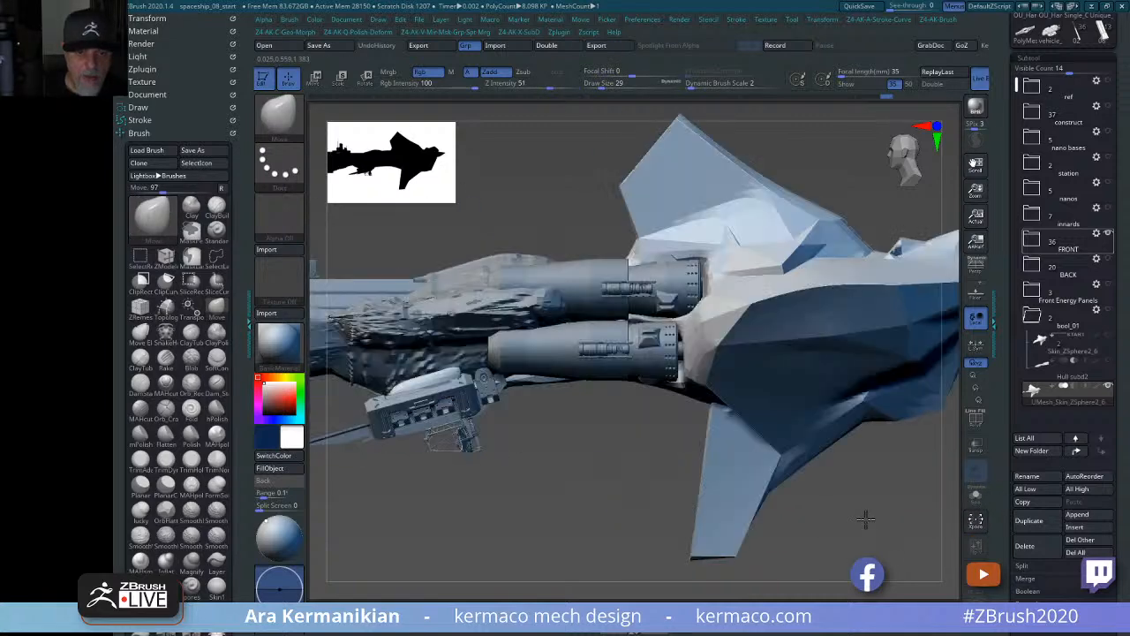
pyautogui.moveTo(710, 508)
pyautogui.mouseDown()
pyautogui.moveTo(618, 497)
pyautogui.moveTo(742, 487)
pyautogui.moveTo(606, 334)
pyautogui.moveTo(817, 375)
pyautogui.moveTo(697, 328)
pyautogui.moveTo(800, 334)
pyautogui.moveTo(711, 353)
pyautogui.moveTo(717, 323)
pyautogui.moveTo(730, 321)
pyautogui.moveTo(697, 325)
pyautogui.moveTo(684, 464)
pyautogui.mouseUp()
pyautogui.click(976, 499)
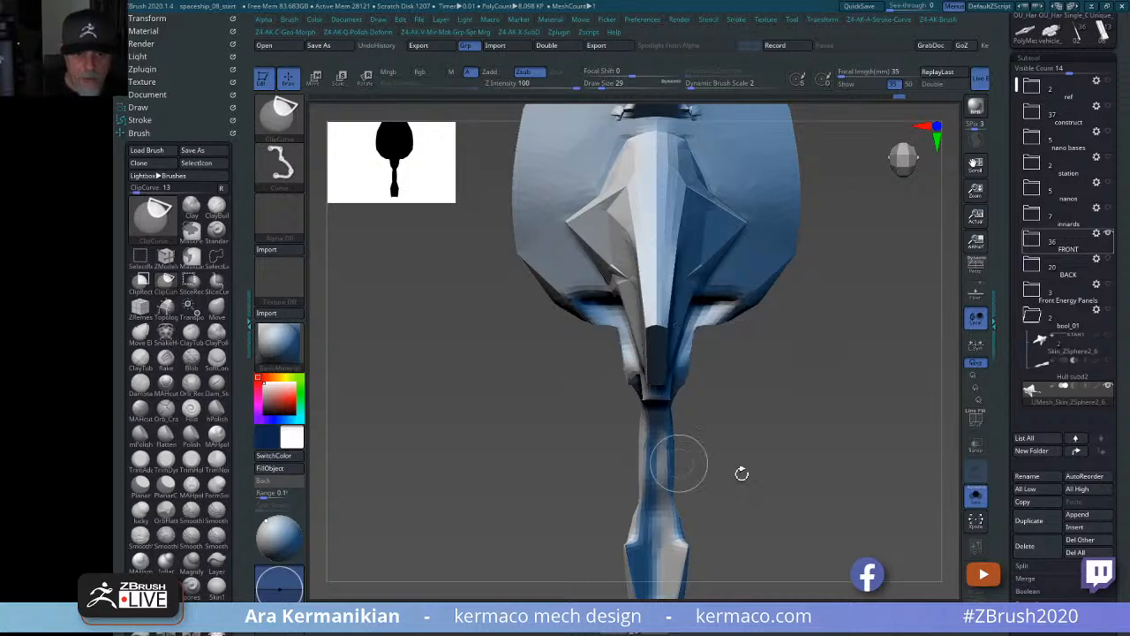
pyautogui.moveTo(867, 447); pyautogui.dragTo(835, 391)
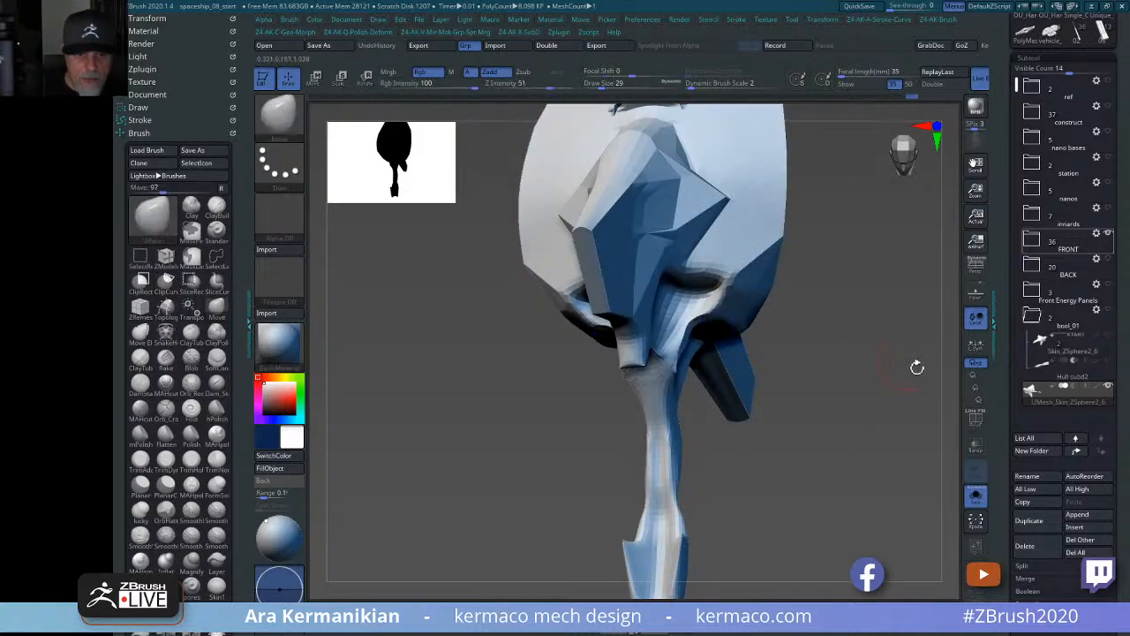
pyautogui.moveTo(916, 366); pyautogui.dragTo(747, 330)
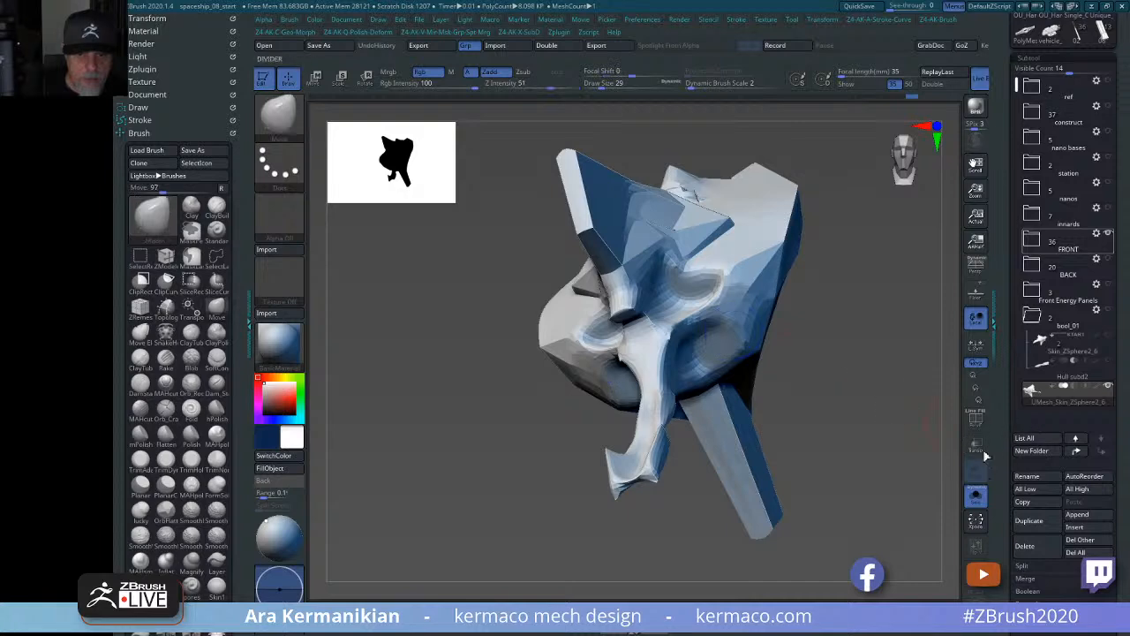
# Show the surrounding parts again and examine how the engines fit into the hull's cutouts from the side.
pyautogui.click(976, 504)
pyautogui.moveTo(871, 424); pyautogui.dragTo(653, 480)
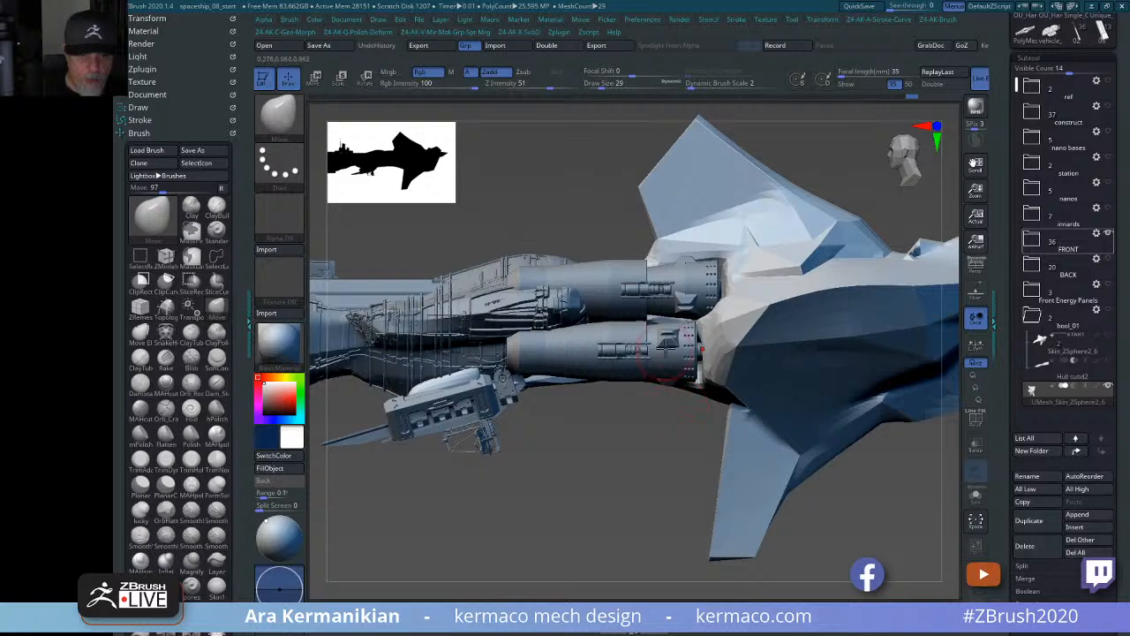
pyautogui.moveTo(649, 393); pyautogui.dragTo(696, 408)
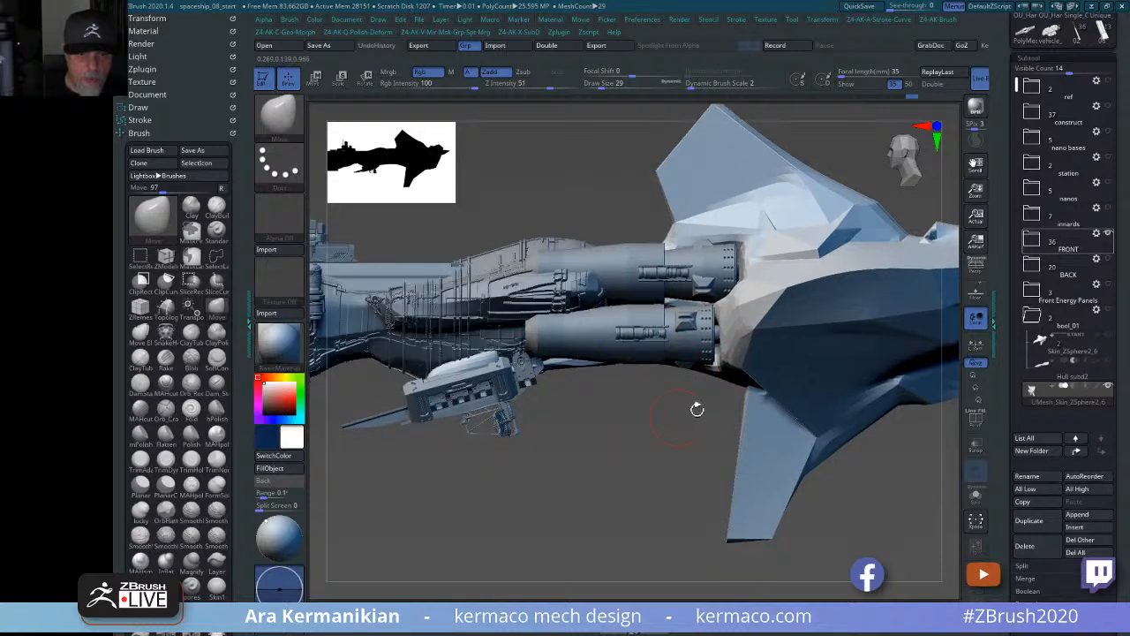
# Isolate the hull and clip the side of the tail boom's root straight from above with the ClipCurve brush.
pyautogui.click(976, 496)
pyautogui.moveTo(675, 524)
pyautogui.mouseDown()
pyautogui.moveTo(661, 528)
pyautogui.moveTo(715, 522)
pyautogui.moveTo(709, 512)
pyautogui.moveTo(685, 527)
pyautogui.moveTo(686, 450)
pyautogui.mouseUp()
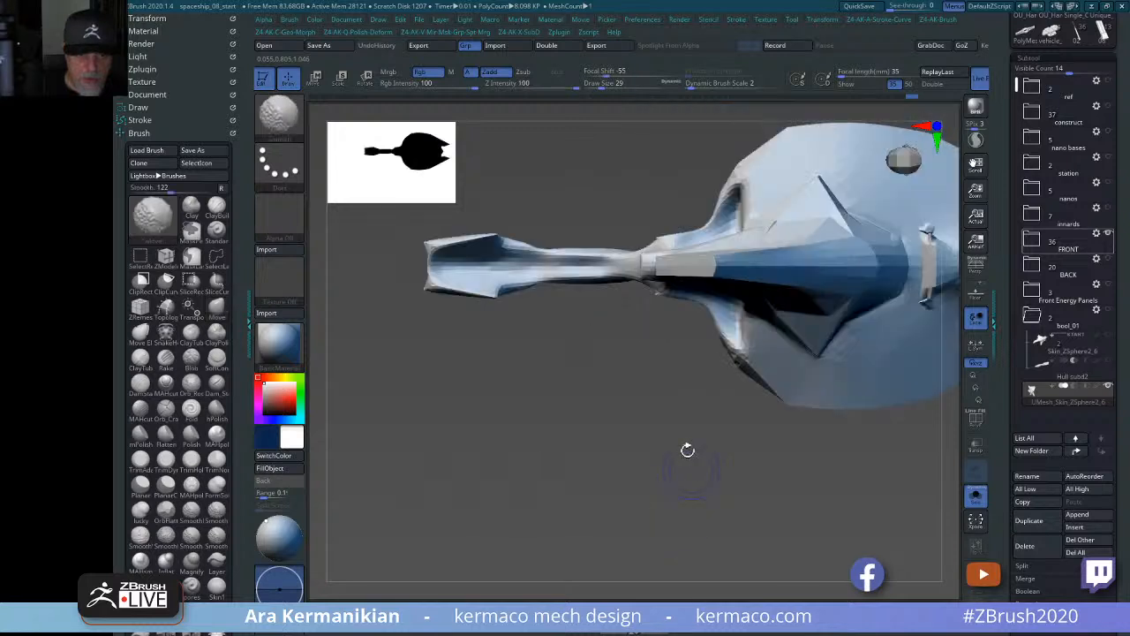
pyautogui.moveTo(607, 239)
pyautogui.keyDown('ctrl'); pyautogui.keyDown('shift'); pyautogui.mouseDown()
pyautogui.moveTo(683, 242)
pyautogui.moveTo(725, 205)
pyautogui.moveTo(676, 241)
pyautogui.mouseUp(); pyautogui.keyUp('shift'); pyautogui.keyUp('ctrl')
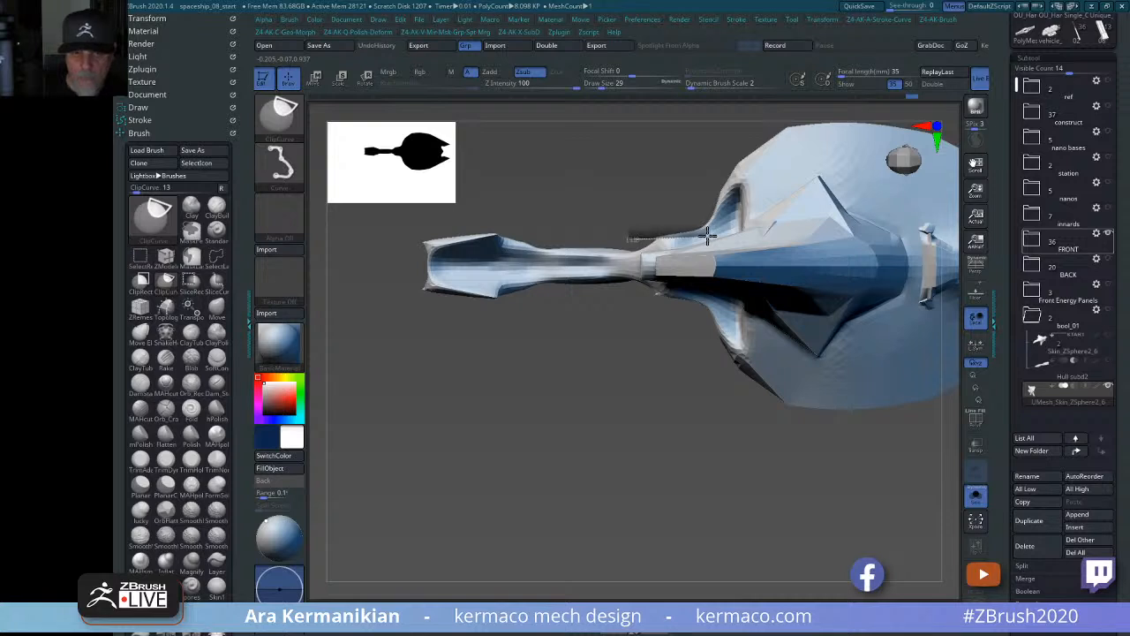
pyautogui.press('alt')
pyautogui.moveTo(708, 234)
pyautogui.keyDown('ctrl'); pyautogui.keyDown('shift'); pyautogui.mouseDown()
pyautogui.moveTo(719, 144)
pyautogui.moveTo(711, 164)
pyautogui.mouseUp(); pyautogui.keyUp('shift'); pyautogui.keyUp('ctrl')
pyautogui.press('shift')
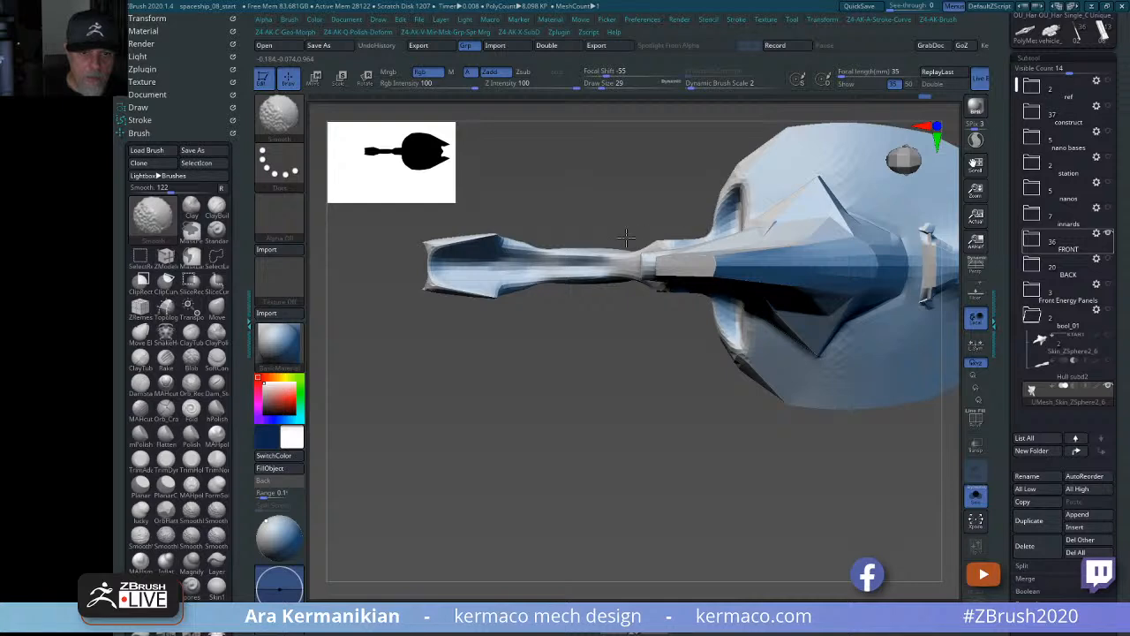
pyautogui.moveTo(629, 408); pyautogui.dragTo(698, 232)
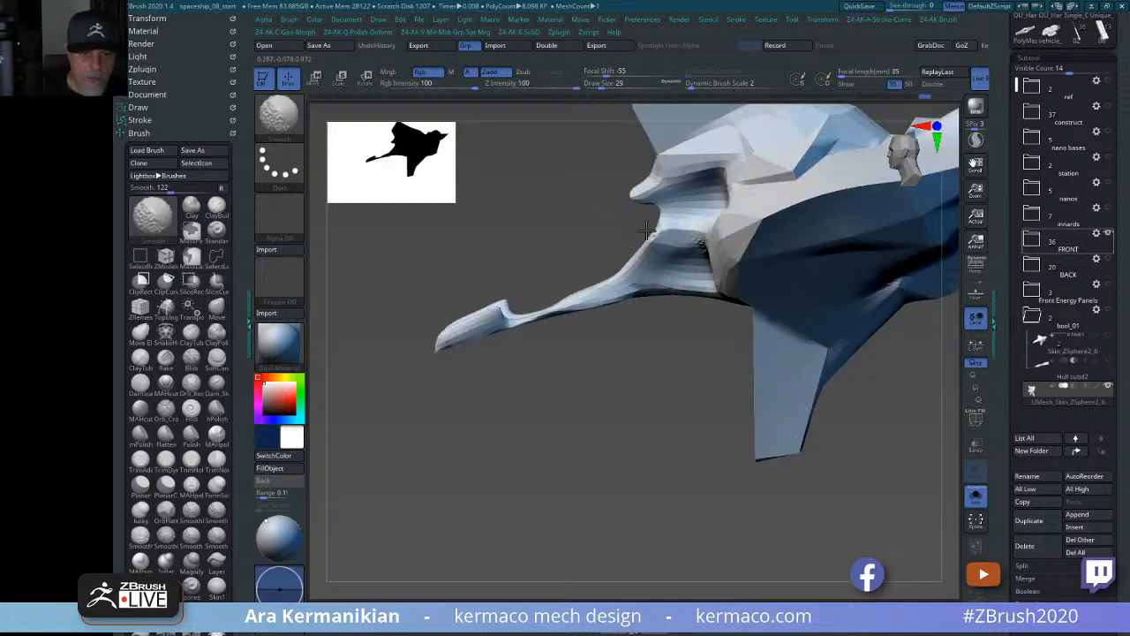
# Remesh the hull with ZRemesher, display its polyframe and check the new topology from several angles.
pyautogui.moveTo(575, 464)
pyautogui.keyDown('alt'); pyautogui.mouseDown()
pyautogui.moveTo(532, 424)
pyautogui.moveTo(807, 389)
pyautogui.moveTo(889, 460)
pyautogui.moveTo(762, 459)
pyautogui.moveTo(813, 363)
pyautogui.mouseUp(); pyautogui.keyUp('alt')
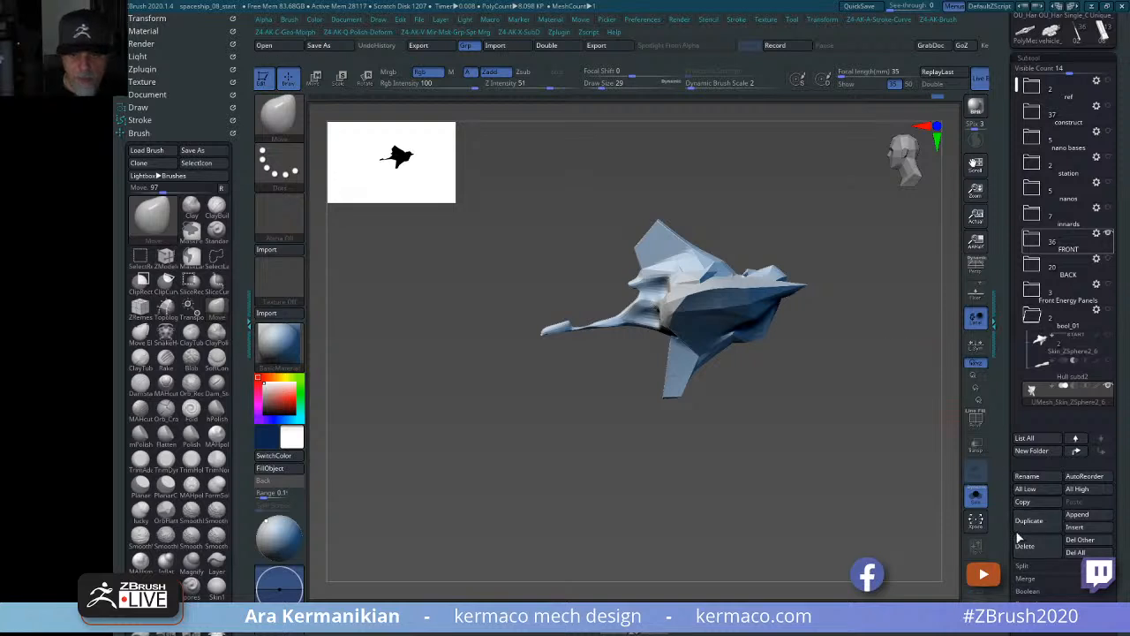
pyautogui.scroll(-5, 1024, 529)
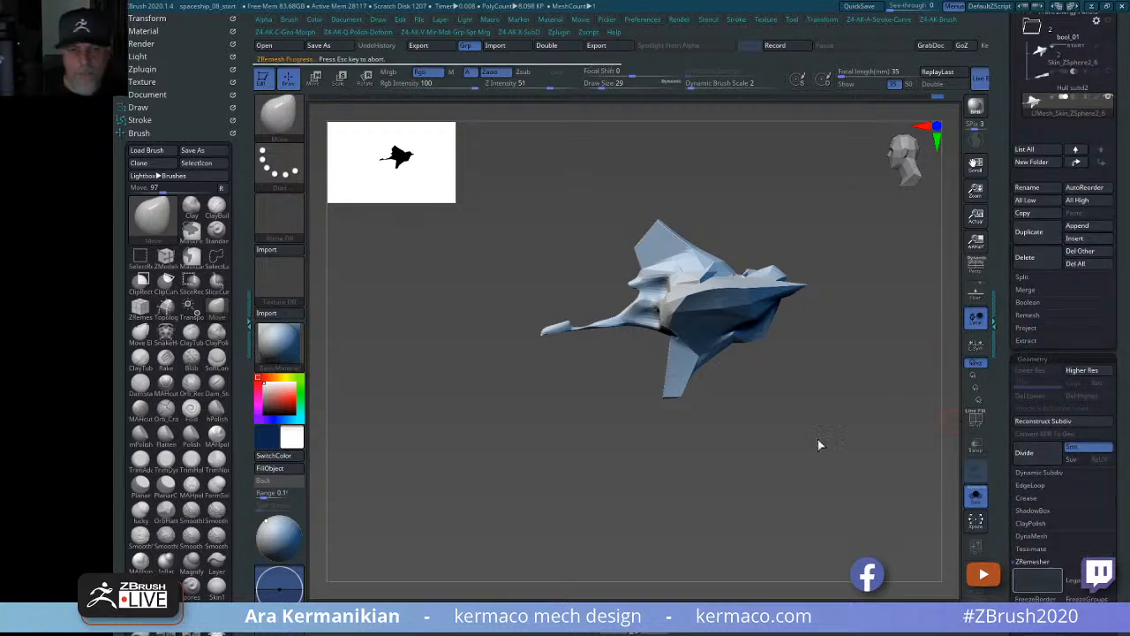
pyautogui.click(976, 413)
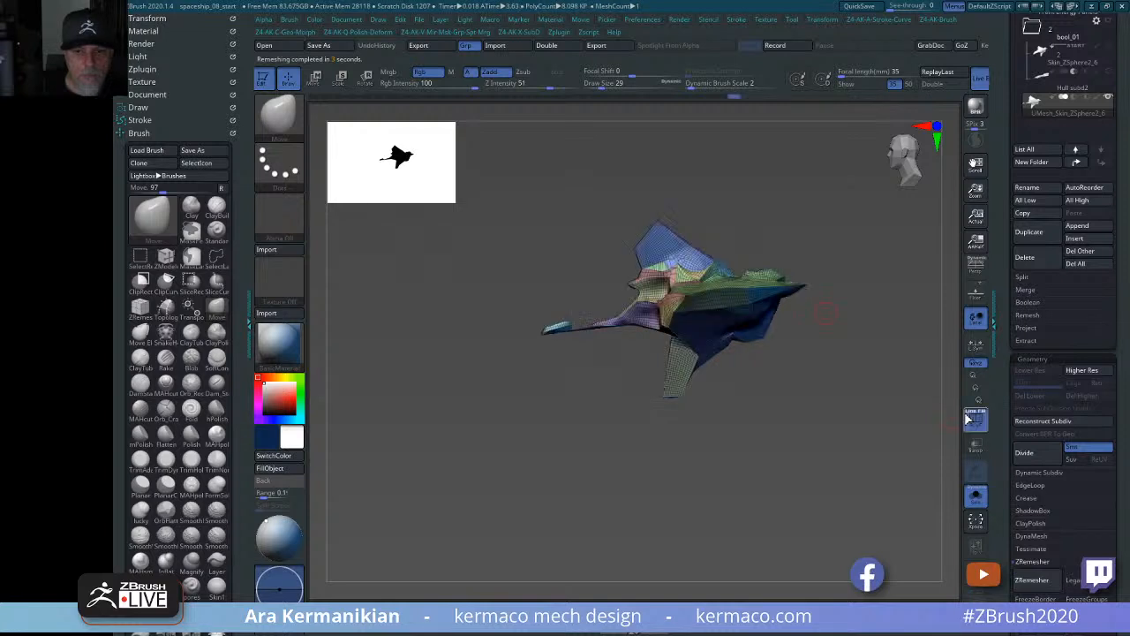
pyautogui.moveTo(809, 415); pyautogui.dragTo(914, 475)
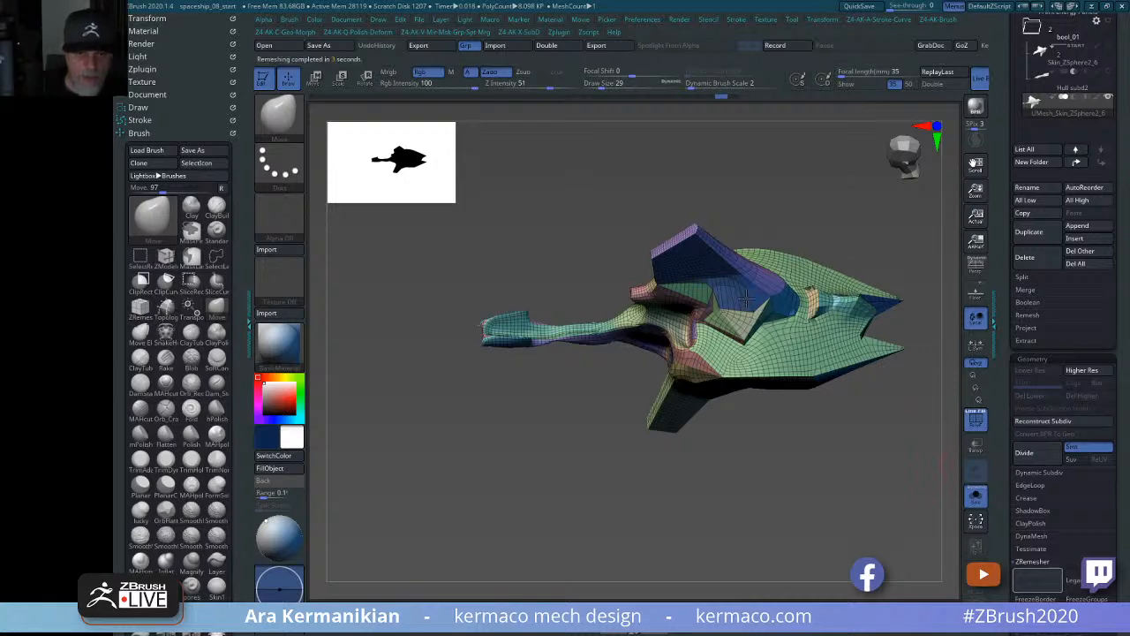
pyautogui.moveTo(853, 492); pyautogui.dragTo(817, 477)
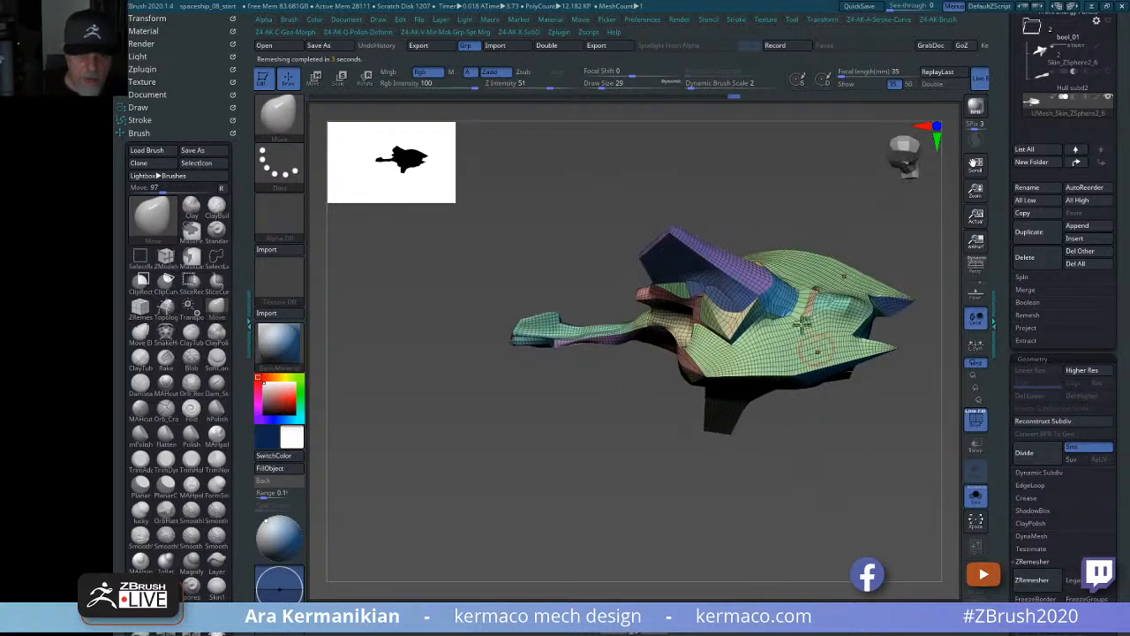
pyautogui.press('shift')
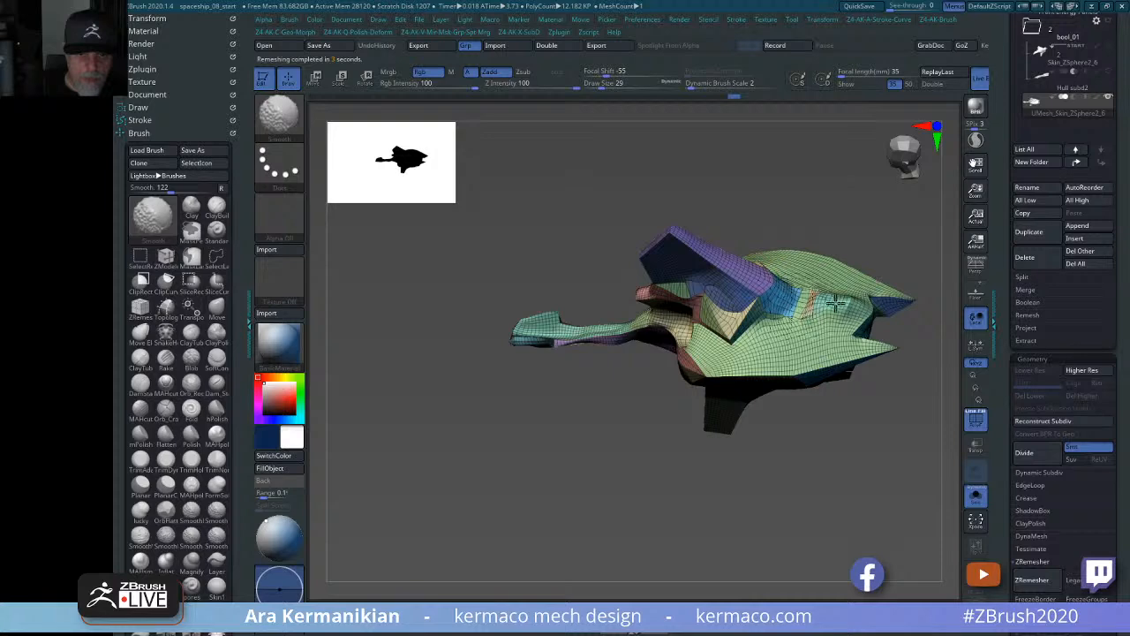
pyautogui.moveTo(803, 512); pyautogui.dragTo(859, 469)
pyautogui.press('shift')
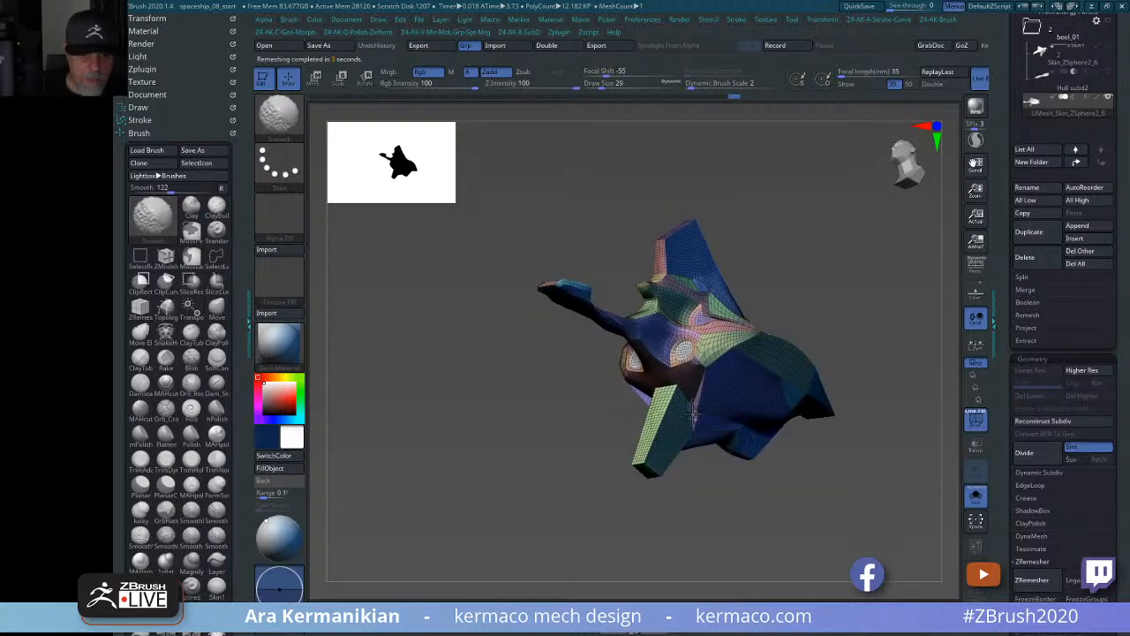
pyautogui.moveTo(754, 532)
pyautogui.mouseDown()
pyautogui.moveTo(794, 516)
pyautogui.moveTo(790, 462)
pyautogui.moveTo(842, 513)
pyautogui.moveTo(846, 457)
pyautogui.moveTo(855, 487)
pyautogui.moveTo(952, 466)
pyautogui.moveTo(903, 507)
pyautogui.moveTo(836, 441)
pyautogui.moveTo(888, 432)
pyautogui.moveTo(860, 434)
pyautogui.moveTo(870, 425)
pyautogui.moveTo(832, 456)
pyautogui.moveTo(822, 411)
pyautogui.moveTo(860, 403)
pyautogui.moveTo(903, 440)
pyautogui.moveTo(876, 433)
pyautogui.moveTo(863, 409)
pyautogui.moveTo(873, 412)
pyautogui.moveTo(840, 429)
pyautogui.moveTo(909, 454)
pyautogui.moveTo(1001, 449)
pyautogui.mouseUp()
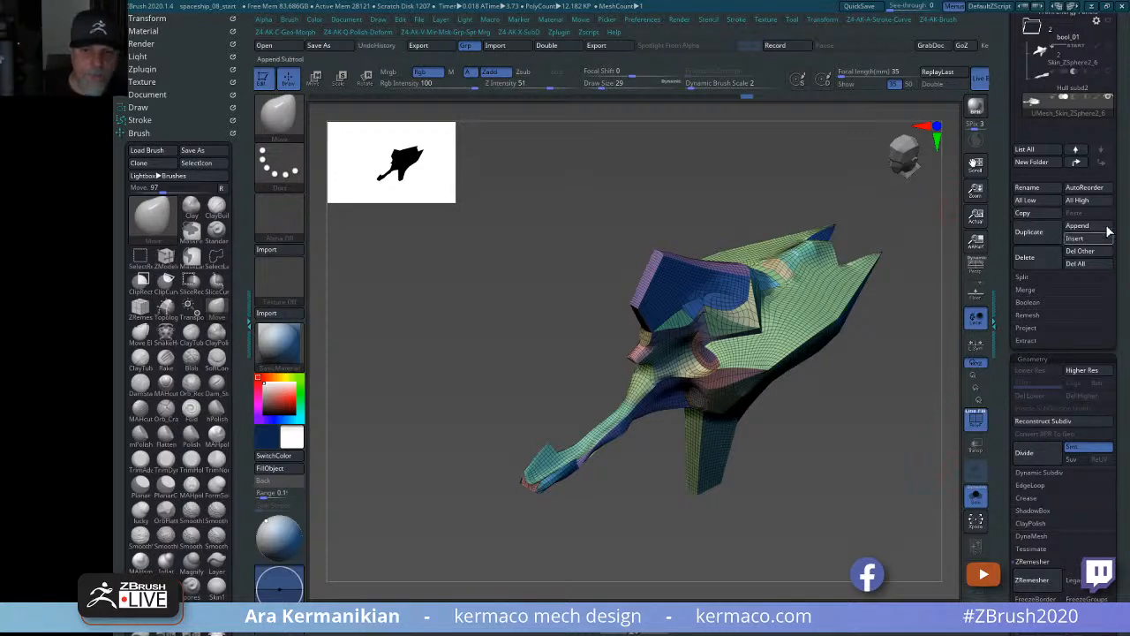
# Show the surrounding ship parts around the remeshed hull and turn off the polyframe.
pyautogui.click(976, 496)
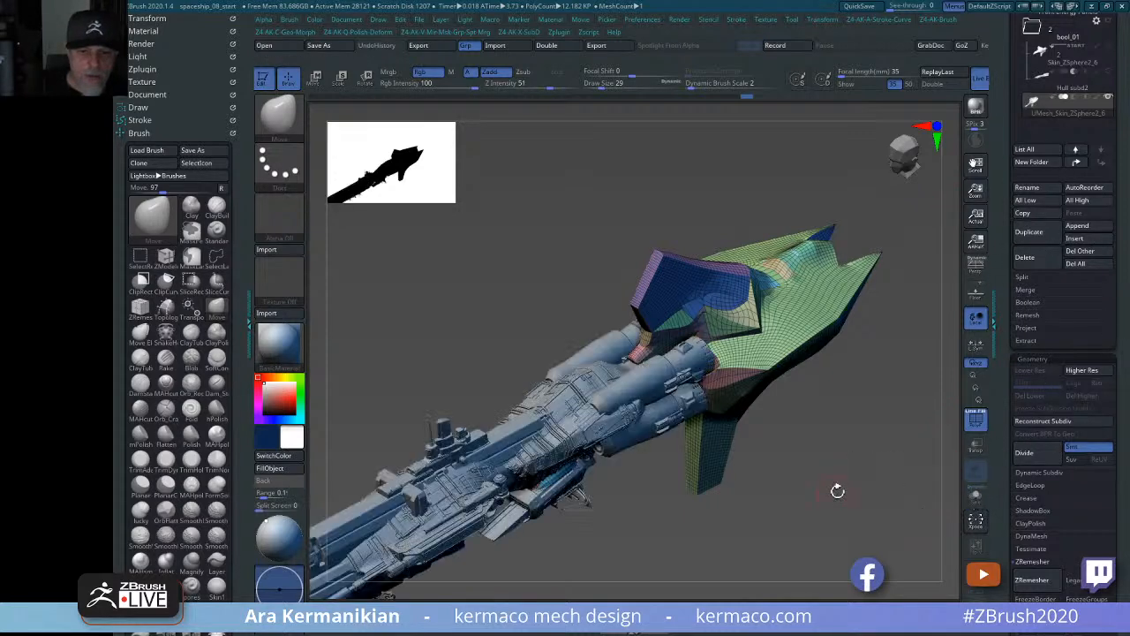
pyautogui.moveTo(838, 490); pyautogui.dragTo(847, 435)
pyautogui.click(976, 420)
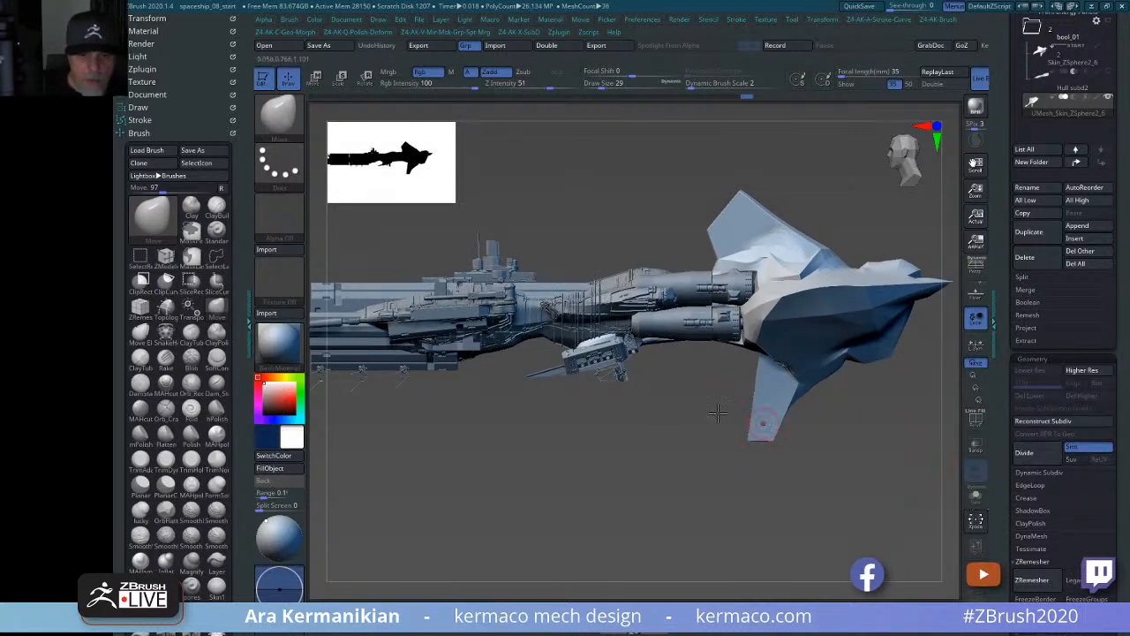
# Isolate the hull and reshape its underside at the tail boom's root with the Move brush at draw size 87.
pyautogui.keyDown('ctrl'); pyautogui.keyDown('shift'); pyautogui.click(754, 386); pyautogui.keyUp('shift'); pyautogui.keyUp('ctrl')
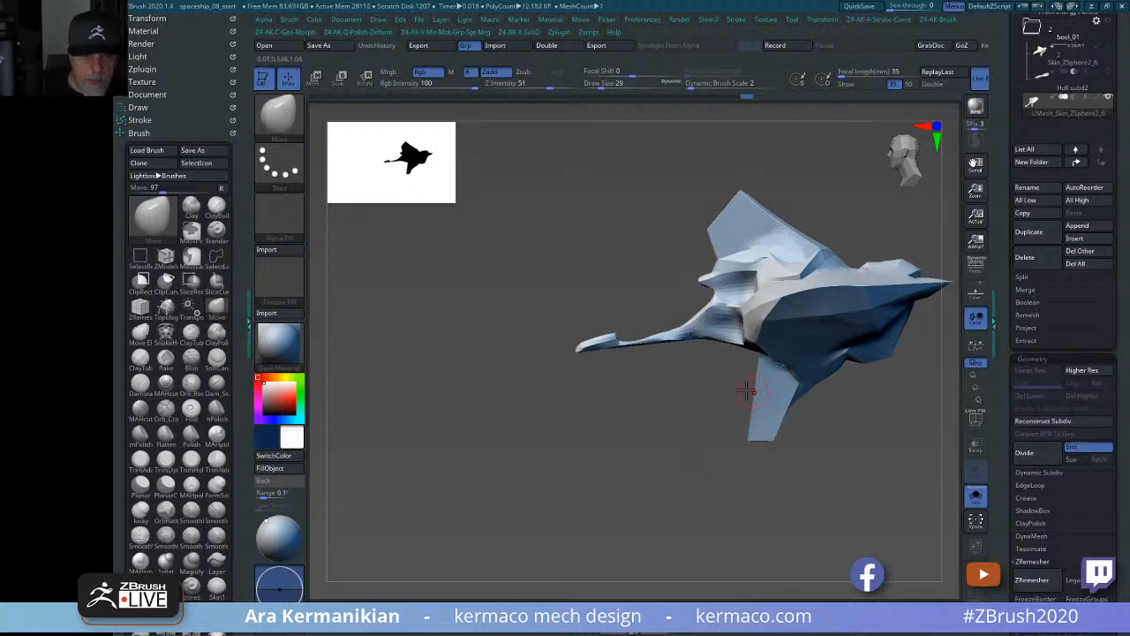
pyautogui.hotkey('ctrl', 'shift')
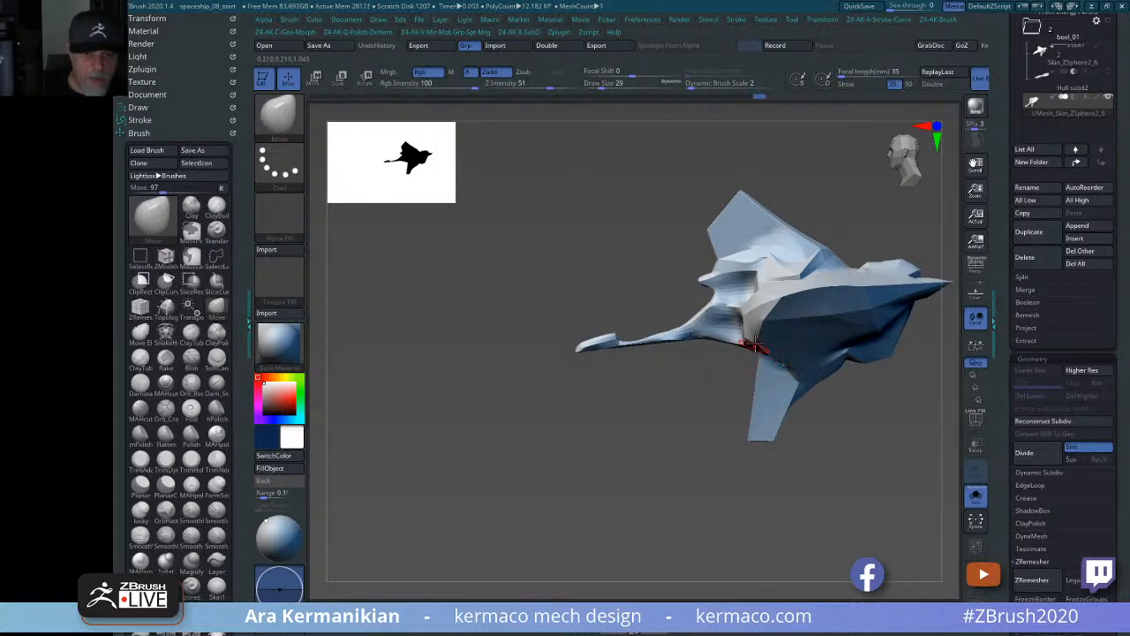
pyautogui.press('s')
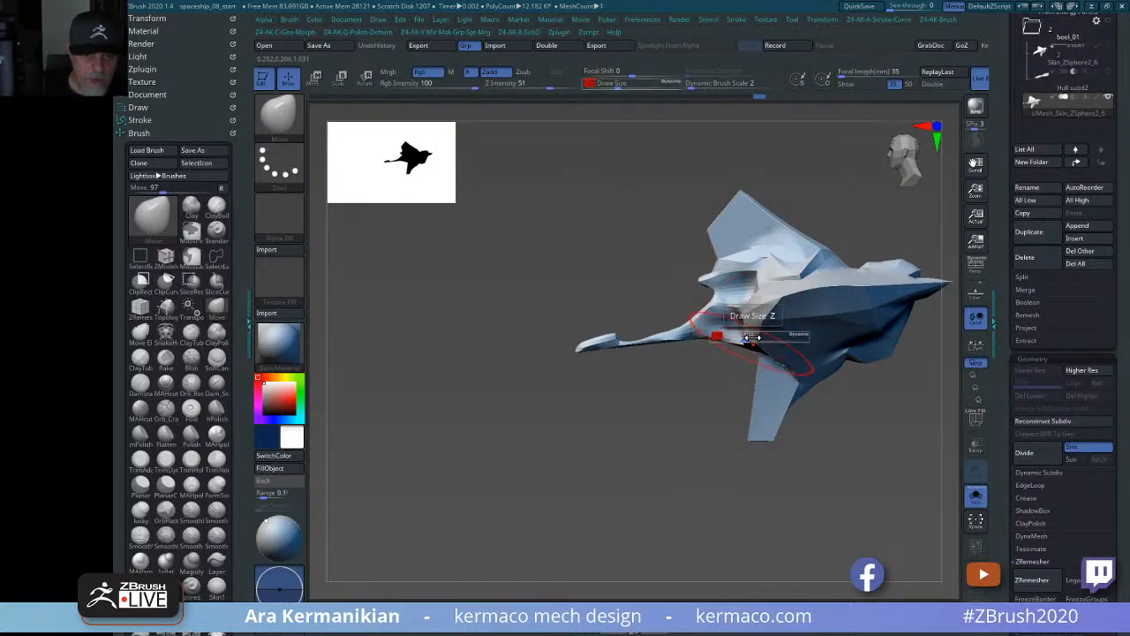
pyautogui.press('s')
pyautogui.moveTo(744, 340)
pyautogui.mouseDown()
pyautogui.moveTo(756, 334)
pyautogui.moveTo(735, 336)
pyautogui.mouseUp()
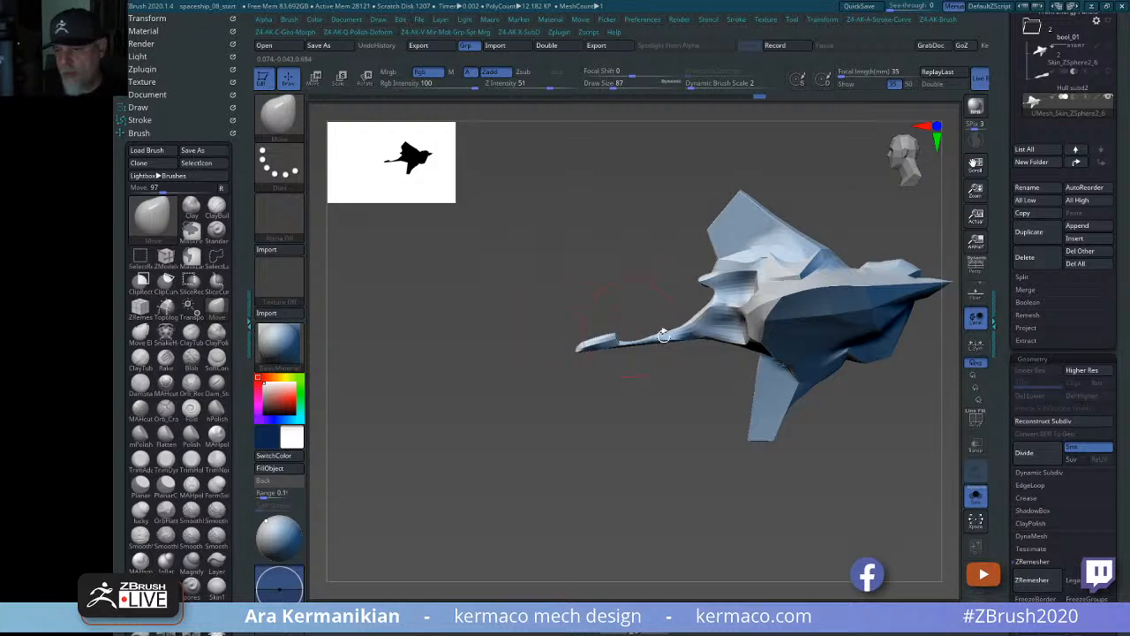
# Reduce the draw size to 31 and refine the lower engine cutout's edges with the Move brush.
pyautogui.moveTo(704, 401); pyautogui.dragTo(804, 326)
pyautogui.keyDown('alt'); pyautogui.moveTo(859, 237); pyautogui.dragTo(872, 275); pyautogui.keyUp('alt')
pyautogui.press('s')
pyautogui.moveTo(635, 357)
pyautogui.mouseDown()
pyautogui.moveTo(620, 377)
pyautogui.moveTo(628, 336)
pyautogui.mouseUp()
pyautogui.moveTo(825, 341)
pyautogui.mouseDown()
pyautogui.moveTo(866, 308)
pyautogui.moveTo(777, 353)
pyautogui.moveTo(691, 366)
pyautogui.moveTo(625, 341)
pyautogui.mouseUp()
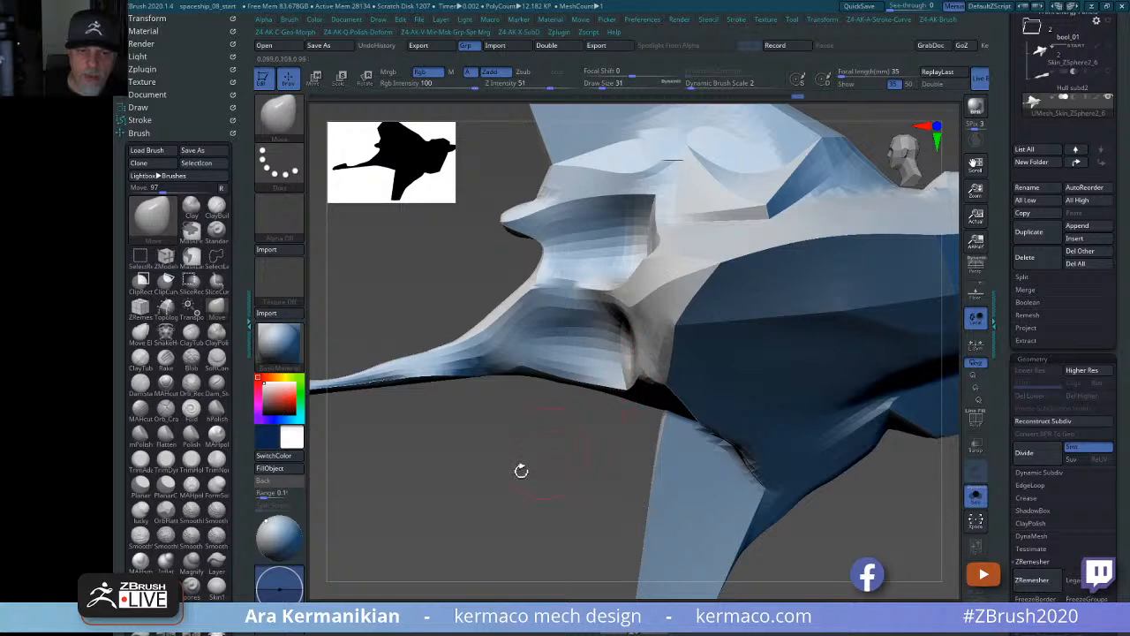
# Smooth the underside and sides of the hull where the tail boom joins it.
pyautogui.moveTo(520, 469)
pyautogui.mouseDown()
pyautogui.moveTo(864, 377)
pyautogui.moveTo(834, 360)
pyautogui.mouseUp()
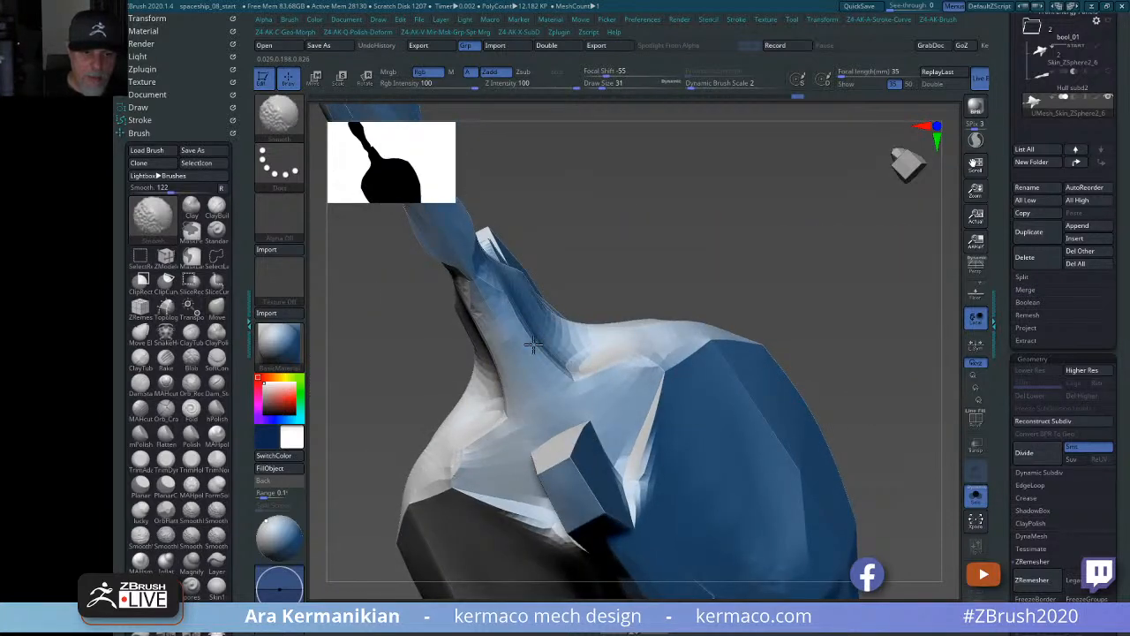
pyautogui.keyDown('shift'); pyautogui.moveTo(533, 344); pyautogui.dragTo(575, 373); pyautogui.keyUp('shift')
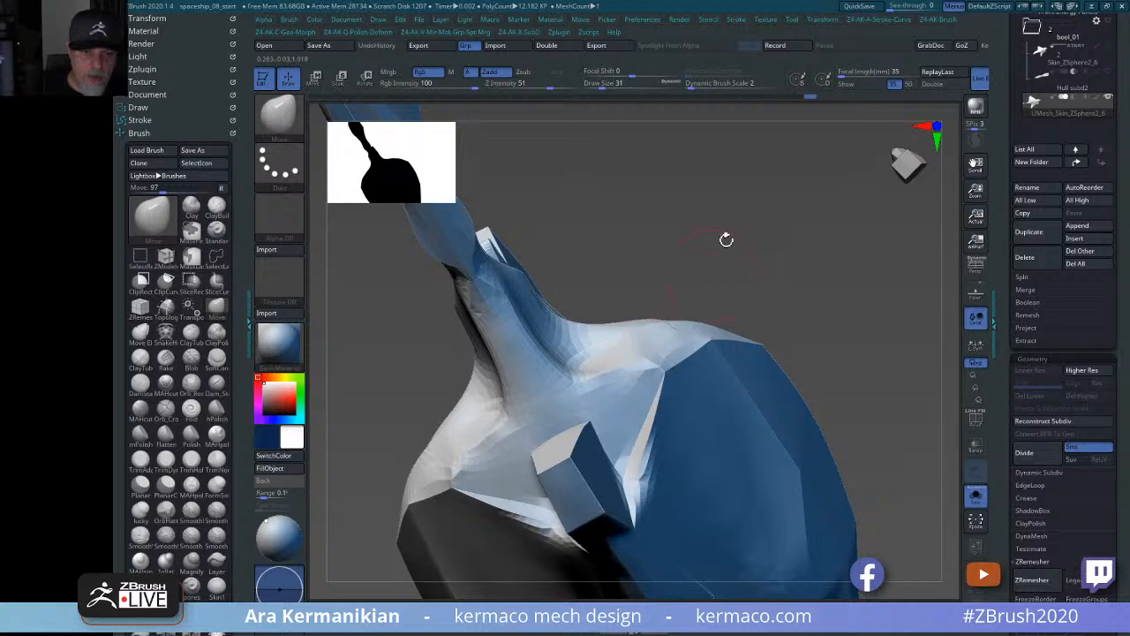
pyautogui.moveTo(726, 239); pyautogui.dragTo(734, 339)
pyautogui.moveTo(833, 446)
pyautogui.keyDown('alt'); pyautogui.mouseDown()
pyautogui.moveTo(803, 371)
pyautogui.moveTo(564, 330)
pyautogui.mouseUp(); pyautogui.keyUp('alt')
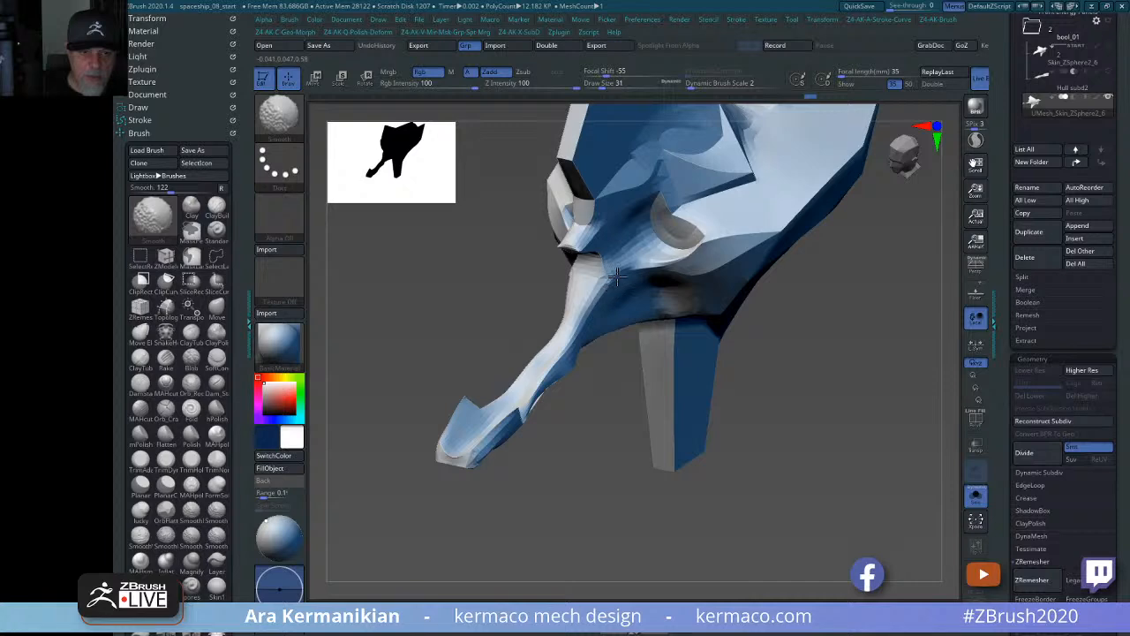
pyautogui.moveTo(444, 321)
pyautogui.mouseDown()
pyautogui.moveTo(420, 318)
pyautogui.moveTo(495, 359)
pyautogui.mouseUp()
pyautogui.moveTo(547, 427); pyautogui.dragTo(583, 435)
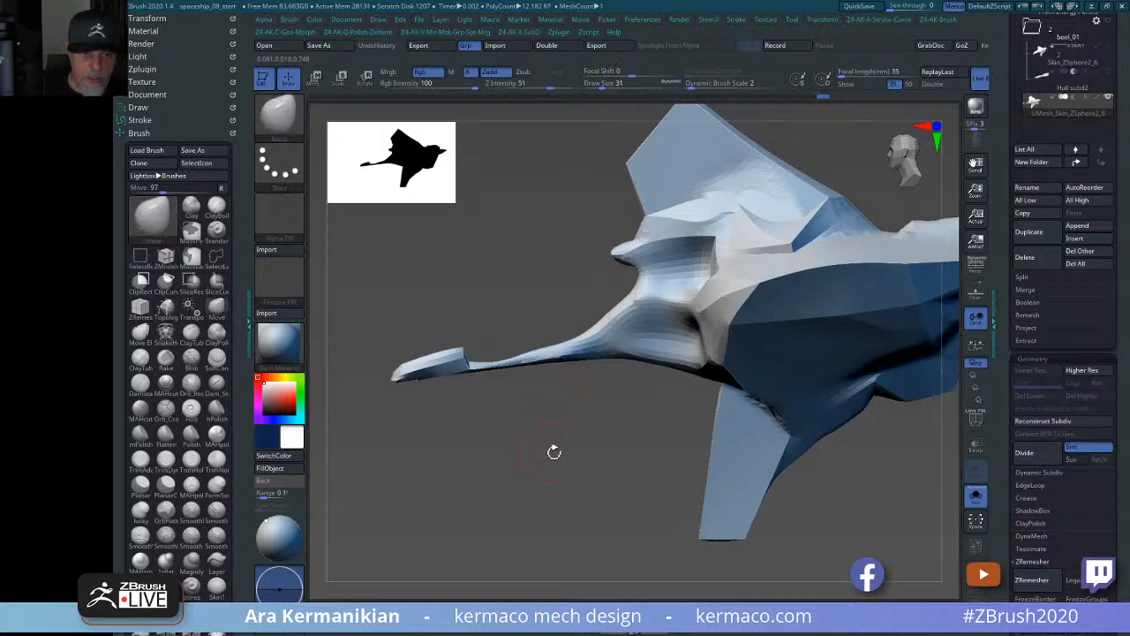
# Widen the middle of the tail boom from below with the Move brush and smooth the bulge into the boom.
pyautogui.keyDown('shift'); pyautogui.moveTo(556, 380); pyautogui.dragTo(588, 419); pyautogui.keyUp('shift')
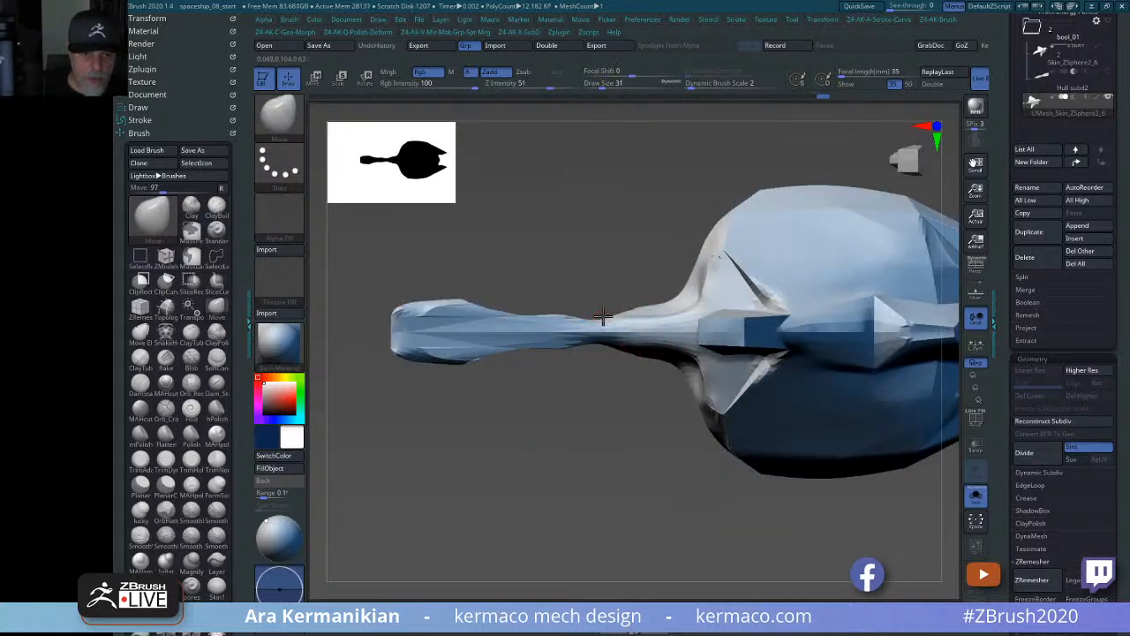
pyautogui.moveTo(572, 314); pyautogui.dragTo(629, 305)
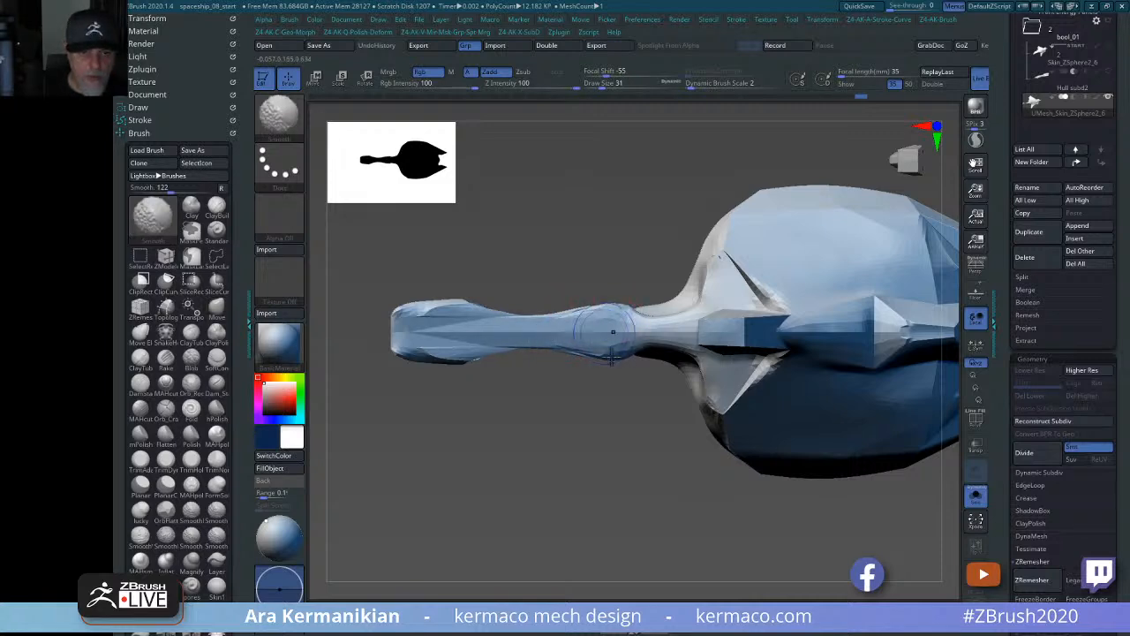
pyautogui.moveTo(614, 415)
pyautogui.mouseDown()
pyautogui.moveTo(613, 514)
pyautogui.moveTo(573, 444)
pyautogui.moveTo(574, 388)
pyautogui.mouseUp()
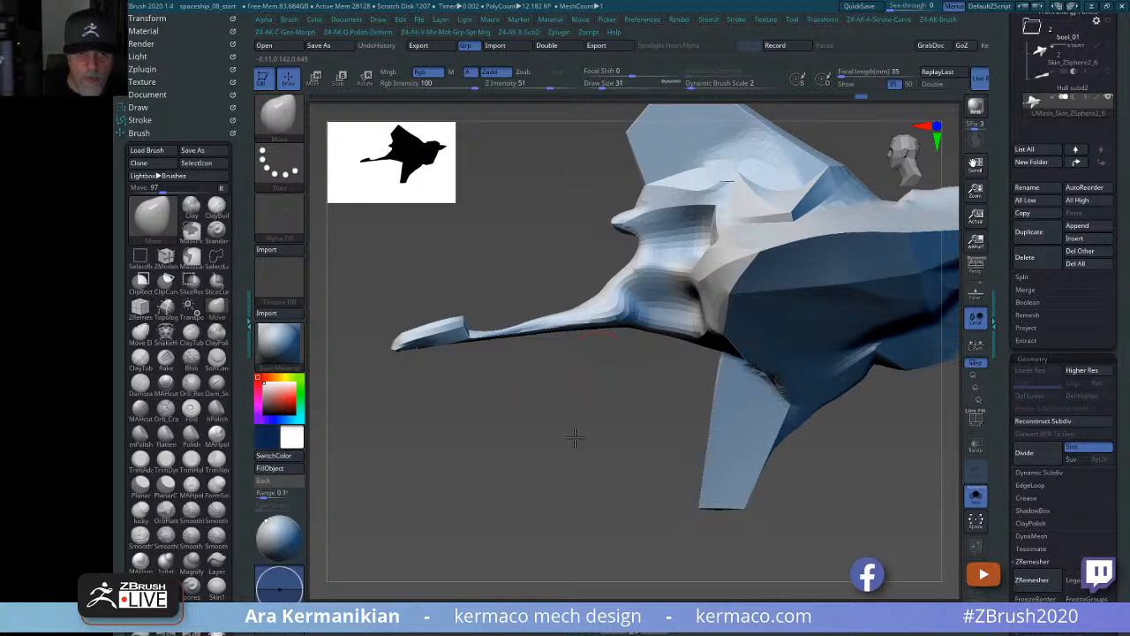
pyautogui.moveTo(574, 437); pyautogui.dragTo(570, 418)
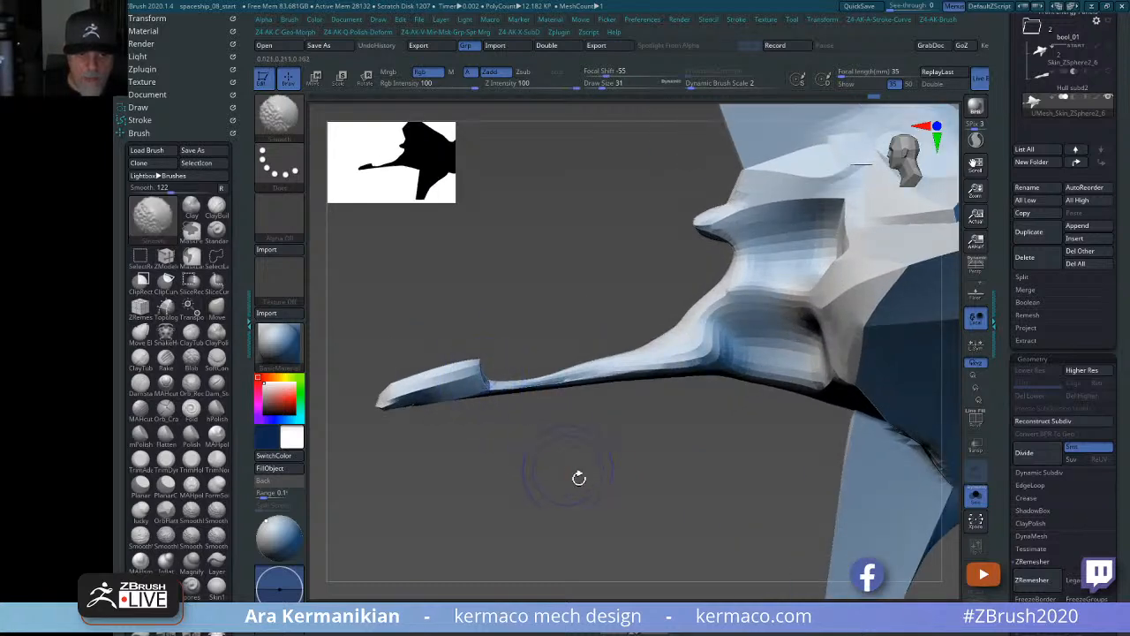
pyautogui.moveTo(578, 478)
pyautogui.mouseDown()
pyautogui.moveTo(578, 535)
pyautogui.moveTo(504, 374)
pyautogui.mouseUp()
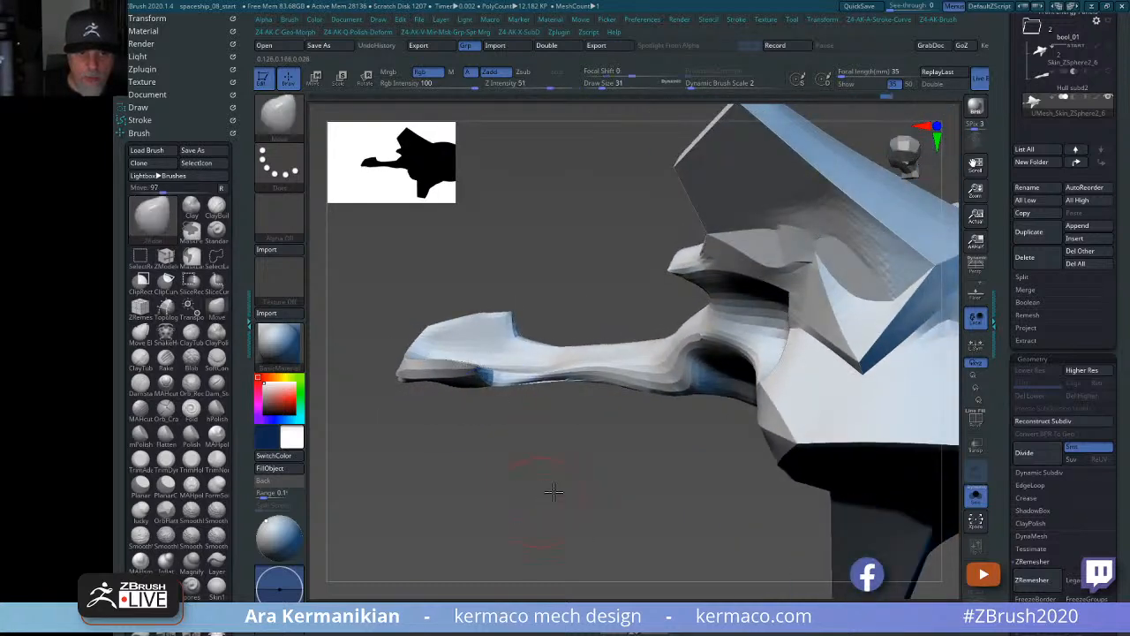
pyautogui.moveTo(554, 492); pyautogui.dragTo(619, 377)
pyautogui.moveTo(751, 422); pyautogui.dragTo(577, 357)
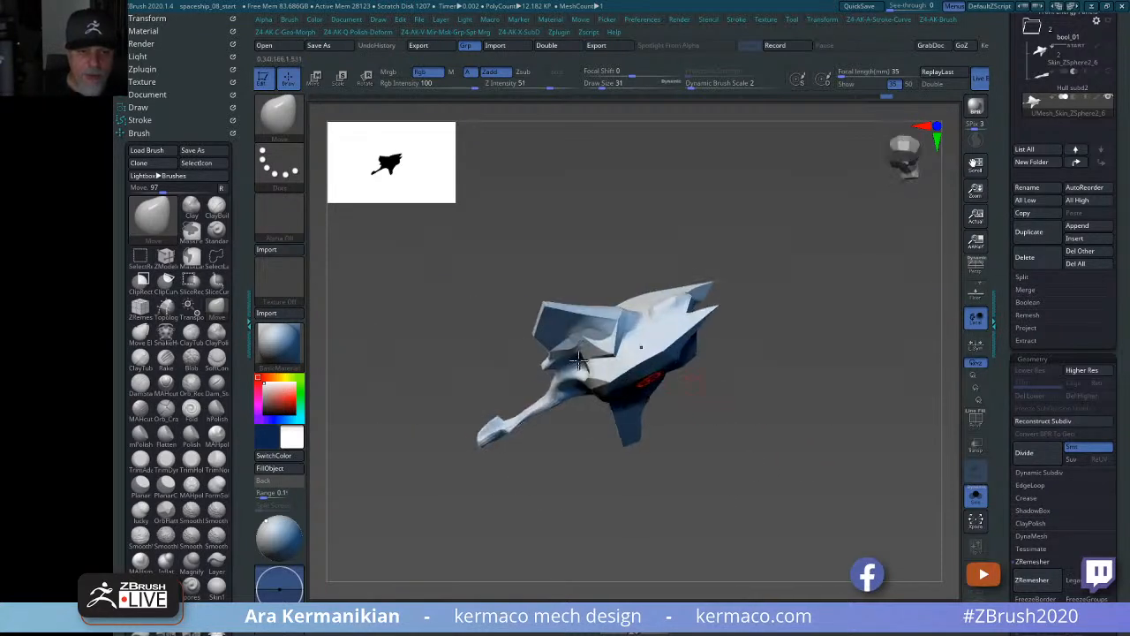
# Switch to the hPolish brush, display the hull's polyframe and show the surrounding engine parts.
pyautogui.press('space')
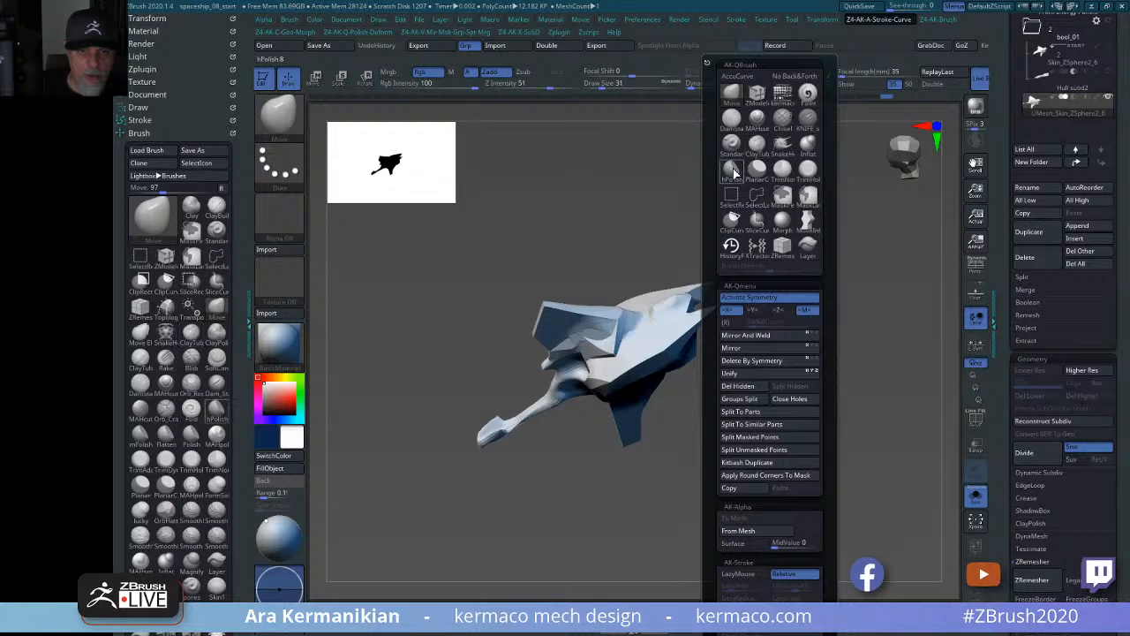
pyautogui.click(733, 170)
pyautogui.click(976, 421)
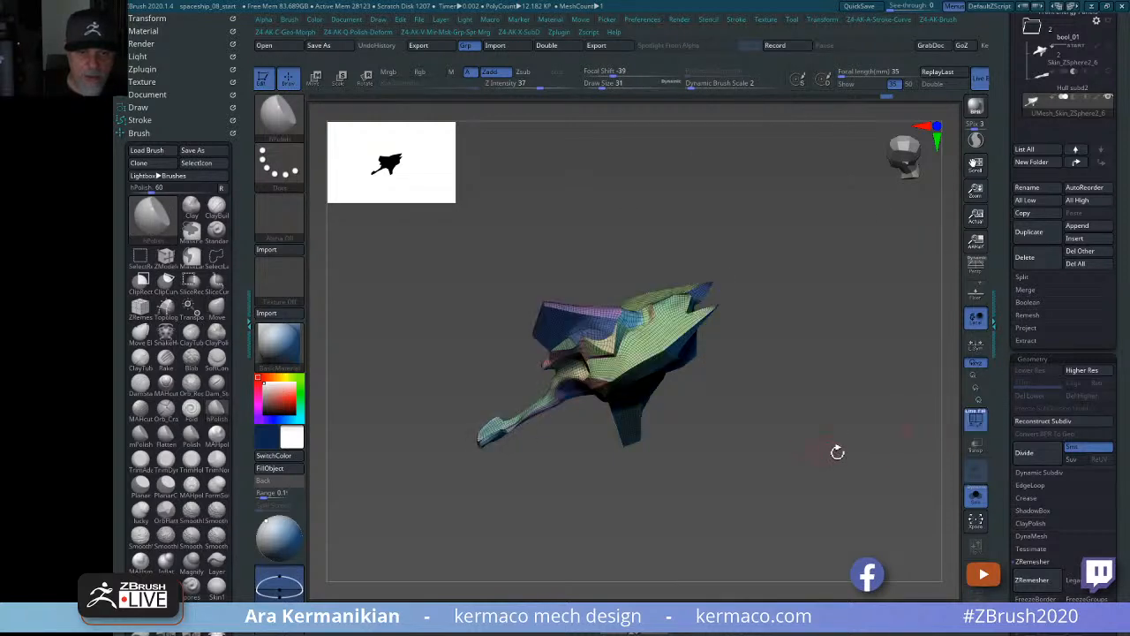
pyautogui.moveTo(838, 452); pyautogui.dragTo(865, 432)
pyautogui.click(972, 505)
pyautogui.moveTo(816, 469); pyautogui.dragTo(610, 249)
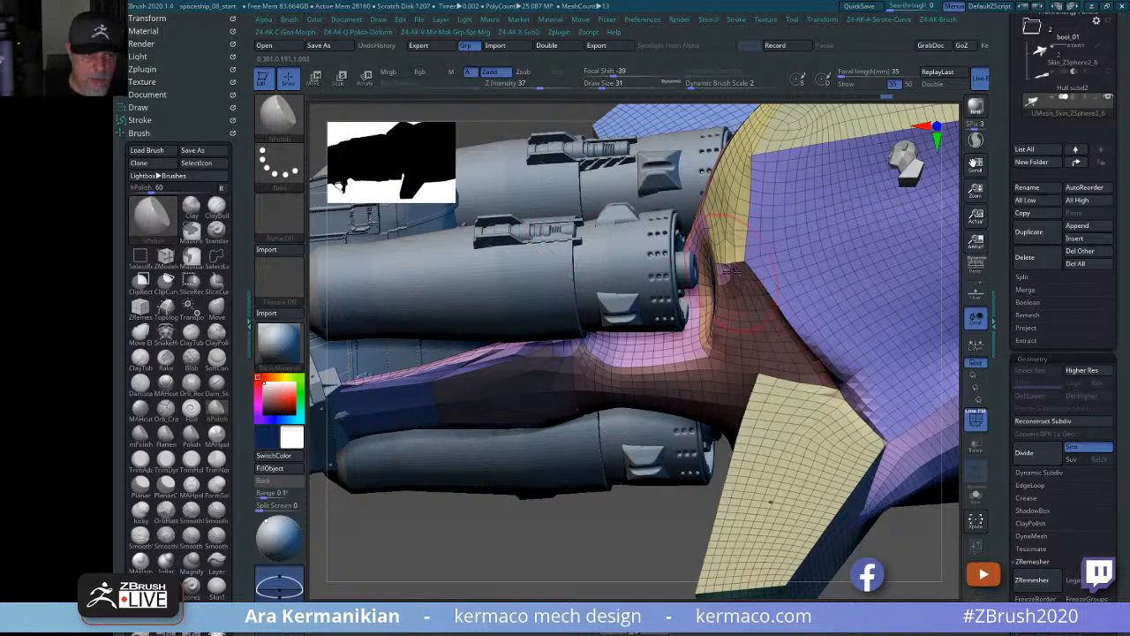
# Switch back to the Move brush and pull the hull's cutout rim away from the upper and lower engines.
pyautogui.hotkey('ctrl', 'a')
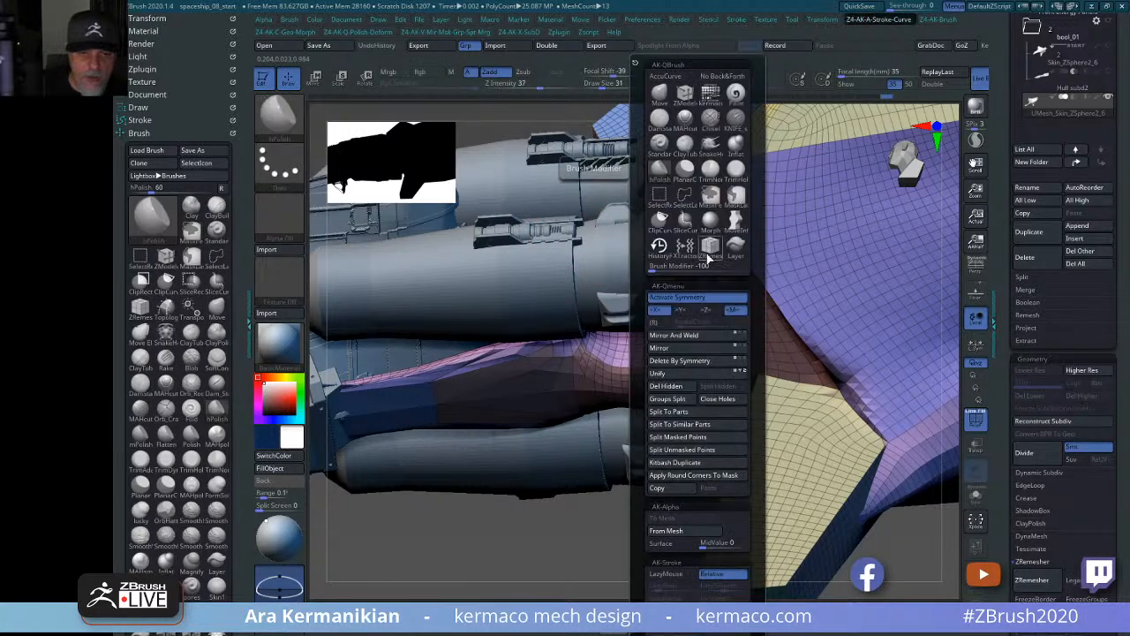
pyautogui.click(659, 96)
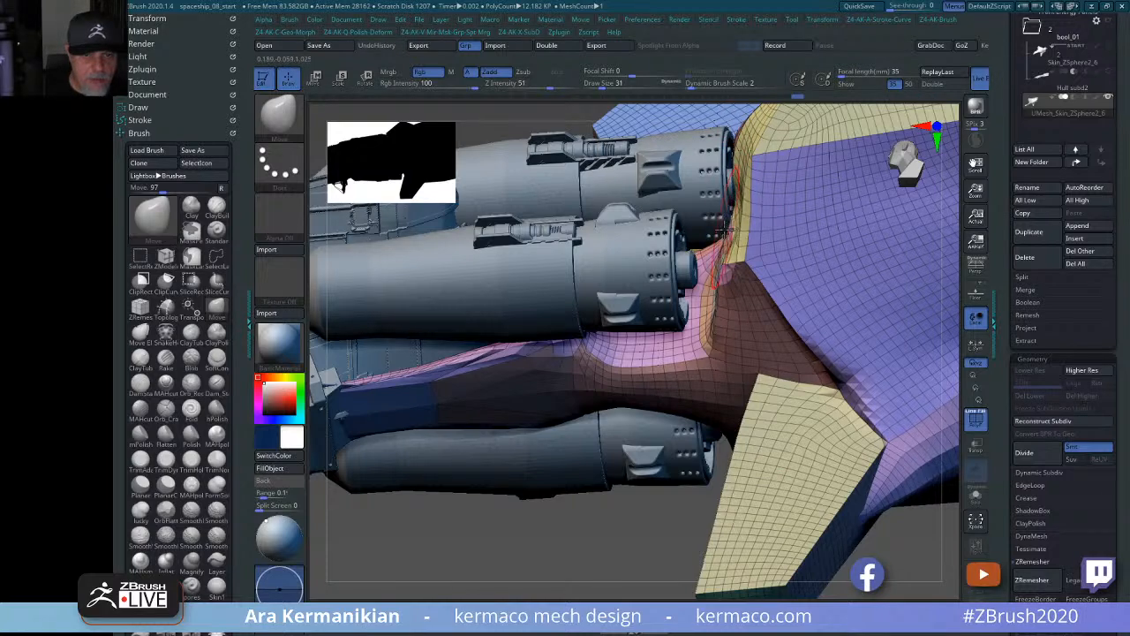
pyautogui.moveTo(598, 533)
pyautogui.mouseDown()
pyautogui.moveTo(575, 492)
pyautogui.moveTo(583, 534)
pyautogui.mouseUp()
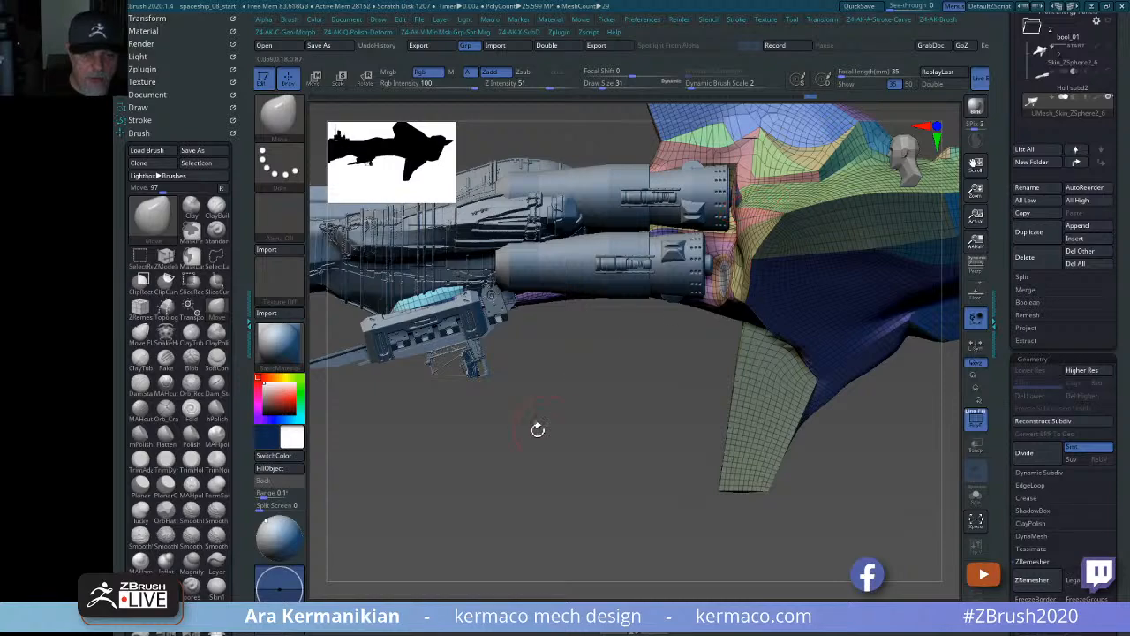
# Inspect how the hull and tail boom fit around the engines from below and from both sides.
pyautogui.moveTo(537, 429); pyautogui.dragTo(711, 259)
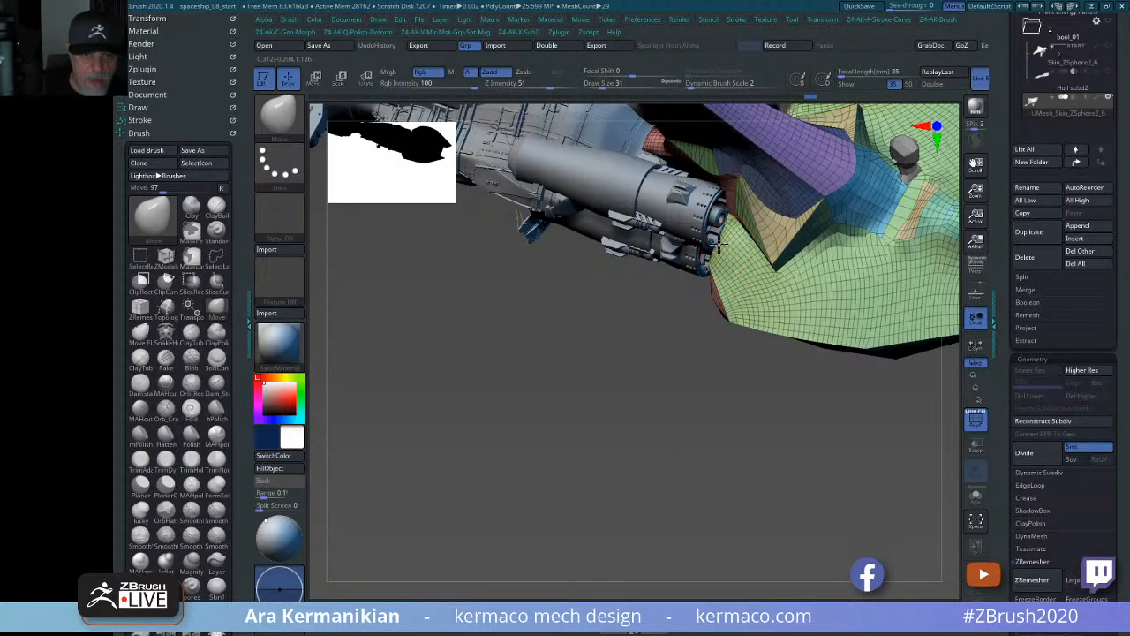
pyautogui.moveTo(567, 439)
pyautogui.mouseDown()
pyautogui.moveTo(628, 315)
pyautogui.moveTo(871, 206)
pyautogui.moveTo(874, 176)
pyautogui.moveTo(869, 166)
pyautogui.moveTo(653, 260)
pyautogui.moveTo(672, 261)
pyautogui.mouseUp()
pyautogui.moveTo(881, 178)
pyautogui.mouseDown()
pyautogui.moveTo(897, 180)
pyautogui.moveTo(888, 174)
pyautogui.mouseUp()
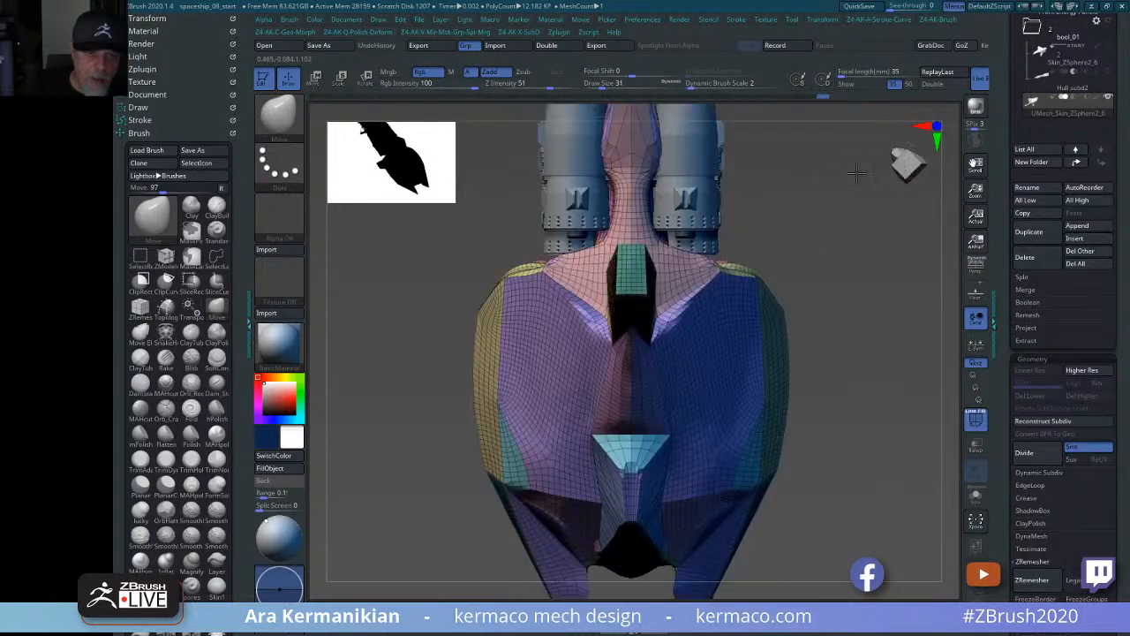
pyautogui.keyDown('alt'); pyautogui.moveTo(809, 264); pyautogui.dragTo(796, 356); pyautogui.keyUp('alt')
pyautogui.moveTo(835, 268)
pyautogui.mouseDown()
pyautogui.moveTo(790, 302)
pyautogui.moveTo(632, 292)
pyautogui.moveTo(587, 277)
pyautogui.moveTo(576, 355)
pyautogui.mouseUp()
pyautogui.moveTo(860, 263); pyautogui.dragTo(1016, 238)
pyautogui.moveTo(724, 253); pyautogui.dragTo(759, 267)
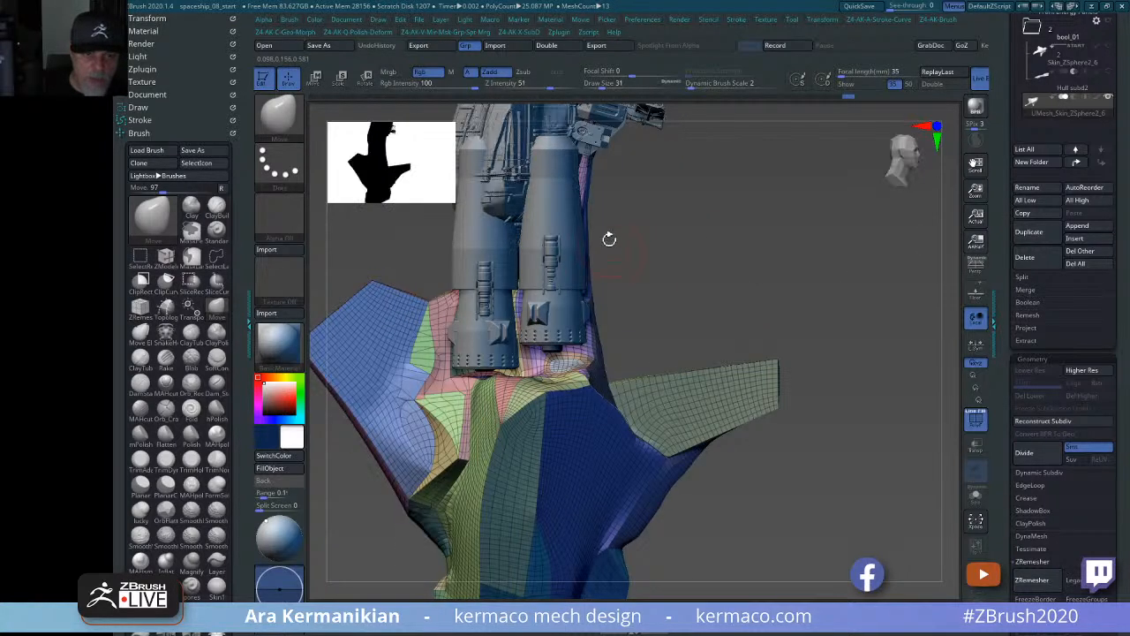
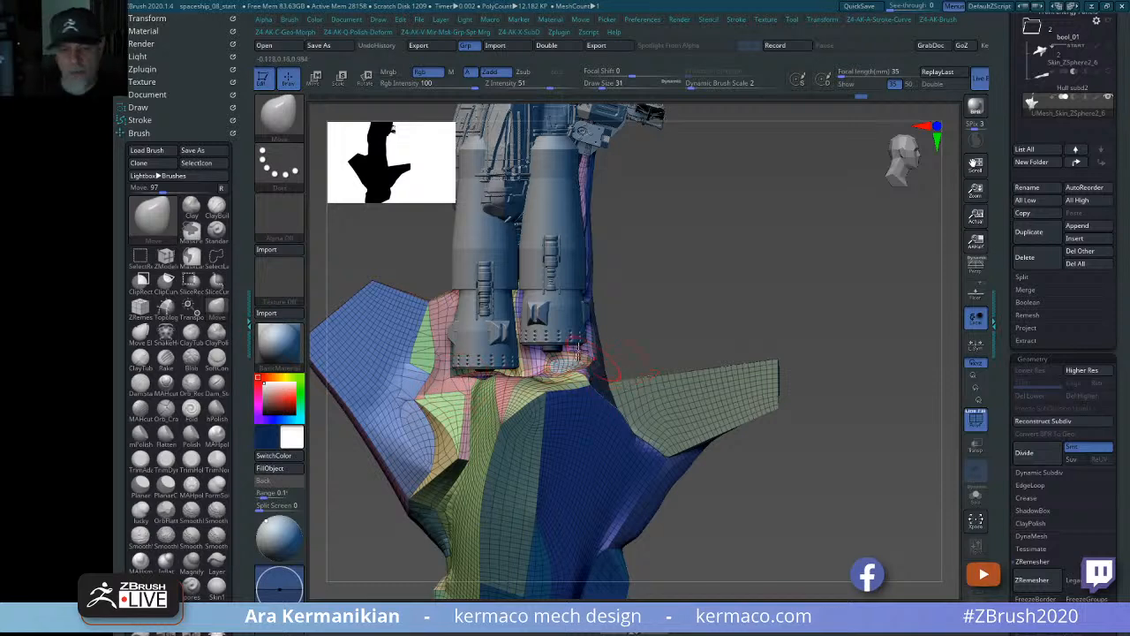
pyautogui.moveTo(748, 318); pyautogui.dragTo(742, 296)
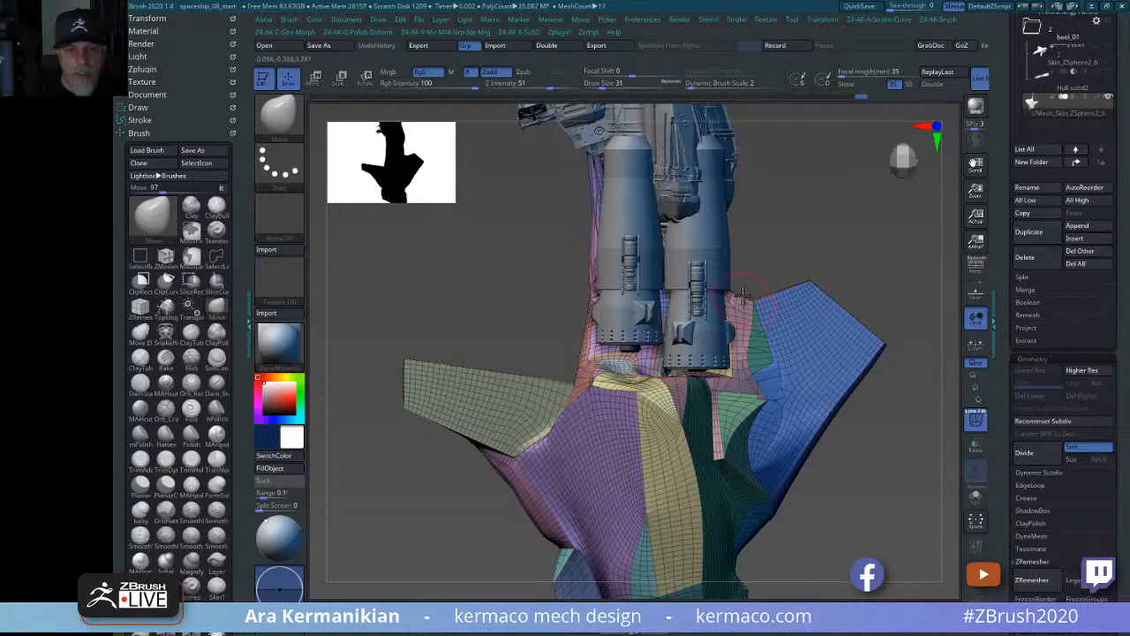
pyautogui.moveTo(838, 234); pyautogui.dragTo(746, 328)
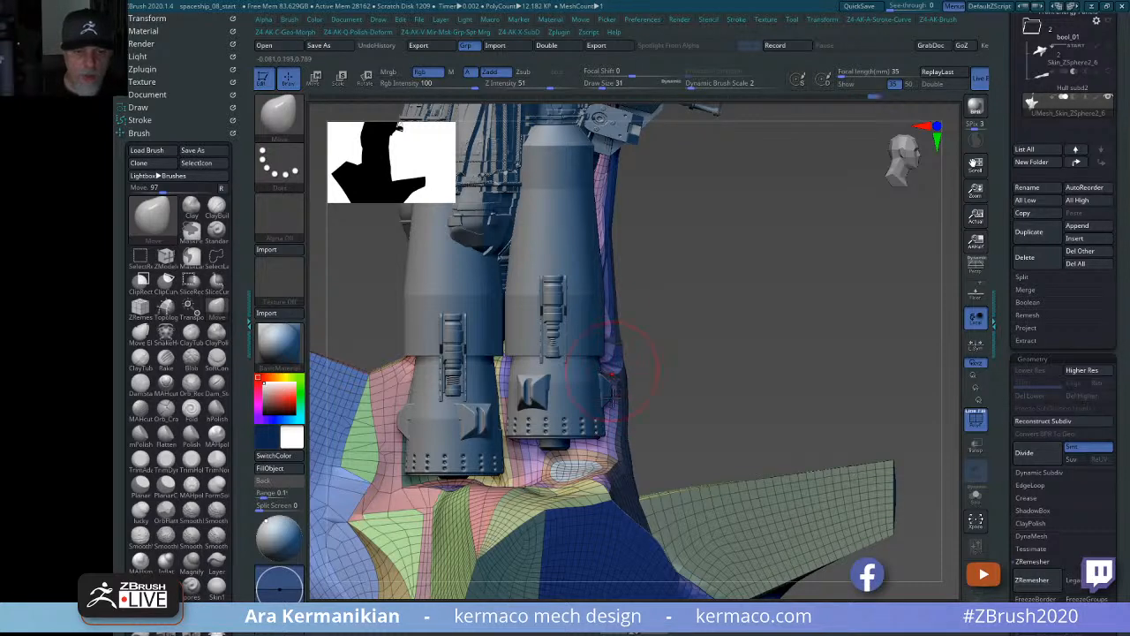
# Smooth the tail boom beside the lower engine and widen its narrow neck between the engines with the Move brush.
pyautogui.press('shift')
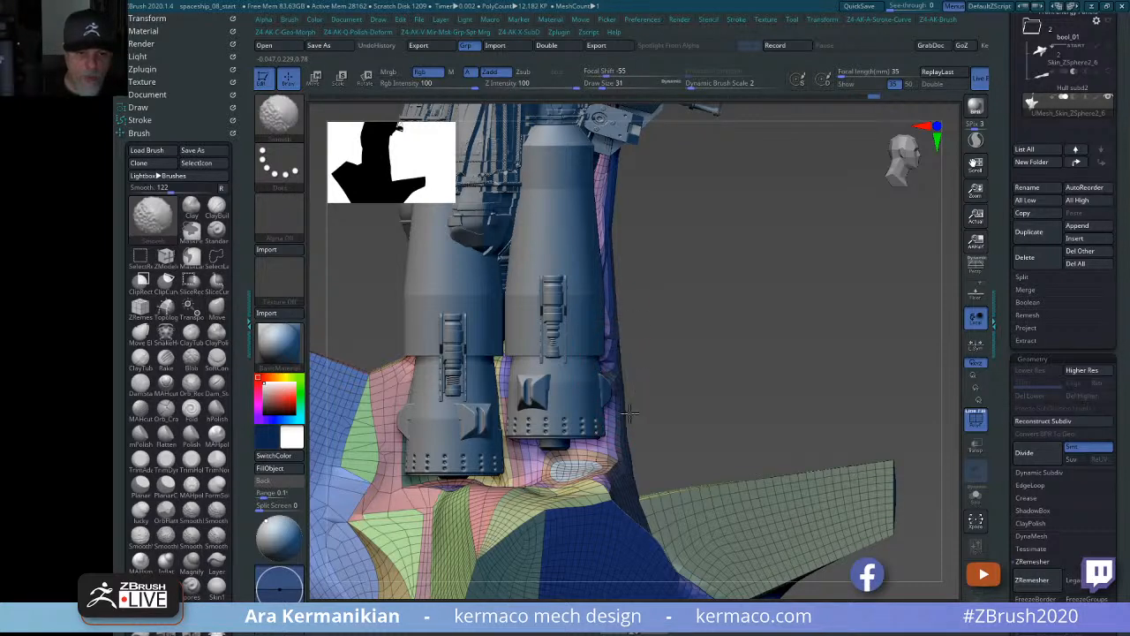
pyautogui.moveTo(630, 414)
pyautogui.keyDown('shift'); pyautogui.mouseDown()
pyautogui.moveTo(635, 366)
pyautogui.moveTo(596, 322)
pyautogui.mouseUp(); pyautogui.keyUp('shift')
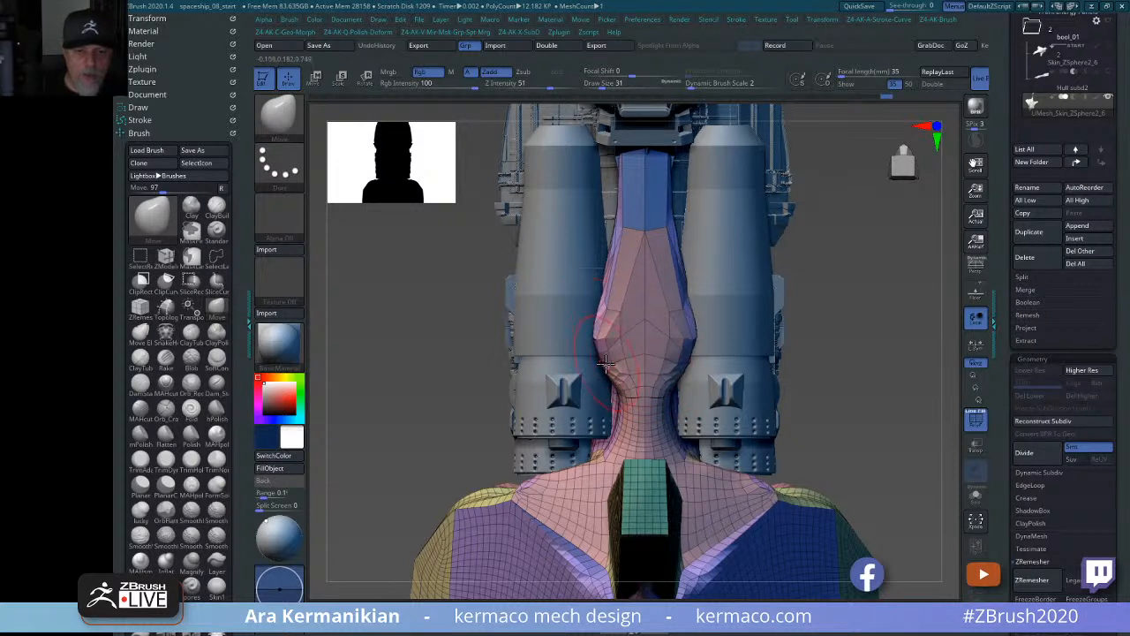
pyautogui.moveTo(606, 363); pyautogui.dragTo(599, 346)
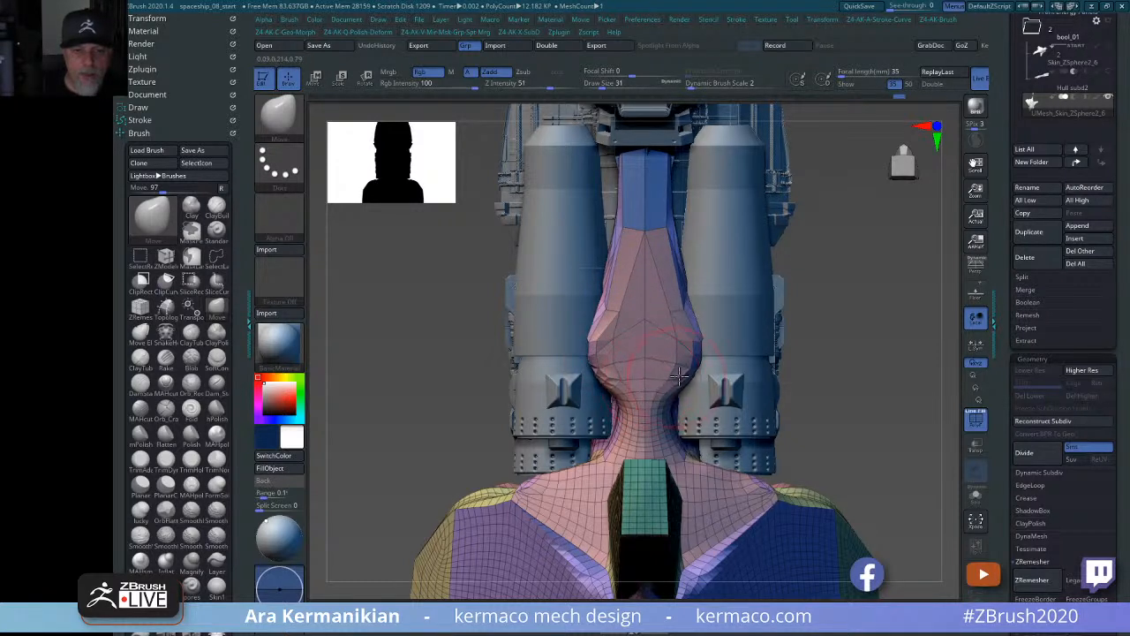
pyautogui.moveTo(680, 376)
pyautogui.mouseDown()
pyautogui.moveTo(669, 413)
pyautogui.moveTo(704, 462)
pyautogui.moveTo(689, 403)
pyautogui.mouseUp()
pyautogui.moveTo(701, 461)
pyautogui.mouseDown()
pyautogui.moveTo(722, 433)
pyautogui.moveTo(697, 420)
pyautogui.mouseUp()
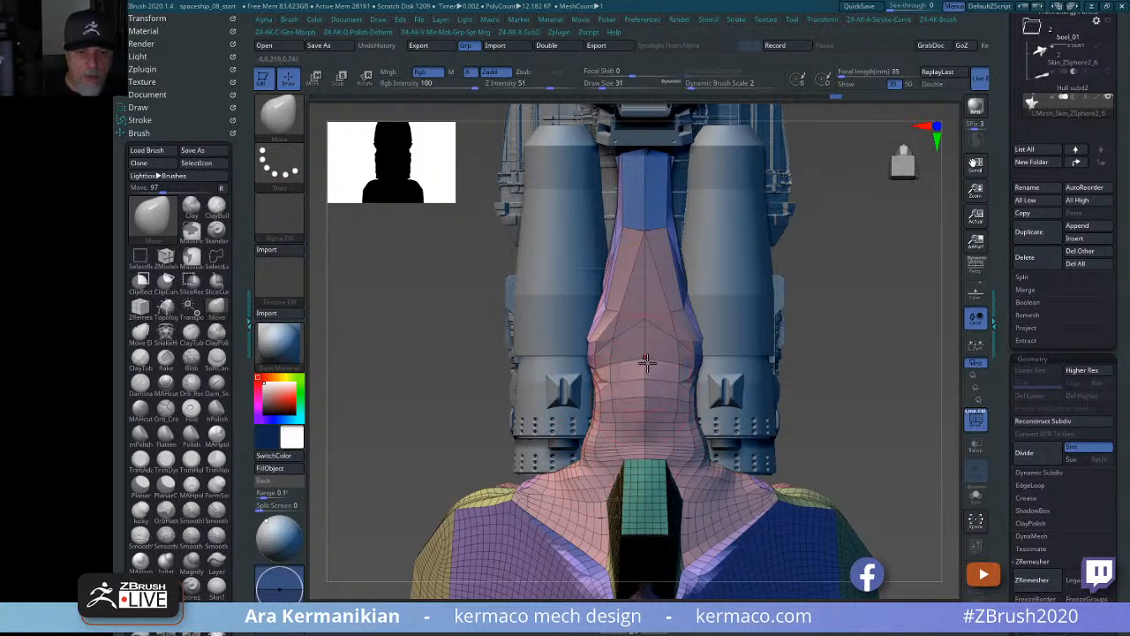
pyautogui.press('shift')
# Refine and smooth the tail boom's underside profile where the widened neck meets the hull.
pyautogui.moveTo(710, 354); pyautogui.dragTo(604, 384, button='right')
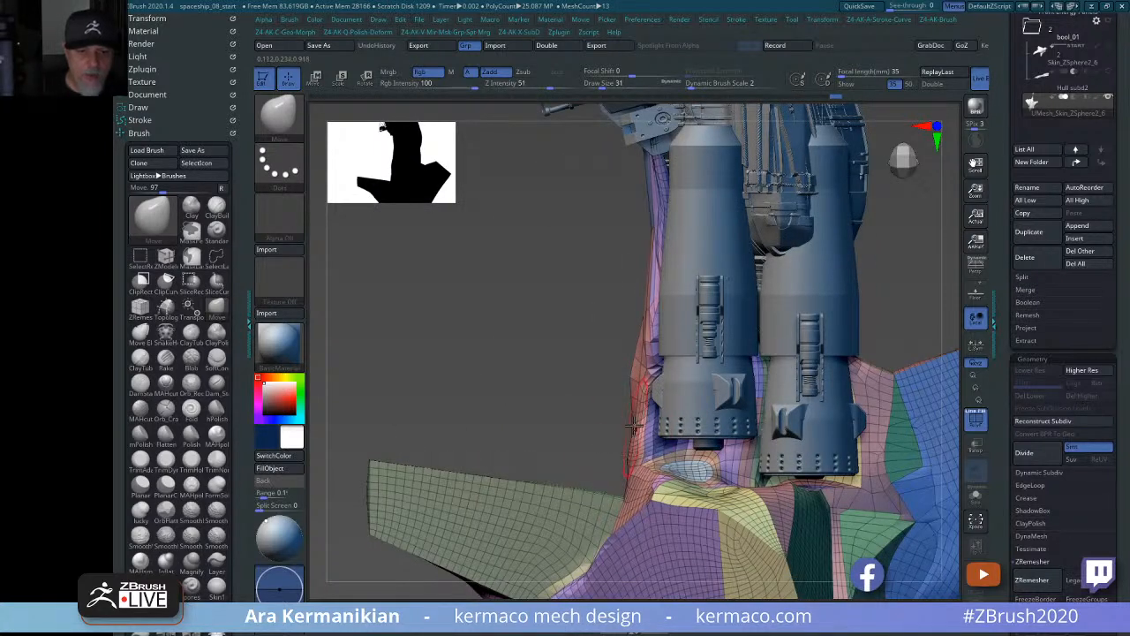
pyautogui.moveTo(560, 416); pyautogui.dragTo(609, 416, button='right')
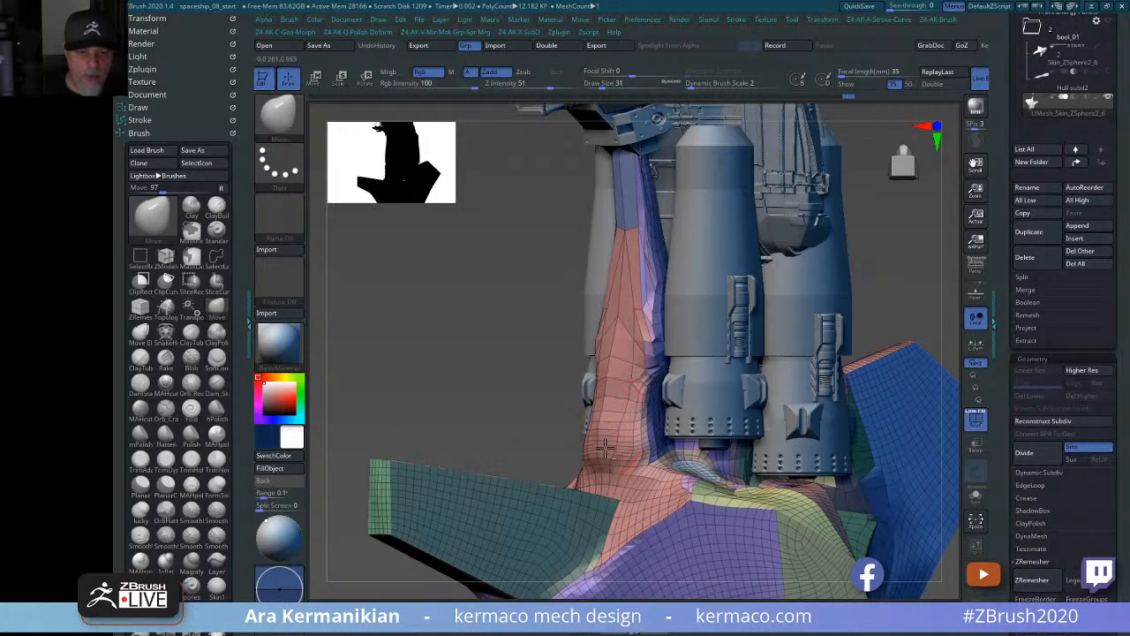
pyautogui.press('shift')
pyautogui.moveTo(538, 433); pyautogui.dragTo(469, 374, button='right')
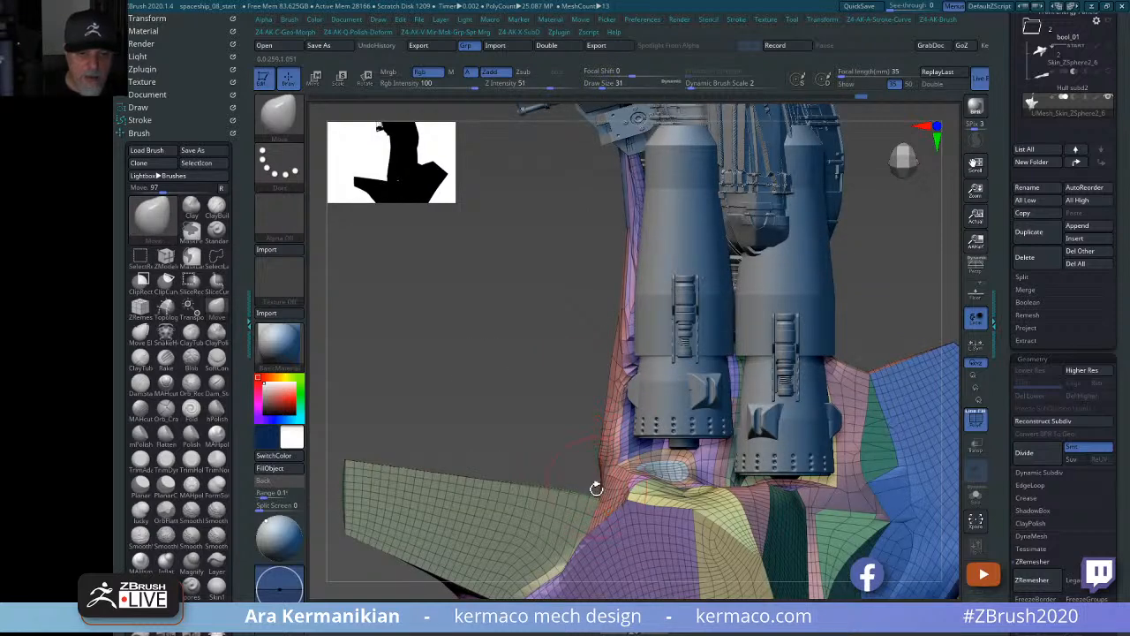
pyautogui.press('shift')
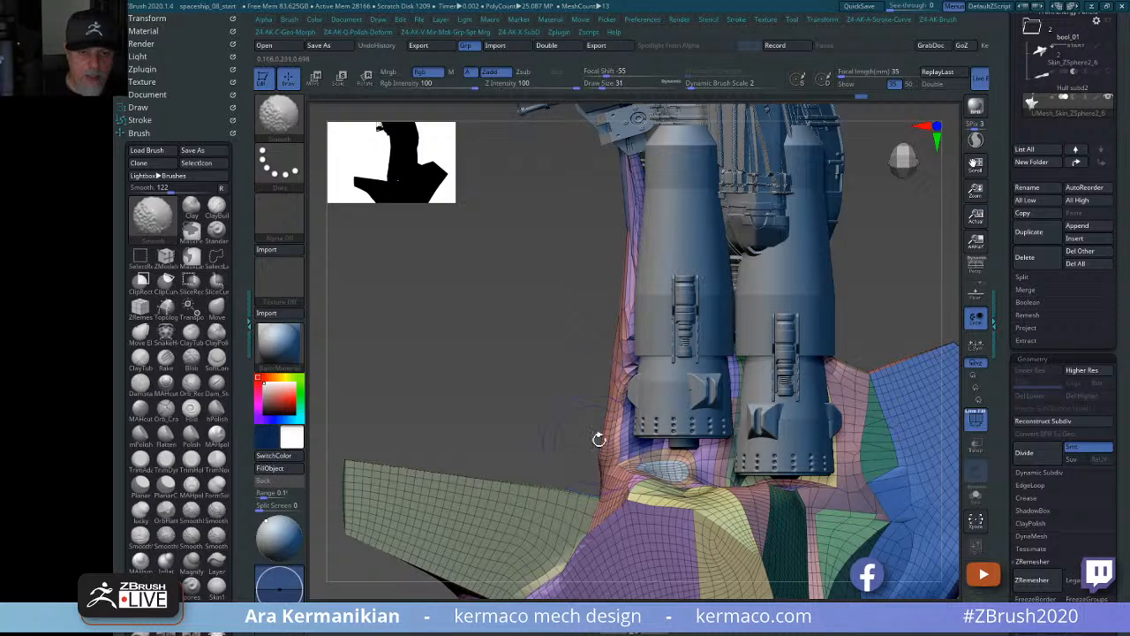
# Pull the upper part of the tail boom's underside away from the engine in side view with the Move brush.
pyautogui.moveTo(491, 357); pyautogui.dragTo(655, 235, button='right')
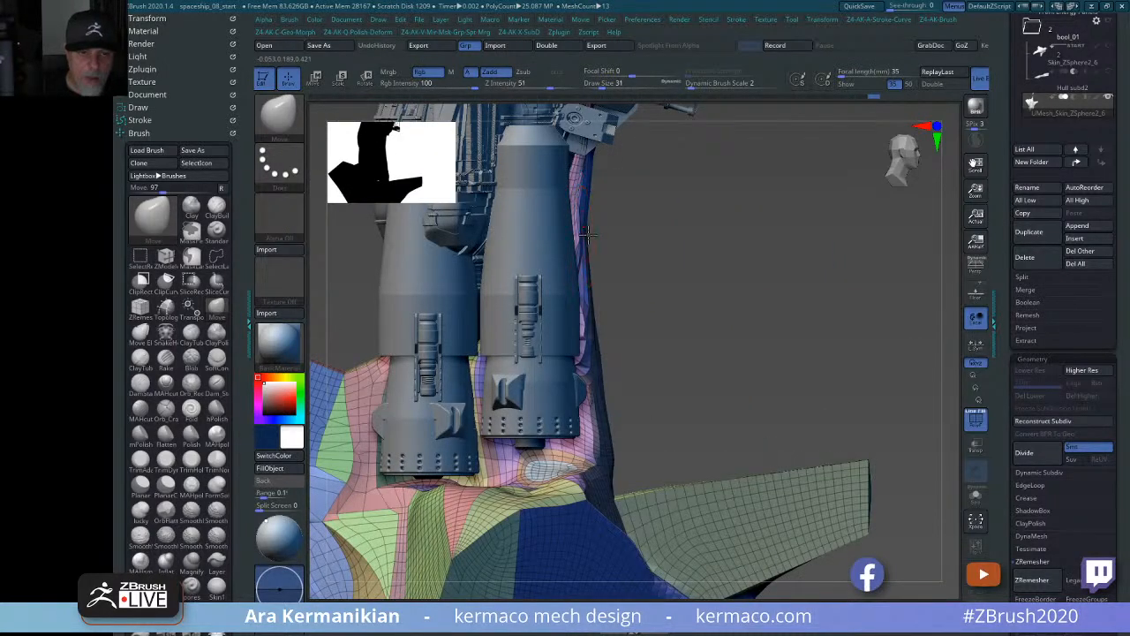
pyautogui.moveTo(589, 235); pyautogui.dragTo(601, 231)
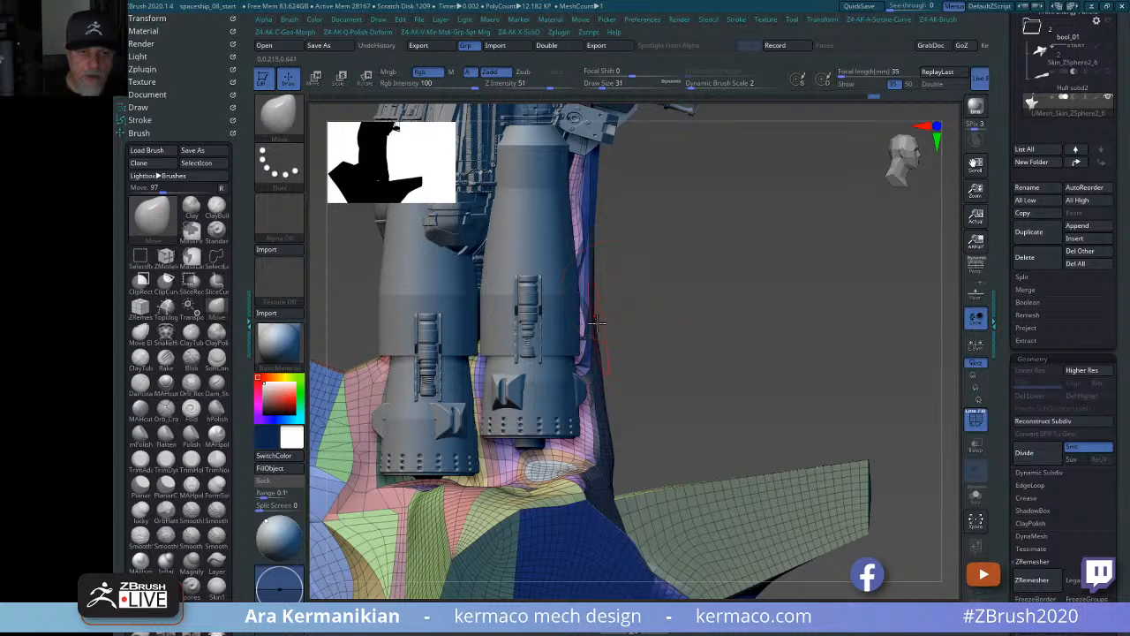
pyautogui.moveTo(725, 336); pyautogui.dragTo(676, 394, button='right')
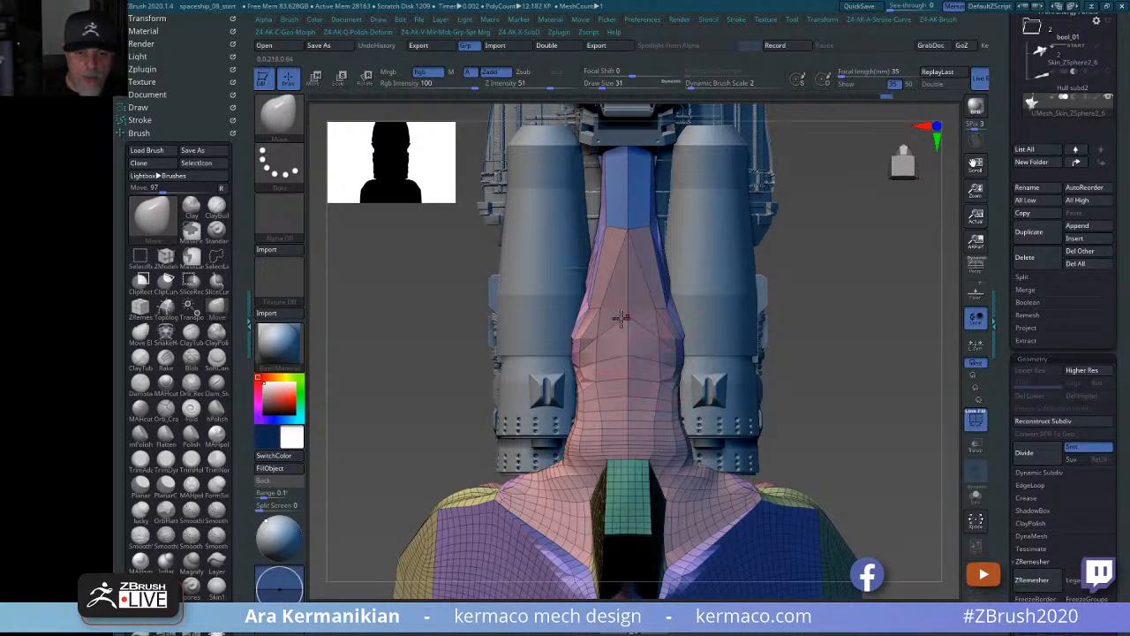
# Reduce the draw size to 13 and smooth the faceted middle of the tail boom from below.
pyautogui.press('s')
pyautogui.press('s')
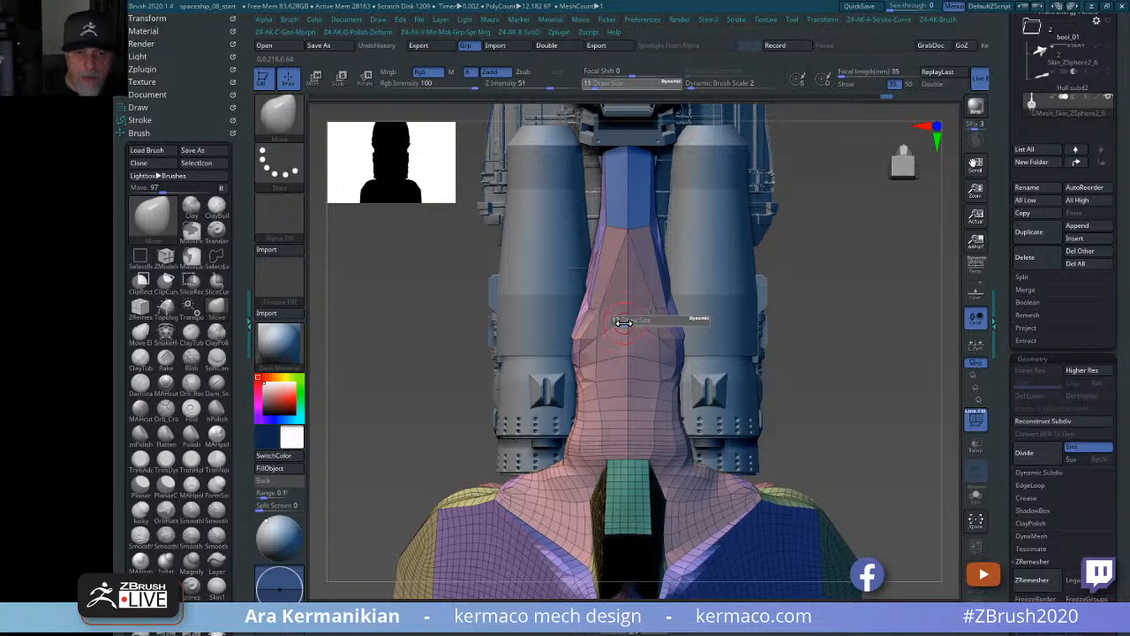
pyautogui.press('shift')
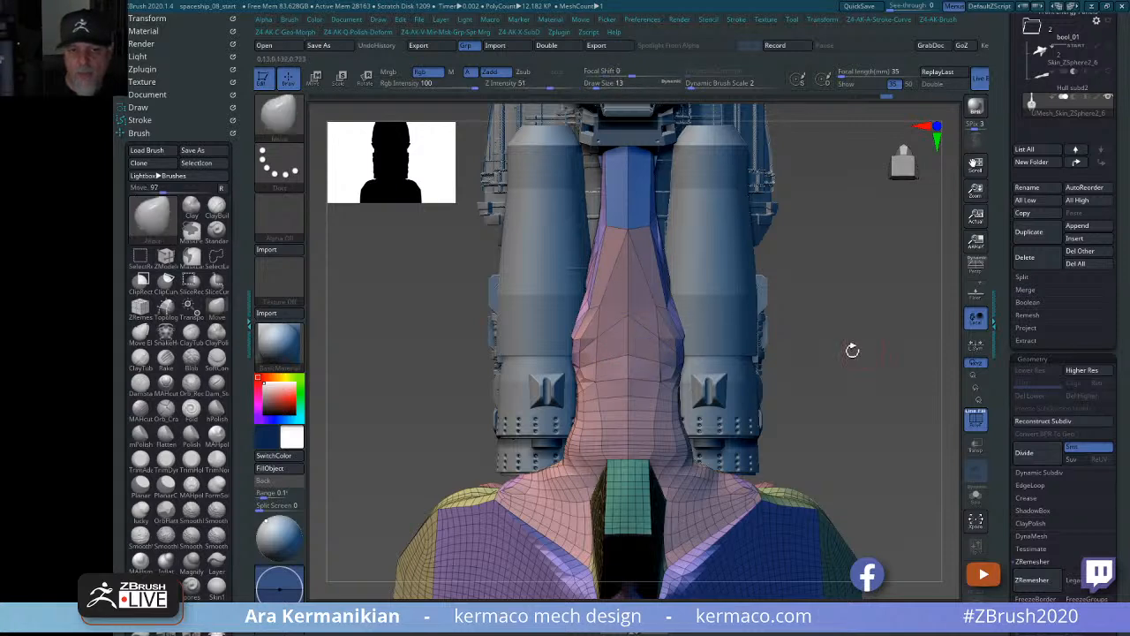
pyautogui.moveTo(849, 350); pyautogui.dragTo(651, 386, button='right')
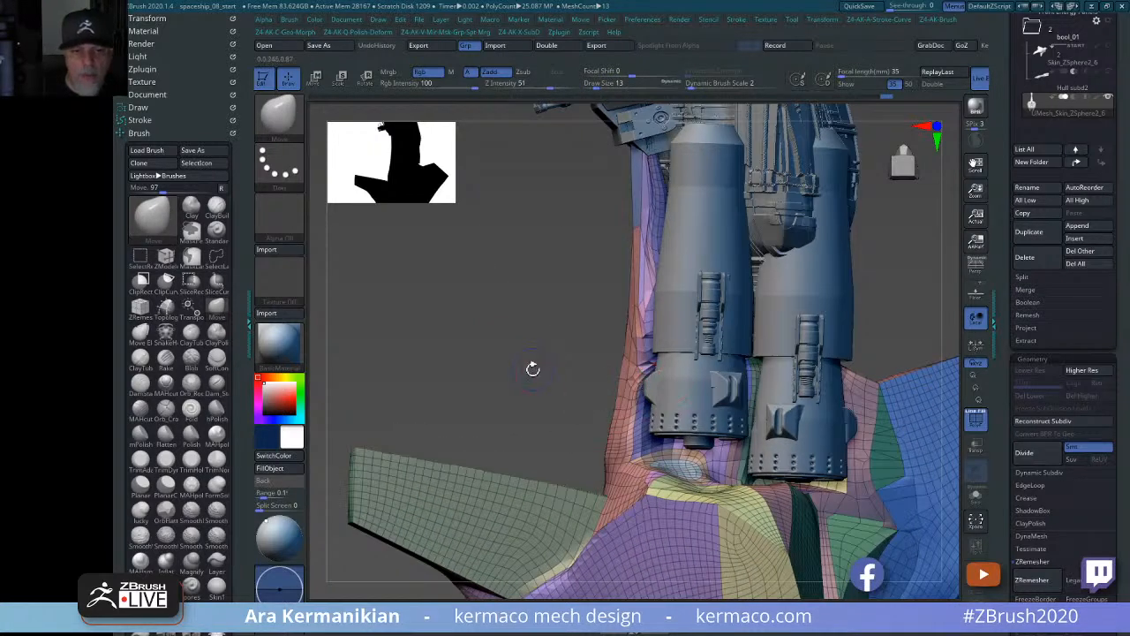
# Set the draw size to 27 and adjust the side of the tail boom near the hull joint with the Move brush.
pyautogui.moveTo(532, 368); pyautogui.dragTo(609, 422)
pyautogui.press('s')
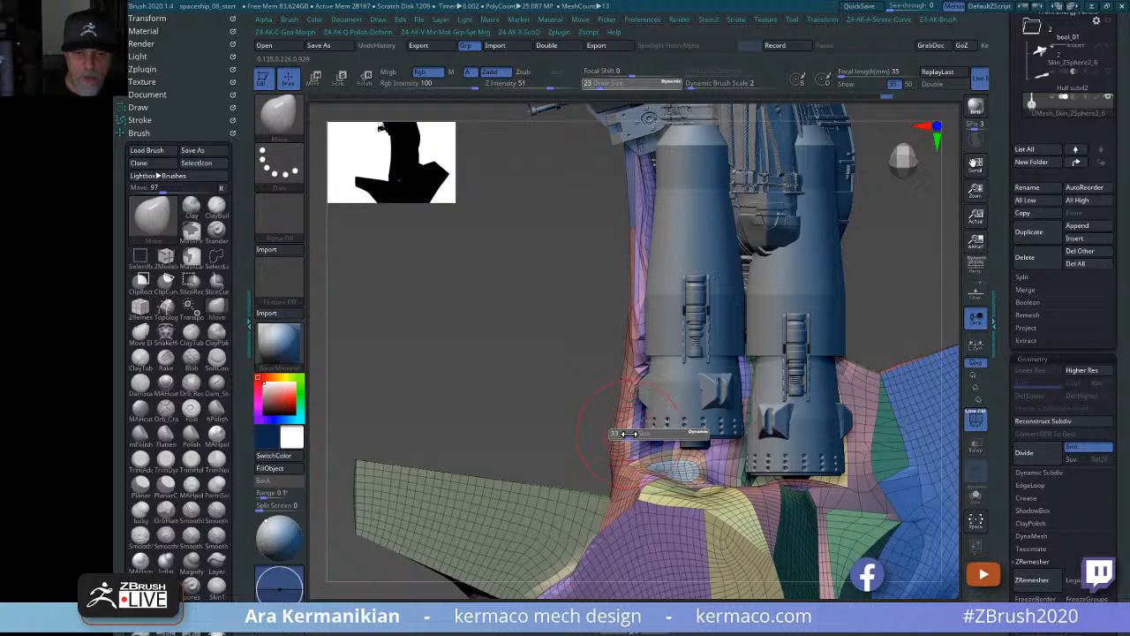
pyautogui.press('s')
pyautogui.click(628, 440)
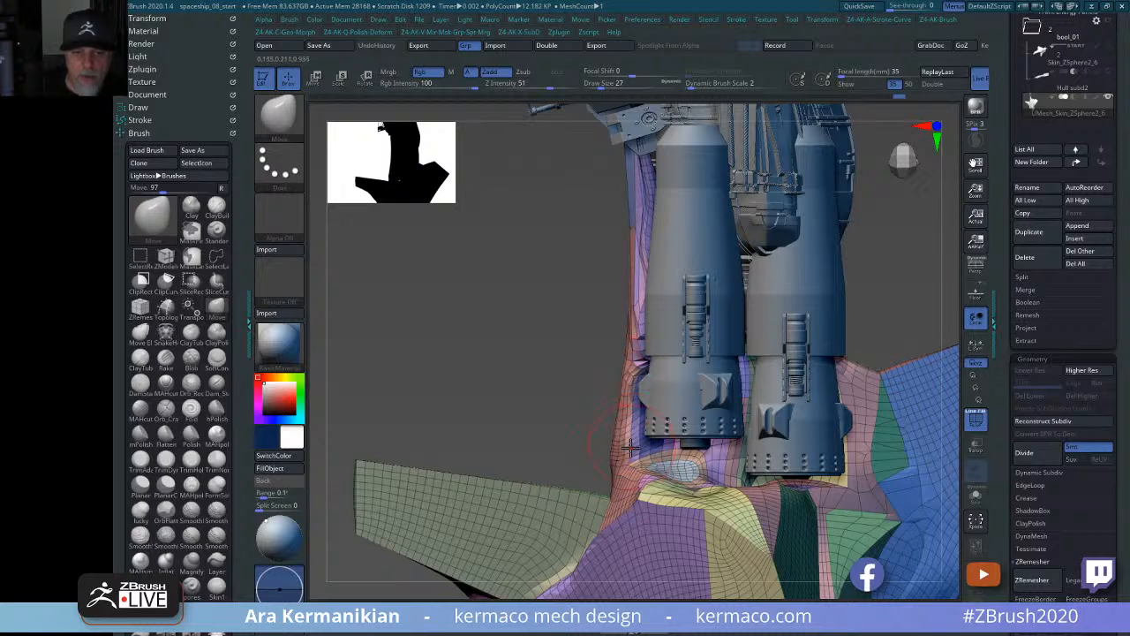
# Smooth the upper tail boom's profile and pull its side outward toward the engine with the Move brush.
pyautogui.moveTo(570, 397); pyautogui.dragTo(668, 243)
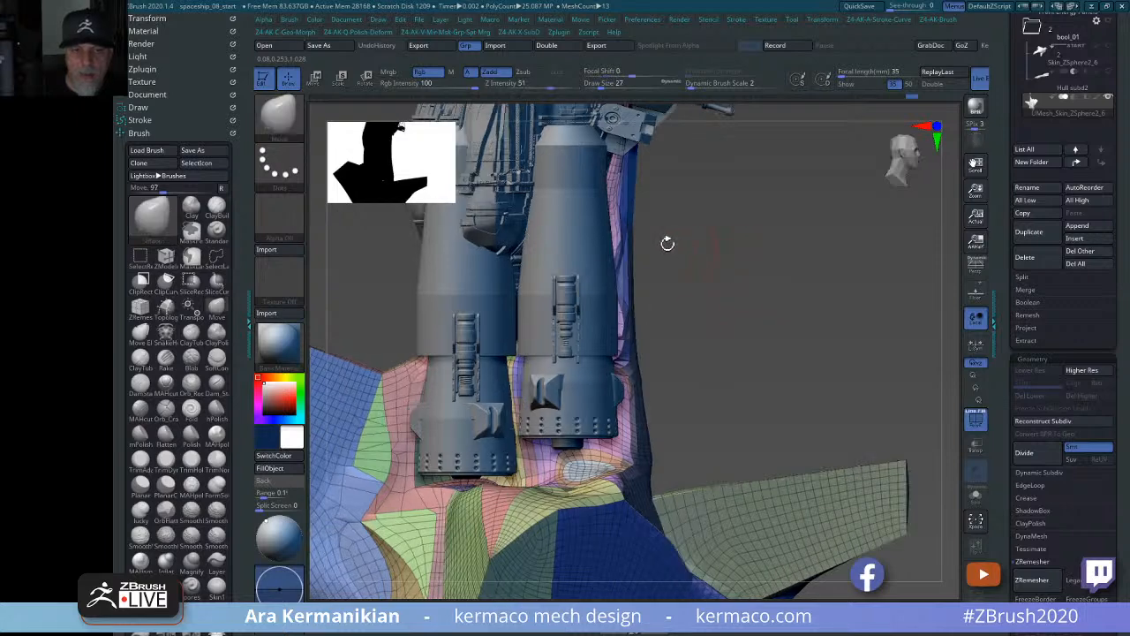
pyautogui.press('shift')
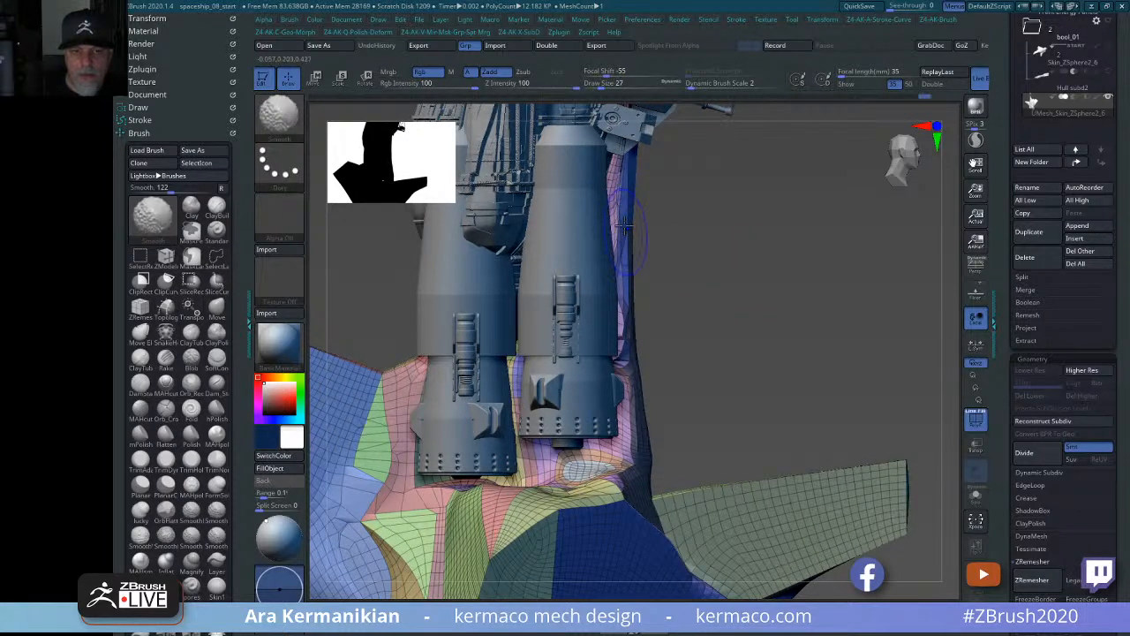
pyautogui.moveTo(782, 300); pyautogui.dragTo(733, 240)
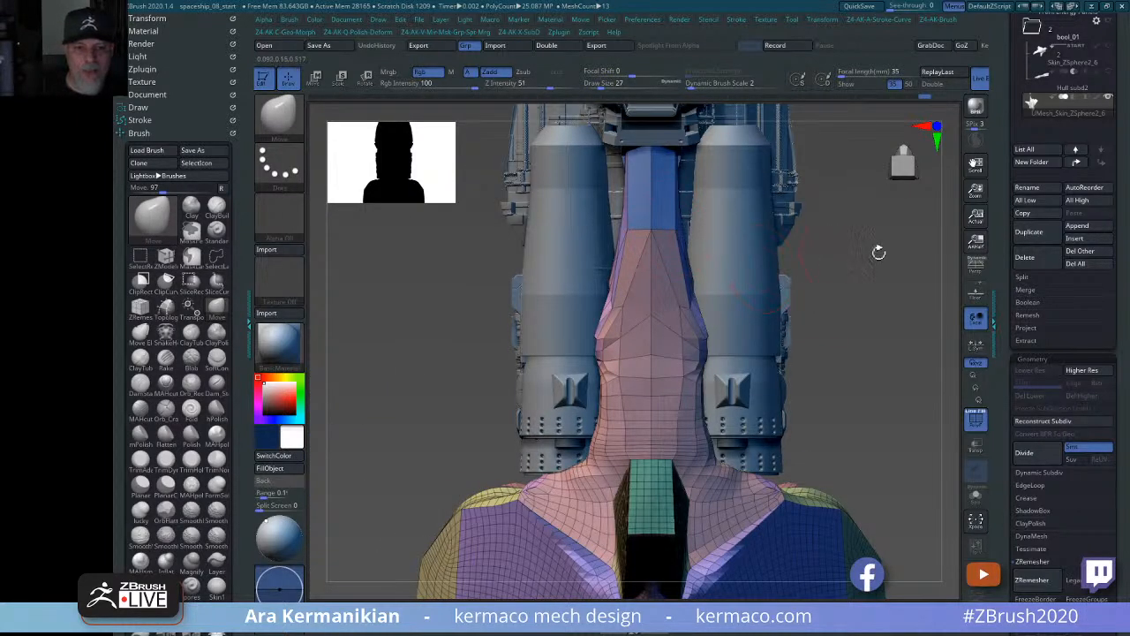
pyautogui.keyDown('alt'); pyautogui.moveTo(897, 264); pyautogui.dragTo(865, 346); pyautogui.keyUp('alt')
pyautogui.moveTo(596, 314)
pyautogui.mouseDown()
pyautogui.moveTo(587, 350)
pyautogui.moveTo(579, 346)
pyautogui.mouseUp()
# Examine the tail boom from several angles, both alongside the engine parts and with the hull isolated.
pyautogui.moveTo(826, 339); pyautogui.dragTo(688, 334)
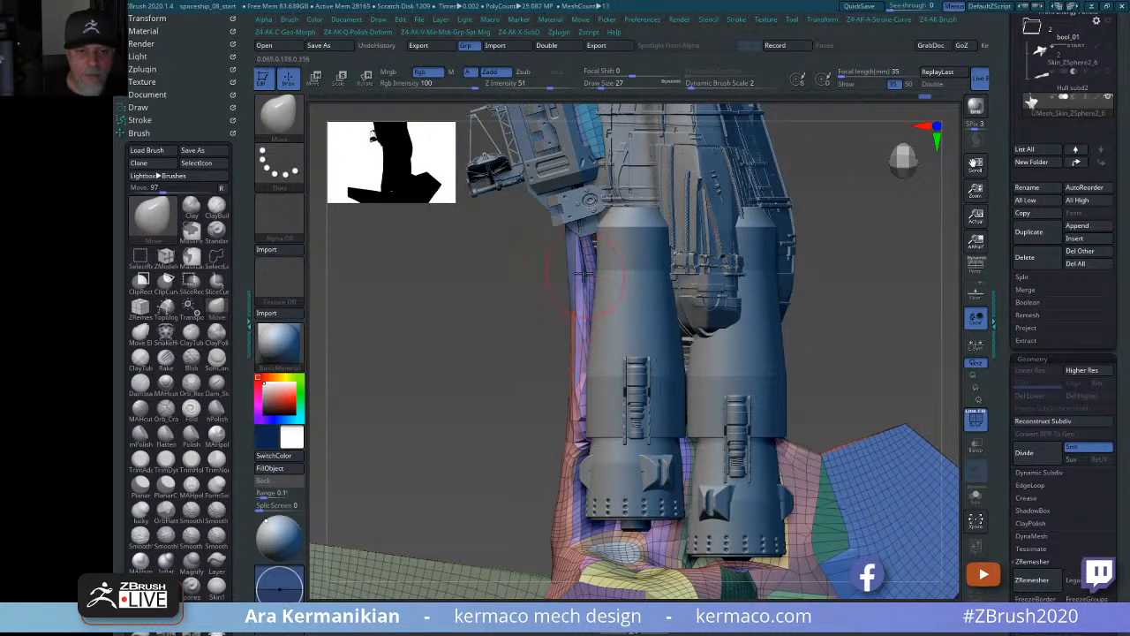
pyautogui.moveTo(465, 351); pyautogui.dragTo(718, 342)
pyautogui.moveTo(810, 279); pyautogui.dragTo(650, 311)
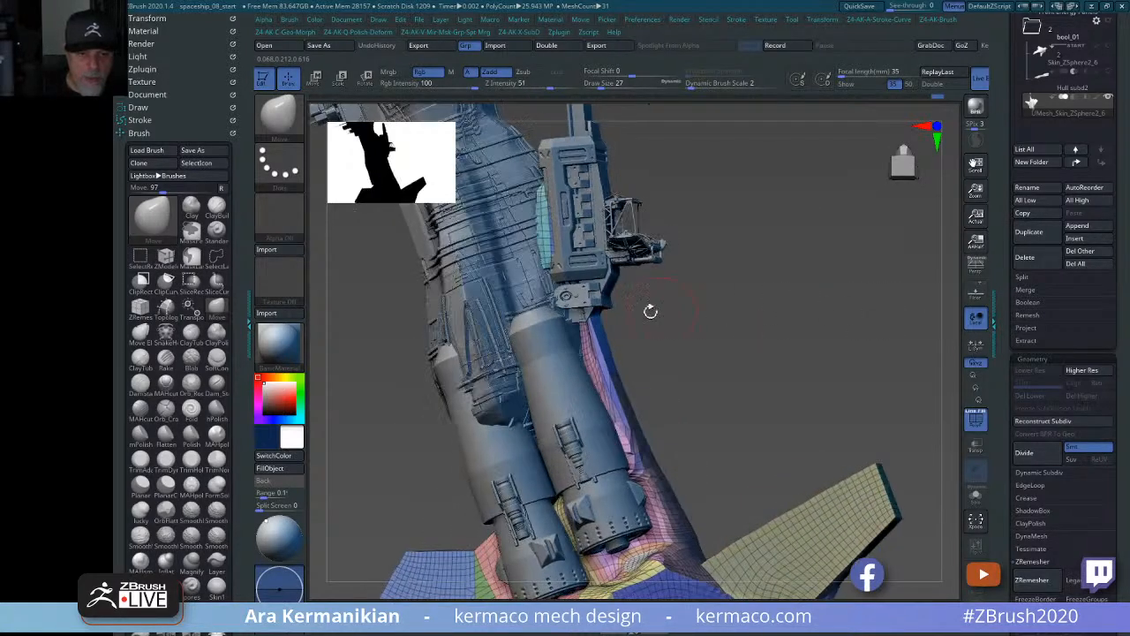
pyautogui.moveTo(740, 308); pyautogui.dragTo(671, 309)
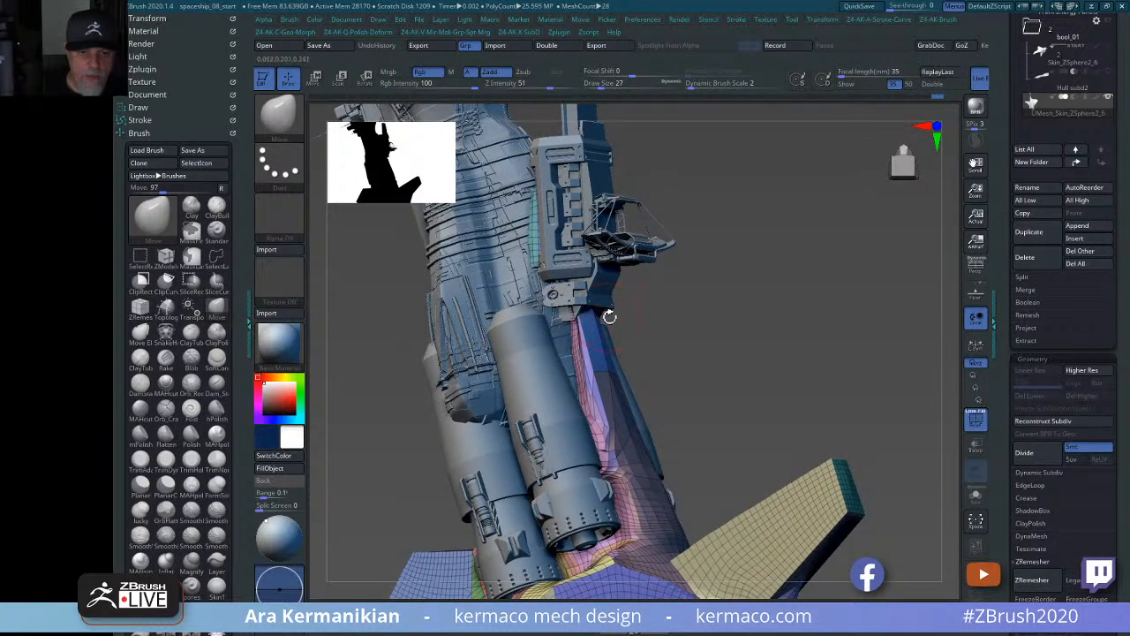
pyautogui.click(977, 499)
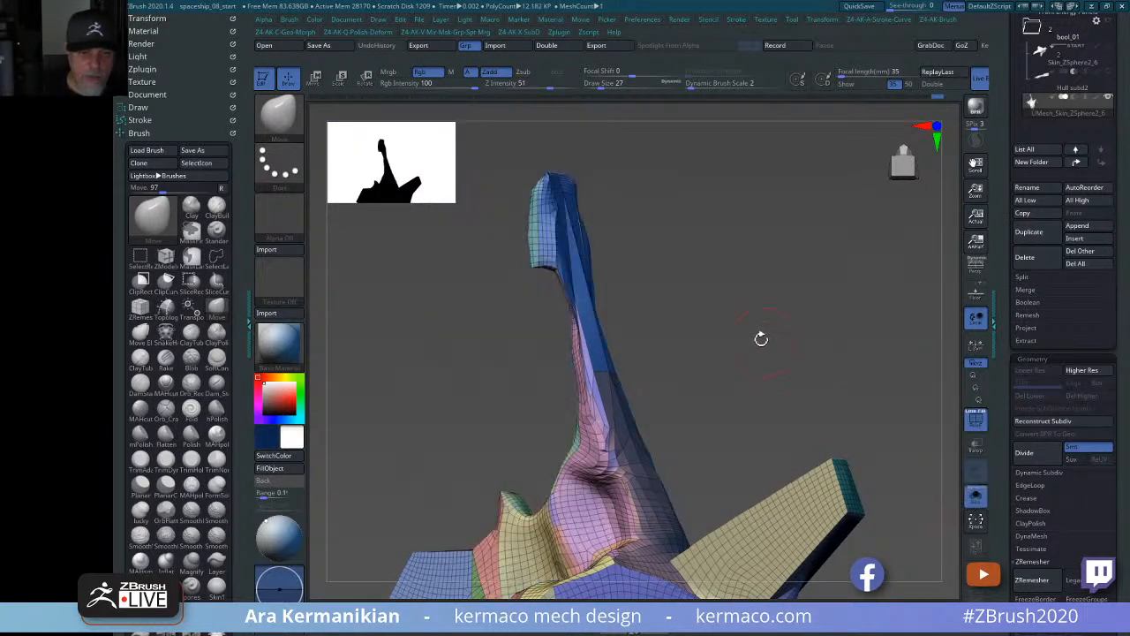
pyautogui.moveTo(761, 339); pyautogui.dragTo(892, 402)
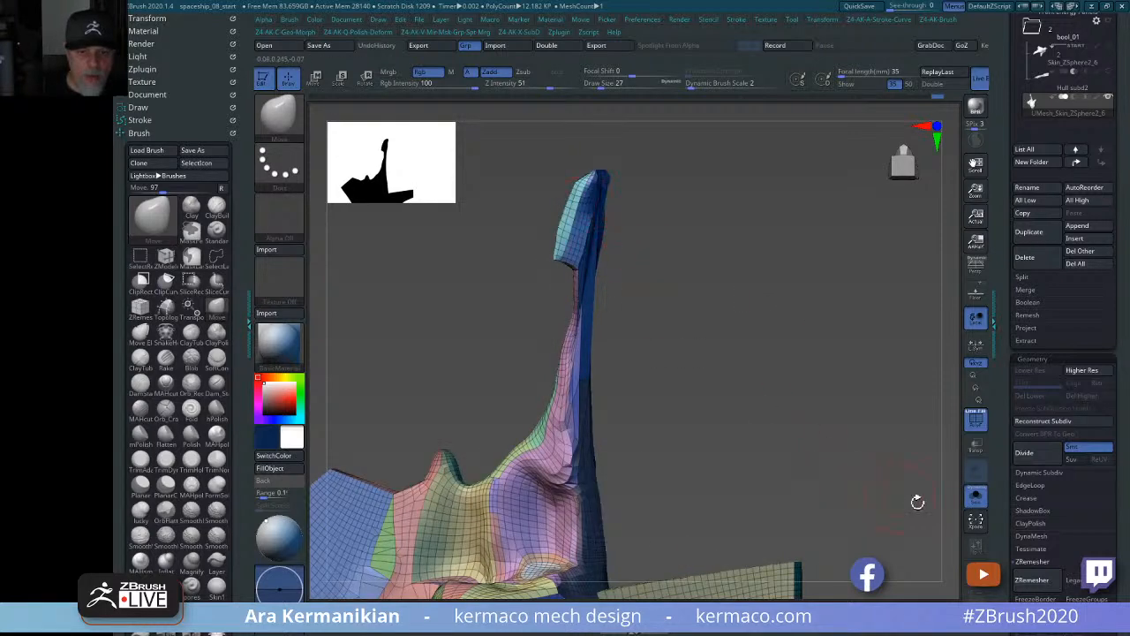
pyautogui.click(976, 497)
pyautogui.moveTo(836, 348); pyautogui.dragTo(689, 389)
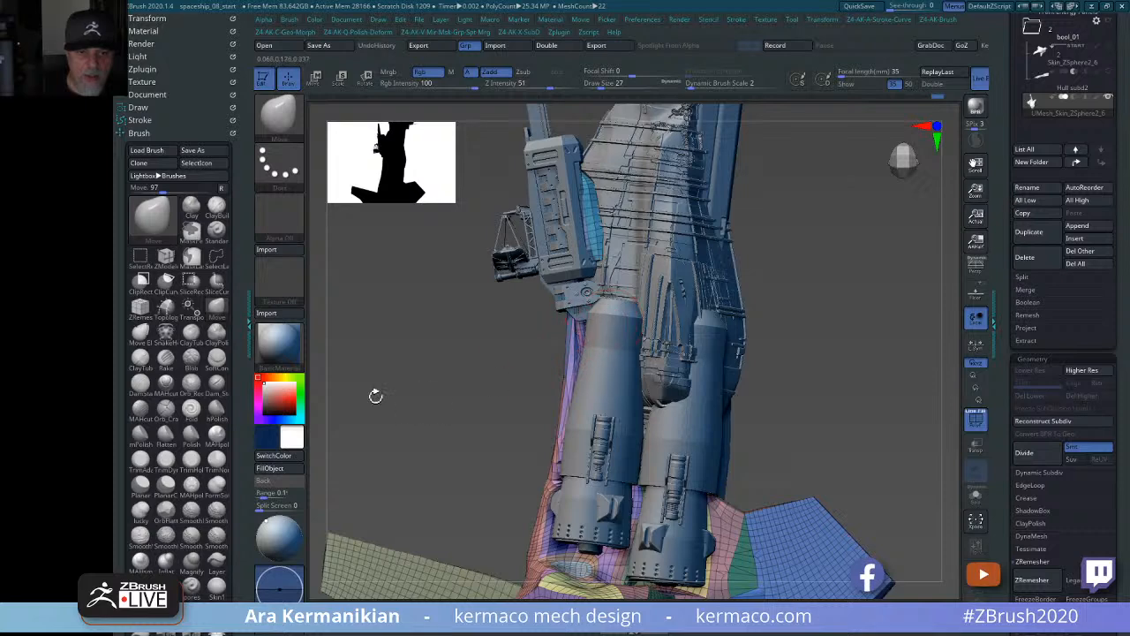
pyautogui.moveTo(376, 396); pyautogui.dragTo(800, 433)
# Isolate the hull, turn it to a side view and select the SliceCurve brush.
pyautogui.click(976, 497)
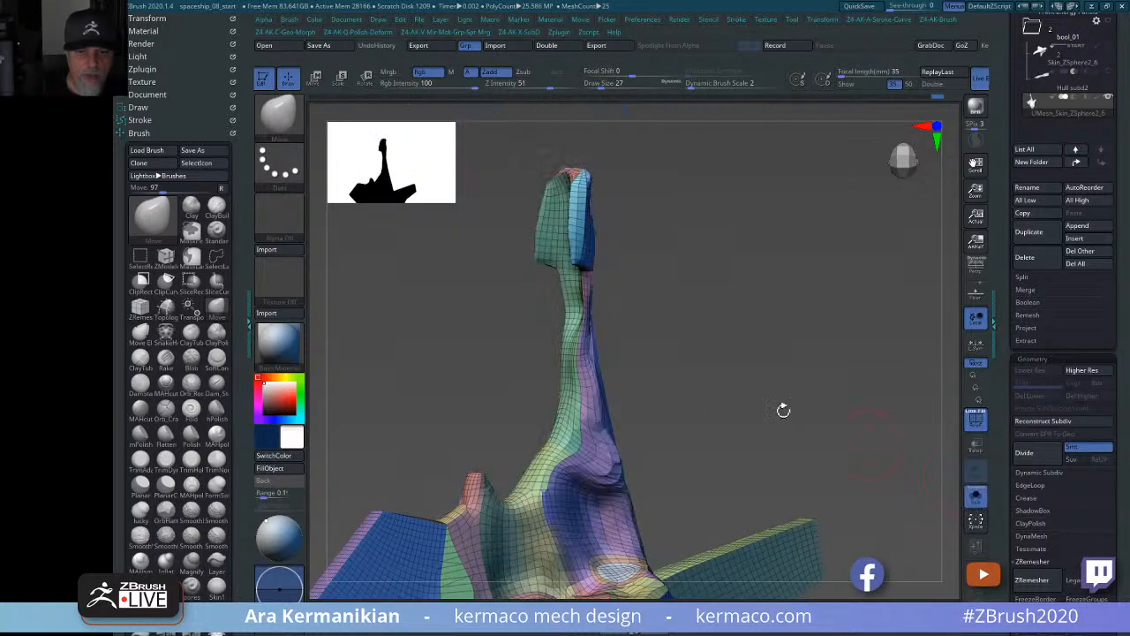
pyautogui.moveTo(775, 355); pyautogui.dragTo(755, 351)
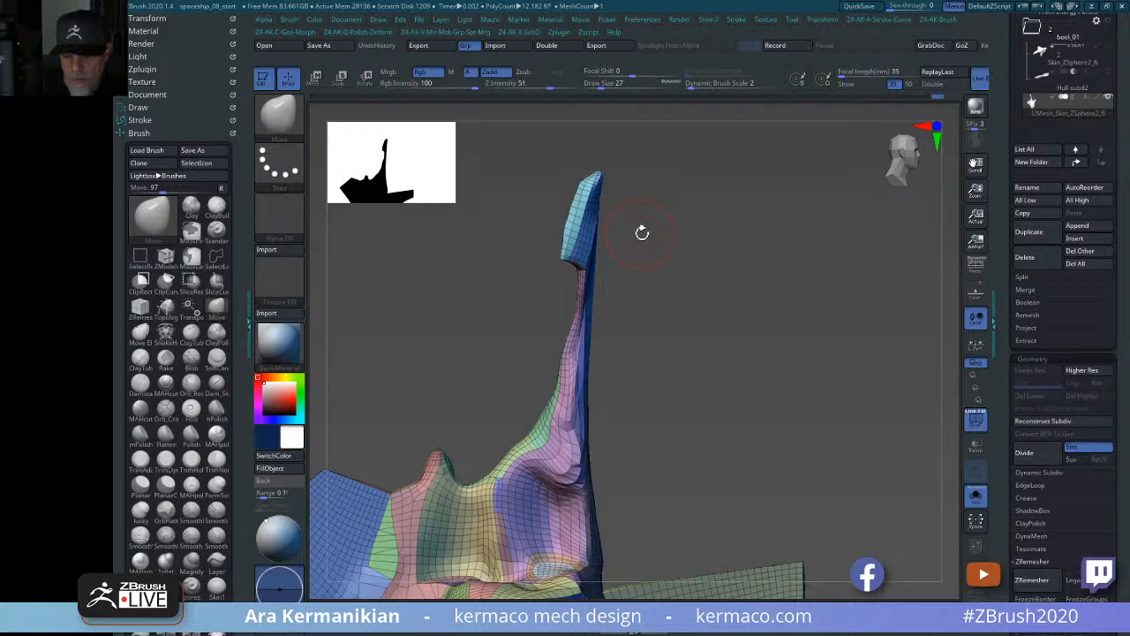
pyautogui.hotkey('ctrl', 'a')
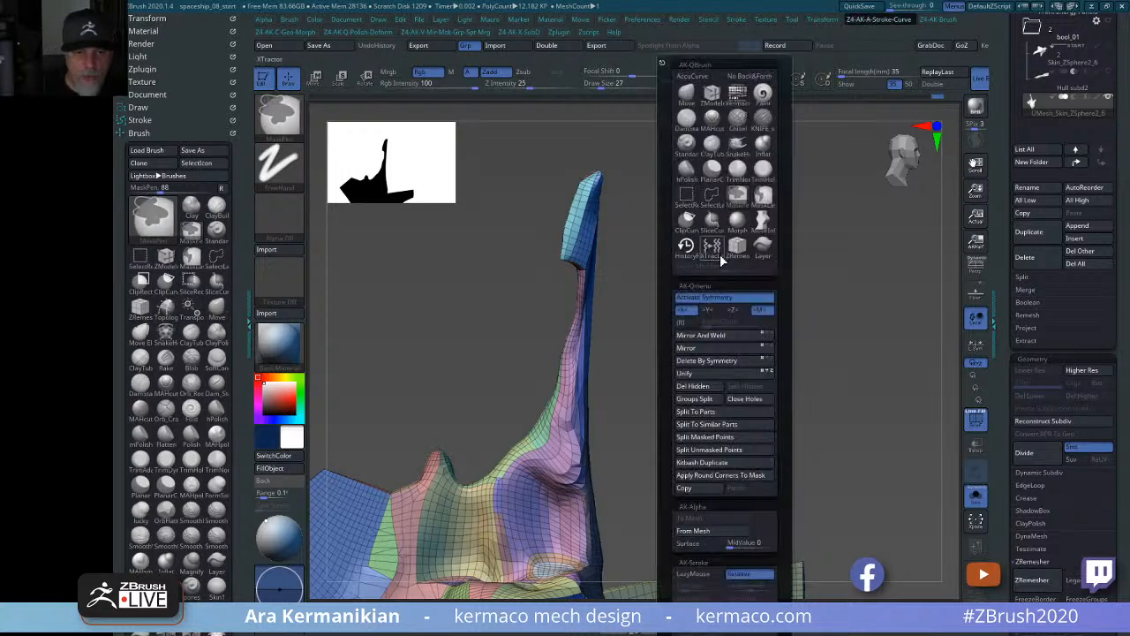
pyautogui.click(714, 225)
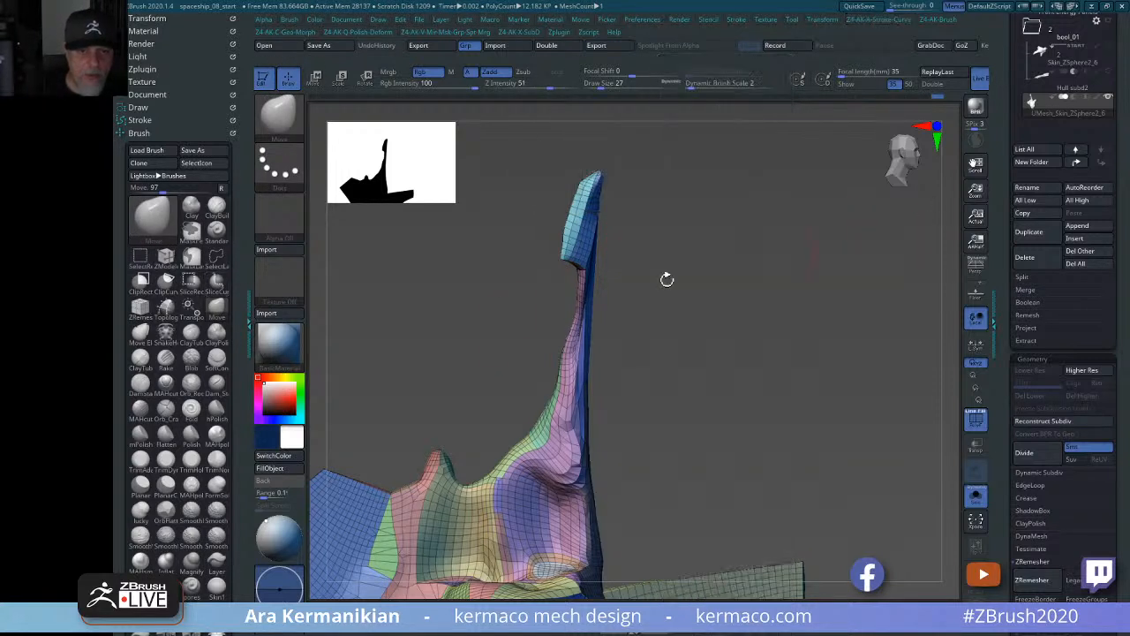
# Bring back the engine parts and trim the tip off the tail boom with angled TrimCurve cuts from the side view.
pyautogui.click(976, 498)
pyautogui.moveTo(816, 386); pyautogui.dragTo(769, 281)
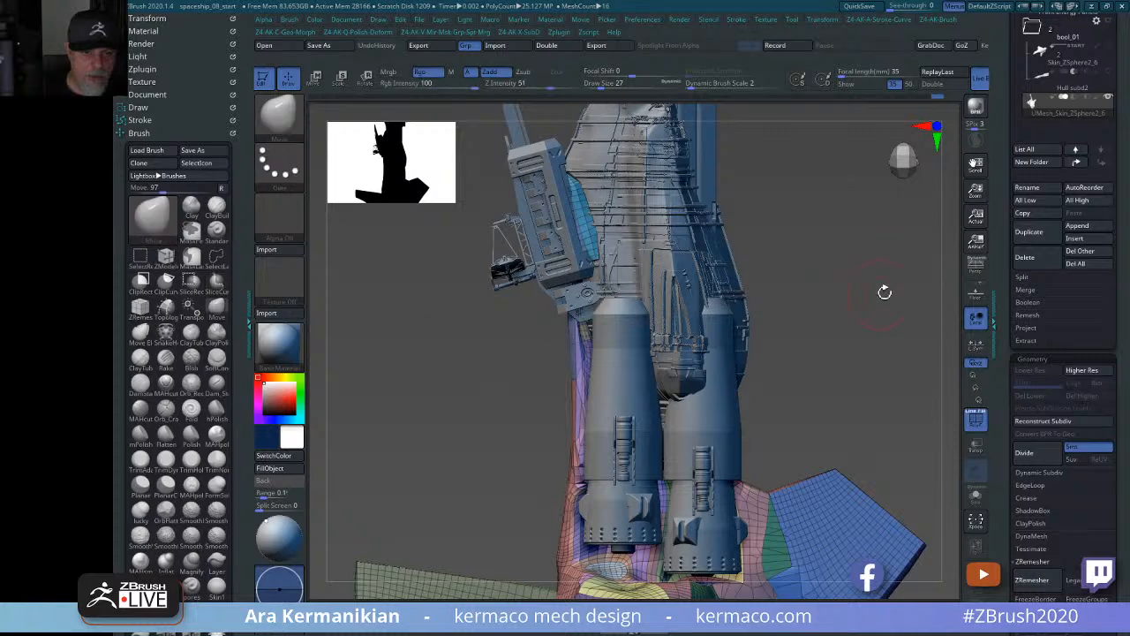
pyautogui.moveTo(884, 291)
pyautogui.mouseDown()
pyautogui.moveTo(931, 277)
pyautogui.moveTo(928, 293)
pyautogui.mouseUp()
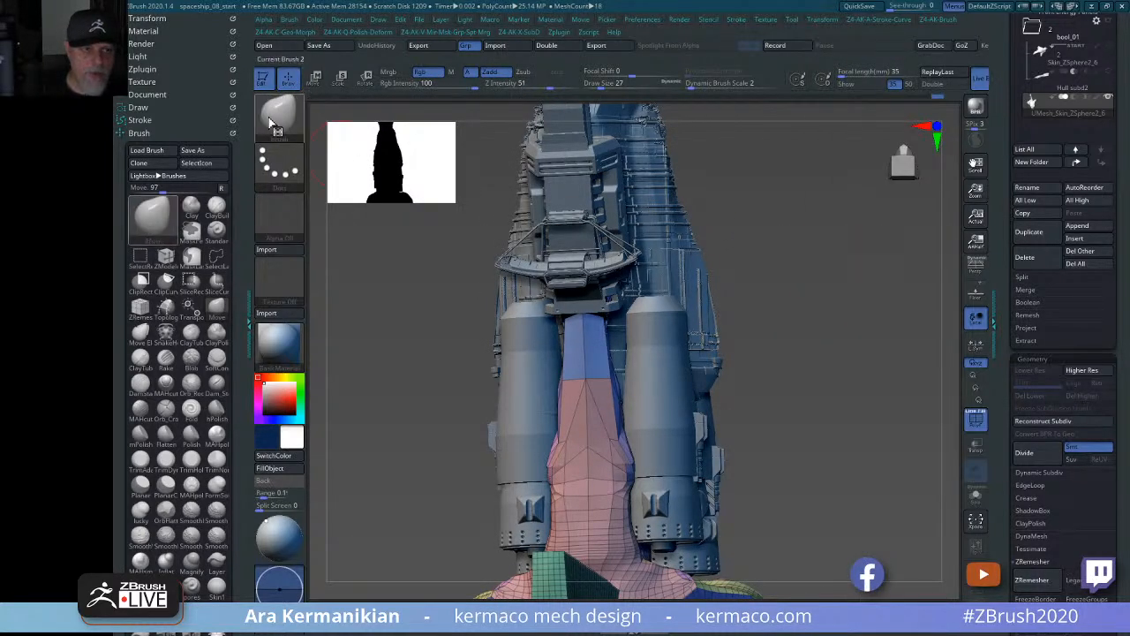
pyautogui.keyDown('ctrl'); pyautogui.click(279, 113); pyautogui.keyUp('ctrl')
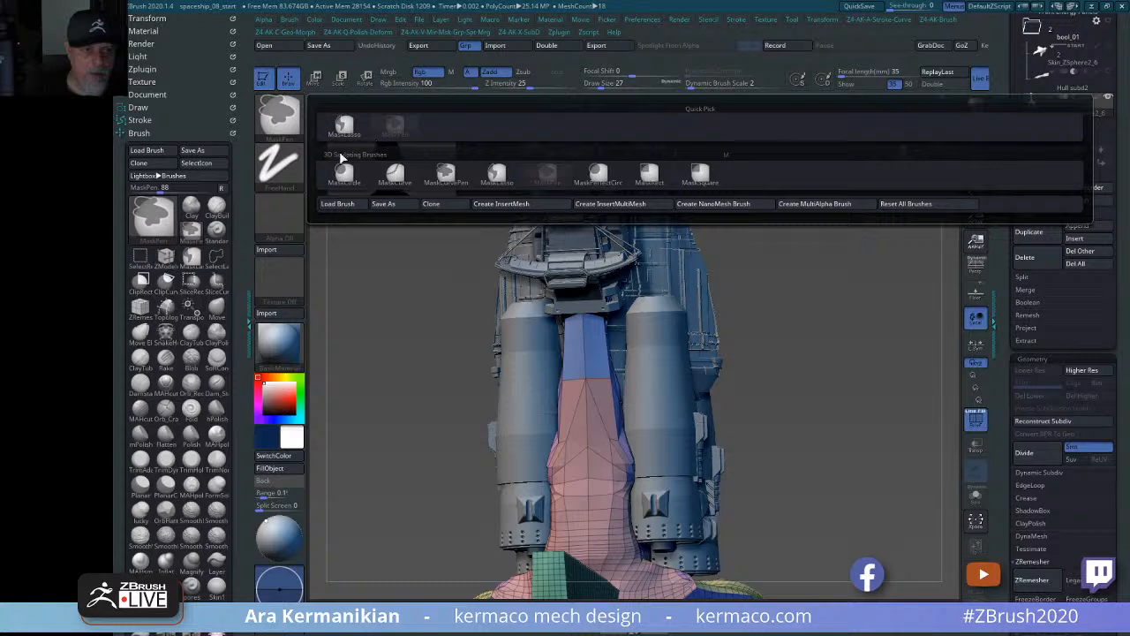
pyautogui.keyDown('ctrl'); pyautogui.keyDown('shift'); pyautogui.click(281, 115); pyautogui.keyUp('shift'); pyautogui.keyUp('ctrl')
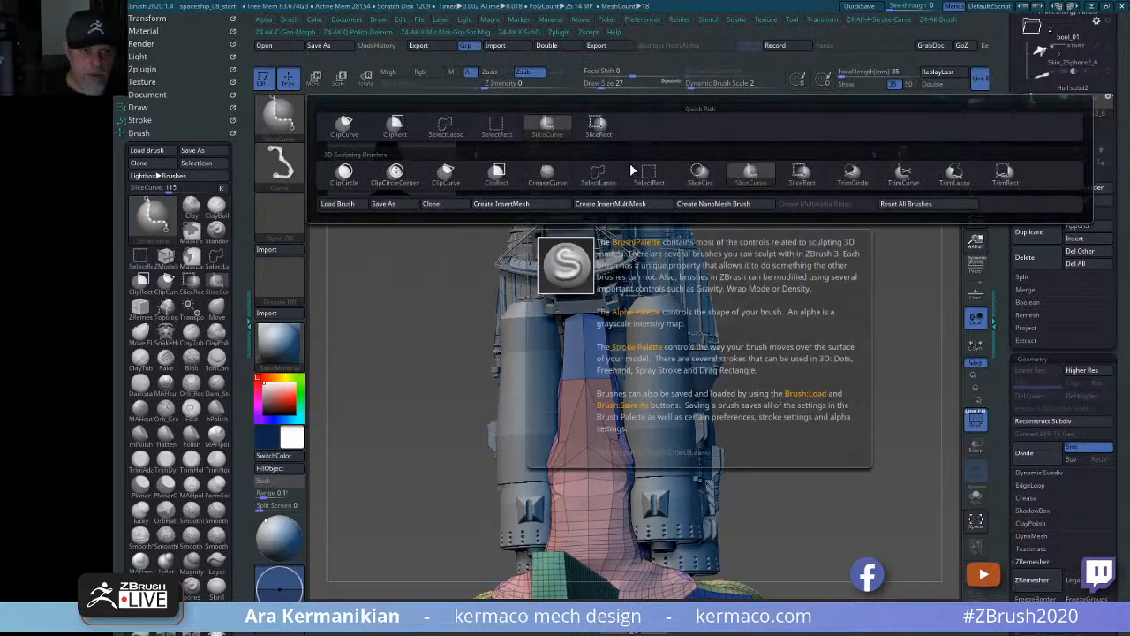
pyautogui.click(903, 173)
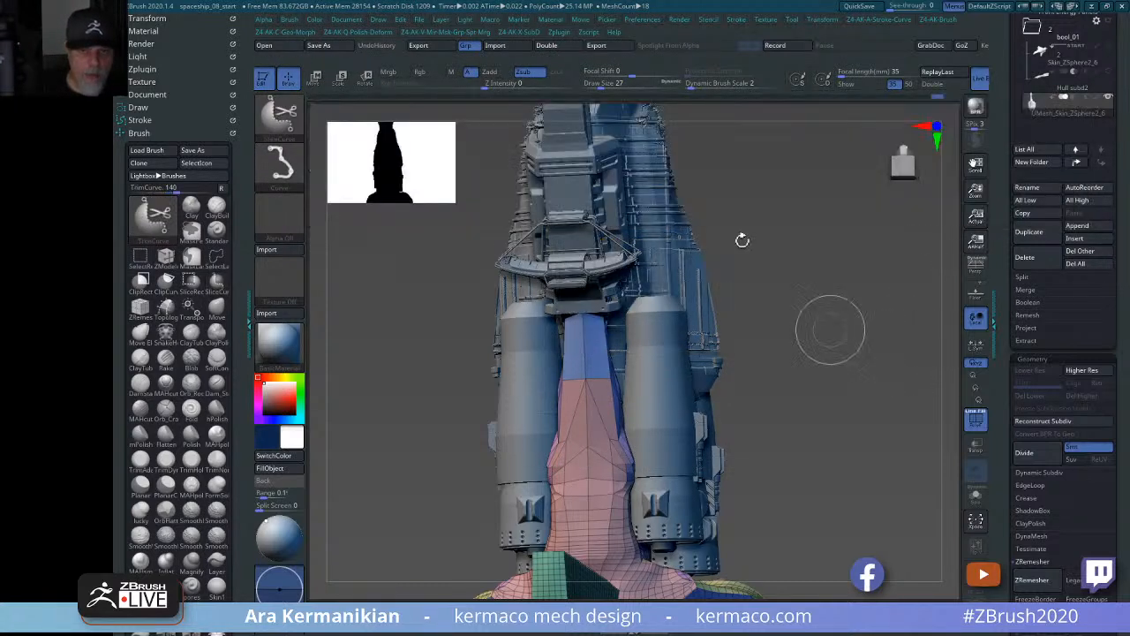
pyautogui.moveTo(897, 306); pyautogui.dragTo(825, 290)
pyautogui.moveTo(427, 412)
pyautogui.keyDown('ctrl'); pyautogui.keyDown('shift'); pyautogui.mouseDown()
pyautogui.moveTo(749, 289)
pyautogui.moveTo(755, 253)
pyautogui.mouseUp(); pyautogui.keyUp('shift'); pyautogui.keyUp('ctrl')
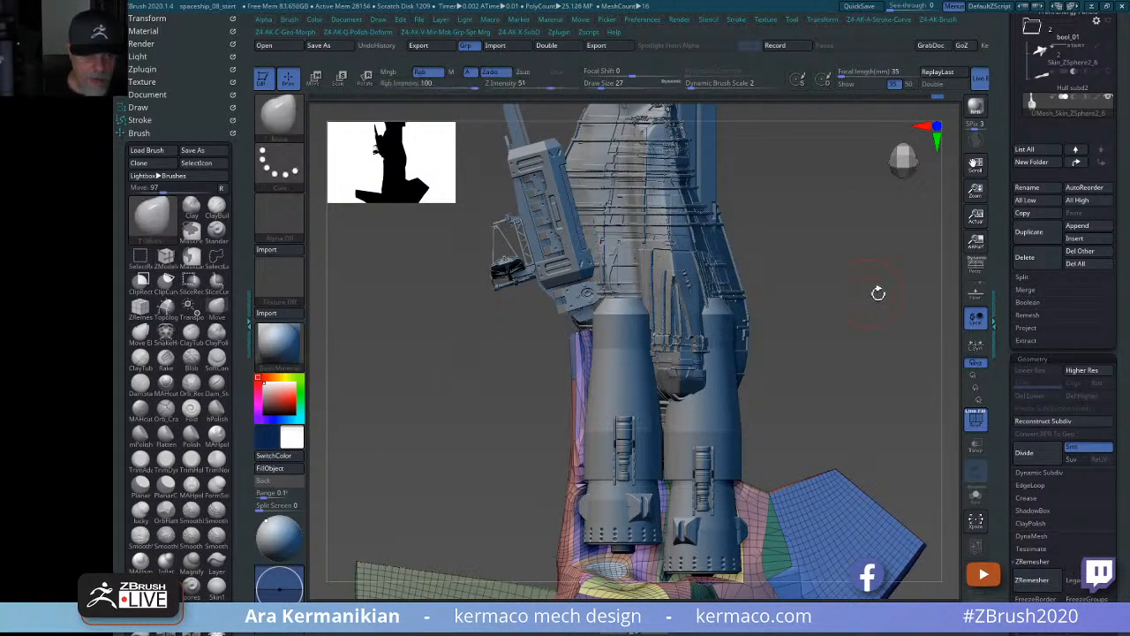
pyautogui.moveTo(878, 292)
pyautogui.mouseDown()
pyautogui.moveTo(910, 292)
pyautogui.moveTo(901, 282)
pyautogui.moveTo(921, 280)
pyautogui.moveTo(891, 288)
pyautogui.moveTo(850, 273)
pyautogui.moveTo(878, 307)
pyautogui.moveTo(842, 319)
pyautogui.moveTo(859, 391)
pyautogui.moveTo(857, 373)
pyautogui.moveTo(821, 344)
pyautogui.moveTo(863, 355)
pyautogui.moveTo(795, 345)
pyautogui.moveTo(843, 375)
pyautogui.moveTo(385, 405)
pyautogui.moveTo(807, 308)
pyautogui.mouseUp()
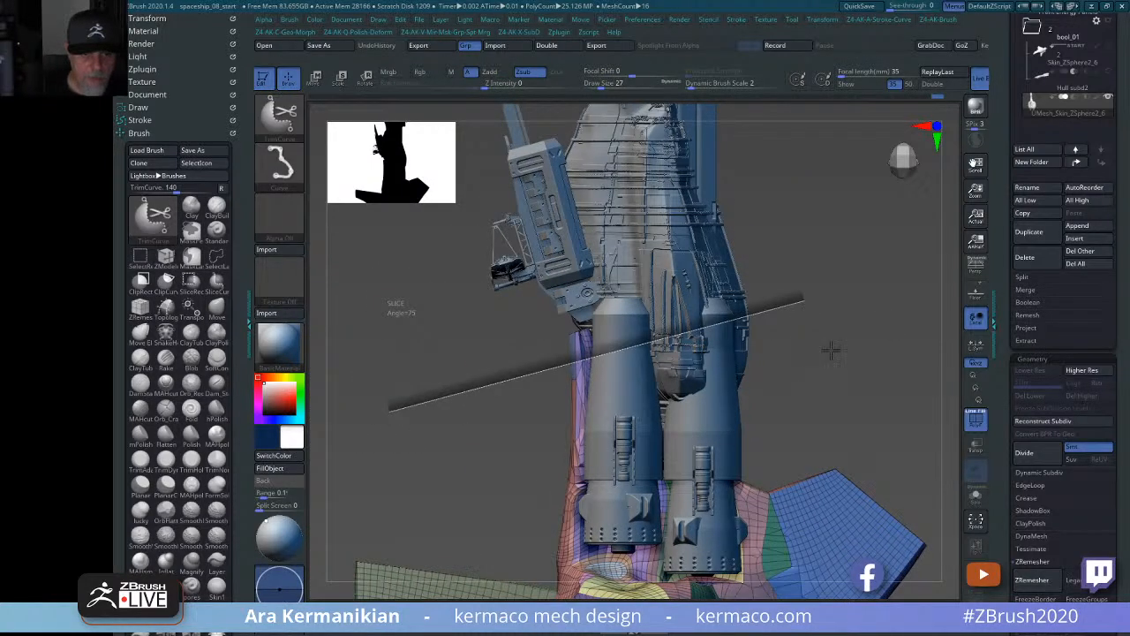
pyautogui.keyDown('shift'); pyautogui.moveTo(831, 351); pyautogui.dragTo(923, 329); pyautogui.keyUp('shift')
pyautogui.moveTo(817, 347)
pyautogui.keyDown('alt'); pyautogui.mouseDown()
pyautogui.moveTo(866, 291)
pyautogui.moveTo(892, 281)
pyautogui.moveTo(885, 313)
pyautogui.mouseUp(); pyautogui.keyUp('alt')
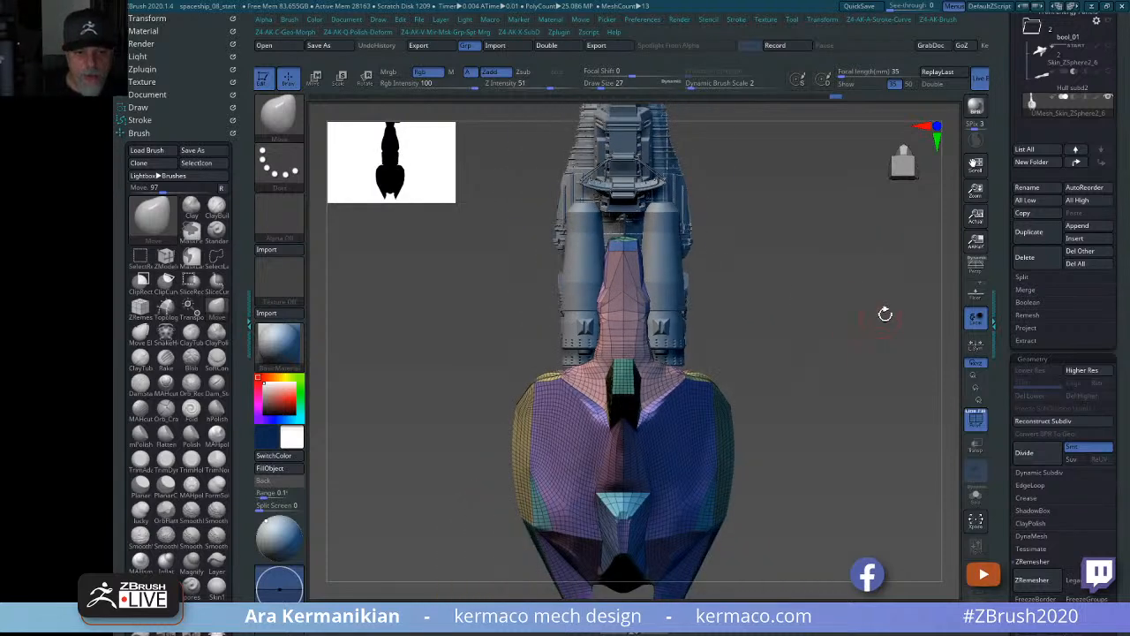
# Isolate the trimmed hull and rebuild its topology with ZRemesher.
pyautogui.click(979, 502)
pyautogui.moveTo(867, 270); pyautogui.dragTo(873, 341)
pyautogui.keyDown('alt'); pyautogui.moveTo(798, 295); pyautogui.dragTo(821, 442); pyautogui.keyUp('alt')
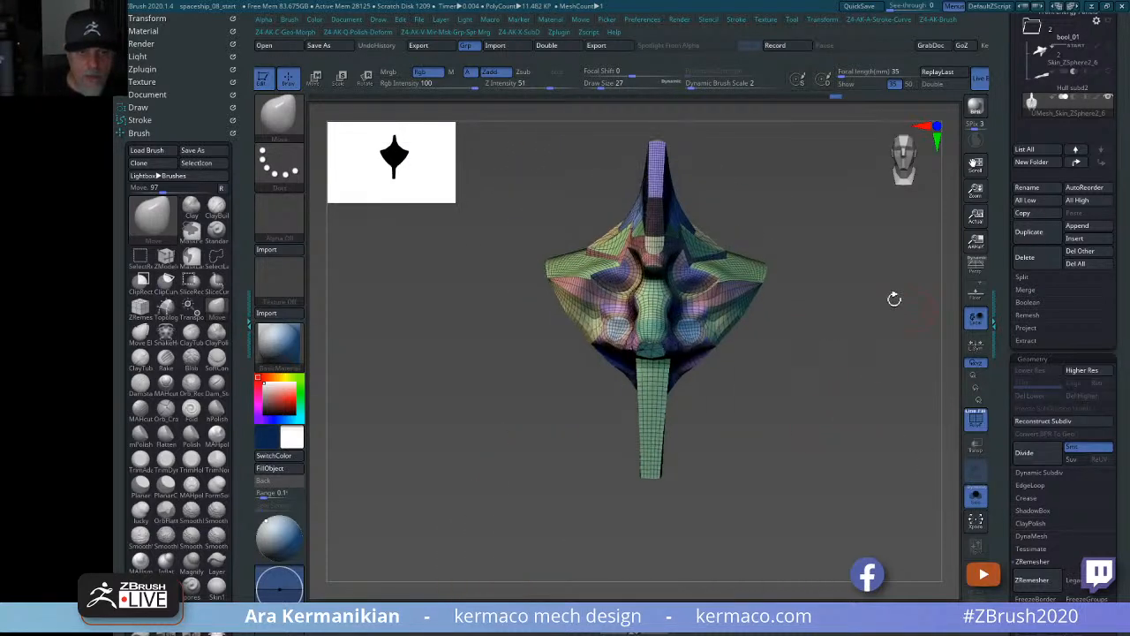
pyautogui.click(1030, 580)
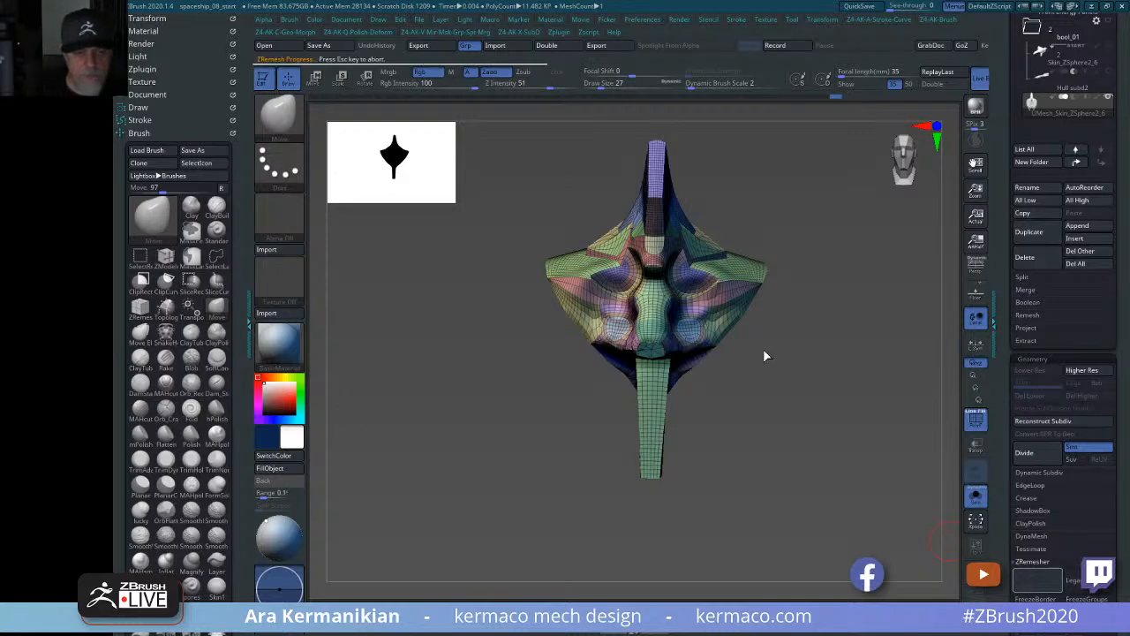
# Examine the remeshed hull from both sides and at different distances.
pyautogui.moveTo(821, 416); pyautogui.dragTo(651, 349)
pyautogui.moveTo(563, 414)
pyautogui.mouseDown()
pyautogui.moveTo(618, 355)
pyautogui.moveTo(802, 399)
pyautogui.moveTo(787, 345)
pyautogui.mouseUp()
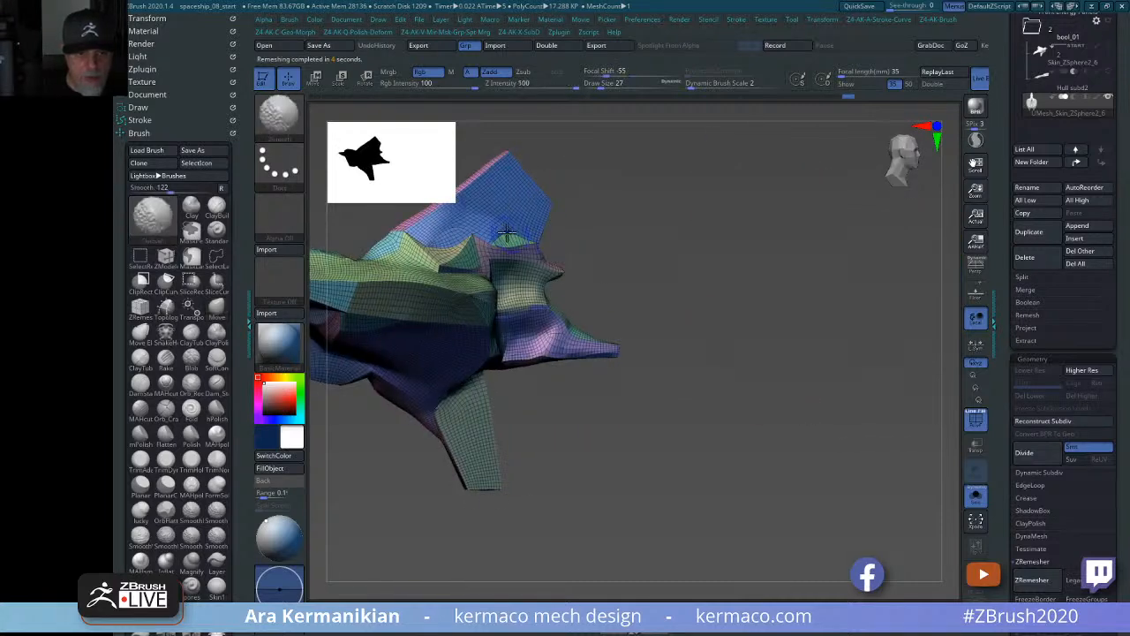
pyautogui.moveTo(600, 248)
pyautogui.mouseDown()
pyautogui.moveTo(698, 287)
pyautogui.moveTo(725, 238)
pyautogui.mouseUp()
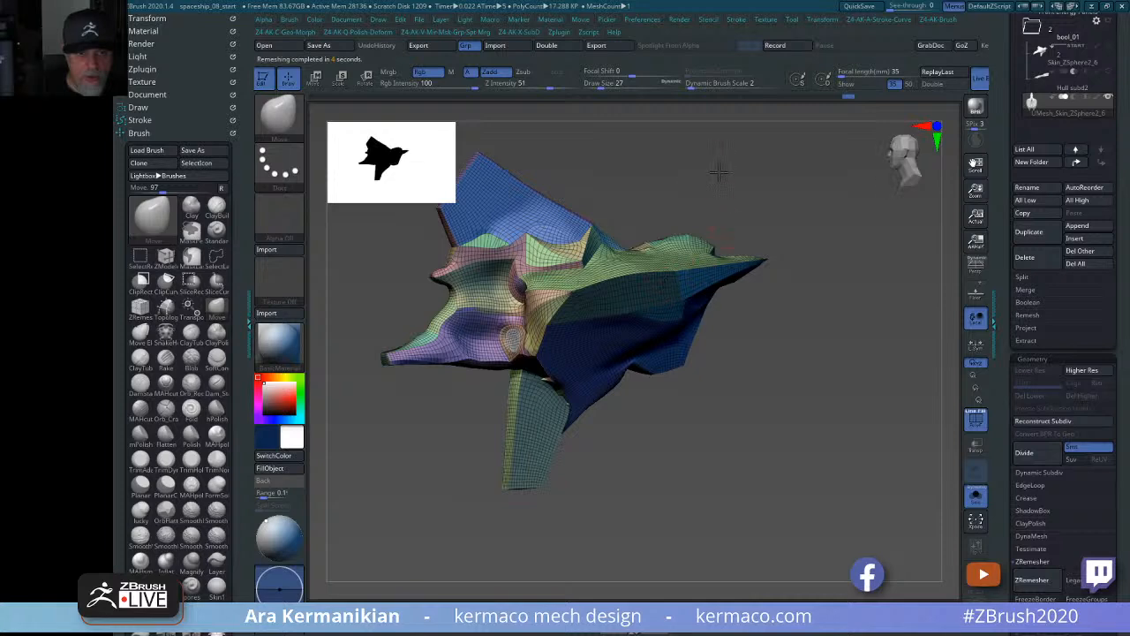
pyautogui.moveTo(777, 190); pyautogui.dragTo(801, 451)
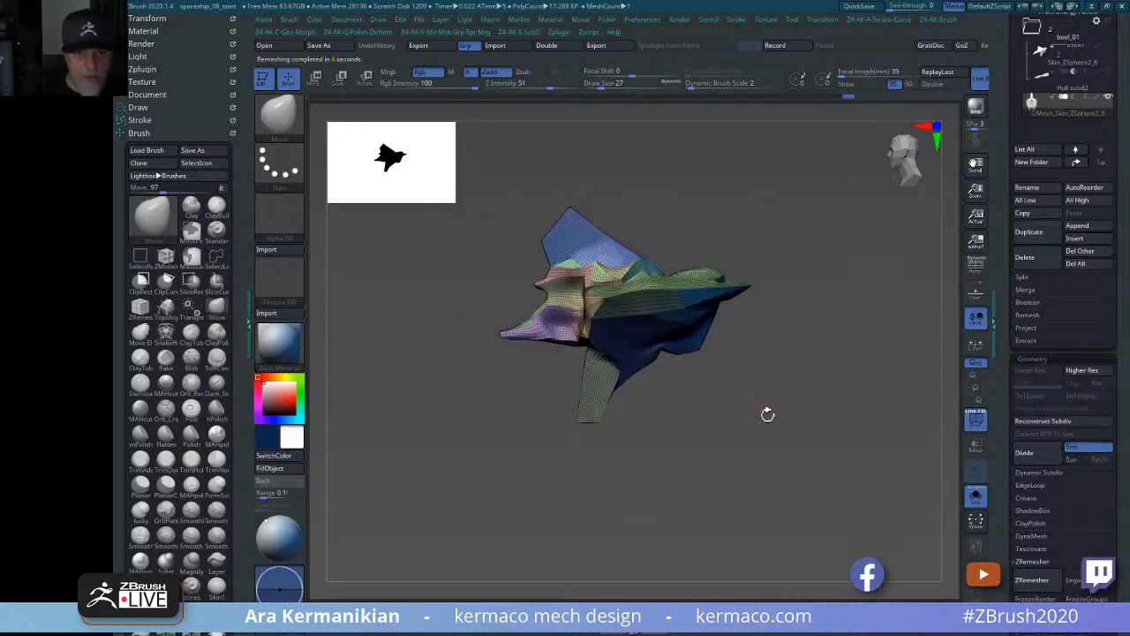
pyautogui.moveTo(768, 414); pyautogui.dragTo(635, 403)
pyautogui.press('shift')
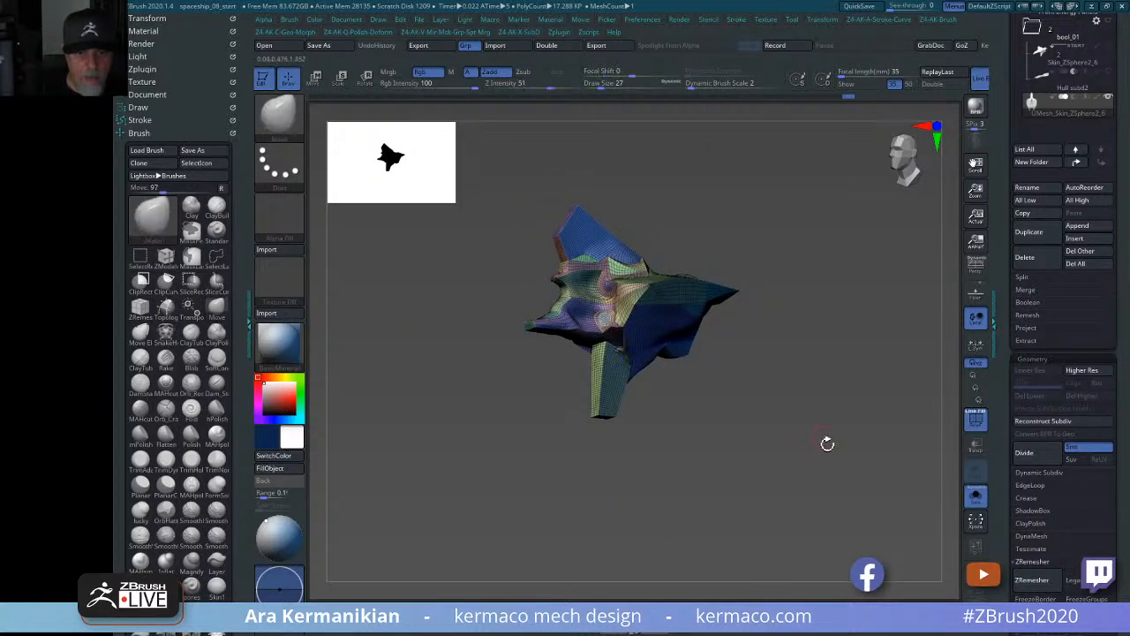
pyautogui.moveTo(827, 444)
pyautogui.mouseDown()
pyautogui.moveTo(799, 448)
pyautogui.moveTo(809, 492)
pyautogui.moveTo(804, 471)
pyautogui.moveTo(875, 534)
pyautogui.mouseUp()
# Bring back the engine parts and pull the hull edge toward the engines with the Move brush, using draw sizes 62 and 27.
pyautogui.click(979, 496)
pyautogui.moveTo(507, 447); pyautogui.dragTo(588, 397)
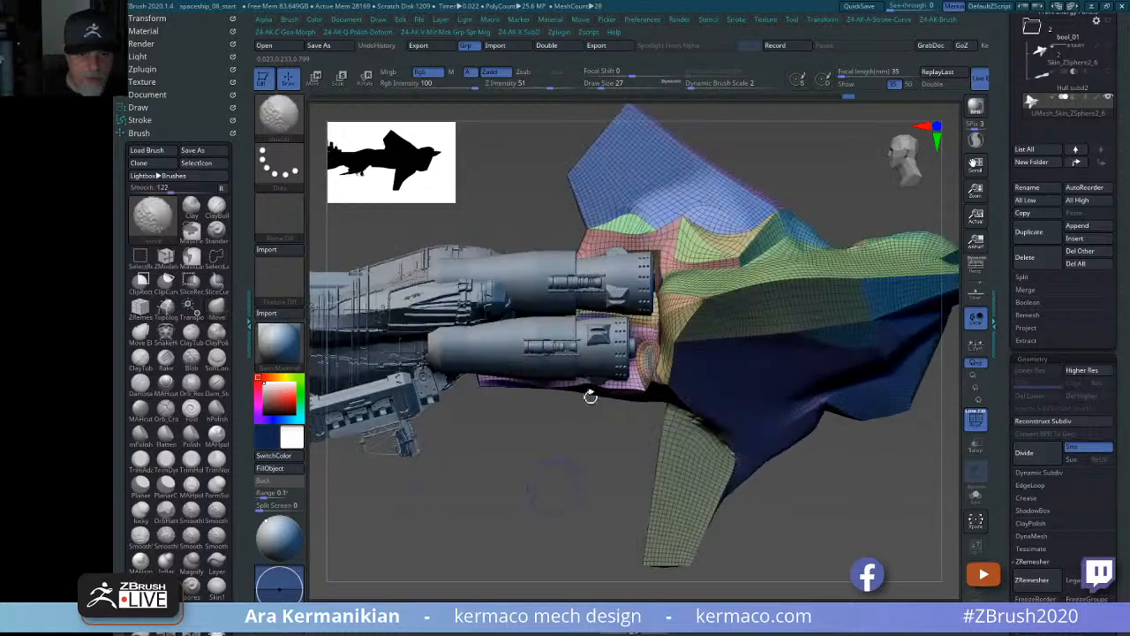
pyautogui.moveTo(647, 370)
pyautogui.mouseDown()
pyautogui.moveTo(662, 371)
pyautogui.moveTo(640, 370)
pyautogui.moveTo(654, 373)
pyautogui.moveTo(633, 385)
pyautogui.mouseUp()
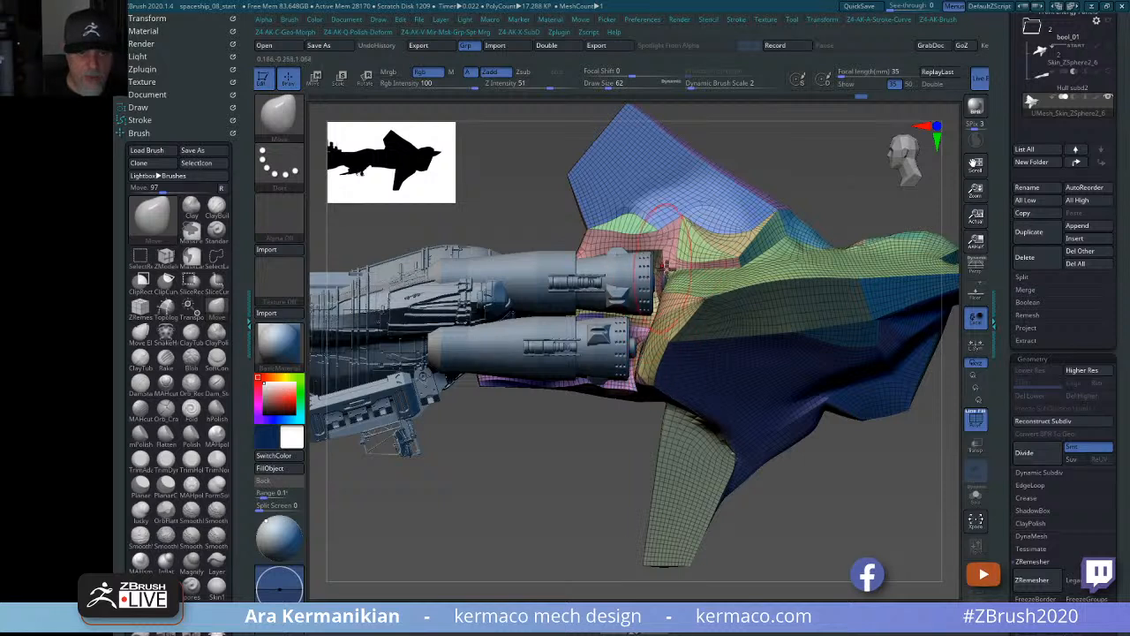
pyautogui.press('s')
pyautogui.moveTo(665, 271); pyautogui.dragTo(662, 270)
pyautogui.press('shift')
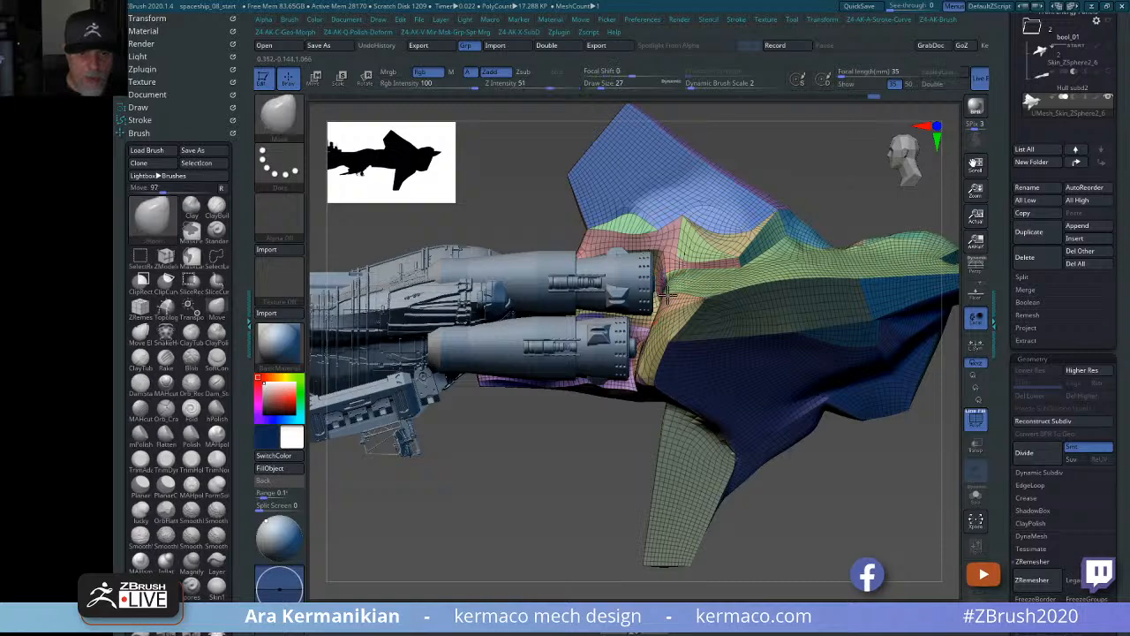
# Examine how the hull edge and tail boom fit the engines from several angles, with the surrounding parts shown and hidden.
pyautogui.moveTo(807, 179)
pyautogui.mouseDown()
pyautogui.moveTo(770, 201)
pyautogui.moveTo(758, 235)
pyautogui.moveTo(522, 452)
pyautogui.moveTo(580, 459)
pyautogui.moveTo(618, 492)
pyautogui.moveTo(621, 259)
pyautogui.moveTo(664, 248)
pyautogui.mouseUp()
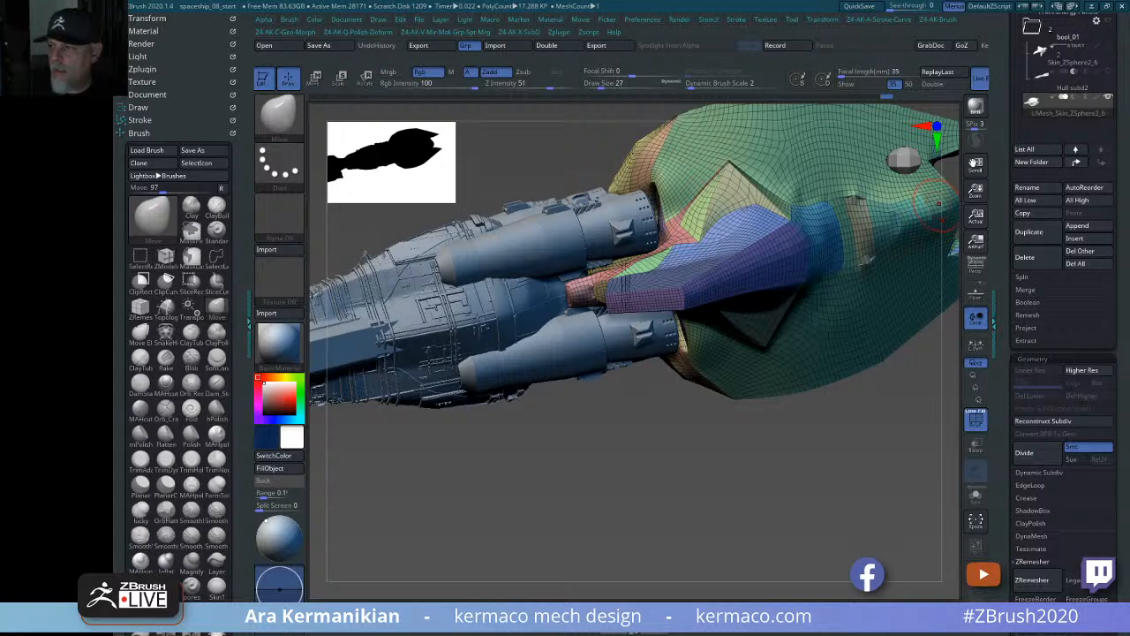
pyautogui.moveTo(695, 544); pyautogui.dragTo(788, 371)
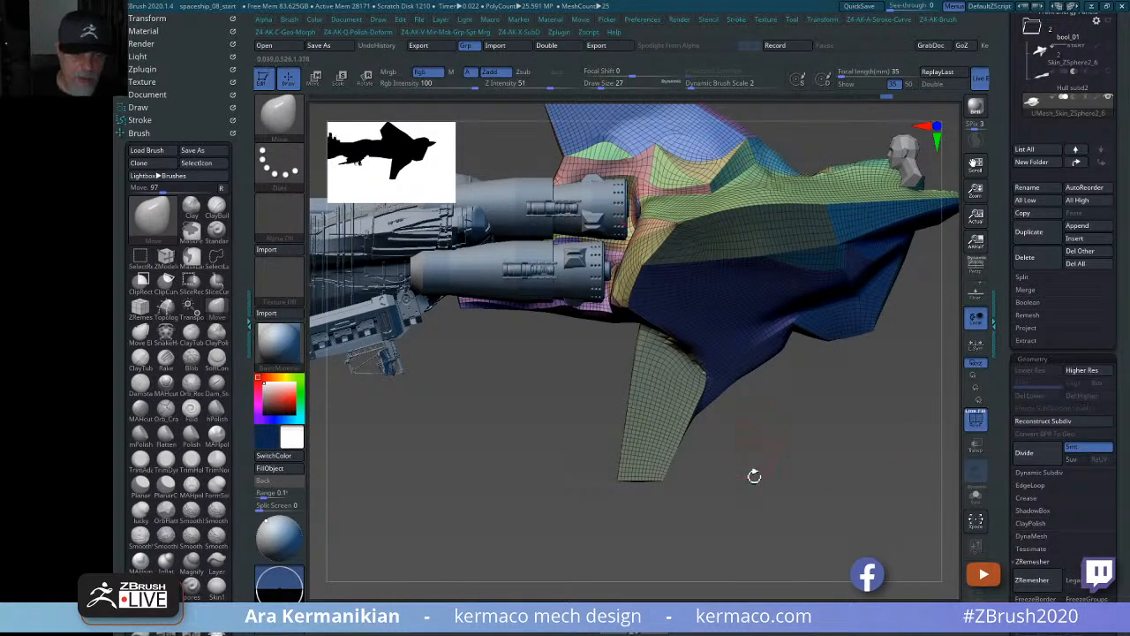
pyautogui.moveTo(752, 474); pyautogui.dragTo(809, 232)
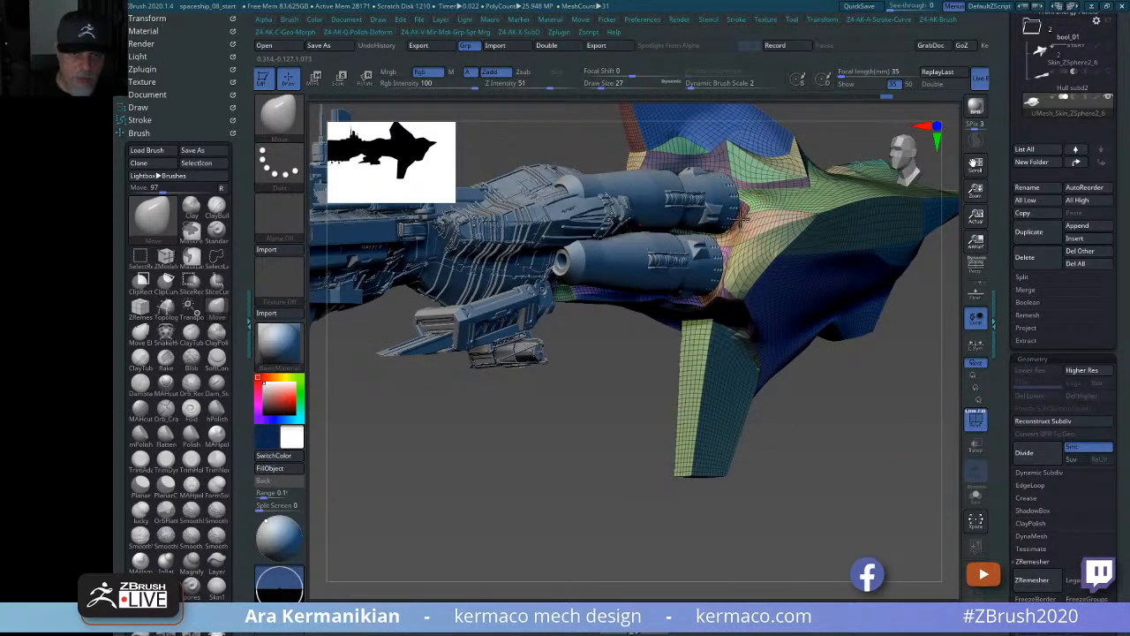
pyautogui.click(976, 493)
pyautogui.moveTo(883, 482); pyautogui.dragTo(751, 416)
pyautogui.click(976, 493)
pyautogui.moveTo(778, 484); pyautogui.dragTo(769, 277)
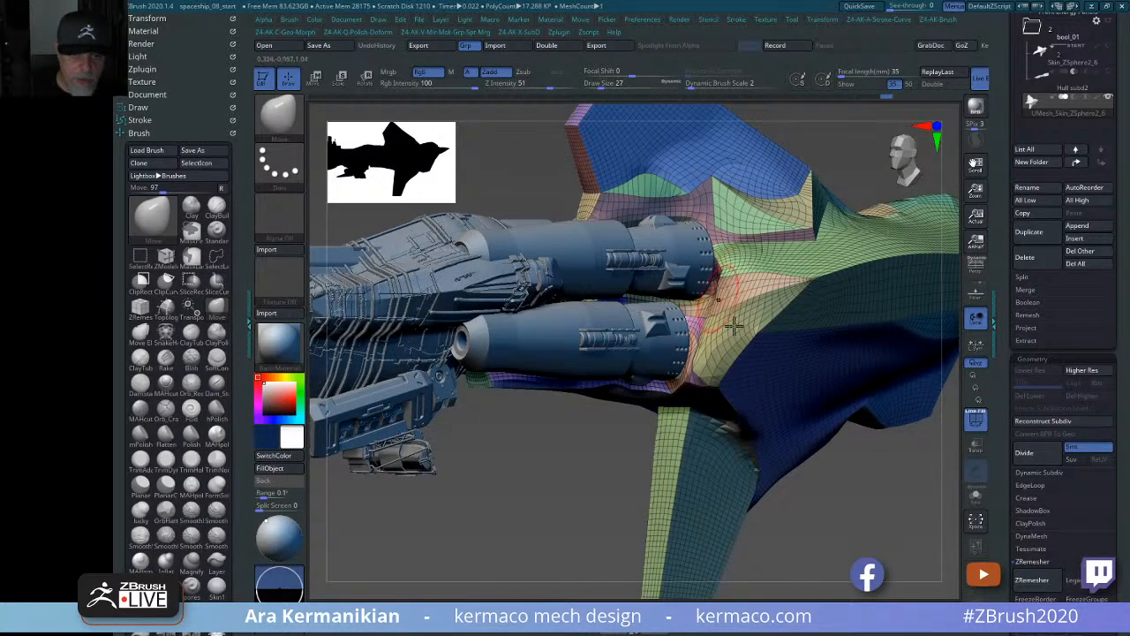
pyautogui.moveTo(834, 490); pyautogui.dragTo(683, 384)
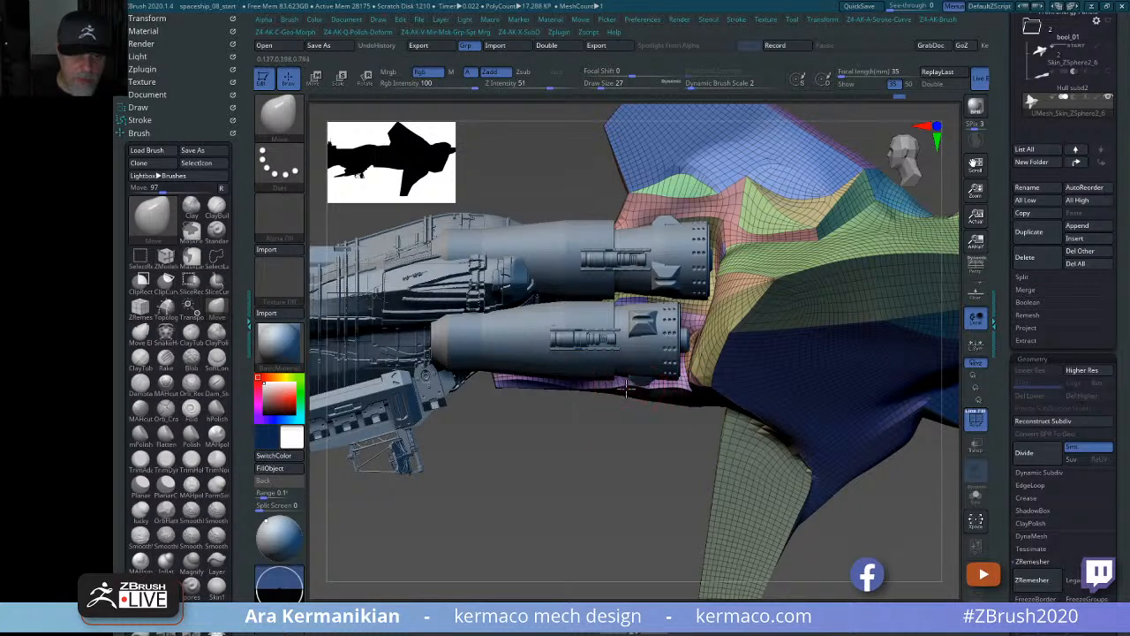
# Adjust the tail boom's lower edge with the Move brush and smooth the hull surface between the two engines.
pyautogui.moveTo(628, 389); pyautogui.dragTo(658, 386)
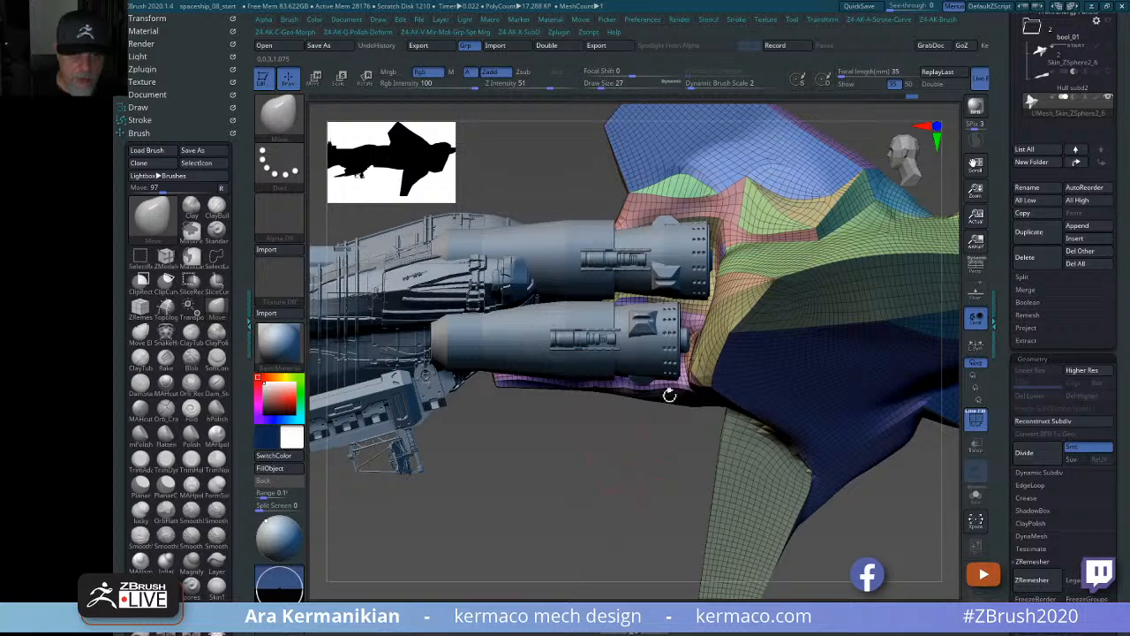
pyautogui.moveTo(580, 468)
pyautogui.mouseDown()
pyautogui.moveTo(729, 305)
pyautogui.moveTo(704, 313)
pyautogui.moveTo(712, 307)
pyautogui.mouseUp()
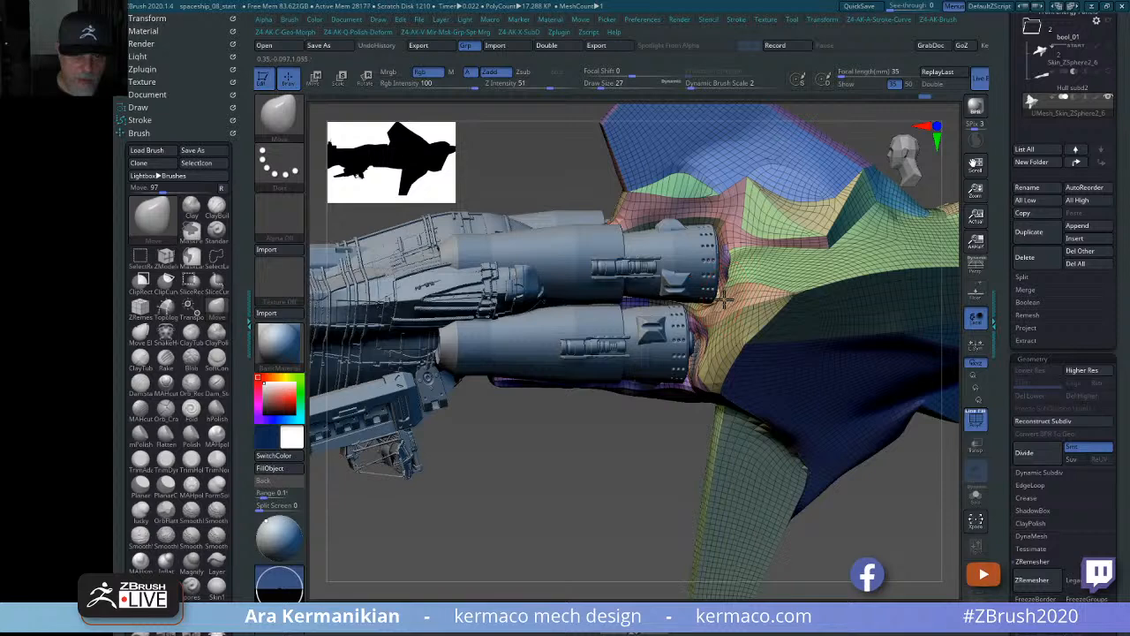
pyautogui.moveTo(717, 316)
pyautogui.keyDown('shift'); pyautogui.mouseDown()
pyautogui.moveTo(709, 350)
pyautogui.moveTo(700, 311)
pyautogui.mouseUp(); pyautogui.keyUp('shift')
pyautogui.moveTo(523, 504); pyautogui.dragTo(550, 441)
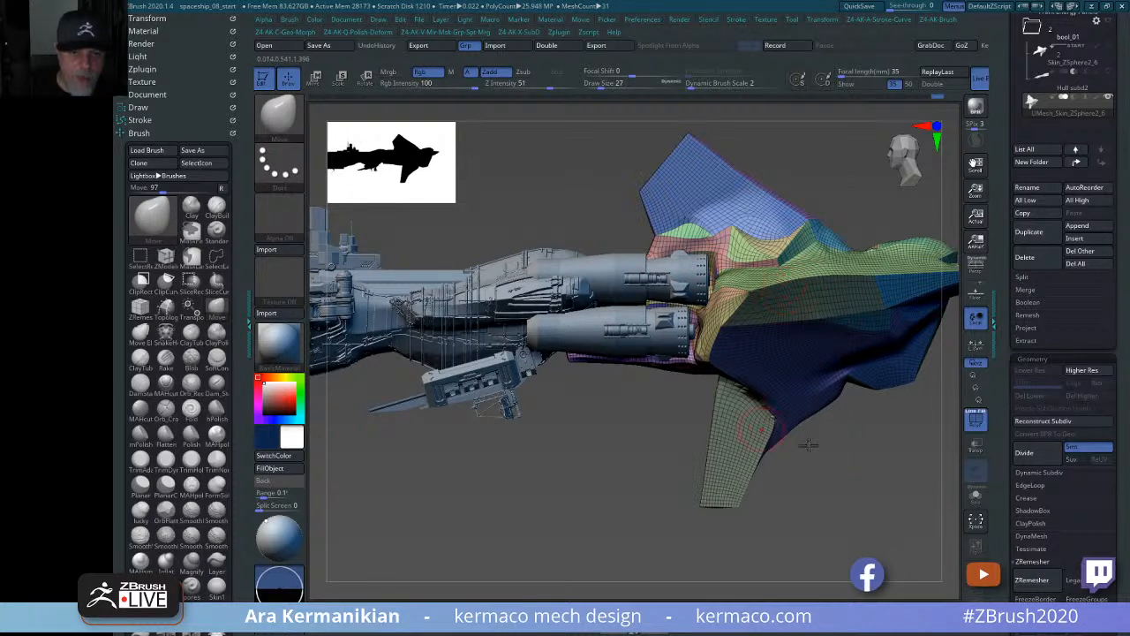
pyautogui.moveTo(809, 445); pyautogui.dragTo(700, 327)
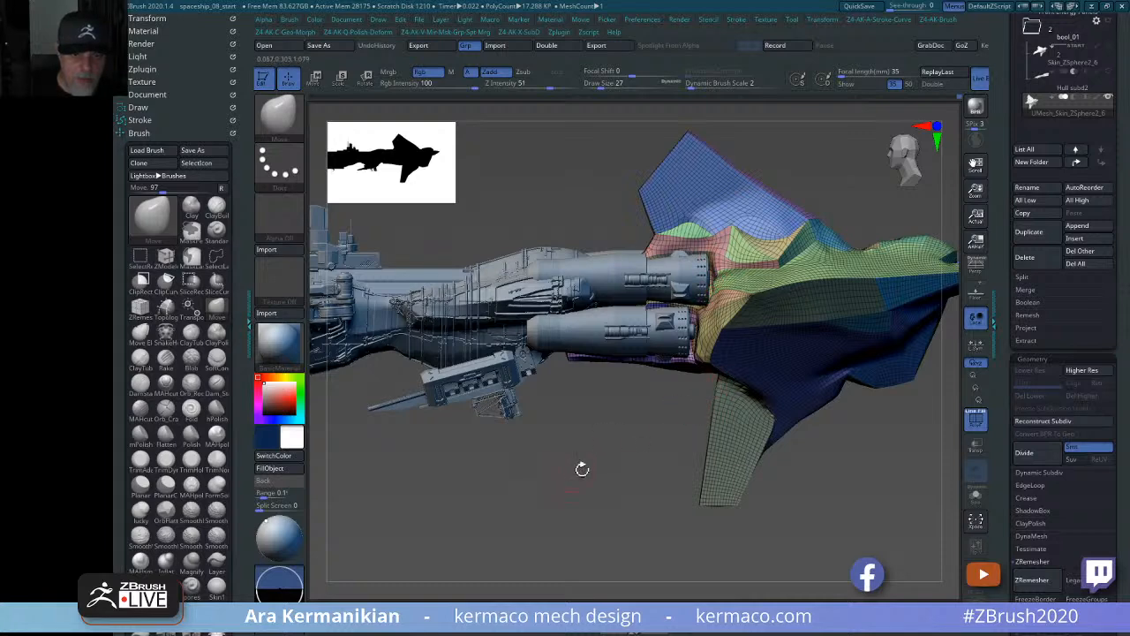
# Smooth and reshape the hull edge around the end of the upper engine with the Smooth and Move brushes.
pyautogui.moveTo(638, 461); pyautogui.dragTo(660, 501)
pyautogui.moveTo(592, 559); pyautogui.dragTo(645, 521)
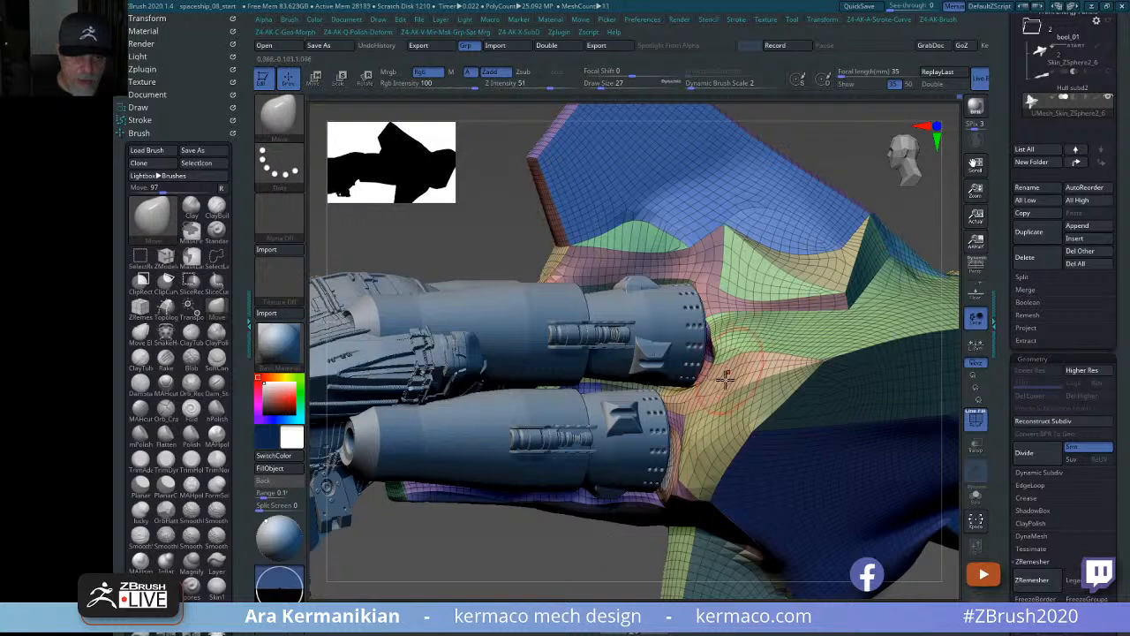
pyautogui.press('shift')
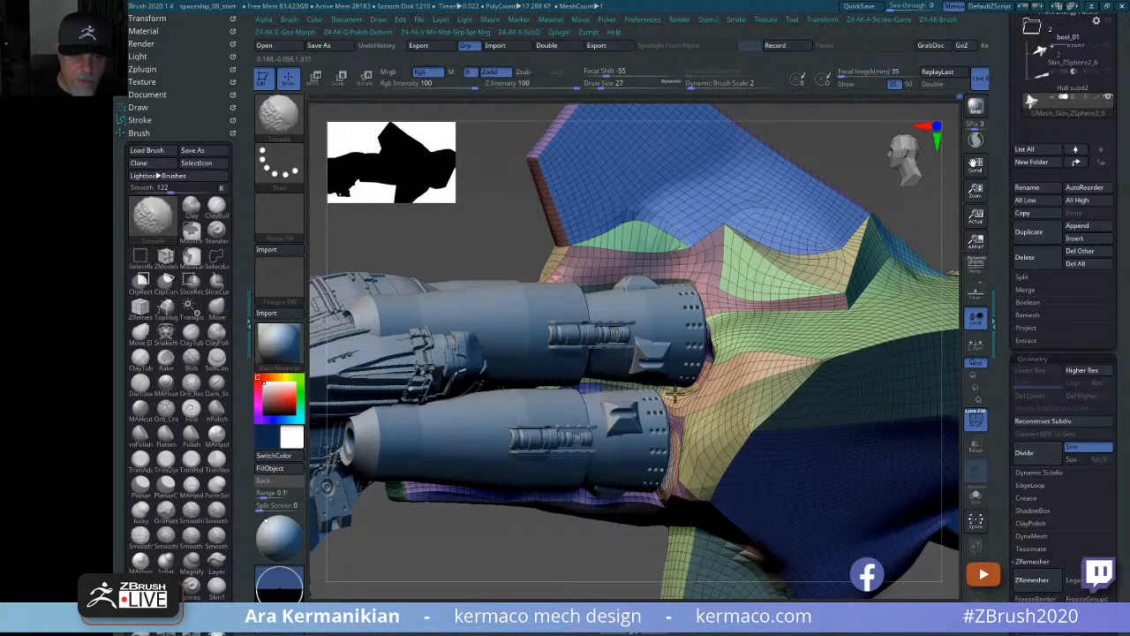
pyautogui.moveTo(722, 333)
pyautogui.keyDown('shift'); pyautogui.mouseDown()
pyautogui.moveTo(740, 339)
pyautogui.moveTo(717, 323)
pyautogui.mouseUp(); pyautogui.keyUp('shift')
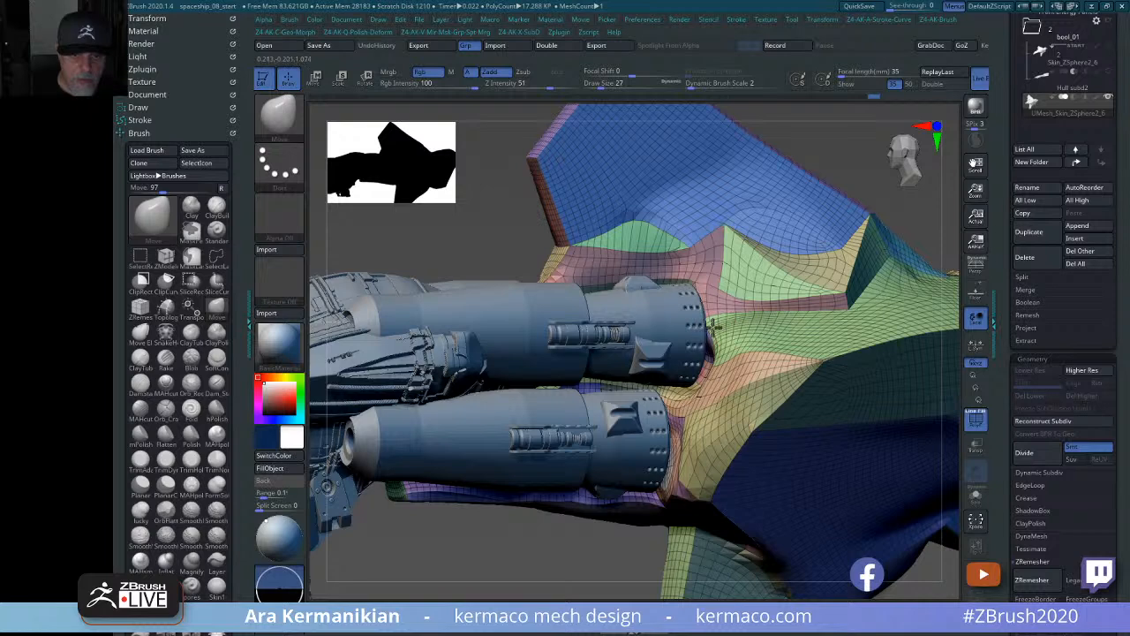
pyautogui.keyDown('shift'); pyautogui.moveTo(861, 159); pyautogui.dragTo(844, 157); pyautogui.keyUp('shift')
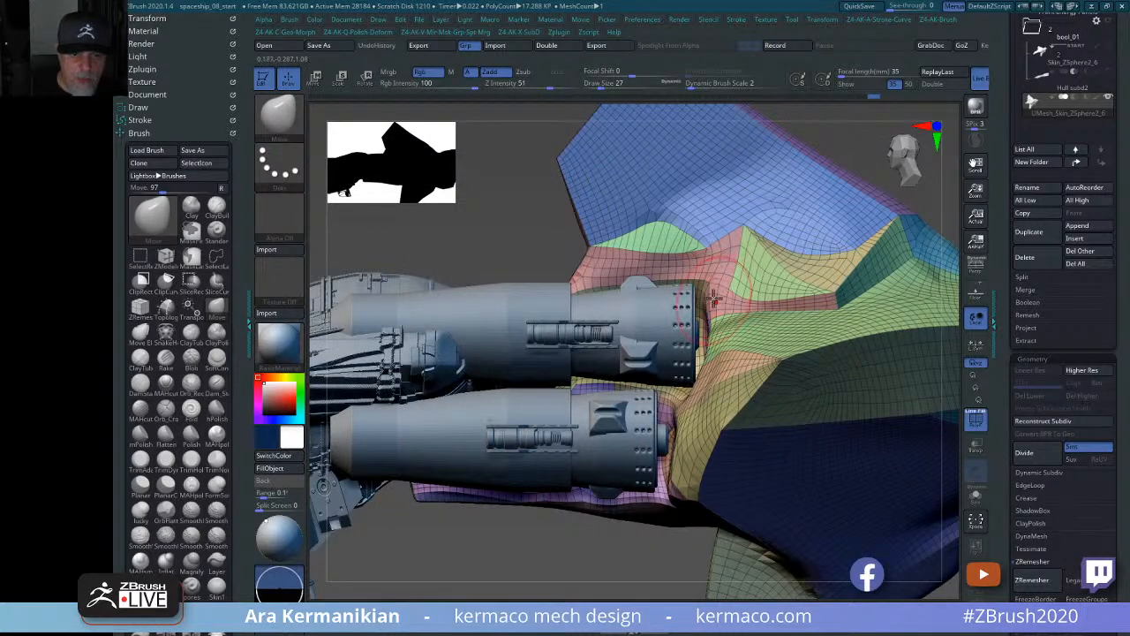
pyautogui.moveTo(715, 295); pyautogui.dragTo(709, 285)
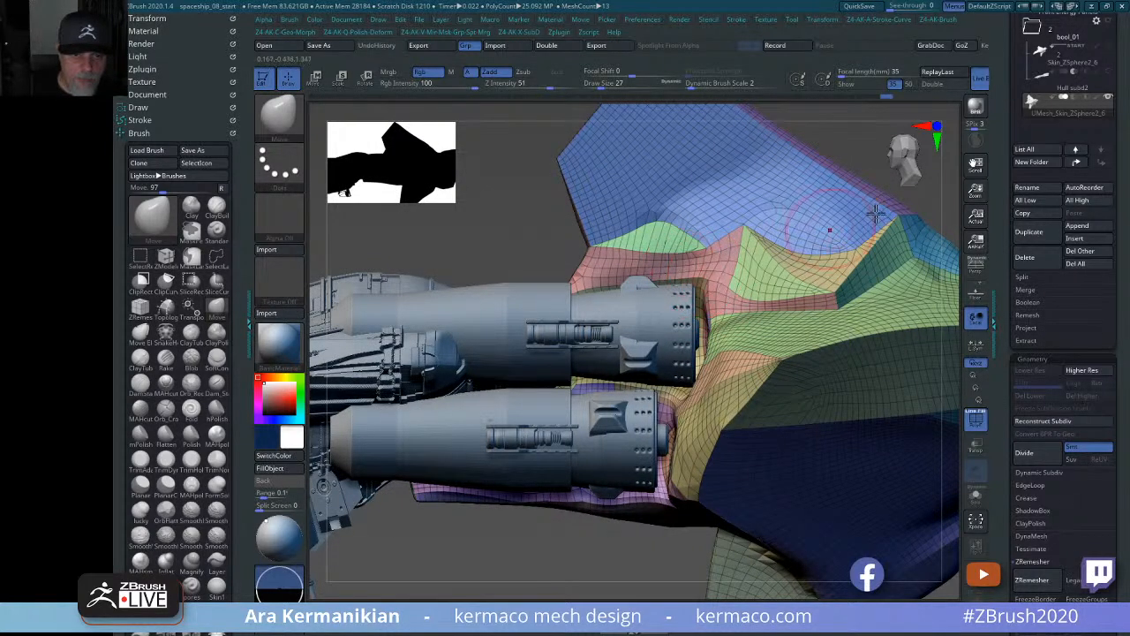
# Examine the hull's fit against the engine section from the side, from the tail boom's far side and from a distance.
pyautogui.moveTo(861, 154); pyautogui.dragTo(651, 432)
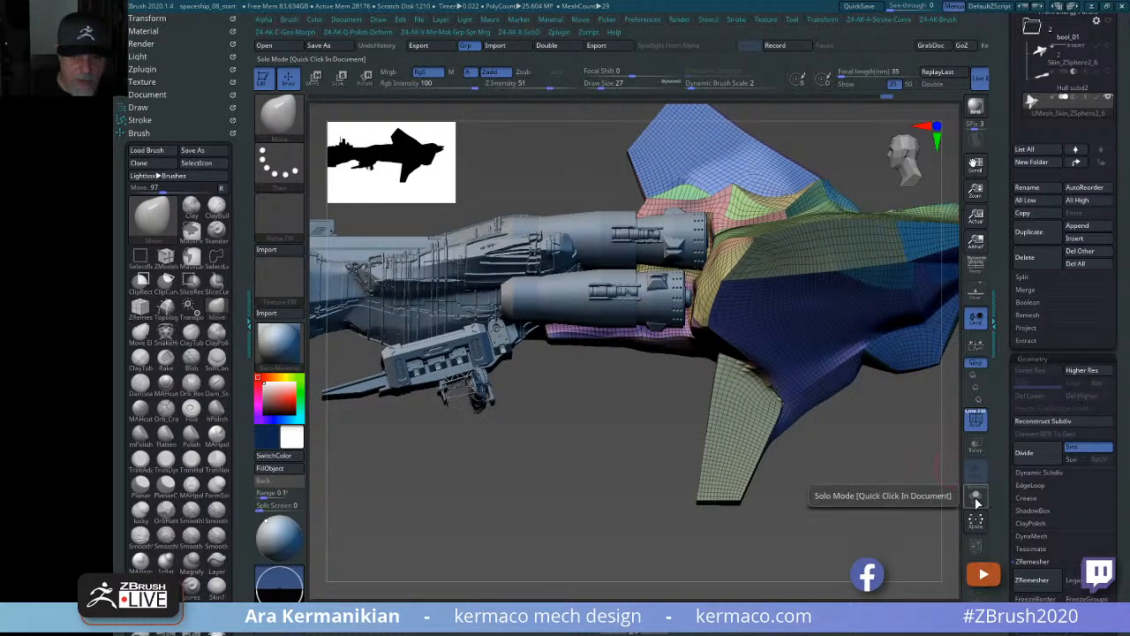
pyautogui.click(976, 422)
pyautogui.click(976, 423)
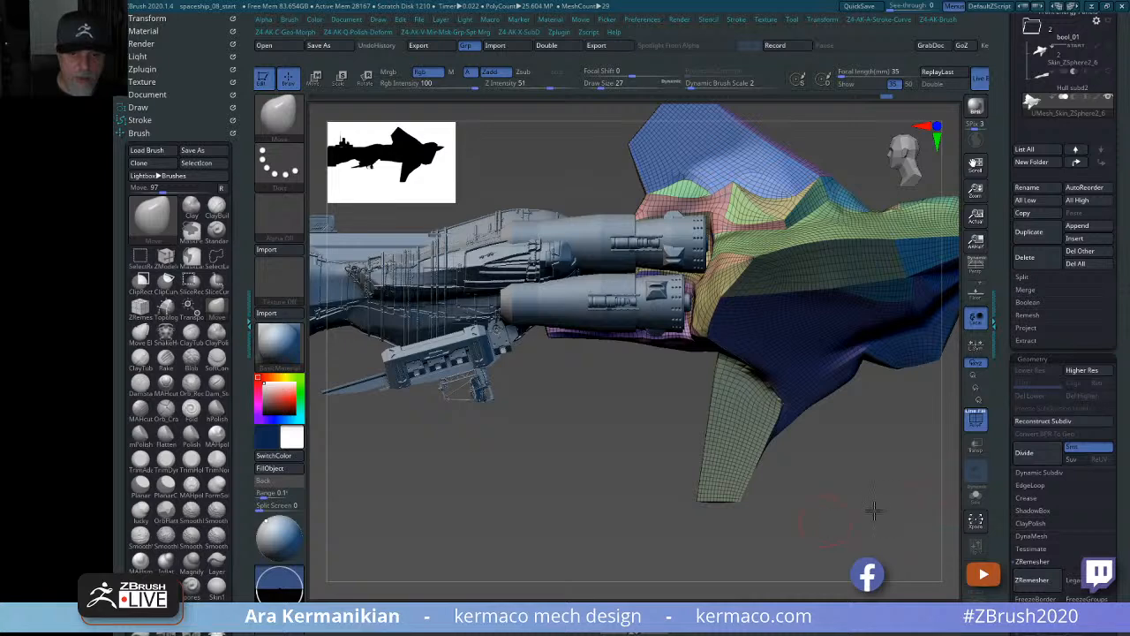
pyautogui.moveTo(872, 511)
pyautogui.mouseDown()
pyautogui.moveTo(692, 398)
pyautogui.moveTo(664, 353)
pyautogui.moveTo(680, 305)
pyautogui.mouseUp()
pyautogui.press('shift')
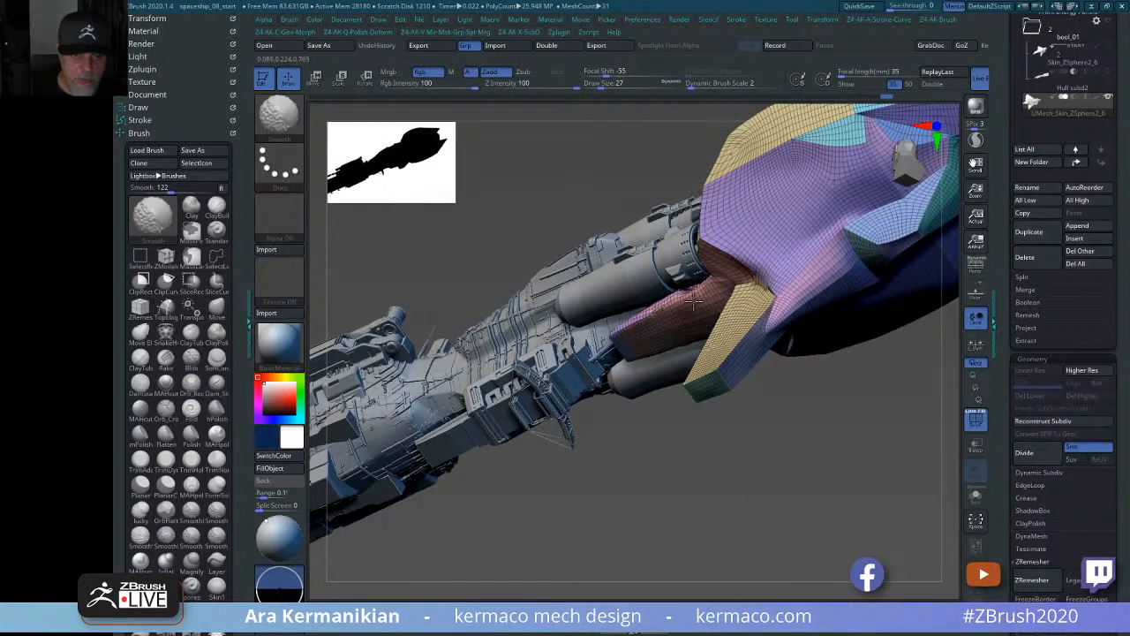
pyautogui.moveTo(806, 455)
pyautogui.mouseDown()
pyautogui.moveTo(937, 457)
pyautogui.moveTo(898, 469)
pyautogui.moveTo(830, 429)
pyautogui.moveTo(803, 345)
pyautogui.mouseUp()
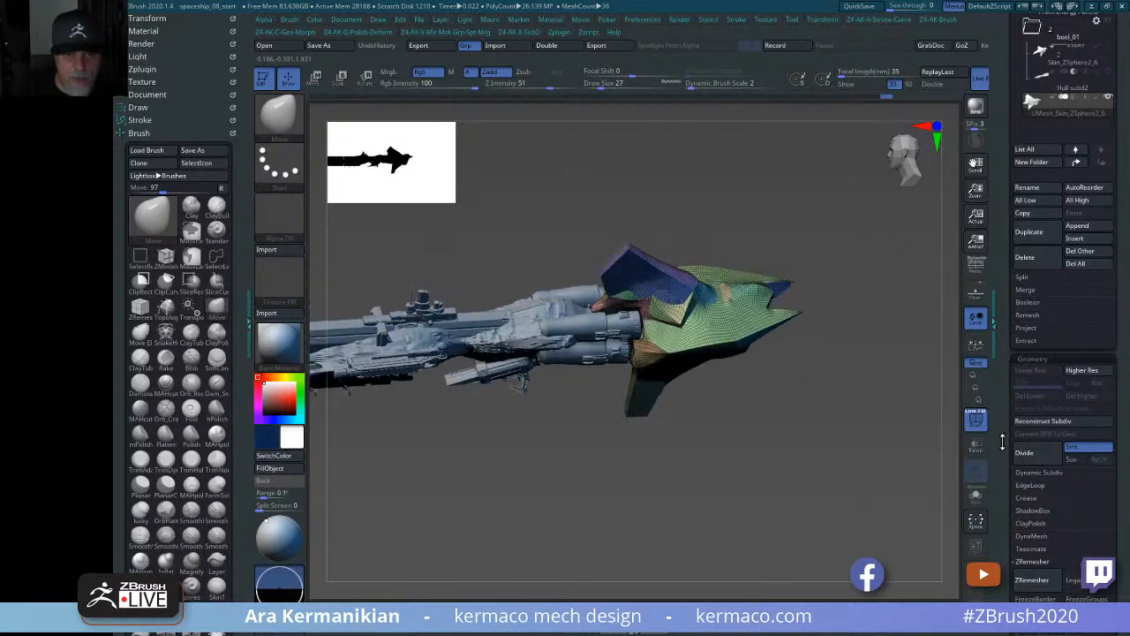
# Isolate the hull and smooth the surface inside the upper engine recesses.
pyautogui.click(978, 508)
pyautogui.moveTo(863, 459)
pyautogui.mouseDown()
pyautogui.moveTo(893, 429)
pyautogui.moveTo(827, 412)
pyautogui.moveTo(769, 471)
pyautogui.moveTo(761, 521)
pyautogui.mouseUp()
pyautogui.press('f')
pyautogui.keyDown('shift'); pyautogui.moveTo(647, 325); pyautogui.dragTo(637, 320); pyautogui.keyUp('shift')
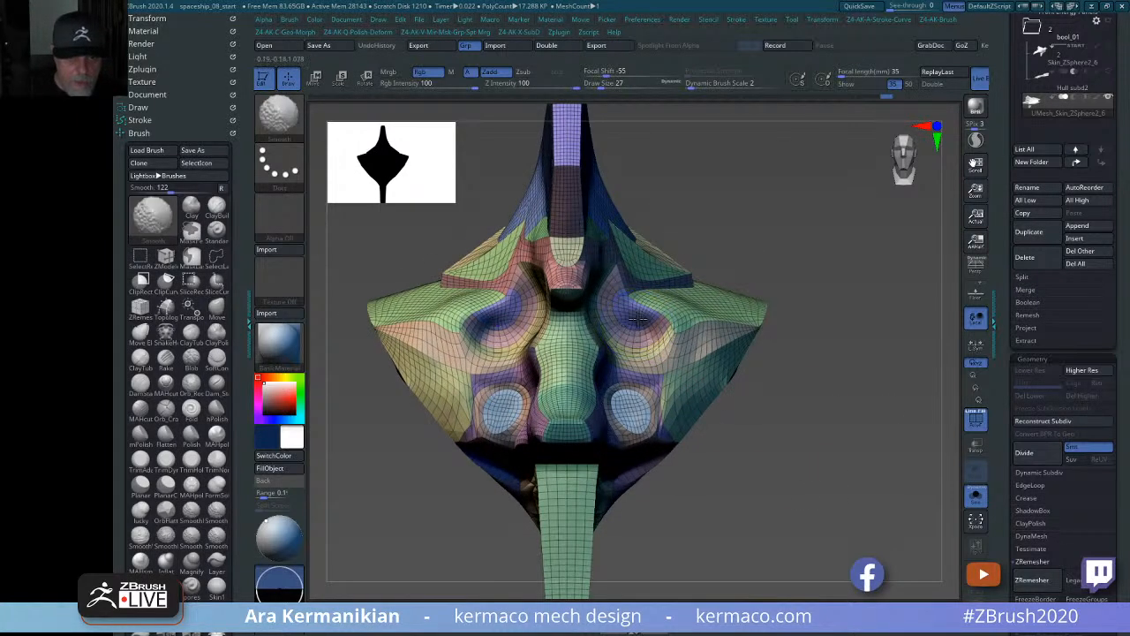
# Flatten the inner surface of the upper engine recesses with the hPolish brush.
pyautogui.press('space')
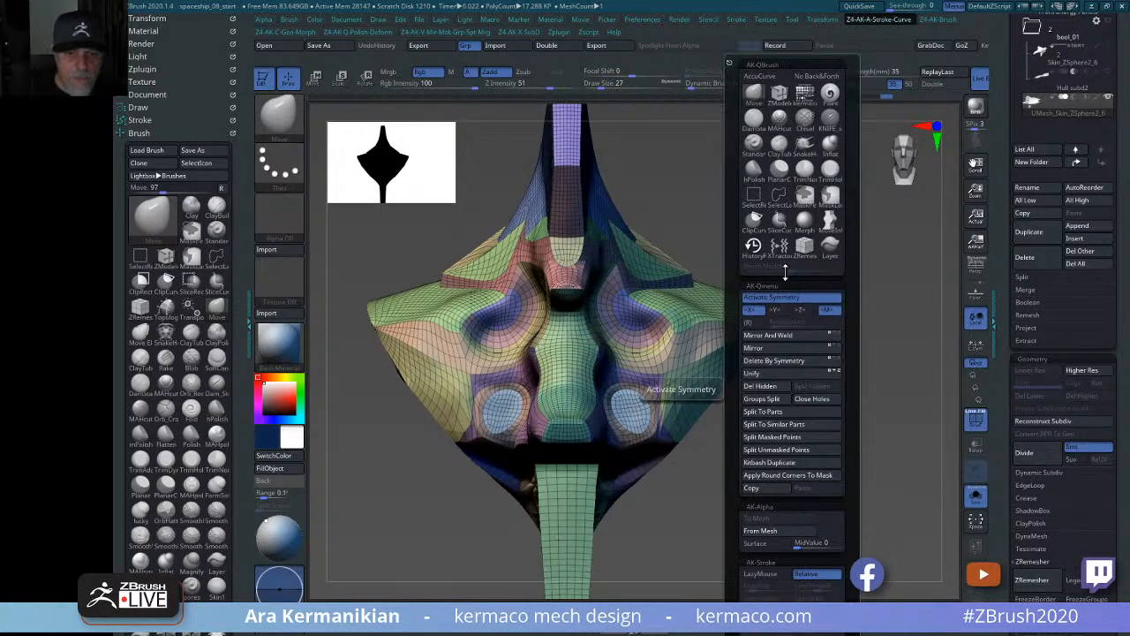
pyautogui.click(757, 167)
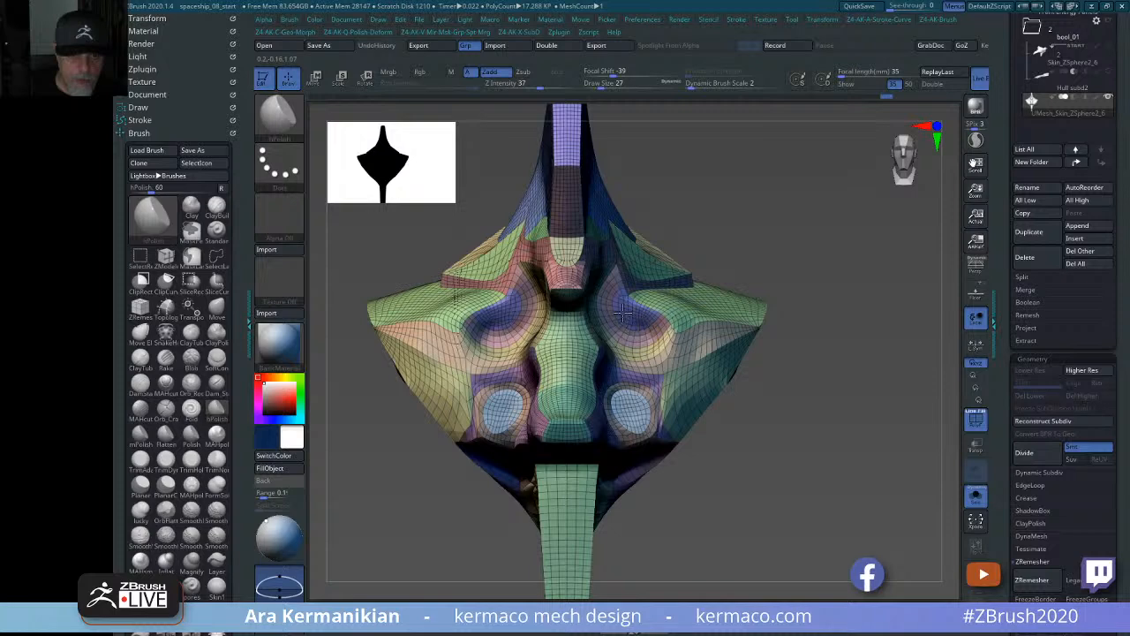
pyautogui.moveTo(624, 311)
pyautogui.mouseDown()
pyautogui.moveTo(645, 335)
pyautogui.moveTo(613, 334)
pyautogui.moveTo(632, 338)
pyautogui.mouseUp()
pyautogui.moveTo(896, 437); pyautogui.dragTo(597, 428)
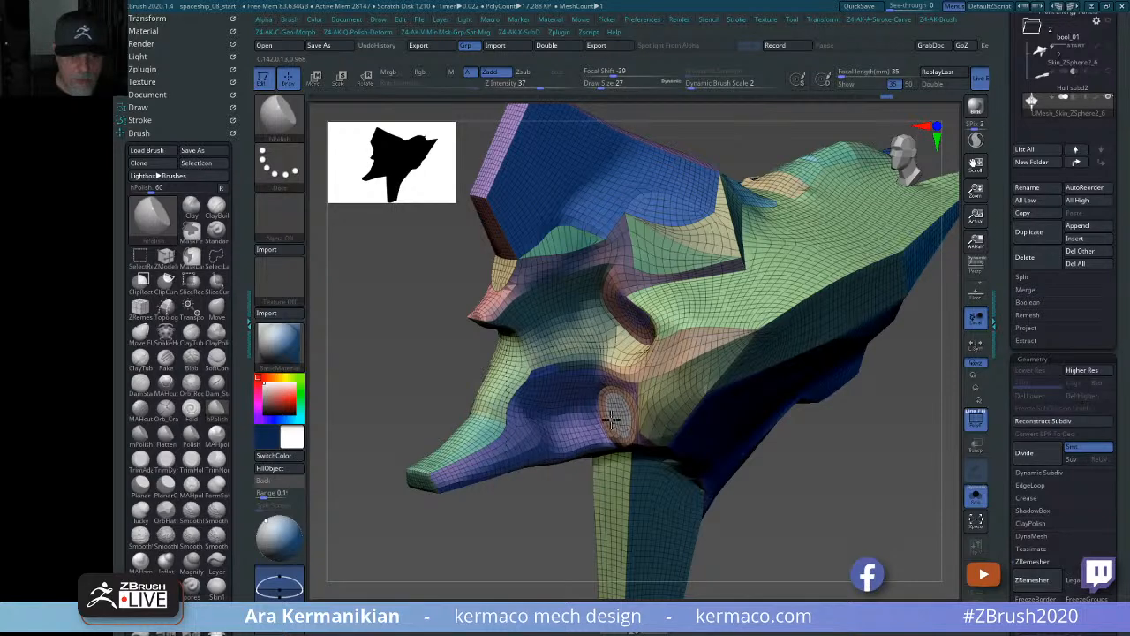
pyautogui.moveTo(770, 489); pyautogui.dragTo(777, 424)
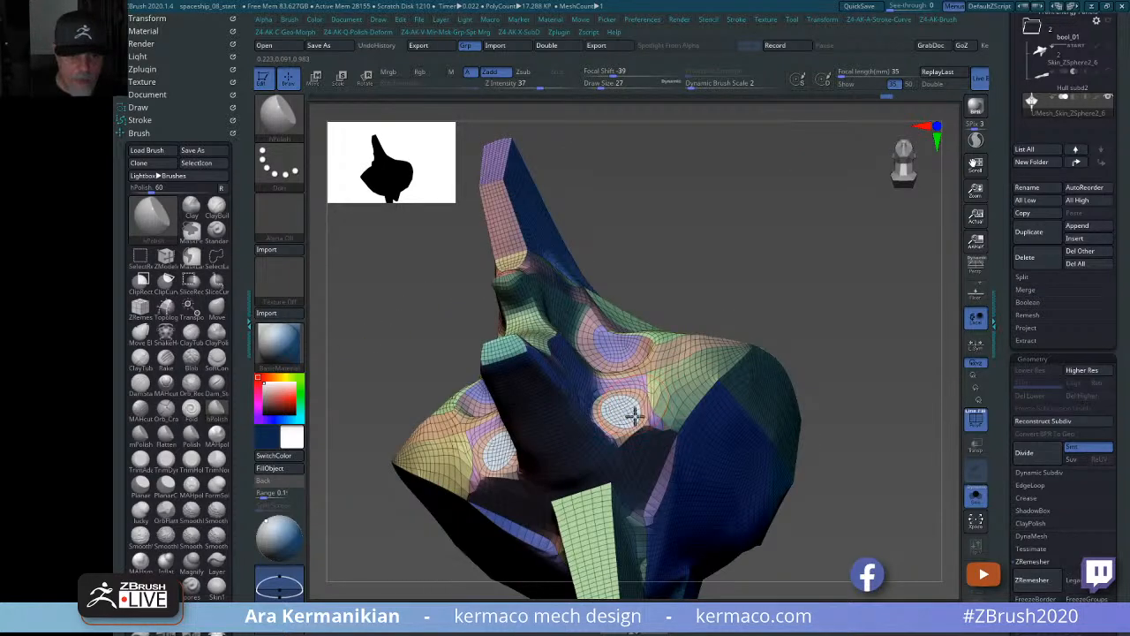
pyautogui.moveTo(912, 508); pyautogui.dragTo(853, 512)
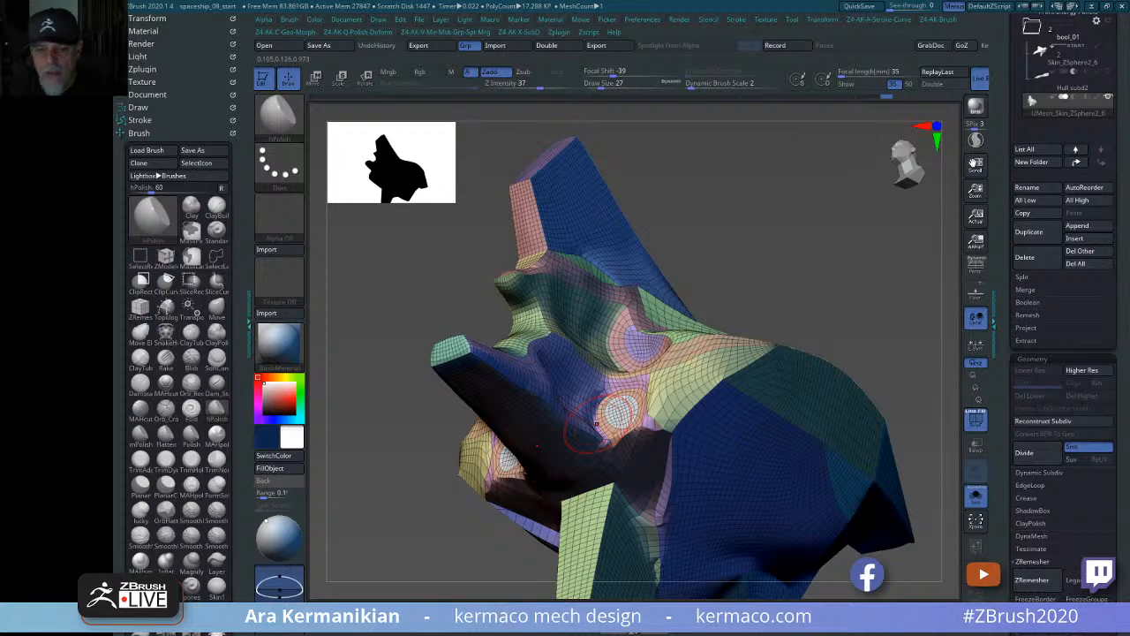
# Clear any mask on the hull and polish the surface around the lower engine cutout with the hPolish brush.
pyautogui.moveTo(856, 248); pyautogui.dragTo(787, 256)
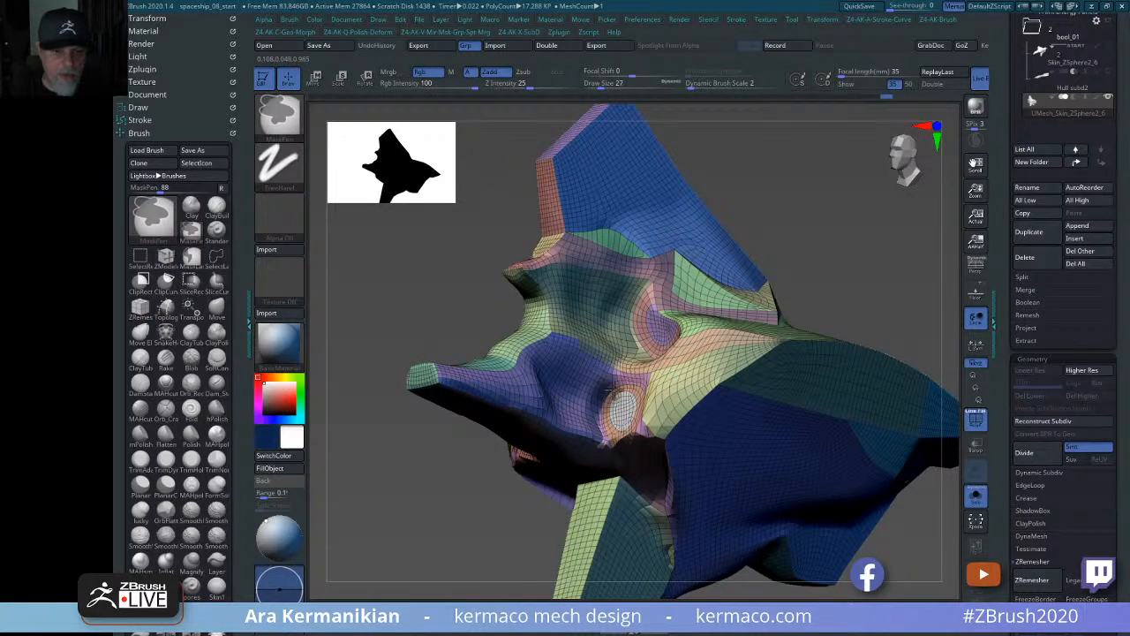
pyautogui.moveTo(829, 279)
pyautogui.mouseDown()
pyautogui.moveTo(914, 272)
pyautogui.moveTo(936, 287)
pyautogui.mouseUp()
pyautogui.moveTo(886, 446)
pyautogui.mouseDown()
pyautogui.moveTo(852, 424)
pyautogui.moveTo(592, 379)
pyautogui.mouseUp()
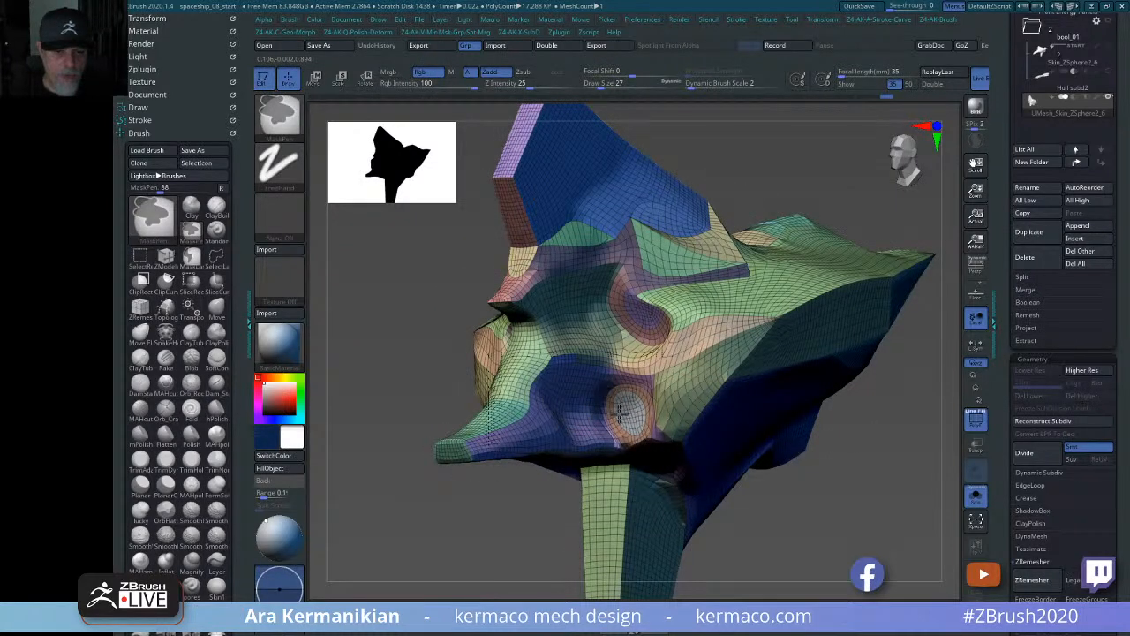
pyautogui.keyDown('ctrl'); pyautogui.moveTo(878, 495); pyautogui.dragTo(904, 513); pyautogui.keyUp('ctrl')
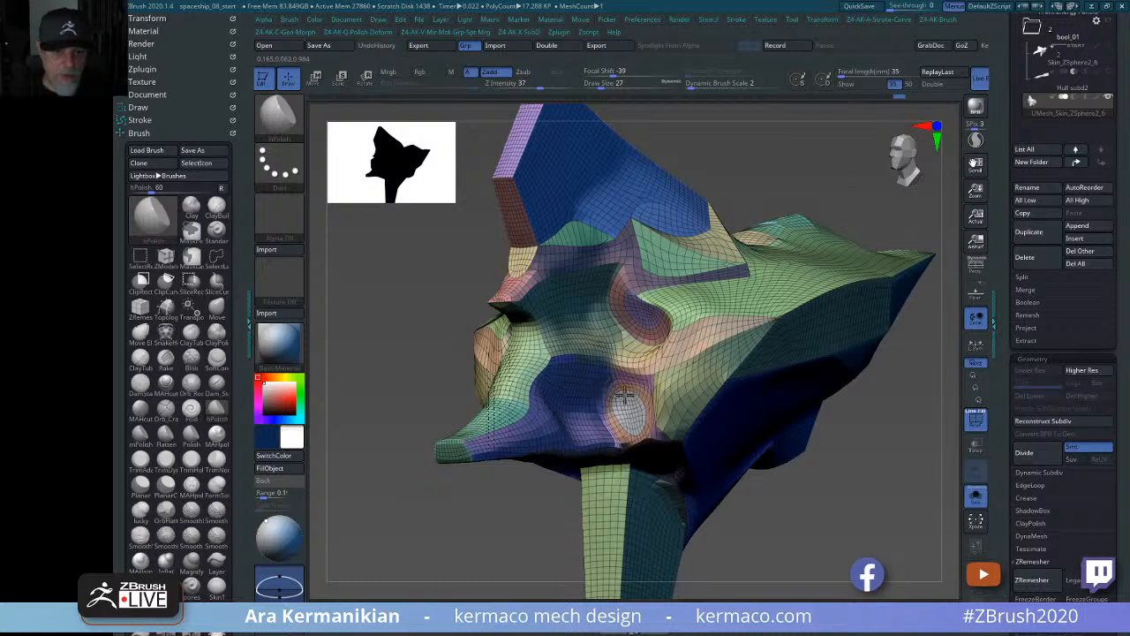
pyautogui.moveTo(797, 483); pyautogui.dragTo(843, 462)
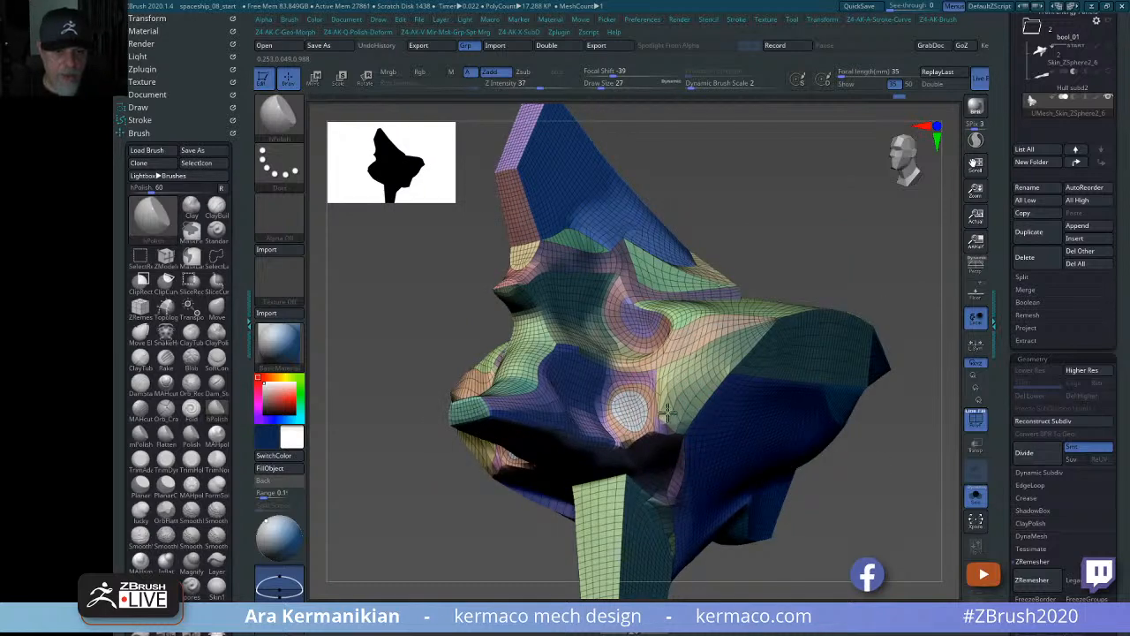
pyautogui.moveTo(910, 508); pyautogui.dragTo(833, 467)
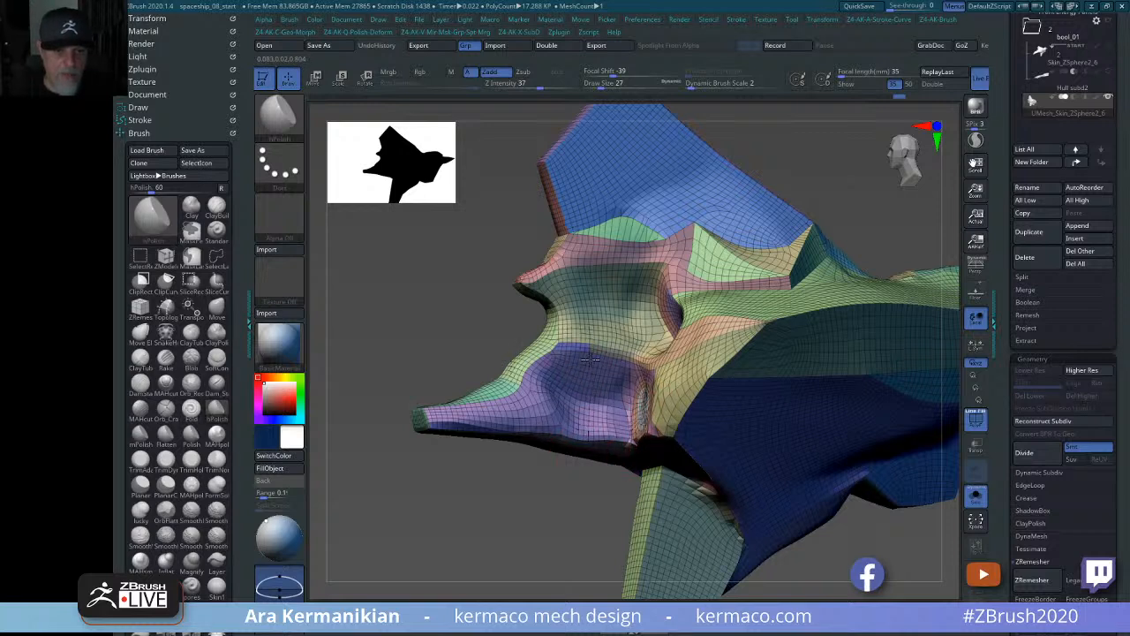
# Polish the side of the tail boom beside the lower engine cutout with the hPolish brush.
pyautogui.moveTo(549, 549); pyautogui.dragTo(649, 521)
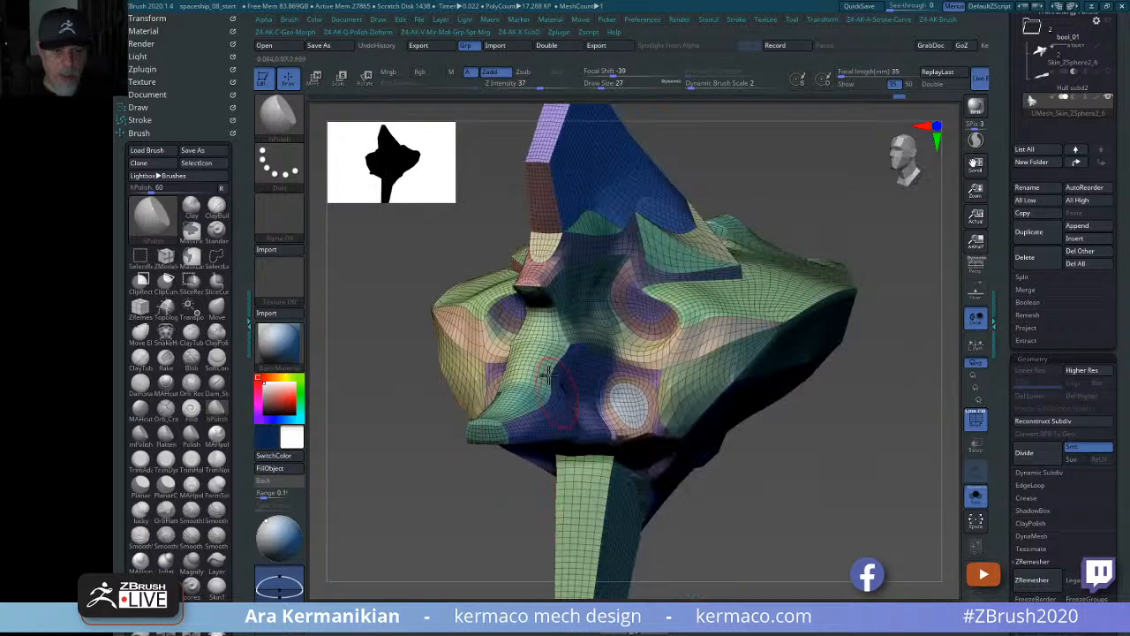
pyautogui.moveTo(865, 446); pyautogui.dragTo(910, 437)
pyautogui.moveTo(852, 399); pyautogui.dragTo(572, 264)
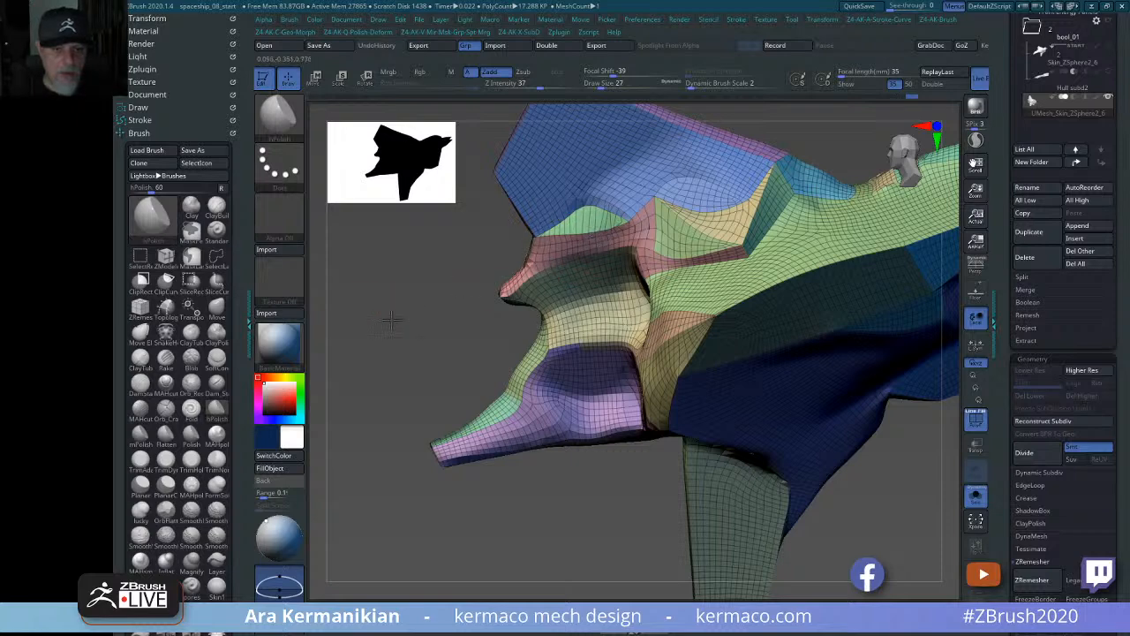
pyautogui.keyDown('shift'); pyautogui.moveTo(391, 321); pyautogui.dragTo(891, 405); pyautogui.keyUp('shift')
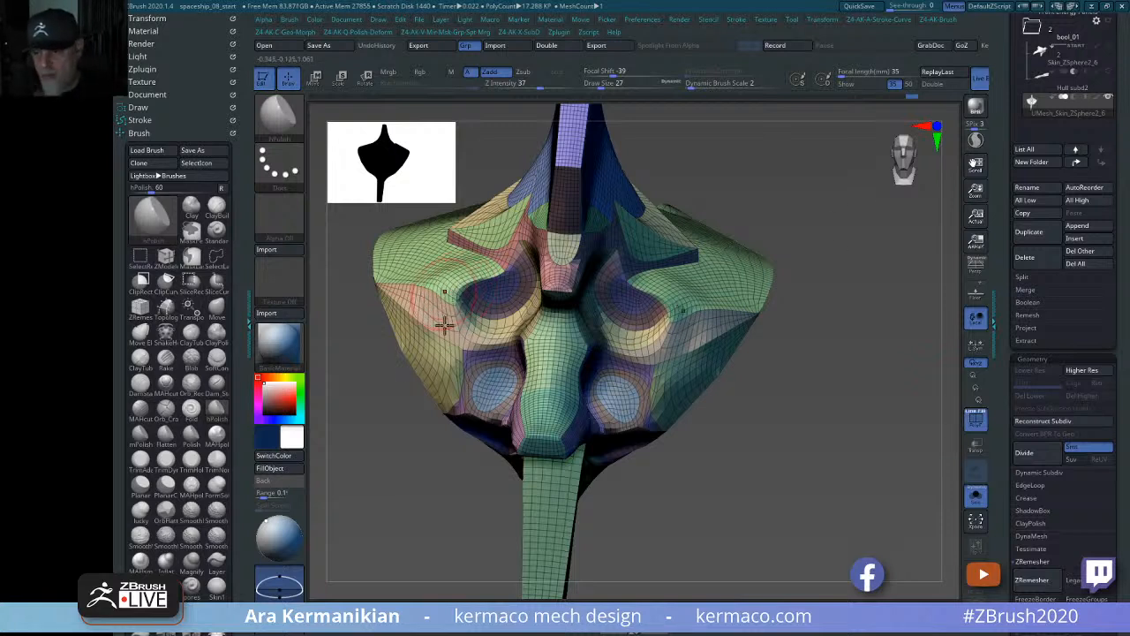
# Reshape the small spur above the tail boom using the Move brush at draw size 16.
pyautogui.moveTo(754, 404); pyautogui.dragTo(536, 320)
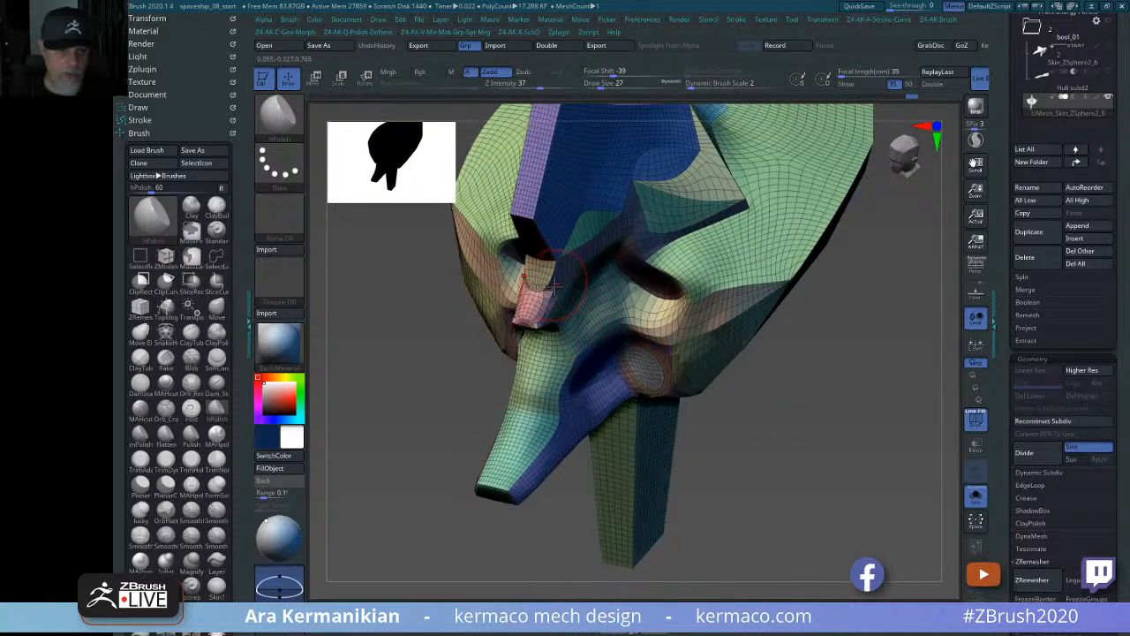
pyautogui.press('ctrl')
pyautogui.press('ctrl')
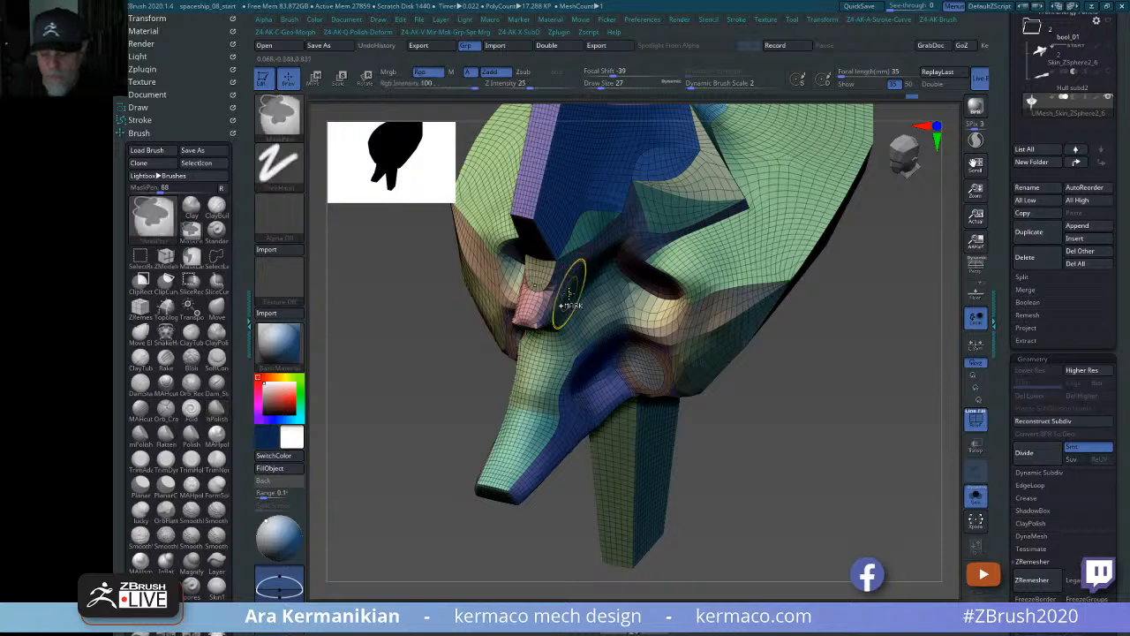
pyautogui.press('space')
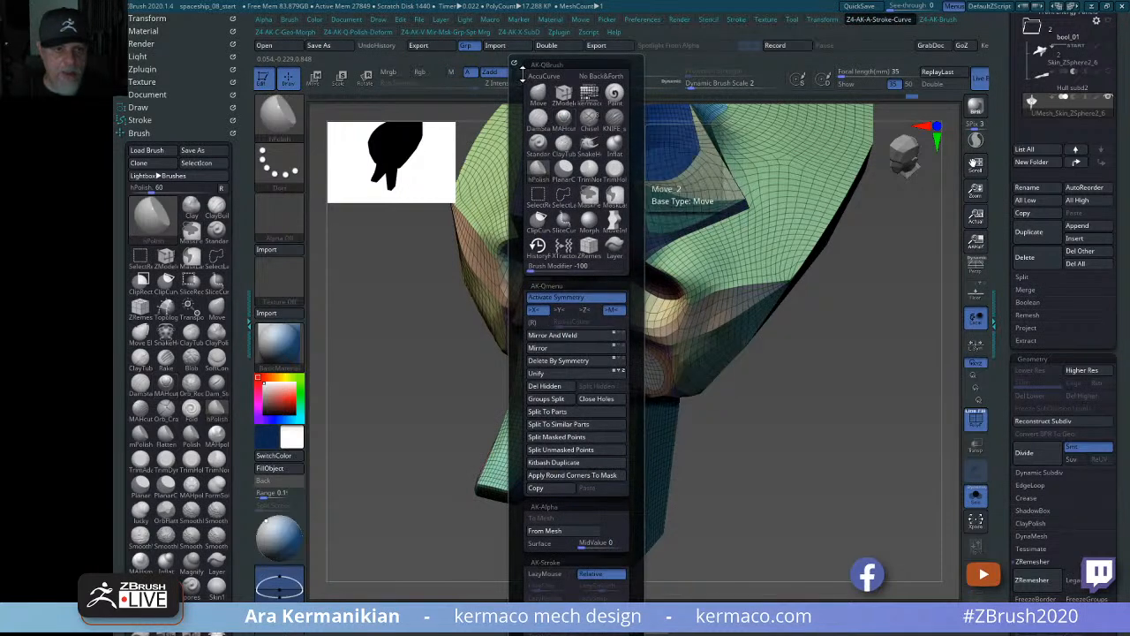
pyautogui.click(538, 92)
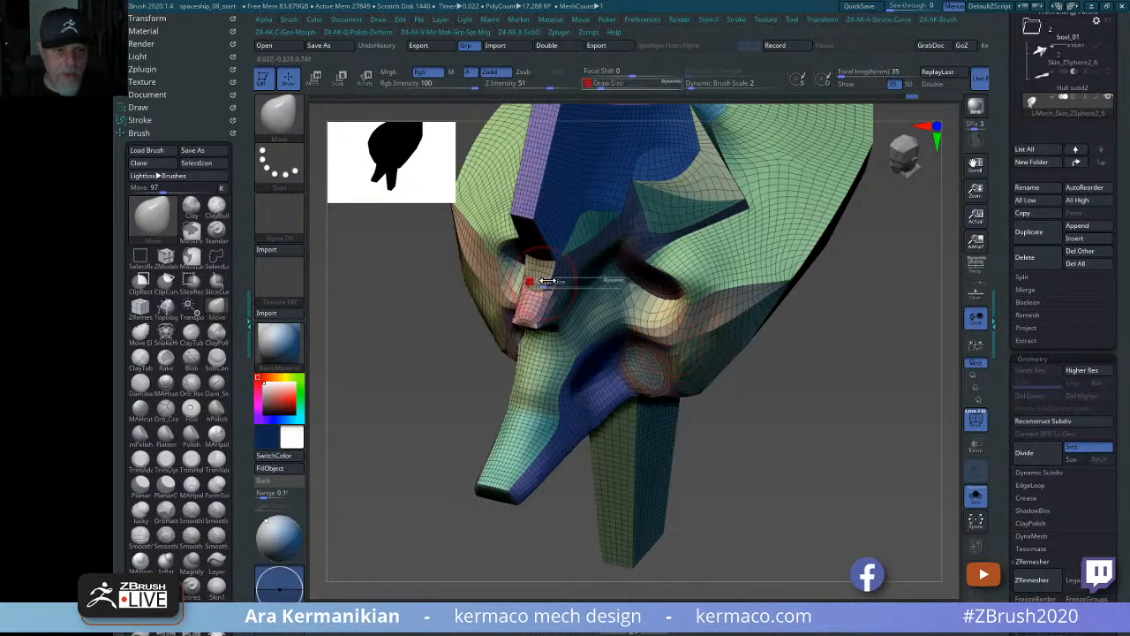
pyautogui.moveTo(548, 281); pyautogui.dragTo(540, 287)
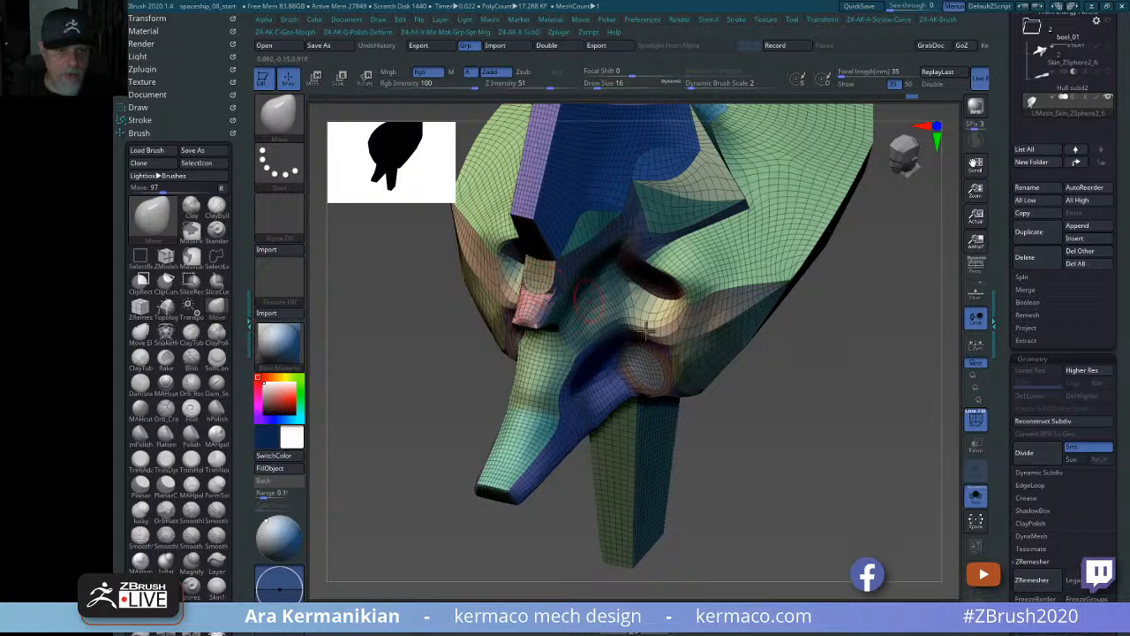
pyautogui.moveTo(848, 371)
pyautogui.mouseDown()
pyautogui.moveTo(866, 447)
pyautogui.moveTo(721, 322)
pyautogui.mouseUp()
pyautogui.moveTo(866, 297)
pyautogui.mouseDown()
pyautogui.moveTo(831, 291)
pyautogui.moveTo(904, 327)
pyautogui.moveTo(871, 290)
pyautogui.moveTo(941, 332)
pyautogui.moveTo(842, 311)
pyautogui.moveTo(888, 324)
pyautogui.moveTo(881, 379)
pyautogui.mouseUp()
pyautogui.moveTo(590, 328)
pyautogui.mouseDown()
pyautogui.moveTo(587, 355)
pyautogui.moveTo(601, 360)
pyautogui.moveTo(569, 297)
pyautogui.mouseUp()
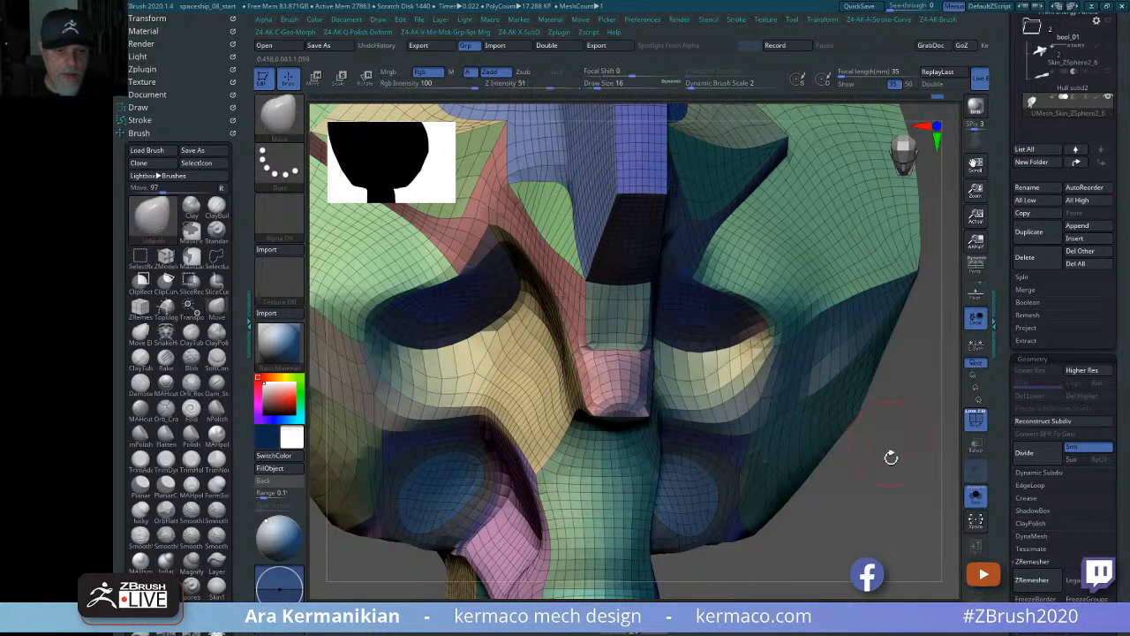
# Smooth the upper face of the spur where it meets the fin's rear edge.
pyautogui.moveTo(891, 457)
pyautogui.mouseDown()
pyautogui.moveTo(856, 471)
pyautogui.moveTo(548, 285)
pyautogui.mouseUp()
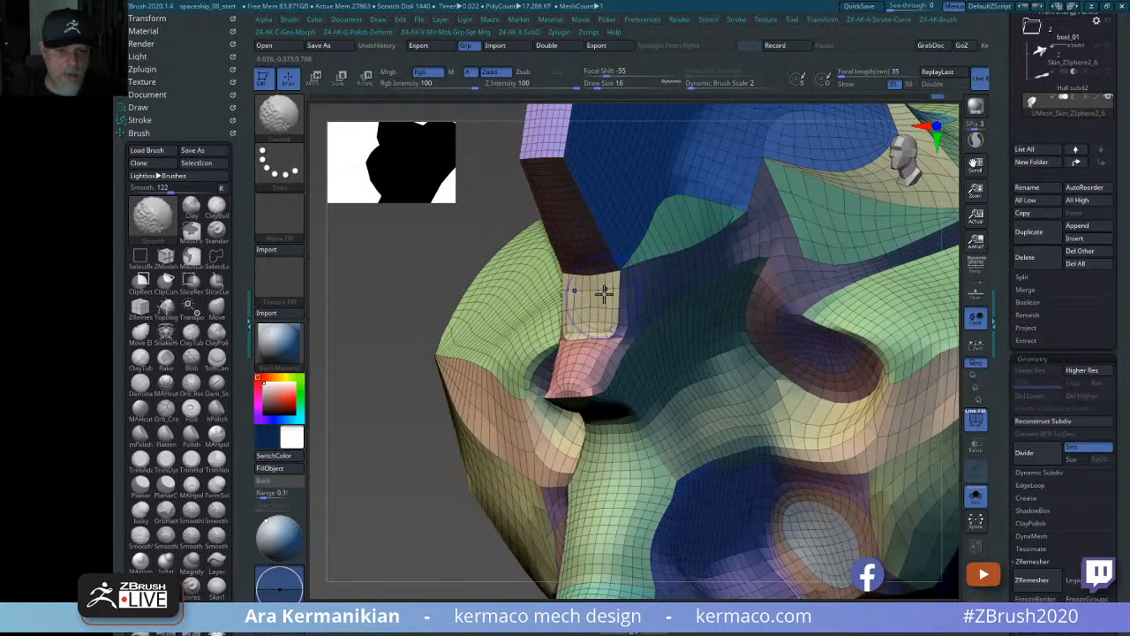
pyautogui.moveTo(353, 324); pyautogui.dragTo(337, 314)
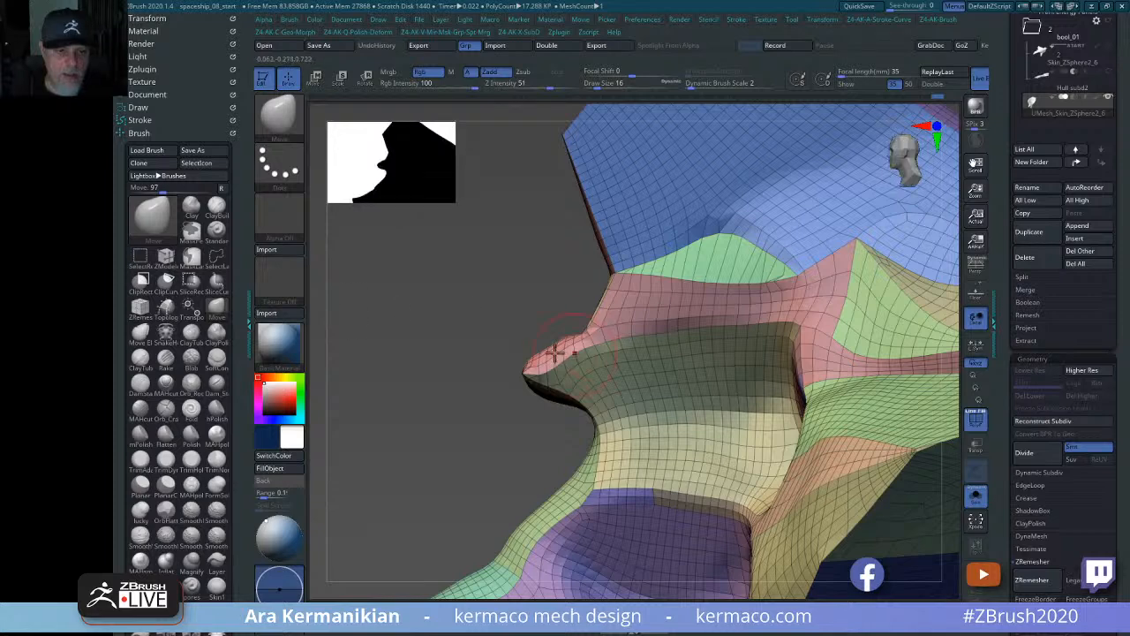
pyautogui.moveTo(488, 279)
pyautogui.mouseDown()
pyautogui.moveTo(550, 335)
pyautogui.moveTo(545, 371)
pyautogui.moveTo(530, 355)
pyautogui.mouseUp()
pyautogui.press('shift')
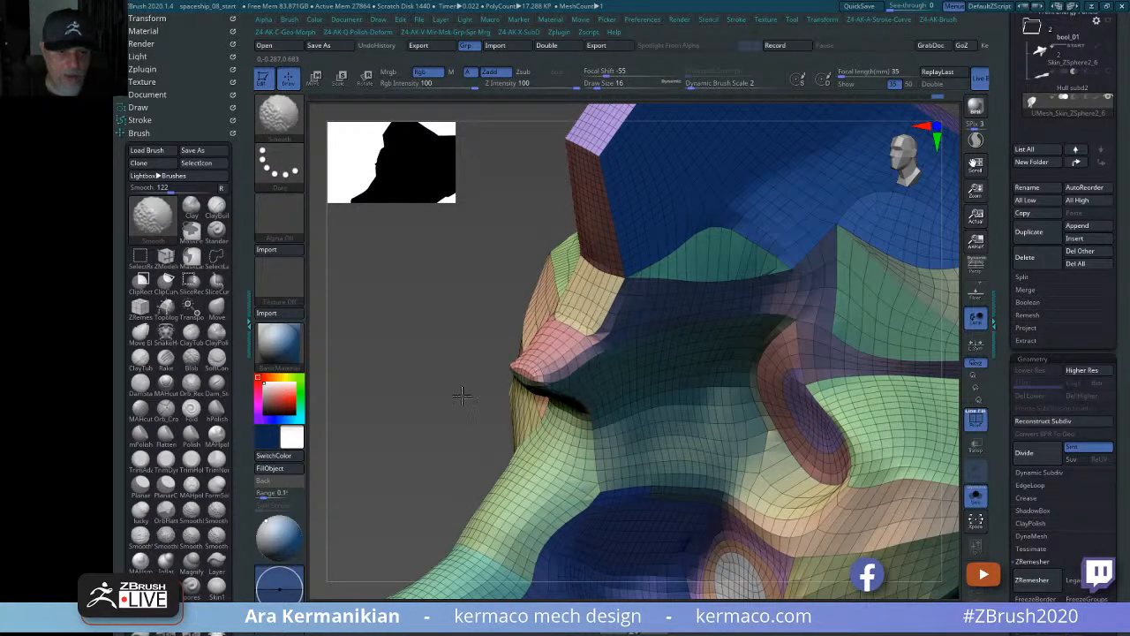
pyautogui.moveTo(462, 393); pyautogui.dragTo(441, 309)
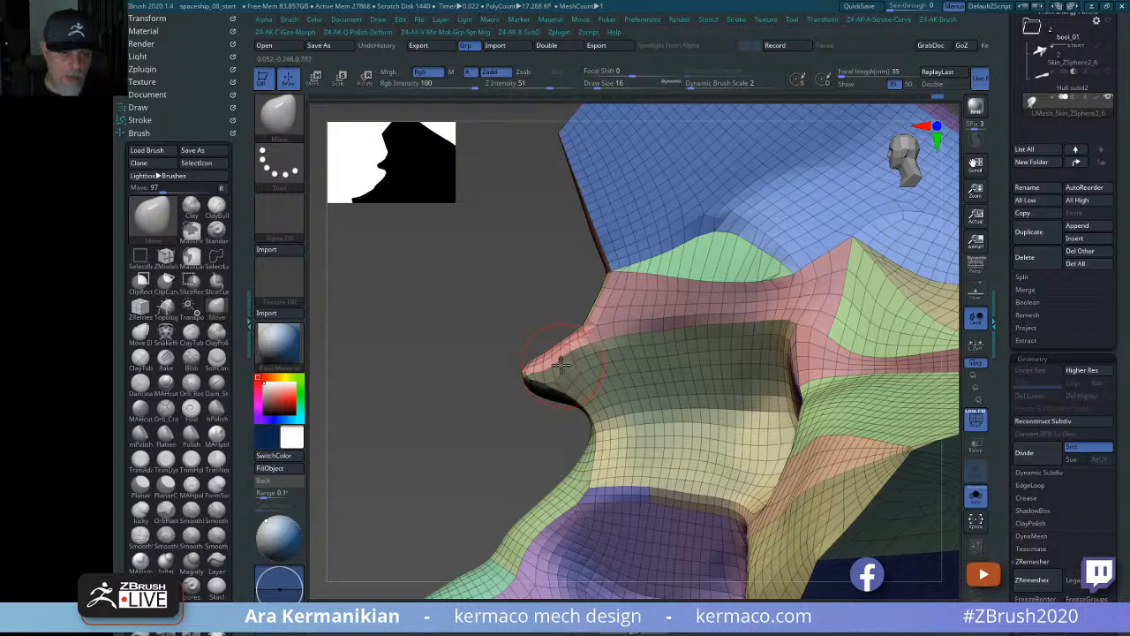
# Refine the spur's side profile and the ridge below the fin with the Move brush, and smooth the spur's underside.
pyautogui.moveTo(544, 372)
pyautogui.mouseDown()
pyautogui.moveTo(564, 363)
pyautogui.moveTo(540, 369)
pyautogui.mouseUp()
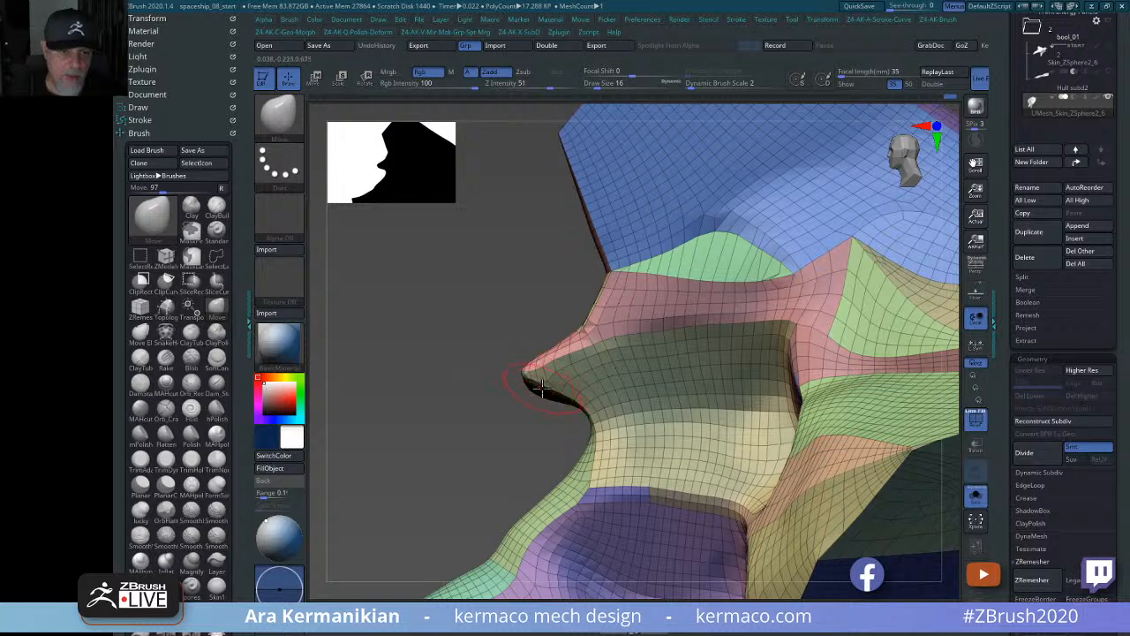
pyautogui.moveTo(736, 325)
pyautogui.keyDown('shift'); pyautogui.mouseDown()
pyautogui.moveTo(789, 323)
pyautogui.moveTo(733, 277)
pyautogui.moveTo(783, 273)
pyautogui.moveTo(733, 240)
pyautogui.moveTo(771, 258)
pyautogui.moveTo(706, 257)
pyautogui.moveTo(719, 244)
pyautogui.moveTo(638, 280)
pyautogui.moveTo(773, 278)
pyautogui.moveTo(697, 270)
pyautogui.mouseUp(); pyautogui.keyUp('shift')
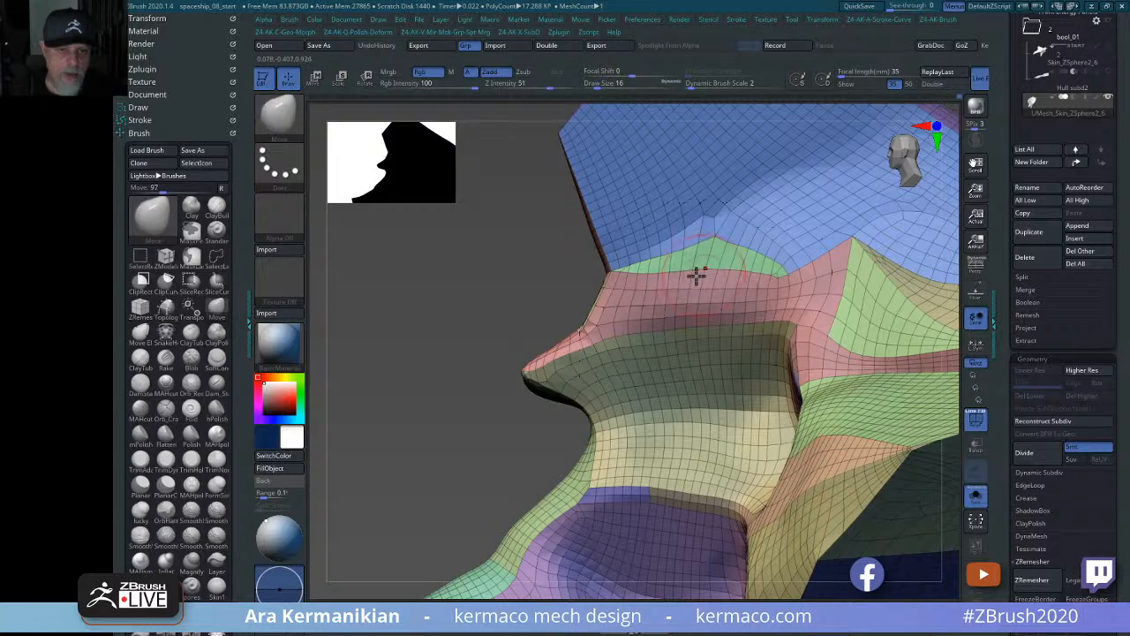
pyautogui.keyDown('shift'); pyautogui.moveTo(480, 315); pyautogui.dragTo(525, 305); pyautogui.keyUp('shift')
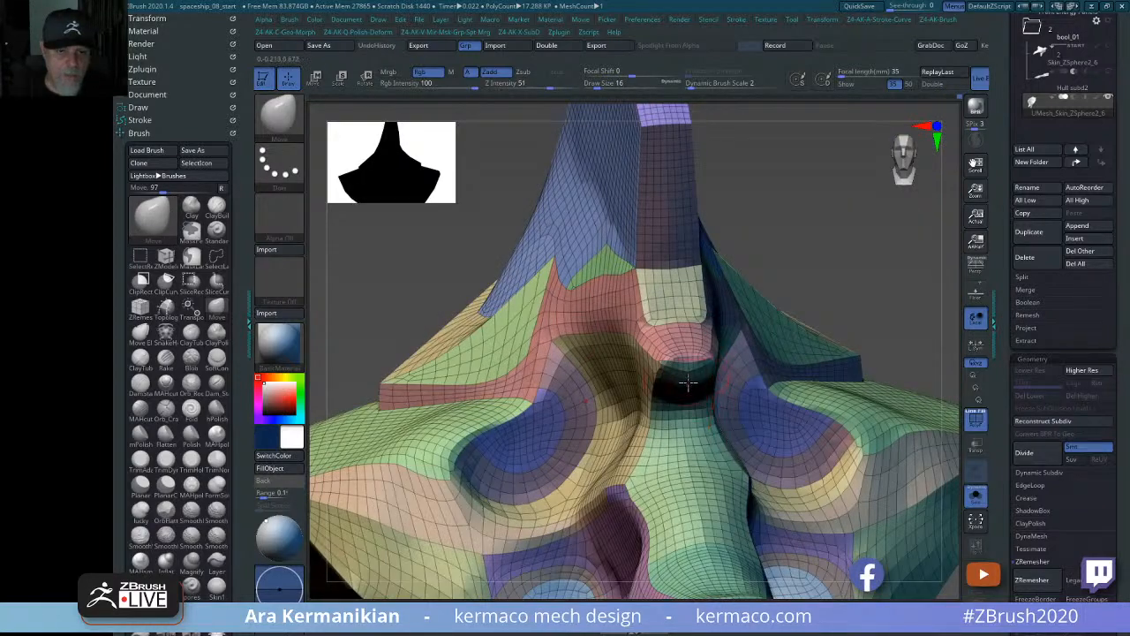
pyautogui.moveTo(883, 287); pyautogui.dragTo(807, 259)
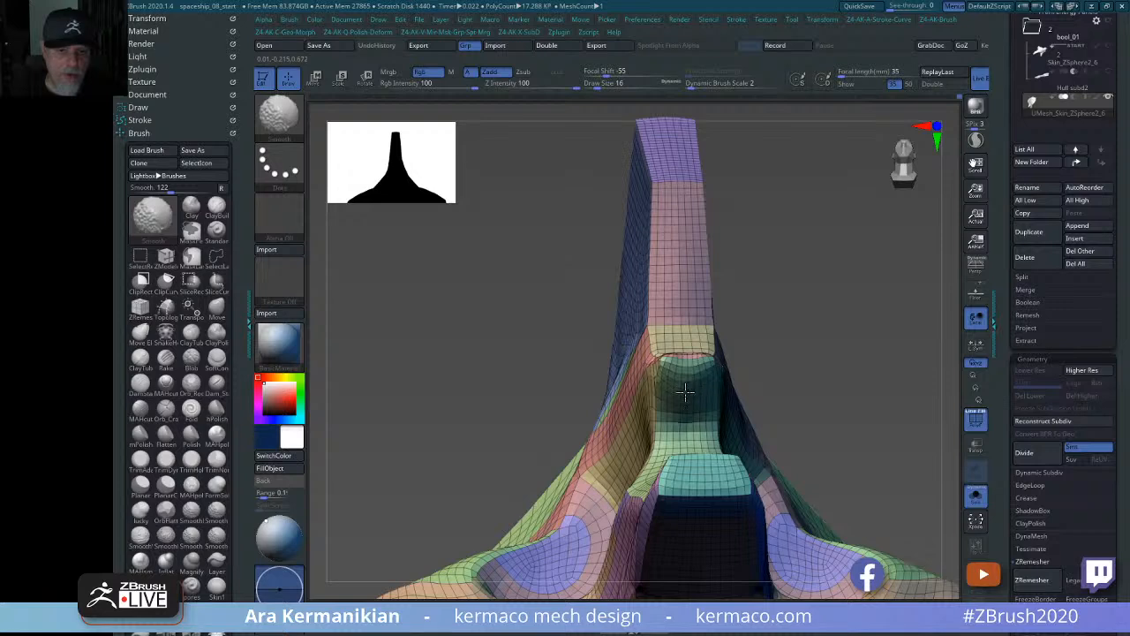
pyautogui.moveTo(705, 405)
pyautogui.mouseDown()
pyautogui.moveTo(866, 361)
pyautogui.moveTo(817, 345)
pyautogui.mouseUp()
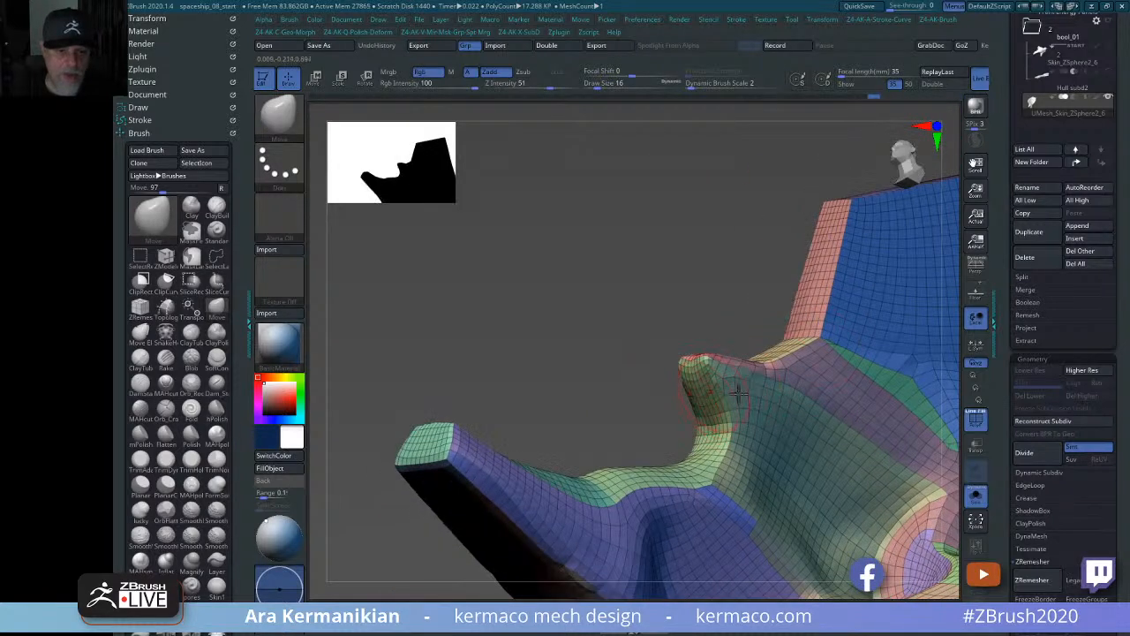
# Polish the spur's edges and underside with the hPolish brush.
pyautogui.hotkey('ctrl', 'a')
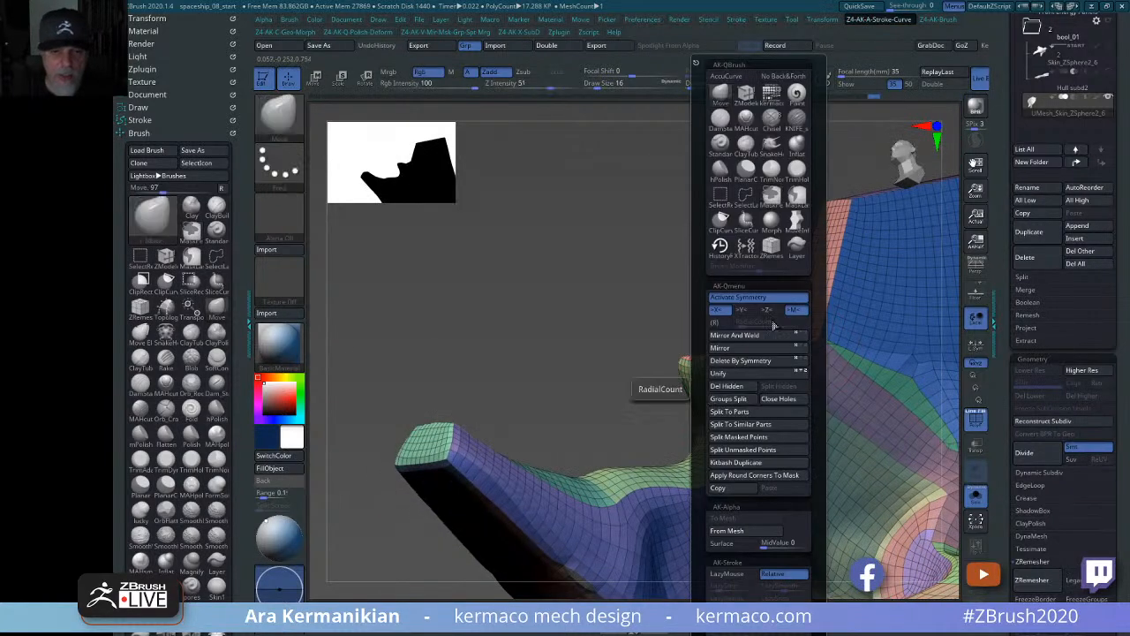
pyautogui.click(717, 174)
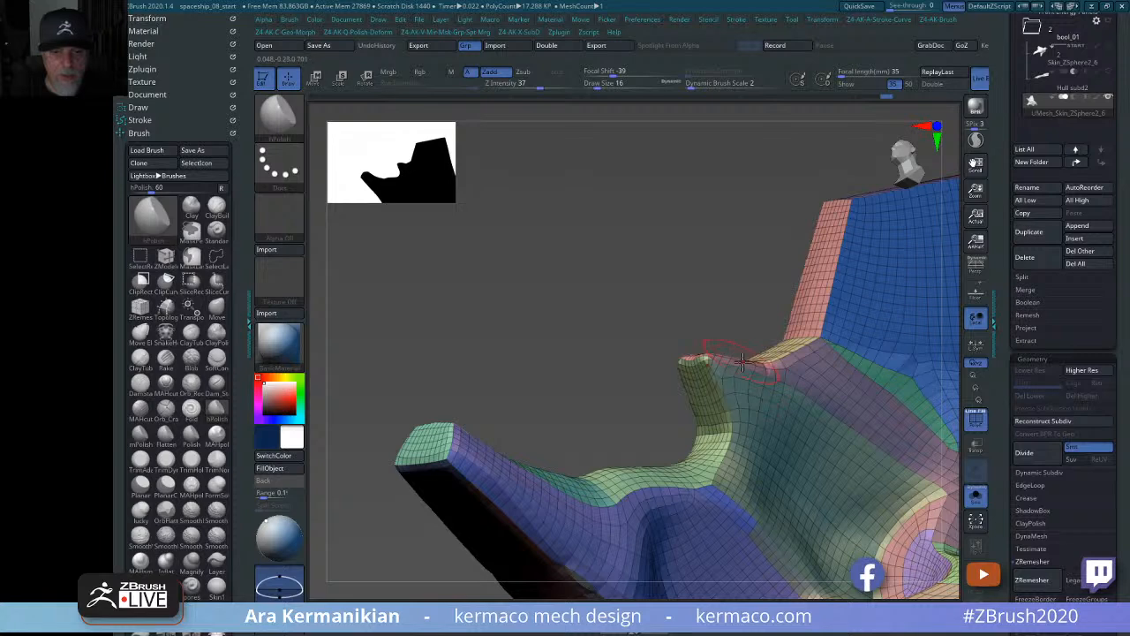
pyautogui.moveTo(652, 295); pyautogui.dragTo(732, 343)
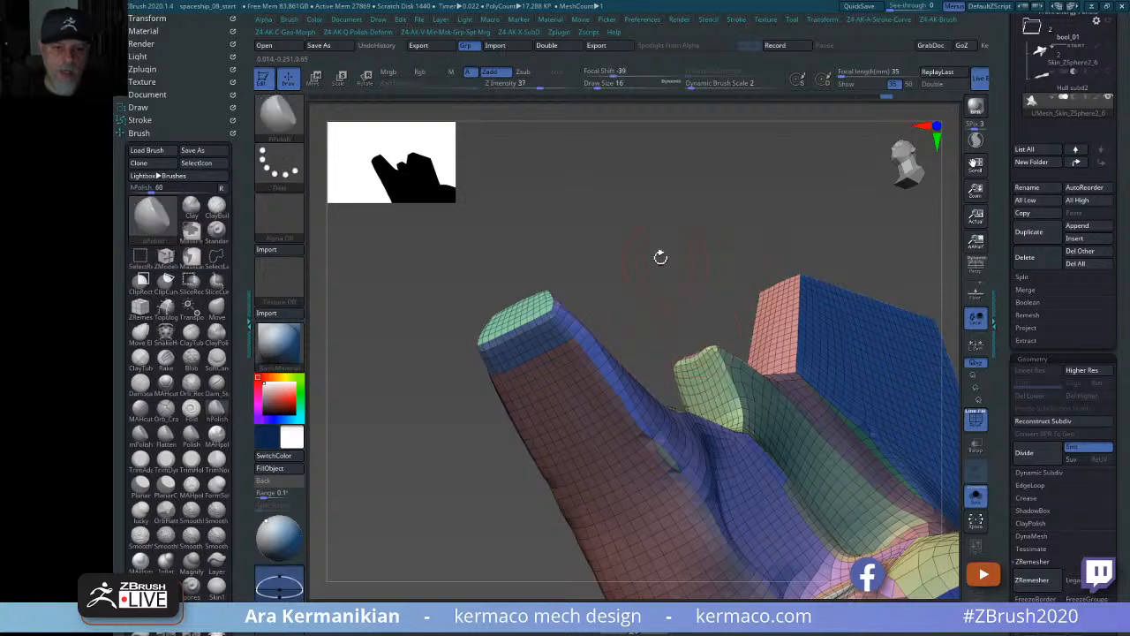
pyautogui.moveTo(661, 255); pyautogui.dragTo(707, 348)
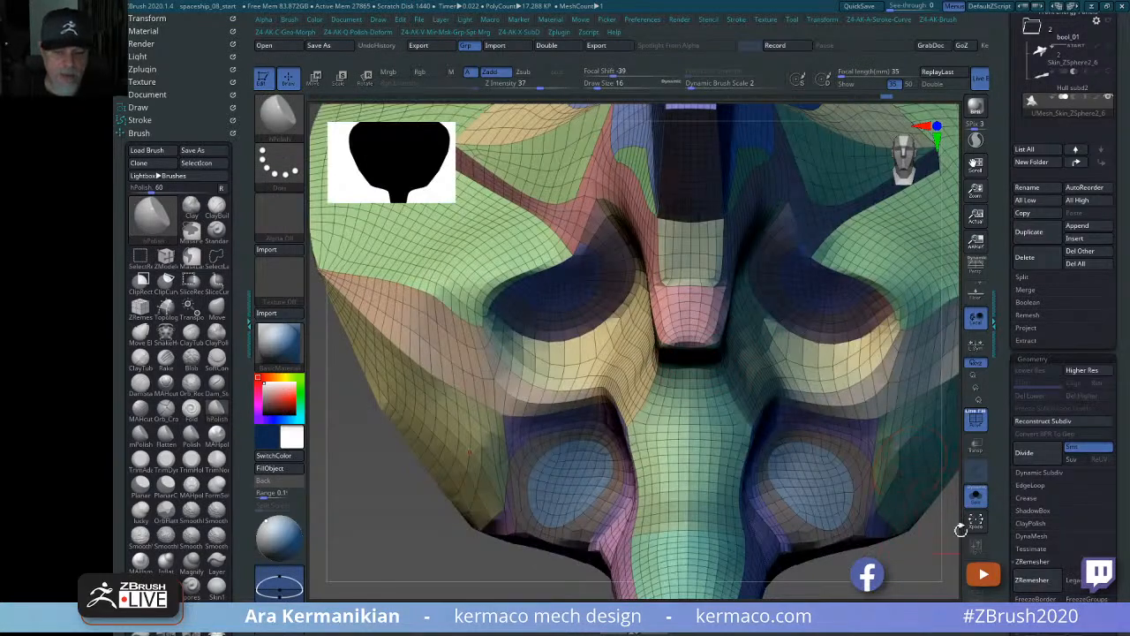
# Pull the lower edge of the spur's tip slightly down toward the tail boom with the Move brush.
pyautogui.keyDown('alt'); pyautogui.moveTo(919, 566); pyautogui.dragTo(822, 402); pyautogui.keyUp('alt')
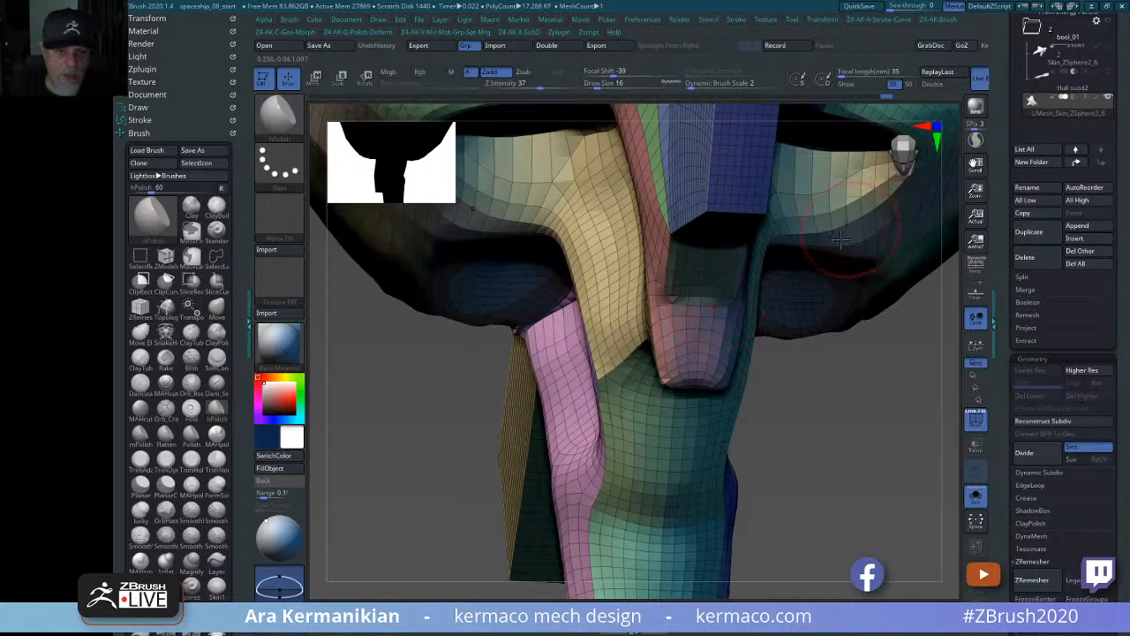
pyautogui.hotkey('ctrl', 'space')
pyautogui.click(796, 100)
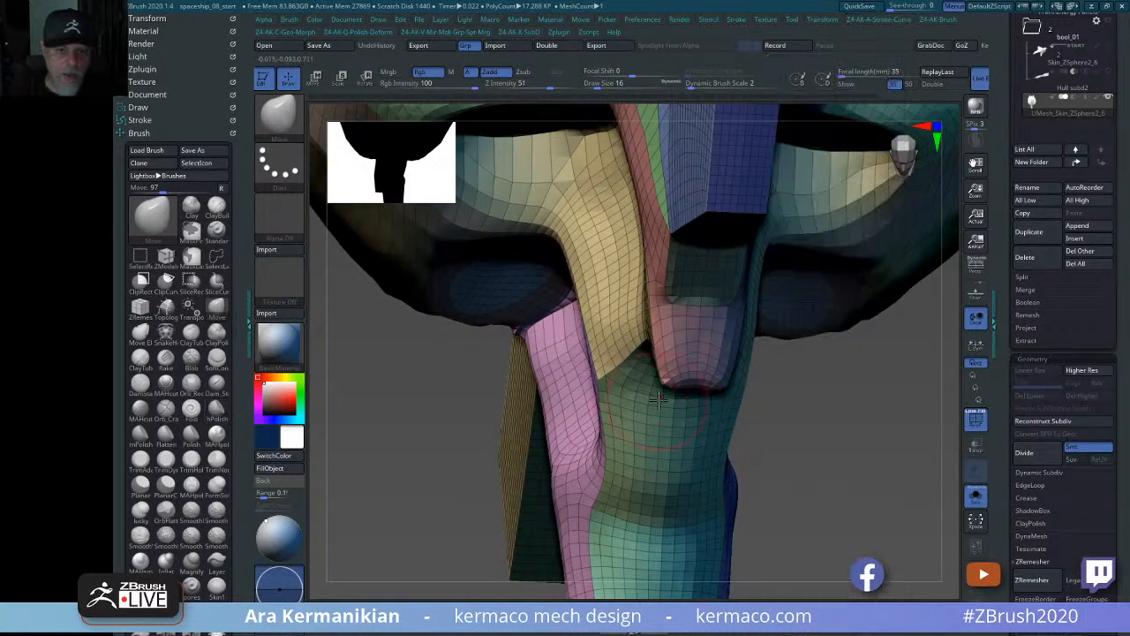
pyautogui.moveTo(693, 383); pyautogui.dragTo(698, 396)
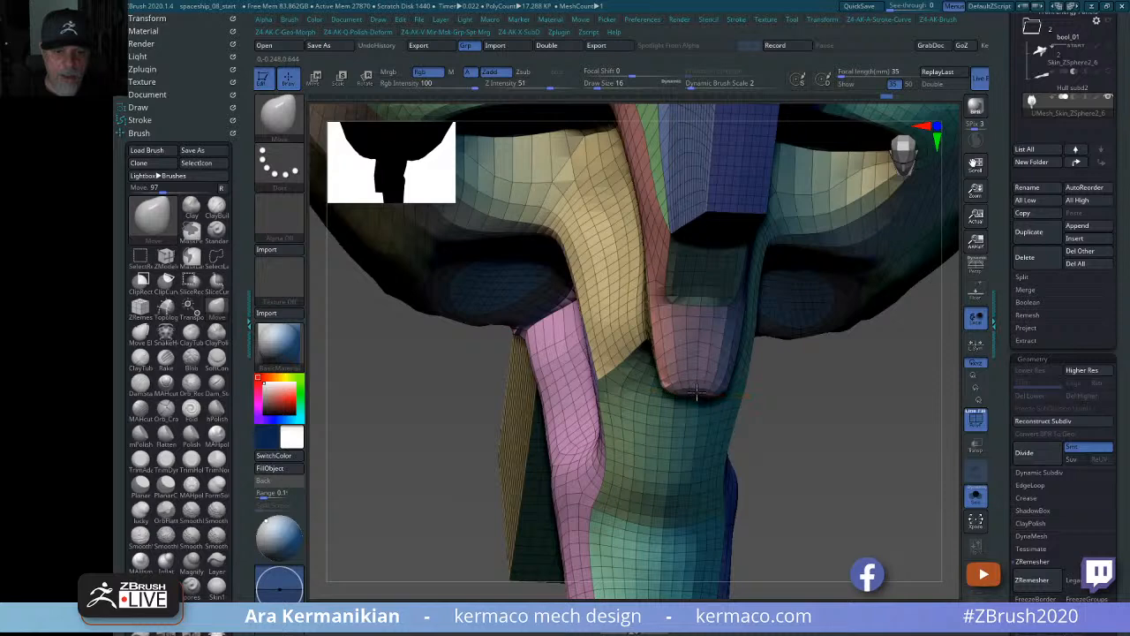
pyautogui.moveTo(872, 441); pyautogui.dragTo(890, 419)
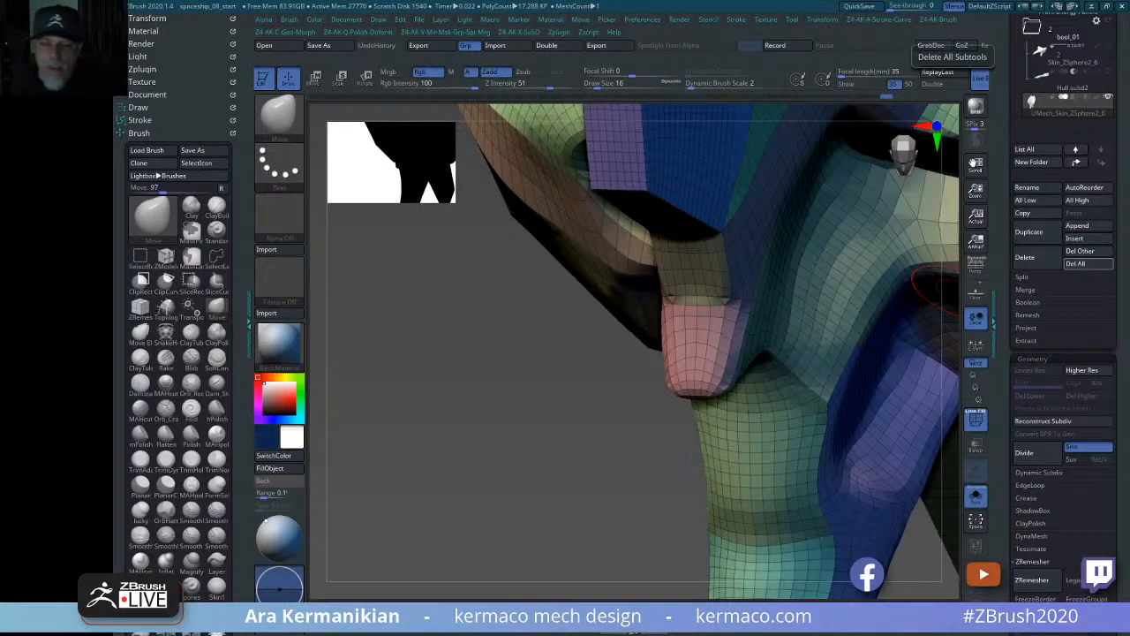
# Smooth the side of the tall dorsal fin just above its base, near the rear edge.
pyautogui.keyDown('shift'); pyautogui.moveTo(560, 500); pyautogui.dragTo(901, 311); pyautogui.keyUp('shift')
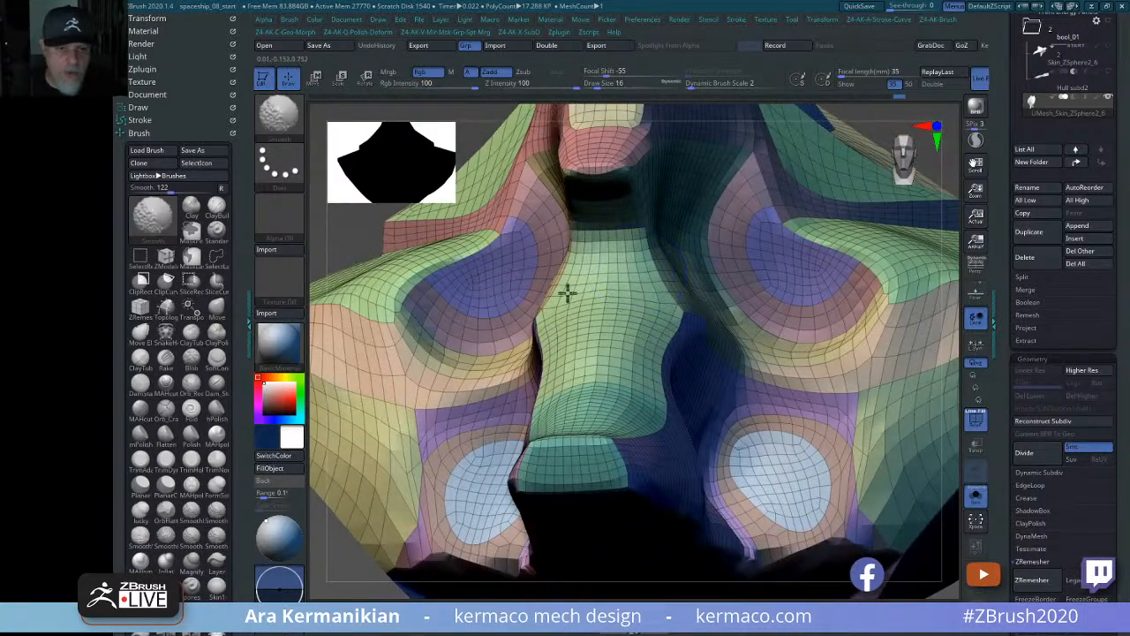
pyautogui.moveTo(881, 131); pyautogui.dragTo(721, 148)
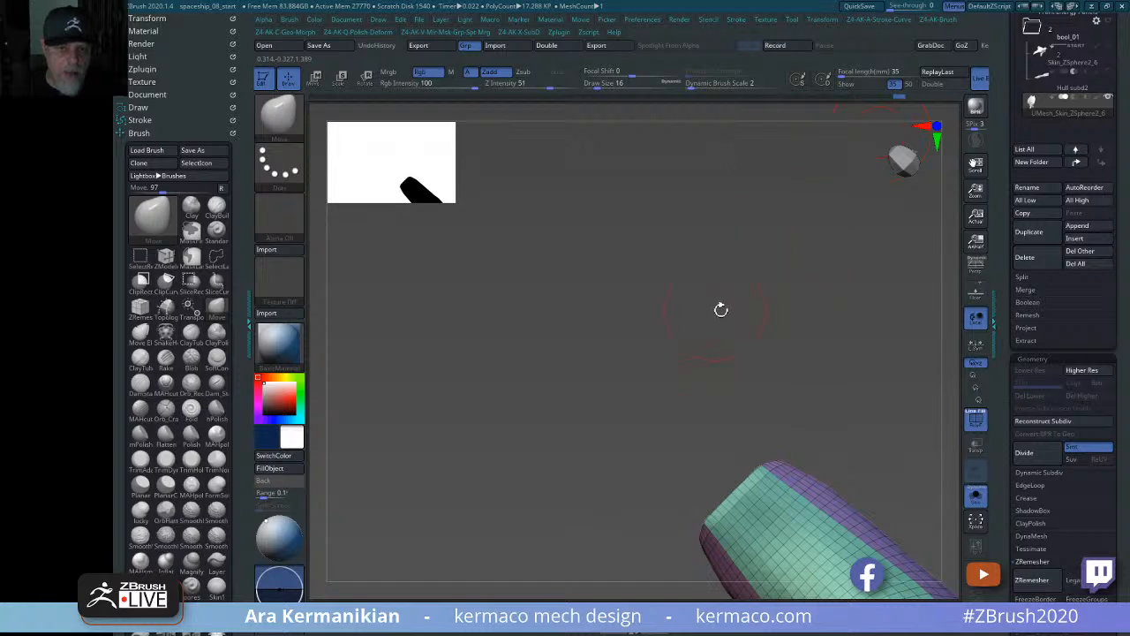
pyautogui.press('f')
pyautogui.moveTo(915, 328); pyautogui.dragTo(900, 195)
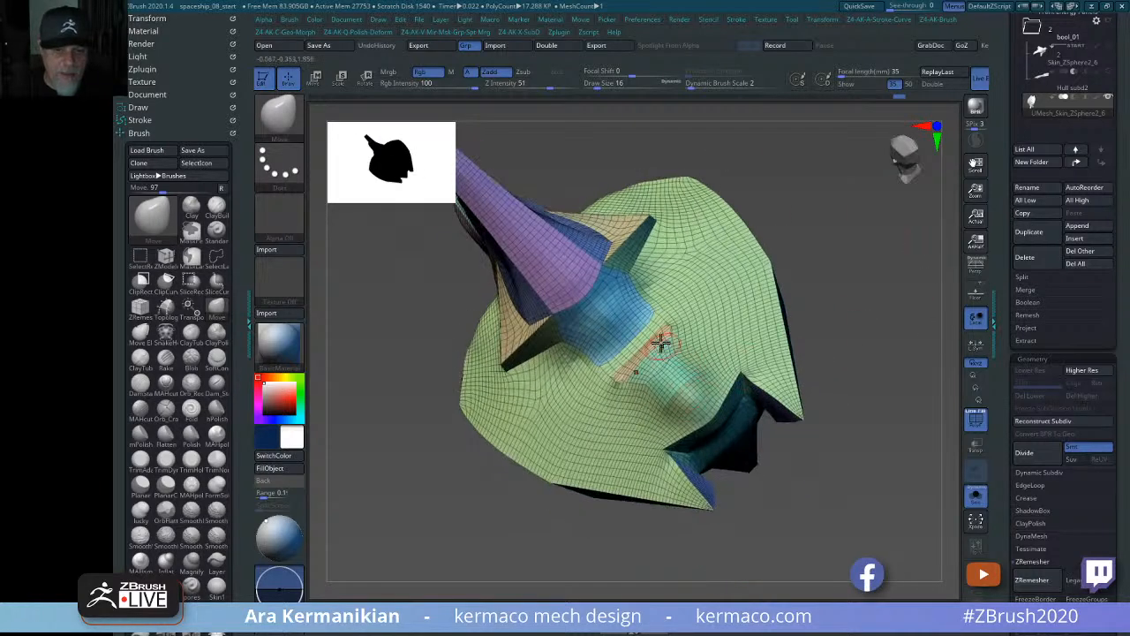
pyautogui.moveTo(873, 338)
pyautogui.mouseDown()
pyautogui.moveTo(887, 227)
pyautogui.moveTo(803, 244)
pyautogui.moveTo(733, 210)
pyautogui.moveTo(764, 220)
pyautogui.moveTo(801, 212)
pyautogui.moveTo(626, 244)
pyautogui.moveTo(622, 282)
pyautogui.mouseUp()
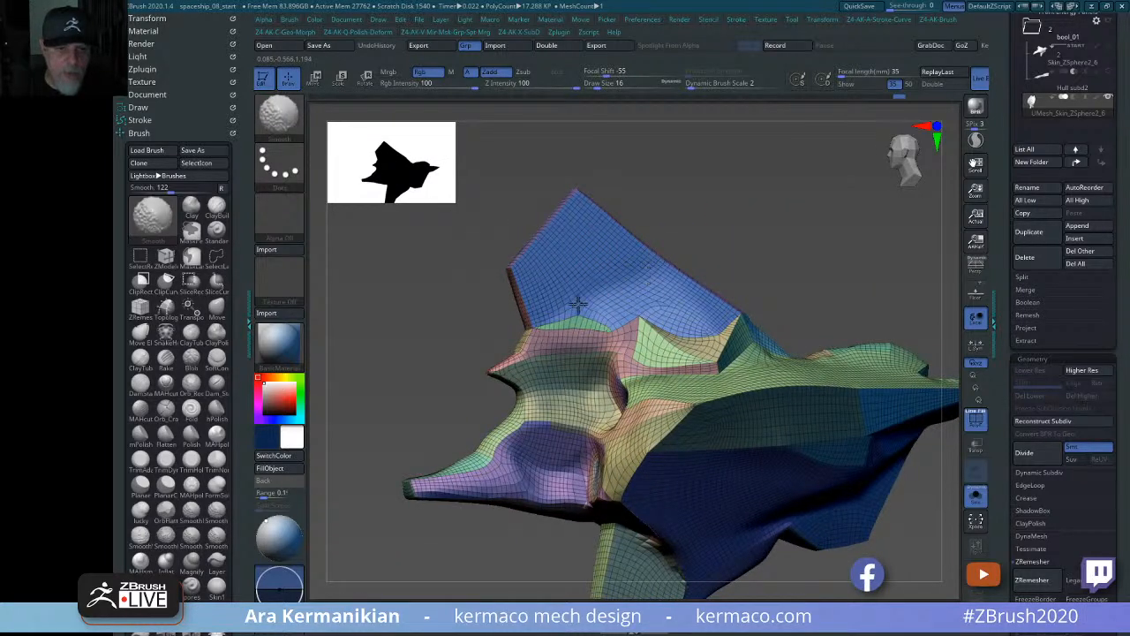
pyautogui.keyDown('shift'); pyautogui.moveTo(579, 303); pyautogui.dragTo(600, 298); pyautogui.keyUp('shift')
pyautogui.moveTo(749, 261)
pyautogui.mouseDown()
pyautogui.moveTo(790, 245)
pyautogui.moveTo(779, 259)
pyautogui.moveTo(834, 250)
pyautogui.moveTo(775, 242)
pyautogui.moveTo(800, 278)
pyautogui.moveTo(727, 379)
pyautogui.mouseUp()
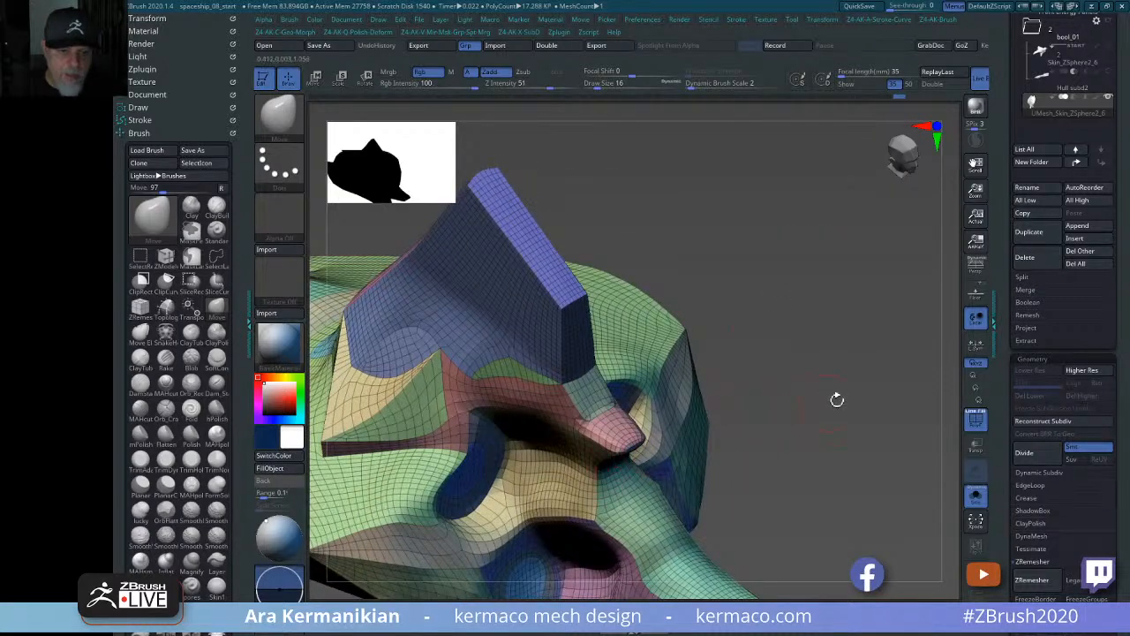
# Undo the last brush stroke and polish the surfaces around the short upper beak below the fin with hPolish.
pyautogui.moveTo(837, 399); pyautogui.dragTo(777, 371)
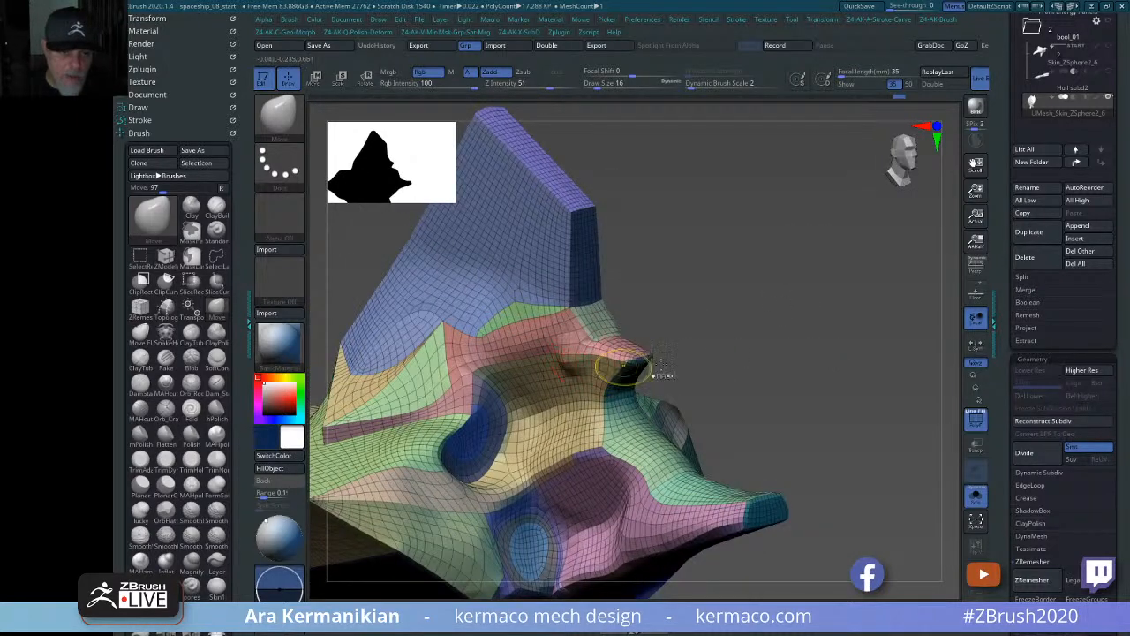
pyautogui.hotkey('ctrl', 'z')
pyautogui.hotkey('ctrl', 'a')
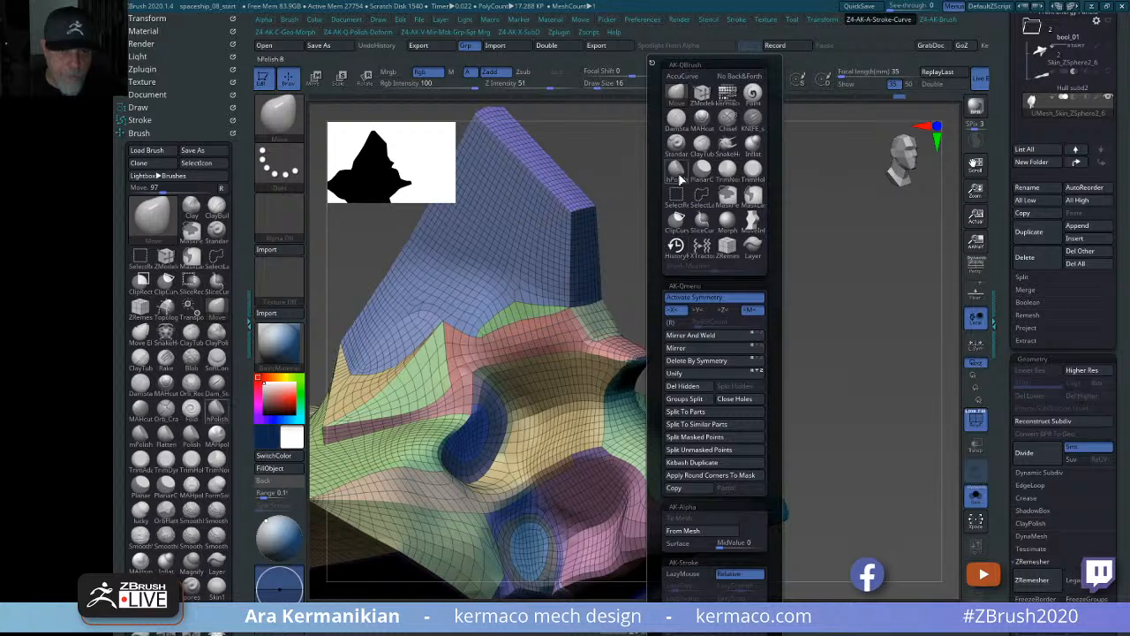
pyautogui.click(677, 173)
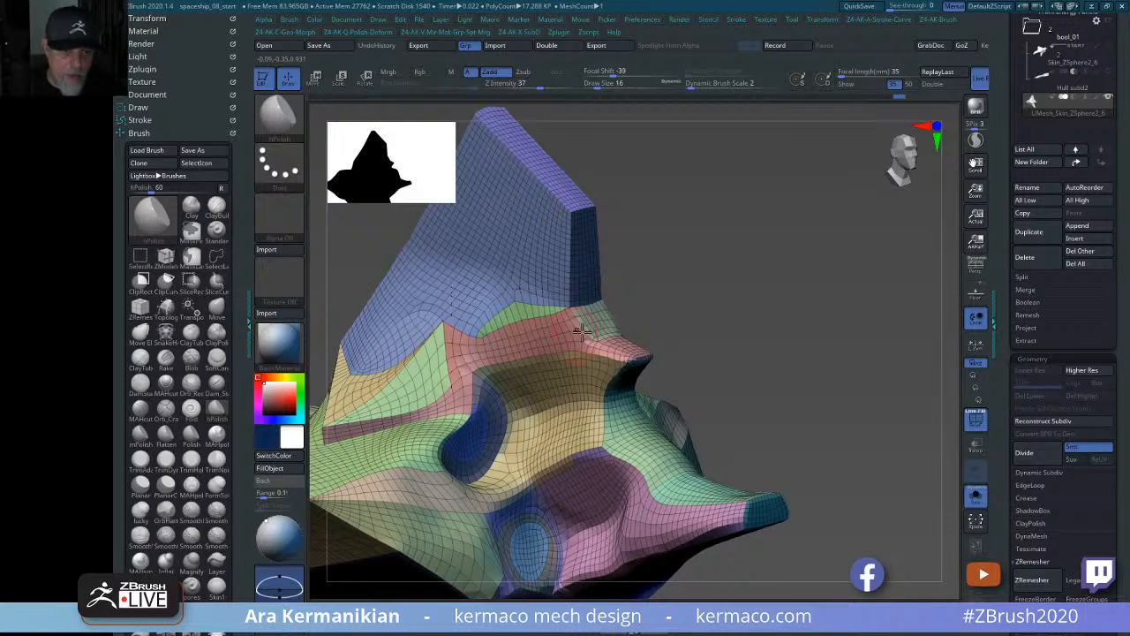
pyautogui.moveTo(799, 302); pyautogui.dragTo(640, 330)
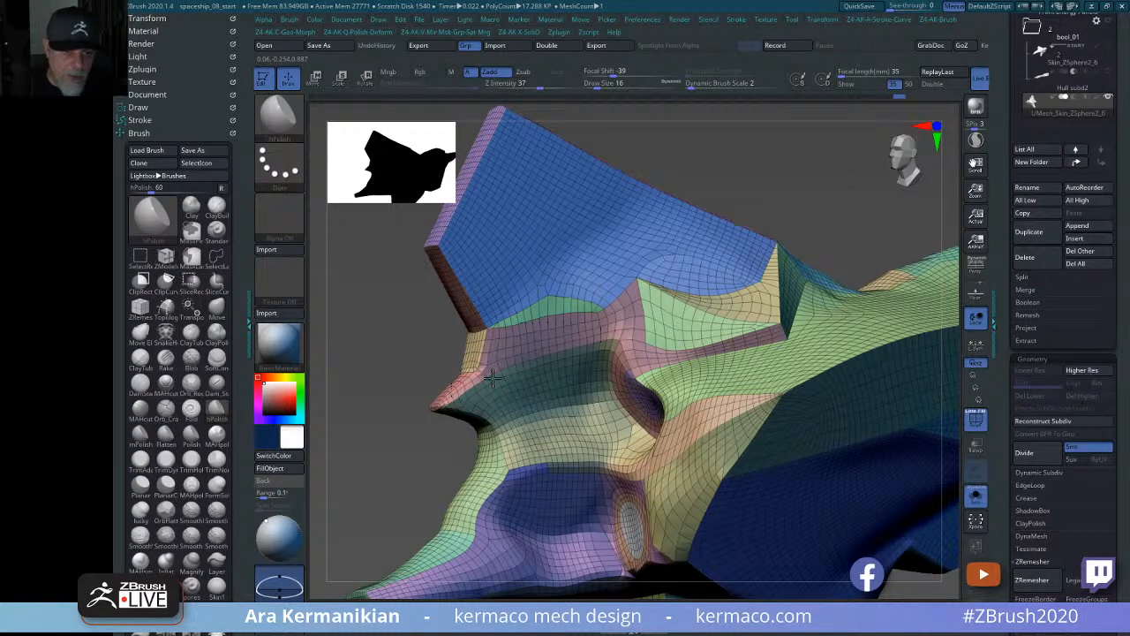
pyautogui.moveTo(825, 194); pyautogui.dragTo(856, 218)
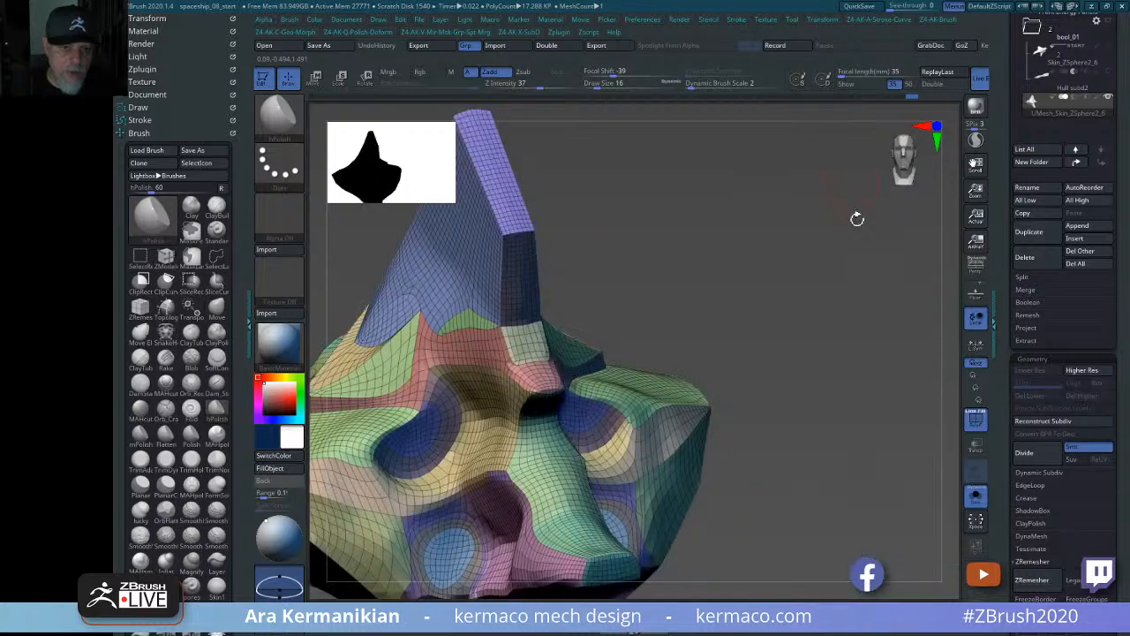
pyautogui.moveTo(842, 406)
pyautogui.mouseDown()
pyautogui.moveTo(851, 321)
pyautogui.moveTo(835, 330)
pyautogui.moveTo(836, 313)
pyautogui.moveTo(817, 383)
pyautogui.moveTo(799, 388)
pyautogui.mouseUp()
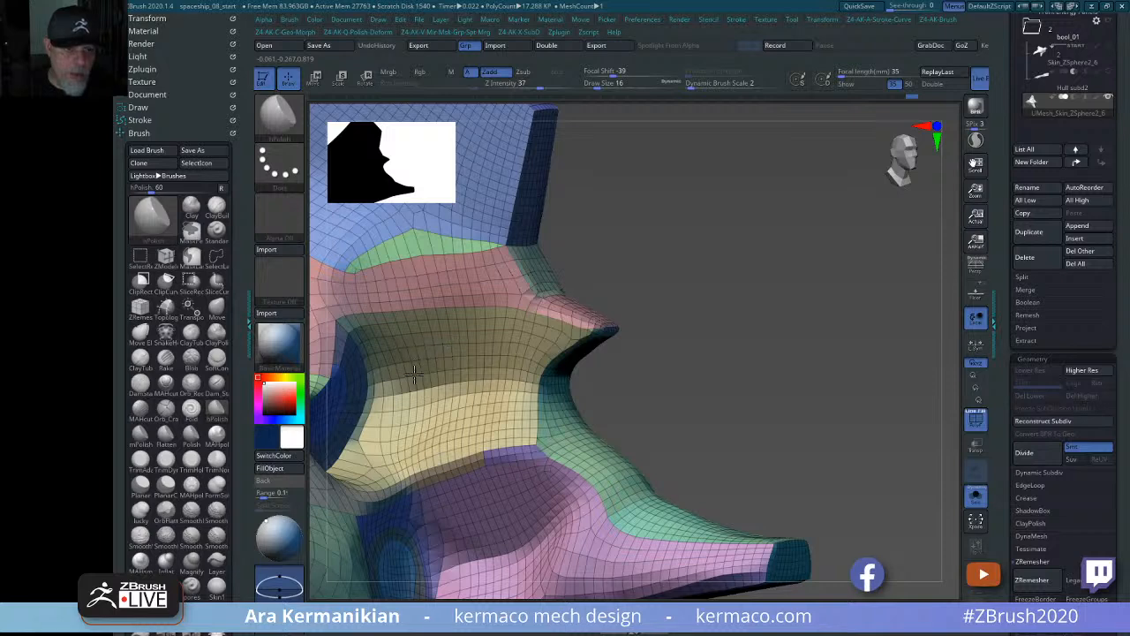
pyautogui.moveTo(640, 386); pyautogui.dragTo(741, 396)
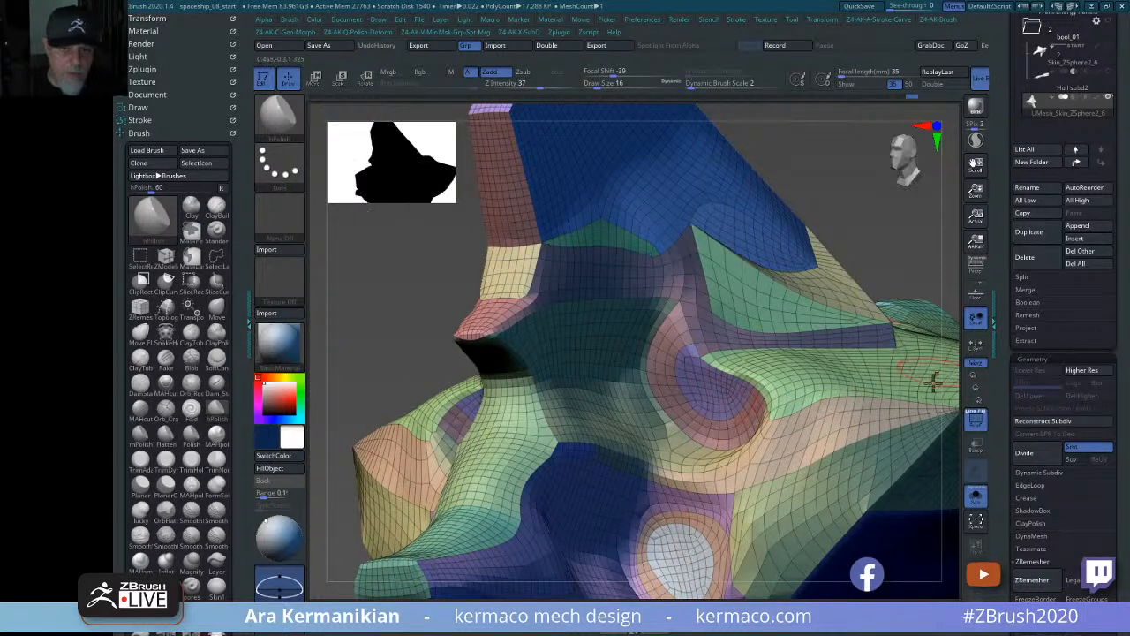
# Sharpen the creases around the recess below the upper beak with DamStandard and smooth the side surface.
pyautogui.hotkey('ctrl', 'a')
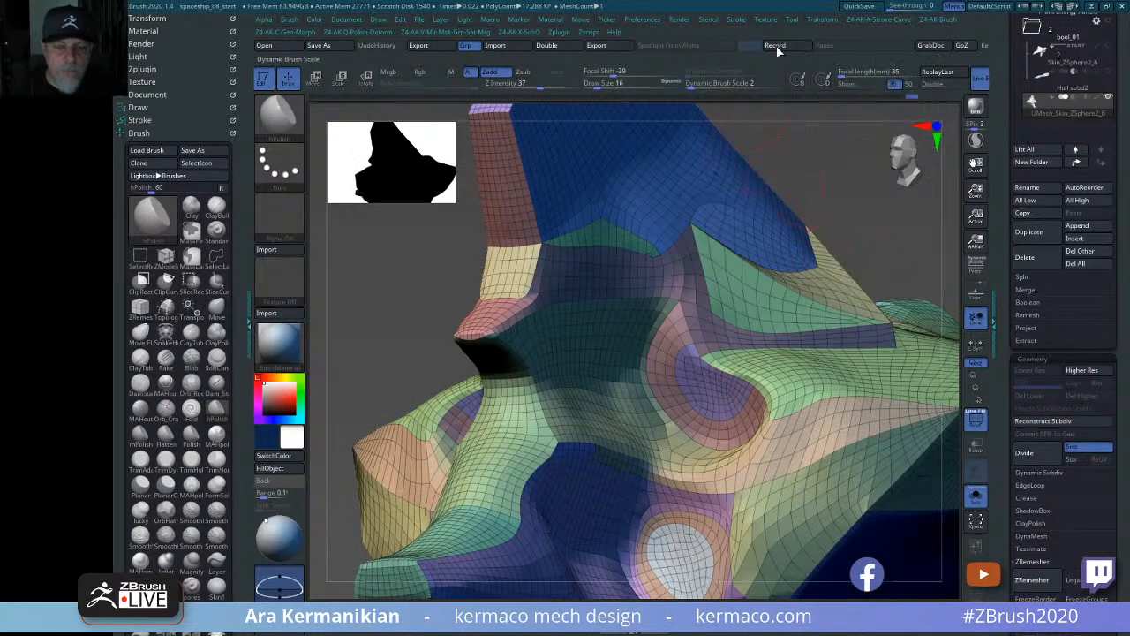
pyautogui.hotkey('ctrl', 'a')
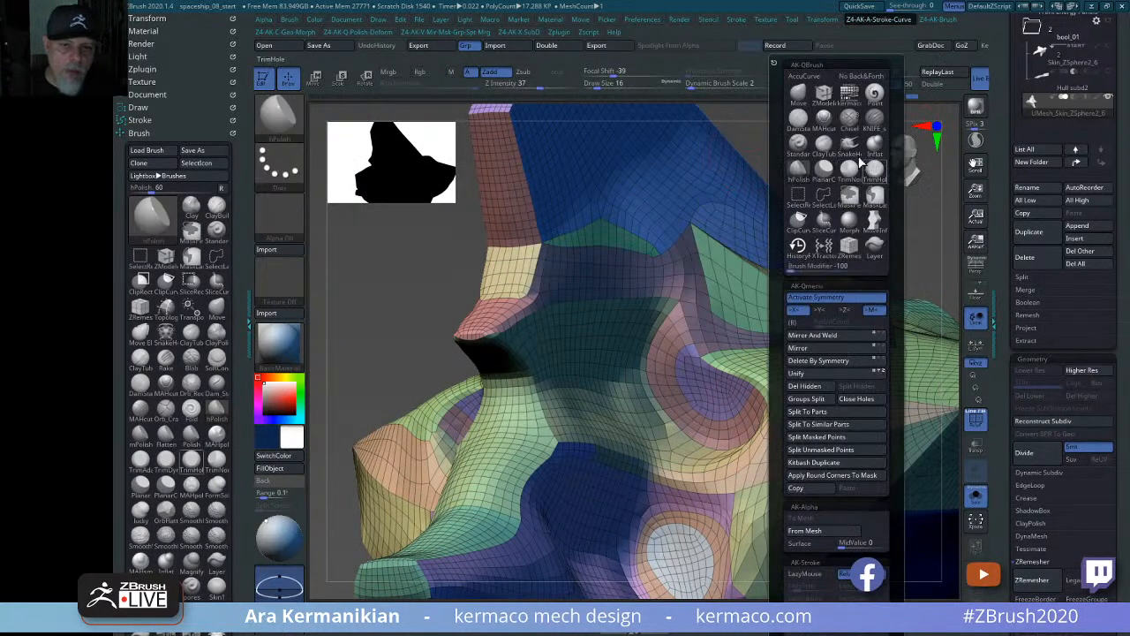
pyautogui.click(798, 121)
pyautogui.moveTo(827, 181); pyautogui.dragTo(833, 167)
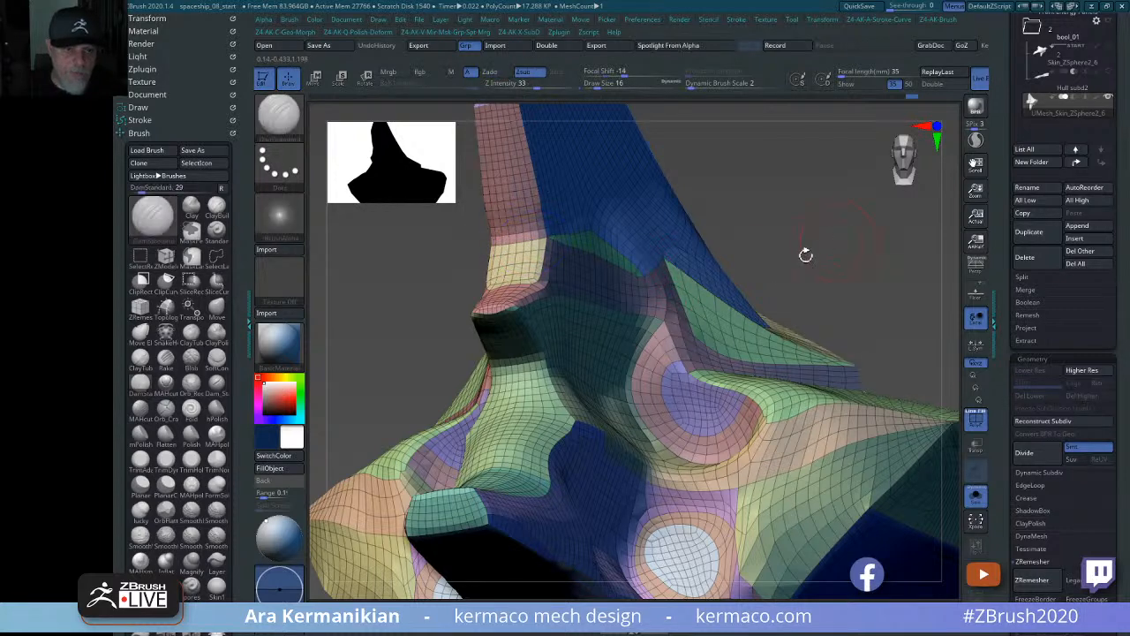
pyautogui.moveTo(830, 229); pyautogui.dragTo(726, 262)
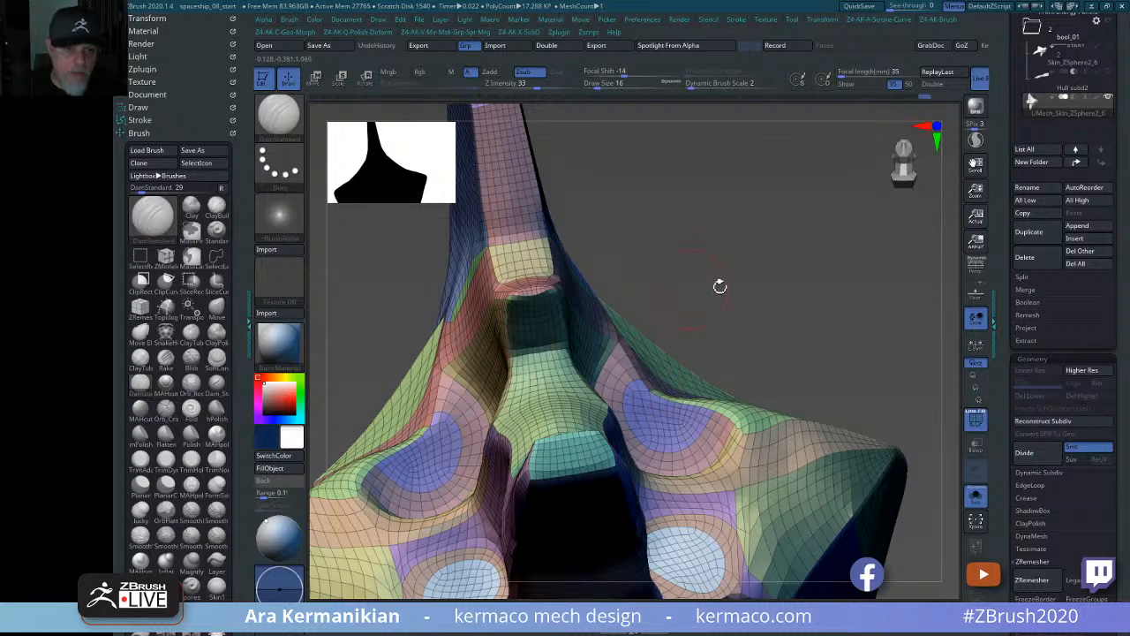
pyautogui.moveTo(720, 286)
pyautogui.mouseDown()
pyautogui.moveTo(541, 354)
pyautogui.moveTo(348, 353)
pyautogui.moveTo(640, 344)
pyautogui.mouseUp()
pyautogui.press('shift')
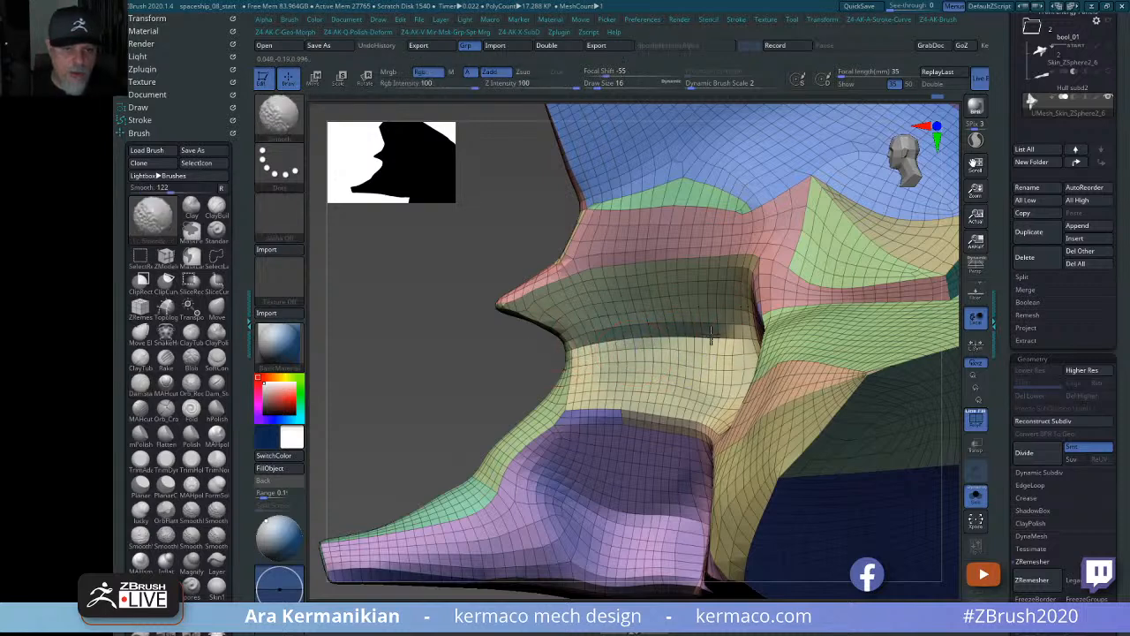
pyautogui.moveTo(454, 371); pyautogui.dragTo(615, 394)
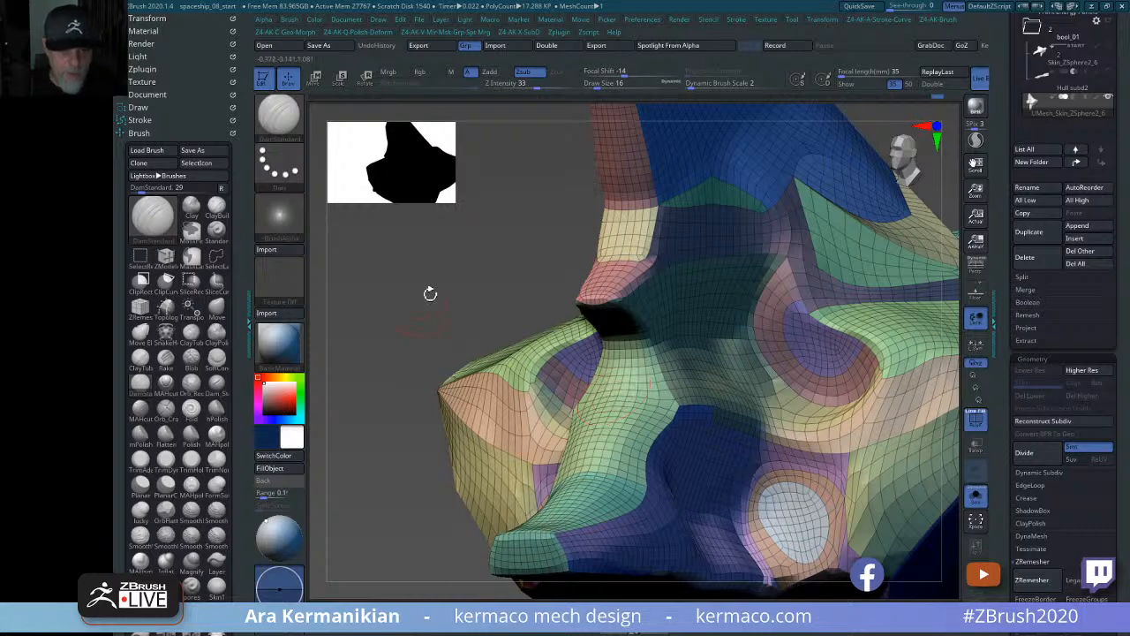
# Polish the faces of the long lower nose and its transition into the hull with hPolish.
pyautogui.hotkey('ctrl', 'space')
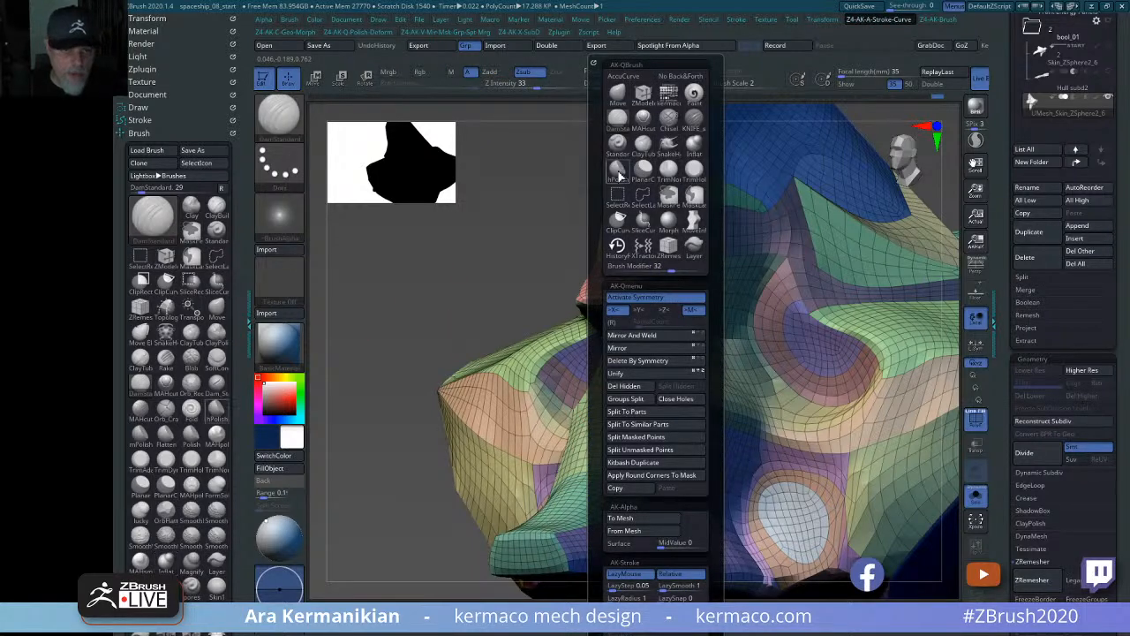
pyautogui.click(619, 171)
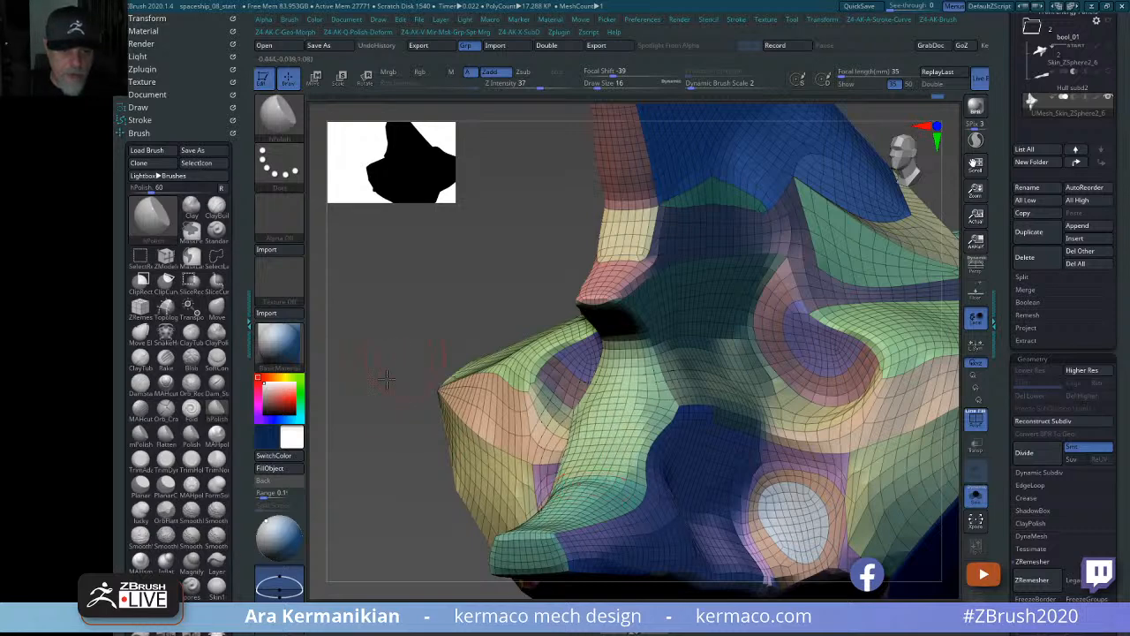
pyautogui.moveTo(386, 378); pyautogui.dragTo(545, 386)
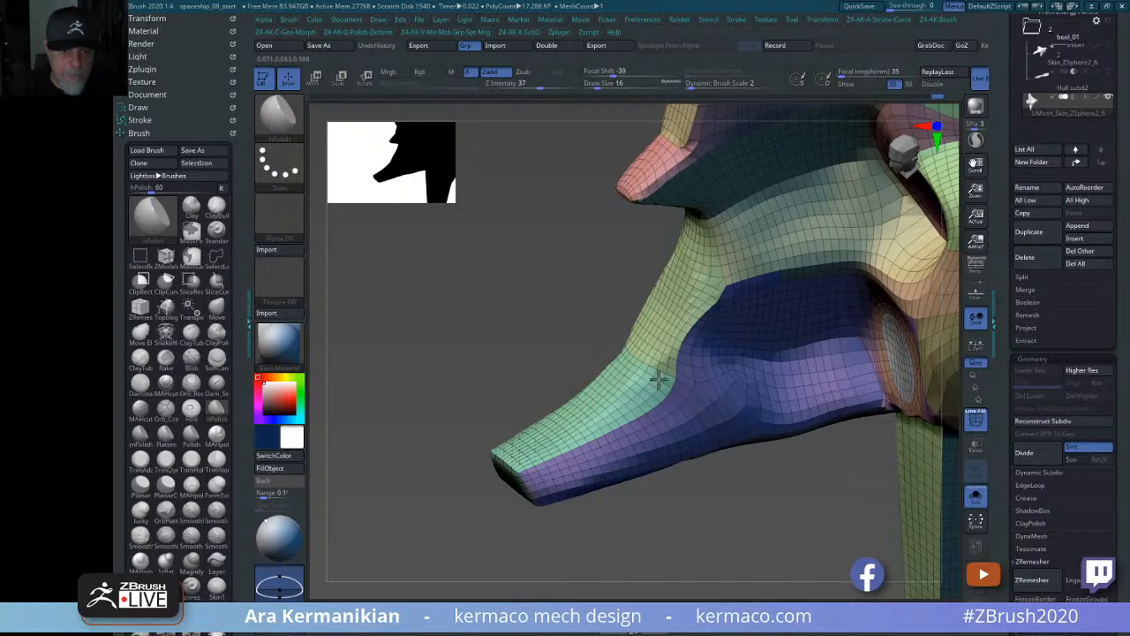
pyautogui.moveTo(713, 543); pyautogui.dragTo(762, 540)
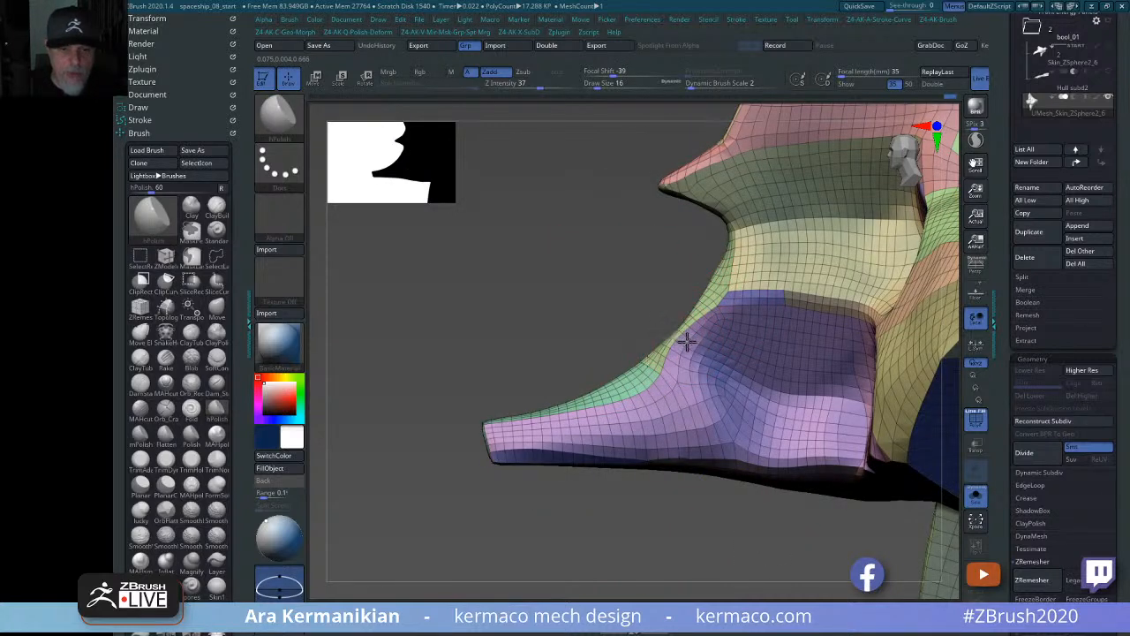
# Reshape the concave edge at the base of the lower nose with the Move brush at draw size 16 and smooth it.
pyautogui.hotkey('shift', 'a')
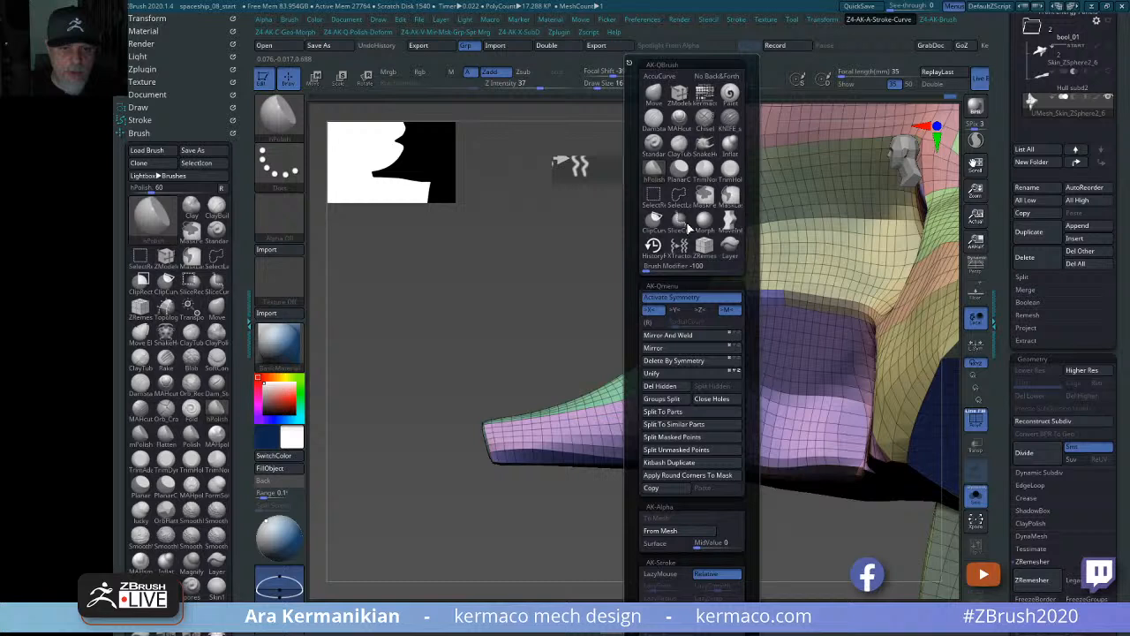
pyautogui.click(654, 93)
pyautogui.write('s')
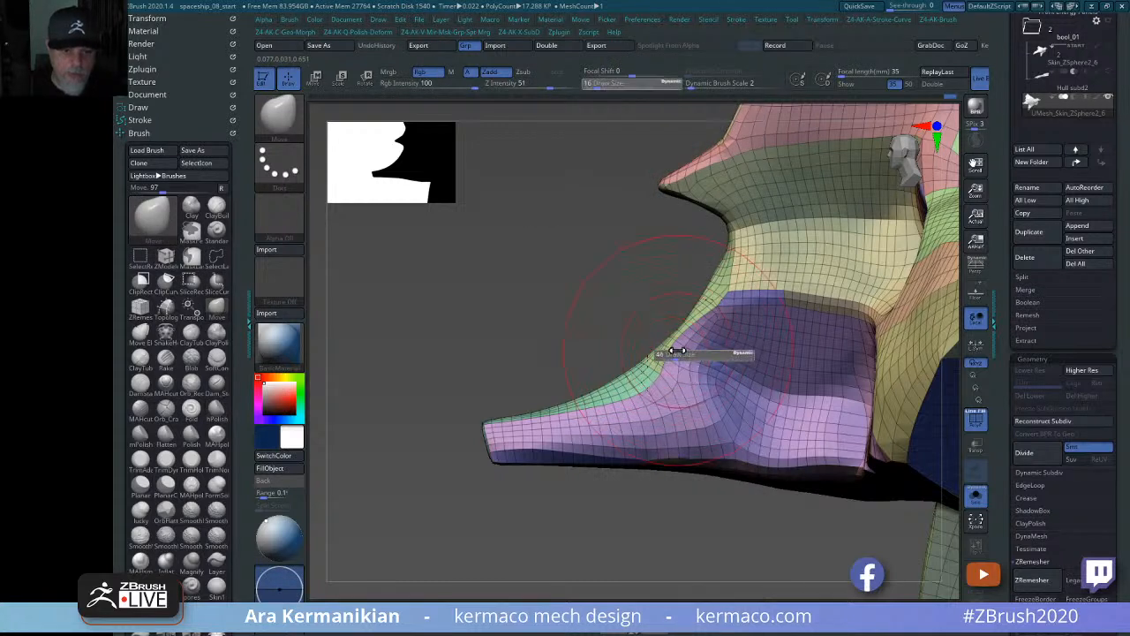
pyautogui.write('16')
pyautogui.press('Return')
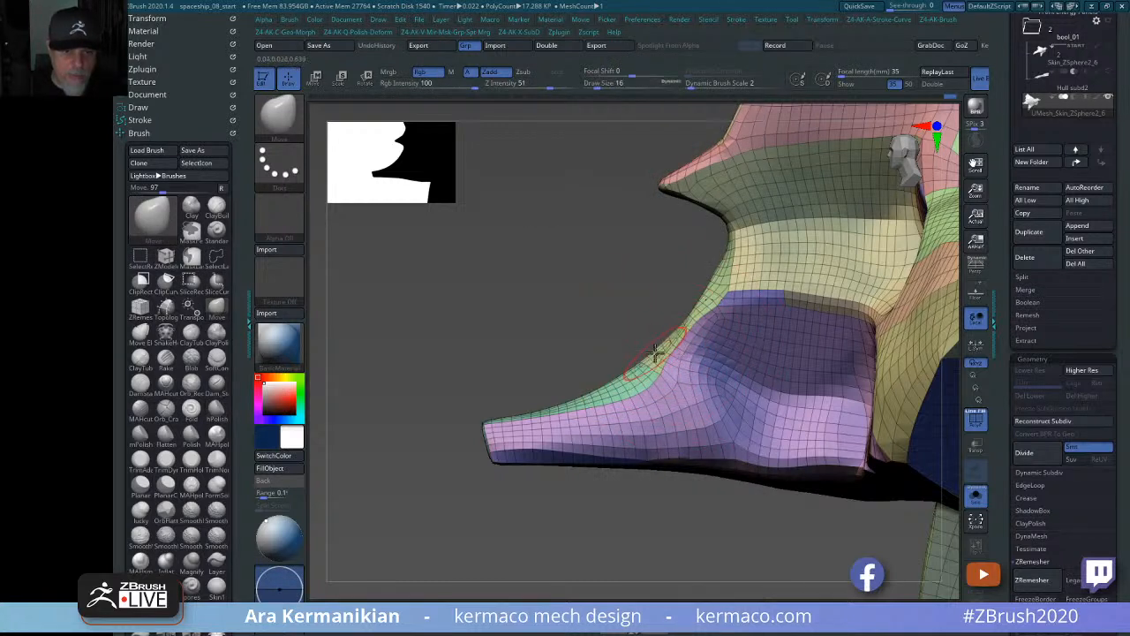
pyautogui.press('shift')
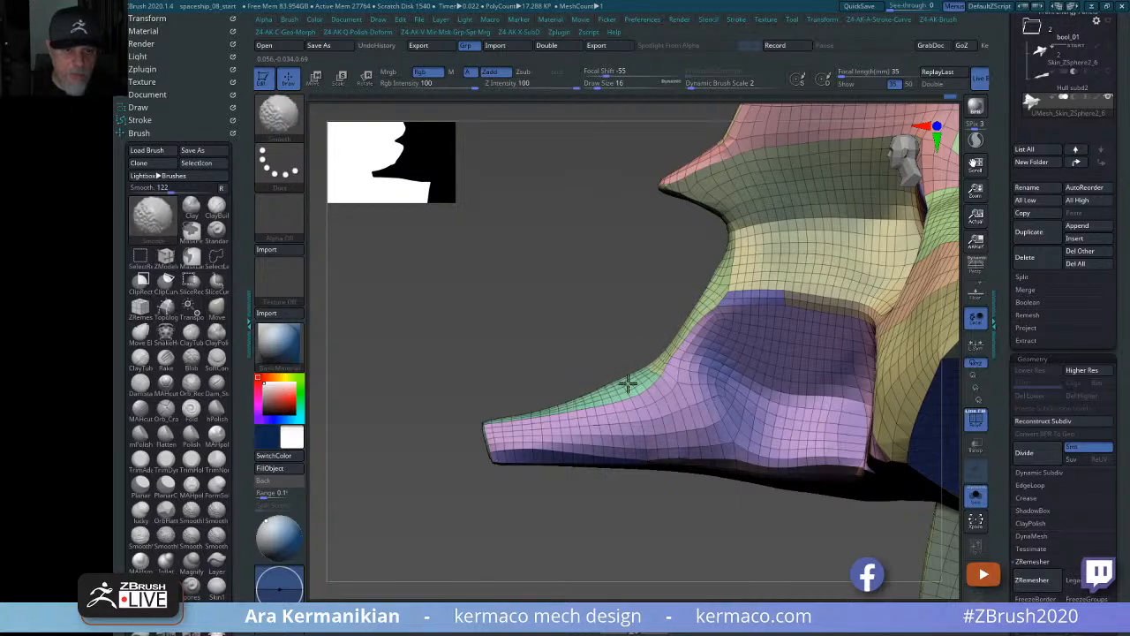
pyautogui.moveTo(487, 315)
pyautogui.mouseDown()
pyautogui.moveTo(865, 316)
pyautogui.moveTo(848, 303)
pyautogui.moveTo(866, 313)
pyautogui.moveTo(807, 309)
pyautogui.moveTo(864, 367)
pyautogui.moveTo(694, 361)
pyautogui.moveTo(833, 288)
pyautogui.moveTo(927, 422)
pyautogui.moveTo(840, 382)
pyautogui.moveTo(867, 352)
pyautogui.moveTo(838, 366)
pyautogui.moveTo(749, 358)
pyautogui.moveTo(764, 385)
pyautogui.mouseUp()
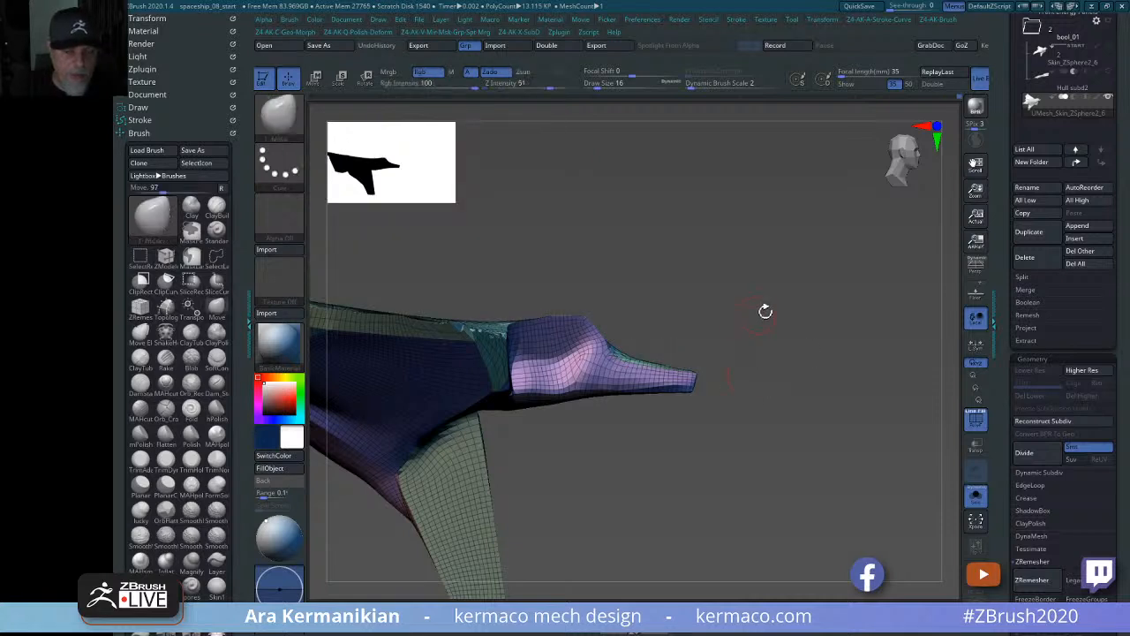
# Restore the missing upper part of the hull mesh.
pyautogui.press('ctrl')
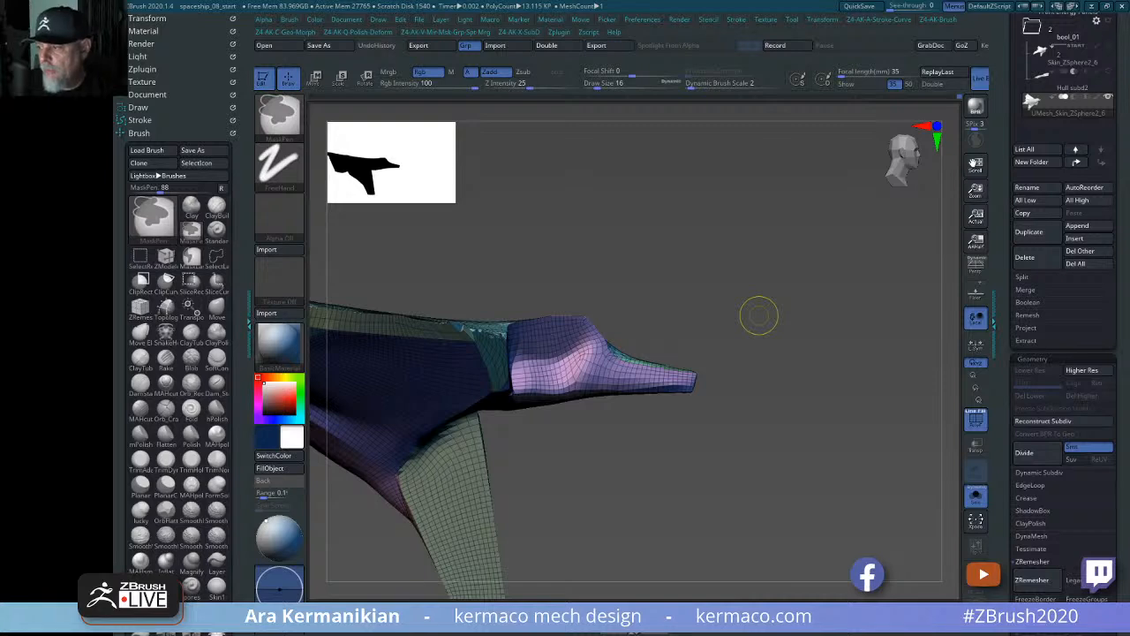
pyautogui.moveTo(667, 237)
pyautogui.mouseDown()
pyautogui.moveTo(719, 237)
pyautogui.moveTo(771, 298)
pyautogui.moveTo(580, 221)
pyautogui.mouseUp()
pyautogui.press('ctrl')
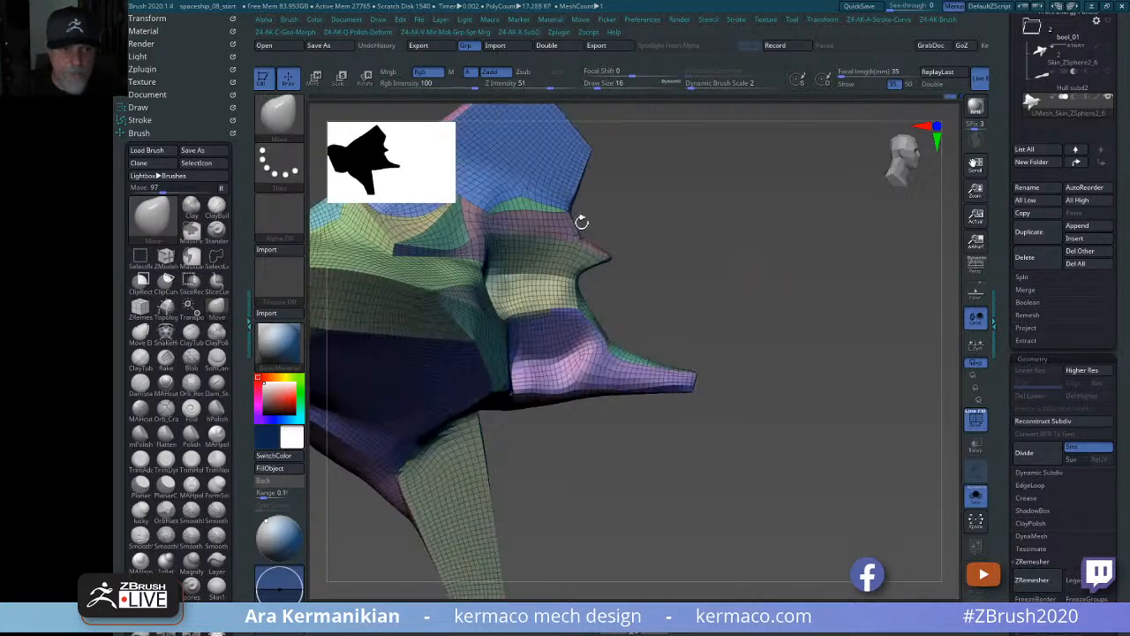
# Replace the TrimCurve brush with SelectRect and switch to ClipCurve instead.
pyautogui.keyDown('ctrl'); pyautogui.keyDown('shift'); pyautogui.click(283, 127); pyautogui.keyUp('shift'); pyautogui.keyUp('ctrl')
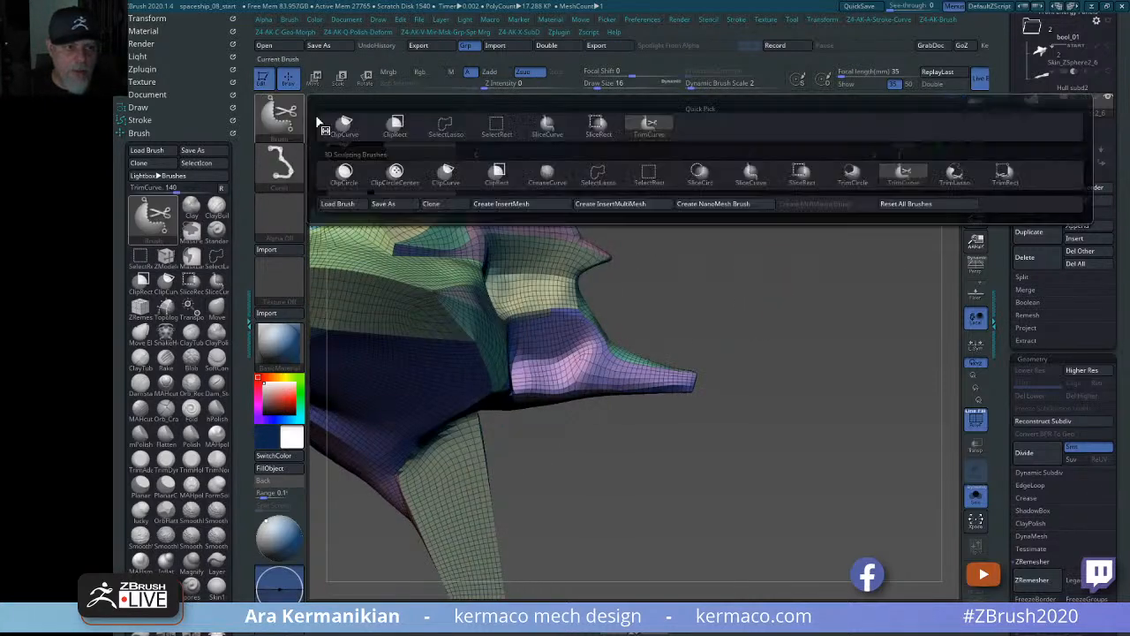
pyautogui.click(497, 126)
pyautogui.moveTo(804, 379)
pyautogui.keyDown('ctrl'); pyautogui.keyDown('shift'); pyautogui.mouseDown()
pyautogui.moveTo(644, 298)
pyautogui.moveTo(802, 327)
pyautogui.moveTo(795, 335)
pyautogui.mouseUp(); pyautogui.keyUp('shift'); pyautogui.keyUp('ctrl')
pyautogui.keyDown('ctrl'); pyautogui.keyDown('shift'); pyautogui.click(270, 121); pyautogui.keyUp('shift'); pyautogui.keyUp('ctrl')
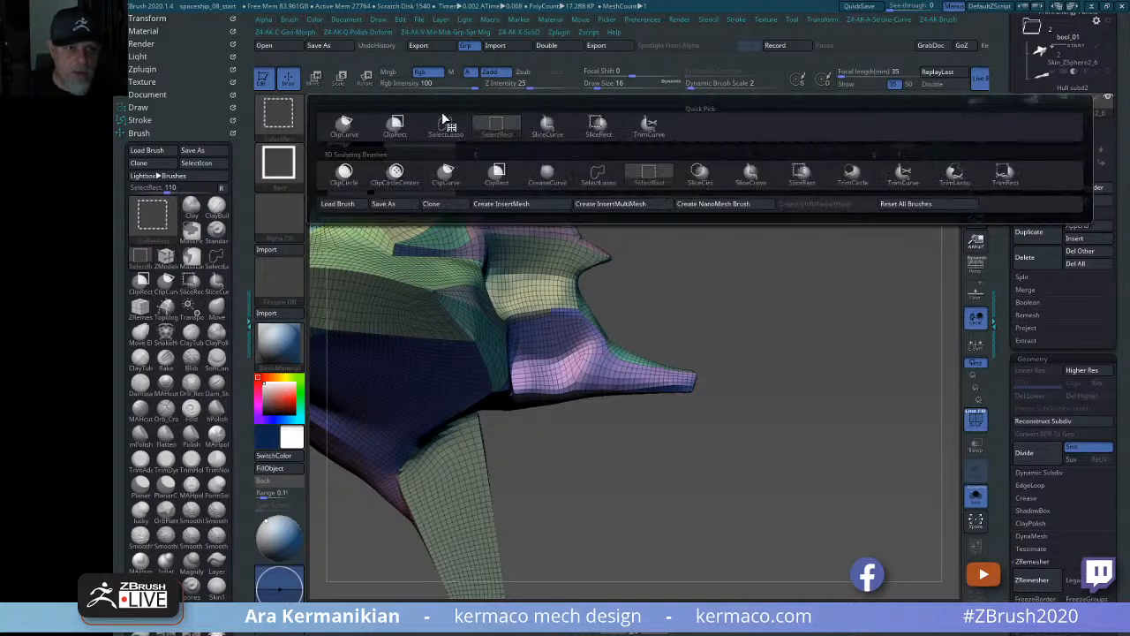
pyautogui.click(344, 127)
pyautogui.moveTo(804, 401)
pyautogui.keyDown('ctrl'); pyautogui.keyDown('shift'); pyautogui.mouseDown()
pyautogui.moveTo(618, 323)
pyautogui.moveTo(896, 434)
pyautogui.moveTo(762, 376)
pyautogui.moveTo(819, 363)
pyautogui.moveTo(734, 368)
pyautogui.moveTo(754, 383)
pyautogui.mouseUp(); pyautogui.keyUp('shift'); pyautogui.keyUp('ctrl')
# Clip the profile edge between the upper beak and the lower nose with ClipCurve and smooth the nose surface.
pyautogui.moveTo(702, 341); pyautogui.dragTo(562, 362)
pyautogui.press('shift')
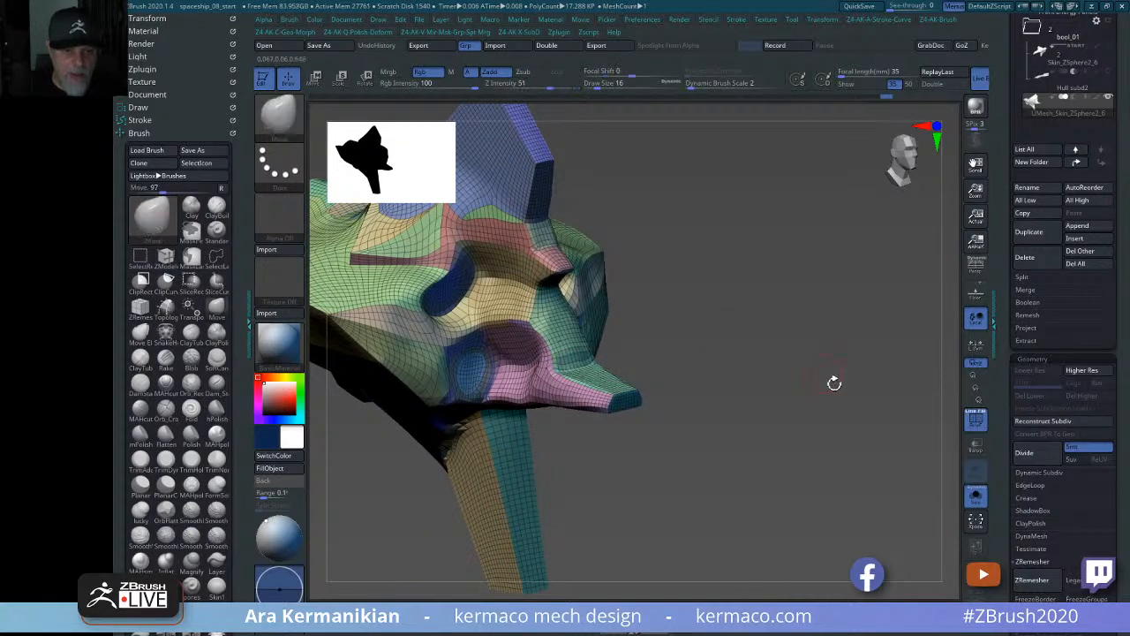
pyautogui.moveTo(833, 383); pyautogui.dragTo(756, 396)
pyautogui.hotkey('ctrl', 'shift')
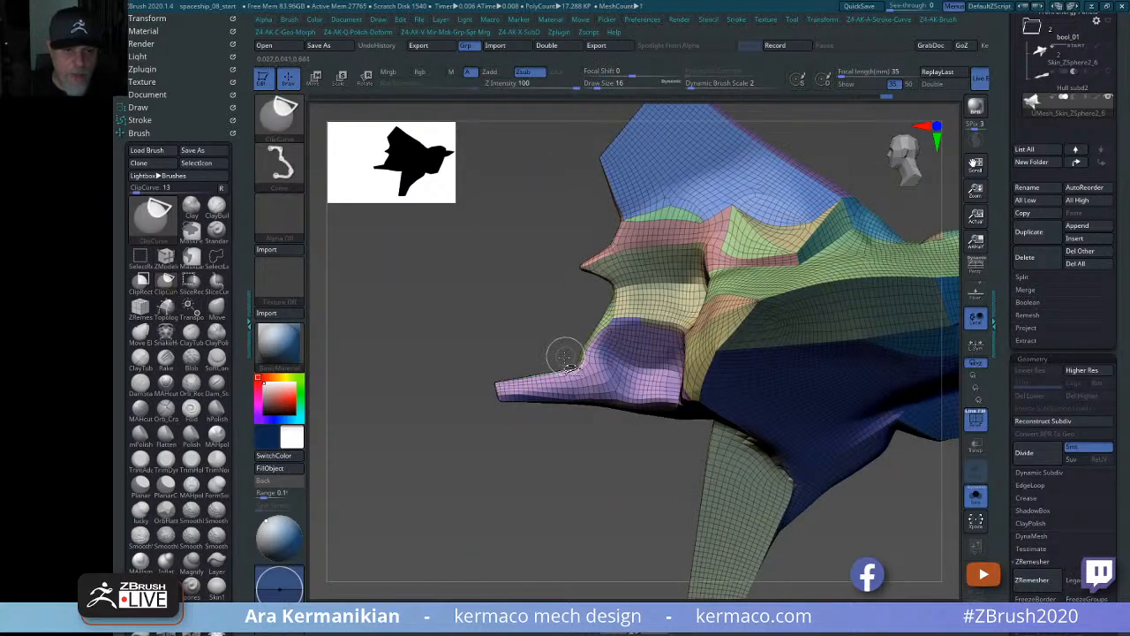
pyautogui.moveTo(601, 299)
pyautogui.keyDown('ctrl'); pyautogui.keyDown('shift'); pyautogui.mouseDown()
pyautogui.moveTo(493, 305)
pyautogui.moveTo(608, 254)
pyautogui.moveTo(570, 295)
pyautogui.moveTo(586, 279)
pyautogui.moveTo(612, 302)
pyautogui.mouseUp(); pyautogui.keyUp('shift'); pyautogui.keyUp('ctrl')
pyautogui.press('shift')
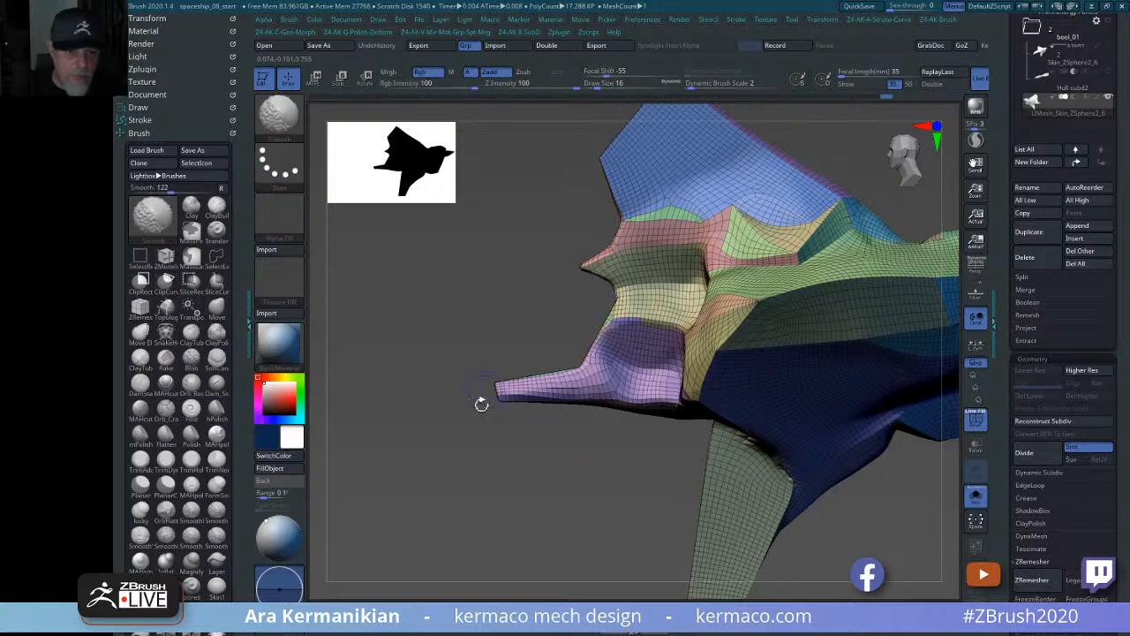
# Turn off the polyframe overlay and inspect the whole hull's shape from the front.
pyautogui.moveTo(481, 403); pyautogui.dragTo(610, 350)
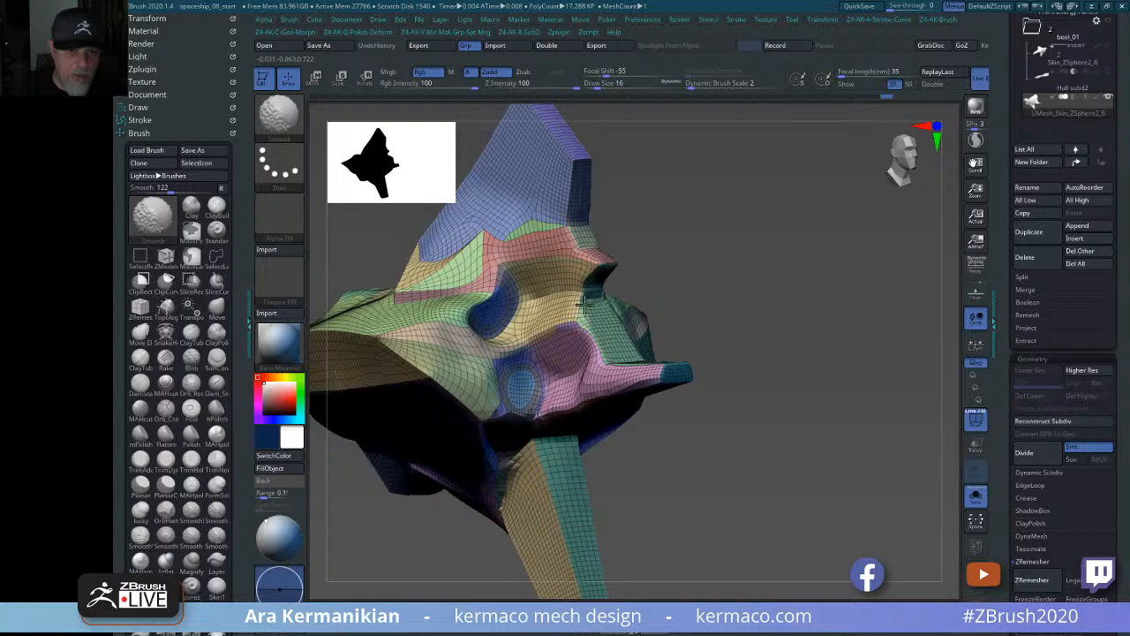
pyautogui.moveTo(704, 306); pyautogui.dragTo(568, 315)
pyautogui.moveTo(397, 364)
pyautogui.keyDown('alt'); pyautogui.mouseDown()
pyautogui.moveTo(392, 328)
pyautogui.moveTo(296, 343)
pyautogui.mouseUp(); pyautogui.keyUp('alt')
pyautogui.keyDown('alt'); pyautogui.moveTo(826, 248); pyautogui.dragTo(942, 327); pyautogui.keyUp('alt')
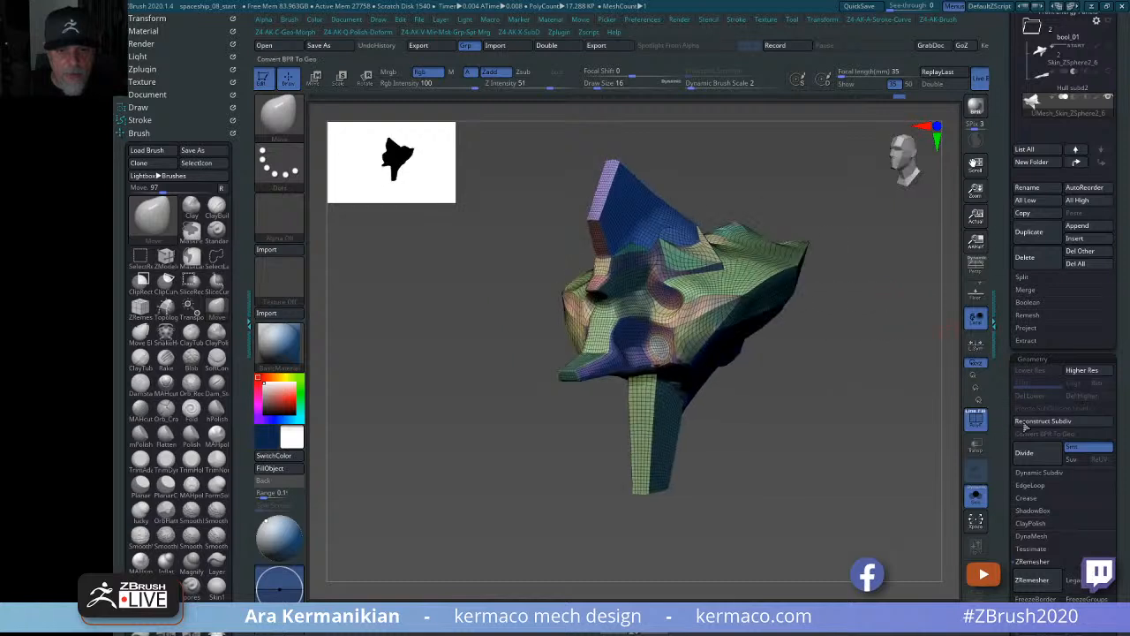
pyautogui.click(976, 418)
pyautogui.moveTo(836, 416); pyautogui.dragTo(850, 371)
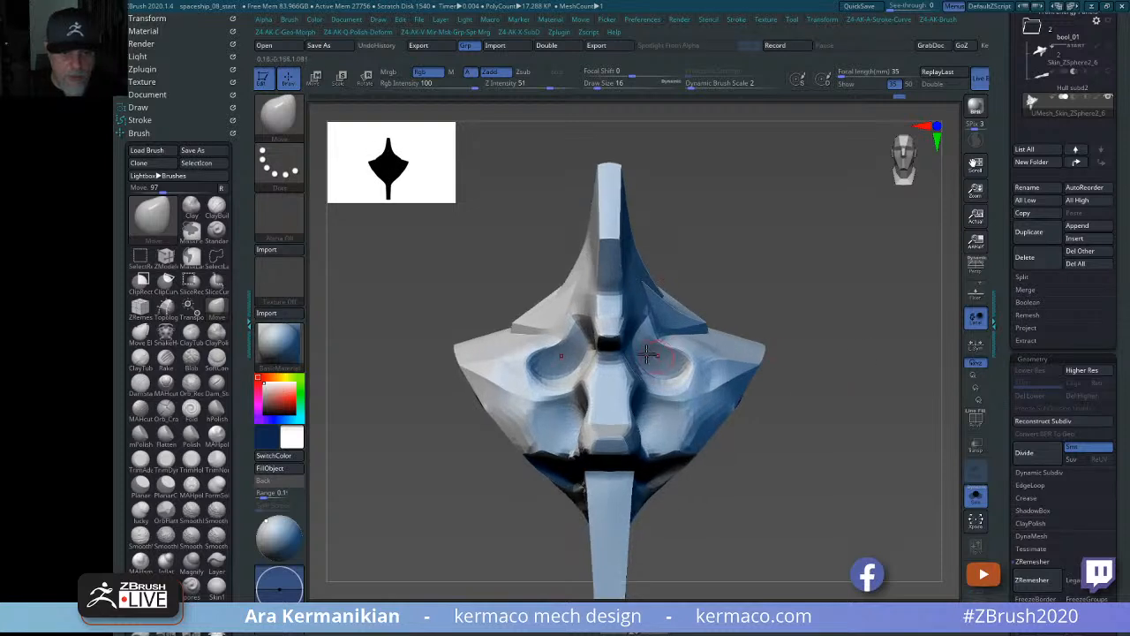
# Set the brush draw size to 33 and smooth the eye-shaped recess beside the beak.
pyautogui.press('s')
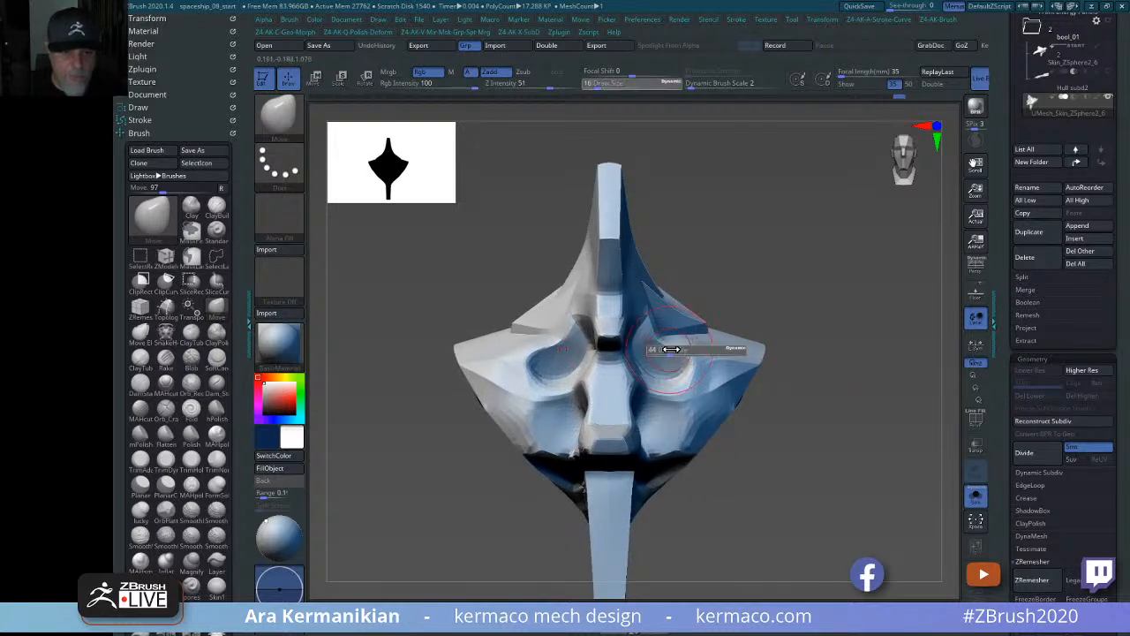
pyautogui.moveTo(652, 349); pyautogui.dragTo(661, 350)
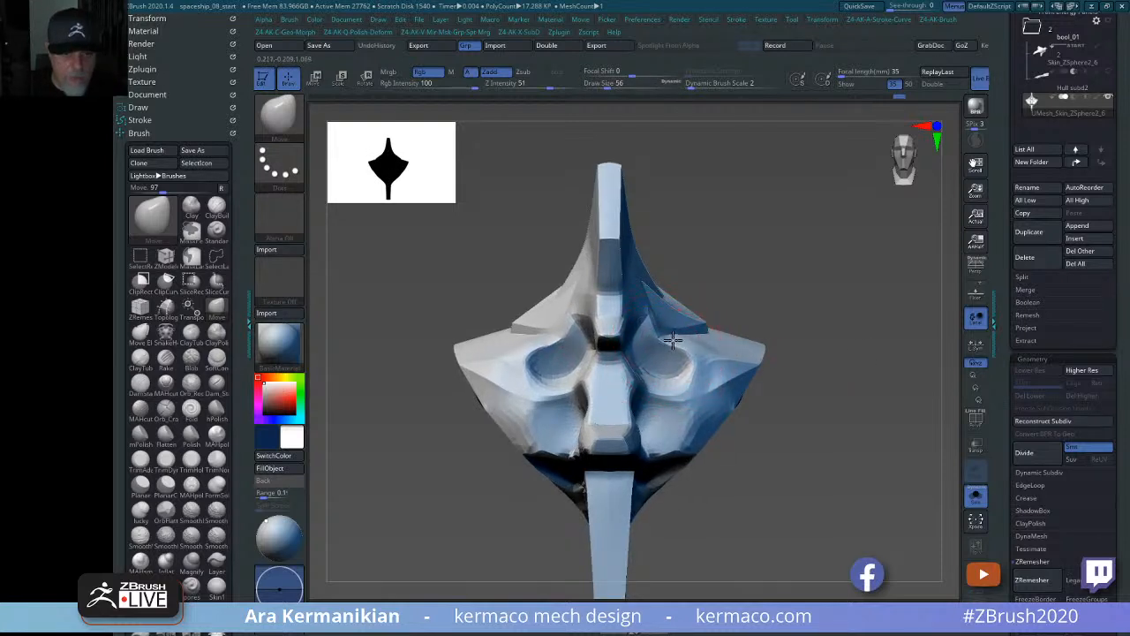
pyautogui.press('s')
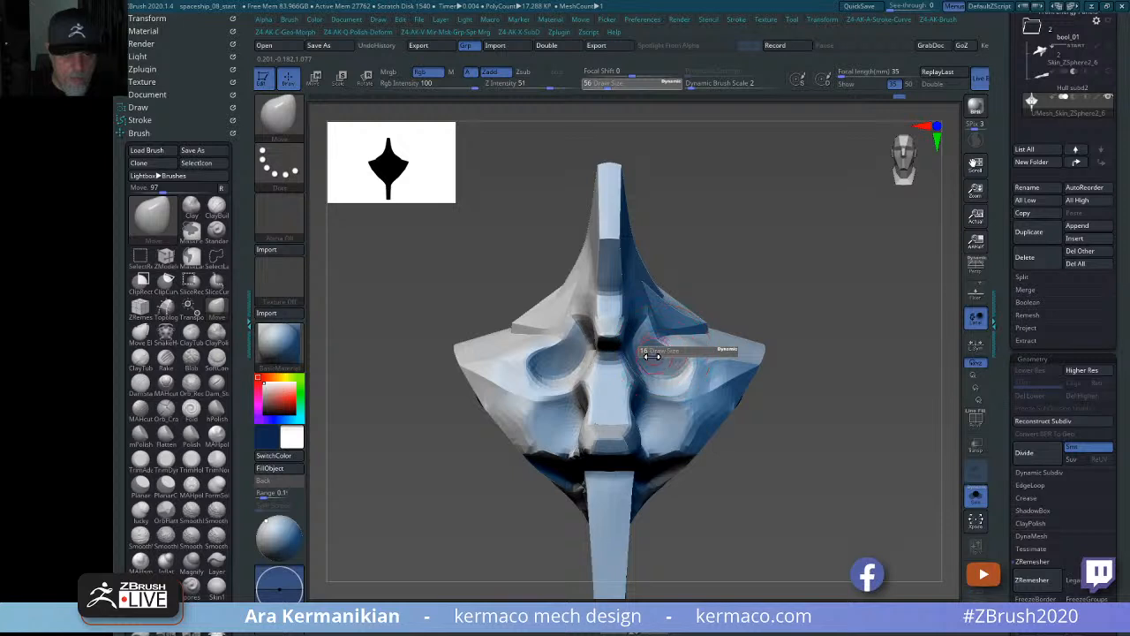
pyautogui.moveTo(652, 357); pyautogui.dragTo(650, 357)
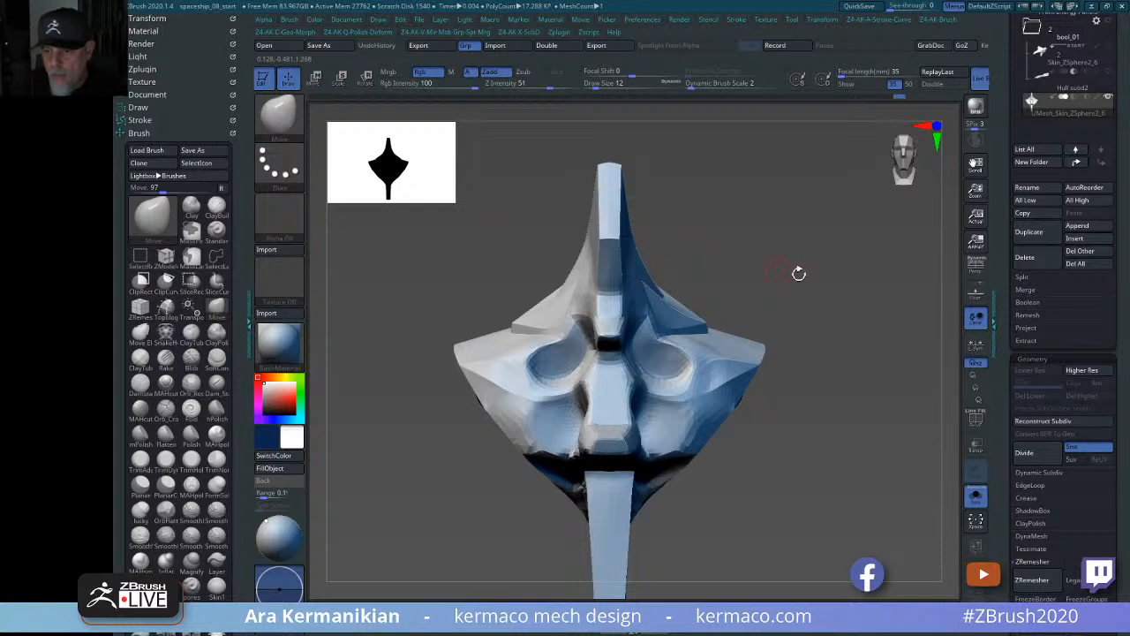
pyautogui.moveTo(853, 271)
pyautogui.mouseDown()
pyautogui.moveTo(672, 360)
pyautogui.moveTo(678, 370)
pyautogui.moveTo(658, 364)
pyautogui.mouseUp()
pyautogui.press('s')
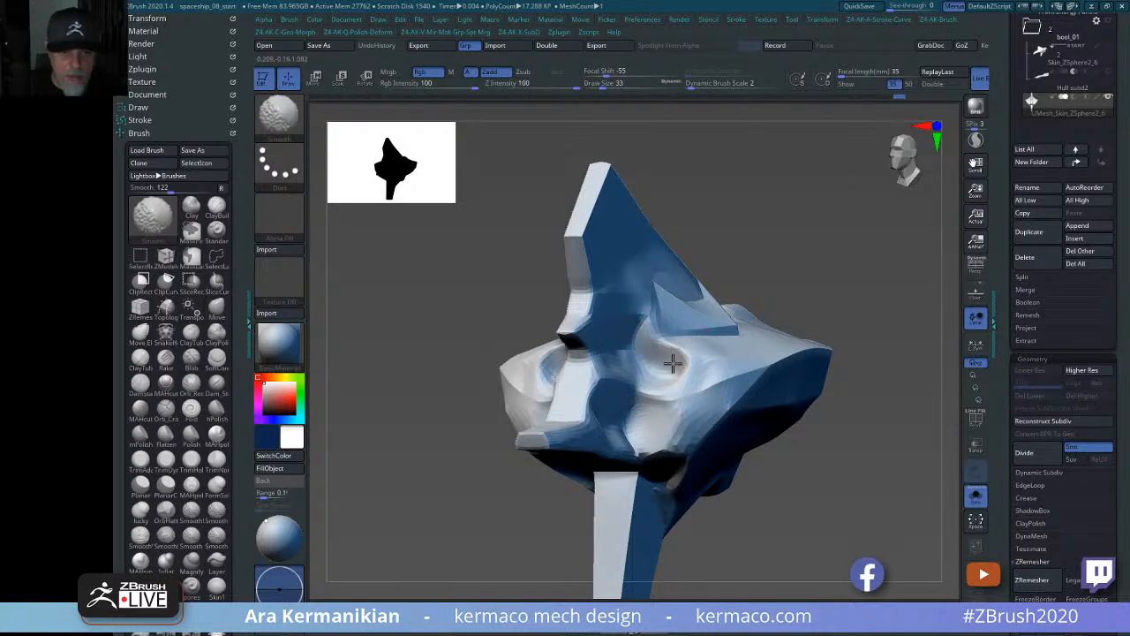
pyautogui.moveTo(655, 363)
pyautogui.keyDown('shift'); pyautogui.mouseDown()
pyautogui.moveTo(684, 355)
pyautogui.moveTo(665, 369)
pyautogui.moveTo(657, 357)
pyautogui.moveTo(666, 374)
pyautogui.moveTo(646, 355)
pyautogui.mouseUp(); pyautogui.keyUp('shift')
pyautogui.moveTo(898, 235); pyautogui.dragTo(901, 177)
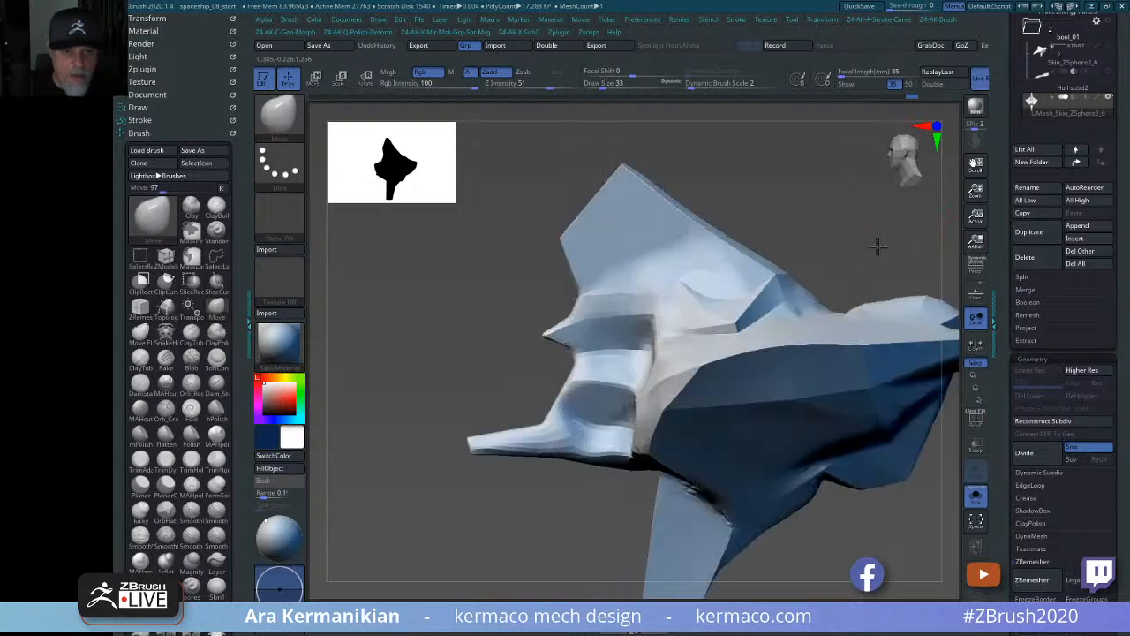
# Smooth the lower front area beside the lower nose, working from below the hull.
pyautogui.press('shift')
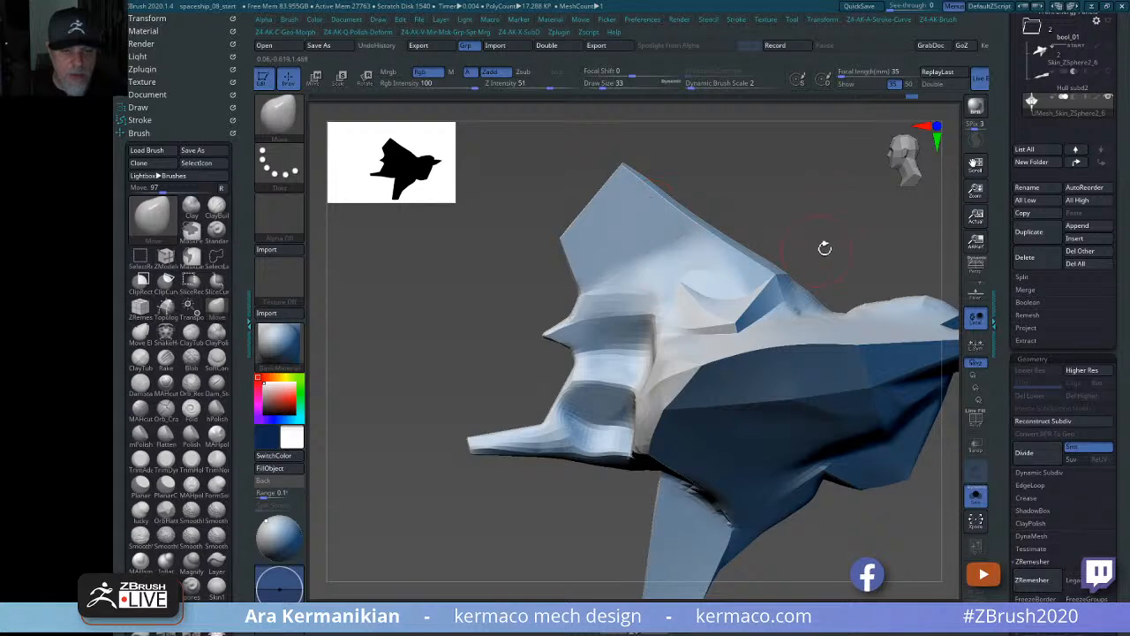
pyautogui.moveTo(825, 248)
pyautogui.mouseDown()
pyautogui.moveTo(729, 197)
pyautogui.moveTo(789, 203)
pyautogui.moveTo(840, 182)
pyautogui.moveTo(781, 474)
pyautogui.moveTo(807, 510)
pyautogui.mouseUp()
pyautogui.press('shift')
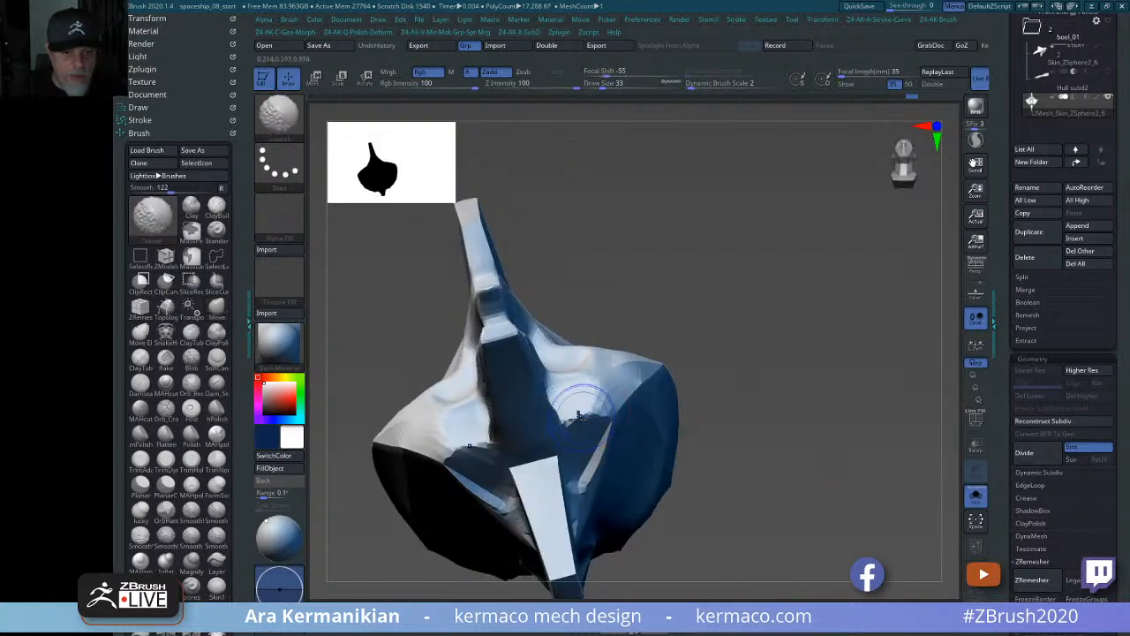
pyautogui.keyDown('shift'); pyautogui.moveTo(582, 415); pyautogui.dragTo(576, 413); pyautogui.keyUp('shift')
pyautogui.moveTo(782, 494); pyautogui.dragTo(706, 500)
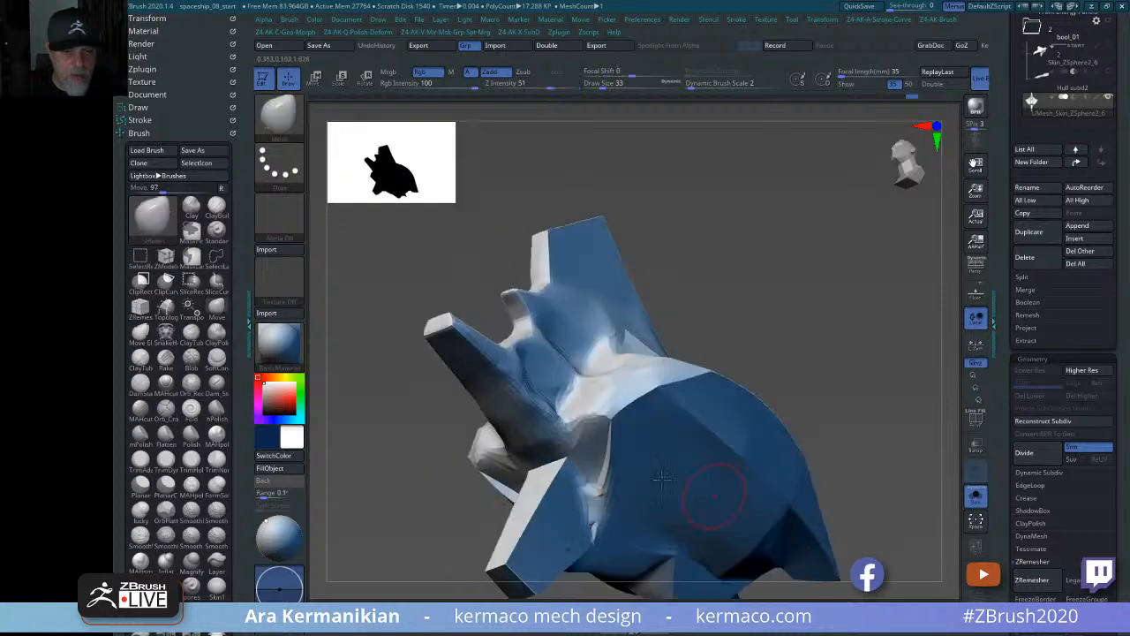
# Smooth the front rim of the hull down to its junction with the lower fin.
pyautogui.press('shift')
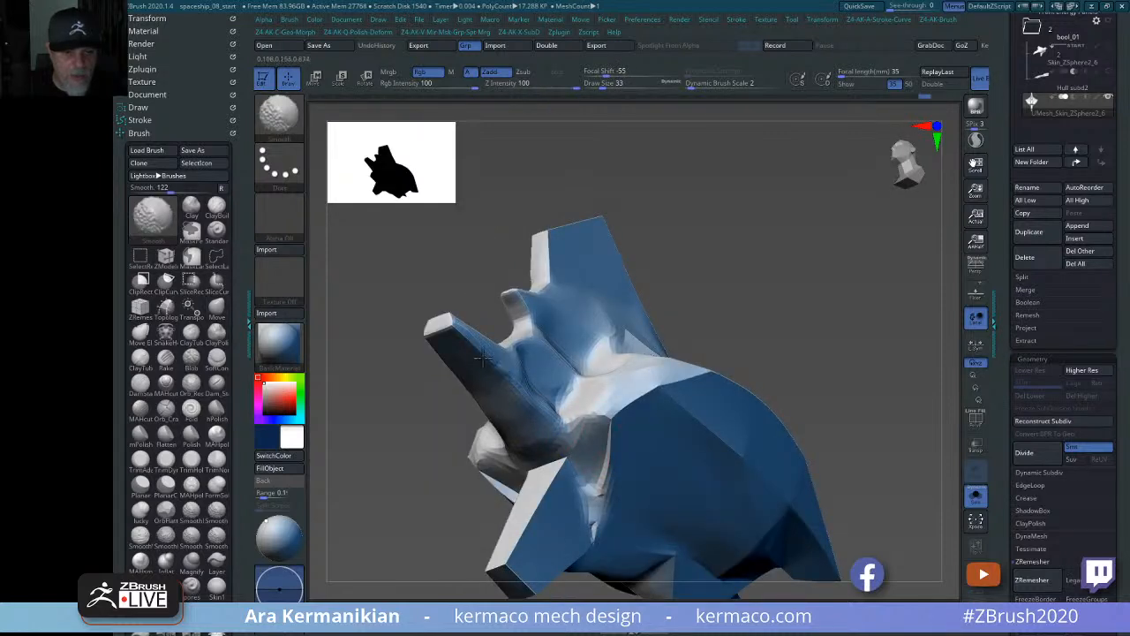
pyautogui.moveTo(856, 253)
pyautogui.mouseDown()
pyautogui.moveTo(845, 310)
pyautogui.moveTo(600, 383)
pyautogui.moveTo(645, 428)
pyautogui.mouseUp()
pyautogui.press('shift')
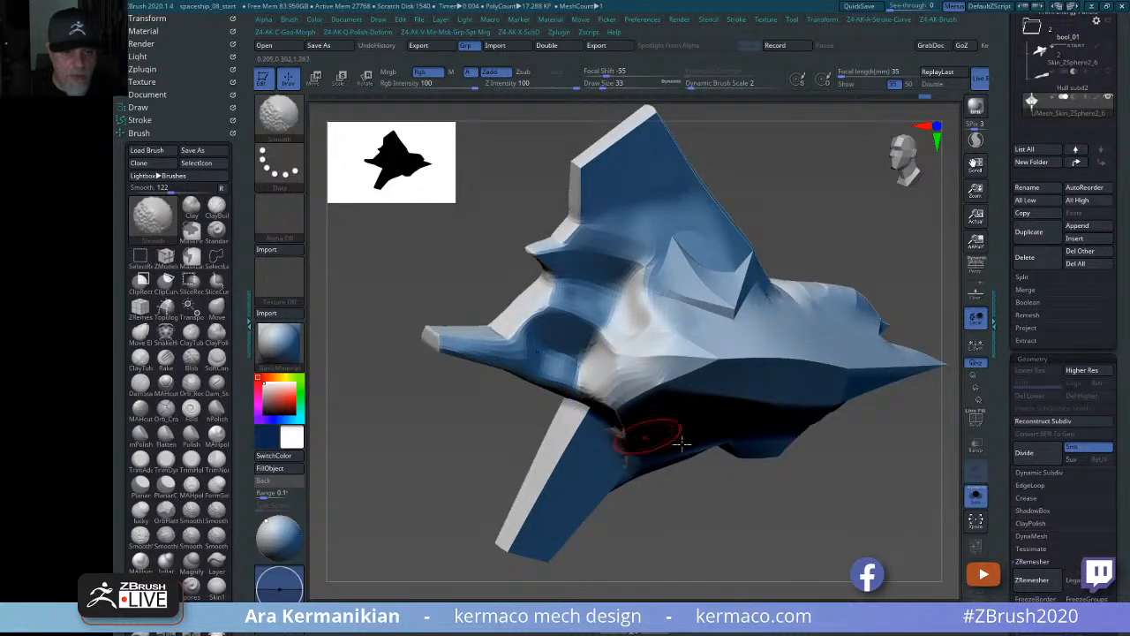
pyautogui.keyDown('shift'); pyautogui.moveTo(620, 378); pyautogui.dragTo(566, 428); pyautogui.keyUp('shift')
pyautogui.moveTo(761, 531); pyautogui.dragTo(601, 469)
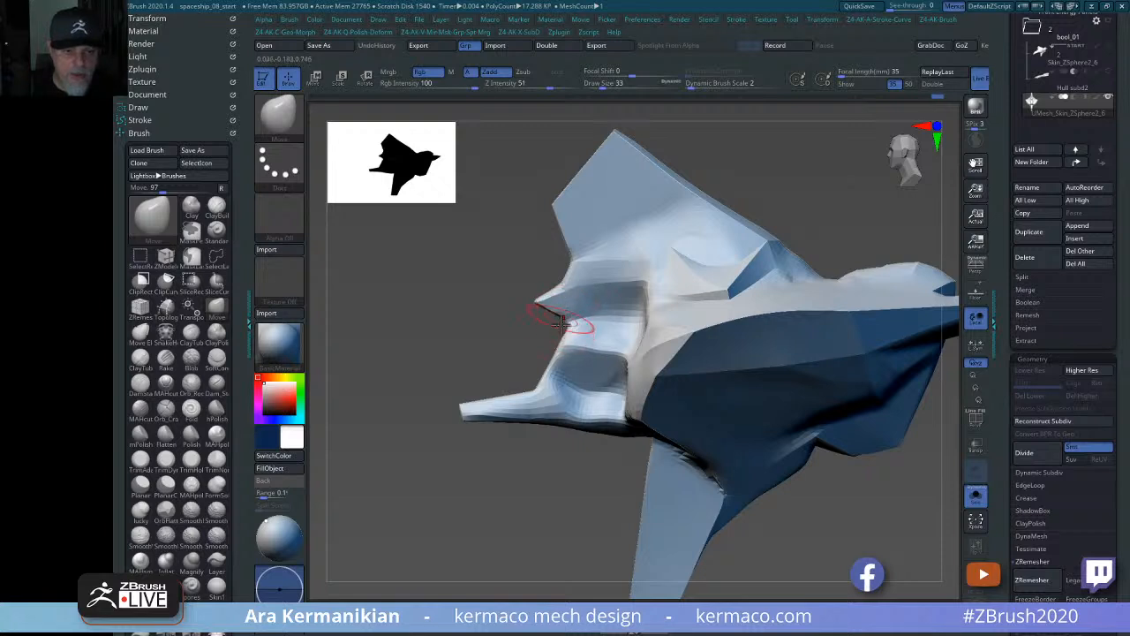
# Nudge the side surface behind the beak with the Move brush and smooth the ridges around it.
pyautogui.moveTo(594, 300); pyautogui.dragTo(596, 314)
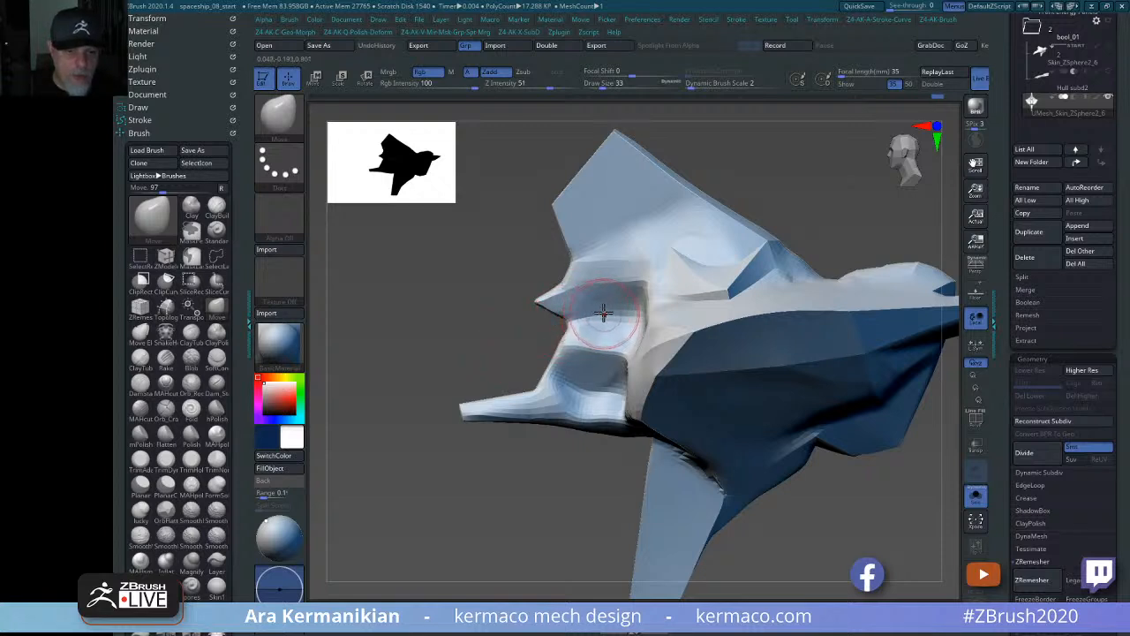
pyautogui.press('shift')
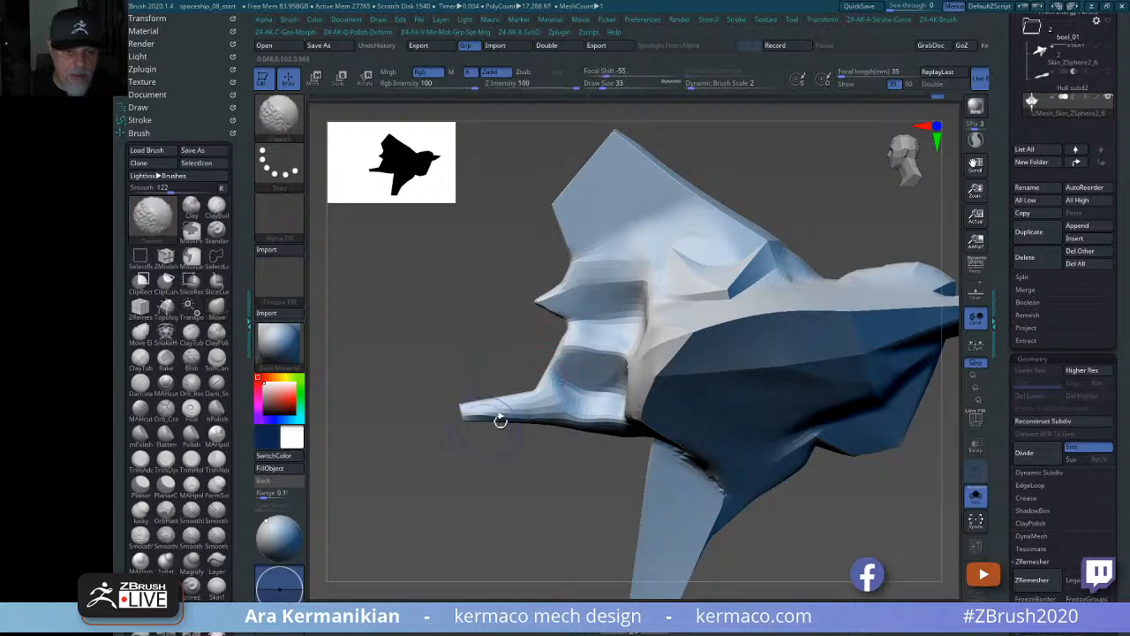
pyautogui.moveTo(406, 430)
pyautogui.mouseDown()
pyautogui.moveTo(433, 379)
pyautogui.moveTo(618, 349)
pyautogui.mouseUp()
pyautogui.moveTo(830, 365); pyautogui.dragTo(694, 356)
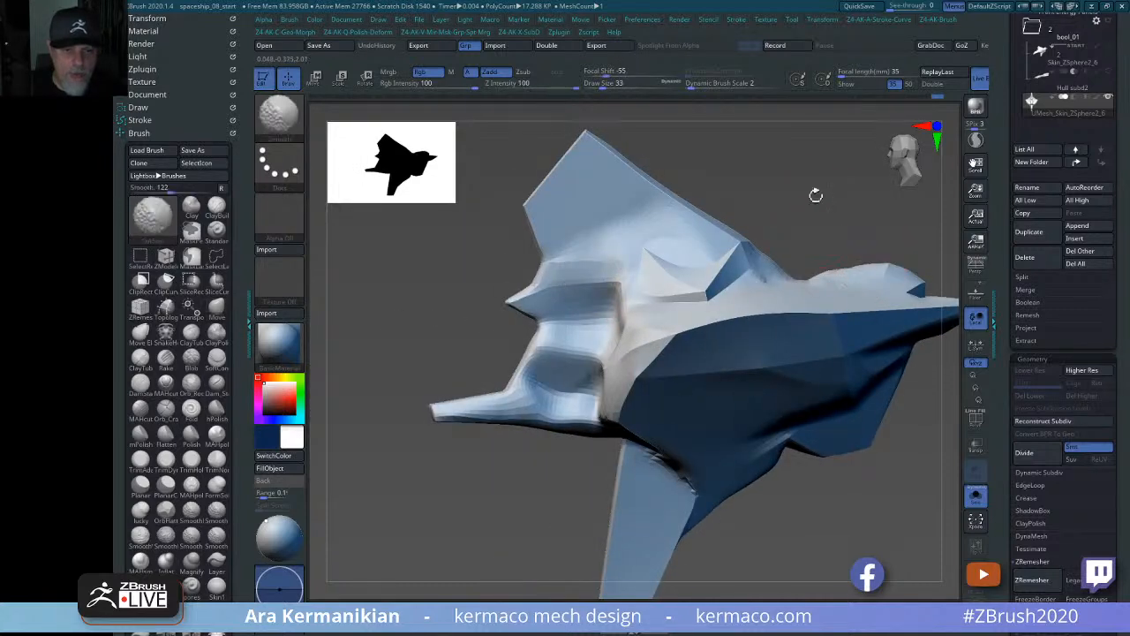
# Smooth the long edges of the upper fin down to its base.
pyautogui.moveTo(815, 191); pyautogui.dragTo(621, 320)
pyautogui.press('shift')
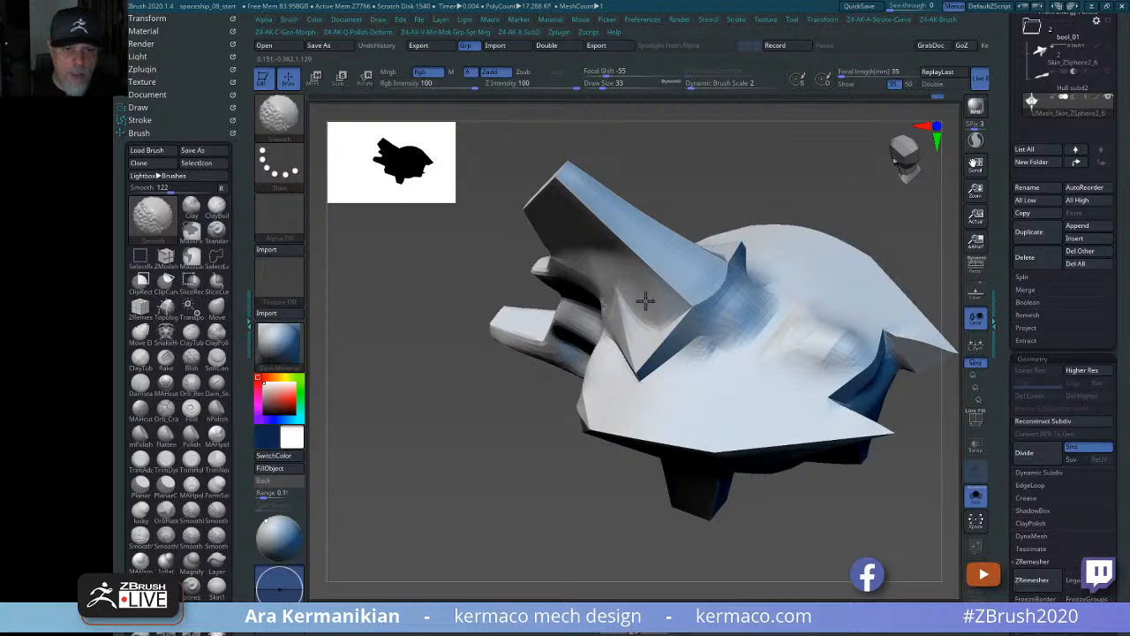
pyautogui.keyDown('shift'); pyautogui.moveTo(654, 281); pyautogui.dragTo(591, 191); pyautogui.keyUp('shift')
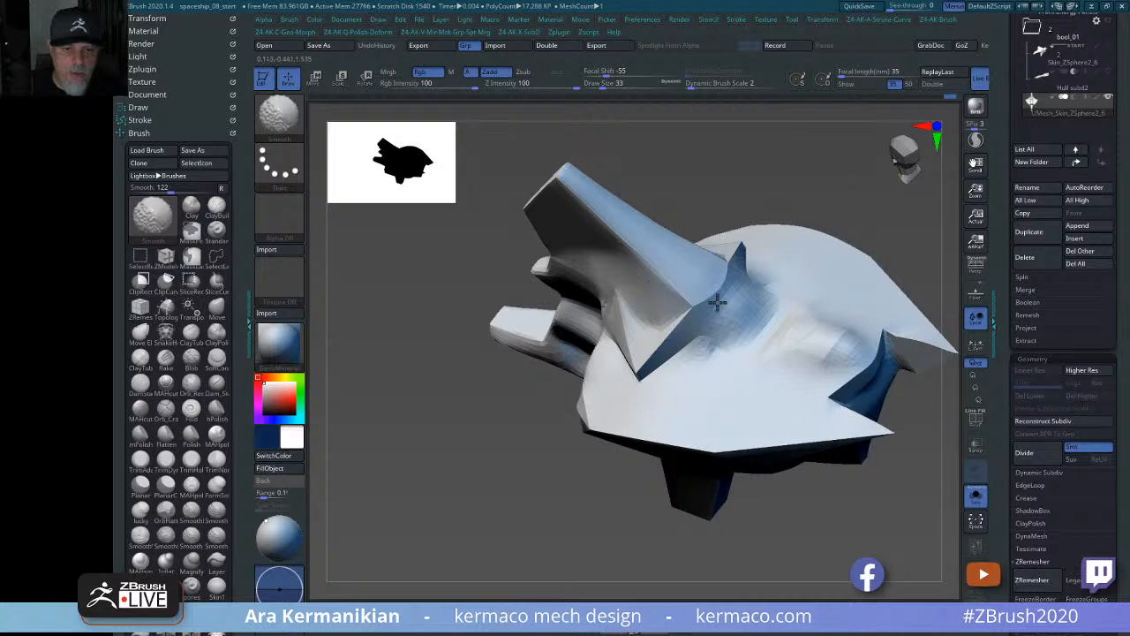
pyautogui.moveTo(855, 216); pyautogui.dragTo(872, 184)
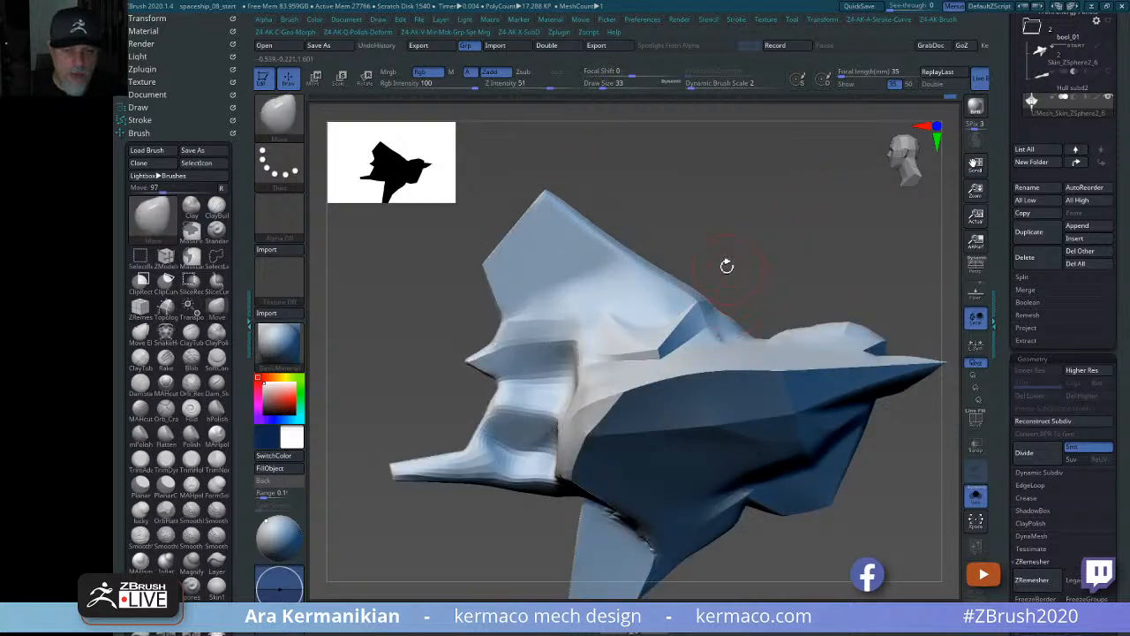
# Clip the rear edge of the upper fin with ClipCurve and smooth its transition into the hull's top.
pyautogui.moveTo(706, 235)
pyautogui.keyDown('ctrl'); pyautogui.keyDown('shift'); pyautogui.mouseDown()
pyautogui.moveTo(769, 277)
pyautogui.moveTo(787, 260)
pyautogui.moveTo(747, 335)
pyautogui.mouseUp(); pyautogui.keyUp('shift'); pyautogui.keyUp('ctrl')
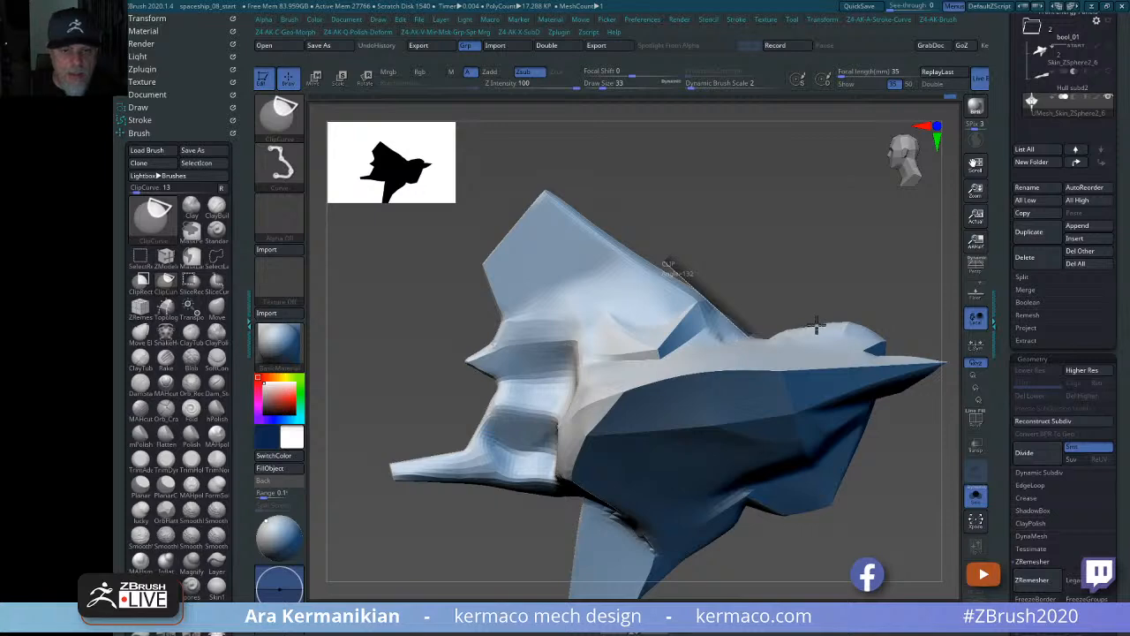
pyautogui.moveTo(848, 222); pyautogui.dragTo(751, 252)
pyautogui.keyDown('shift'); pyautogui.moveTo(722, 328); pyautogui.dragTo(749, 321); pyautogui.keyUp('shift')
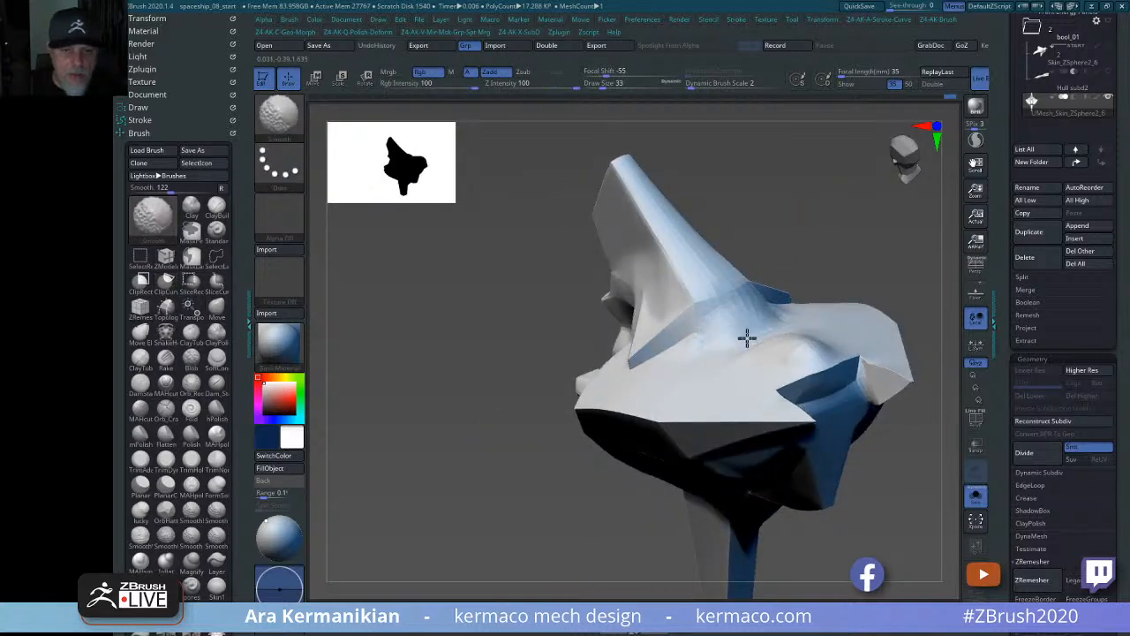
# Draw a ClipCurve cut along the rear hump on the hull's top from the opposite side.
pyautogui.moveTo(858, 222)
pyautogui.mouseDown()
pyautogui.moveTo(820, 244)
pyautogui.moveTo(634, 281)
pyautogui.mouseUp()
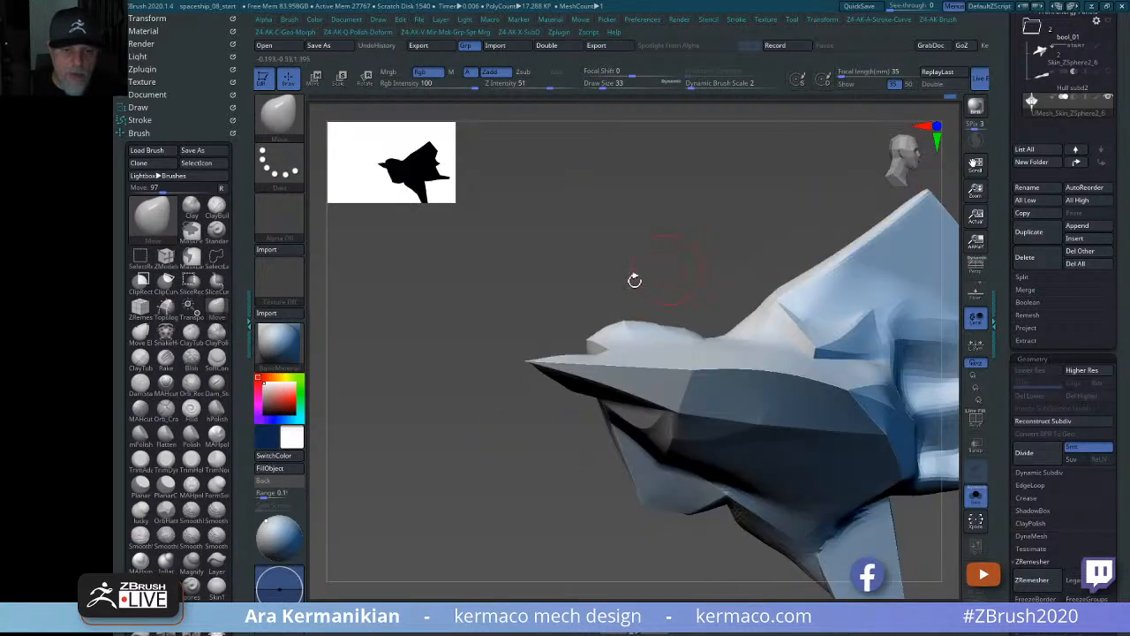
pyautogui.moveTo(561, 285)
pyautogui.keyDown('ctrl'); pyautogui.keyDown('shift'); pyautogui.mouseDown()
pyautogui.moveTo(704, 302)
pyautogui.moveTo(717, 332)
pyautogui.moveTo(669, 295)
pyautogui.mouseUp(); pyautogui.keyUp('shift'); pyautogui.keyUp('ctrl')
pyautogui.moveTo(804, 217)
pyautogui.keyDown('alt'); pyautogui.mouseDown()
pyautogui.moveTo(669, 206)
pyautogui.moveTo(732, 189)
pyautogui.moveTo(787, 210)
pyautogui.moveTo(801, 174)
pyautogui.moveTo(847, 253)
pyautogui.mouseUp(); pyautogui.keyUp('alt')
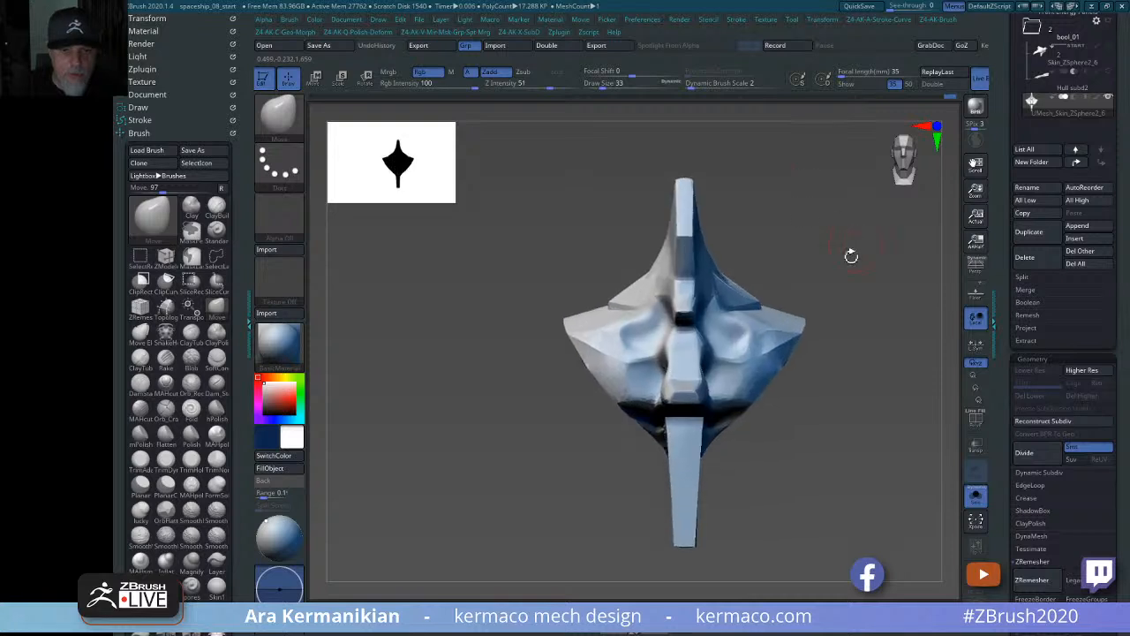
# Inspect the whole hull from the side and below, and turn on the polyframe overlay.
pyautogui.moveTo(878, 315)
pyautogui.mouseDown()
pyautogui.moveTo(791, 348)
pyautogui.moveTo(835, 412)
pyautogui.moveTo(729, 359)
pyautogui.moveTo(769, 426)
pyautogui.moveTo(838, 389)
pyautogui.moveTo(803, 462)
pyautogui.moveTo(591, 356)
pyautogui.moveTo(601, 371)
pyautogui.mouseUp()
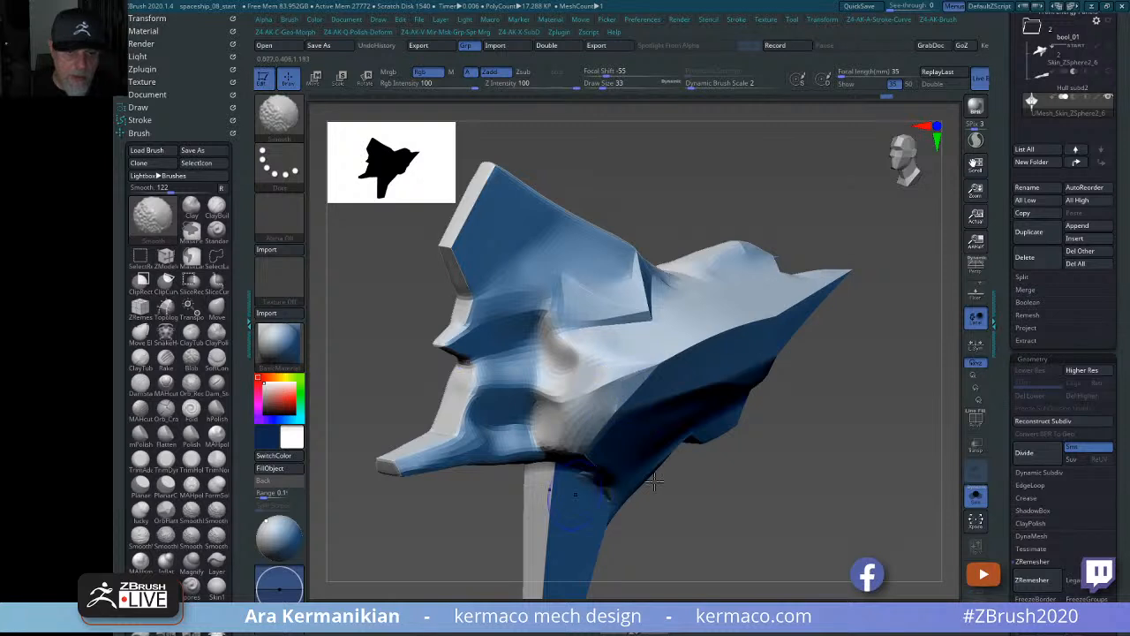
pyautogui.moveTo(665, 484)
pyautogui.keyDown('alt'); pyautogui.mouseDown()
pyautogui.moveTo(734, 497)
pyautogui.moveTo(785, 456)
pyautogui.moveTo(705, 332)
pyautogui.mouseUp(); pyautogui.keyUp('alt')
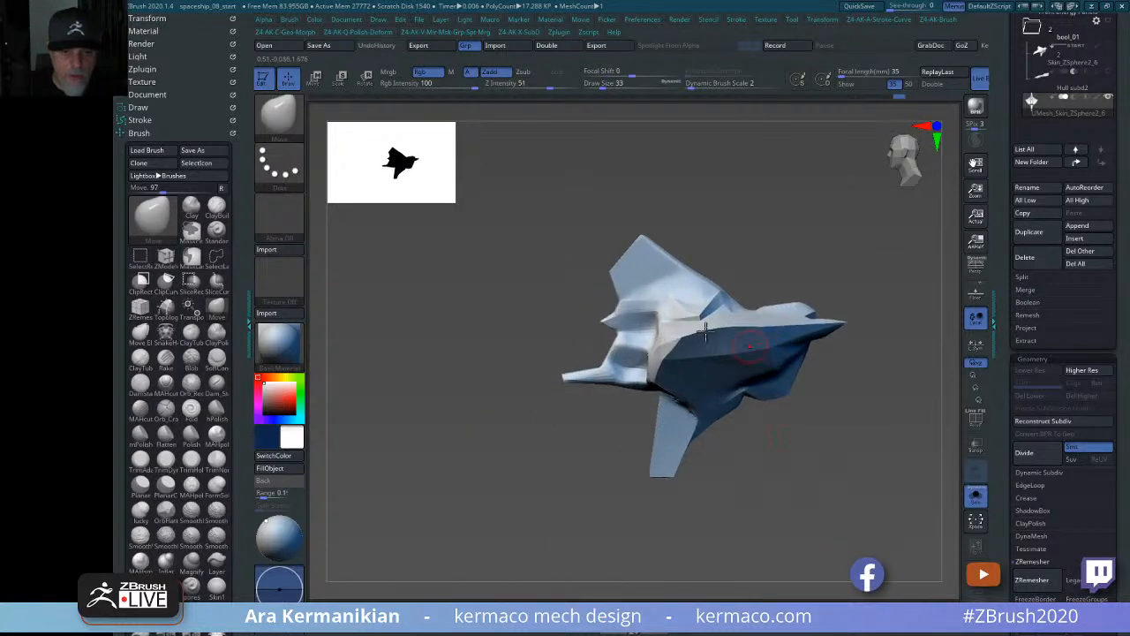
pyautogui.moveTo(808, 387); pyautogui.dragTo(725, 362)
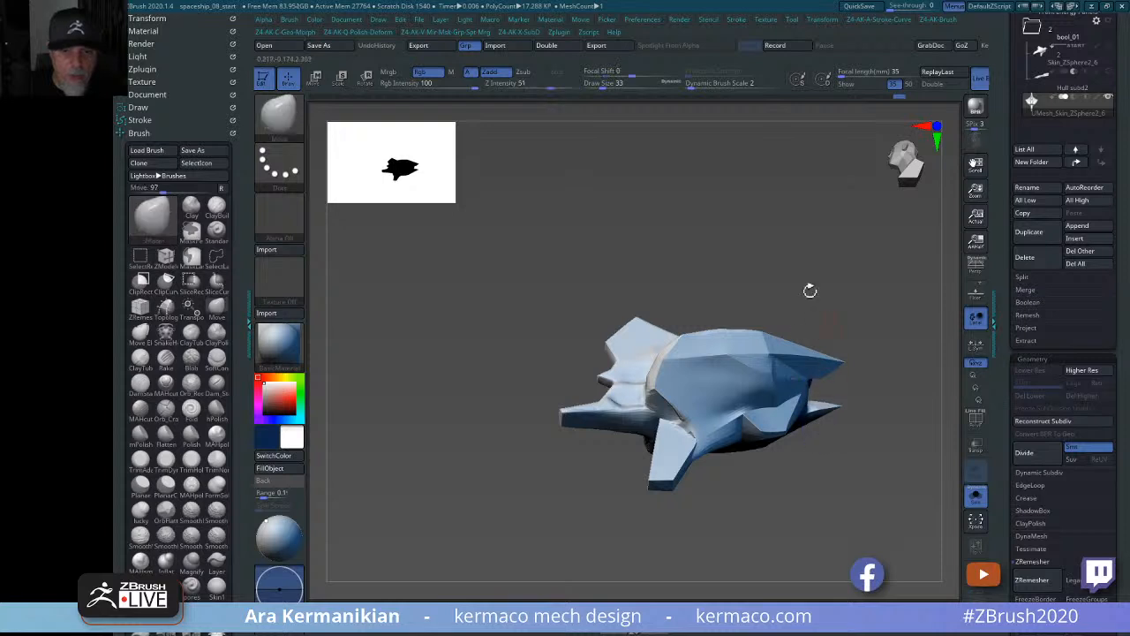
pyautogui.moveTo(810, 290)
pyautogui.mouseDown()
pyautogui.moveTo(875, 397)
pyautogui.moveTo(877, 382)
pyautogui.moveTo(795, 389)
pyautogui.mouseUp()
pyautogui.hotkey('shift', 'f')
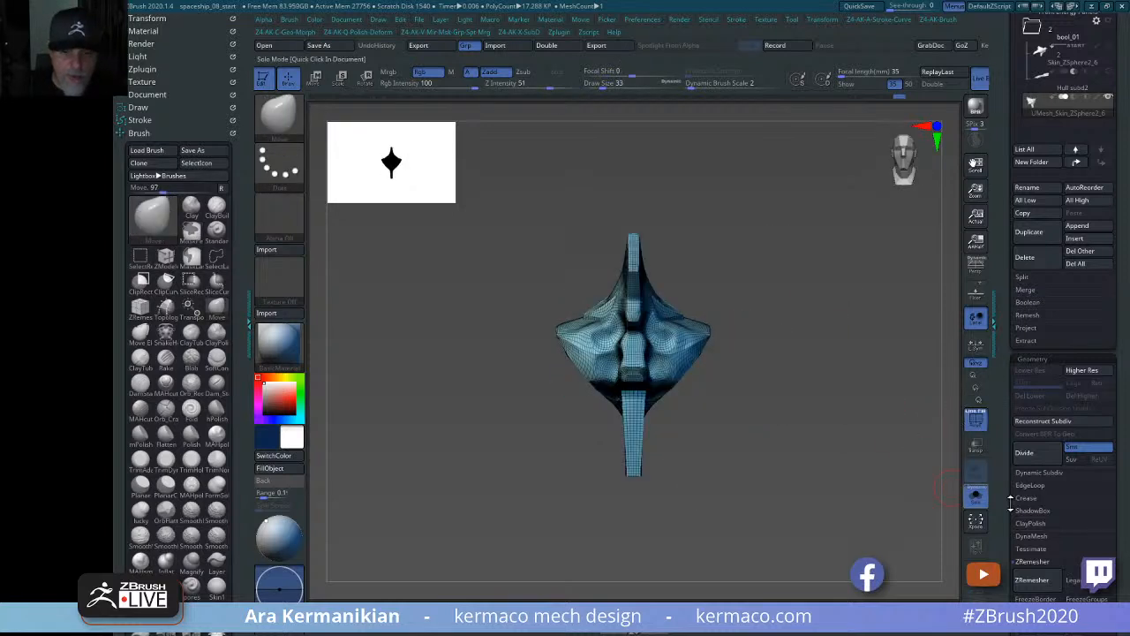
# Try to remesh the hull using ZRemesher with the Double polygon target.
pyautogui.click(1035, 579)
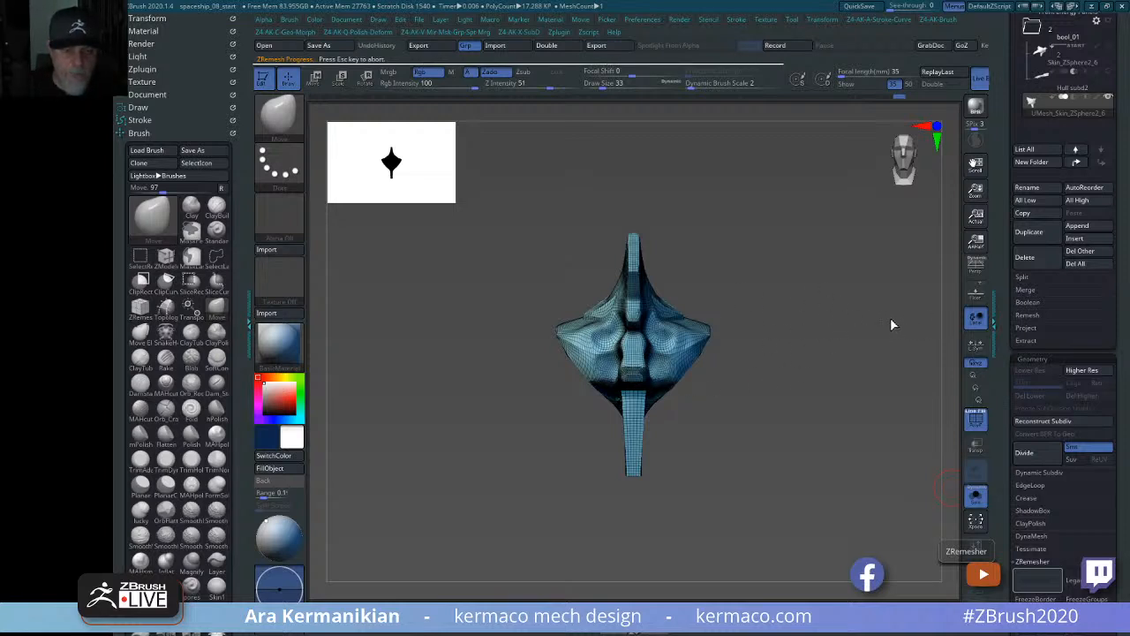
pyautogui.moveTo(904, 304); pyautogui.dragTo(846, 323)
pyautogui.hotkey('ctrl', 'z')
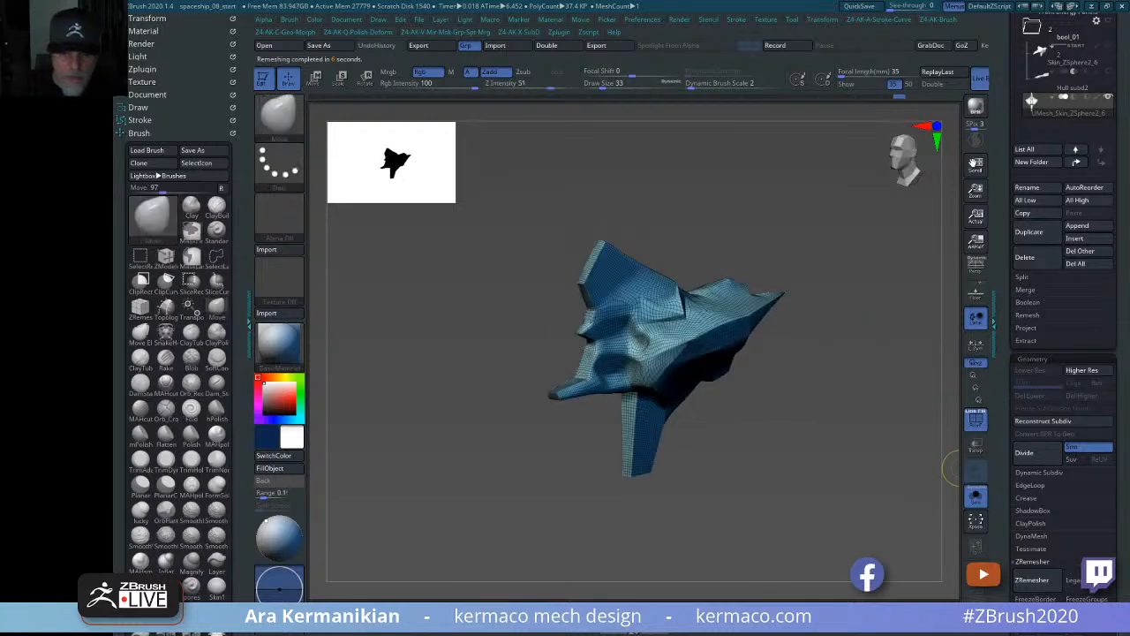
# Remesh the hull using ZRemesher with the Half polygon target and check the new topology from several angles.
pyautogui.scroll(-3, 1059, 530)
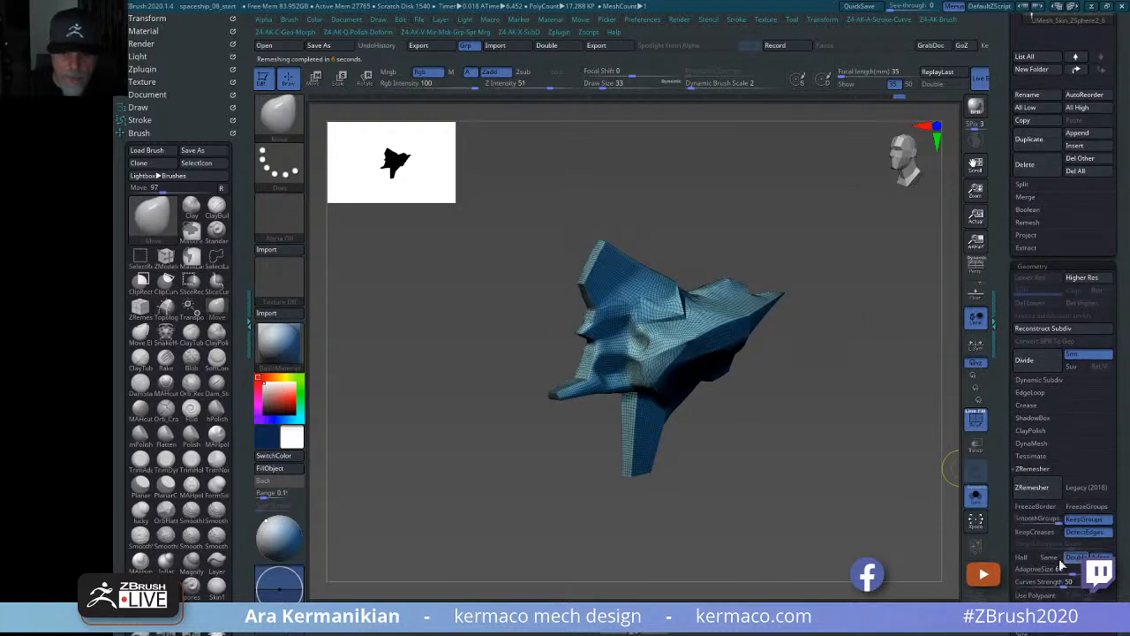
pyautogui.click(1023, 558)
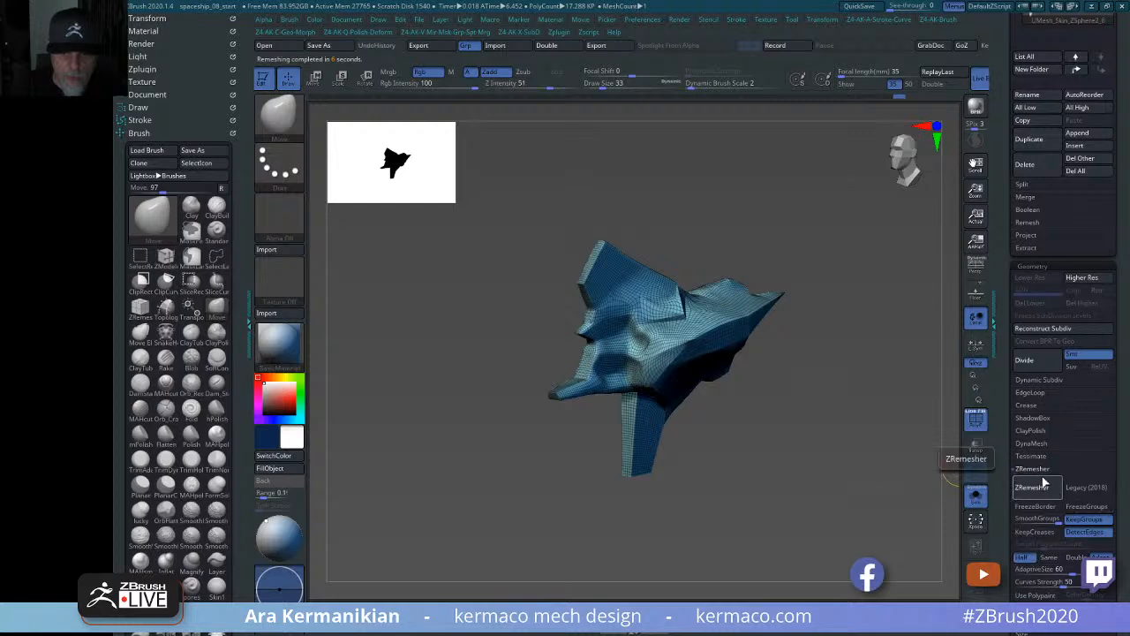
pyautogui.click(1033, 486)
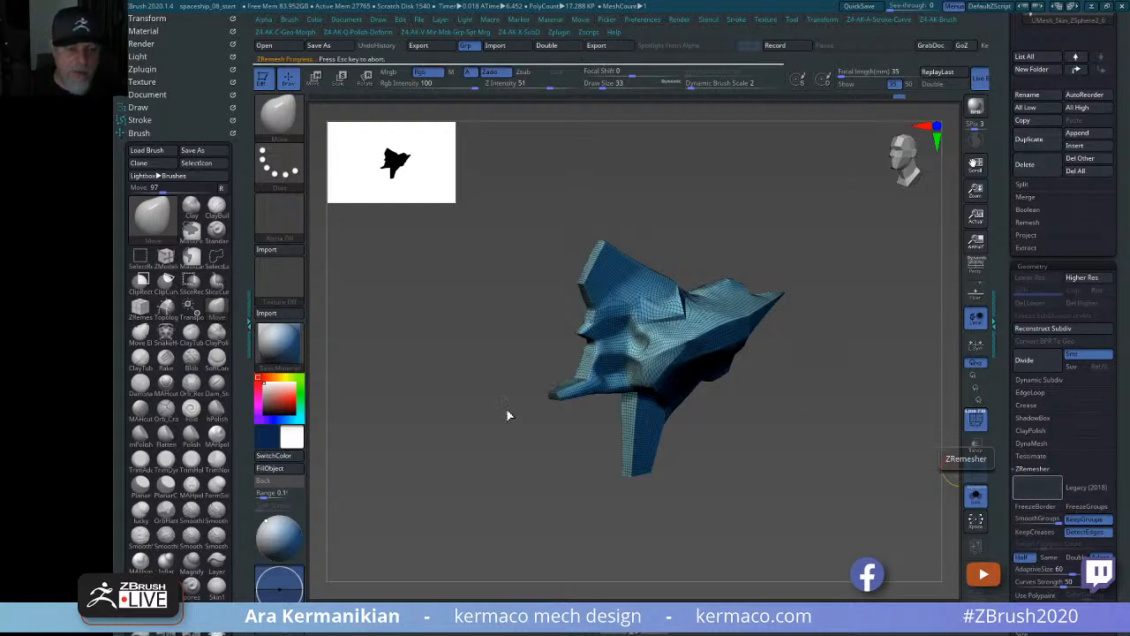
pyautogui.moveTo(797, 461); pyautogui.dragTo(860, 412)
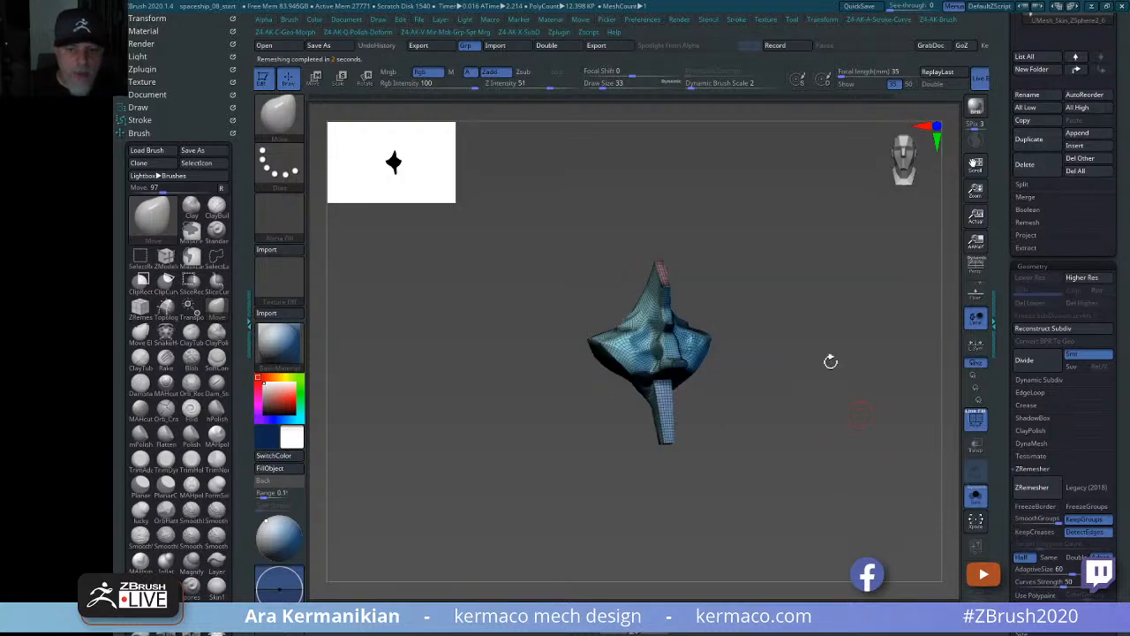
pyautogui.moveTo(816, 364)
pyautogui.mouseDown()
pyautogui.moveTo(829, 351)
pyautogui.moveTo(836, 371)
pyautogui.mouseUp()
pyautogui.press('shift')
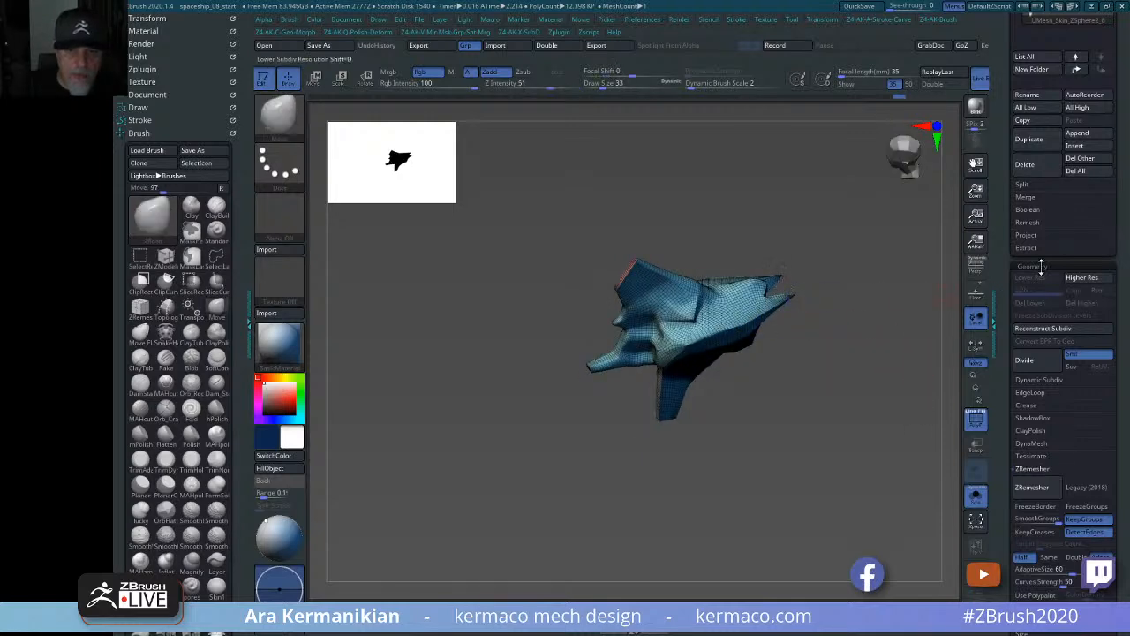
# Select the Skin_ZSphere2_6 subtool in the bool_01 folder.
pyautogui.scroll(5, 1056, 389)
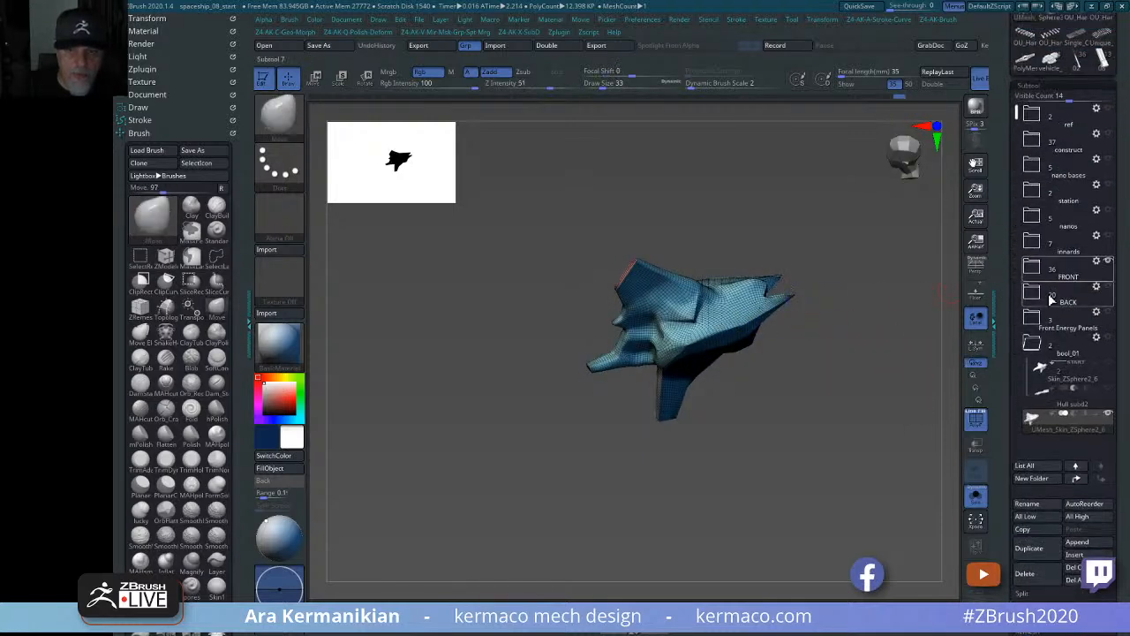
pyautogui.click(1076, 378)
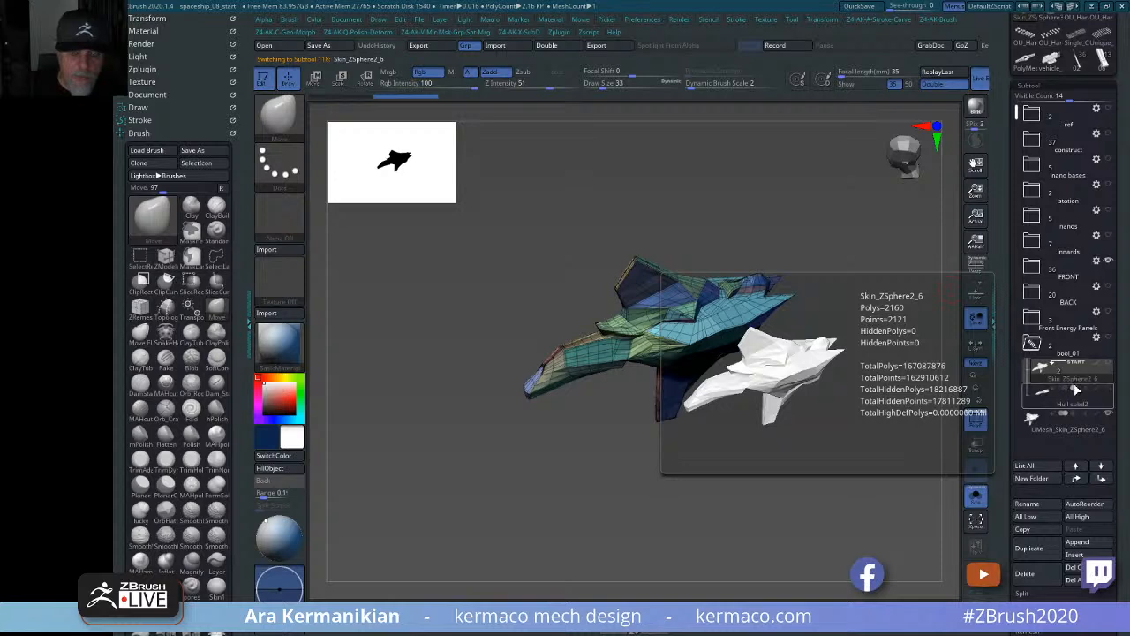
# Delete the Skin_ZSphere2_6 subtool from the bool_01 folder and accept that this cannot be undone.
pyautogui.click(1027, 574)
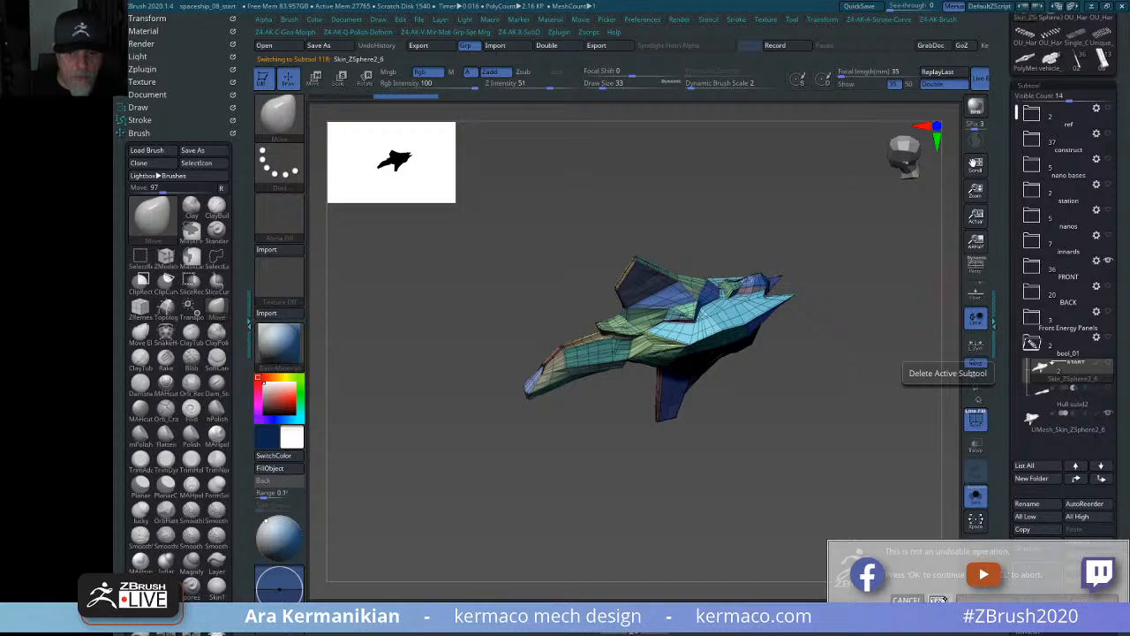
pyautogui.click(939, 600)
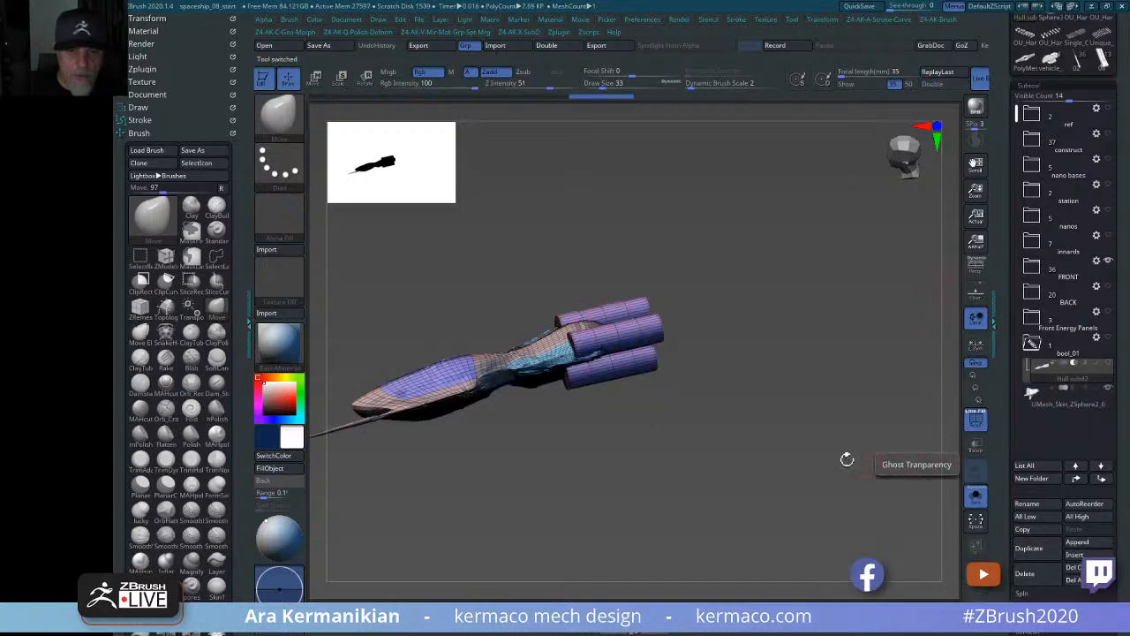
pyautogui.moveTo(815, 432); pyautogui.dragTo(985, 380)
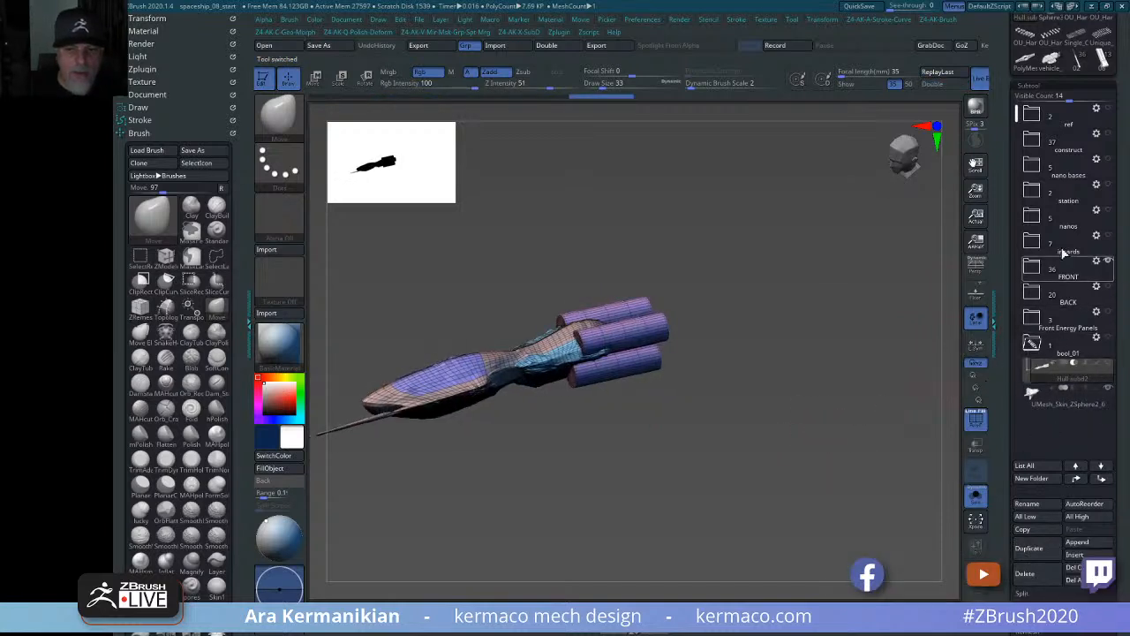
# Open the BACK folder and duplicate its Skin_ZSphere2_5 subtool.
pyautogui.click(1039, 294)
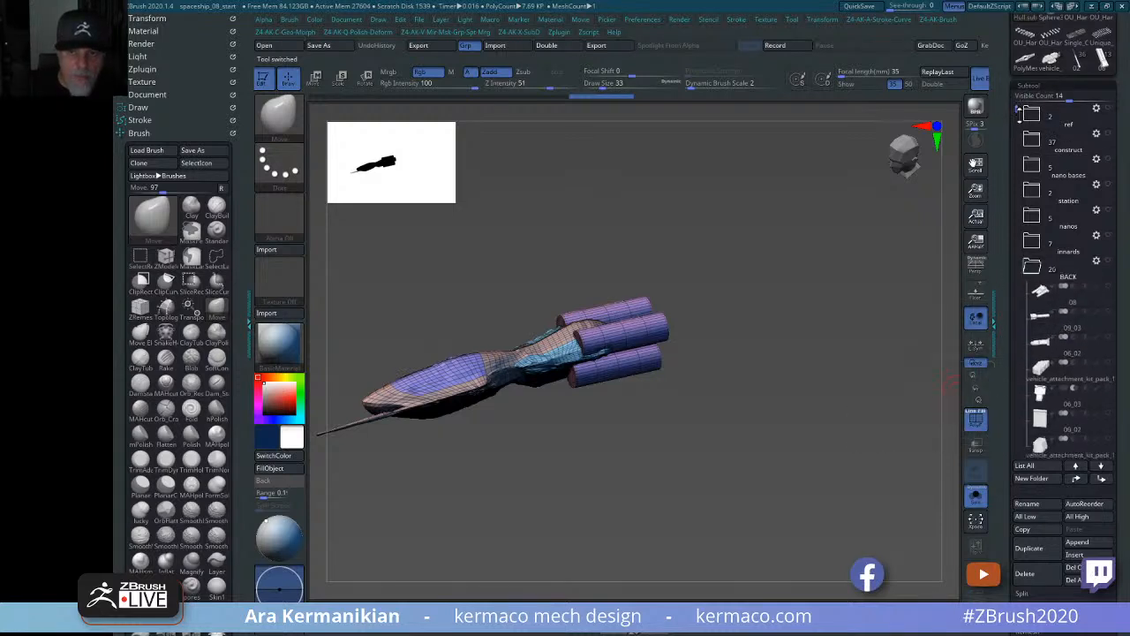
pyautogui.scroll(-10, 1042, 133)
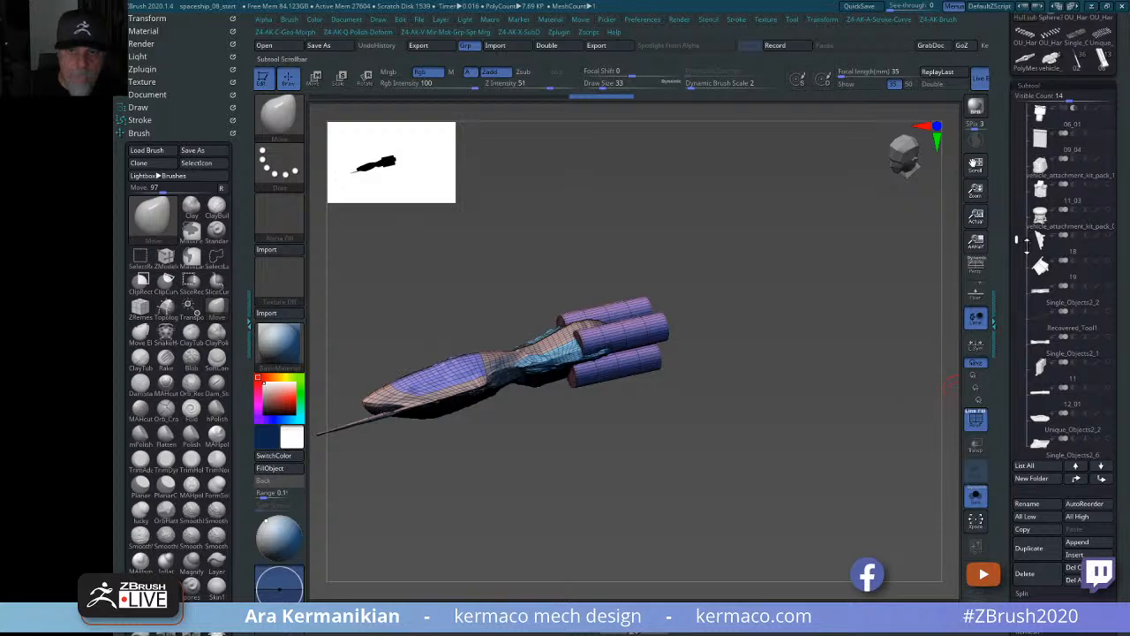
pyautogui.moveTo(1015, 241); pyautogui.dragTo(1002, 300)
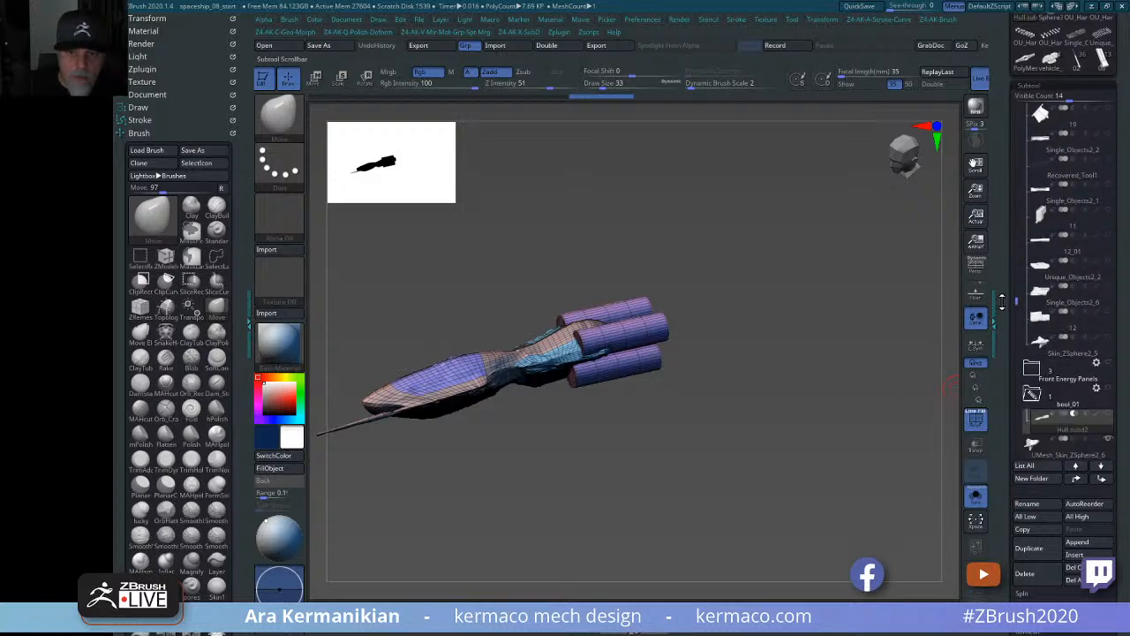
pyautogui.click(1070, 350)
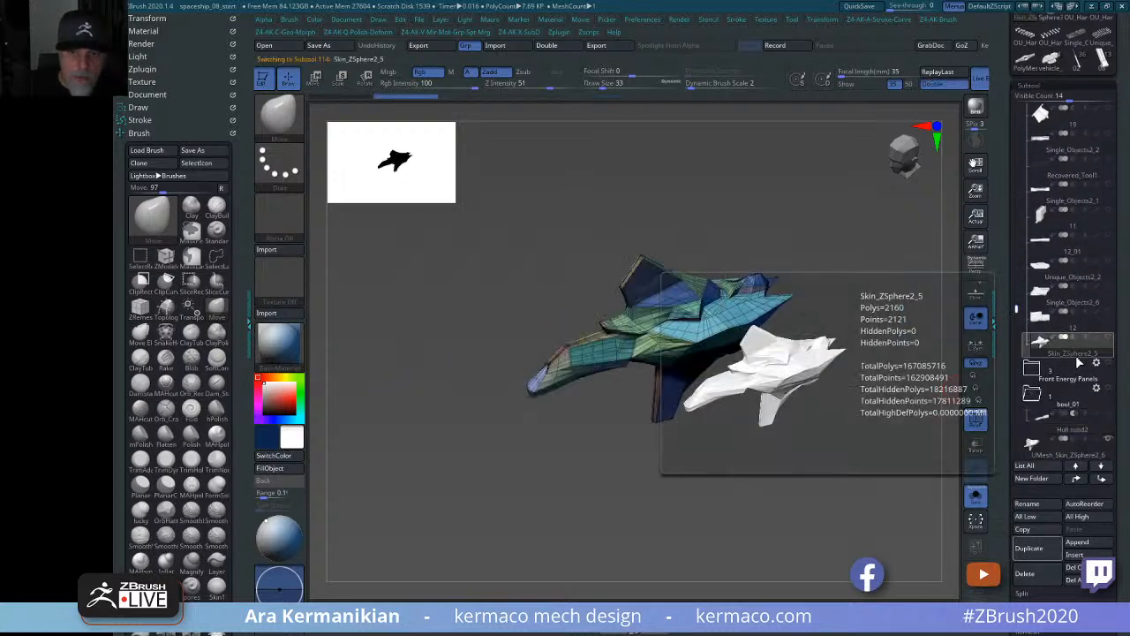
pyautogui.click(1041, 560)
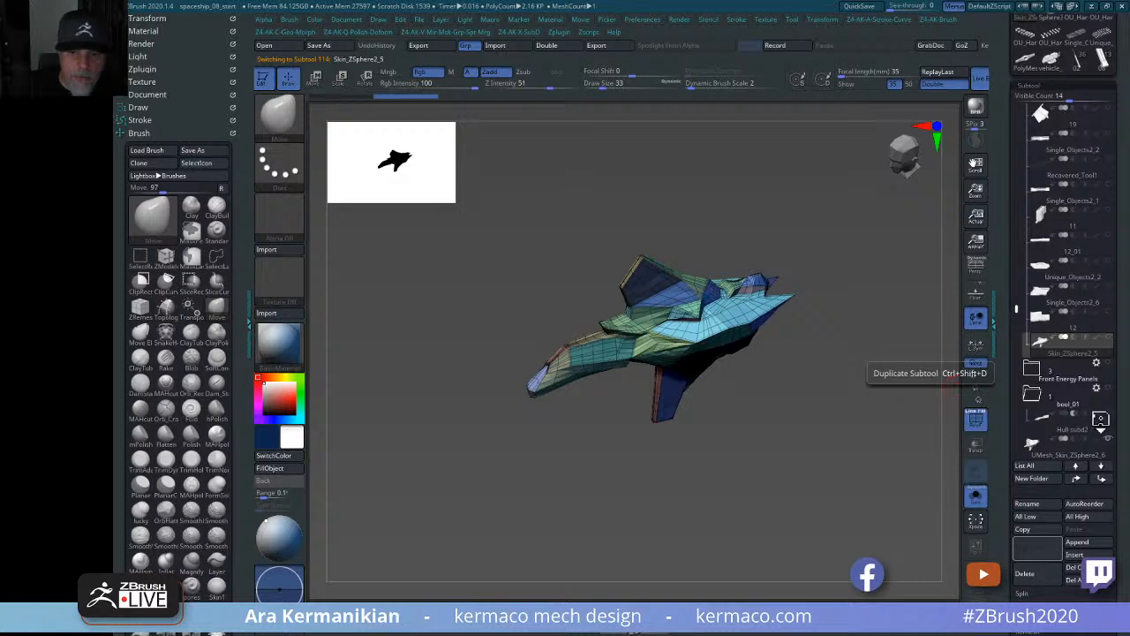
# Move the duplicate Skin_ZSphere2_6 out of the BACK folder to the place between Hull subd2 and UMesh_Skin_ZSphere2_6, outside bool_01.
pyautogui.moveTo(1071, 340); pyautogui.dragTo(1090, 377)
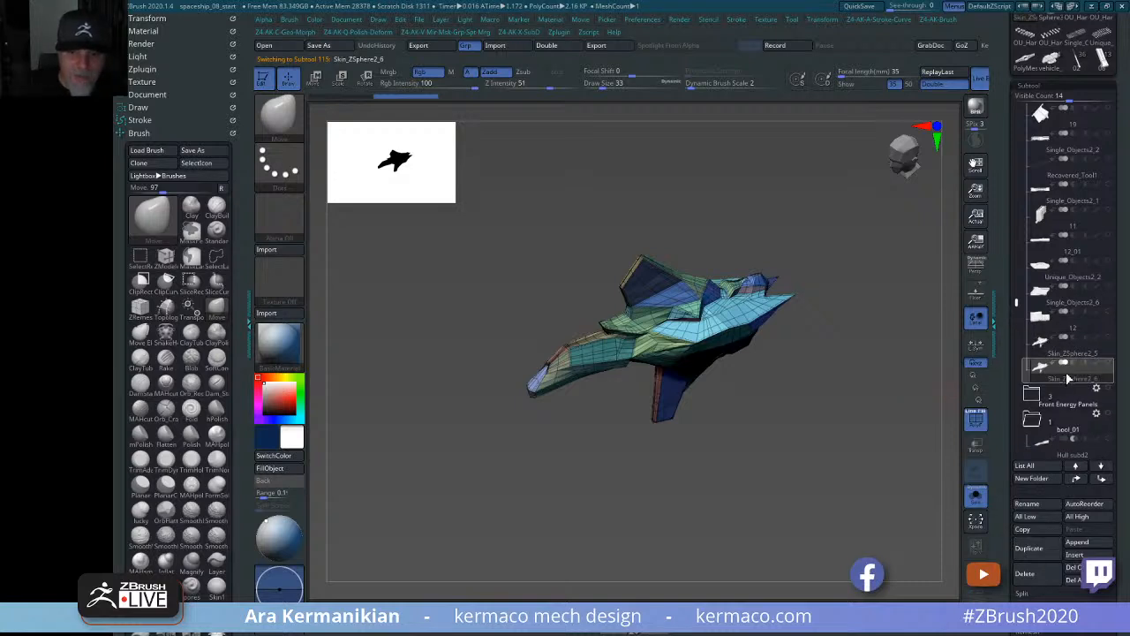
pyautogui.scroll(-3, 1069, 380)
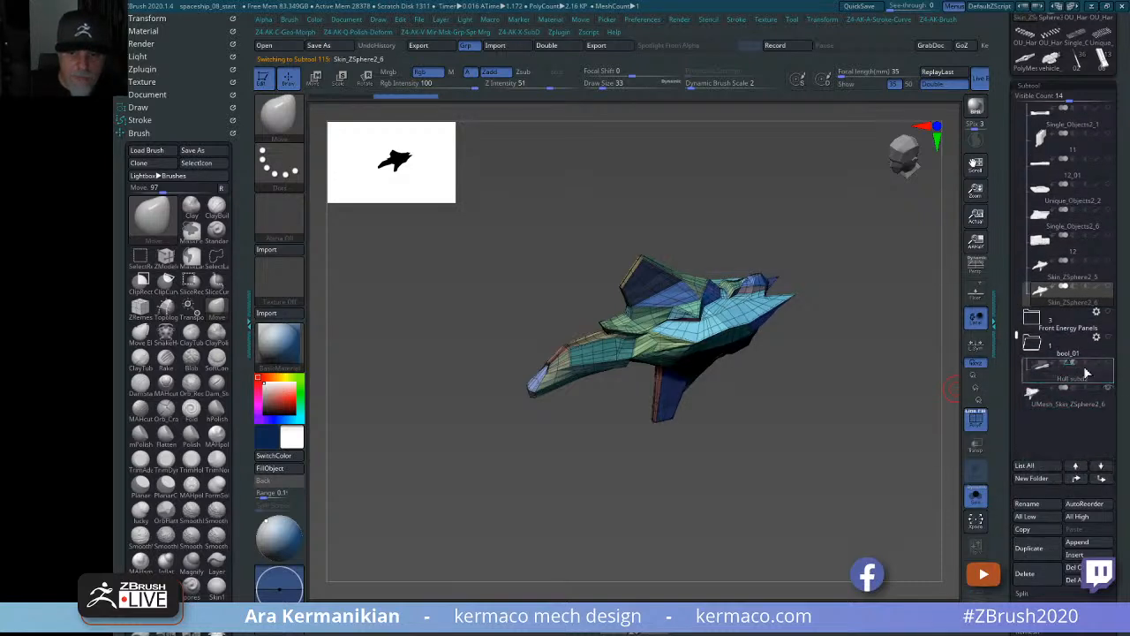
pyautogui.moveTo(1085, 370); pyautogui.dragTo(1085, 358)
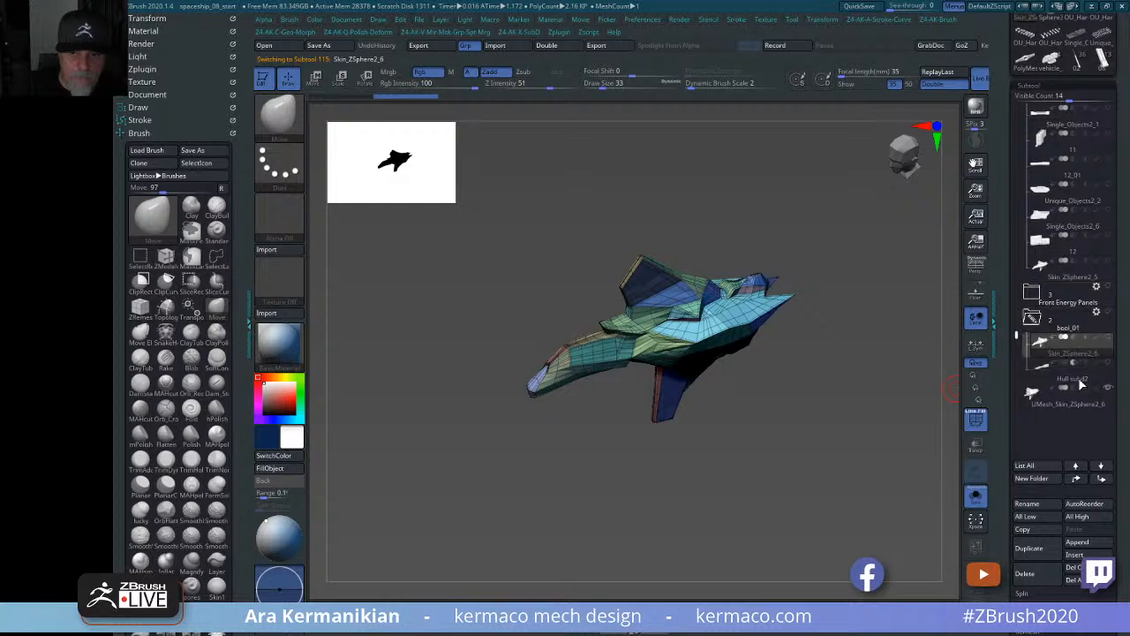
pyautogui.moveTo(1081, 350)
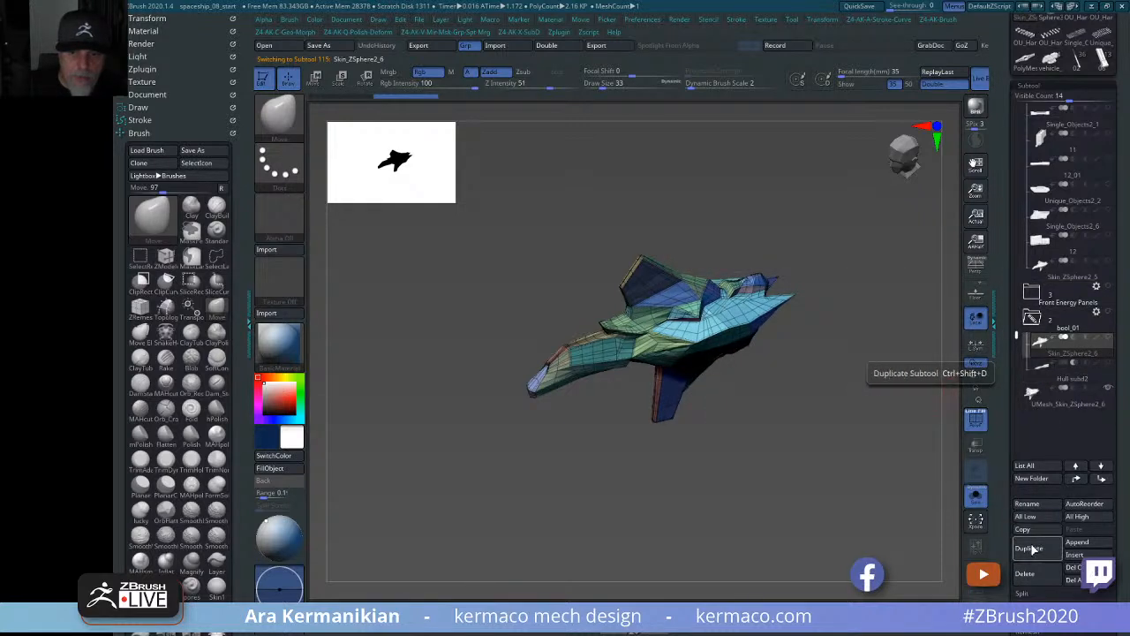
pyautogui.click(1078, 387)
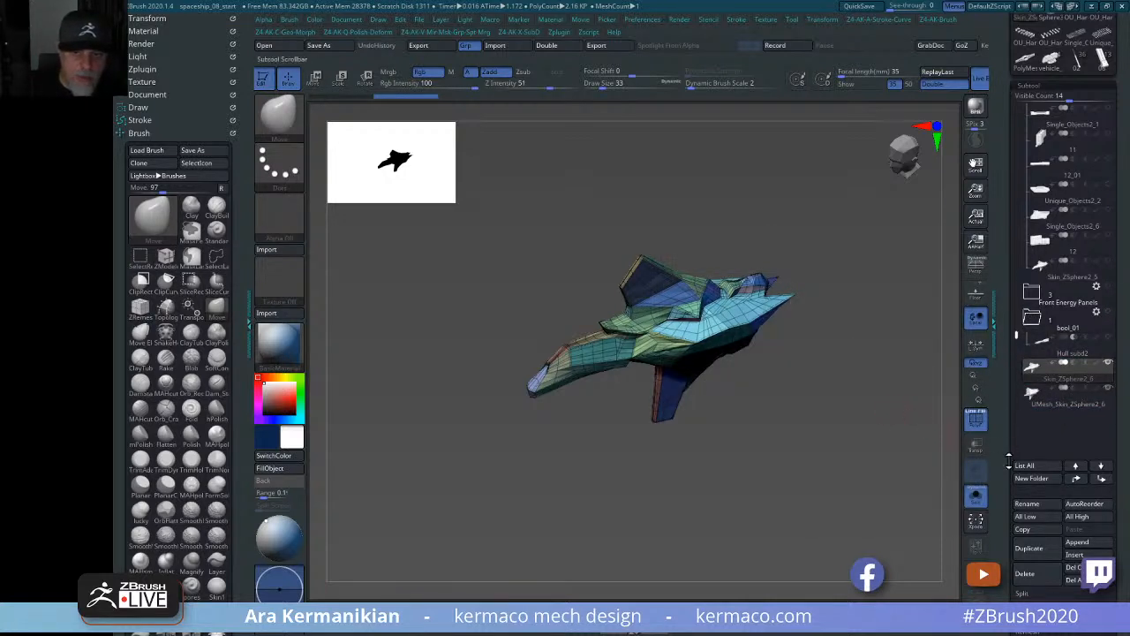
# Turn off Solo display, collapse the BACK folder and hide the FRONT folder.
pyautogui.click(978, 498)
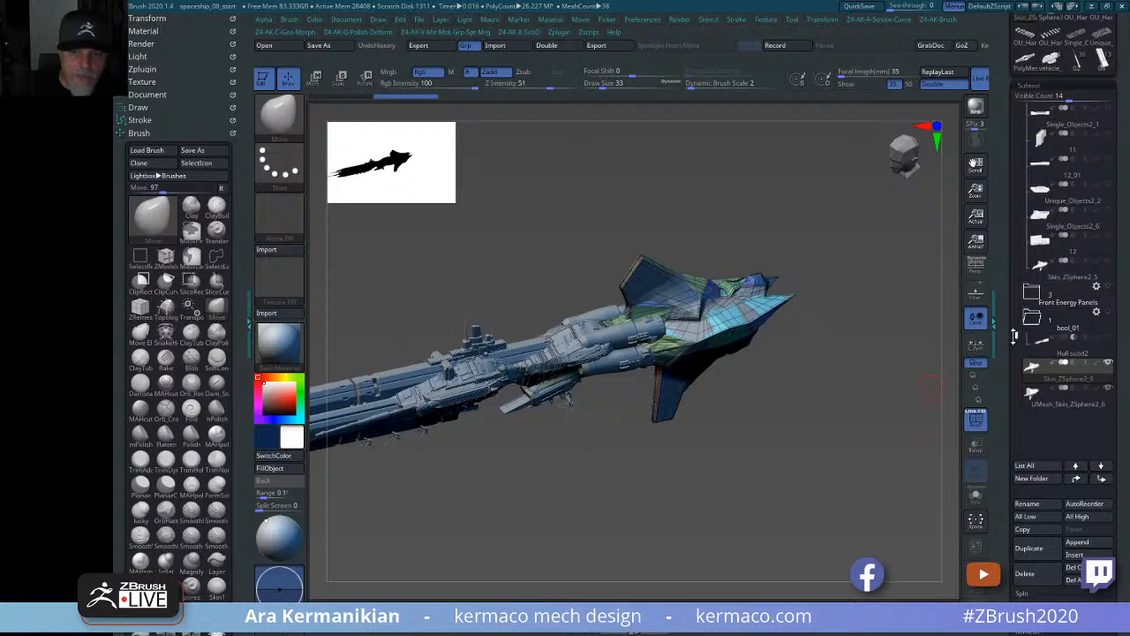
pyautogui.moveTo(1030, 263); pyautogui.dragTo(1029, 143)
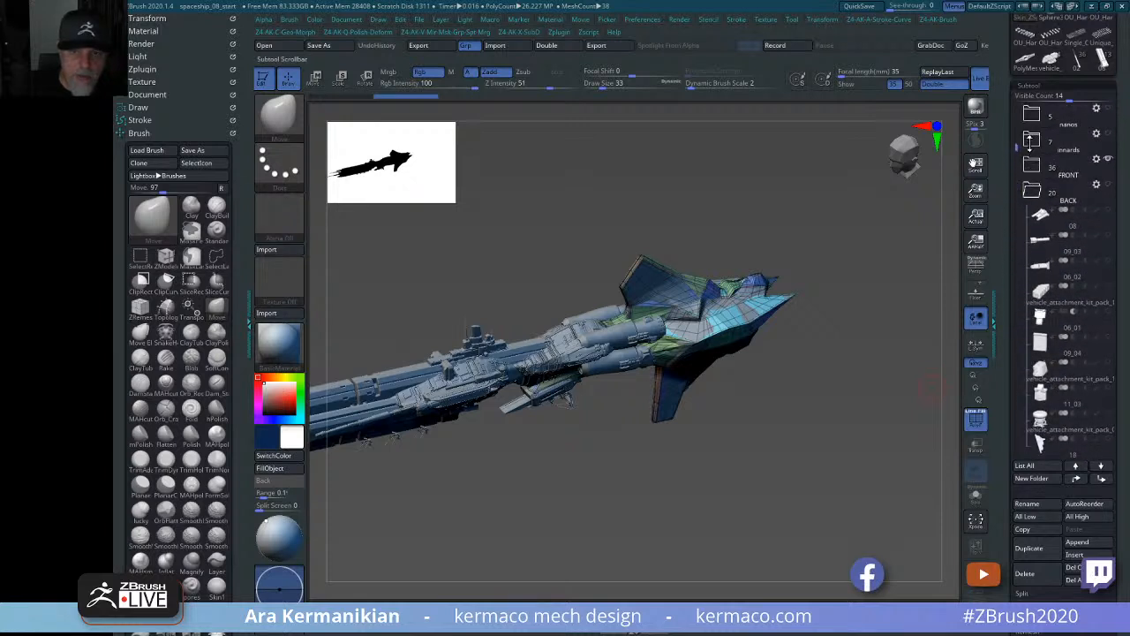
pyautogui.click(1034, 194)
pyautogui.click(1109, 159)
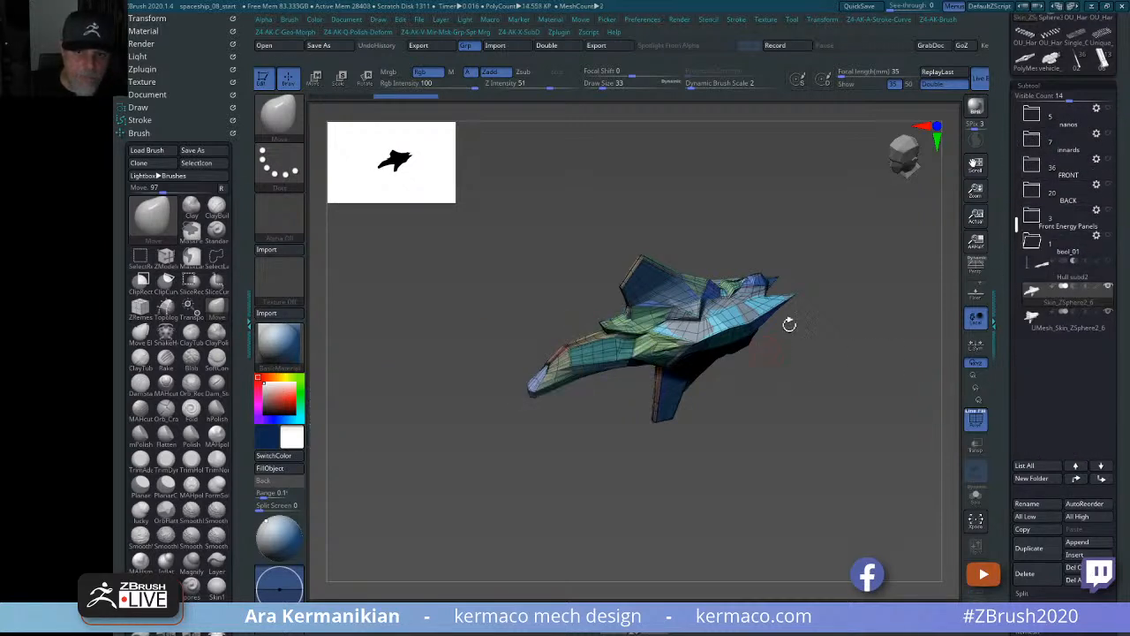
# Select UMesh_Skin_ZSphere2_6, reorder it against Skin_ZSphere2_6, and isolate it with Solo to examine its shape.
pyautogui.moveTo(855, 315); pyautogui.dragTo(837, 314)
pyautogui.keyDown('alt'); pyautogui.moveTo(842, 359); pyautogui.dragTo(861, 440); pyautogui.keyUp('alt')
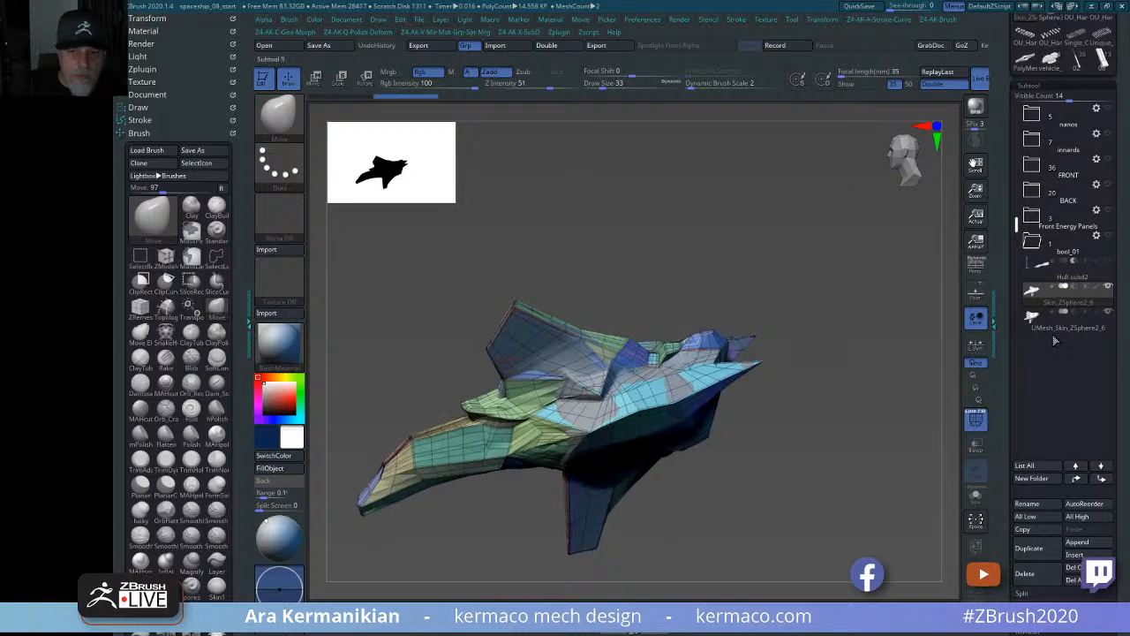
pyautogui.moveTo(1095, 324)
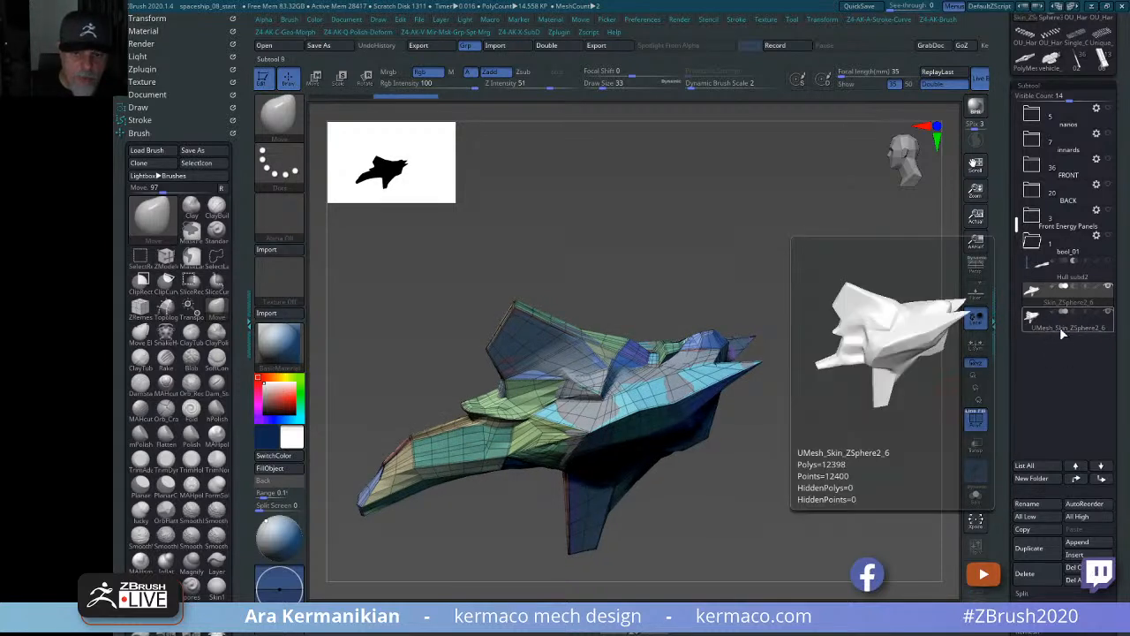
pyautogui.click(1060, 327)
pyautogui.moveTo(1088, 301); pyautogui.dragTo(1086, 298)
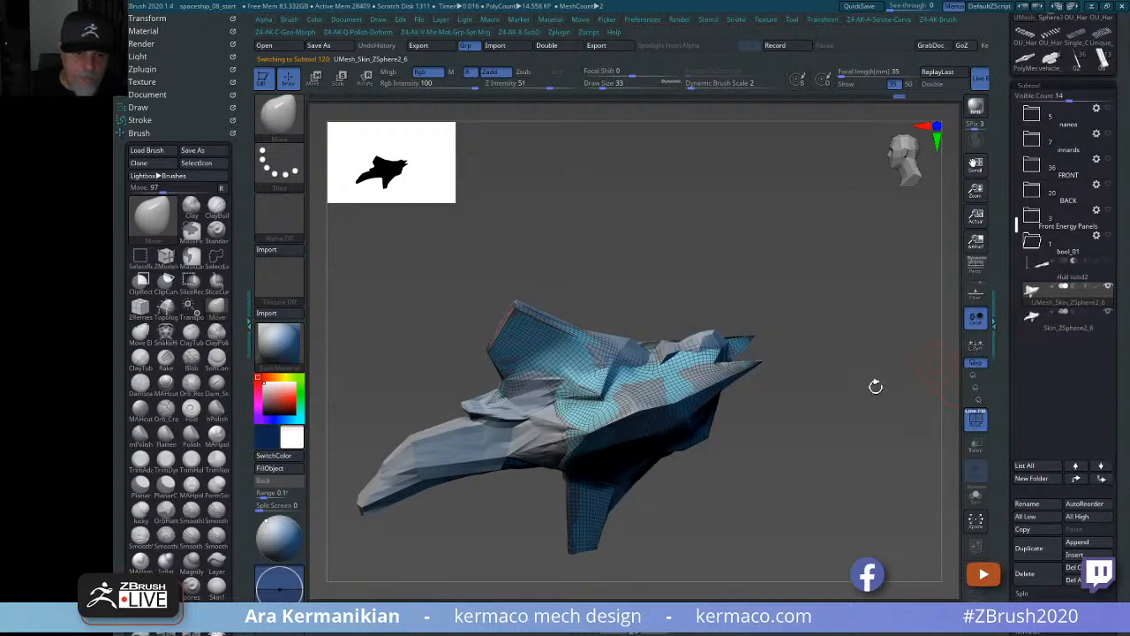
pyautogui.click(976, 492)
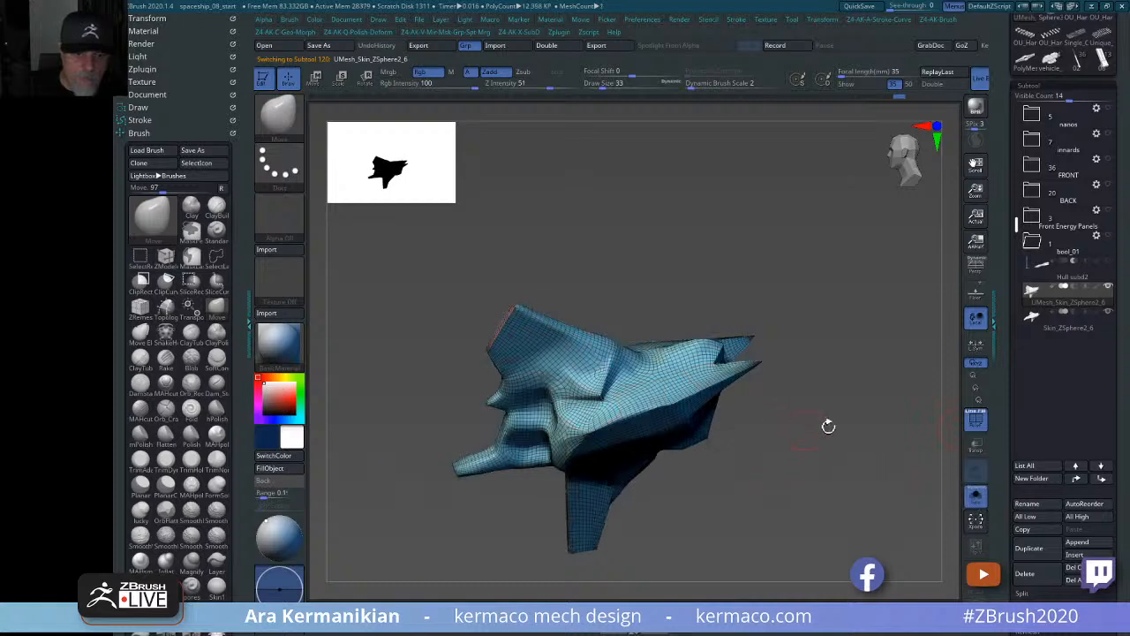
pyautogui.moveTo(828, 424); pyautogui.dragTo(836, 434)
# Raise the Skin_ZSphere2_6 subtool to subdivision level 7 and turn off the polyframe overlay to inspect its surface detail.
pyautogui.click(1048, 333)
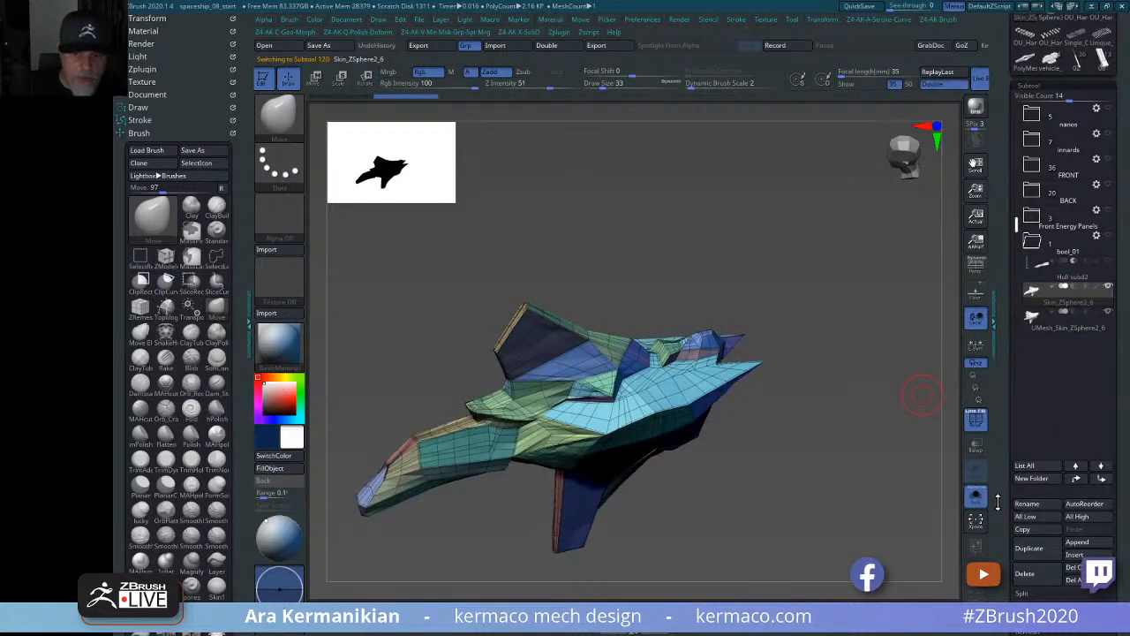
pyautogui.click(1005, 428)
pyautogui.moveTo(1005, 445); pyautogui.dragTo(1012, 351)
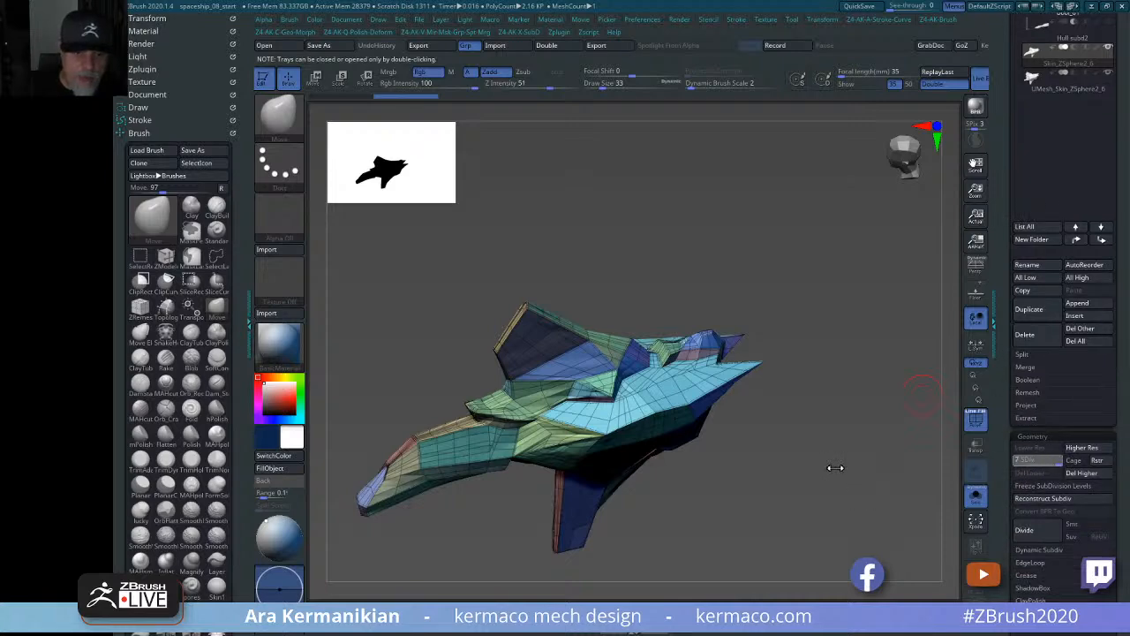
pyautogui.hotkey('ctrl', 'd')
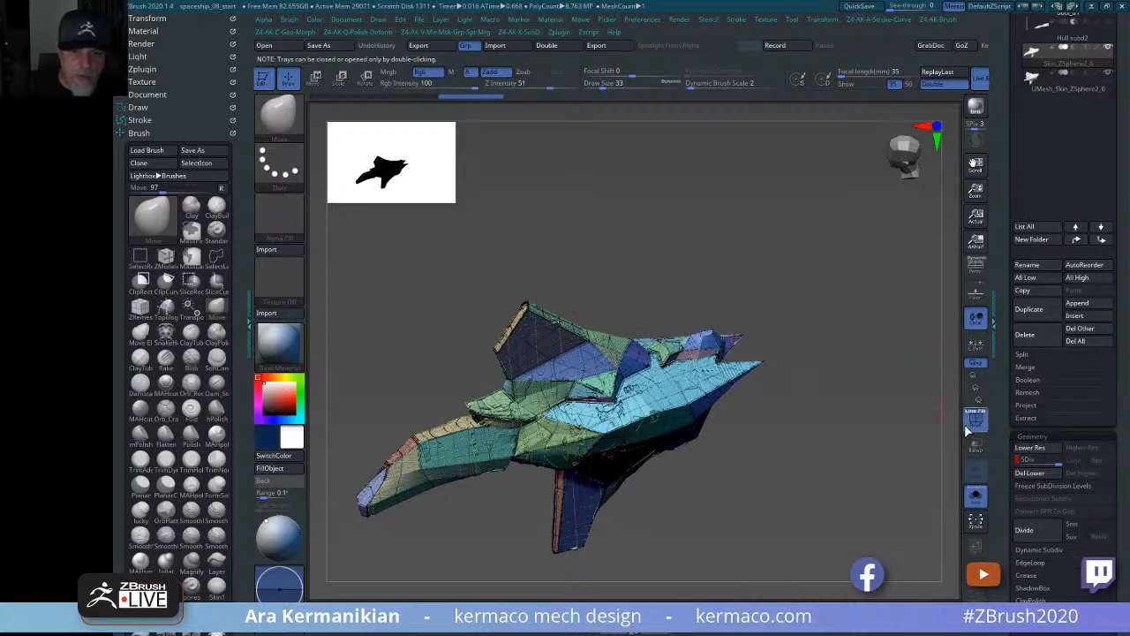
pyautogui.hotkey('shift', 'f')
pyautogui.moveTo(820, 403); pyautogui.dragTo(628, 434)
pyautogui.keyDown('alt'); pyautogui.moveTo(726, 527); pyautogui.dragTo(750, 539); pyautogui.keyUp('alt')
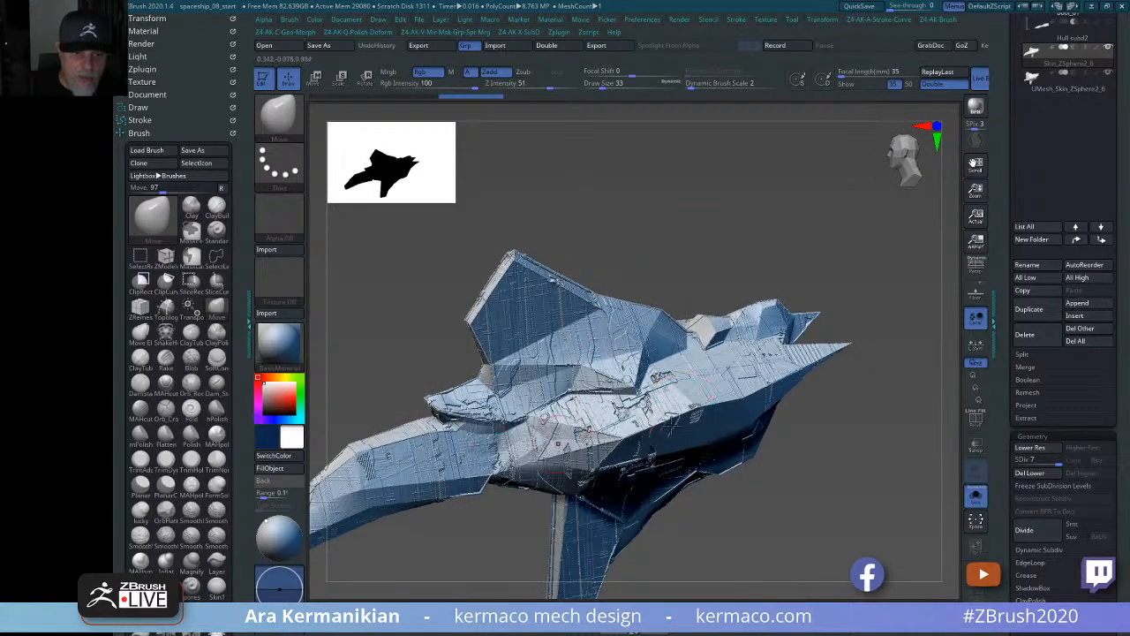
pyautogui.keyDown('alt'); pyautogui.moveTo(868, 480); pyautogui.dragTo(880, 368); pyautogui.keyUp('alt')
# Compare UMesh_Skin_ZSphere2_6 with the detailed Skin_ZSphere2_6 subtool from the same angle.
pyautogui.click(1073, 90)
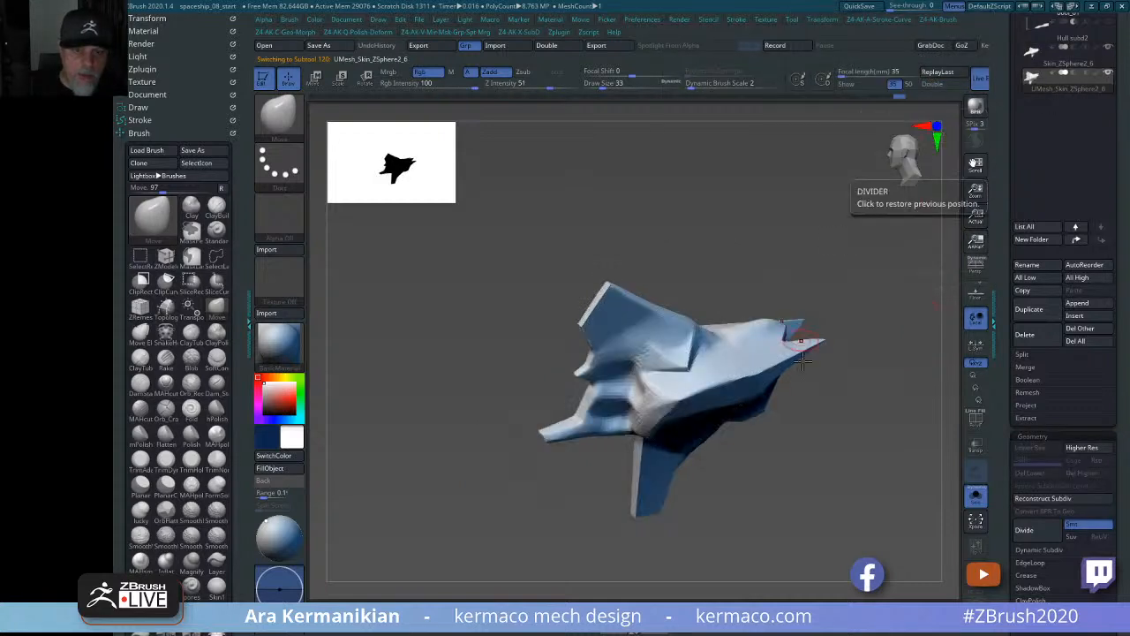
pyautogui.moveTo(873, 252); pyautogui.dragTo(845, 335)
pyautogui.keyDown('alt'); pyautogui.moveTo(850, 217); pyautogui.dragTo(849, 250); pyautogui.keyUp('alt')
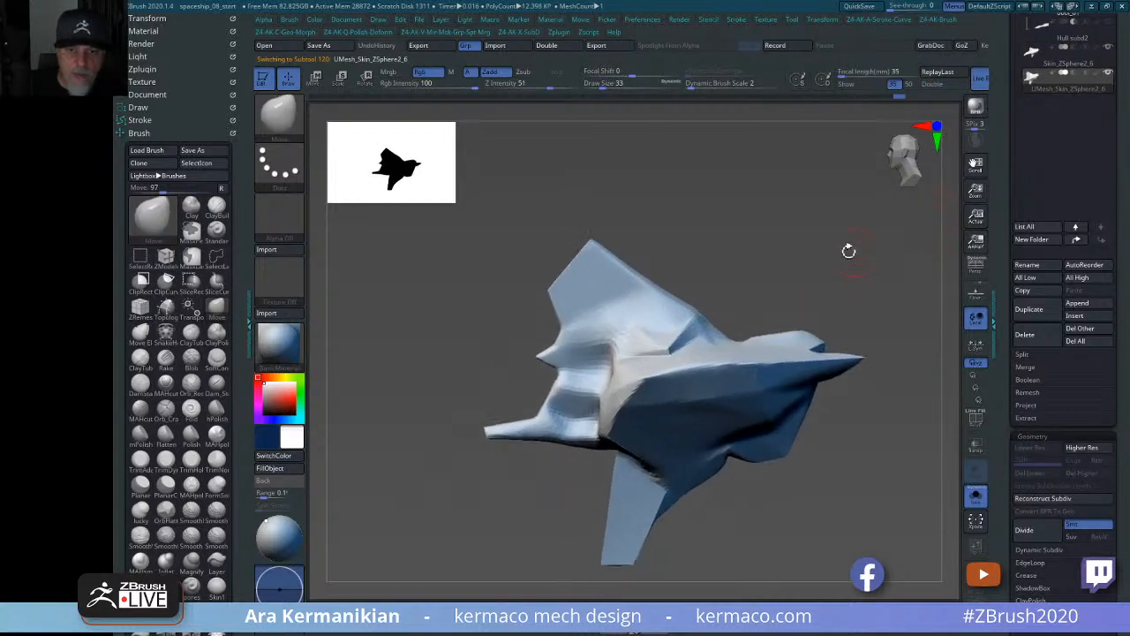
pyautogui.click(1075, 65)
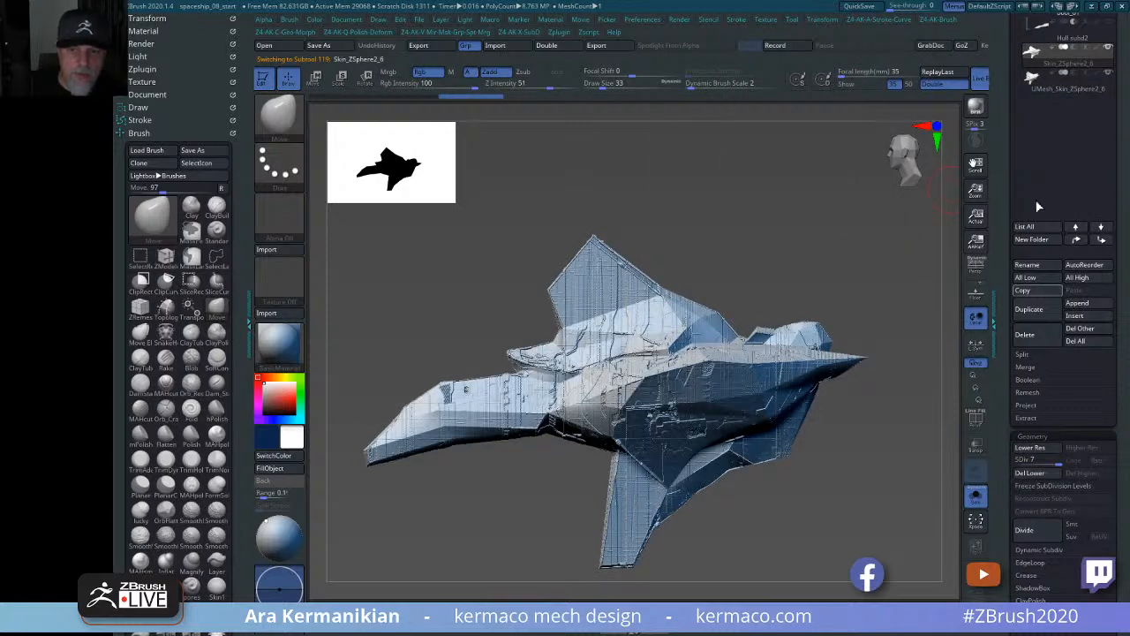
pyautogui.click(1082, 83)
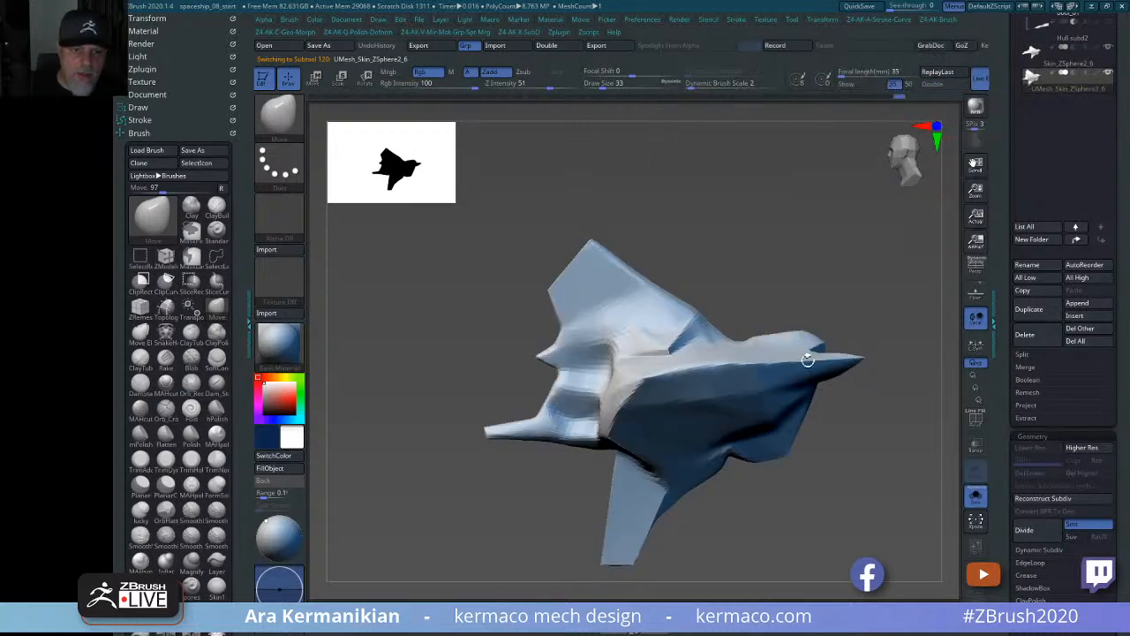
# Show the polyframe overlay and divide UMesh_Skin_ZSphere2_6 up to subdivision level 4.
pyautogui.click(975, 423)
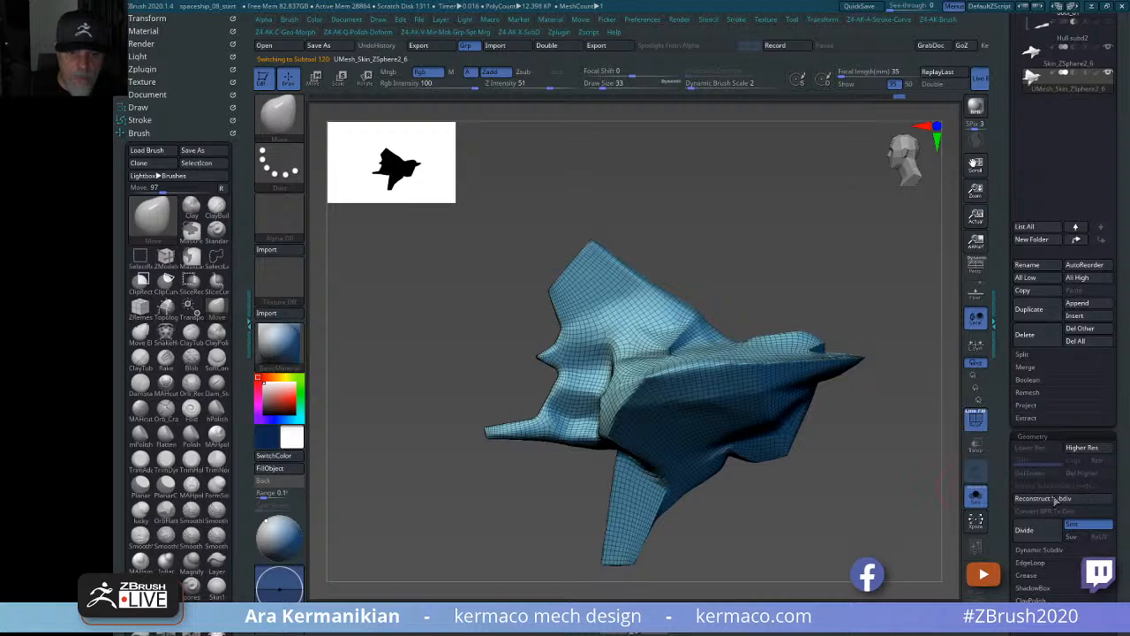
pyautogui.click(1048, 533)
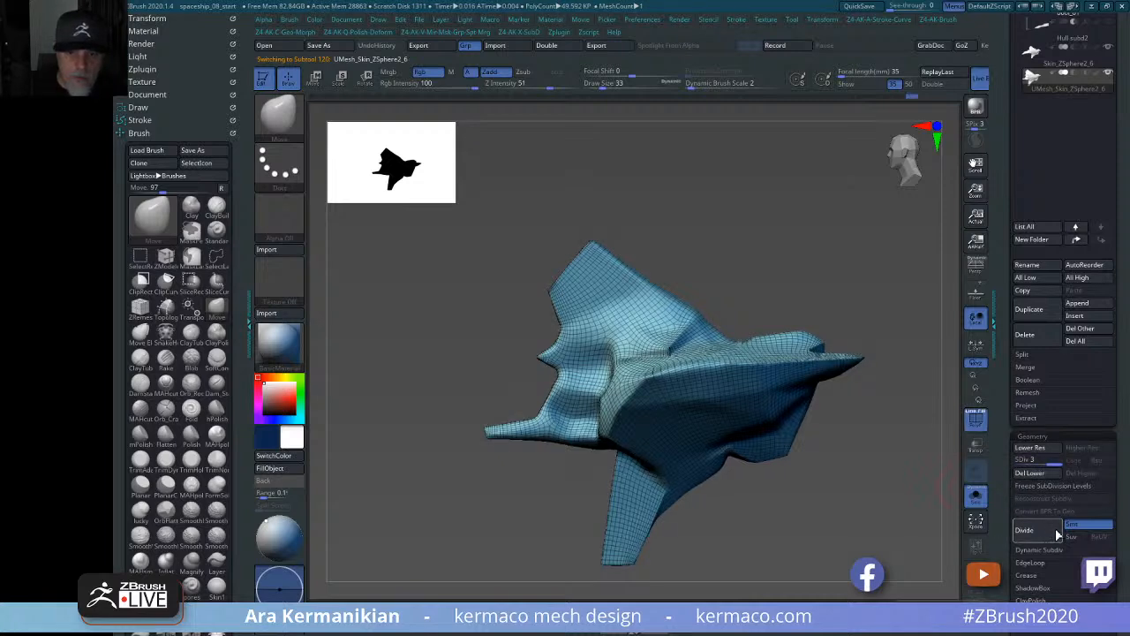
pyautogui.click(1052, 530)
pyautogui.moveTo(878, 521); pyautogui.dragTo(833, 474)
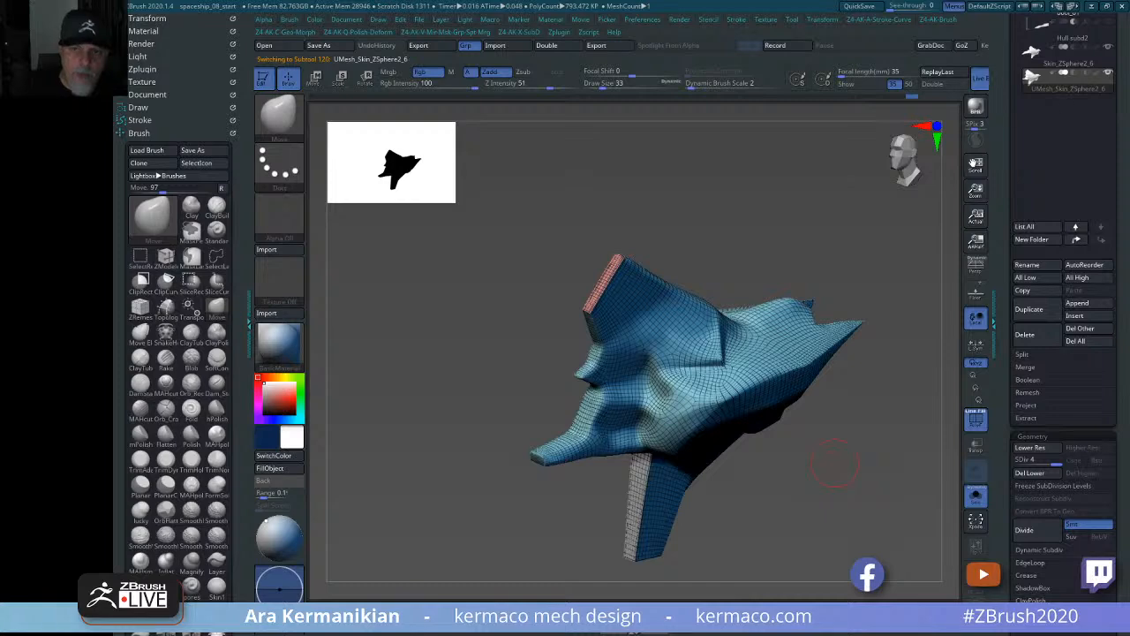
# Check the detailed Skin_ZSphere2_6 source, and project its geometry onto the UMesh_Skin_ZSphere2_6 subtool with ProjectAll.
pyautogui.click(1100, 62)
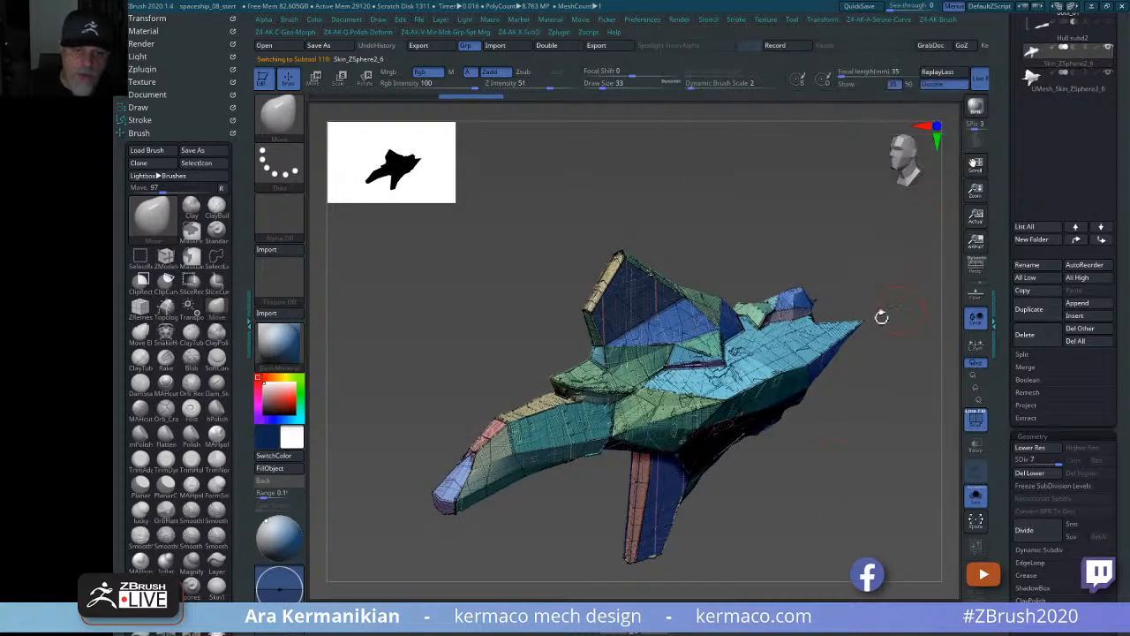
pyautogui.click(1060, 88)
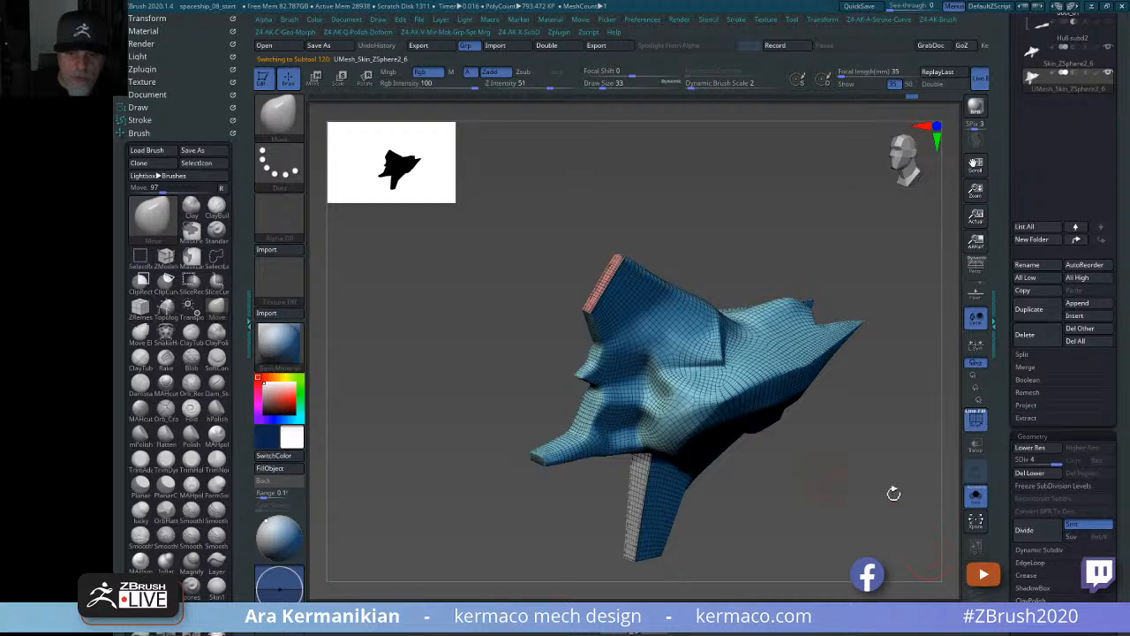
pyautogui.click(1029, 405)
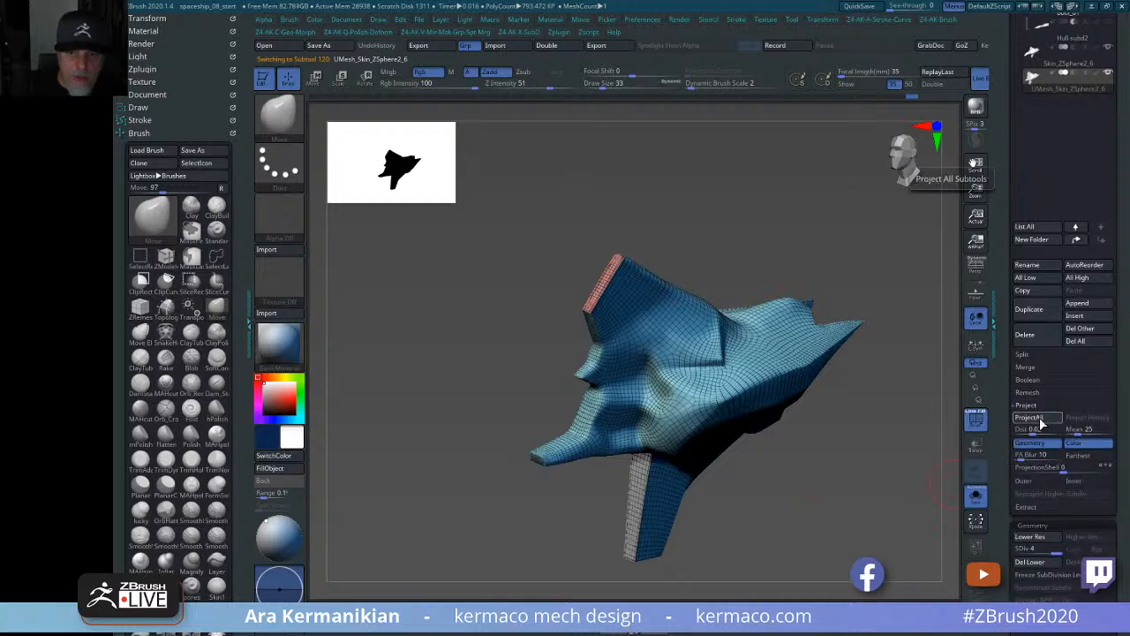
pyautogui.click(1035, 418)
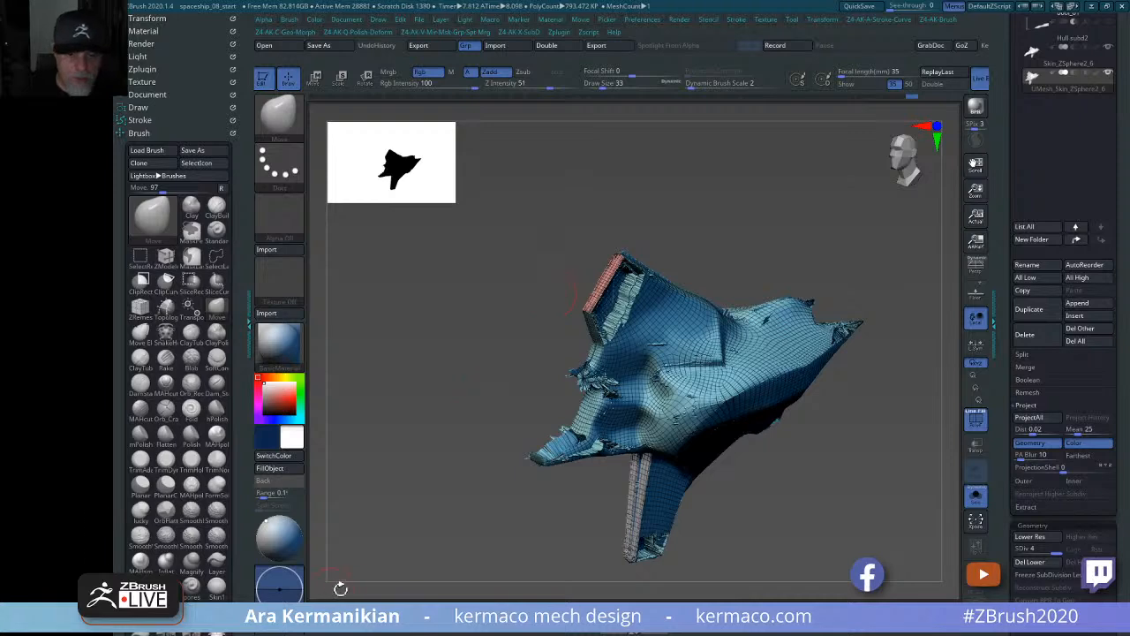
# Undo the projection and examine the detailed Skin_ZSphere2_6 subtool up close, including its Display Properties.
pyautogui.moveTo(847, 517); pyautogui.dragTo(843, 477)
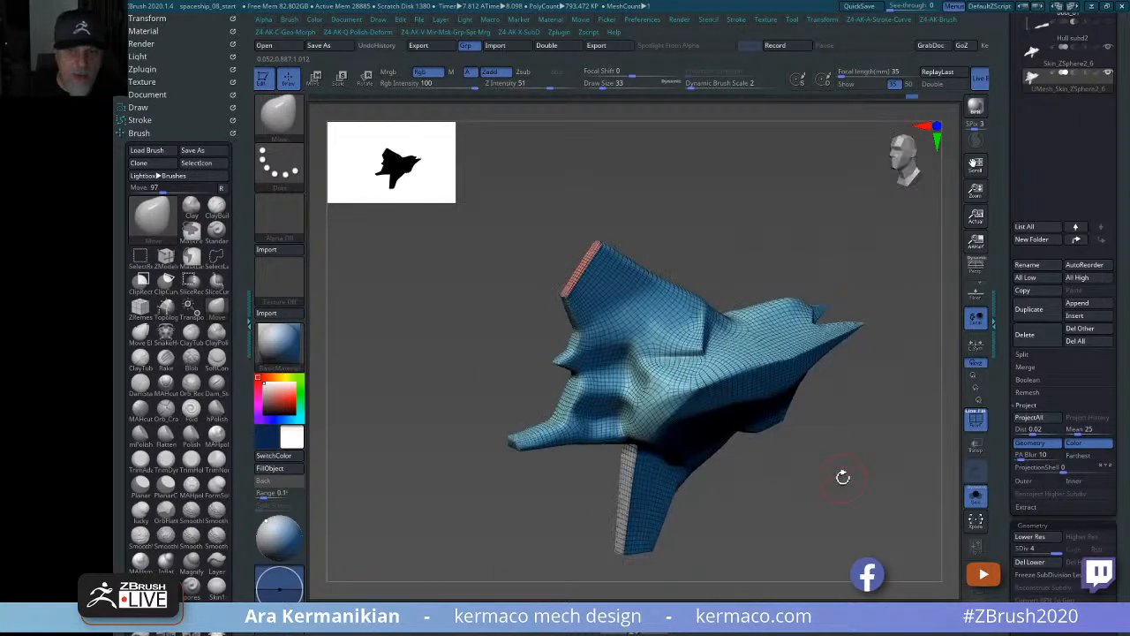
pyautogui.click(1066, 65)
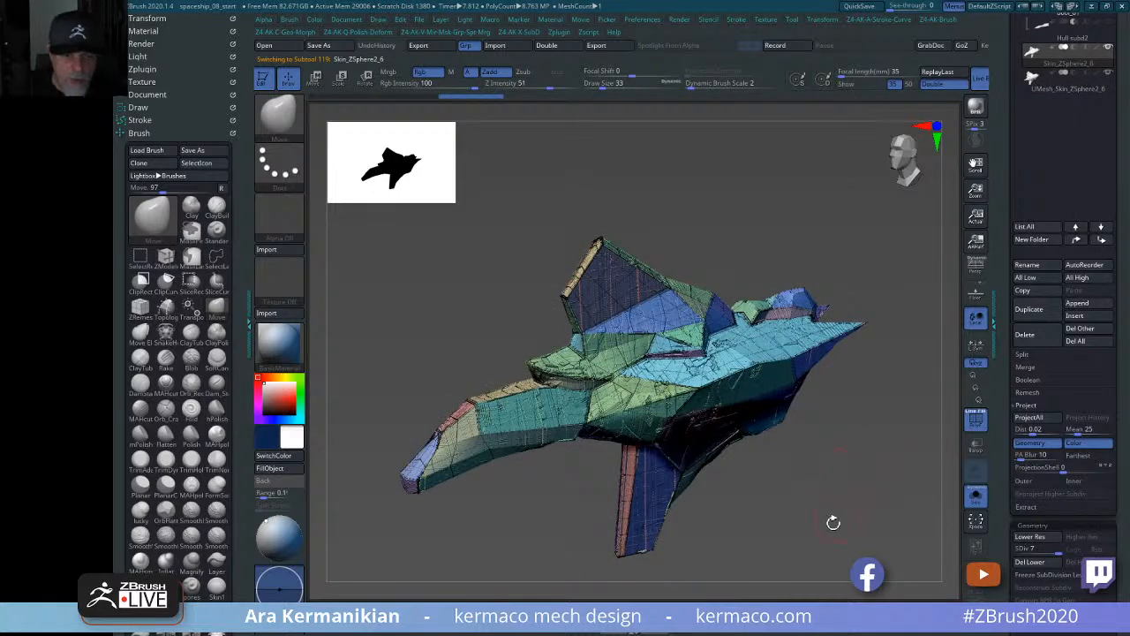
pyautogui.keyDown('alt'); pyautogui.moveTo(833, 523); pyautogui.dragTo(840, 499); pyautogui.keyUp('alt')
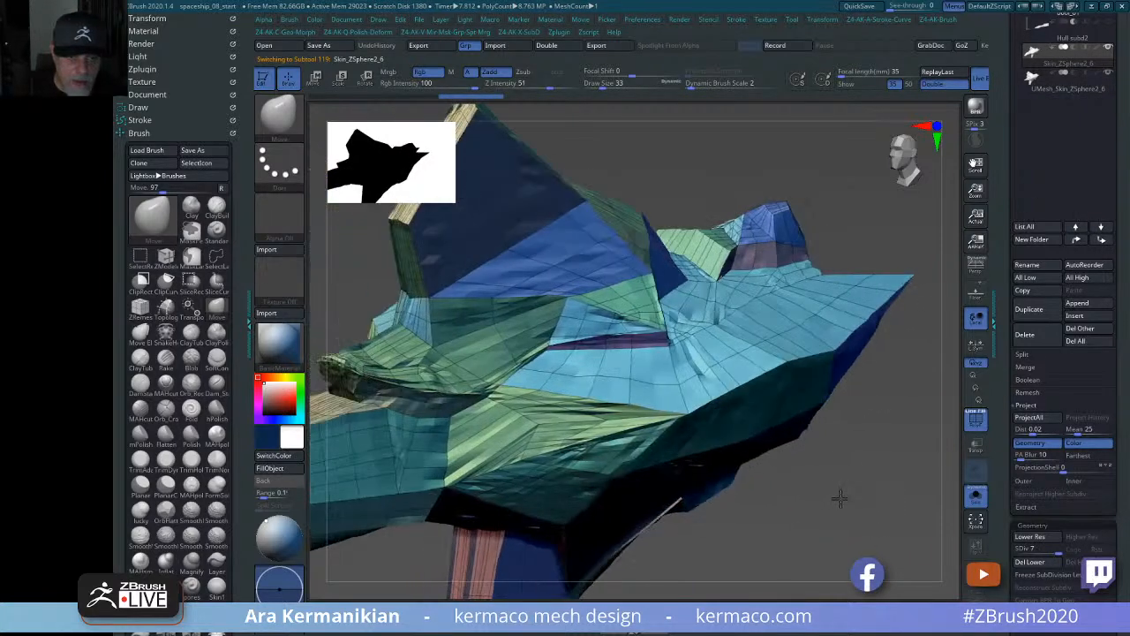
pyautogui.scroll(-10, 1005, 490)
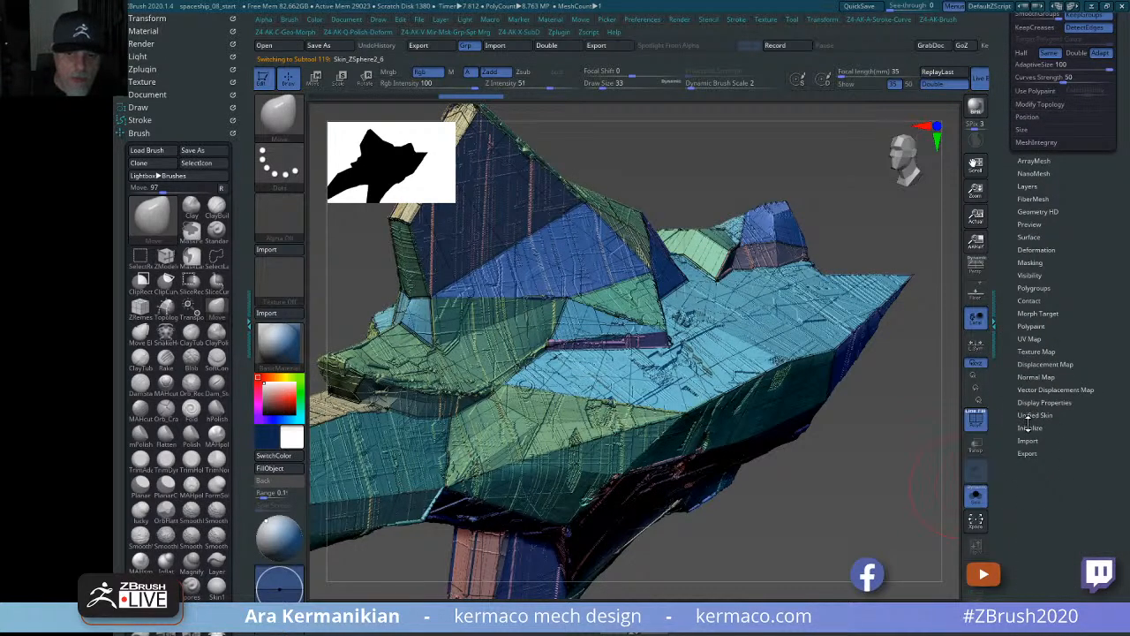
pyautogui.click(1032, 404)
pyautogui.moveTo(1069, 355); pyautogui.dragTo(1065, 432)
pyautogui.click(1085, 414)
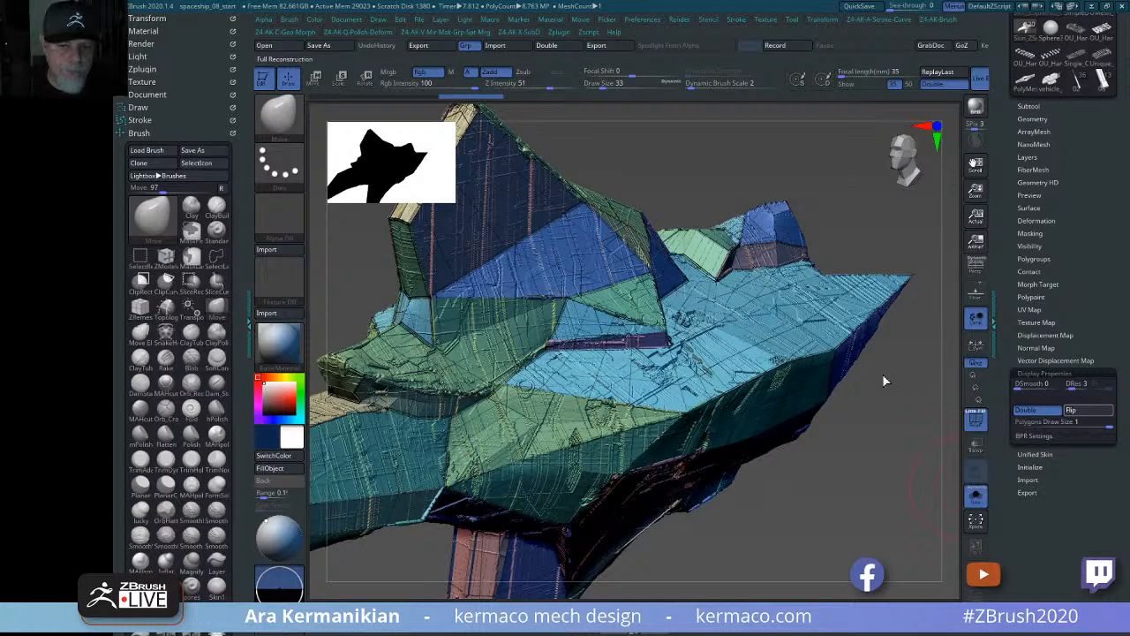
pyautogui.hotkey('shift', 'd')
pyautogui.moveTo(884, 450); pyautogui.dragTo(913, 346)
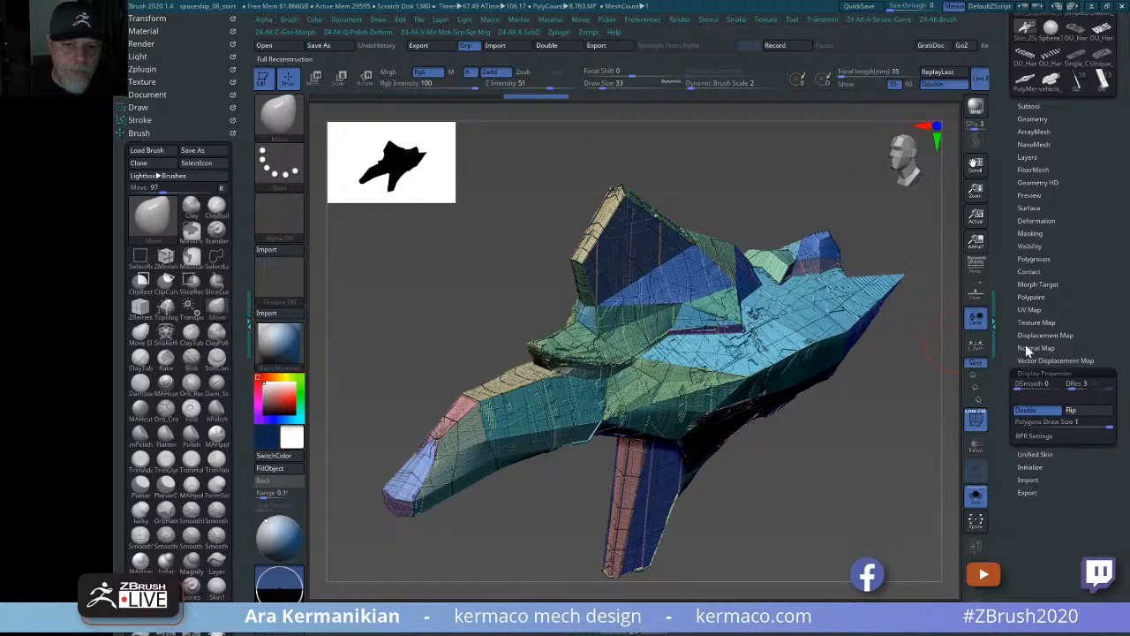
# Return to the UMesh_Skin_ZSphere2_6 subtool and project the Skin_ZSphere2_6 detail onto it again with ProjectAll.
pyautogui.click(1029, 106)
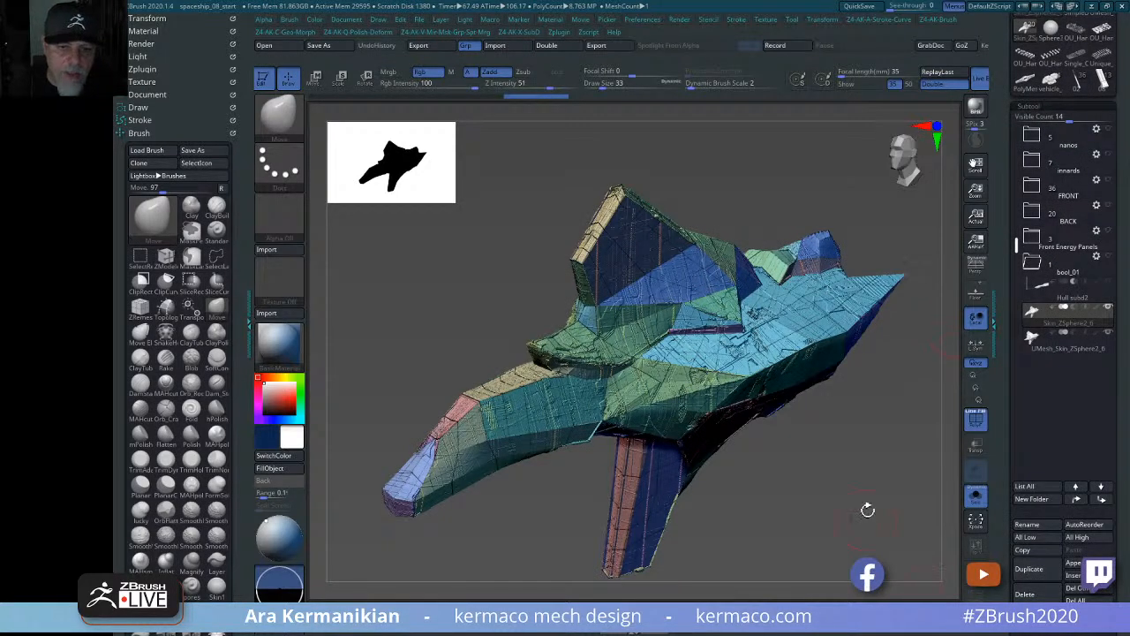
pyautogui.moveTo(845, 509); pyautogui.dragTo(887, 470)
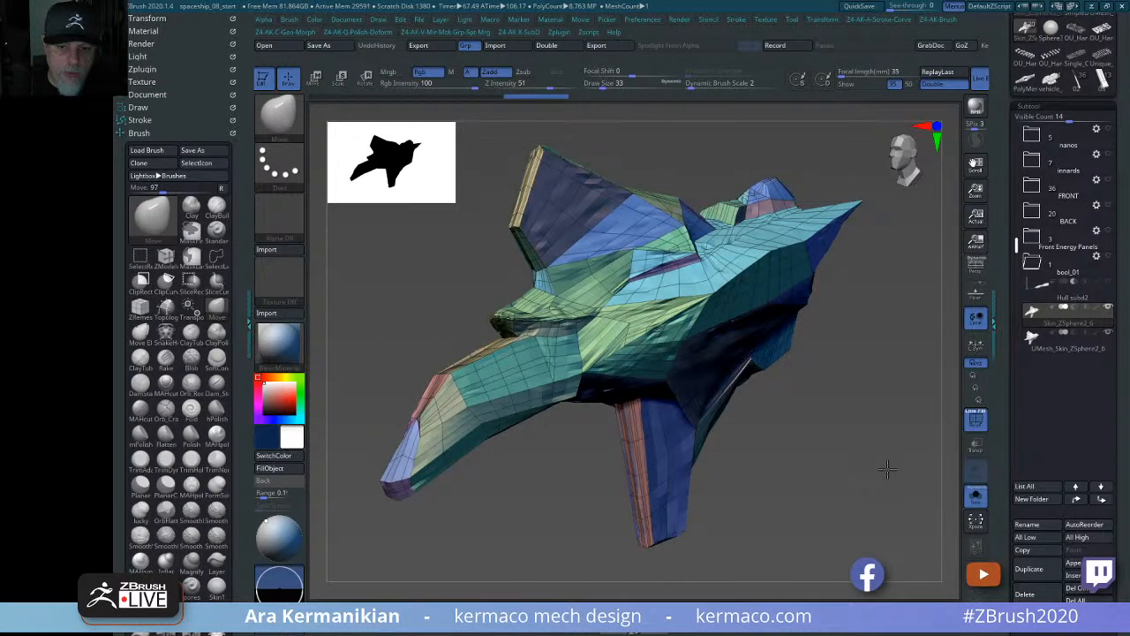
pyautogui.moveTo(840, 441); pyautogui.dragTo(845, 412)
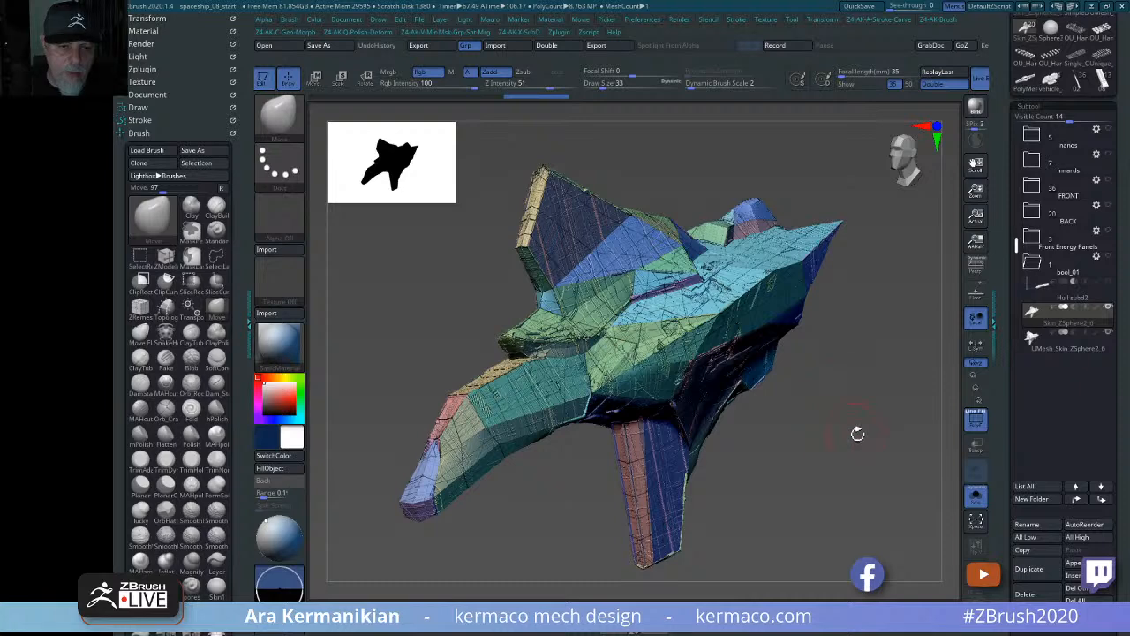
pyautogui.click(1065, 349)
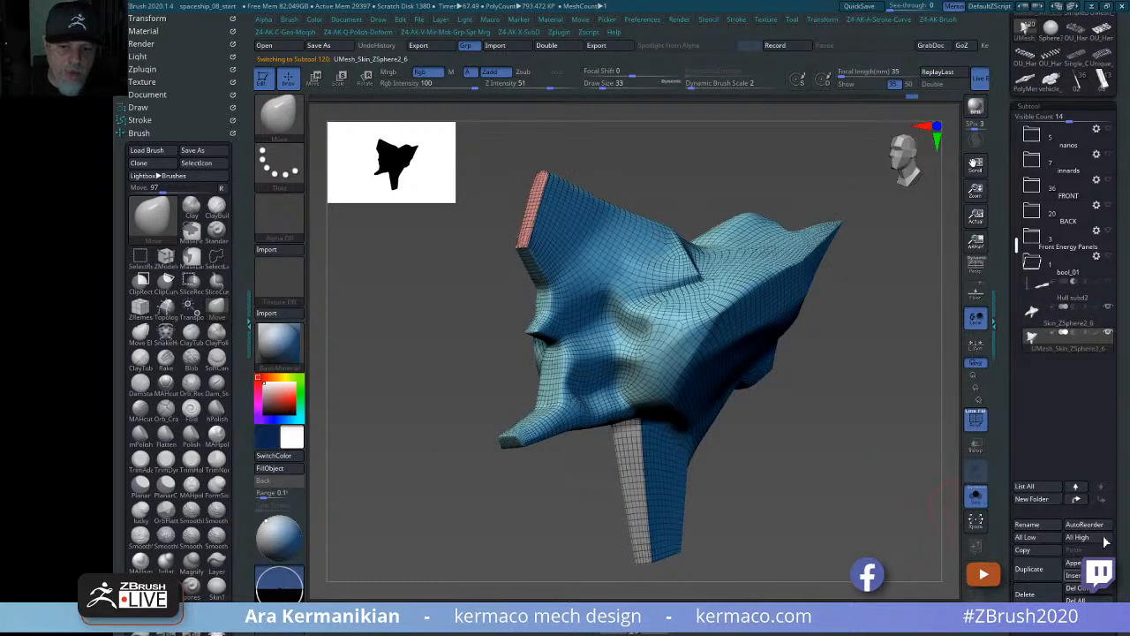
pyautogui.scroll(-5, 1095, 521)
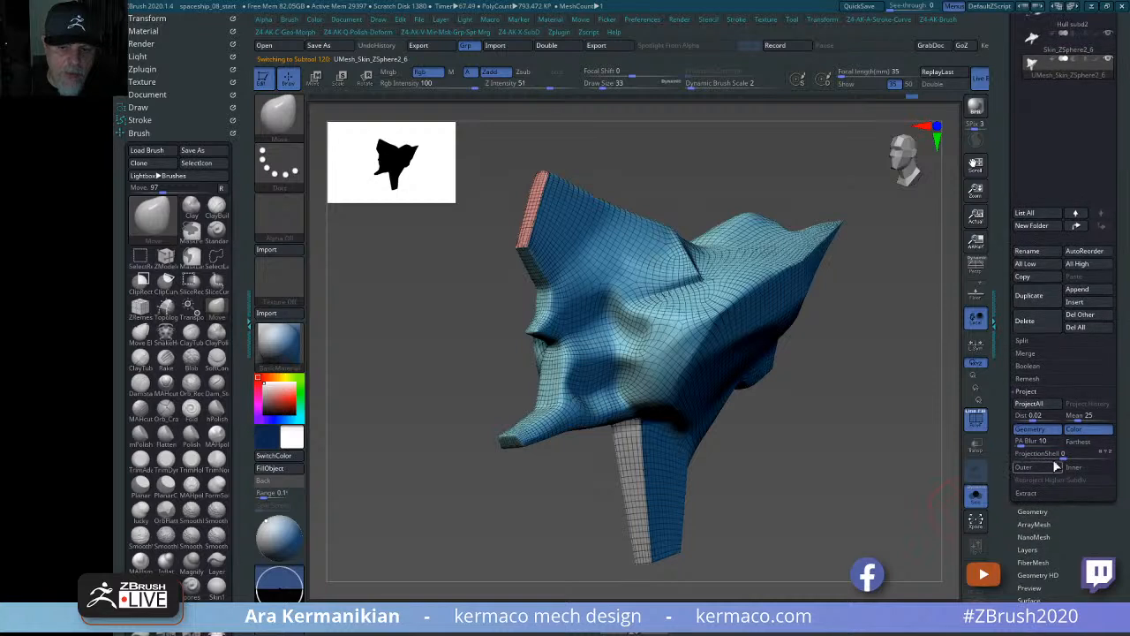
pyautogui.scroll(1, 1038, 433)
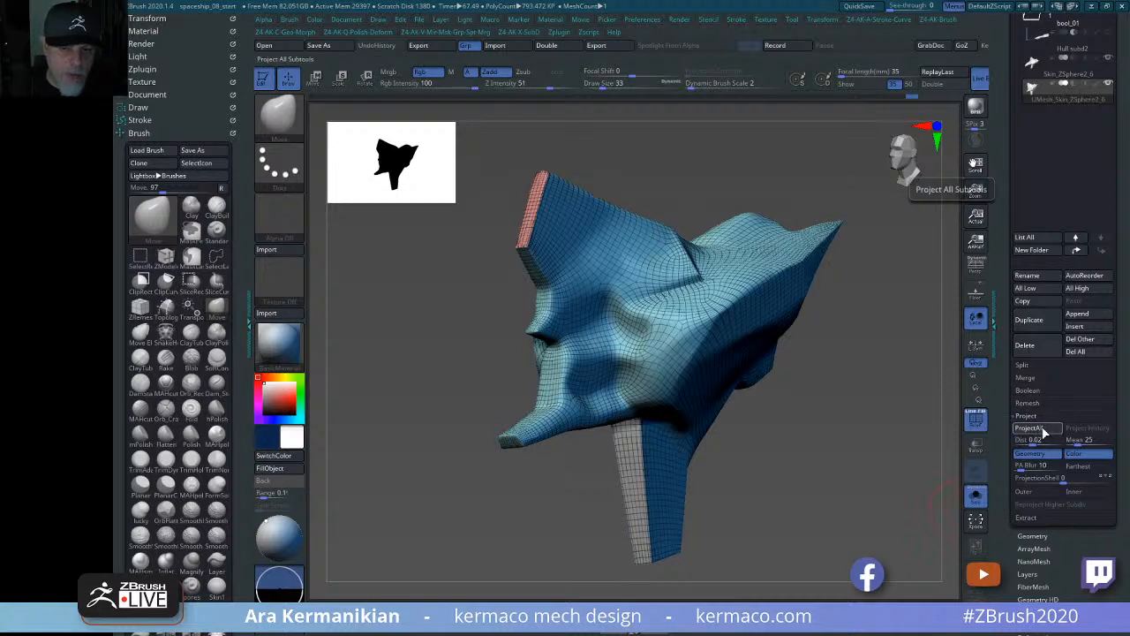
pyautogui.click(1042, 430)
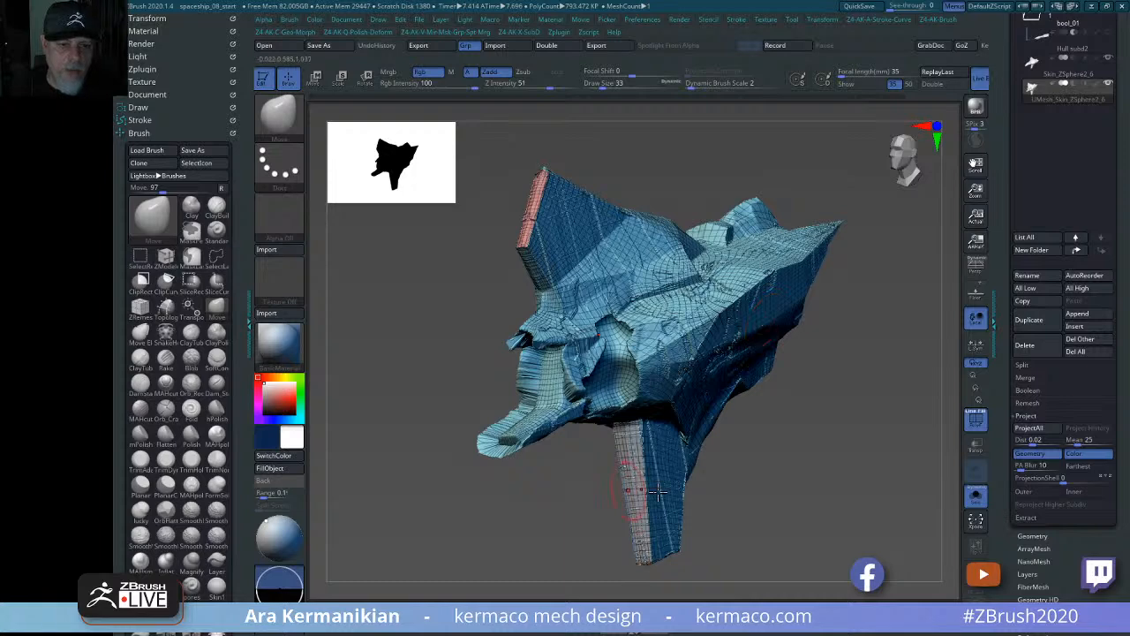
# Turn off the polyframe overlay to inspect the projected hull's rear, and undo the projection.
pyautogui.moveTo(797, 482); pyautogui.dragTo(761, 293)
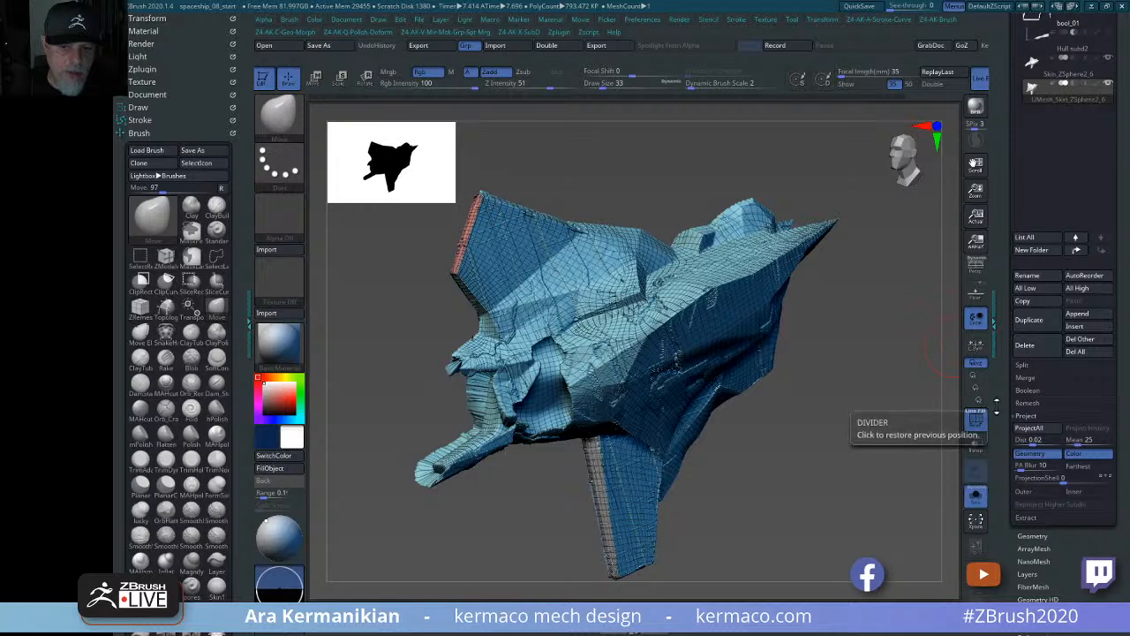
pyautogui.click(976, 420)
pyautogui.moveTo(863, 469); pyautogui.dragTo(631, 358)
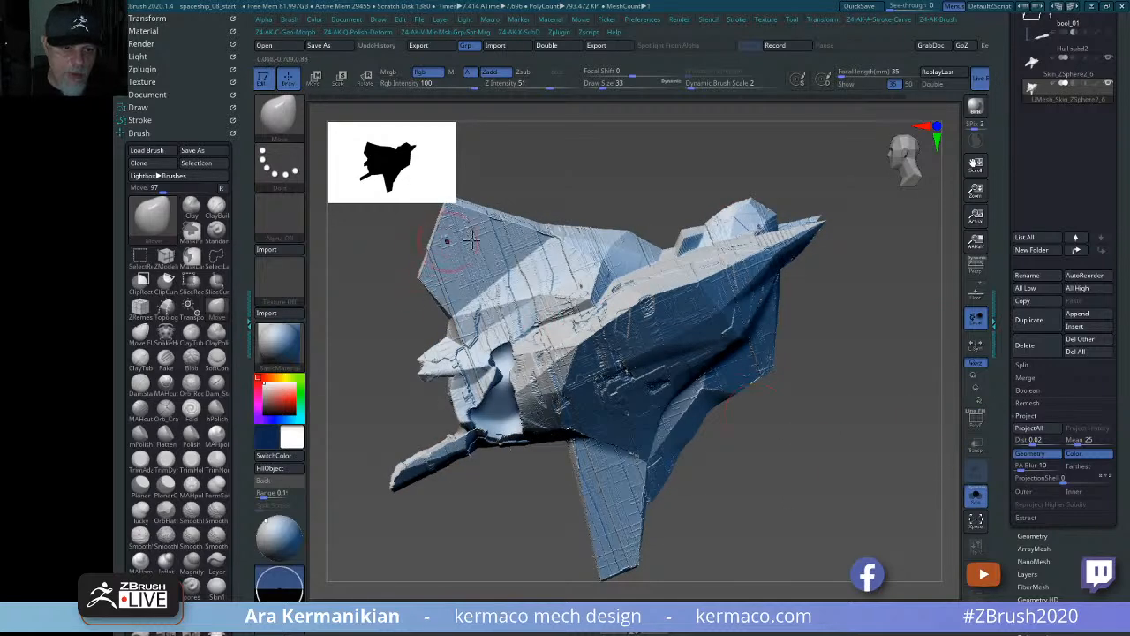
pyautogui.moveTo(776, 480); pyautogui.dragTo(791, 446)
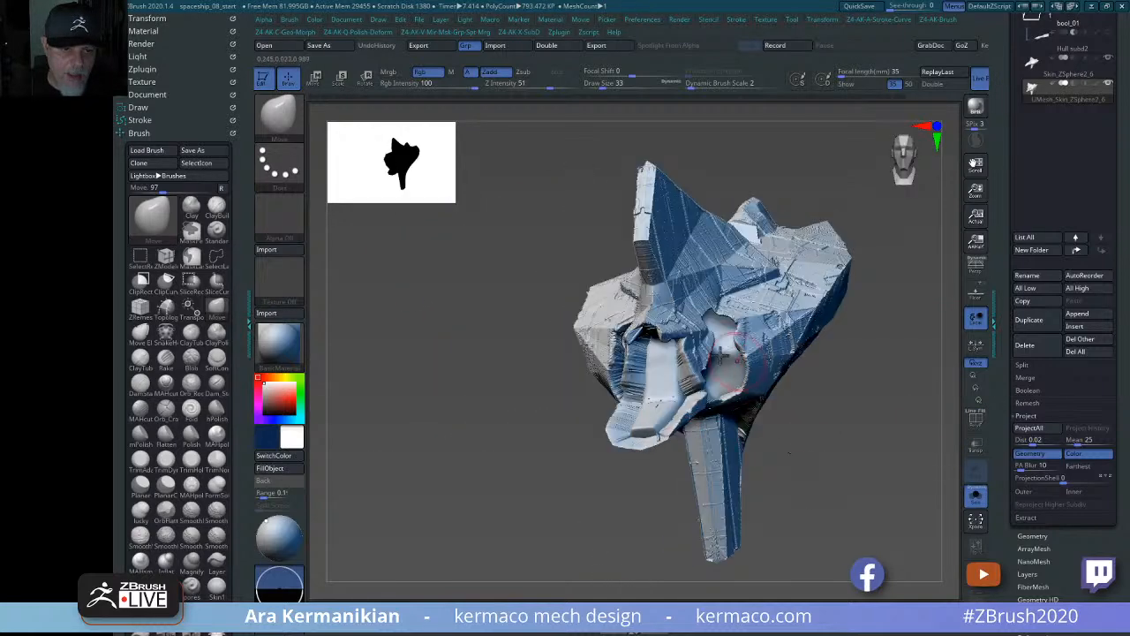
pyautogui.moveTo(818, 503); pyautogui.dragTo(779, 379)
pyautogui.press('f')
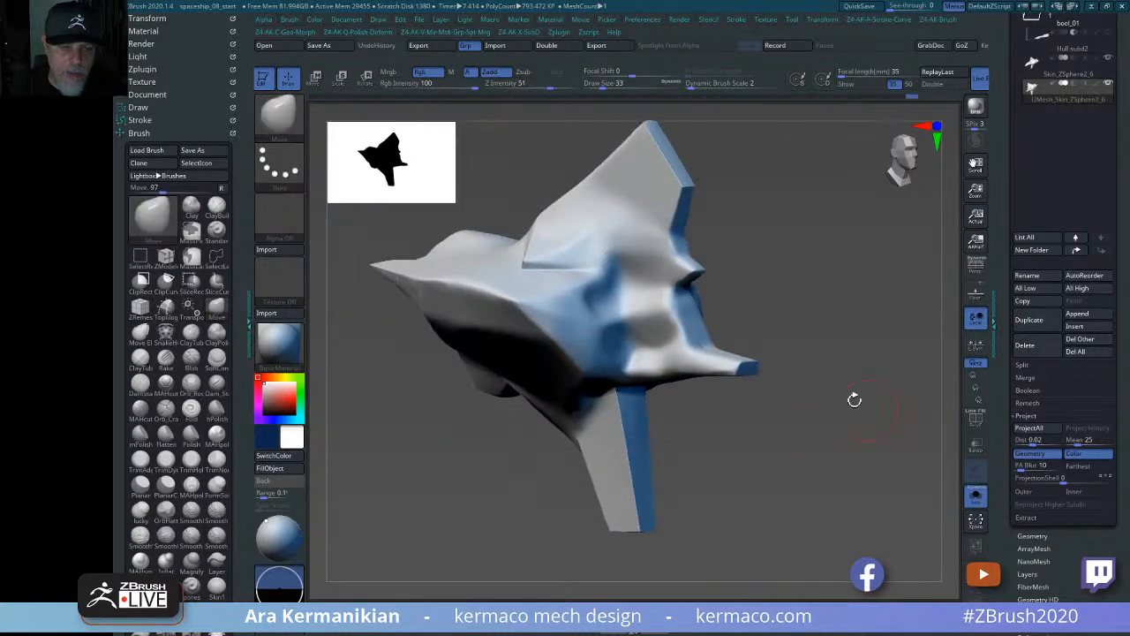
# Mask the recessed rear area of the UMesh_Skin_ZSphere2_6 hull between the wings with the MaskPen brush.
pyautogui.press('ctrl')
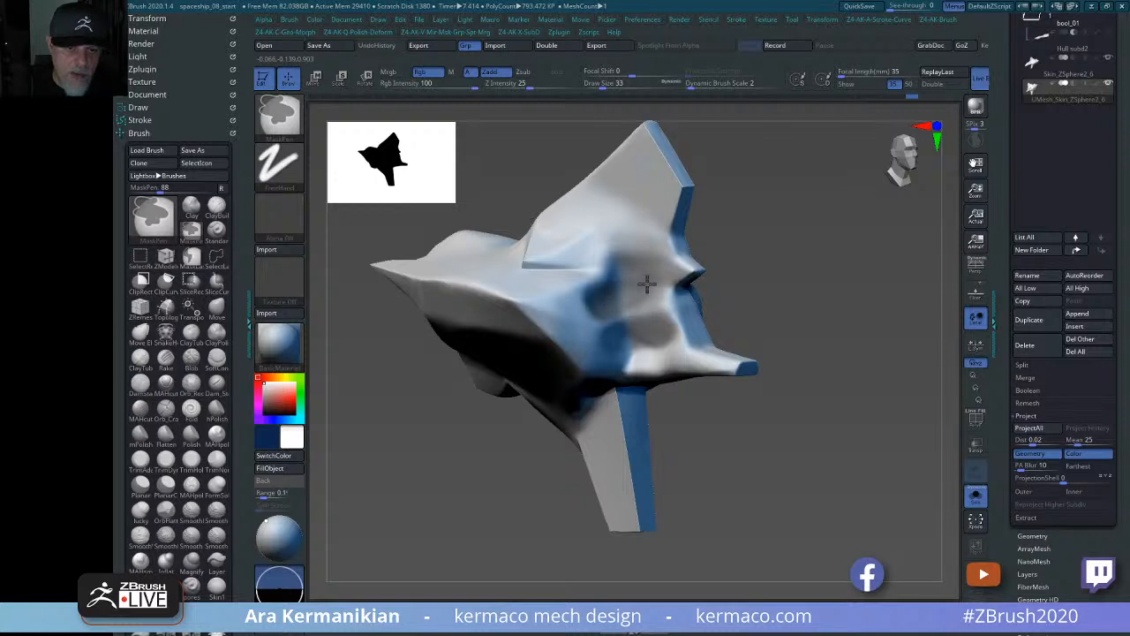
pyautogui.moveTo(645, 267)
pyautogui.keyDown('ctrl'); pyautogui.mouseDown()
pyautogui.moveTo(676, 270)
pyautogui.moveTo(618, 260)
pyautogui.moveTo(653, 327)
pyautogui.moveTo(616, 333)
pyautogui.moveTo(657, 334)
pyautogui.moveTo(649, 353)
pyautogui.moveTo(685, 353)
pyautogui.moveTo(670, 296)
pyautogui.moveTo(689, 273)
pyautogui.mouseUp(); pyautogui.keyUp('ctrl')
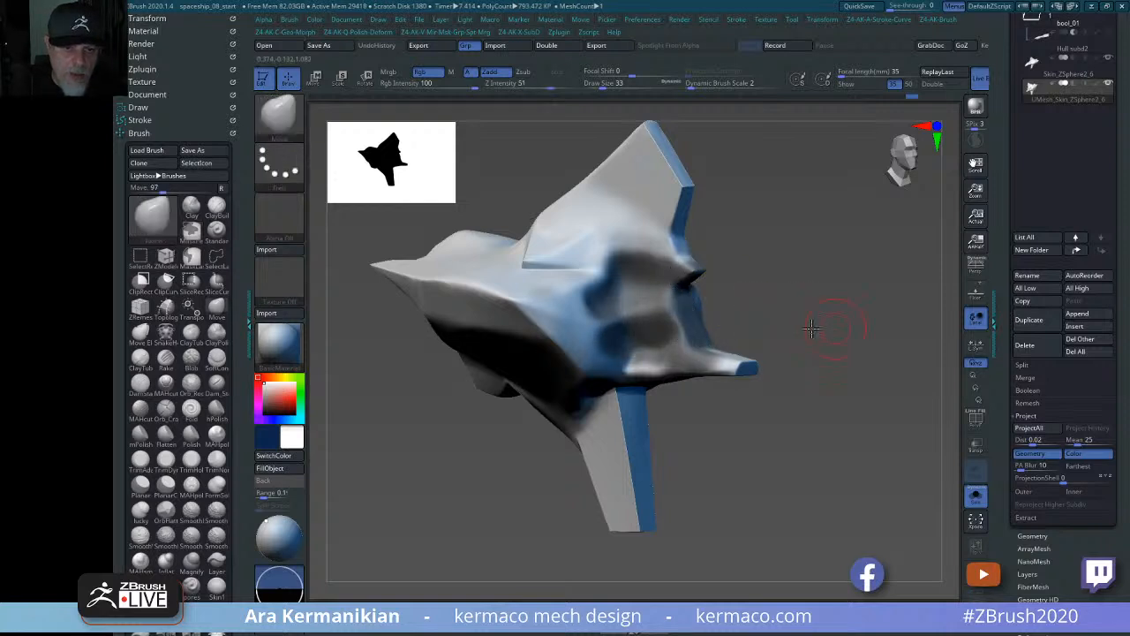
pyautogui.moveTo(815, 328); pyautogui.dragTo(651, 348)
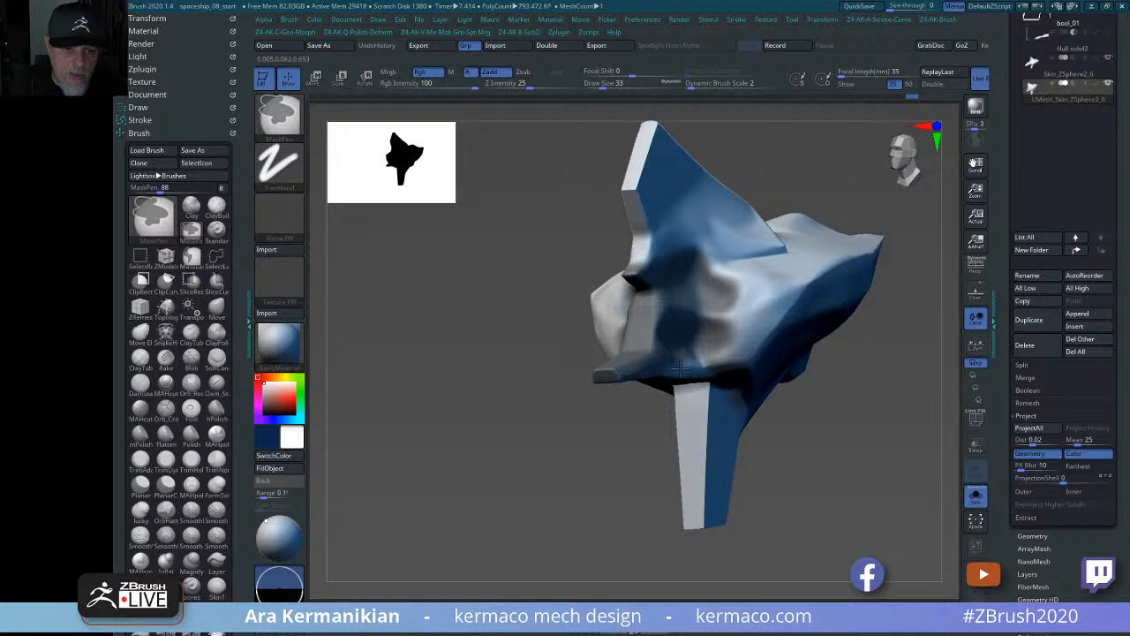
pyautogui.moveTo(862, 457); pyautogui.dragTo(848, 469)
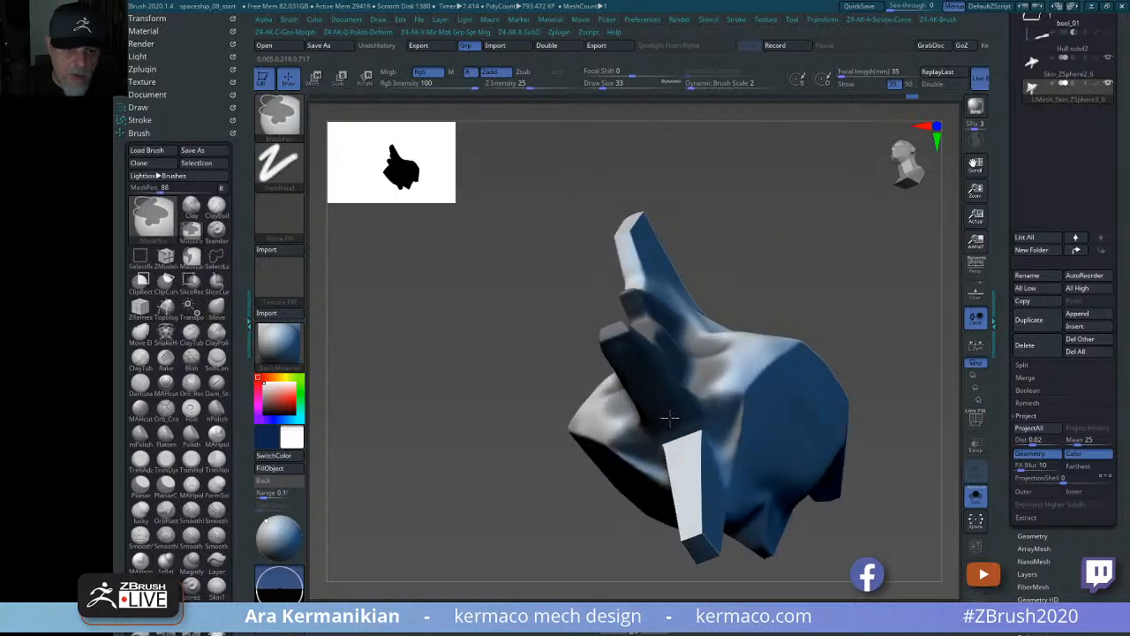
pyautogui.moveTo(888, 247); pyautogui.dragTo(860, 214)
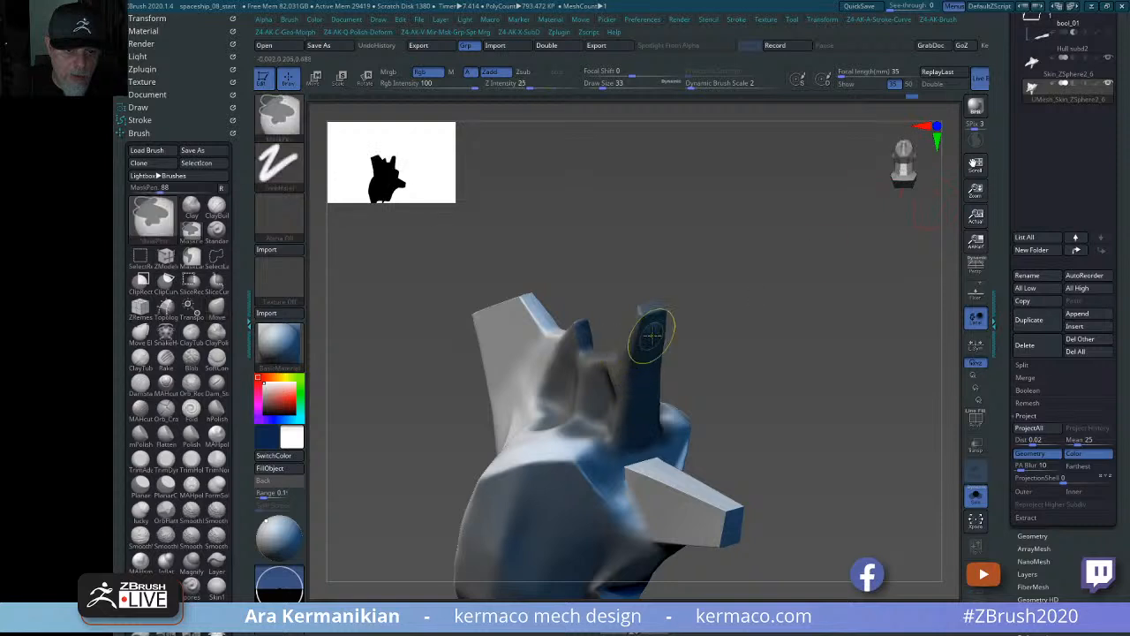
# Extend the rear mask over the long tail prong and around the small pointed fin near it.
pyautogui.press('b')
pyautogui.press('m')
pyautogui.press('v')
pyautogui.moveTo(848, 295); pyautogui.dragTo(794, 309)
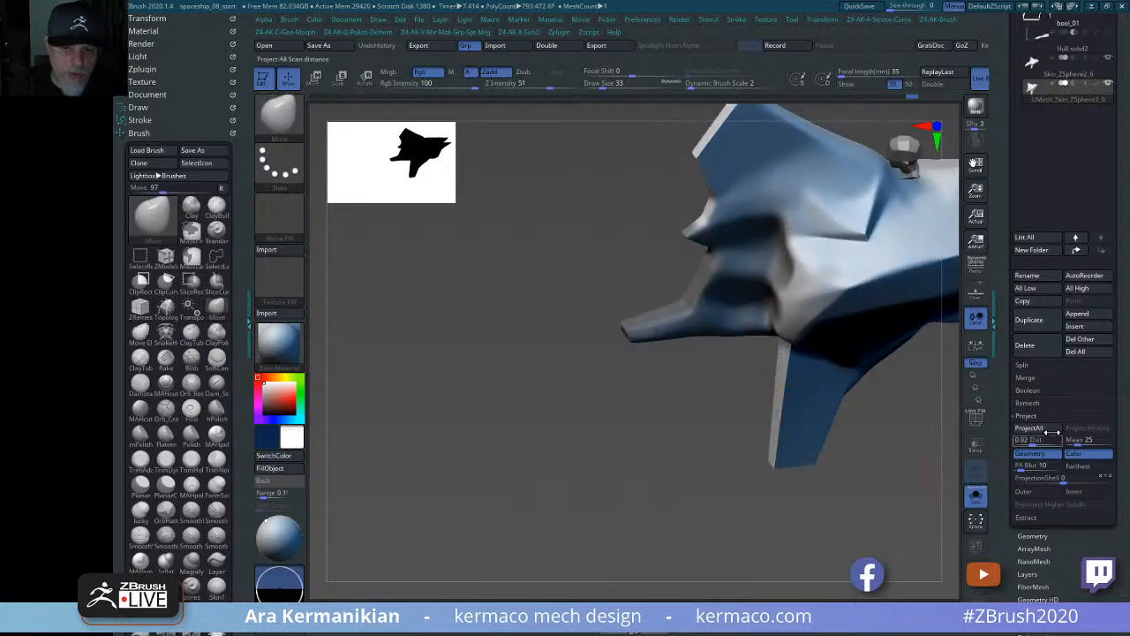
pyautogui.press('ctrl')
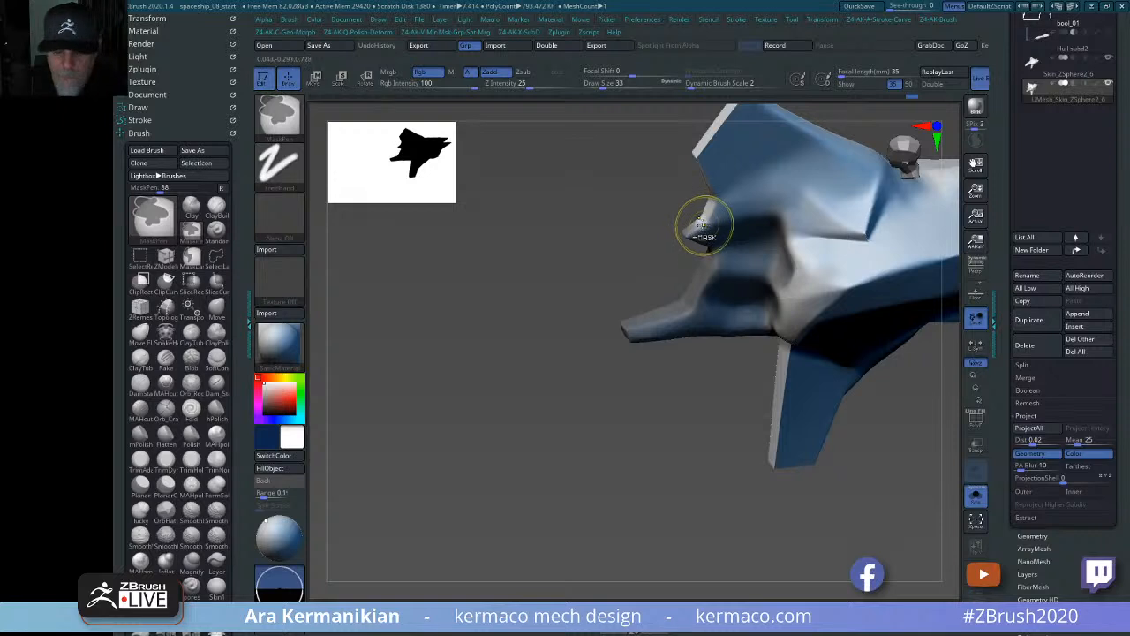
pyautogui.moveTo(574, 306)
pyautogui.mouseDown()
pyautogui.moveTo(453, 321)
pyautogui.moveTo(507, 255)
pyautogui.moveTo(644, 361)
pyautogui.mouseUp()
pyautogui.press('ctrl')
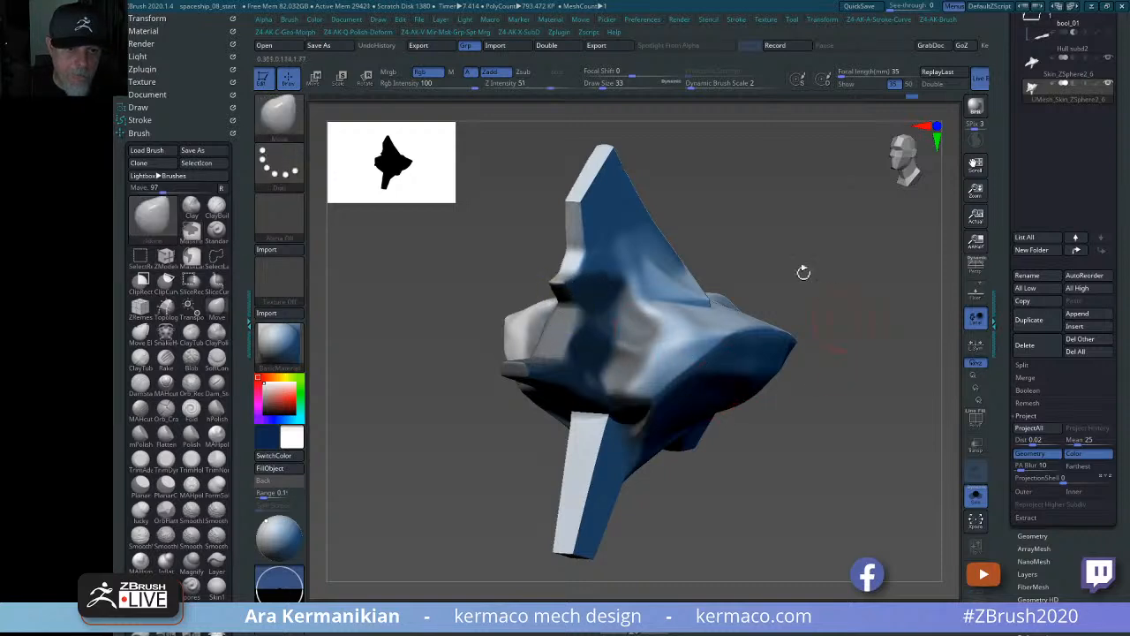
# Fill in the mask around the base of the tail prong and along the edges of the rear recess.
pyautogui.moveTo(801, 270)
pyautogui.mouseDown()
pyautogui.moveTo(820, 189)
pyautogui.moveTo(775, 311)
pyautogui.moveTo(671, 346)
pyautogui.mouseUp()
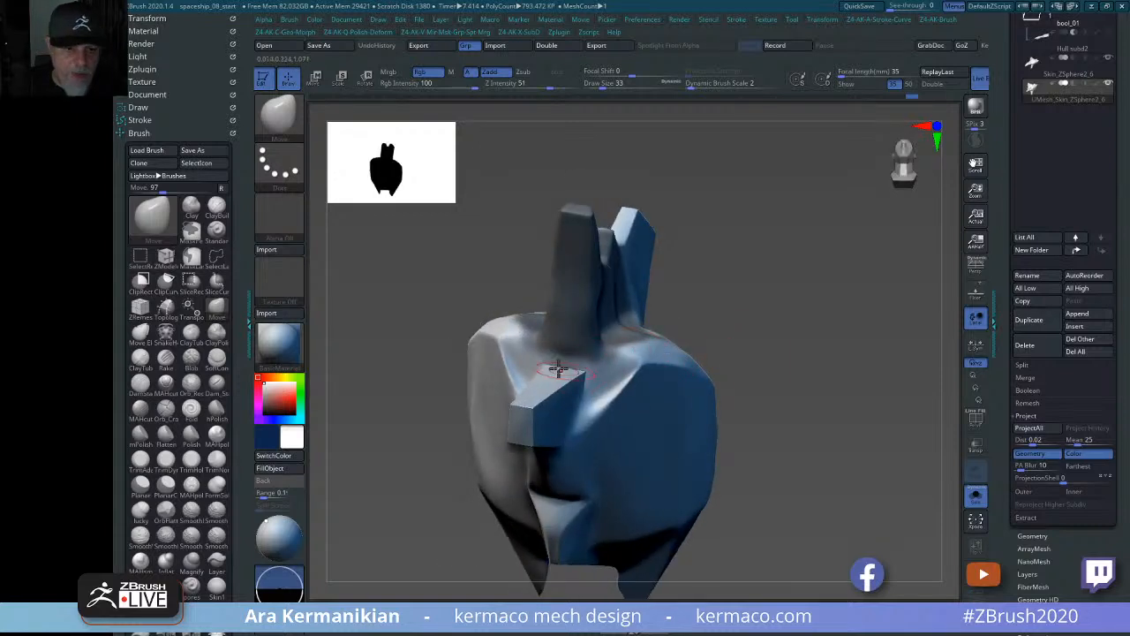
pyautogui.press('ctrl')
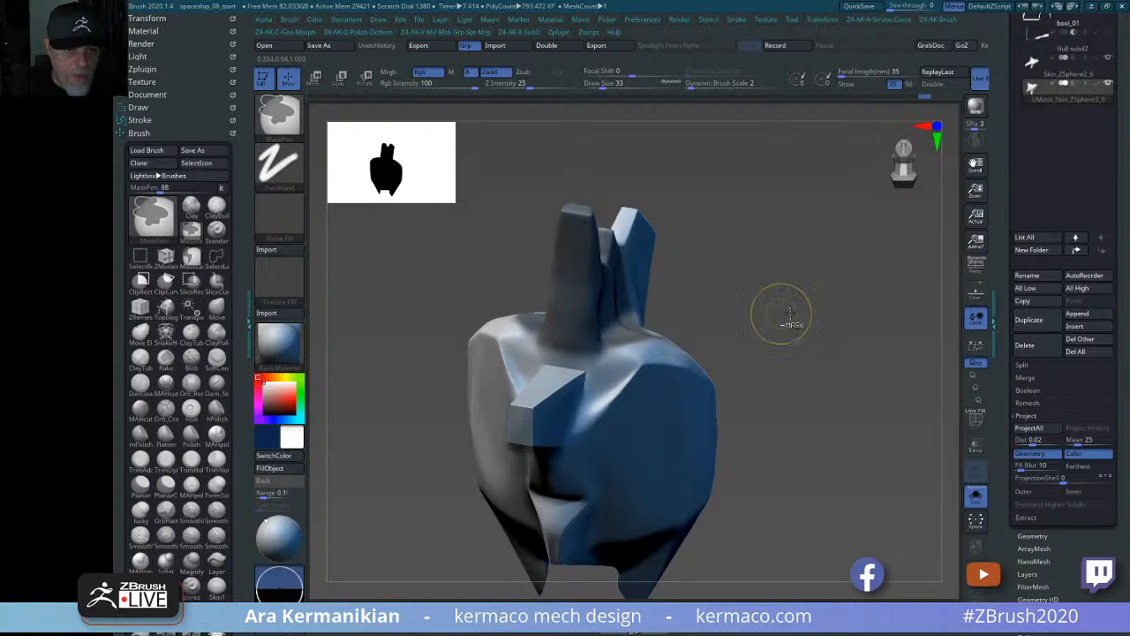
pyautogui.moveTo(782, 315)
pyautogui.mouseDown()
pyautogui.moveTo(800, 359)
pyautogui.moveTo(651, 361)
pyautogui.mouseUp()
pyautogui.press('ctrl')
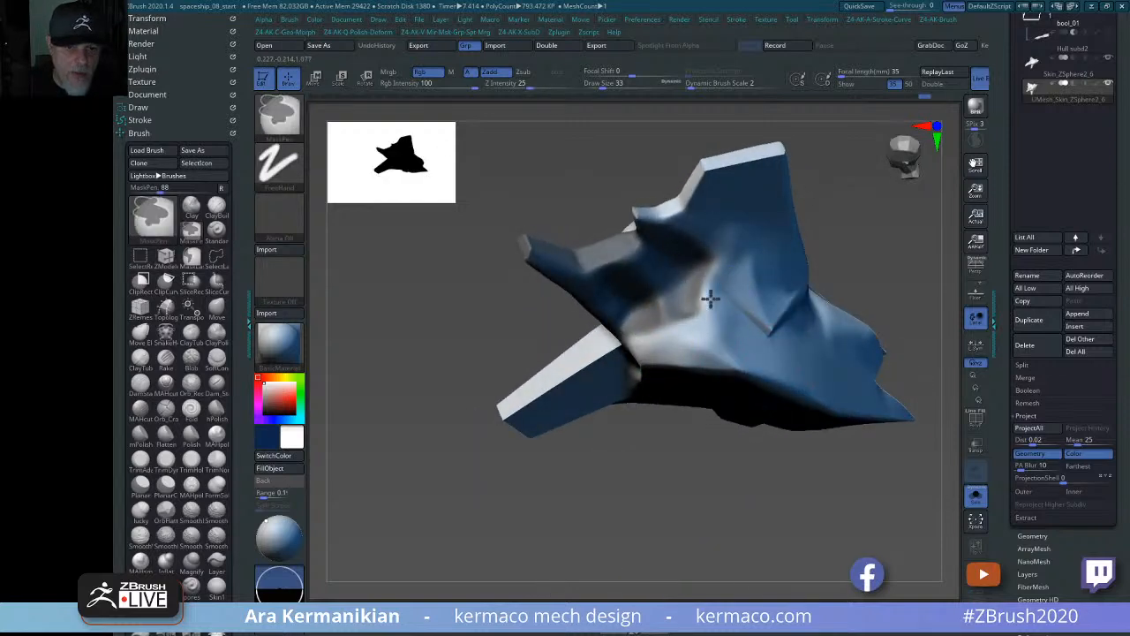
pyautogui.moveTo(839, 232)
pyautogui.mouseDown()
pyautogui.moveTo(880, 219)
pyautogui.moveTo(707, 226)
pyautogui.mouseUp()
pyautogui.press('ctrl')
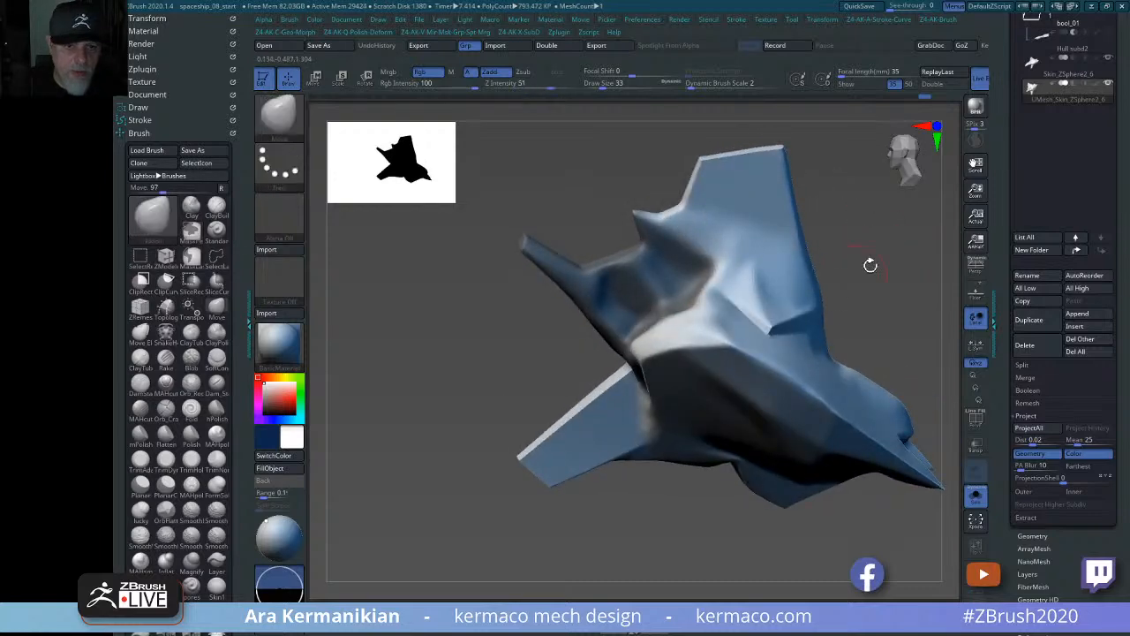
# Try projecting the Skin_ZSphere2_6 detail onto the unmasked hull with ProjectAll, inspect the rear, and undo the projection.
pyautogui.moveTo(870, 265)
pyautogui.mouseDown()
pyautogui.moveTo(858, 298)
pyautogui.moveTo(881, 298)
pyautogui.moveTo(825, 270)
pyautogui.moveTo(757, 259)
pyautogui.moveTo(866, 263)
pyautogui.moveTo(832, 267)
pyautogui.moveTo(883, 292)
pyautogui.mouseUp()
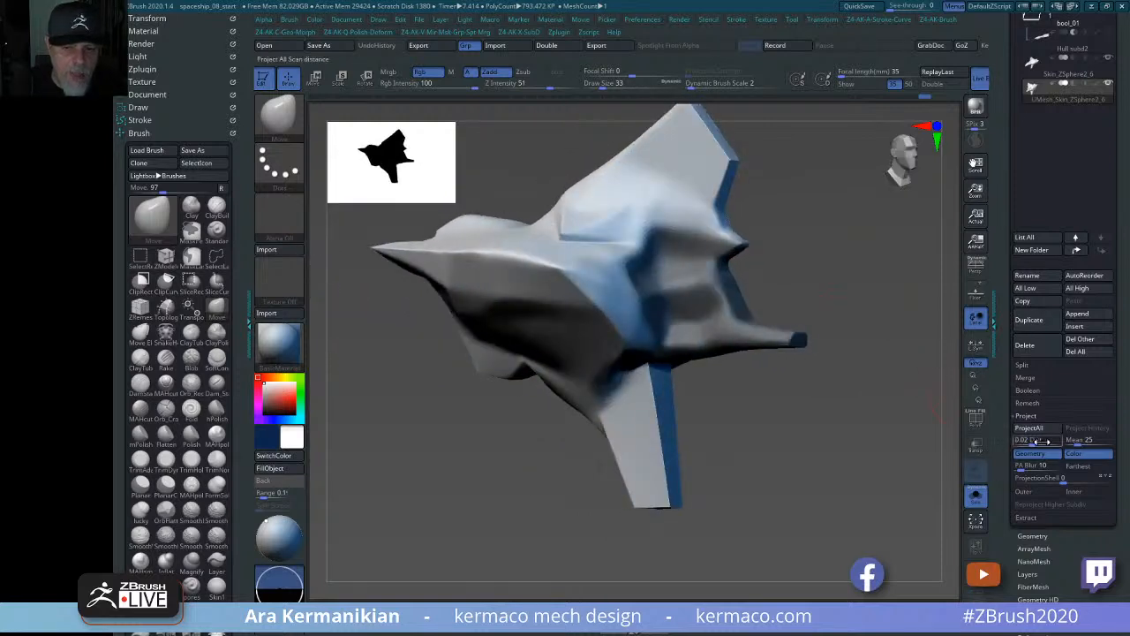
pyautogui.click(1050, 386)
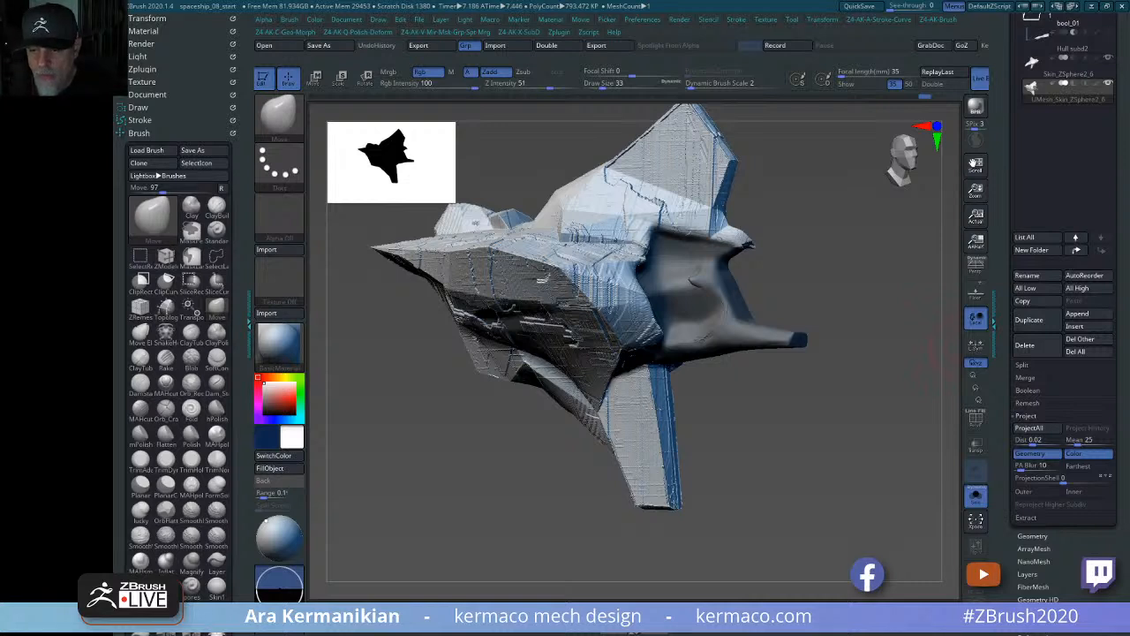
pyautogui.moveTo(916, 530); pyautogui.dragTo(846, 458)
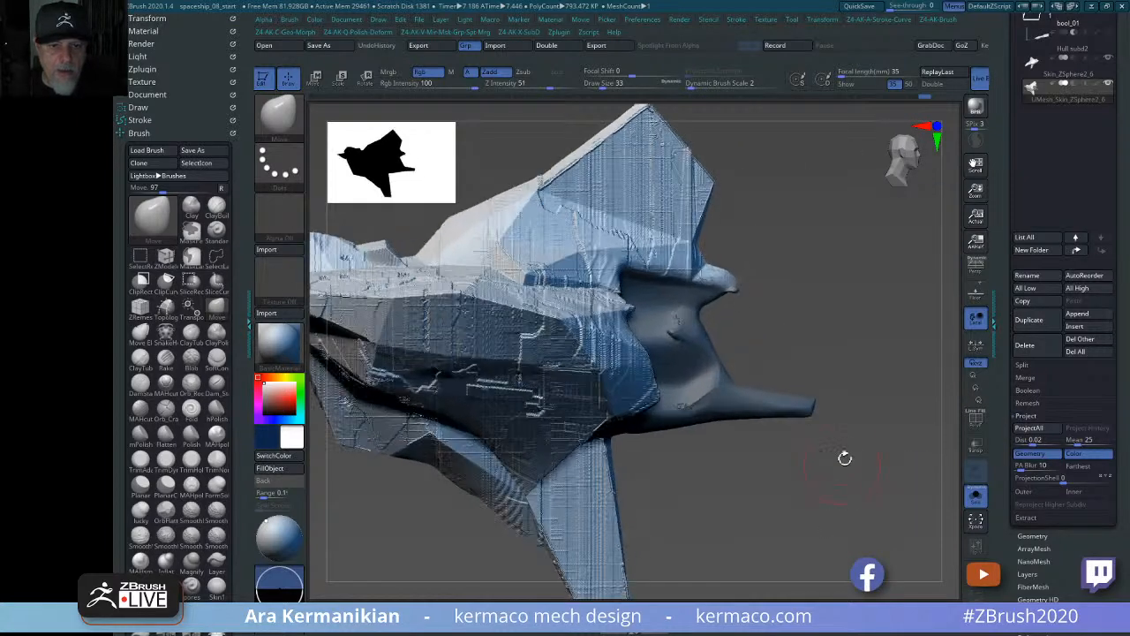
pyautogui.moveTo(875, 338); pyautogui.dragTo(739, 526)
pyautogui.moveTo(658, 501); pyautogui.dragTo(840, 508)
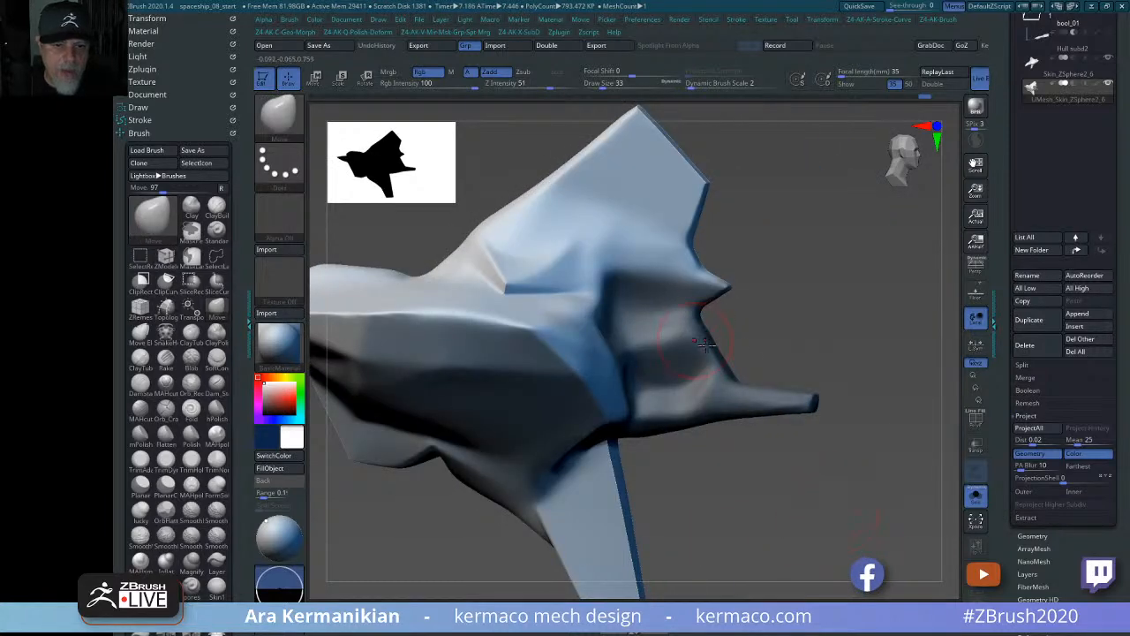
# Mask more of the rear recess and turn off Solo to compare the hull with the overlapping Skin_ZSphere2_6 subtool.
pyautogui.press('ctrl')
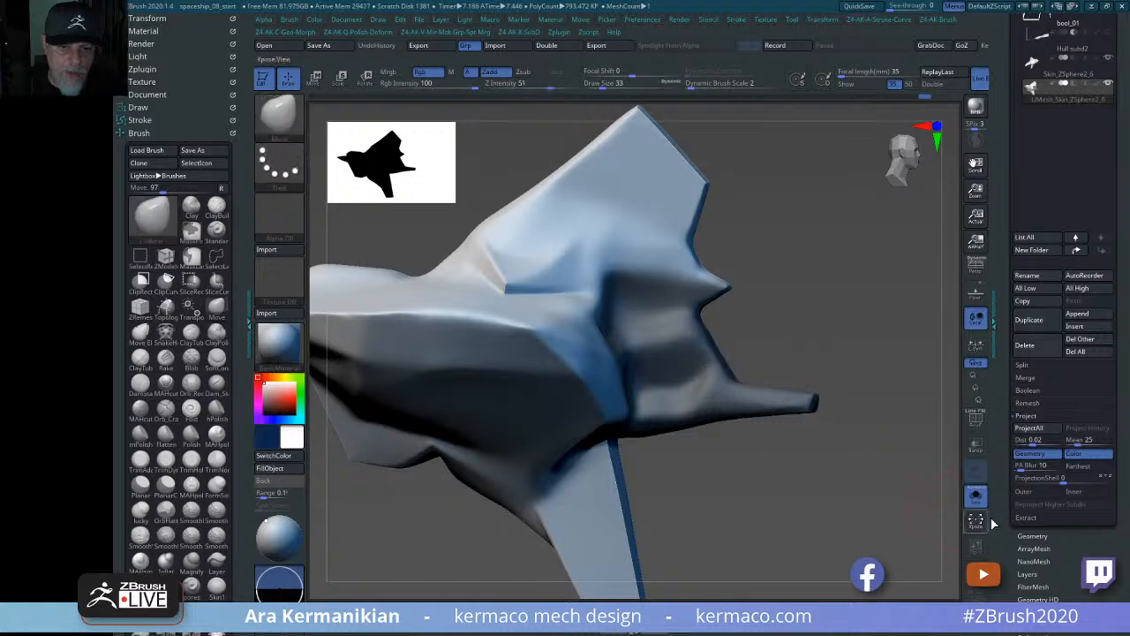
pyautogui.click(973, 498)
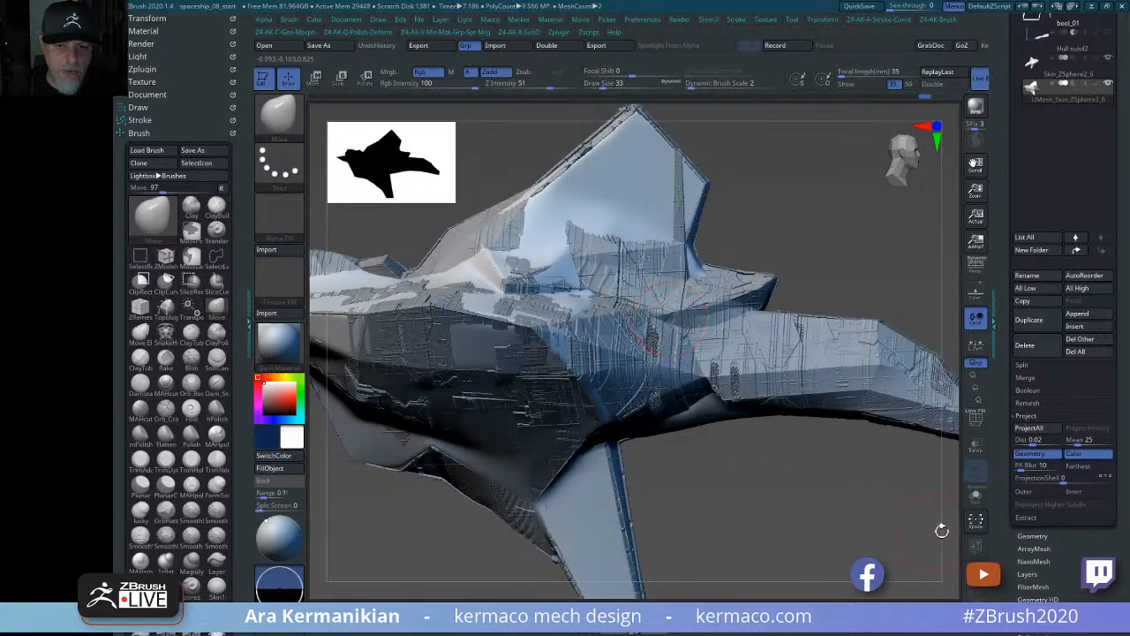
# Turn on transparency and compare the hull with the overlapping Skin_ZSphere2_6 subtool around the rear and tail.
pyautogui.click(976, 495)
pyautogui.moveTo(869, 510); pyautogui.dragTo(844, 540)
pyautogui.click(976, 496)
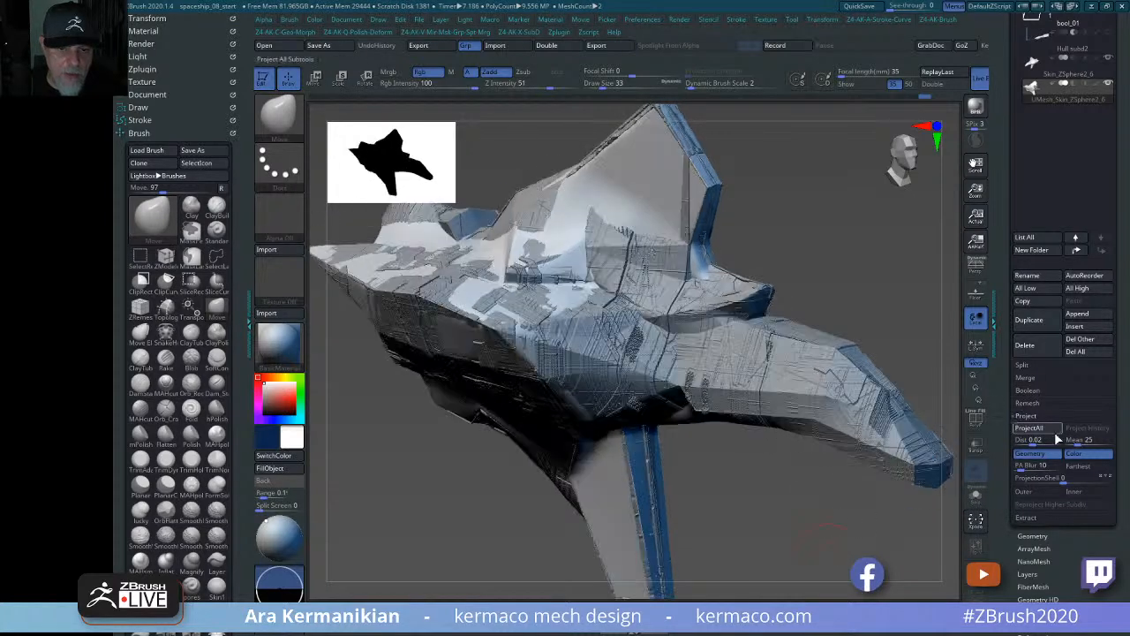
pyautogui.click(980, 447)
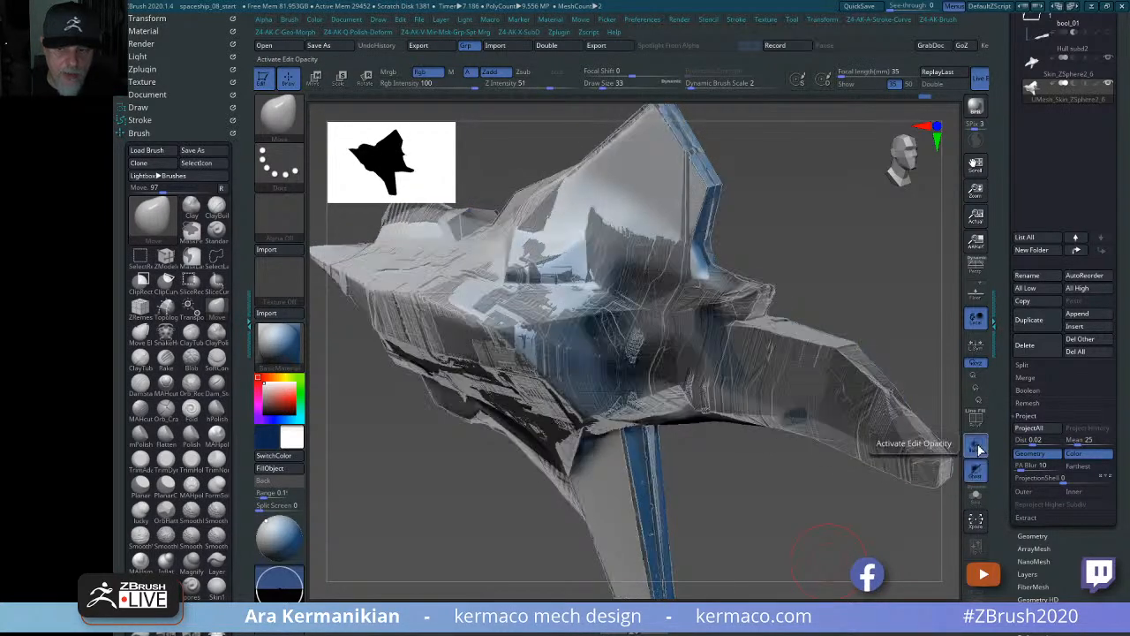
pyautogui.click(982, 446)
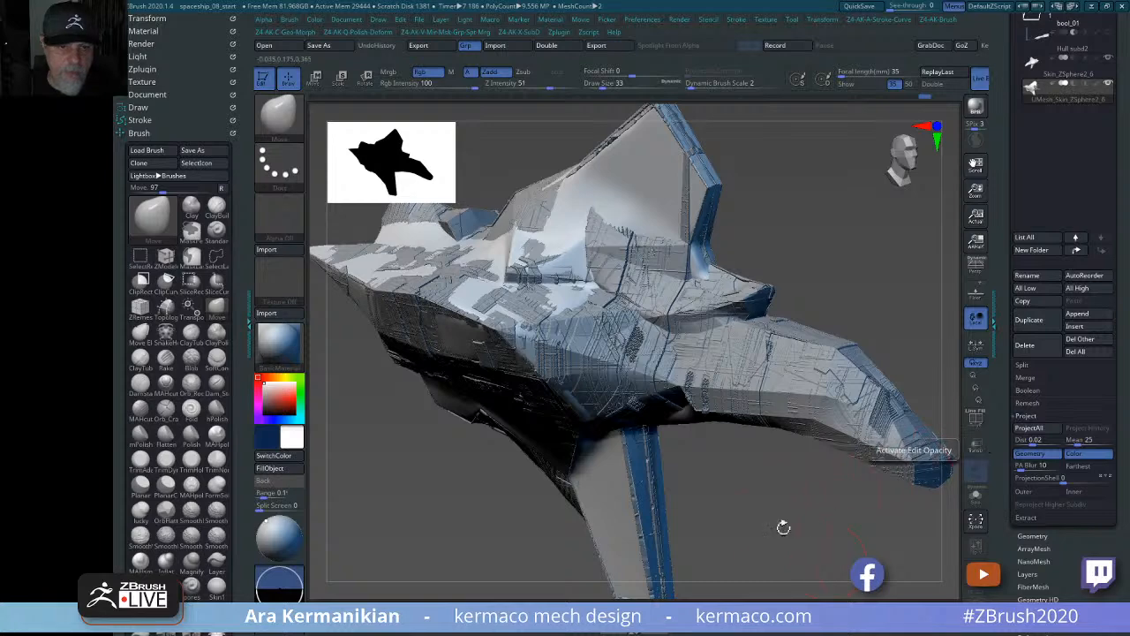
pyautogui.moveTo(782, 525); pyautogui.dragTo(798, 512)
pyautogui.click(977, 453)
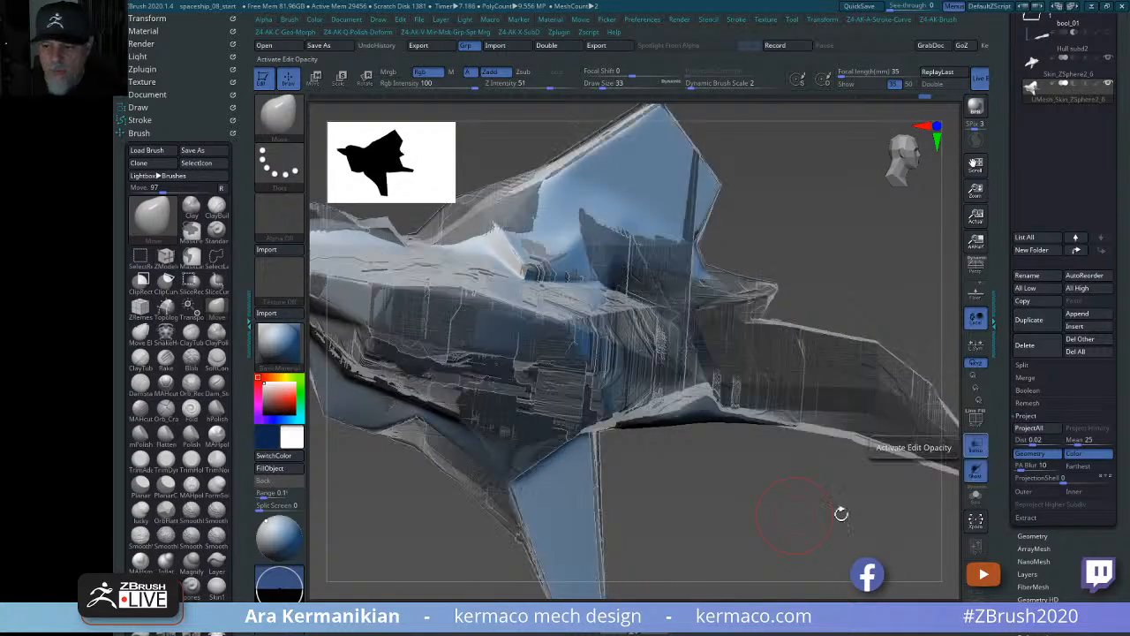
pyautogui.moveTo(830, 517); pyautogui.dragTo(806, 492)
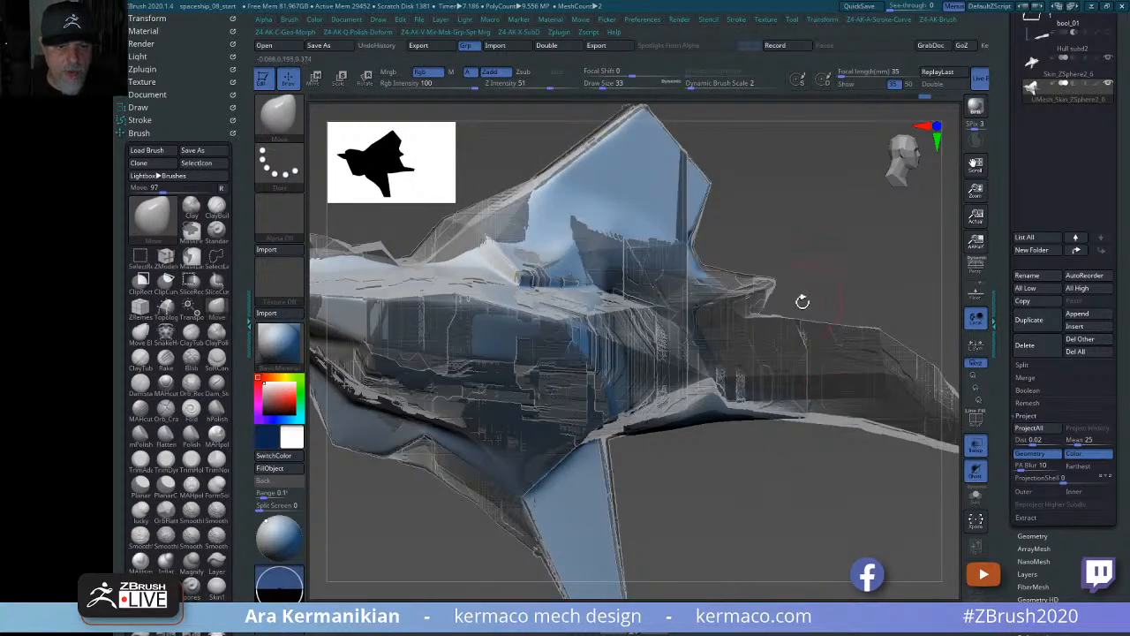
pyautogui.moveTo(864, 251); pyautogui.dragTo(619, 253)
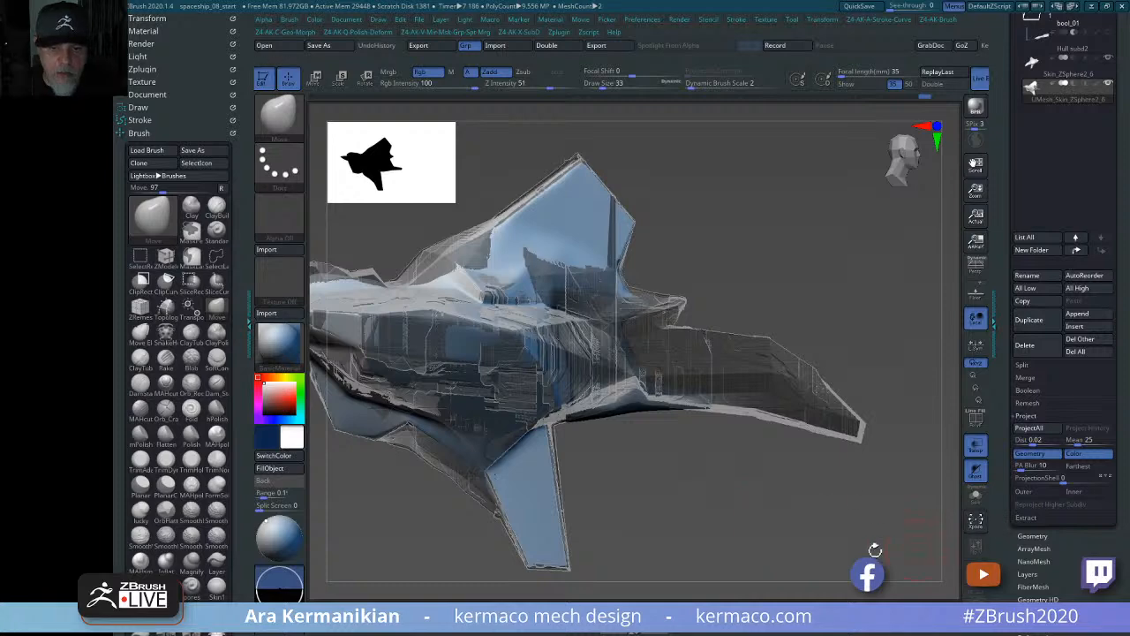
pyautogui.moveTo(858, 512)
pyautogui.mouseDown()
pyautogui.moveTo(783, 512)
pyautogui.moveTo(901, 518)
pyautogui.mouseUp()
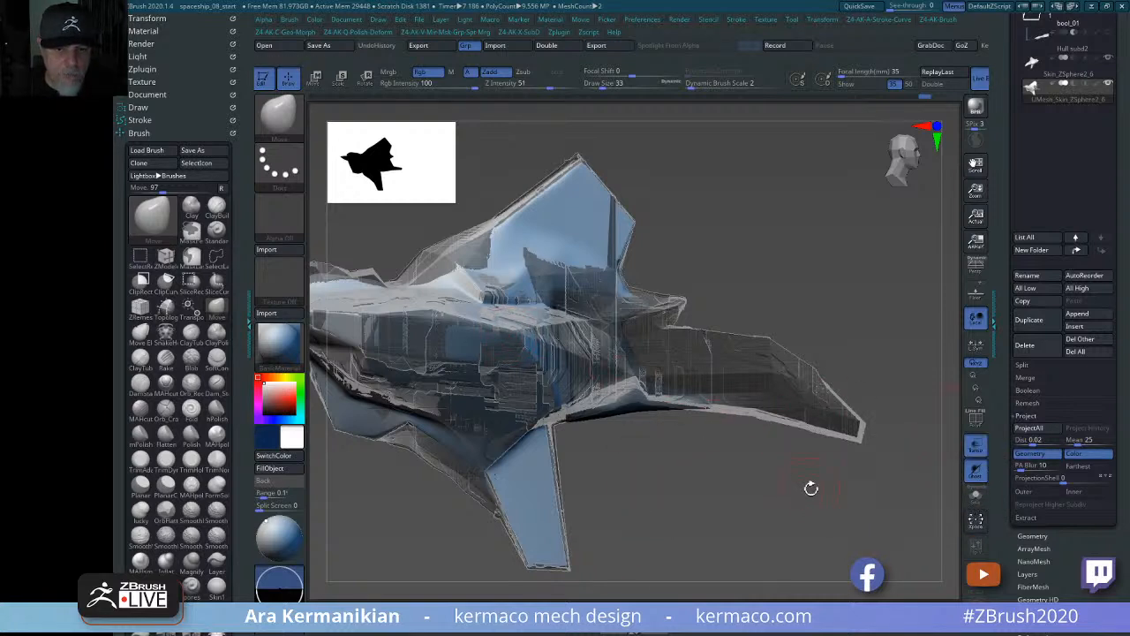
pyautogui.moveTo(810, 486); pyautogui.dragTo(800, 454)
# Project the Skin_ZSphere2_6 detail onto the unmasked hull with ProjectAll, and isolate the hull with Solo to inspect the rear.
pyautogui.click(1030, 428)
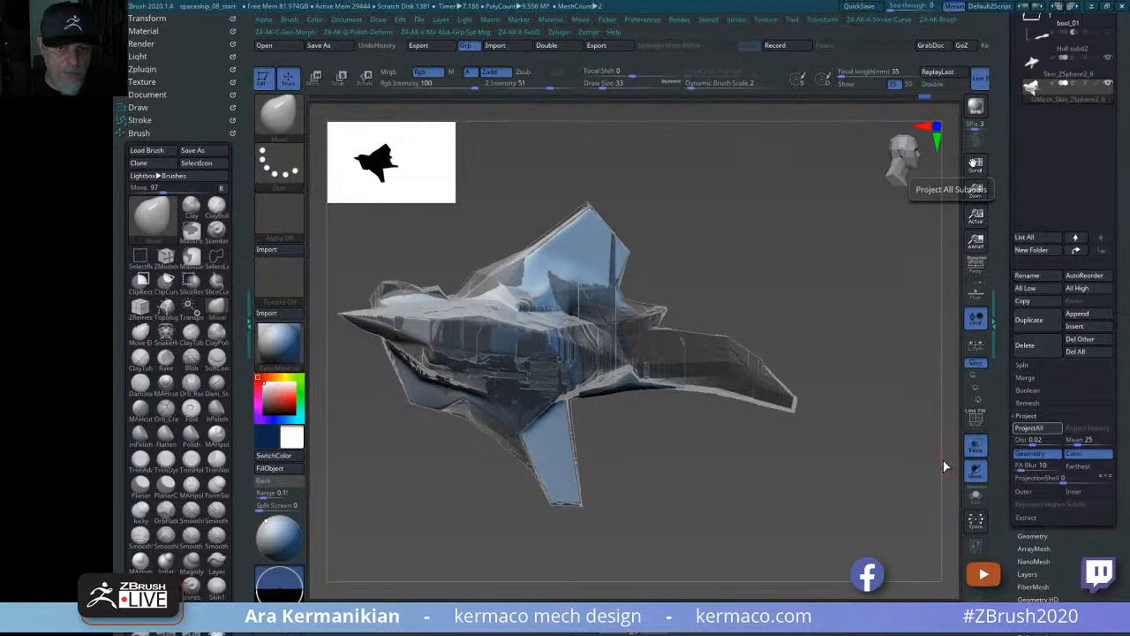
pyautogui.click(977, 499)
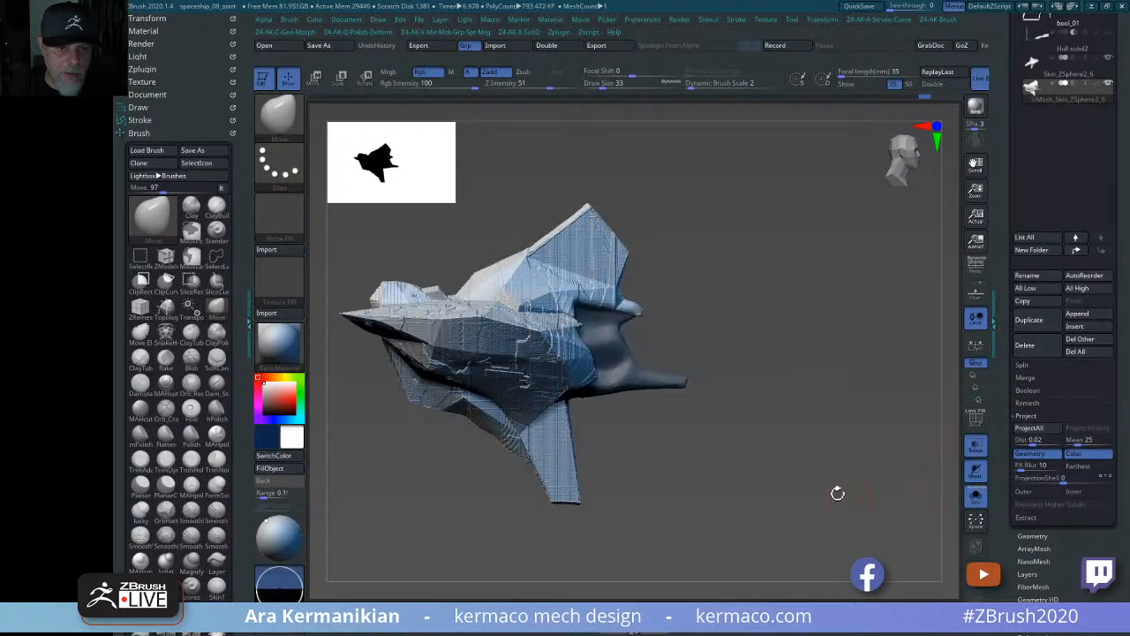
pyautogui.moveTo(838, 492); pyautogui.dragTo(734, 495)
pyautogui.moveTo(847, 454); pyautogui.dragTo(724, 360)
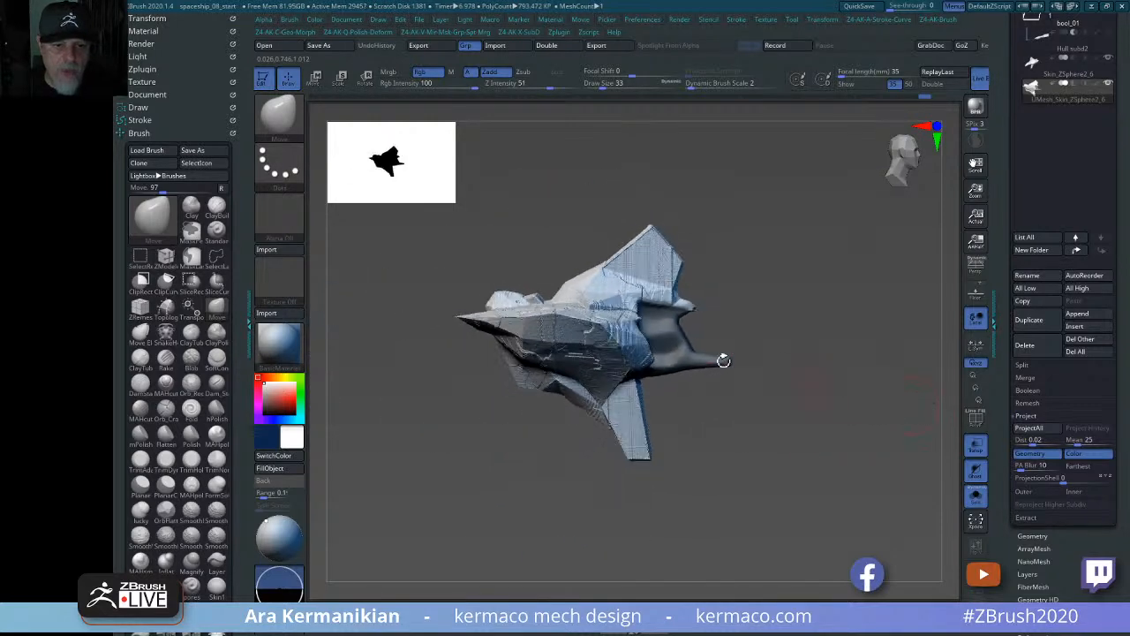
pyautogui.moveTo(817, 396); pyautogui.dragTo(738, 342)
pyautogui.moveTo(624, 282); pyautogui.dragTo(918, 576)
pyautogui.keyDown('alt'); pyautogui.moveTo(542, 527); pyautogui.dragTo(781, 550); pyautogui.keyUp('alt')
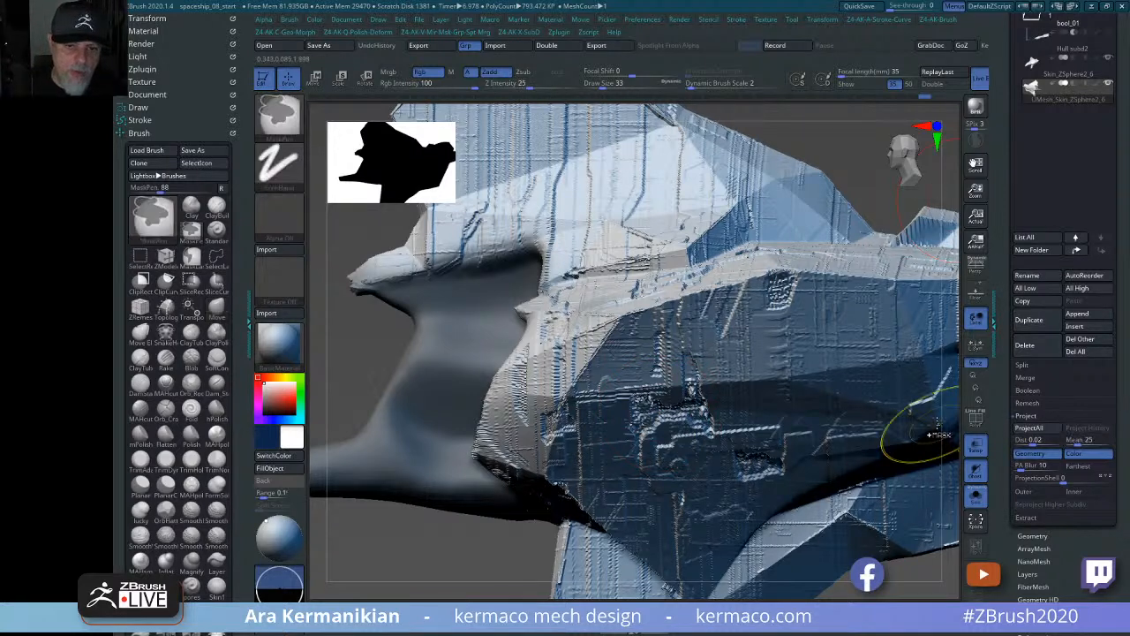
# Undo and restore the projection to compare the hull, and try to divide it with the rear mask still applied.
pyautogui.hotkey('ctrl', 'z')
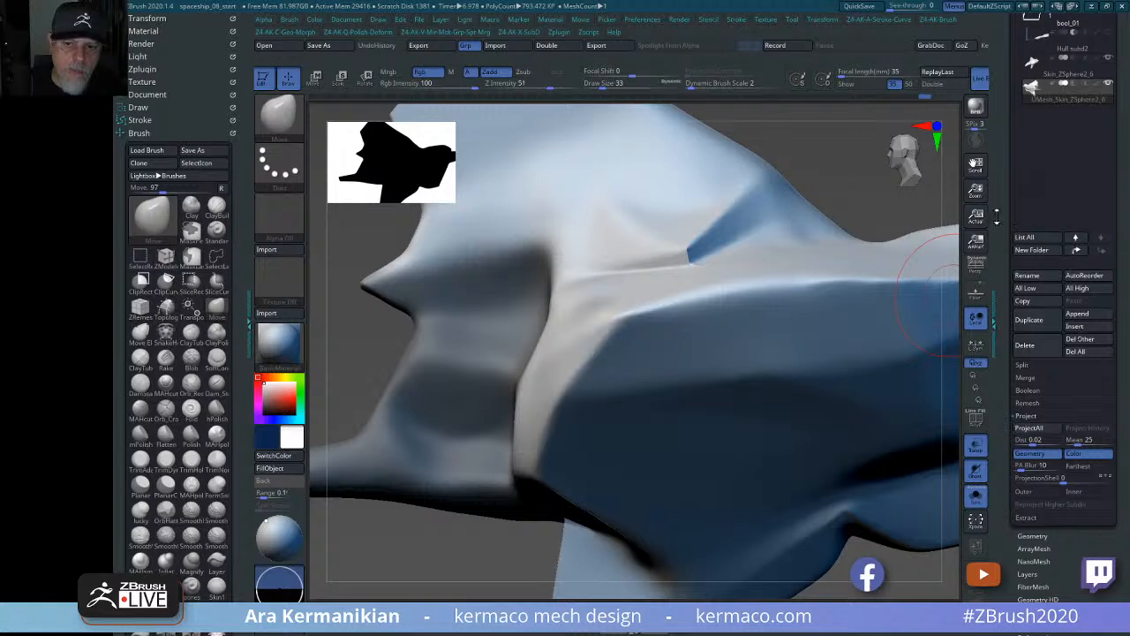
pyautogui.moveTo(1004, 221); pyautogui.dragTo(1014, 256)
pyautogui.click(1030, 280)
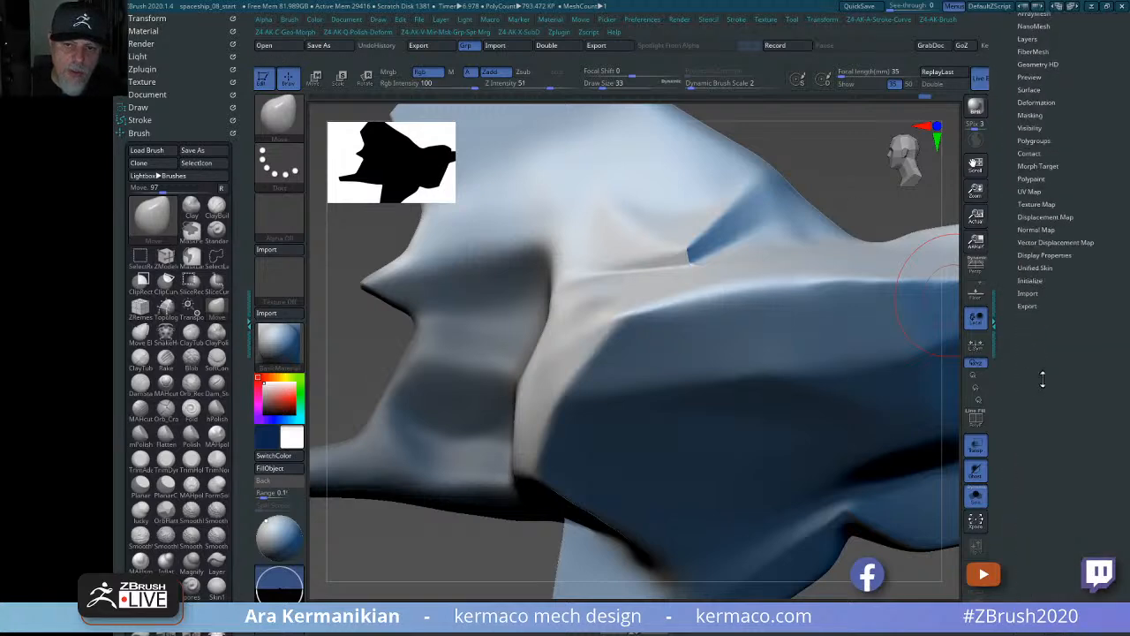
pyautogui.moveTo(1002, 432); pyautogui.dragTo(1022, 341)
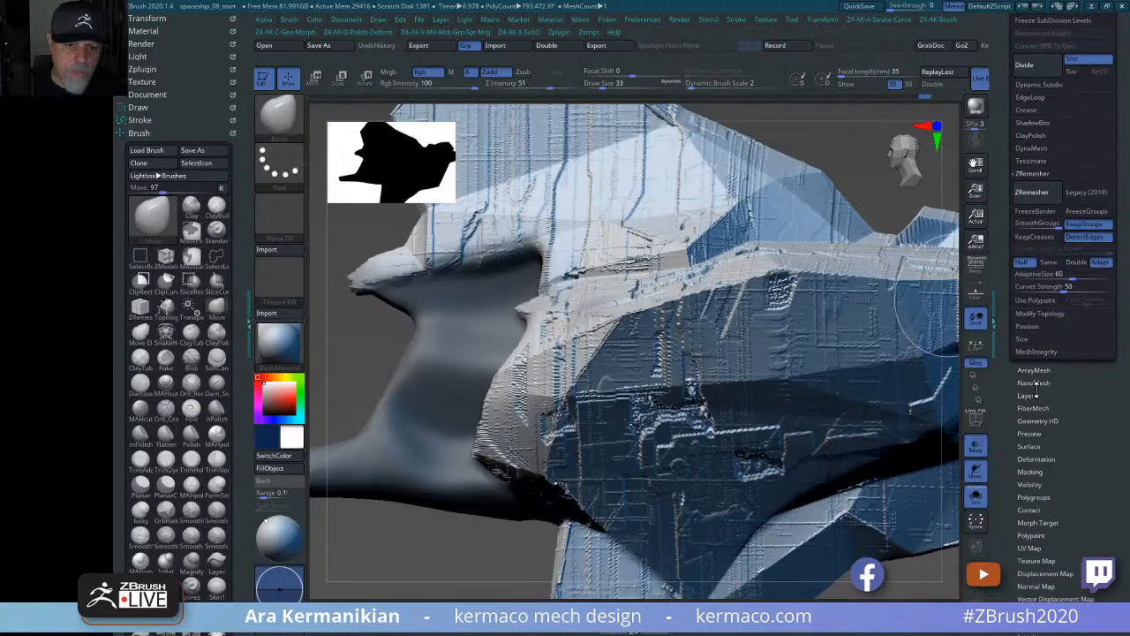
pyautogui.press('d')
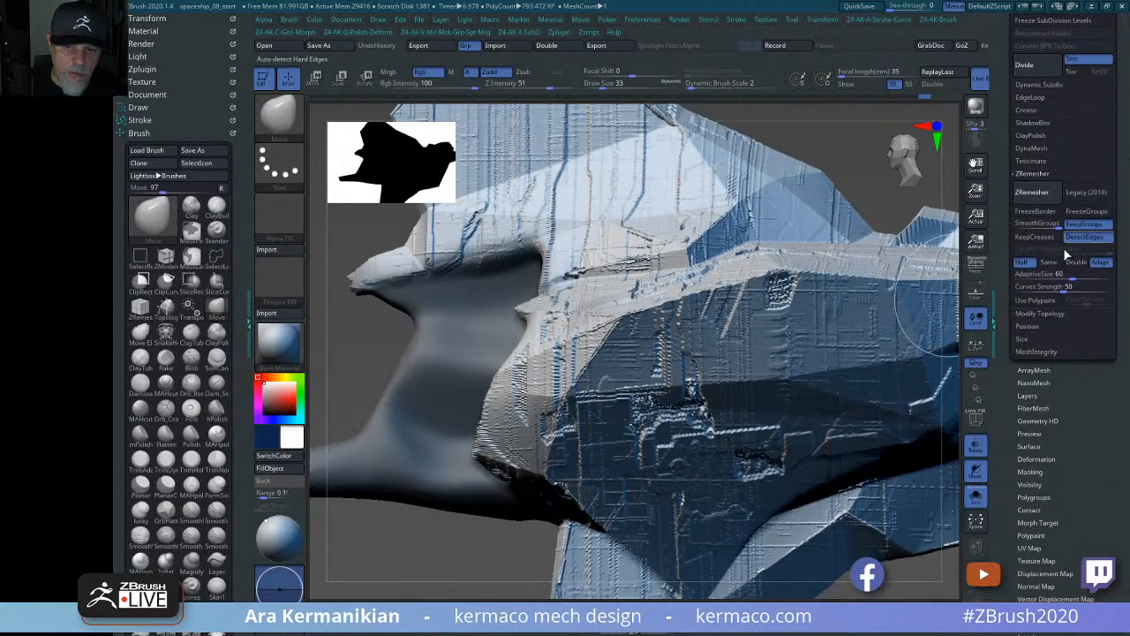
pyautogui.click(1042, 67)
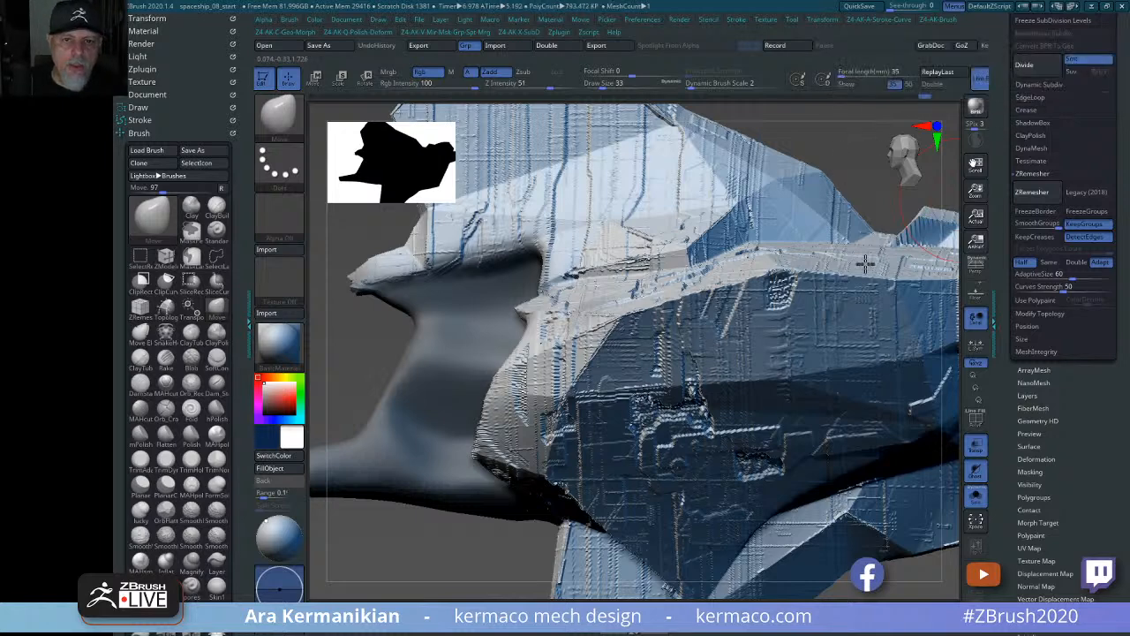
# Turn the masked rear area into its own polygroup while clearing the mask, and show the polyframe.
pyautogui.press('ctrl')
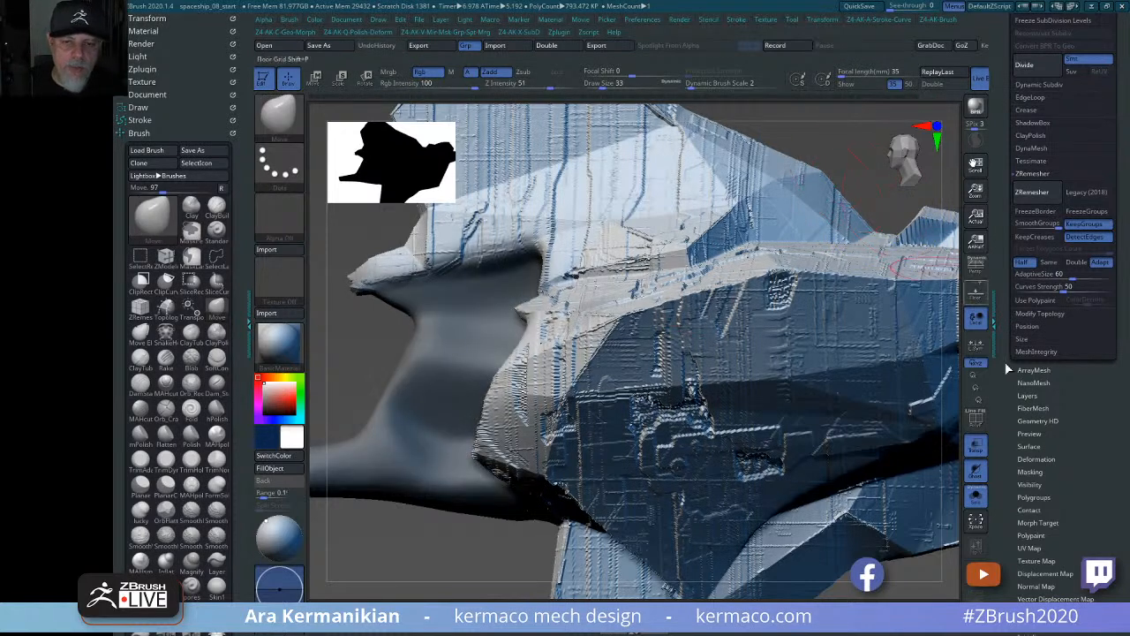
pyautogui.press('f')
pyautogui.moveTo(766, 220); pyautogui.dragTo(888, 252)
pyautogui.moveTo(878, 425); pyautogui.dragTo(927, 408)
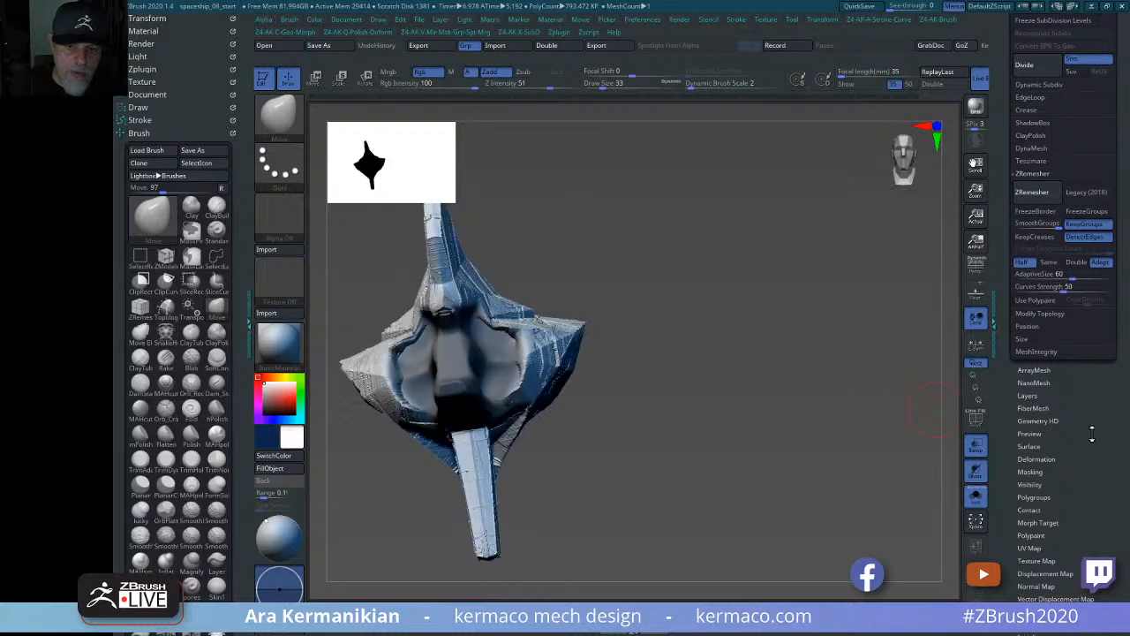
pyautogui.click(1035, 499)
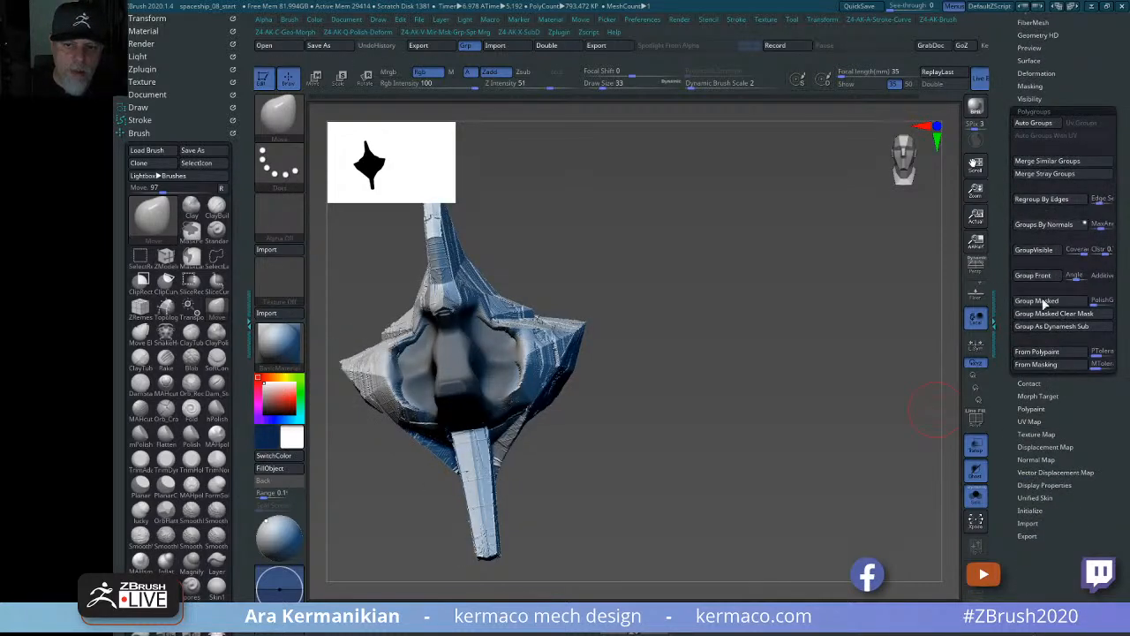
pyautogui.click(1064, 315)
pyautogui.moveTo(840, 356); pyautogui.dragTo(922, 371)
pyautogui.click(976, 417)
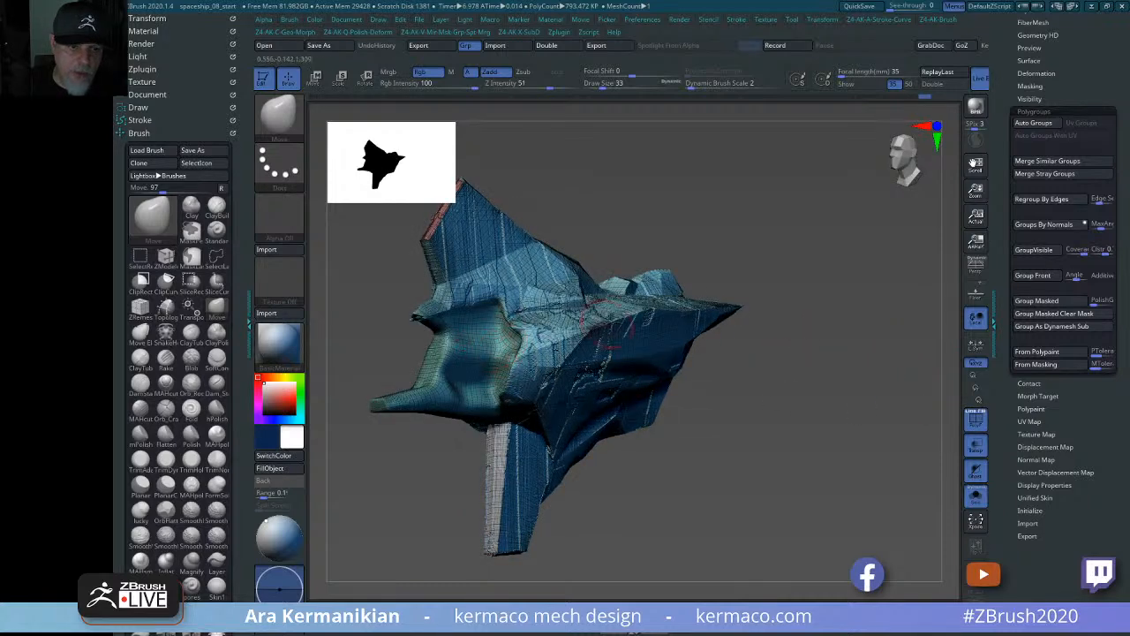
# Divide the hull mesh twice to bring it up to subdivision level 6.
pyautogui.moveTo(891, 328); pyautogui.dragTo(864, 273)
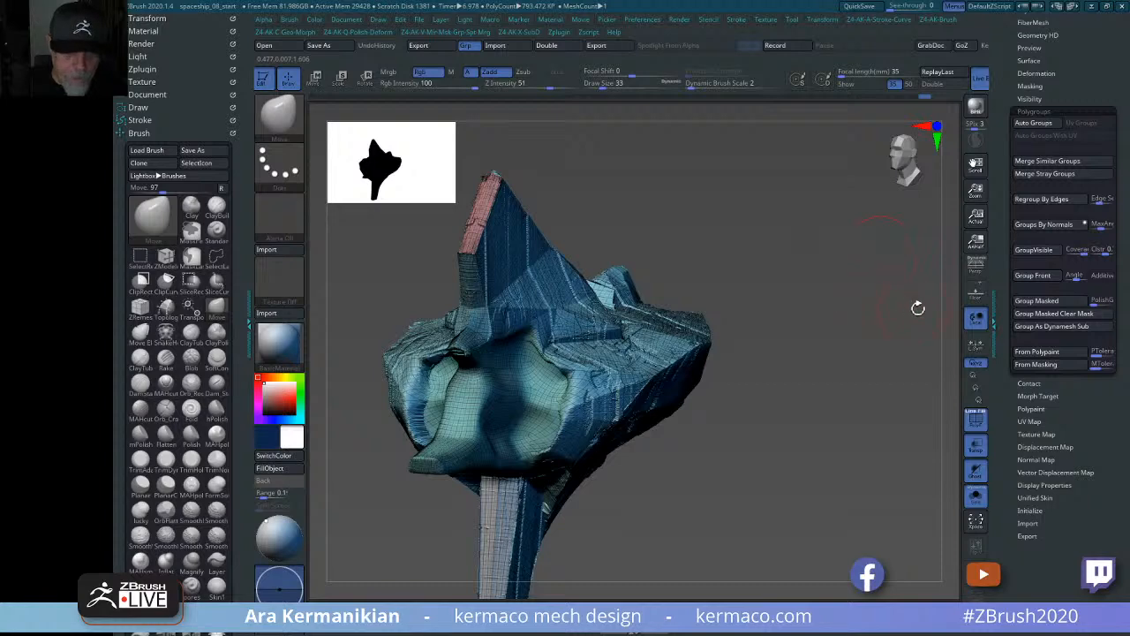
pyautogui.moveTo(919, 308); pyautogui.dragTo(998, 273)
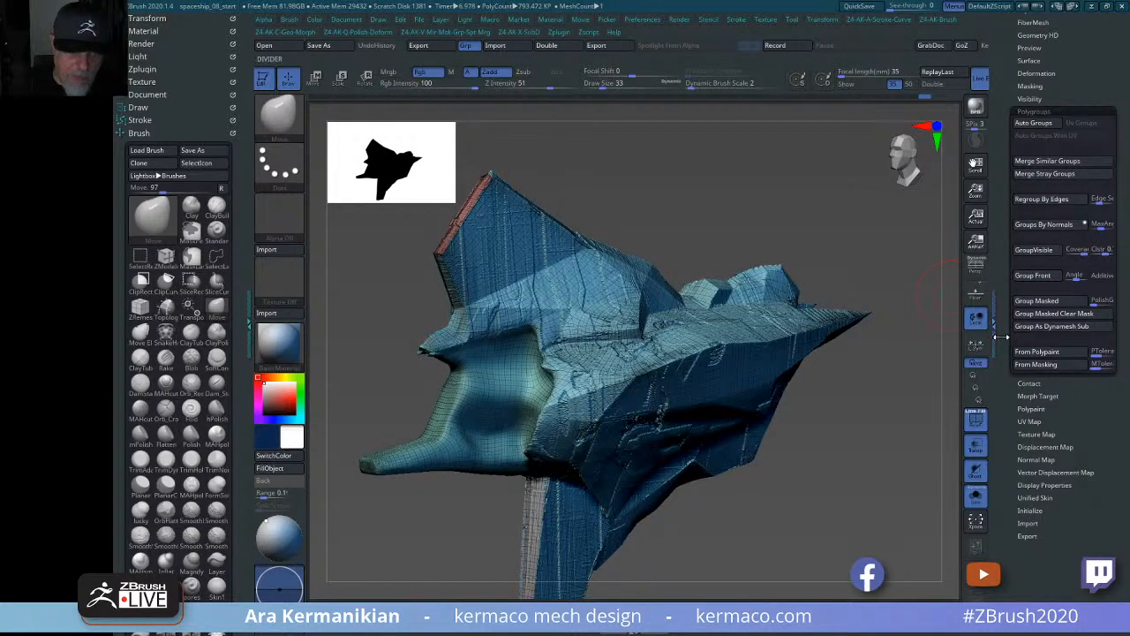
pyautogui.click(996, 221)
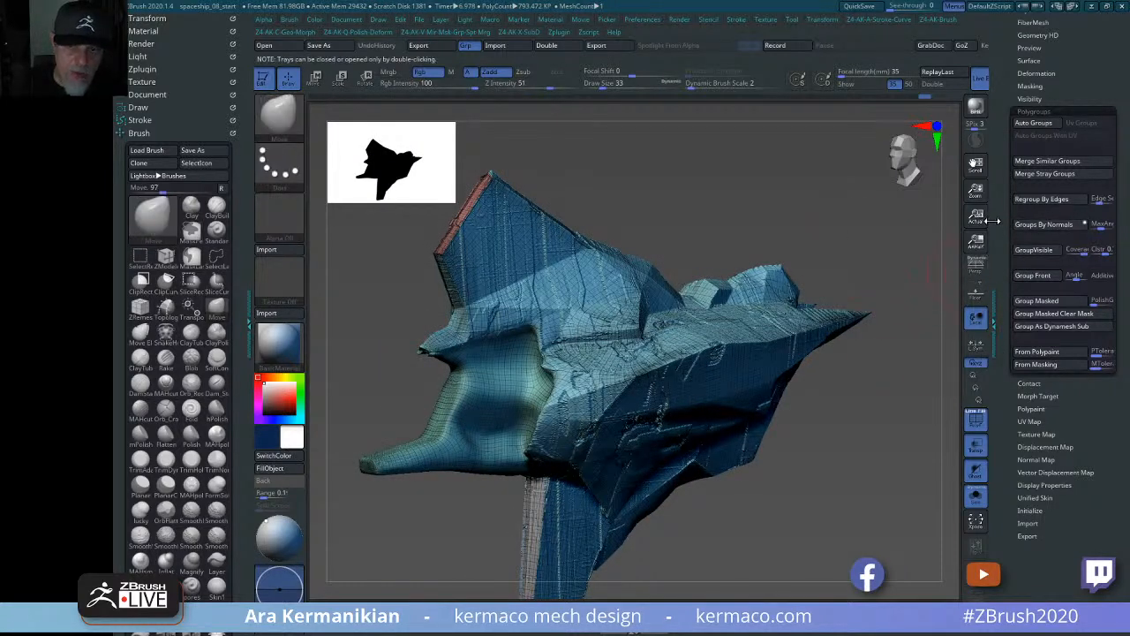
pyautogui.moveTo(1007, 217); pyautogui.dragTo(1009, 275)
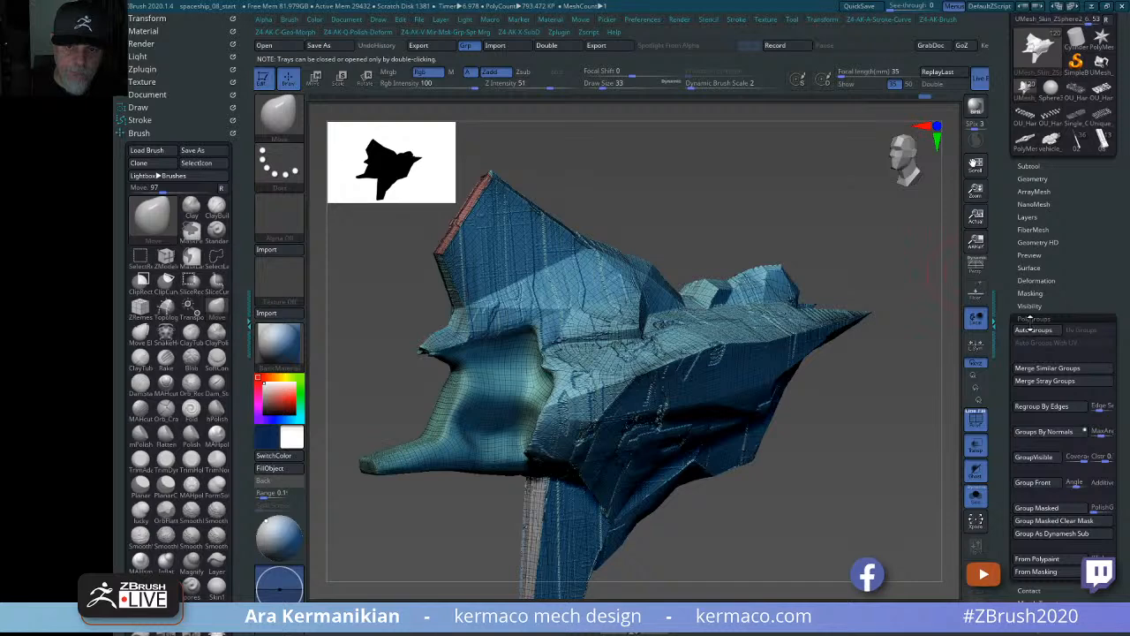
pyautogui.click(1035, 165)
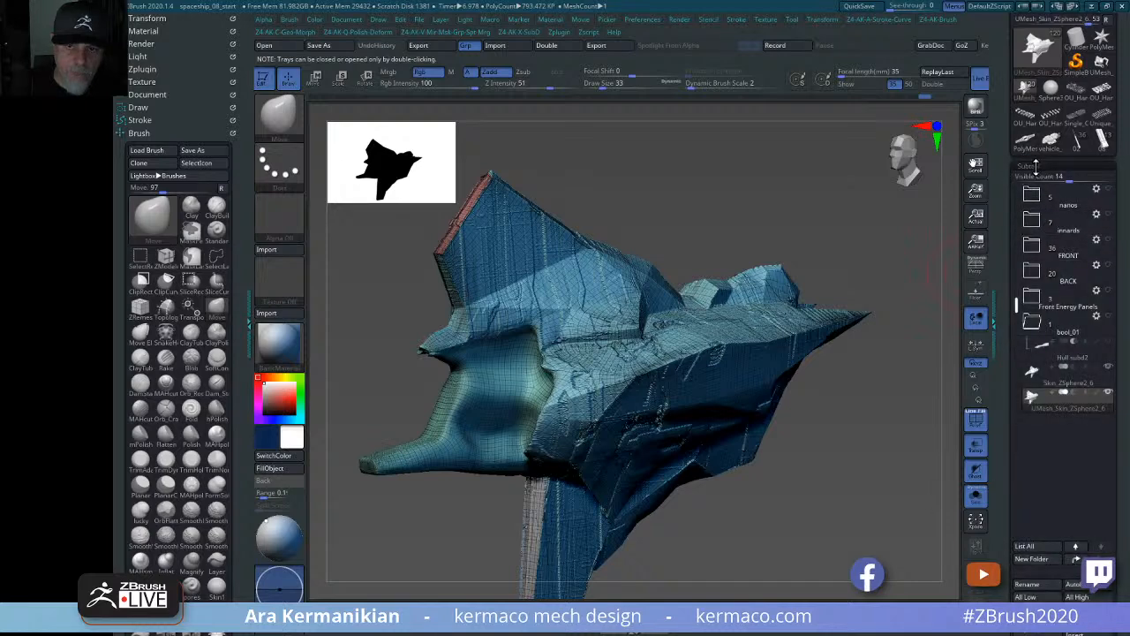
pyautogui.click(1031, 172)
pyautogui.click(1032, 179)
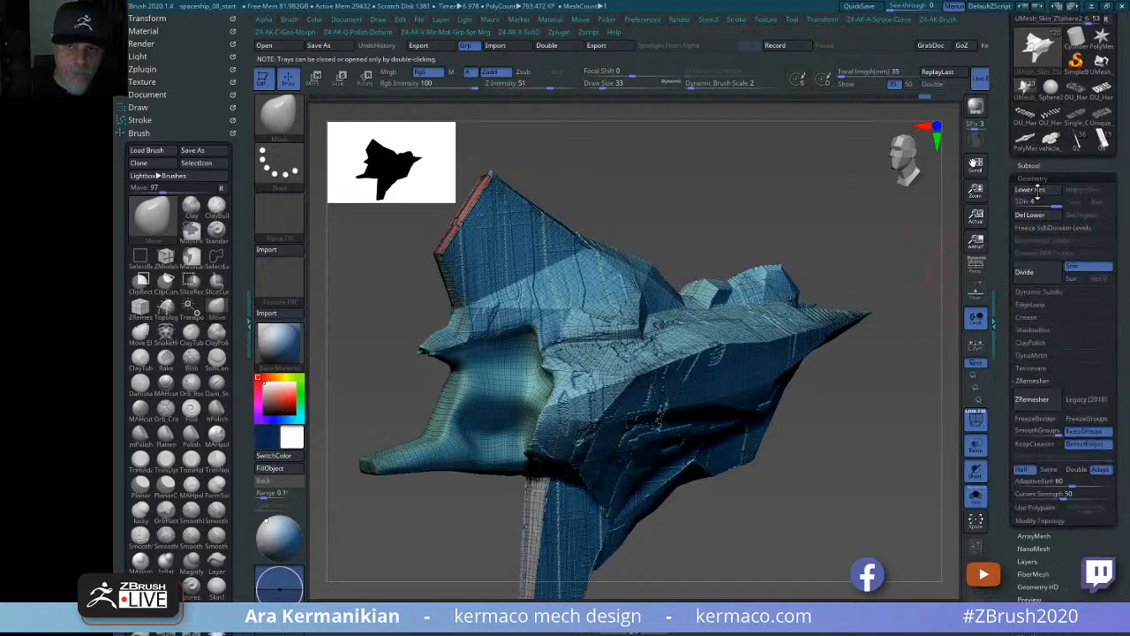
pyautogui.click(1043, 279)
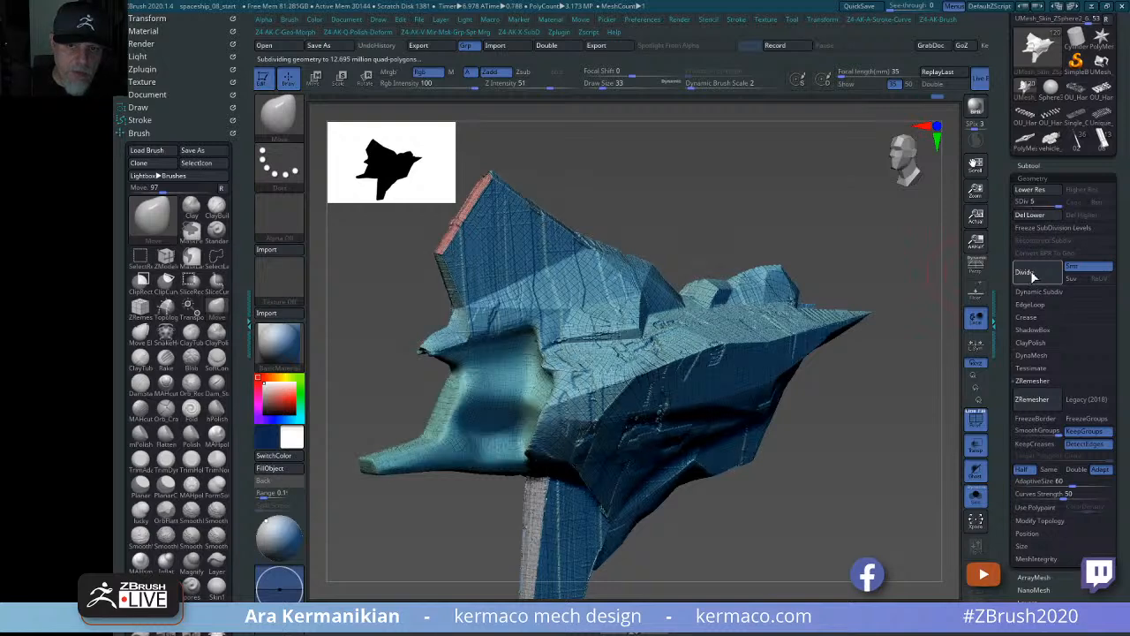
pyautogui.moveTo(851, 211); pyautogui.dragTo(757, 378)
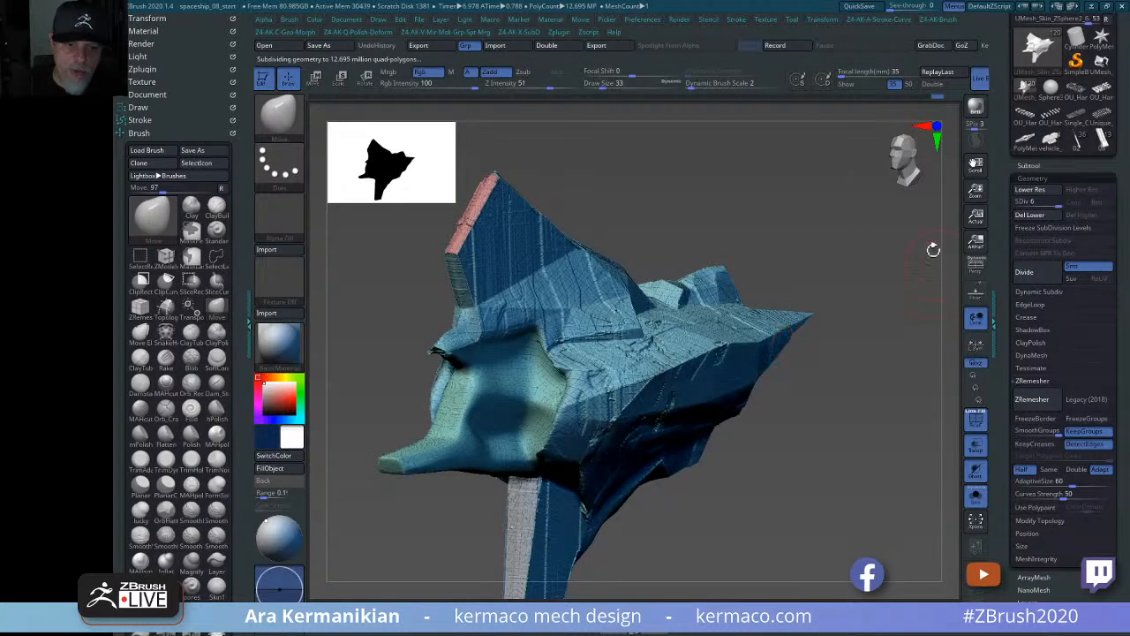
pyautogui.keyDown('ctrl'); pyautogui.keyDown('shift'); pyautogui.click(494, 389); pyautogui.keyUp('shift'); pyautogui.keyUp('ctrl')
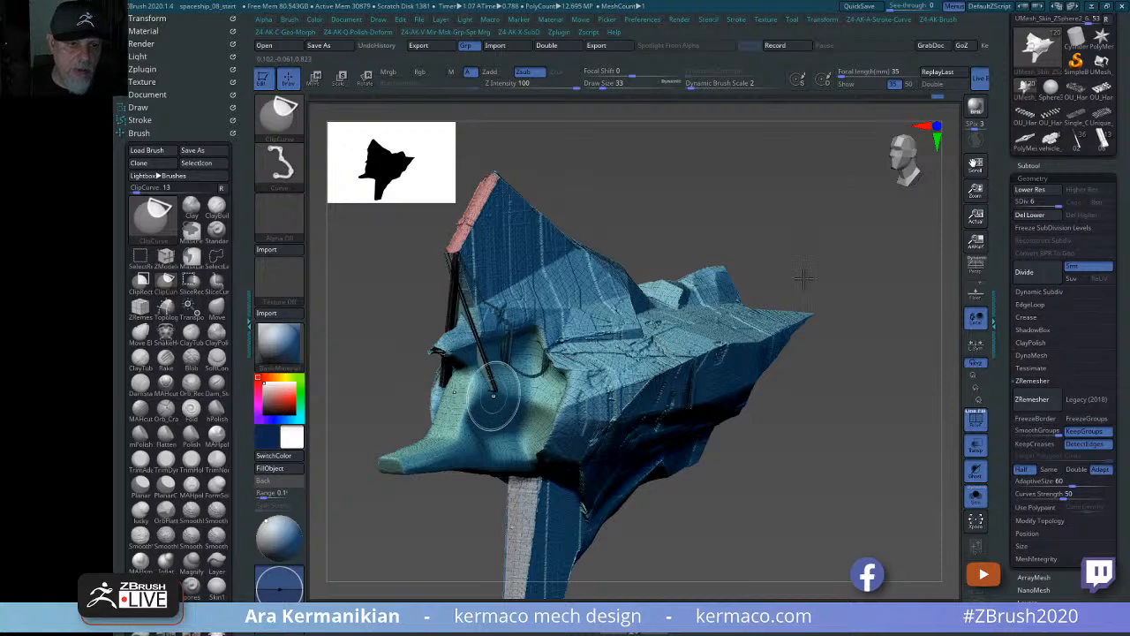
pyautogui.press('ctrl')
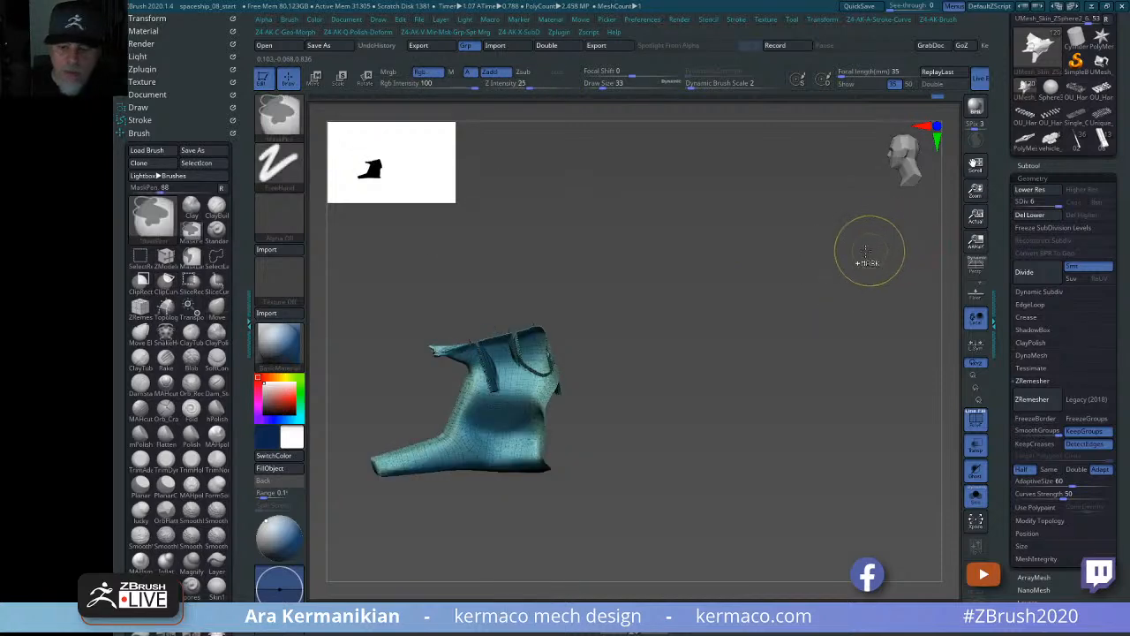
pyautogui.keyDown('ctrl'); pyautogui.keyDown('shift'); pyautogui.click(747, 248); pyautogui.keyUp('shift'); pyautogui.keyUp('ctrl')
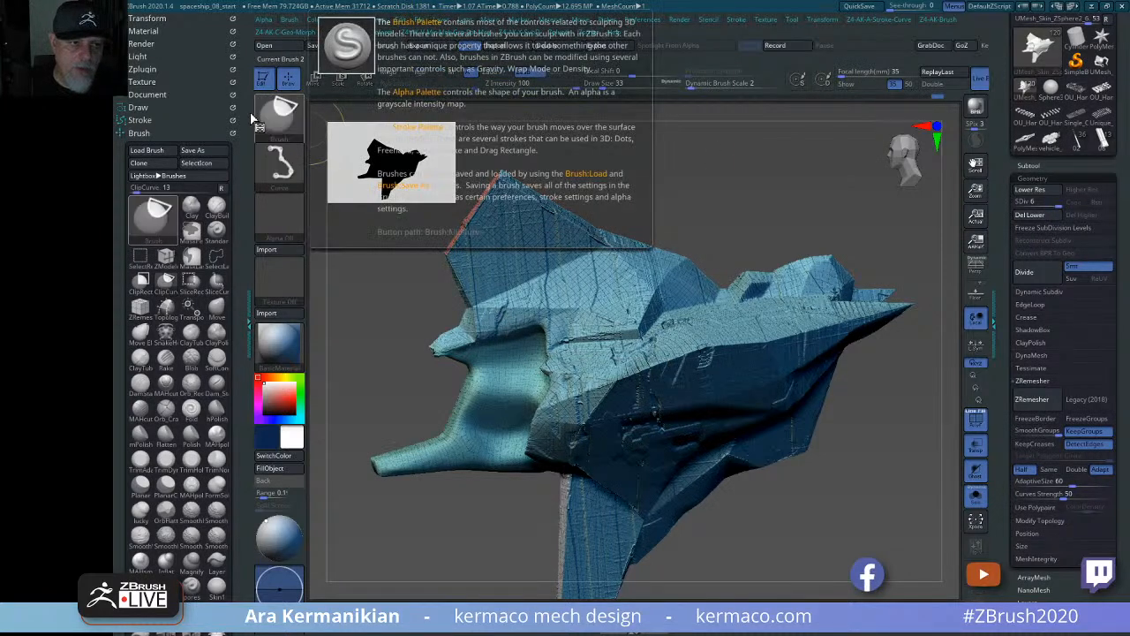
# Isolate the rear recess and tail prong polygroup using the SelectRect brush, and mask it completely.
pyautogui.keyDown('ctrl'); pyautogui.keyDown('shift'); pyautogui.click(292, 123); pyautogui.keyUp('shift'); pyautogui.keyUp('ctrl')
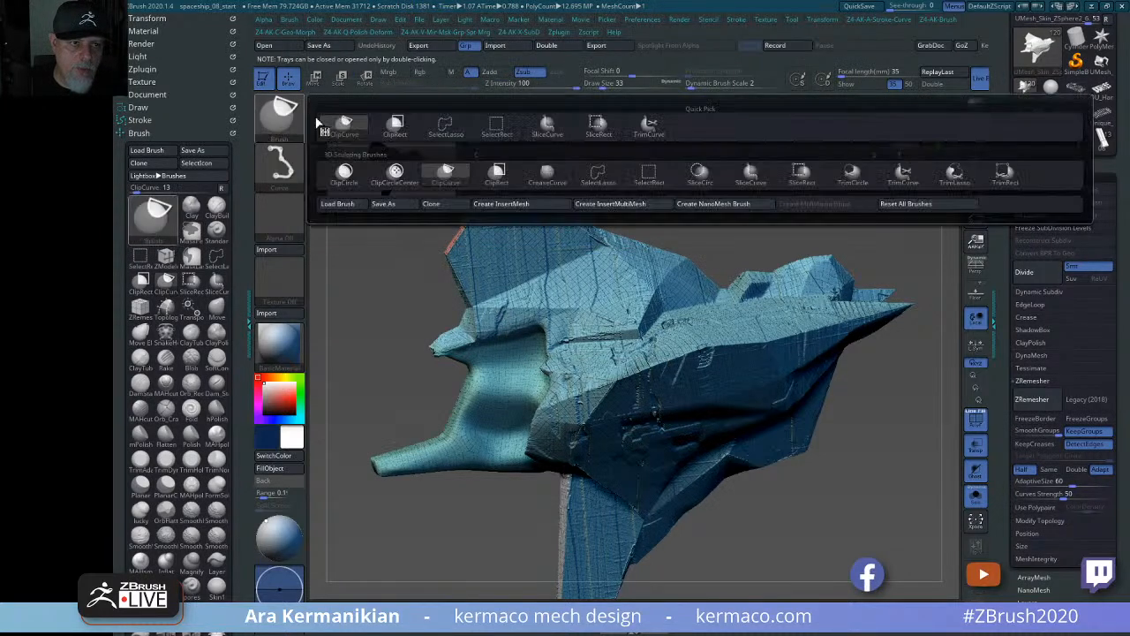
pyautogui.keyDown('ctrl'); pyautogui.keyDown('shift'); pyautogui.click(497, 129); pyautogui.keyUp('shift'); pyautogui.keyUp('ctrl')
pyautogui.hotkey('ctrl', 'shift')
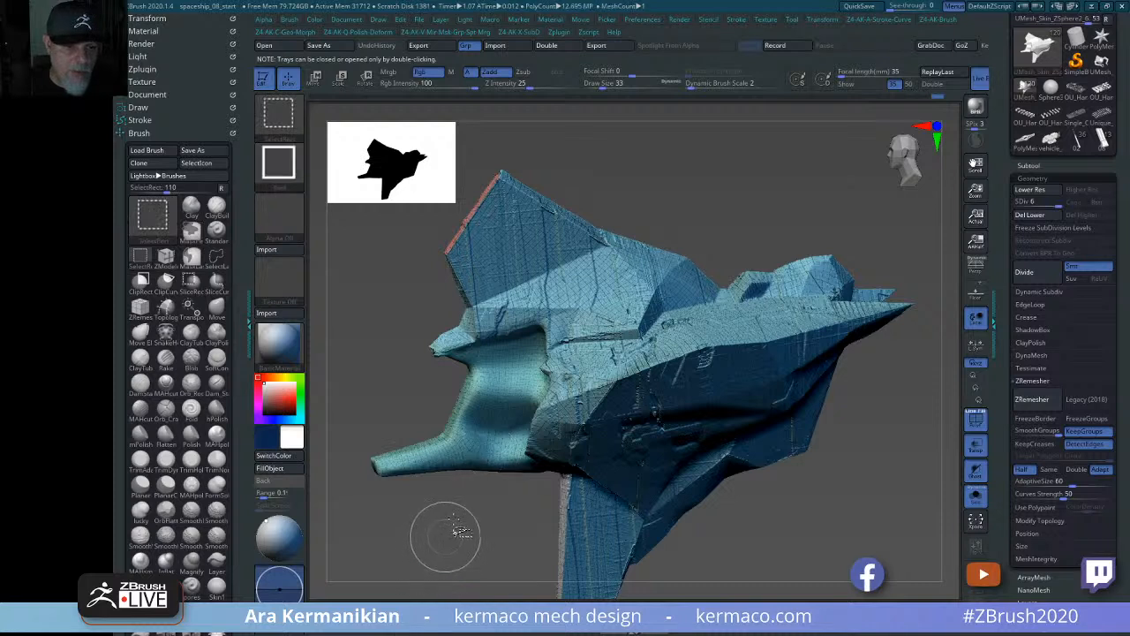
pyautogui.keyDown('ctrl'); pyautogui.keyDown('shift'); pyautogui.click(467, 453); pyautogui.keyUp('shift'); pyautogui.keyUp('ctrl')
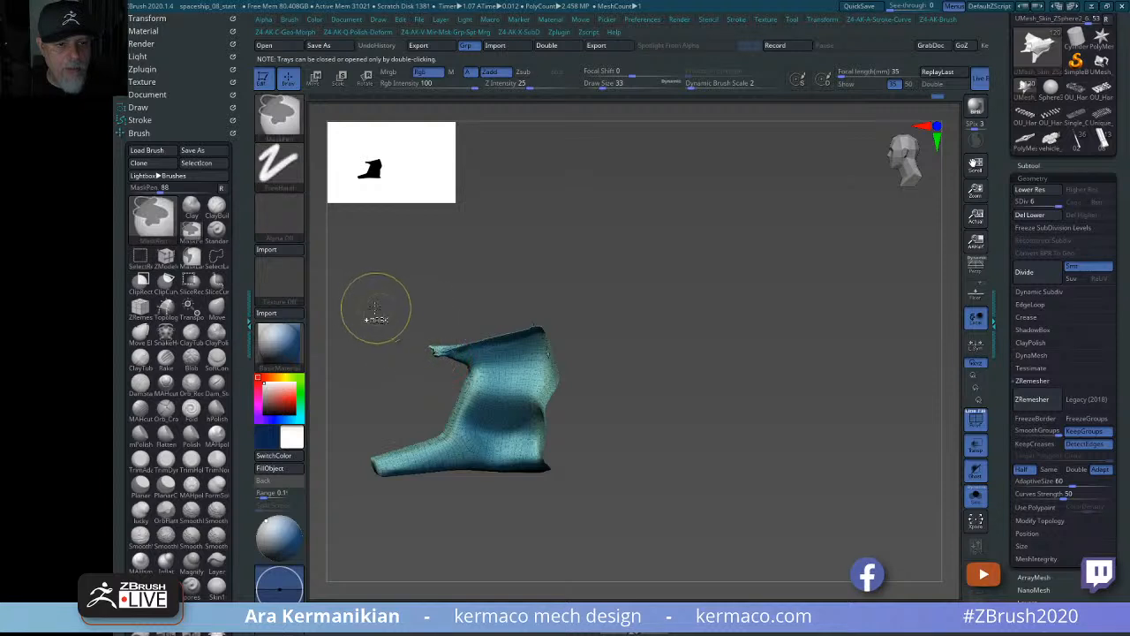
pyautogui.keyDown('ctrl'); pyautogui.moveTo(353, 304); pyautogui.dragTo(631, 531); pyautogui.keyUp('ctrl')
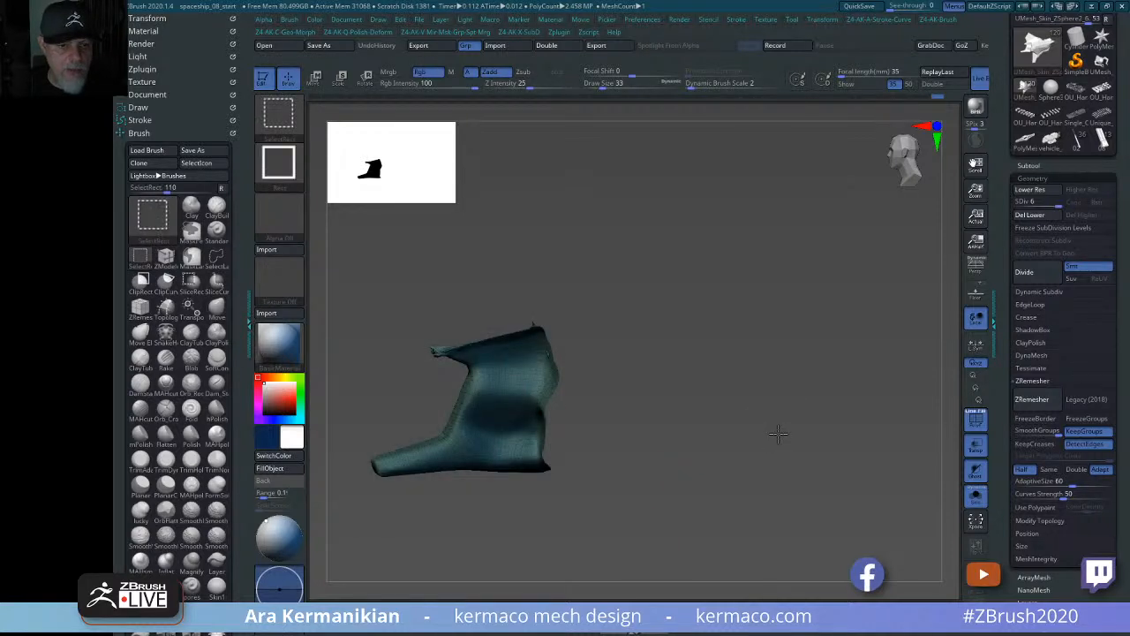
# Show the whole hull again with the rear part masked, and project the original hull's detail onto it with ProjectAll.
pyautogui.keyDown('ctrl'); pyautogui.keyDown('shift'); pyautogui.click(779, 433); pyautogui.keyUp('shift'); pyautogui.keyUp('ctrl')
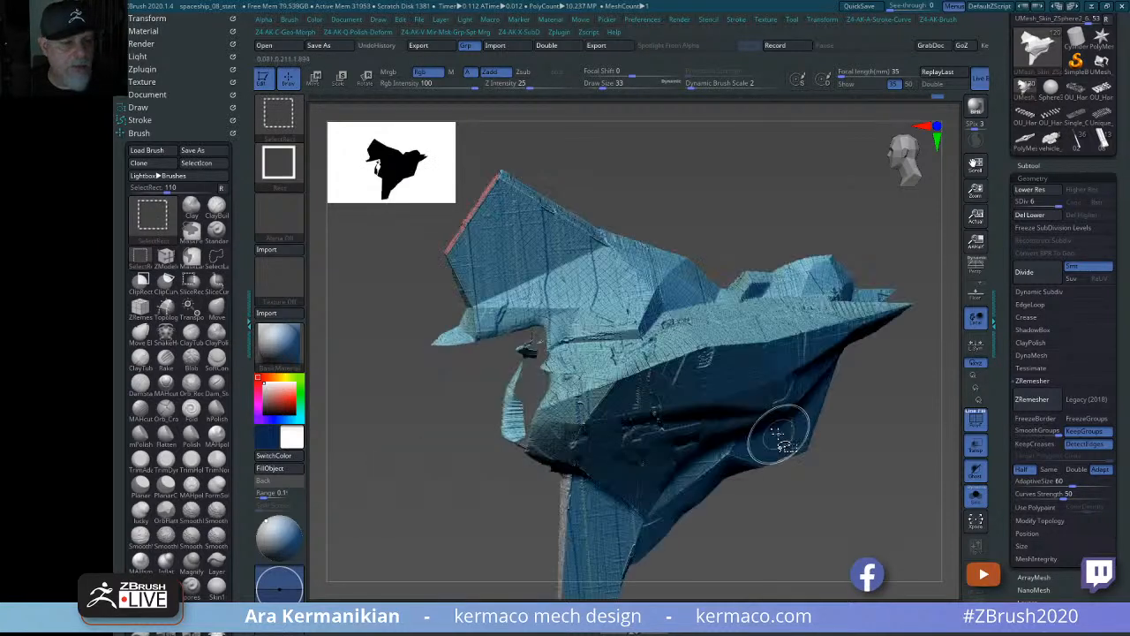
pyautogui.keyDown('ctrl'); pyautogui.keyDown('shift'); pyautogui.click(816, 502); pyautogui.keyUp('shift'); pyautogui.keyUp('ctrl')
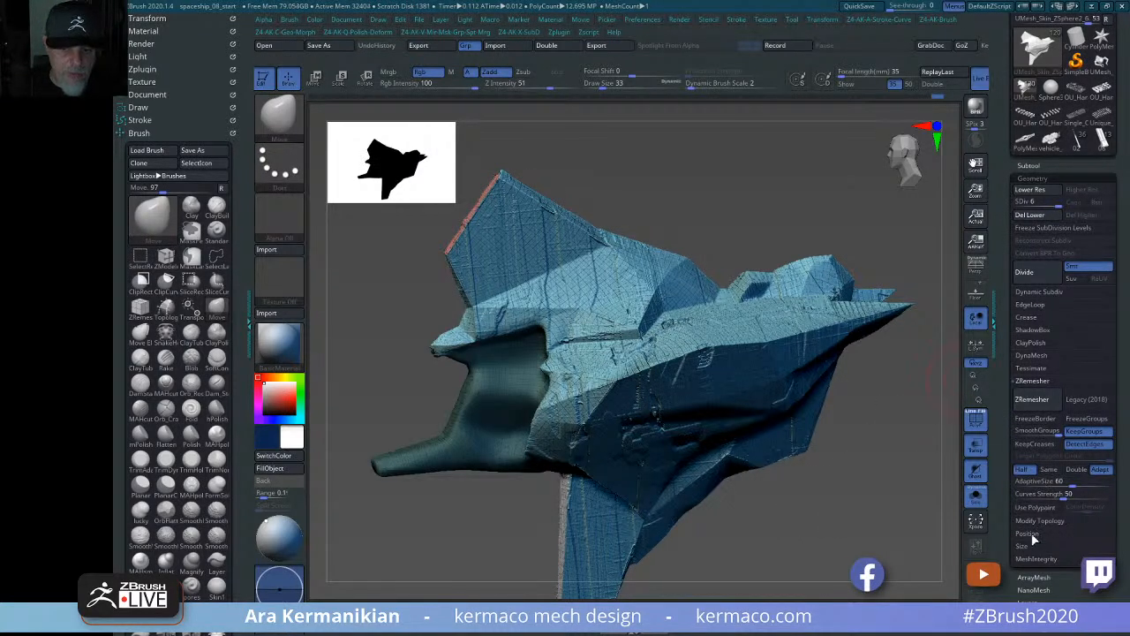
pyautogui.click(1029, 166)
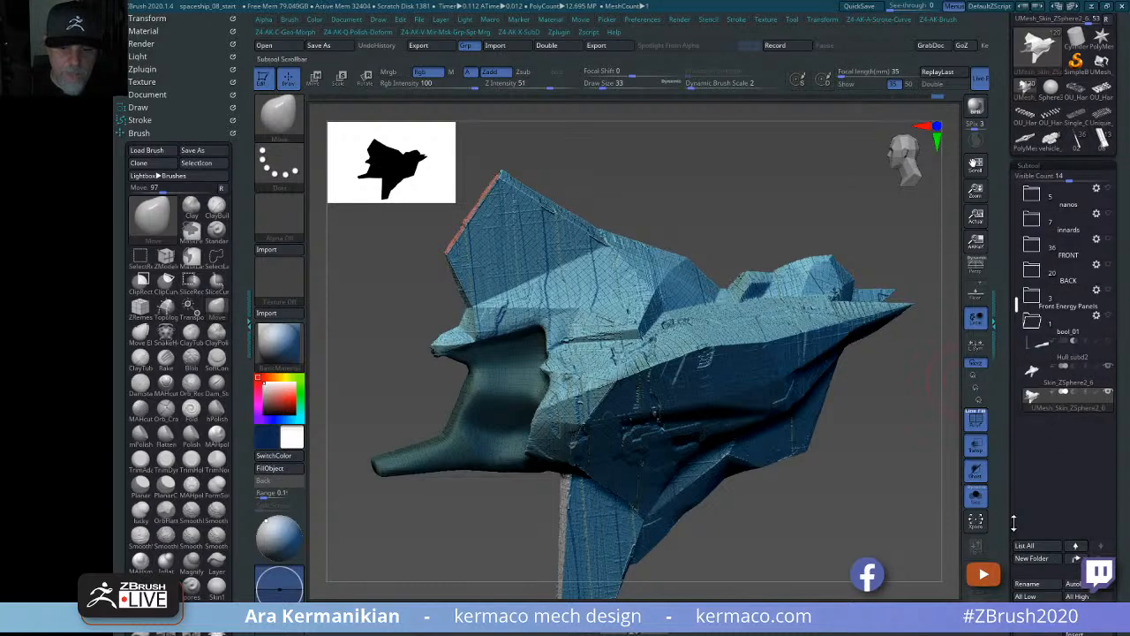
pyautogui.scroll(-5, 1042, 456)
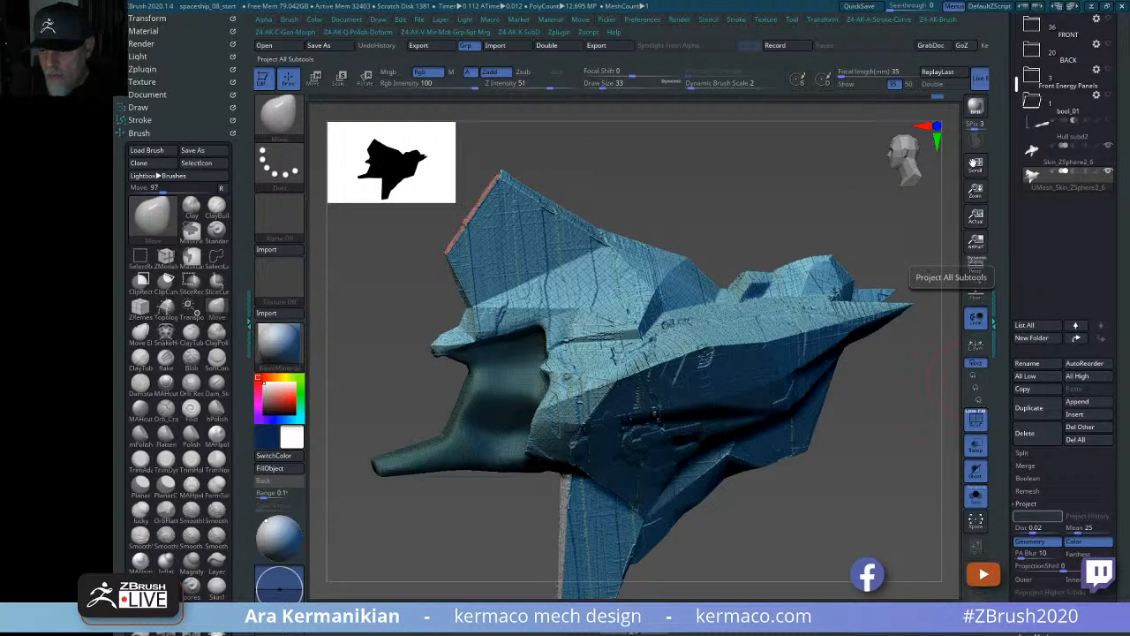
pyautogui.click(976, 293)
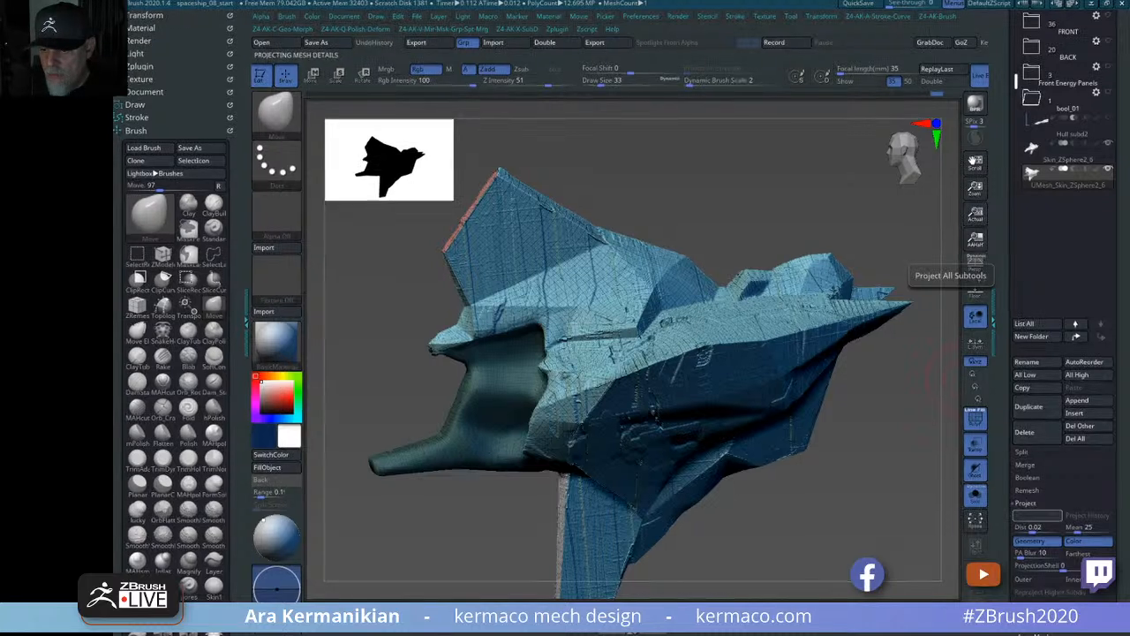
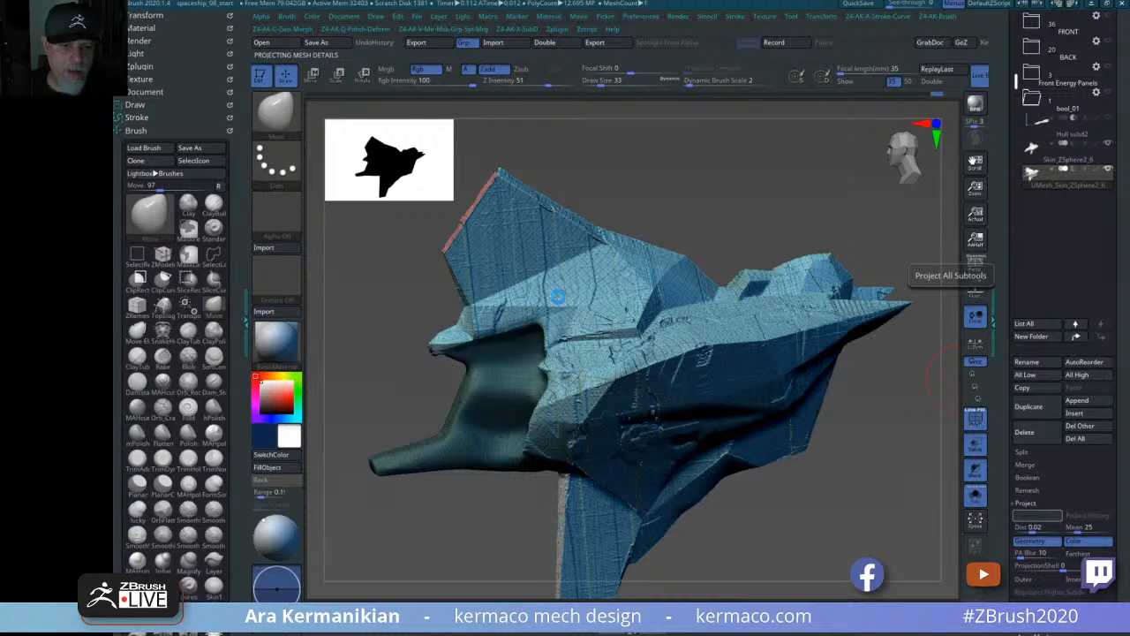
pyautogui.moveTo(879, 538); pyautogui.dragTo(829, 500)
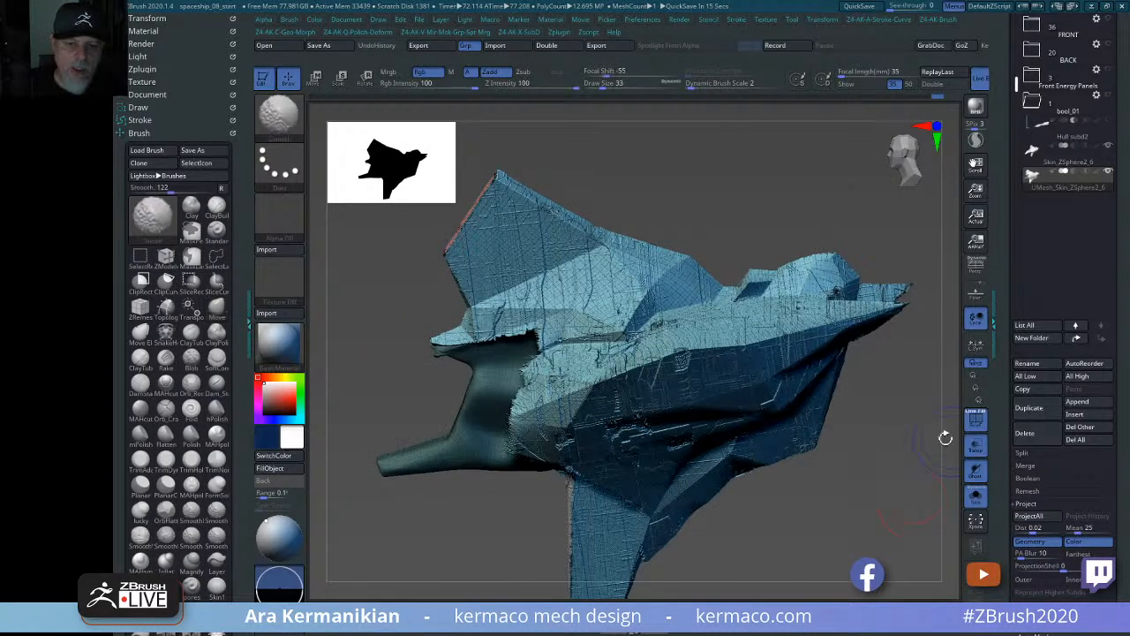
pyautogui.keyDown('shift'); pyautogui.moveTo(911, 422); pyautogui.dragTo(919, 417); pyautogui.keyUp('shift')
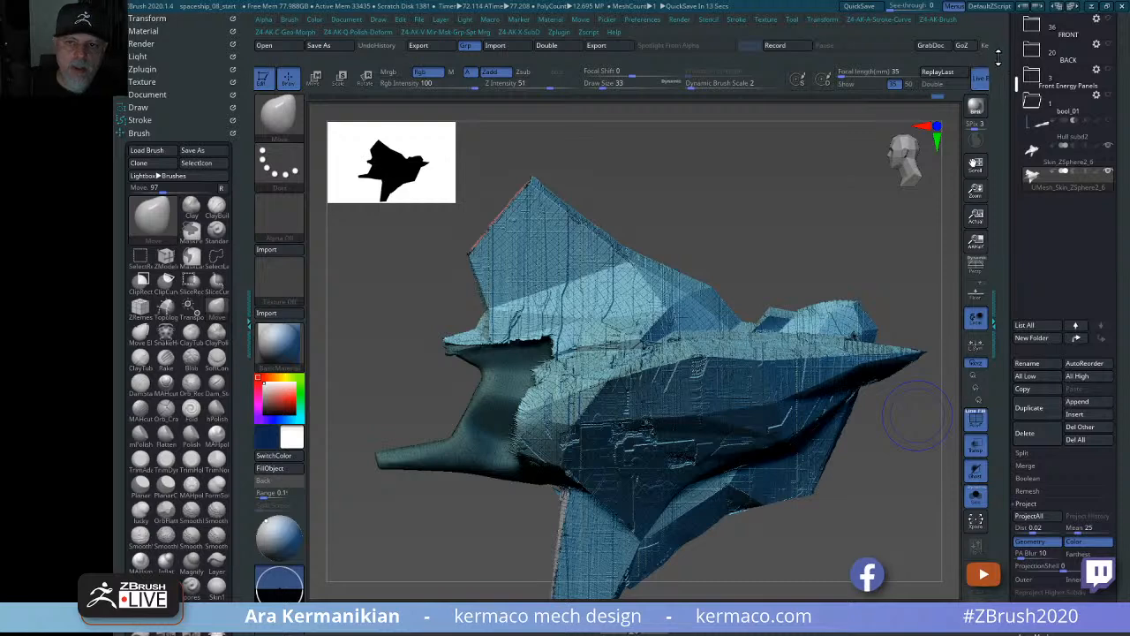
# Make the PolyMesh3D star the active tool and frame it in the canvas.
pyautogui.moveTo(1001, 57); pyautogui.dragTo(994, 208)
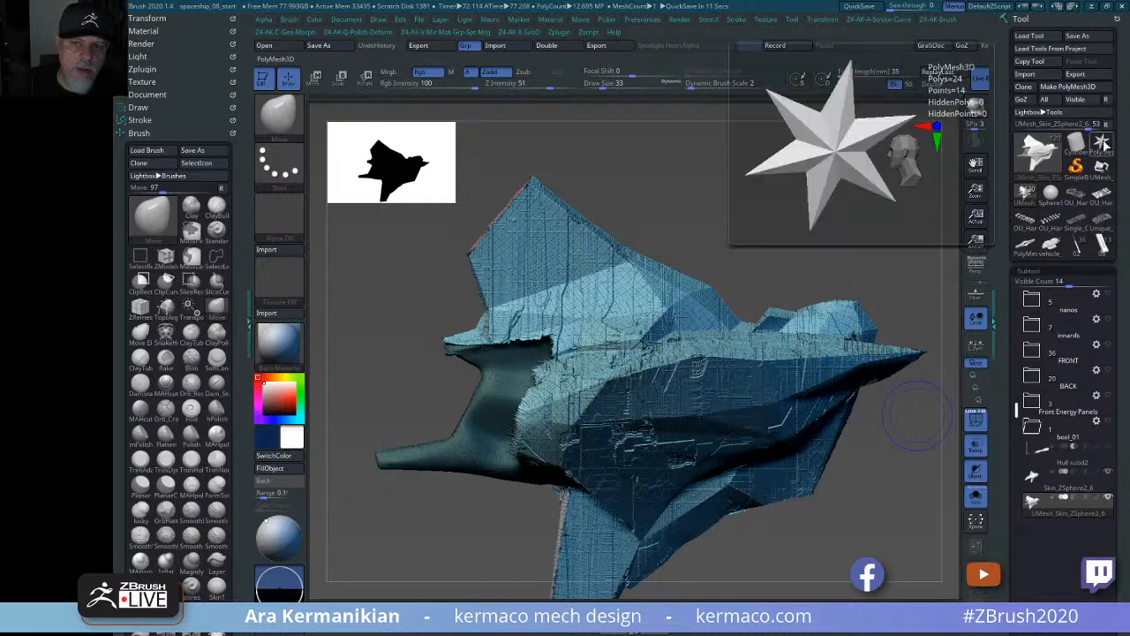
pyautogui.click(1101, 143)
pyautogui.press('f')
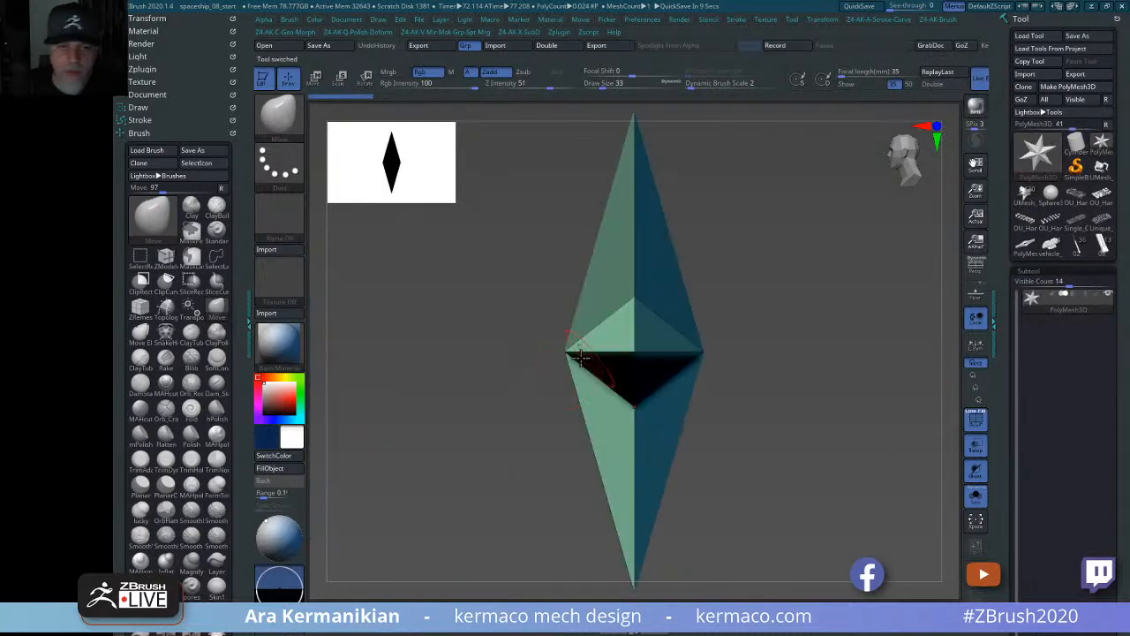
pyautogui.keyDown('alt'); pyautogui.moveTo(829, 336); pyautogui.dragTo(749, 331); pyautogui.keyUp('alt')
# Activate the Move gizmo and load the primitives insert mesh brush.
pyautogui.press('space')
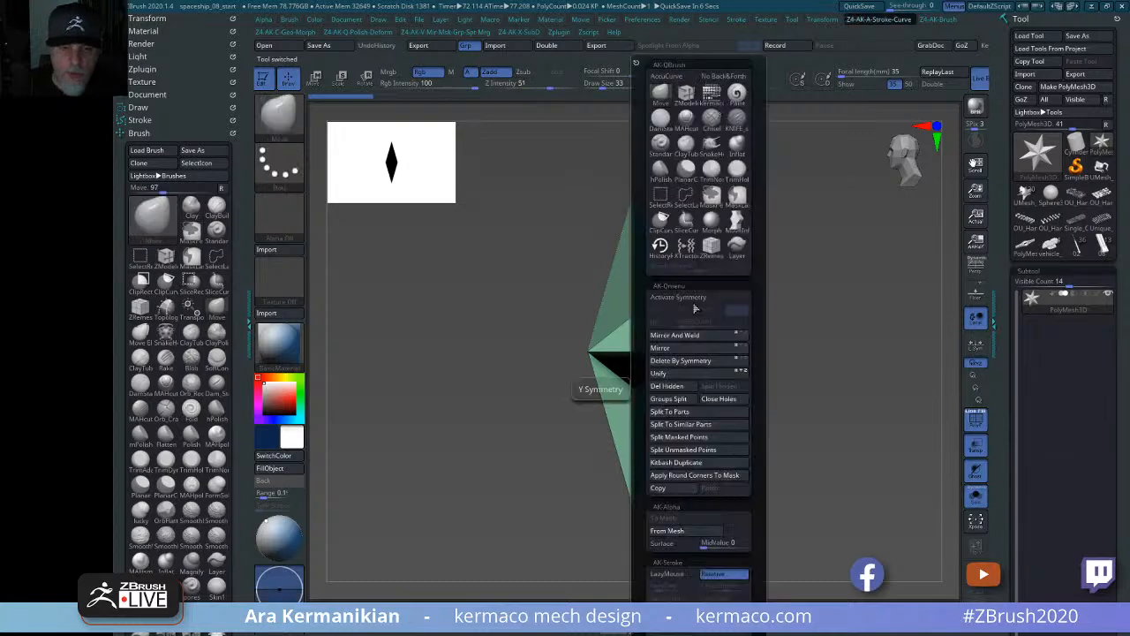
pyautogui.press('w')
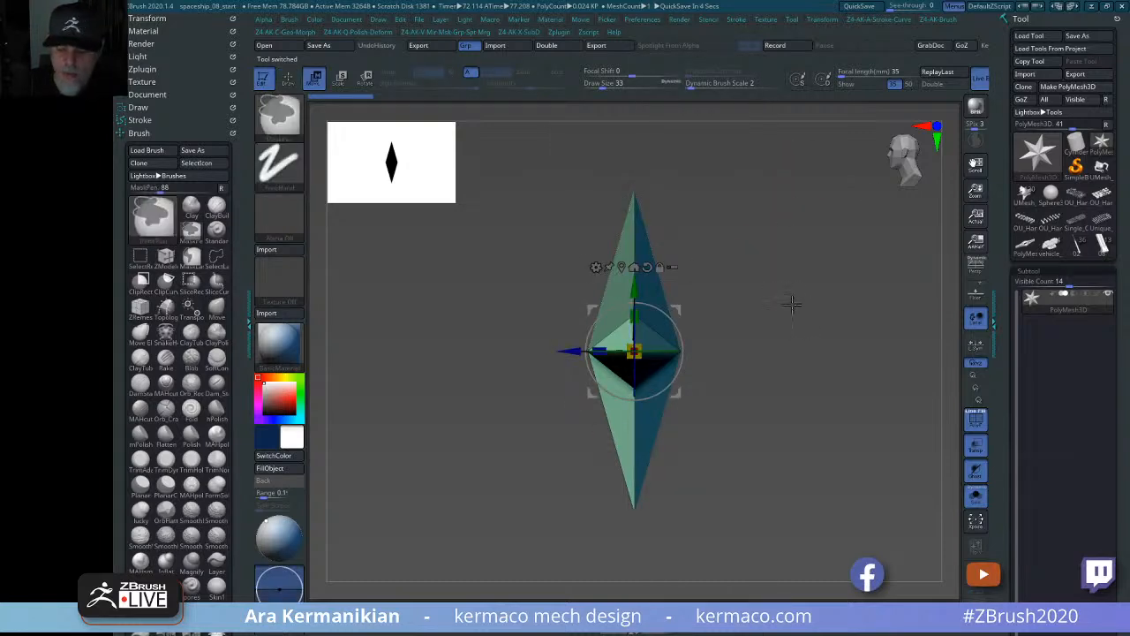
pyautogui.press('space')
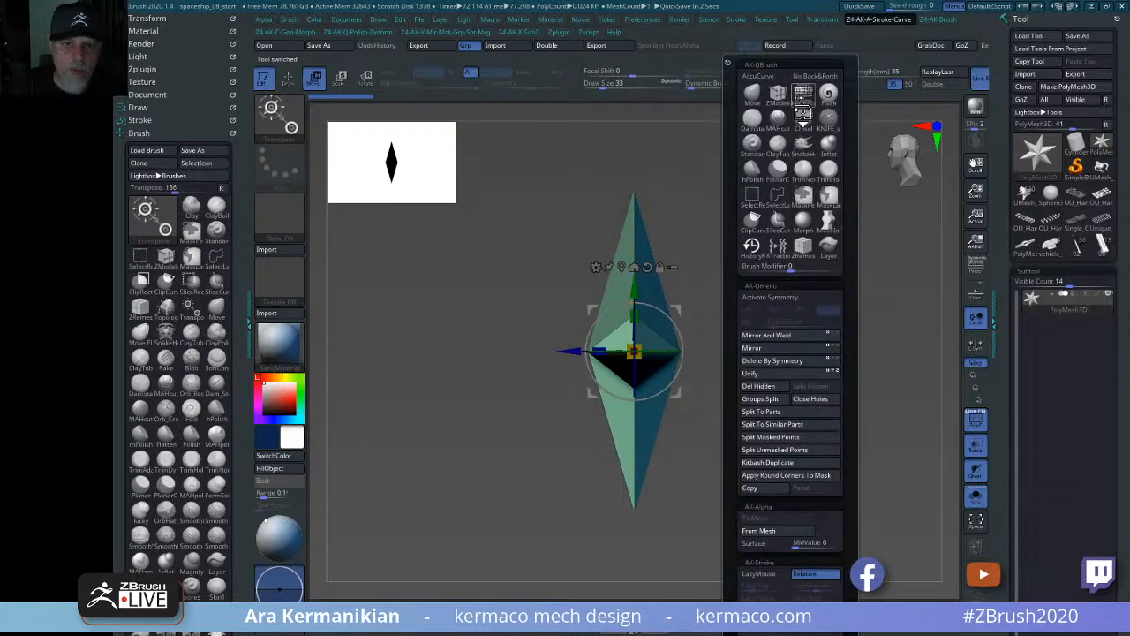
pyautogui.click(805, 95)
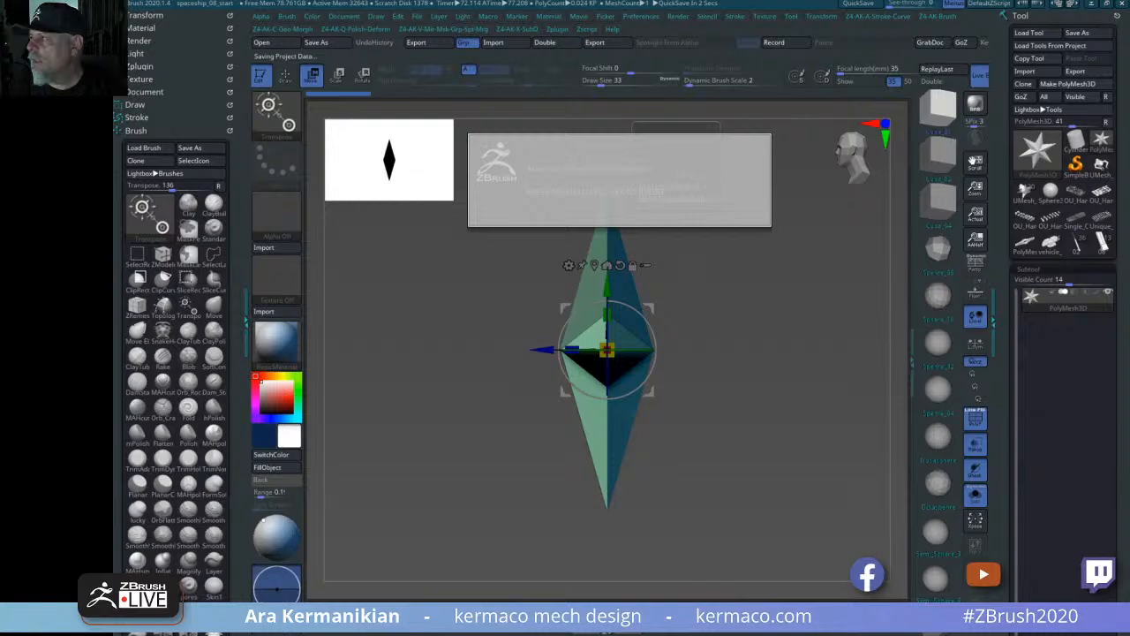
# Switch to the web browser and open the Gumroad store from the kermaco.com site.
pyautogui.moveTo(865, 631); pyautogui.dragTo(677, 4)
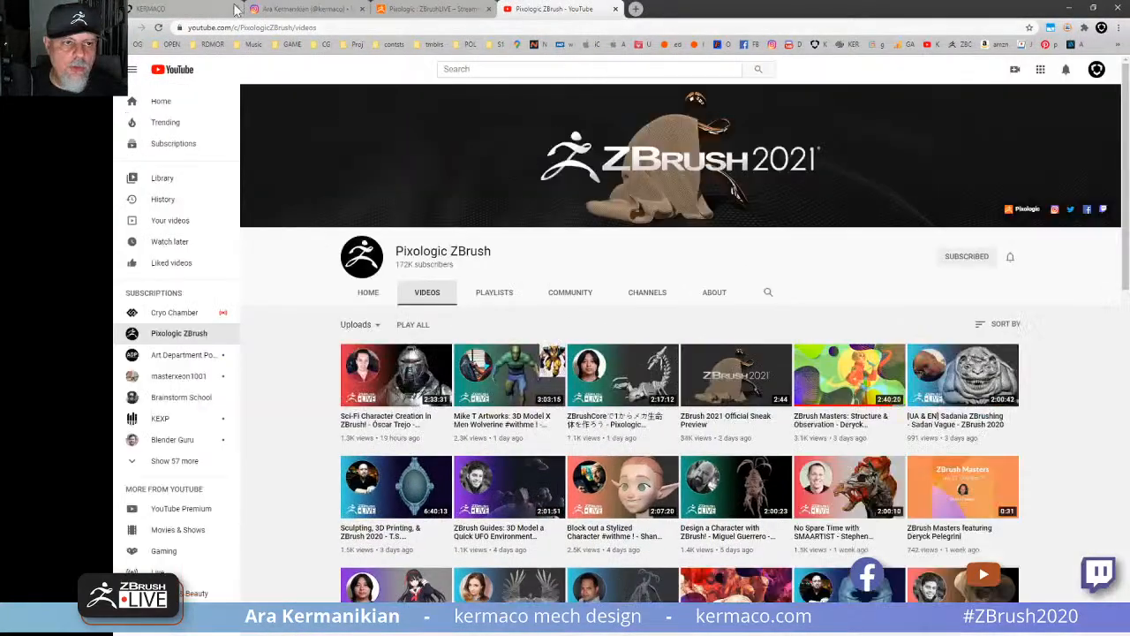
pyautogui.click(161, 10)
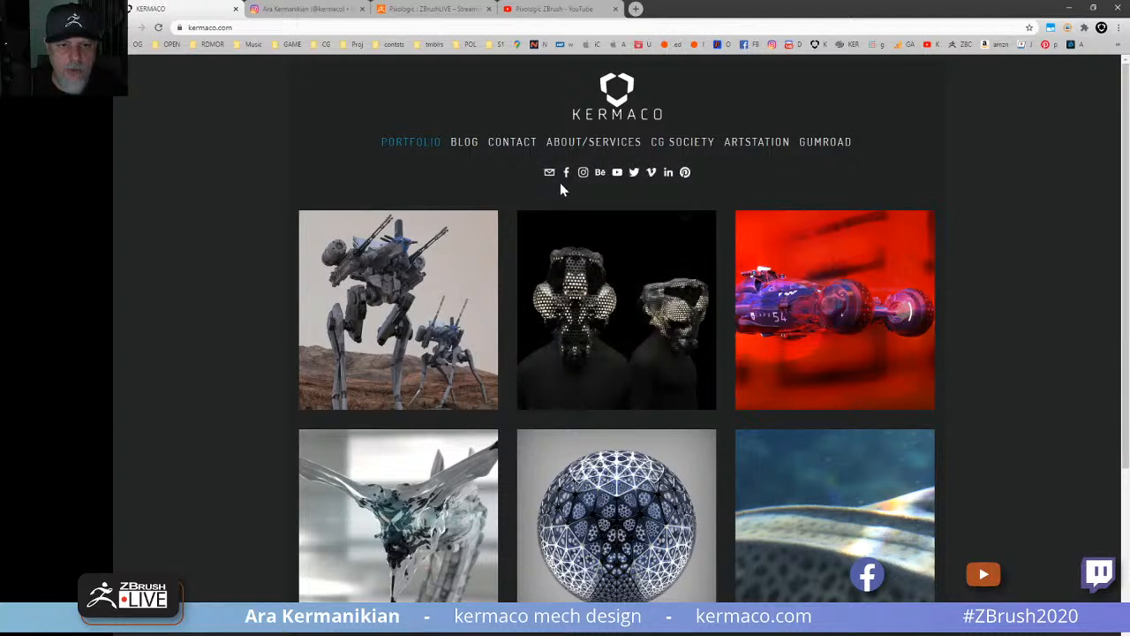
pyautogui.click(827, 147)
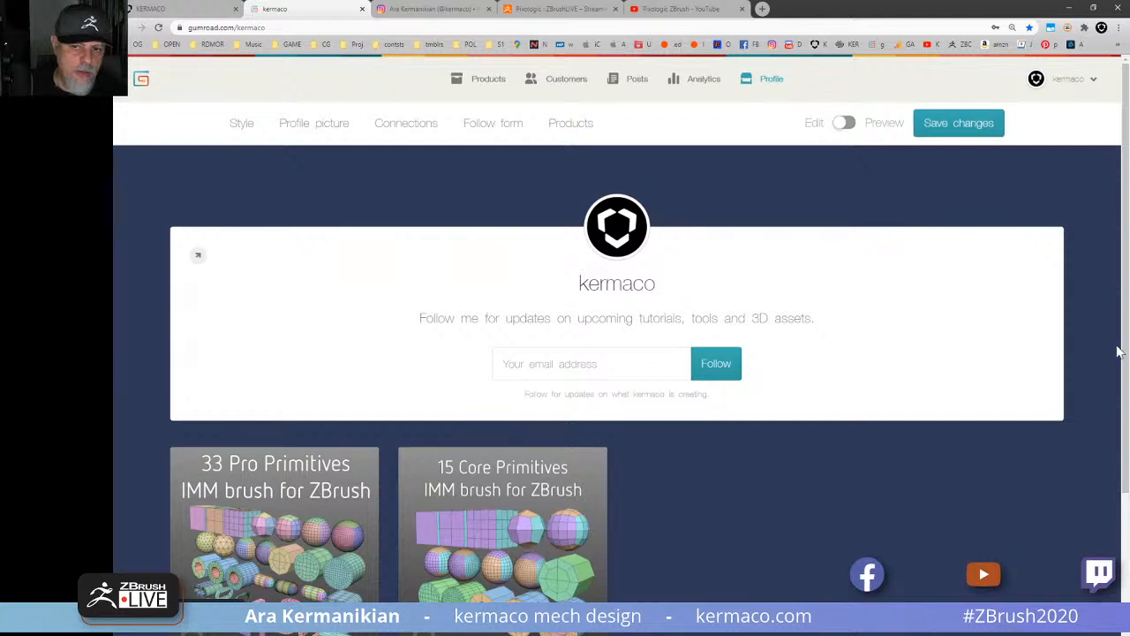
# Look through the preview images of the 33 Pro and 15 Core primitives IMM brush products, and return to ZBrush.
pyautogui.scroll(-2, 1100, 424)
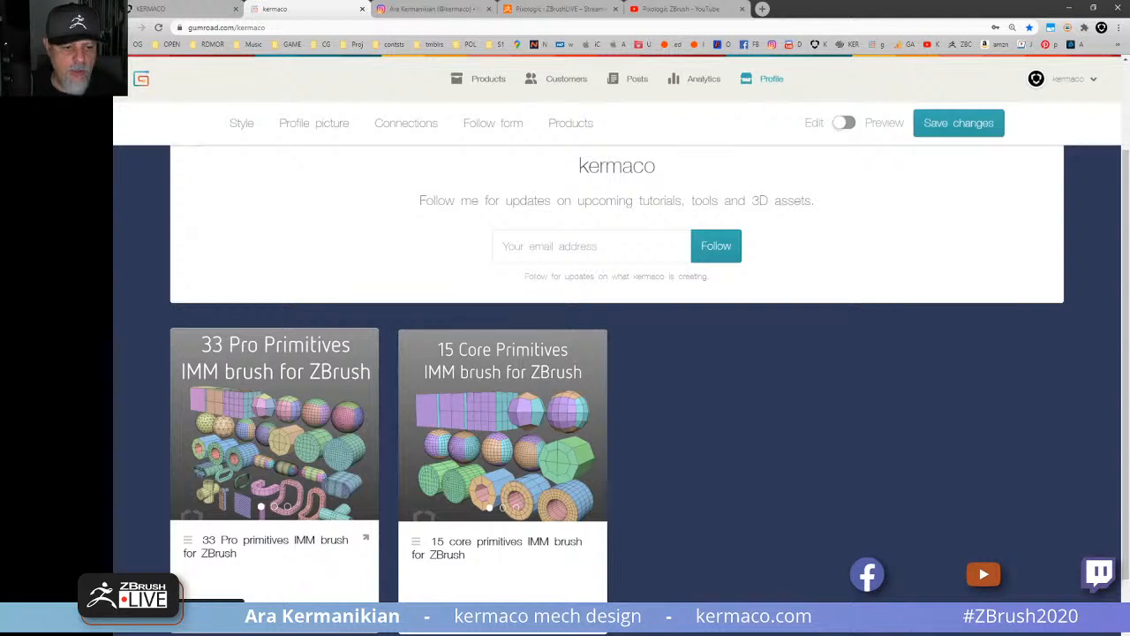
pyautogui.click(361, 424)
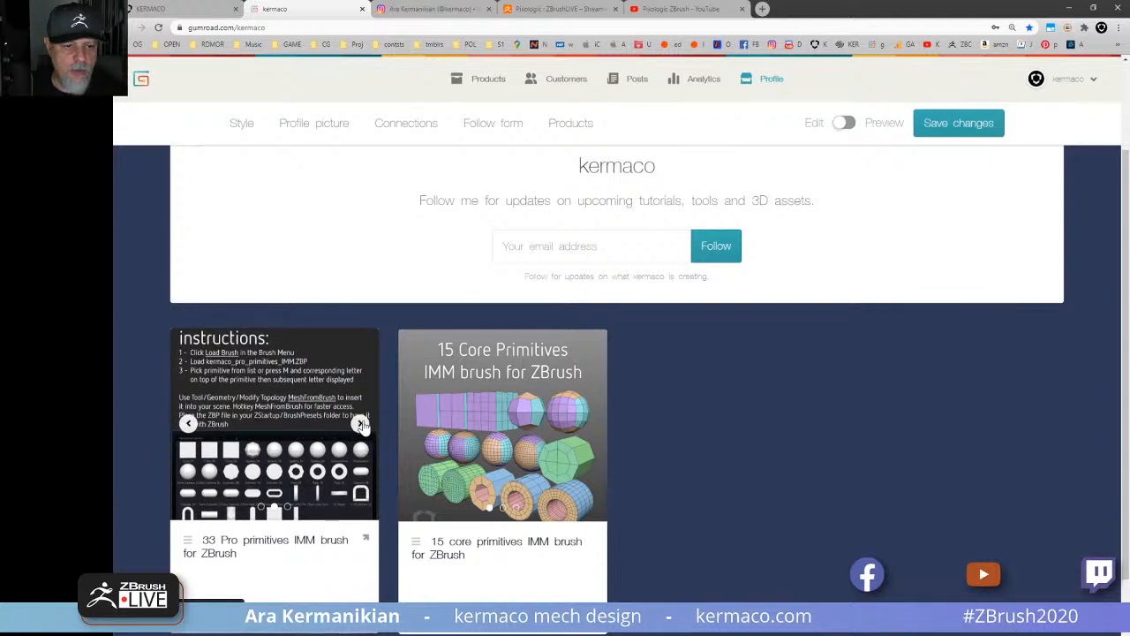
pyautogui.click(361, 424)
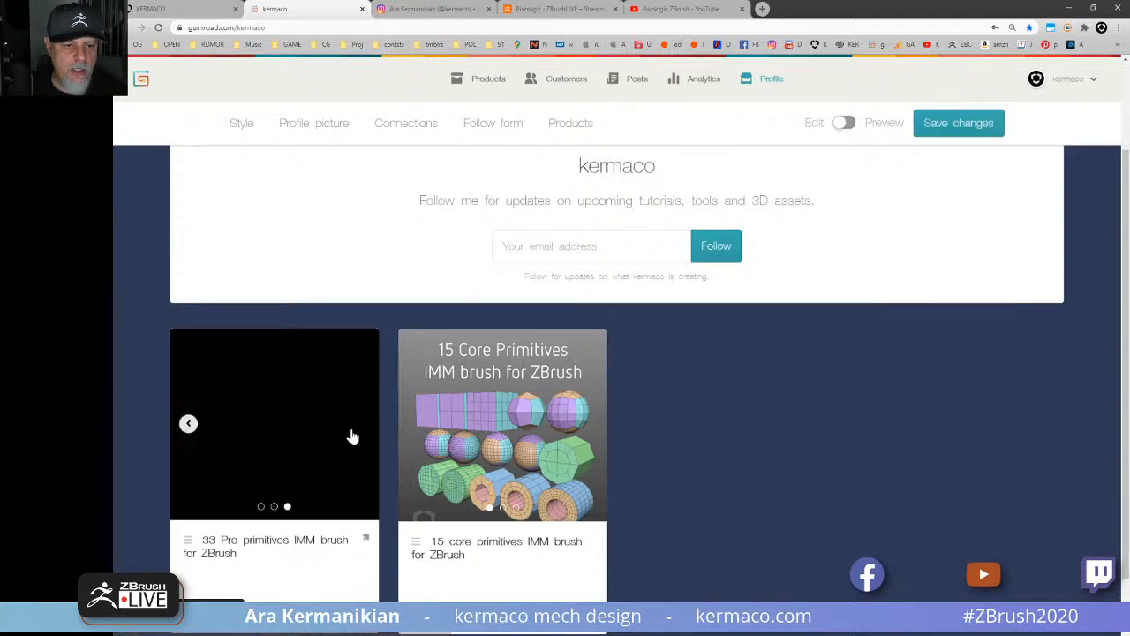
pyautogui.click(588, 425)
pyautogui.click(589, 425)
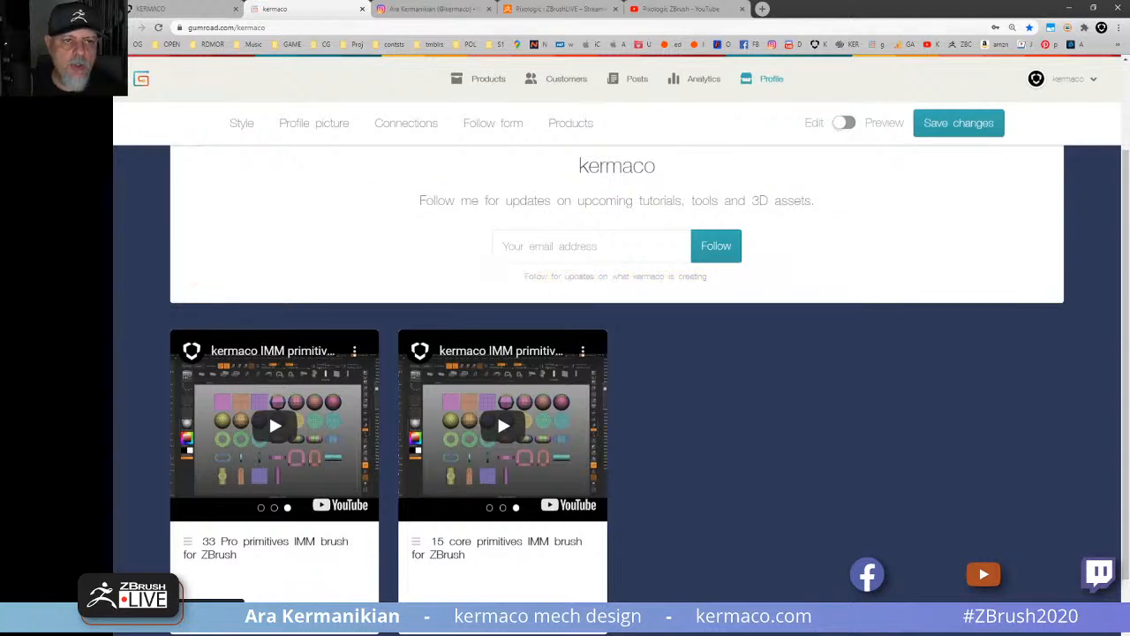
pyautogui.click(186, 8)
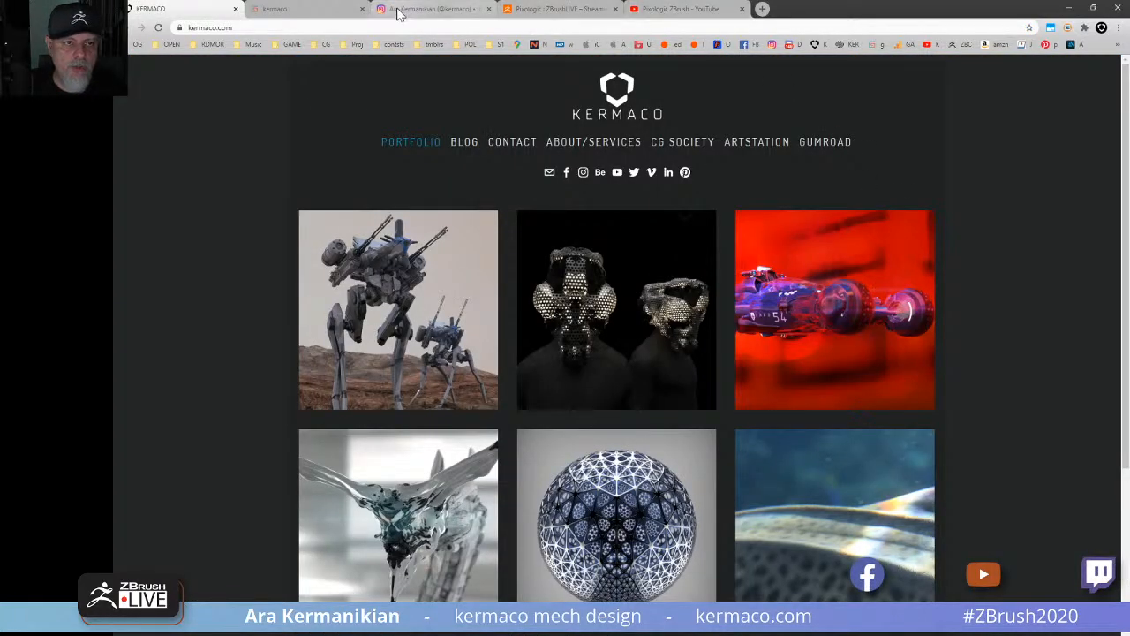
pyautogui.click(300, 10)
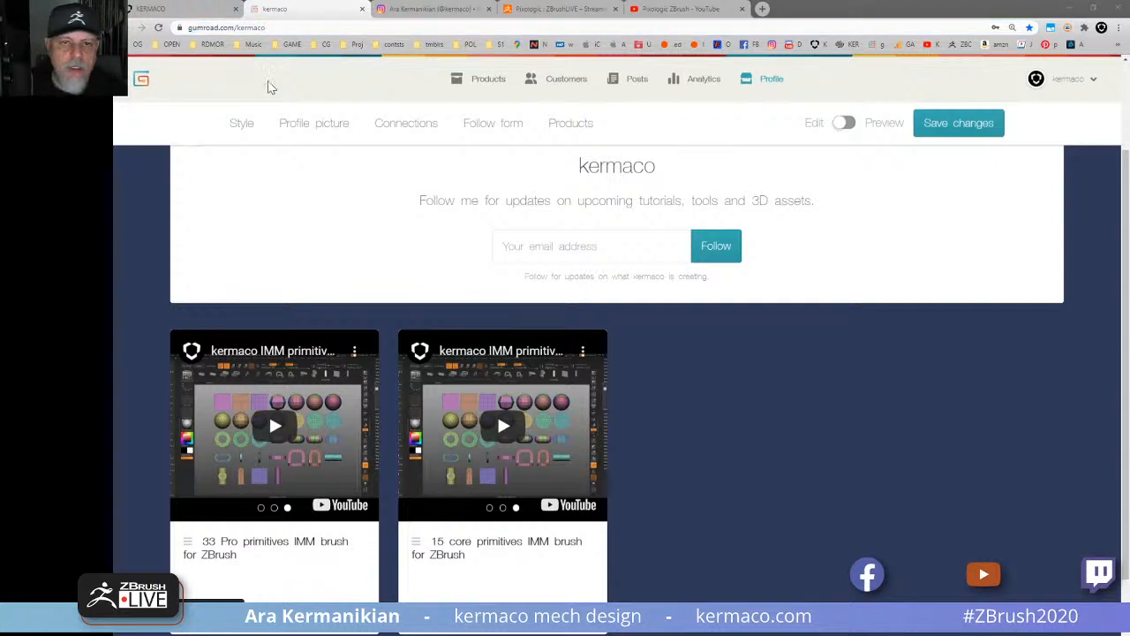
pyautogui.click(1070, 9)
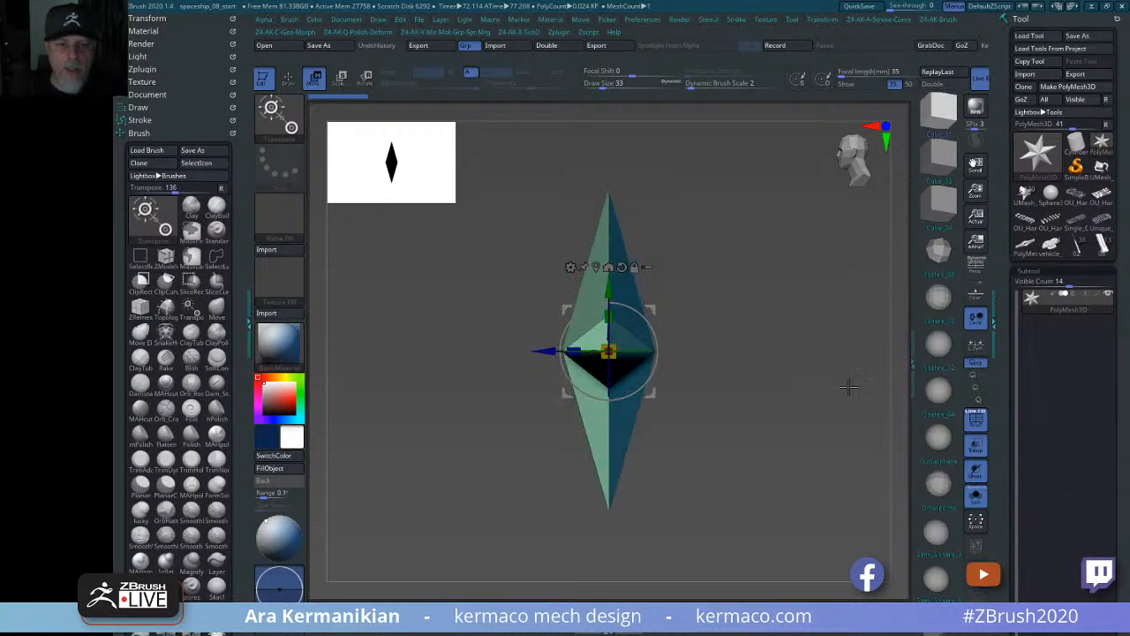
# Replace the star with a sphere primitive from the insert mesh brush, and center the gizmo on the sphere.
pyautogui.click(941, 392)
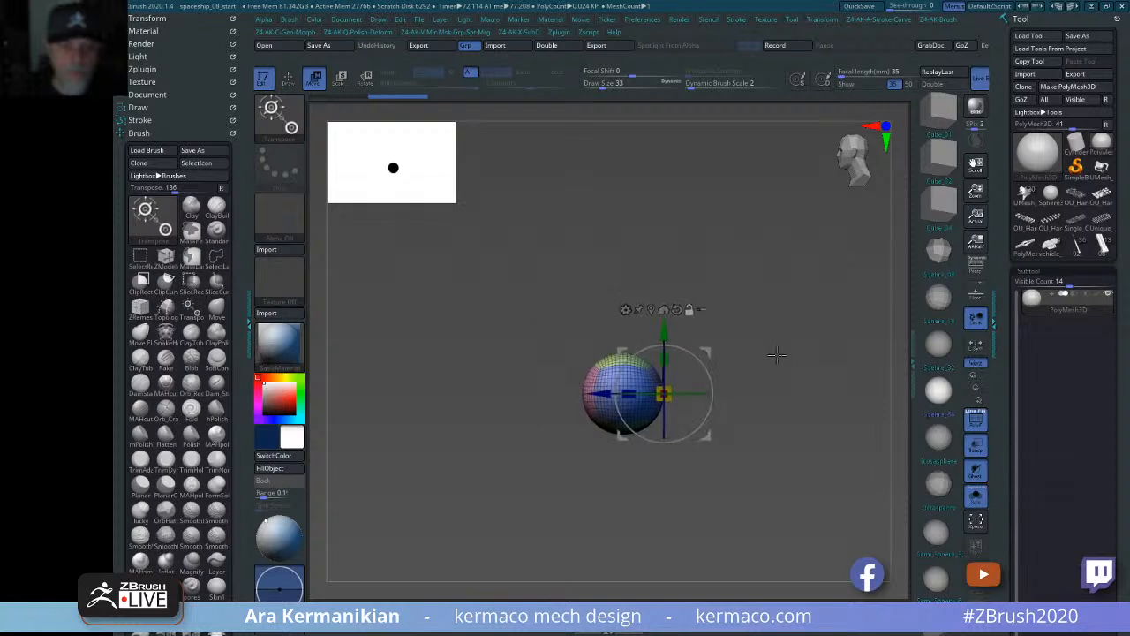
pyautogui.click(665, 309)
pyautogui.click(628, 309)
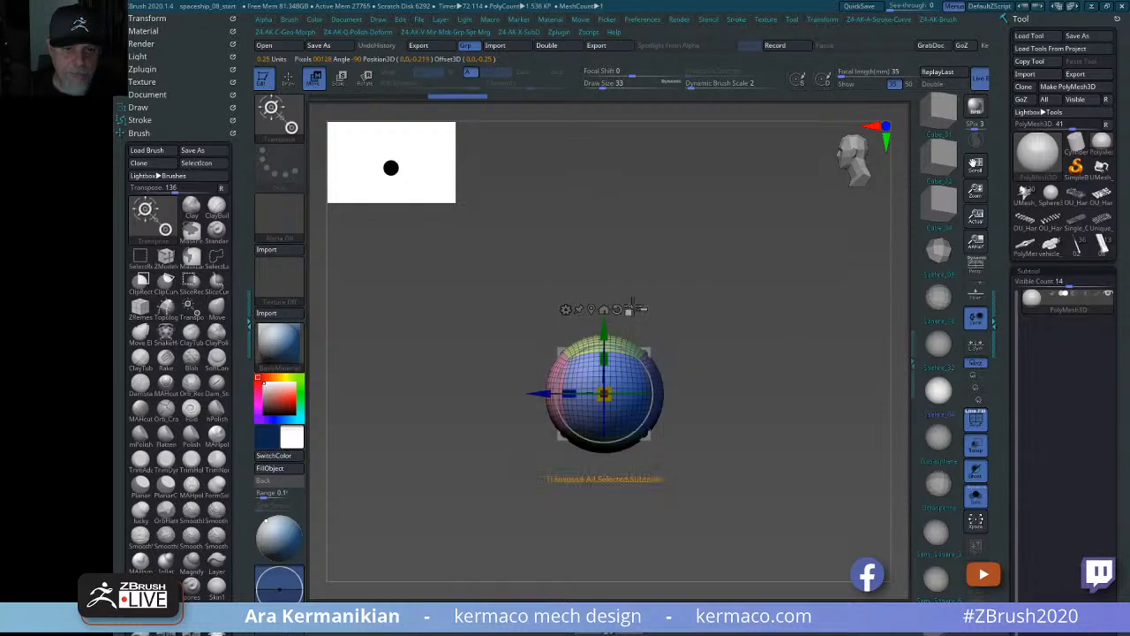
pyautogui.keyDown('alt'); pyautogui.moveTo(698, 328); pyautogui.dragTo(782, 320); pyautogui.keyUp('alt')
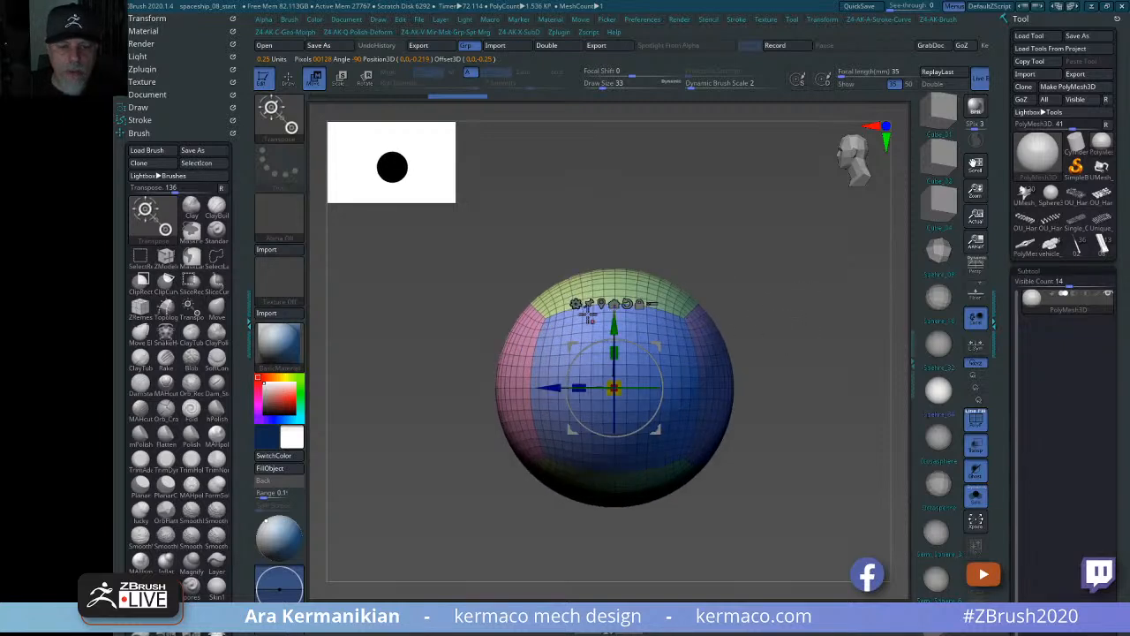
pyautogui.moveTo(825, 356)
pyautogui.mouseDown()
pyautogui.moveTo(848, 359)
pyautogui.moveTo(827, 359)
pyautogui.mouseUp()
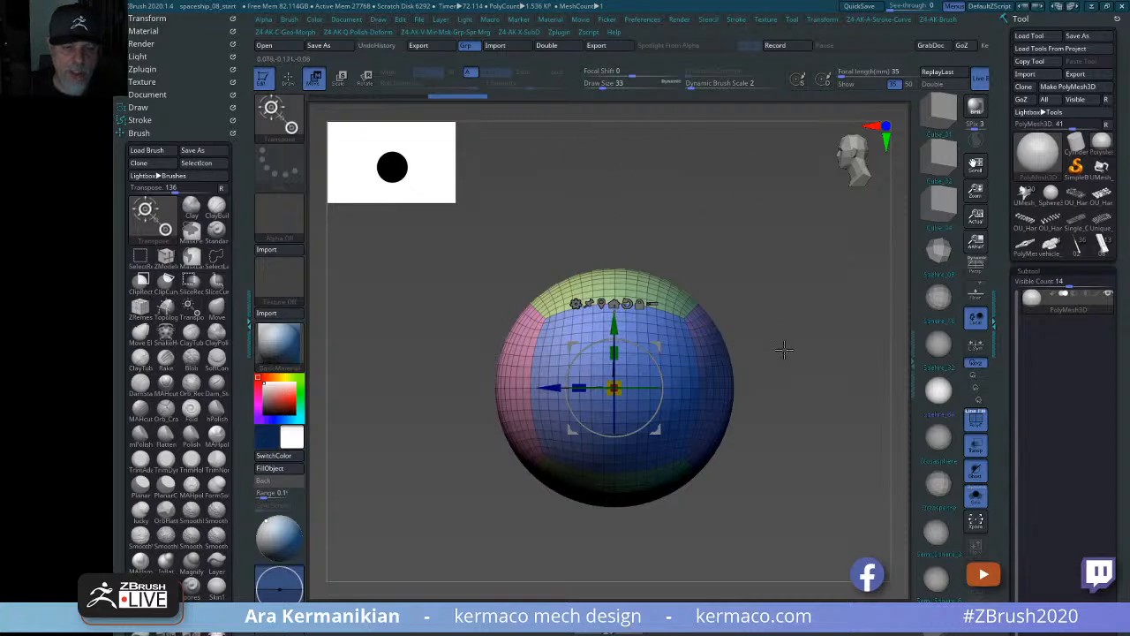
pyautogui.keyDown('alt'); pyautogui.moveTo(785, 349); pyautogui.dragTo(782, 321); pyautogui.keyUp('alt')
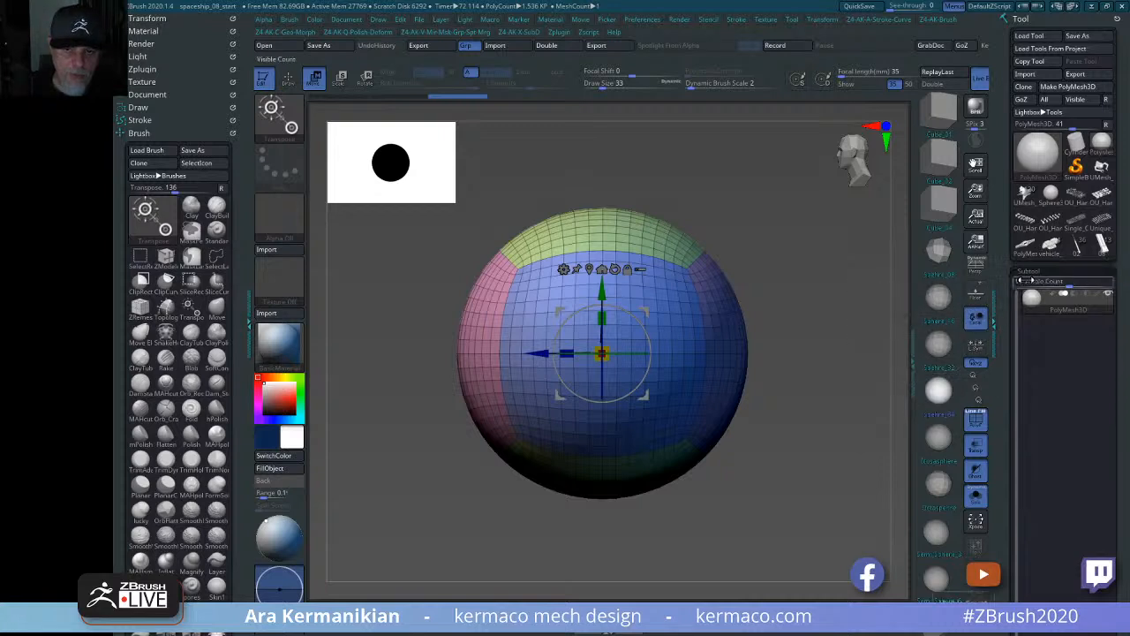
# Duplicate the sphere subtool and select the copy.
pyautogui.moveTo(1038, 283); pyautogui.dragTo(1047, 287)
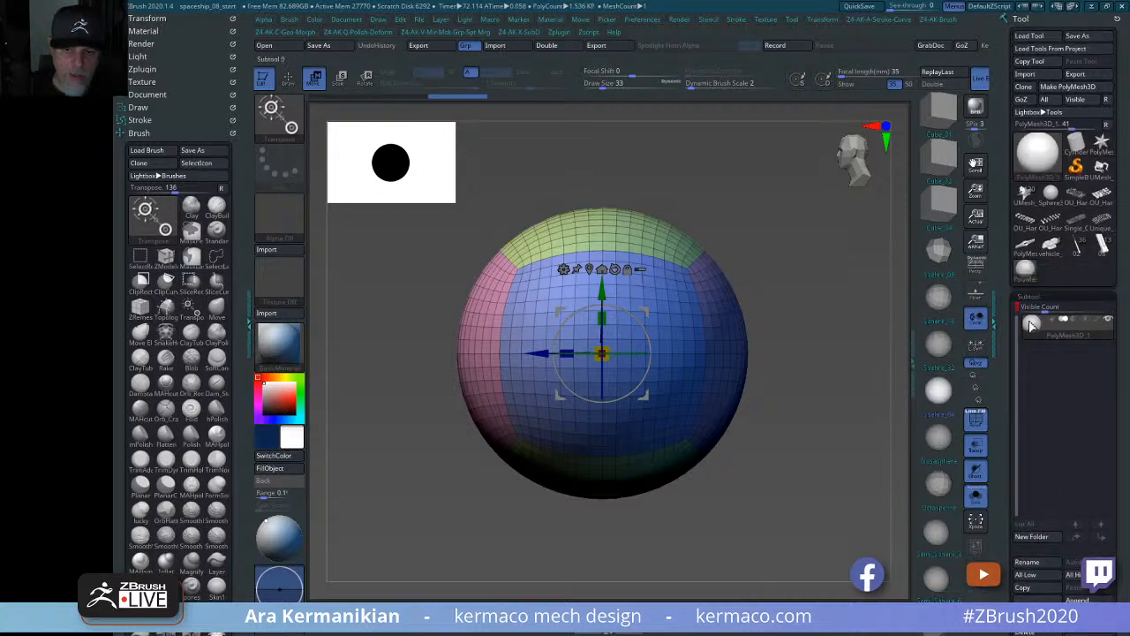
pyautogui.click(1038, 609)
pyautogui.click(1053, 364)
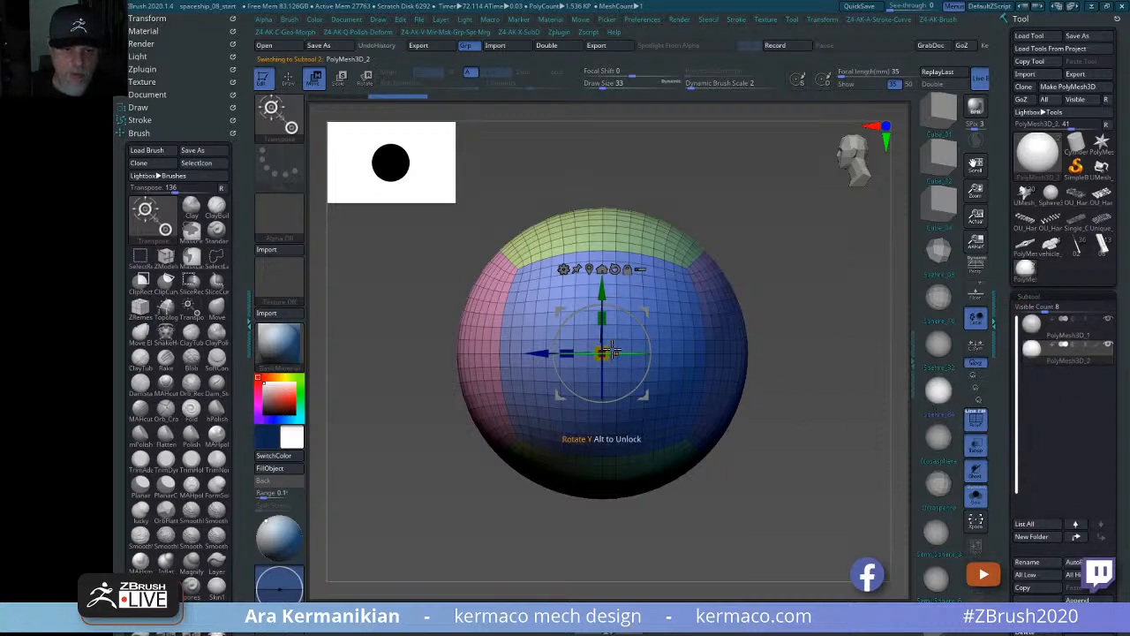
# Scale the copied sphere uniformly to about 0.92 so it sits inside the original, and turn off Solo to show both spheres.
pyautogui.moveTo(601, 353); pyautogui.dragTo(601, 353)
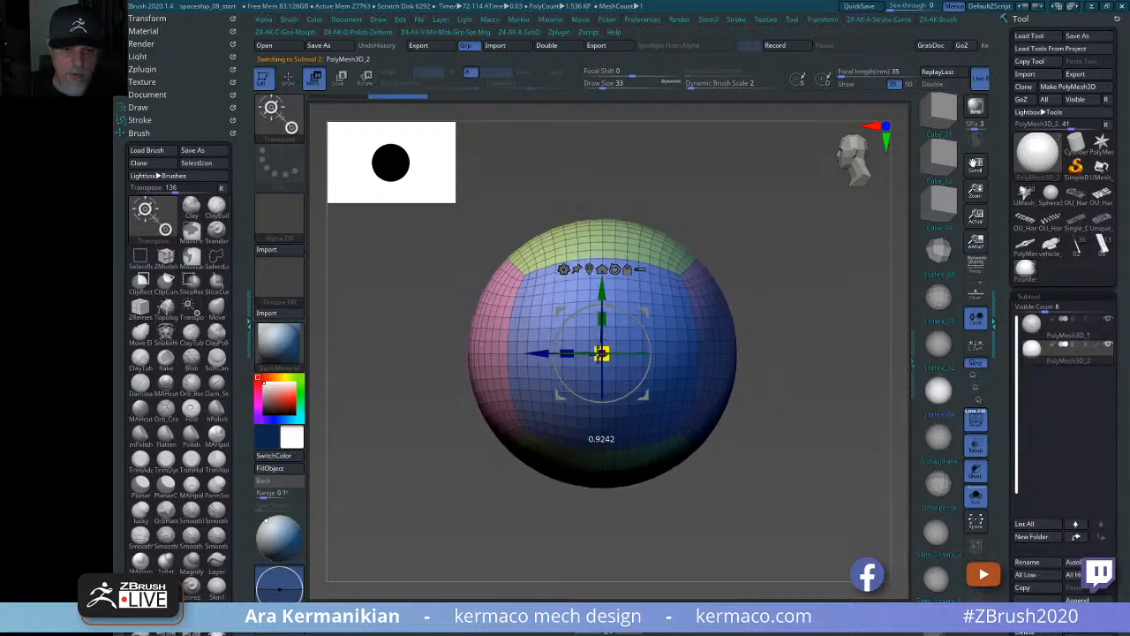
pyautogui.click(979, 521)
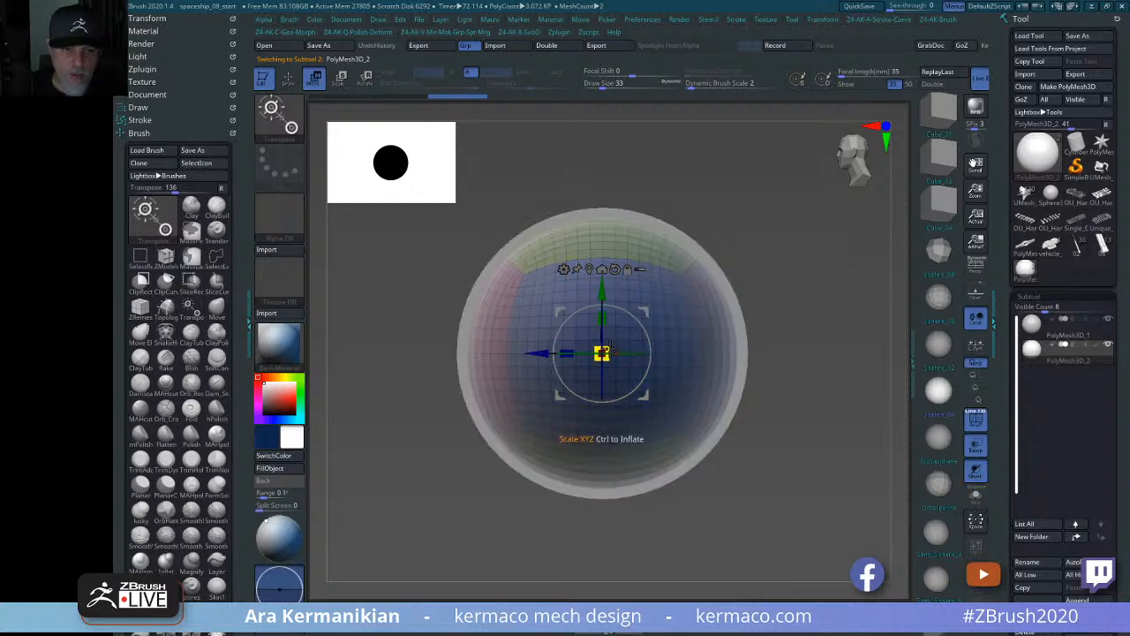
pyautogui.moveTo(601, 352); pyautogui.dragTo(601, 353)
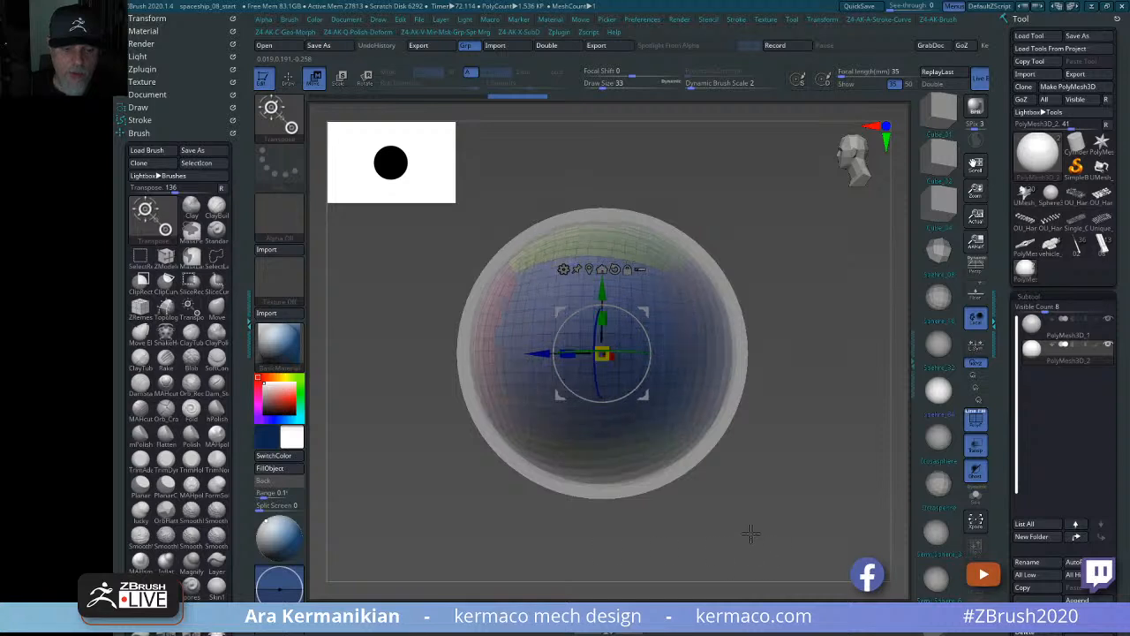
pyautogui.moveTo(751, 533)
pyautogui.mouseDown()
pyautogui.moveTo(777, 515)
pyautogui.moveTo(750, 528)
pyautogui.mouseUp()
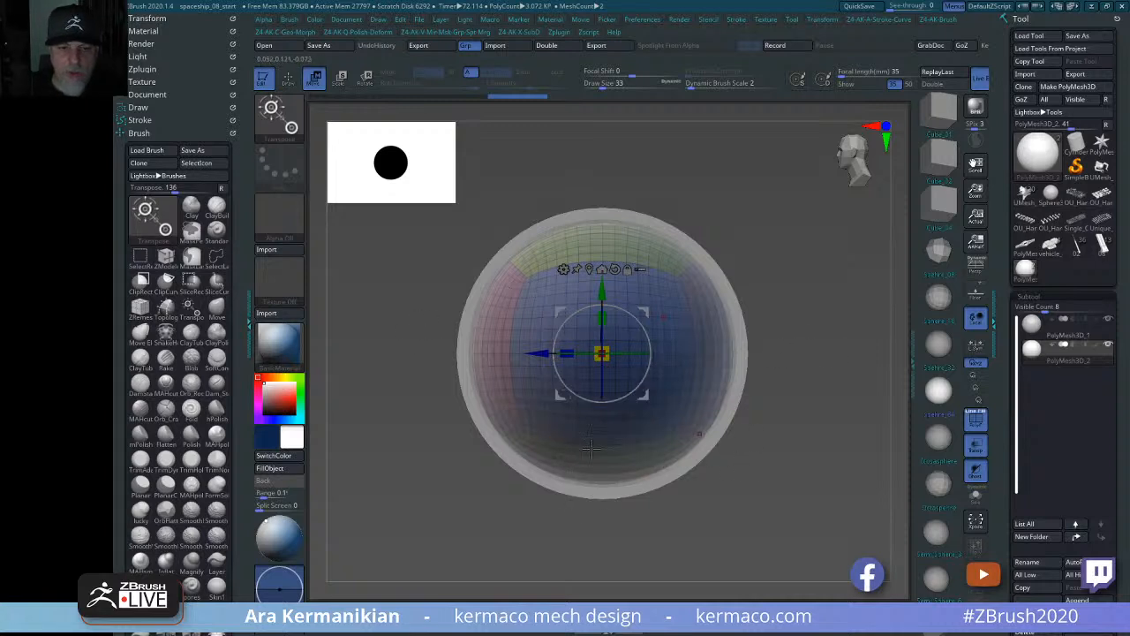
# Select the outer sphere's subtool.
pyautogui.moveTo(813, 439)
pyautogui.mouseDown()
pyautogui.moveTo(869, 437)
pyautogui.moveTo(816, 424)
pyautogui.mouseUp()
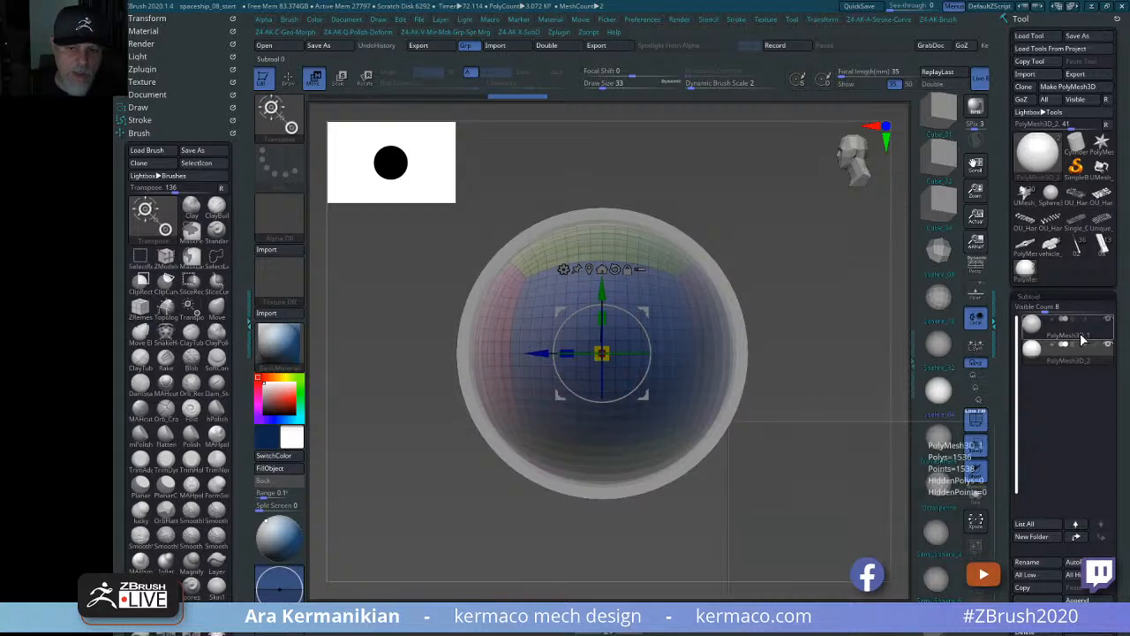
pyautogui.click(1051, 325)
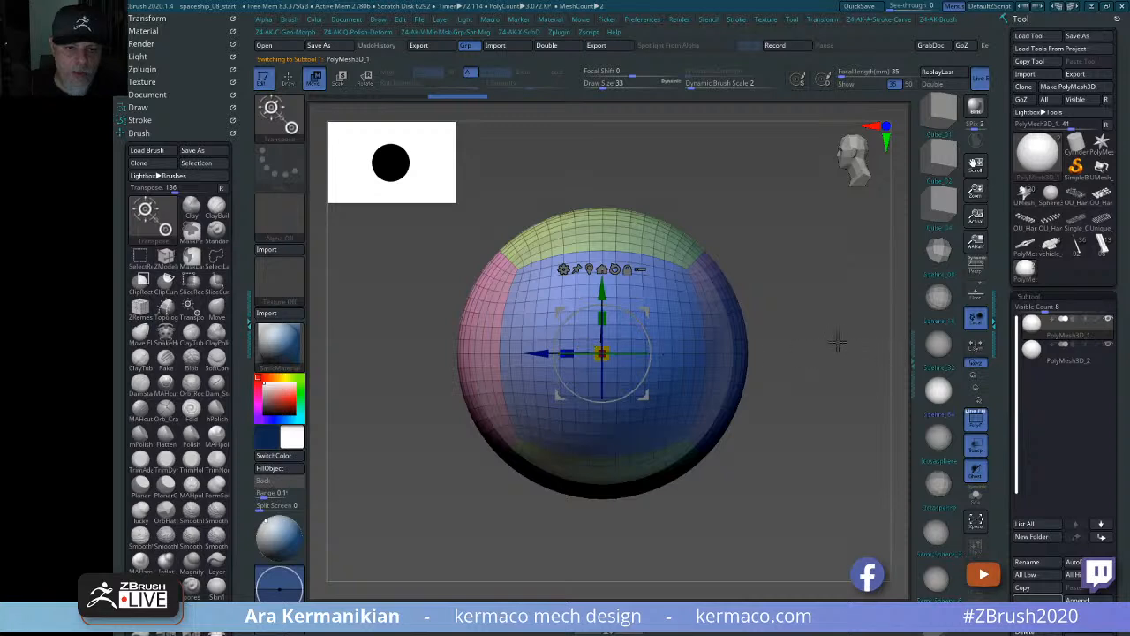
pyautogui.moveTo(818, 290)
pyautogui.keyDown('alt'); pyautogui.mouseDown()
pyautogui.moveTo(827, 280)
pyautogui.moveTo(823, 295)
pyautogui.mouseUp(); pyautogui.keyUp('alt')
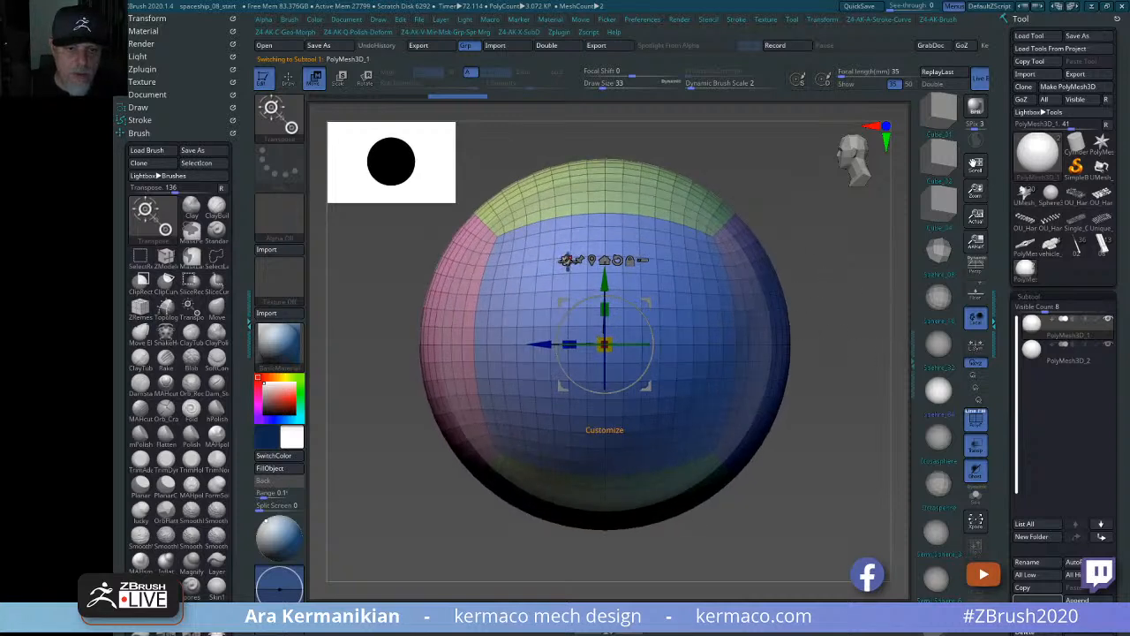
# Apply the Extender deformer to the outer sphere and stretch it slightly upward to add a thin band around its equator.
pyautogui.click(569, 260)
pyautogui.click(872, 305)
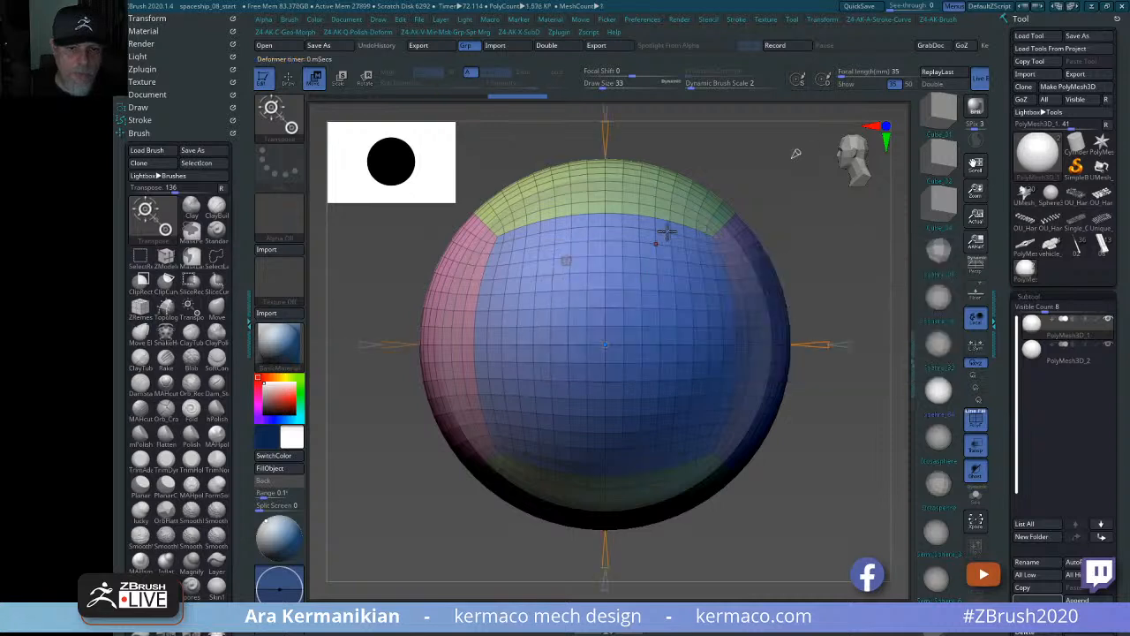
pyautogui.keyDown('alt'); pyautogui.moveTo(803, 234); pyautogui.dragTo(813, 254); pyautogui.keyUp('alt')
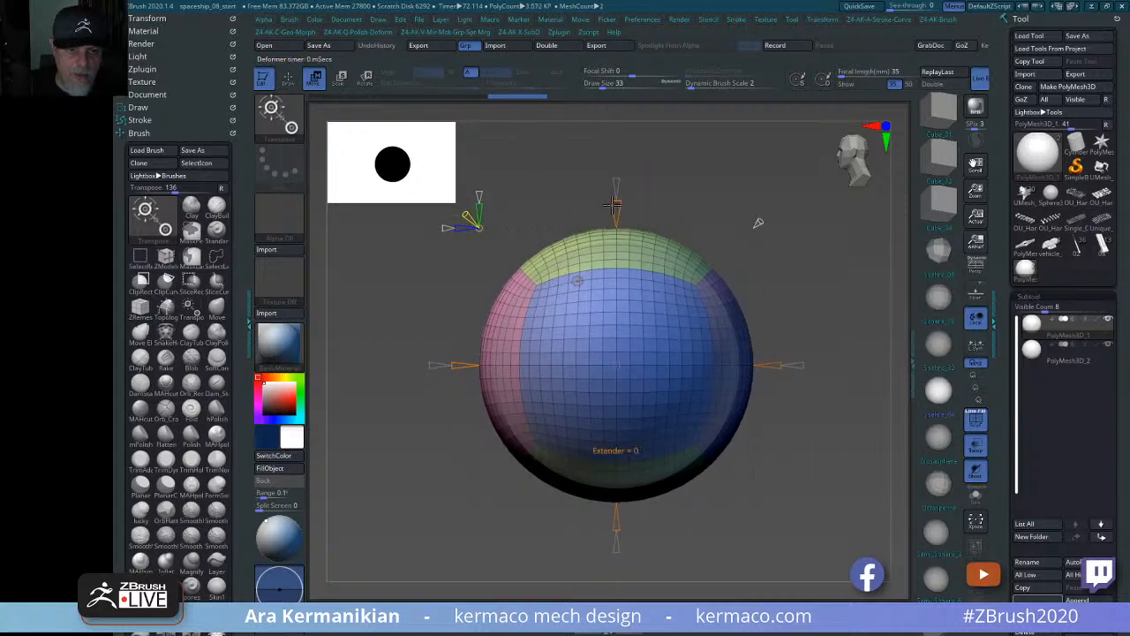
pyautogui.moveTo(615, 211); pyautogui.dragTo(615, 206)
pyautogui.keyDown('alt'); pyautogui.moveTo(818, 301); pyautogui.dragTo(848, 315); pyautogui.keyUp('alt')
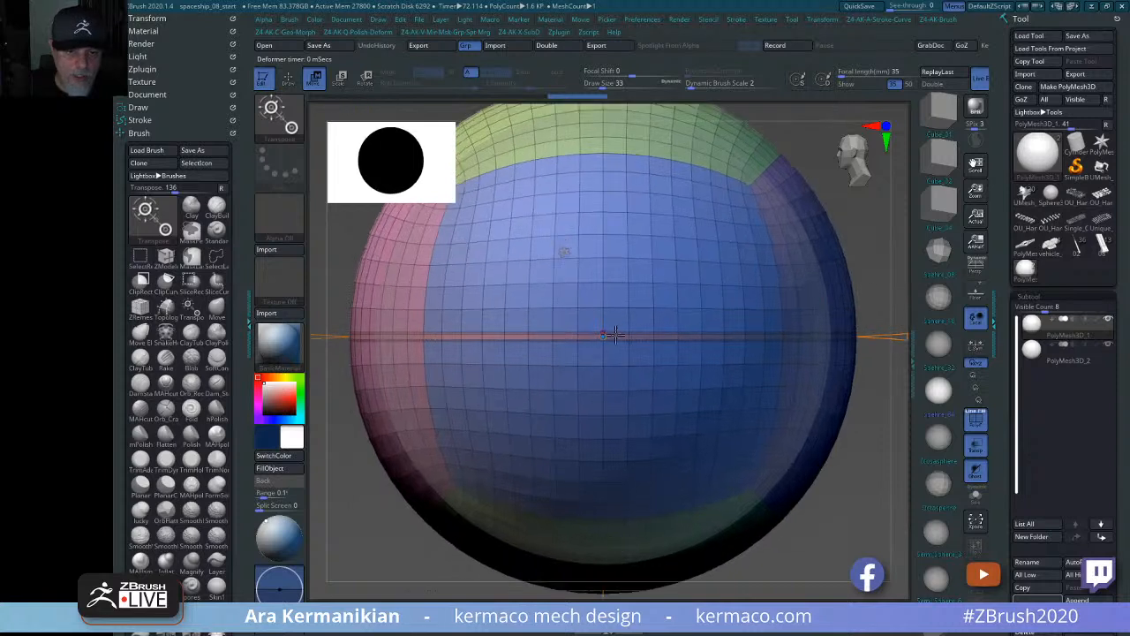
# Delete the thin equatorial band from the outer sphere using the ZModeler polygon action Delete with the Polyloop target.
pyautogui.press('q')
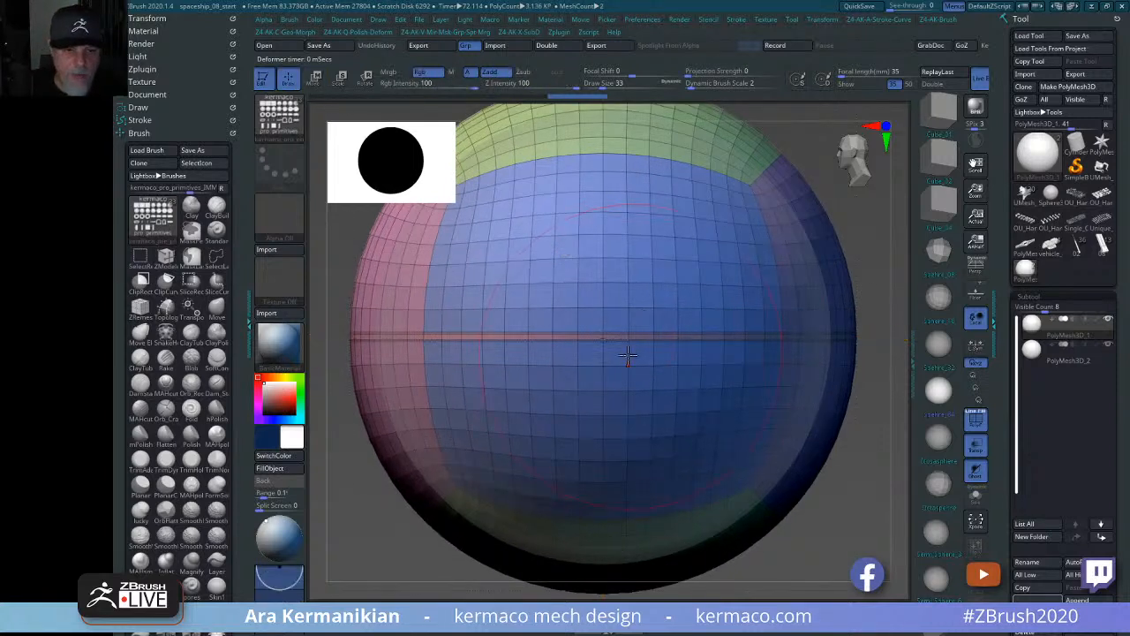
pyautogui.press('b')
pyautogui.press('z')
pyautogui.press('m')
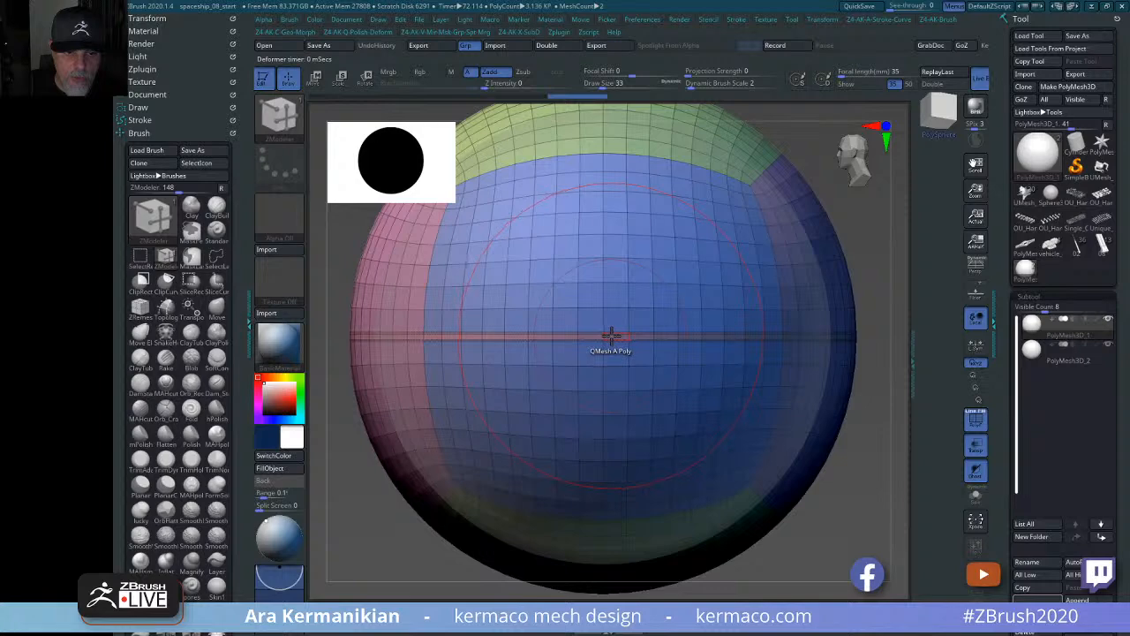
pyautogui.press('space')
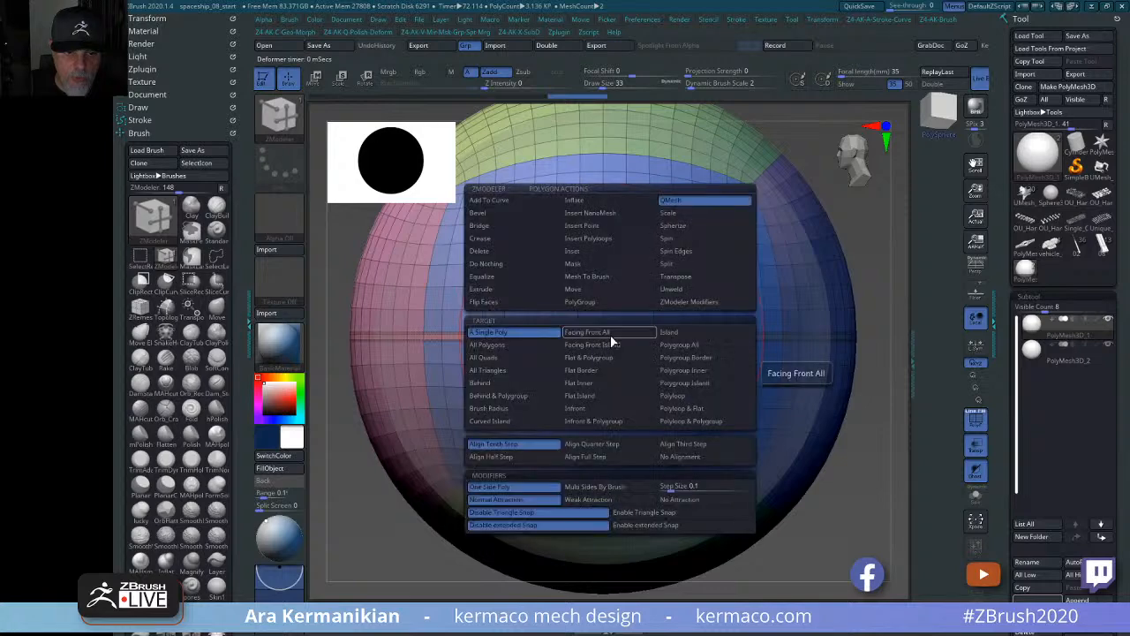
pyautogui.click(506, 251)
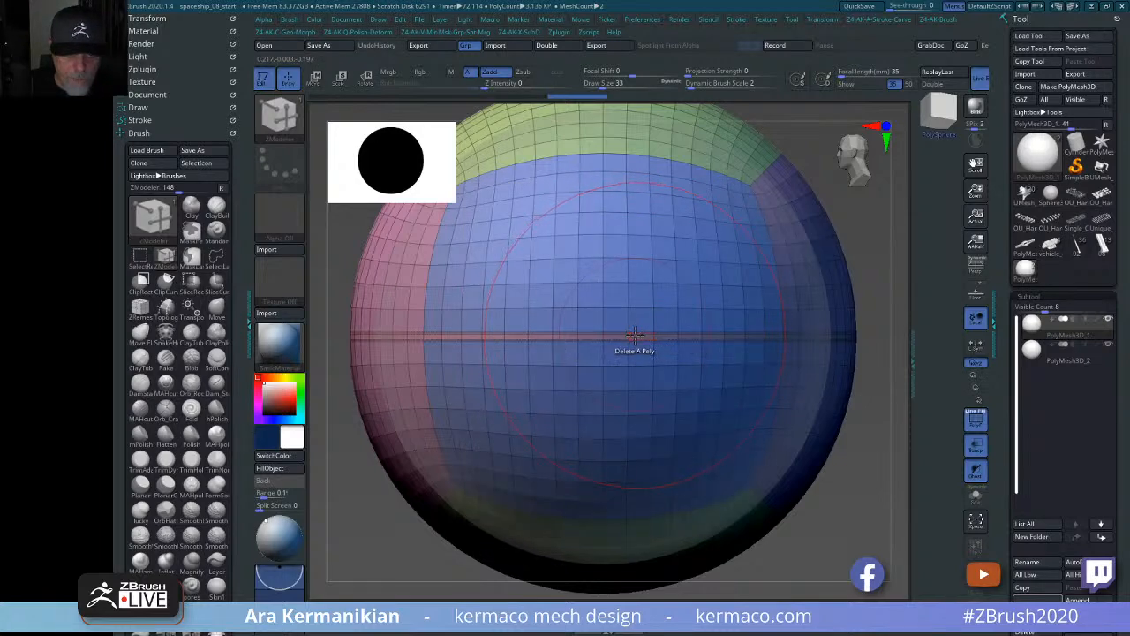
pyautogui.press('space')
pyautogui.click(703, 396)
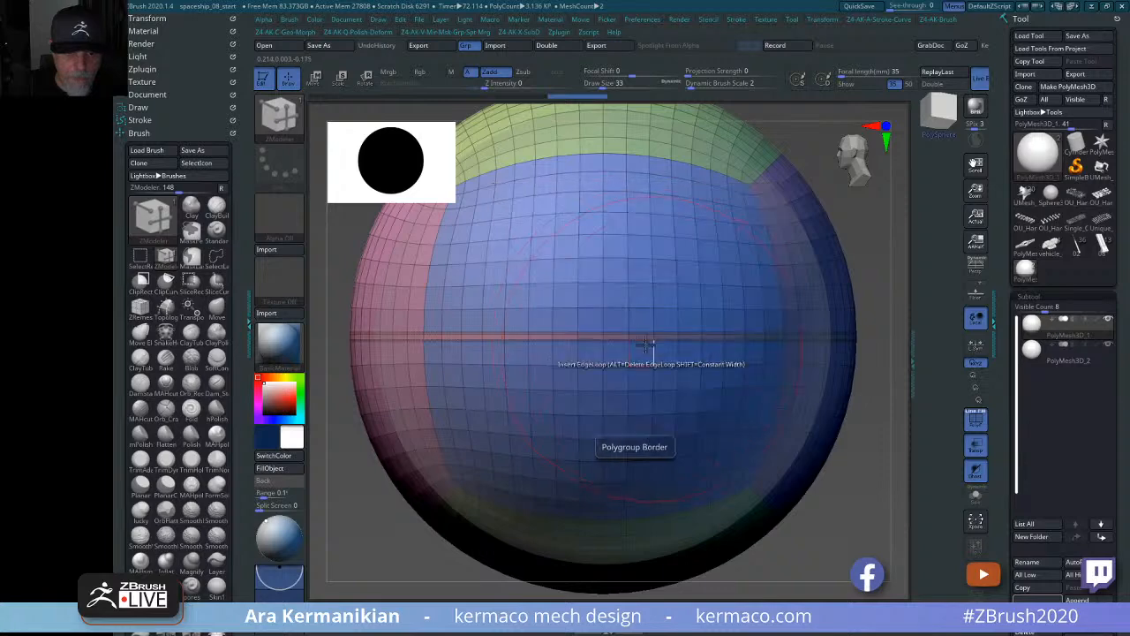
pyautogui.click(639, 336)
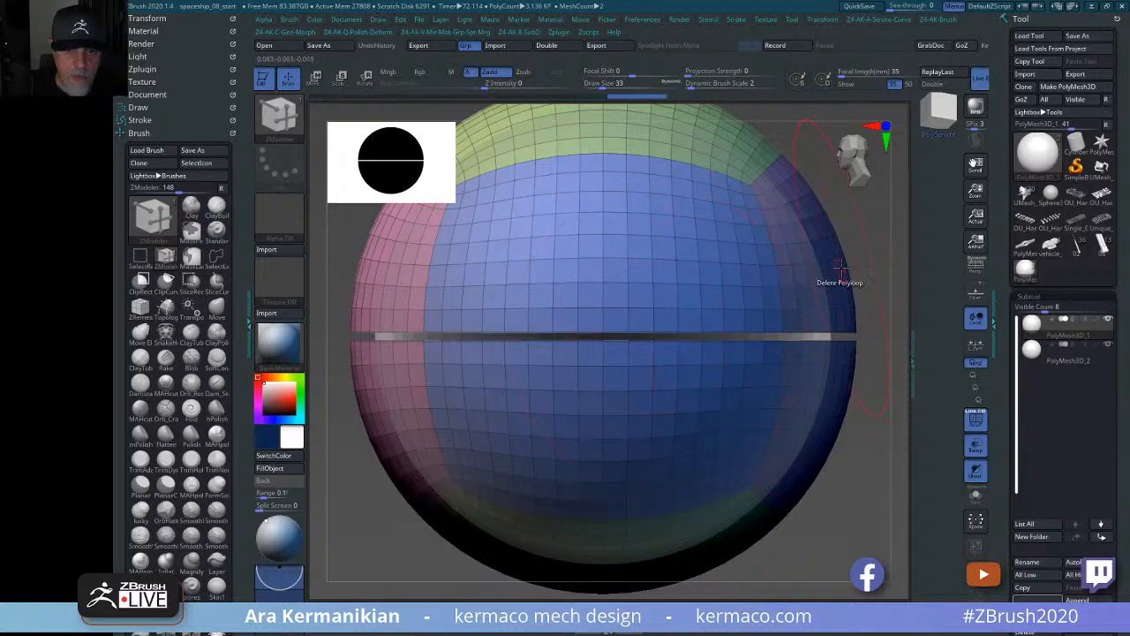
# Examine the gap around the outer sphere's equator from several angles.
pyautogui.press('space')
pyautogui.moveTo(871, 261); pyautogui.dragTo(815, 254)
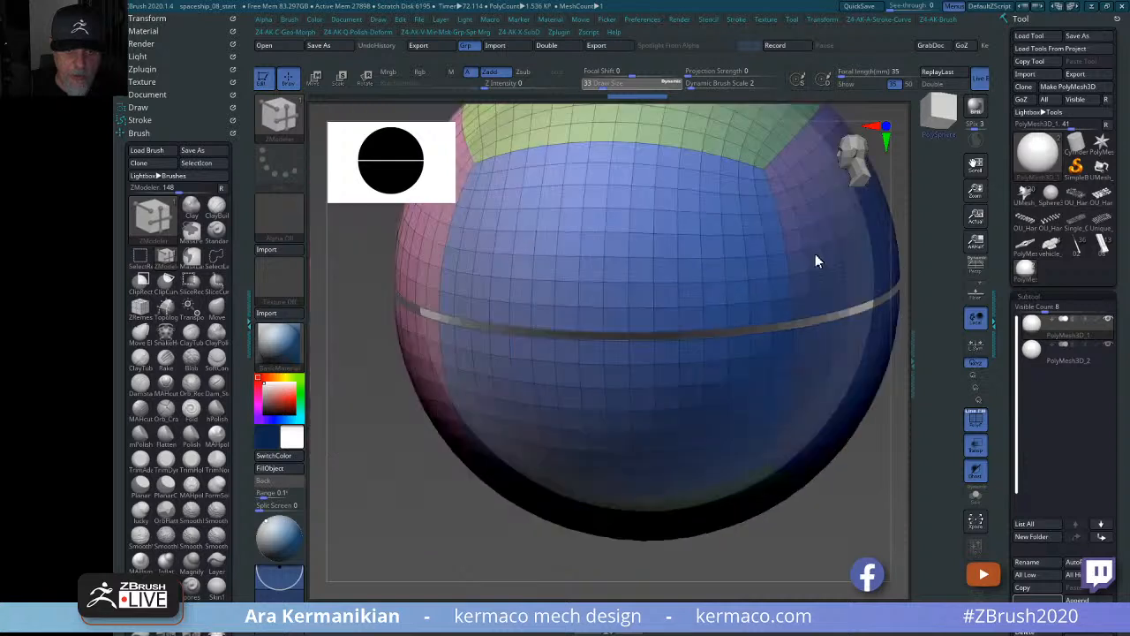
pyautogui.moveTo(818, 513); pyautogui.dragTo(850, 496)
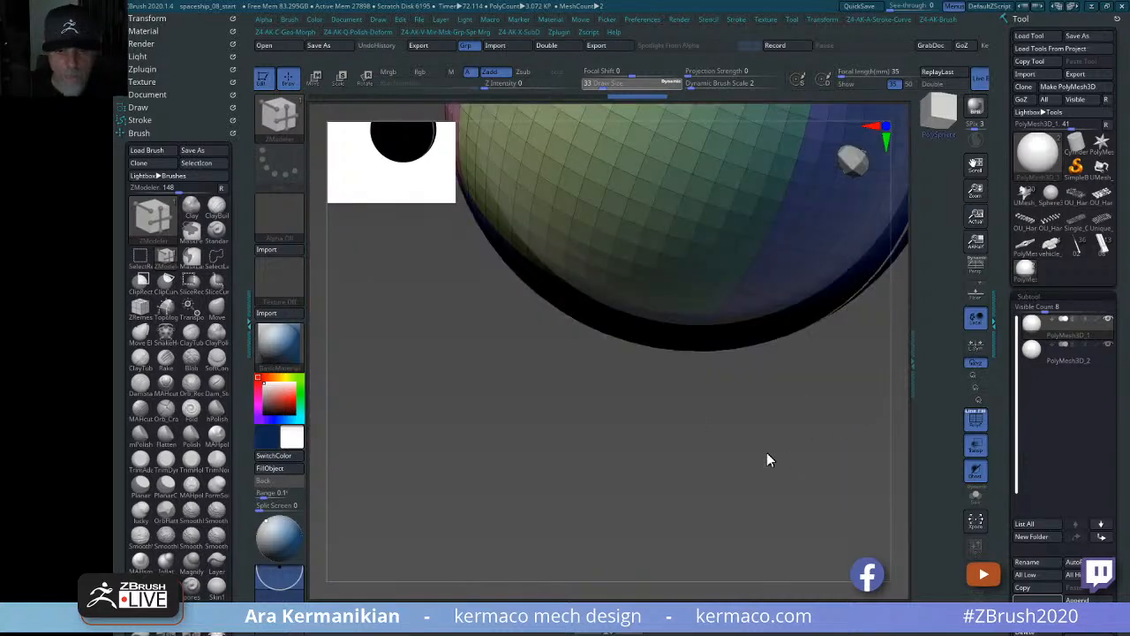
pyautogui.press('ctrl')
pyautogui.press('f')
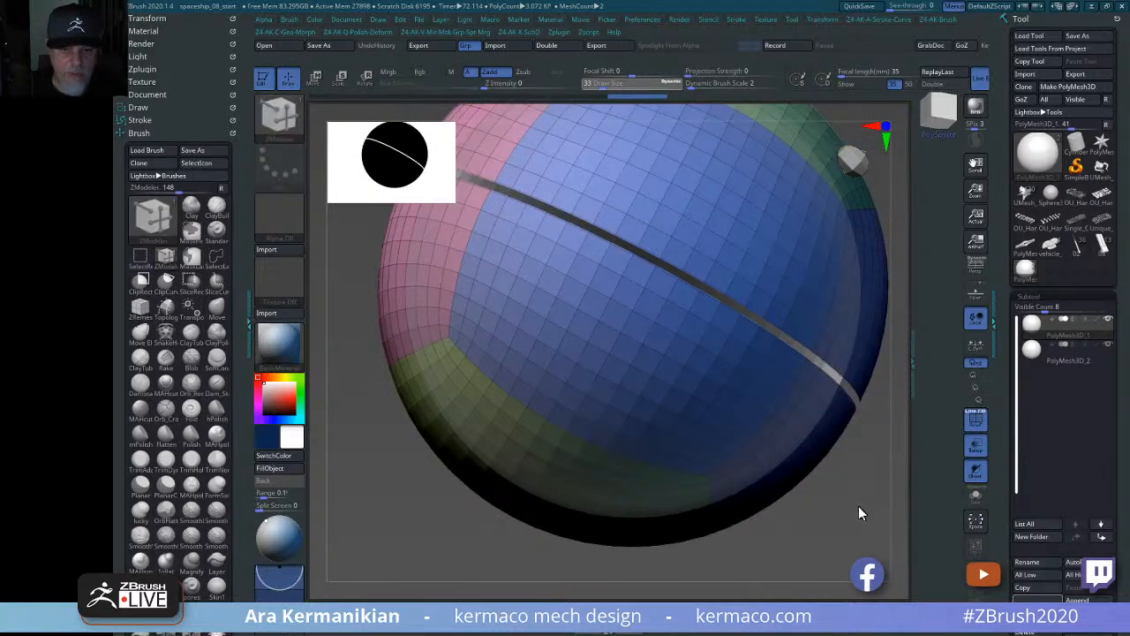
# Go back to the first state in the undo history and return to the state with the equatorial gap.
pyautogui.press('ctrl')
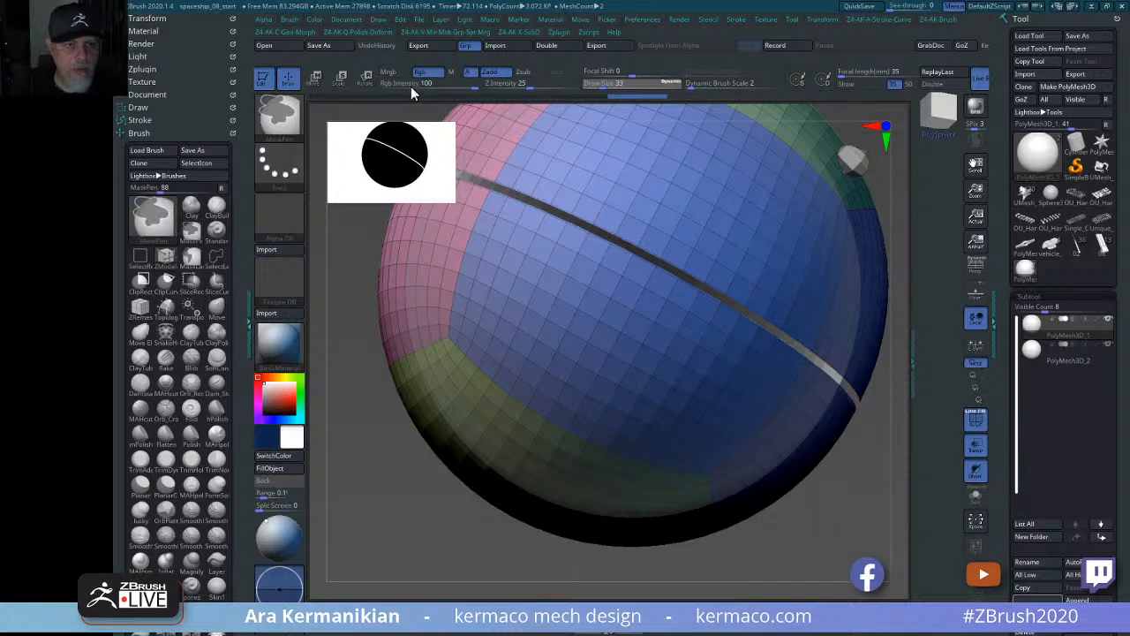
pyautogui.click(333, 98)
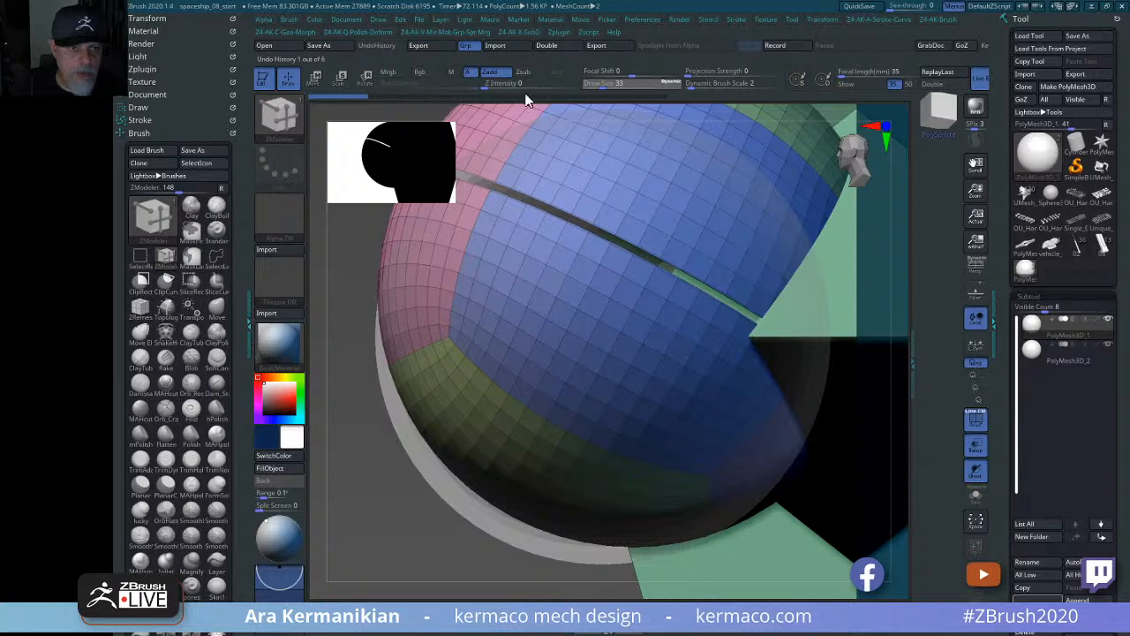
pyautogui.click(656, 99)
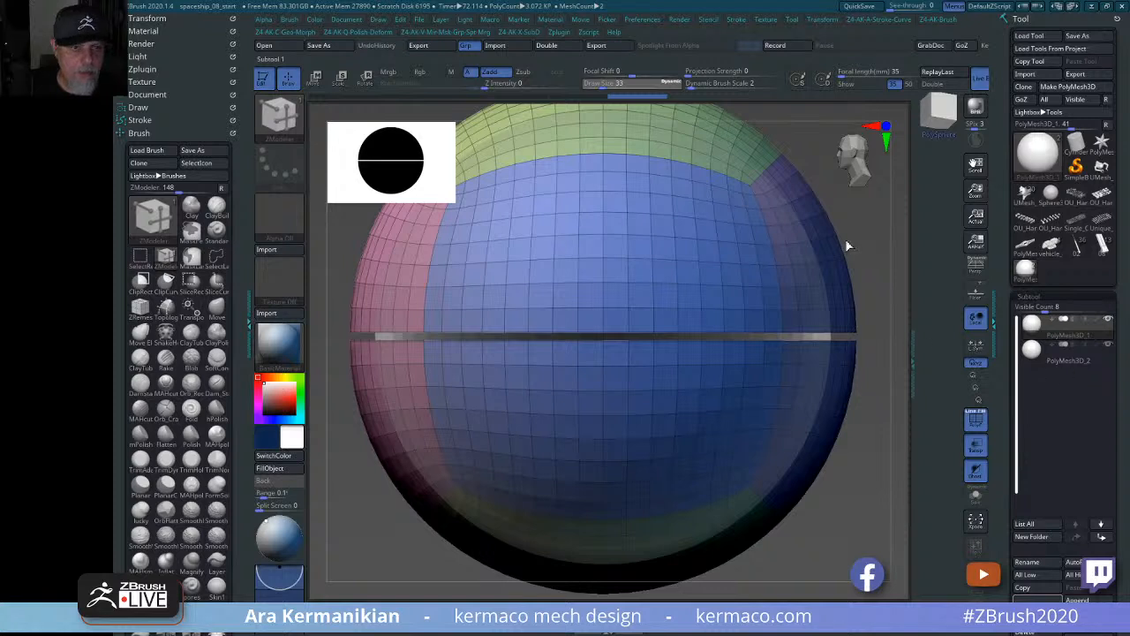
# Inspect from above and below how the inner sphere sits within the split outer sphere.
pyautogui.moveTo(853, 218); pyautogui.dragTo(867, 325)
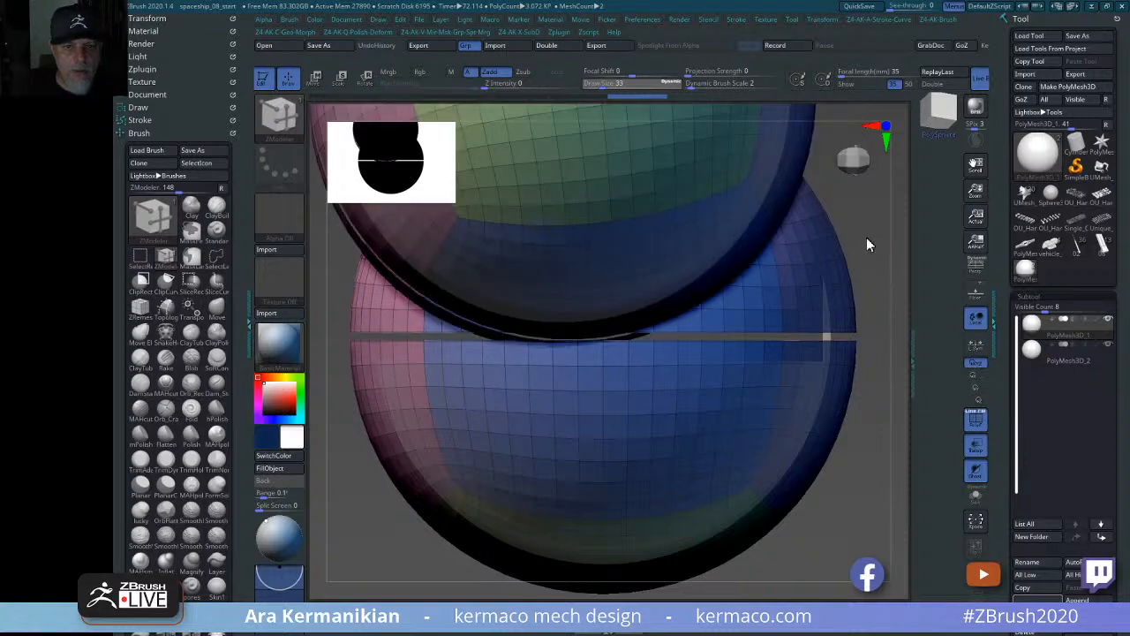
pyautogui.press('ctrl')
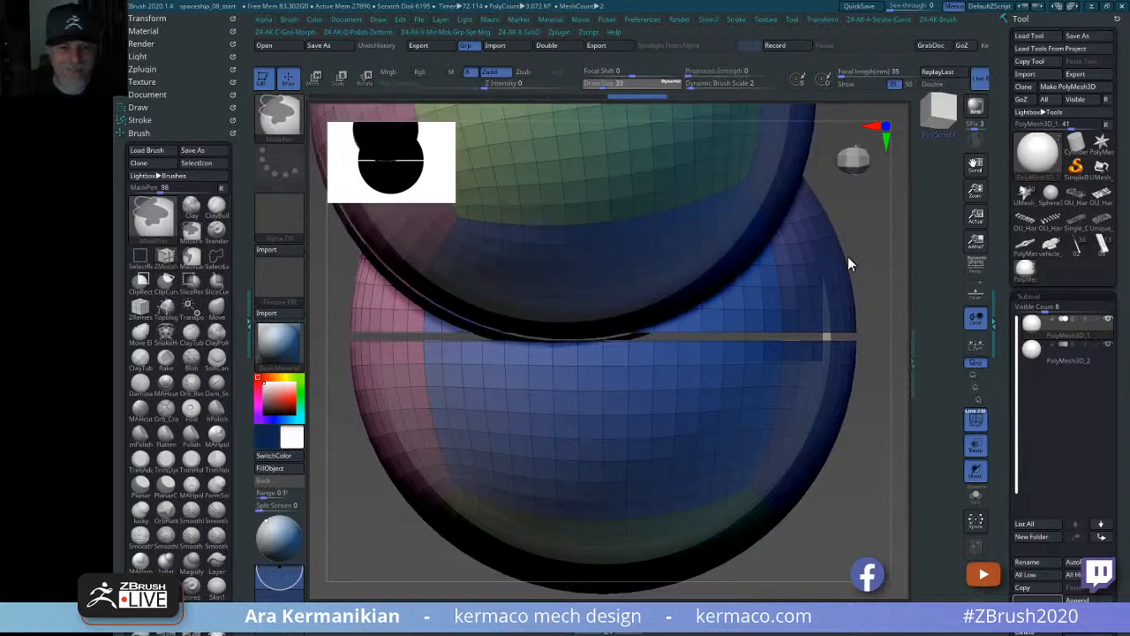
pyautogui.moveTo(848, 257); pyautogui.dragTo(799, 296)
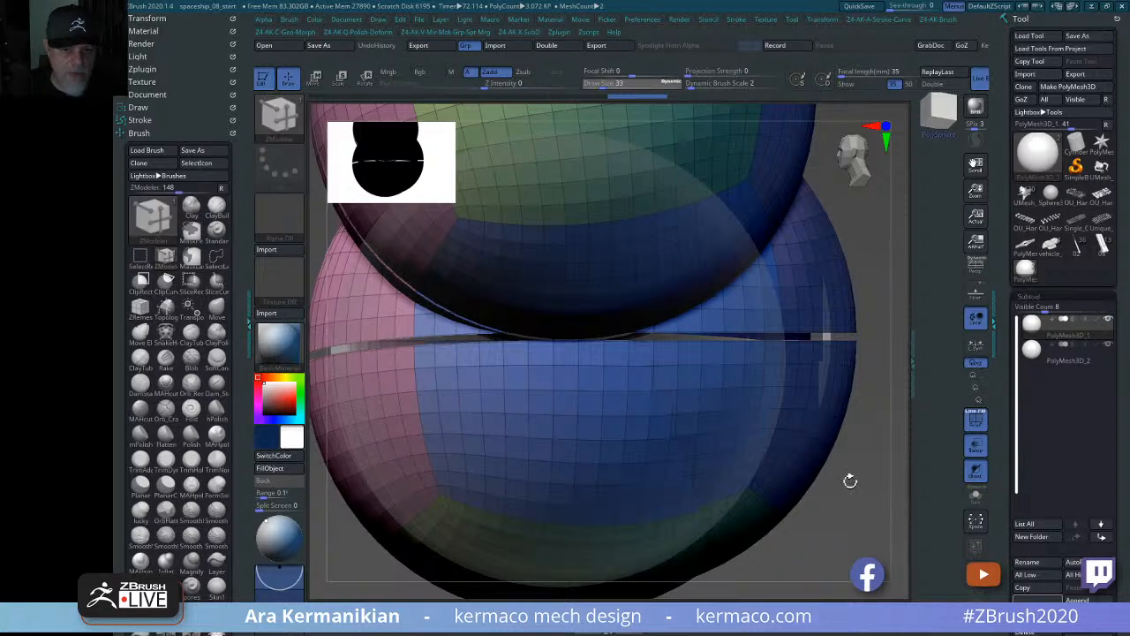
pyautogui.moveTo(850, 481); pyautogui.dragTo(841, 502)
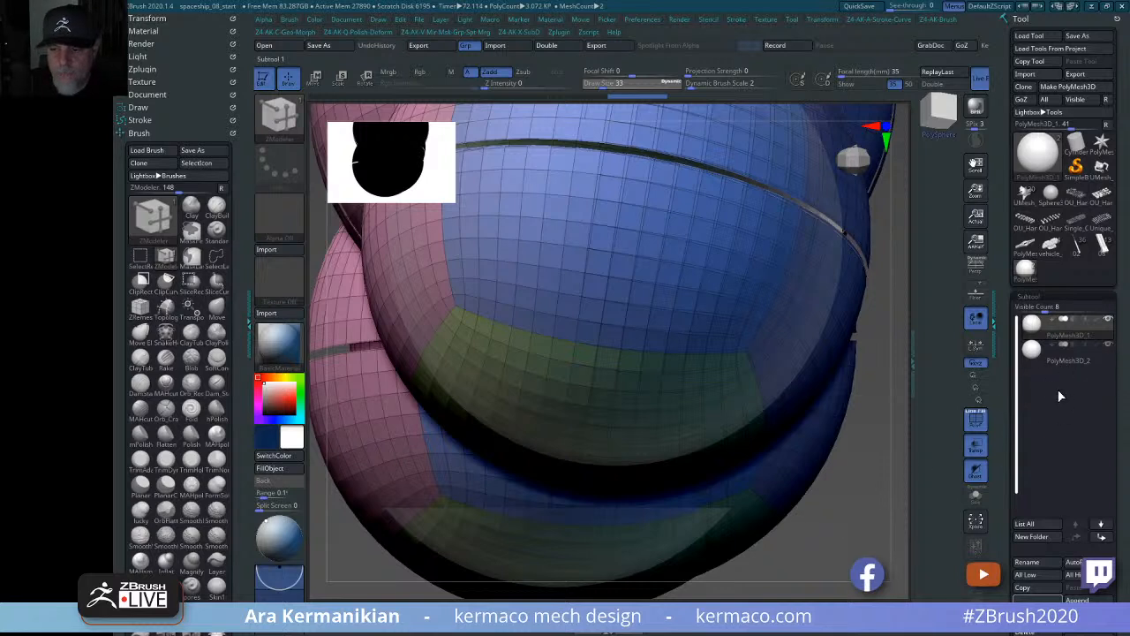
pyautogui.moveTo(844, 498)
pyautogui.mouseDown()
pyautogui.moveTo(835, 520)
pyautogui.moveTo(859, 474)
pyautogui.mouseUp()
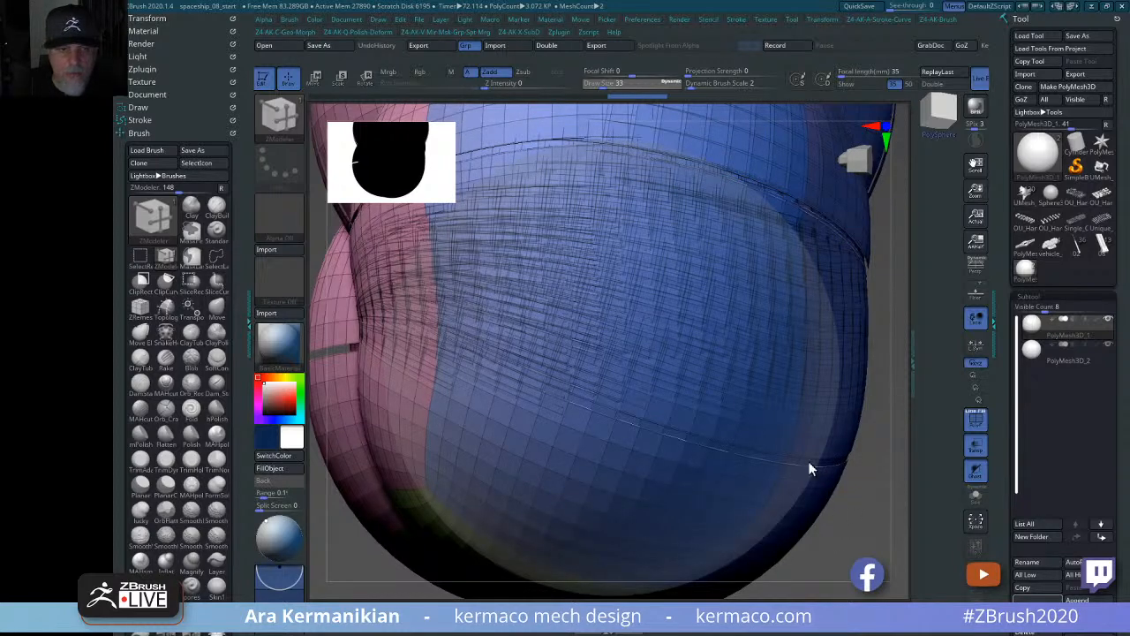
pyautogui.press('ctrl')
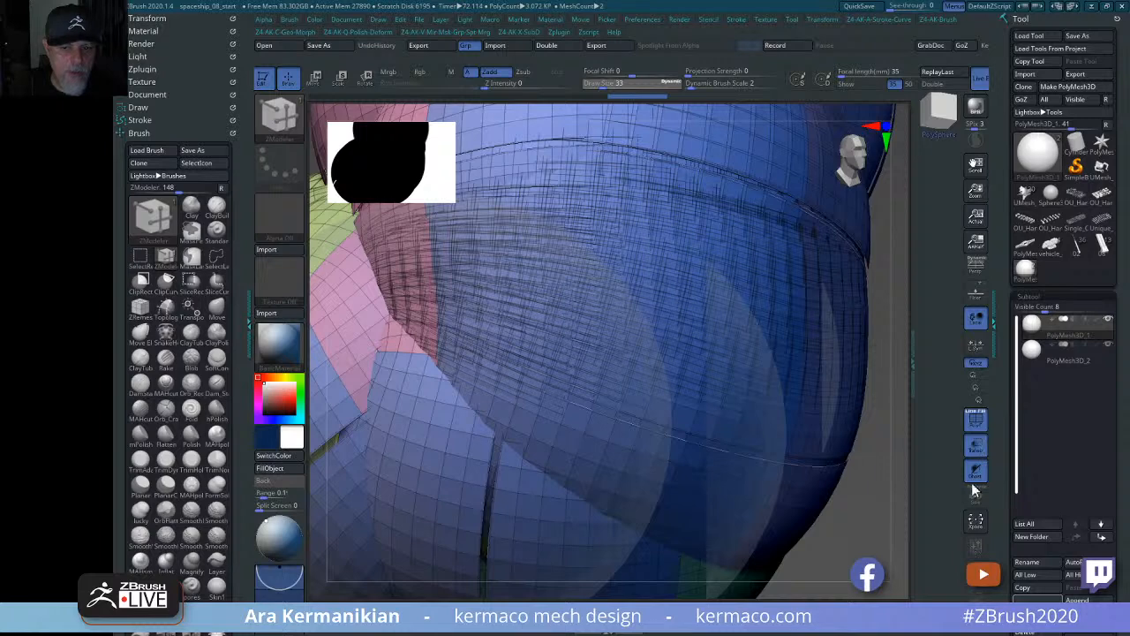
# Turn off transparency and ghosting so the split sphere displays as solid, and frame it.
pyautogui.click(975, 451)
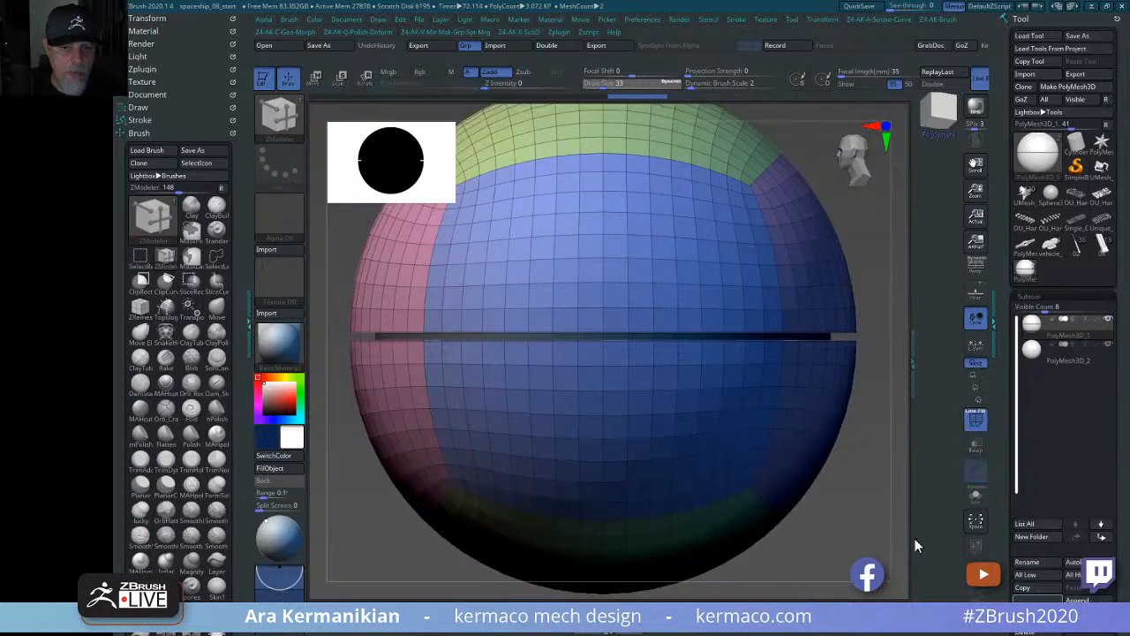
pyautogui.moveTo(913, 542); pyautogui.dragTo(806, 498)
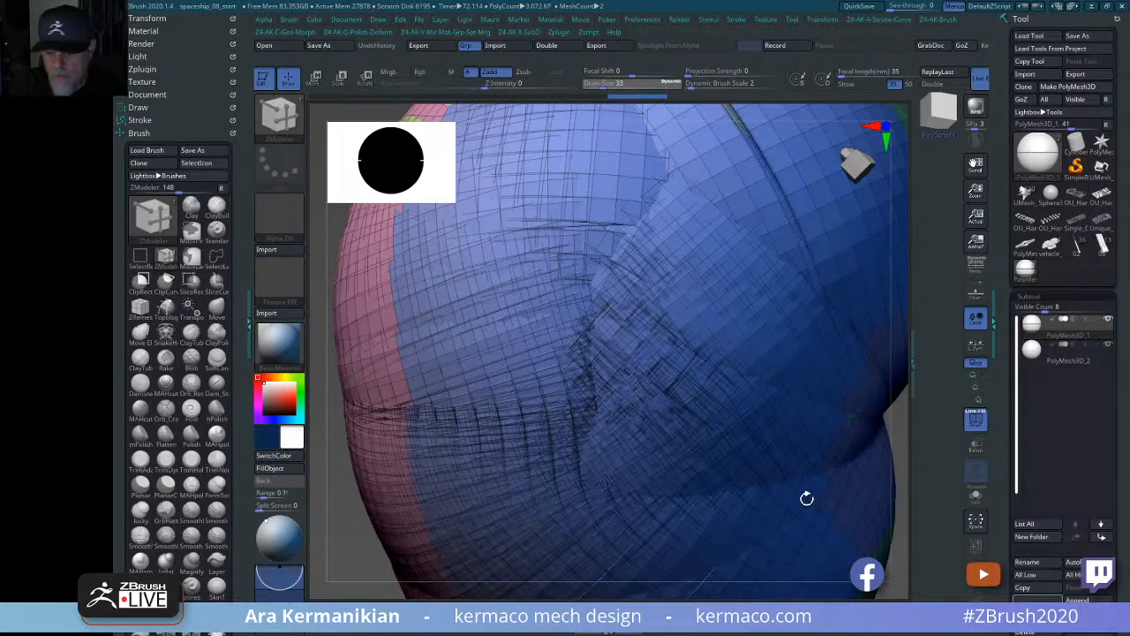
pyautogui.press('ctrl')
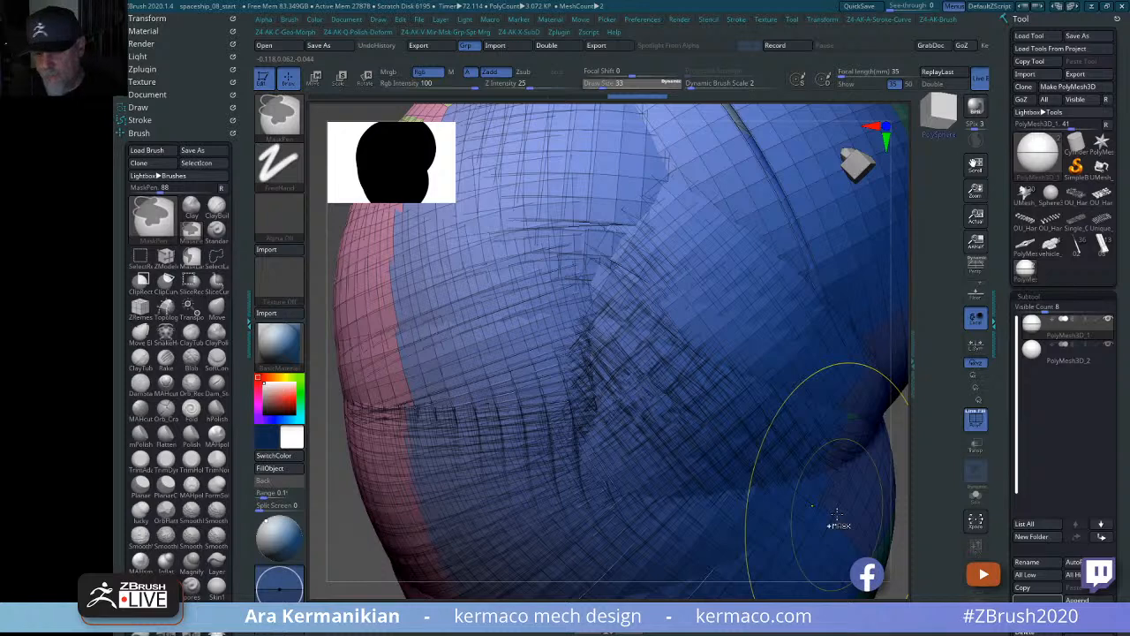
pyautogui.hotkey('ctrl', 'z')
pyautogui.press('f')
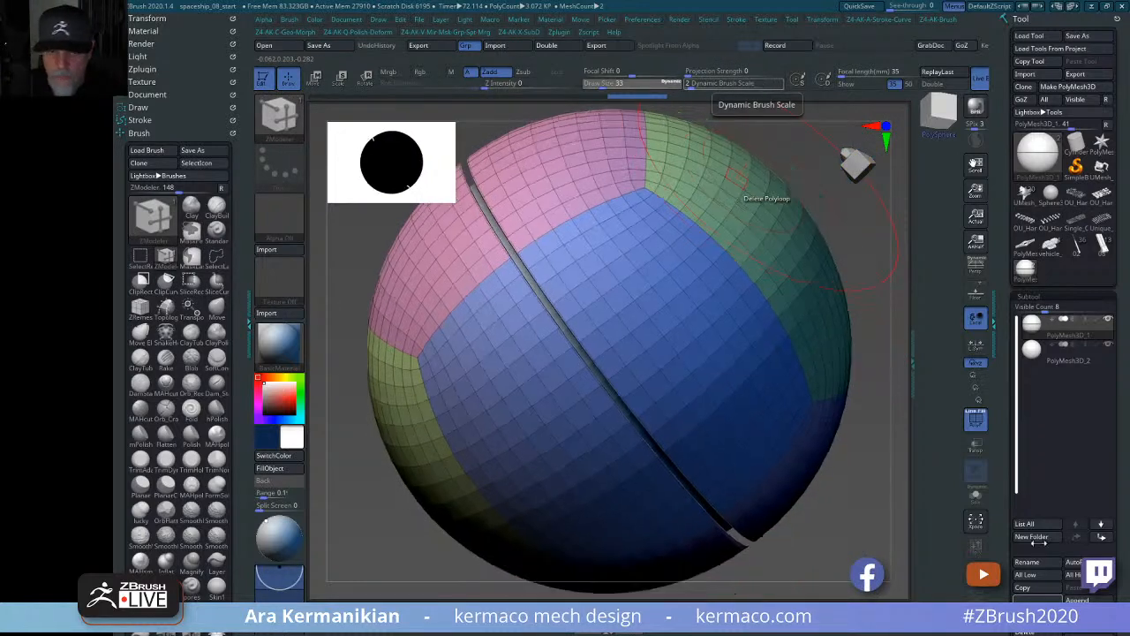
# Face the split sphere straight on, reduce the draw size to 6, and switch to the Move gizmo.
pyautogui.keyDown('shift'); pyautogui.moveTo(866, 533); pyautogui.dragTo(818, 505); pyautogui.keyUp('shift')
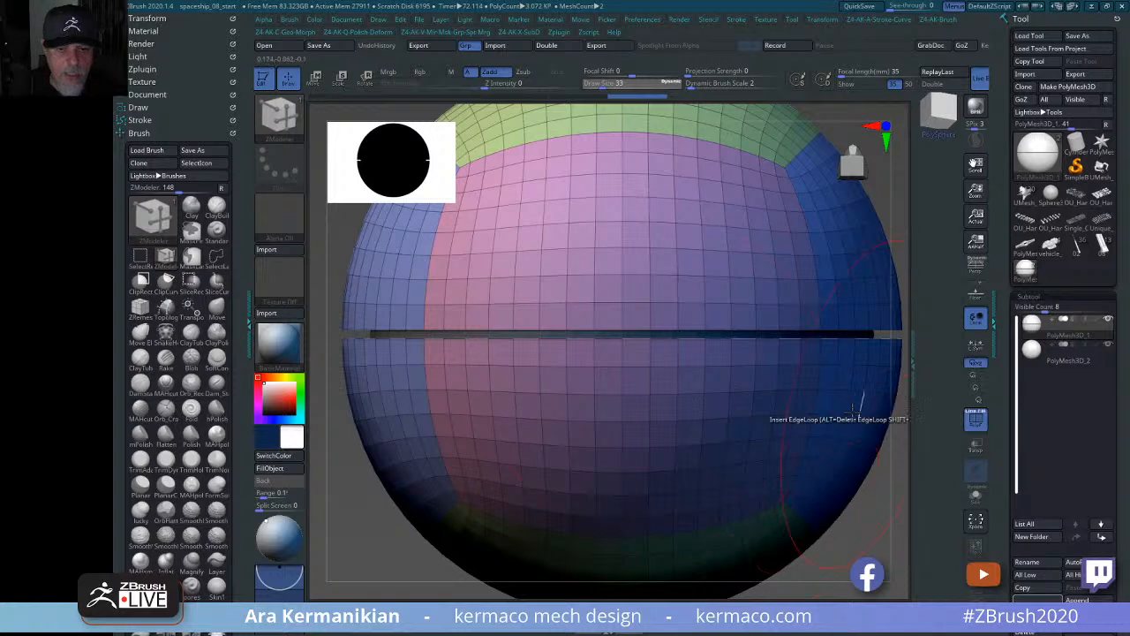
pyautogui.keyDown('alt'); pyautogui.moveTo(858, 538); pyautogui.dragTo(827, 521); pyautogui.keyUp('alt')
pyautogui.moveTo(805, 476)
pyautogui.mouseDown()
pyautogui.moveTo(816, 489)
pyautogui.moveTo(816, 469)
pyautogui.moveTo(815, 502)
pyautogui.moveTo(800, 472)
pyautogui.moveTo(815, 483)
pyautogui.moveTo(827, 464)
pyautogui.moveTo(817, 464)
pyautogui.moveTo(850, 489)
pyautogui.moveTo(837, 492)
pyautogui.moveTo(857, 472)
pyautogui.mouseUp()
pyautogui.press('s')
pyautogui.press('w')
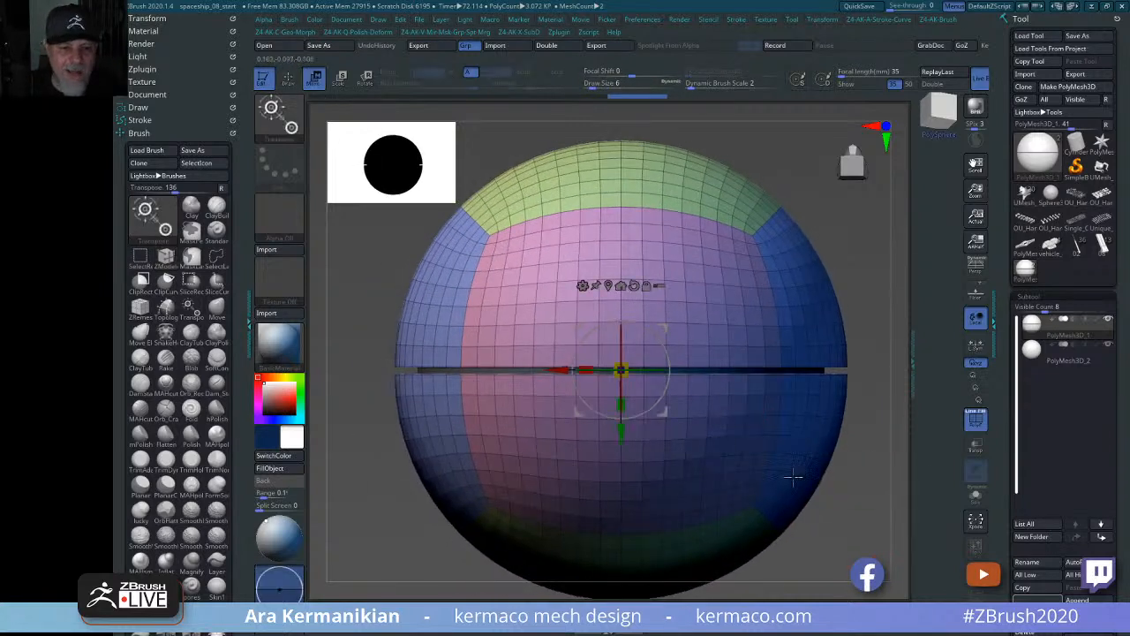
# Undo the outer sphere's edits back to before the Extender band was added.
pyautogui.keyDown('alt'); pyautogui.moveTo(834, 515); pyautogui.dragTo(854, 532); pyautogui.keyUp('alt')
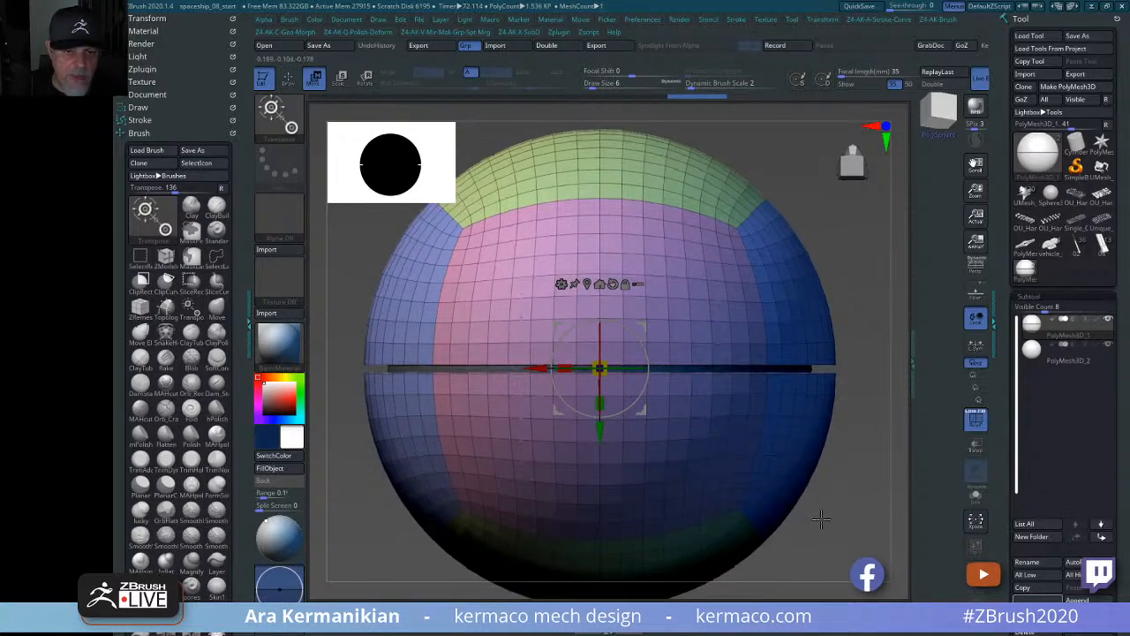
pyautogui.moveTo(821, 520)
pyautogui.keyDown('alt'); pyautogui.mouseDown()
pyautogui.moveTo(785, 545)
pyautogui.moveTo(310, 357)
pyautogui.moveTo(535, 488)
pyautogui.moveTo(662, 502)
pyautogui.mouseUp(); pyautogui.keyUp('alt')
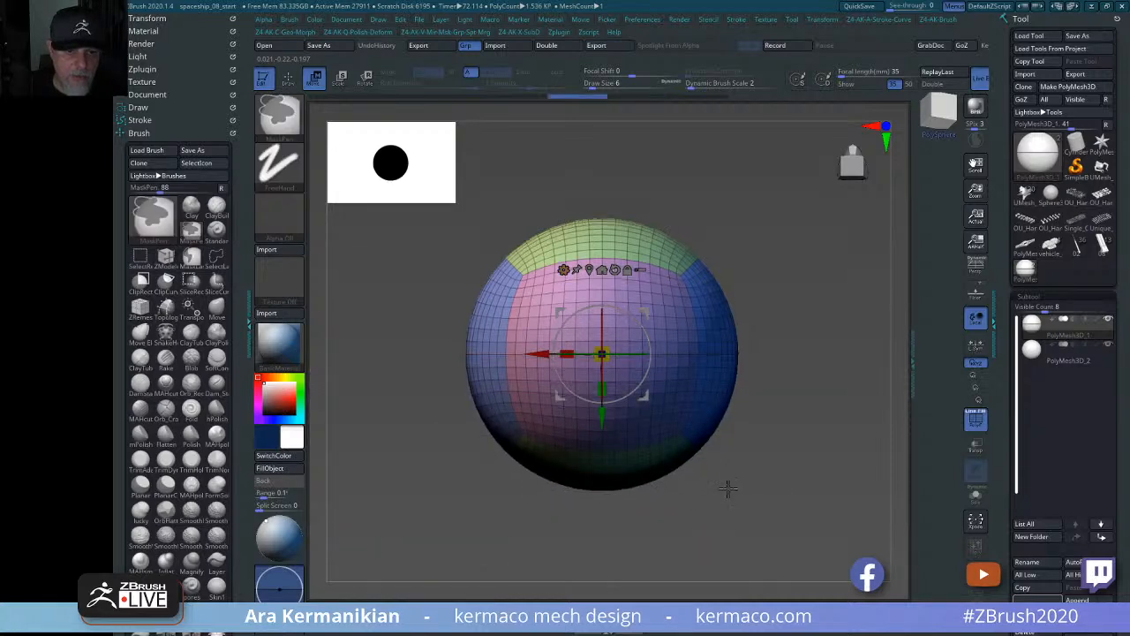
pyautogui.moveTo(758, 485)
pyautogui.keyDown('alt'); pyautogui.mouseDown()
pyautogui.moveTo(805, 502)
pyautogui.moveTo(829, 532)
pyautogui.mouseUp(); pyautogui.keyUp('alt')
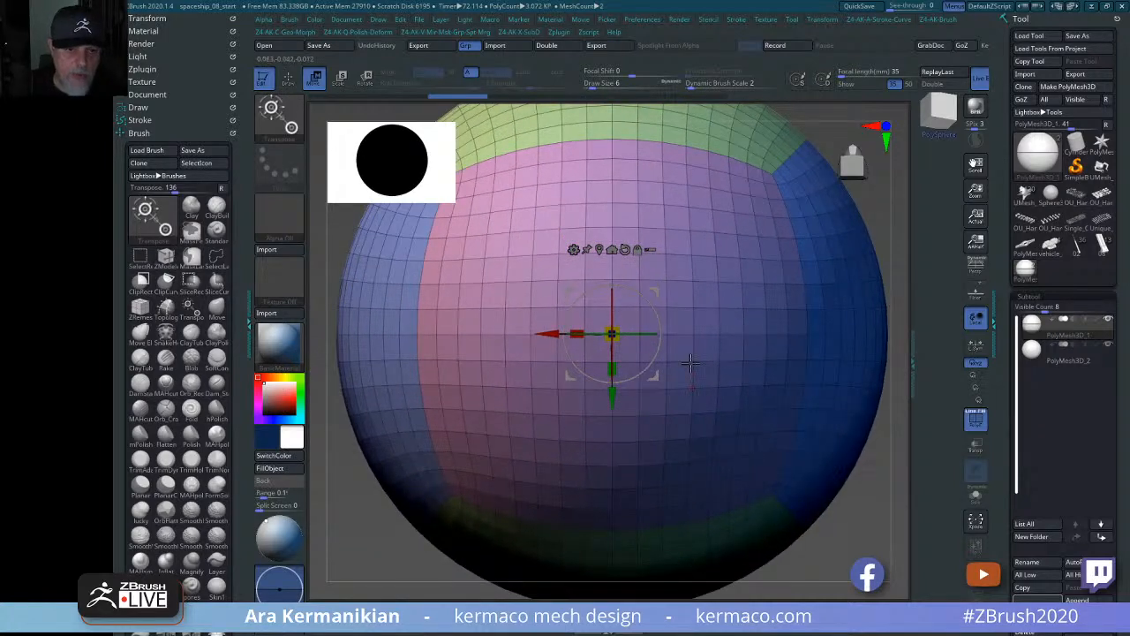
# Work a narrow polyloop into the outer sphere's equator with the ZModeler brush and Mirror And Weld.
pyautogui.press('b')
pyautogui.press('z')
pyautogui.press('m')
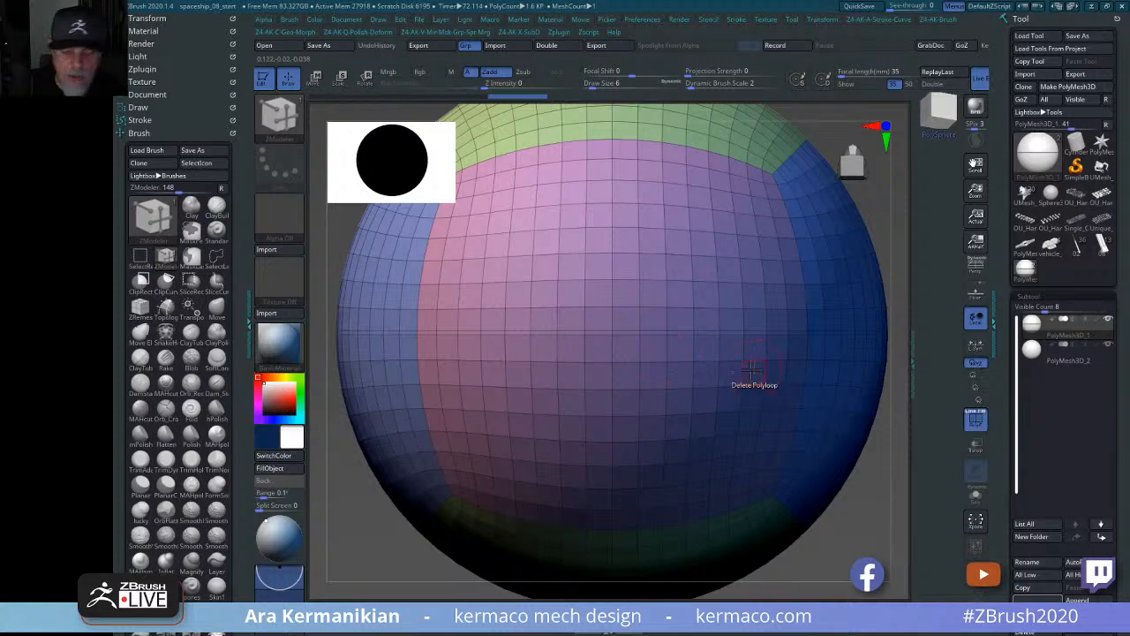
pyautogui.press('ctrl')
pyautogui.press('space')
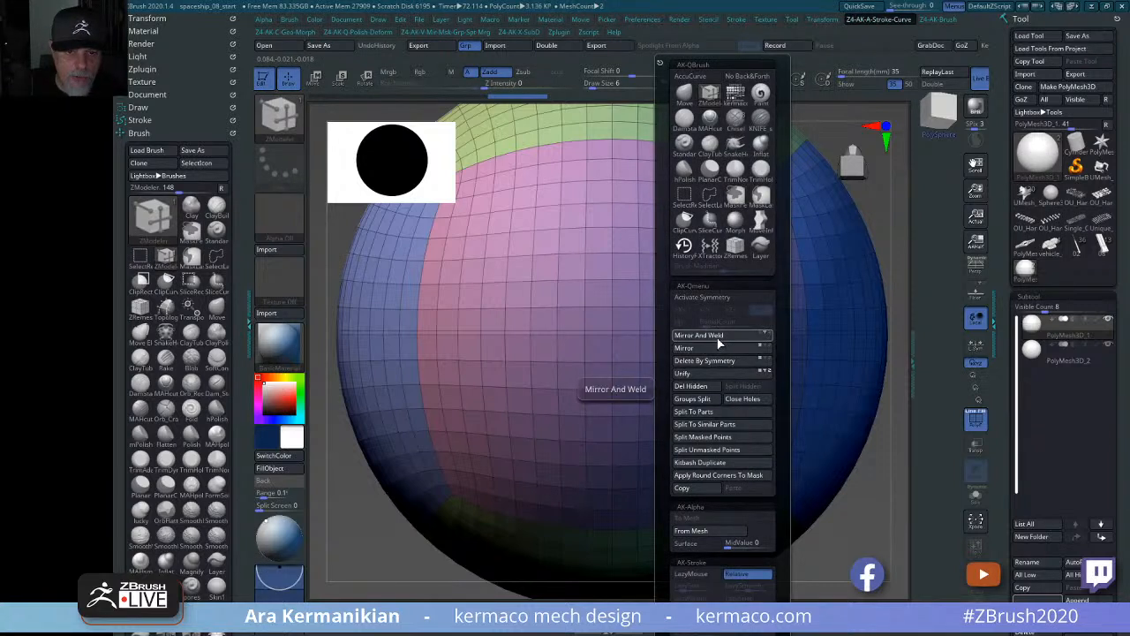
pyautogui.press('ctrl')
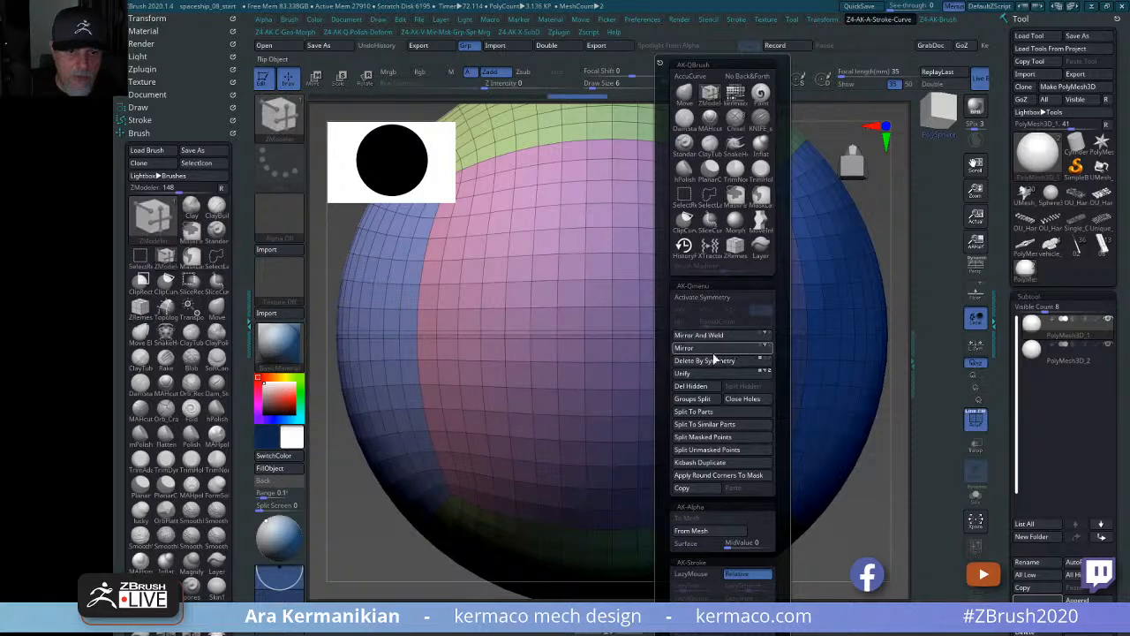
pyautogui.keyDown('alt'); pyautogui.moveTo(874, 541); pyautogui.dragTo(834, 574); pyautogui.keyUp('alt')
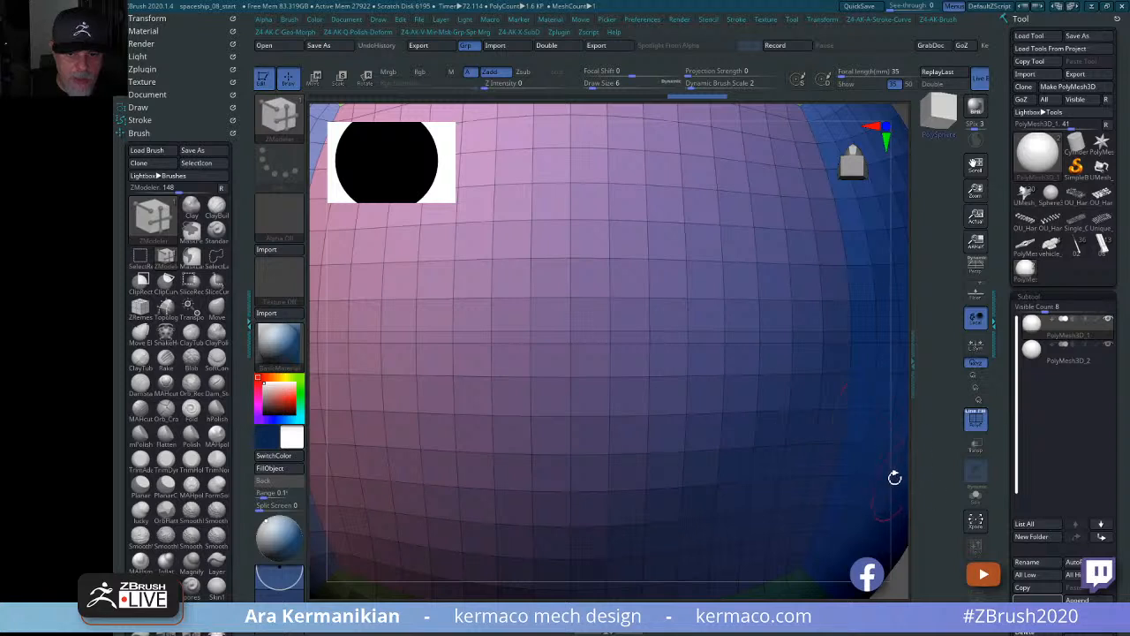
# Delete the narrow equator polyloop with ZModeler to split the outer sphere into two halves.
pyautogui.click(768, 337)
pyautogui.hotkey('ctrl', 'z')
pyautogui.moveTo(902, 375); pyautogui.dragTo(860, 387)
pyautogui.keyDown('alt'); pyautogui.moveTo(814, 472); pyautogui.dragTo(618, 318); pyautogui.keyUp('alt')
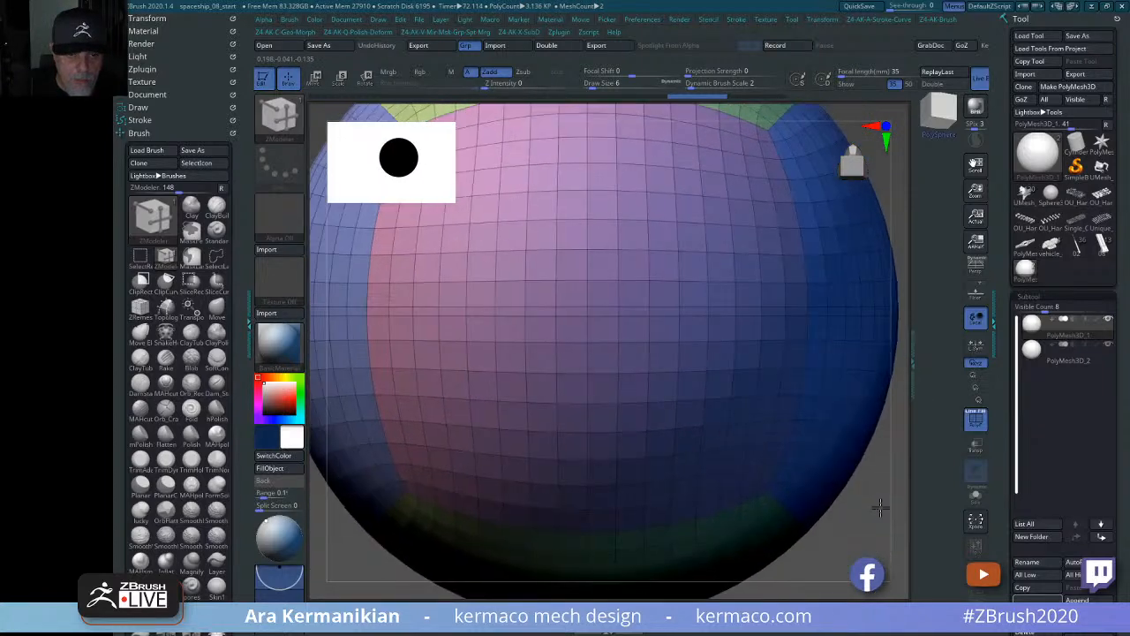
pyautogui.click(612, 309)
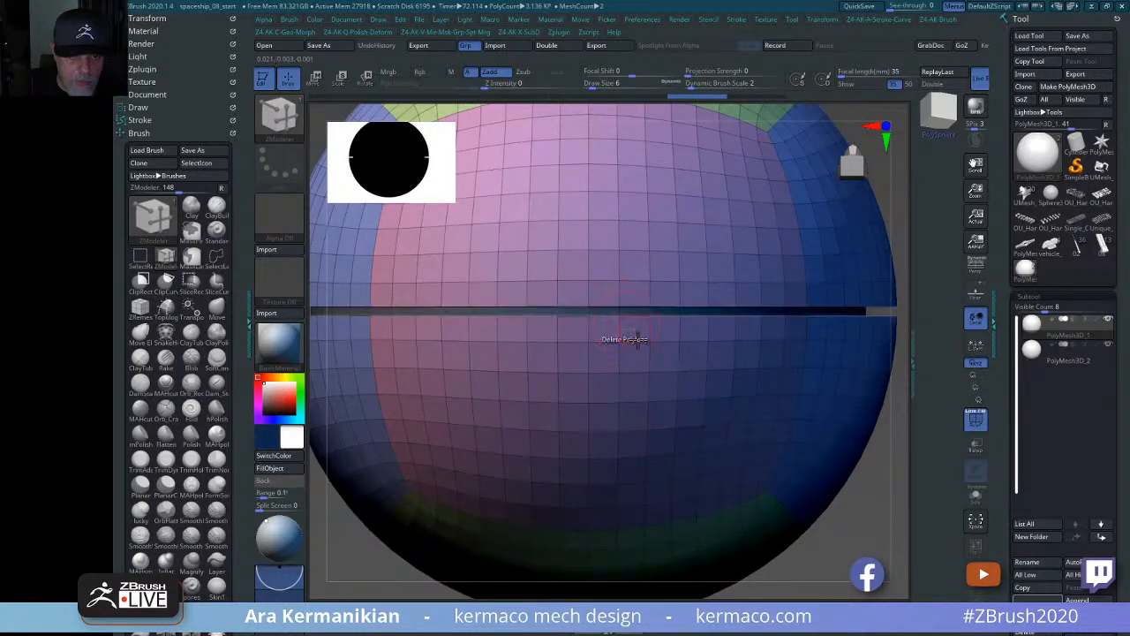
pyautogui.keyDown('alt'); pyautogui.moveTo(847, 482); pyautogui.dragTo(850, 537); pyautogui.keyUp('alt')
pyautogui.moveTo(857, 436); pyautogui.dragTo(845, 449)
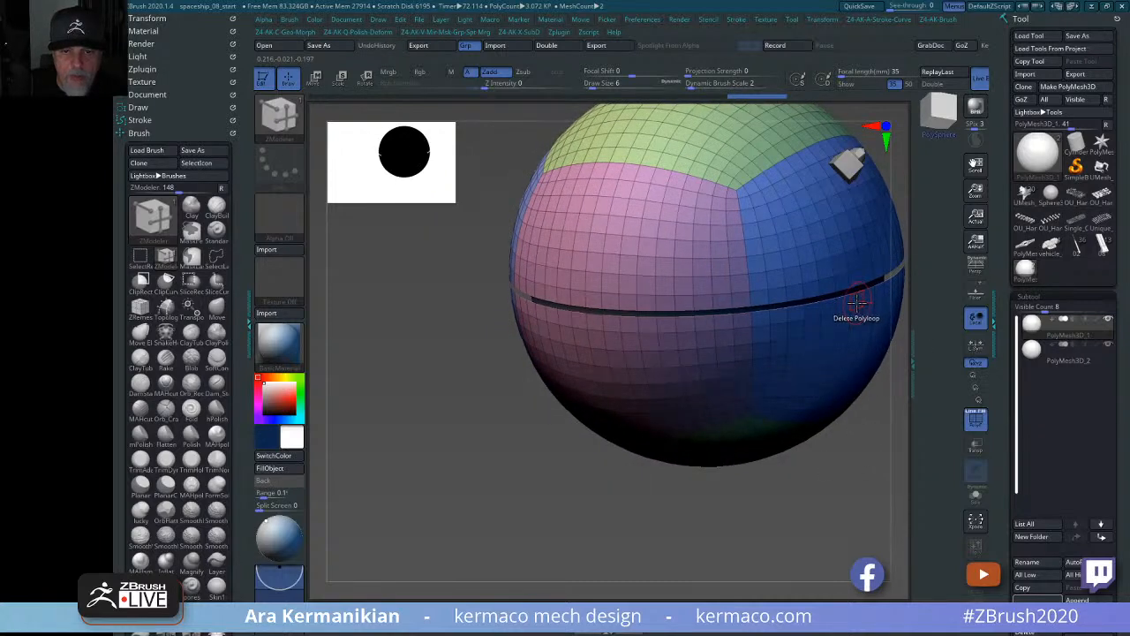
# Try to thicken both halves of the split sphere using ZModeler's QMesh action with the All Polygons target.
pyautogui.press('space')
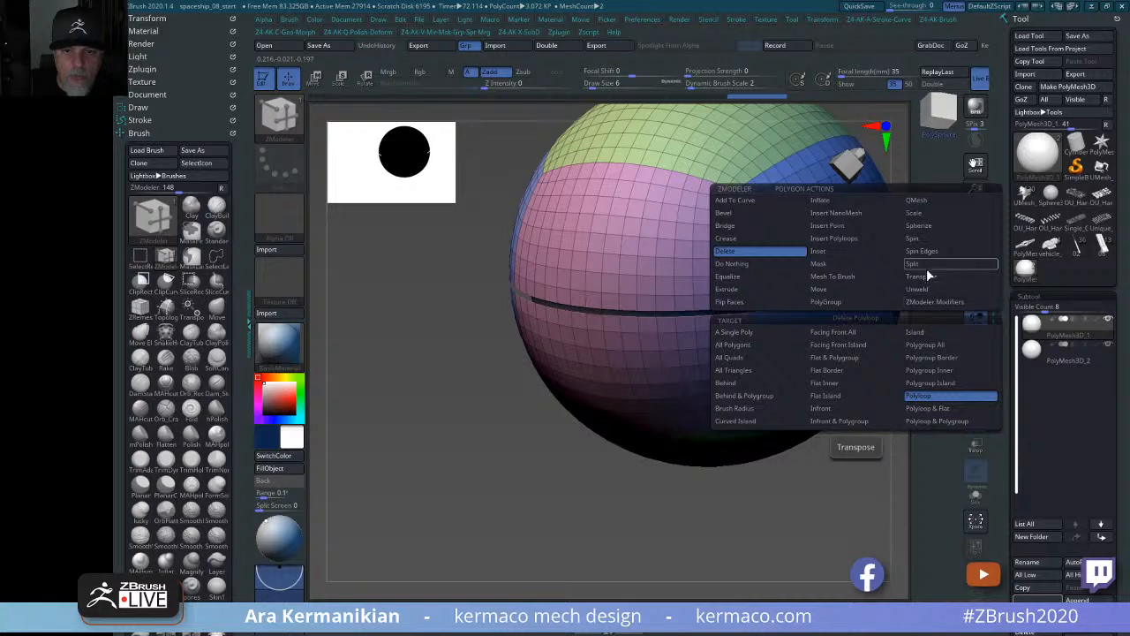
pyautogui.click(918, 200)
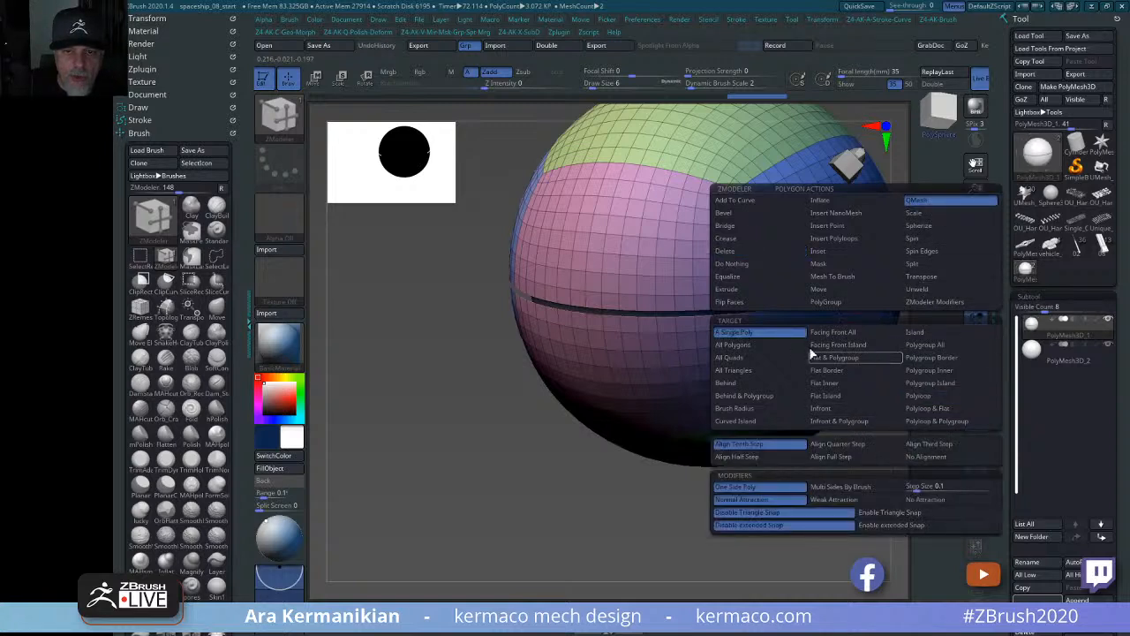
pyautogui.click(741, 347)
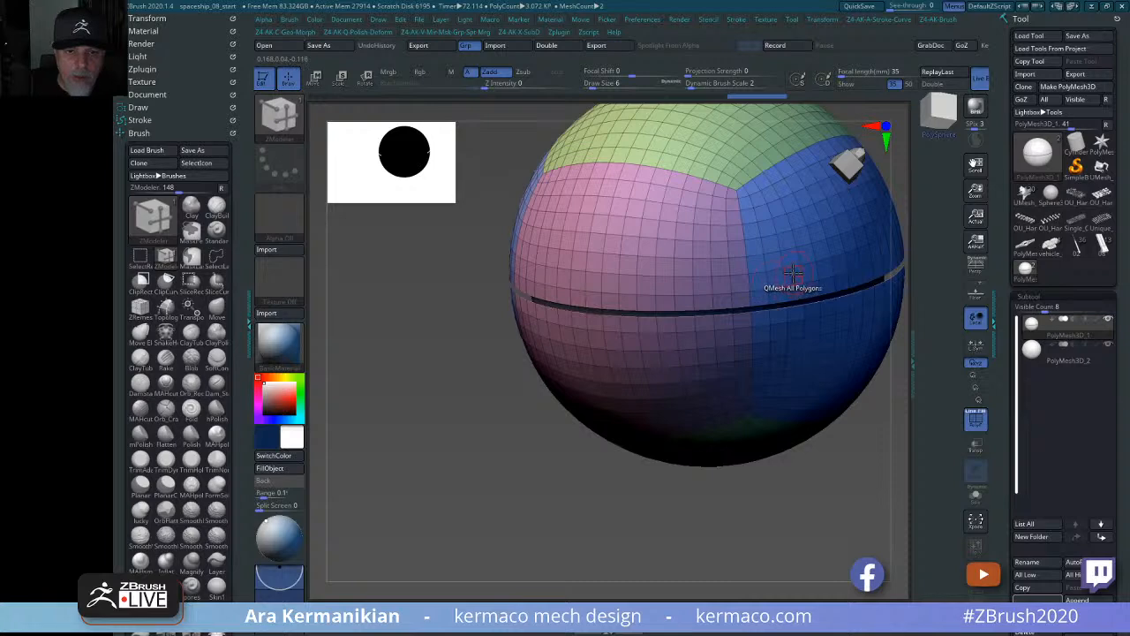
pyautogui.moveTo(794, 274); pyautogui.dragTo(801, 279)
pyautogui.moveTo(772, 551); pyautogui.dragTo(849, 481)
# Undo the QMesh thickening, the polyloop deletion and the equator loop edits on the outer sphere.
pyautogui.hotkey('ctrl', 'z')
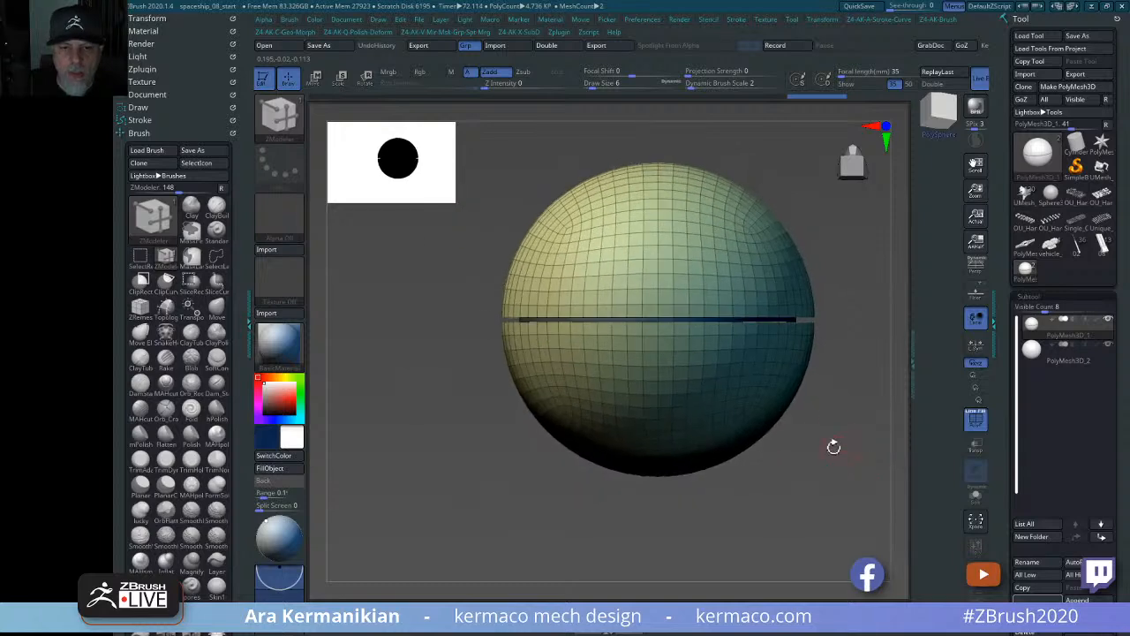
pyautogui.hotkey('ctrl', 'z')
pyautogui.hotkey('ctrl', 'z')
pyautogui.hotkey('ctrl', 'z')
pyautogui.hotkey('ctrl', 'z')
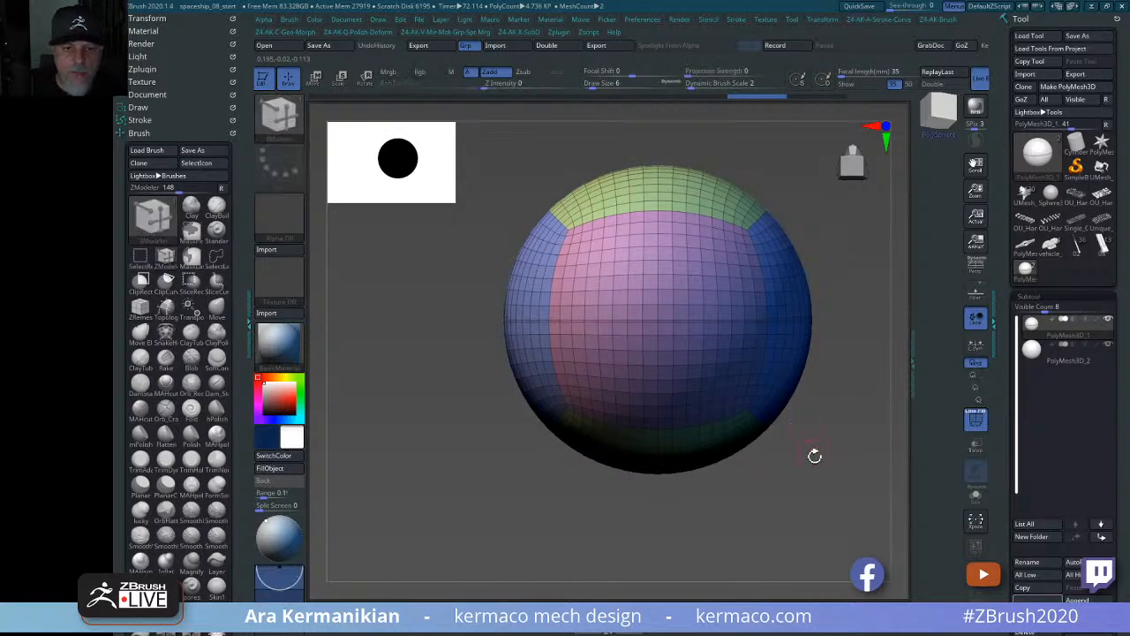
pyautogui.hotkey('ctrl', 'z')
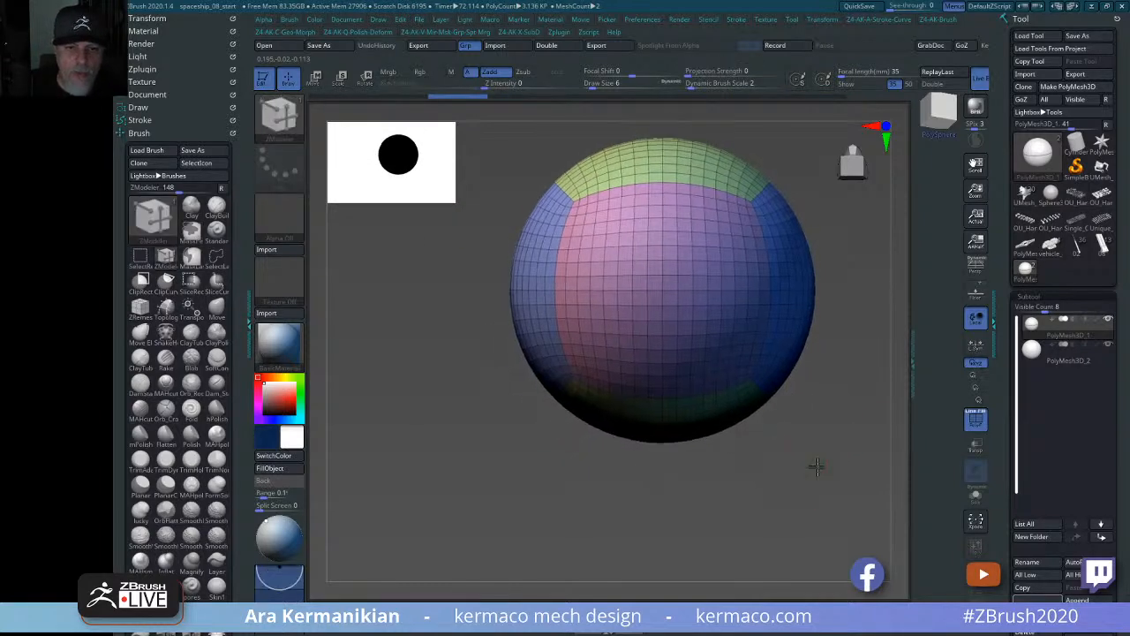
pyautogui.moveTo(843, 434); pyautogui.dragTo(713, 421)
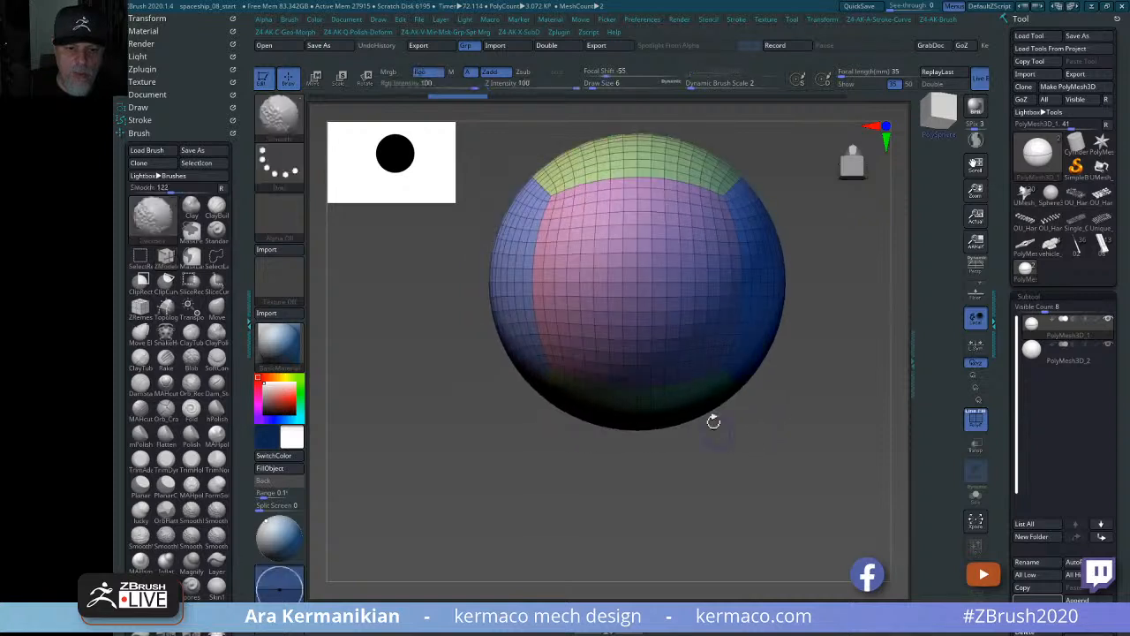
pyautogui.keyDown('alt'); pyautogui.moveTo(796, 387); pyautogui.dragTo(841, 405); pyautogui.keyUp('alt')
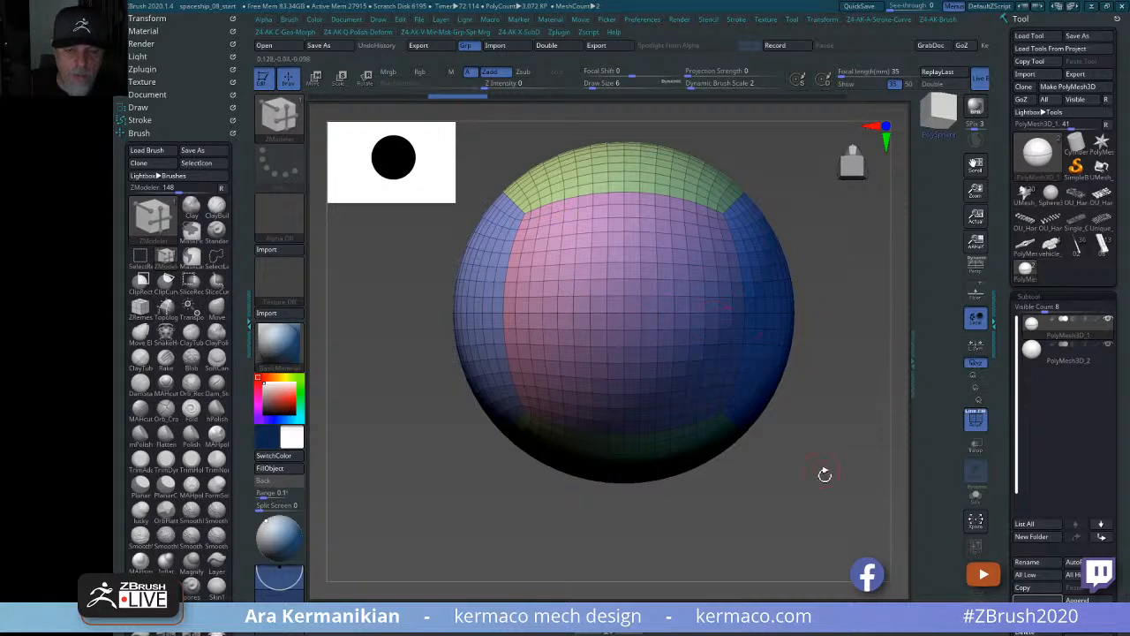
pyautogui.keyDown('alt'); pyautogui.moveTo(825, 472); pyautogui.dragTo(832, 479); pyautogui.keyUp('alt')
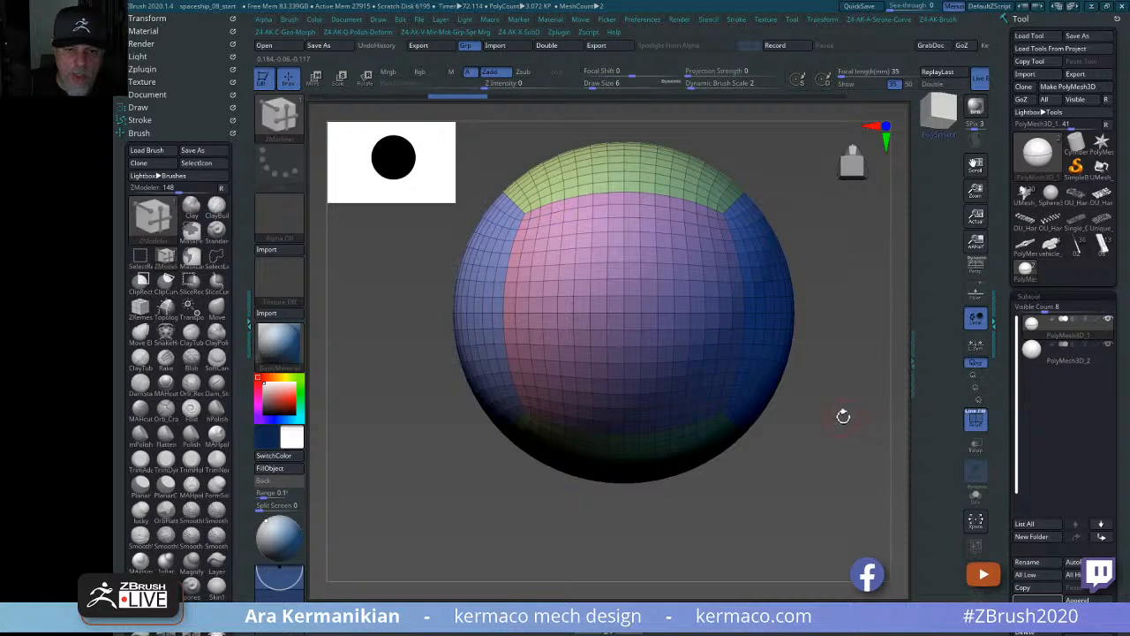
pyautogui.moveTo(845, 414)
pyautogui.keyDown('alt'); pyautogui.mouseDown()
pyautogui.moveTo(833, 410)
pyautogui.moveTo(848, 414)
pyautogui.mouseUp(); pyautogui.keyUp('alt')
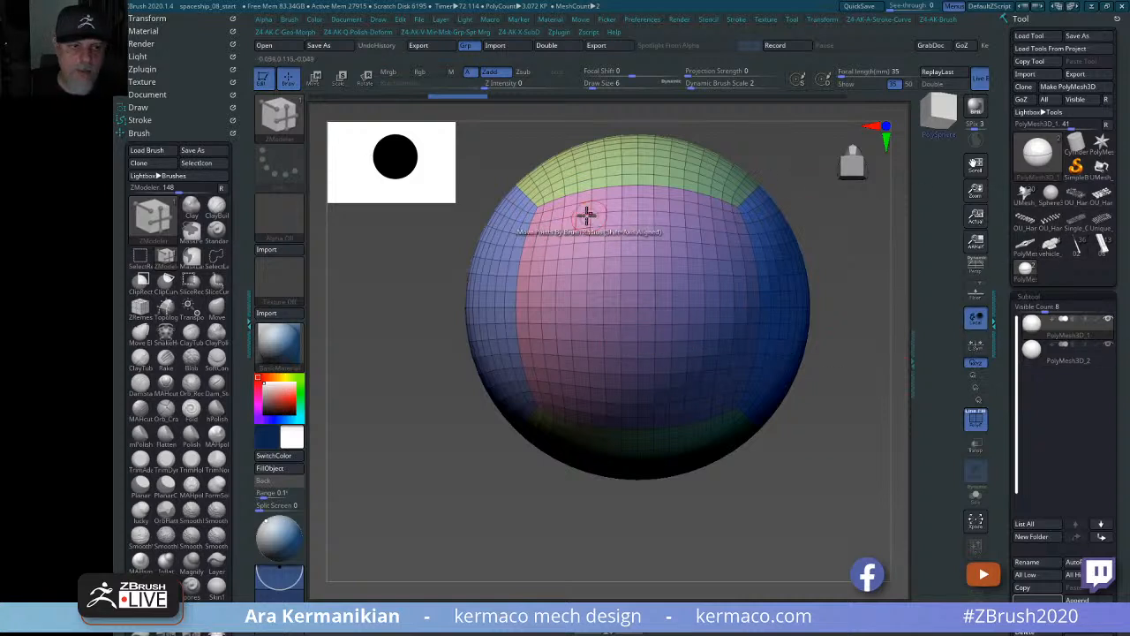
# Append a PolyMesh3D star subtool and replace its mesh with a cylinder from the insert-mesh primitives.
pyautogui.press('w')
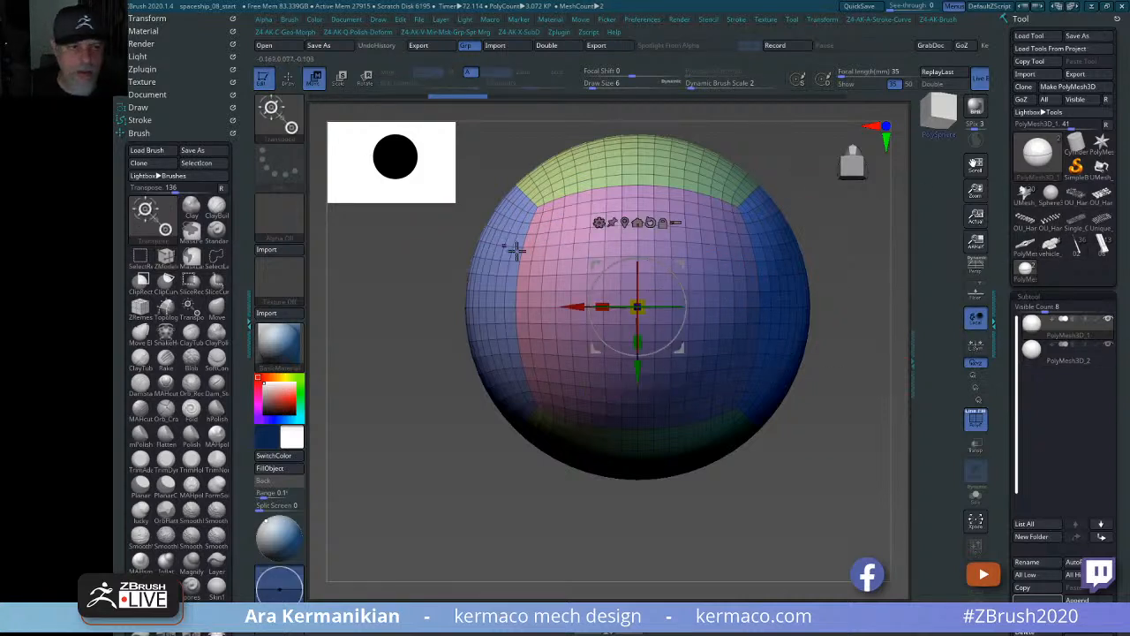
pyautogui.press('space')
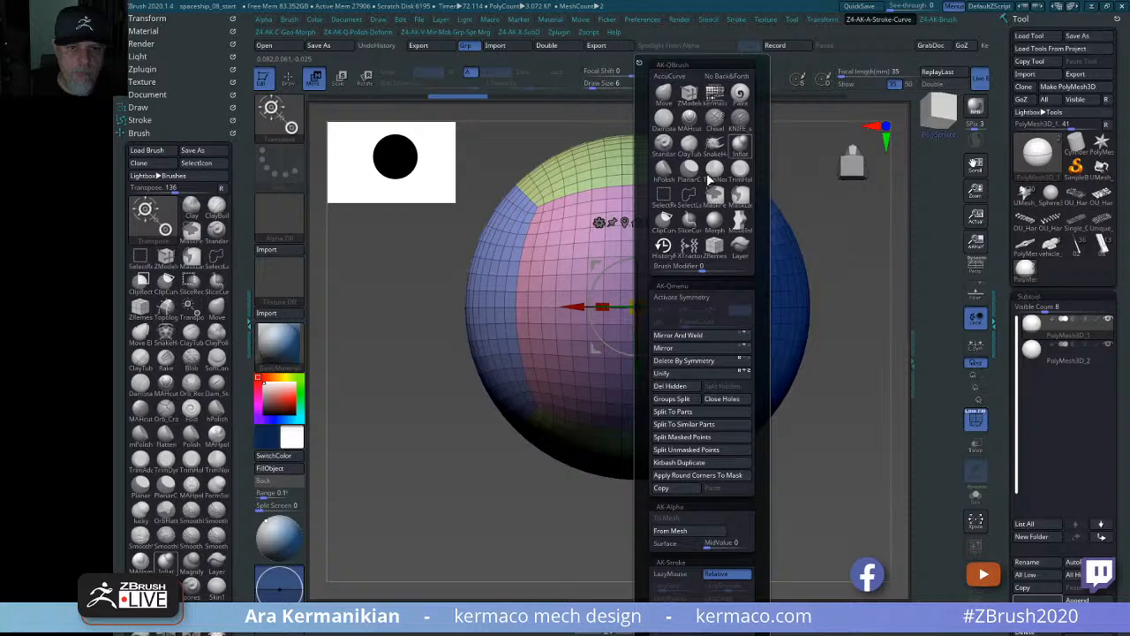
pyautogui.click(714, 94)
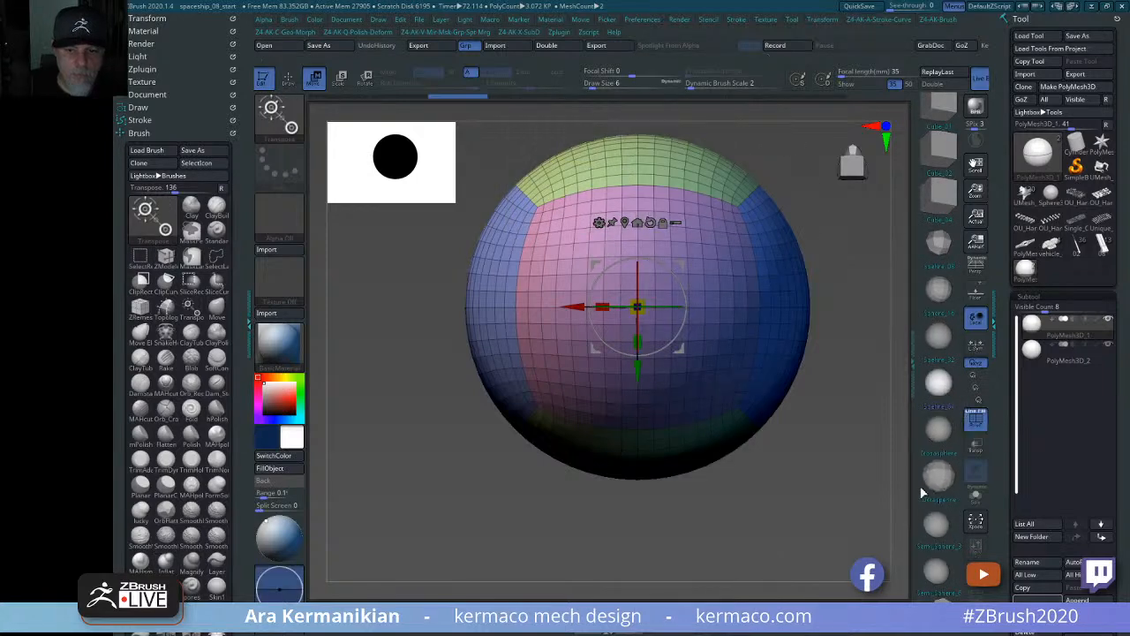
pyautogui.click(948, 424)
pyautogui.click(943, 440)
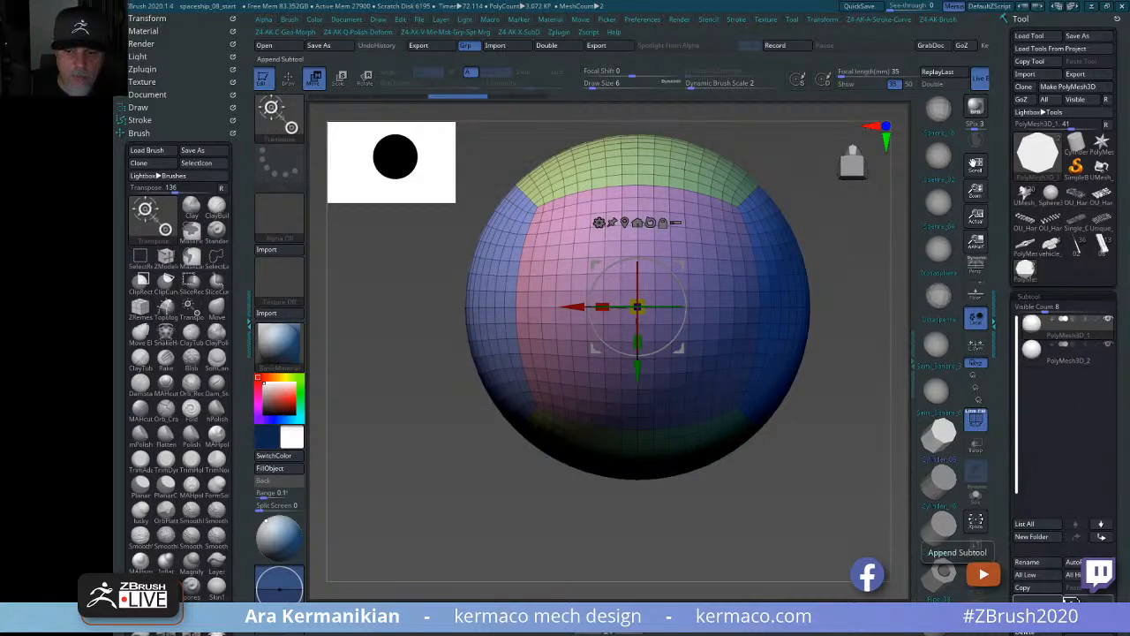
pyautogui.click(1071, 601)
pyautogui.click(778, 417)
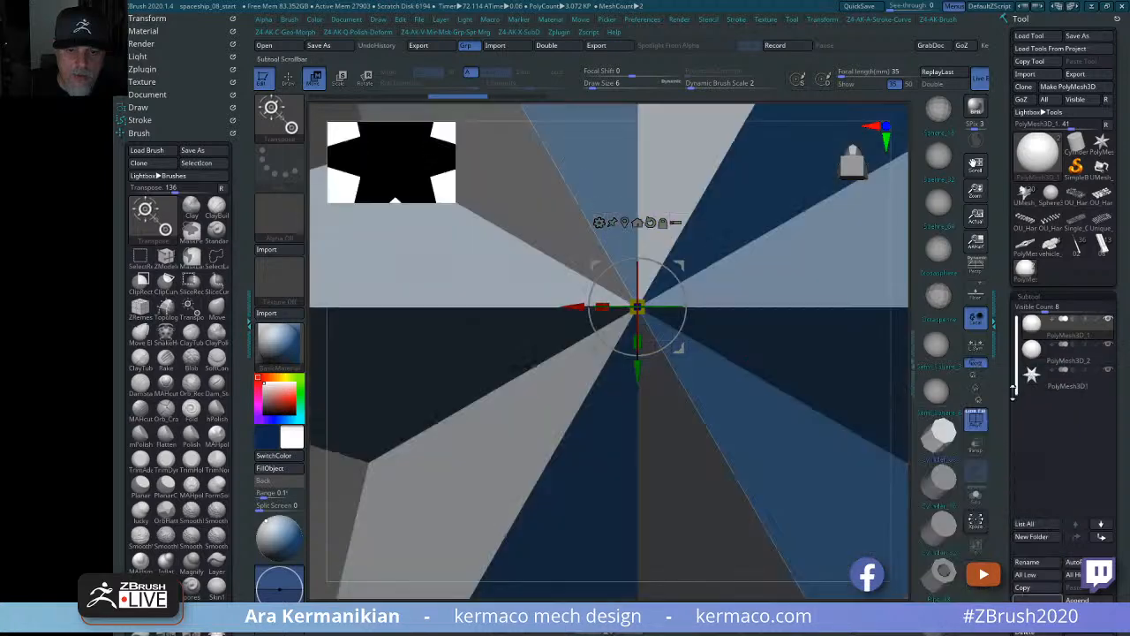
pyautogui.click(1065, 394)
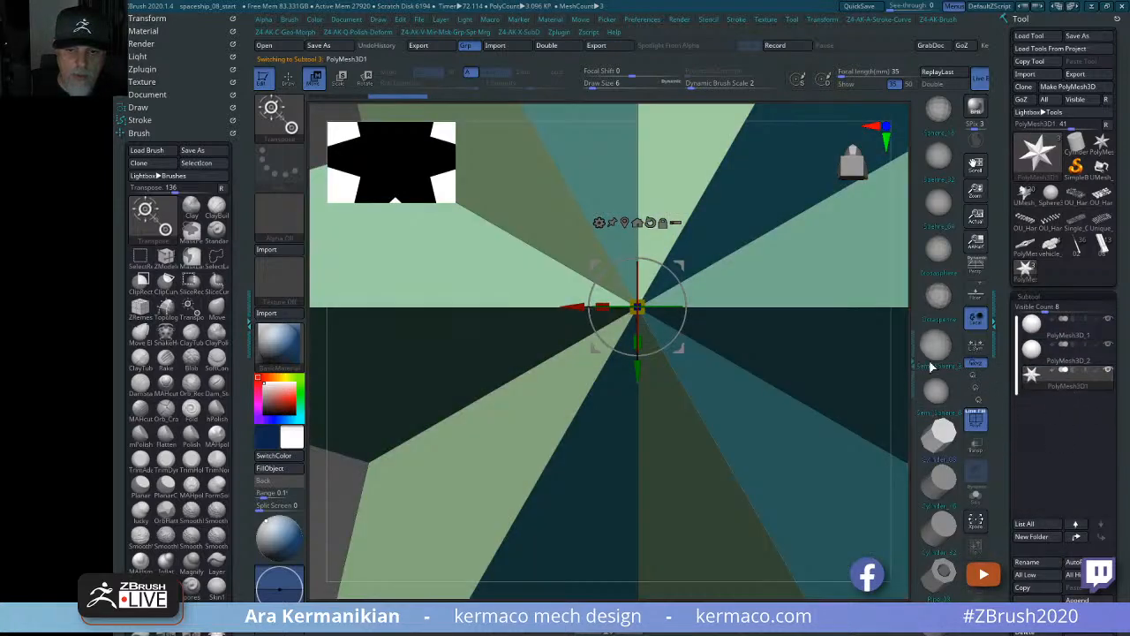
pyautogui.click(945, 535)
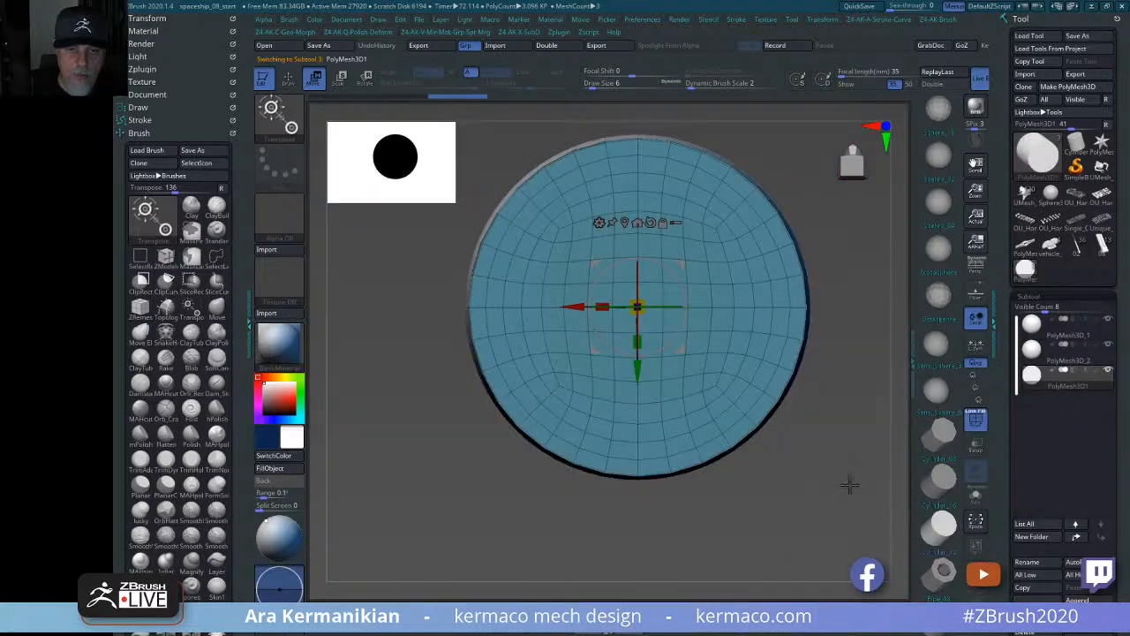
# Center the gizmo on the cylinder's unmasked mesh and scale it down along Z into a flat disc at the sphere's middle.
pyautogui.keyDown('shift'); pyautogui.moveTo(875, 480); pyautogui.dragTo(777, 482); pyautogui.keyUp('shift')
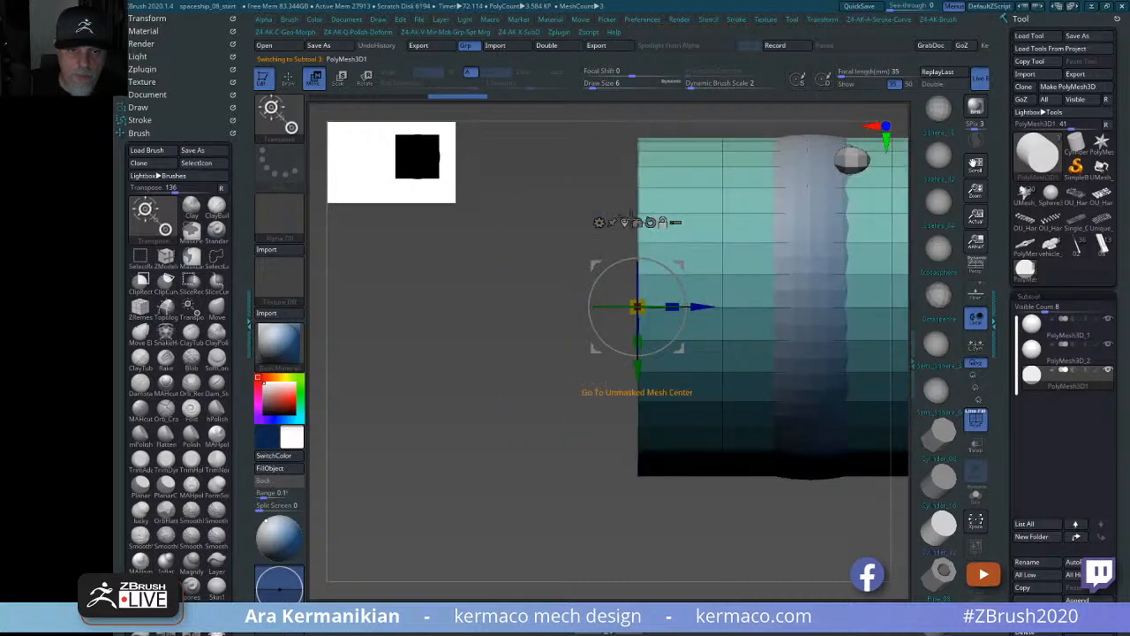
pyautogui.click(625, 223)
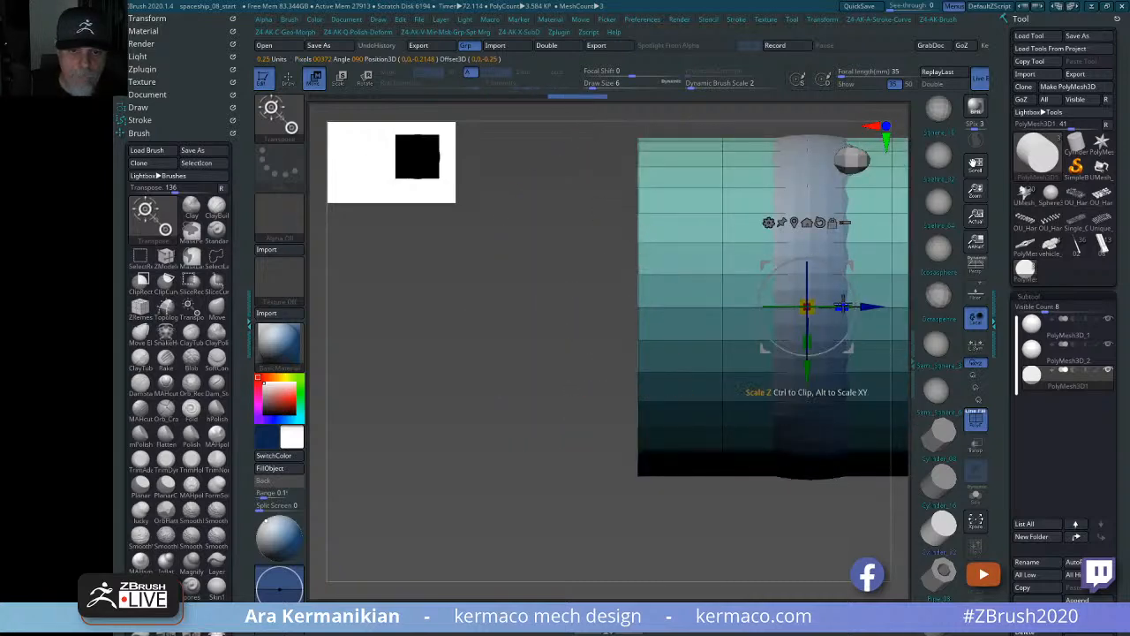
pyautogui.moveTo(842, 306); pyautogui.dragTo(645, 289)
pyautogui.moveTo(409, 463); pyautogui.dragTo(598, 421)
pyautogui.moveTo(819, 447); pyautogui.dragTo(881, 500)
pyautogui.keyDown('alt'); pyautogui.moveTo(828, 466); pyautogui.dragTo(711, 370); pyautogui.keyUp('alt')
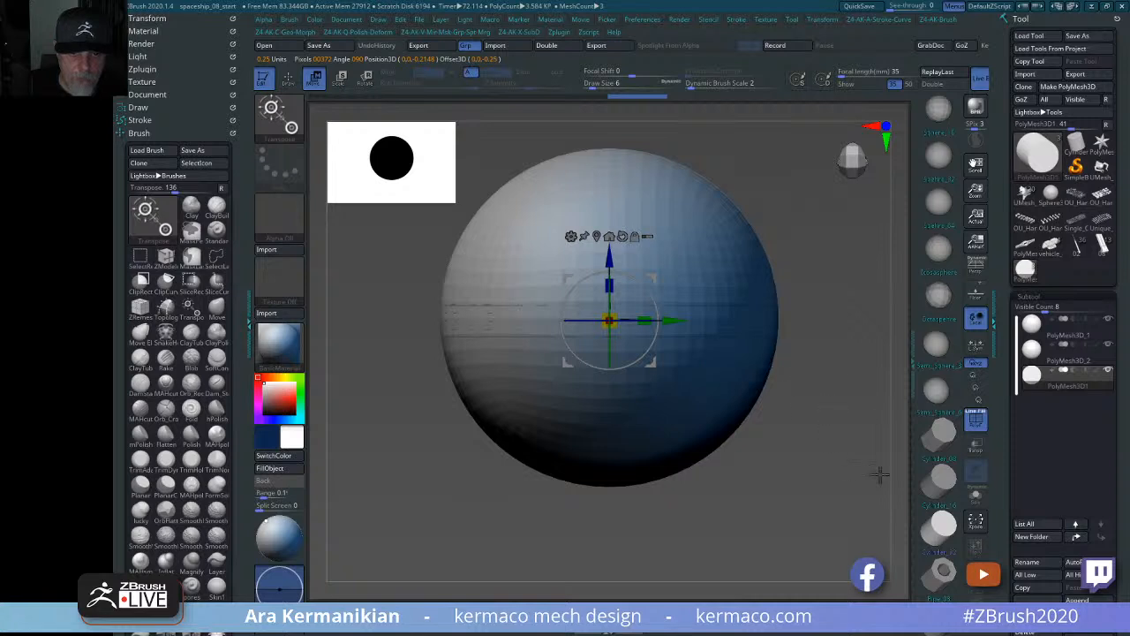
# Enlarge the disc uniformly until it sticks out past the outer sphere, and thin it further along Z.
pyautogui.keyDown('alt'); pyautogui.moveTo(880, 475); pyautogui.dragTo(908, 481); pyautogui.keyUp('alt')
pyautogui.moveTo(886, 481); pyautogui.dragTo(847, 463)
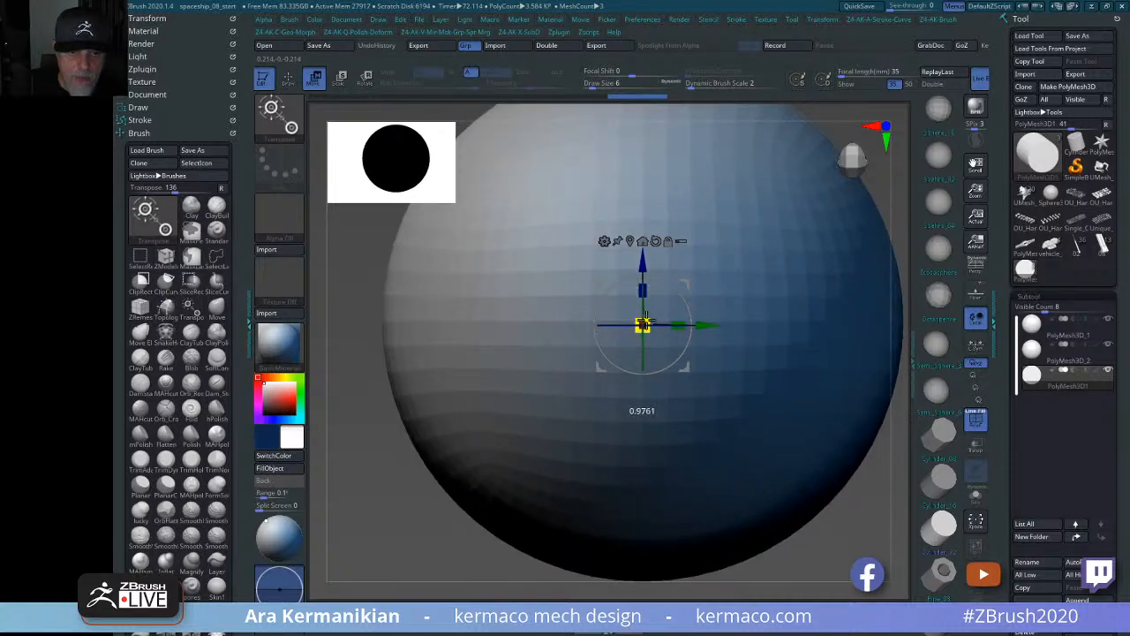
pyautogui.moveTo(647, 320); pyautogui.dragTo(651, 276)
pyautogui.keyDown('ctrl'); pyautogui.moveTo(859, 545); pyautogui.dragTo(798, 535, button='right'); pyautogui.keyUp('ctrl')
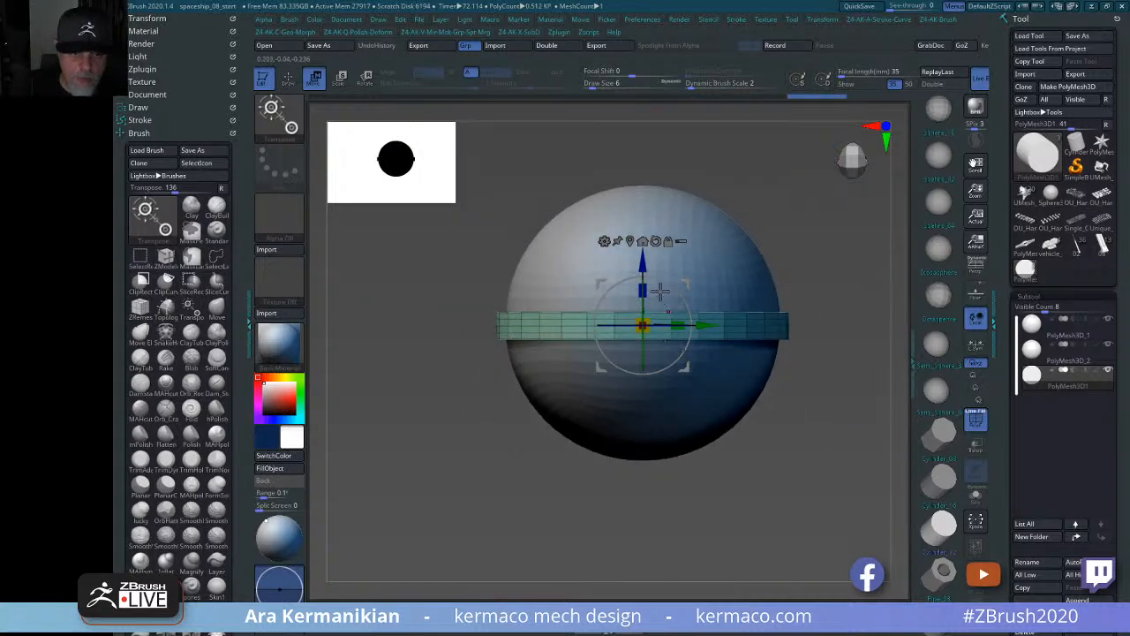
pyautogui.moveTo(643, 289); pyautogui.dragTo(618, 371)
pyautogui.moveTo(747, 426)
pyautogui.mouseDown()
pyautogui.moveTo(738, 503)
pyautogui.moveTo(807, 462)
pyautogui.moveTo(810, 428)
pyautogui.mouseUp()
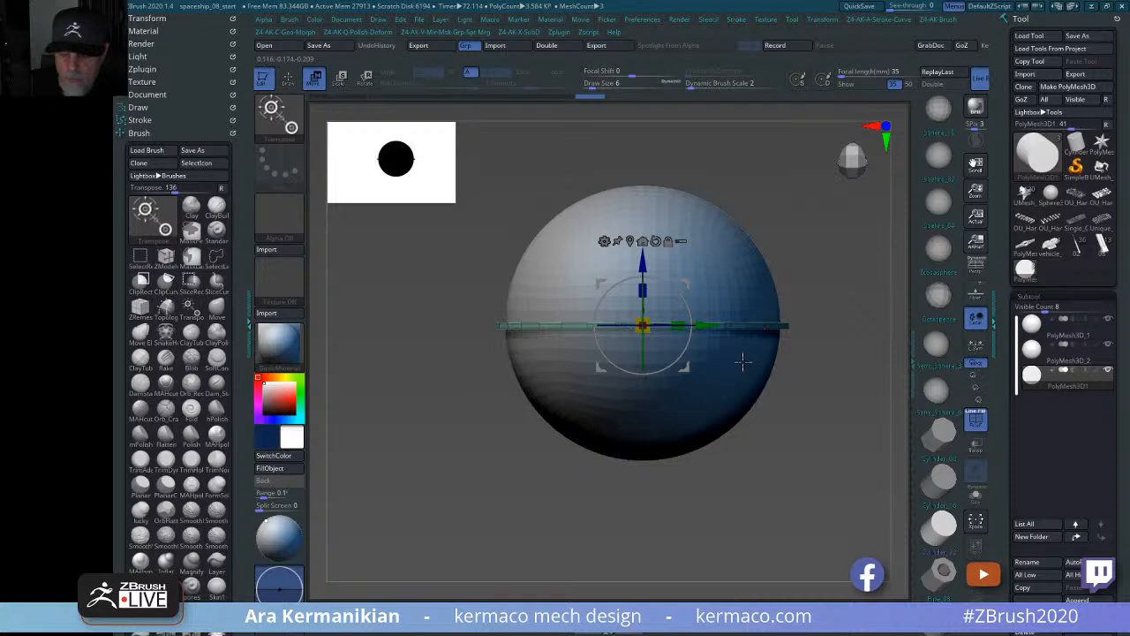
# Turn on transparency with ghosting and select the inner sphere PolyMesh3D_2 to inspect how the disc cuts through both spheres.
pyautogui.press('q')
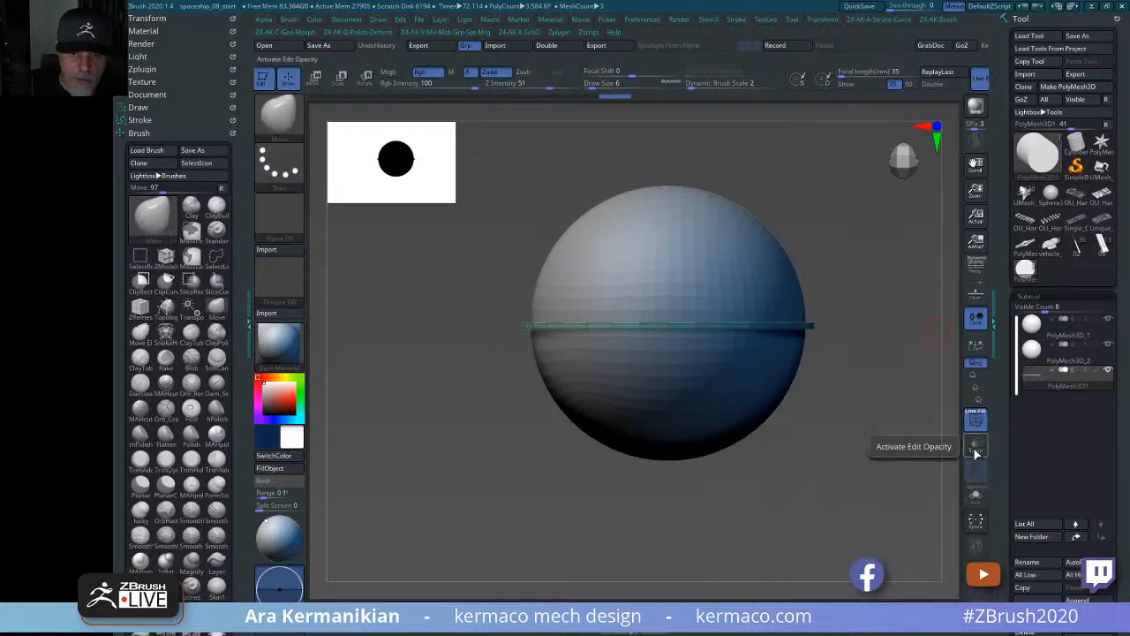
pyautogui.click(976, 446)
pyautogui.moveTo(916, 420); pyautogui.dragTo(639, 333)
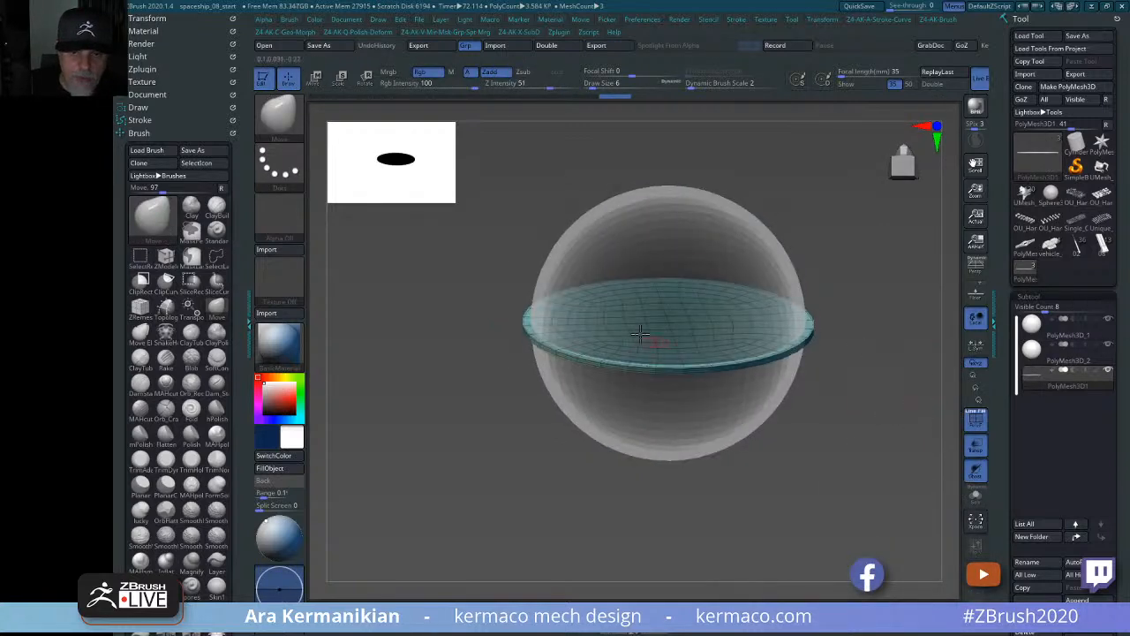
pyautogui.moveTo(908, 407)
pyautogui.mouseDown()
pyautogui.moveTo(894, 434)
pyautogui.moveTo(903, 426)
pyautogui.mouseUp()
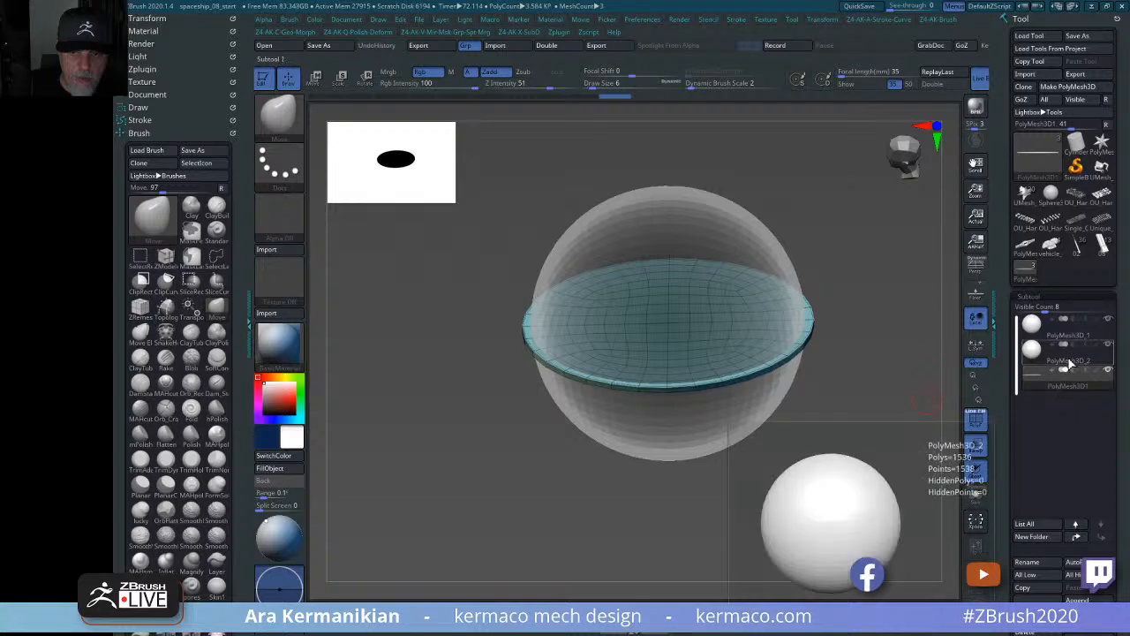
pyautogui.click(1067, 363)
pyautogui.moveTo(880, 379); pyautogui.dragTo(803, 322)
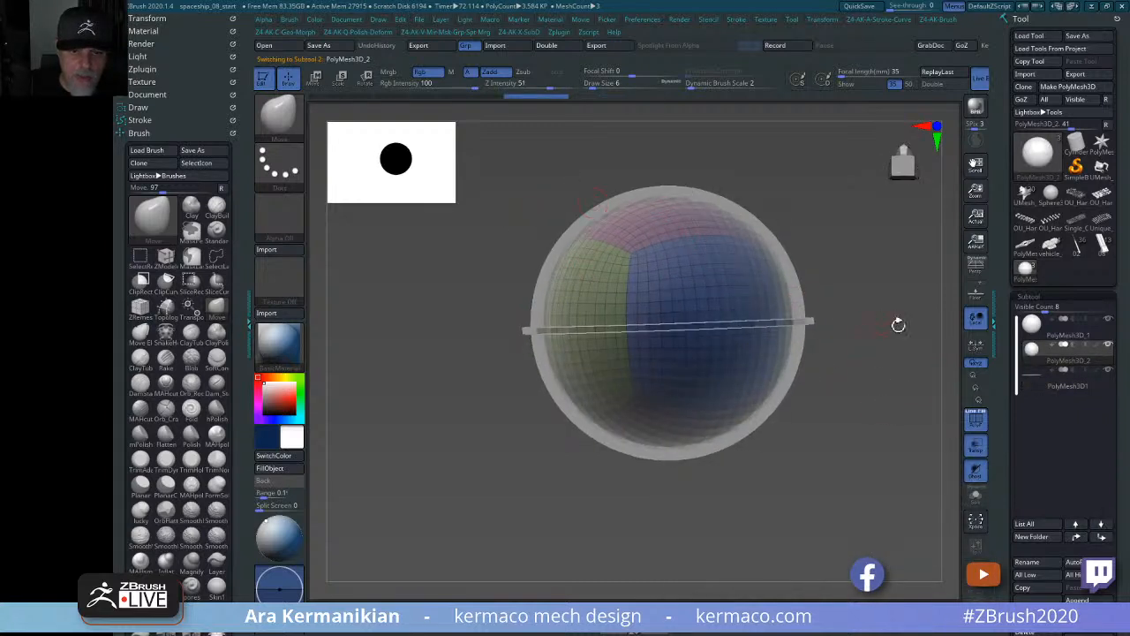
pyautogui.keyDown('shift'); pyautogui.moveTo(898, 325); pyautogui.dragTo(716, 302); pyautogui.keyUp('shift')
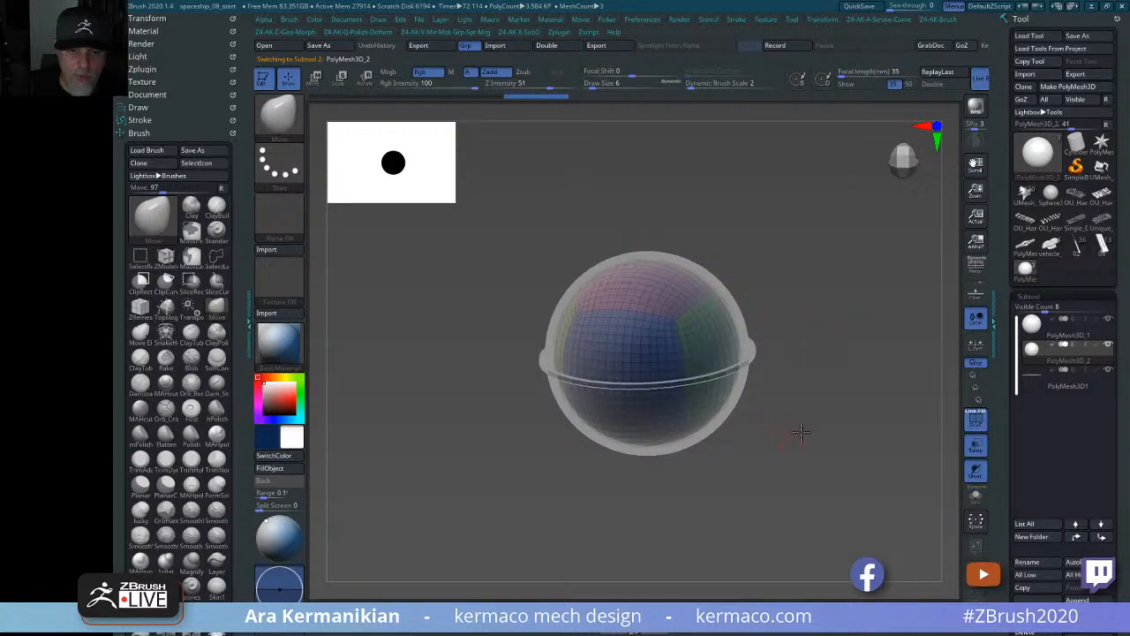
# Set the inner sphere PolyMesh3D_2 to subtraction, and preview the Live Boolean result with transparency and polyframe turned off.
pyautogui.keyDown('alt'); pyautogui.moveTo(801, 433); pyautogui.dragTo(828, 479); pyautogui.keyUp('alt')
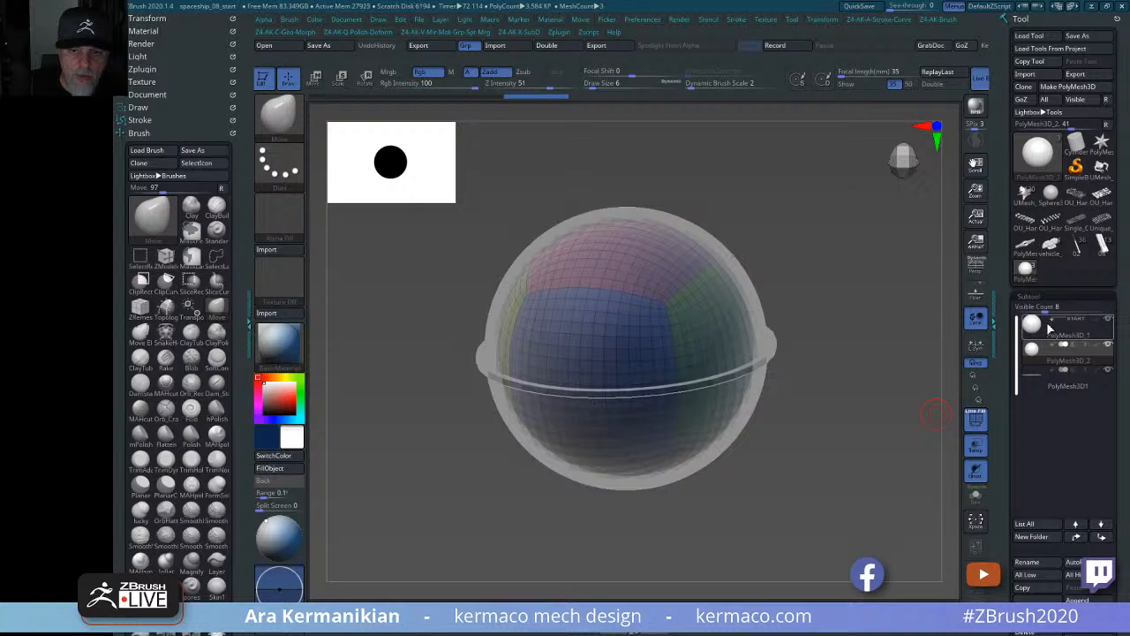
pyautogui.moveTo(1073, 351)
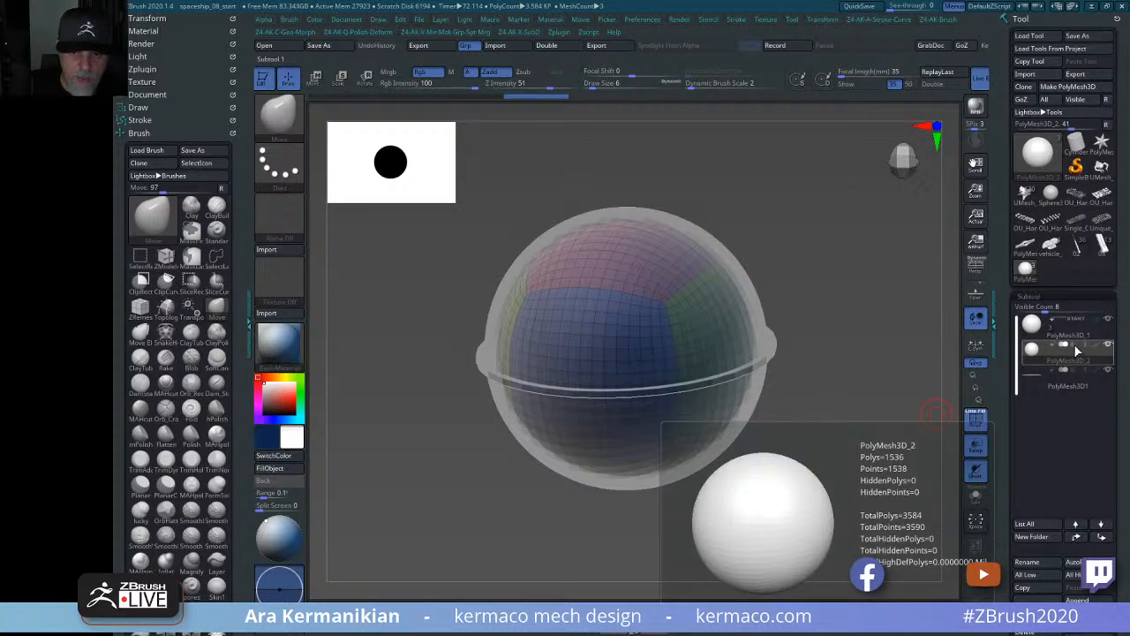
pyautogui.moveTo(881, 444); pyautogui.dragTo(883, 424)
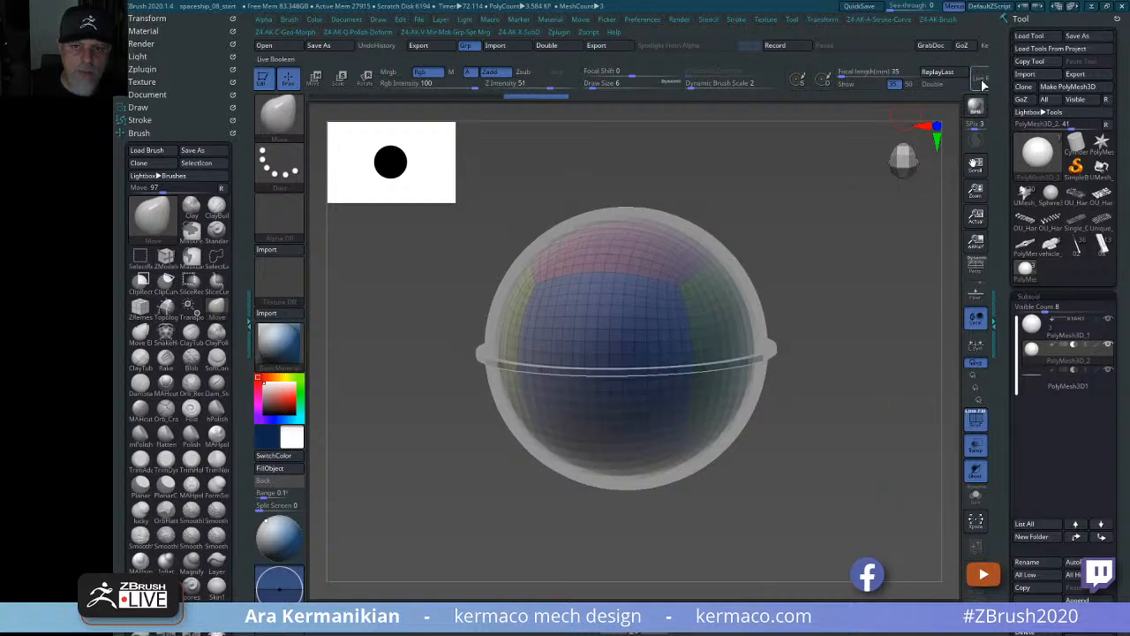
pyautogui.click(975, 446)
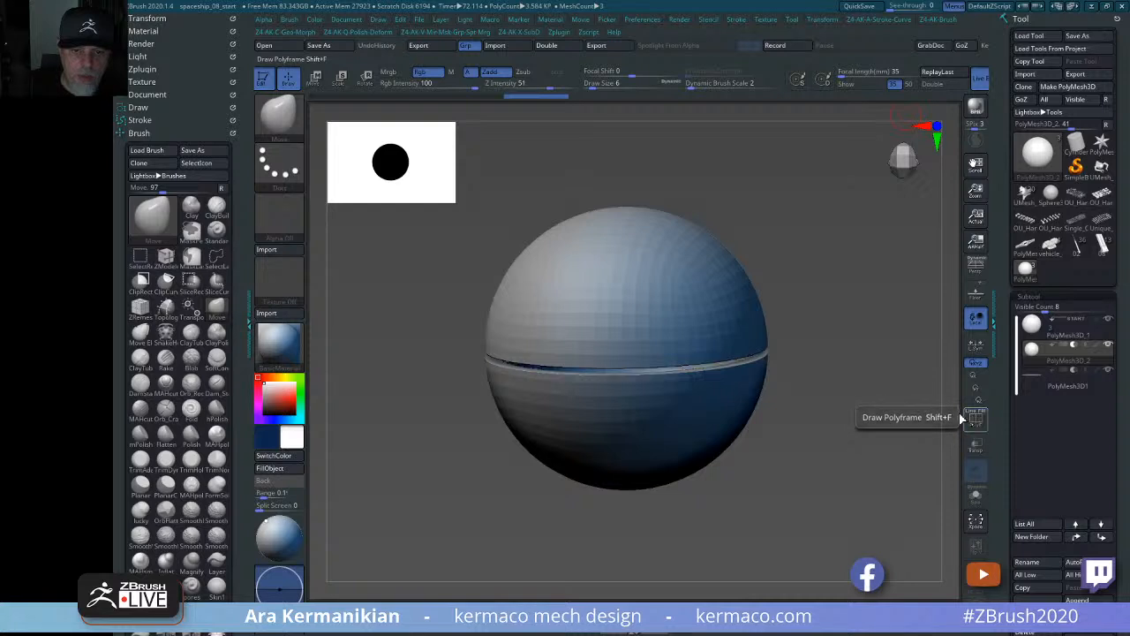
pyautogui.moveTo(918, 412)
pyautogui.mouseDown()
pyautogui.moveTo(876, 399)
pyautogui.moveTo(888, 403)
pyautogui.moveTo(858, 363)
pyautogui.moveTo(871, 404)
pyautogui.moveTo(858, 399)
pyautogui.moveTo(864, 423)
pyautogui.moveTo(851, 418)
pyautogui.moveTo(863, 415)
pyautogui.mouseUp()
# Set the disc PolyMesh3D1 to subtraction, thin it to a hairline, and reposition it along Z slightly above the sphere's middle.
pyautogui.click(1075, 386)
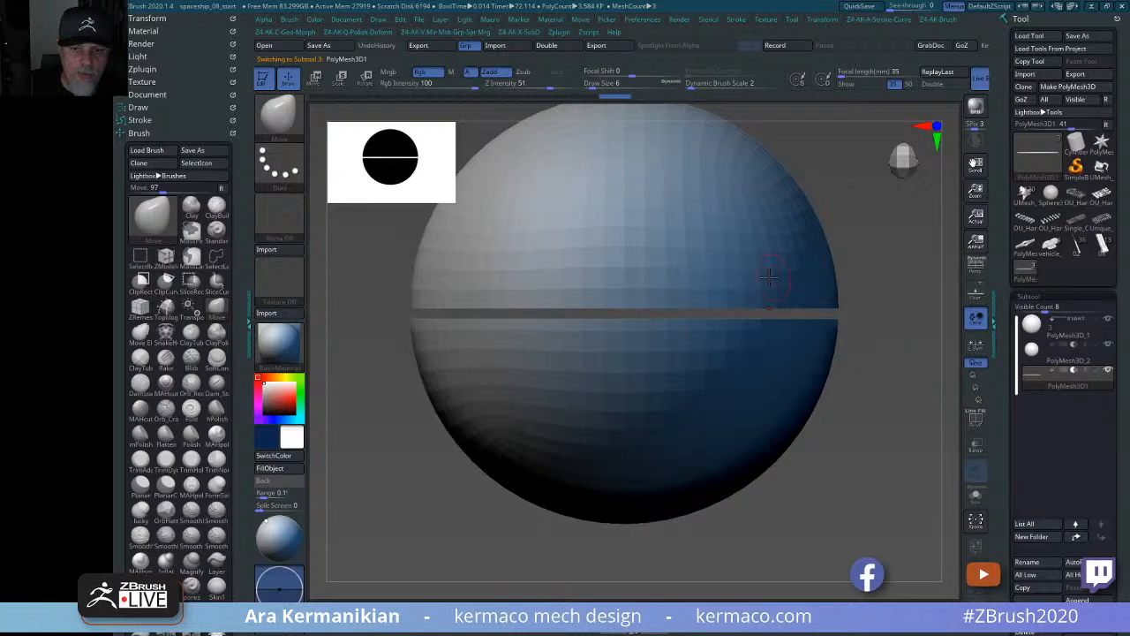
pyautogui.press('w')
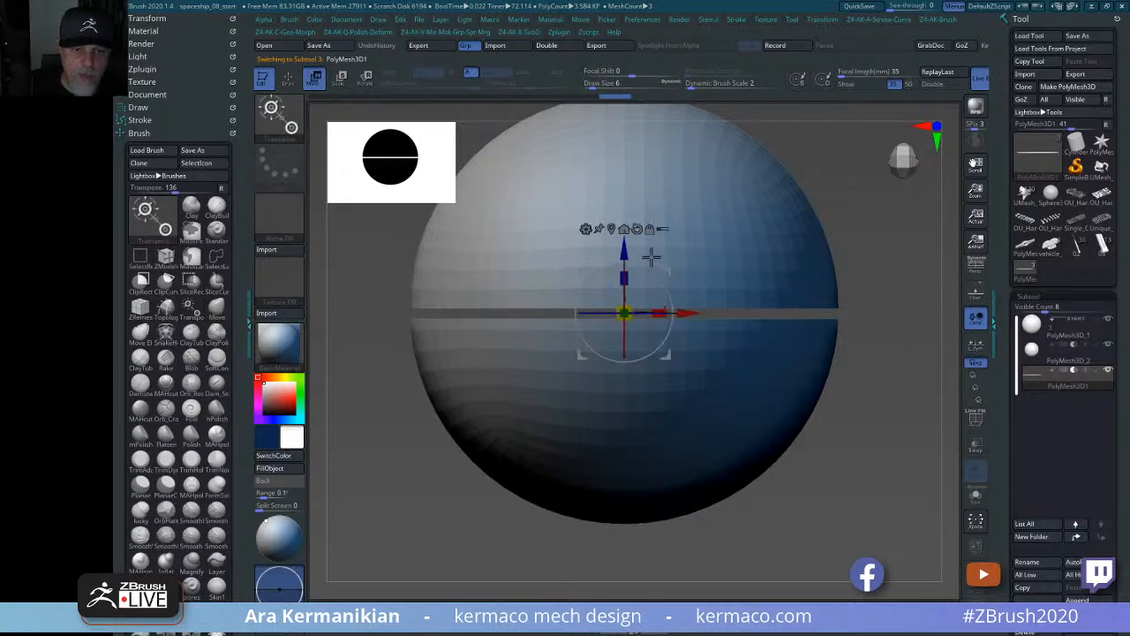
pyautogui.moveTo(619, 253); pyautogui.dragTo(616, 336)
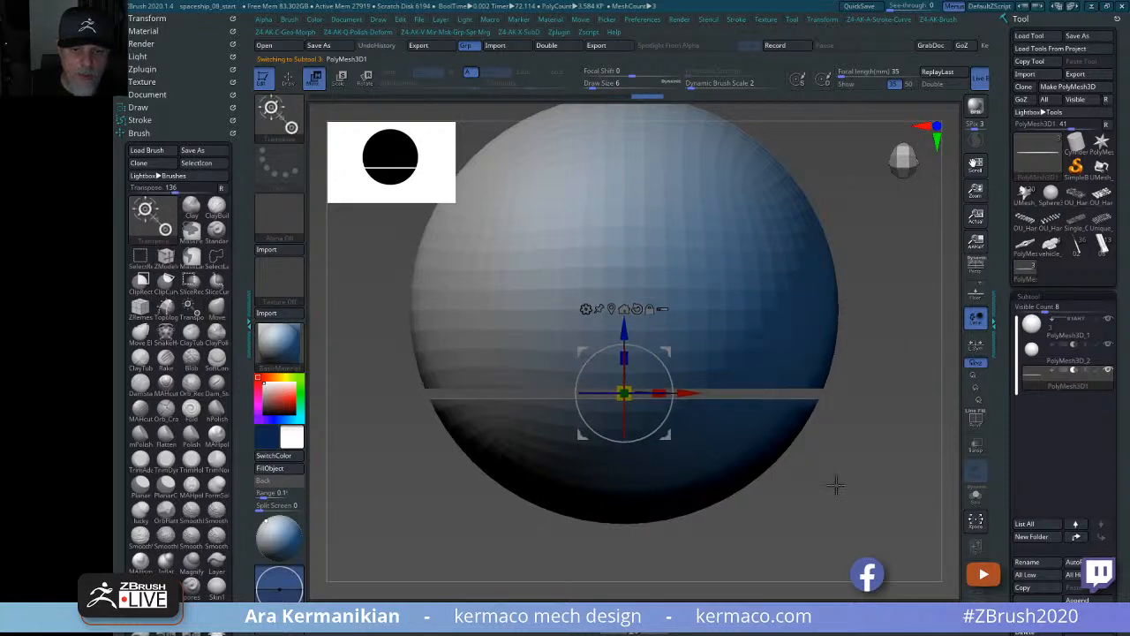
pyautogui.moveTo(831, 508)
pyautogui.mouseDown()
pyautogui.moveTo(804, 487)
pyautogui.moveTo(820, 492)
pyautogui.moveTo(814, 499)
pyautogui.mouseUp()
pyautogui.keyDown('shift'); pyautogui.moveTo(877, 444); pyautogui.dragTo(870, 439); pyautogui.keyUp('shift')
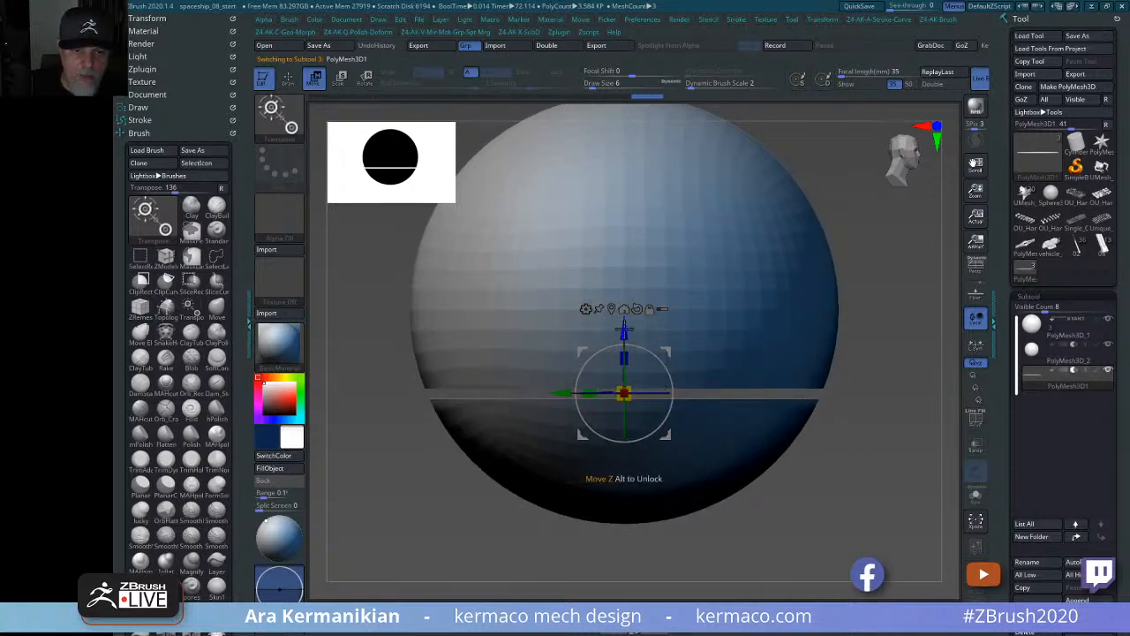
pyautogui.moveTo(624, 329); pyautogui.dragTo(624, 258)
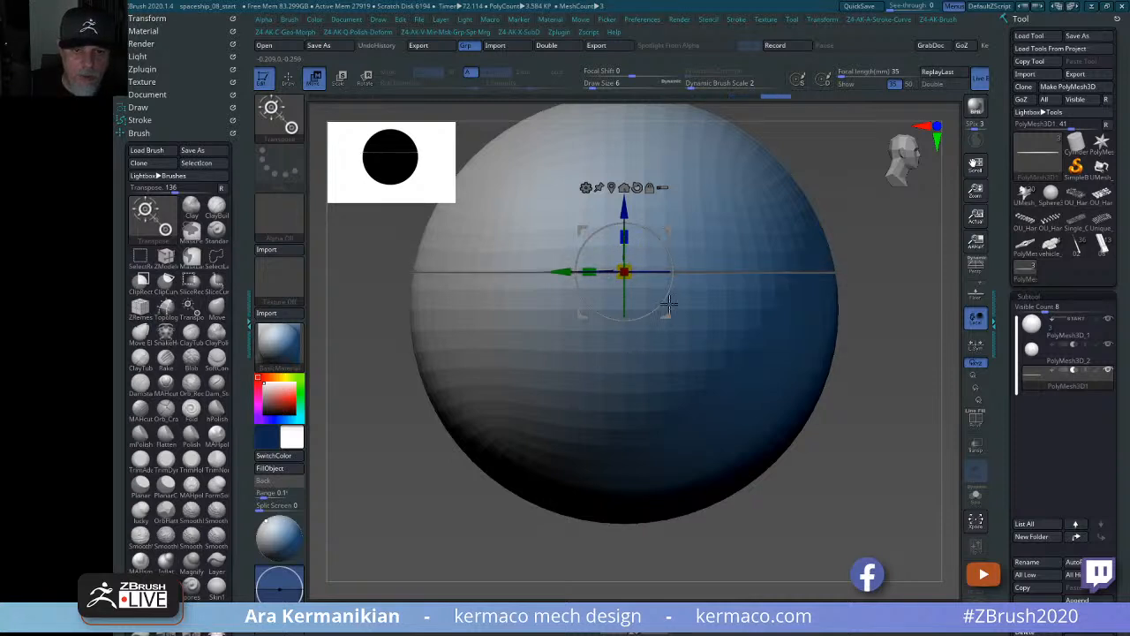
pyautogui.moveTo(883, 428); pyautogui.dragTo(905, 444)
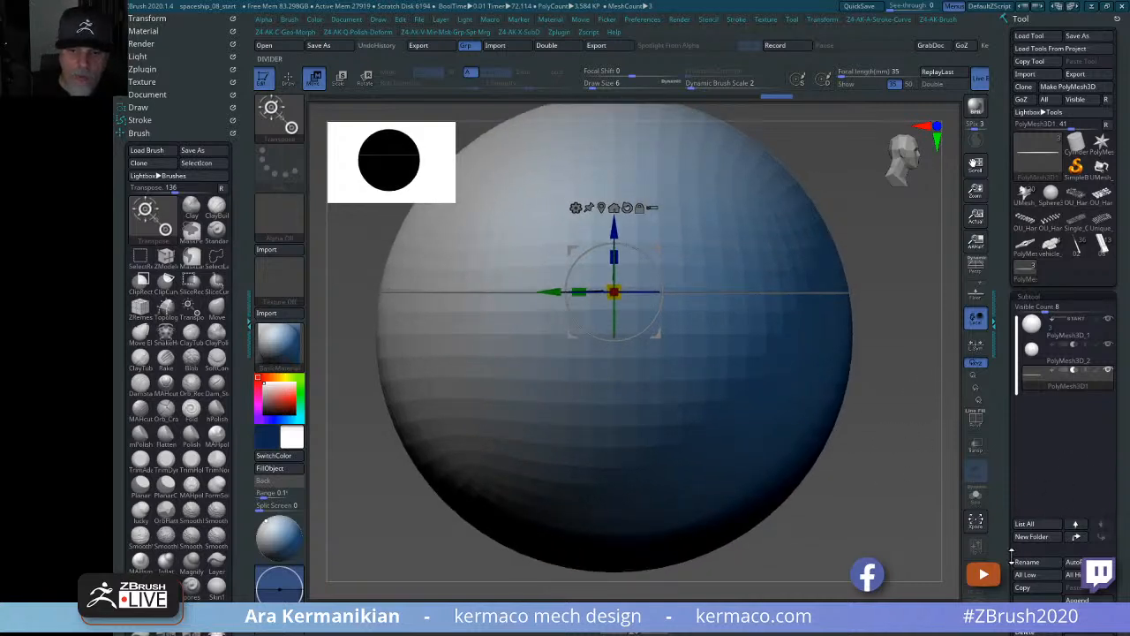
# Make a Boolean mesh from the subtools and switch to the resulting UMesh_PolyMesh3D_1 tool.
pyautogui.scroll(-5, 1015, 512)
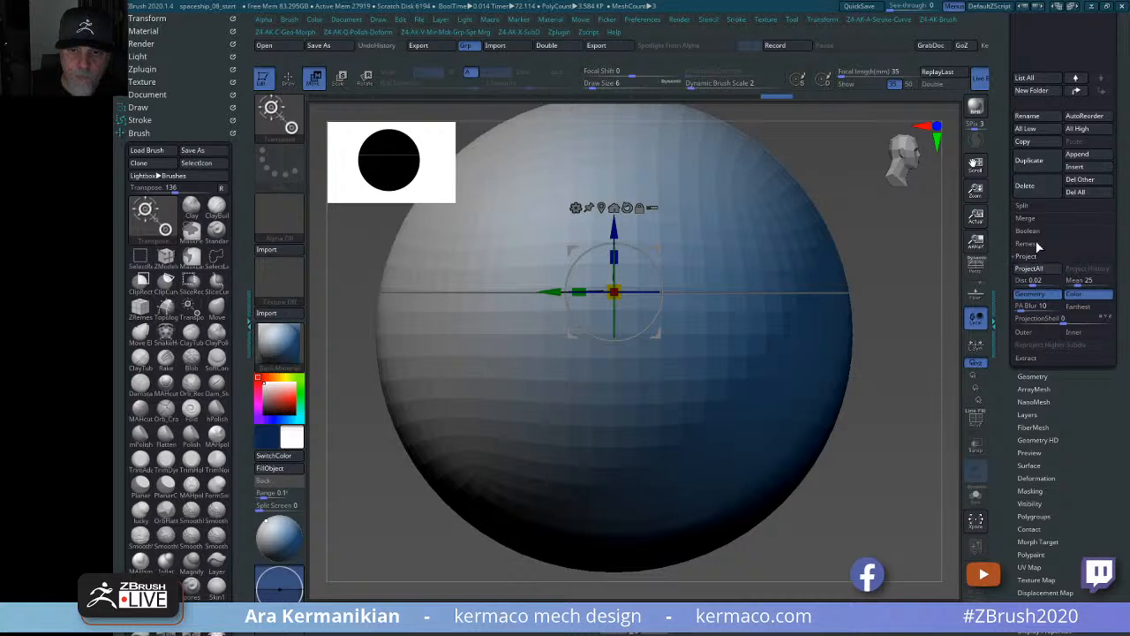
pyautogui.click(1039, 230)
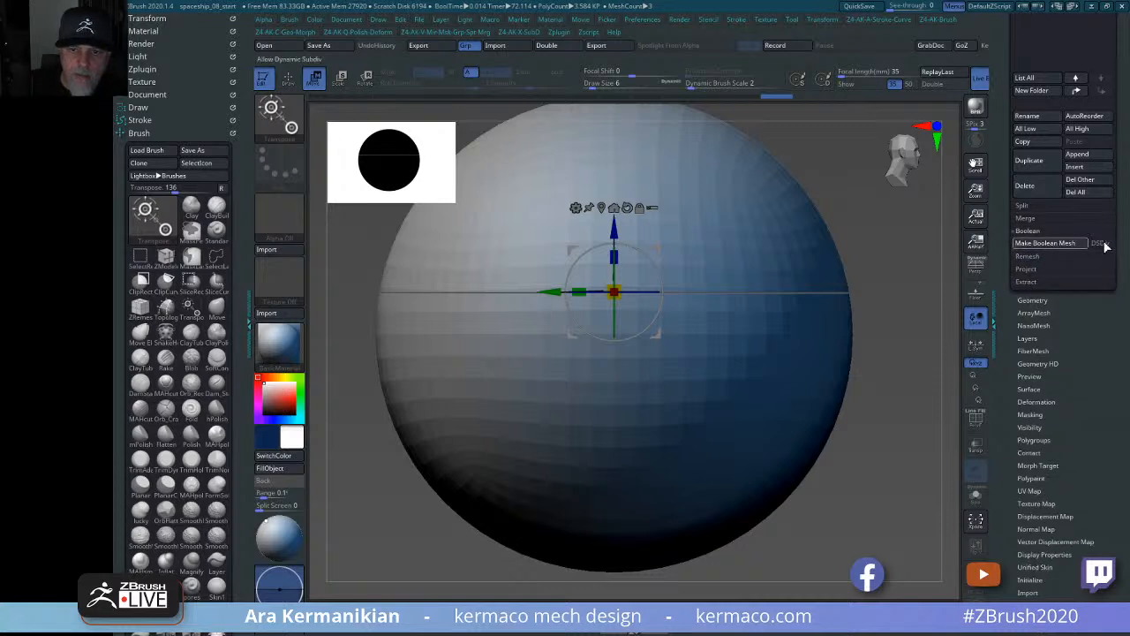
pyautogui.click(1051, 244)
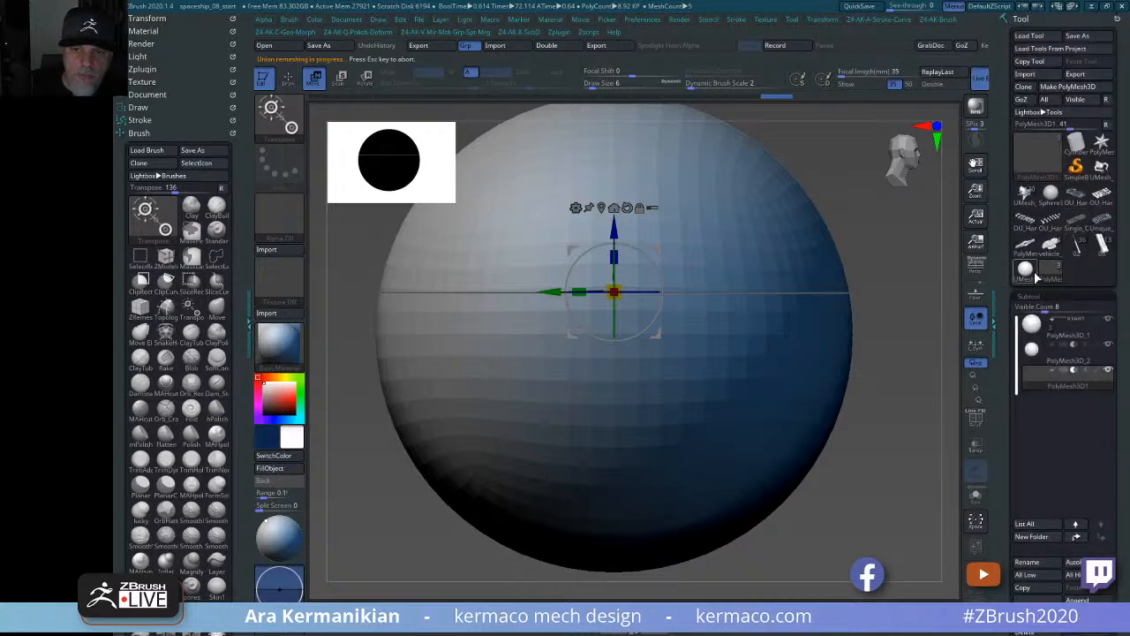
pyautogui.moveTo(1027, 281)
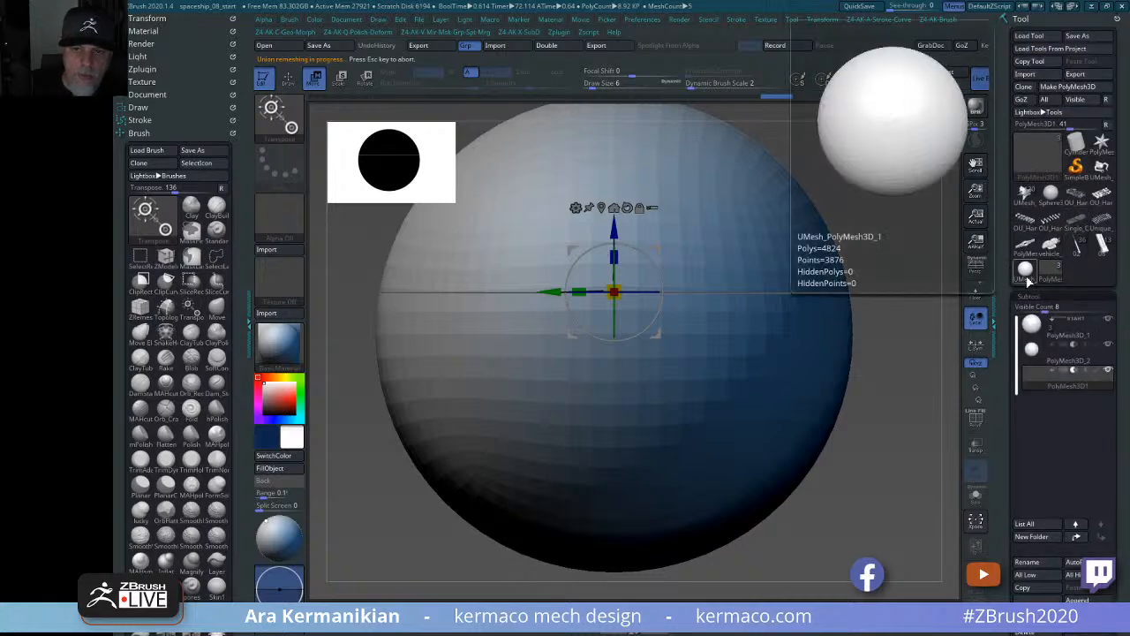
pyautogui.click(1041, 168)
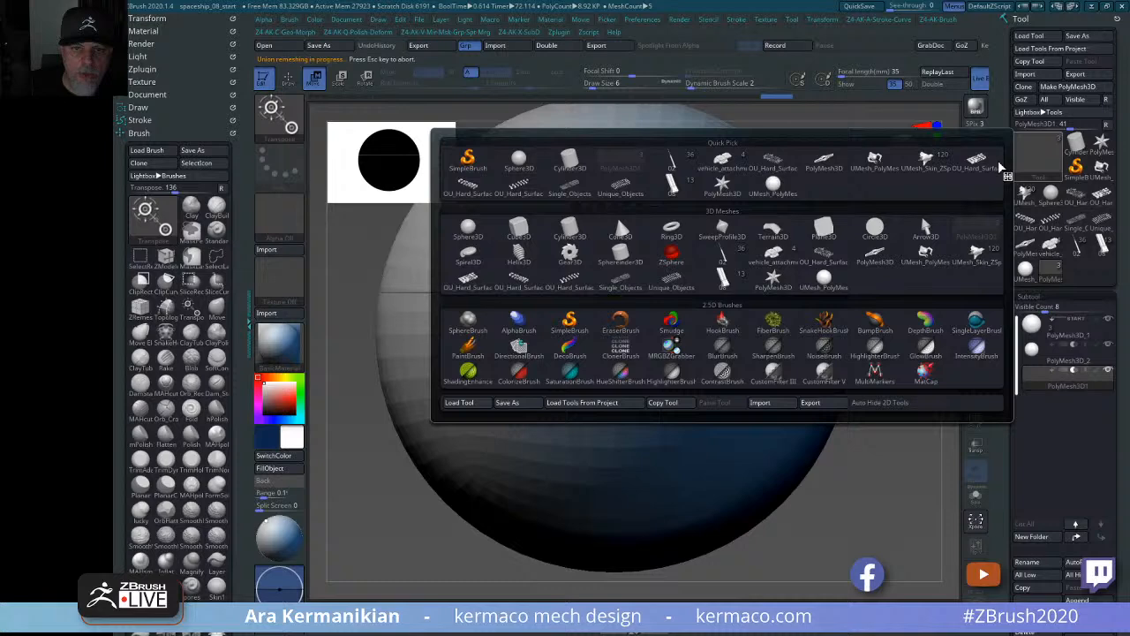
pyautogui.click(773, 183)
pyautogui.moveTo(903, 273)
pyautogui.mouseDown()
pyautogui.moveTo(855, 288)
pyautogui.moveTo(905, 246)
pyautogui.moveTo(888, 250)
pyautogui.moveTo(857, 336)
pyautogui.mouseUp()
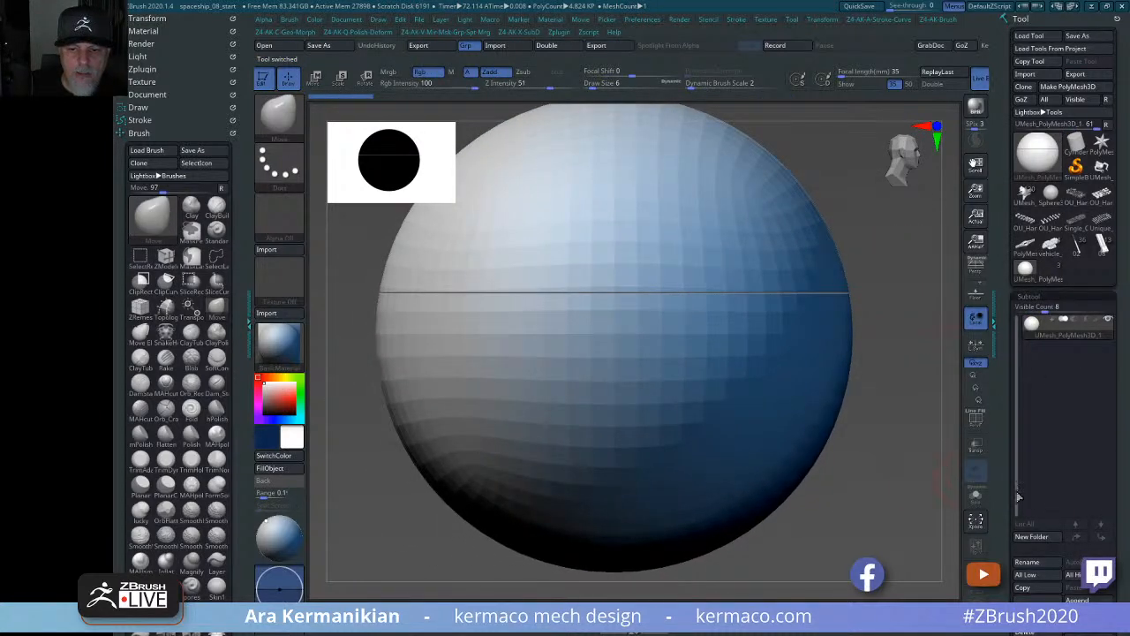
# Split the Boolean sphere into separate subtools with Split To Parts, accepting the non-undoable operation.
pyautogui.moveTo(998, 605); pyautogui.dragTo(1004, 517)
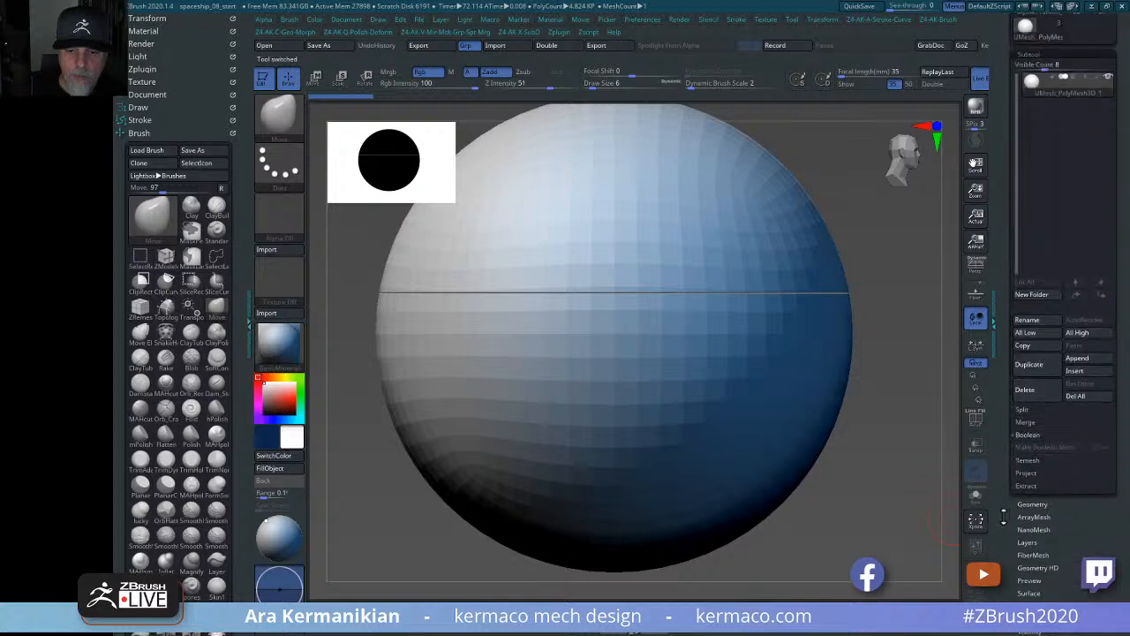
pyautogui.click(1023, 409)
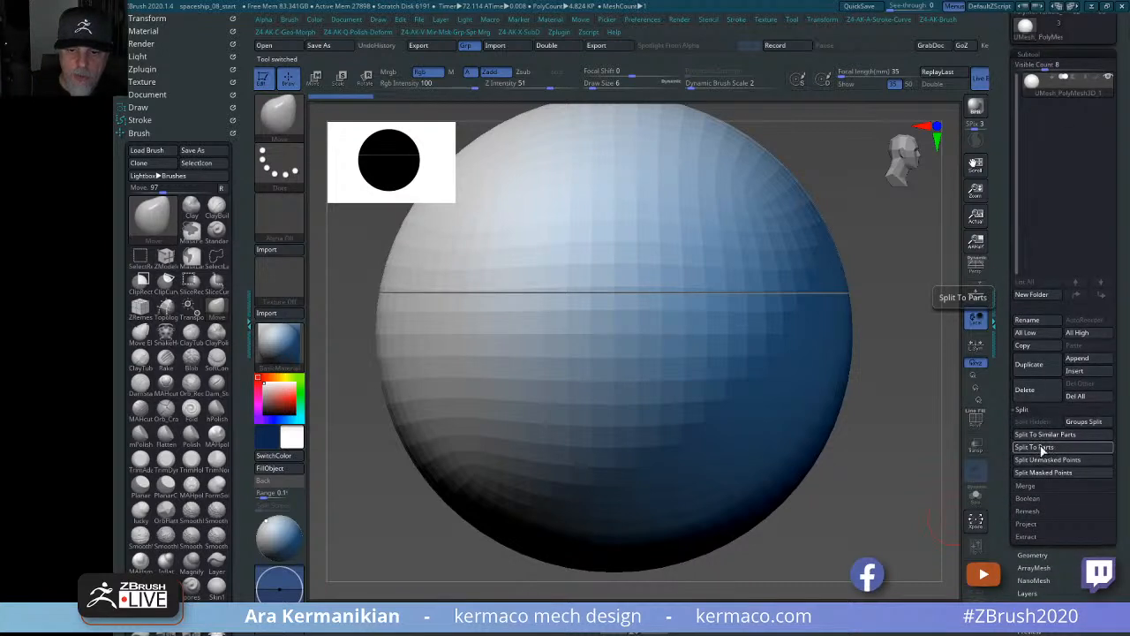
pyautogui.click(1043, 449)
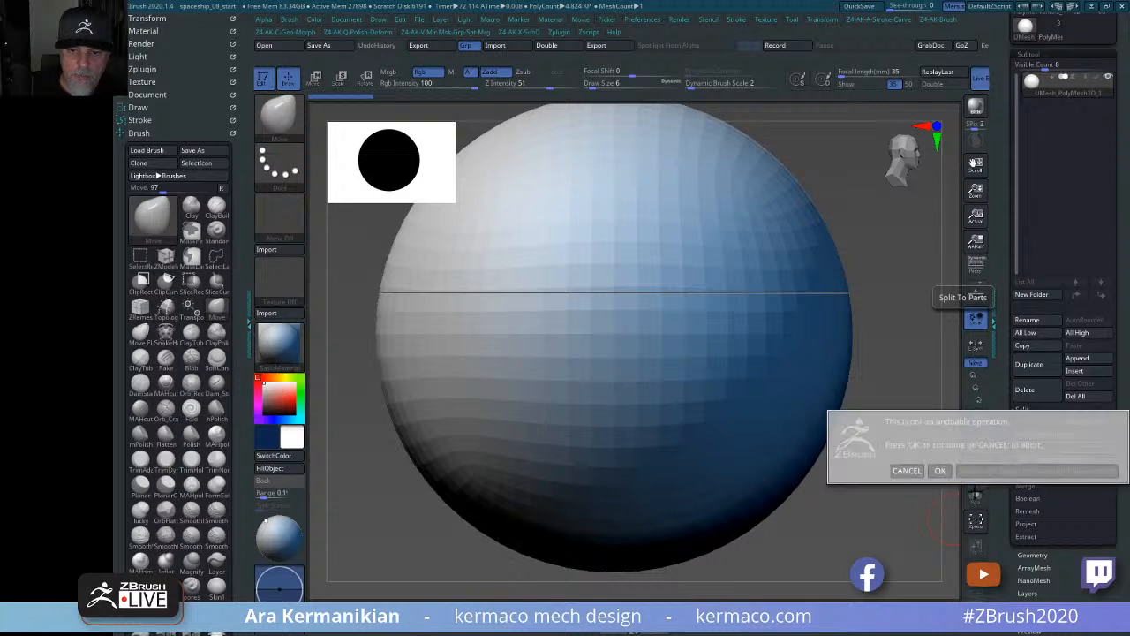
pyautogui.click(972, 472)
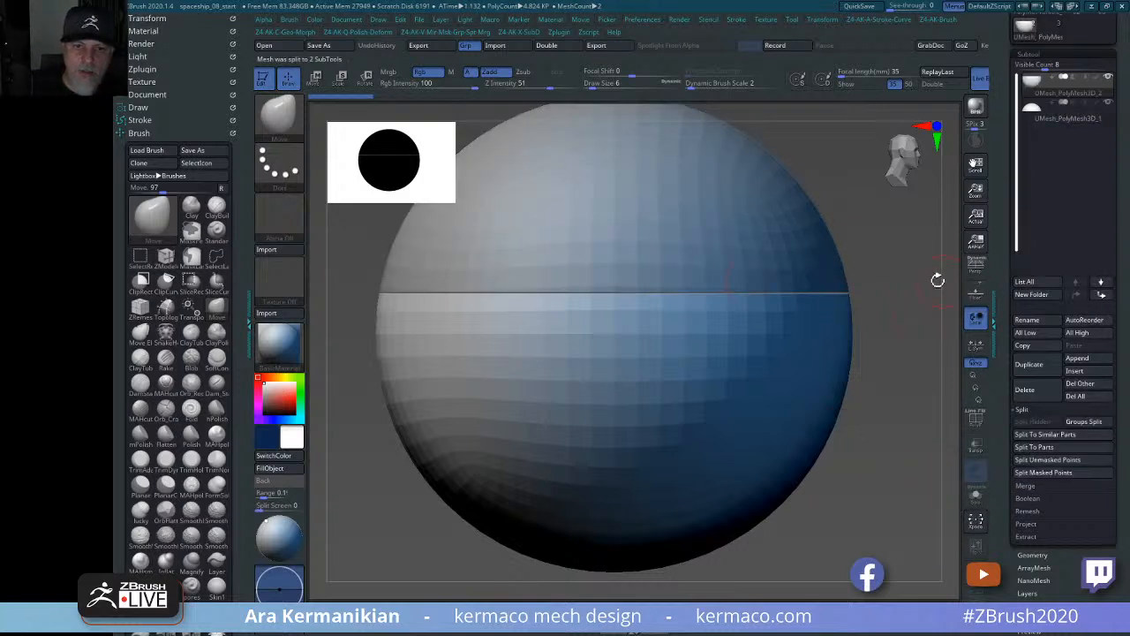
# Select the upper half UMesh_PolyMesh3D_1, center the gizmo on its unmasked mesh, and raise it along Z away from the lower half.
pyautogui.click(1050, 118)
pyautogui.press('w')
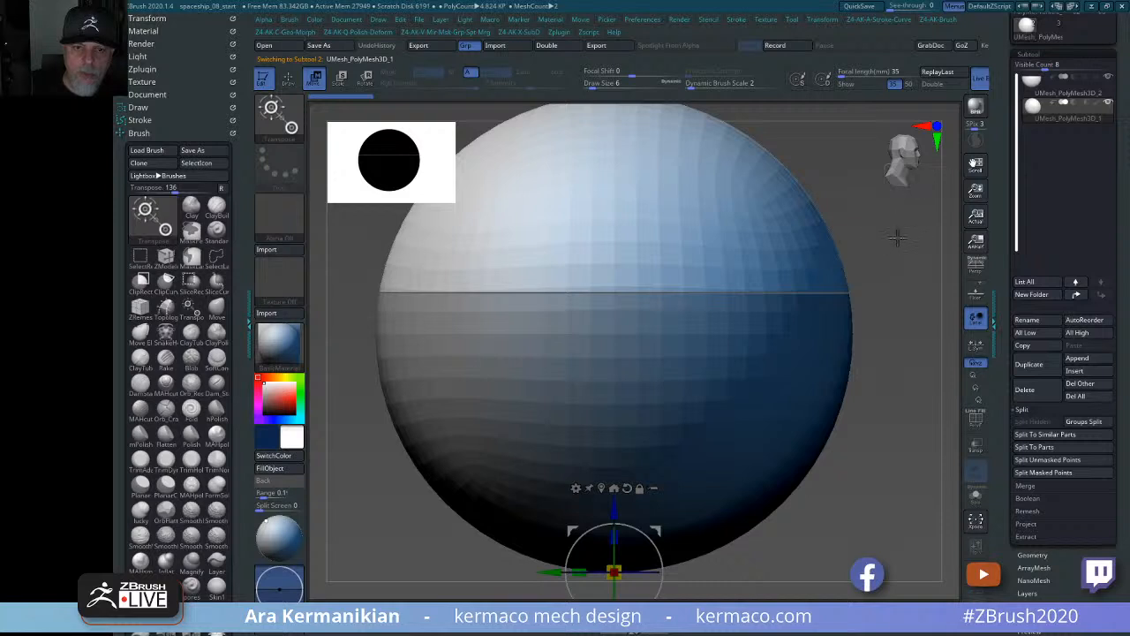
pyautogui.keyDown('alt'); pyautogui.moveTo(915, 215); pyautogui.dragTo(759, 234); pyautogui.keyUp('alt')
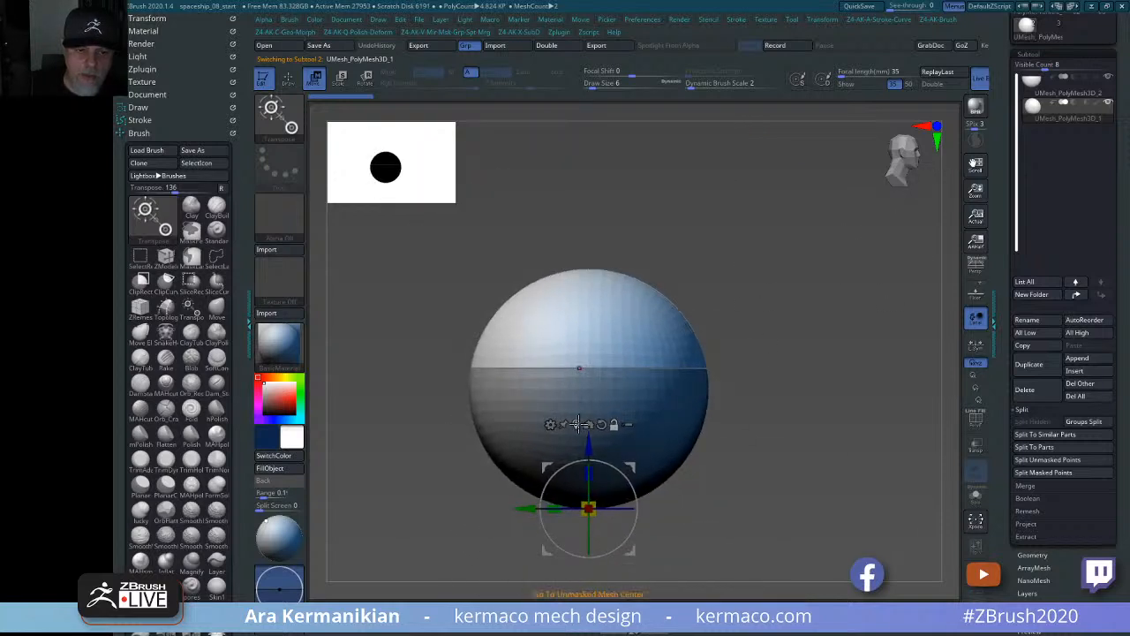
pyautogui.click(575, 426)
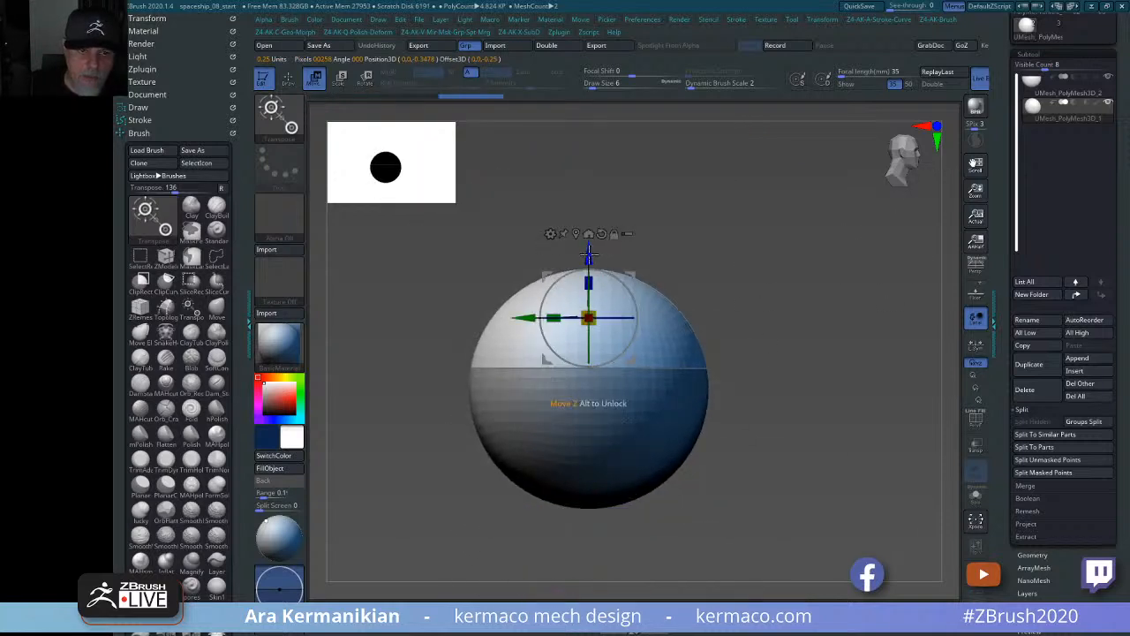
pyautogui.moveTo(589, 252); pyautogui.dragTo(619, 186)
pyautogui.moveTo(787, 316); pyautogui.dragTo(844, 303)
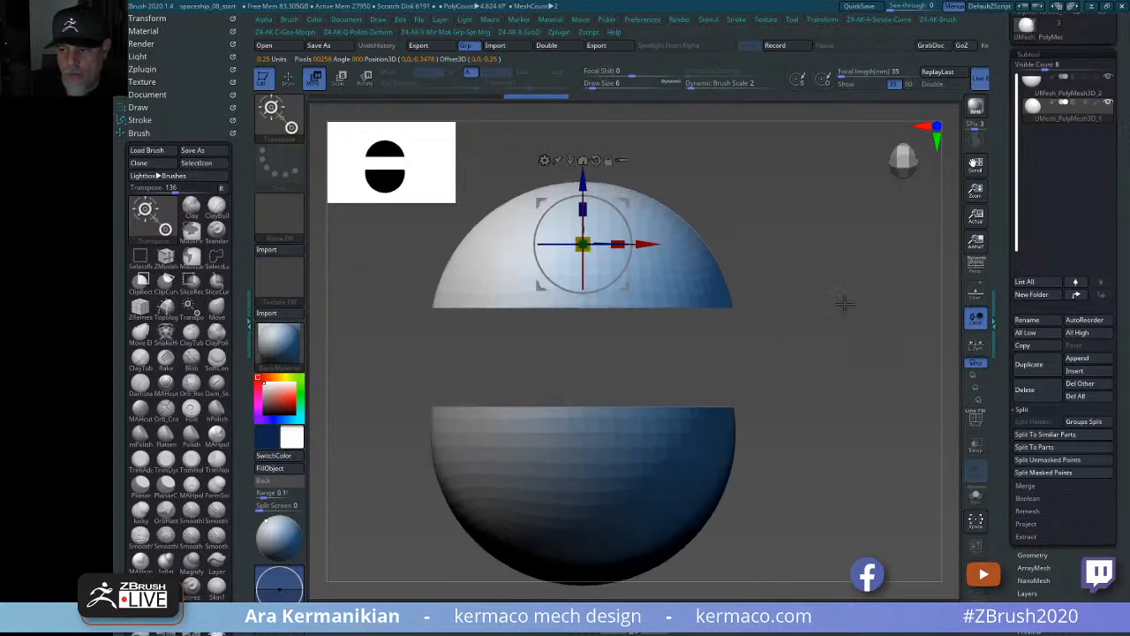
# Lower the upper half along Z until only a narrow gap separates it from the lower half.
pyautogui.moveTo(583, 187); pyautogui.dragTo(555, 280)
pyautogui.keyDown('alt'); pyautogui.moveTo(755, 295); pyautogui.dragTo(814, 289); pyautogui.keyUp('alt')
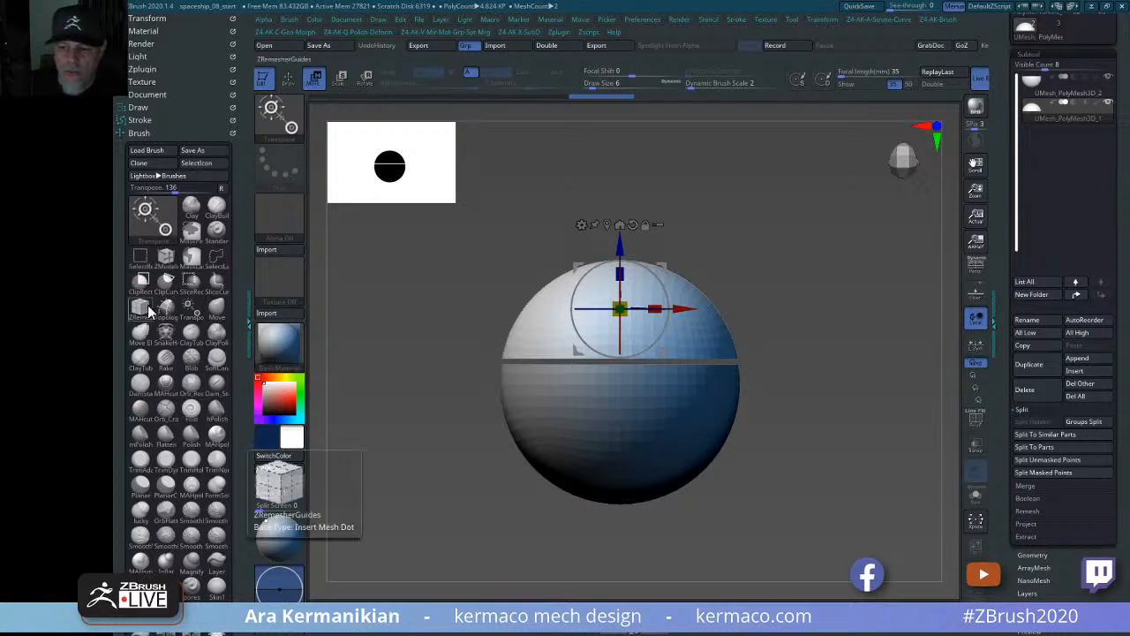
pyautogui.moveTo(821, 339)
pyautogui.mouseDown()
pyautogui.moveTo(834, 356)
pyautogui.moveTo(830, 339)
pyautogui.mouseUp()
pyautogui.moveTo(616, 249); pyautogui.dragTo(615, 253)
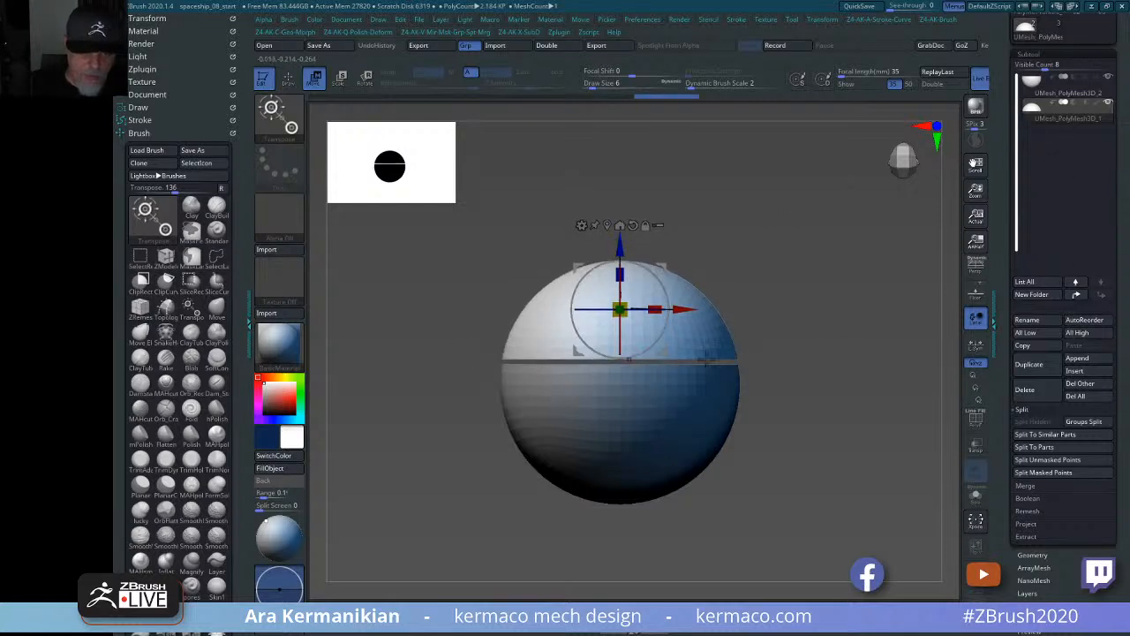
# Relocate the gizmo to the sphere's edge at the gap and rotate the upper half open like a hinged lid.
pyautogui.moveTo(869, 281)
pyautogui.mouseDown()
pyautogui.moveTo(817, 301)
pyautogui.moveTo(862, 326)
pyautogui.moveTo(858, 266)
pyautogui.moveTo(869, 271)
pyautogui.mouseUp()
pyautogui.moveTo(862, 345)
pyautogui.keyDown('shift'); pyautogui.mouseDown()
pyautogui.moveTo(861, 382)
pyautogui.moveTo(881, 361)
pyautogui.moveTo(916, 430)
pyautogui.moveTo(907, 402)
pyautogui.moveTo(881, 421)
pyautogui.moveTo(870, 339)
pyautogui.mouseUp(); pyautogui.keyUp('shift')
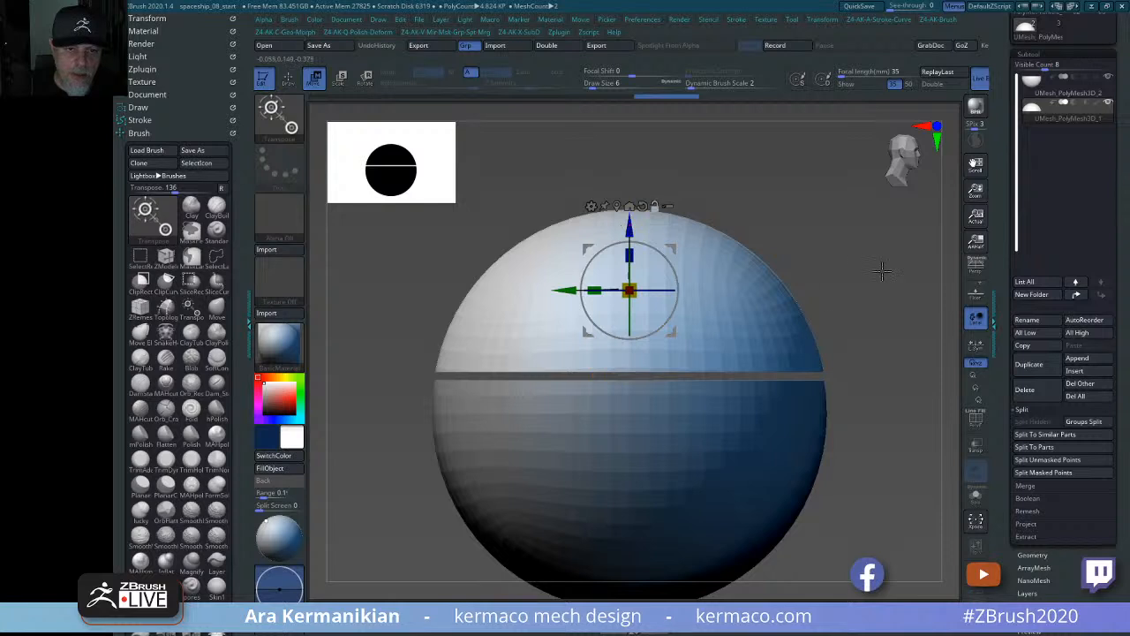
pyautogui.keyDown('alt'); pyautogui.moveTo(883, 271); pyautogui.dragTo(823, 196); pyautogui.keyUp('alt')
pyautogui.moveTo(494, 236); pyautogui.dragTo(592, 253)
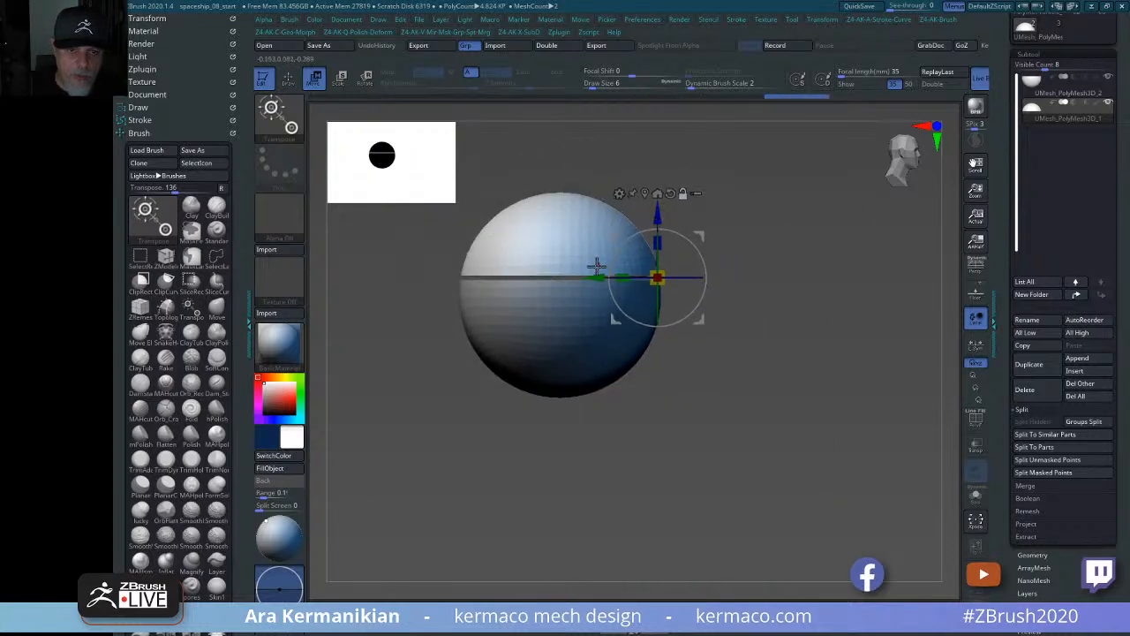
pyautogui.moveTo(707, 265); pyautogui.dragTo(705, 321)
pyautogui.moveTo(784, 336)
pyautogui.mouseDown()
pyautogui.moveTo(851, 379)
pyautogui.moveTo(835, 394)
pyautogui.moveTo(885, 361)
pyautogui.moveTo(902, 418)
pyautogui.mouseUp()
pyautogui.press('q')
pyautogui.moveTo(900, 374)
pyautogui.mouseDown()
pyautogui.moveTo(865, 413)
pyautogui.moveTo(982, 403)
pyautogui.mouseUp()
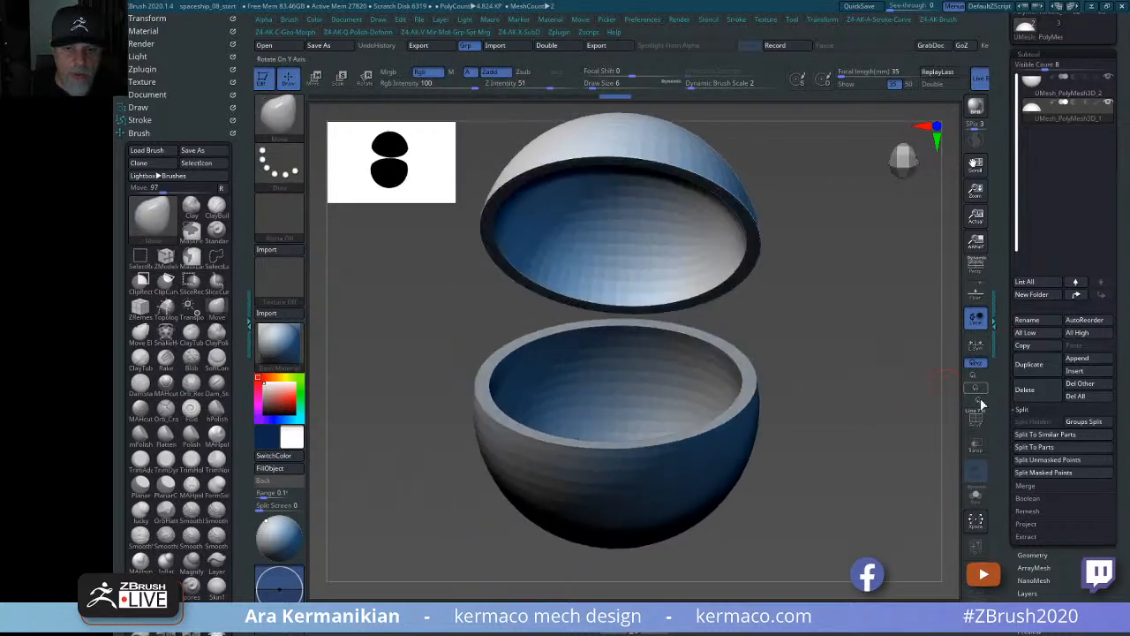
# Turn on polyframe and examine the wall thickness, inner surface and polygroups of the opened shell.
pyautogui.click(973, 419)
pyautogui.moveTo(855, 406); pyautogui.dragTo(812, 309)
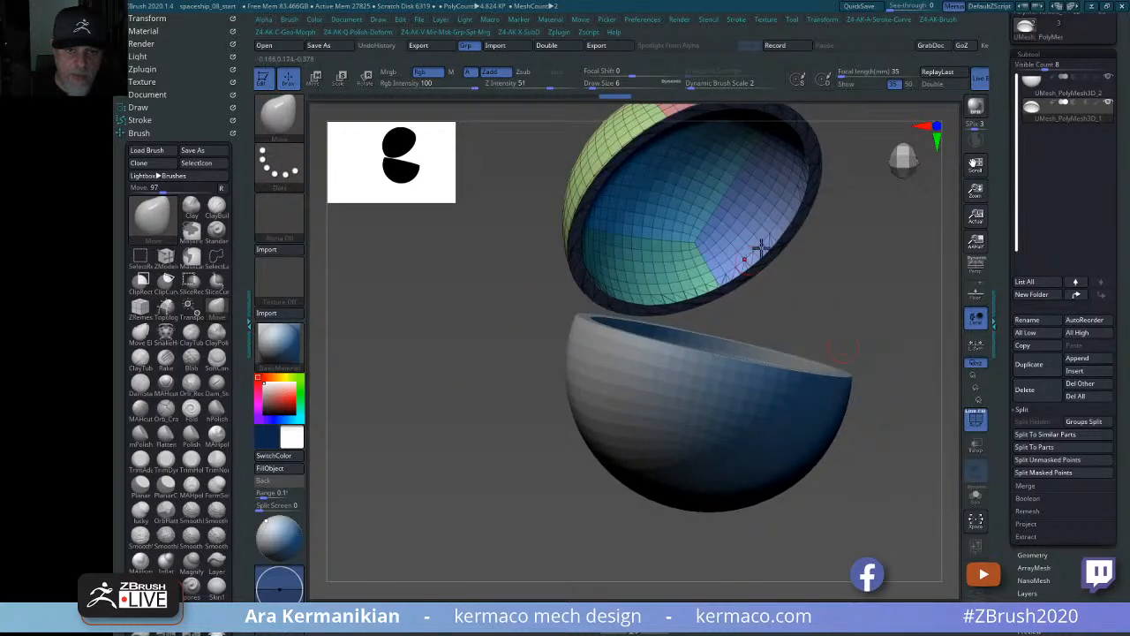
pyautogui.moveTo(726, 279); pyautogui.dragTo(832, 360)
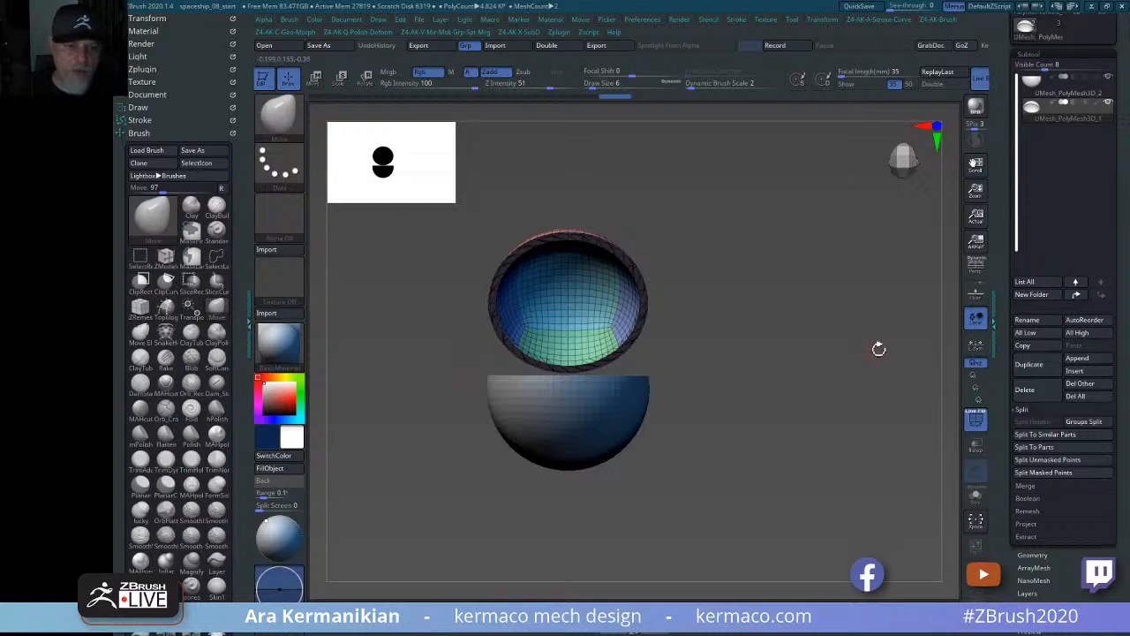
pyautogui.moveTo(789, 460)
pyautogui.mouseDown()
pyautogui.moveTo(747, 520)
pyautogui.moveTo(787, 465)
pyautogui.mouseUp()
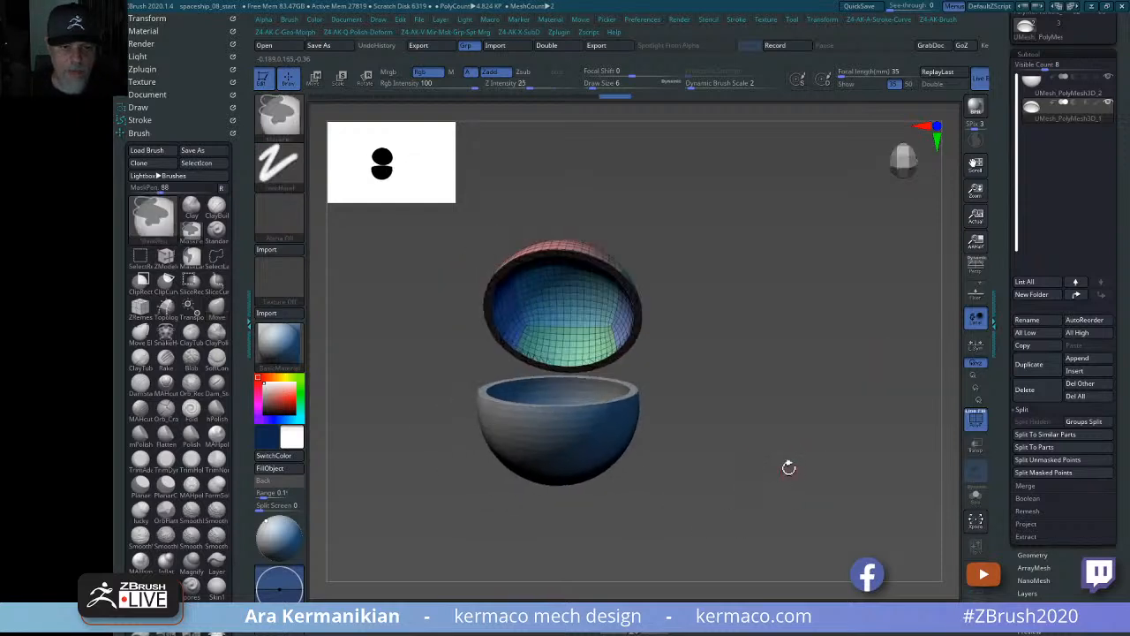
pyautogui.keyDown('shift'); pyautogui.moveTo(892, 289); pyautogui.dragTo(902, 275); pyautogui.keyUp('shift')
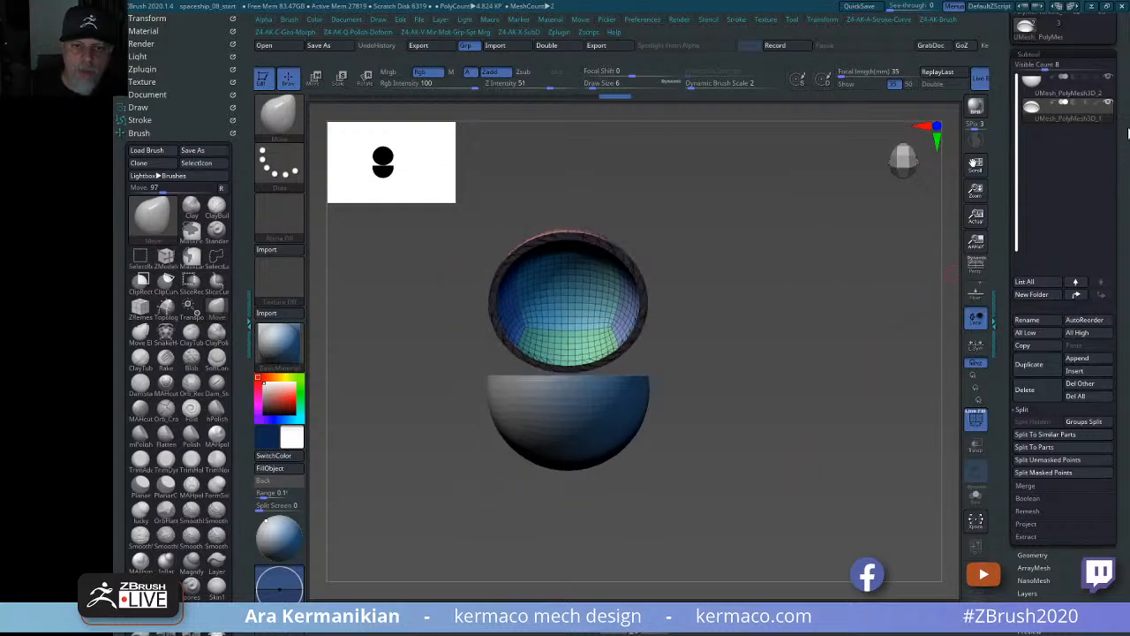
# Delete the upper and lower shell halves to get back to the spaceship hull mesh.
pyautogui.click(1027, 388)
pyautogui.click(1001, 412)
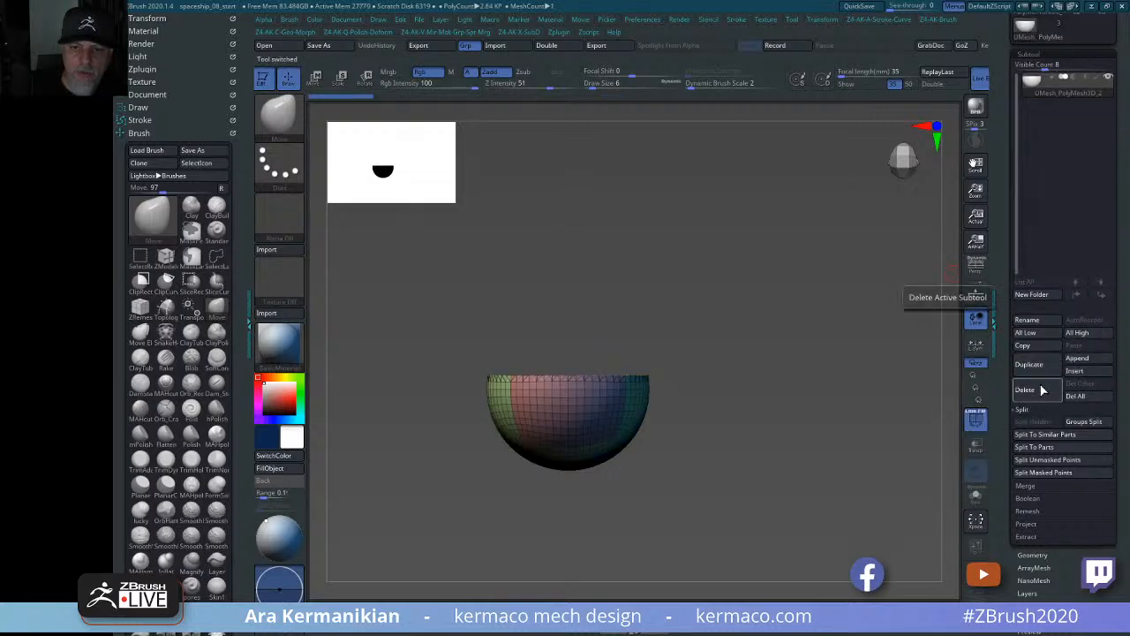
pyautogui.click(1041, 389)
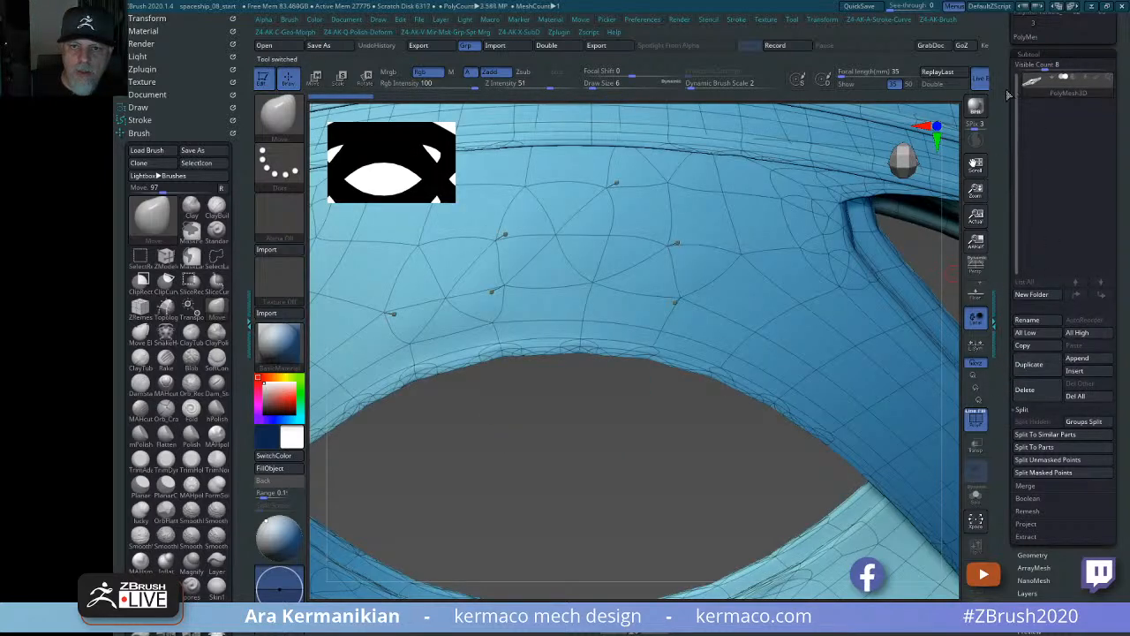
# Frame the whole openwork beam mesh and examine its cutouts and edge flow from several angles.
pyautogui.moveTo(997, 104); pyautogui.dragTo(999, 196)
pyautogui.press('f')
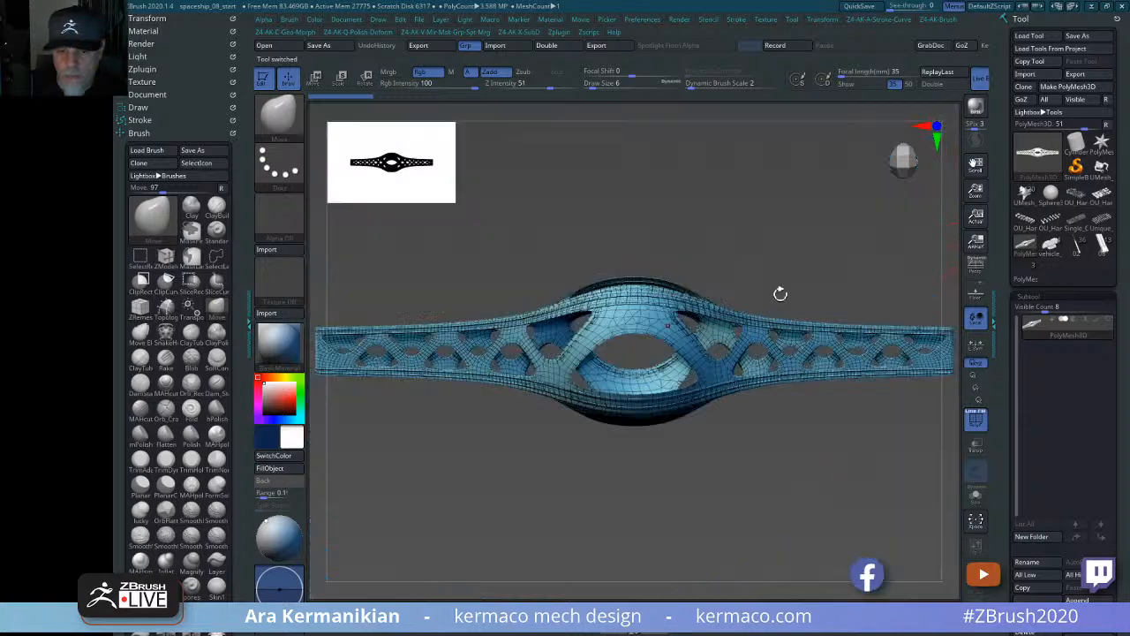
pyautogui.moveTo(840, 237); pyautogui.dragTo(743, 308)
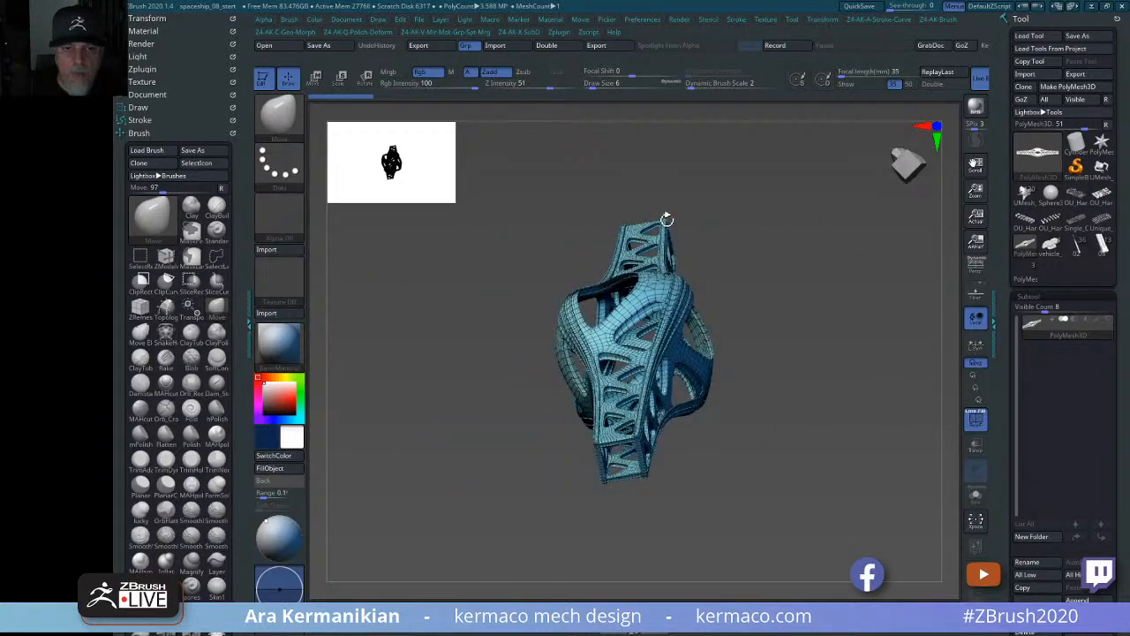
pyautogui.moveTo(667, 220); pyautogui.dragTo(806, 273)
pyautogui.moveTo(742, 448); pyautogui.dragTo(505, 307)
pyautogui.moveTo(884, 277); pyautogui.dragTo(707, 295)
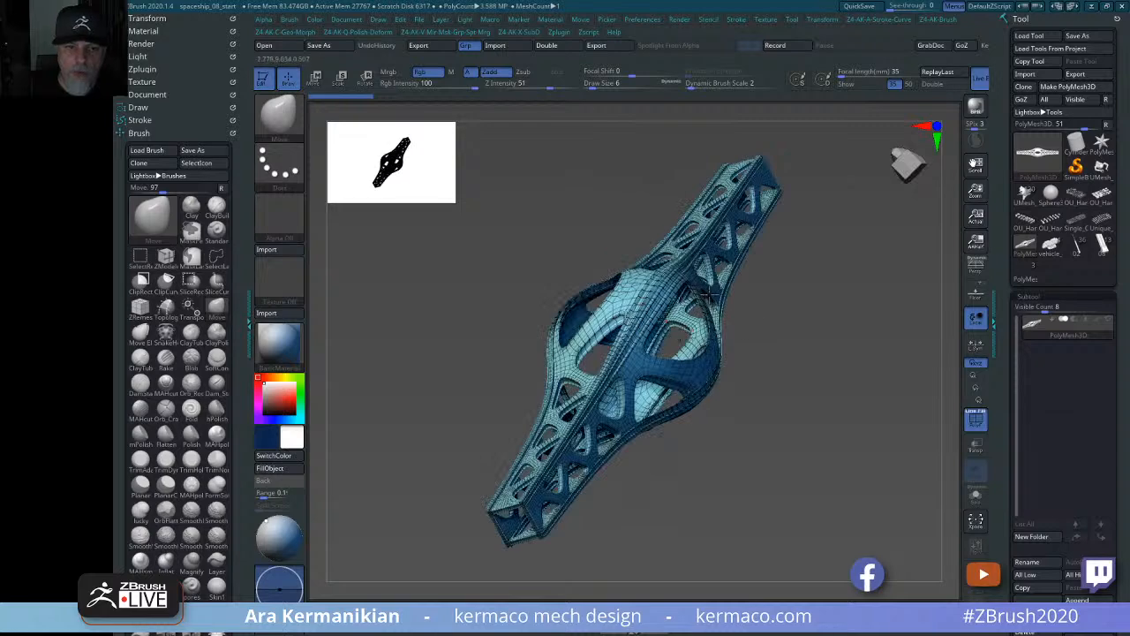
pyautogui.moveTo(853, 415); pyautogui.dragTo(892, 380)
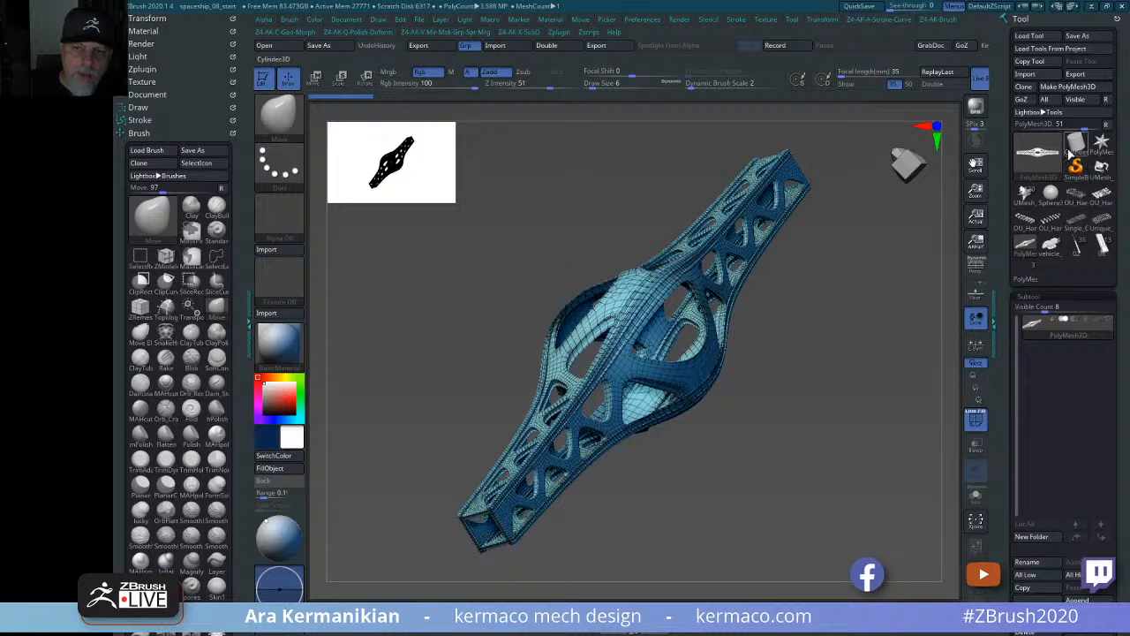
# Switch to the UMesh_Skin_ZSphere2_6 tool and make the UMesh_Skin_ZSphere2_6 subtool active after comparing it with Skin_ZSphere2_6.
pyautogui.click(1038, 160)
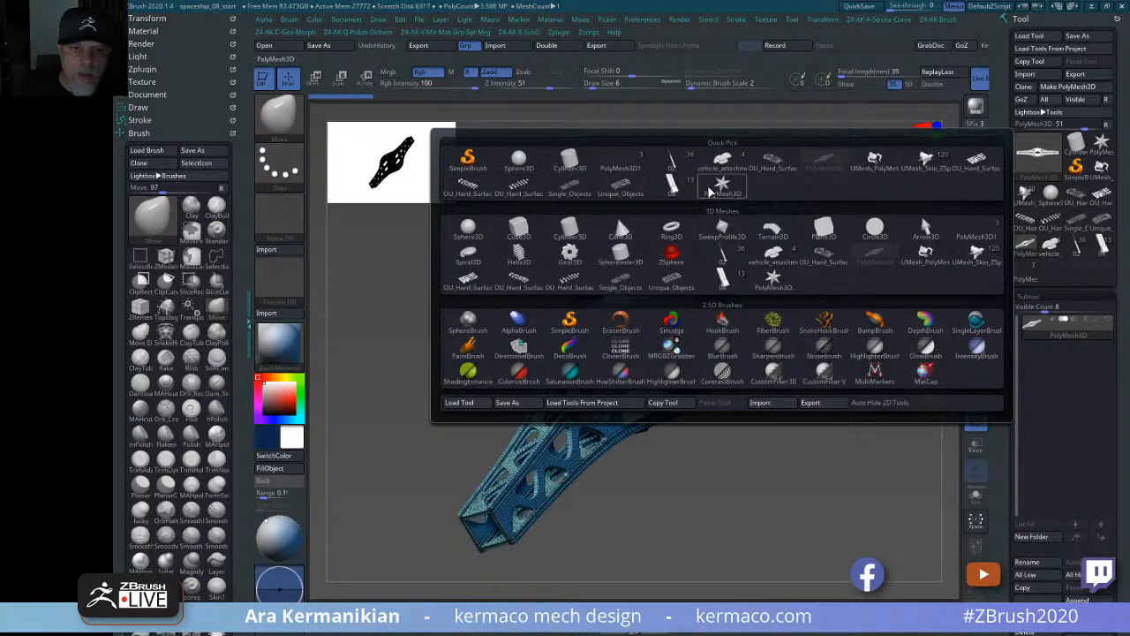
pyautogui.moveTo(677, 195)
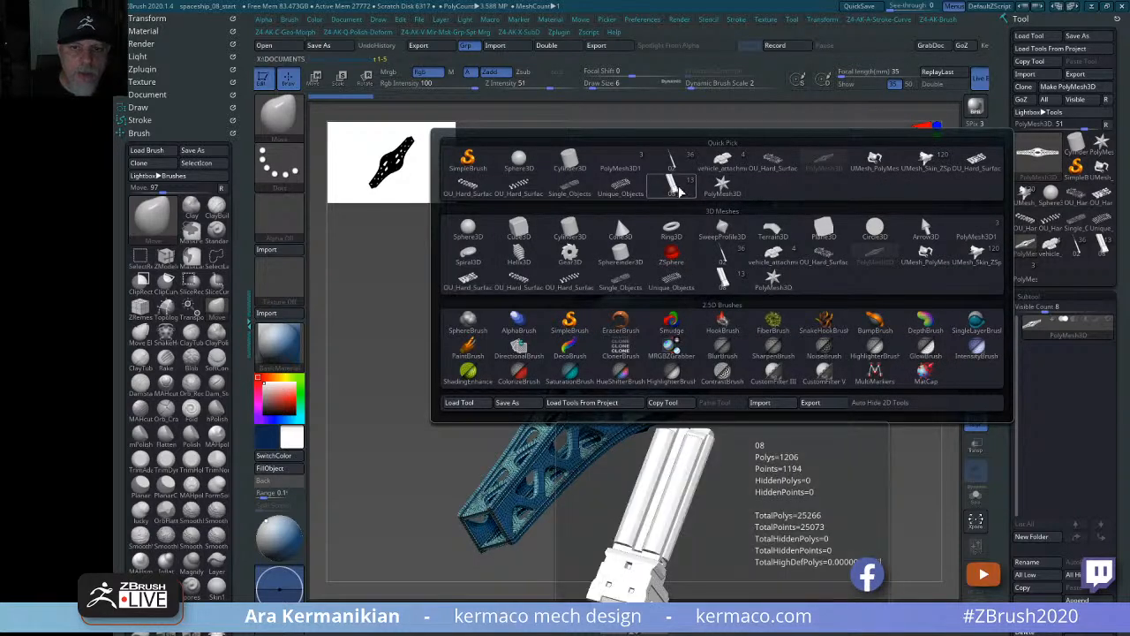
pyautogui.click(926, 169)
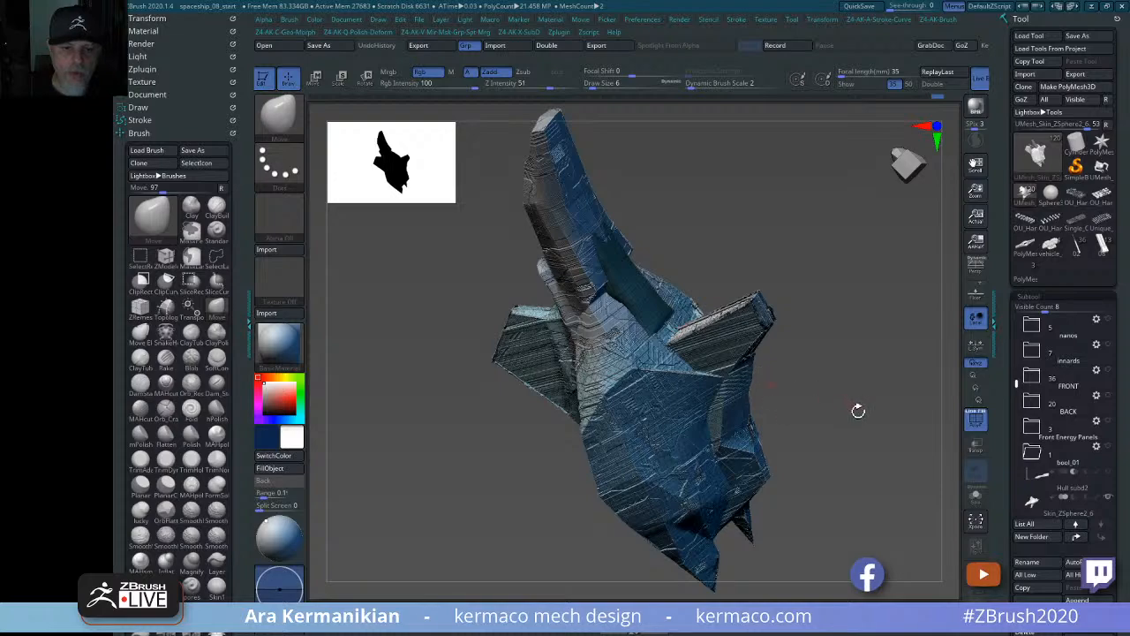
pyautogui.moveTo(858, 411); pyautogui.dragTo(742, 318)
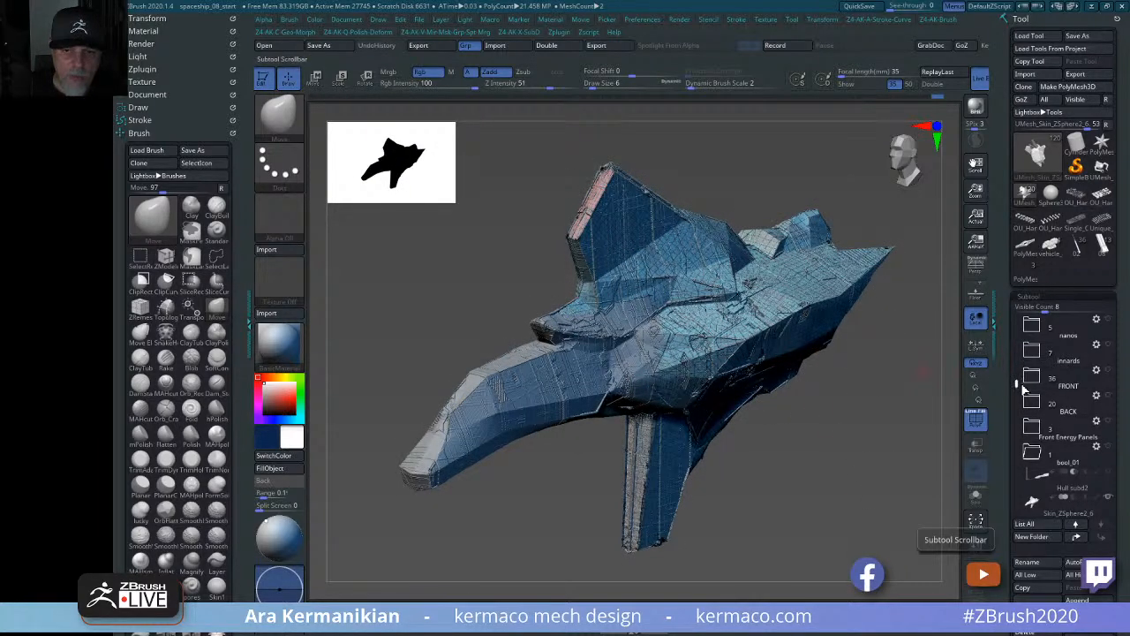
pyautogui.moveTo(1017, 380); pyautogui.dragTo(1017, 435)
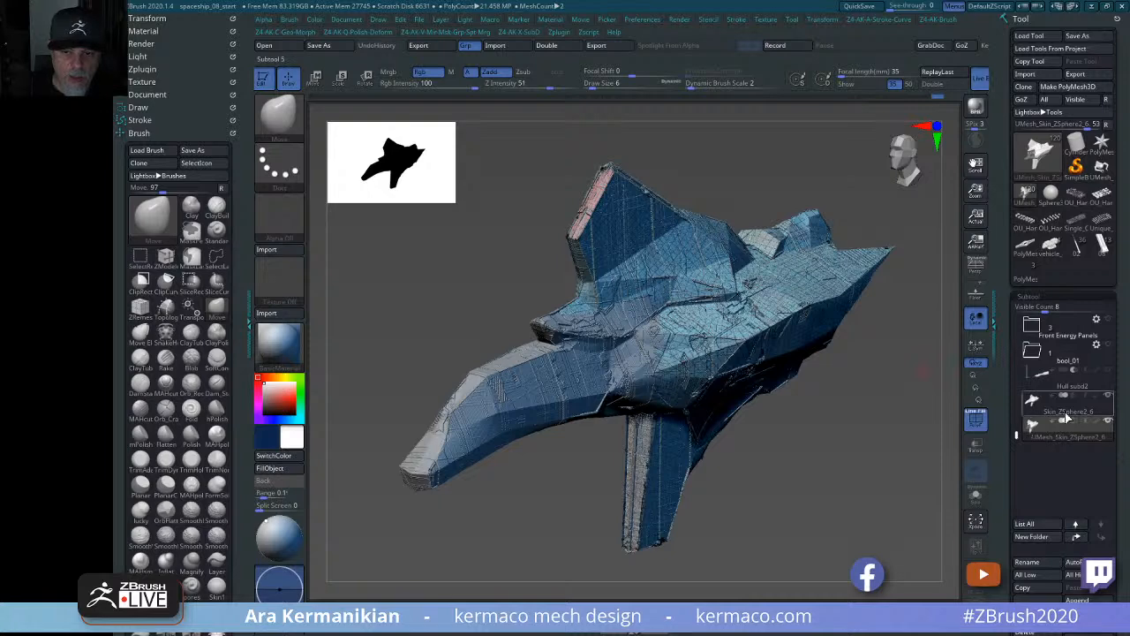
pyautogui.click(1072, 426)
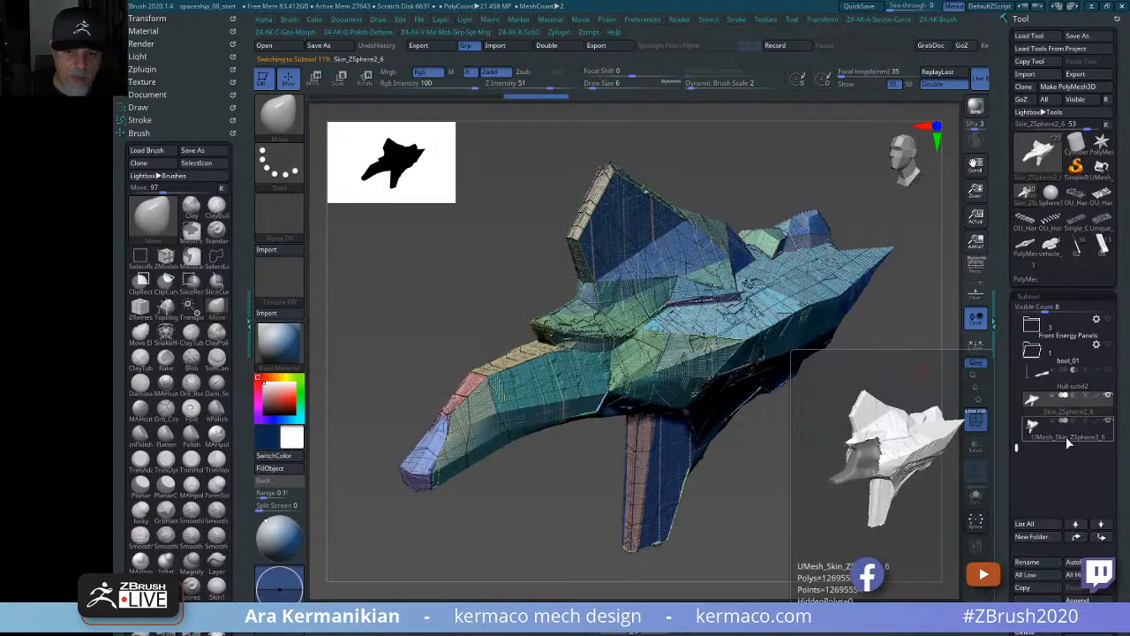
pyautogui.click(1073, 402)
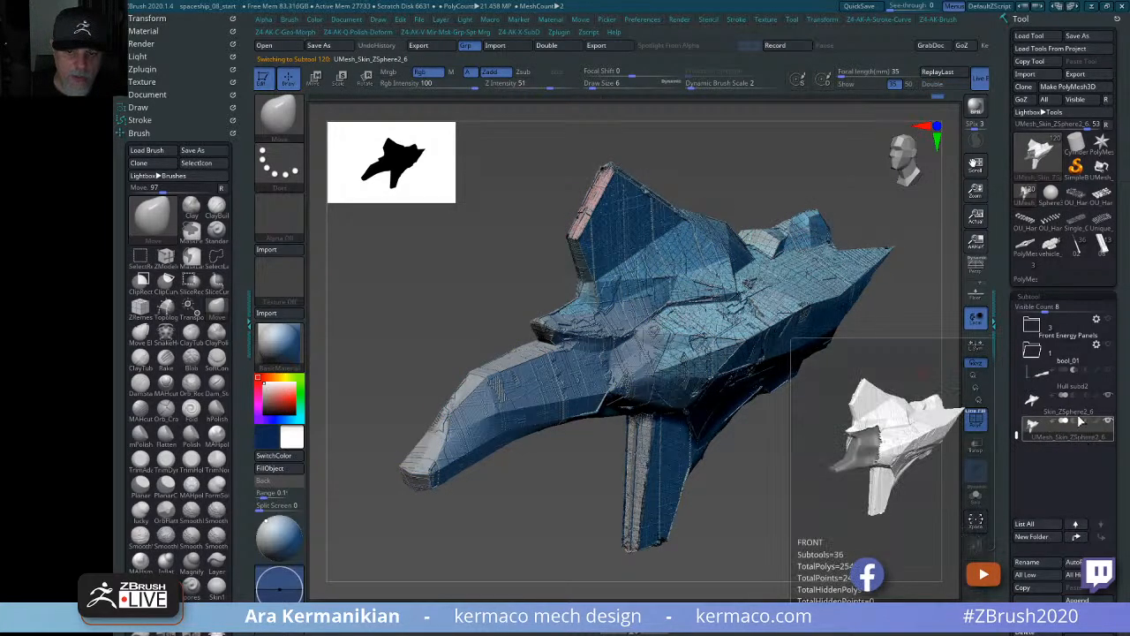
# Isolate the remeshed hull with Solo and examine its jagged engine opening, underside and upper surface.
pyautogui.moveTo(919, 495); pyautogui.dragTo(858, 433)
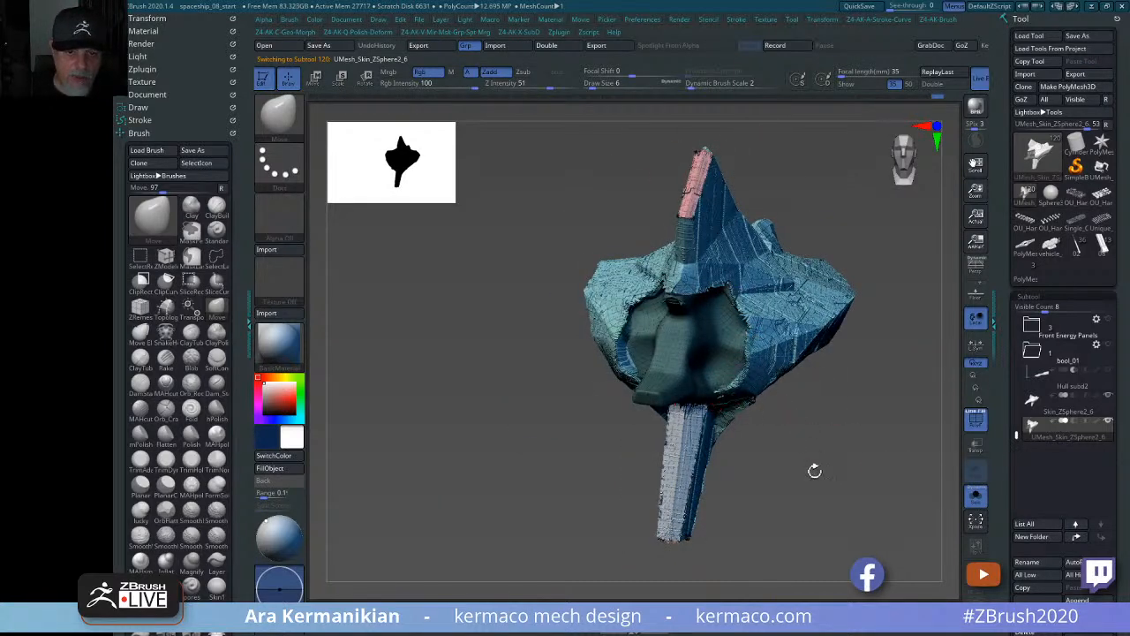
pyautogui.moveTo(815, 471); pyautogui.dragTo(722, 420)
pyautogui.moveTo(622, 415); pyautogui.dragTo(593, 323)
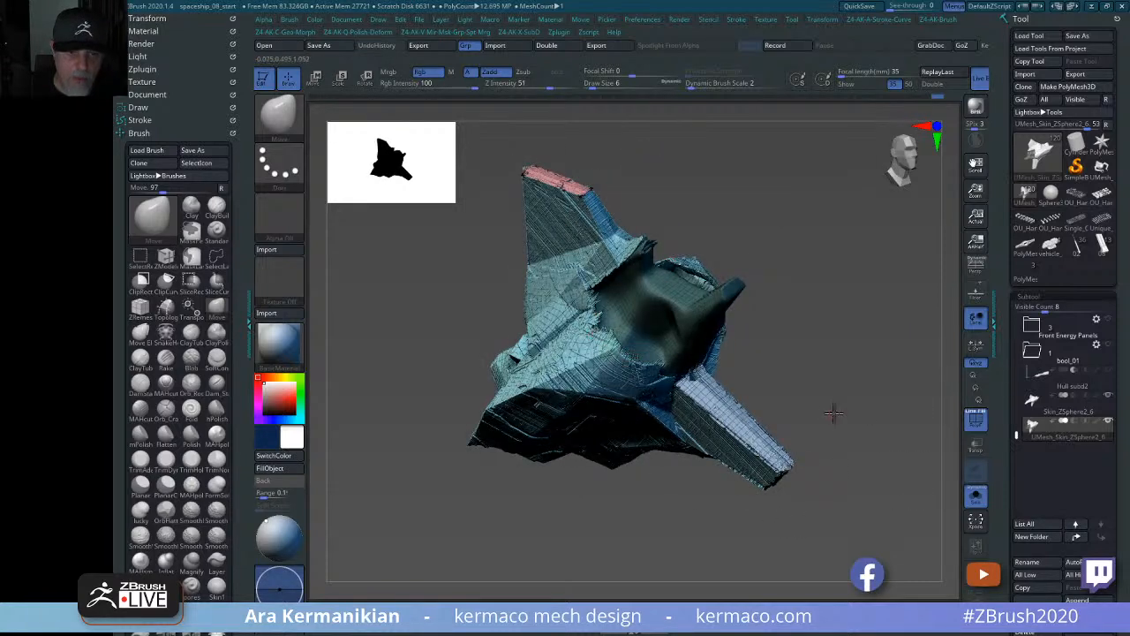
pyautogui.moveTo(834, 413); pyautogui.dragTo(936, 446)
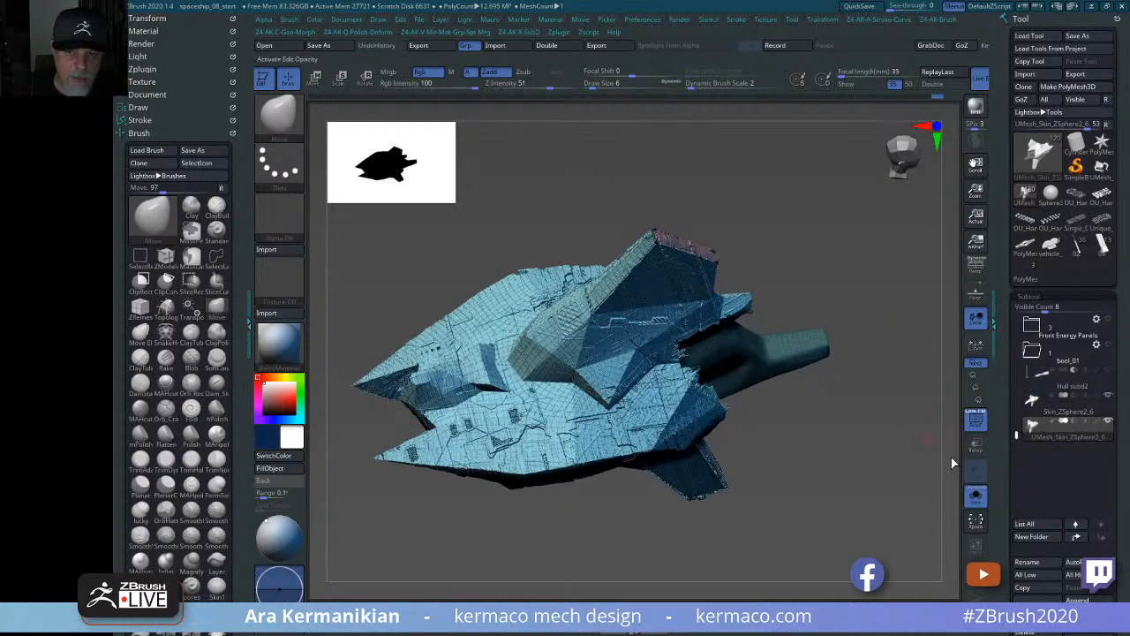
pyautogui.moveTo(835, 479); pyautogui.dragTo(998, 508)
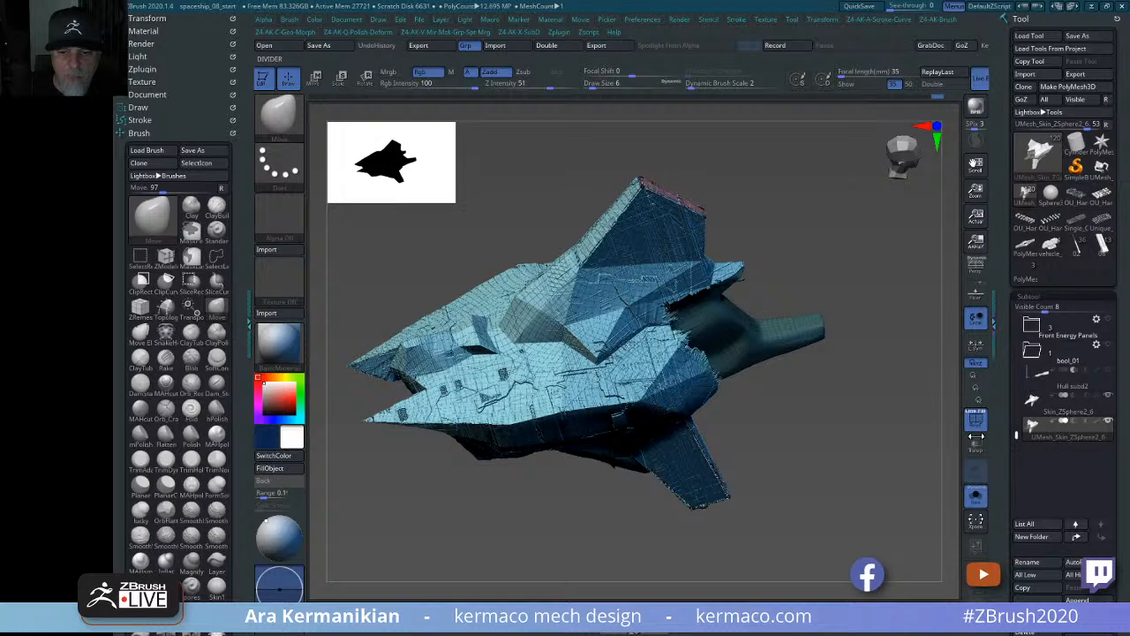
# Show the hull's geometry settings and drop the mesh to subdivision level 1.
pyautogui.click(976, 435)
pyautogui.scroll(-8, 1024, 366)
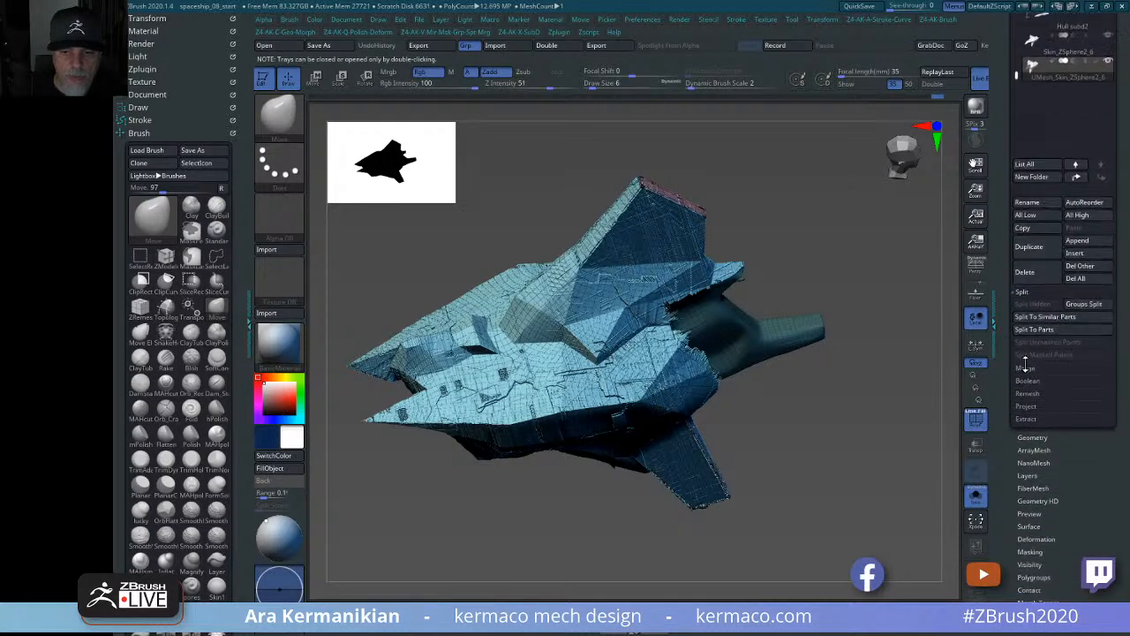
pyautogui.scroll(1, 1024, 367)
pyautogui.click(1042, 454)
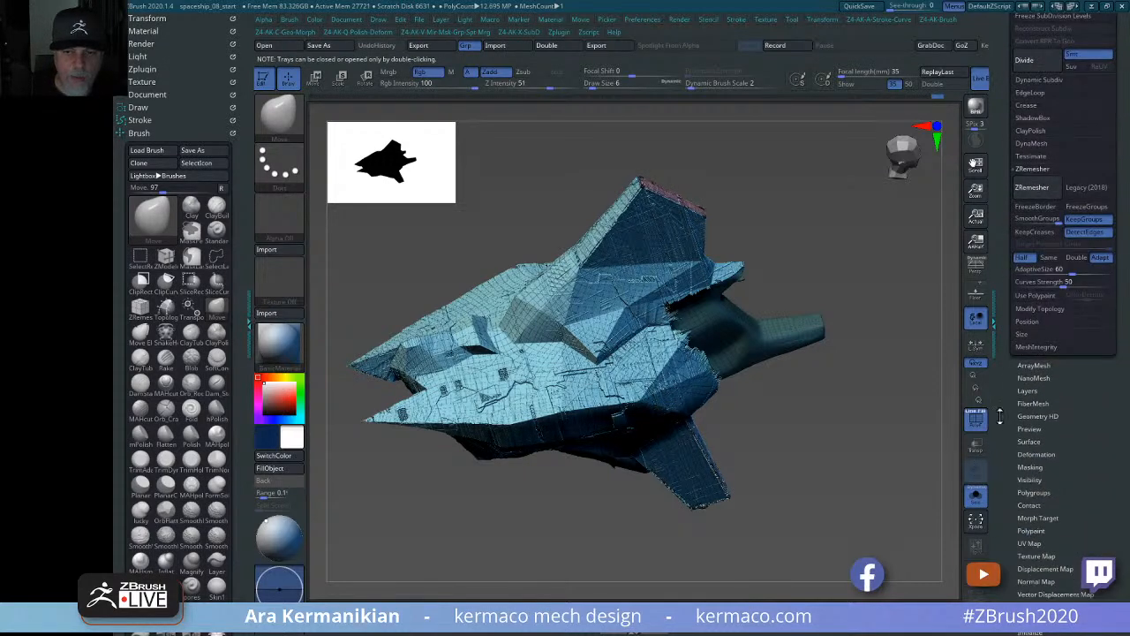
pyautogui.scroll(10, 1000, 417)
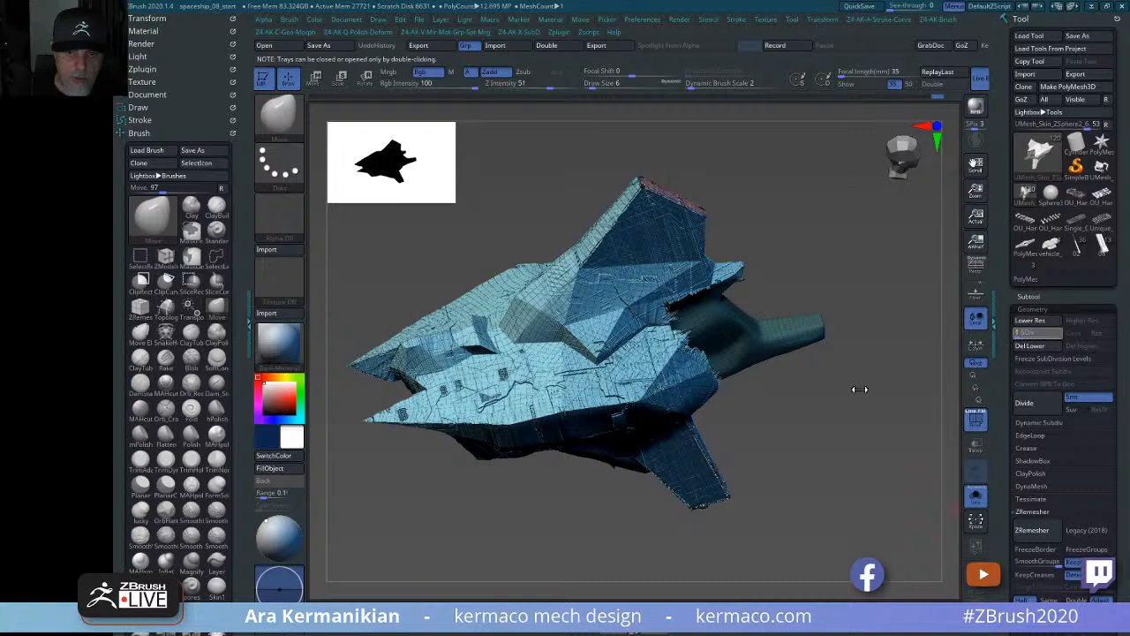
pyautogui.hotkey('shift', 'd')
# Set the brush draw size to 27 and smooth the jagged rim of the rear engine opening at subdivision level 1.
pyautogui.moveTo(801, 433); pyautogui.dragTo(732, 404)
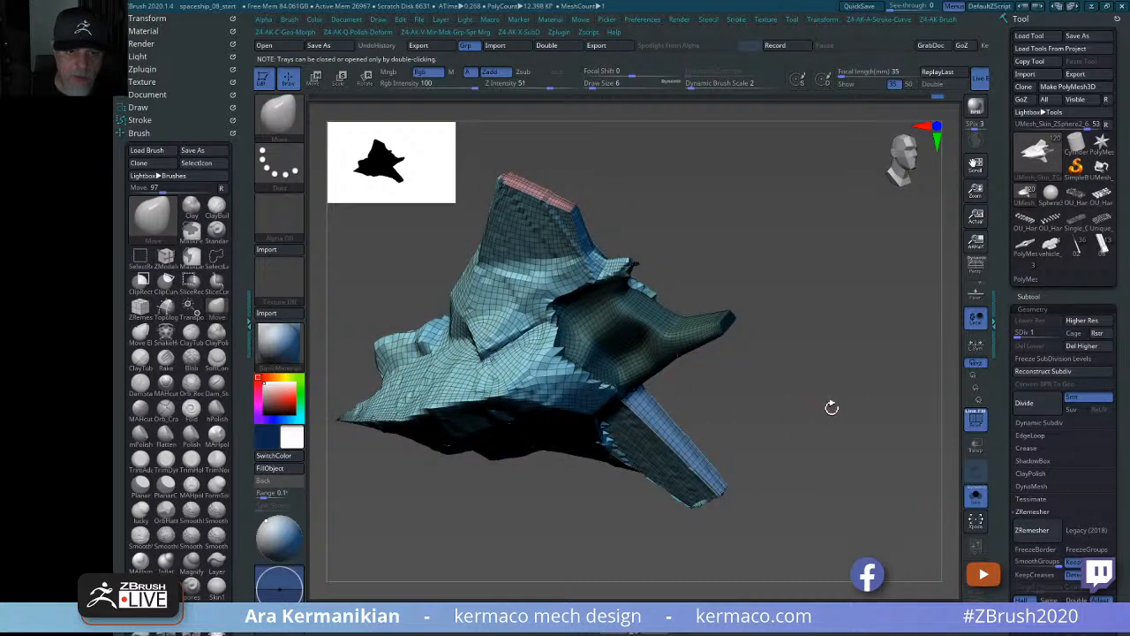
pyautogui.moveTo(832, 407); pyautogui.dragTo(668, 389)
pyautogui.keyDown('alt'); pyautogui.moveTo(707, 460); pyautogui.dragTo(768, 460); pyautogui.keyUp('alt')
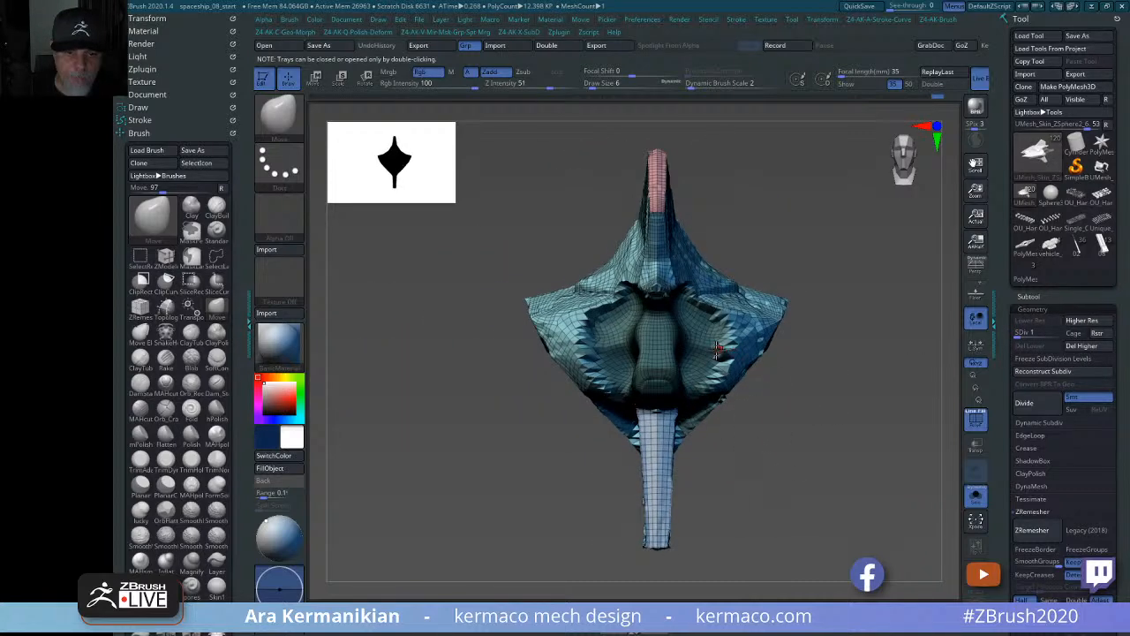
pyautogui.press('s')
pyautogui.moveTo(732, 355); pyautogui.dragTo(729, 346)
pyautogui.press('s')
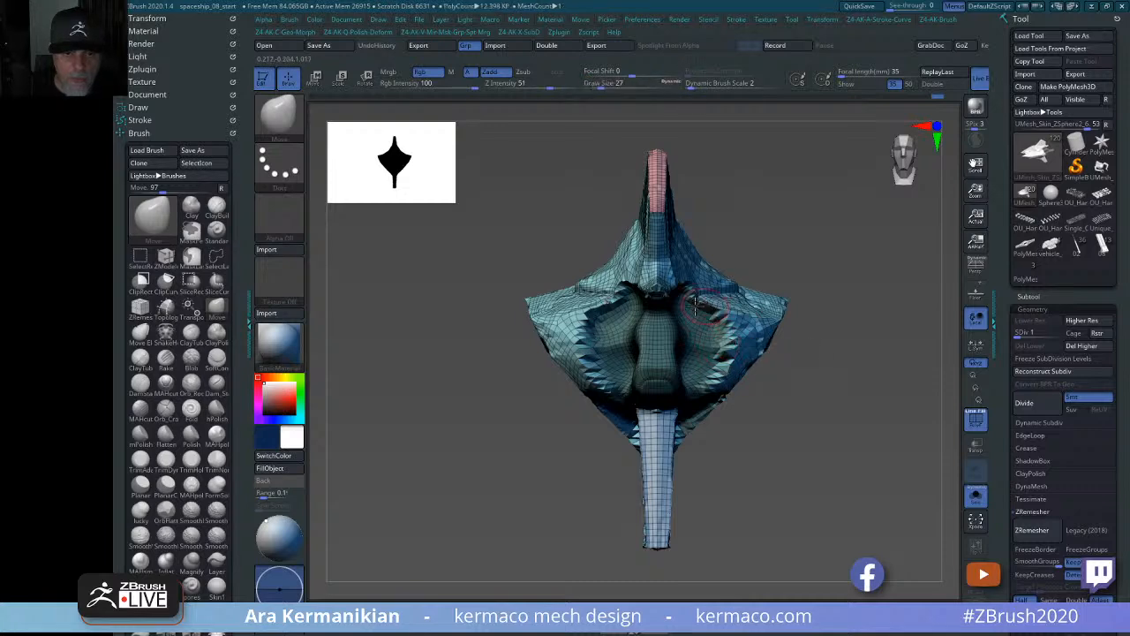
pyautogui.press('shift')
pyautogui.moveTo(704, 392); pyautogui.dragTo(834, 486, button='right')
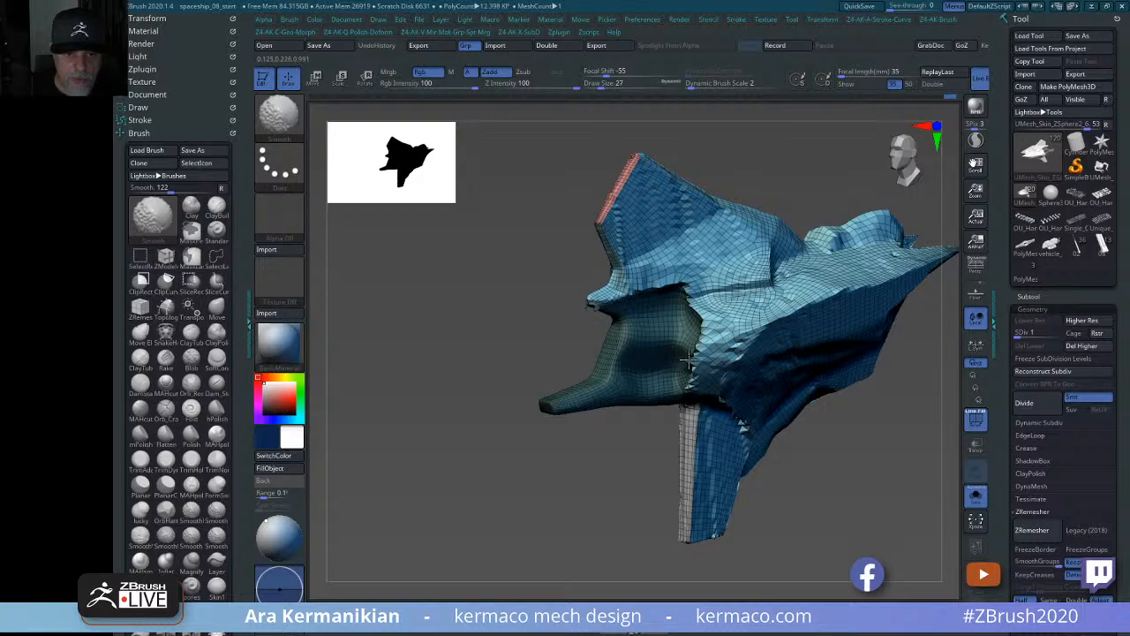
# Raise the hull to subdivision level 2 and smooth the side edge of the engine opening.
pyautogui.moveTo(703, 445); pyautogui.dragTo(710, 346, button='right')
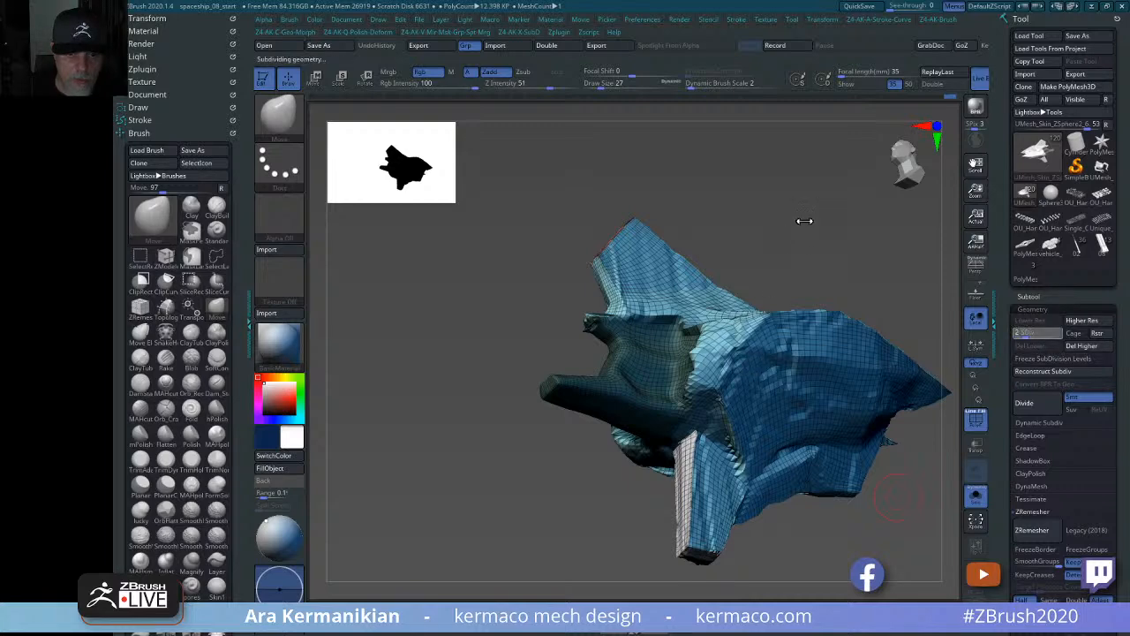
pyautogui.moveTo(822, 212); pyautogui.dragTo(892, 216)
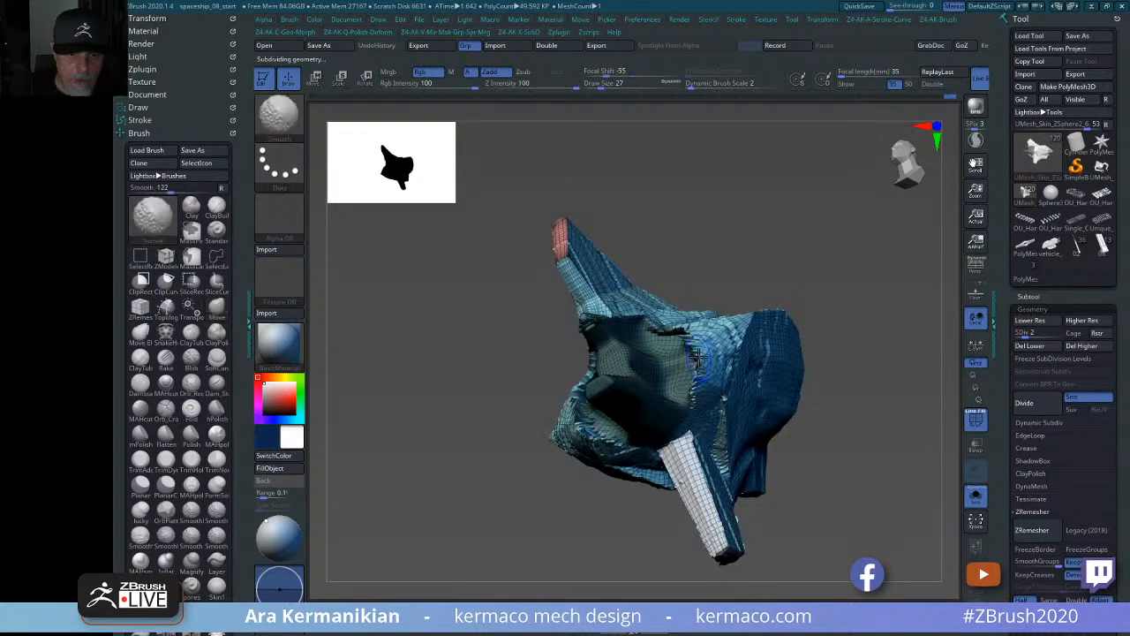
pyautogui.moveTo(700, 367)
pyautogui.keyDown('shift'); pyautogui.mouseDown()
pyautogui.moveTo(684, 334)
pyautogui.moveTo(695, 372)
pyautogui.moveTo(681, 448)
pyautogui.mouseUp(); pyautogui.keyUp('shift')
pyautogui.moveTo(830, 435); pyautogui.dragTo(878, 441)
# Switch to the hPolish brush and smooth the lower corner of the opening beside the bottom fin.
pyautogui.hotkey('ctrl', 'a')
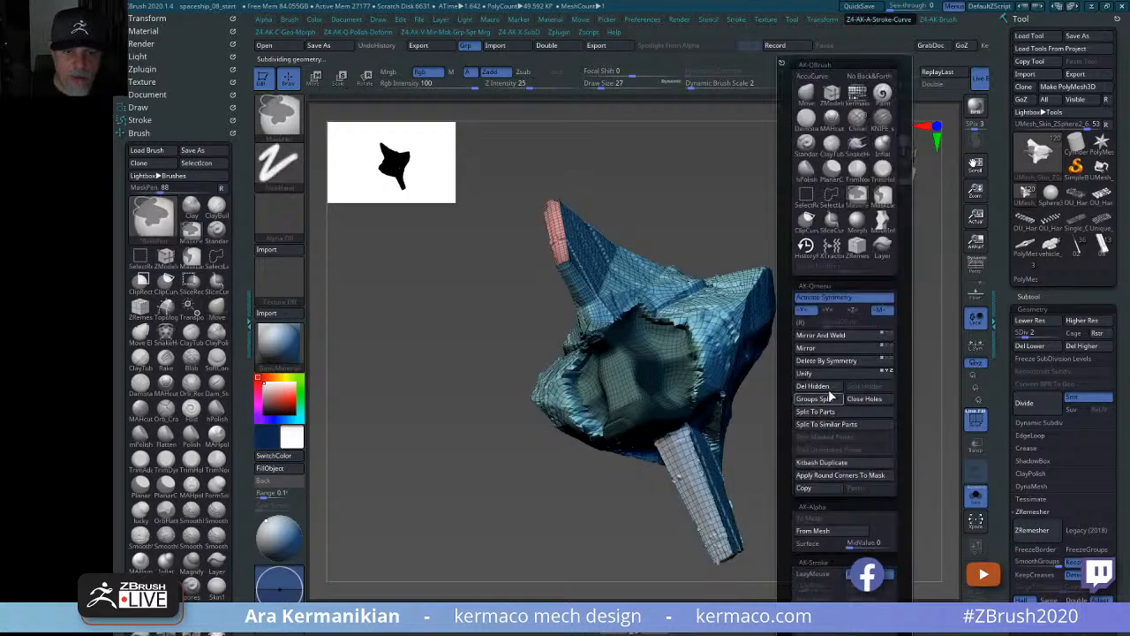
pyautogui.click(806, 168)
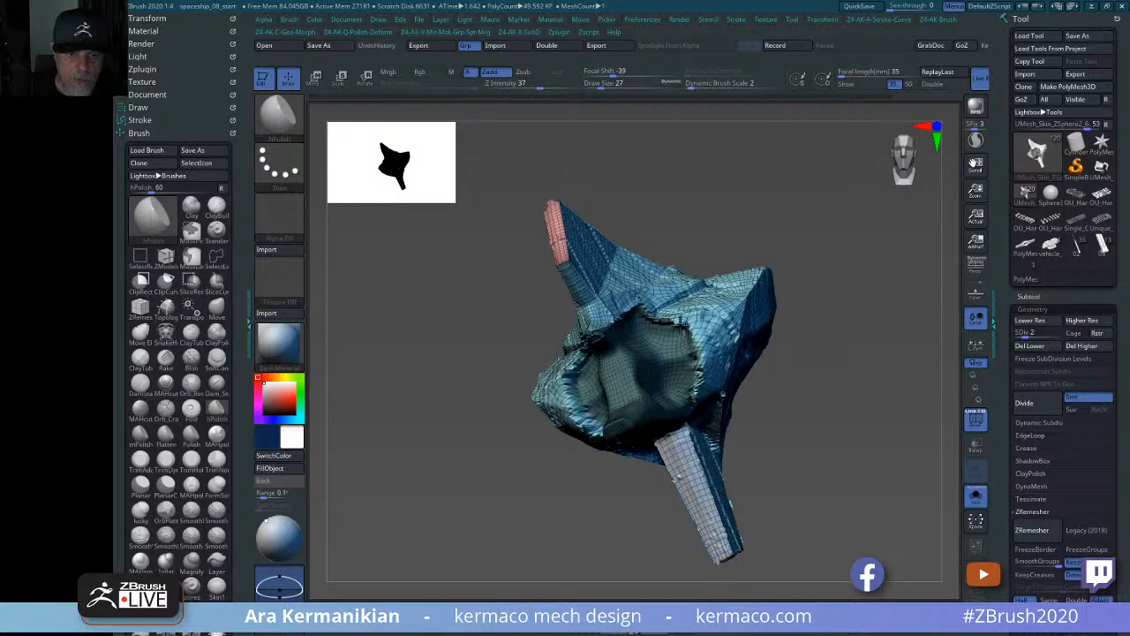
pyautogui.press('shift')
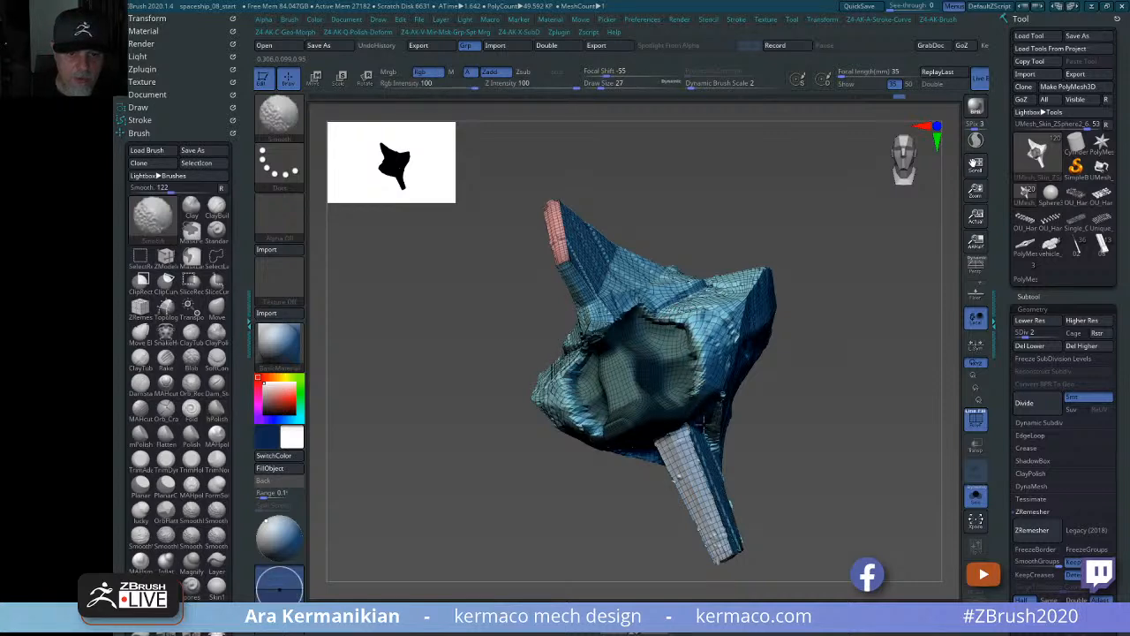
pyautogui.moveTo(797, 431); pyautogui.dragTo(883, 436)
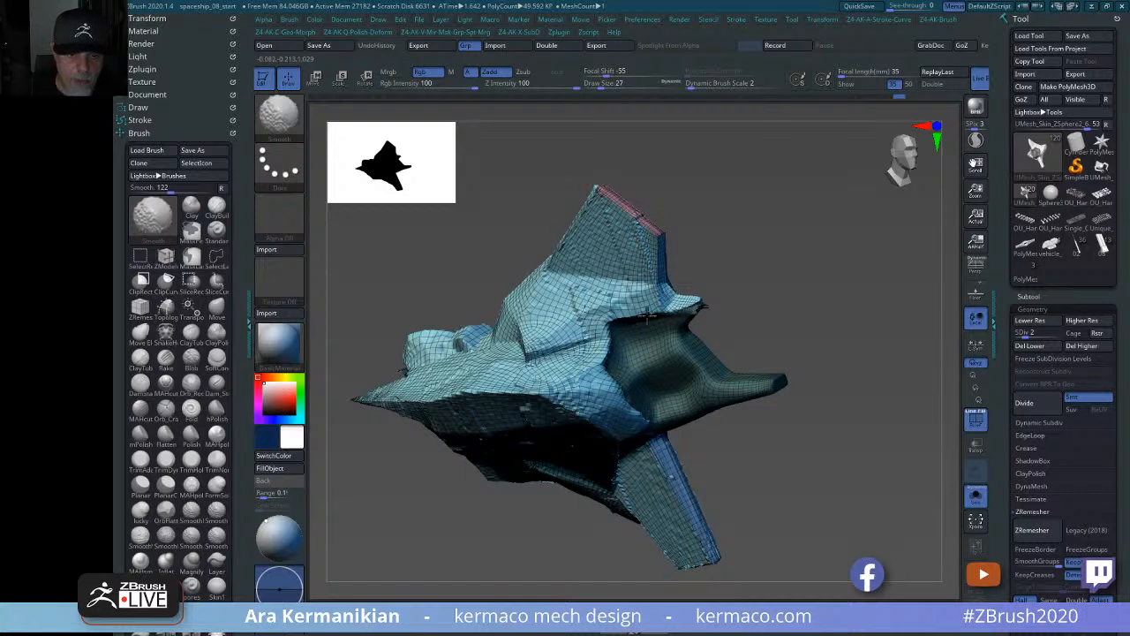
# Smooth the upper and side edges of the engine opening from both sides of the hull at subdivision level 2.
pyautogui.keyDown('shift'); pyautogui.moveTo(684, 313); pyautogui.dragTo(652, 306); pyautogui.keyUp('shift')
pyautogui.moveTo(777, 353); pyautogui.dragTo(689, 349)
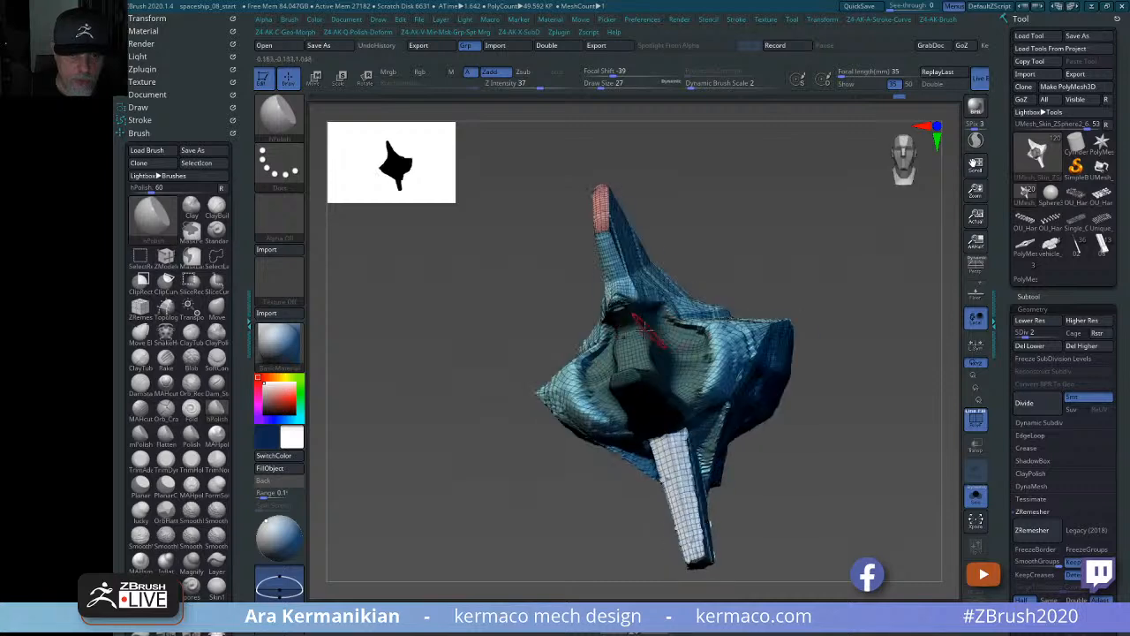
pyautogui.keyDown('shift'); pyautogui.moveTo(597, 318); pyautogui.dragTo(613, 315); pyautogui.keyUp('shift')
pyautogui.moveTo(870, 254); pyautogui.dragTo(836, 279)
pyautogui.keyDown('shift'); pyautogui.moveTo(617, 325); pyautogui.dragTo(634, 334); pyautogui.keyUp('shift')
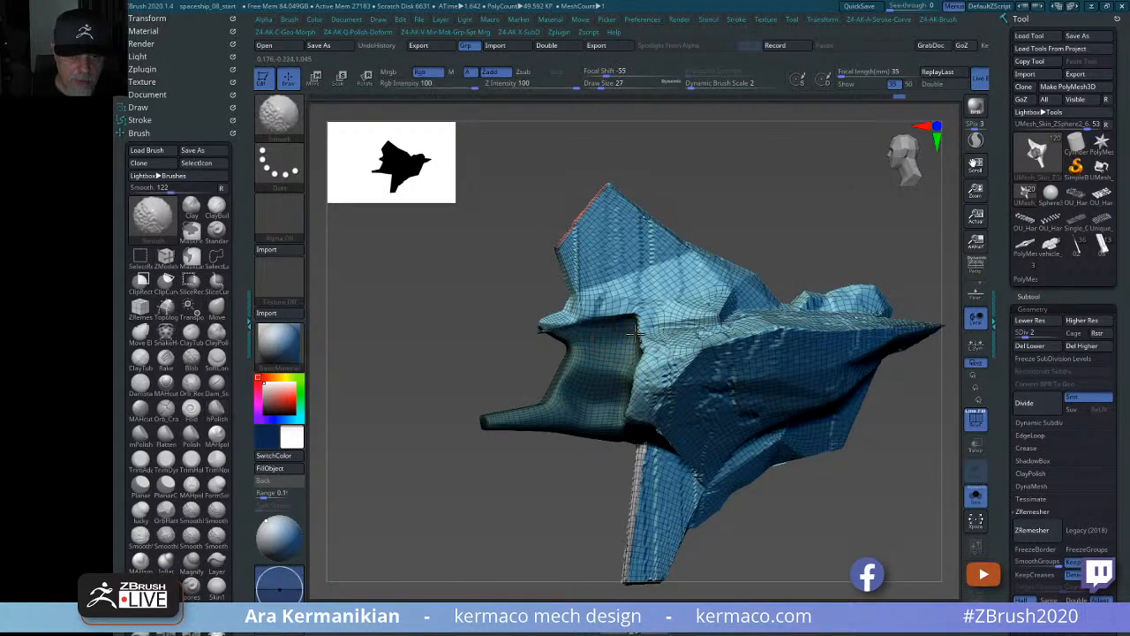
pyautogui.moveTo(430, 546); pyautogui.dragTo(456, 494)
pyautogui.keyDown('shift'); pyautogui.moveTo(648, 383); pyautogui.dragTo(638, 401); pyautogui.keyUp('shift')
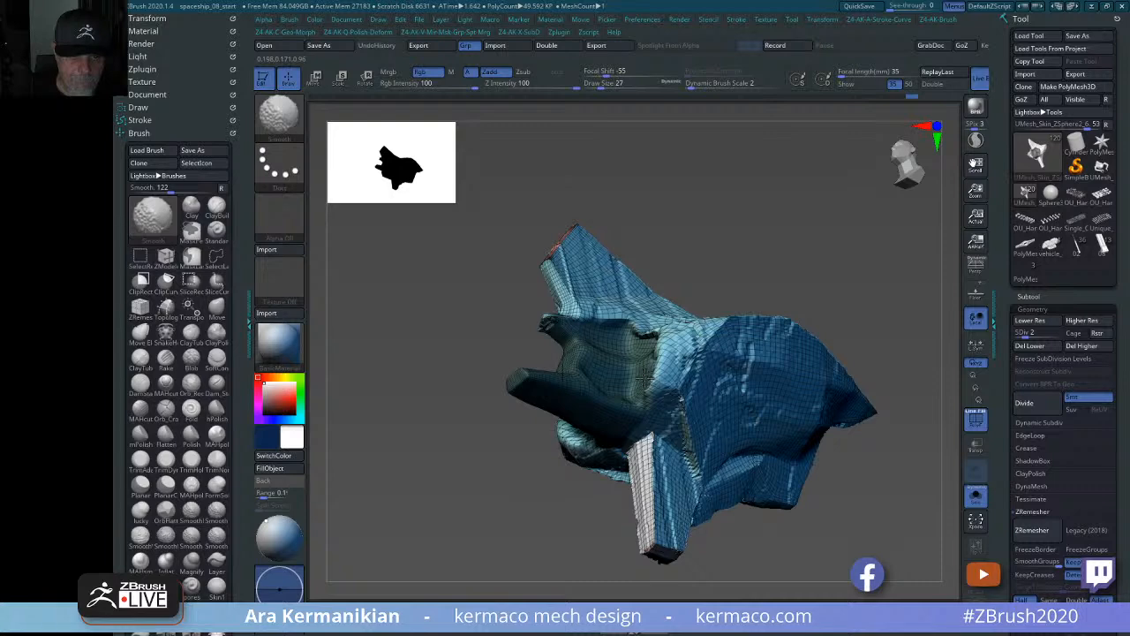
pyautogui.moveTo(736, 318); pyautogui.dragTo(785, 290)
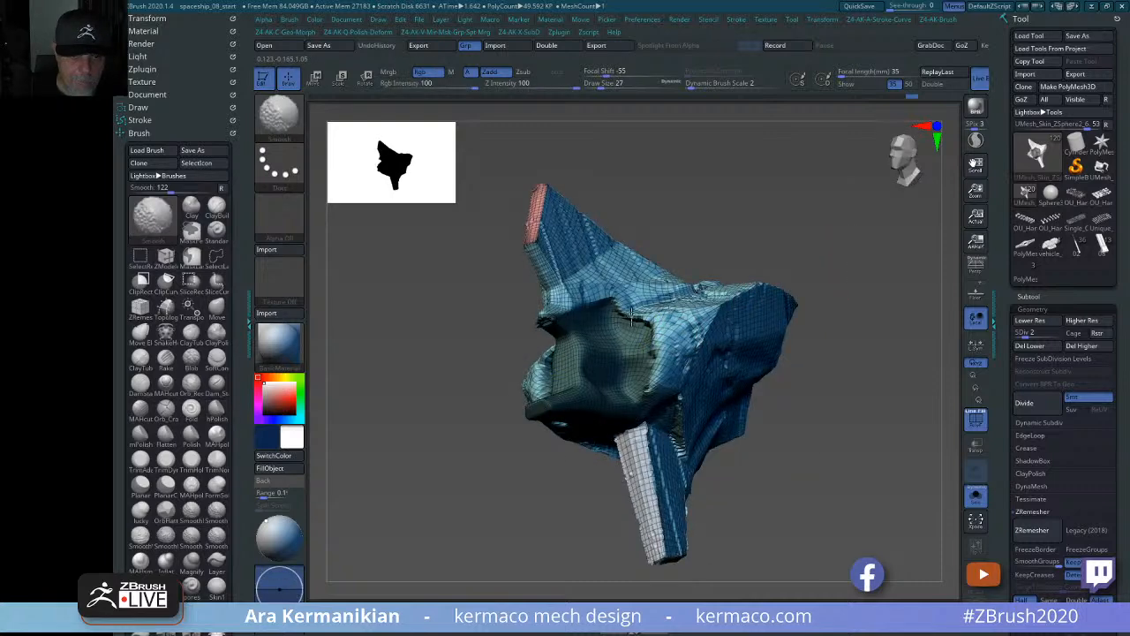
# Raise the hull to subdivision level 3 and smooth the side rim of the engine opening.
pyautogui.moveTo(927, 462)
pyautogui.mouseDown()
pyautogui.moveTo(858, 460)
pyautogui.moveTo(895, 424)
pyautogui.moveTo(892, 399)
pyautogui.moveTo(875, 433)
pyautogui.moveTo(879, 415)
pyautogui.mouseUp()
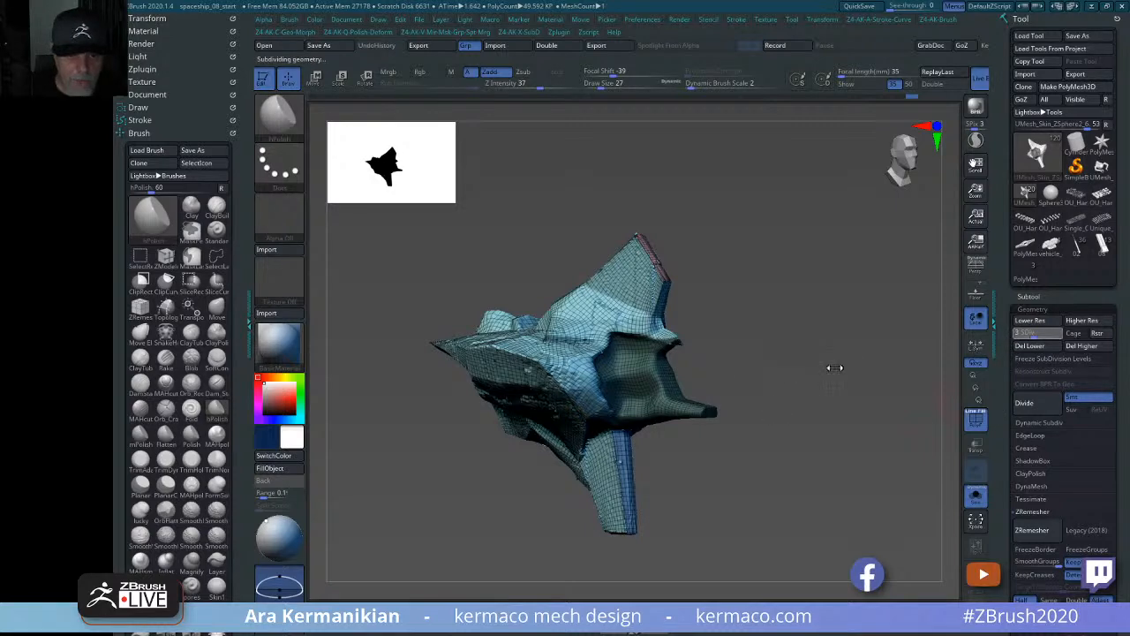
pyautogui.moveTo(845, 353)
pyautogui.mouseDown()
pyautogui.moveTo(858, 368)
pyautogui.moveTo(807, 474)
pyautogui.mouseUp()
pyautogui.moveTo(641, 352)
pyautogui.keyDown('shift'); pyautogui.mouseDown()
pyautogui.moveTo(651, 361)
pyautogui.moveTo(637, 397)
pyautogui.mouseUp(); pyautogui.keyUp('shift')
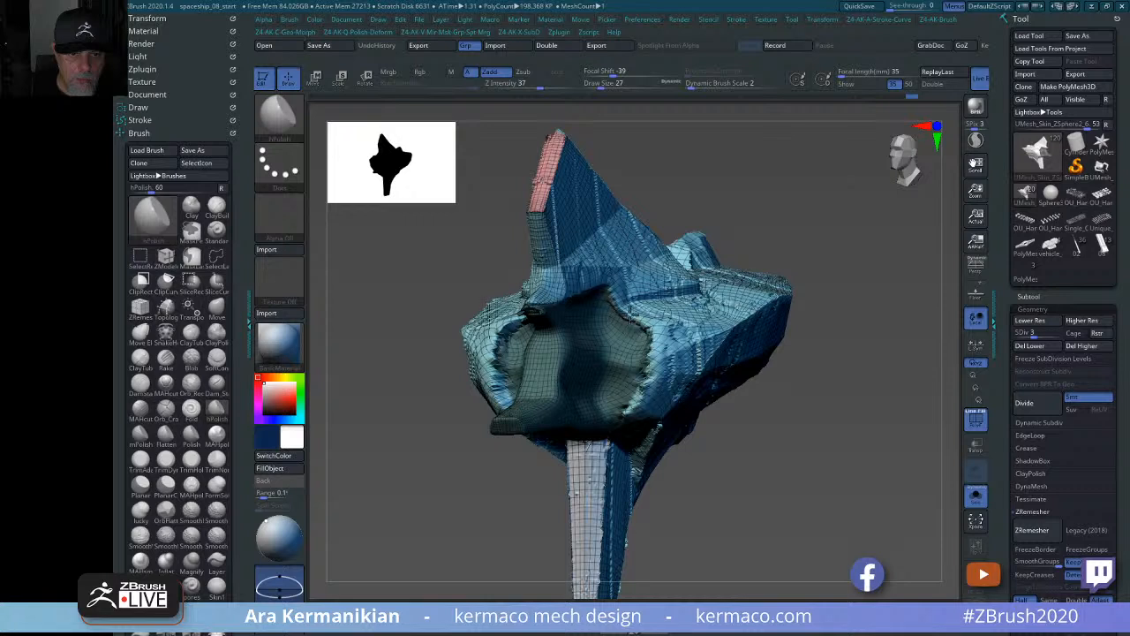
# Clear the mask covering the engine cavity.
pyautogui.press('ctrl')
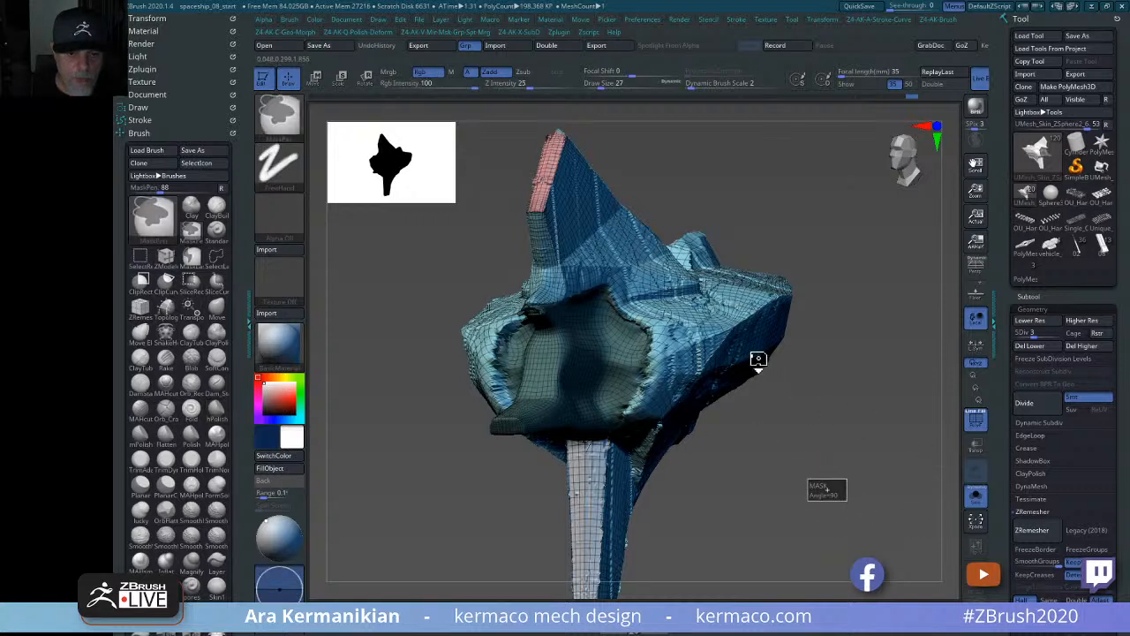
pyautogui.keyDown('ctrl'); pyautogui.moveTo(847, 501); pyautogui.dragTo(808, 479); pyautogui.keyUp('ctrl')
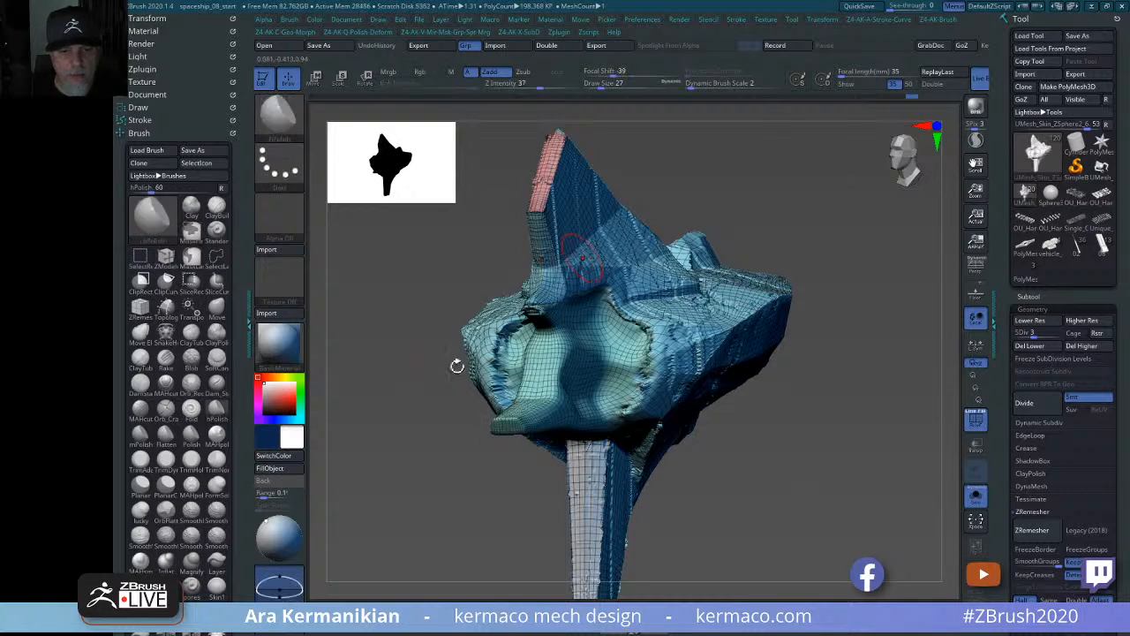
pyautogui.press('ctrl')
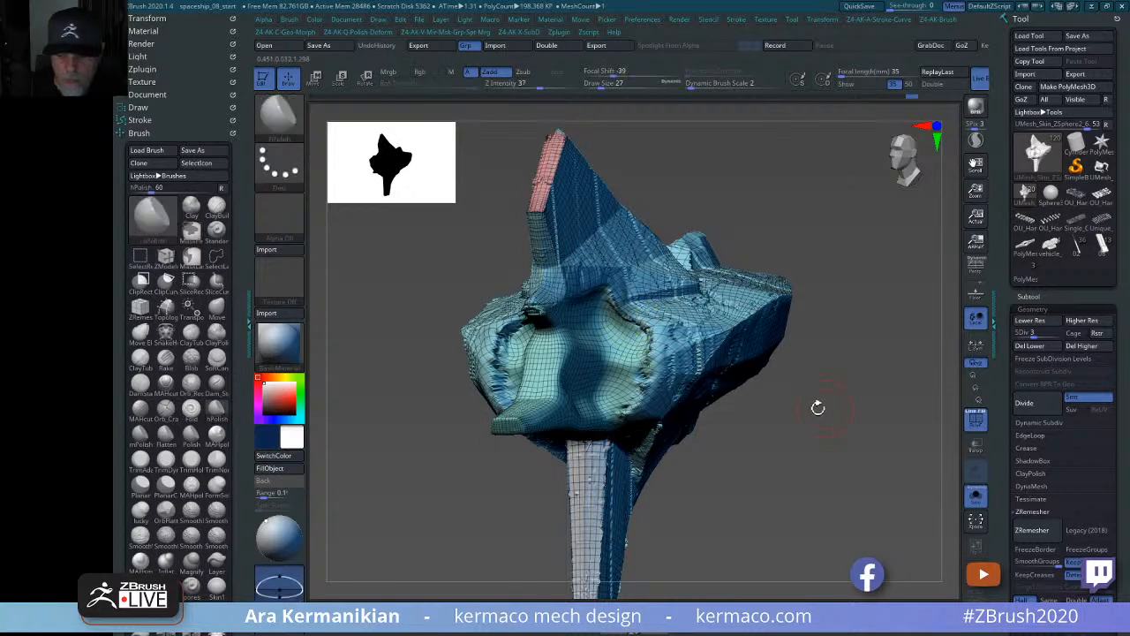
pyautogui.press('ctrl')
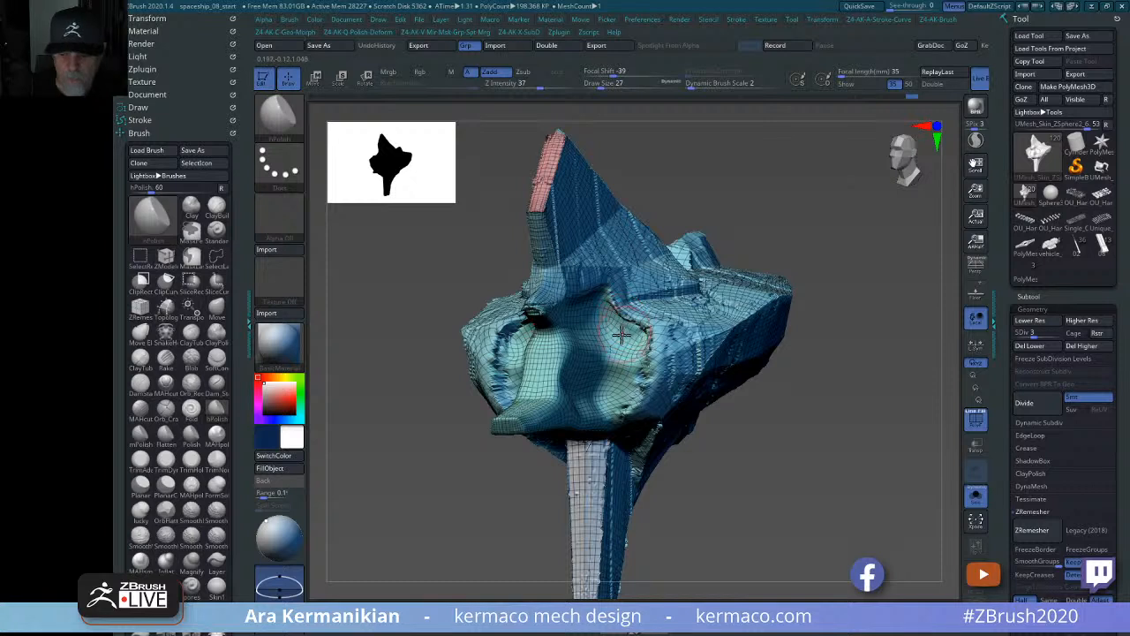
# Smooth the jagged rim of the rear hull recesses and their upper edge below the tail fin.
pyautogui.press('shift')
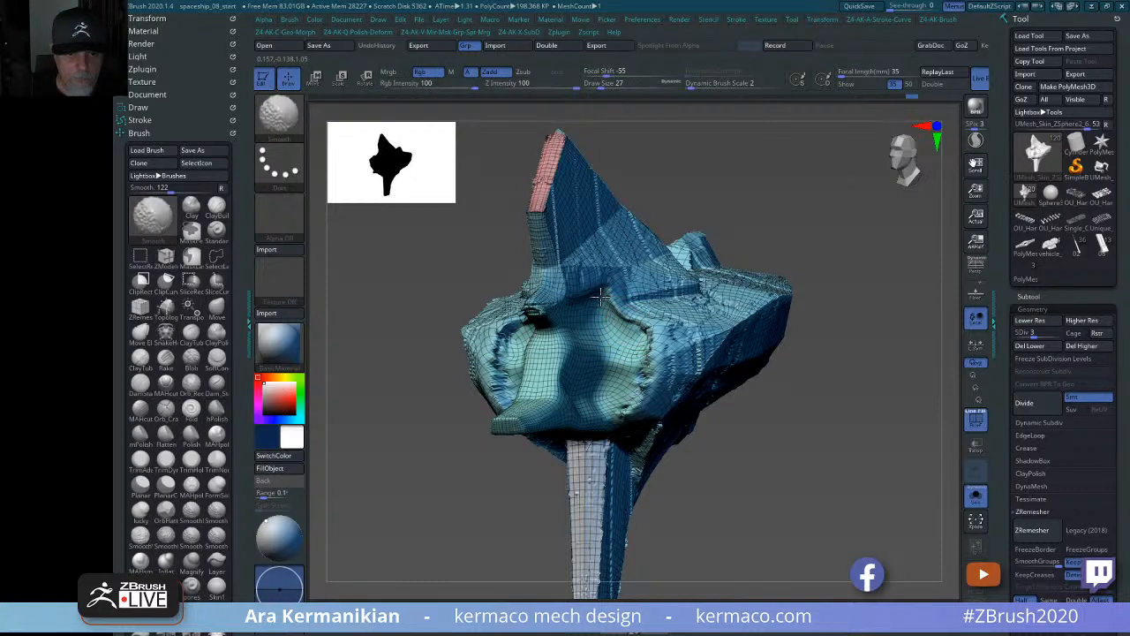
pyautogui.moveTo(630, 332)
pyautogui.keyDown('shift'); pyautogui.mouseDown()
pyautogui.moveTo(640, 364)
pyautogui.moveTo(654, 355)
pyautogui.moveTo(650, 342)
pyautogui.moveTo(640, 393)
pyautogui.moveTo(626, 396)
pyautogui.mouseUp(); pyautogui.keyUp('shift')
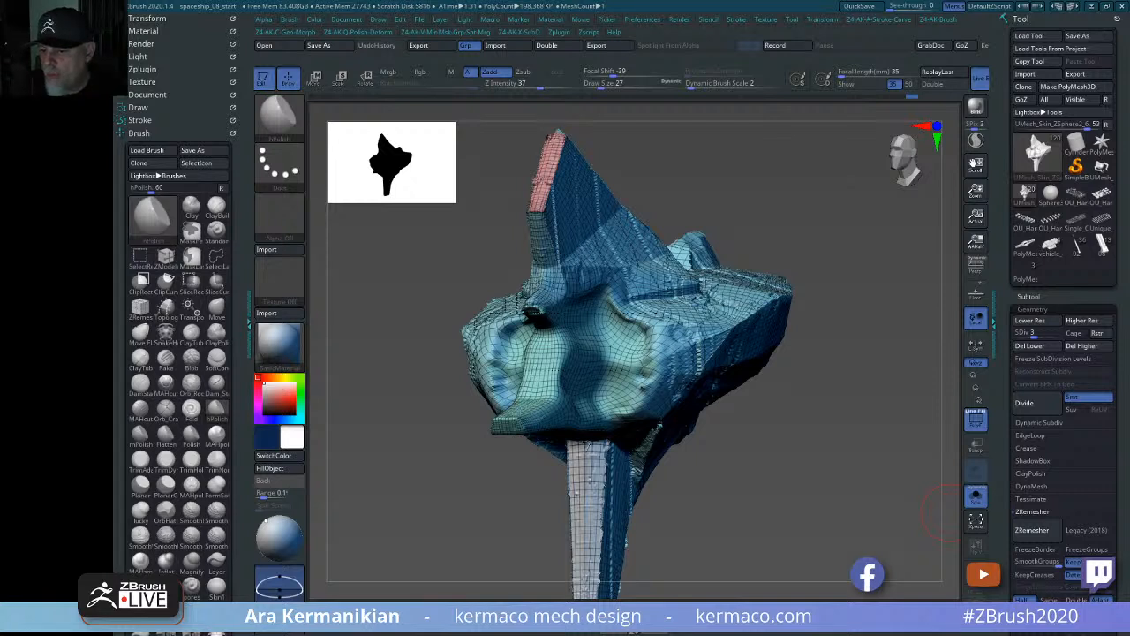
pyautogui.moveTo(681, 525); pyautogui.dragTo(852, 477)
pyautogui.keyDown('shift'); pyautogui.moveTo(614, 285); pyautogui.dragTo(624, 285); pyautogui.keyUp('shift')
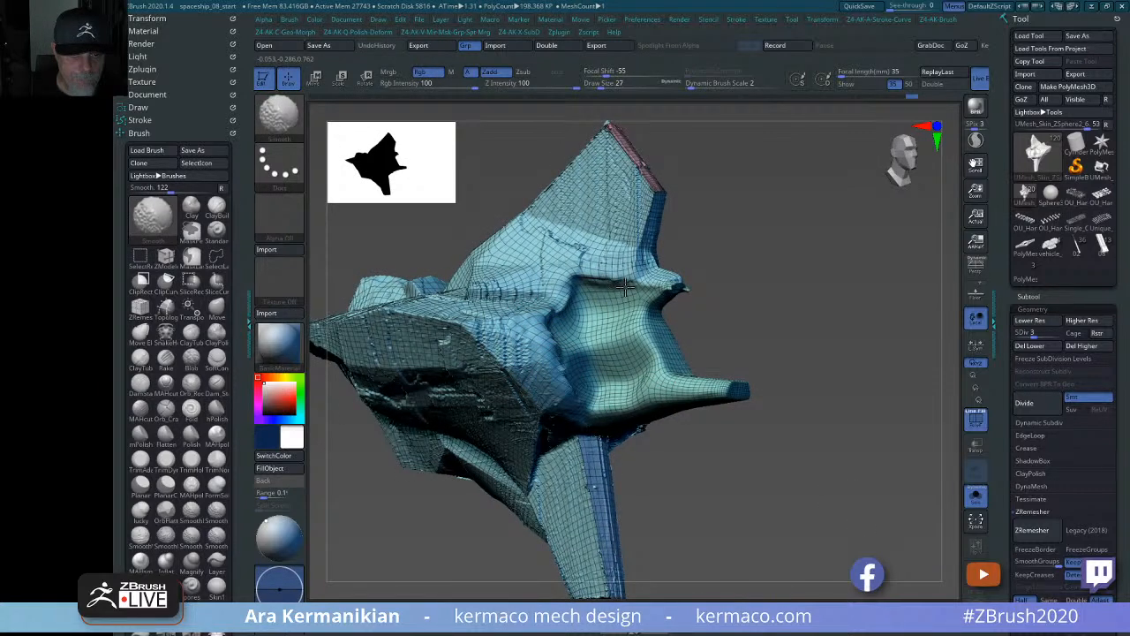
pyautogui.moveTo(799, 353); pyautogui.dragTo(675, 345)
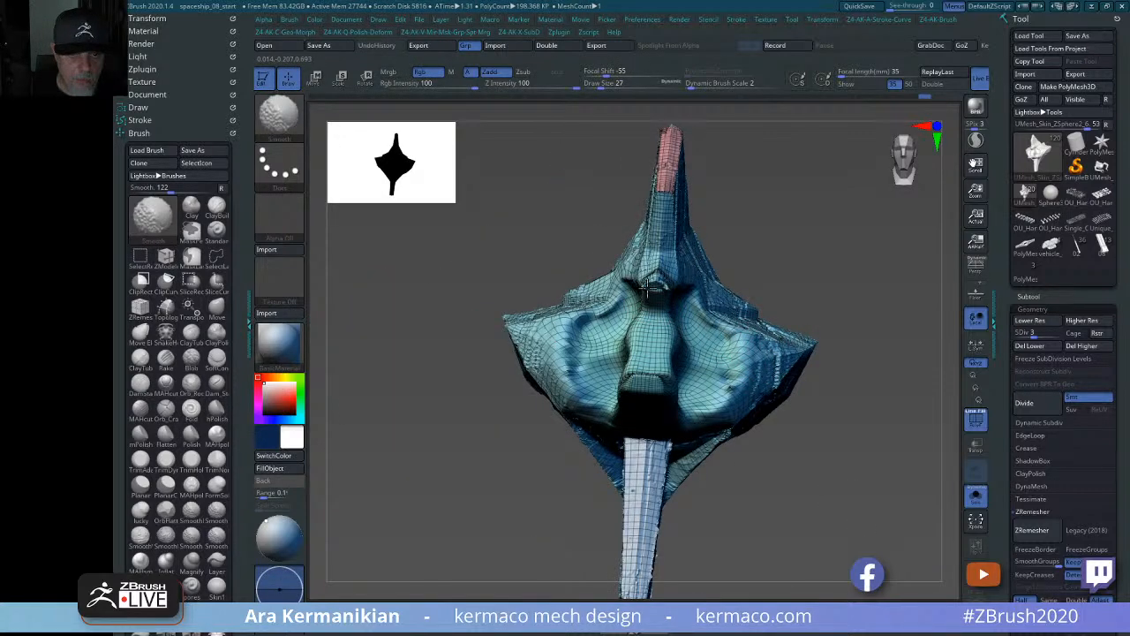
pyautogui.moveTo(885, 263); pyautogui.dragTo(919, 181)
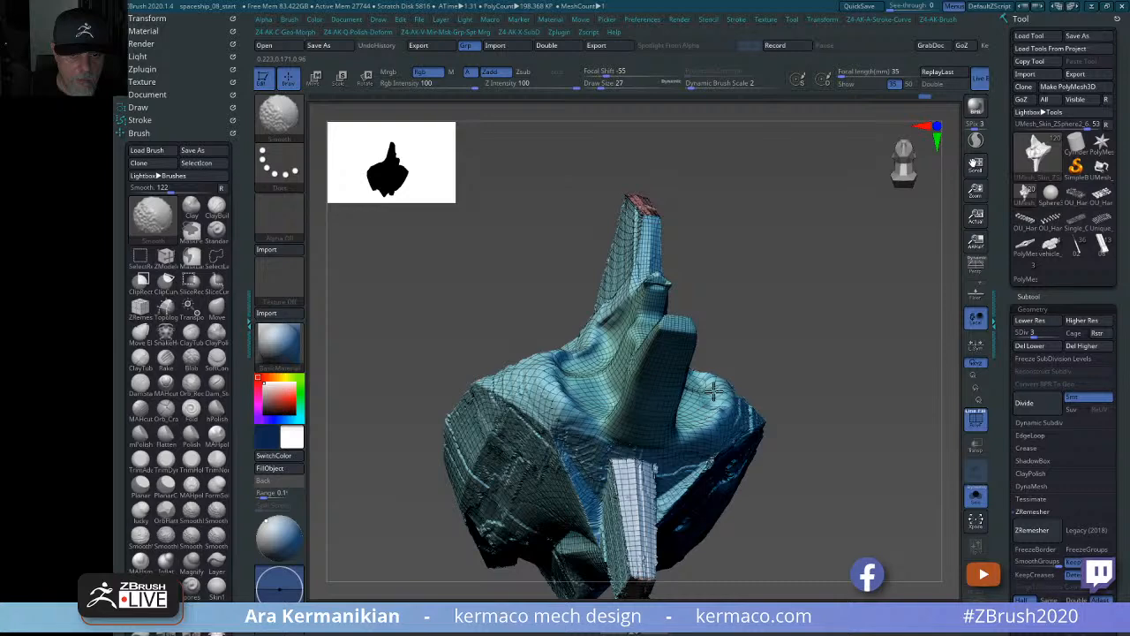
# Smooth the lower rim of the rear recess and its surface beside the central prong.
pyautogui.moveTo(942, 376); pyautogui.dragTo(843, 415)
pyautogui.keyDown('shift'); pyautogui.moveTo(704, 398); pyautogui.dragTo(731, 404); pyautogui.keyUp('shift')
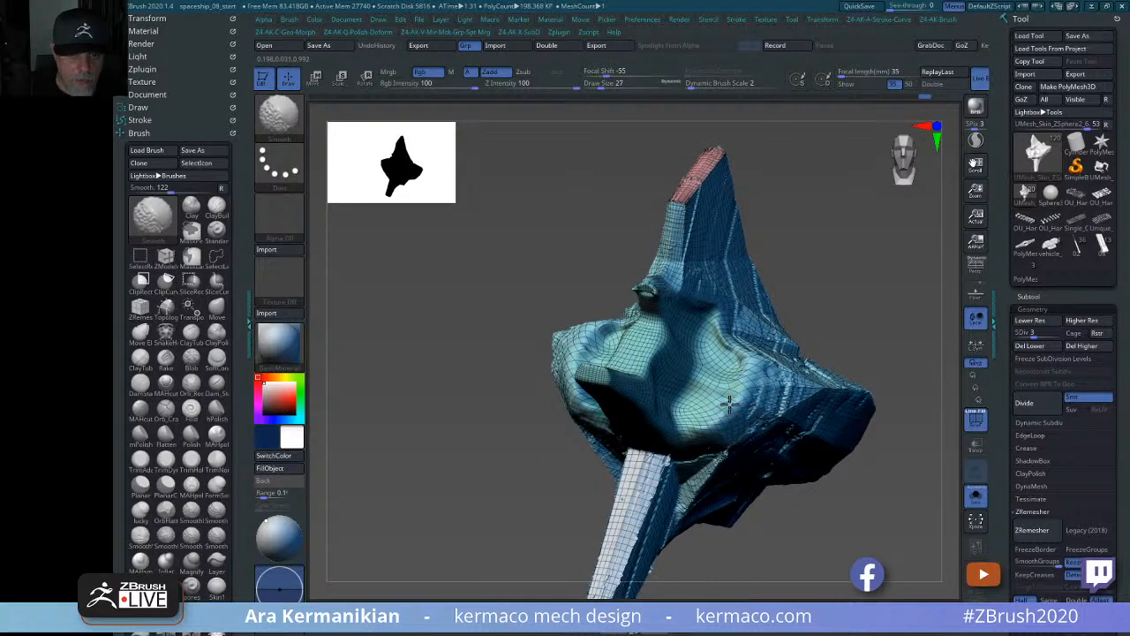
pyautogui.moveTo(835, 547); pyautogui.dragTo(720, 534)
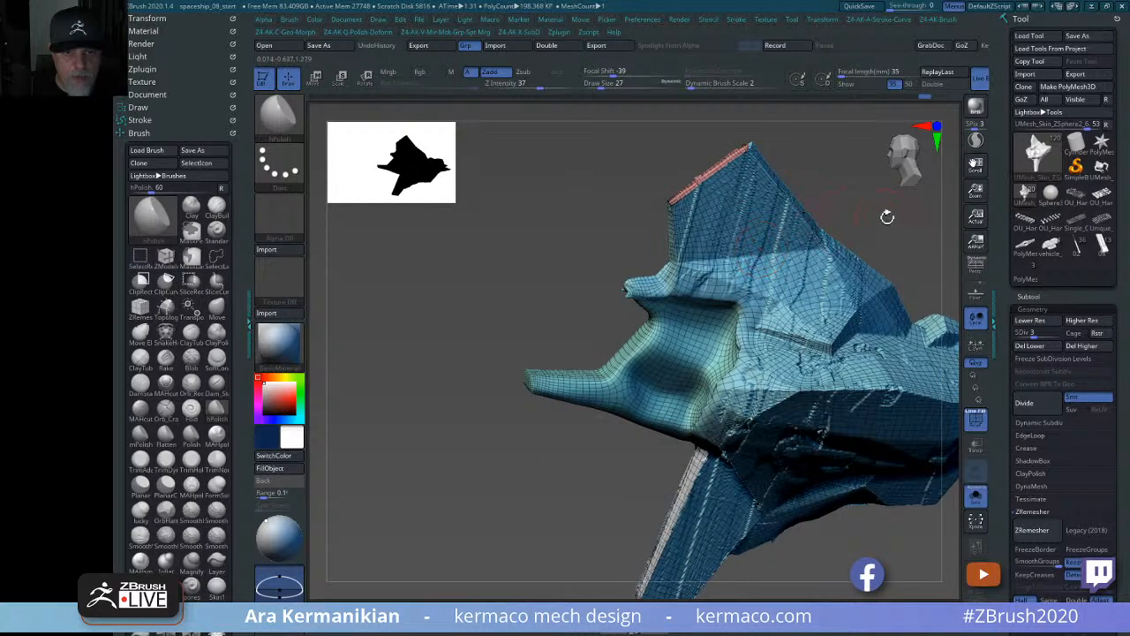
pyautogui.moveTo(888, 218); pyautogui.dragTo(828, 285)
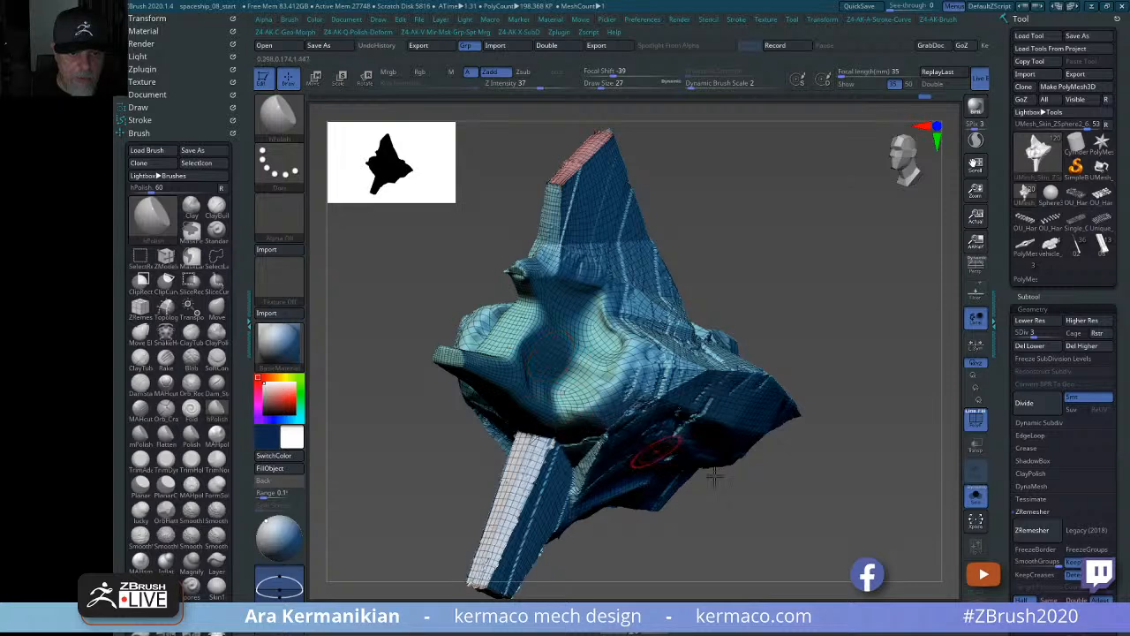
pyautogui.moveTo(716, 478); pyautogui.dragTo(782, 472)
pyautogui.moveTo(744, 439); pyautogui.dragTo(852, 435)
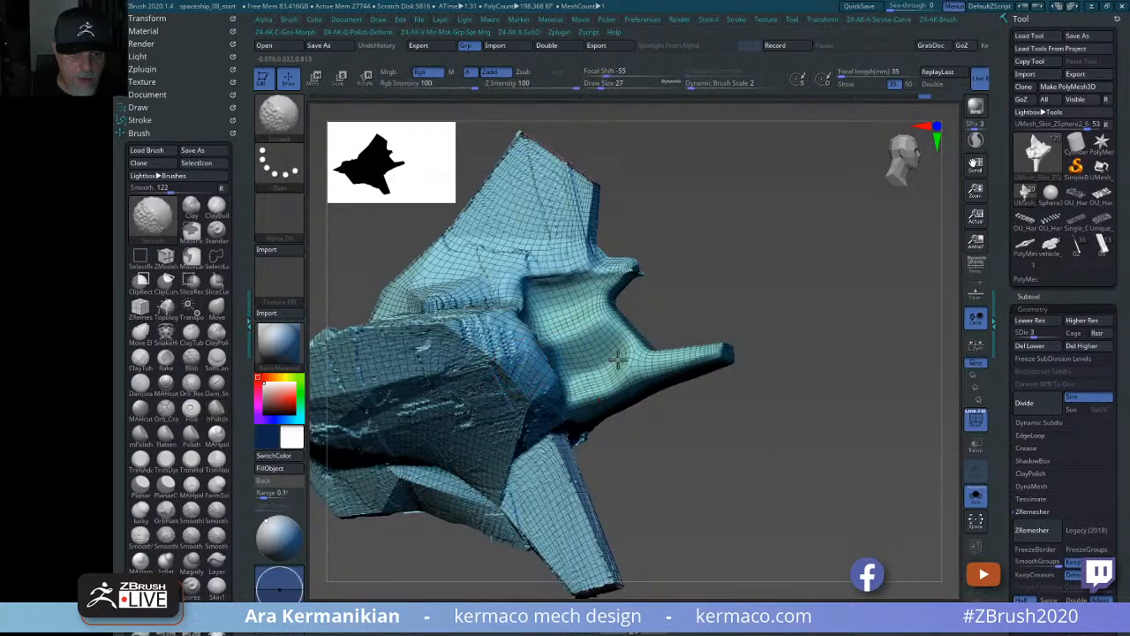
# Raise the mesh to subdivision level 4 and smooth the jagged outer rim of the rear recesses.
pyautogui.moveTo(1039, 336); pyautogui.dragTo(1043, 337)
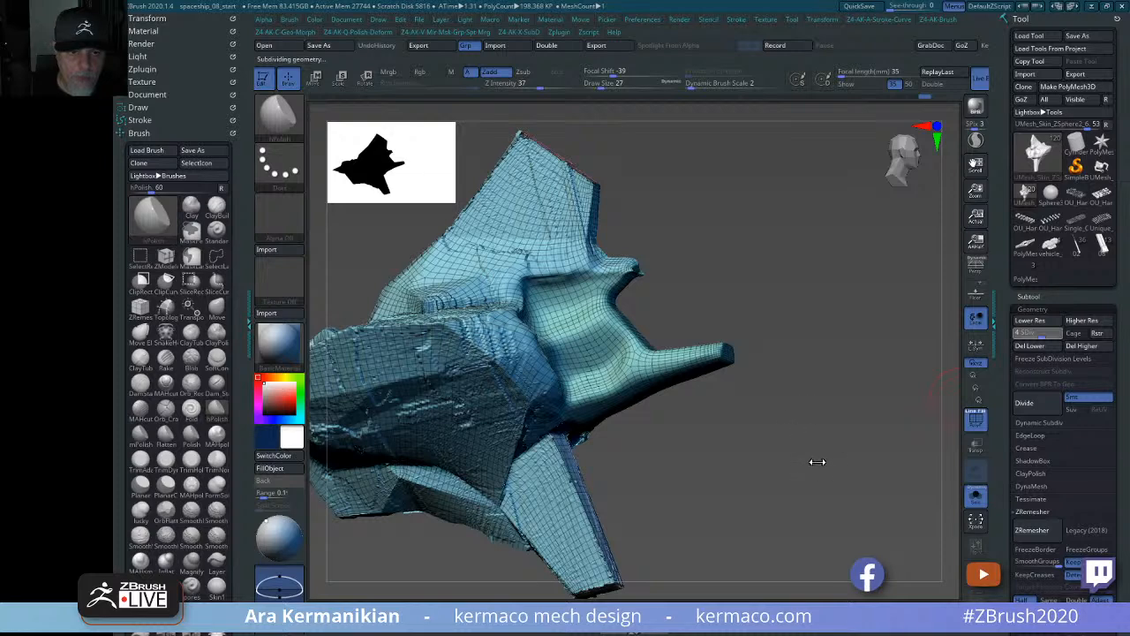
pyautogui.moveTo(819, 447)
pyautogui.mouseDown()
pyautogui.moveTo(780, 472)
pyautogui.moveTo(760, 459)
pyautogui.mouseUp()
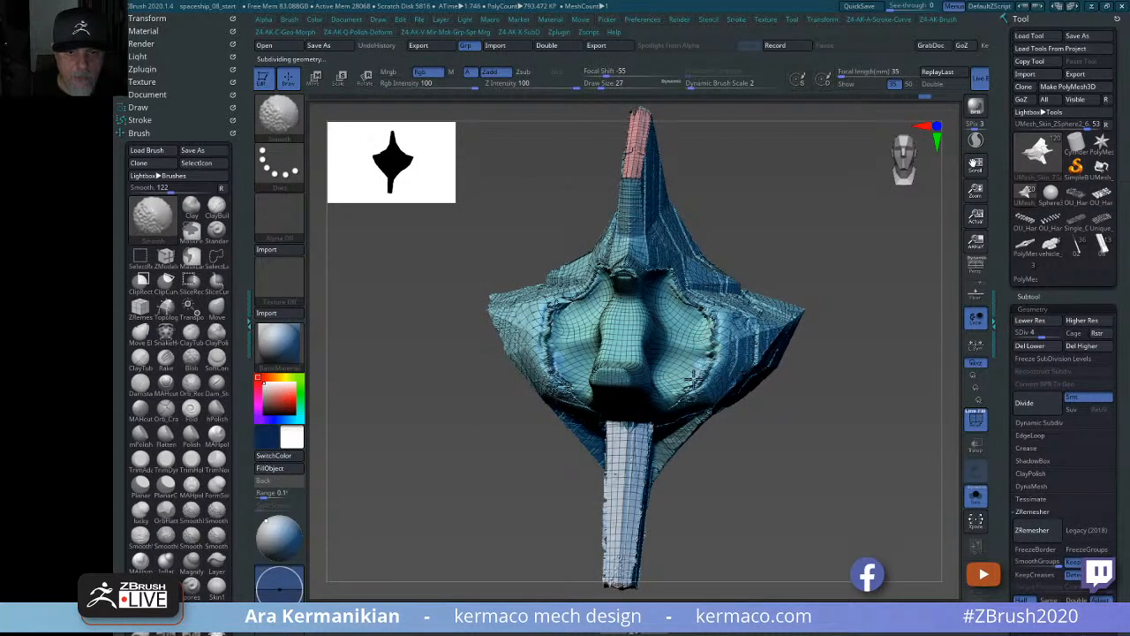
pyautogui.moveTo(713, 346)
pyautogui.keyDown('shift'); pyautogui.mouseDown()
pyautogui.moveTo(713, 325)
pyautogui.moveTo(679, 287)
pyautogui.moveTo(706, 315)
pyautogui.moveTo(682, 300)
pyautogui.mouseUp(); pyautogui.keyUp('shift')
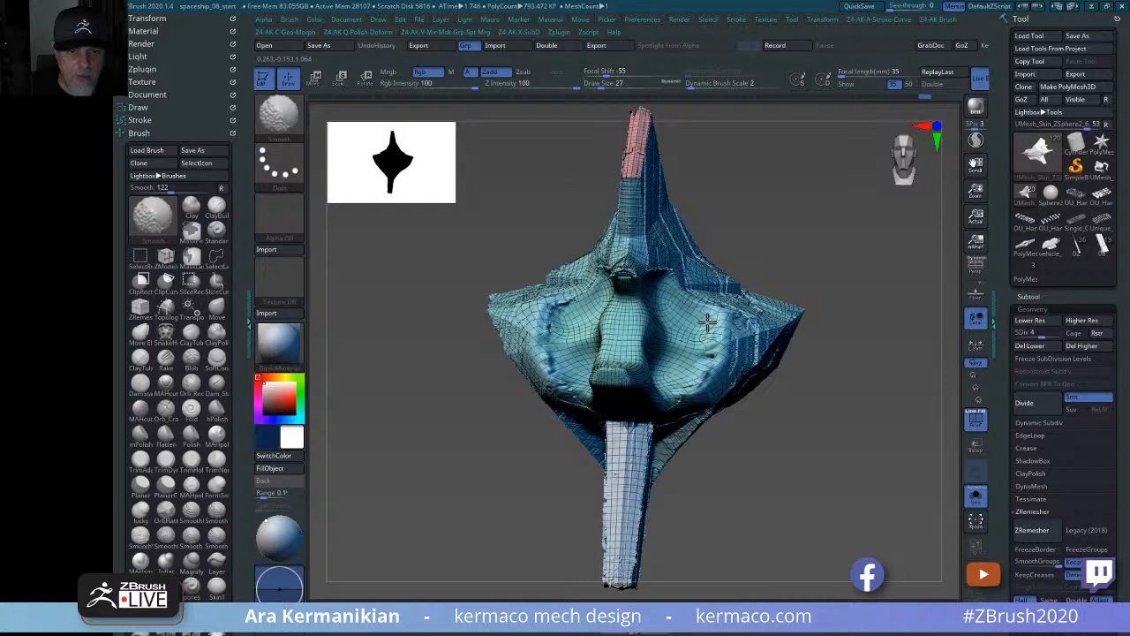
pyautogui.keyDown('shift'); pyautogui.moveTo(707, 369); pyautogui.dragTo(684, 386); pyautogui.keyUp('shift')
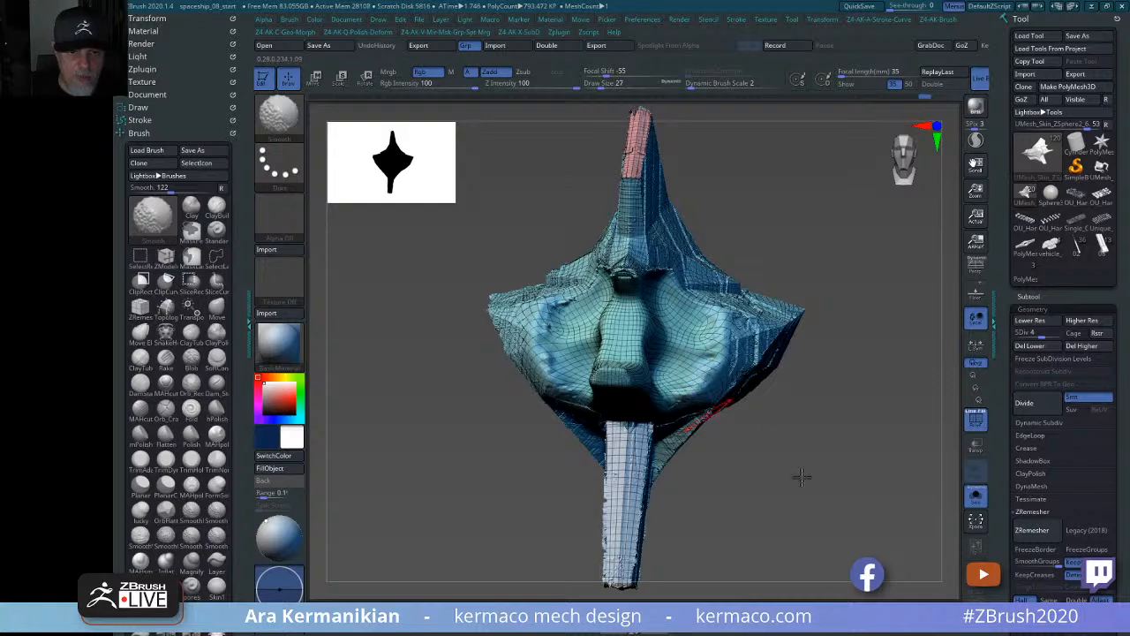
pyautogui.moveTo(801, 477); pyautogui.dragTo(806, 345)
pyautogui.moveTo(682, 348)
pyautogui.keyDown('shift'); pyautogui.mouseDown()
pyautogui.moveTo(673, 367)
pyautogui.moveTo(670, 358)
pyautogui.mouseUp(); pyautogui.keyUp('shift')
# Smooth the upper inner corners and top edge of the rear recesses around the tail fin's base.
pyautogui.moveTo(856, 263); pyautogui.dragTo(653, 231)
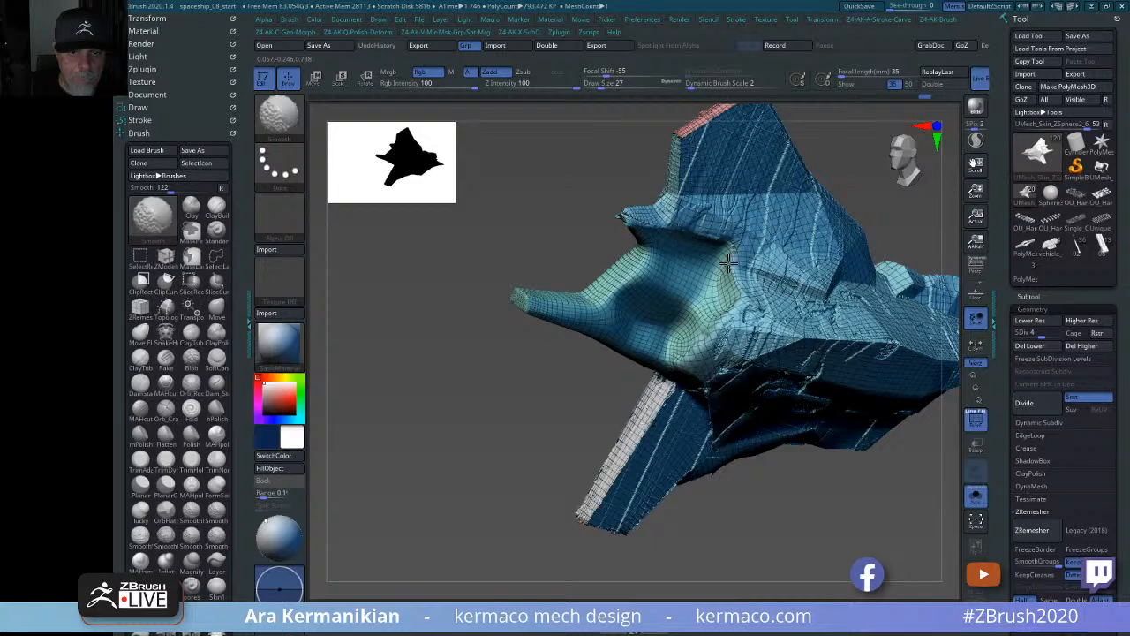
pyautogui.moveTo(497, 262); pyautogui.dragTo(623, 221)
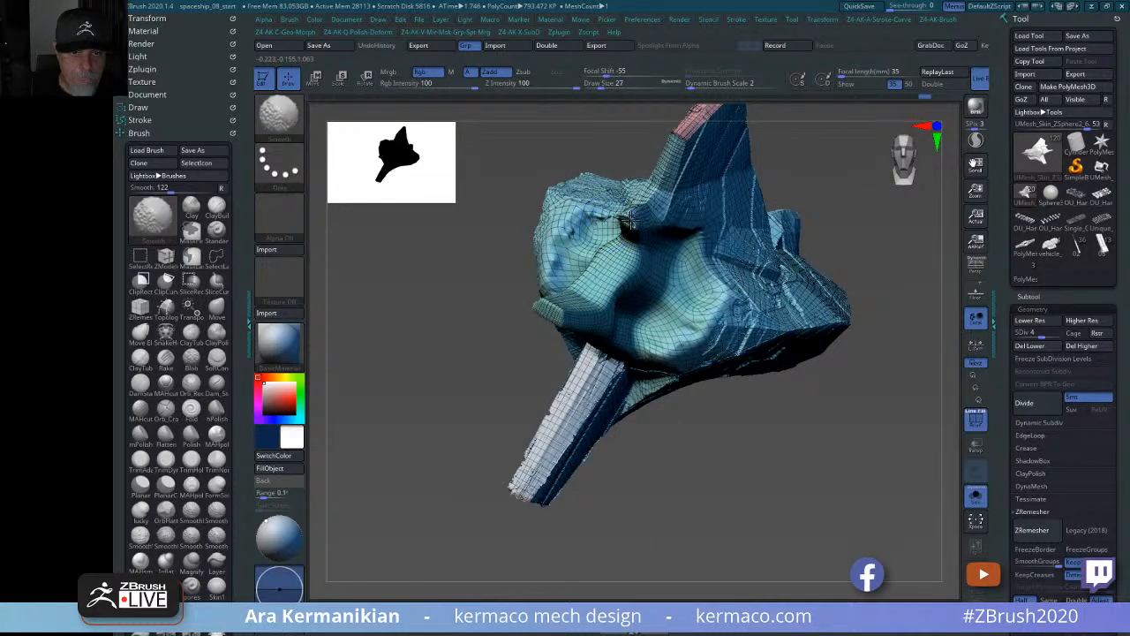
pyautogui.moveTo(807, 500)
pyautogui.mouseDown()
pyautogui.moveTo(813, 512)
pyautogui.moveTo(759, 510)
pyautogui.moveTo(747, 354)
pyautogui.mouseUp()
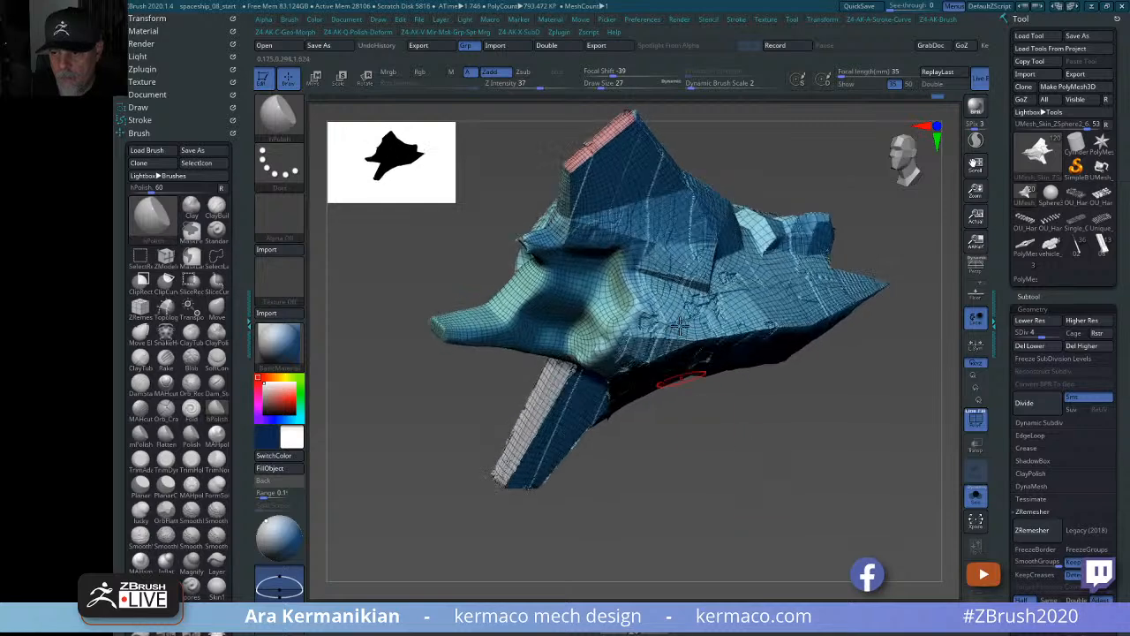
pyautogui.moveTo(814, 399); pyautogui.dragTo(836, 482)
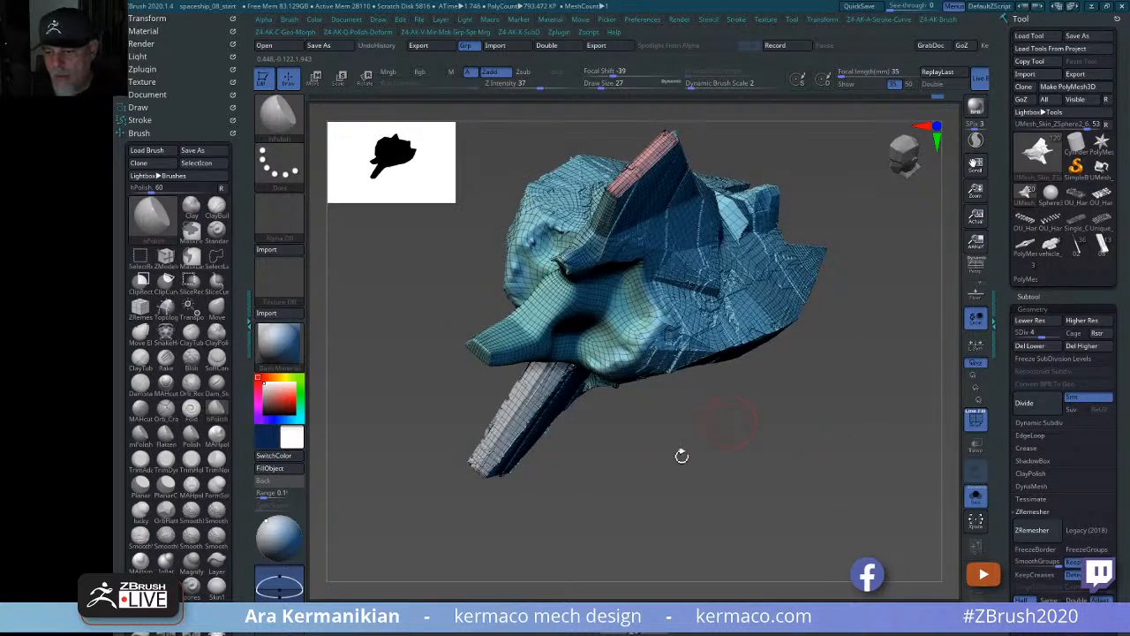
pyautogui.keyDown('alt'); pyautogui.moveTo(761, 499); pyautogui.dragTo(806, 525); pyautogui.keyUp('alt')
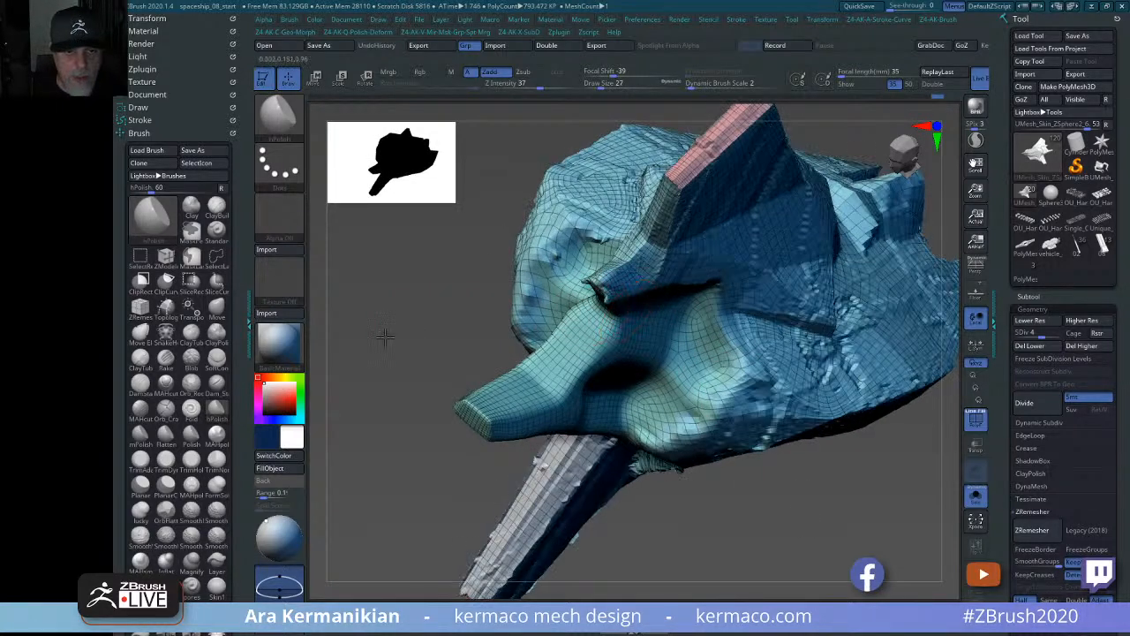
pyautogui.moveTo(384, 338)
pyautogui.mouseDown()
pyautogui.moveTo(327, 437)
pyautogui.moveTo(340, 383)
pyautogui.moveTo(552, 256)
pyautogui.mouseUp()
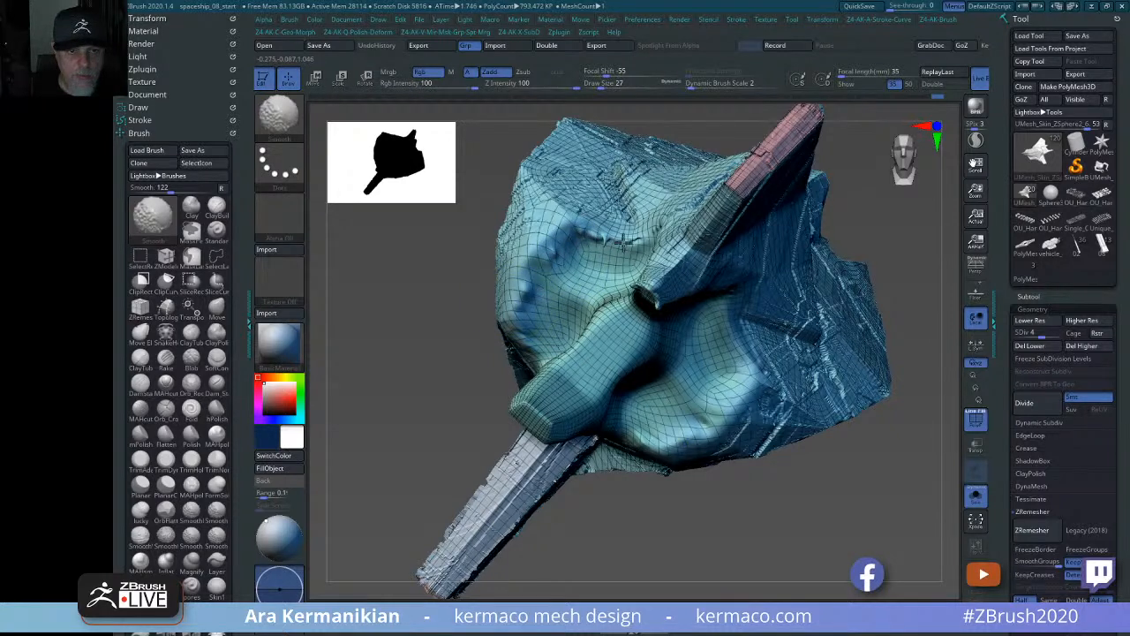
pyautogui.keyDown('shift'); pyautogui.moveTo(620, 244); pyautogui.dragTo(615, 245); pyautogui.keyUp('shift')
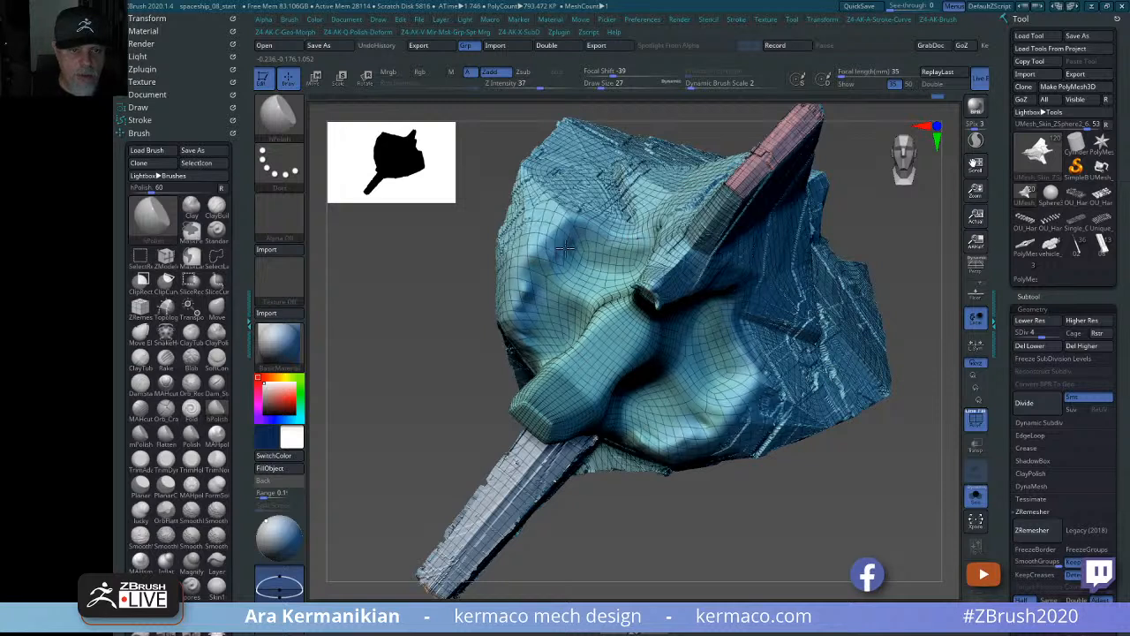
# Flatten the outer walls and lower rim of the rear recesses with the hPolish brush, smoothing rough spots.
pyautogui.moveTo(565, 249)
pyautogui.mouseDown()
pyautogui.moveTo(531, 284)
pyautogui.moveTo(538, 289)
pyautogui.mouseUp()
pyautogui.moveTo(554, 340); pyautogui.dragTo(525, 292, button='right')
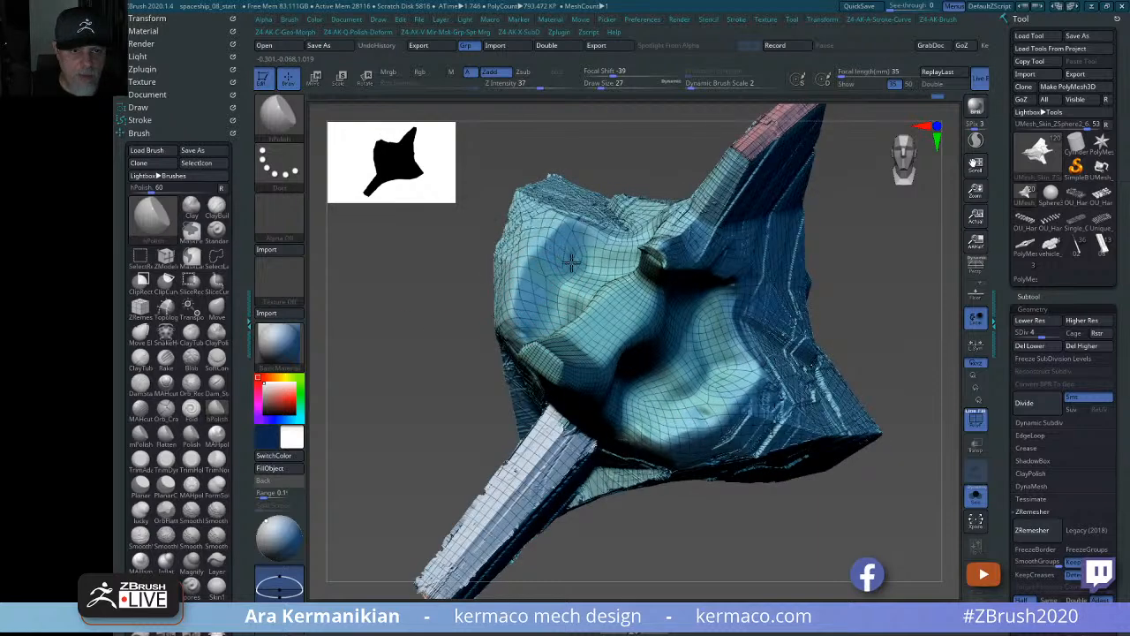
pyautogui.moveTo(783, 537); pyautogui.dragTo(688, 419, button='right')
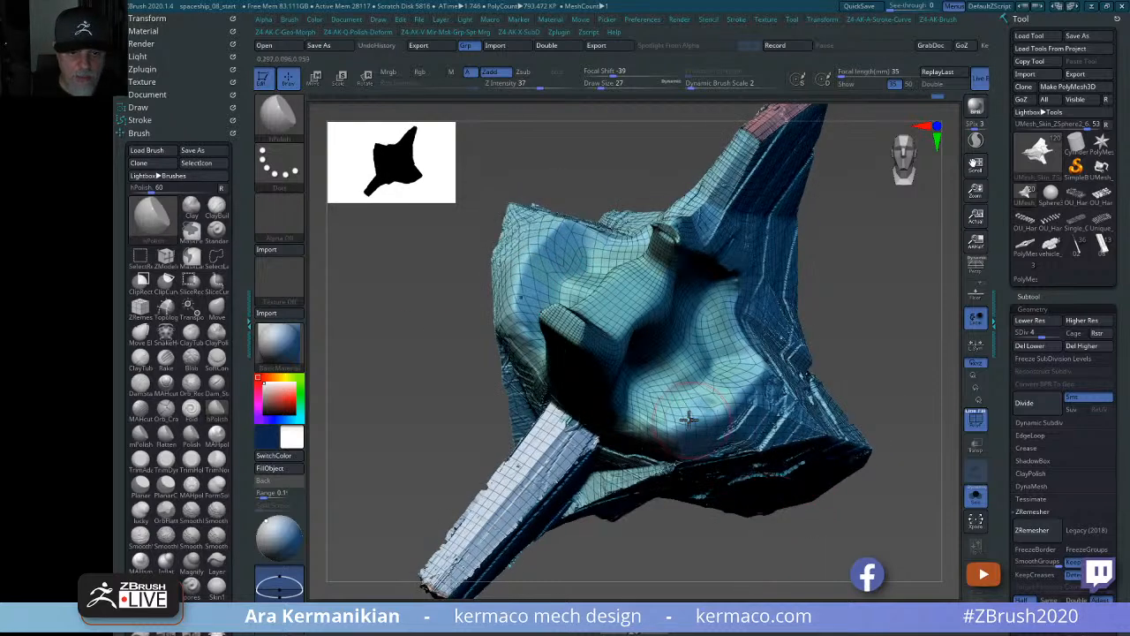
pyautogui.press('shift')
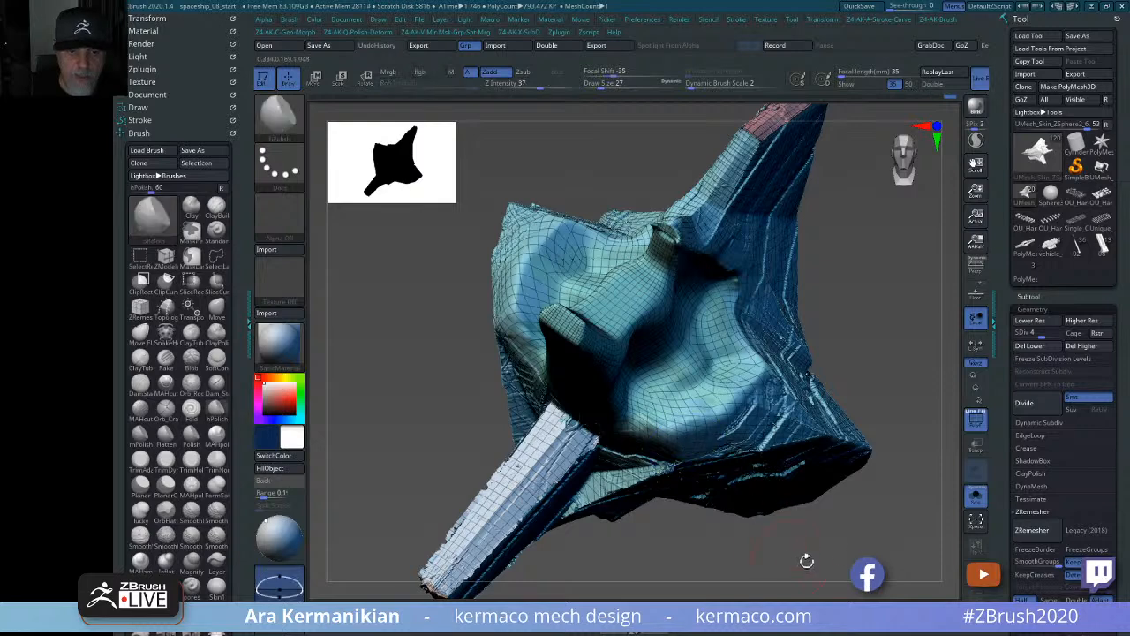
pyautogui.moveTo(807, 560); pyautogui.dragTo(855, 500)
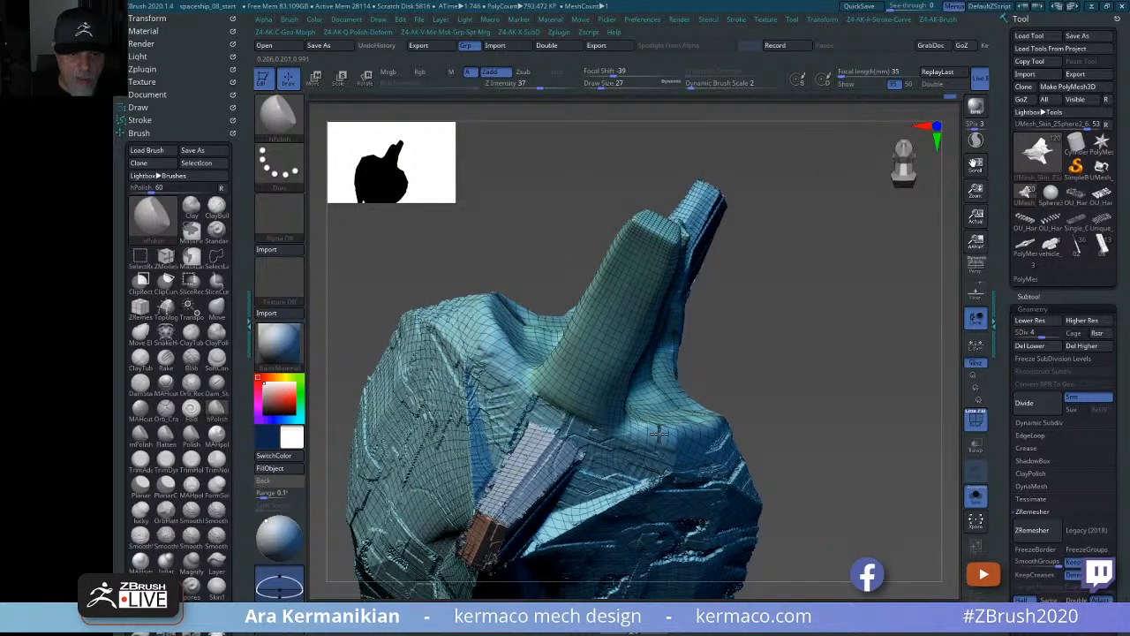
pyautogui.moveTo(908, 424); pyautogui.dragTo(685, 408)
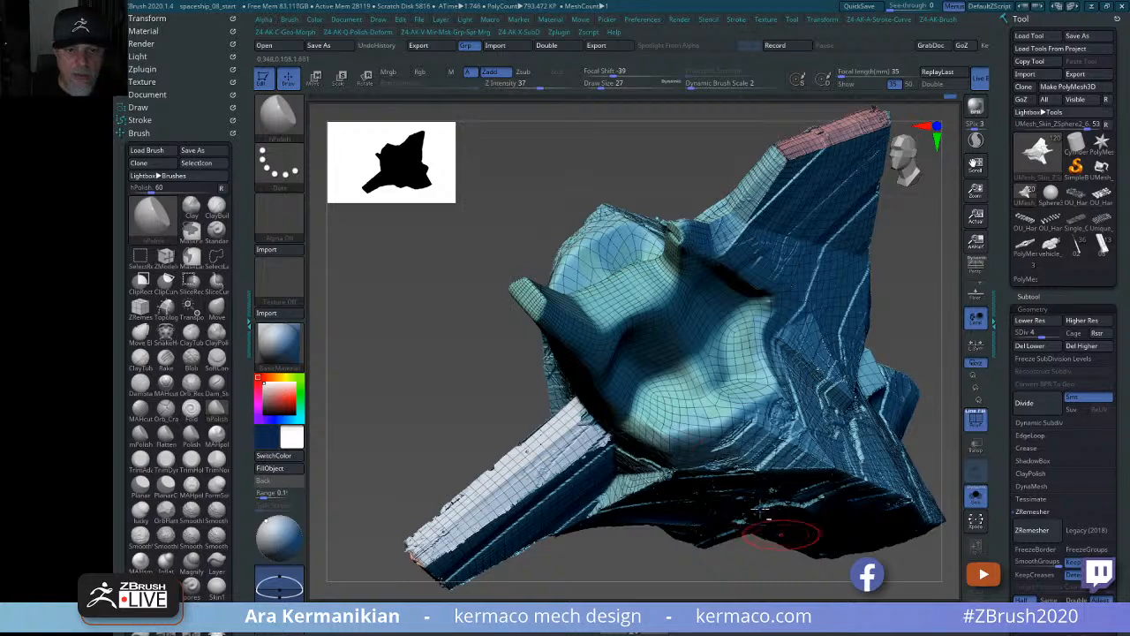
# Smooth the junction between the central prong and the small spike below the tail fin.
pyautogui.moveTo(413, 368)
pyautogui.mouseDown()
pyautogui.moveTo(385, 410)
pyautogui.moveTo(621, 340)
pyautogui.mouseUp()
pyautogui.press('shift')
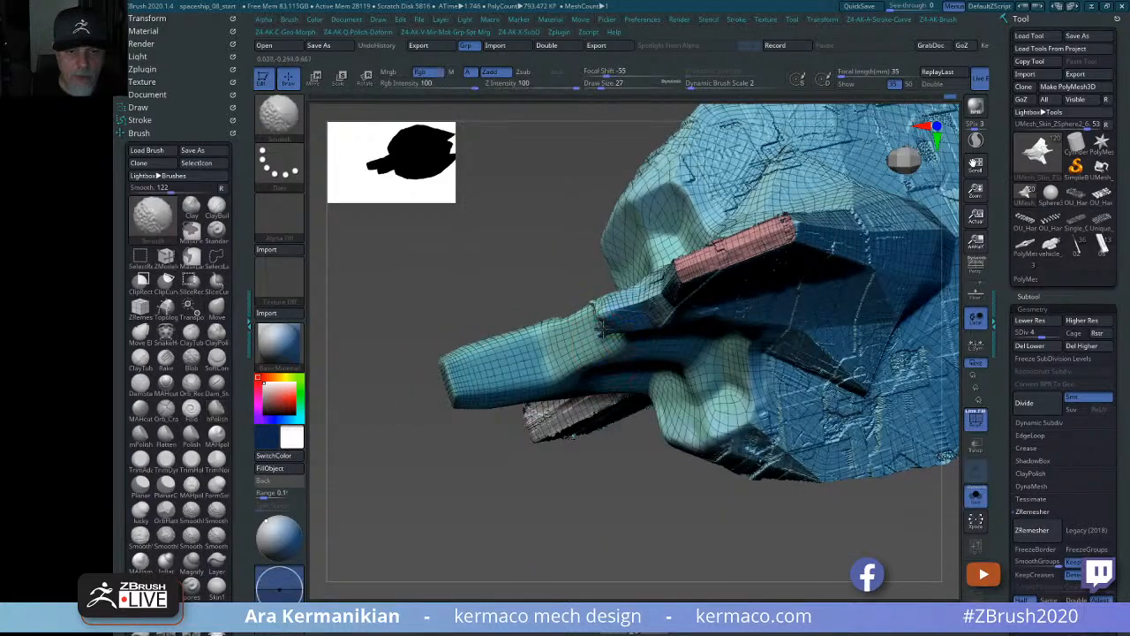
pyautogui.moveTo(500, 312)
pyautogui.mouseDown()
pyautogui.moveTo(590, 487)
pyautogui.moveTo(550, 411)
pyautogui.moveTo(598, 468)
pyautogui.moveTo(527, 462)
pyautogui.moveTo(822, 421)
pyautogui.mouseUp()
pyautogui.press('shift')
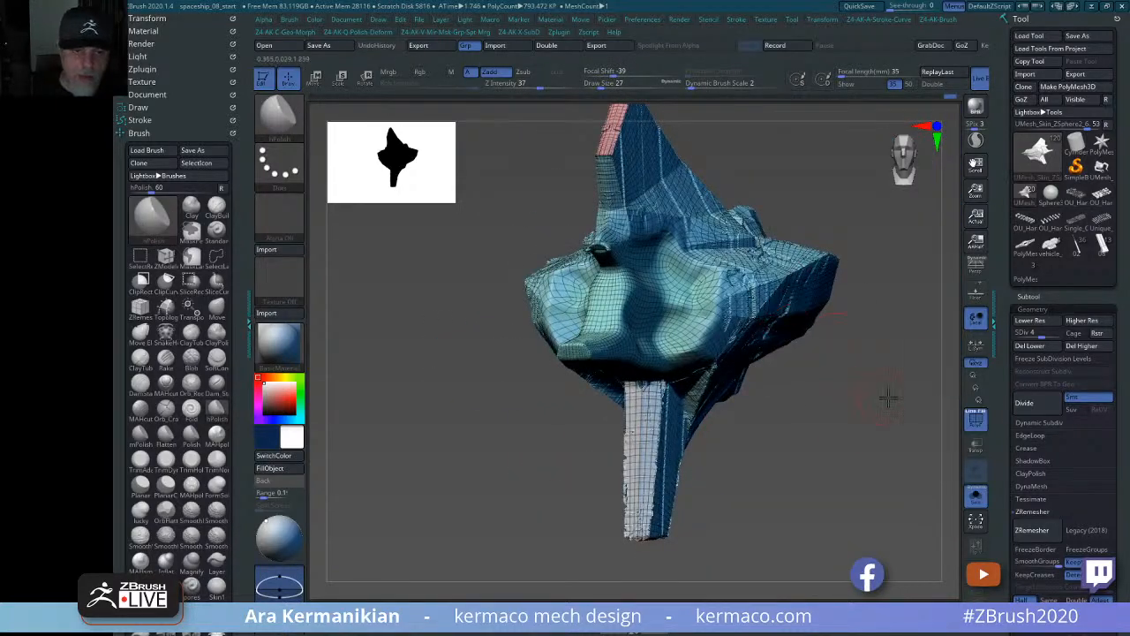
# Turn off the polygroup wireframe display and polish the inner surfaces of the rear recess with hPolish.
pyautogui.moveTo(888, 397)
pyautogui.mouseDown()
pyautogui.moveTo(810, 379)
pyautogui.moveTo(936, 393)
pyautogui.mouseUp()
pyautogui.click(977, 422)
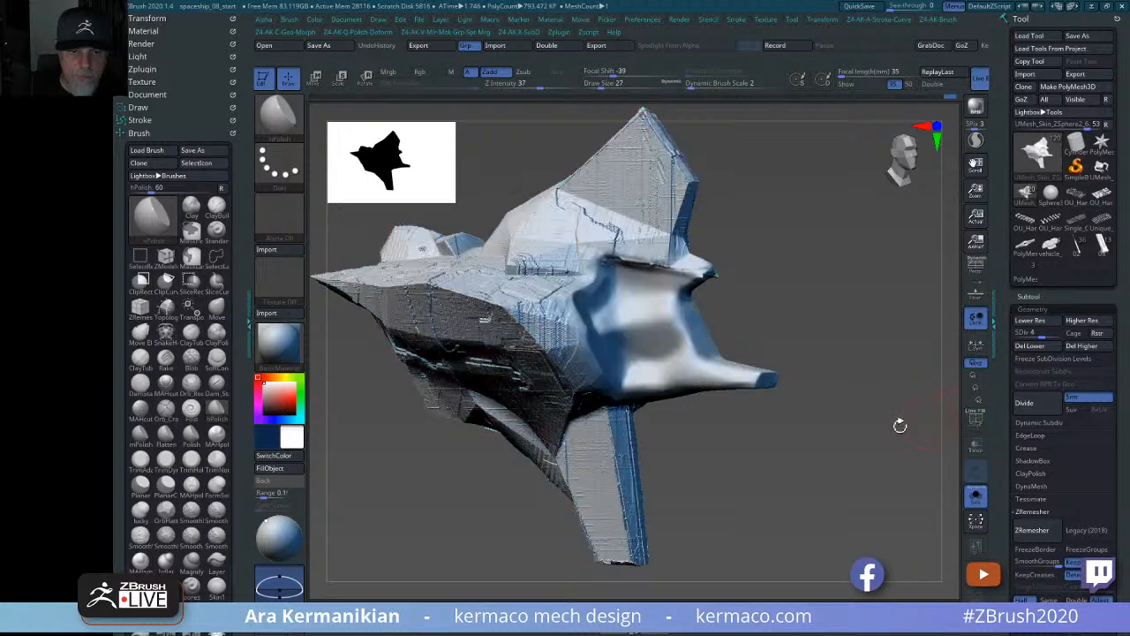
pyautogui.moveTo(867, 435)
pyautogui.mouseDown()
pyautogui.moveTo(865, 456)
pyautogui.moveTo(856, 353)
pyautogui.moveTo(755, 302)
pyautogui.mouseUp()
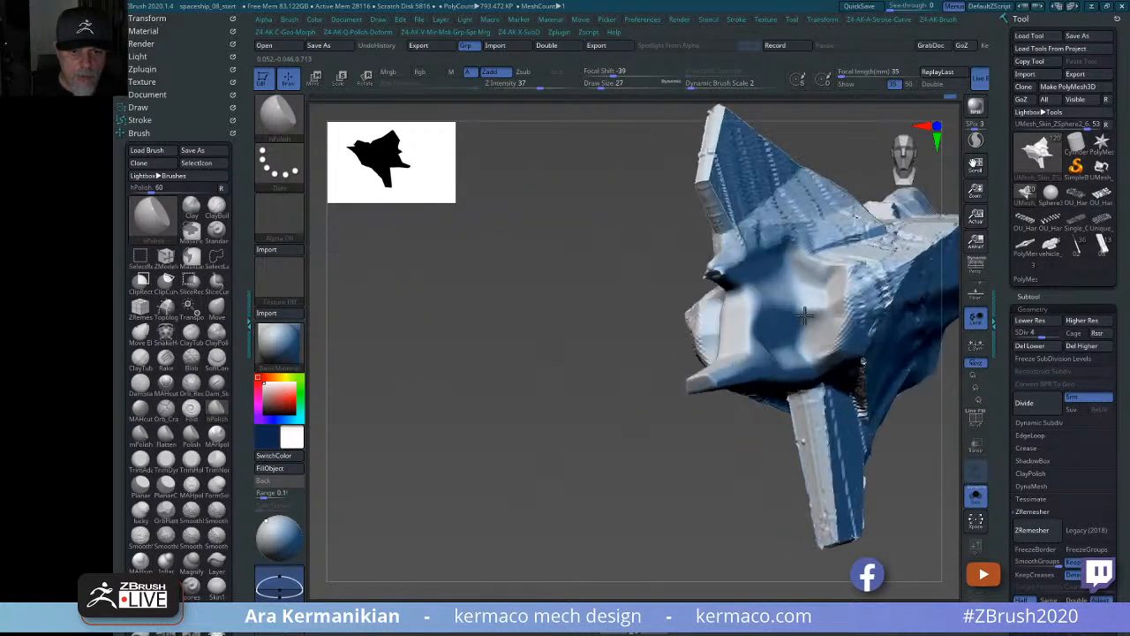
pyautogui.moveTo(611, 320); pyautogui.dragTo(697, 291)
pyautogui.moveTo(441, 326); pyautogui.dragTo(649, 413)
pyautogui.moveTo(558, 467); pyautogui.dragTo(679, 397)
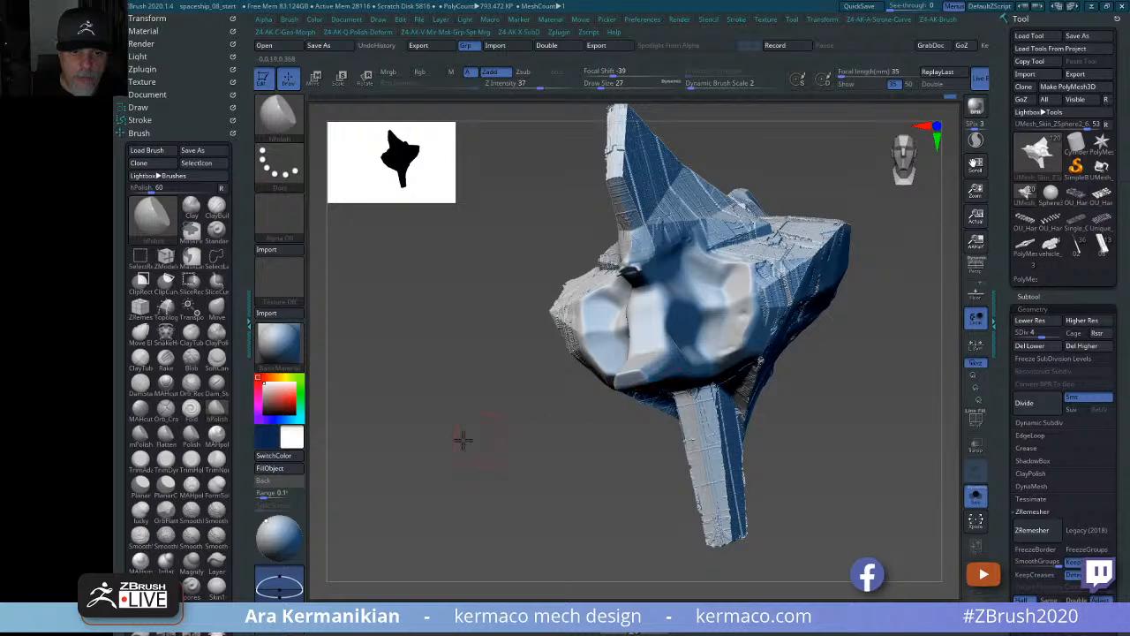
# Refine the central prong's sides and the upper part of the opposite rear recess with hPolish.
pyautogui.moveTo(463, 439); pyautogui.dragTo(628, 370)
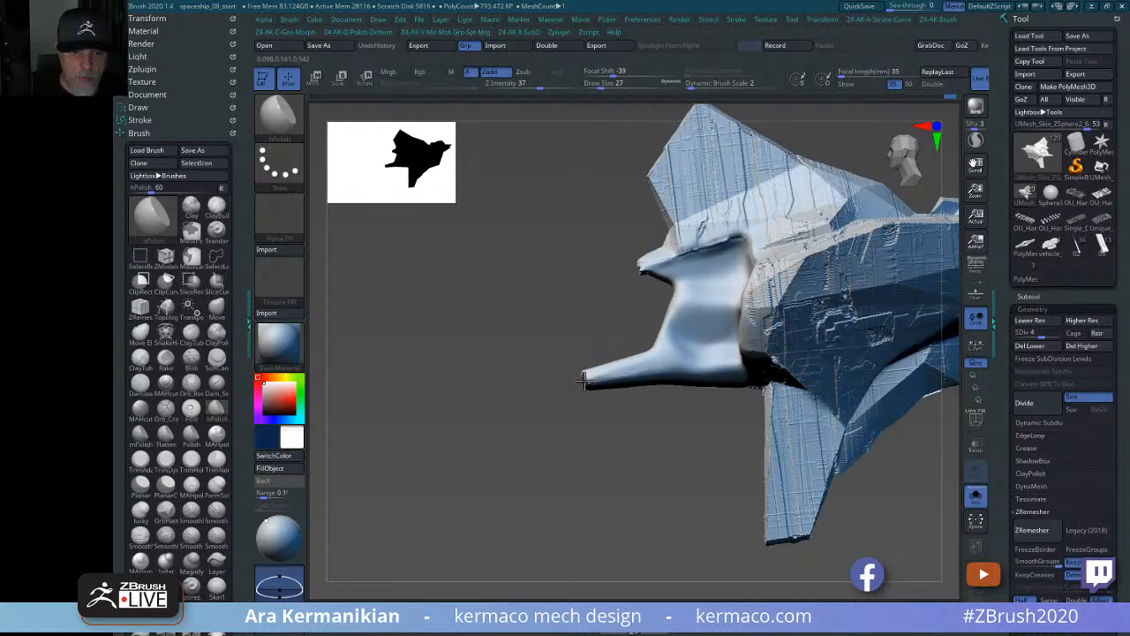
pyautogui.moveTo(598, 429); pyautogui.dragTo(650, 371)
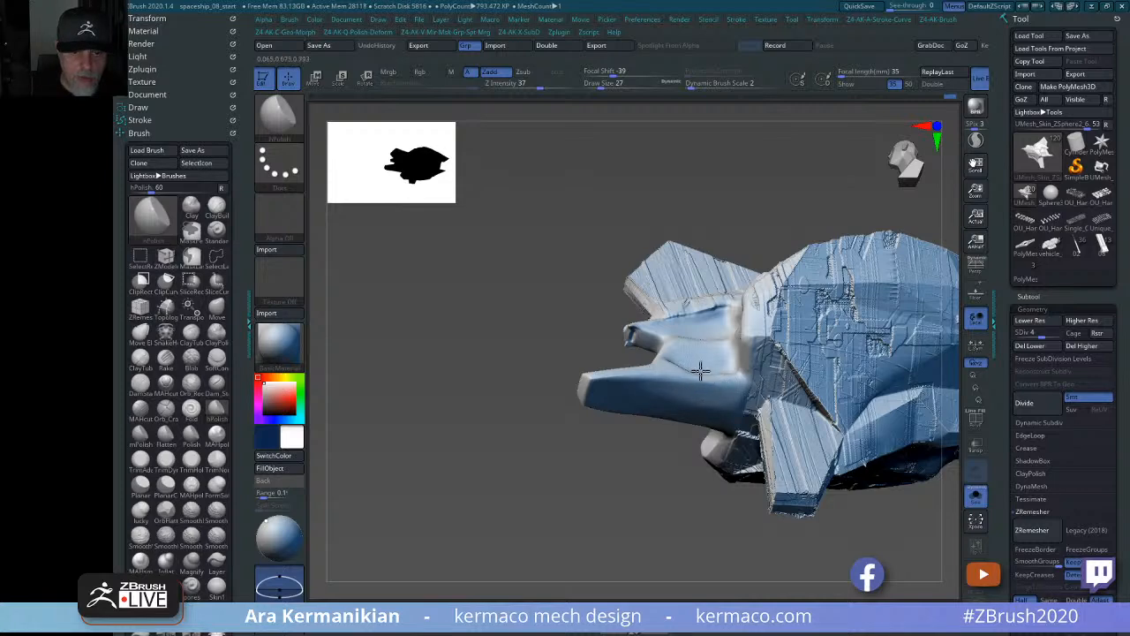
pyautogui.moveTo(532, 361)
pyautogui.mouseDown()
pyautogui.moveTo(533, 391)
pyautogui.moveTo(676, 338)
pyautogui.mouseUp()
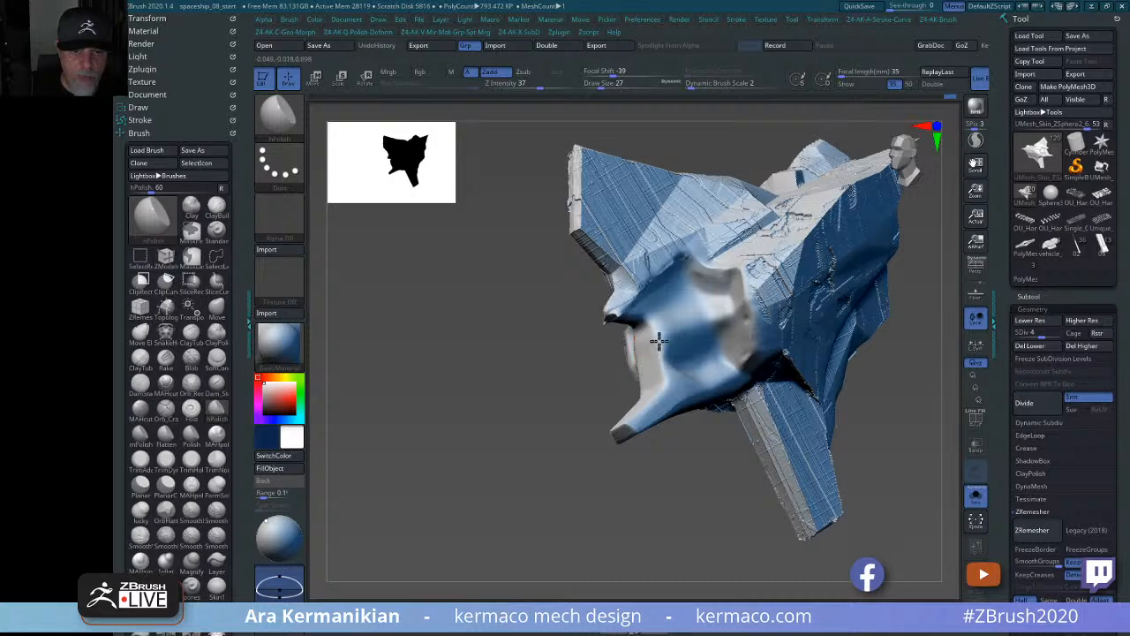
pyautogui.moveTo(657, 349)
pyautogui.mouseDown()
pyautogui.moveTo(482, 383)
pyautogui.moveTo(825, 341)
pyautogui.moveTo(570, 327)
pyautogui.moveTo(592, 319)
pyautogui.mouseUp()
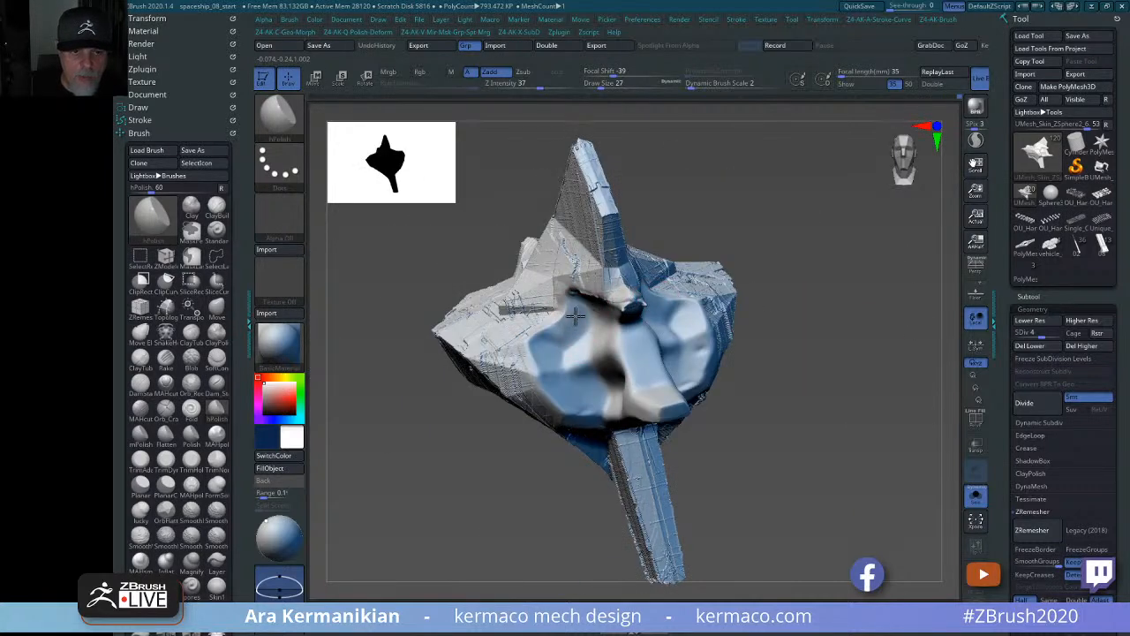
pyautogui.moveTo(871, 383)
pyautogui.mouseDown()
pyautogui.moveTo(891, 380)
pyautogui.moveTo(809, 362)
pyautogui.moveTo(868, 393)
pyautogui.moveTo(712, 212)
pyautogui.mouseUp()
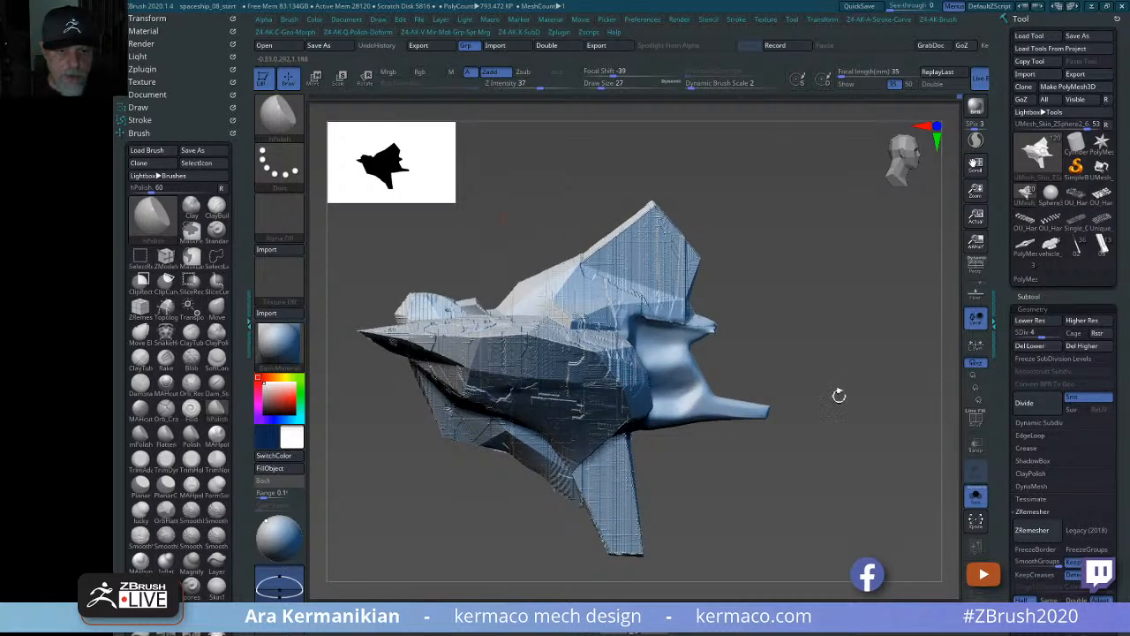
# Check the ship's rear at subdivision level 6, return to level 4 and smooth the rough rim of the recess.
pyautogui.moveTo(875, 477)
pyautogui.mouseDown()
pyautogui.moveTo(787, 497)
pyautogui.moveTo(891, 497)
pyautogui.moveTo(866, 487)
pyautogui.moveTo(876, 468)
pyautogui.mouseUp()
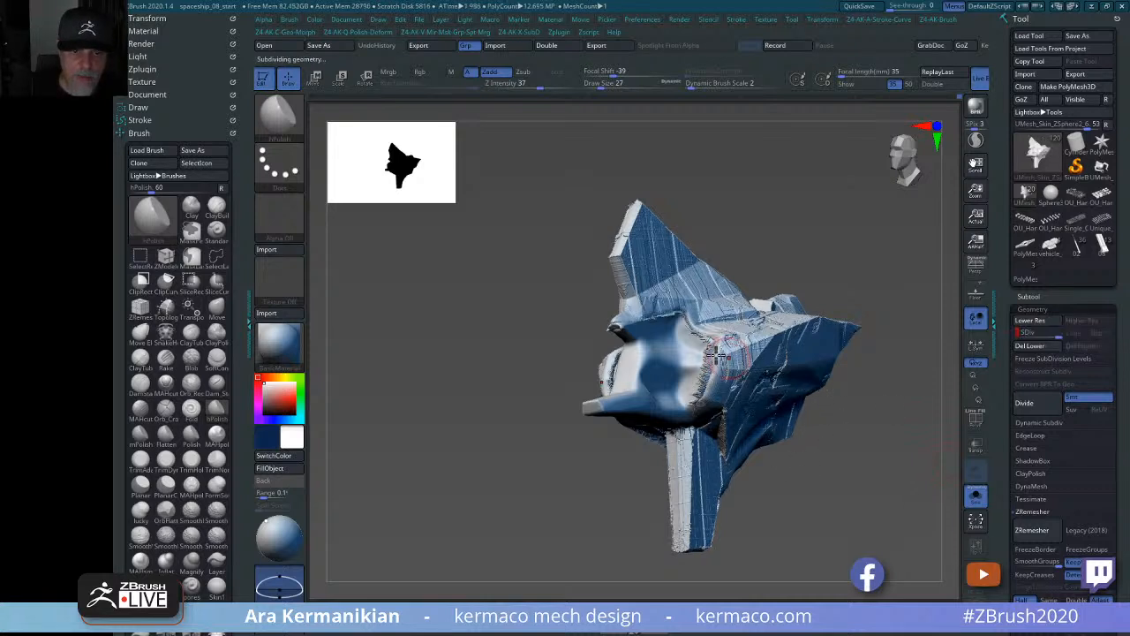
pyautogui.moveTo(866, 441); pyautogui.dragTo(807, 396)
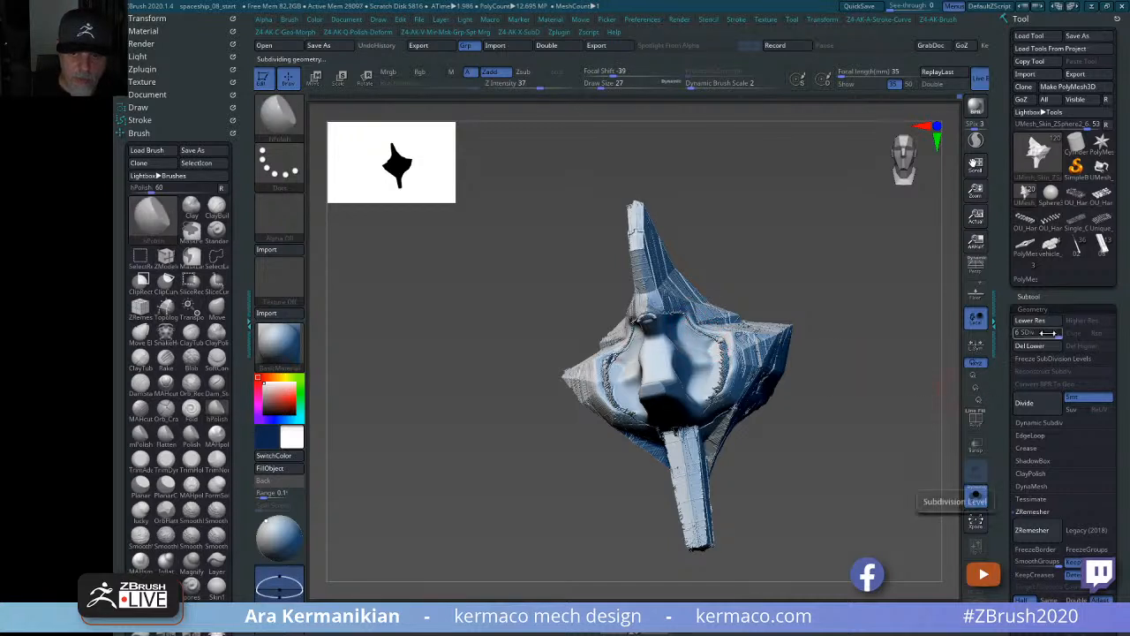
pyautogui.hotkey('shift', 'd')
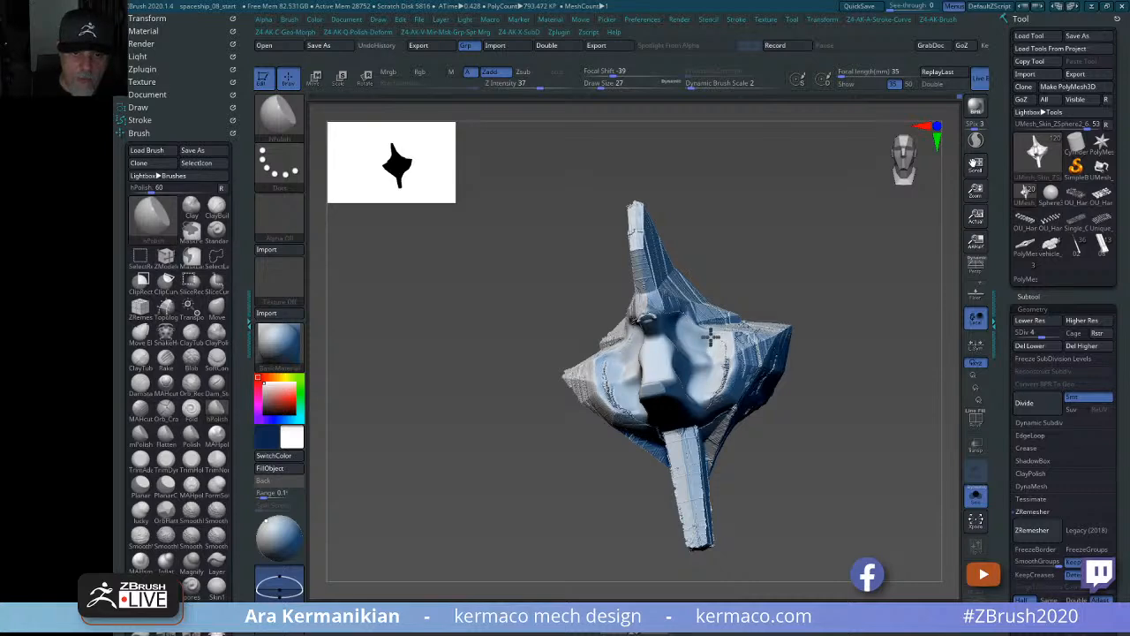
pyautogui.moveTo(723, 357); pyautogui.dragTo(698, 390)
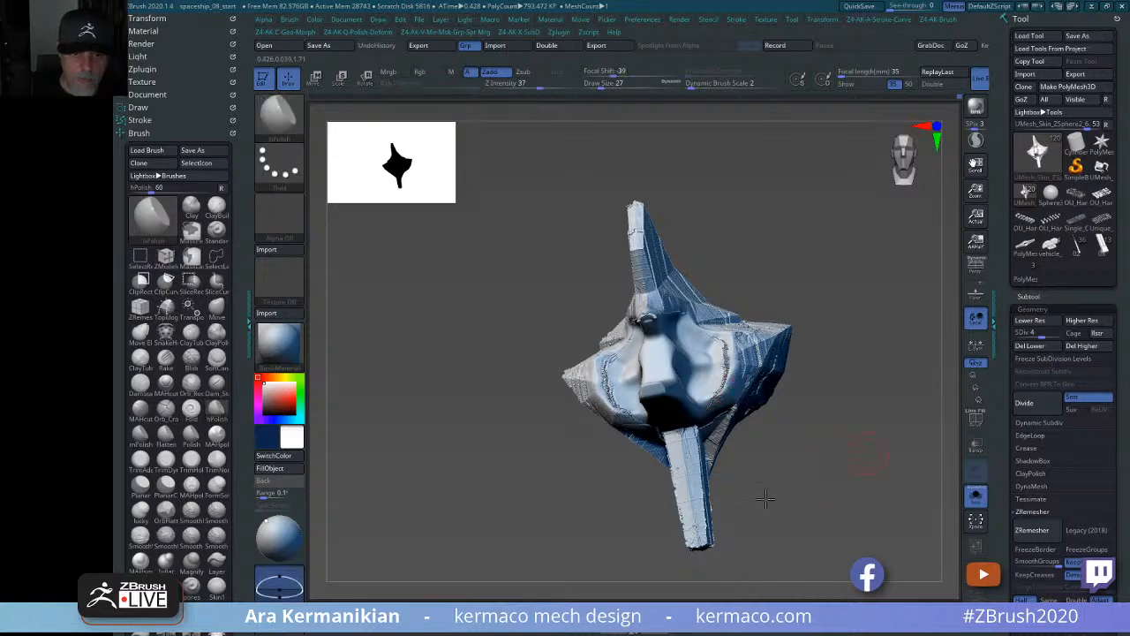
# Set the draw size to 9 and smooth the bumps along both recesses' outer rims at subdivision level 2.
pyautogui.keyDown('alt'); pyautogui.moveTo(768, 497); pyautogui.dragTo(757, 437); pyautogui.keyUp('alt')
pyautogui.moveTo(845, 429)
pyautogui.mouseDown()
pyautogui.moveTo(880, 472)
pyautogui.moveTo(858, 484)
pyautogui.mouseUp()
pyautogui.press('s')
pyautogui.moveTo(647, 419); pyautogui.dragTo(656, 450)
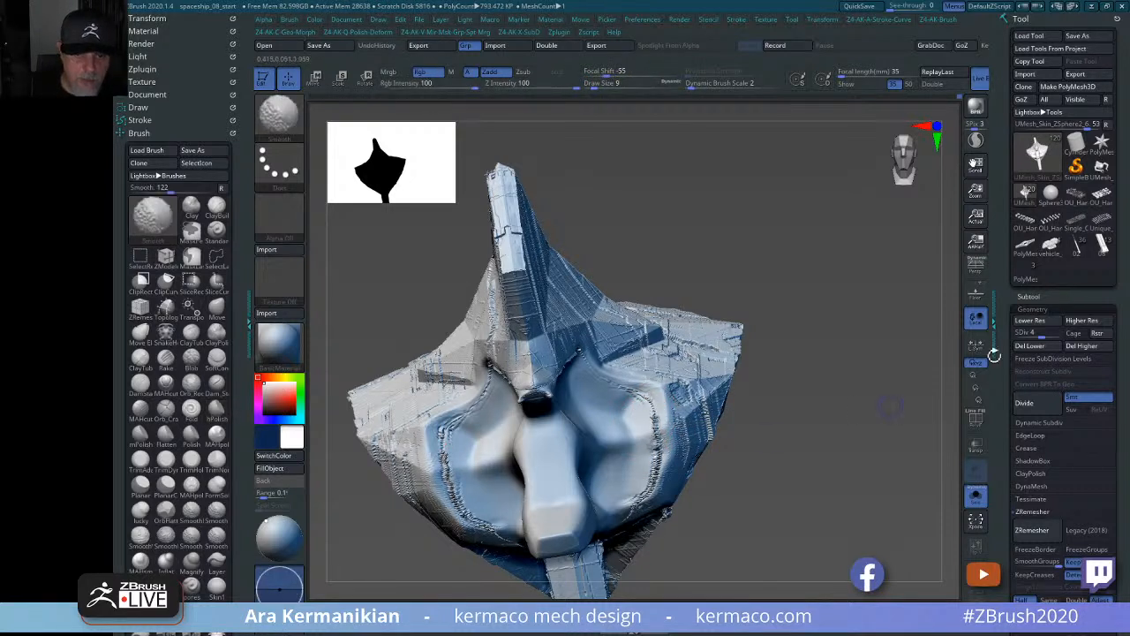
pyautogui.moveTo(1038, 332); pyautogui.dragTo(1027, 333)
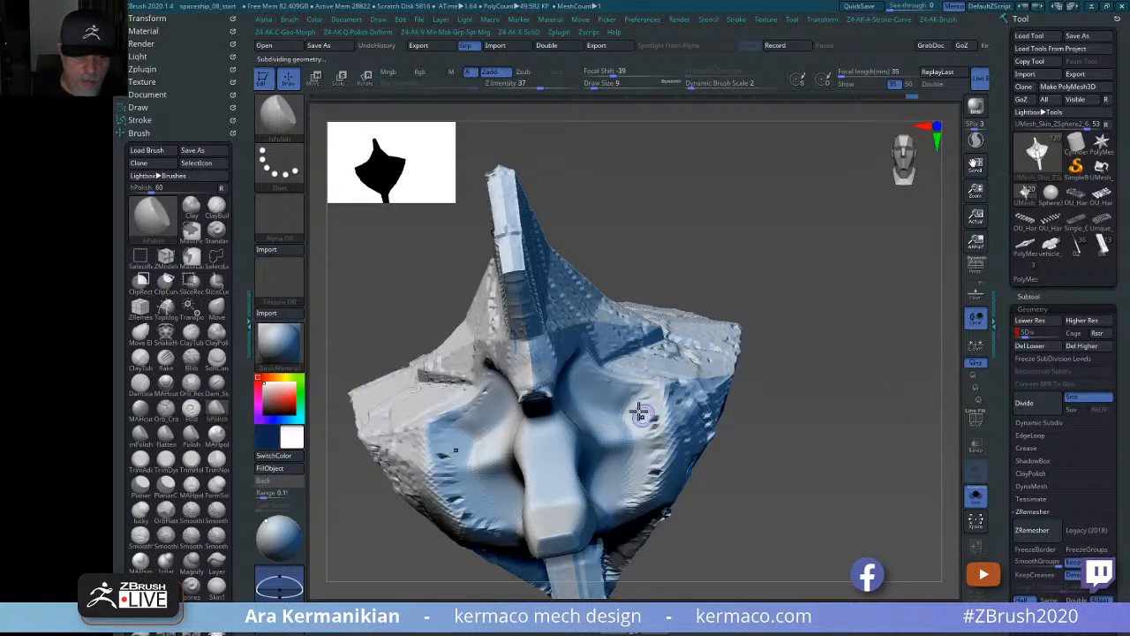
pyautogui.moveTo(643, 411)
pyautogui.keyDown('shift'); pyautogui.mouseDown()
pyautogui.moveTo(623, 389)
pyautogui.moveTo(653, 470)
pyautogui.mouseUp(); pyautogui.keyUp('shift')
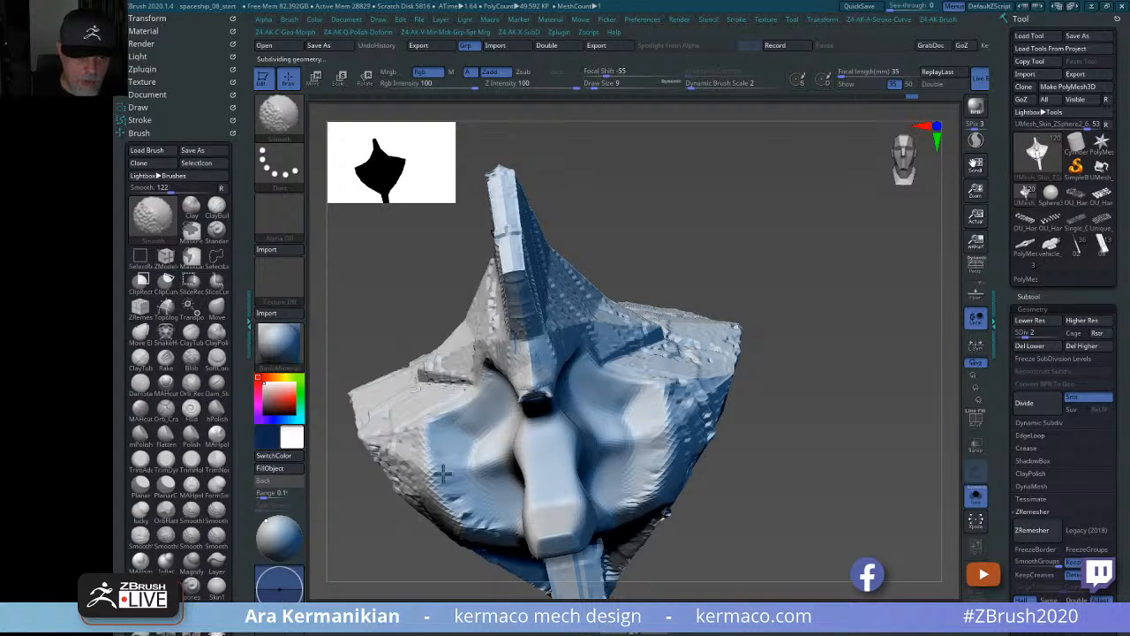
pyautogui.keyDown('shift'); pyautogui.moveTo(443, 475); pyautogui.dragTo(465, 519); pyautogui.keyUp('shift')
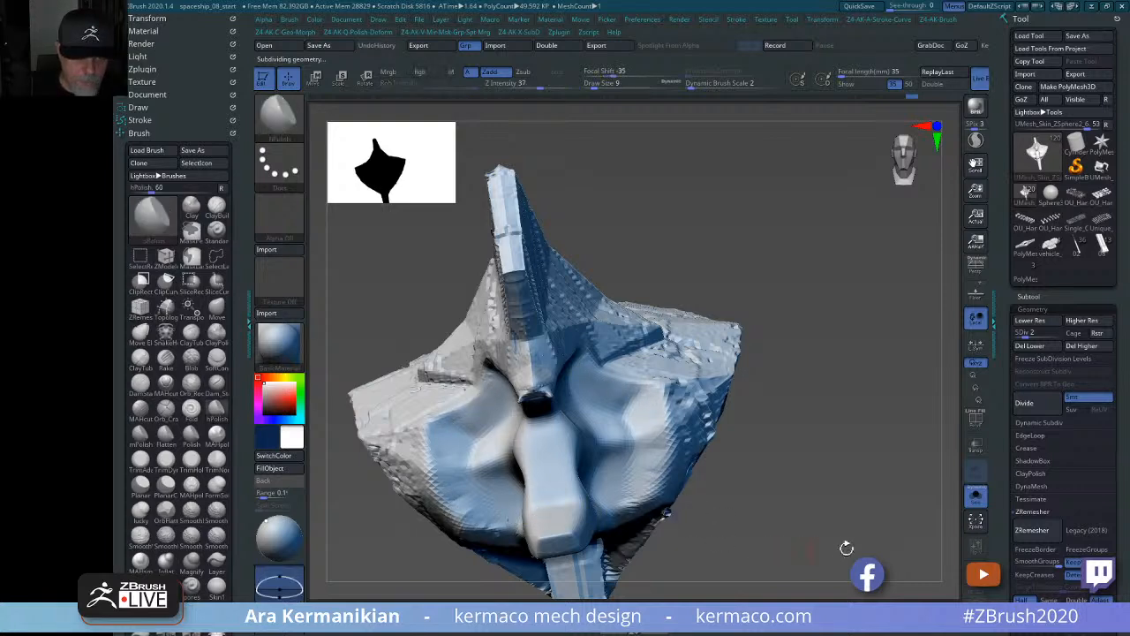
# Raise the mesh to subdivision level 3 and smooth the jagged line around the rear recesses.
pyautogui.moveTo(846, 549); pyautogui.dragTo(719, 469)
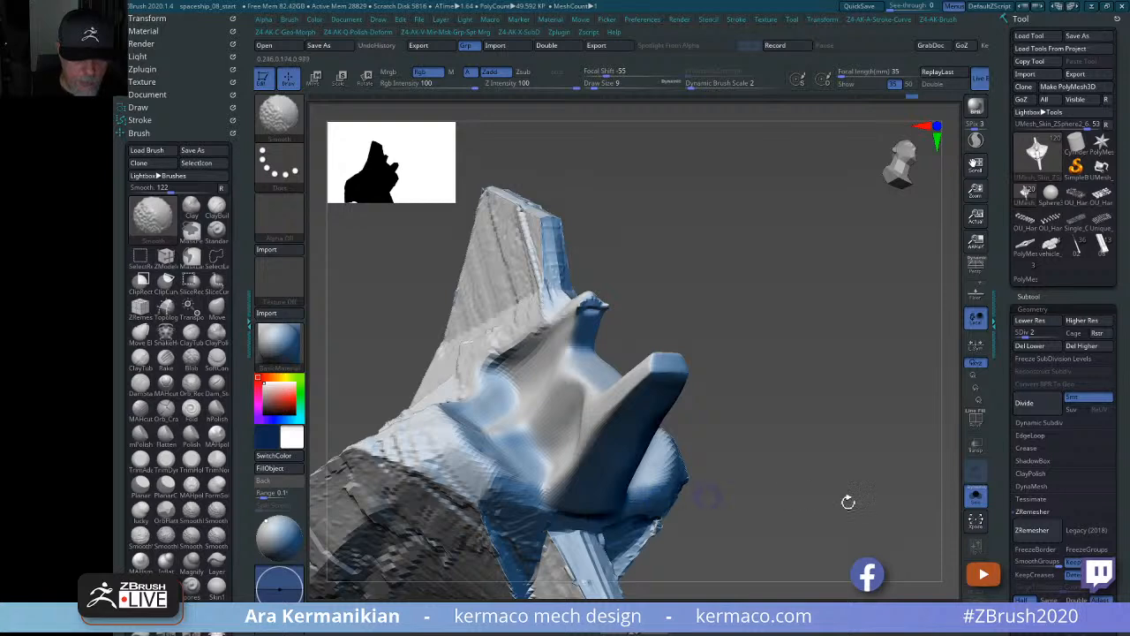
pyautogui.keyDown('shift'); pyautogui.moveTo(848, 502); pyautogui.dragTo(676, 427); pyautogui.keyUp('shift')
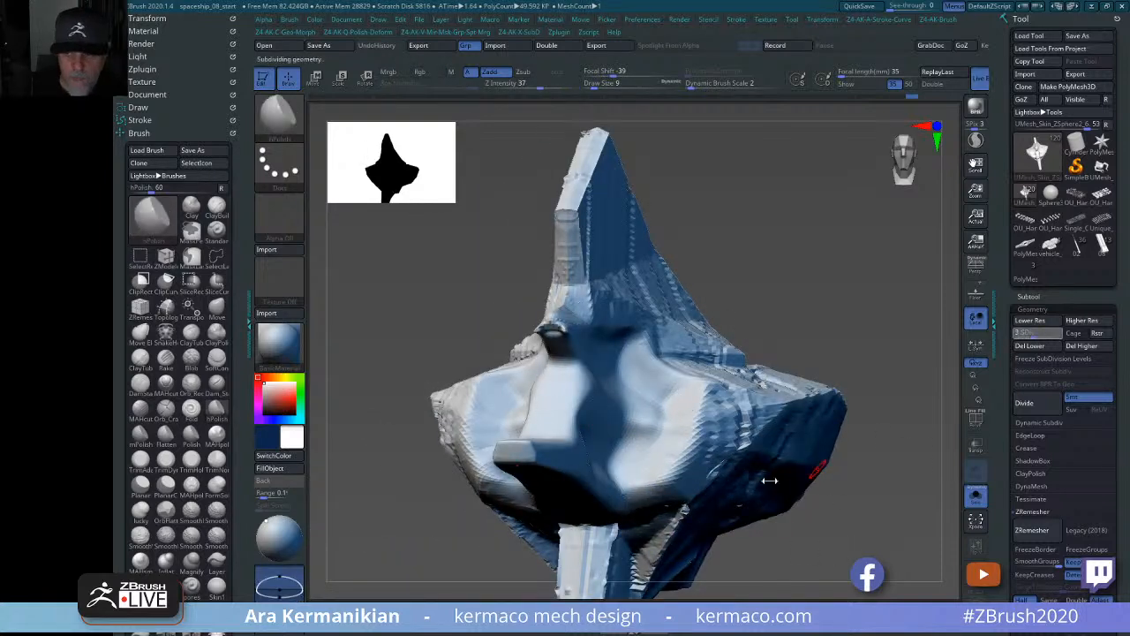
pyautogui.press('d')
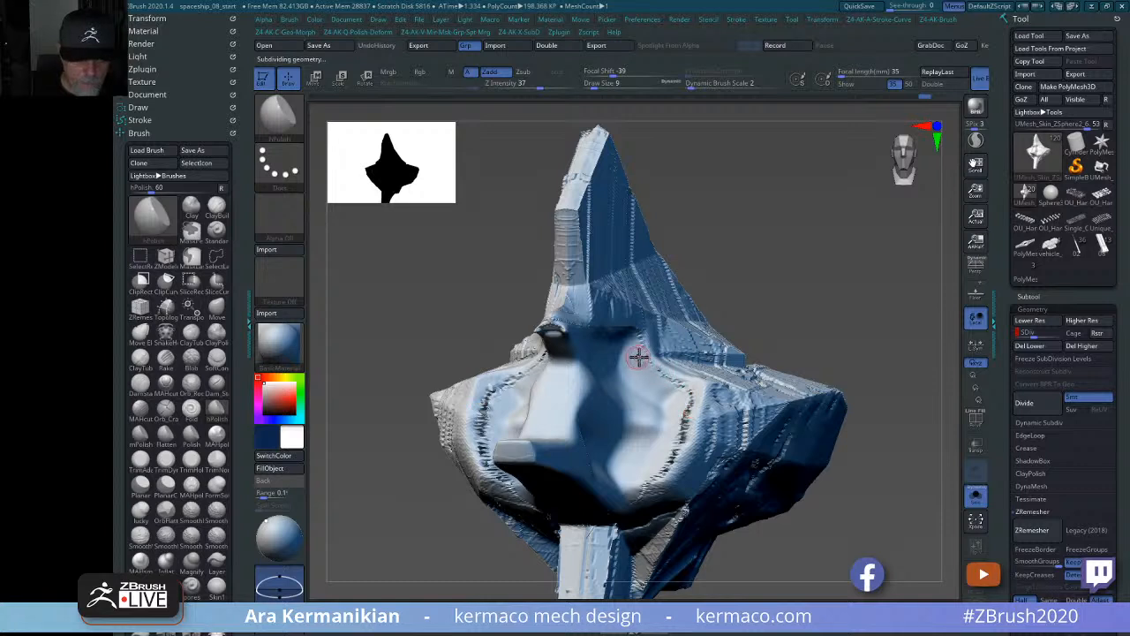
pyautogui.press('shift')
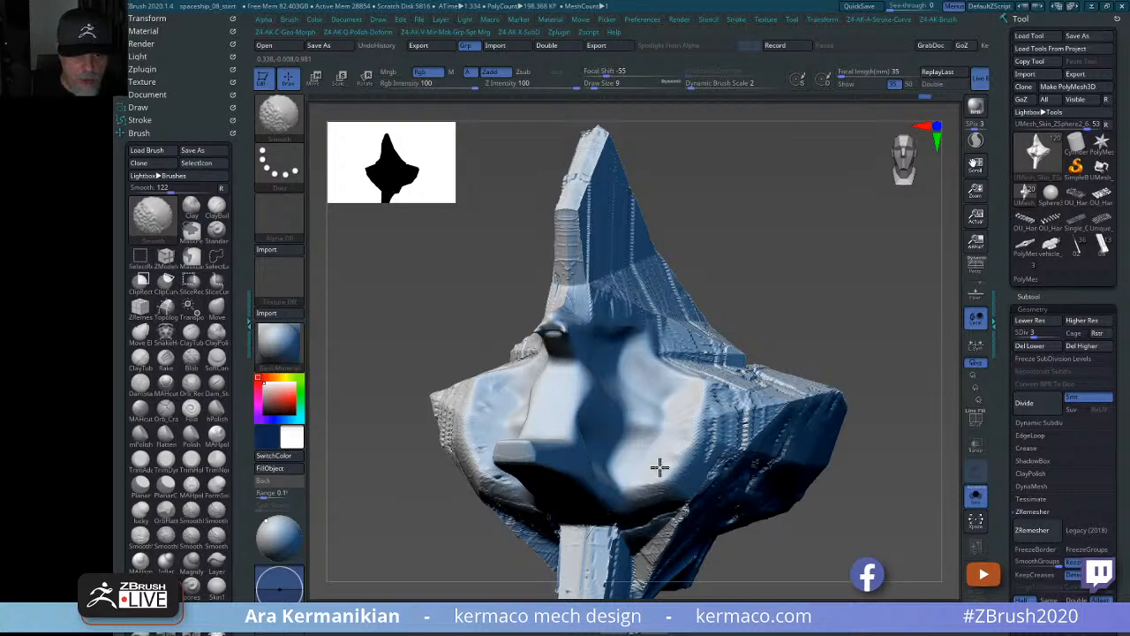
# Polish the outer walls and upper edges of the rear recesses with the hPolish brush.
pyautogui.moveTo(412, 324); pyautogui.dragTo(448, 327)
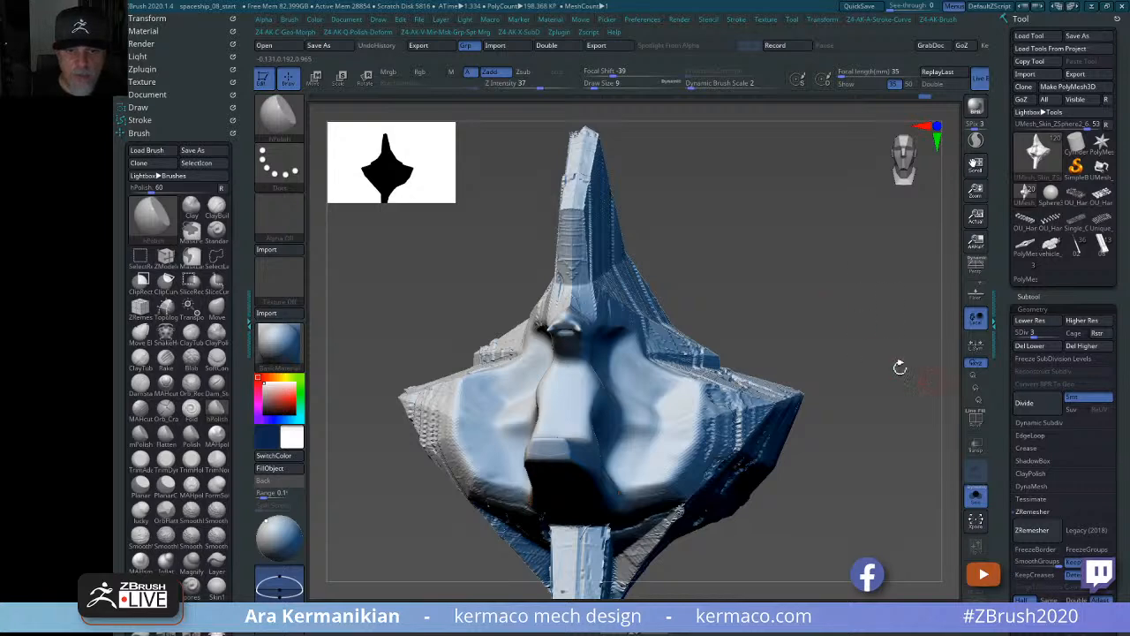
pyautogui.moveTo(900, 366); pyautogui.dragTo(623, 405)
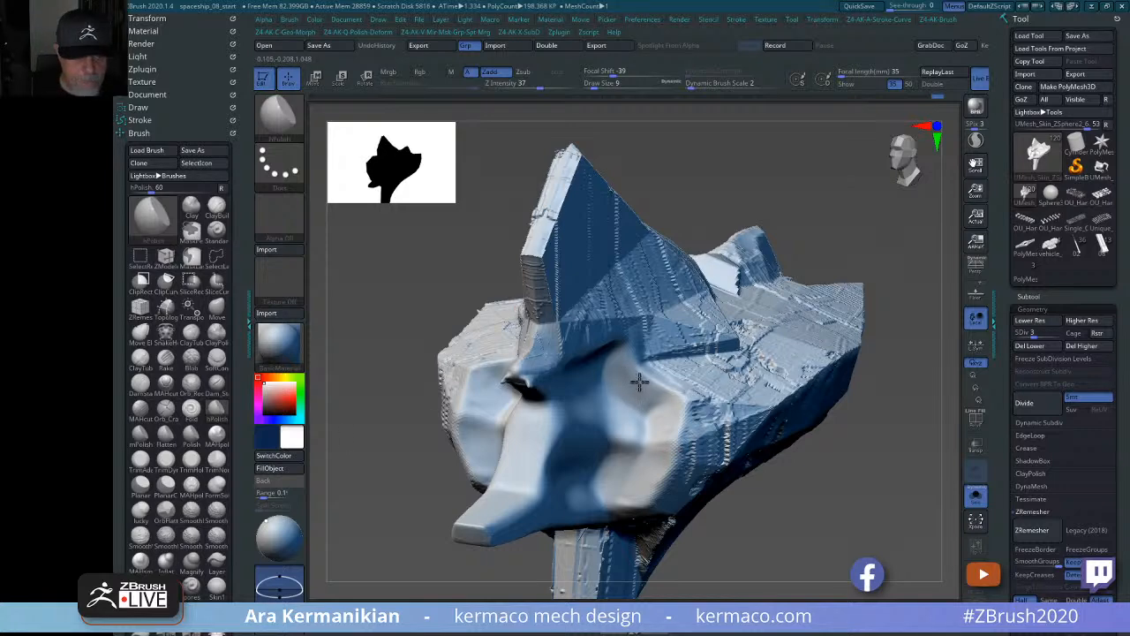
pyautogui.moveTo(781, 551); pyautogui.dragTo(635, 327)
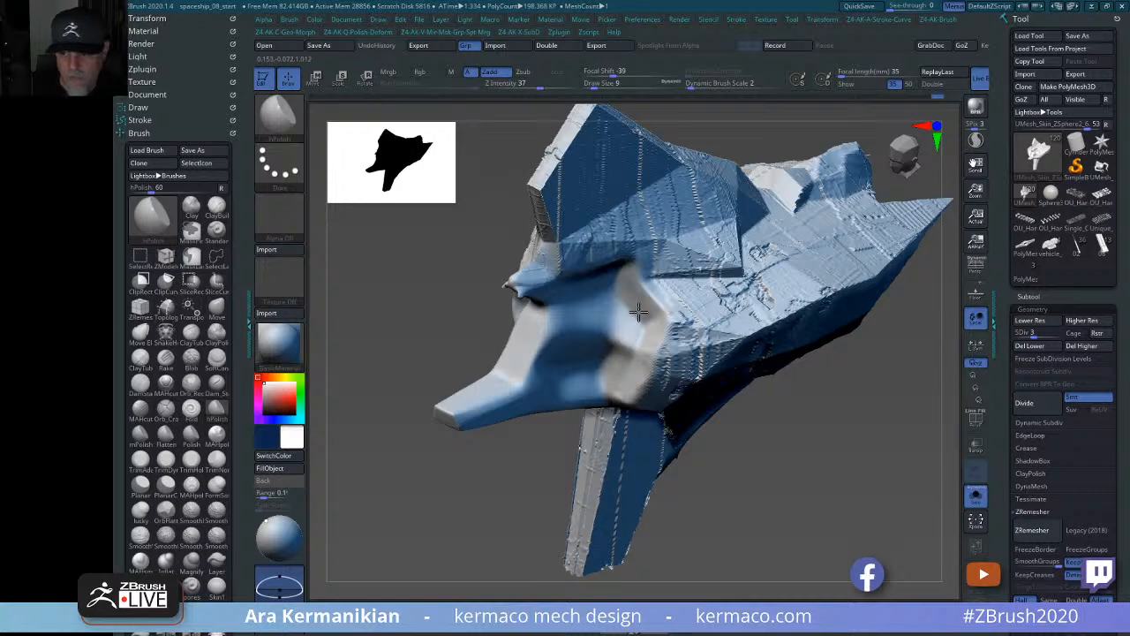
pyautogui.moveTo(835, 432); pyautogui.dragTo(644, 387)
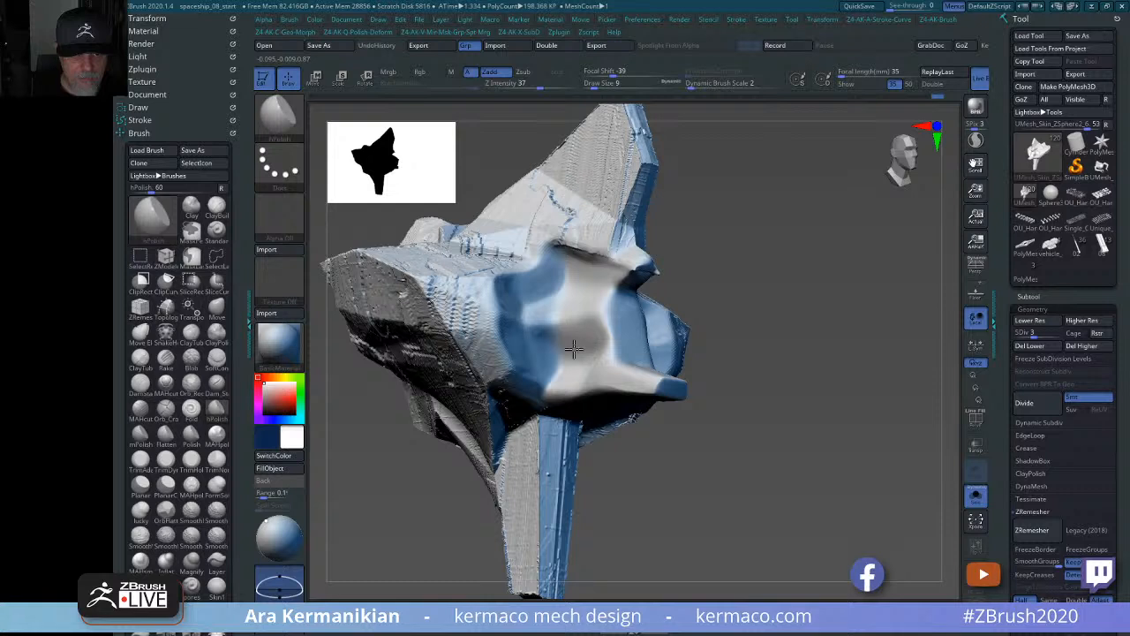
# Set the draw size to 20 and polish the recess's inner surface and the sides of the central prong.
pyautogui.press('s')
pyautogui.moveTo(580, 338)
pyautogui.mouseDown()
pyautogui.moveTo(589, 337)
pyautogui.moveTo(569, 341)
pyautogui.moveTo(578, 345)
pyautogui.moveTo(591, 305)
pyautogui.moveTo(619, 315)
pyautogui.moveTo(614, 340)
pyautogui.mouseUp()
pyautogui.press('s')
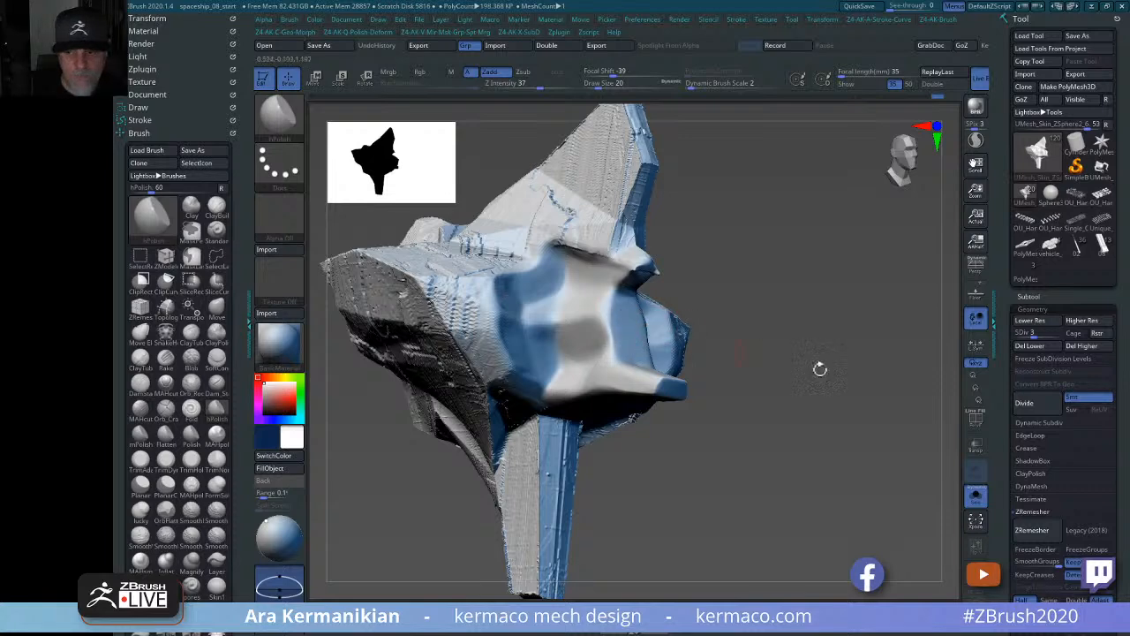
pyautogui.moveTo(820, 368)
pyautogui.mouseDown()
pyautogui.moveTo(825, 422)
pyautogui.moveTo(715, 452)
pyautogui.mouseUp()
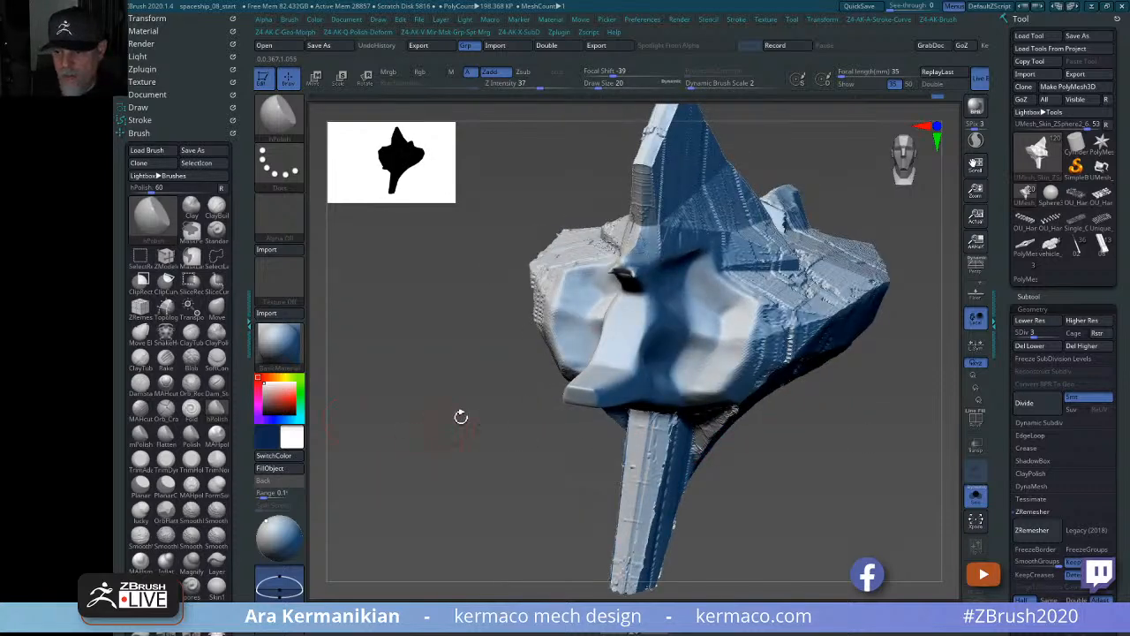
pyautogui.moveTo(465, 431); pyautogui.dragTo(358, 426)
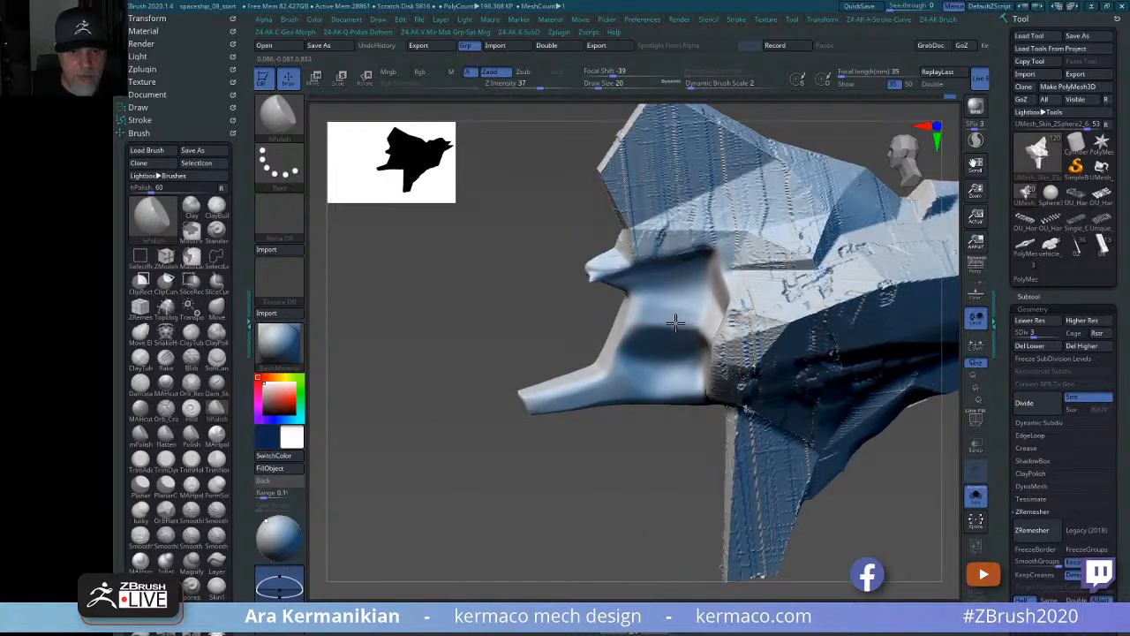
pyautogui.moveTo(486, 357); pyautogui.dragTo(541, 327)
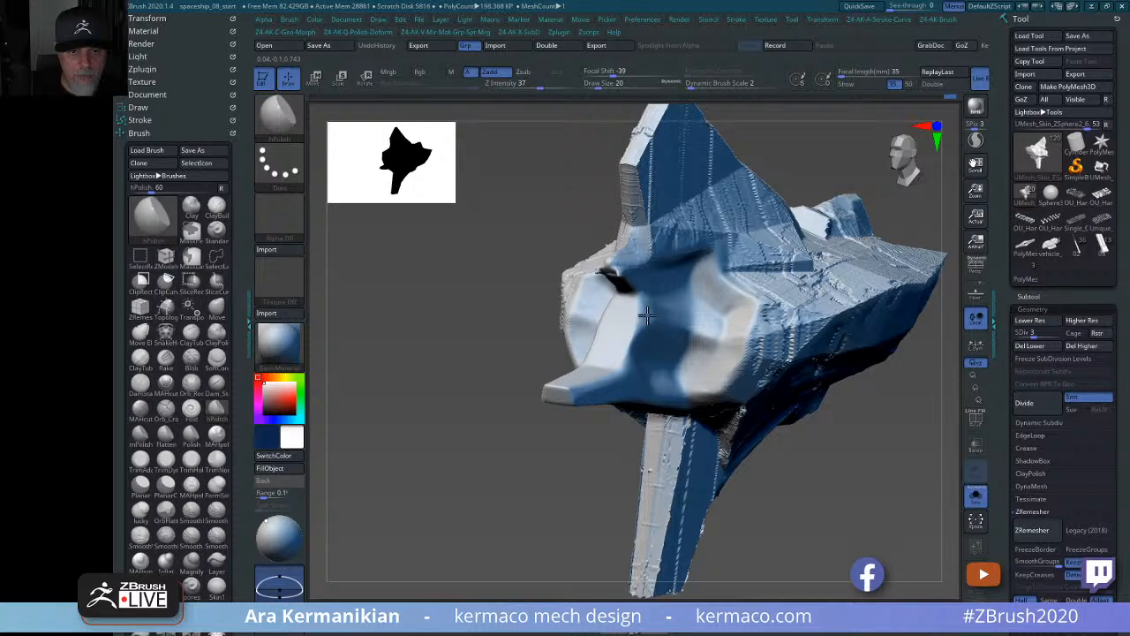
pyautogui.moveTo(473, 340); pyautogui.dragTo(574, 342)
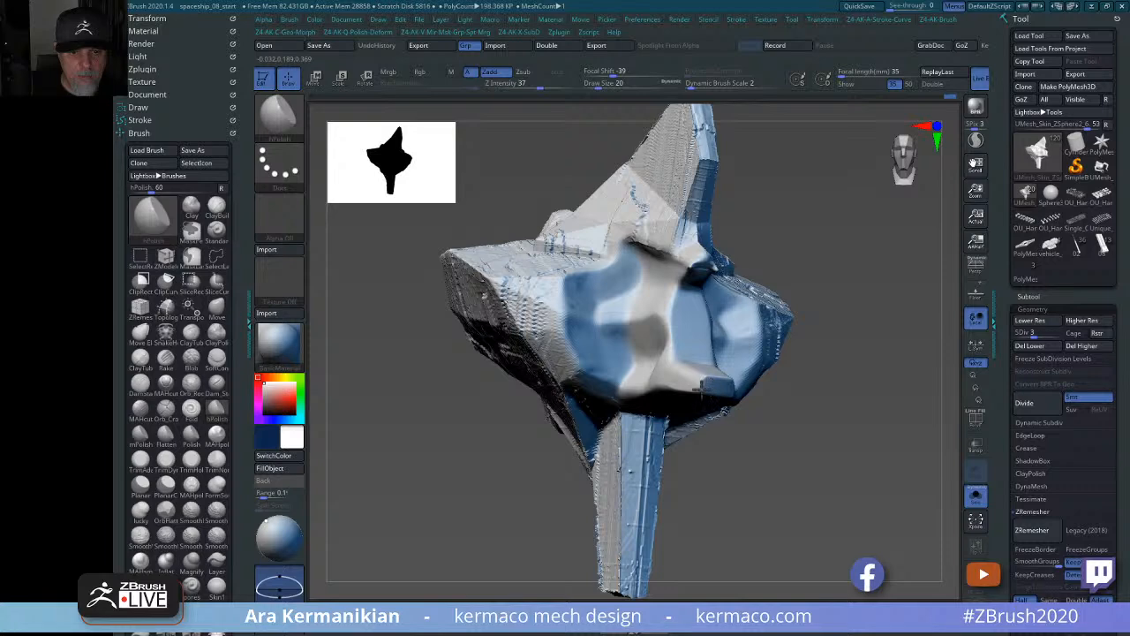
# Flatten the underside and tip of the central prong with hPolish.
pyautogui.moveTo(822, 415); pyautogui.dragTo(702, 439)
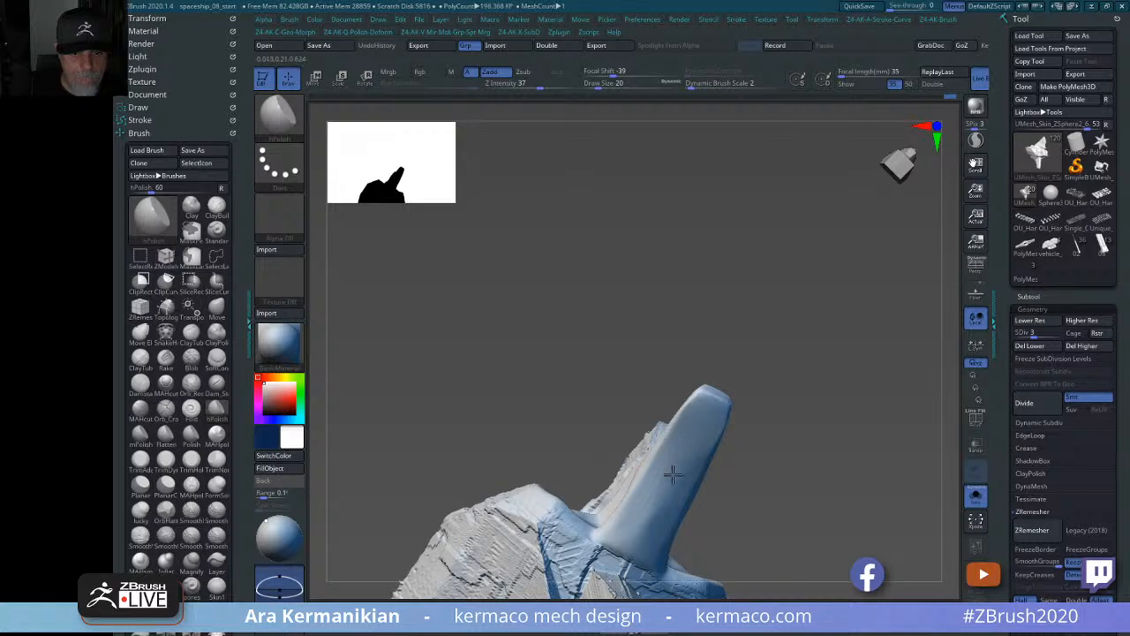
pyautogui.moveTo(790, 480); pyautogui.dragTo(621, 512)
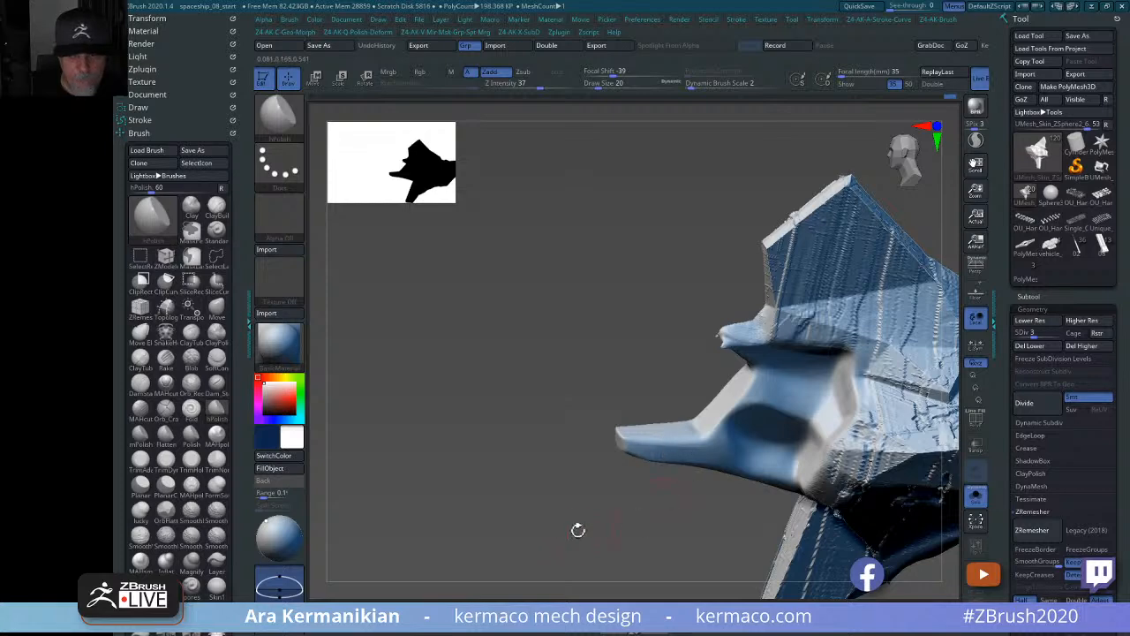
pyautogui.moveTo(578, 528); pyautogui.dragTo(724, 359)
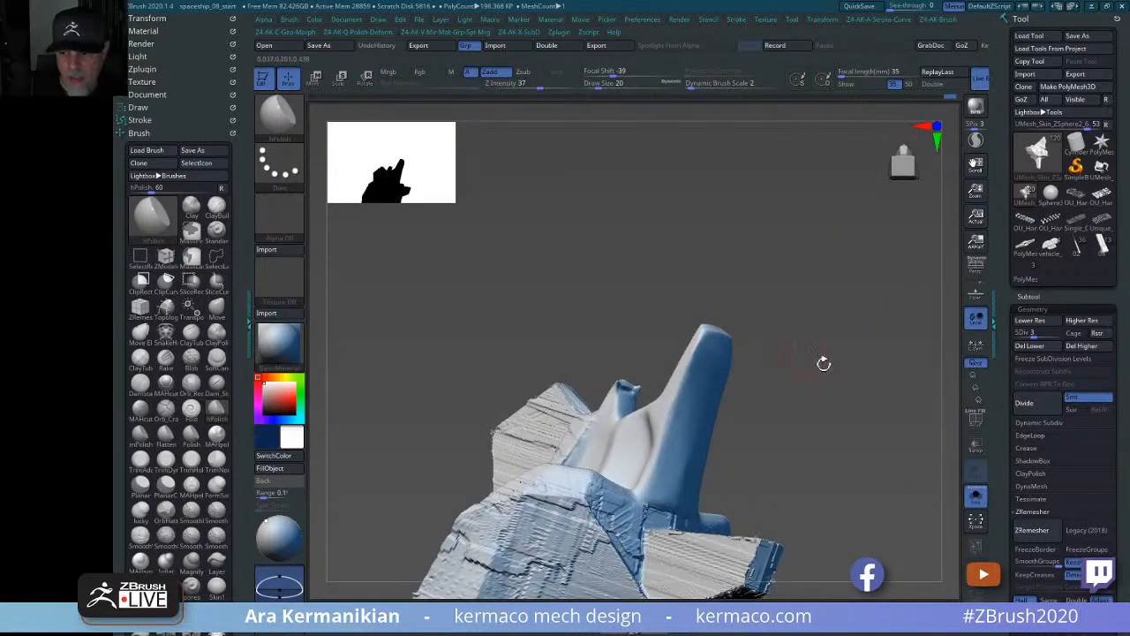
pyautogui.moveTo(822, 362); pyautogui.dragTo(707, 346)
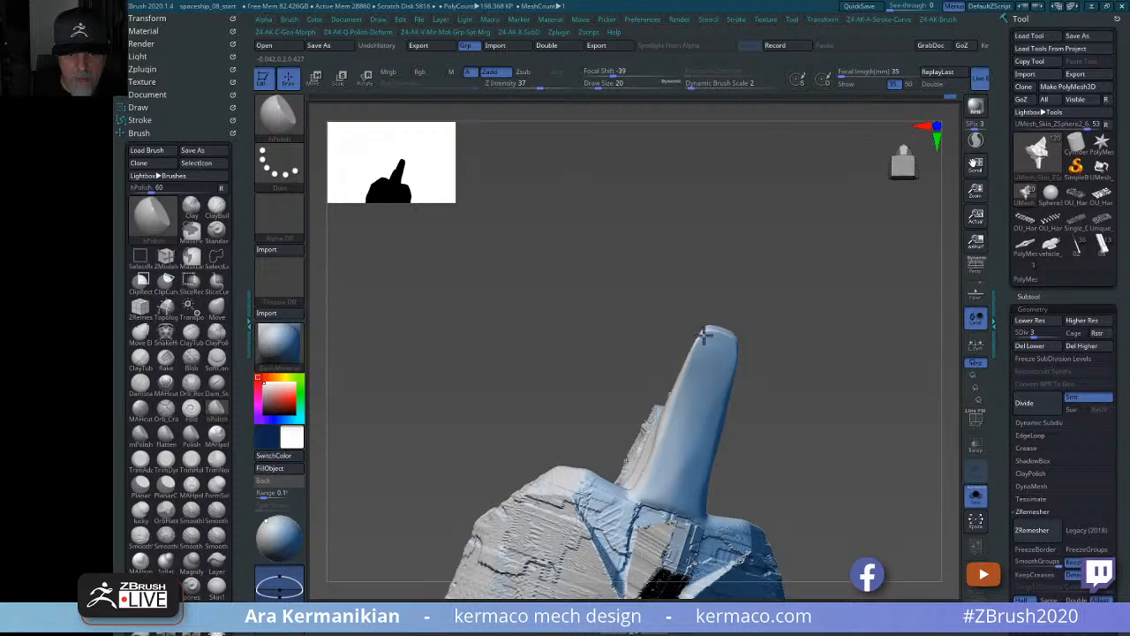
pyautogui.moveTo(789, 347); pyautogui.dragTo(770, 431)
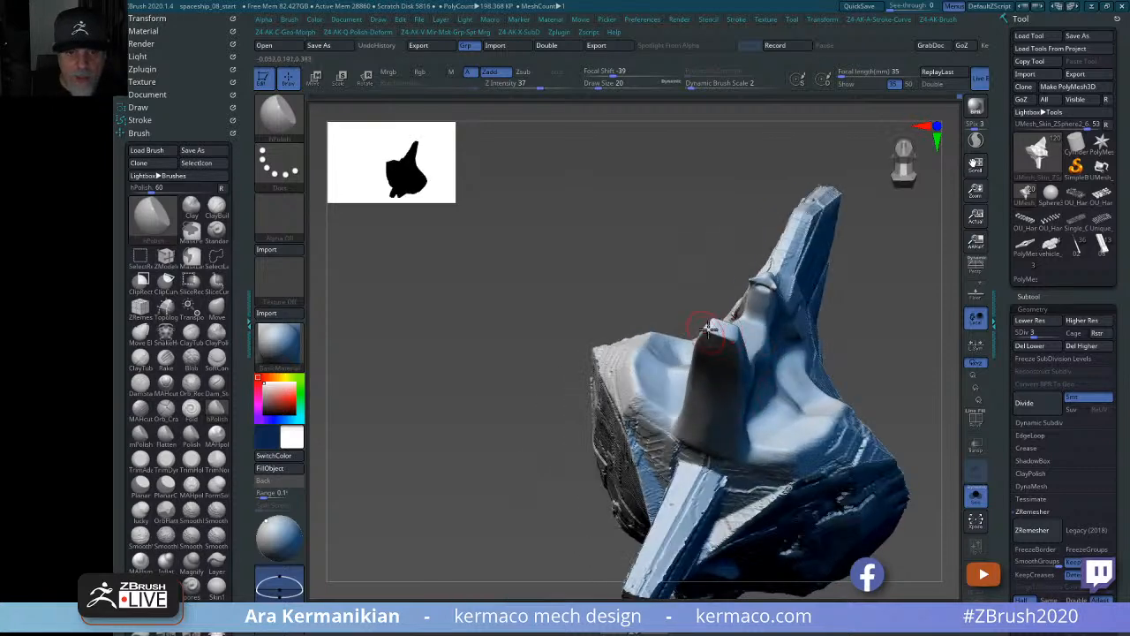
pyautogui.moveTo(720, 331)
pyautogui.mouseDown()
pyautogui.moveTo(896, 361)
pyautogui.moveTo(714, 345)
pyautogui.mouseUp()
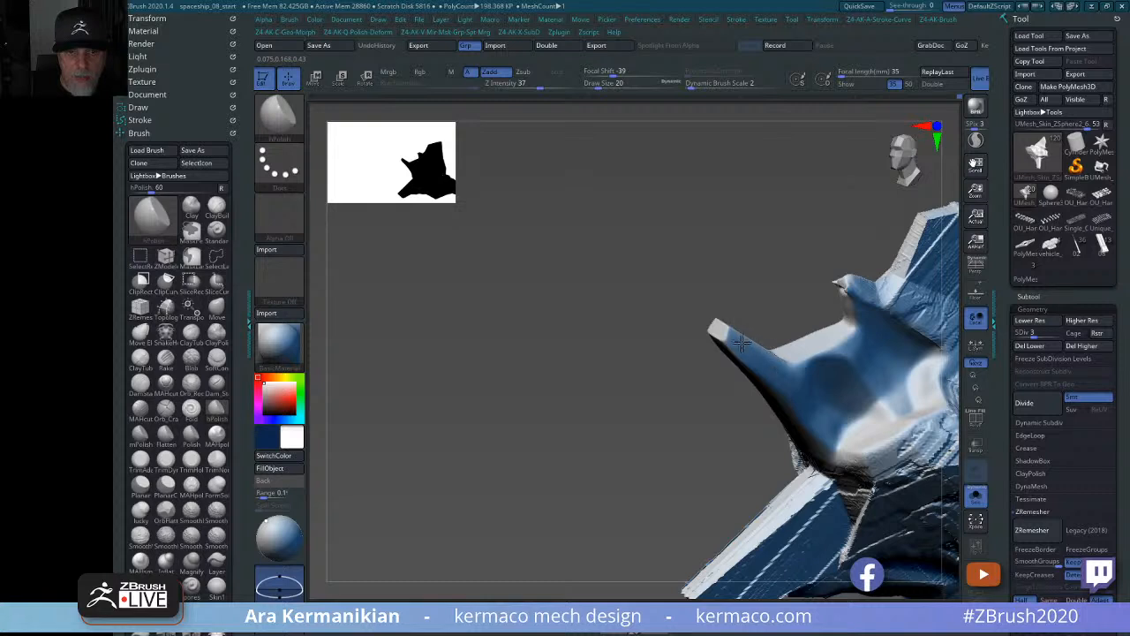
# Polish and smooth the central prong's upper face and the transition toward its base.
pyautogui.moveTo(780, 386); pyautogui.dragTo(769, 328)
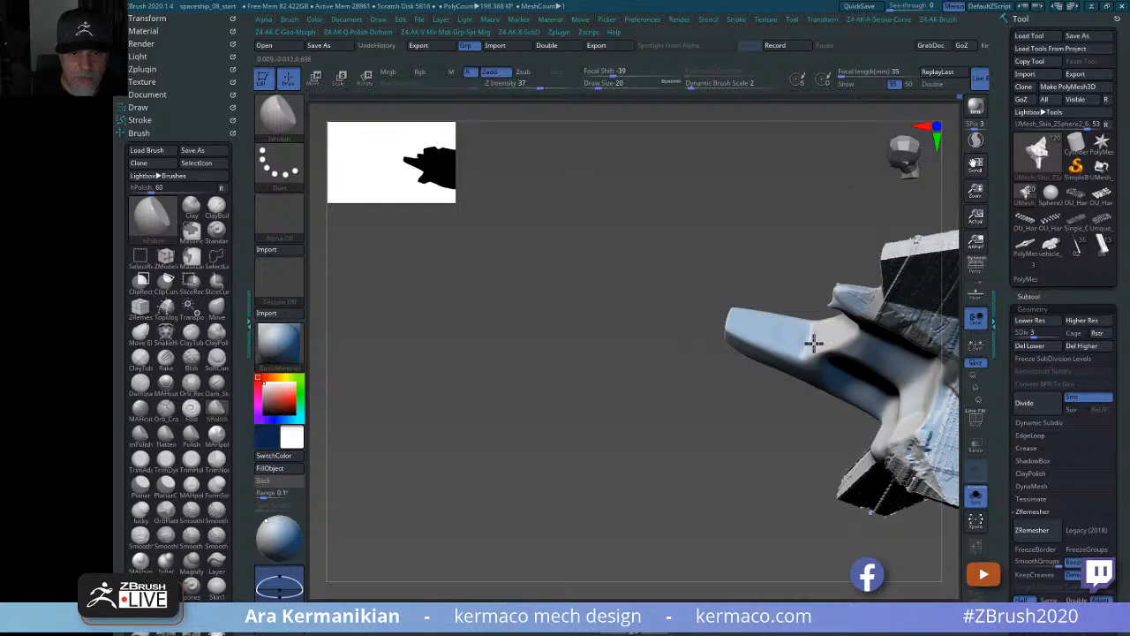
pyautogui.press('shift')
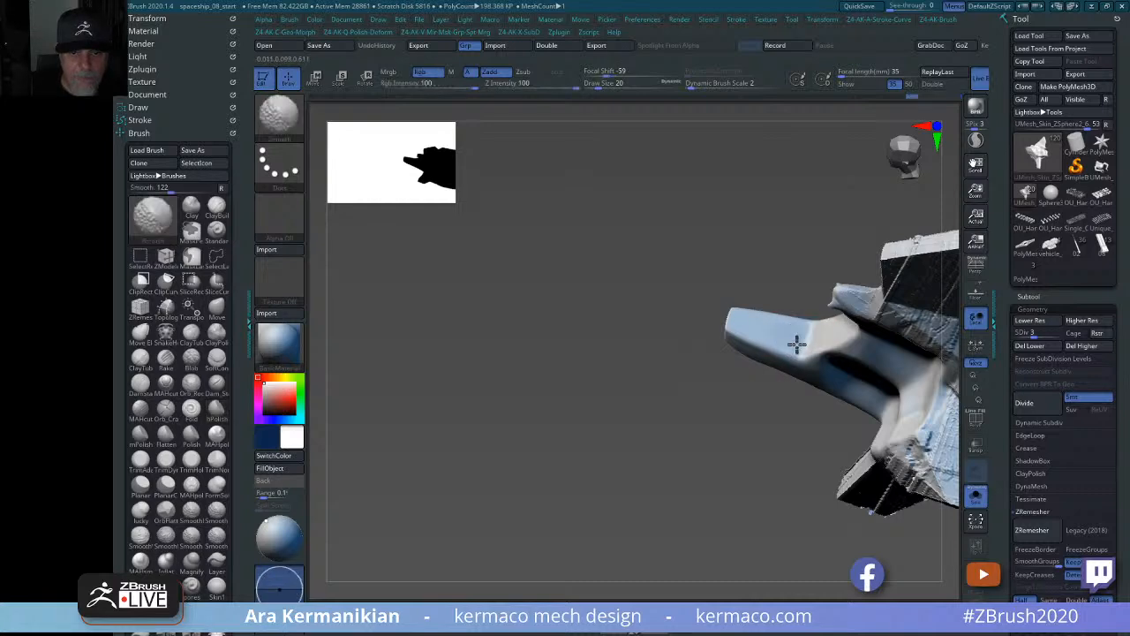
pyautogui.moveTo(675, 433); pyautogui.dragTo(708, 404)
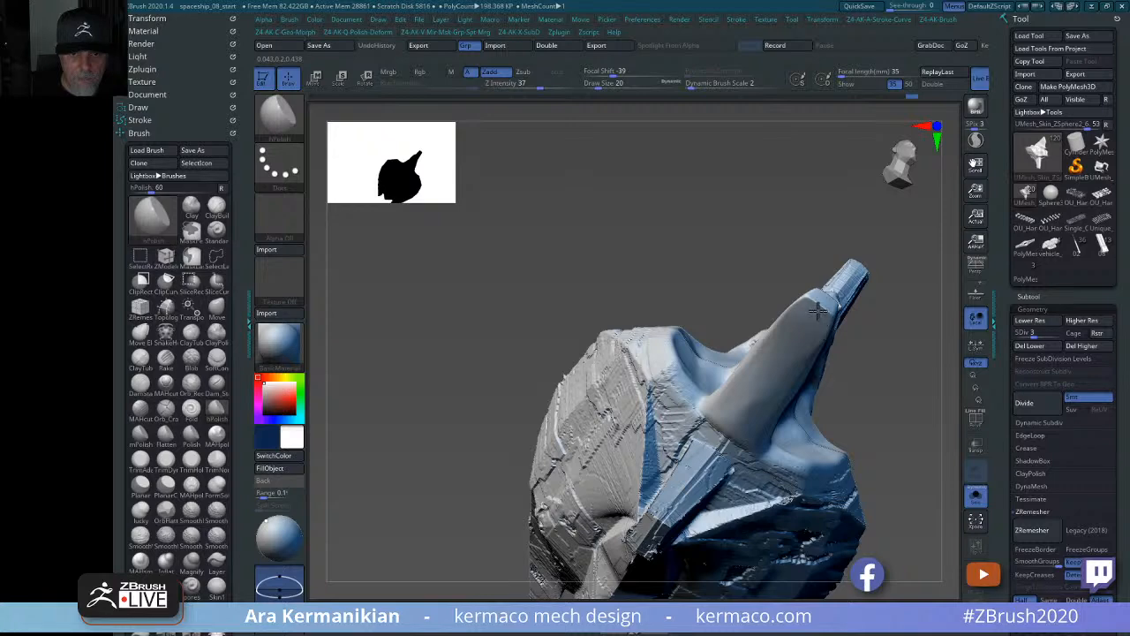
pyautogui.moveTo(890, 379)
pyautogui.mouseDown()
pyautogui.moveTo(906, 434)
pyautogui.moveTo(707, 415)
pyautogui.moveTo(578, 418)
pyautogui.moveTo(671, 421)
pyautogui.moveTo(573, 472)
pyautogui.moveTo(689, 401)
pyautogui.mouseUp()
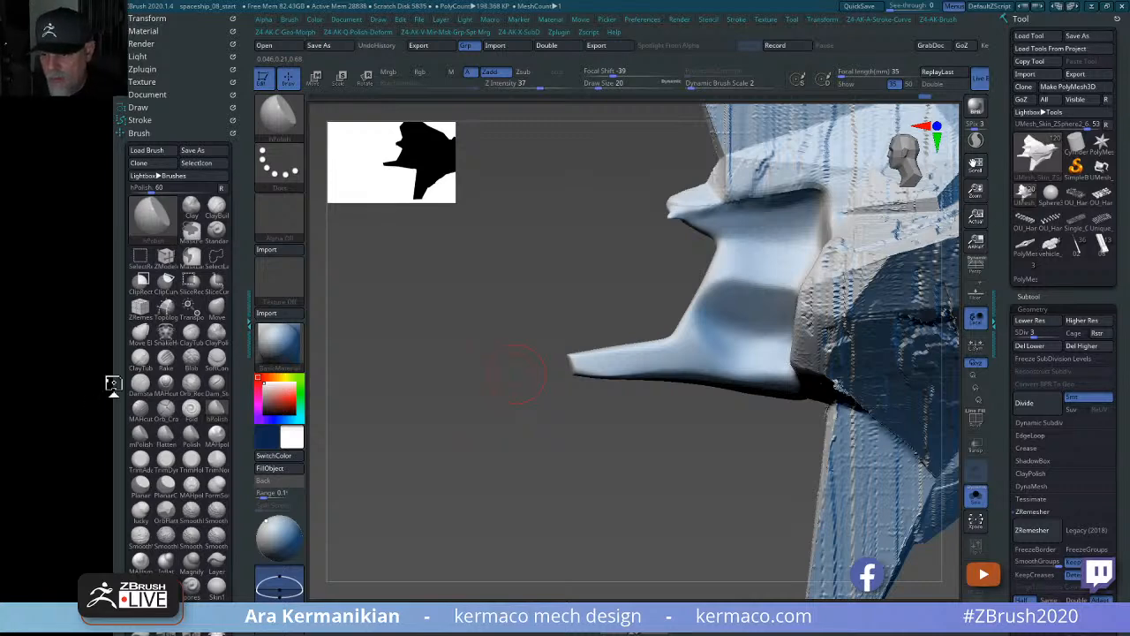
# Refine the central prong's lower edges and the adjoining recess walls with hPolish.
pyautogui.moveTo(613, 486); pyautogui.dragTo(634, 373)
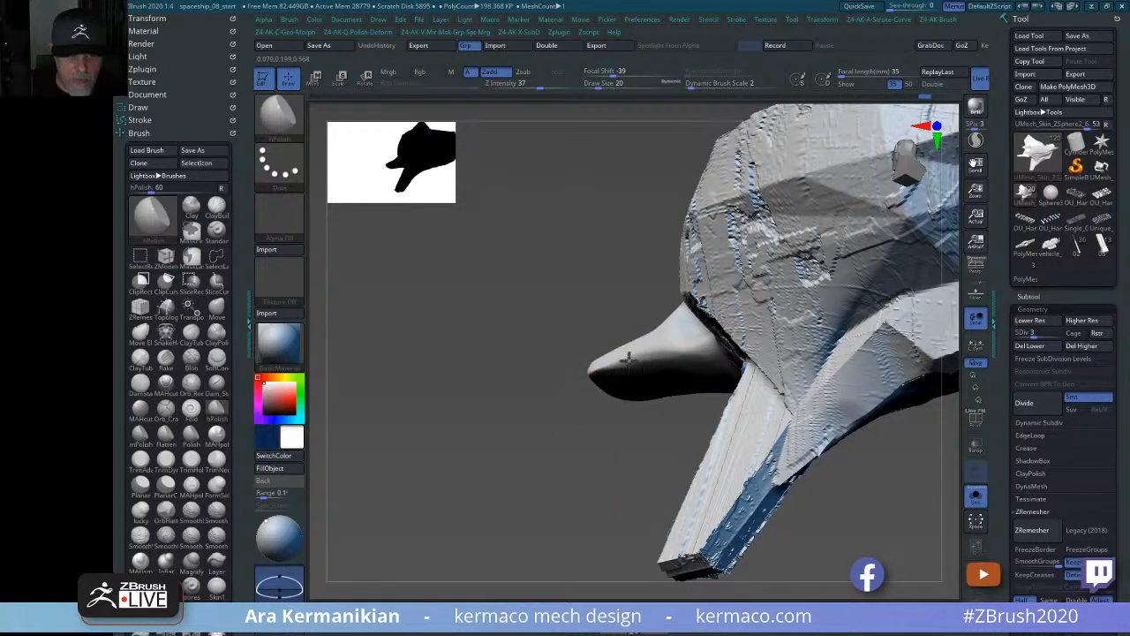
pyautogui.moveTo(552, 460); pyautogui.dragTo(583, 370)
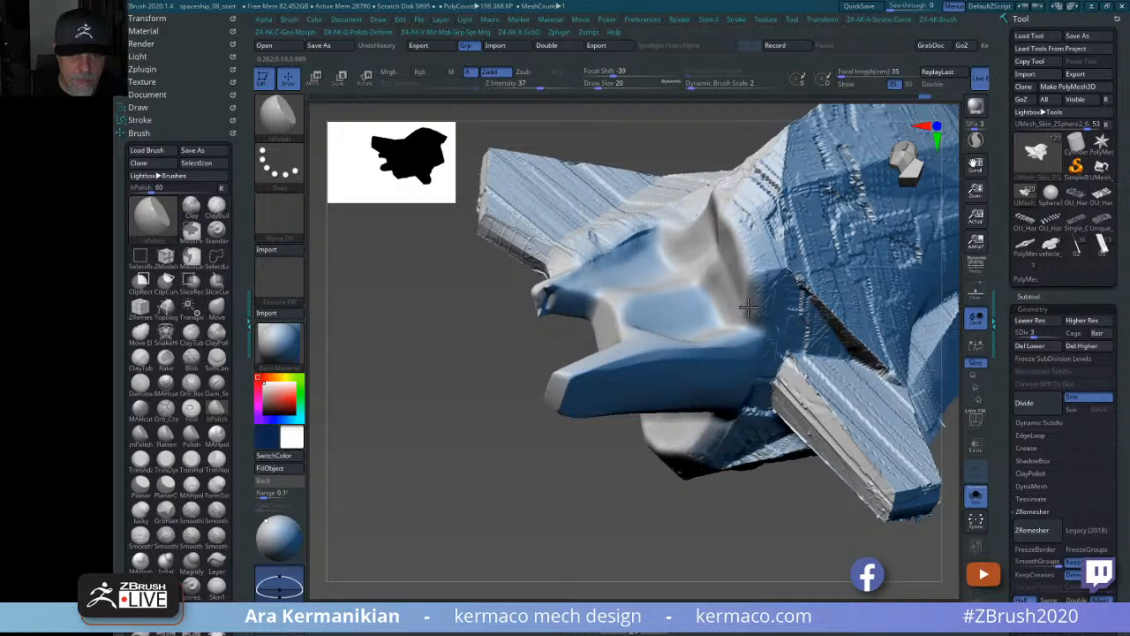
pyautogui.moveTo(424, 524); pyautogui.dragTo(733, 465)
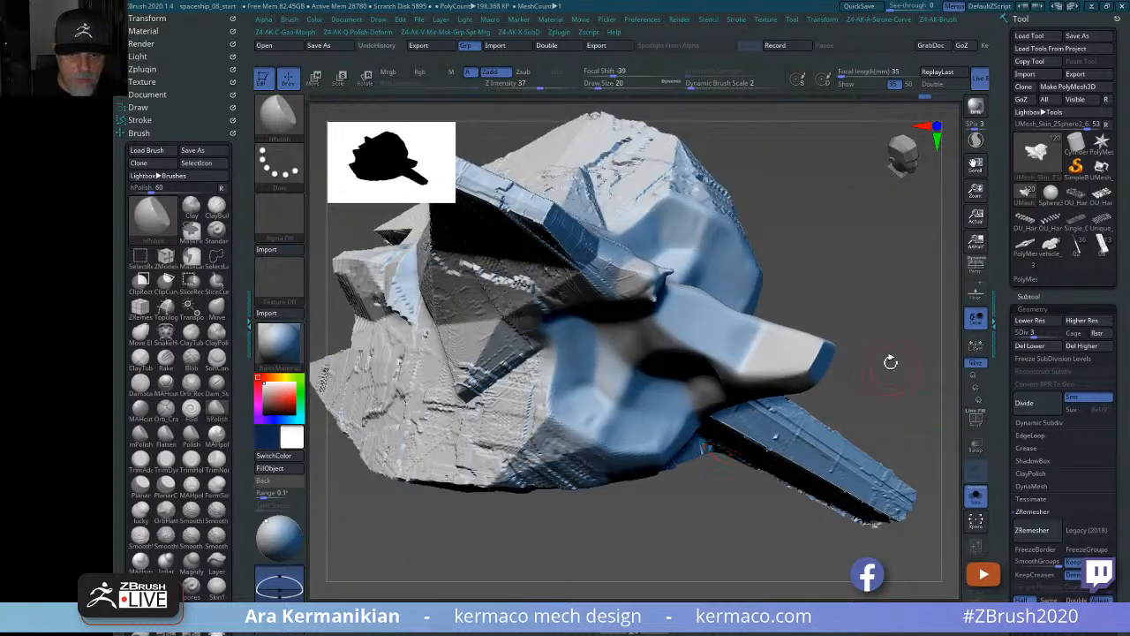
pyautogui.keyDown('alt'); pyautogui.moveTo(890, 361); pyautogui.dragTo(795, 452); pyautogui.keyUp('alt')
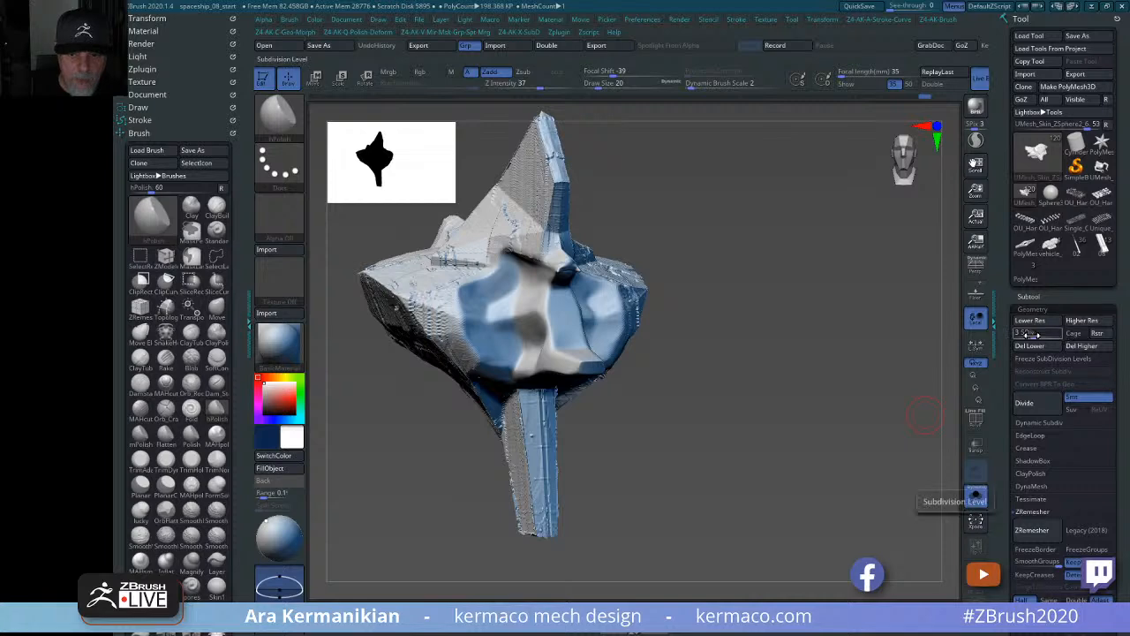
# Switch the mesh to subdivision level 4 and smooth the jagged seams and outer walls inside the rear engine recesses.
pyautogui.moveTo(1031, 334)
pyautogui.mouseDown()
pyautogui.moveTo(1041, 335)
pyautogui.moveTo(843, 393)
pyautogui.moveTo(694, 333)
pyautogui.mouseUp()
pyautogui.press('shift')
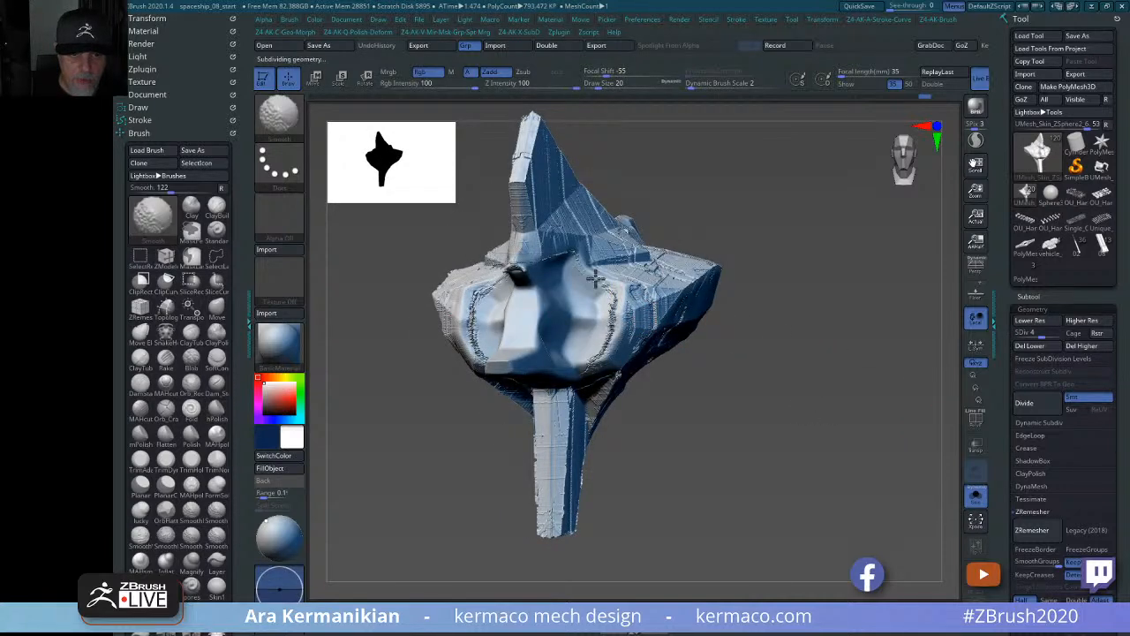
pyautogui.keyDown('shift'); pyautogui.moveTo(579, 272); pyautogui.dragTo(601, 284); pyautogui.keyUp('shift')
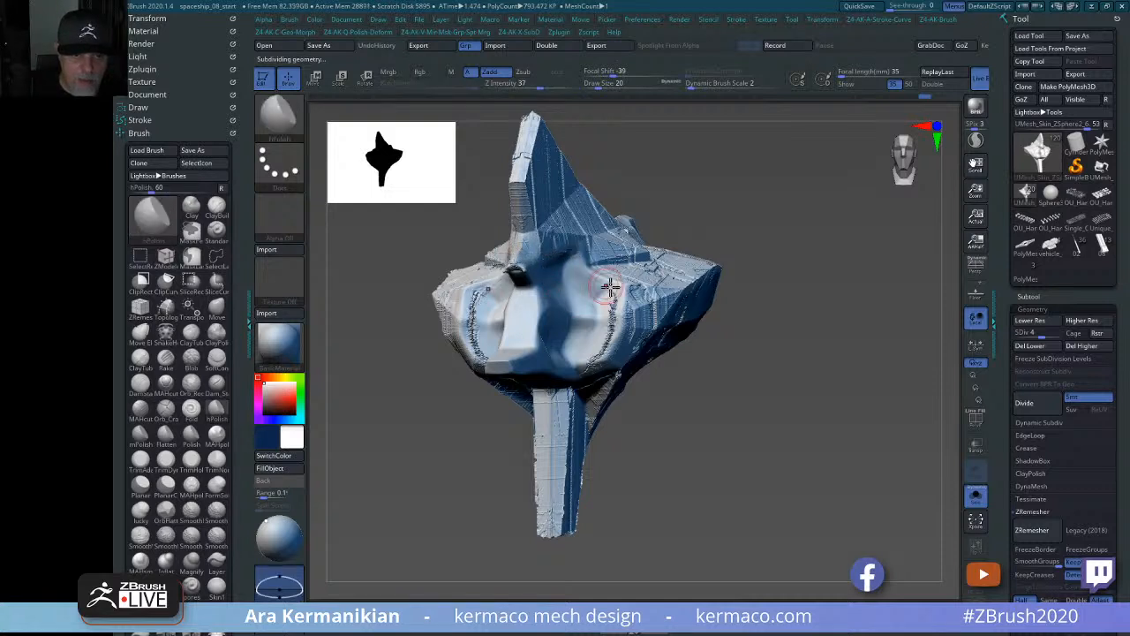
pyautogui.moveTo(609, 291)
pyautogui.keyDown('shift'); pyautogui.mouseDown()
pyautogui.moveTo(609, 343)
pyautogui.moveTo(584, 353)
pyautogui.moveTo(609, 333)
pyautogui.moveTo(600, 313)
pyautogui.moveTo(617, 296)
pyautogui.mouseUp(); pyautogui.keyUp('shift')
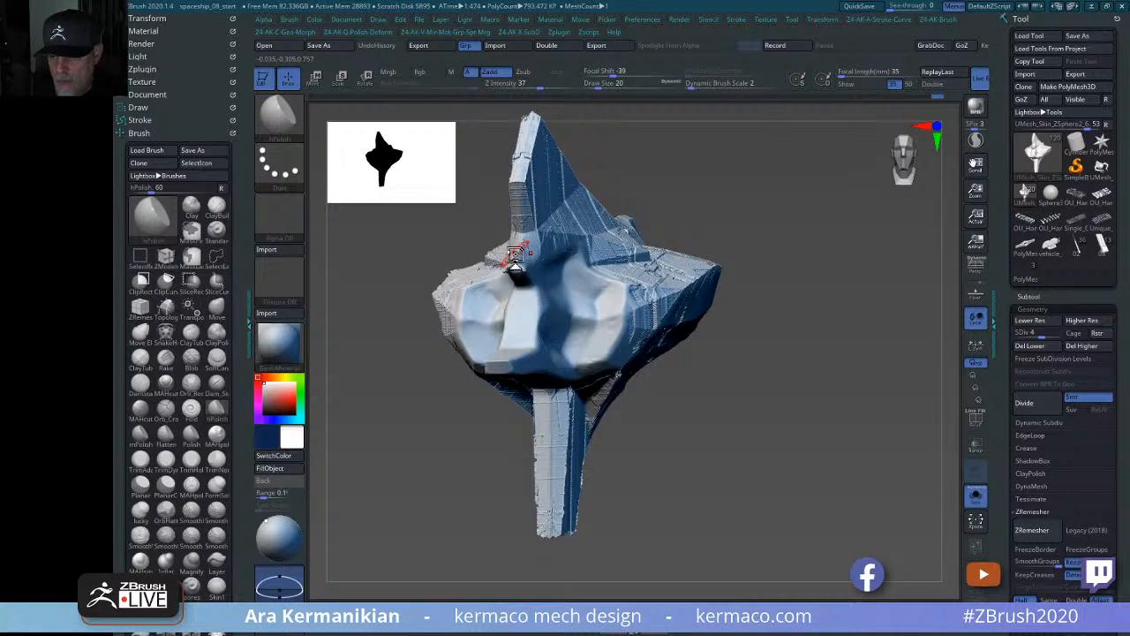
pyautogui.moveTo(838, 313); pyautogui.dragTo(842, 396)
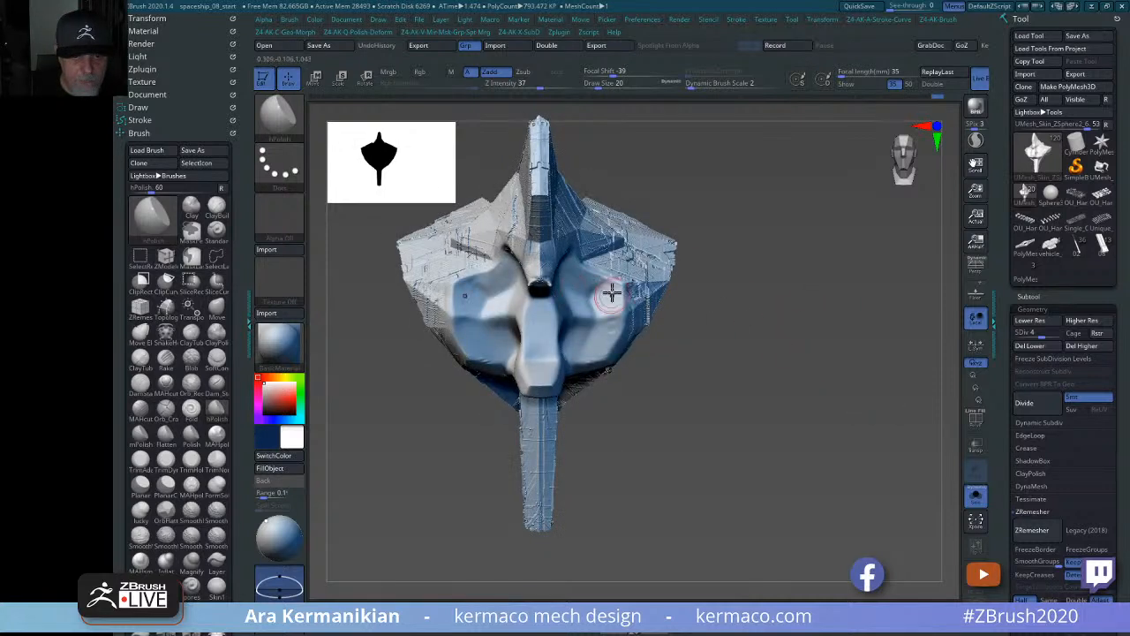
pyautogui.press('shift')
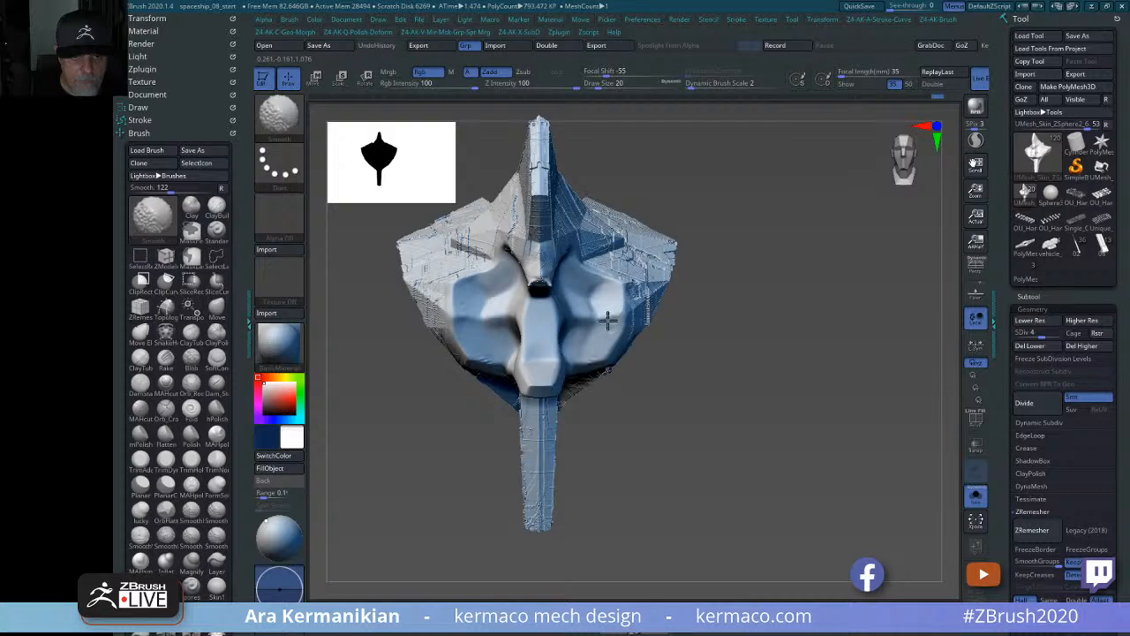
pyautogui.keyDown('shift'); pyautogui.moveTo(617, 330); pyautogui.dragTo(596, 343); pyautogui.keyUp('shift')
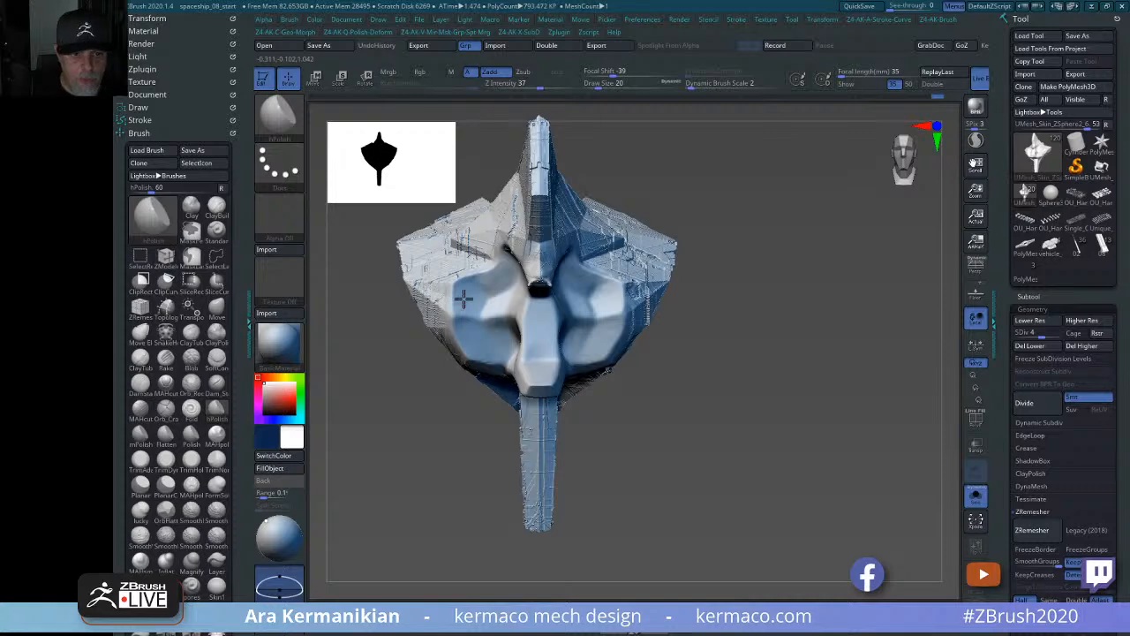
# Set both the main and secondary colours to white.
pyautogui.moveTo(728, 427); pyautogui.dragTo(694, 367)
pyautogui.press('v')
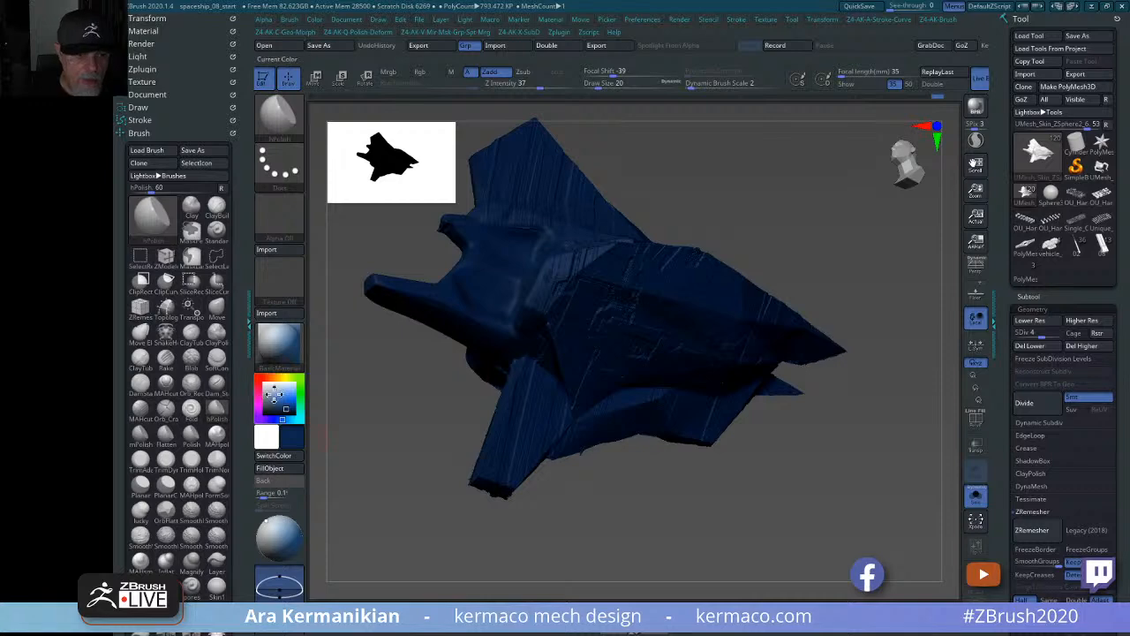
pyautogui.press('v')
pyautogui.moveTo(804, 464); pyautogui.dragTo(925, 426)
# Raise the mesh to subdivision level 5, then smooth and hPolish the seams along the recess walls.
pyautogui.click(1043, 332)
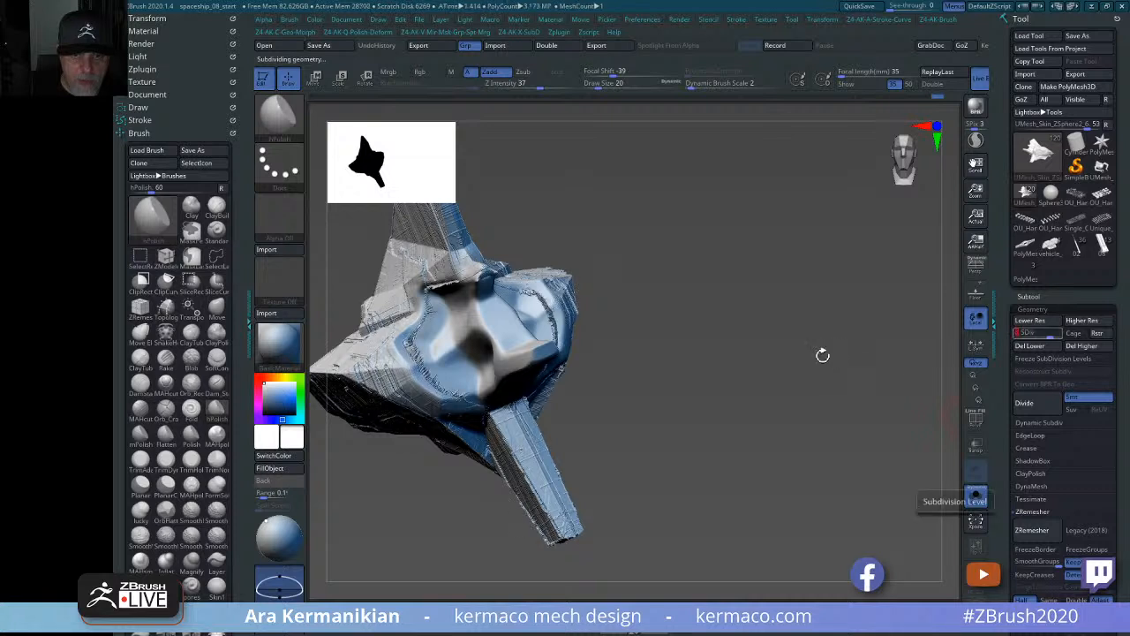
pyautogui.moveTo(821, 353); pyautogui.dragTo(719, 313)
pyautogui.press('shift')
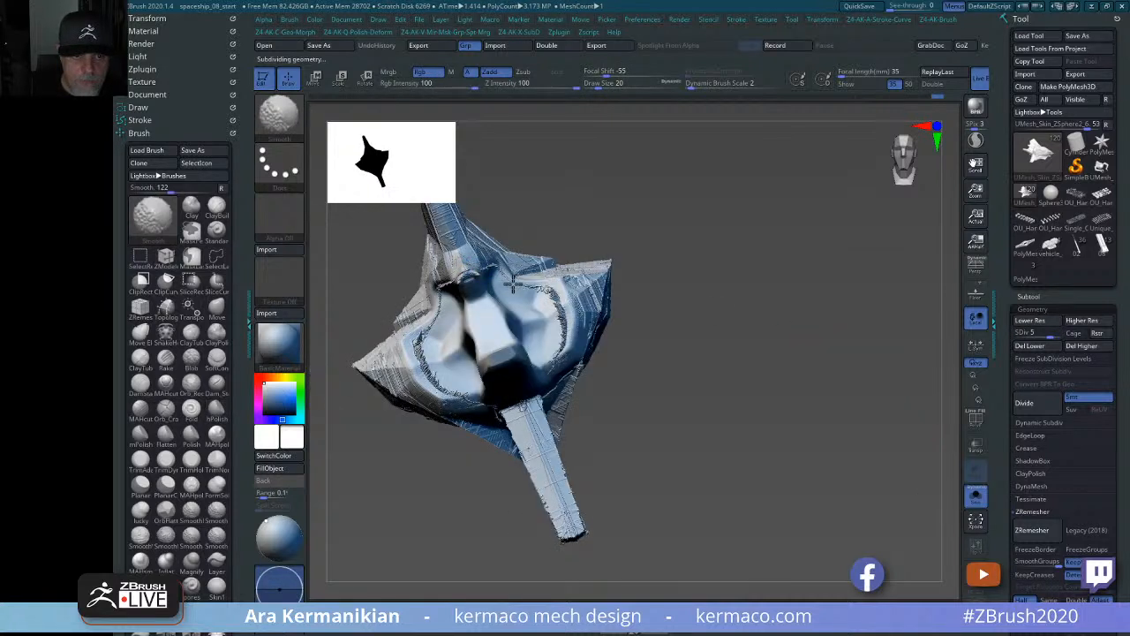
pyautogui.moveTo(534, 291)
pyautogui.keyDown('shift'); pyautogui.mouseDown()
pyautogui.moveTo(560, 298)
pyautogui.moveTo(564, 336)
pyautogui.moveTo(534, 364)
pyautogui.mouseUp(); pyautogui.keyUp('shift')
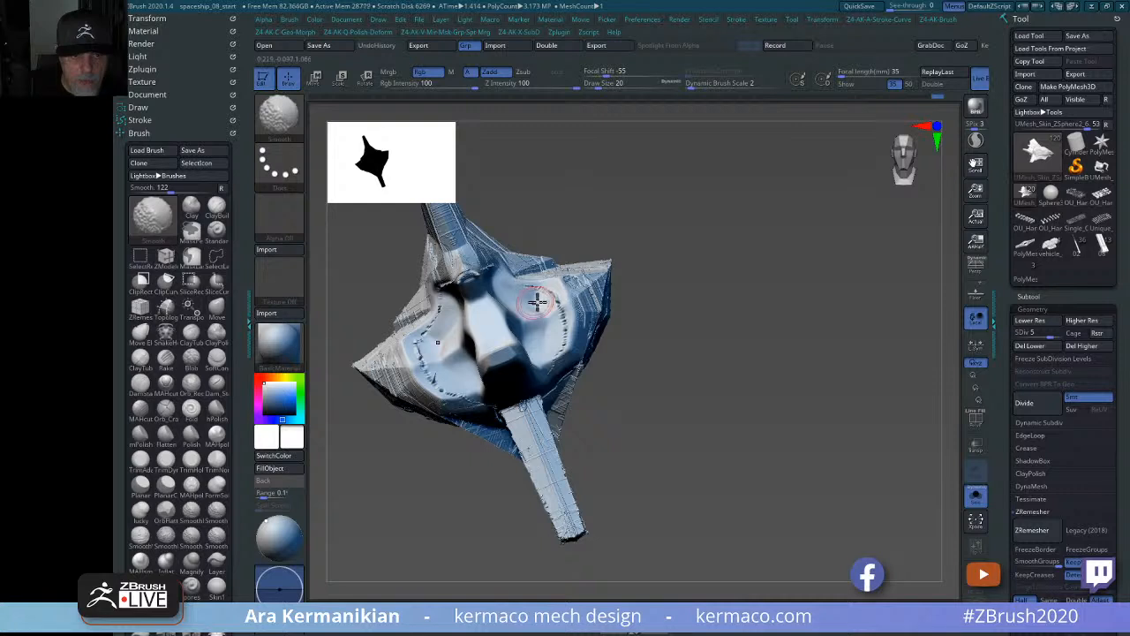
pyautogui.press('shift')
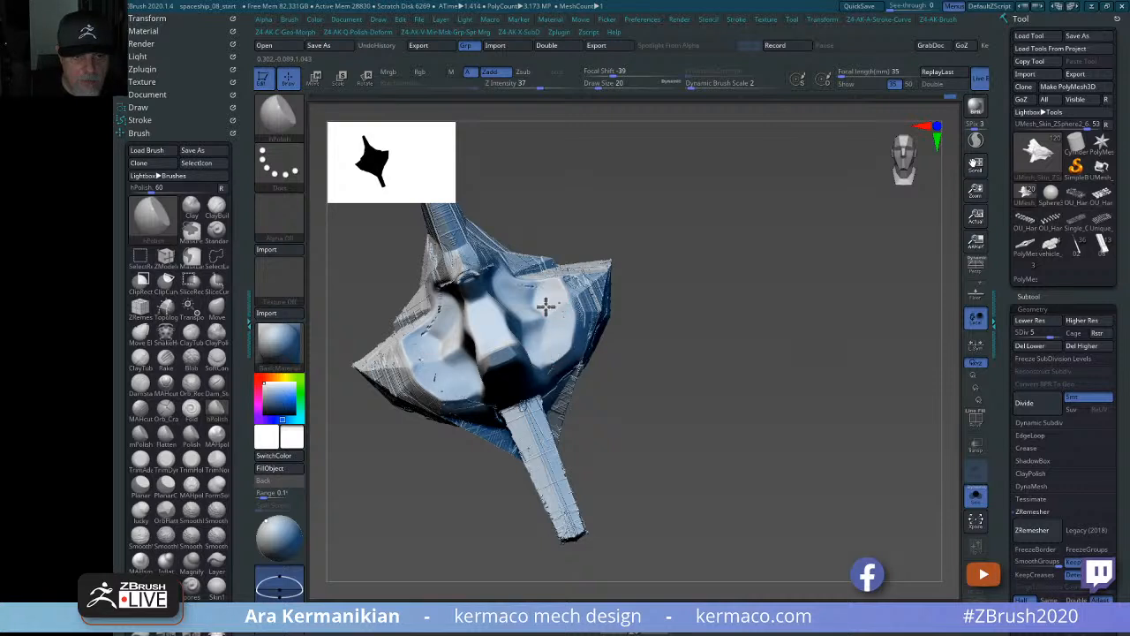
pyautogui.moveTo(546, 306)
pyautogui.mouseDown()
pyautogui.moveTo(560, 315)
pyautogui.moveTo(549, 348)
pyautogui.moveTo(558, 301)
pyautogui.moveTo(551, 310)
pyautogui.moveTo(519, 284)
pyautogui.mouseUp()
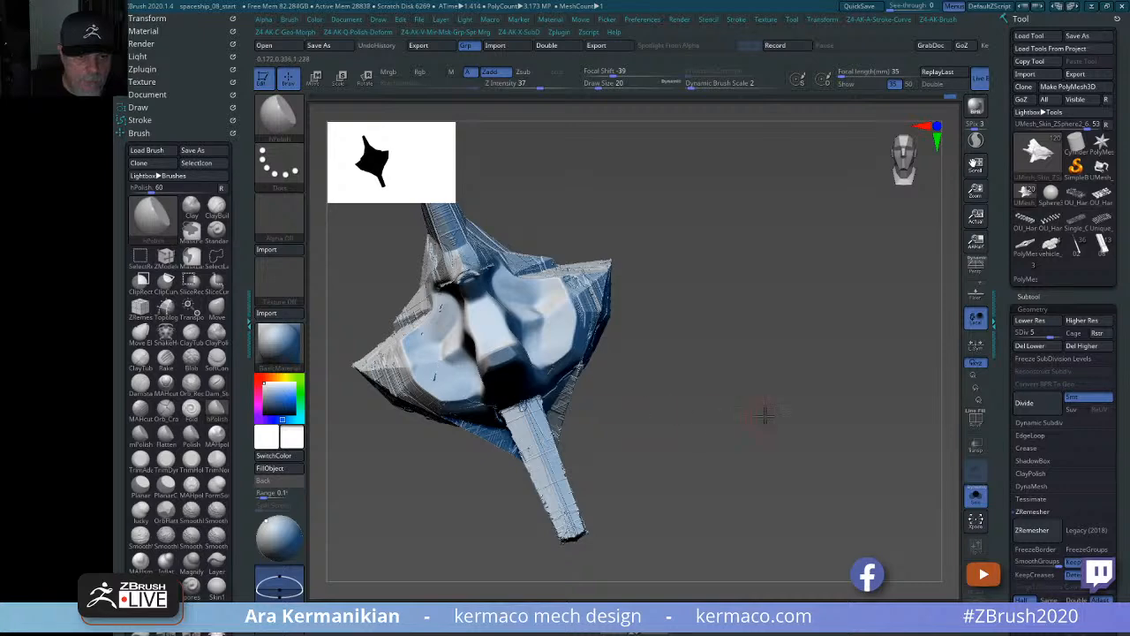
# Drop to subdivision level 4 and smooth the remaining nicks and uneven facets inside both engine recesses.
pyautogui.moveTo(762, 411); pyautogui.dragTo(806, 415)
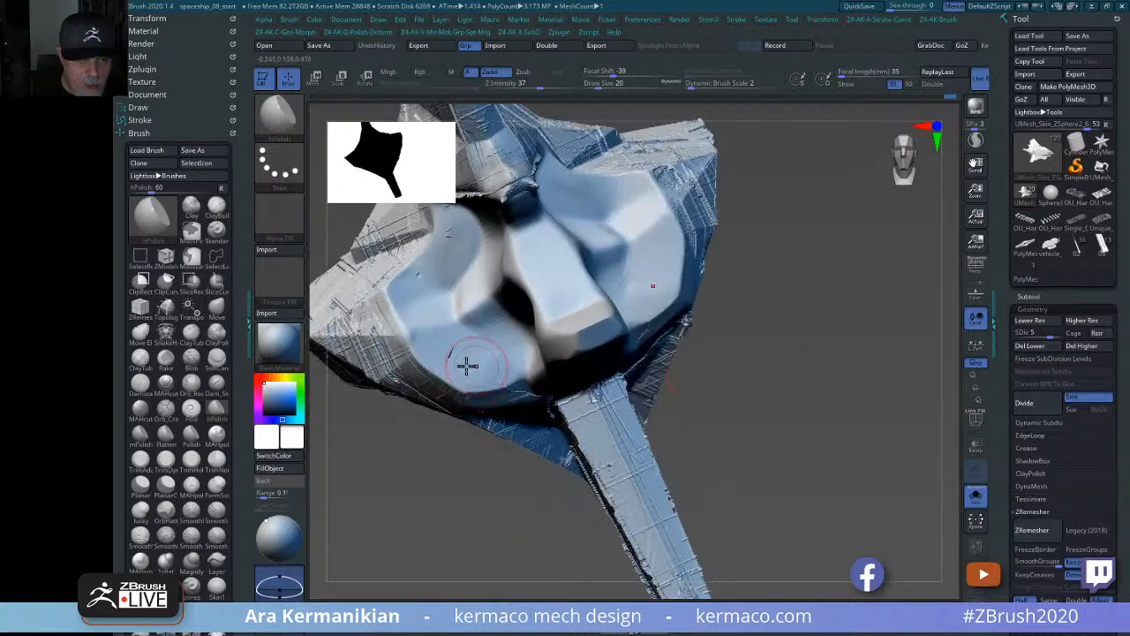
pyautogui.hotkey('shift', 'd')
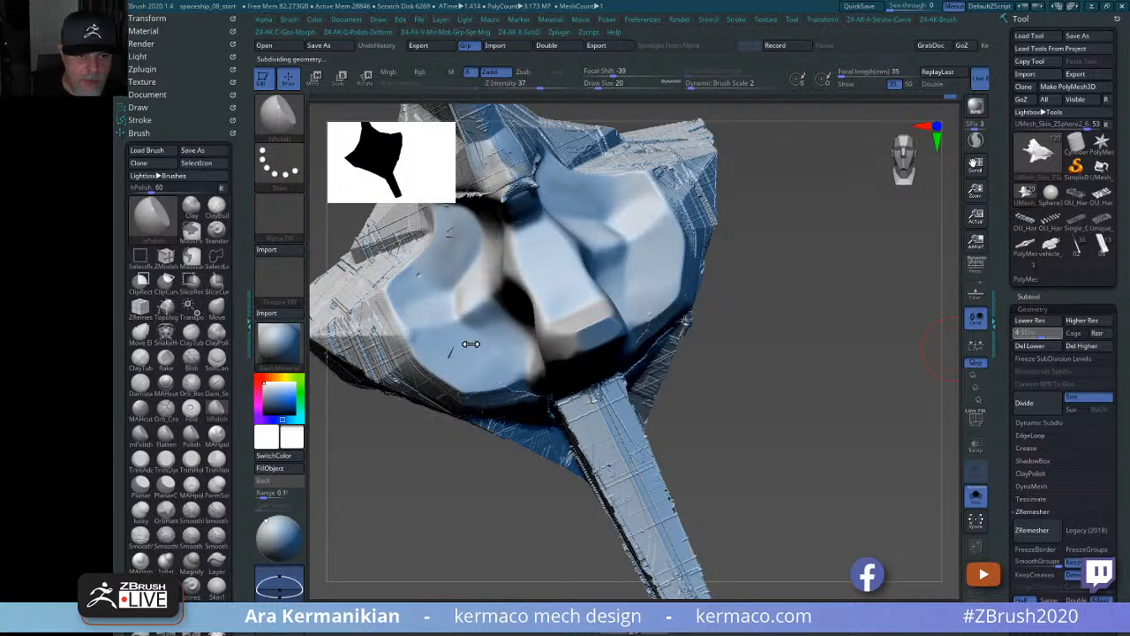
pyautogui.press('shift')
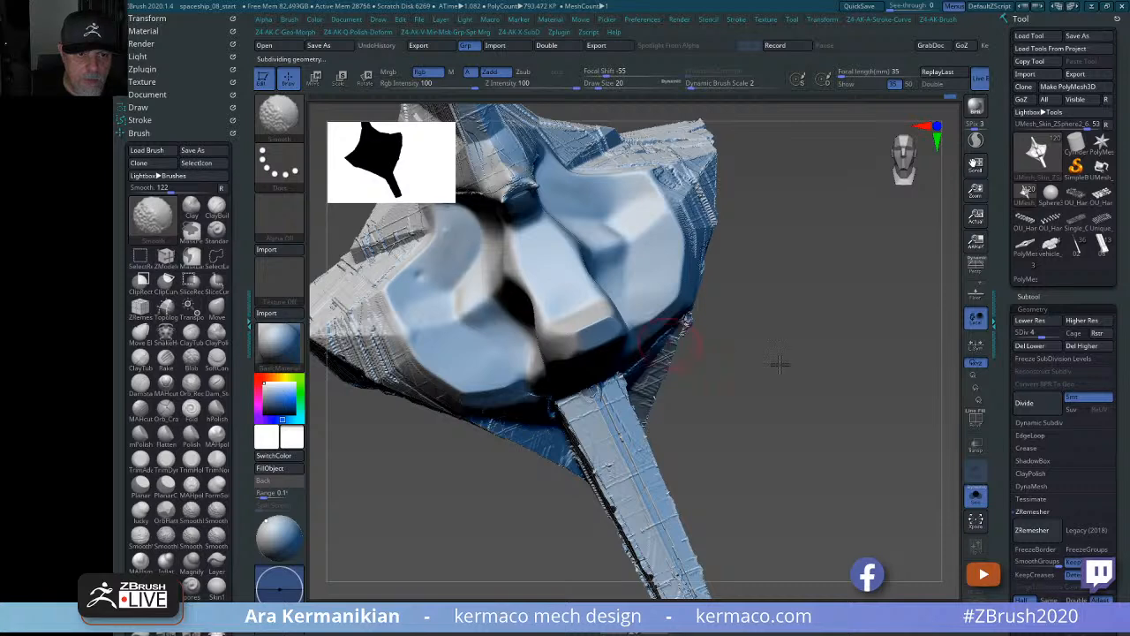
pyautogui.moveTo(779, 362); pyautogui.dragTo(424, 285)
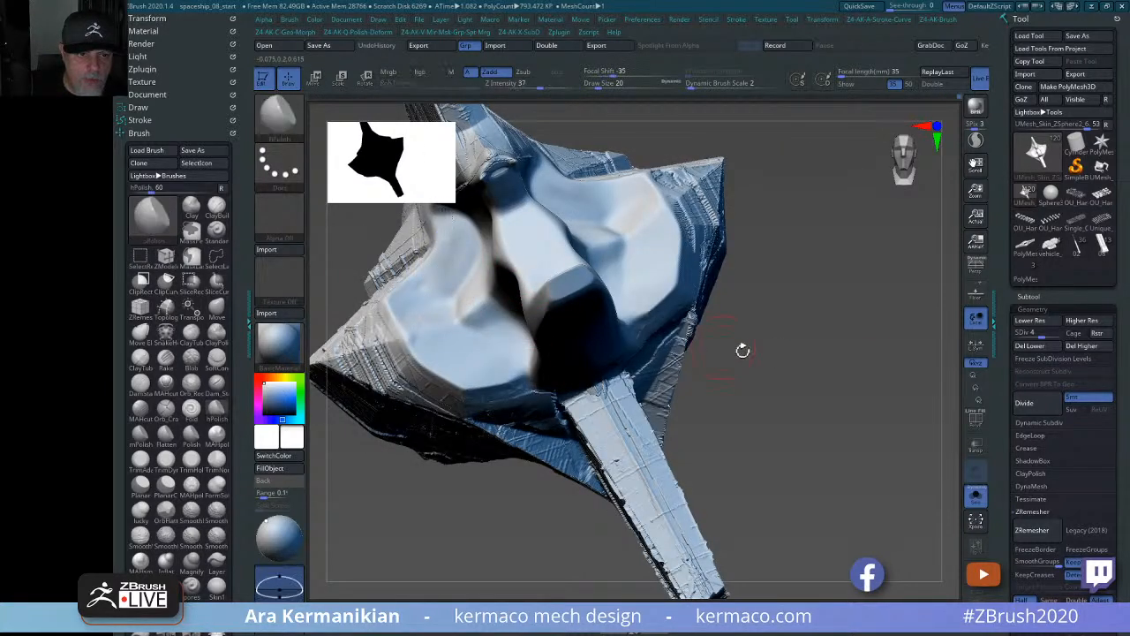
pyautogui.moveTo(742, 348); pyautogui.dragTo(538, 335)
pyautogui.keyDown('shift'); pyautogui.moveTo(551, 246); pyautogui.dragTo(513, 276); pyautogui.keyUp('shift')
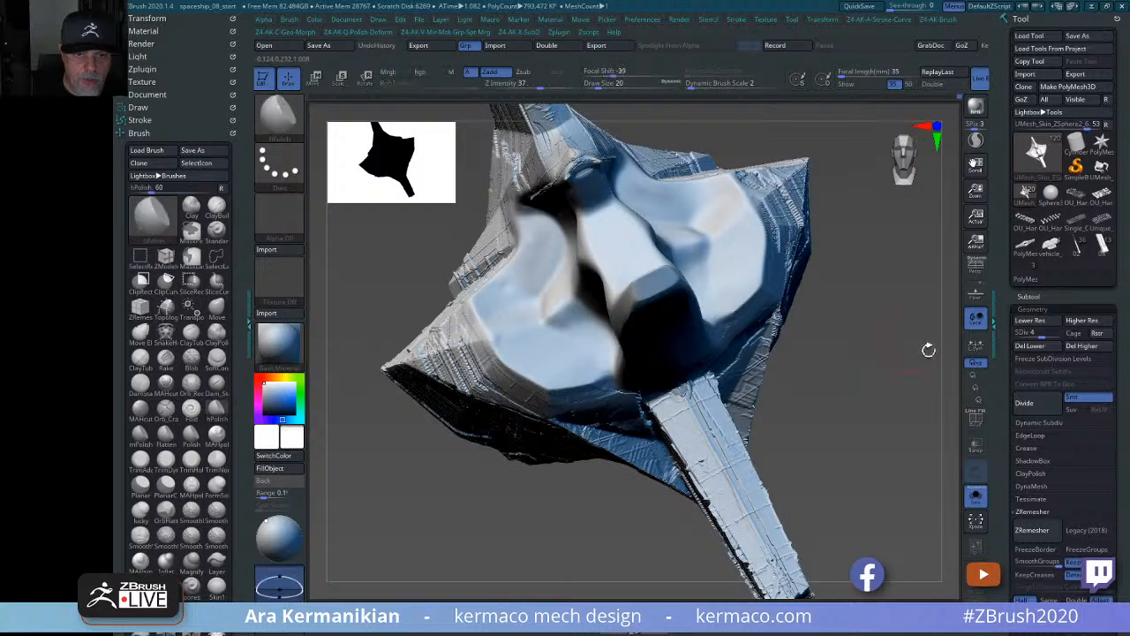
pyautogui.keyDown('shift'); pyautogui.moveTo(728, 258); pyautogui.dragTo(742, 256); pyautogui.keyUp('shift')
# Return to subdivision level 5 and soften the seams running around the inside of the recesses.
pyautogui.click(1072, 359)
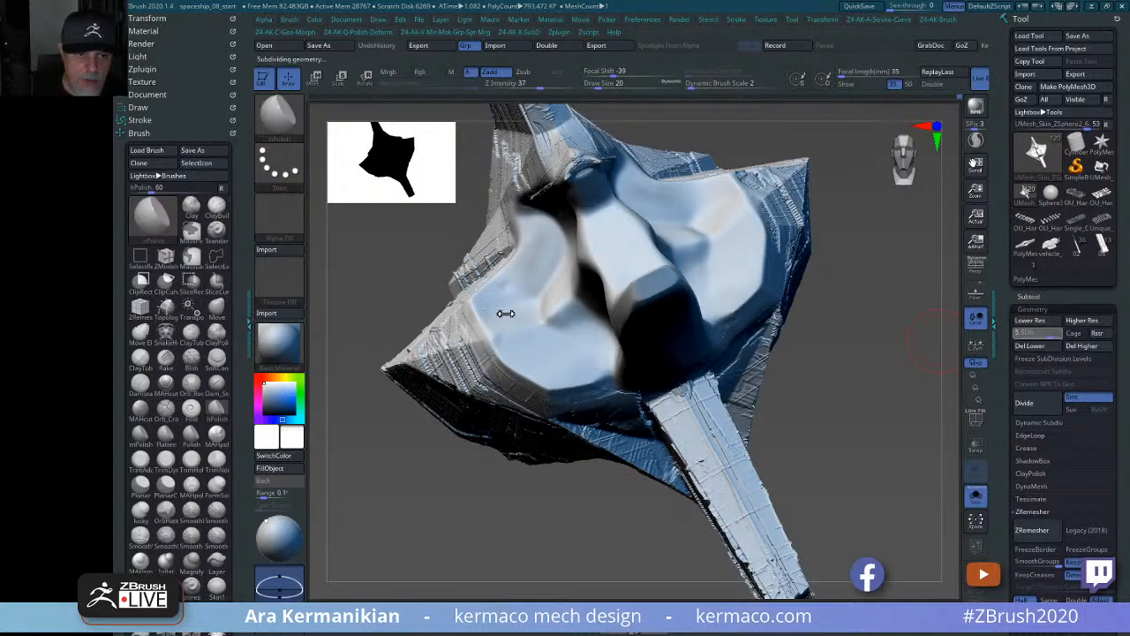
pyautogui.moveTo(519, 333)
pyautogui.keyDown('shift'); pyautogui.mouseDown()
pyautogui.moveTo(532, 357)
pyautogui.moveTo(532, 340)
pyautogui.moveTo(573, 378)
pyautogui.moveTo(507, 315)
pyautogui.moveTo(501, 291)
pyautogui.moveTo(537, 235)
pyautogui.moveTo(533, 207)
pyautogui.moveTo(527, 213)
pyautogui.mouseUp(); pyautogui.keyUp('shift')
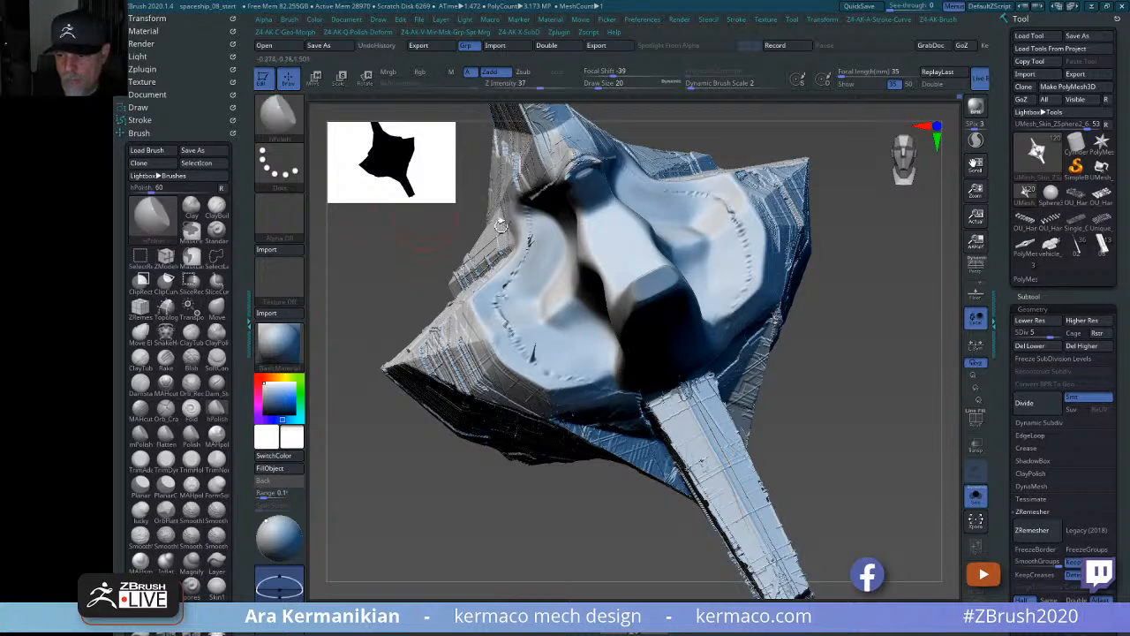
pyautogui.moveTo(550, 303)
pyautogui.mouseDown()
pyautogui.moveTo(576, 311)
pyautogui.moveTo(562, 327)
pyautogui.moveTo(563, 290)
pyautogui.mouseUp()
# Clean up the jagged upper edge of the recess leading to the short upper prong with hPolish.
pyautogui.moveTo(858, 404)
pyautogui.mouseDown()
pyautogui.moveTo(901, 374)
pyautogui.moveTo(795, 415)
pyautogui.mouseUp()
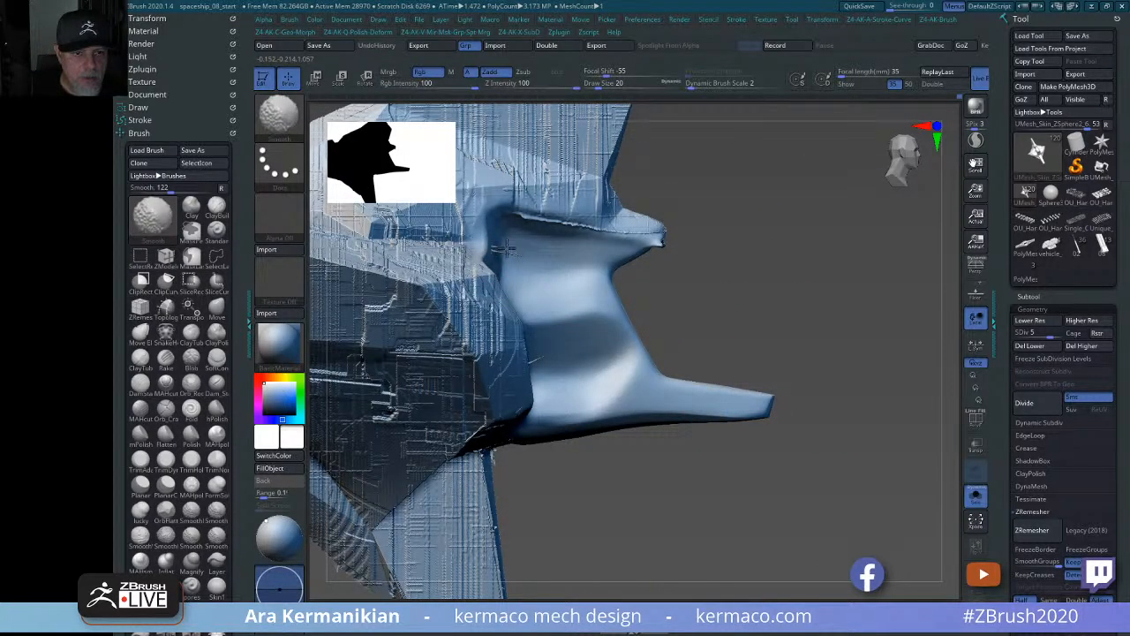
pyautogui.moveTo(767, 287)
pyautogui.mouseDown()
pyautogui.moveTo(782, 291)
pyautogui.moveTo(777, 282)
pyautogui.mouseUp()
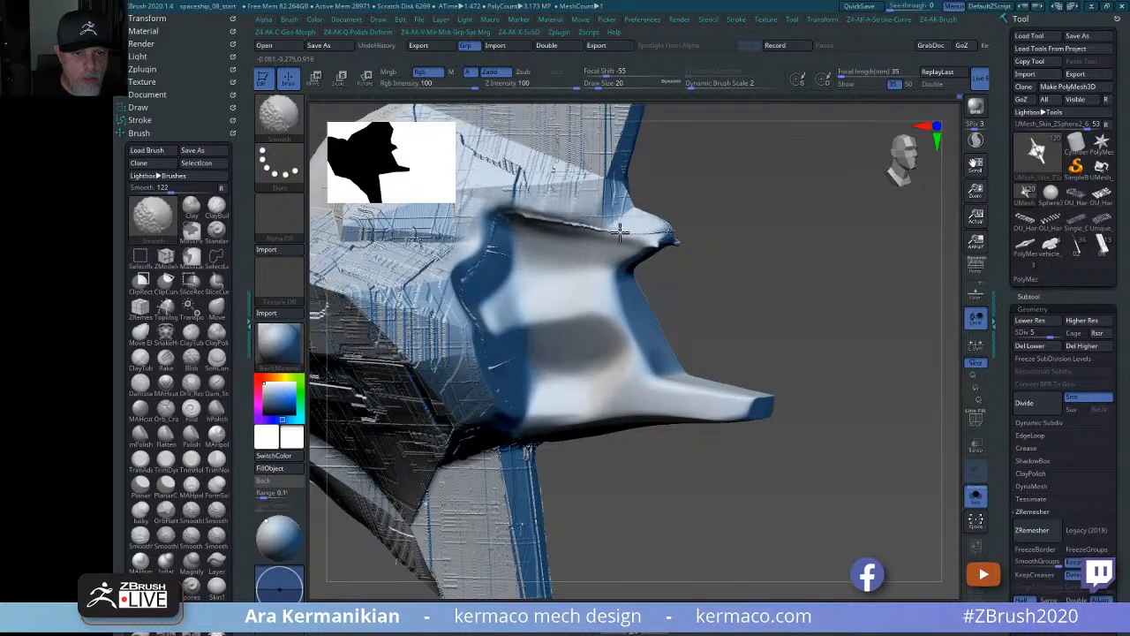
pyautogui.hotkey('ctrl', 'a')
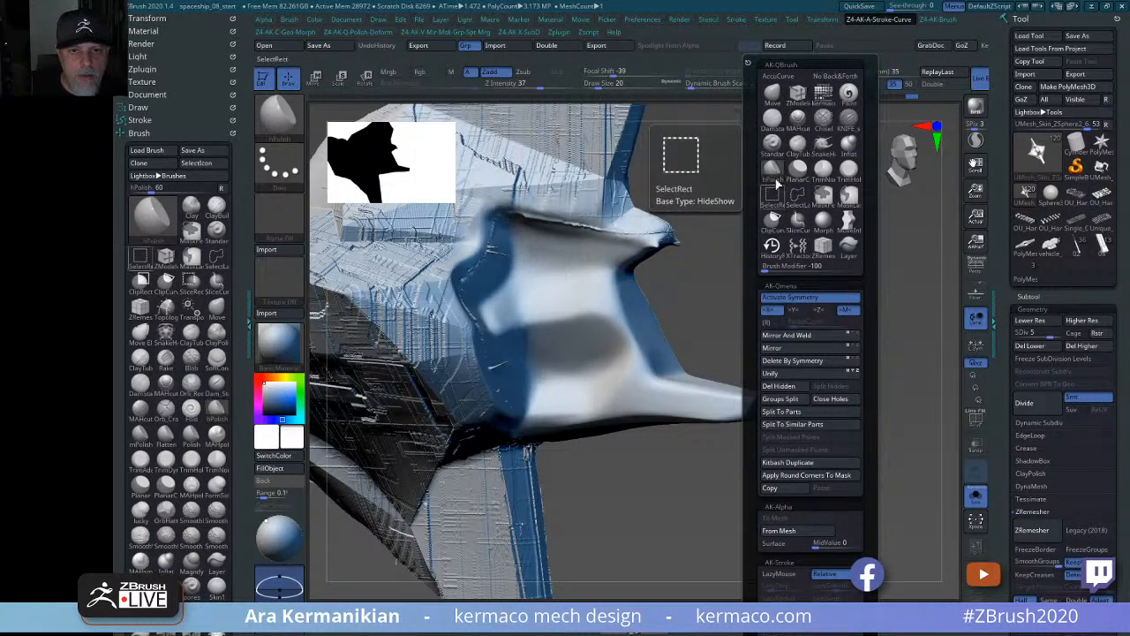
pyautogui.press('b')
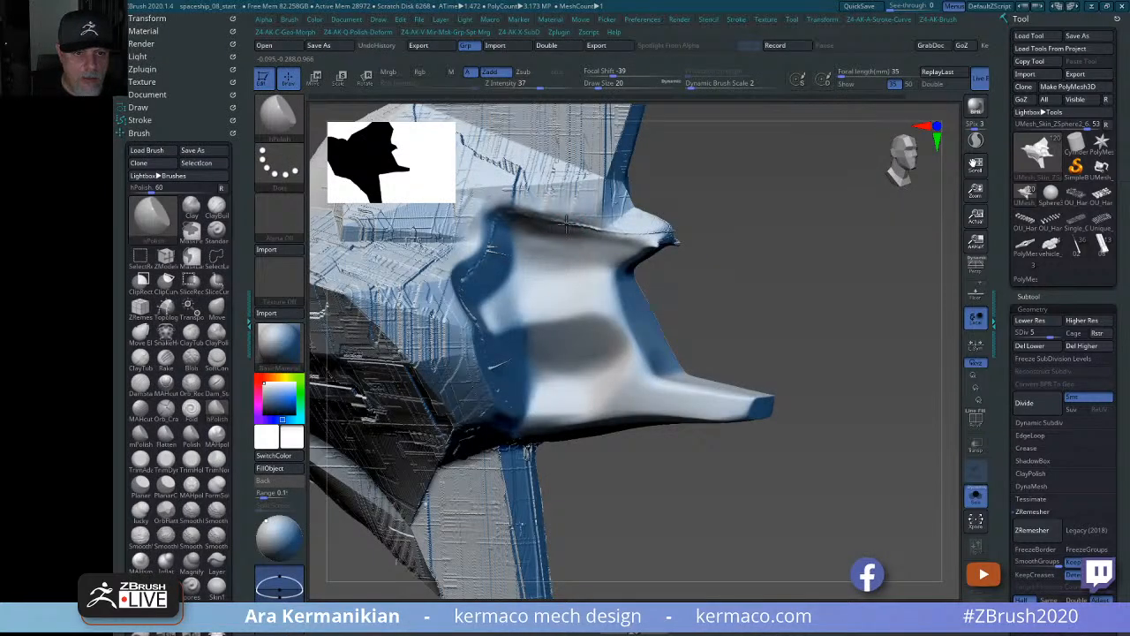
pyautogui.moveTo(793, 278); pyautogui.dragTo(767, 290)
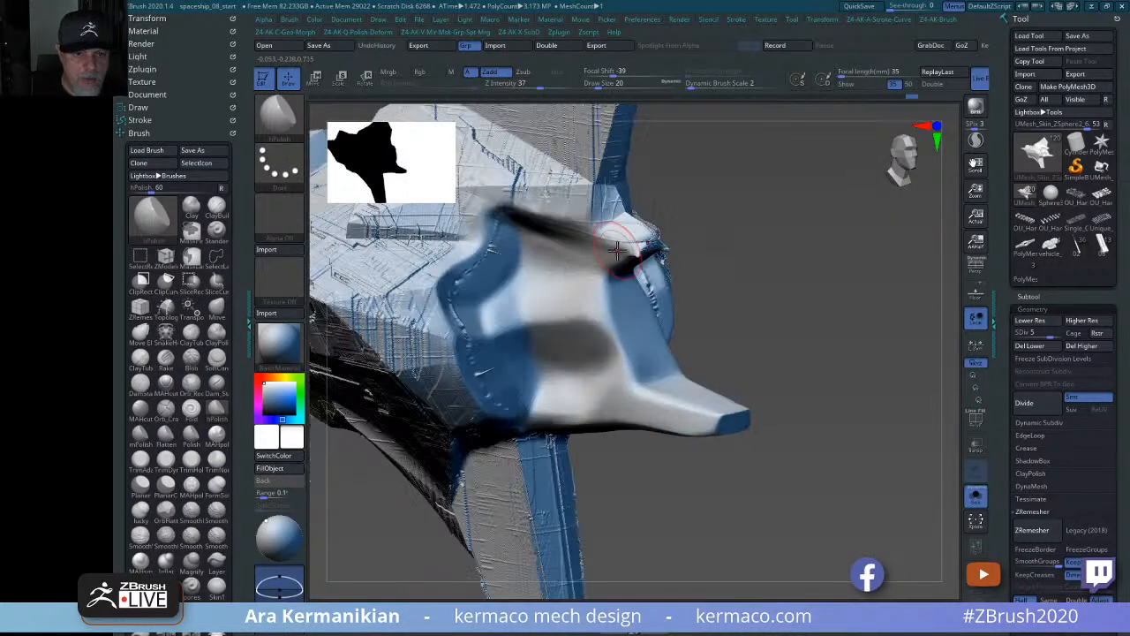
# Set the draw size to 12, polish the short upper prong's edges, and smooth the seams in the upper recesses.
pyautogui.press('s')
pyautogui.moveTo(627, 247); pyautogui.dragTo(620, 246)
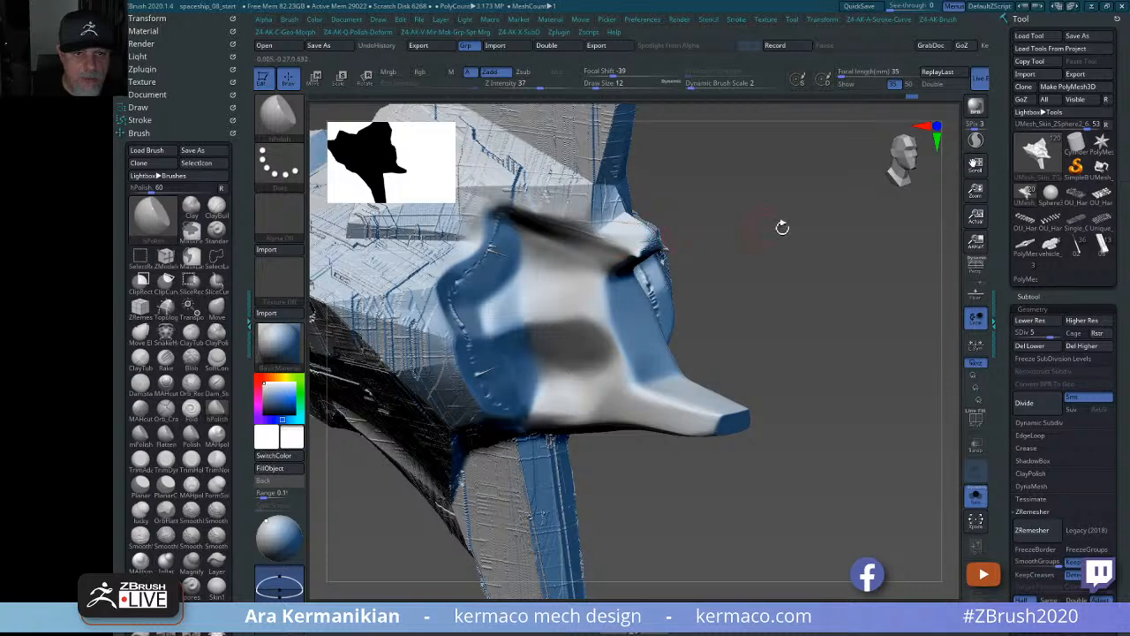
pyautogui.moveTo(783, 227); pyautogui.dragTo(721, 242)
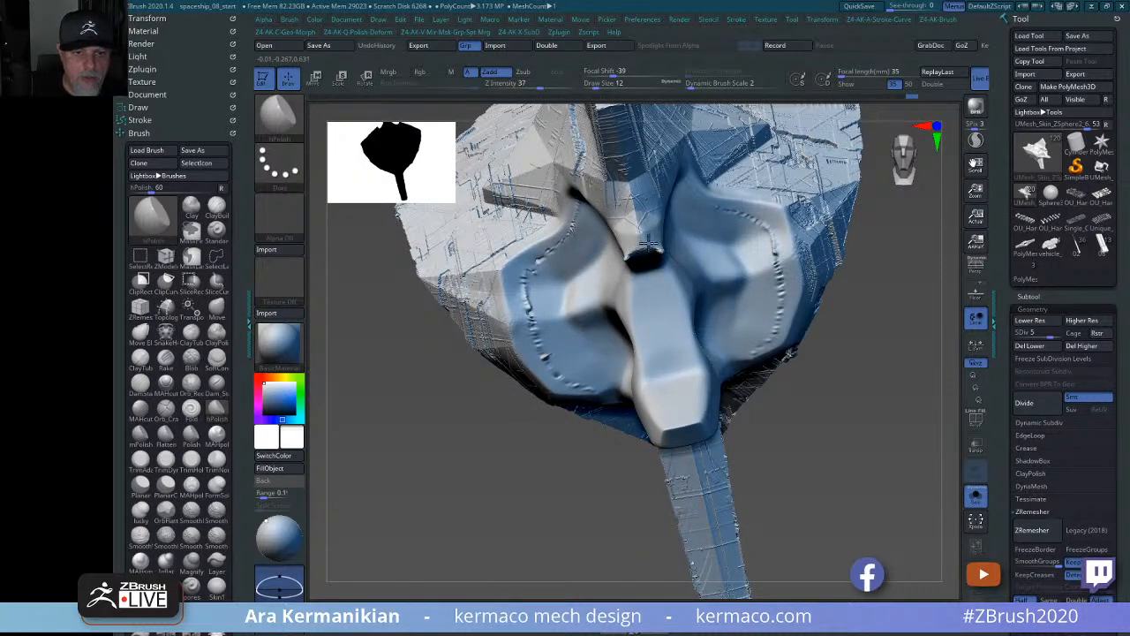
pyautogui.press('shift')
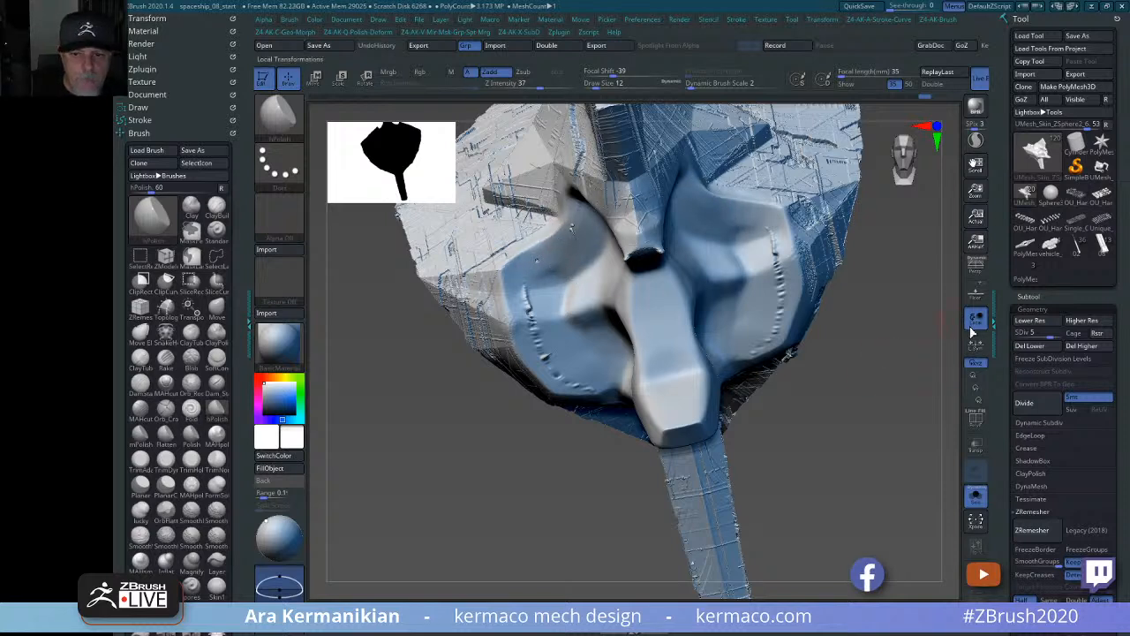
# Lower the mesh to subdivision level 3 and smooth out the bumpy seams around both recesses.
pyautogui.moveTo(1042, 333); pyautogui.dragTo(1029, 334)
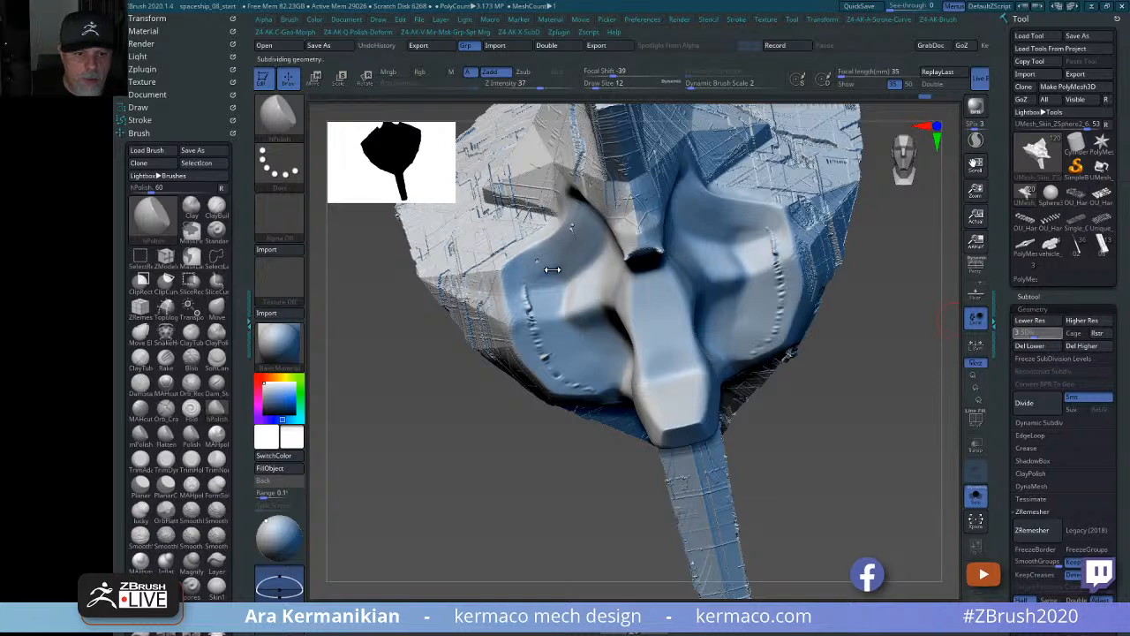
pyautogui.press('shift')
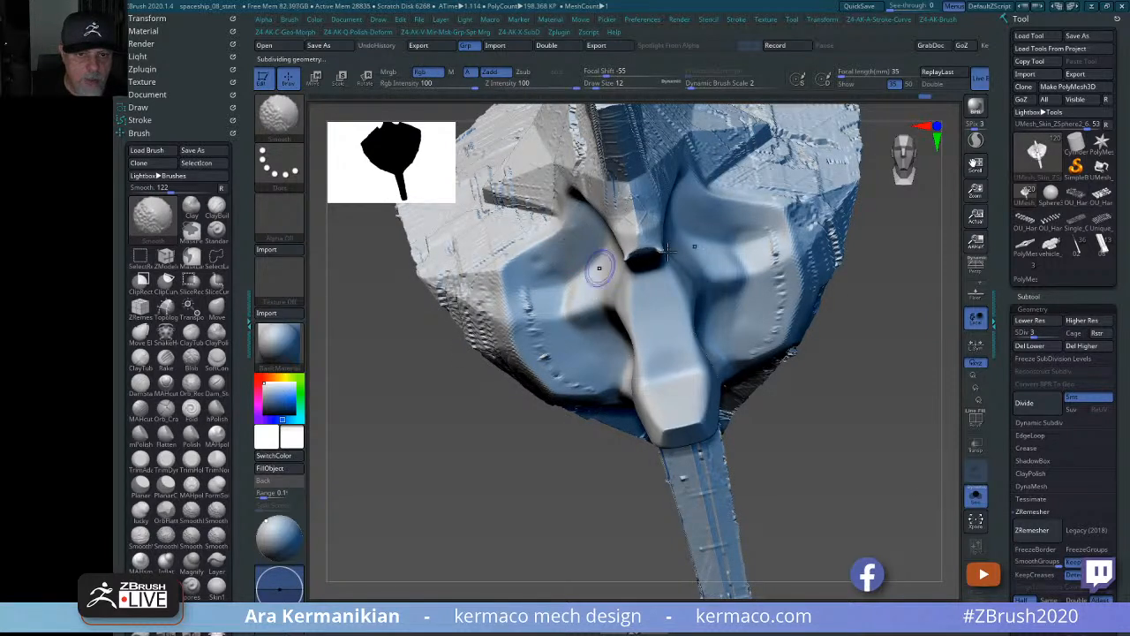
pyautogui.keyDown('shift'); pyautogui.moveTo(768, 240); pyautogui.dragTo(791, 320); pyautogui.keyUp('shift')
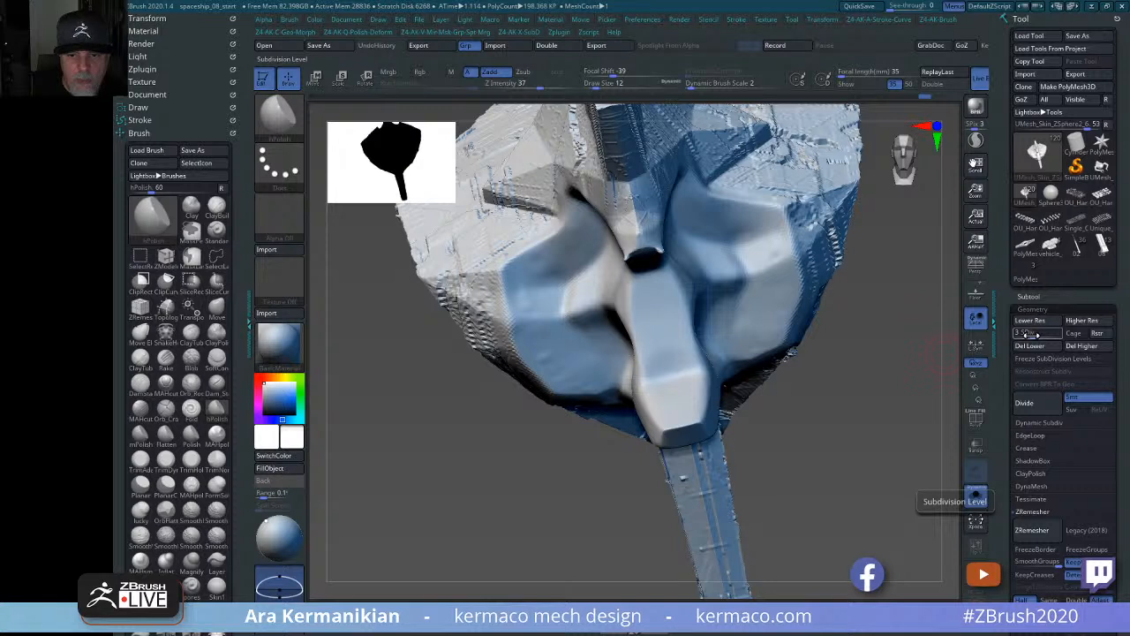
# Go back to subdivision level 5 and smooth the seam marks along the outer and lower recess walls.
pyautogui.click(1040, 322)
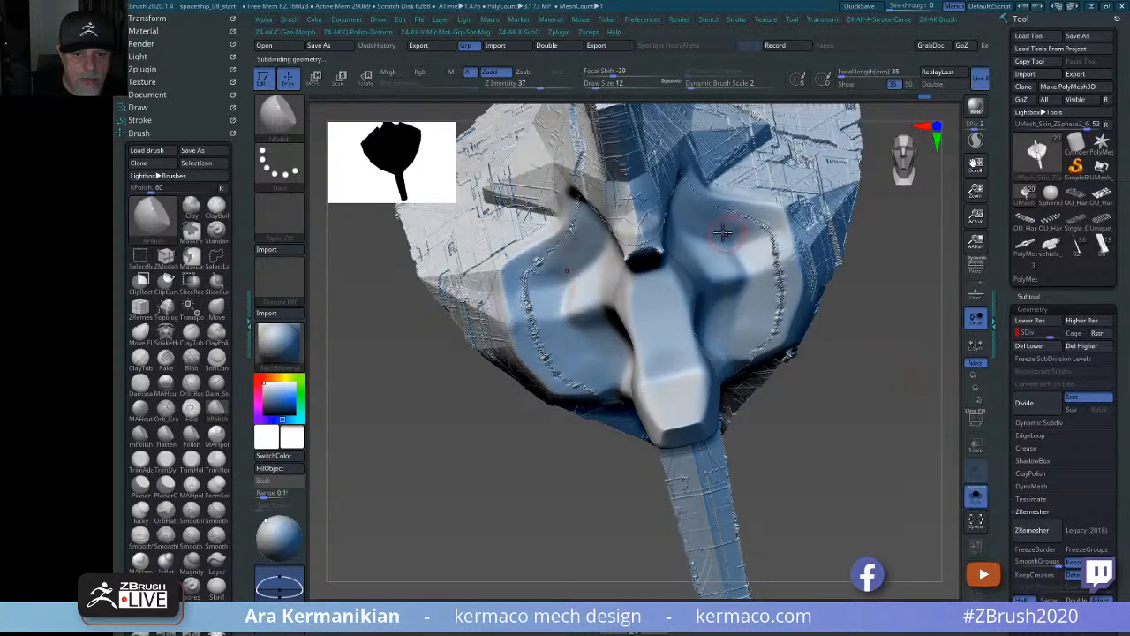
pyautogui.press('shift')
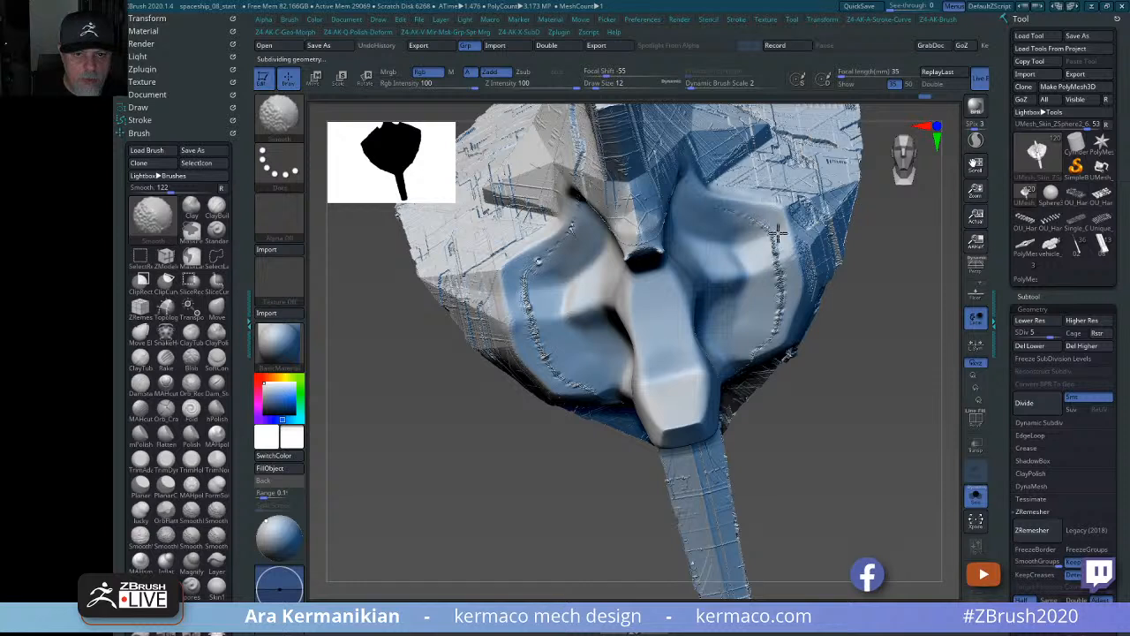
pyautogui.keyDown('shift'); pyautogui.moveTo(778, 234); pyautogui.dragTo(762, 329); pyautogui.keyUp('shift')
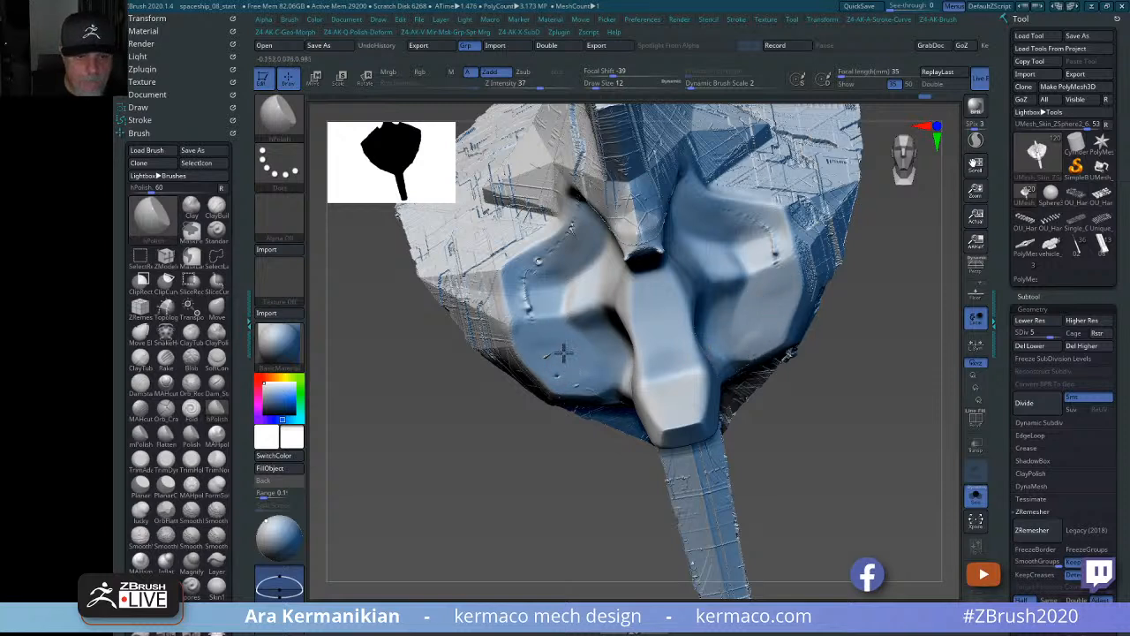
pyautogui.press('shift')
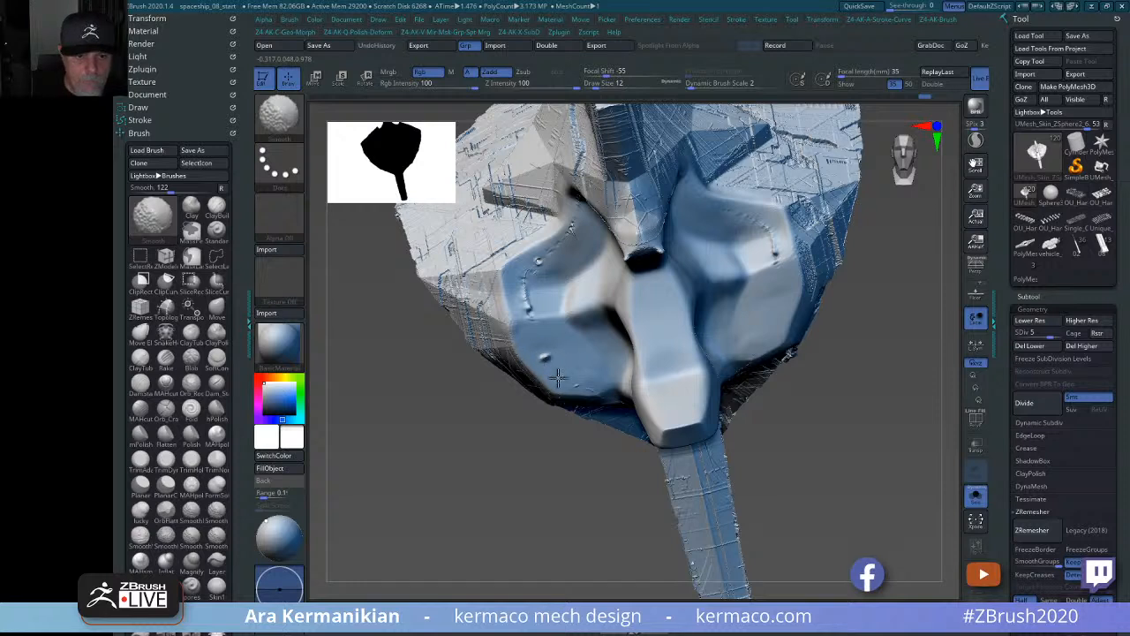
pyautogui.keyDown('shift'); pyautogui.moveTo(571, 381); pyautogui.dragTo(560, 373); pyautogui.keyUp('shift')
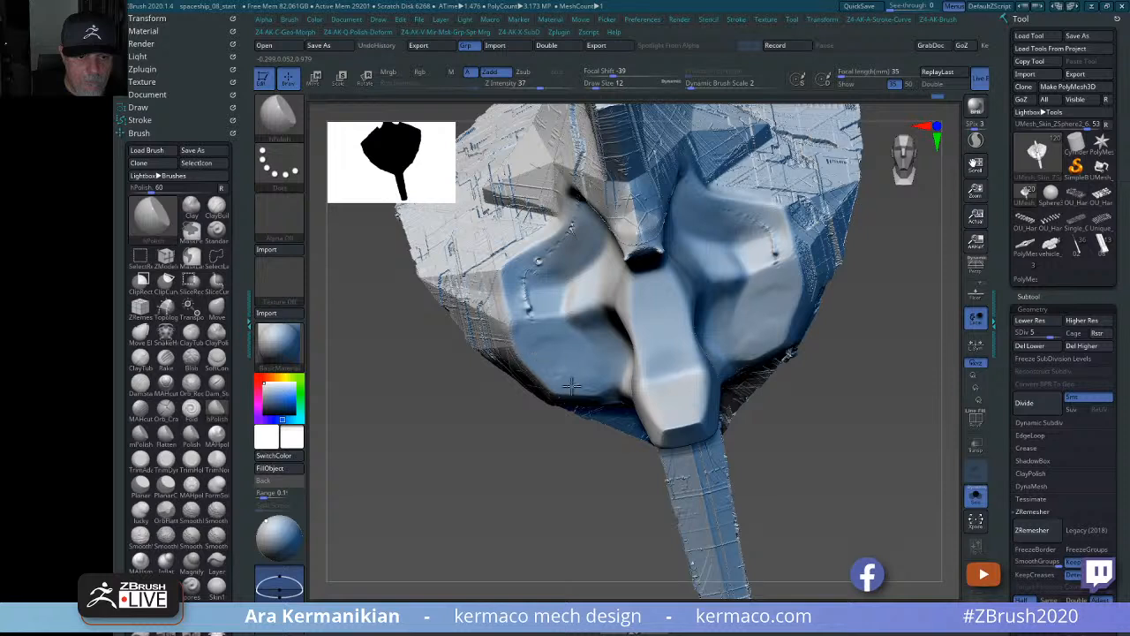
# Smooth out the remaining seam marks and pits along the outer walls of both recesses at subdivision level 5.
pyautogui.press('shift')
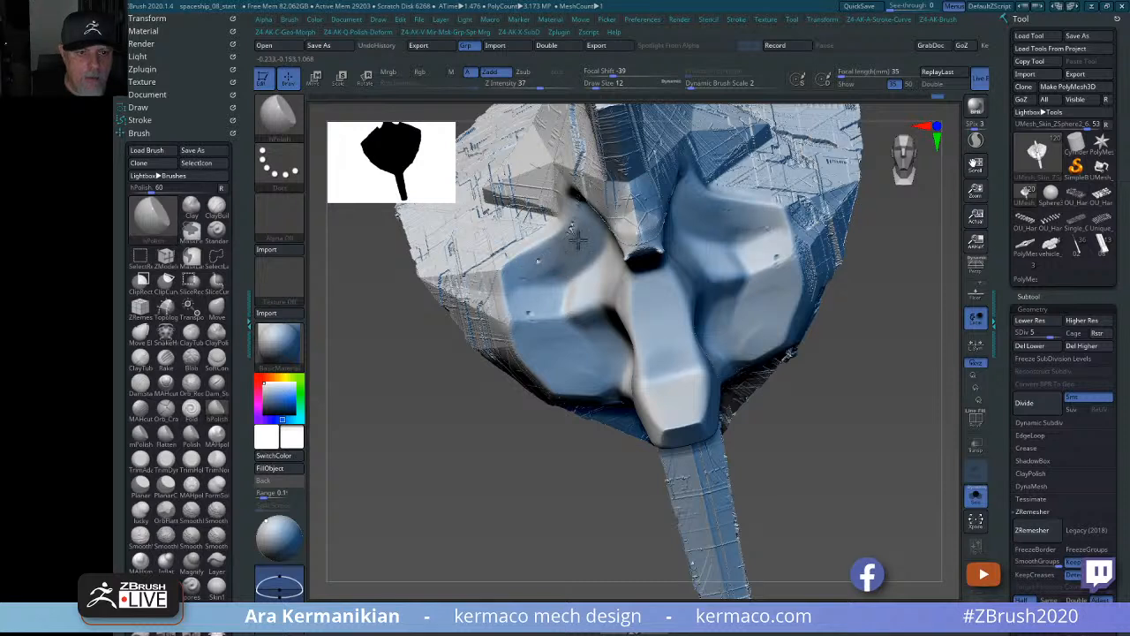
pyautogui.press('shift')
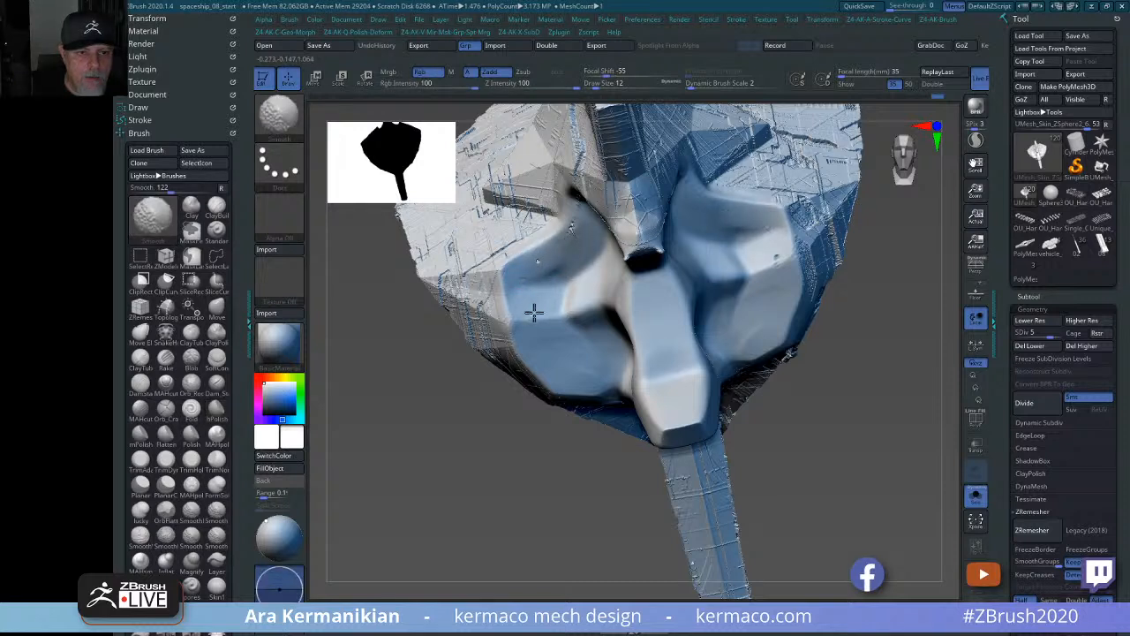
pyautogui.moveTo(795, 416)
pyautogui.keyDown('alt'); pyautogui.mouseDown()
pyautogui.moveTo(764, 419)
pyautogui.moveTo(947, 375)
pyautogui.moveTo(947, 346)
pyautogui.mouseUp(); pyautogui.keyUp('alt')
pyautogui.keyDown('alt'); pyautogui.moveTo(947, 346); pyautogui.dragTo(903, 400); pyautogui.keyUp('alt')
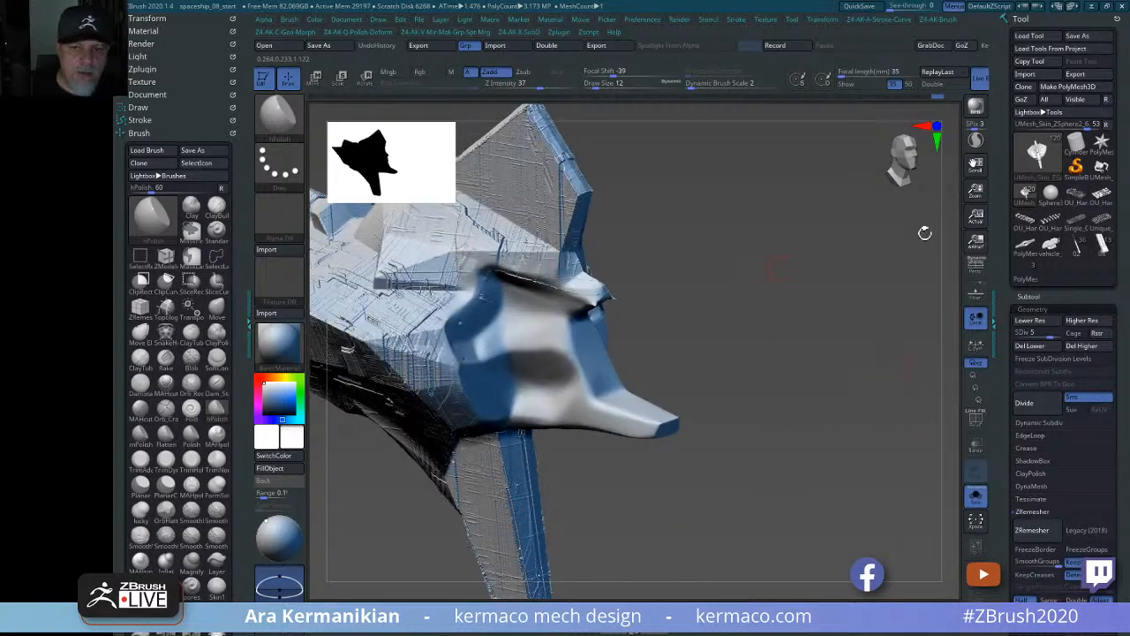
pyautogui.moveTo(874, 341); pyautogui.dragTo(850, 337)
pyautogui.press('shift')
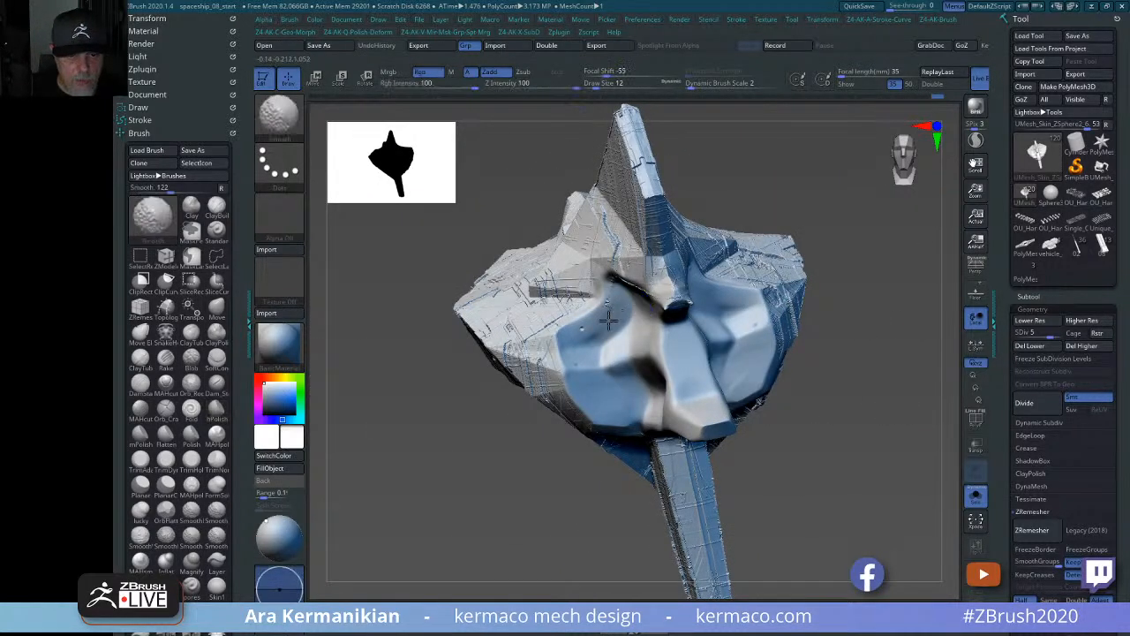
pyautogui.moveTo(885, 399)
pyautogui.keyDown('alt'); pyautogui.mouseDown()
pyautogui.moveTo(867, 376)
pyautogui.moveTo(858, 423)
pyautogui.mouseUp(); pyautogui.keyUp('alt')
pyautogui.press('shift')
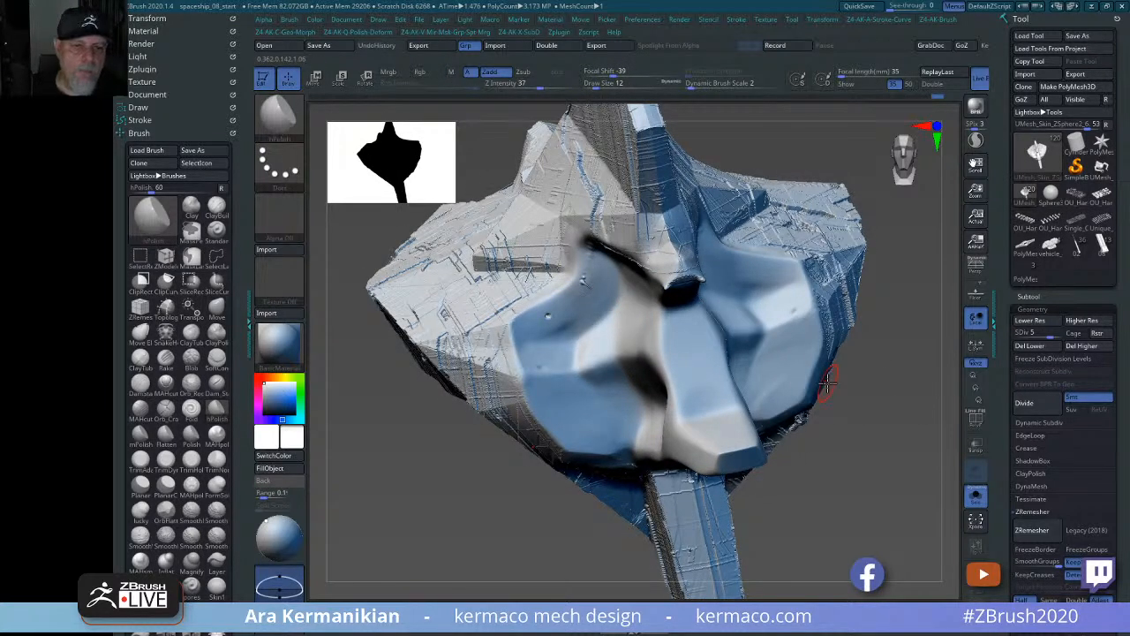
pyautogui.press('shift')
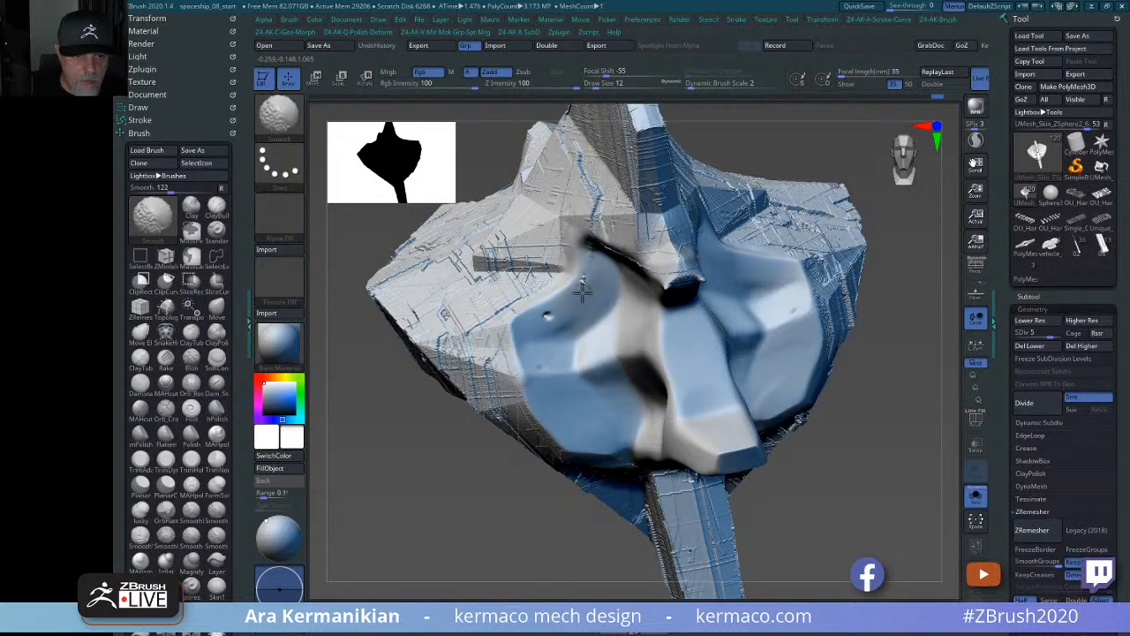
# Smooth the small leftover pits in the upper part of the recesses, working from the rear and both sides.
pyautogui.moveTo(833, 391); pyautogui.dragTo(790, 347)
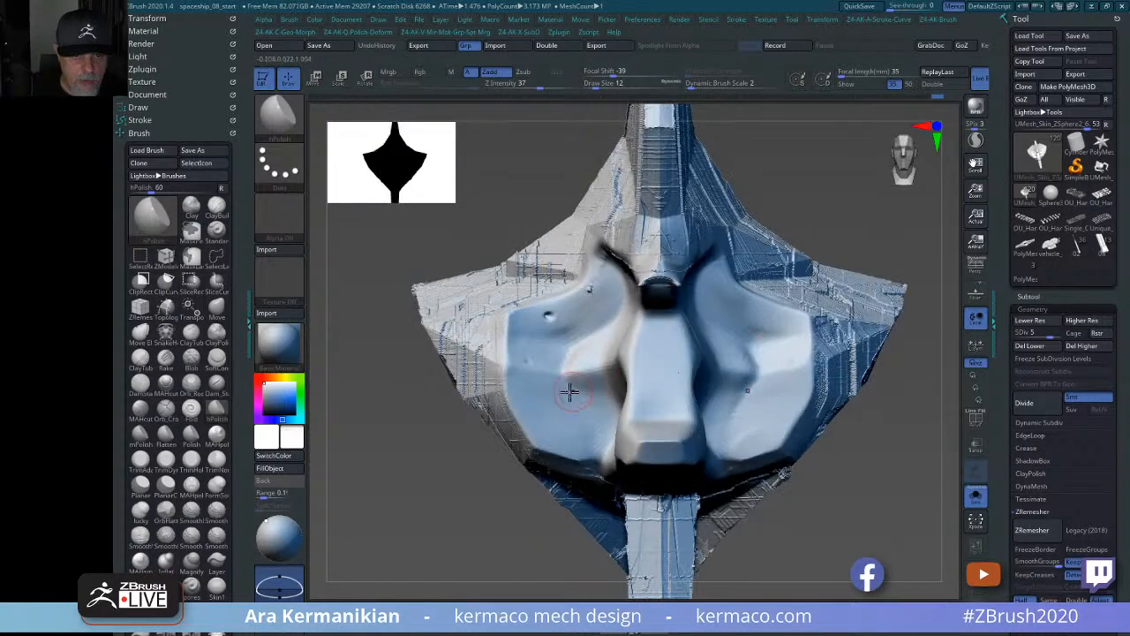
pyautogui.moveTo(876, 514); pyautogui.dragTo(840, 477)
pyautogui.moveTo(446, 487); pyautogui.dragTo(548, 451)
pyautogui.press('shift')
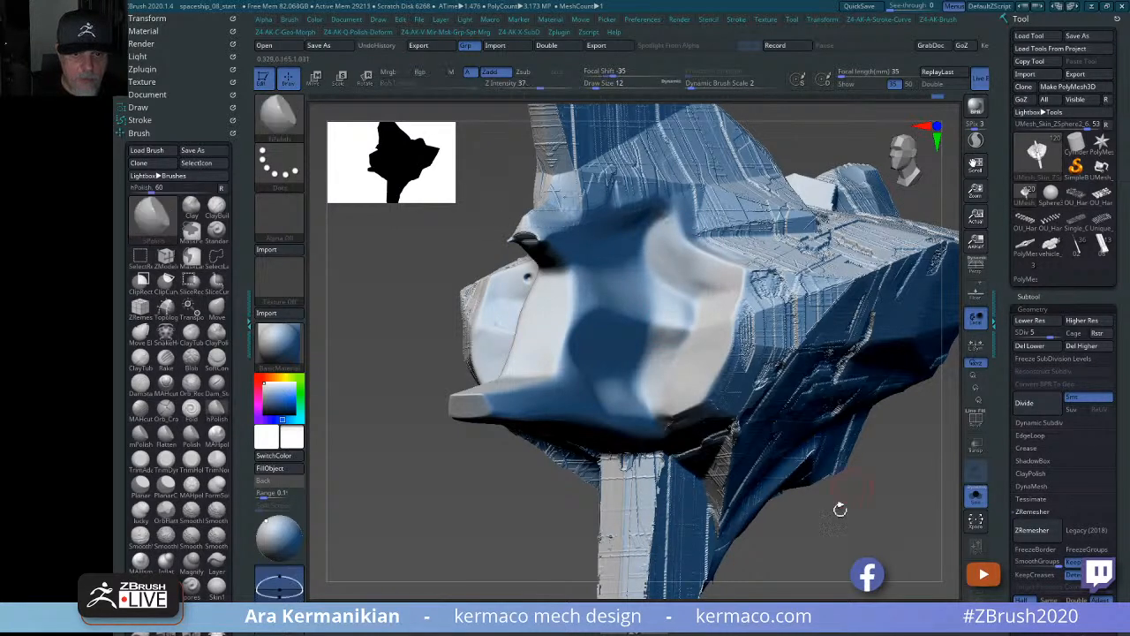
pyautogui.moveTo(835, 502); pyautogui.dragTo(515, 310)
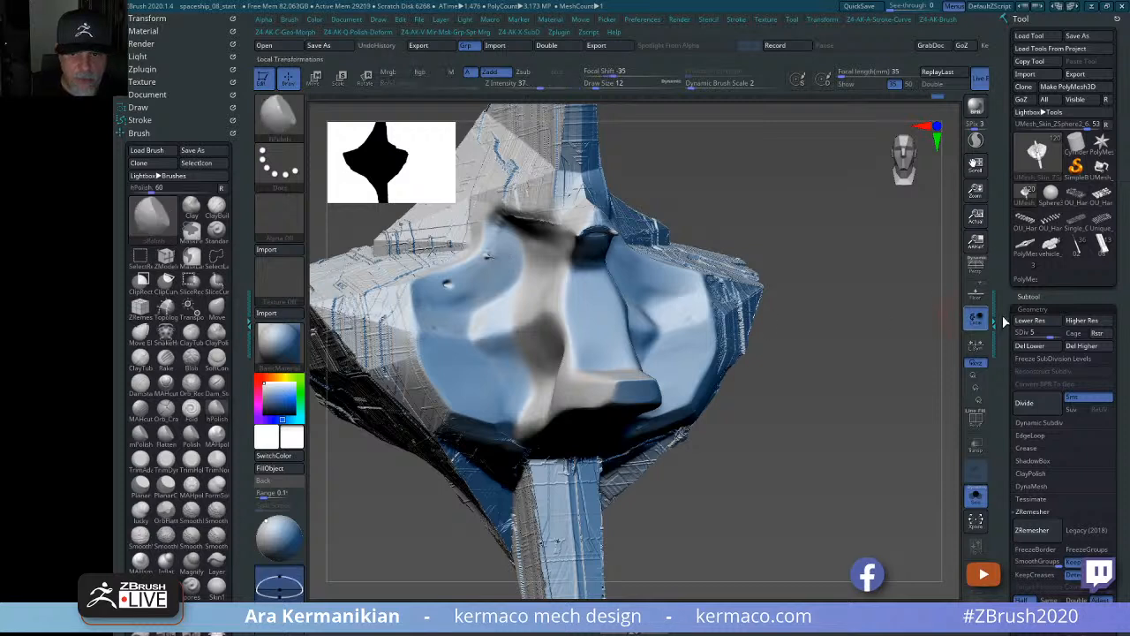
# Raise the mesh to subdivision level 6 and smooth the spiky seam running around both recesses.
pyautogui.press('d')
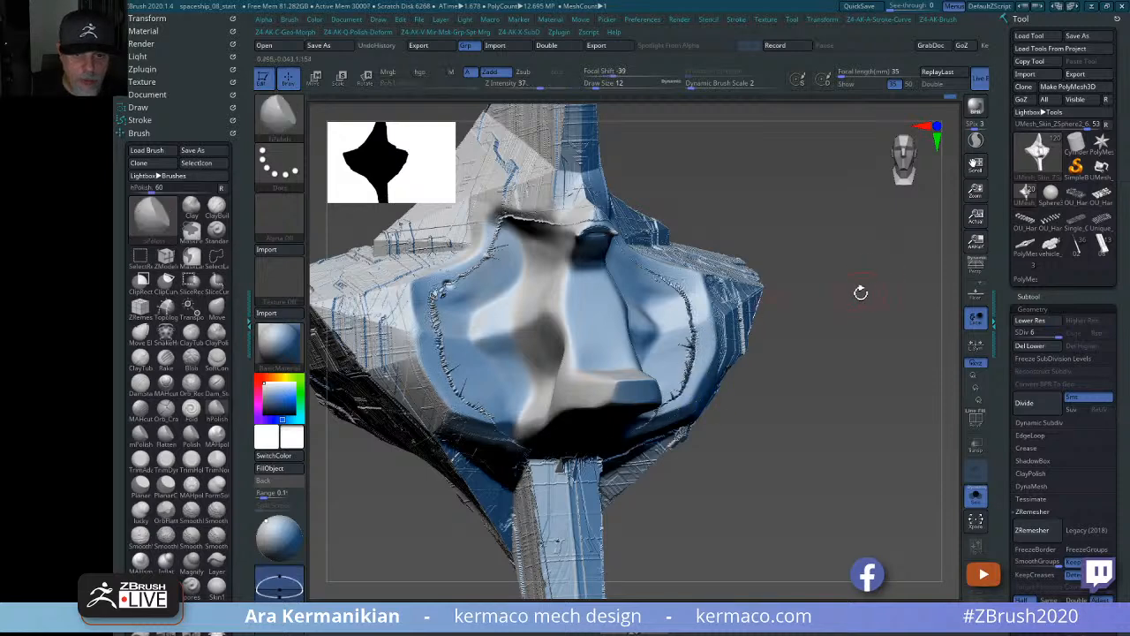
pyautogui.moveTo(922, 276); pyautogui.dragTo(687, 339)
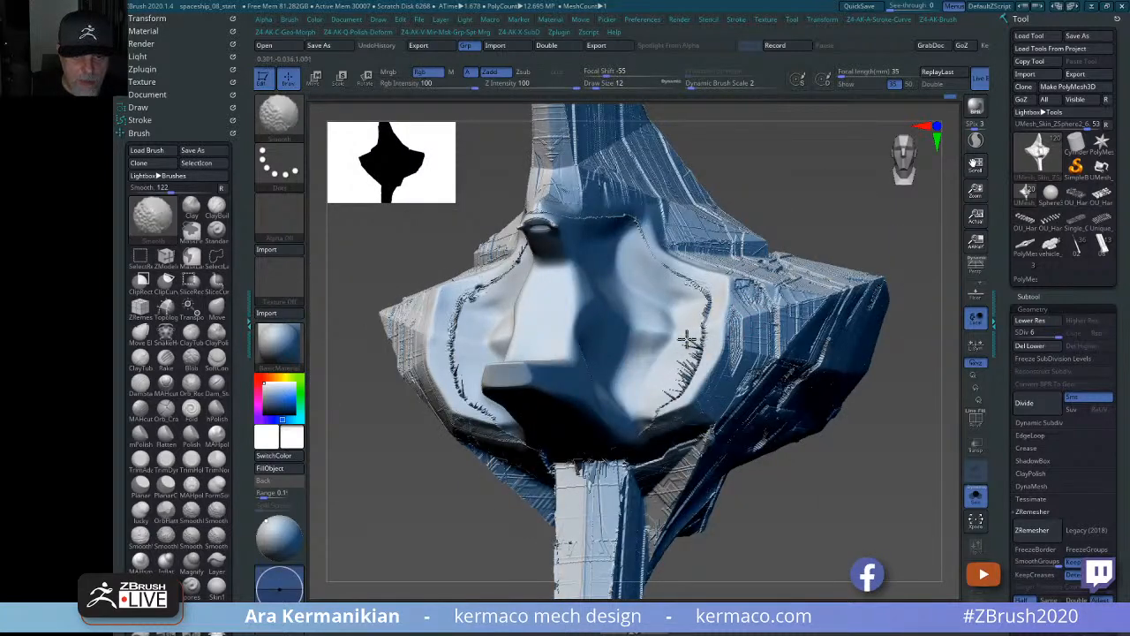
pyautogui.moveTo(934, 191); pyautogui.dragTo(885, 225)
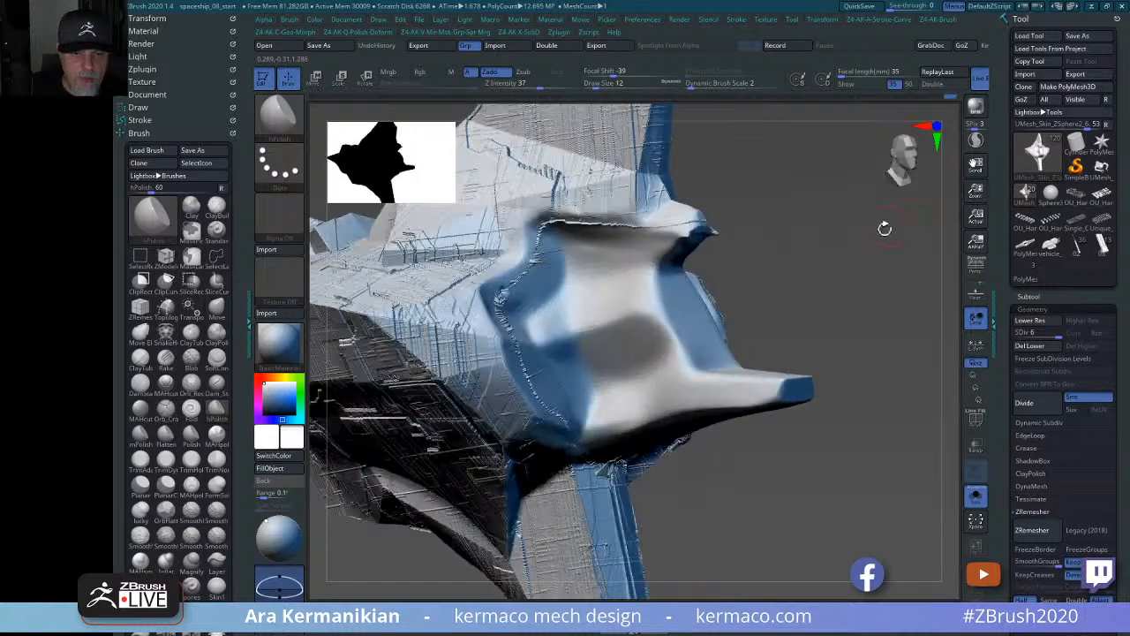
pyautogui.press('shift')
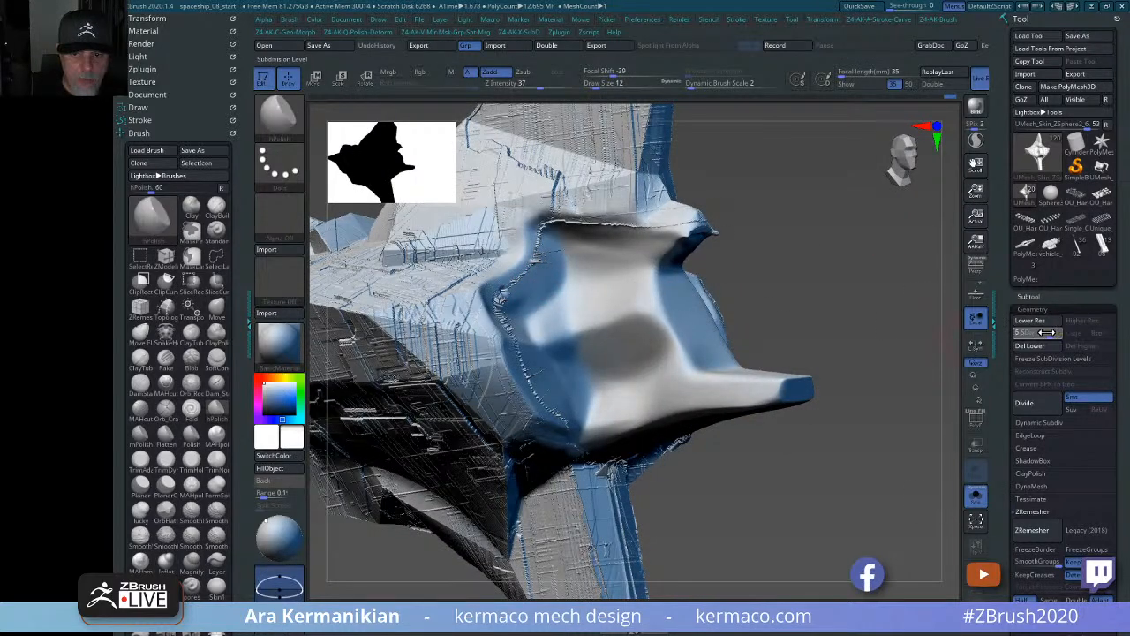
# Lower the mesh to subdivision level 5 and smooth the dotted seam marks along the outer recess walls.
pyautogui.hotkey('shift', 'd')
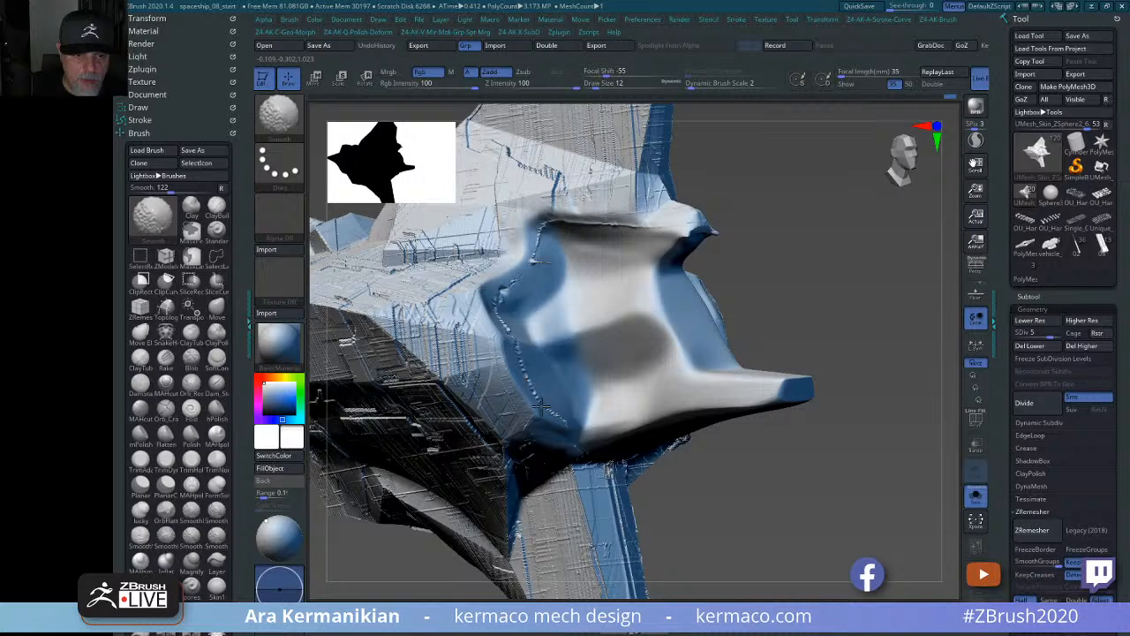
pyautogui.moveTo(840, 517); pyautogui.dragTo(759, 512)
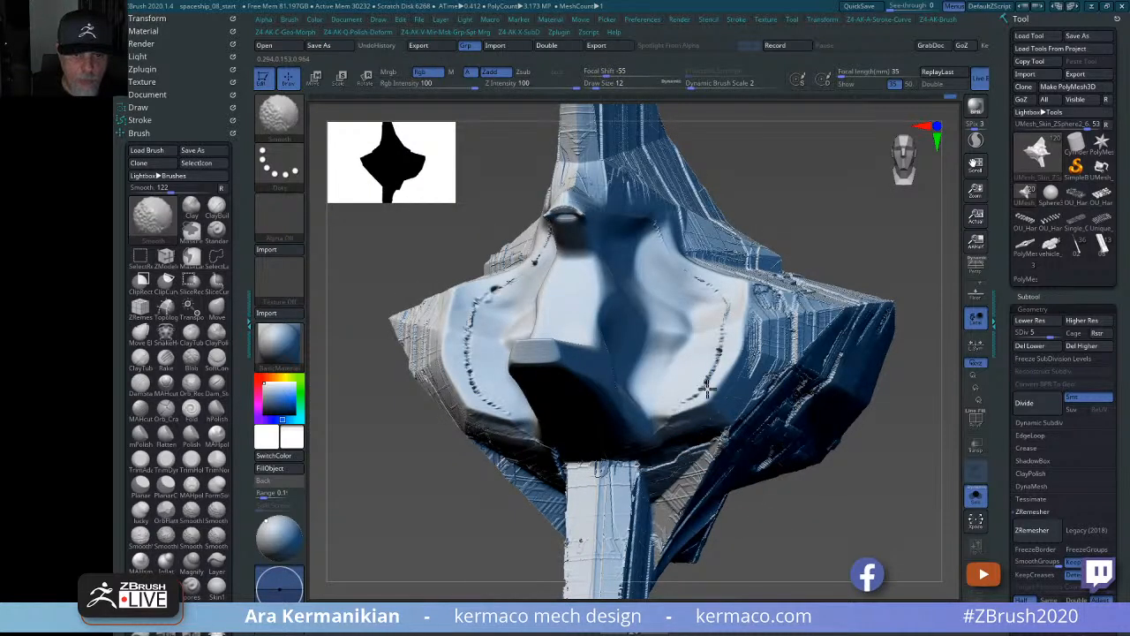
pyautogui.keyDown('shift'); pyautogui.moveTo(707, 389); pyautogui.dragTo(735, 347); pyautogui.keyUp('shift')
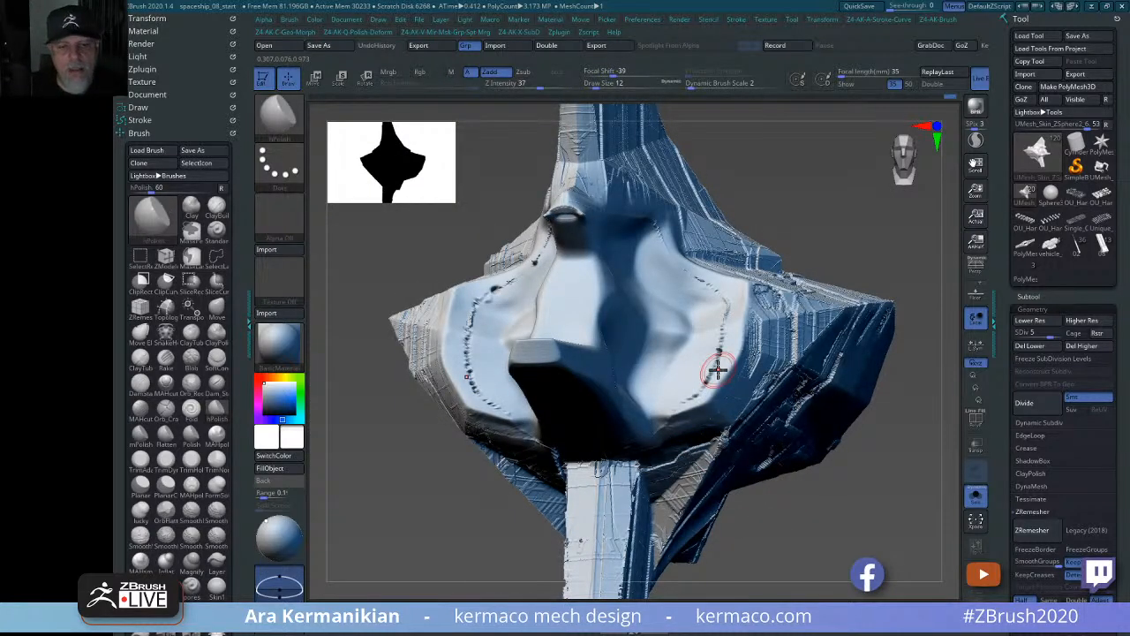
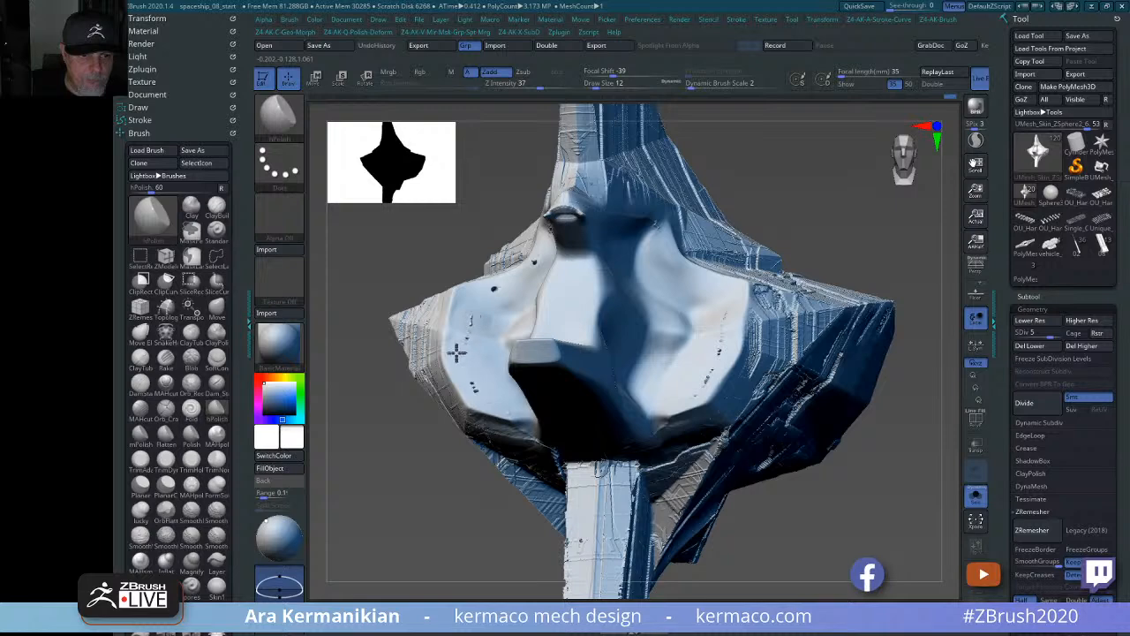
# Return to subdivision level 6 and smooth the seam along the recess's upper edge.
pyautogui.moveTo(807, 232); pyautogui.dragTo(887, 292)
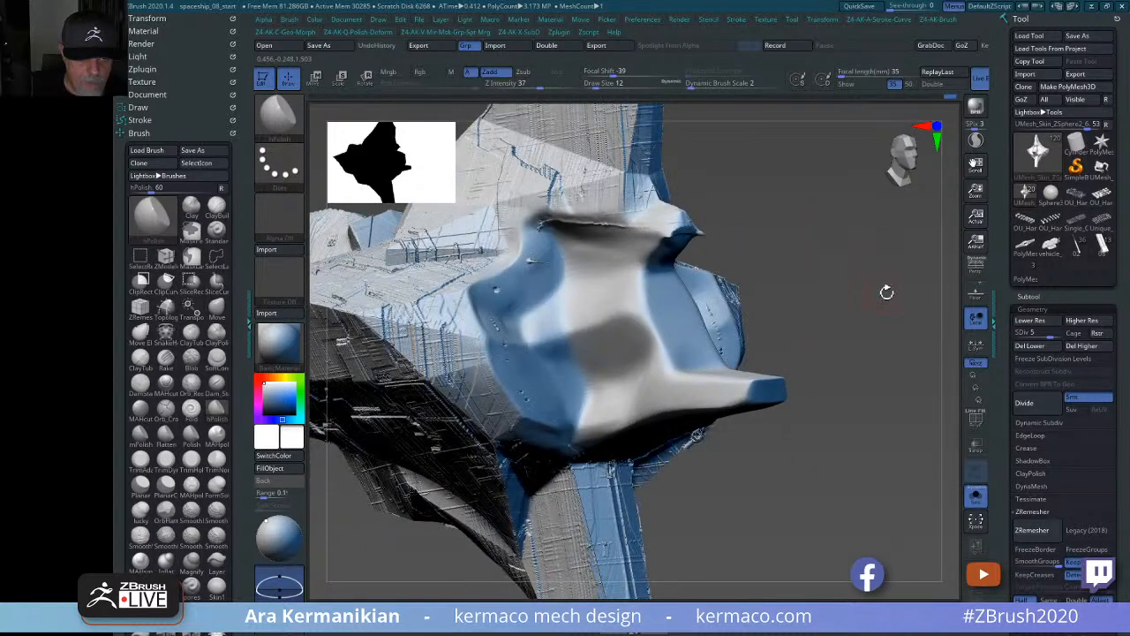
pyautogui.moveTo(1052, 334); pyautogui.dragTo(1072, 333)
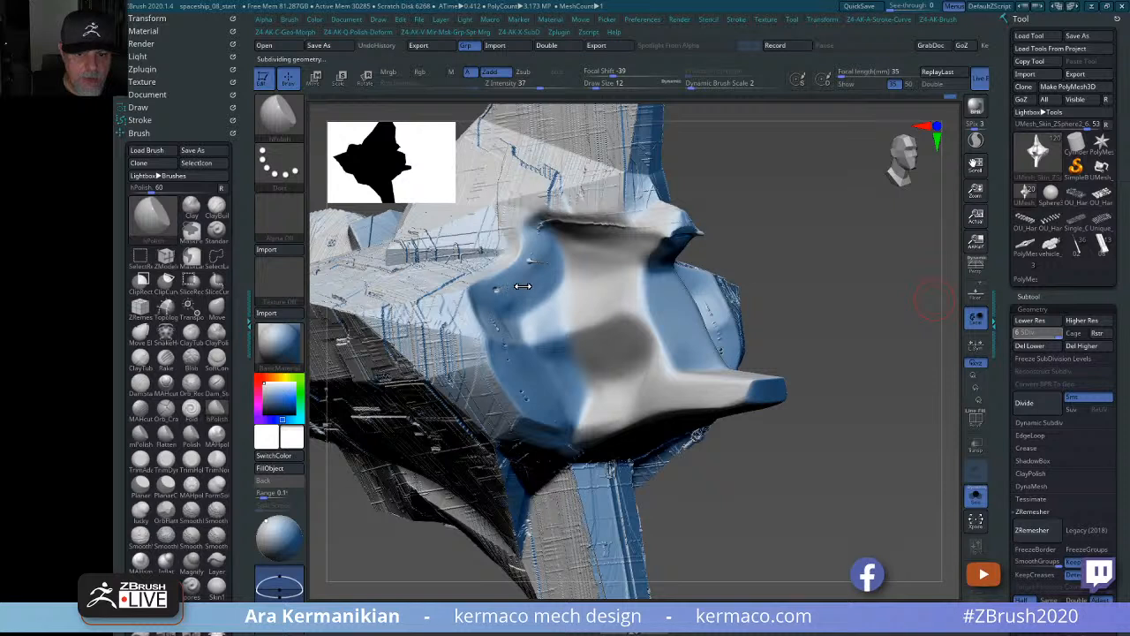
pyautogui.press('shift')
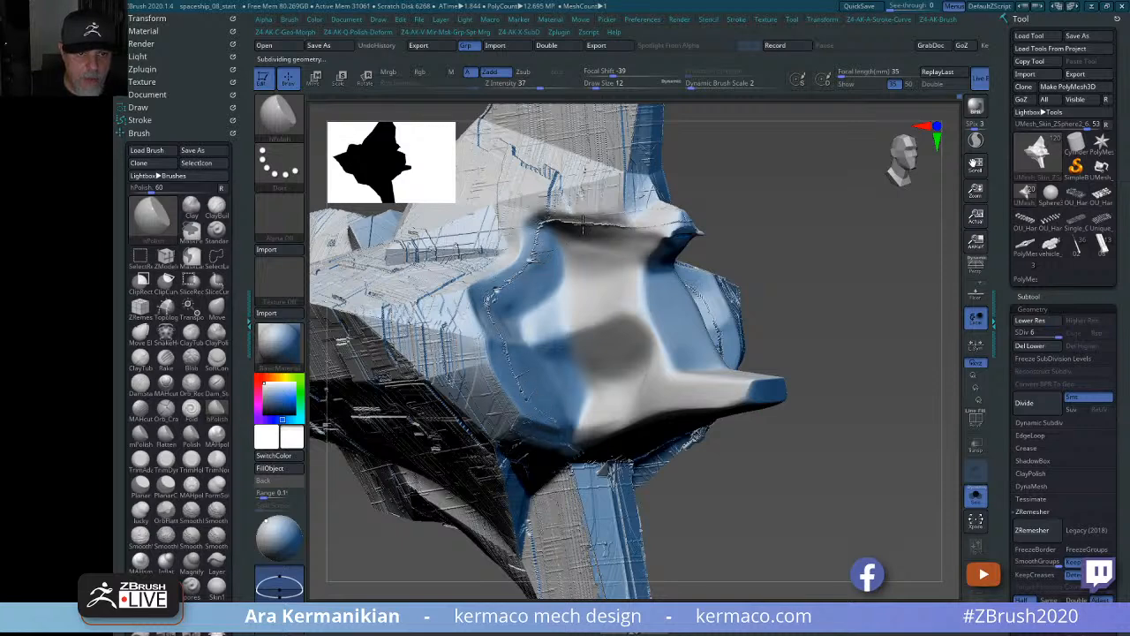
# Frame the whole ship from behind and isolate the polygroup of the rear recesses and prongs.
pyautogui.press('f')
pyautogui.keyDown('shift'); pyautogui.moveTo(859, 258); pyautogui.dragTo(810, 271); pyautogui.keyUp('shift')
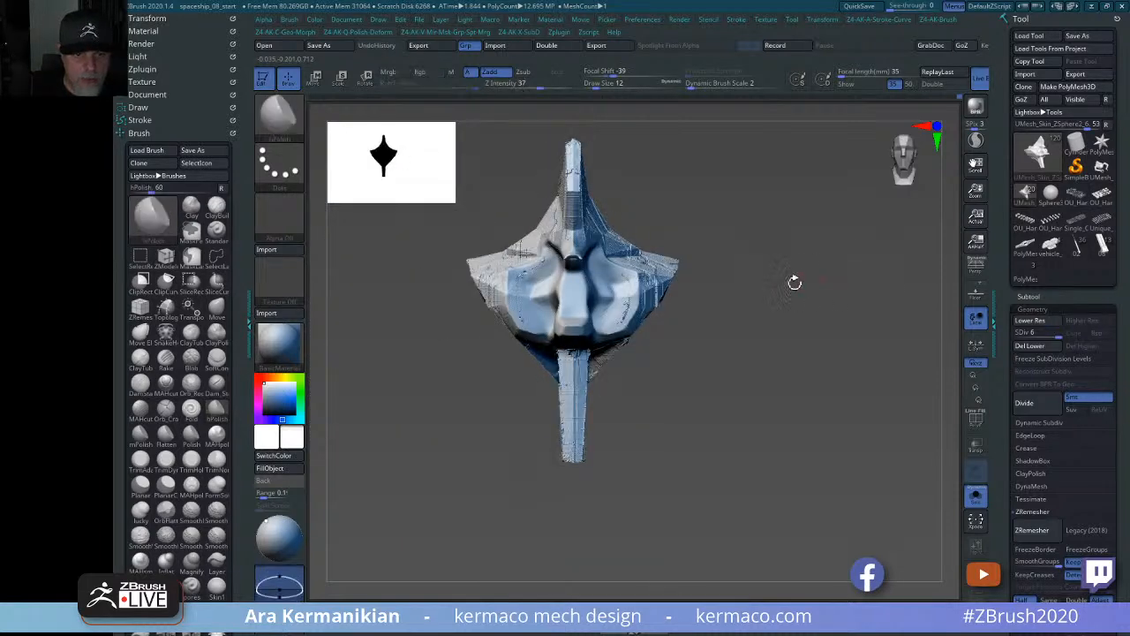
pyautogui.hotkey('ctrl', 'shift')
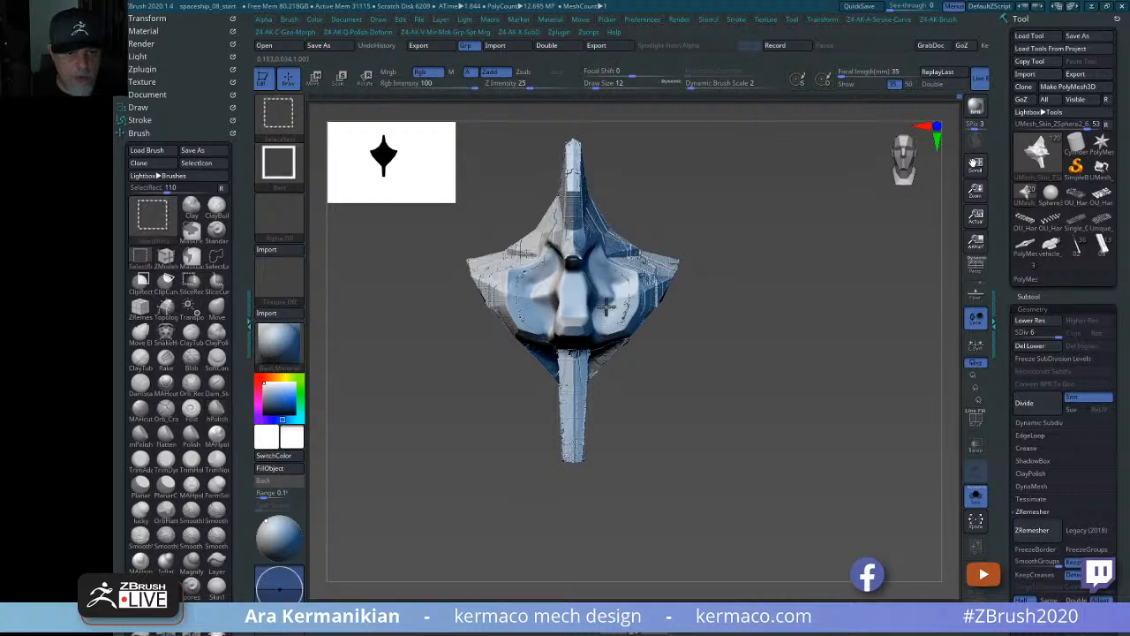
pyautogui.keyDown('ctrl'); pyautogui.keyDown('shift'); pyautogui.click(606, 307); pyautogui.keyUp('shift'); pyautogui.keyUp('ctrl')
# Smooth the spikes and creases along the jagged outer border of the isolated recess surface.
pyautogui.moveTo(750, 401)
pyautogui.mouseDown()
pyautogui.moveTo(789, 391)
pyautogui.moveTo(772, 403)
pyautogui.moveTo(752, 466)
pyautogui.moveTo(794, 530)
pyautogui.moveTo(928, 545)
pyautogui.moveTo(815, 459)
pyautogui.mouseUp()
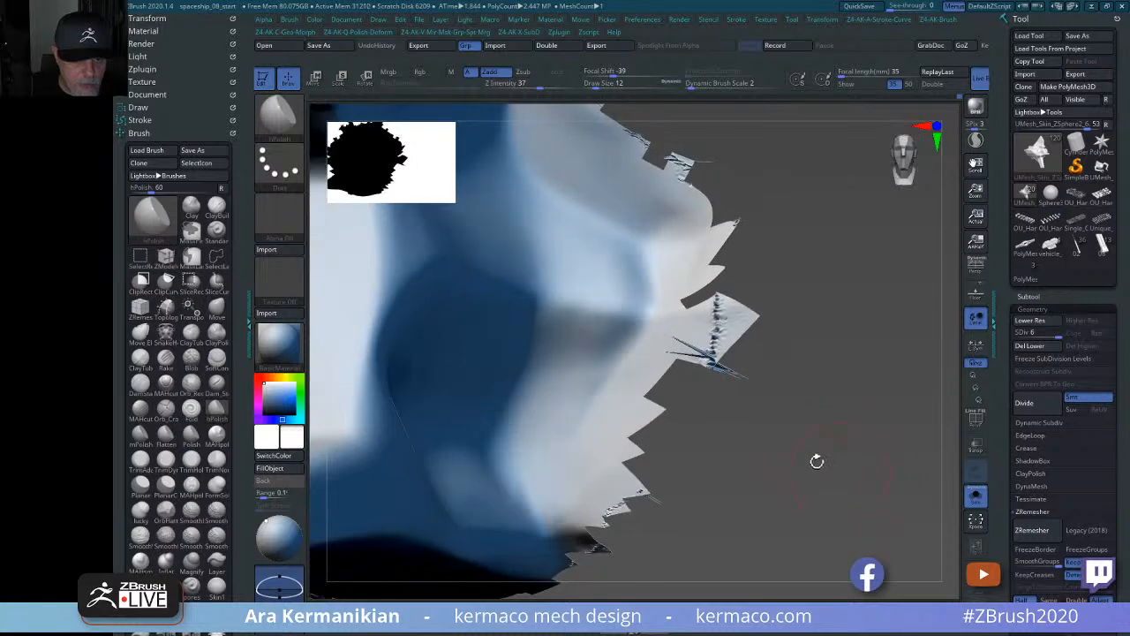
pyautogui.press('shift')
pyautogui.moveTo(745, 386)
pyautogui.keyDown('shift'); pyautogui.mouseDown()
pyautogui.moveTo(702, 353)
pyautogui.moveTo(713, 322)
pyautogui.moveTo(710, 363)
pyautogui.mouseUp(); pyautogui.keyUp('shift')
pyautogui.moveTo(734, 469); pyautogui.dragTo(752, 464)
pyautogui.keyDown('shift'); pyautogui.moveTo(626, 495); pyautogui.dragTo(645, 482); pyautogui.keyUp('shift')
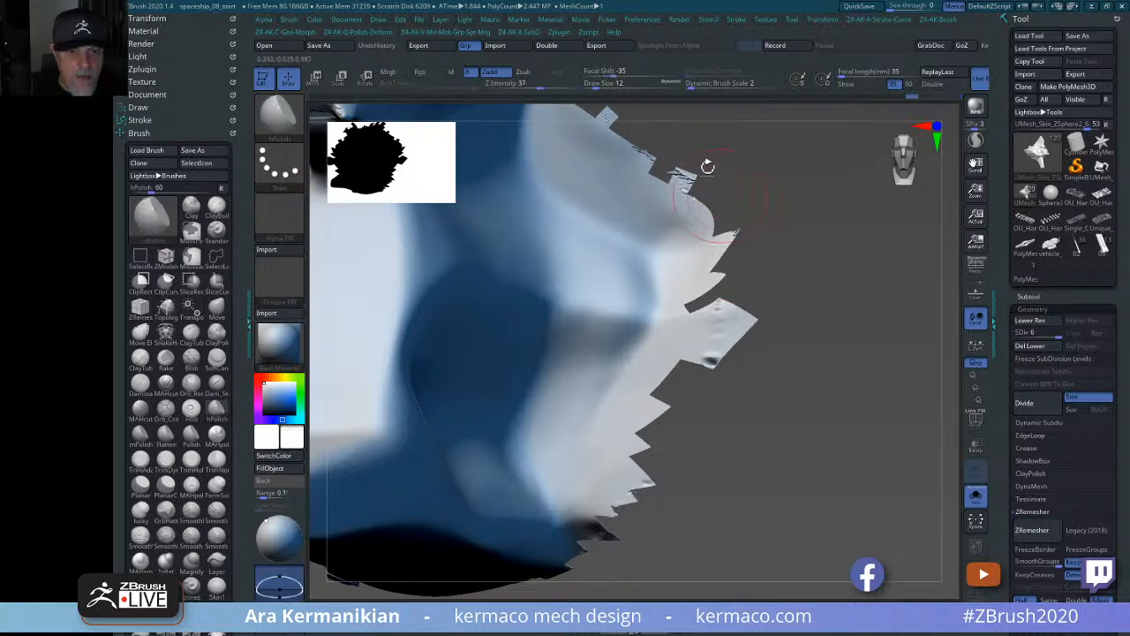
pyautogui.keyDown('shift'); pyautogui.moveTo(681, 179); pyautogui.dragTo(698, 195); pyautogui.keyUp('shift')
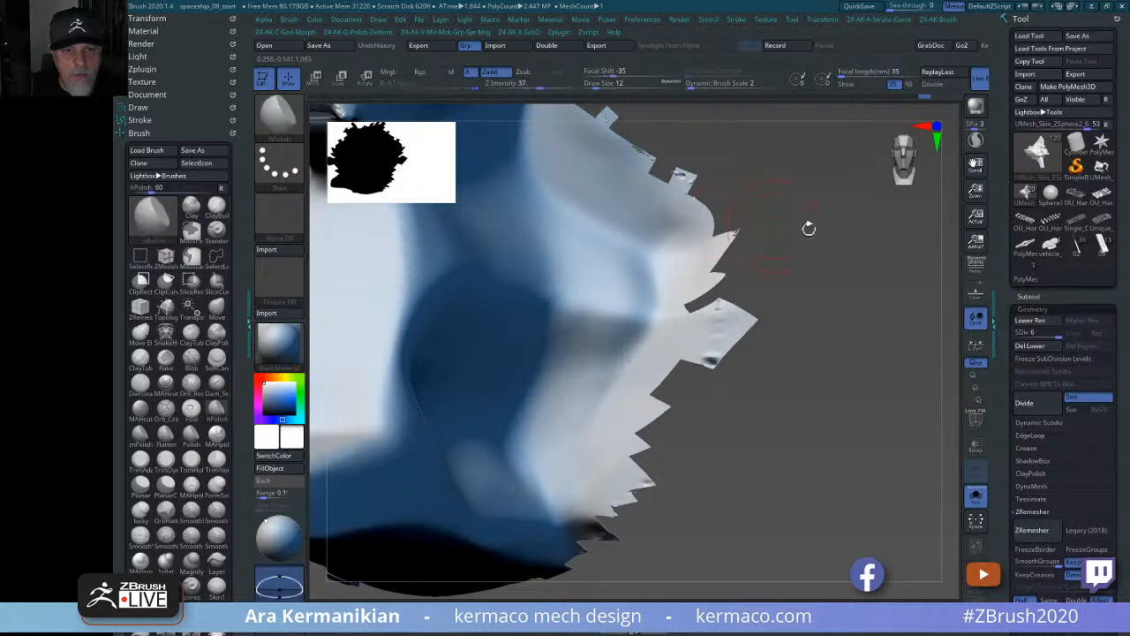
# Smooth the rough tips on the upper border of the isolated surface and along the opposite recess's border.
pyautogui.moveTo(807, 227); pyautogui.dragTo(752, 308)
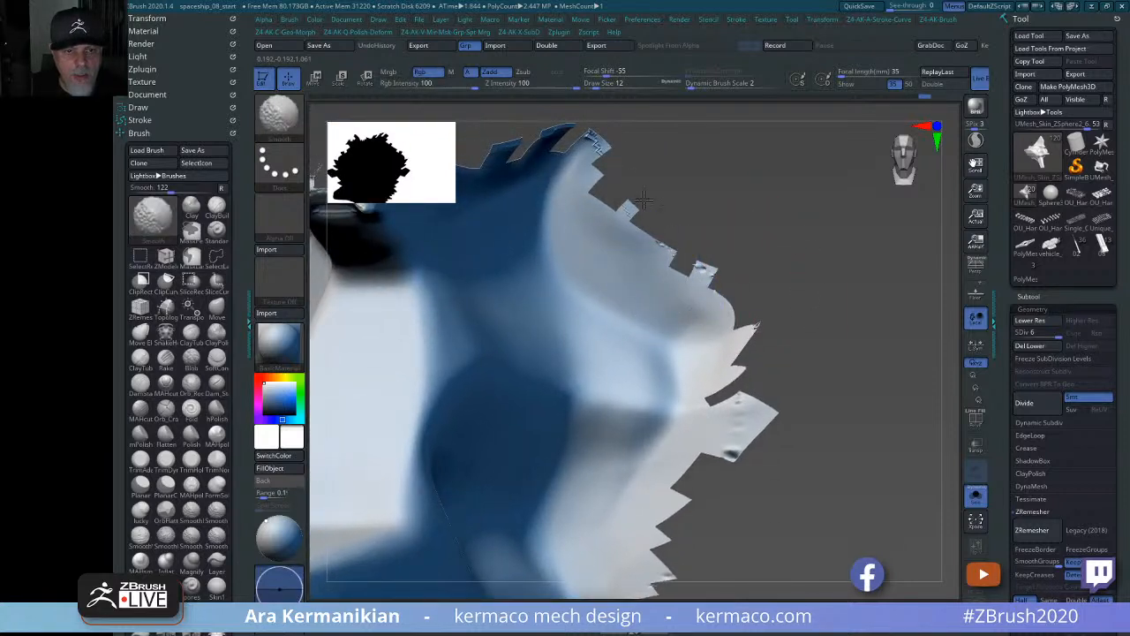
pyautogui.press('shift')
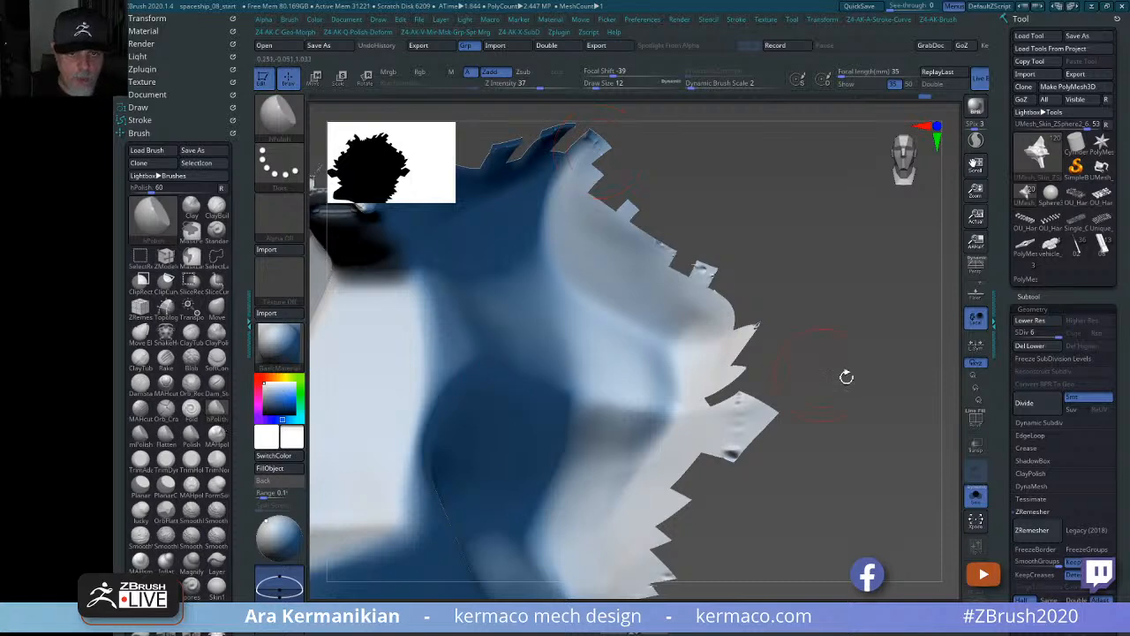
pyautogui.keyDown('alt'); pyautogui.moveTo(780, 356); pyautogui.dragTo(878, 339); pyautogui.keyUp('alt')
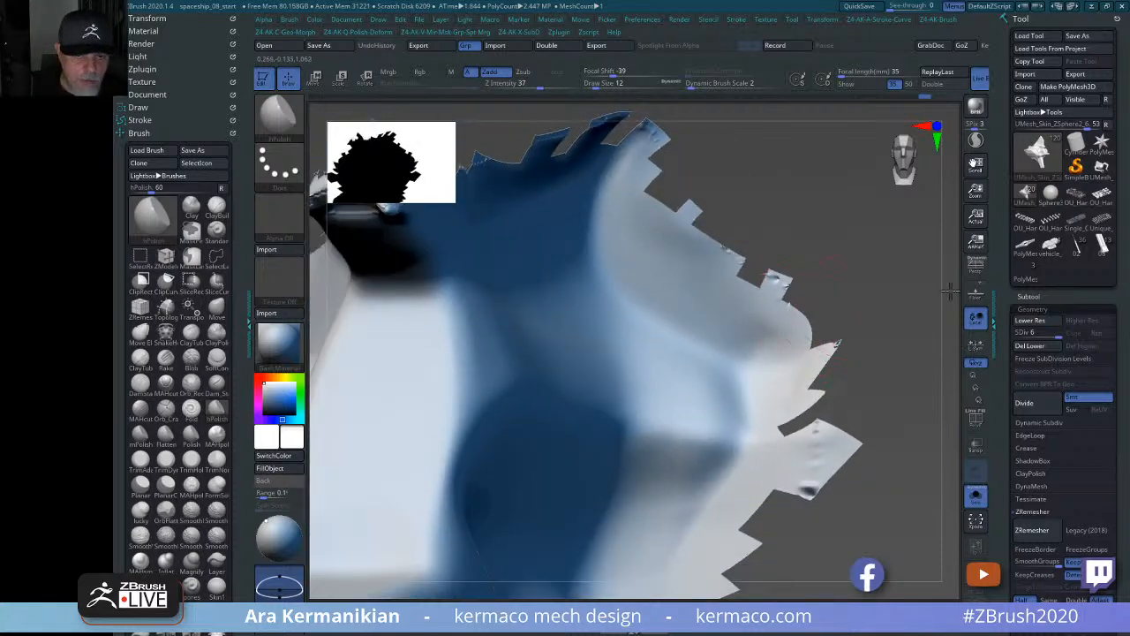
pyautogui.keyDown('alt'); pyautogui.moveTo(792, 339); pyautogui.dragTo(796, 283); pyautogui.keyUp('alt')
pyautogui.press('shift')
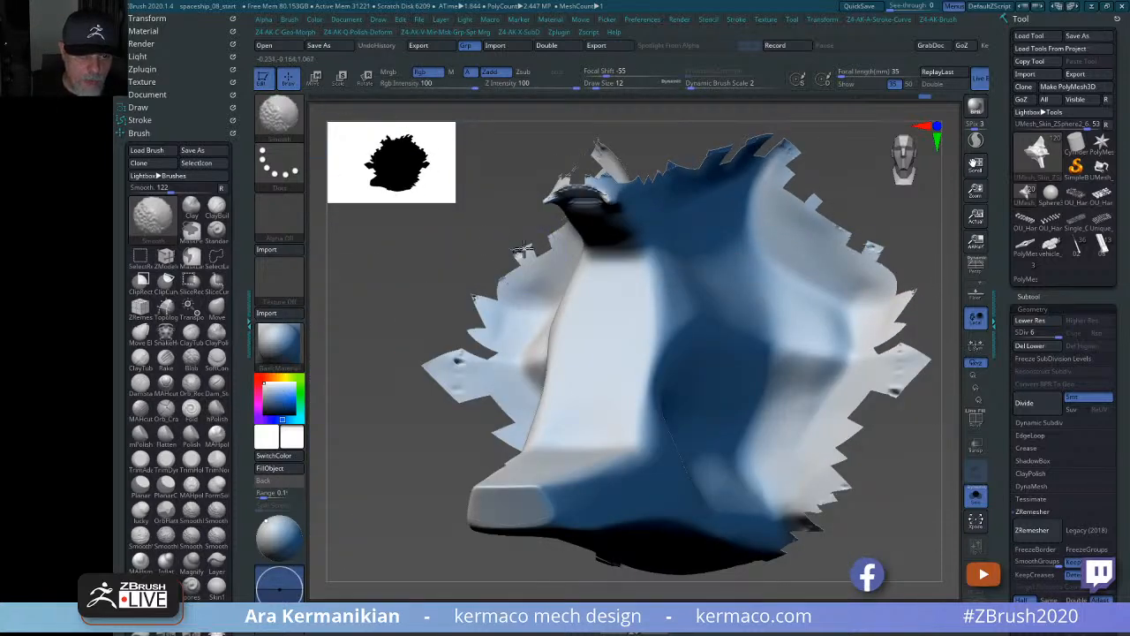
pyautogui.moveTo(486, 336)
pyautogui.keyDown('shift'); pyautogui.mouseDown()
pyautogui.moveTo(469, 372)
pyautogui.moveTo(502, 363)
pyautogui.mouseUp(); pyautogui.keyUp('shift')
# Turn on double-sided display for the isolated recess surface so its back faces show.
pyautogui.moveTo(434, 467)
pyautogui.mouseDown()
pyautogui.moveTo(523, 446)
pyautogui.moveTo(590, 408)
pyautogui.mouseUp()
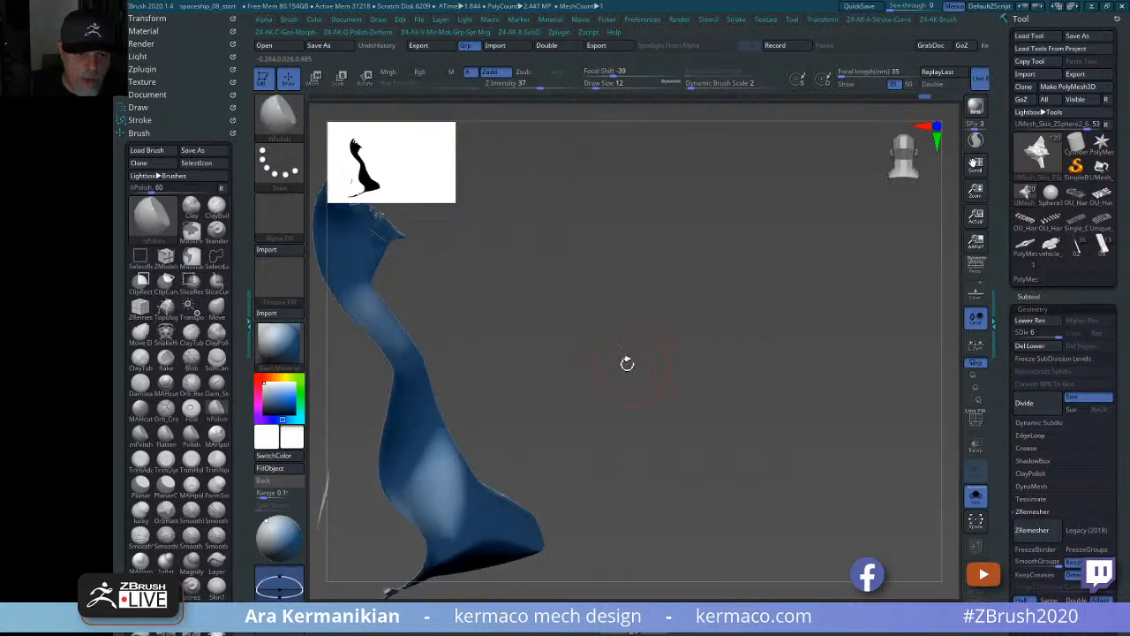
pyautogui.keyDown('alt'); pyautogui.moveTo(637, 363); pyautogui.dragTo(906, 313); pyautogui.keyUp('alt')
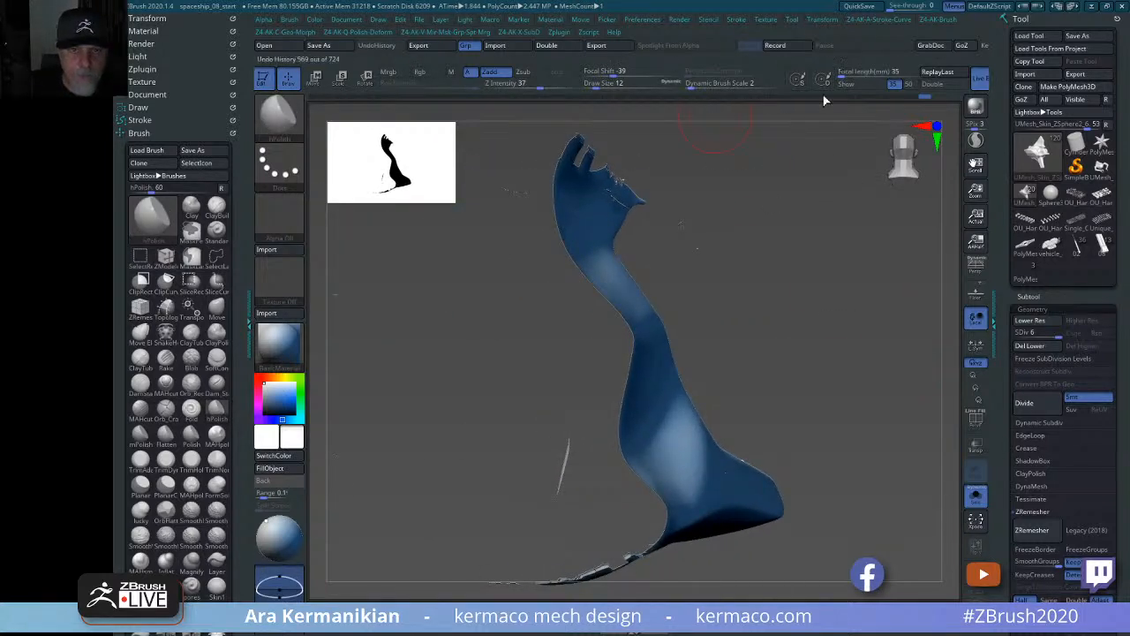
pyautogui.click(945, 86)
# Smooth the curled tips along the upper border of the isolated surface, working from both its back and front sides.
pyautogui.press('shift')
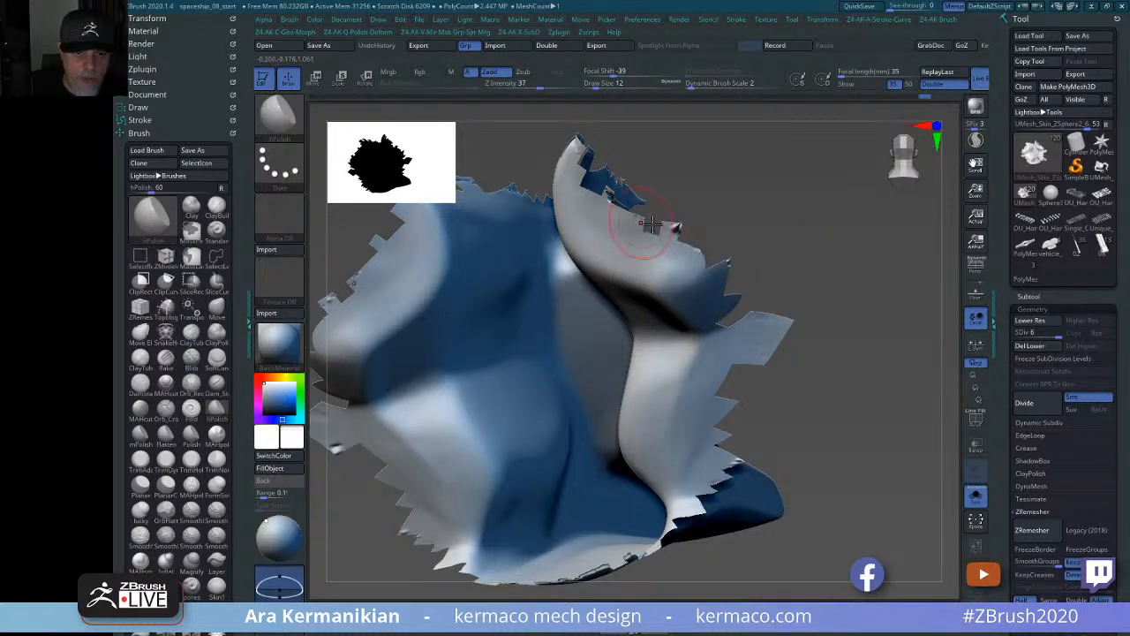
pyautogui.moveTo(650, 227)
pyautogui.keyDown('shift'); pyautogui.mouseDown(button='right')
pyautogui.moveTo(697, 227)
pyautogui.moveTo(684, 226)
pyautogui.mouseUp(button='right'); pyautogui.keyUp('shift')
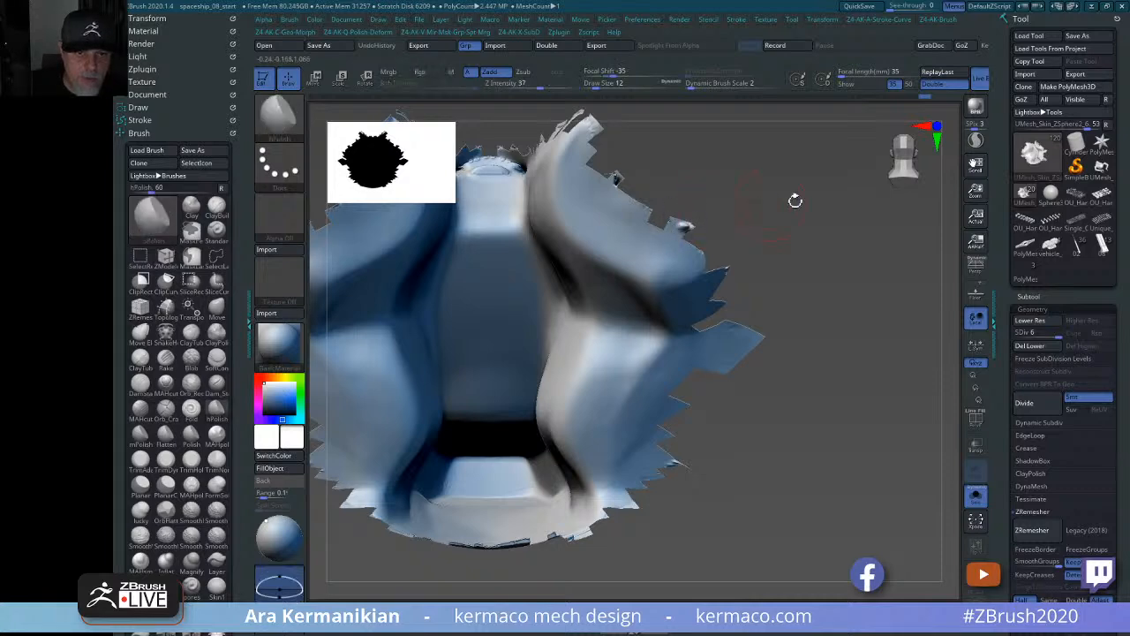
pyautogui.moveTo(795, 200); pyautogui.dragTo(676, 183)
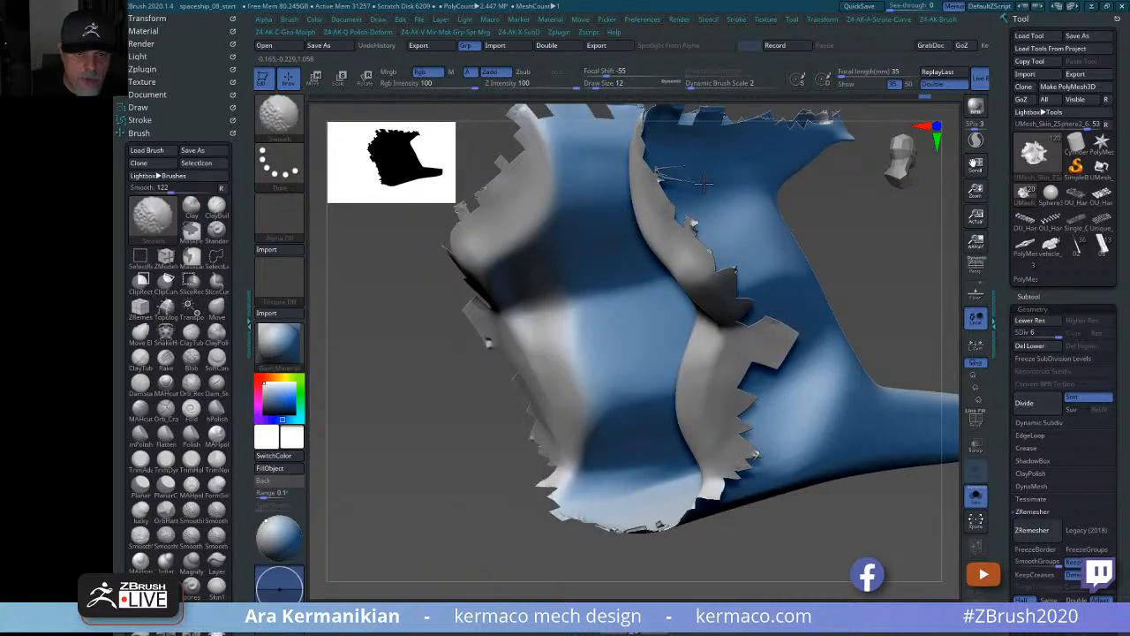
pyautogui.moveTo(898, 258); pyautogui.dragTo(593, 178)
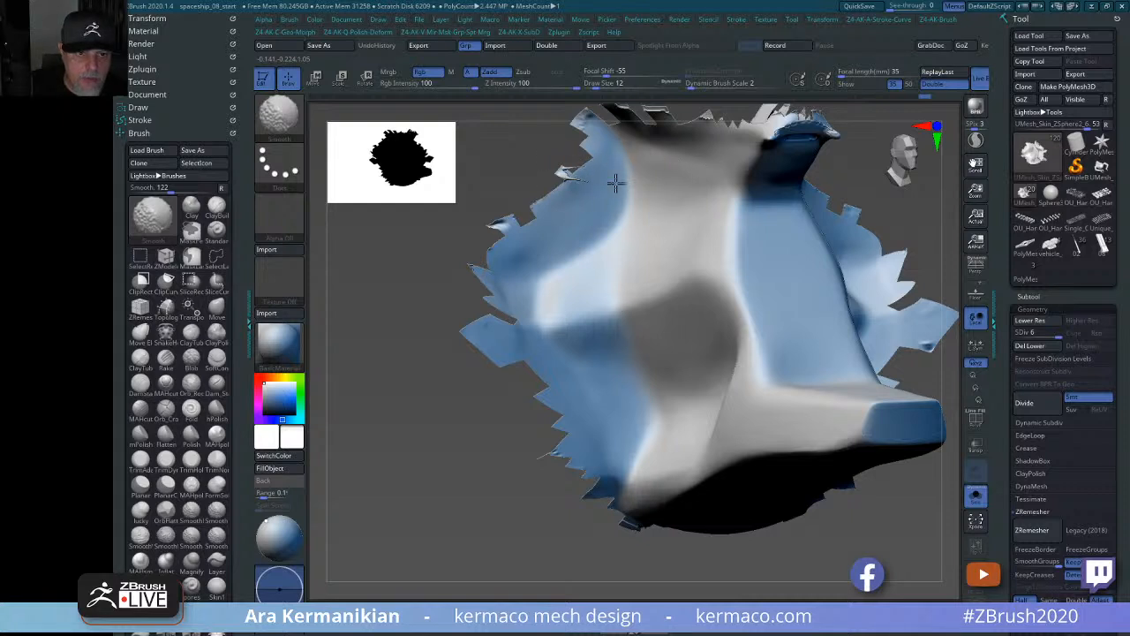
pyautogui.keyDown('alt'); pyautogui.moveTo(513, 174); pyautogui.dragTo(556, 182); pyautogui.keyUp('alt')
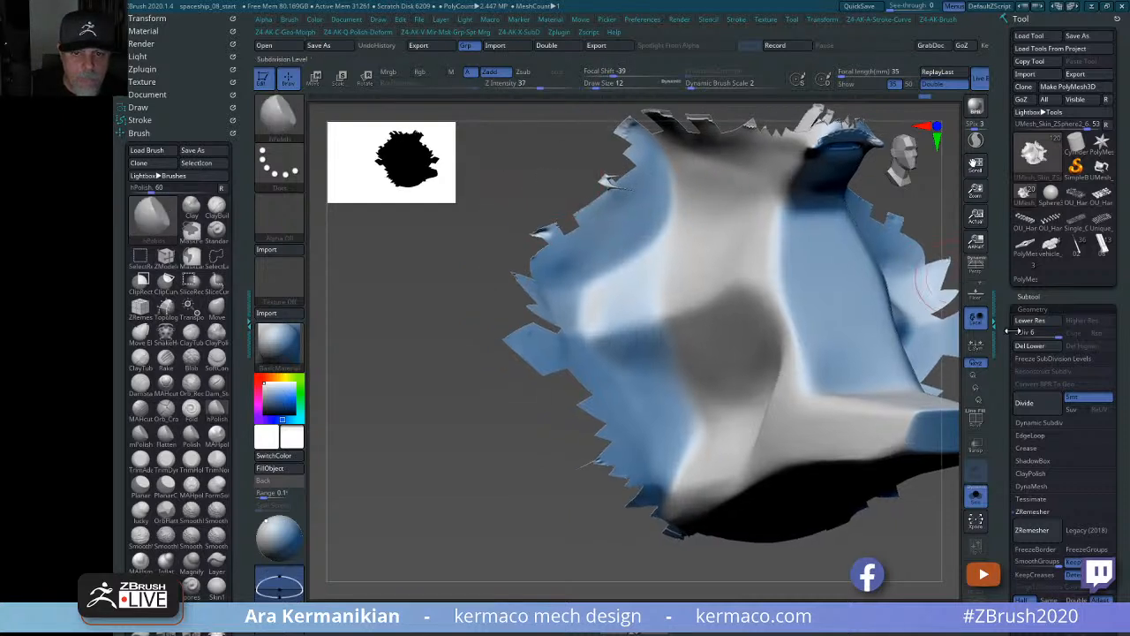
# Drop to subdivision level 3 and smooth the folded tips along the recess's upper outer border.
pyautogui.moveTo(1048, 333); pyautogui.dragTo(999, 337)
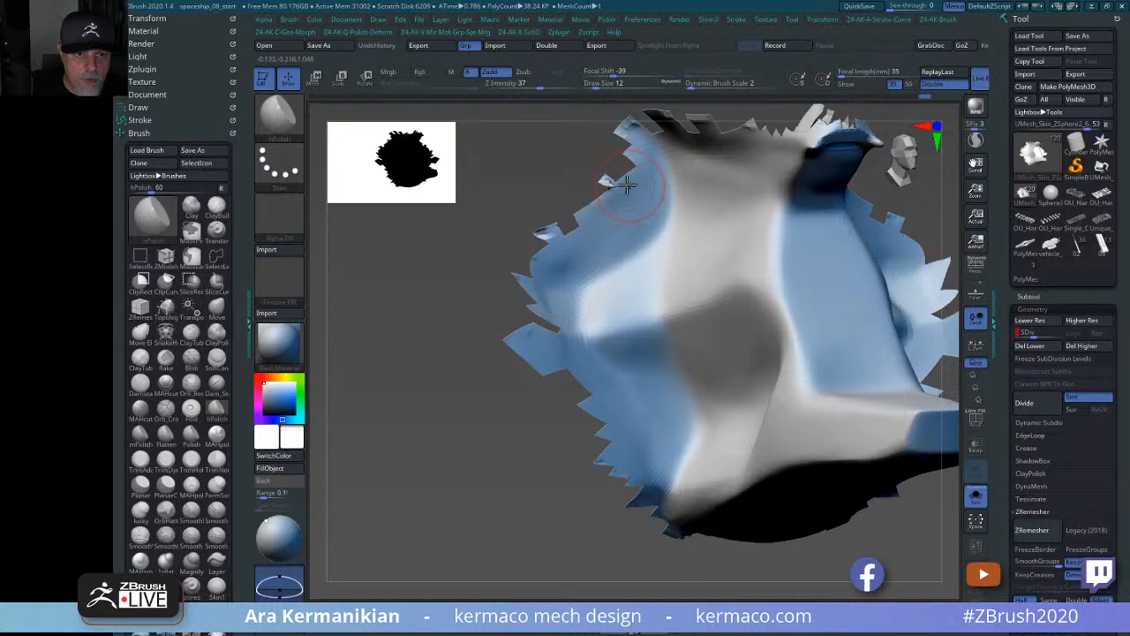
pyautogui.press('shift')
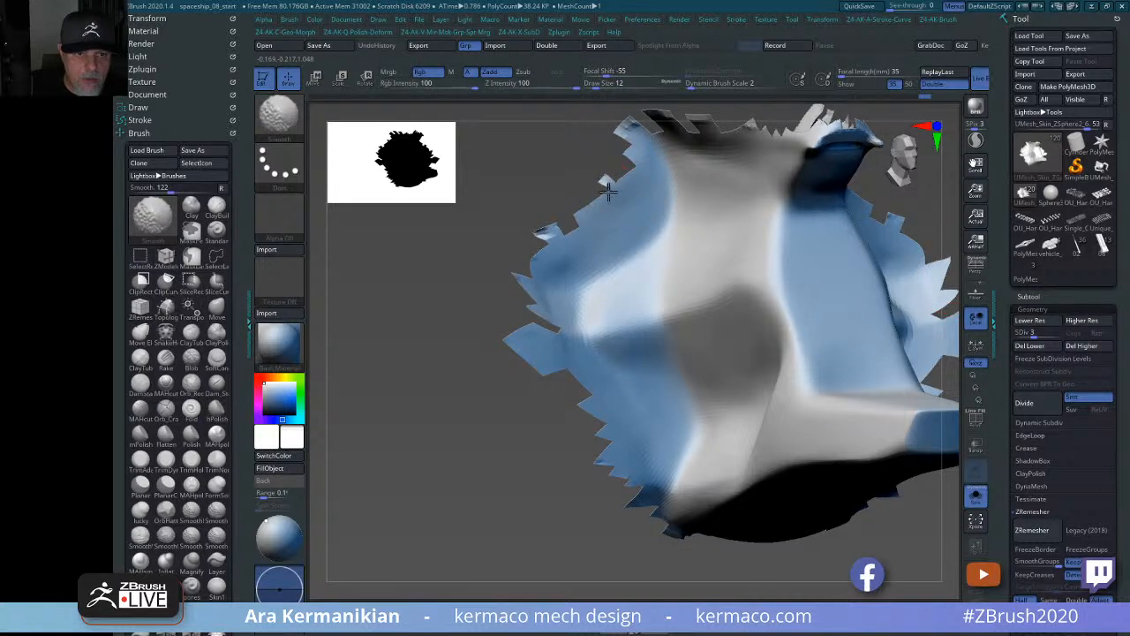
pyautogui.keyDown('shift'); pyautogui.moveTo(609, 191); pyautogui.dragTo(538, 228); pyautogui.keyUp('shift')
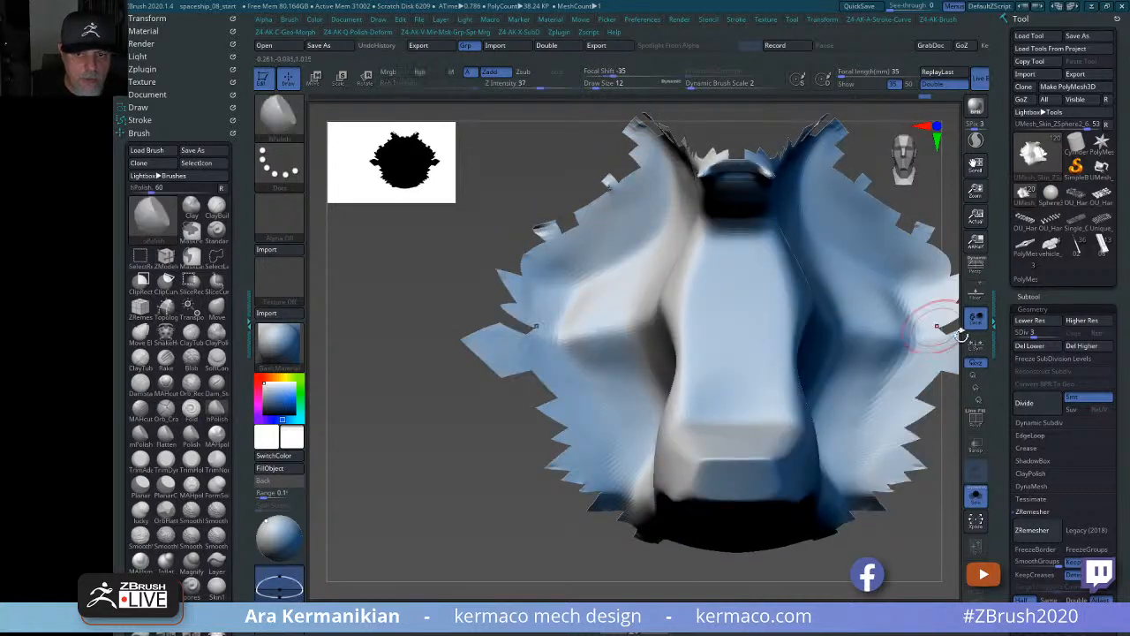
# Raise the mesh to subdivision level 4 and smooth the remaining rough tips around the isolated surface's jagged border.
pyautogui.press('d')
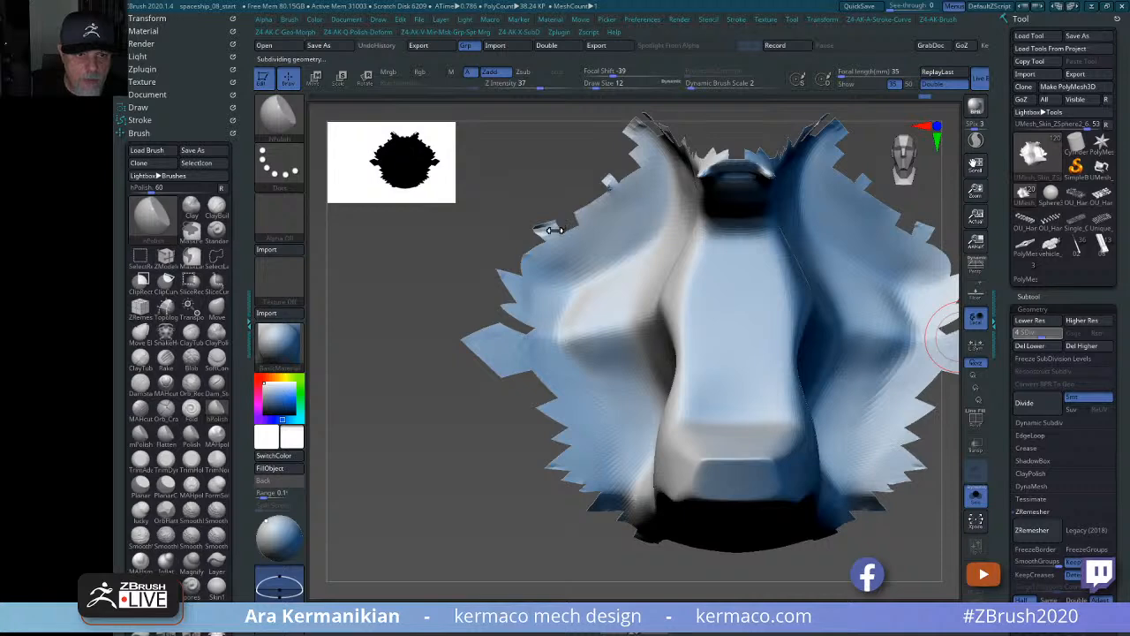
pyautogui.press('shift')
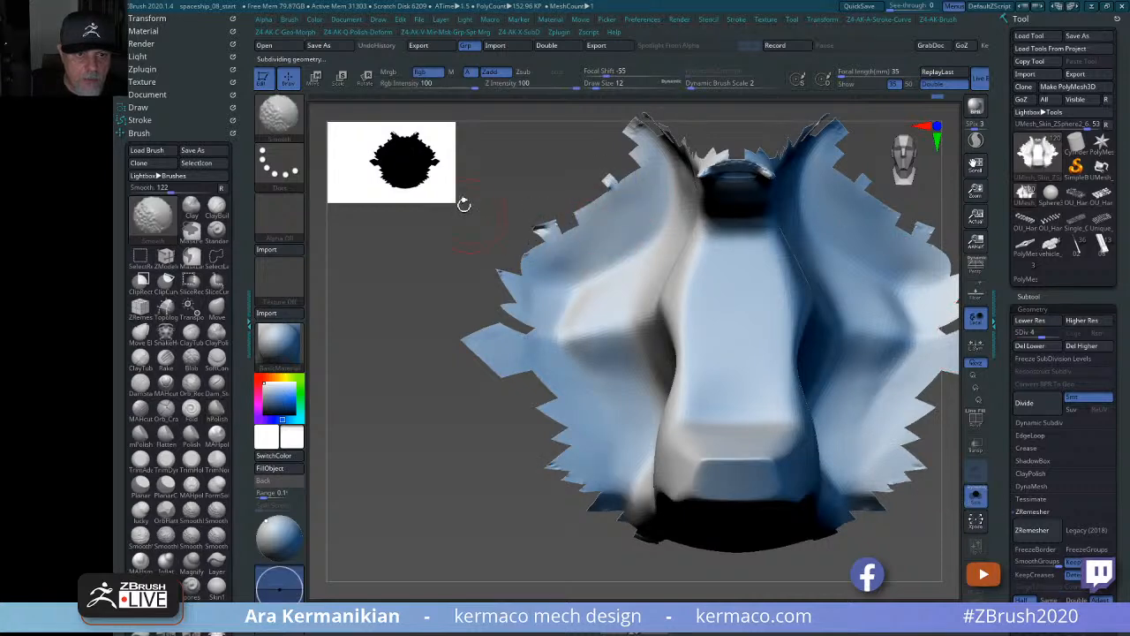
pyautogui.moveTo(464, 204); pyautogui.dragTo(623, 185)
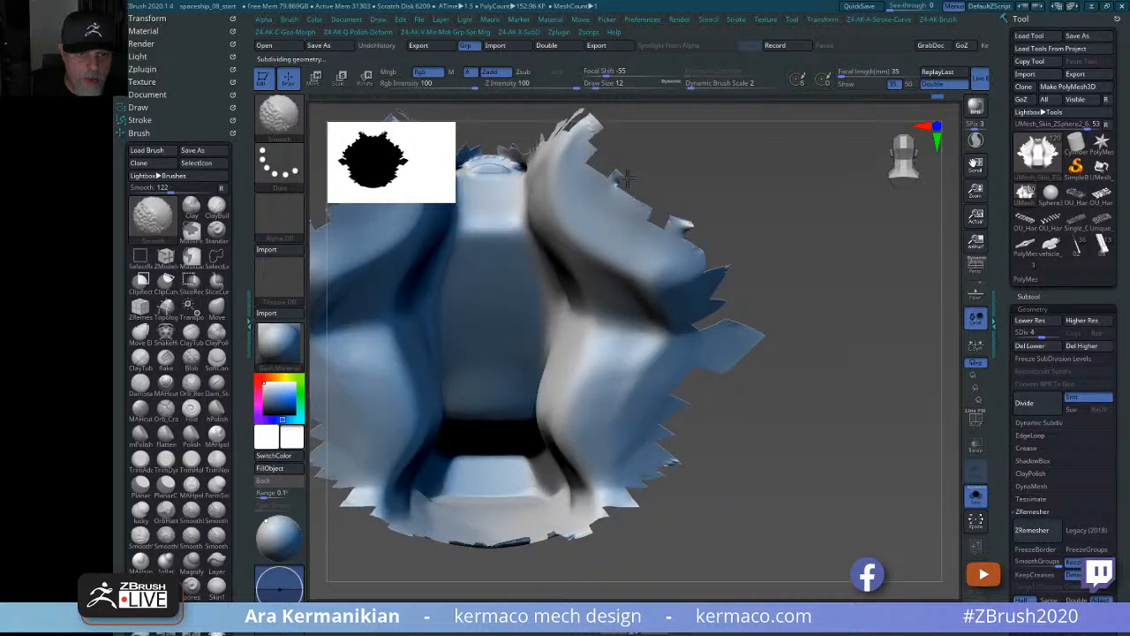
pyautogui.moveTo(833, 227)
pyautogui.mouseDown()
pyautogui.moveTo(860, 220)
pyautogui.moveTo(807, 240)
pyautogui.moveTo(935, 254)
pyautogui.mouseUp()
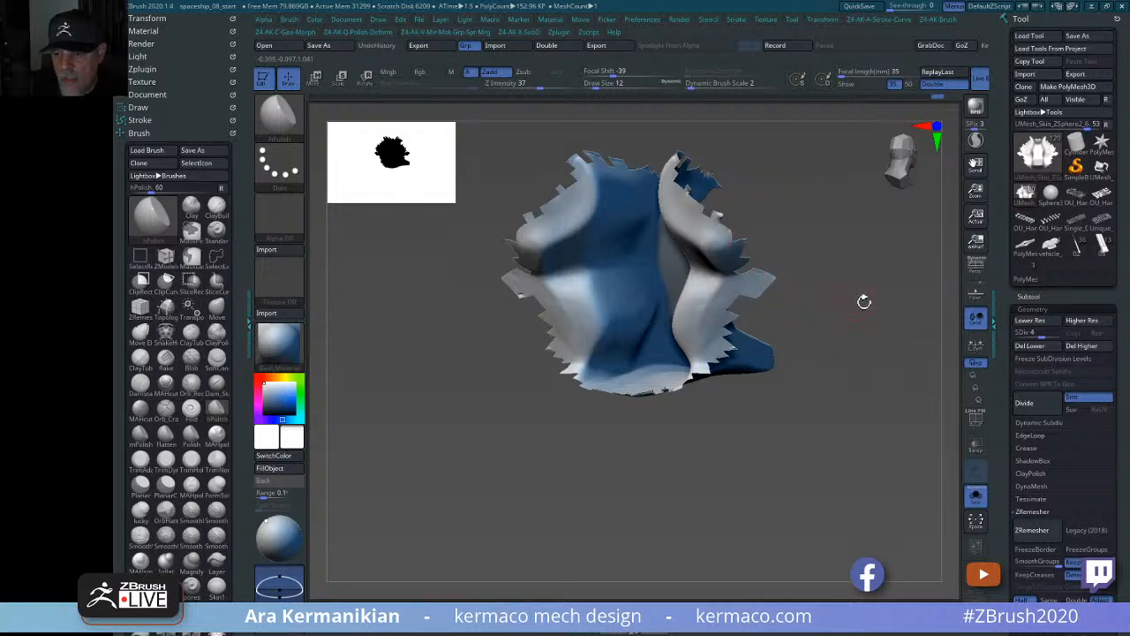
pyautogui.moveTo(886, 333); pyautogui.dragTo(860, 321)
pyautogui.press('shift')
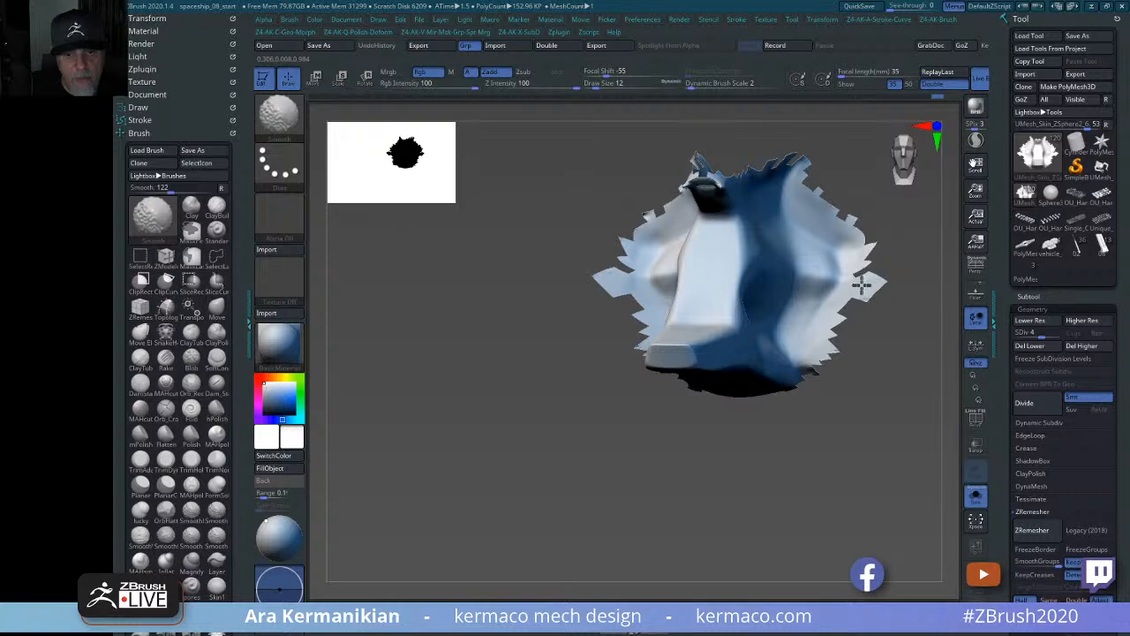
pyautogui.moveTo(883, 360); pyautogui.dragTo(936, 384)
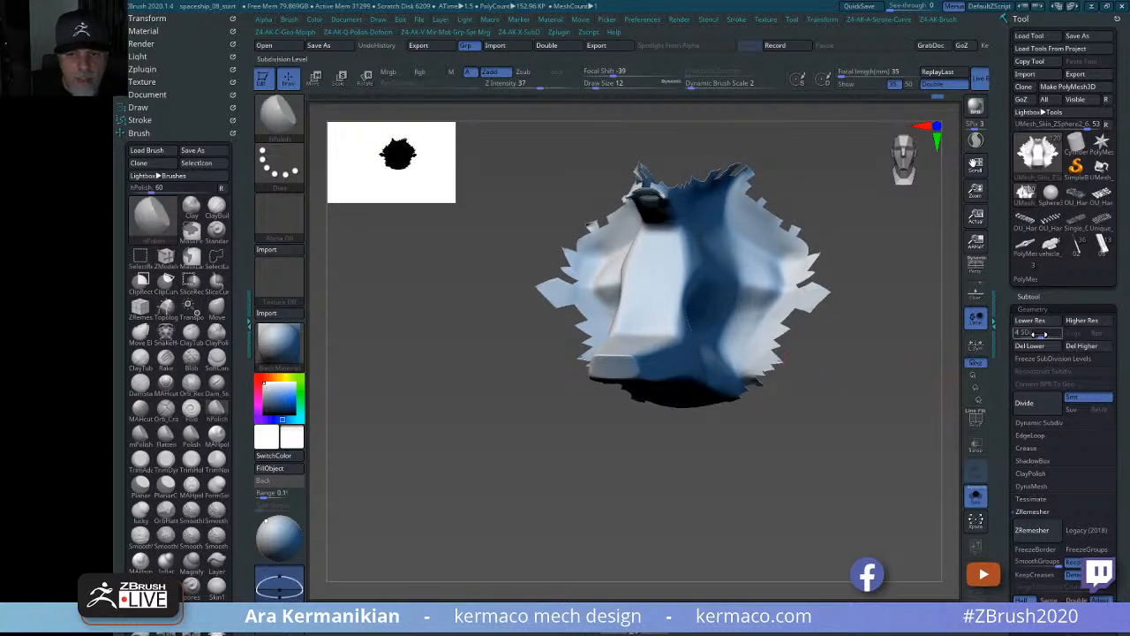
# Raise the mesh to subdivision level 5 and smooth the tips along the isolated surface's upper border.
pyautogui.moveTo(1043, 331); pyautogui.dragTo(803, 328)
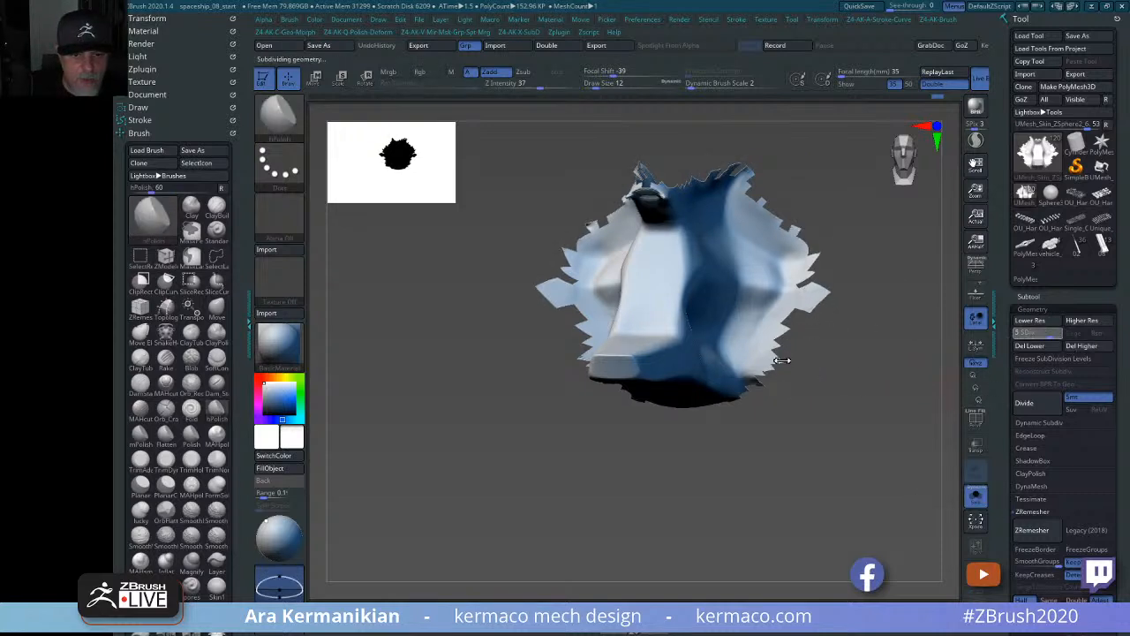
pyautogui.press('shift')
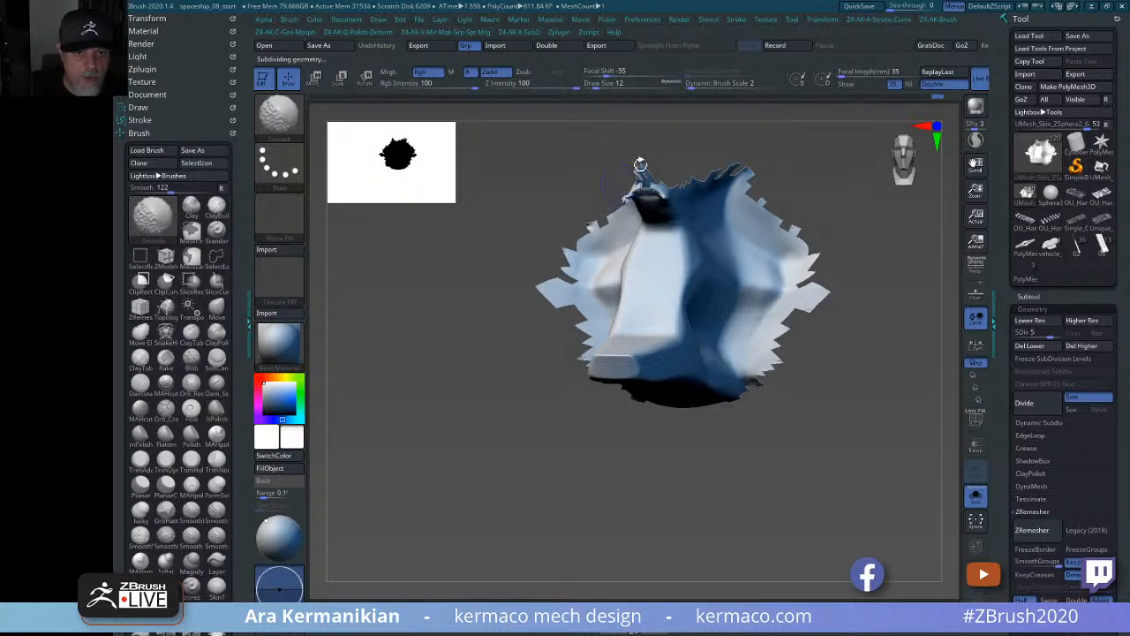
pyautogui.moveTo(640, 165); pyautogui.dragTo(698, 159)
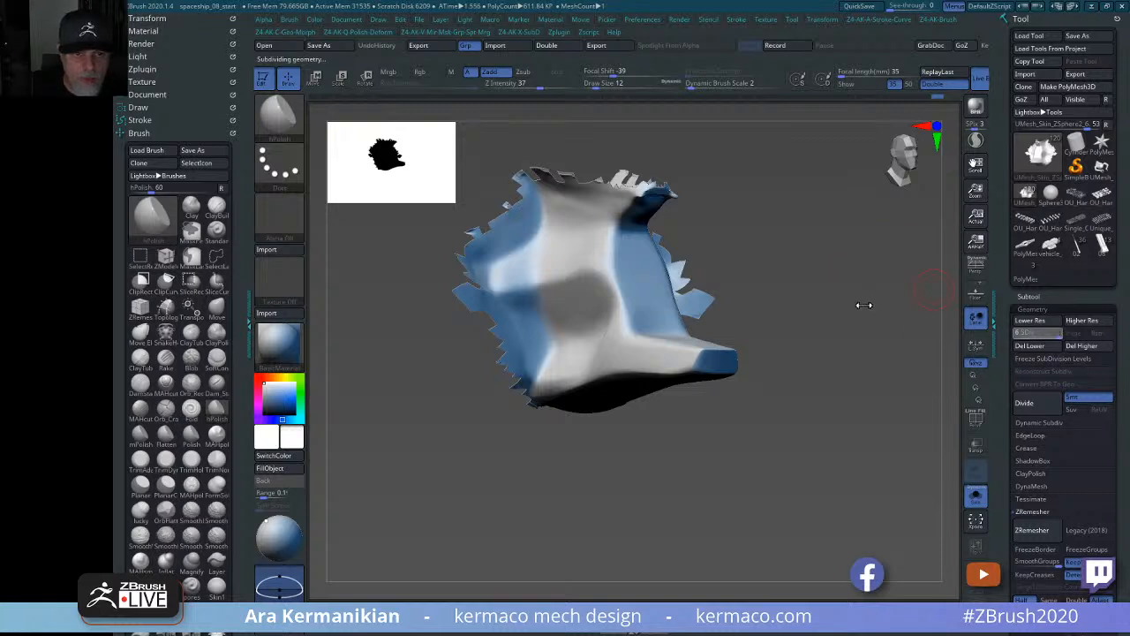
# At subdivision level 6, smooth the small spikes on the side and upper border tips from the front and back.
pyautogui.keyDown('shift'); pyautogui.moveTo(838, 244); pyautogui.dragTo(836, 242); pyautogui.keyUp('shift')
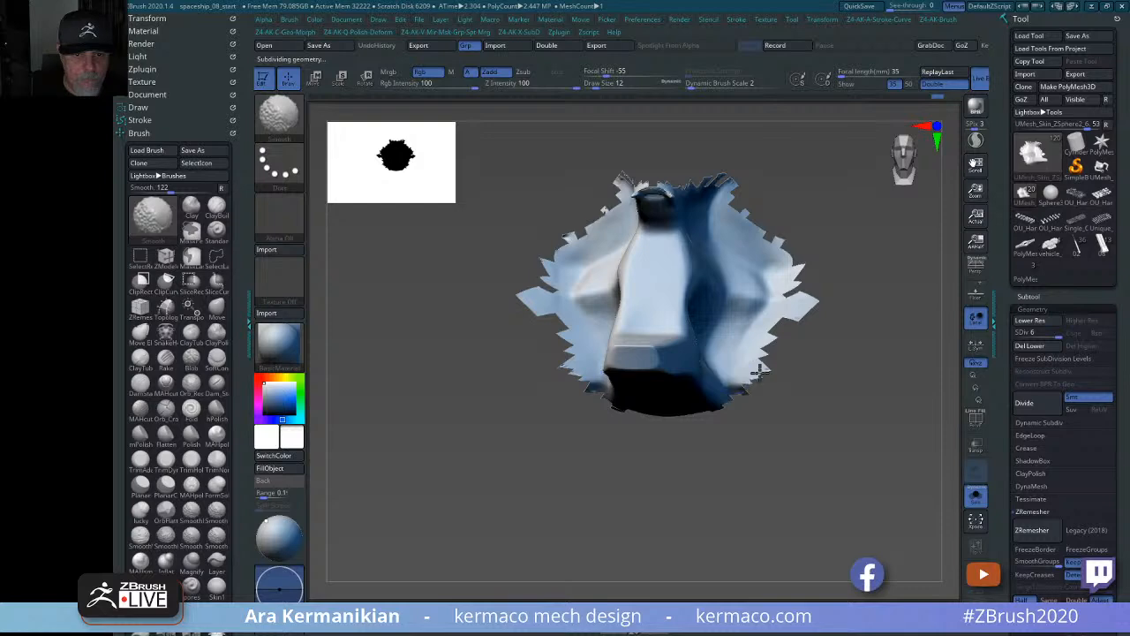
pyautogui.hotkey('ctrl', 'shift')
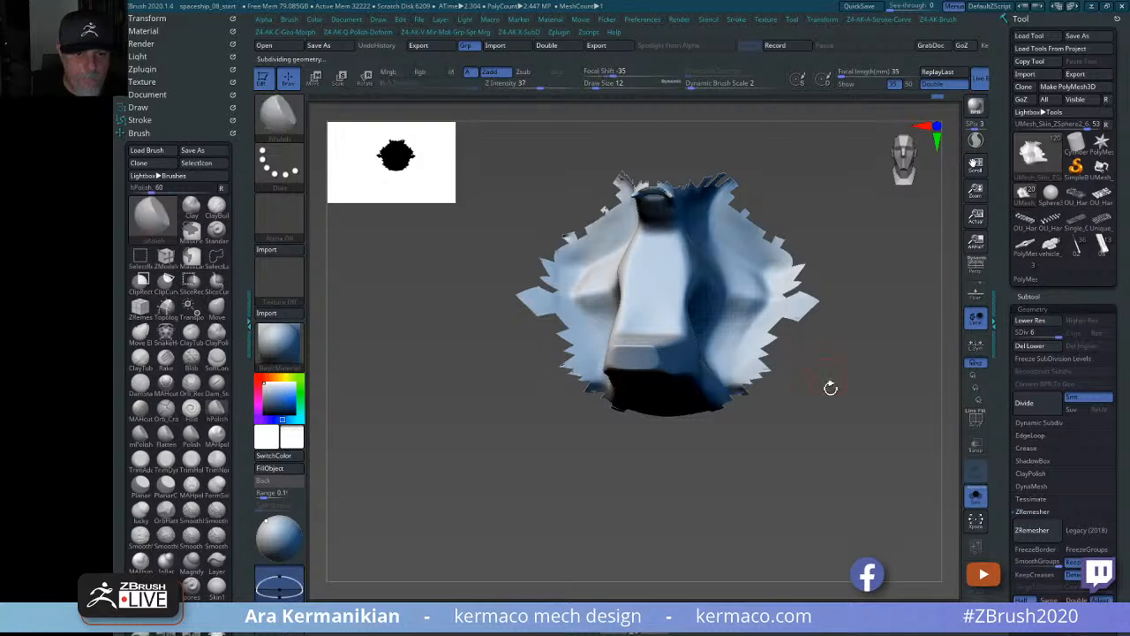
pyautogui.moveTo(522, 203)
pyautogui.mouseDown()
pyautogui.moveTo(612, 196)
pyautogui.moveTo(760, 303)
pyautogui.moveTo(701, 287)
pyautogui.mouseUp()
pyautogui.moveTo(681, 203)
pyautogui.keyDown('alt'); pyautogui.mouseDown()
pyautogui.moveTo(843, 259)
pyautogui.moveTo(836, 287)
pyautogui.mouseUp(); pyautogui.keyUp('alt')
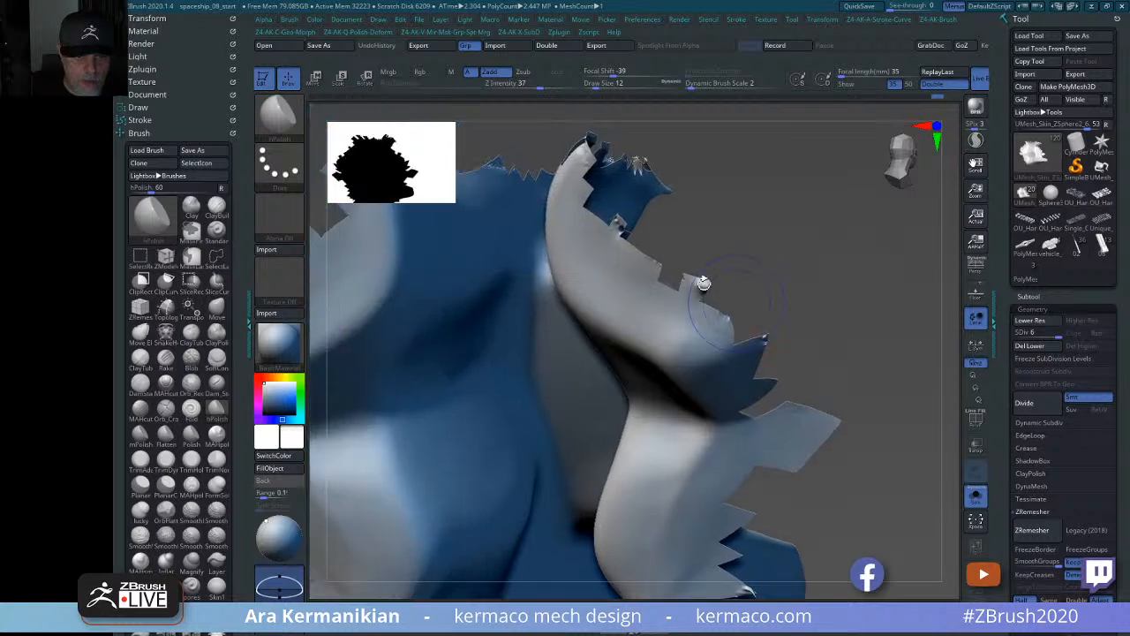
pyautogui.press('shift')
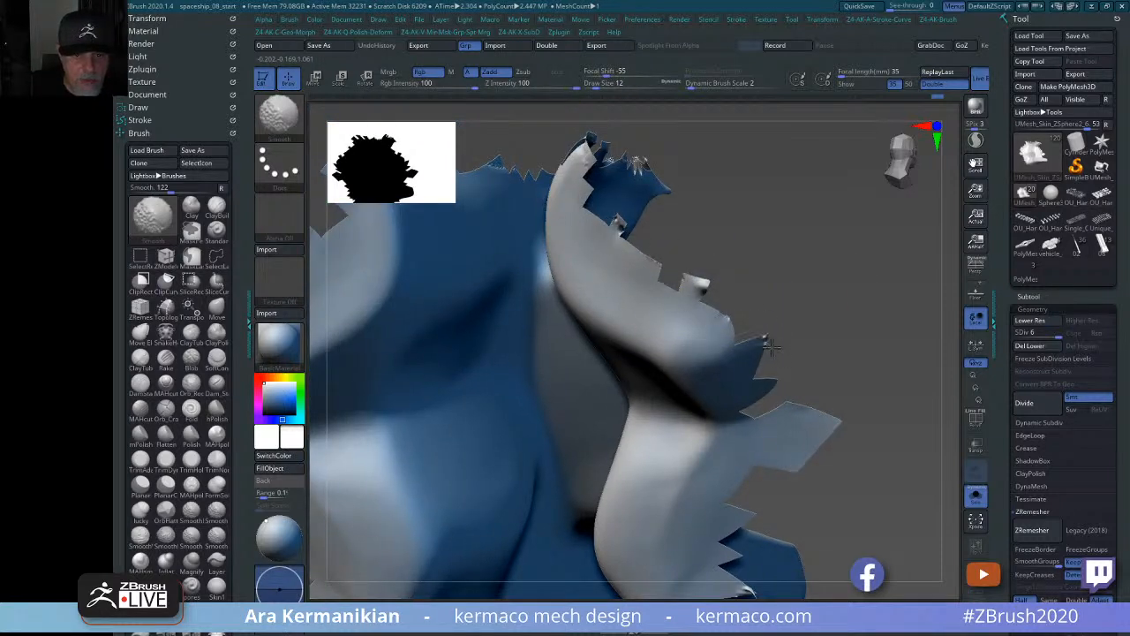
pyautogui.hotkey('ctrl', 'shift')
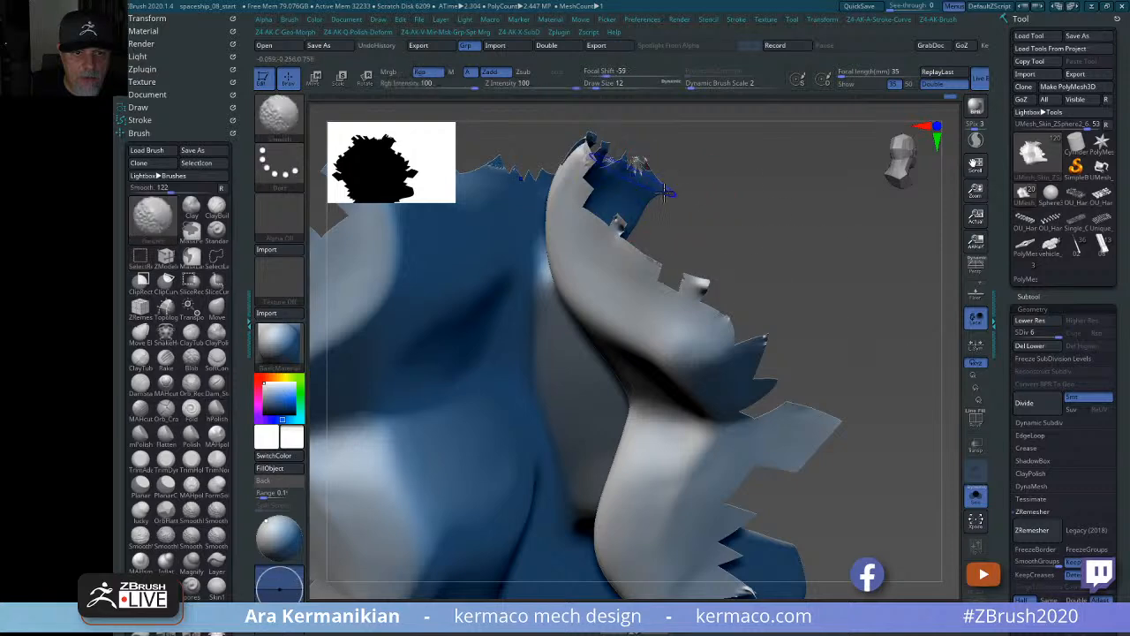
# Unhide the rest of the ship around the recess polygroup and frame the whole model from the rear.
pyautogui.keyDown('ctrl'); pyautogui.keyDown('shift'); pyautogui.click(896, 268); pyautogui.keyUp('shift'); pyautogui.keyUp('ctrl')
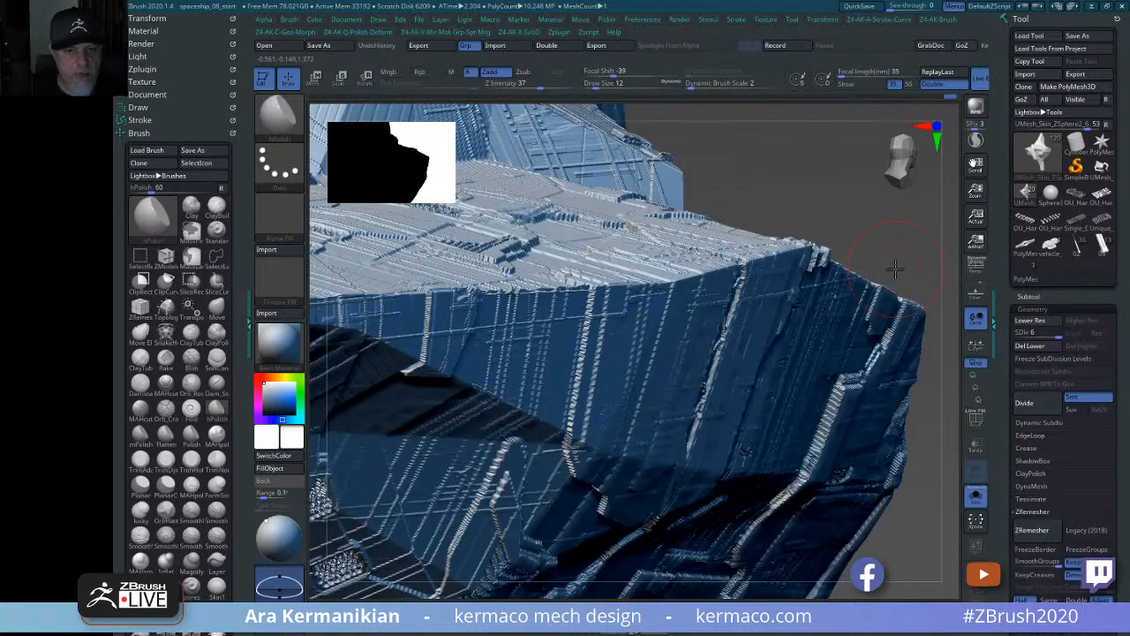
pyautogui.press('f')
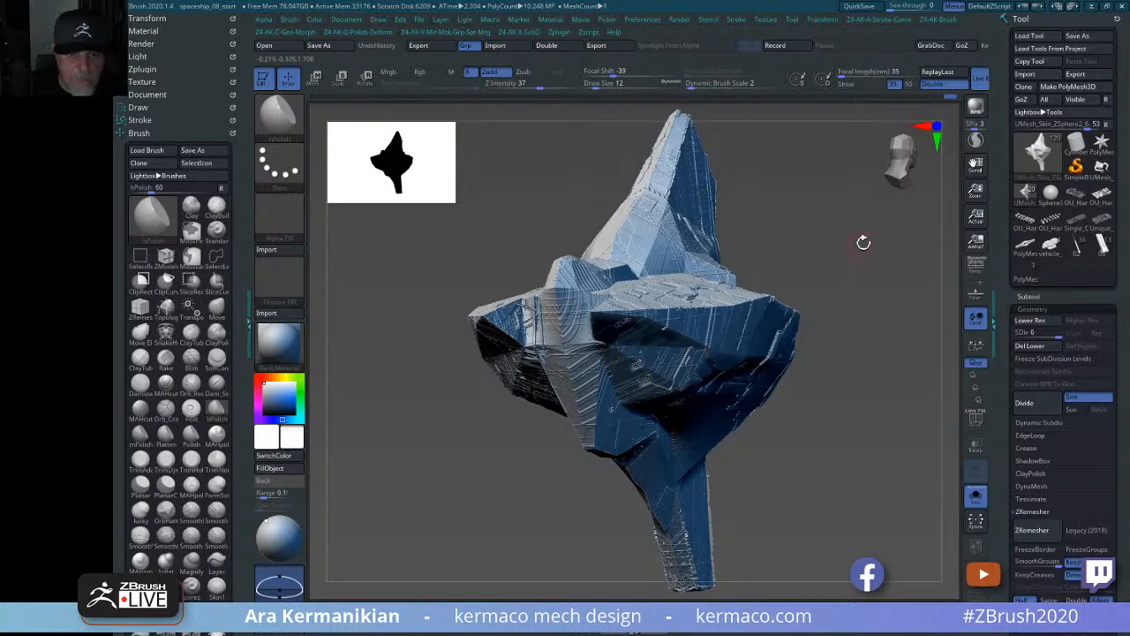
pyautogui.moveTo(864, 242)
pyautogui.mouseDown()
pyautogui.moveTo(770, 240)
pyautogui.moveTo(857, 245)
pyautogui.mouseUp()
pyautogui.hotkey('ctrl', 'shift')
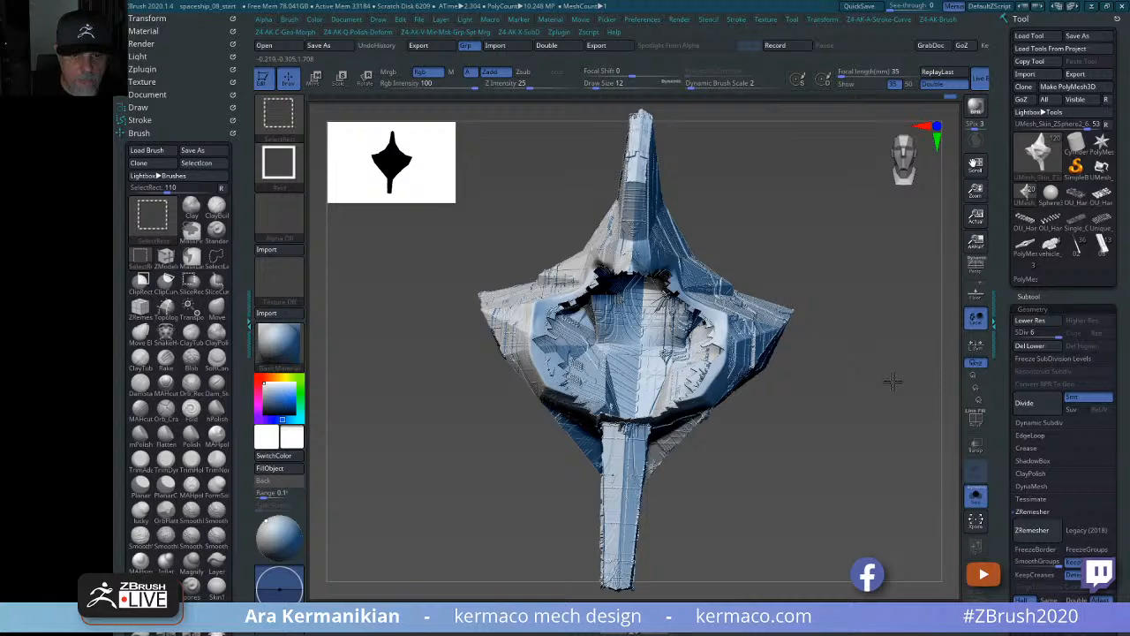
pyautogui.keyDown('ctrl'); pyautogui.keyDown('shift'); pyautogui.click(870, 324); pyautogui.keyUp('shift'); pyautogui.keyUp('ctrl')
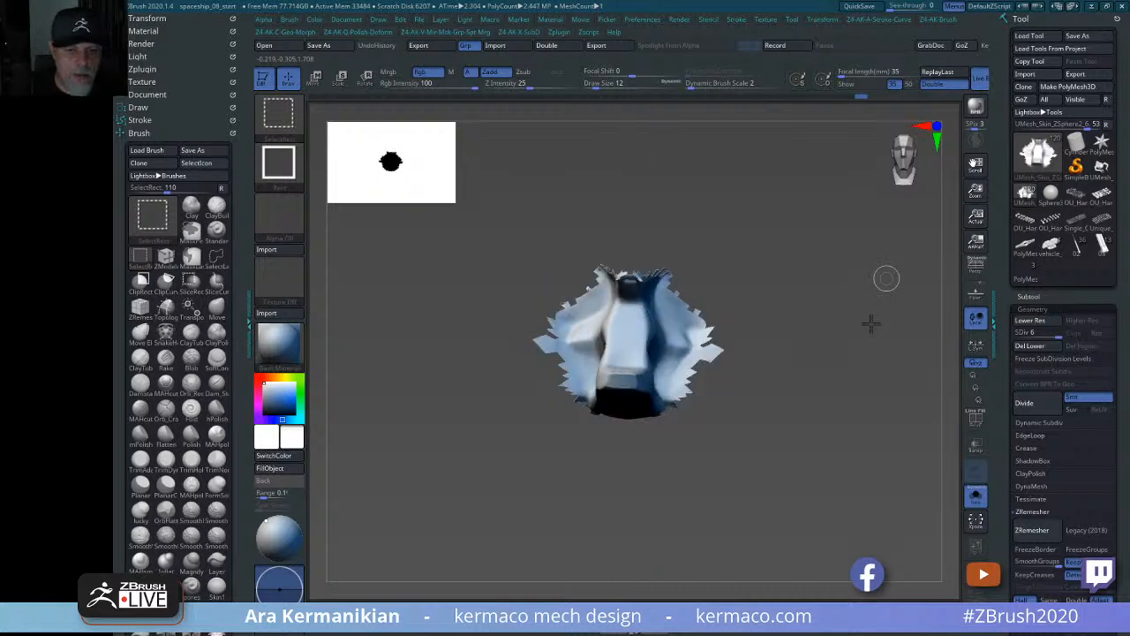
pyautogui.keyDown('ctrl'); pyautogui.keyDown('shift'); pyautogui.click(866, 323); pyautogui.keyUp('shift'); pyautogui.keyUp('ctrl')
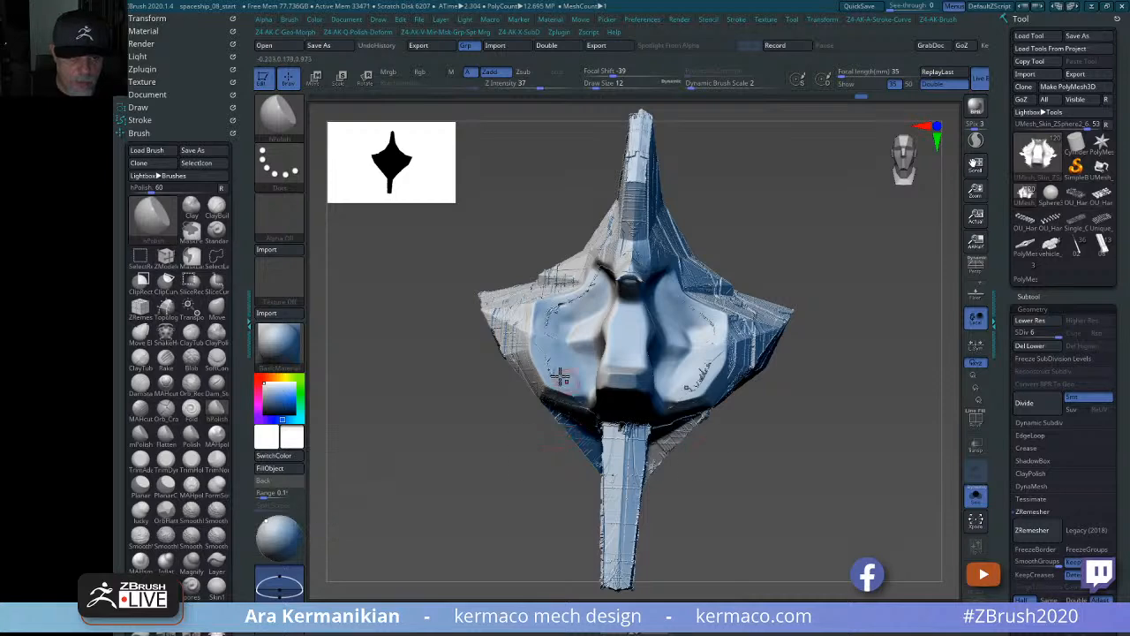
# Smooth the seam artifacts along the outer rims of both rear recesses on the full ship.
pyautogui.press('shift')
pyautogui.moveTo(884, 439)
pyautogui.keyDown('alt'); pyautogui.mouseDown()
pyautogui.moveTo(843, 454)
pyautogui.moveTo(898, 474)
pyautogui.mouseUp(); pyautogui.keyUp('alt')
pyautogui.press('shift')
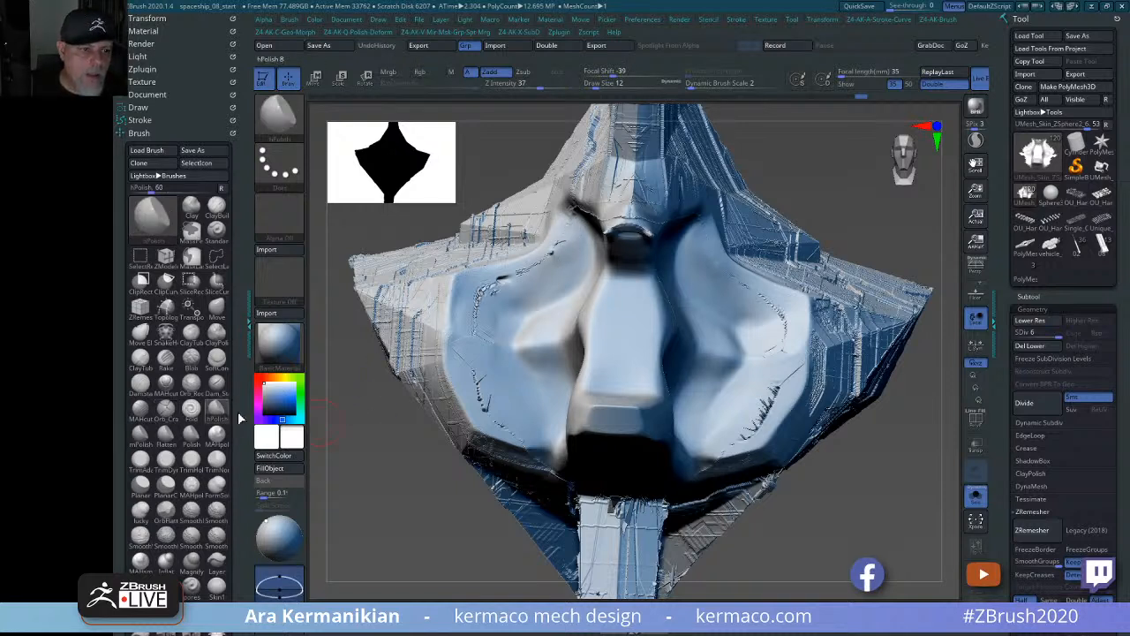
# Set the hPolish brush's Z Intensity to 47 and work over the pits along the recess's upper rim.
pyautogui.moveTo(239, 434); pyautogui.dragTo(239, 423)
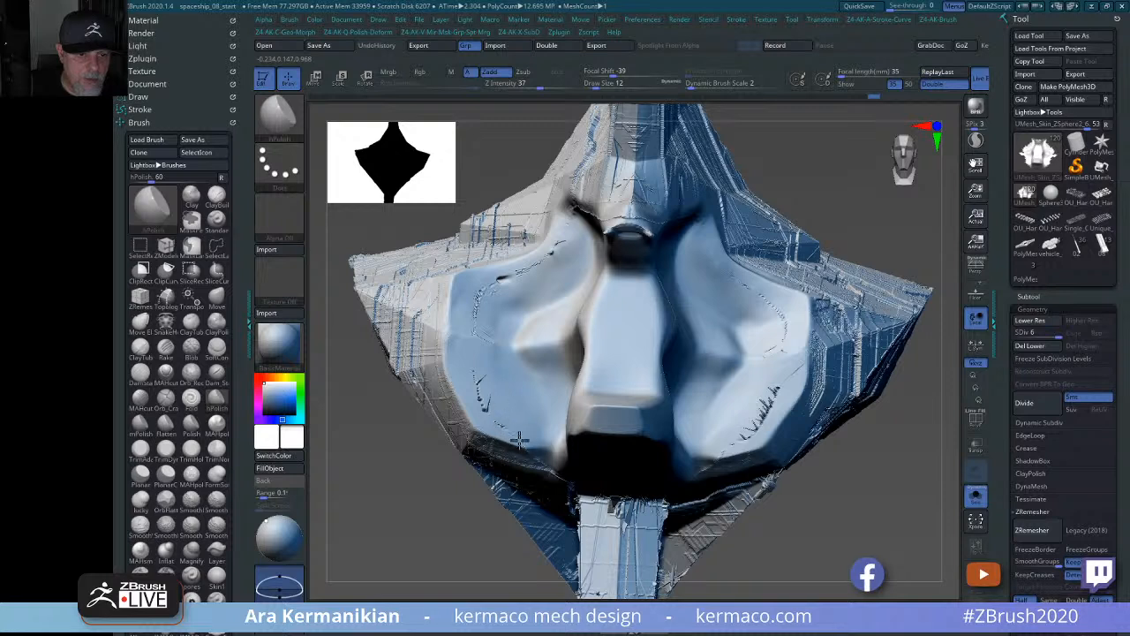
pyautogui.moveTo(540, 85); pyautogui.dragTo(547, 86)
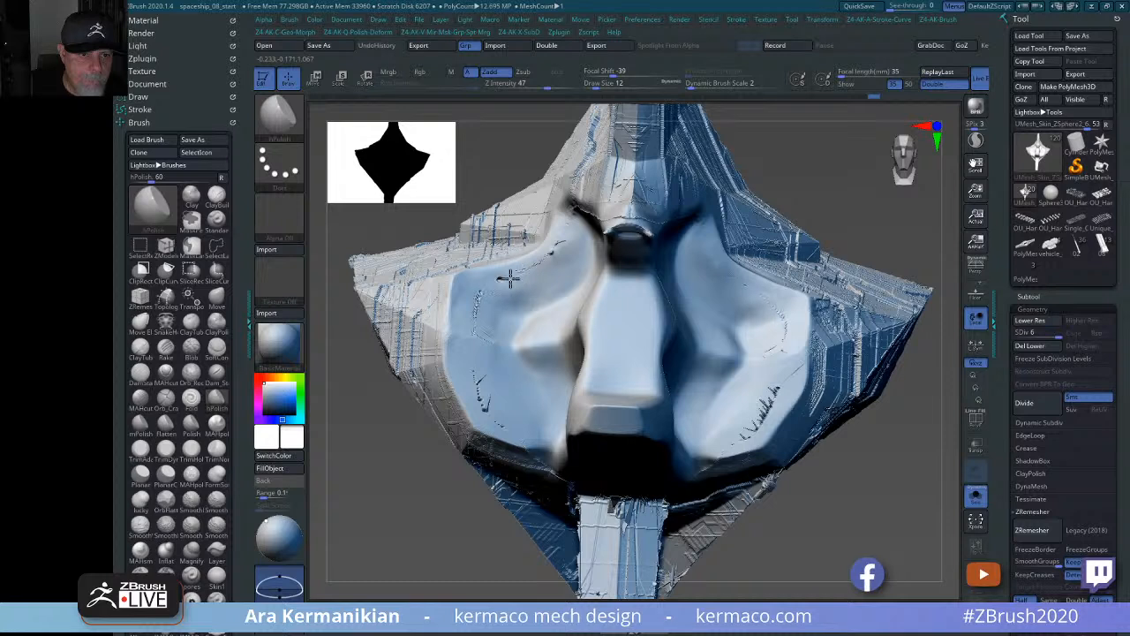
pyautogui.press('shift')
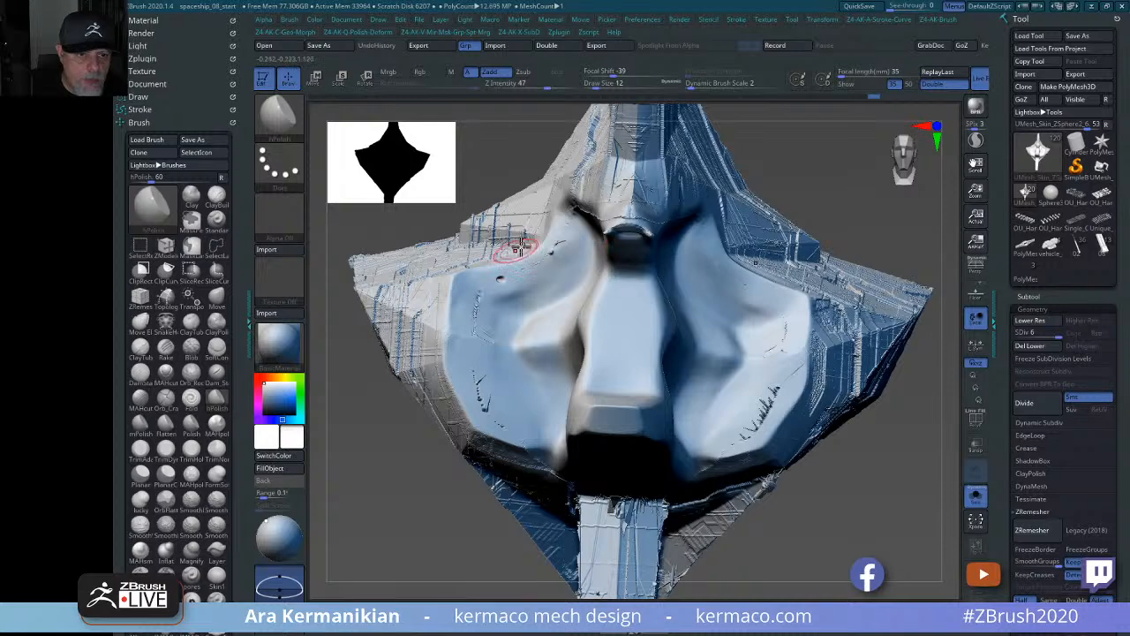
# Lower the ship to subdivision level 4 and smooth the bumps along the side rim of the rear recess.
pyautogui.moveTo(875, 162); pyautogui.dragTo(892, 247)
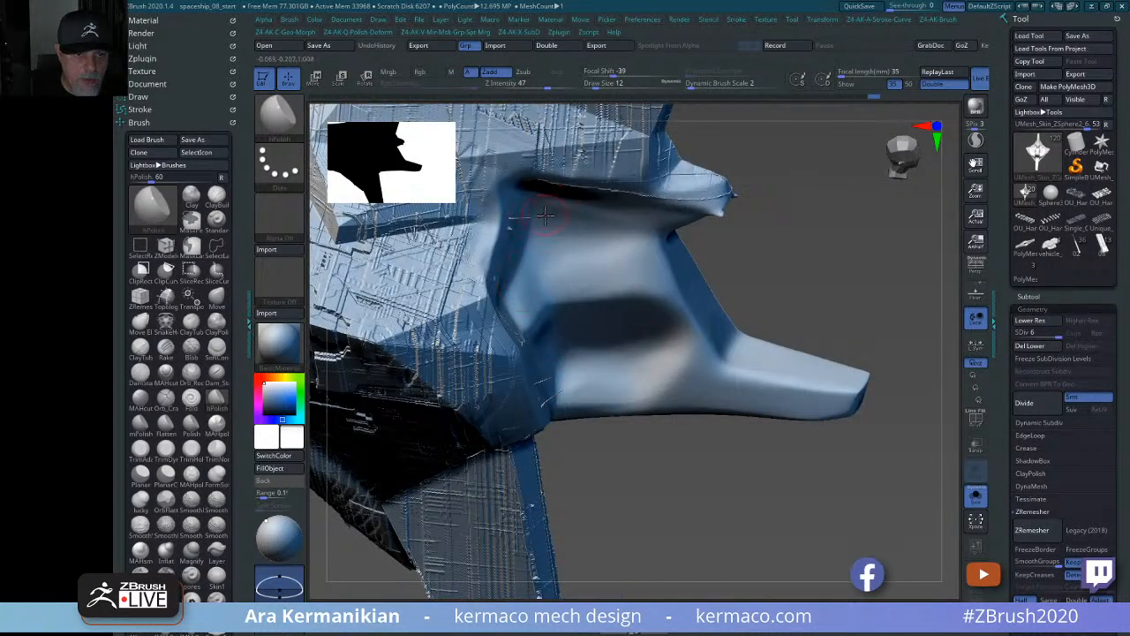
pyautogui.press('shift')
pyautogui.click(1025, 321)
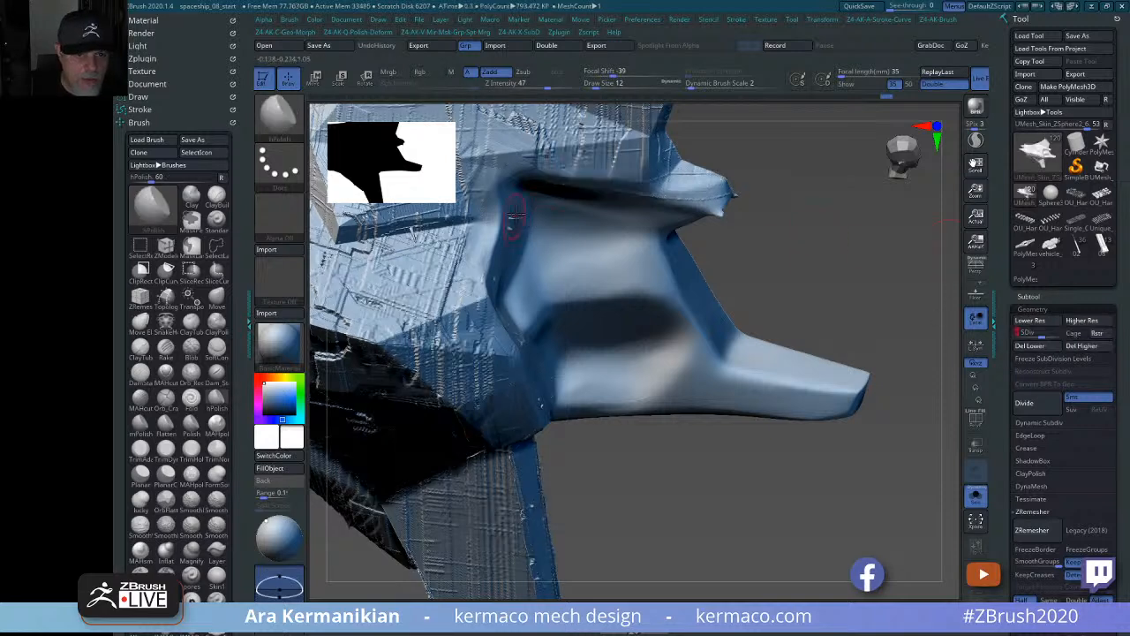
pyautogui.press('shift')
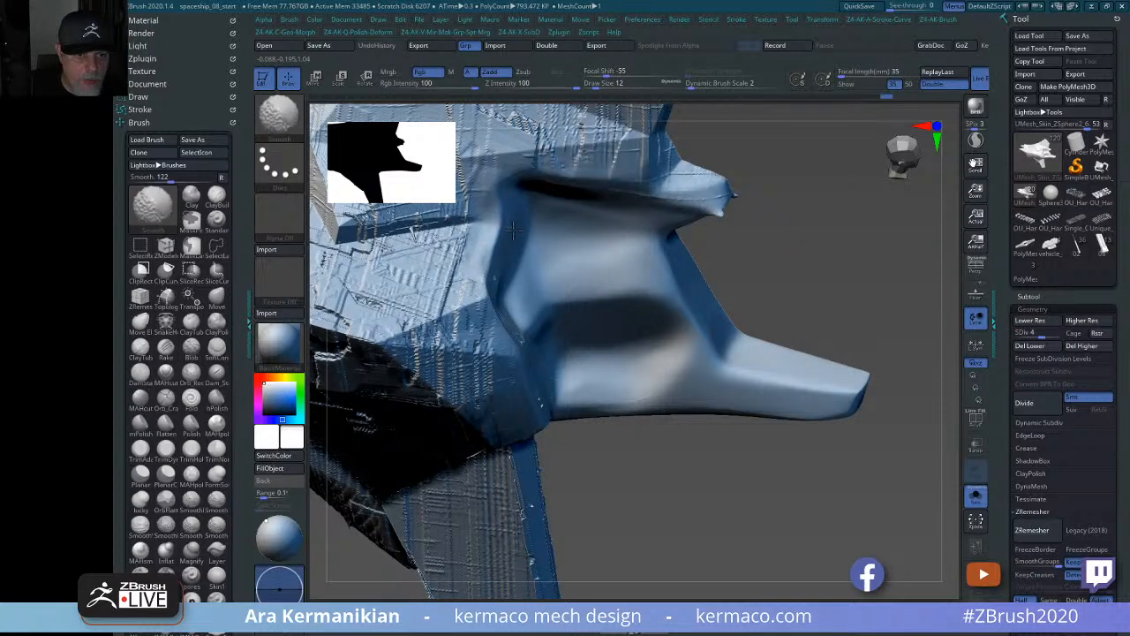
pyautogui.moveTo(841, 264); pyautogui.dragTo(762, 265)
pyautogui.moveTo(451, 280)
pyautogui.keyDown('shift'); pyautogui.mouseDown()
pyautogui.moveTo(459, 264)
pyautogui.moveTo(444, 281)
pyautogui.mouseUp(); pyautogui.keyUp('shift')
pyautogui.moveTo(865, 292)
pyautogui.keyDown('shift'); pyautogui.mouseDown()
pyautogui.moveTo(901, 298)
pyautogui.moveTo(856, 273)
pyautogui.moveTo(805, 267)
pyautogui.mouseUp(); pyautogui.keyUp('shift')
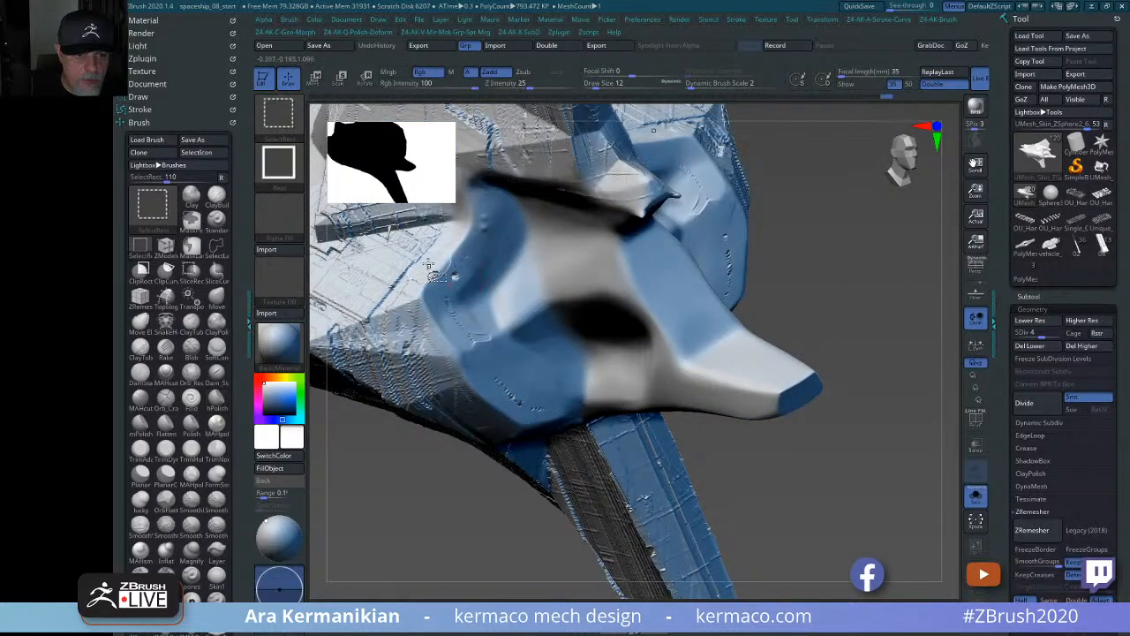
# Isolate a small patch around the pit on the recess's outer rim, examine it, and unhide the whole ship.
pyautogui.keyDown('ctrl'); pyautogui.keyDown('shift'); pyautogui.moveTo(436, 264); pyautogui.dragTo(466, 281); pyautogui.keyUp('shift'); pyautogui.keyUp('ctrl')
pyautogui.moveTo(917, 276)
pyautogui.mouseDown()
pyautogui.moveTo(615, 277)
pyautogui.moveTo(721, 293)
pyautogui.moveTo(858, 362)
pyautogui.moveTo(865, 395)
pyautogui.mouseUp()
pyautogui.hotkey('ctrl', 'z')
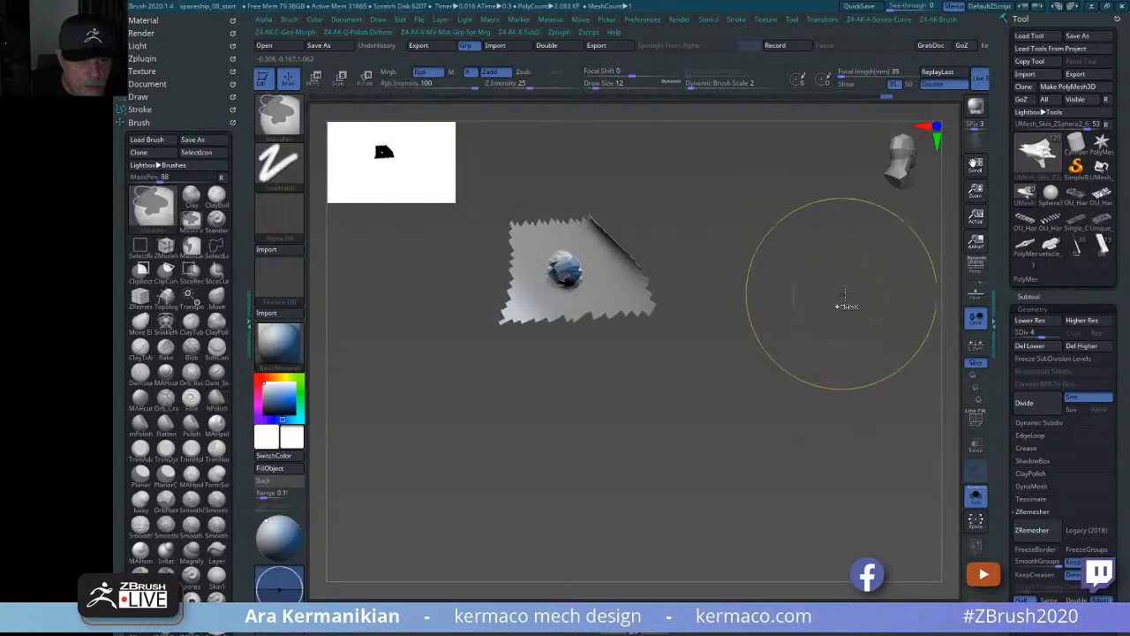
pyautogui.keyDown('ctrl'); pyautogui.click(854, 310); pyautogui.keyUp('ctrl')
pyautogui.keyDown('ctrl'); pyautogui.click(859, 303); pyautogui.keyUp('ctrl')
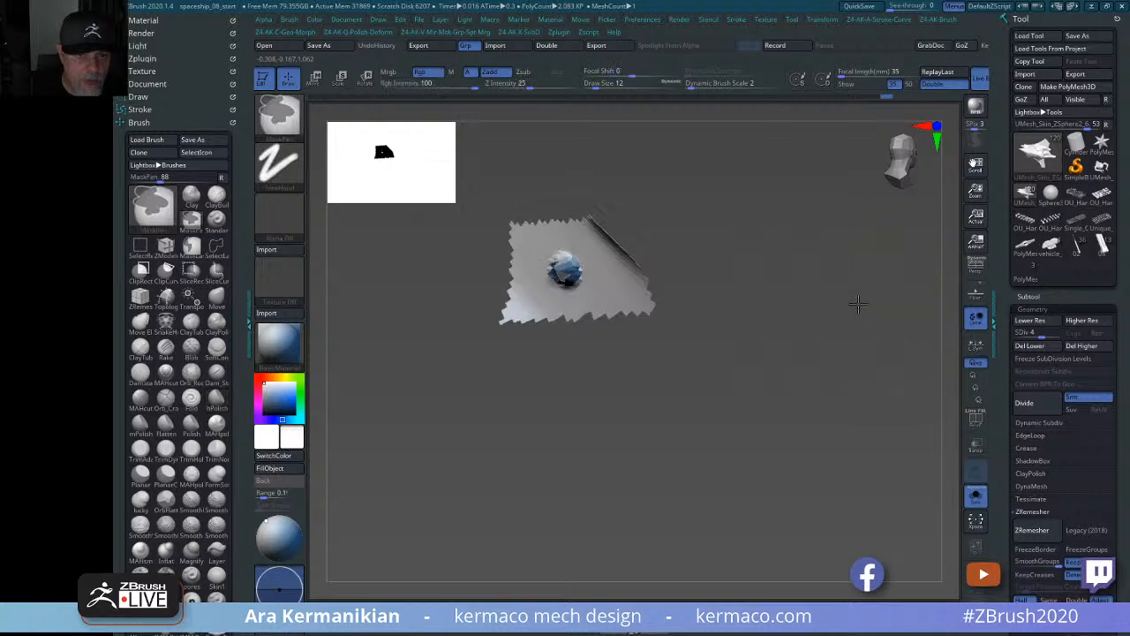
pyautogui.keyDown('ctrl'); pyautogui.click(858, 303); pyautogui.keyUp('ctrl')
pyautogui.keyDown('ctrl'); pyautogui.keyDown('shift'); pyautogui.click(860, 318); pyautogui.keyUp('shift'); pyautogui.keyUp('ctrl')
# Return to subdivision level 6, frame the ship, and smooth the pits on the outer rims of the rear recesses.
pyautogui.press('d')
pyautogui.press('d')
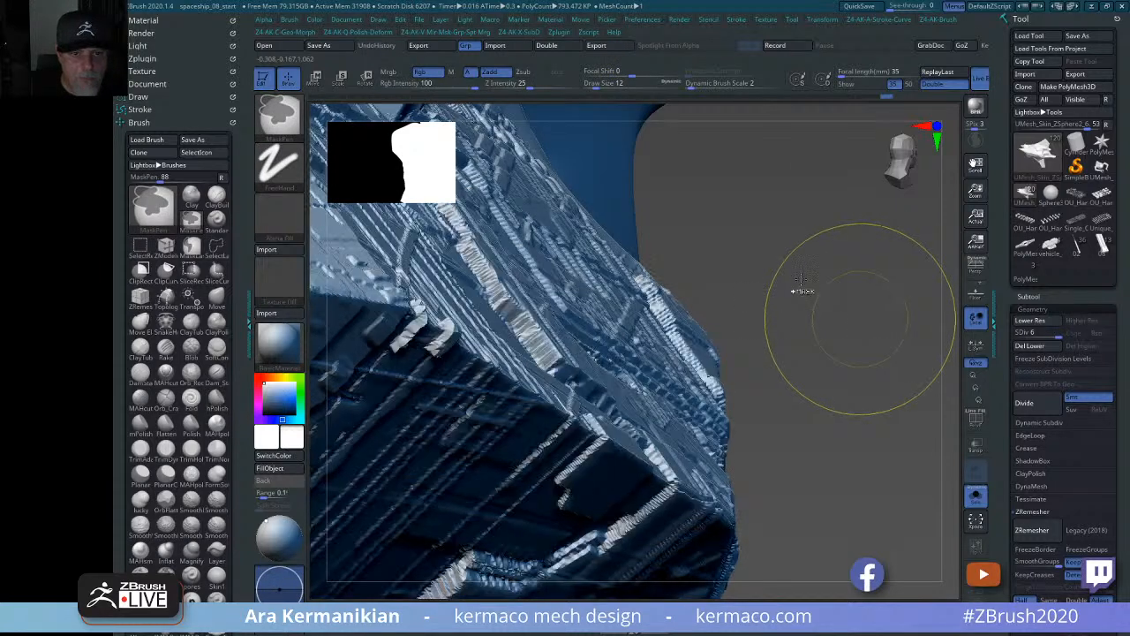
pyautogui.keyDown('ctrl'); pyautogui.click(769, 272); pyautogui.keyUp('ctrl')
pyautogui.keyDown('ctrl'); pyautogui.click(799, 232); pyautogui.keyUp('ctrl')
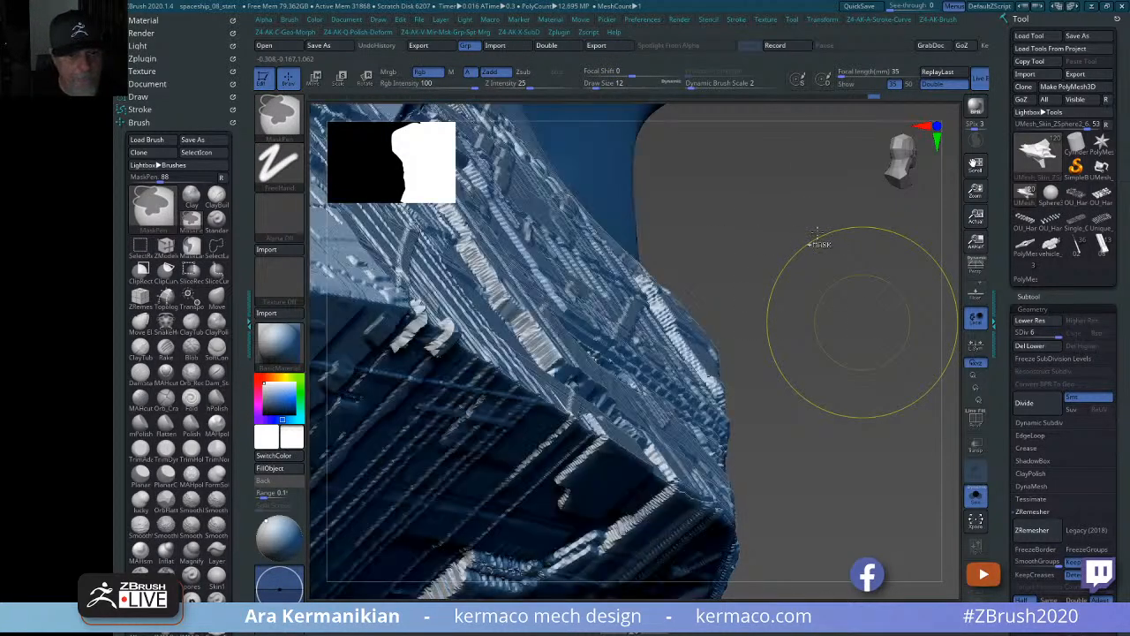
pyautogui.press('f')
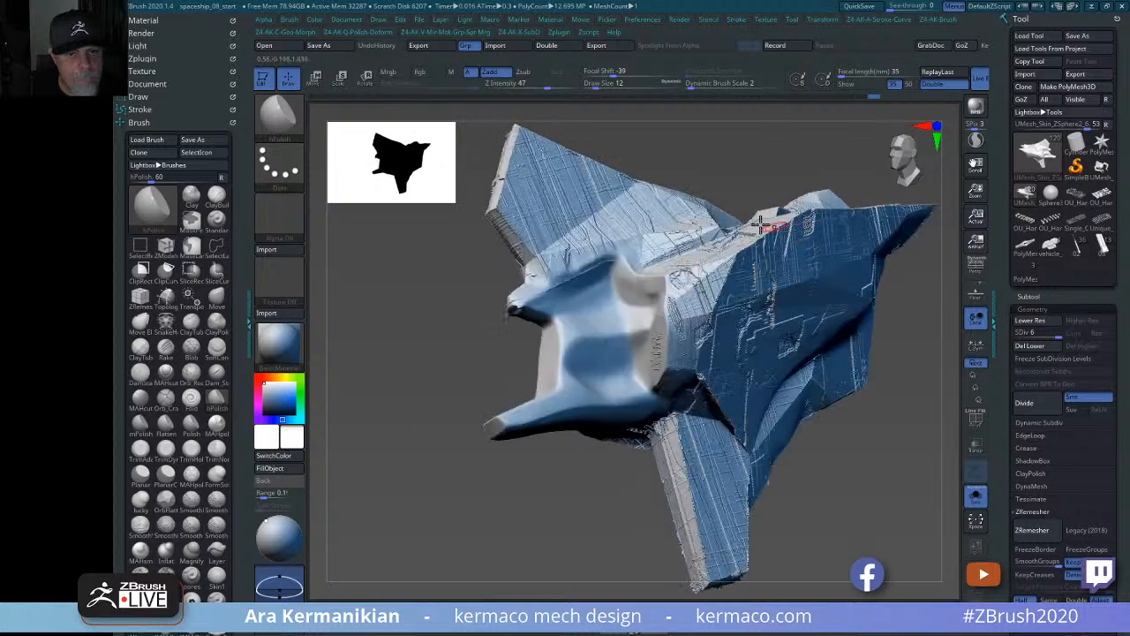
pyautogui.moveTo(376, 344); pyautogui.dragTo(413, 333)
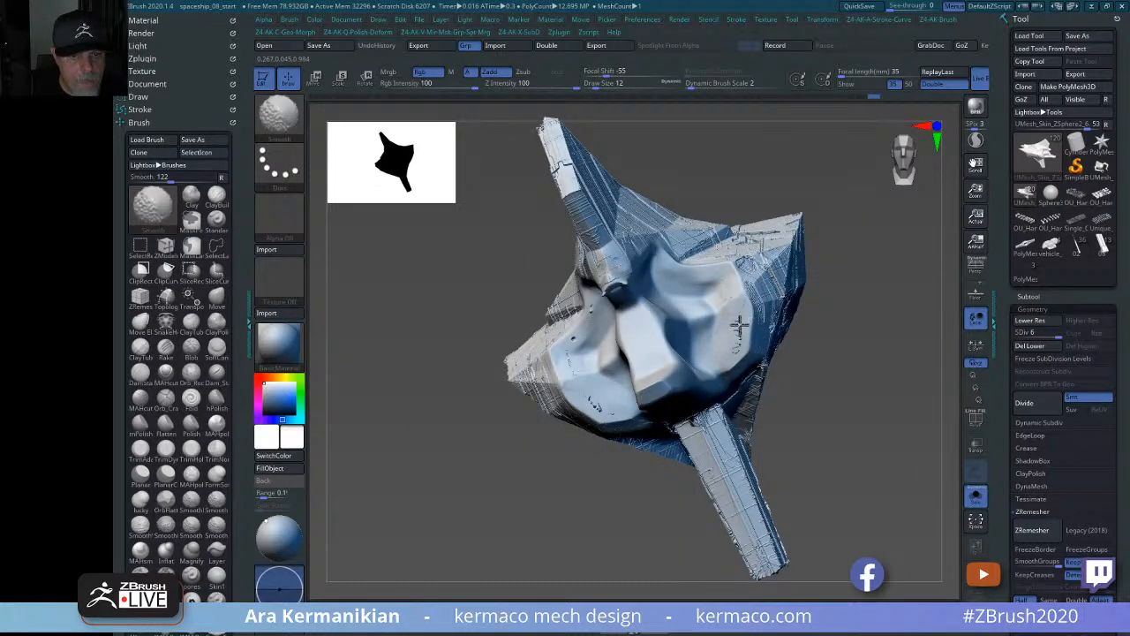
pyautogui.keyDown('shift'); pyautogui.moveTo(585, 379); pyautogui.dragTo(591, 402); pyautogui.keyUp('shift')
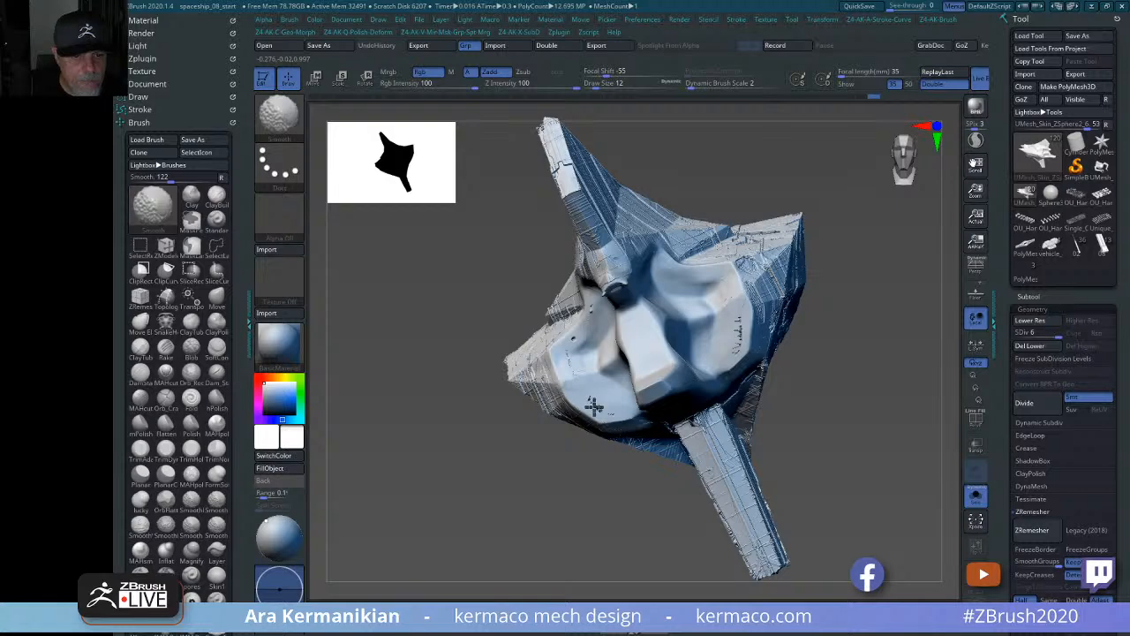
pyautogui.moveTo(468, 406); pyautogui.dragTo(572, 311)
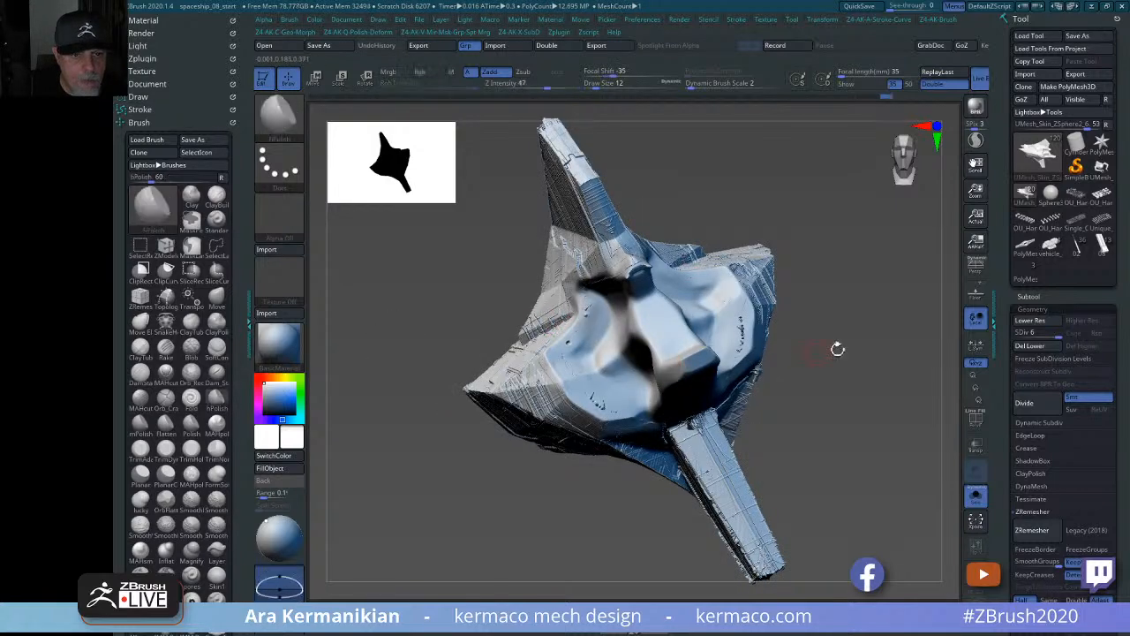
# Isolate the outer side sections of both recesses and try to smooth the spikes along their rims.
pyautogui.moveTo(837, 348); pyautogui.dragTo(959, 339)
pyautogui.moveTo(888, 328)
pyautogui.mouseDown()
pyautogui.moveTo(898, 327)
pyautogui.moveTo(869, 328)
pyautogui.moveTo(835, 382)
pyautogui.moveTo(879, 372)
pyautogui.moveTo(726, 341)
pyautogui.moveTo(880, 310)
pyautogui.moveTo(868, 330)
pyautogui.moveTo(859, 229)
pyautogui.moveTo(490, 192)
pyautogui.moveTo(555, 210)
pyautogui.moveTo(667, 295)
pyautogui.mouseUp()
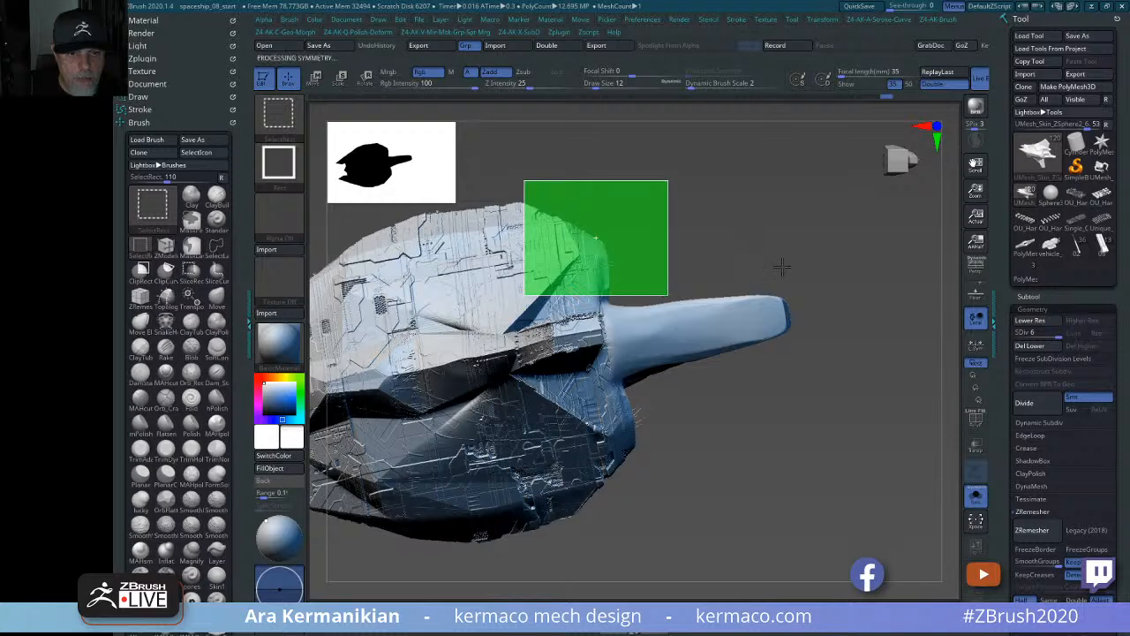
pyautogui.moveTo(683, 180); pyautogui.dragTo(579, 203)
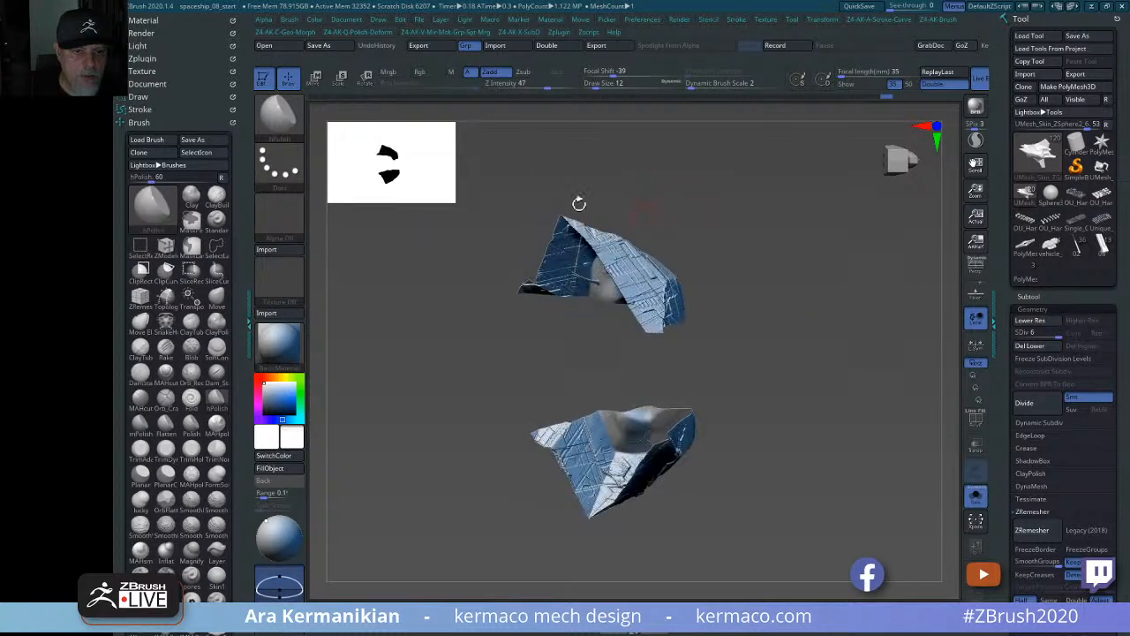
pyautogui.moveTo(742, 270); pyautogui.dragTo(580, 221)
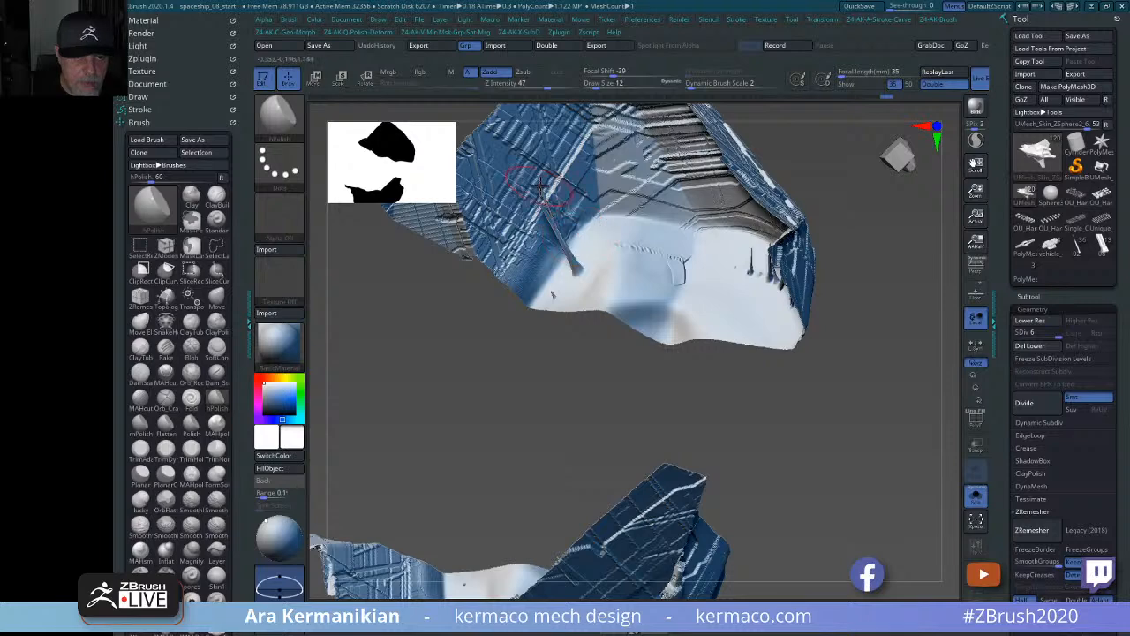
pyautogui.press('shift')
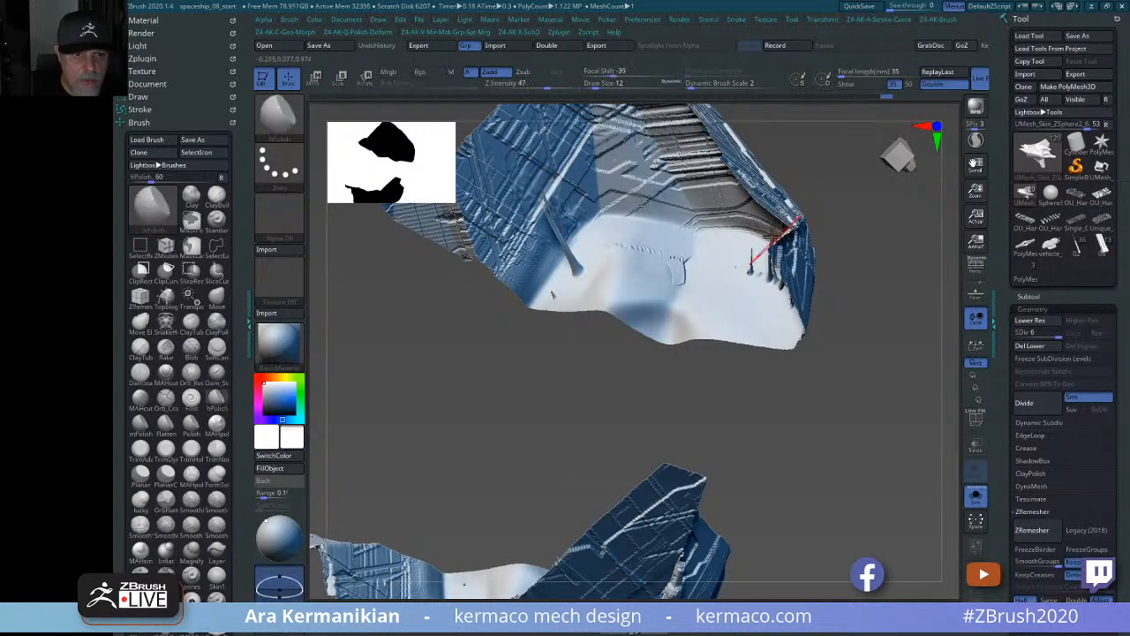
pyautogui.press('shift')
pyautogui.moveTo(840, 195); pyautogui.dragTo(629, 402)
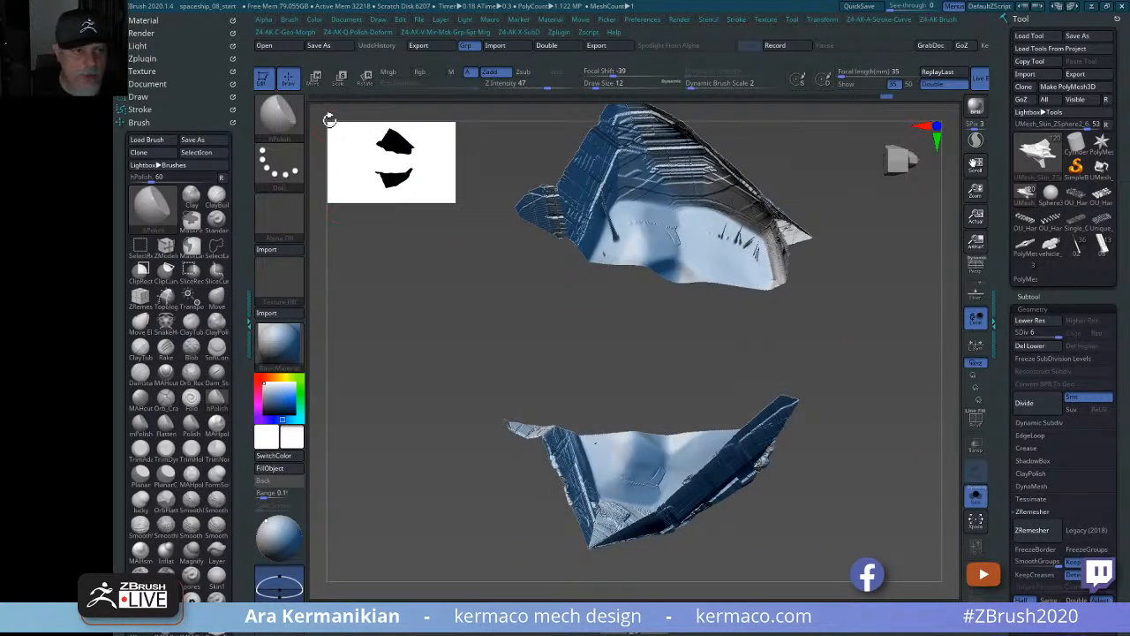
# With the SelectLasso brush, isolate the spiked inner surface of the recess sections.
pyautogui.keyDown('ctrl'); pyautogui.keyDown('shift'); pyautogui.click(279, 125); pyautogui.keyUp('shift'); pyautogui.keyUp('ctrl')
pyautogui.click(445, 127)
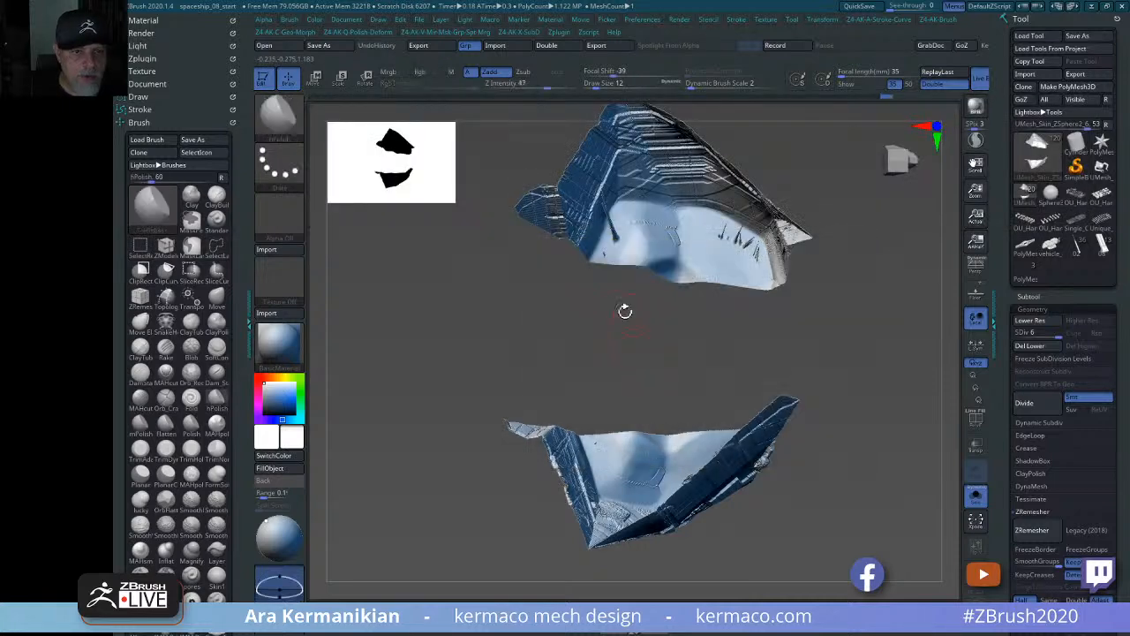
pyautogui.moveTo(596, 277)
pyautogui.mouseDown()
pyautogui.moveTo(624, 372)
pyautogui.moveTo(641, 382)
pyautogui.mouseUp()
pyautogui.hotkey('ctrl', 'shift')
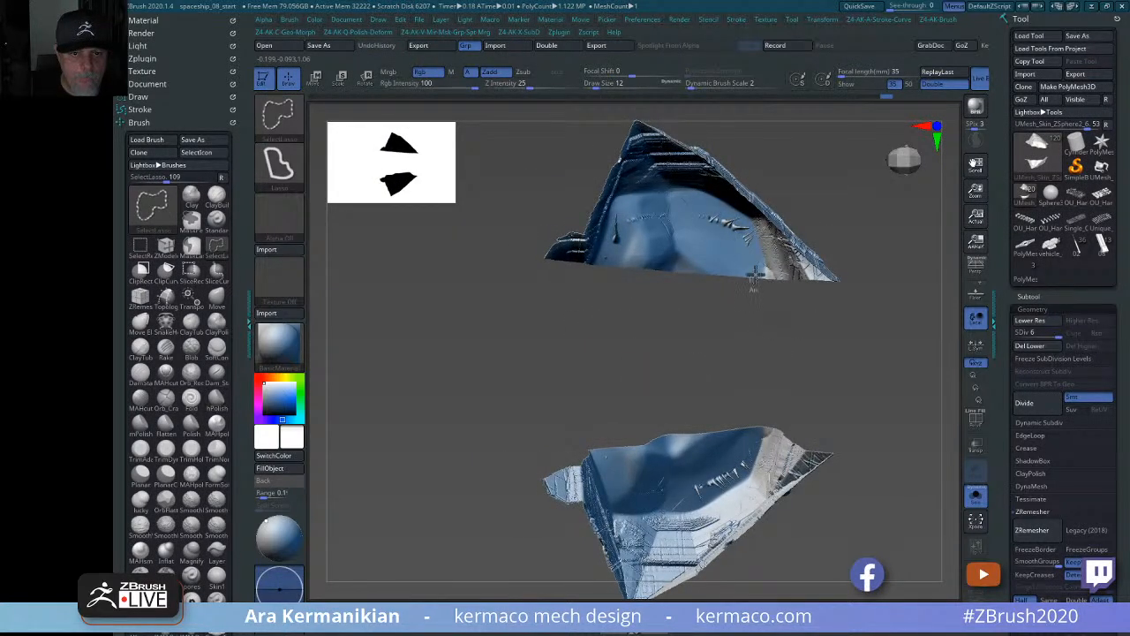
pyautogui.moveTo(768, 237)
pyautogui.keyDown('ctrl'); pyautogui.keyDown('shift'); pyautogui.mouseDown()
pyautogui.moveTo(752, 292)
pyautogui.moveTo(714, 213)
pyautogui.moveTo(618, 195)
pyautogui.moveTo(593, 265)
pyautogui.moveTo(592, 287)
pyautogui.moveTo(643, 305)
pyautogui.moveTo(751, 302)
pyautogui.mouseUp(); pyautogui.keyUp('shift'); pyautogui.keyUp('ctrl')
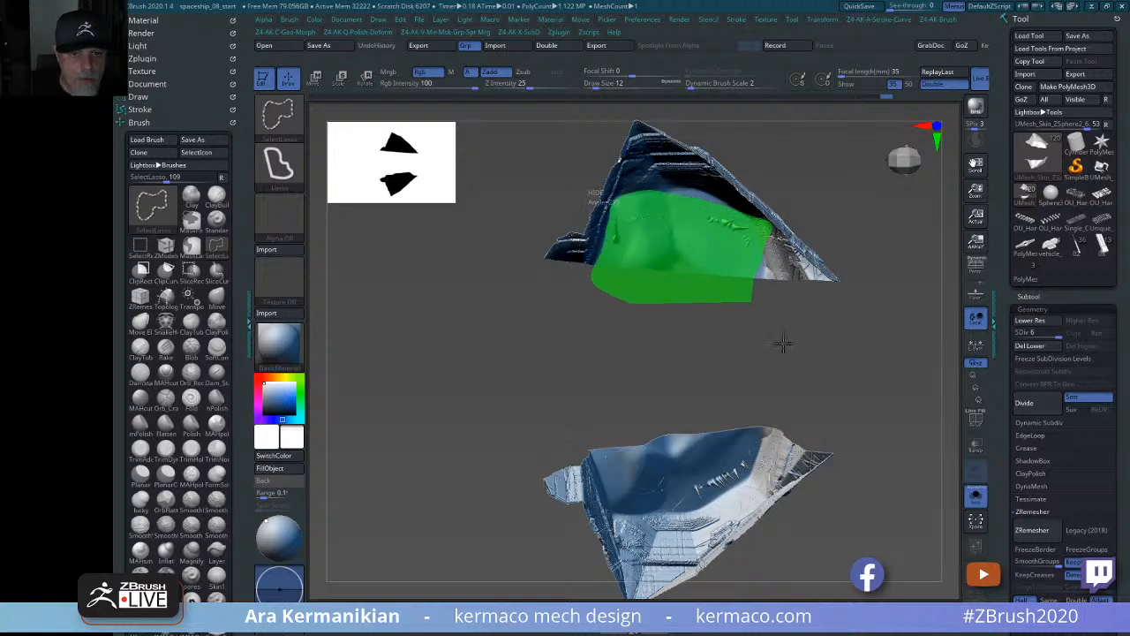
pyautogui.moveTo(783, 344)
pyautogui.keyDown('ctrl'); pyautogui.keyDown('shift'); pyautogui.mouseDown()
pyautogui.moveTo(809, 346)
pyautogui.moveTo(779, 339)
pyautogui.moveTo(790, 293)
pyautogui.moveTo(763, 283)
pyautogui.moveTo(659, 295)
pyautogui.mouseUp(); pyautogui.keyUp('shift'); pyautogui.keyUp('ctrl')
# Hide the stray fragment beside the isolated recess strips with a lasso selection.
pyautogui.moveTo(462, 328)
pyautogui.keyDown('ctrl'); pyautogui.keyDown('shift'); pyautogui.mouseDown()
pyautogui.moveTo(516, 364)
pyautogui.moveTo(523, 357)
pyautogui.mouseUp(); pyautogui.keyUp('shift'); pyautogui.keyUp('ctrl')
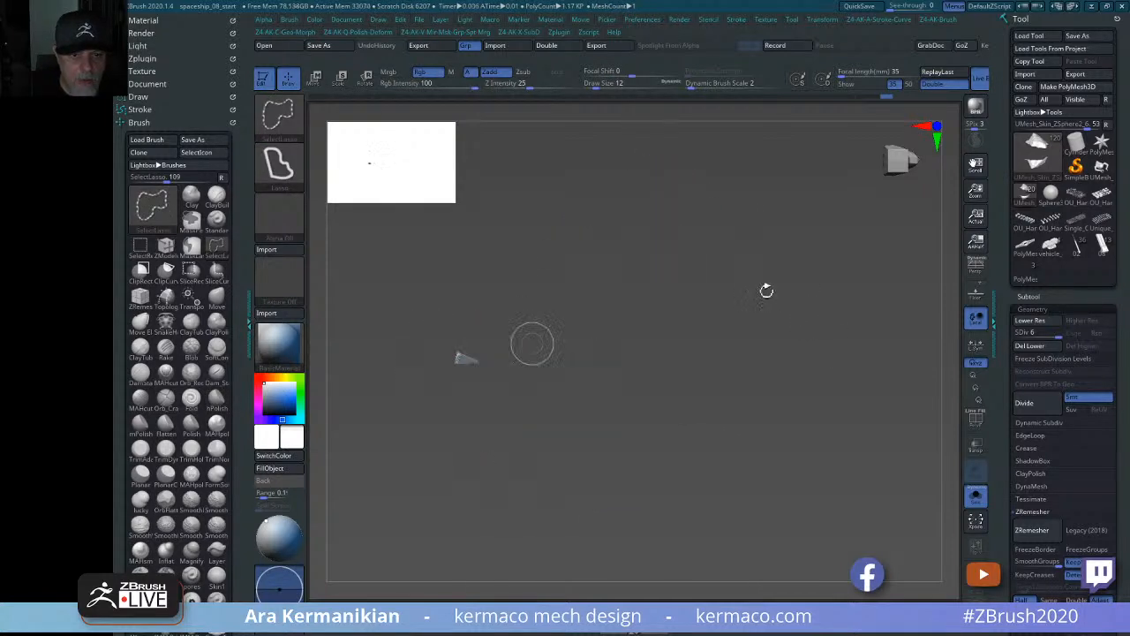
pyautogui.moveTo(773, 297)
pyautogui.mouseDown()
pyautogui.moveTo(786, 312)
pyautogui.moveTo(568, 326)
pyautogui.mouseUp()
pyautogui.hotkey('ctrl', 'z')
pyautogui.moveTo(451, 335)
pyautogui.keyDown('ctrl'); pyautogui.keyDown('shift'); pyautogui.mouseDown()
pyautogui.moveTo(391, 397)
pyautogui.moveTo(487, 373)
pyautogui.mouseUp(); pyautogui.keyUp('shift'); pyautogui.keyUp('ctrl')
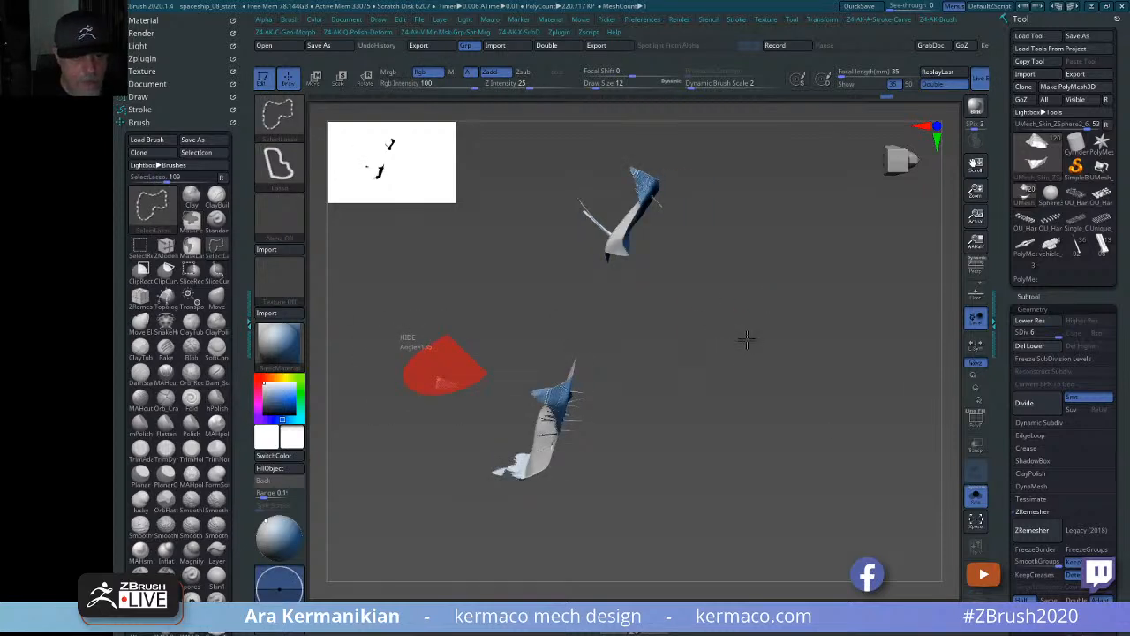
pyautogui.moveTo(762, 323); pyautogui.dragTo(812, 302)
pyautogui.moveTo(873, 277); pyautogui.dragTo(833, 233)
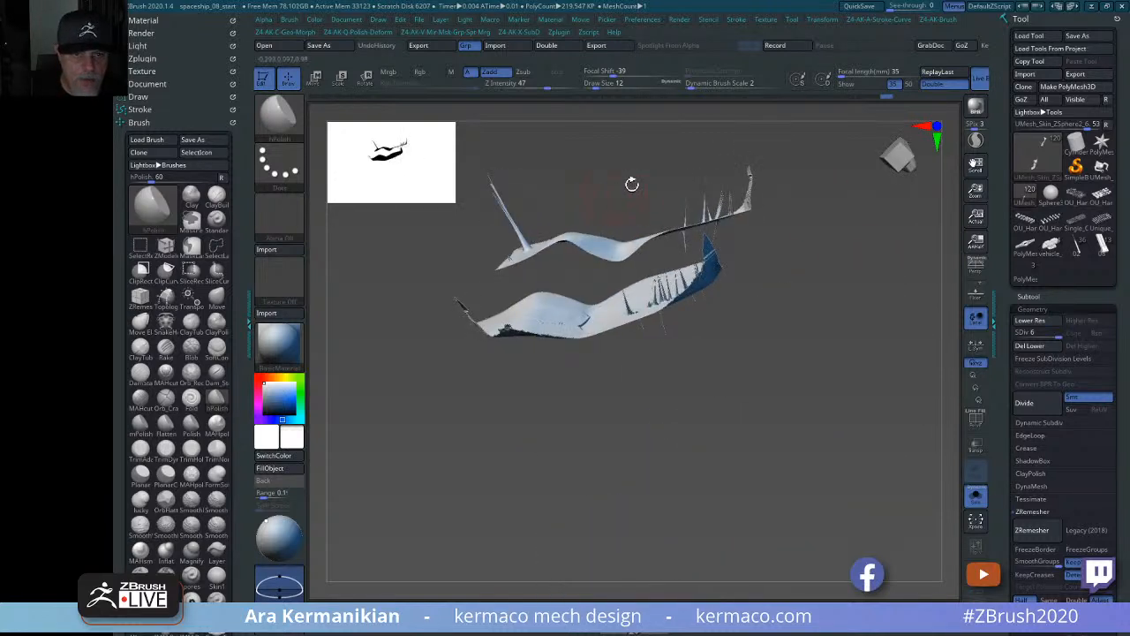
# Clip the spikes off the isolated recess strips with the ClipCurve brush, and undo the second clip near their outer end.
pyautogui.keyDown('ctrl'); pyautogui.keyDown('shift'); pyautogui.click(278, 113); pyautogui.keyUp('shift'); pyautogui.keyUp('ctrl')
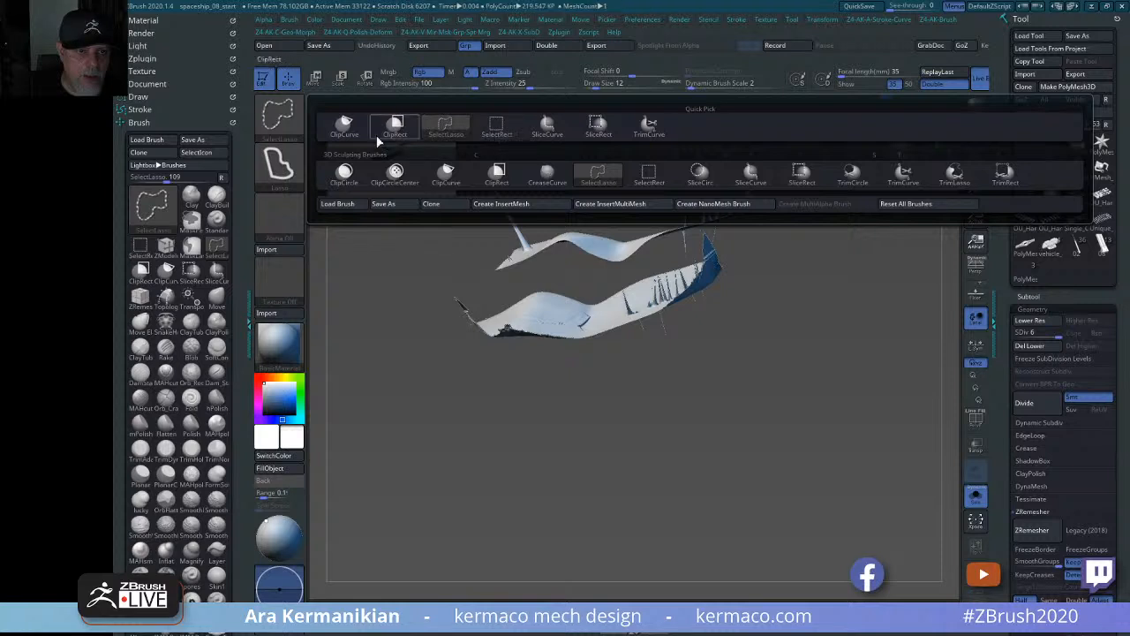
pyautogui.click(336, 129)
pyautogui.keyDown('ctrl'); pyautogui.keyDown('shift'); pyautogui.moveTo(457, 249); pyautogui.dragTo(733, 202); pyautogui.keyUp('shift'); pyautogui.keyUp('ctrl')
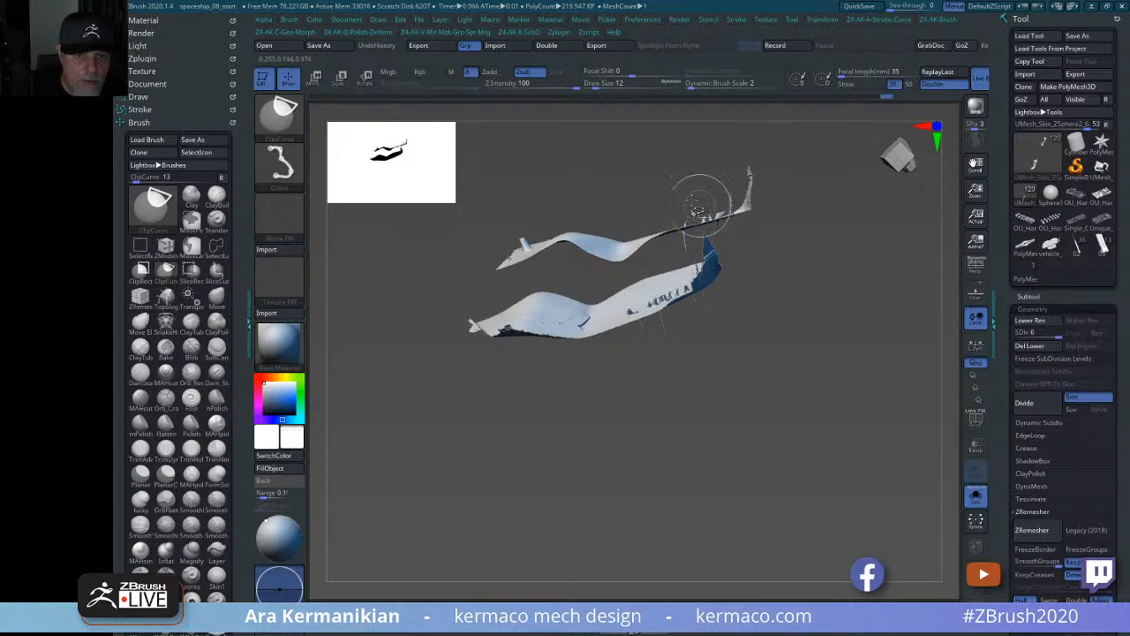
pyautogui.moveTo(661, 203)
pyautogui.keyDown('ctrl'); pyautogui.keyDown('shift'); pyautogui.mouseDown()
pyautogui.moveTo(732, 196)
pyautogui.moveTo(748, 218)
pyautogui.moveTo(805, 240)
pyautogui.moveTo(803, 251)
pyautogui.moveTo(670, 239)
pyautogui.mouseUp(); pyautogui.keyUp('shift'); pyautogui.keyUp('ctrl')
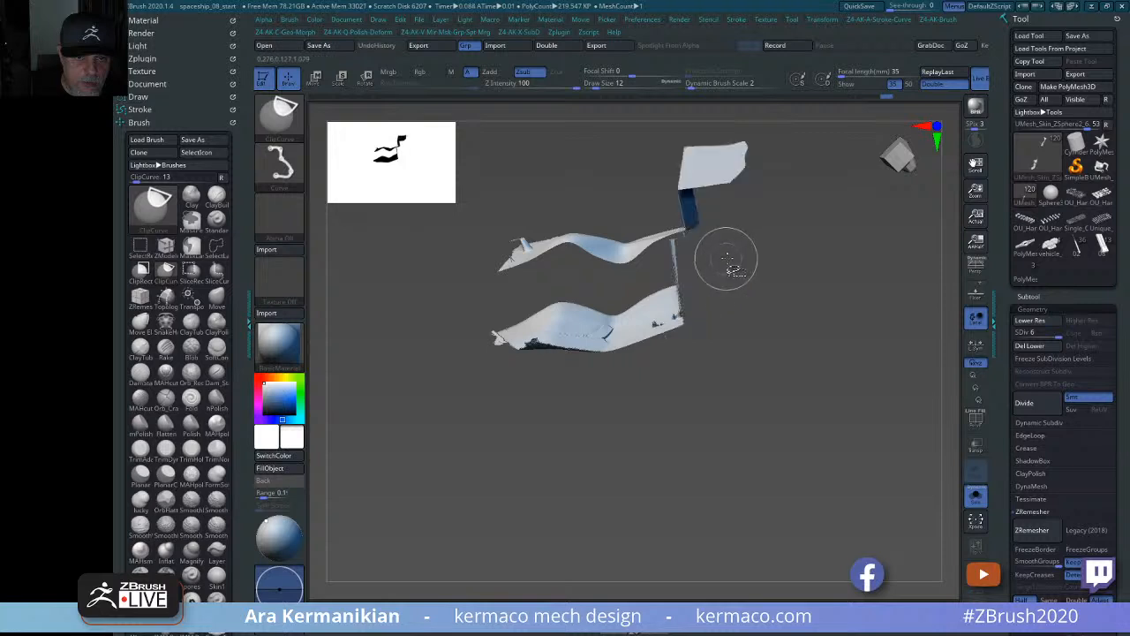
pyautogui.hotkey('ctrl', 'z')
pyautogui.hotkey('ctrl', 'x')
pyautogui.press('ctrl')
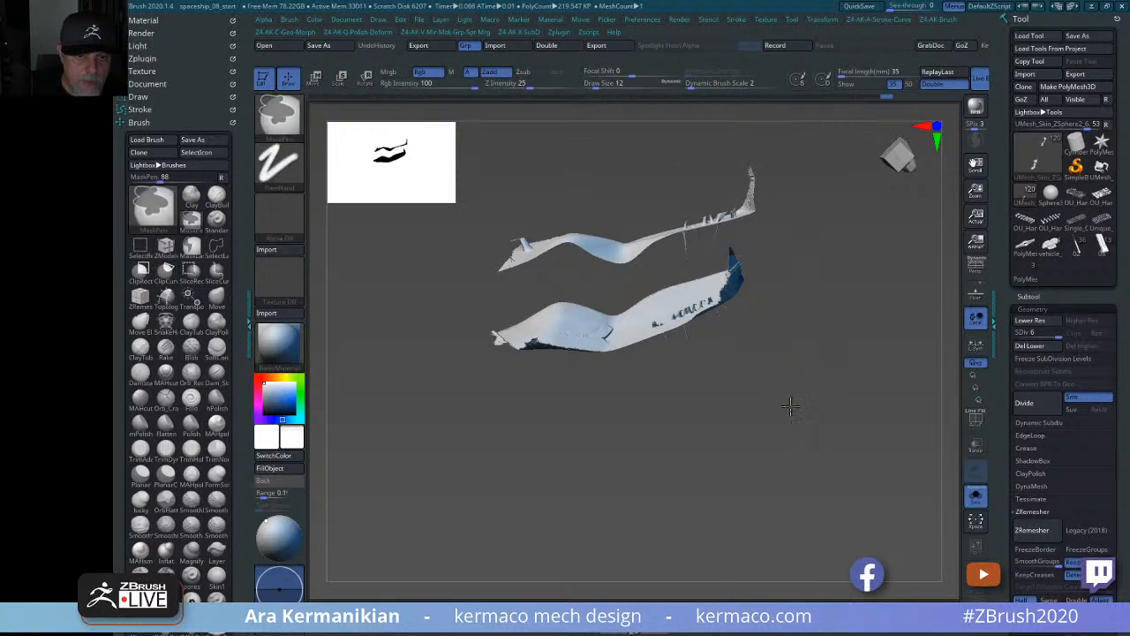
# Try masking the isolated recess strips, and revert the clipping and isolation to show the whole ship.
pyautogui.keyDown('ctrl'); pyautogui.moveTo(813, 411); pyautogui.dragTo(465, 286); pyautogui.keyUp('ctrl')
pyautogui.moveTo(825, 356)
pyautogui.keyDown('ctrl'); pyautogui.mouseDown()
pyautogui.moveTo(787, 321)
pyautogui.moveTo(666, 270)
pyautogui.moveTo(606, 228)
pyautogui.mouseUp(); pyautogui.keyUp('ctrl')
pyautogui.keyDown('ctrl'); pyautogui.moveTo(835, 308); pyautogui.dragTo(708, 238); pyautogui.keyUp('ctrl')
pyautogui.moveTo(834, 258)
pyautogui.mouseDown()
pyautogui.moveTo(846, 304)
pyautogui.moveTo(869, 285)
pyautogui.moveTo(871, 232)
pyautogui.moveTo(854, 240)
pyautogui.moveTo(867, 245)
pyautogui.moveTo(856, 230)
pyautogui.moveTo(770, 239)
pyautogui.moveTo(780, 298)
pyautogui.mouseUp()
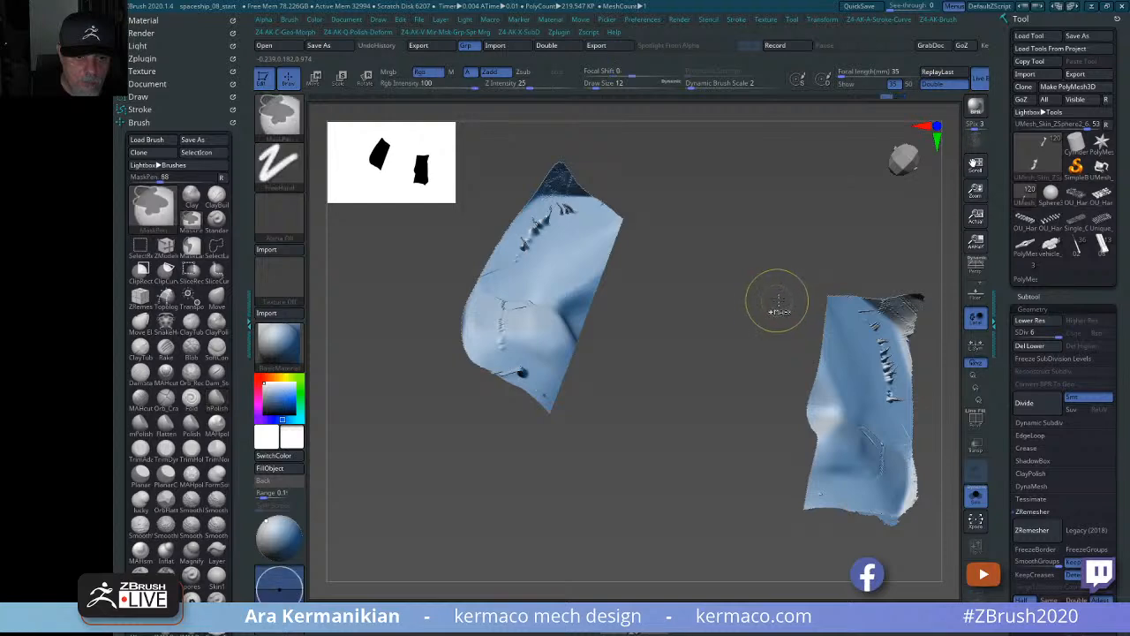
pyautogui.hotkey('ctrl', 'z')
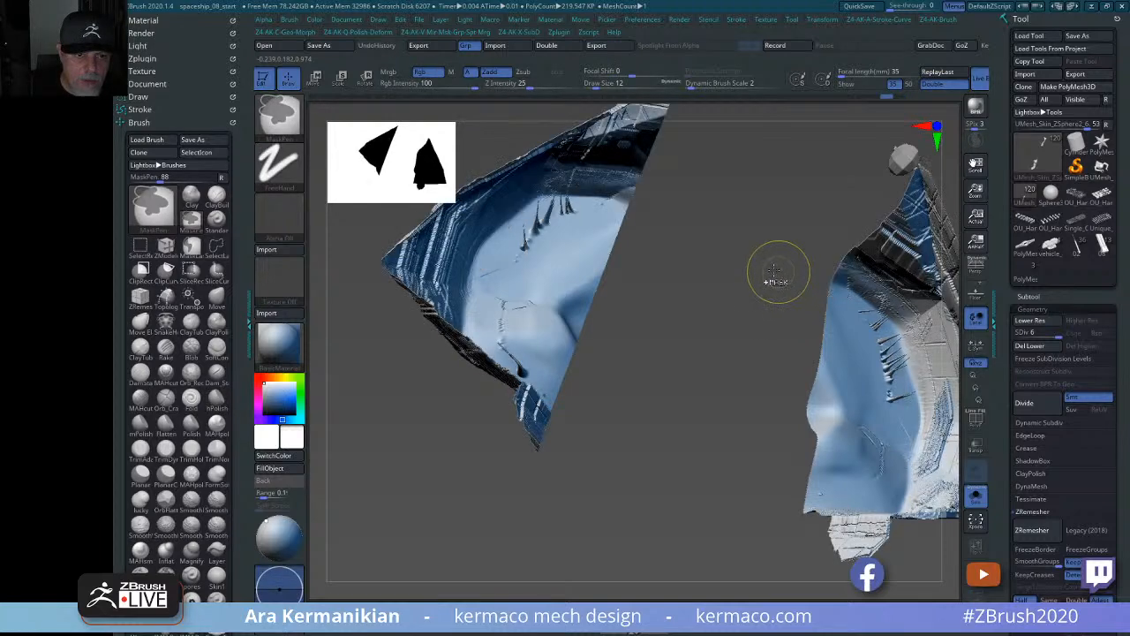
pyautogui.hotkey('ctrl', 'z')
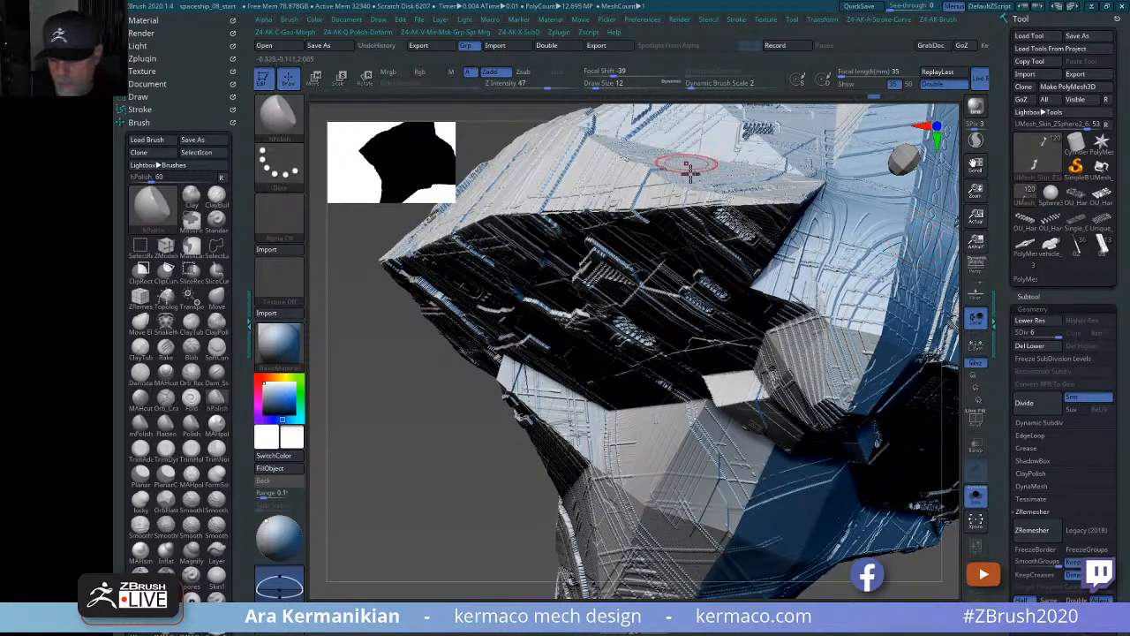
# Set the ship to subdivision level 4 and smooth the pits along the outer rims of the rear recesses.
pyautogui.press('f')
pyautogui.moveTo(822, 247); pyautogui.dragTo(902, 265)
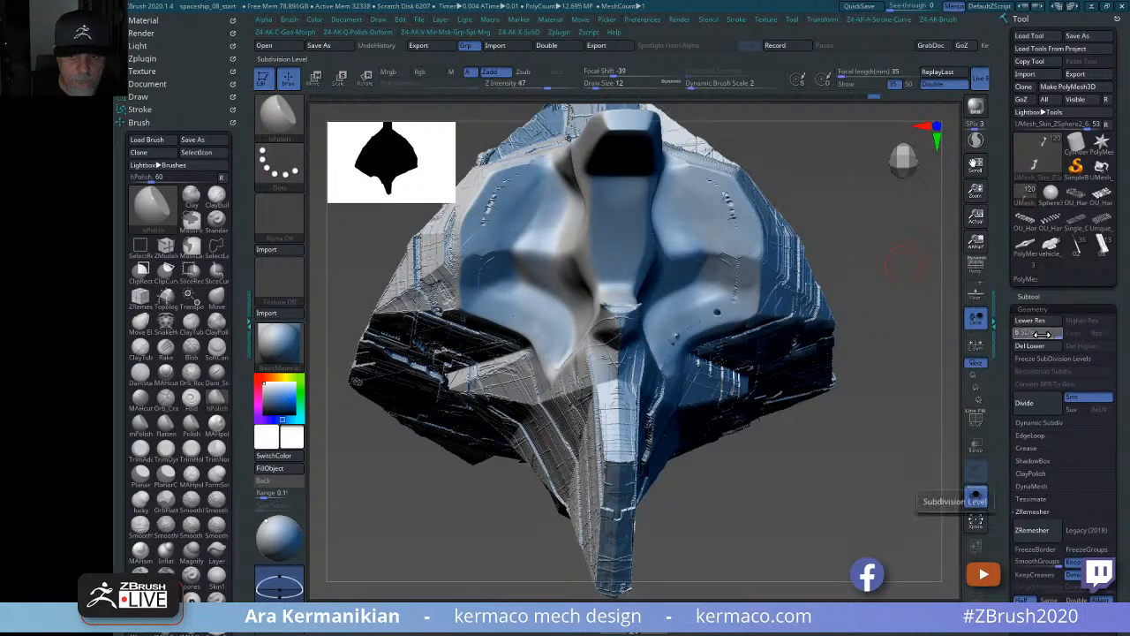
pyautogui.moveTo(940, 335); pyautogui.dragTo(931, 334)
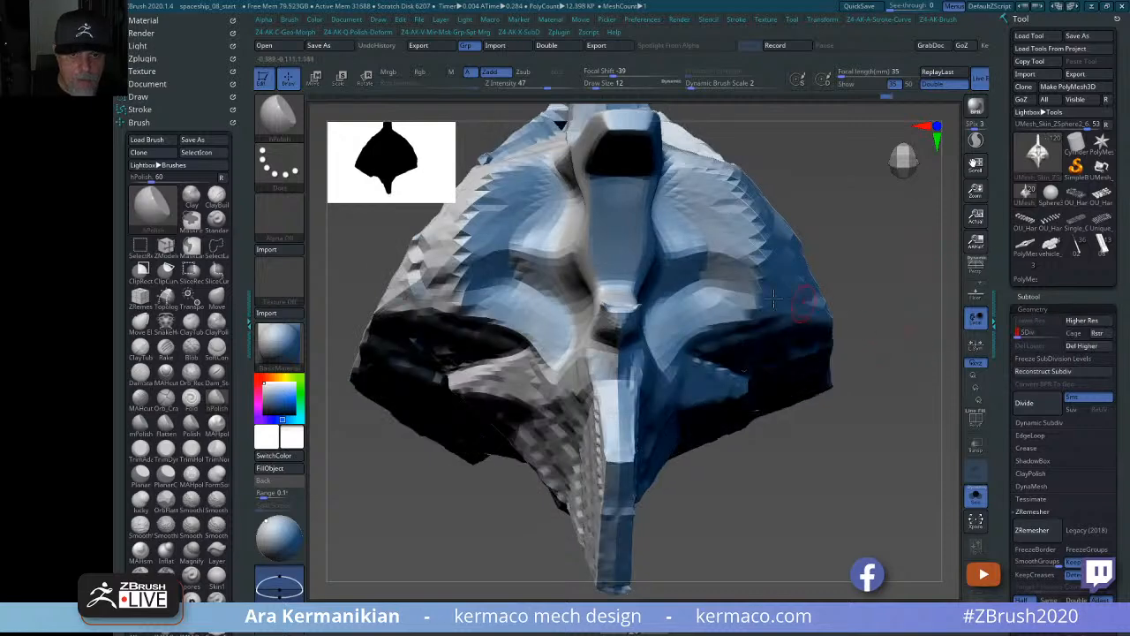
pyautogui.moveTo(1022, 335); pyautogui.dragTo(1031, 336)
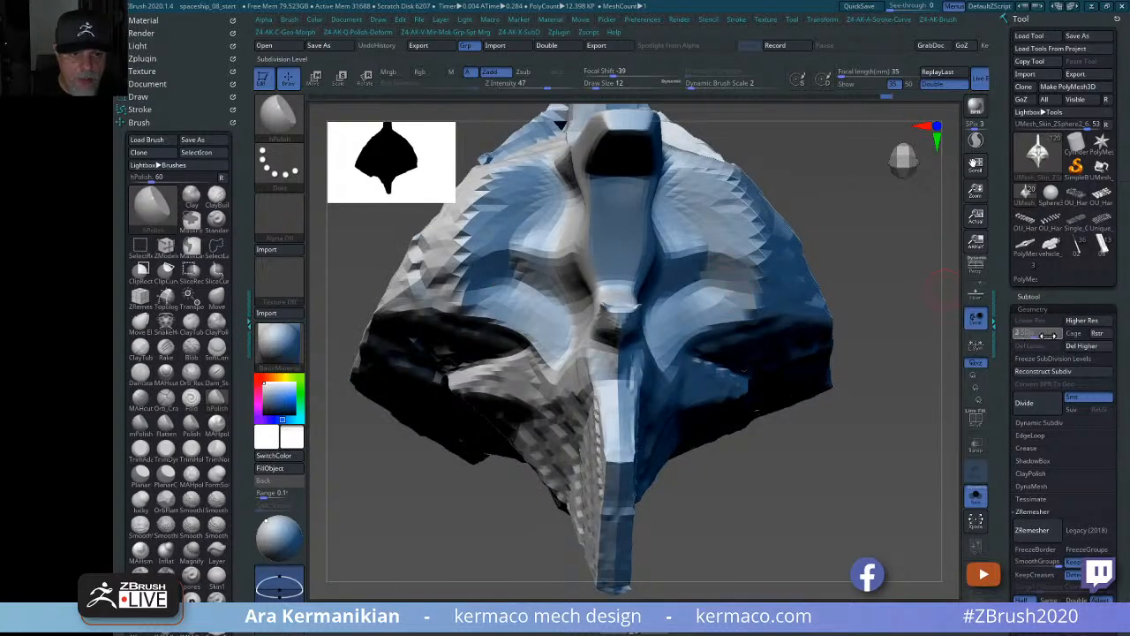
pyautogui.press('shift')
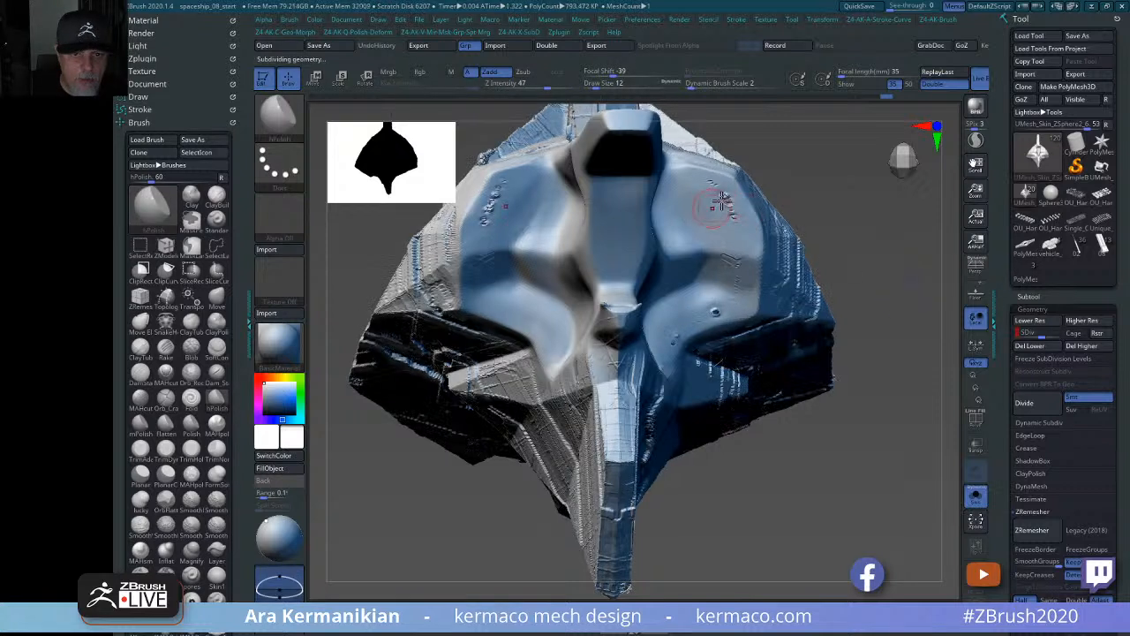
pyautogui.press('shift')
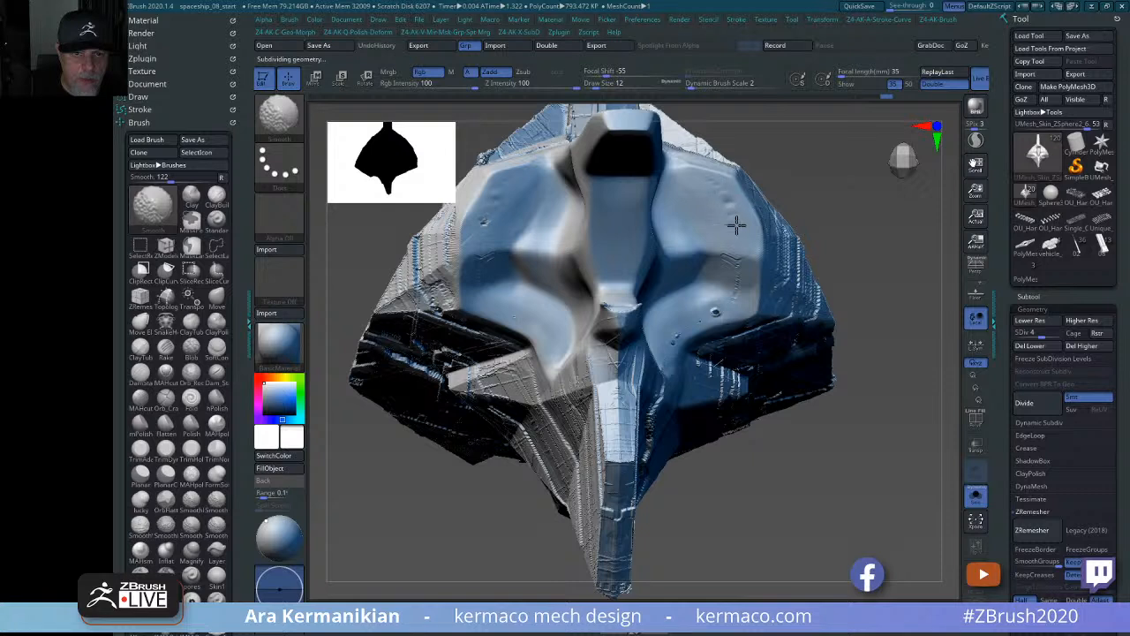
pyautogui.keyDown('shift'); pyautogui.moveTo(725, 265); pyautogui.dragTo(735, 249); pyautogui.keyUp('shift')
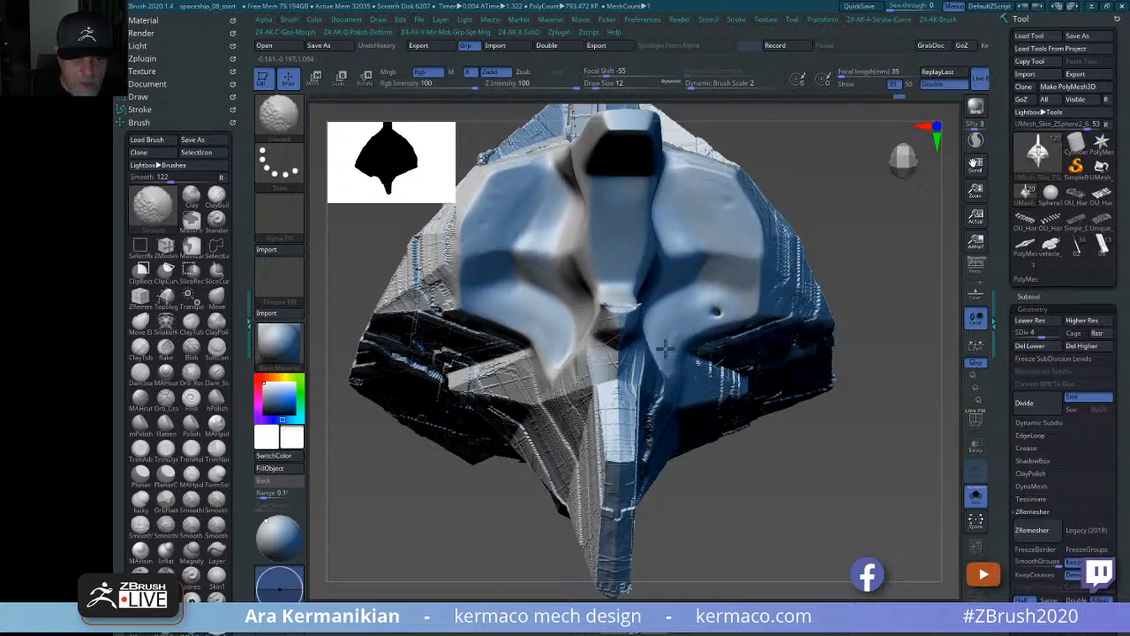
# Isolate the section around the lower recess, smooth the pit in it, and show the whole ship again.
pyautogui.moveTo(883, 352)
pyautogui.mouseDown()
pyautogui.moveTo(868, 265)
pyautogui.moveTo(873, 346)
pyautogui.mouseUp()
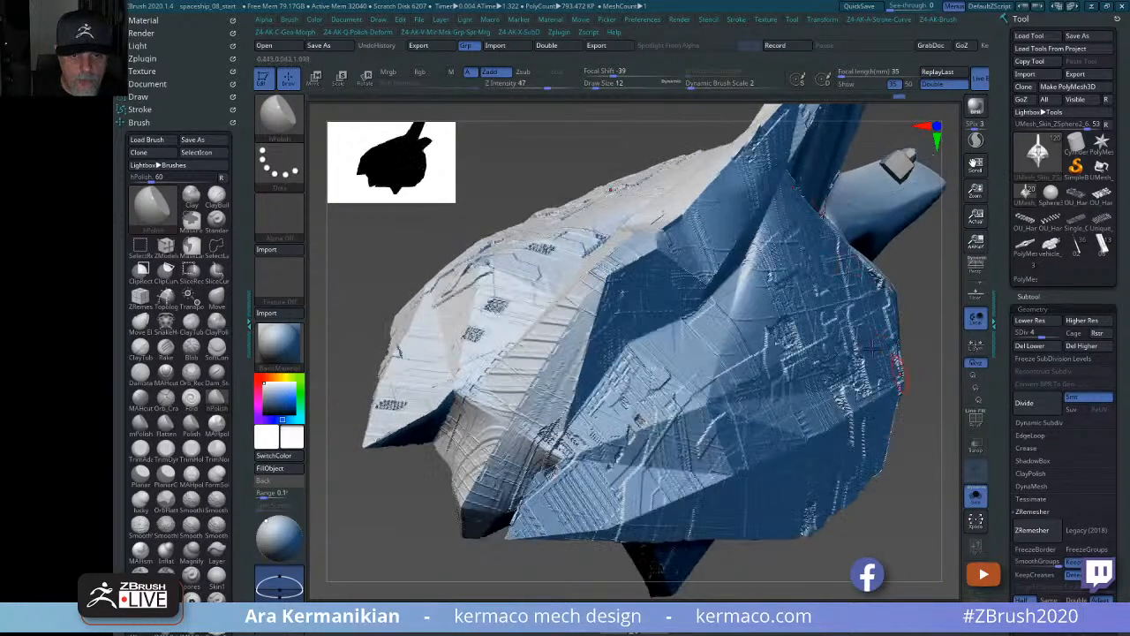
pyautogui.moveTo(542, 176)
pyautogui.mouseDown()
pyautogui.moveTo(913, 295)
pyautogui.moveTo(669, 182)
pyautogui.moveTo(795, 335)
pyautogui.mouseUp()
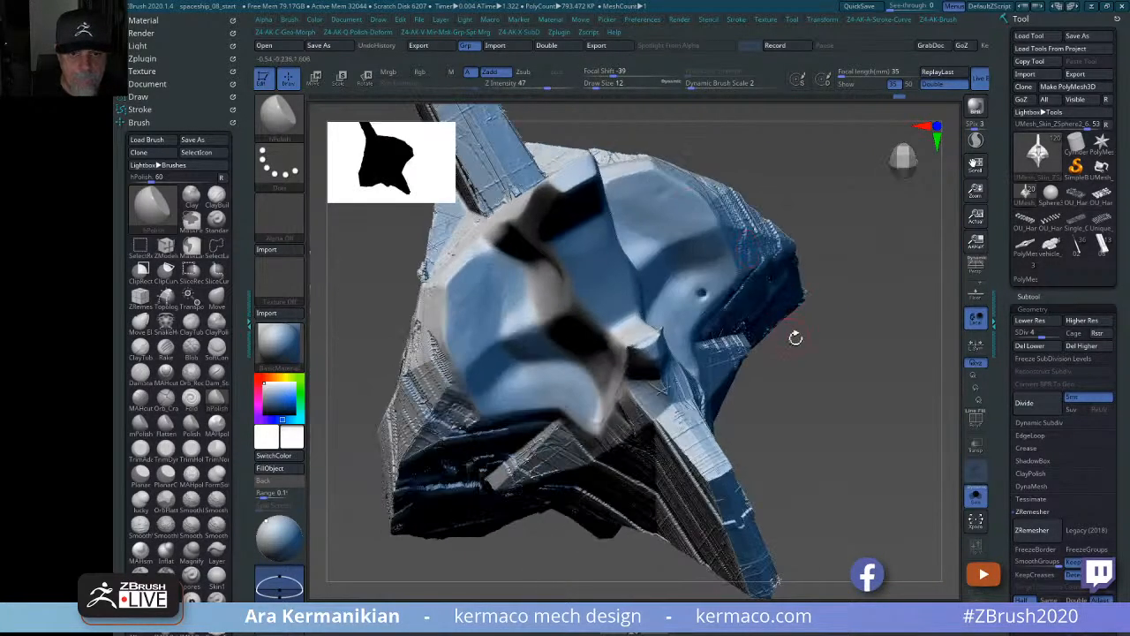
pyautogui.moveTo(789, 405)
pyautogui.keyDown('ctrl'); pyautogui.keyDown('shift'); pyautogui.mouseDown()
pyautogui.moveTo(661, 279)
pyautogui.moveTo(669, 256)
pyautogui.moveTo(666, 289)
pyautogui.moveTo(685, 256)
pyautogui.mouseUp(); pyautogui.keyUp('shift'); pyautogui.keyUp('ctrl')
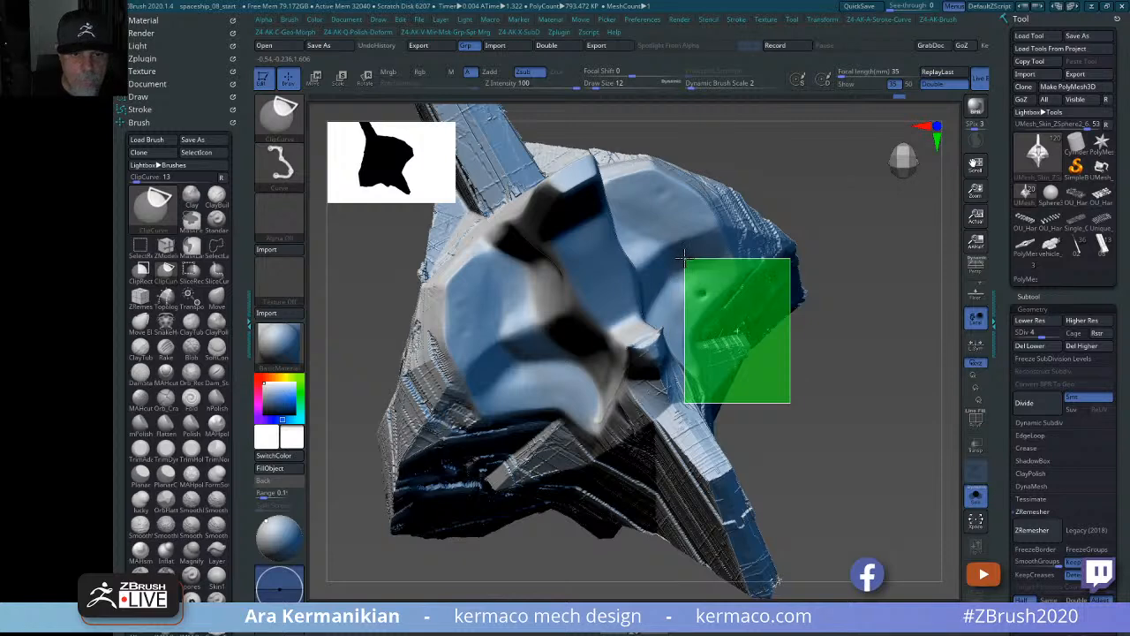
pyautogui.moveTo(916, 390); pyautogui.dragTo(637, 457)
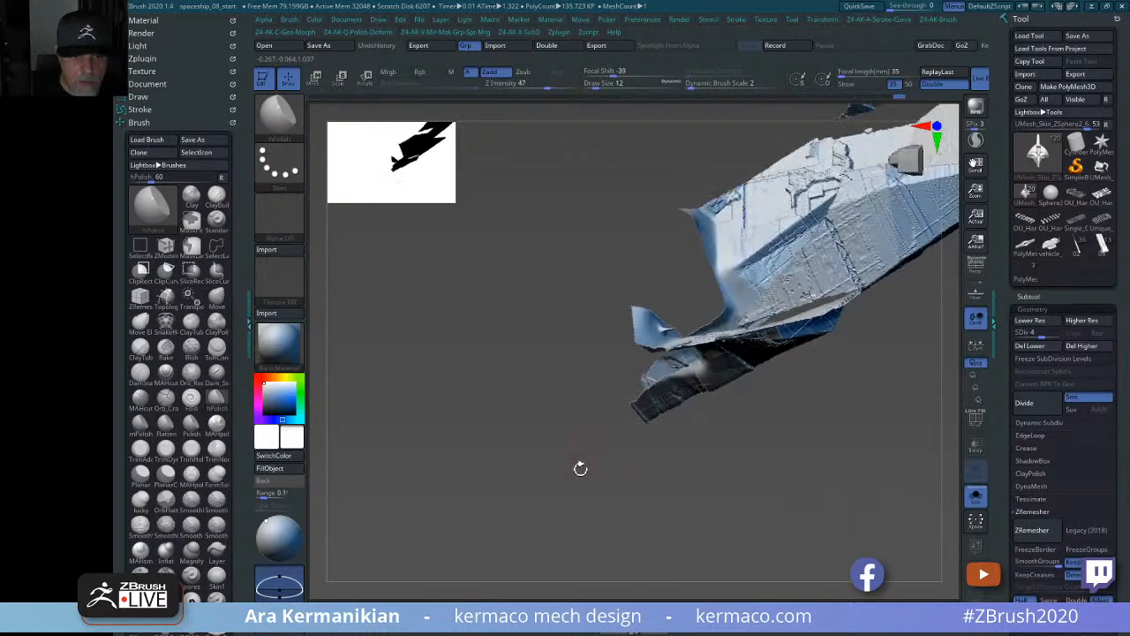
pyautogui.moveTo(577, 497); pyautogui.dragTo(586, 465)
pyautogui.press('shift')
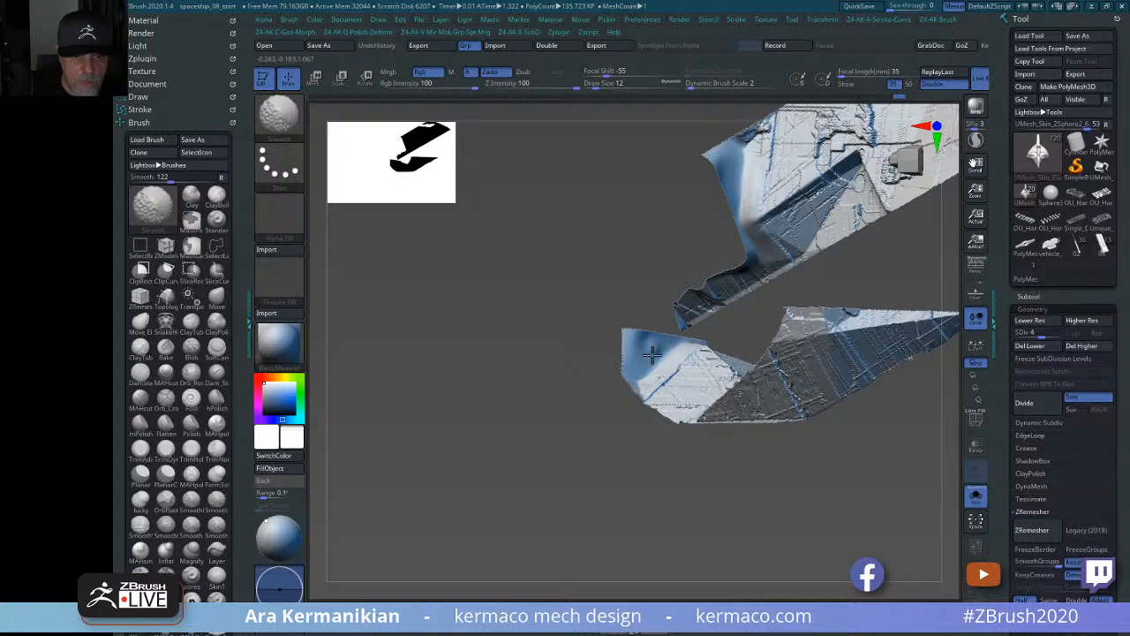
pyautogui.keyDown('ctrl'); pyautogui.keyDown('shift'); pyautogui.click(466, 431); pyautogui.keyUp('shift'); pyautogui.keyUp('ctrl')
pyautogui.moveTo(457, 496)
pyautogui.mouseDown()
pyautogui.moveTo(609, 371)
pyautogui.moveTo(711, 261)
pyautogui.mouseUp()
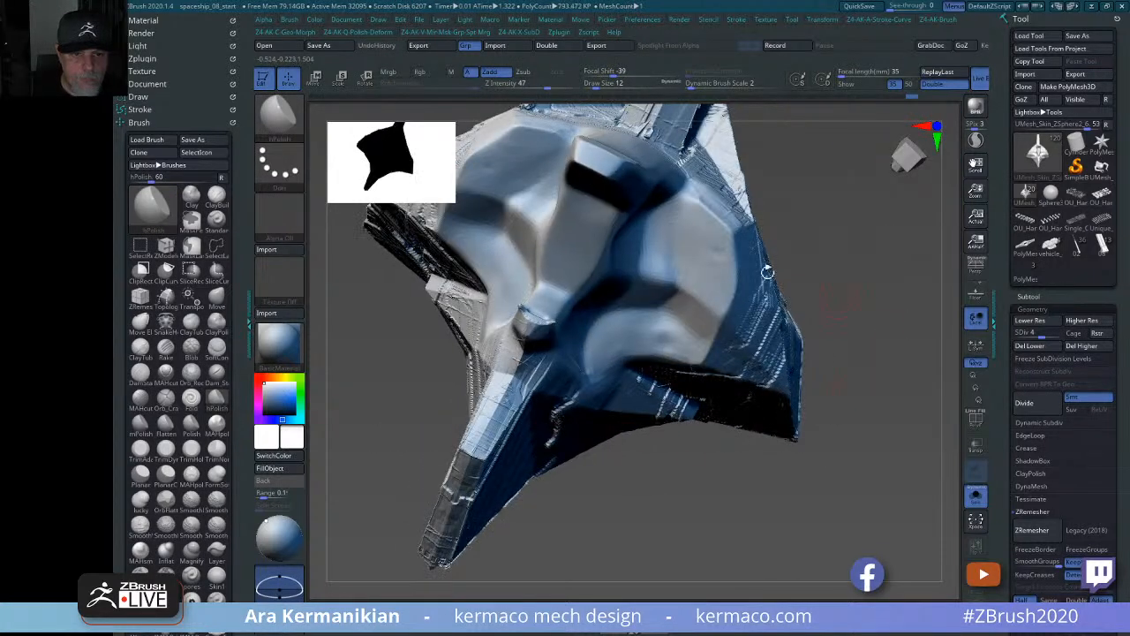
# Raise the mesh to subdivision level 5 and smooth the pits along the outer rim of the recess.
pyautogui.press('shift')
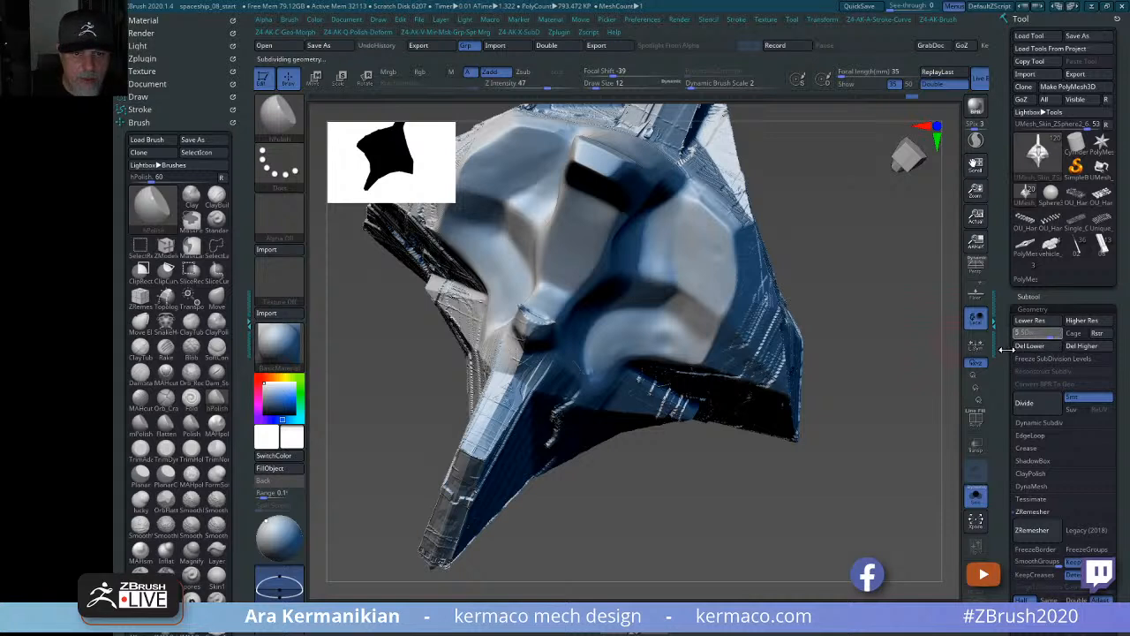
pyautogui.keyDown('shift'); pyautogui.moveTo(679, 237); pyautogui.dragTo(706, 229); pyautogui.keyUp('shift')
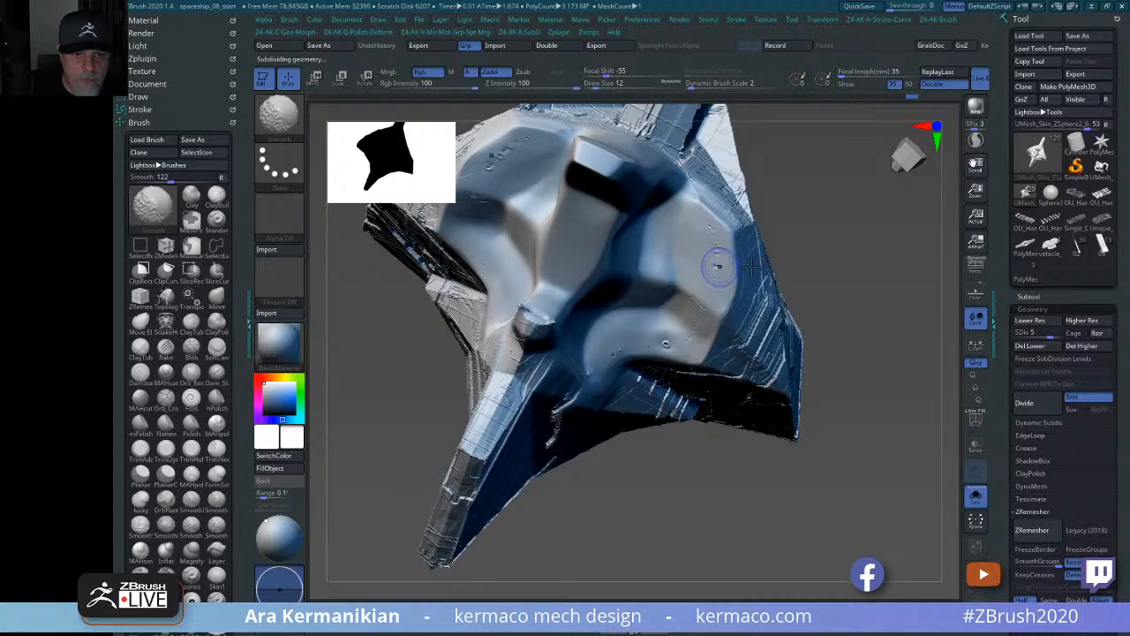
pyautogui.moveTo(845, 254); pyautogui.dragTo(570, 194)
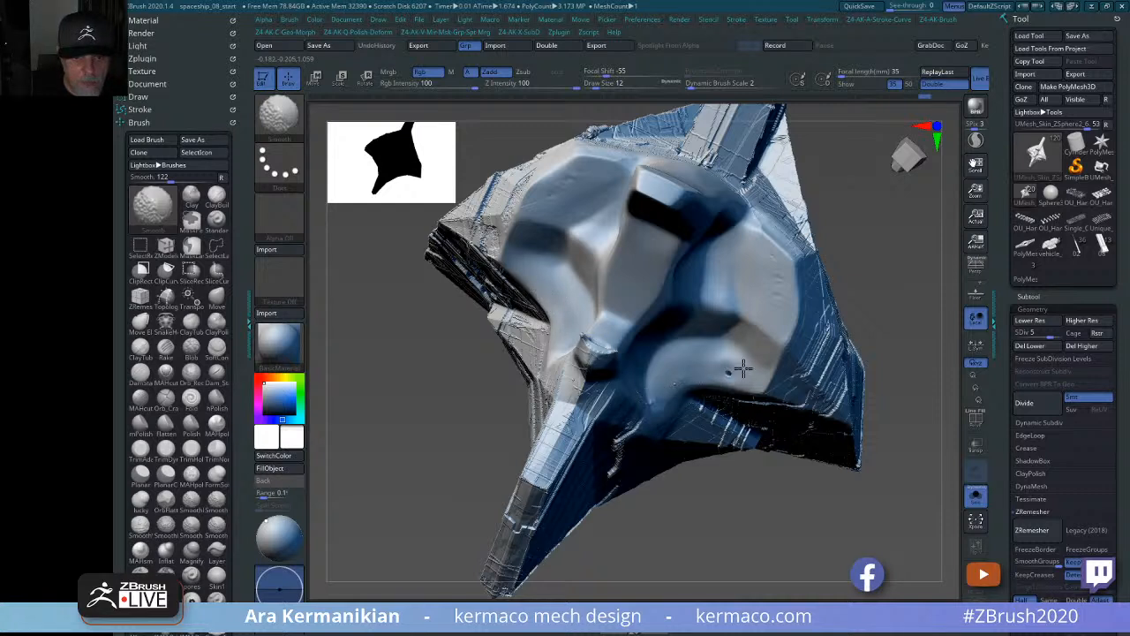
# Smooth the stubborn pit in the lower recess, switching between subdivision levels 4 and 5.
pyautogui.moveTo(743, 509)
pyautogui.keyDown('alt'); pyautogui.mouseDown()
pyautogui.moveTo(751, 407)
pyautogui.moveTo(781, 370)
pyautogui.mouseUp(); pyautogui.keyUp('alt')
pyautogui.moveTo(896, 353); pyautogui.dragTo(626, 303)
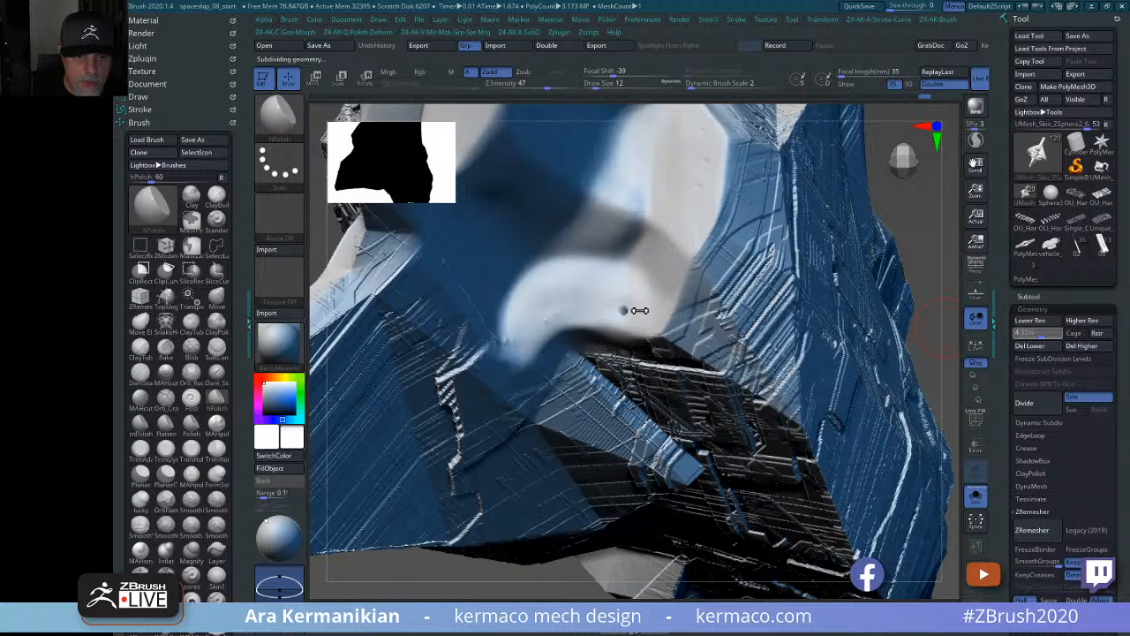
pyautogui.press('shift')
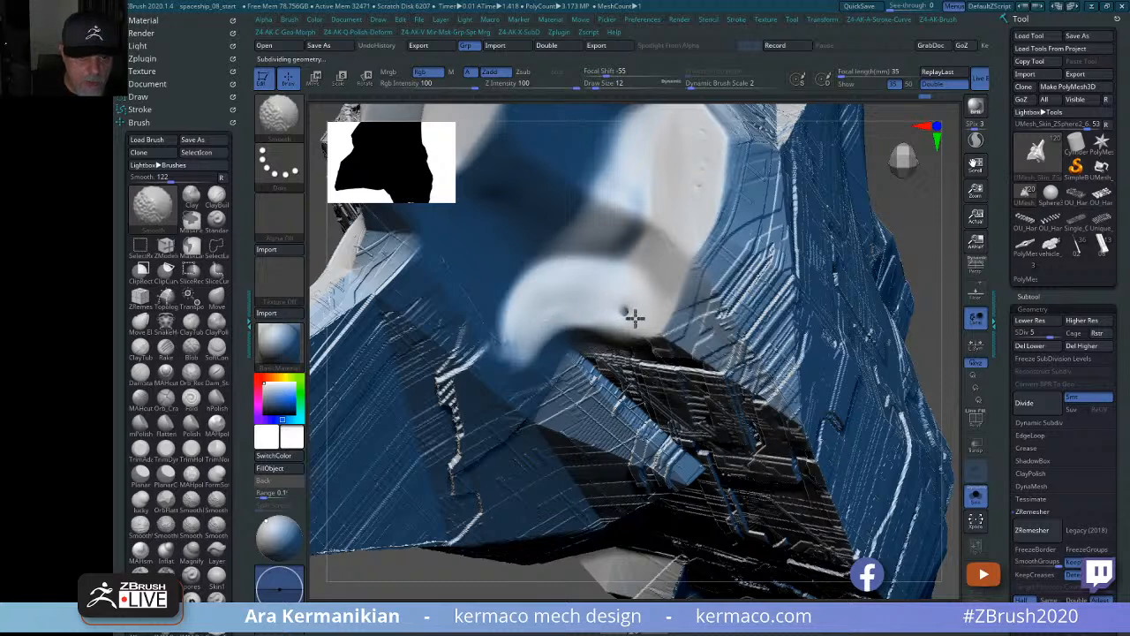
pyautogui.moveTo(940, 219)
pyautogui.keyDown('alt'); pyautogui.mouseDown()
pyautogui.moveTo(881, 220)
pyautogui.moveTo(901, 291)
pyautogui.mouseUp(); pyautogui.keyUp('alt')
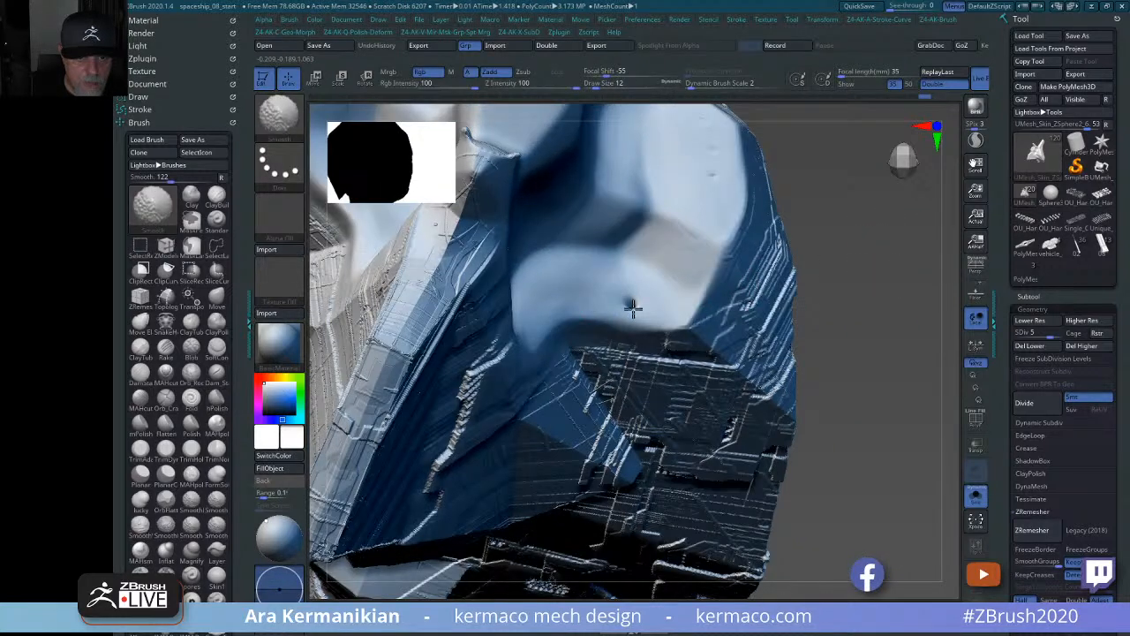
pyautogui.click(1041, 335)
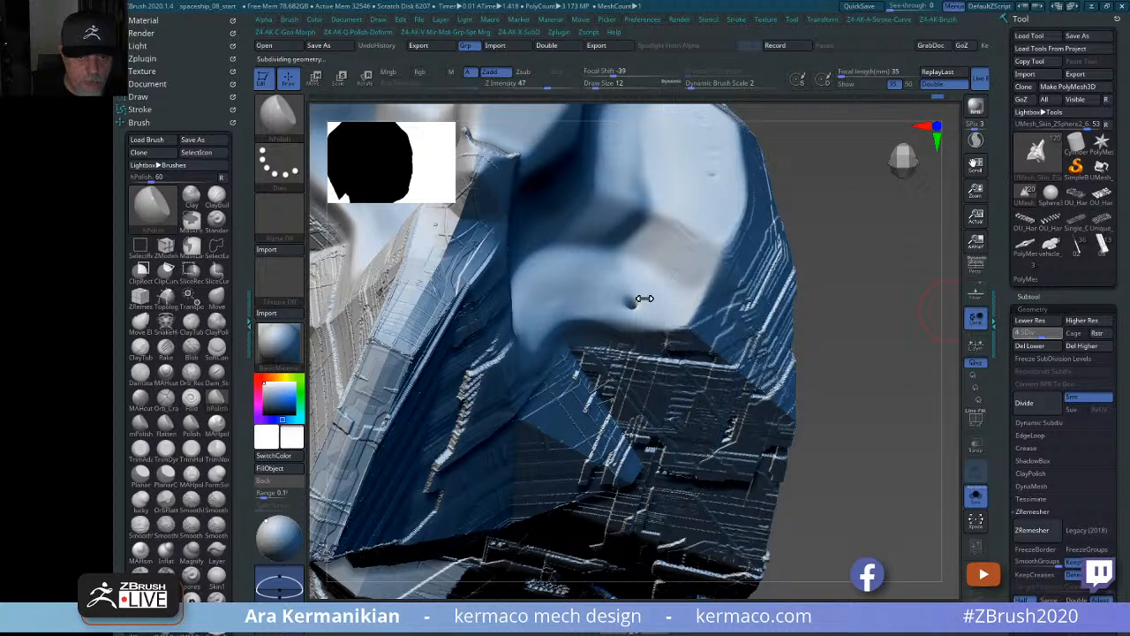
pyautogui.press('shift')
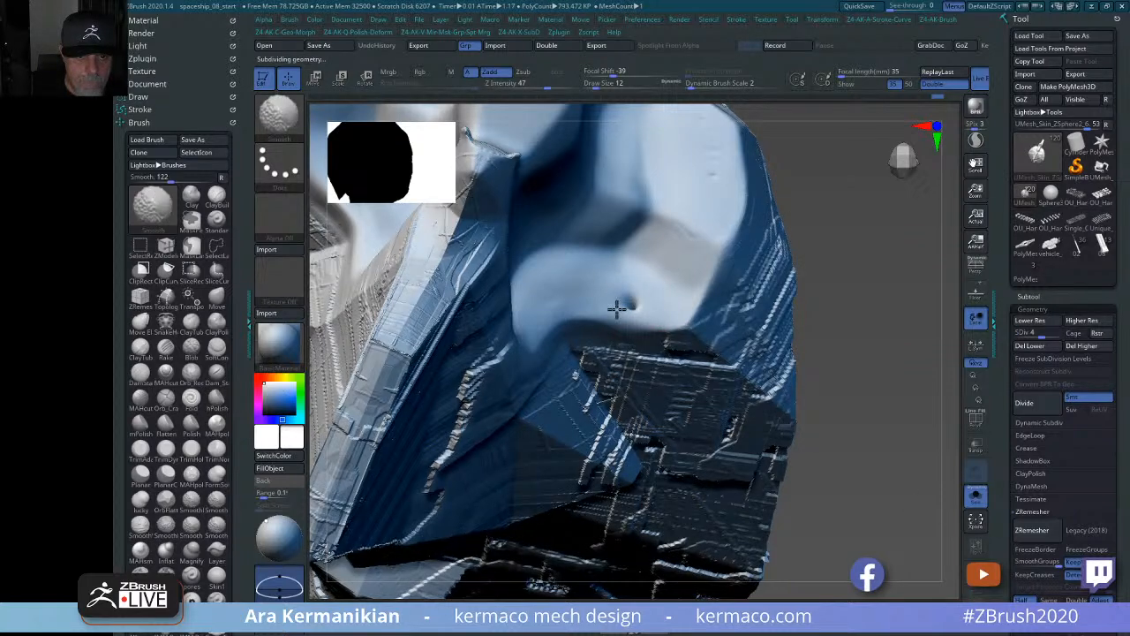
# Lower the mesh to subdivision level 3 and smooth the pit area and surrounding surface of the lower recess.
pyautogui.click(1036, 338)
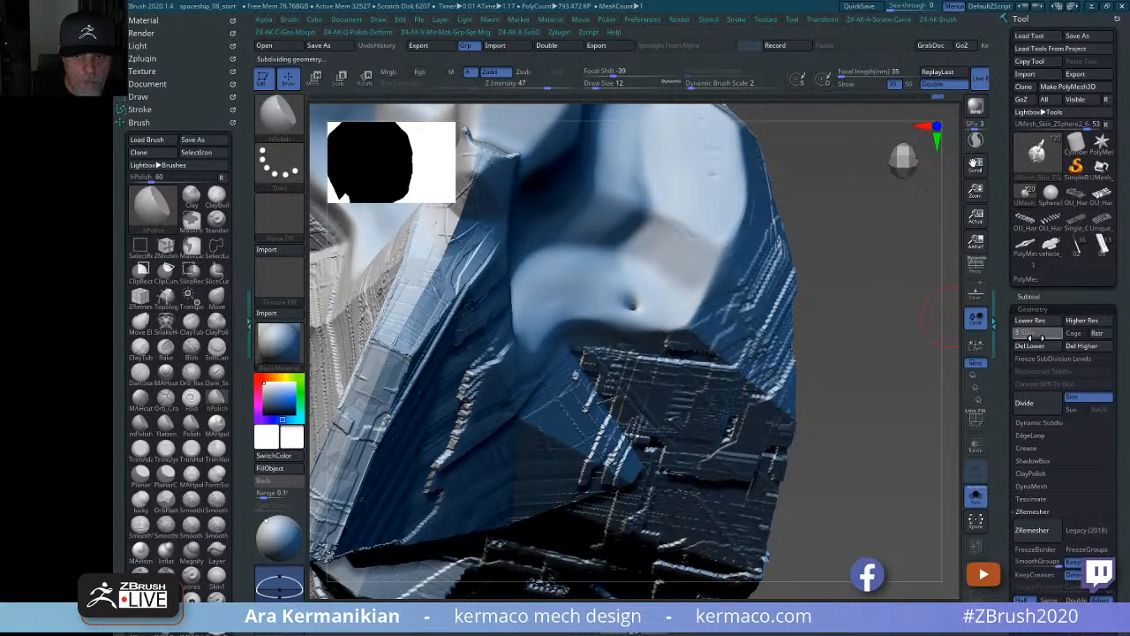
pyautogui.hotkey('shift', 'd')
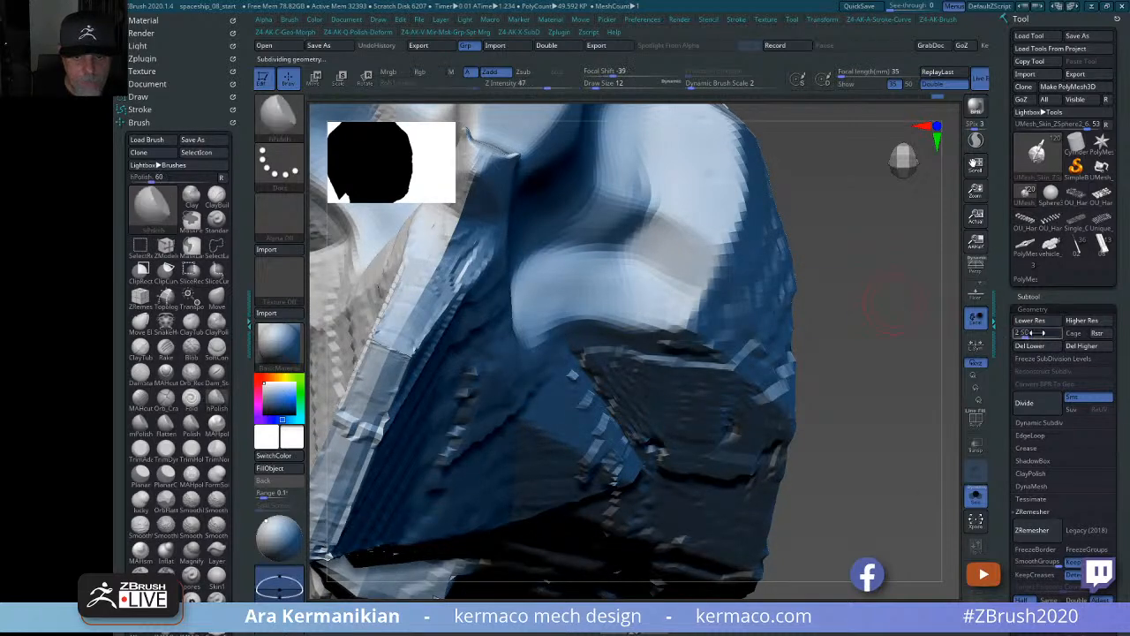
pyautogui.click(1037, 333)
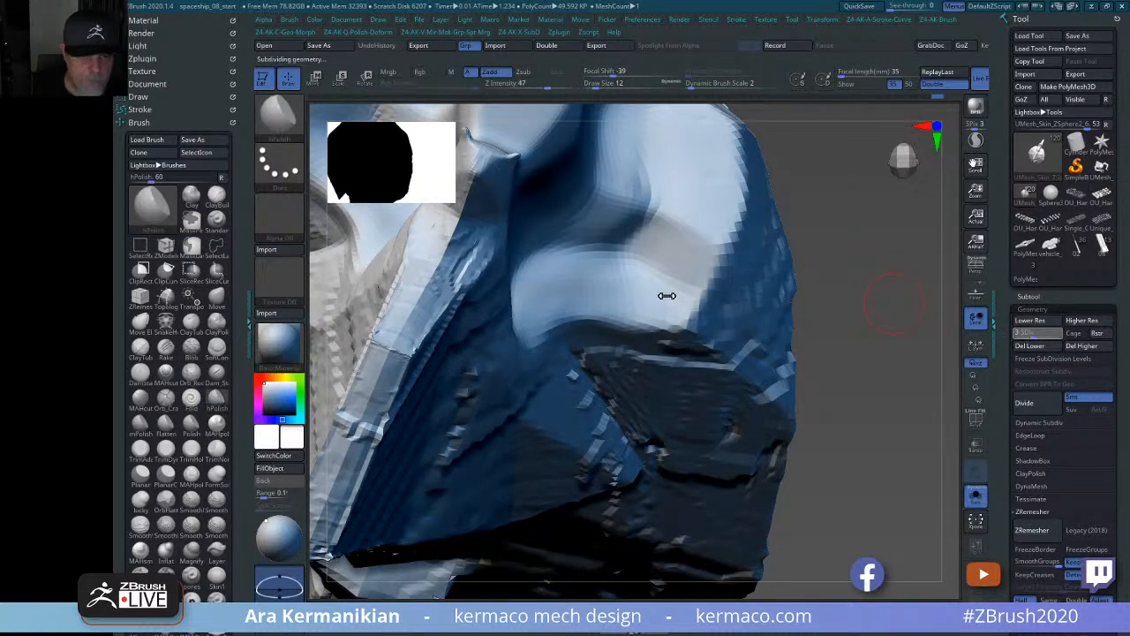
pyautogui.press('shift')
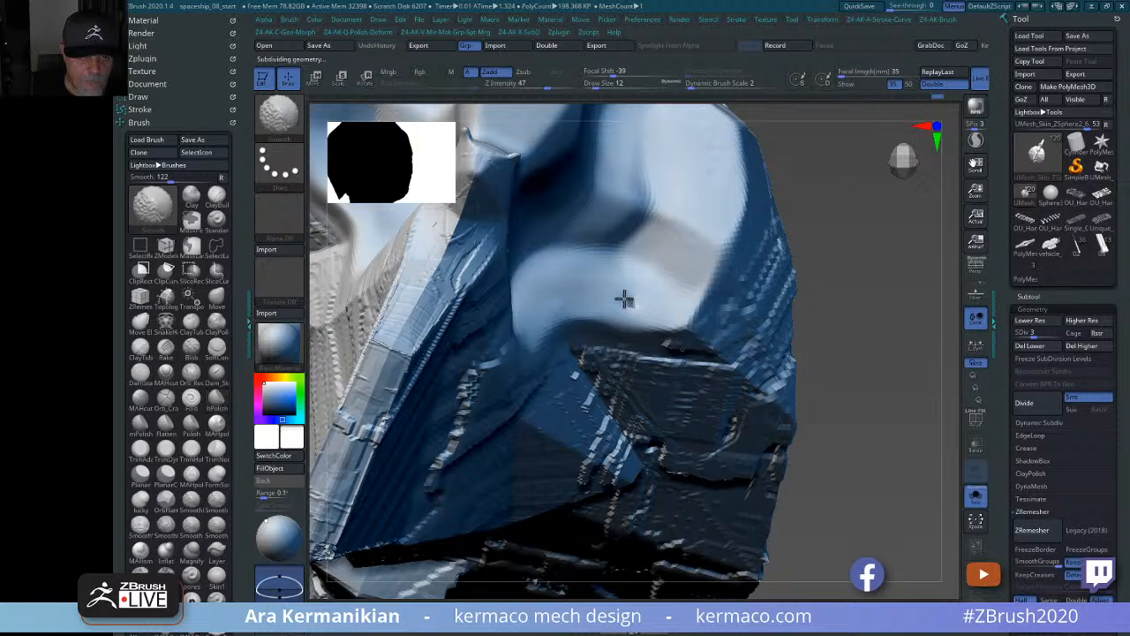
pyautogui.moveTo(629, 307)
pyautogui.keyDown('shift'); pyautogui.mouseDown()
pyautogui.moveTo(656, 300)
pyautogui.moveTo(626, 299)
pyautogui.mouseUp(); pyautogui.keyUp('shift')
pyautogui.moveTo(870, 331)
pyautogui.keyDown('alt'); pyautogui.mouseDown()
pyautogui.moveTo(889, 328)
pyautogui.moveTo(828, 267)
pyautogui.moveTo(871, 309)
pyautogui.moveTo(816, 315)
pyautogui.moveTo(790, 270)
pyautogui.moveTo(770, 294)
pyautogui.mouseUp(); pyautogui.keyUp('alt')
pyautogui.moveTo(851, 307)
pyautogui.mouseDown()
pyautogui.moveTo(805, 302)
pyautogui.moveTo(918, 344)
pyautogui.moveTo(927, 380)
pyautogui.mouseUp()
pyautogui.keyDown('shift'); pyautogui.moveTo(651, 303); pyautogui.dragTo(675, 289); pyautogui.keyUp('shift')
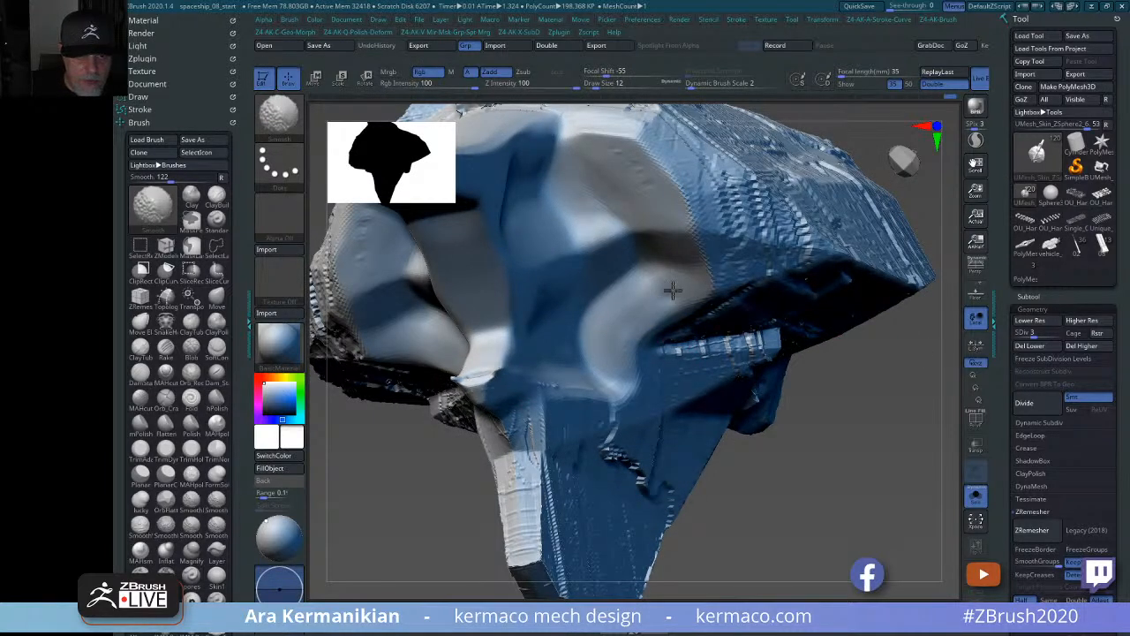
pyautogui.moveTo(826, 411); pyautogui.dragTo(717, 322)
pyautogui.press('shift')
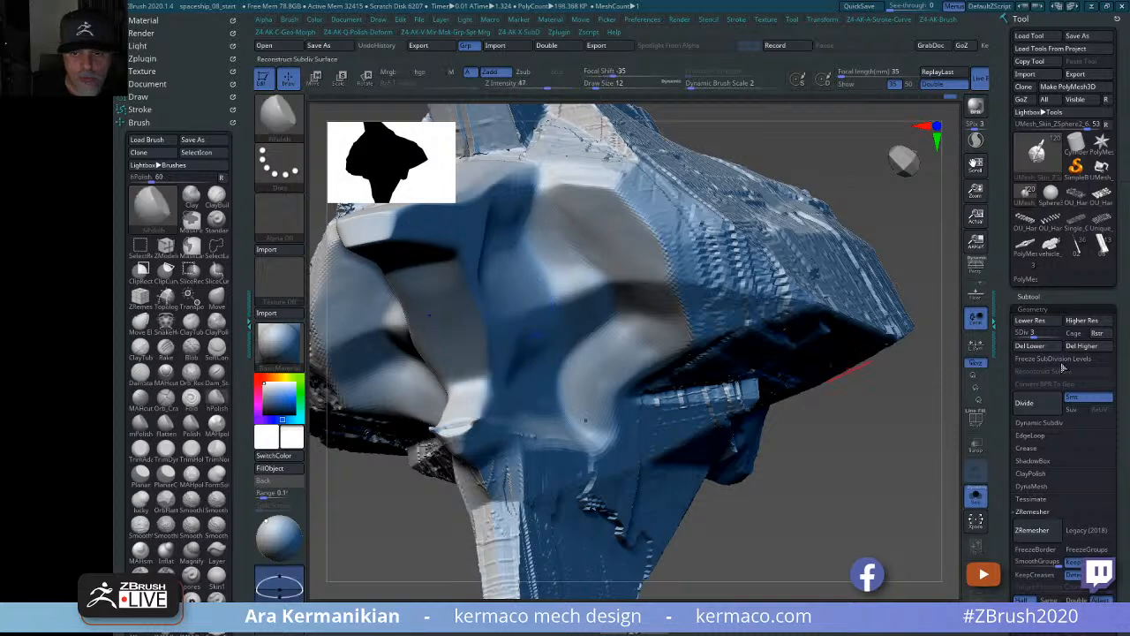
# Smooth the recess at subdivision level 4, and at level 5 smooth the pits along its upper outer rim.
pyautogui.moveTo(1042, 333); pyautogui.dragTo(569, 285)
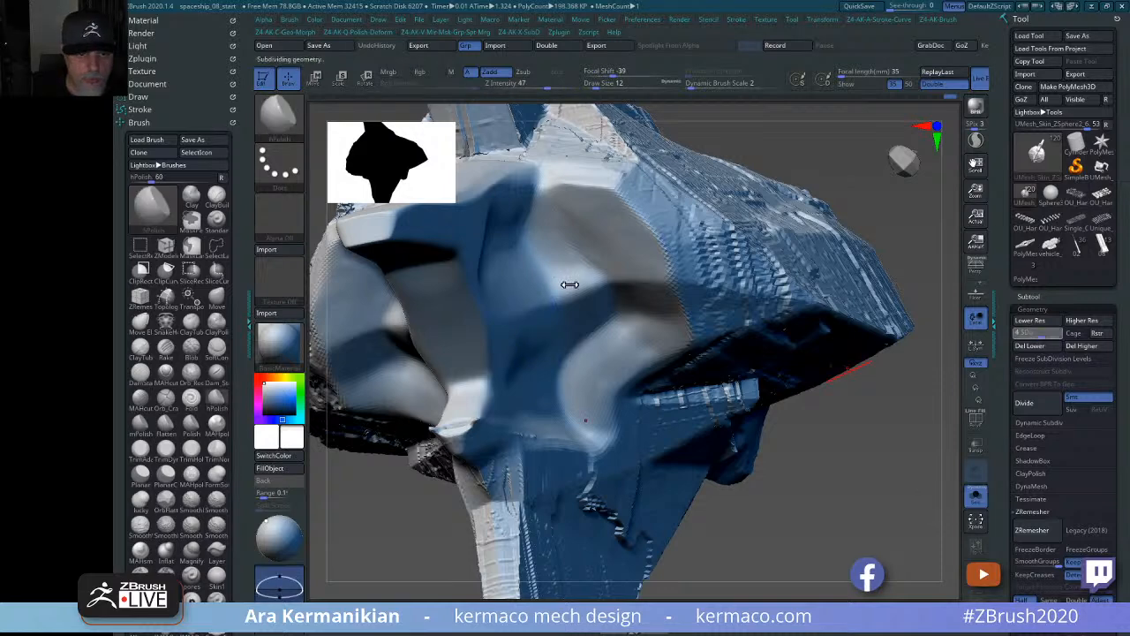
pyautogui.press('shift')
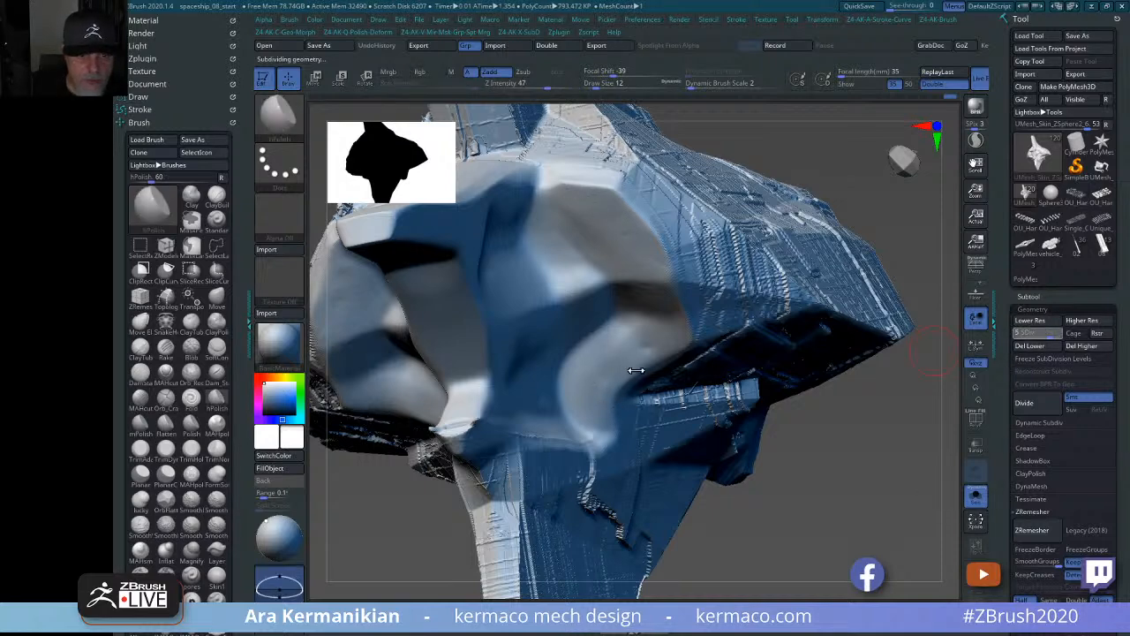
pyautogui.press('d')
pyautogui.press('shift')
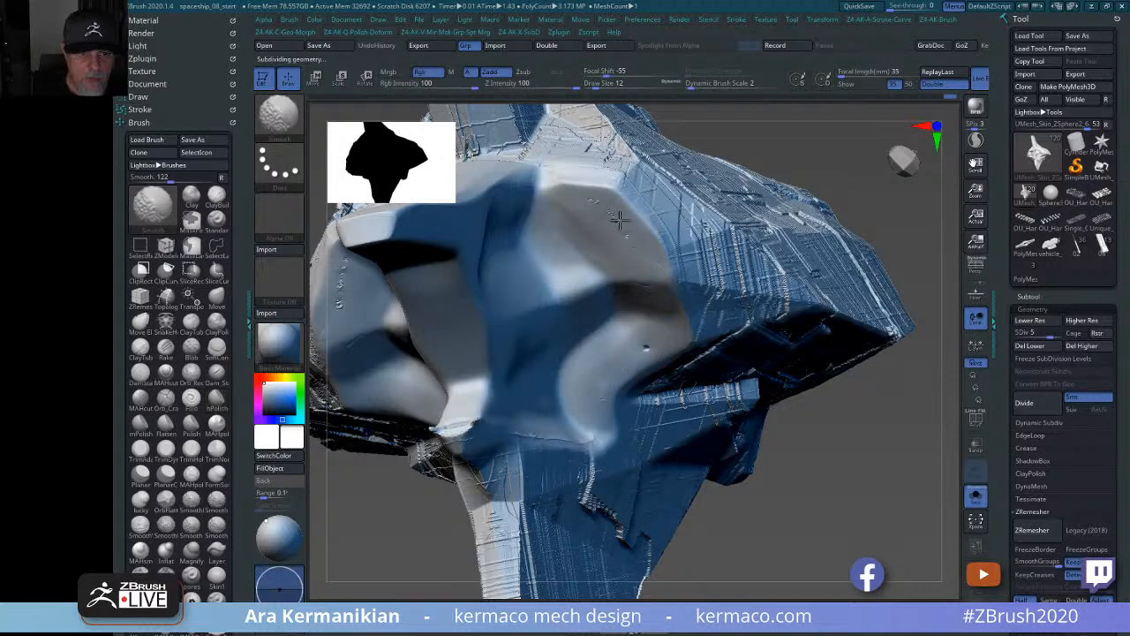
pyautogui.keyDown('shift'); pyautogui.moveTo(633, 237); pyautogui.dragTo(625, 250); pyautogui.keyUp('shift')
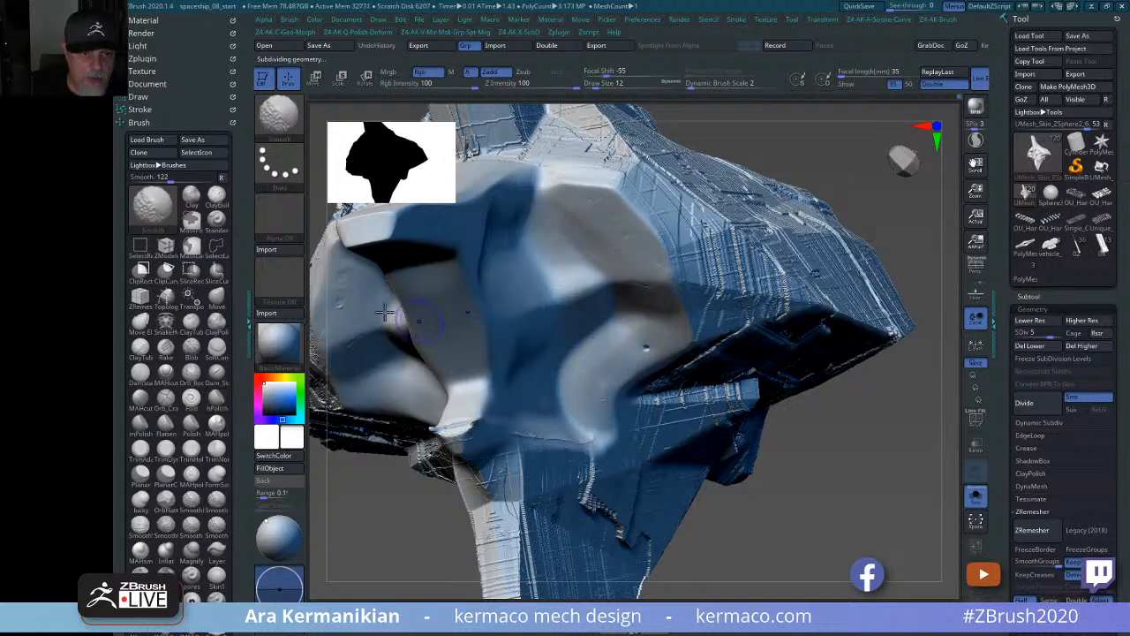
# At subdivision level 5, smooth the pits on the opposite recess's outer rim and the pit in the lower recess.
pyautogui.moveTo(318, 507)
pyautogui.mouseDown()
pyautogui.moveTo(400, 506)
pyautogui.moveTo(366, 417)
pyautogui.moveTo(432, 251)
pyautogui.mouseUp()
pyautogui.press('shift')
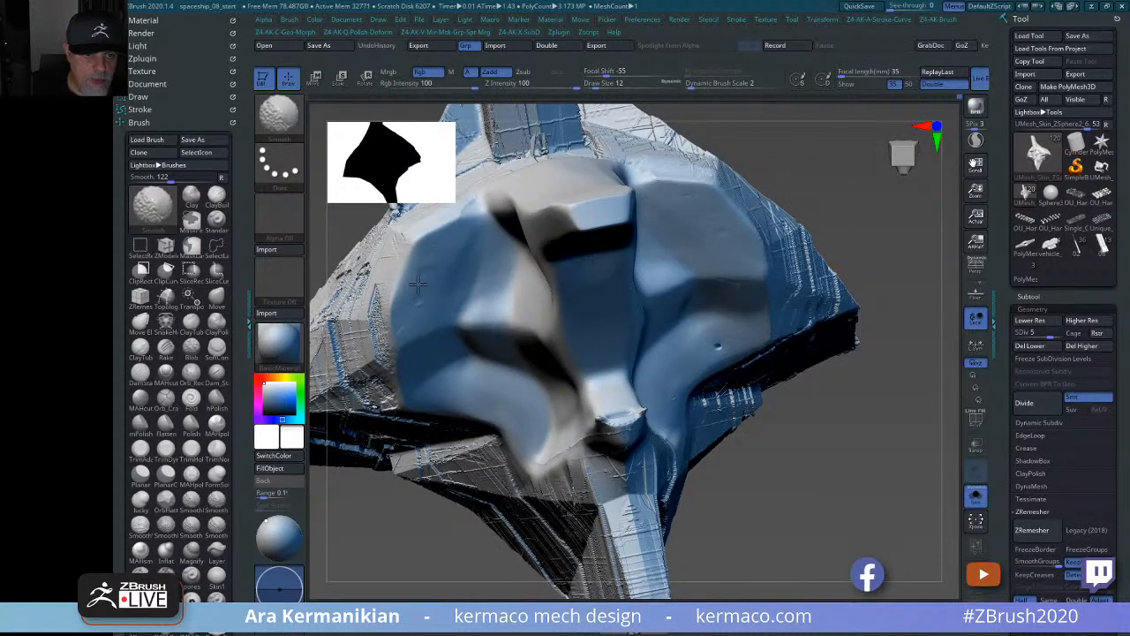
pyautogui.keyDown('shift'); pyautogui.moveTo(432, 260); pyautogui.dragTo(414, 293); pyautogui.keyUp('shift')
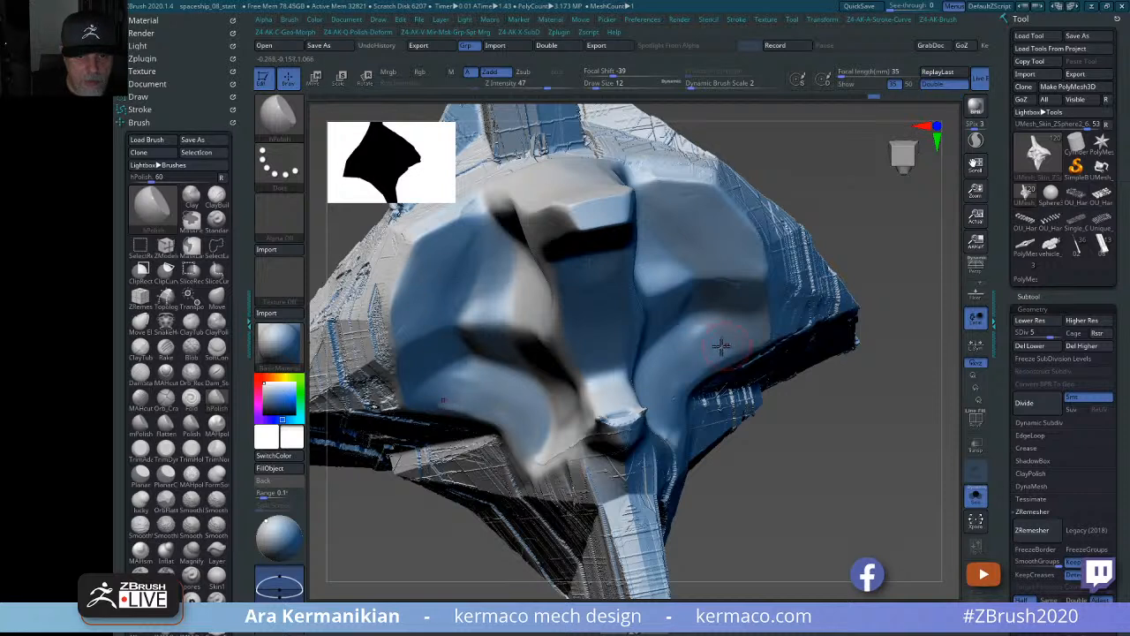
pyautogui.press('shift')
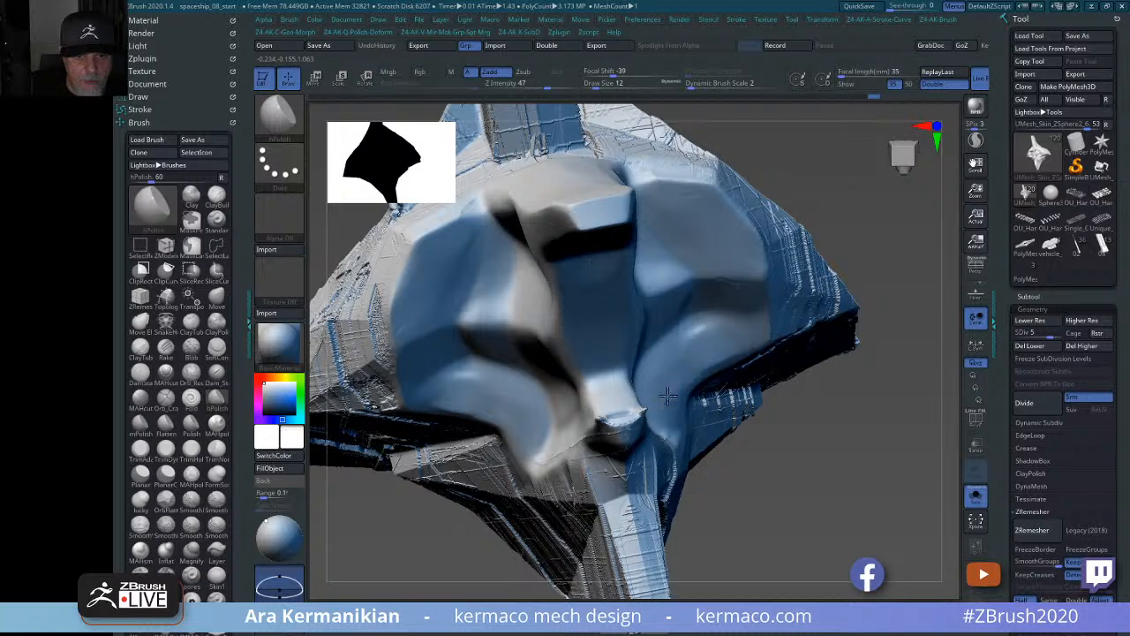
pyautogui.press('shift')
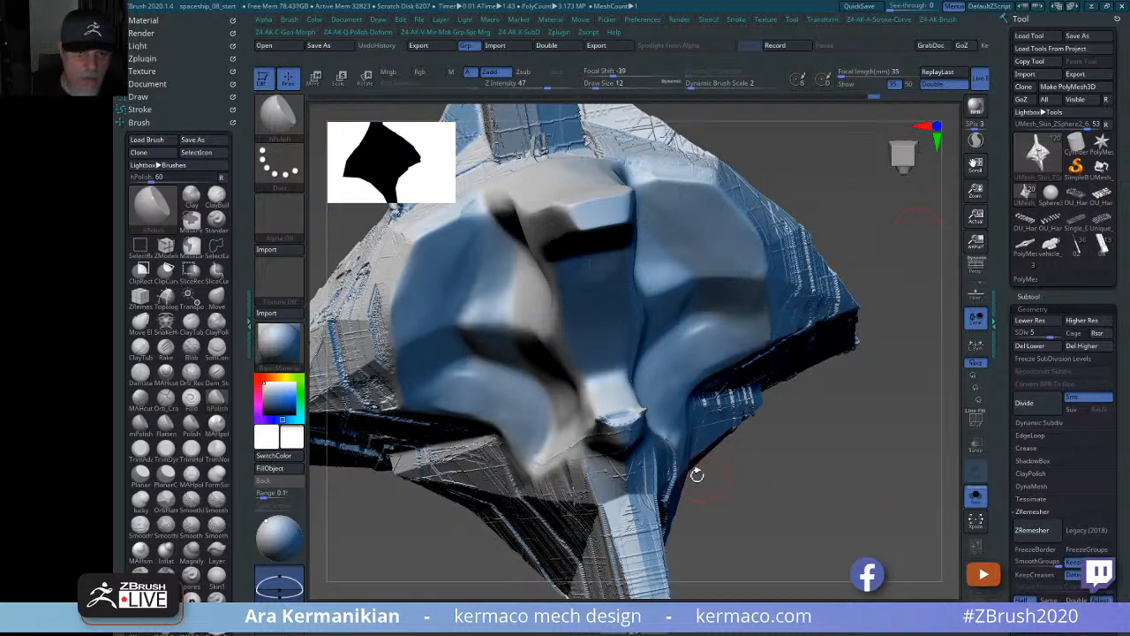
pyautogui.moveTo(873, 484); pyautogui.dragTo(873, 322)
pyautogui.keyDown('alt'); pyautogui.moveTo(908, 235); pyautogui.dragTo(898, 305); pyautogui.keyUp('alt')
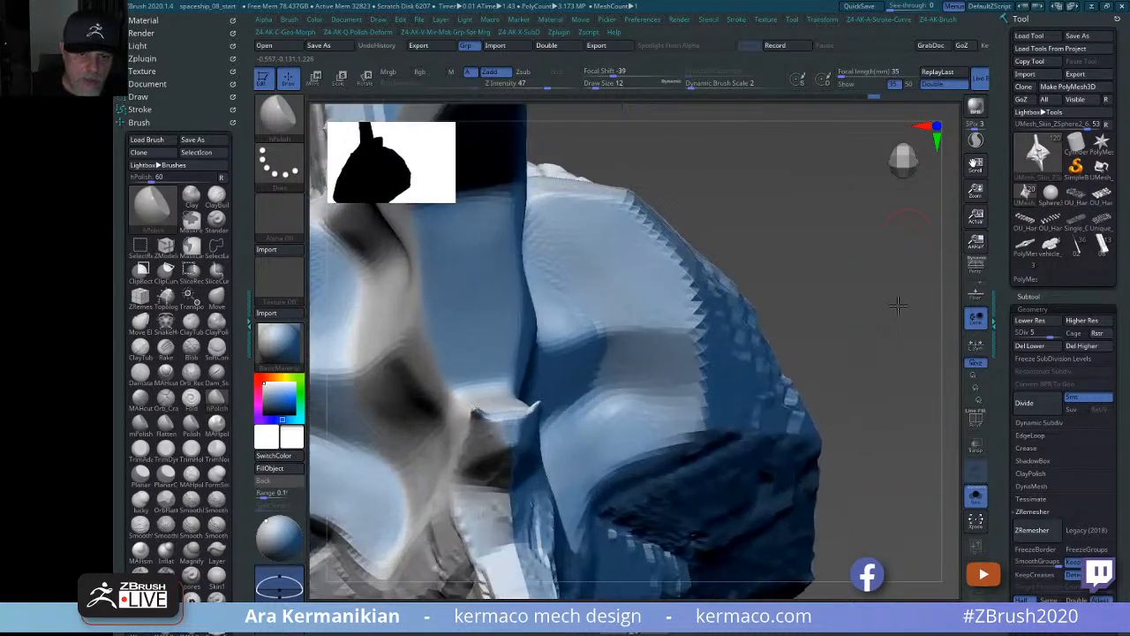
# Check the smoothed engine recesses and raise the mesh to subdivision level 6.
pyautogui.press('shift')
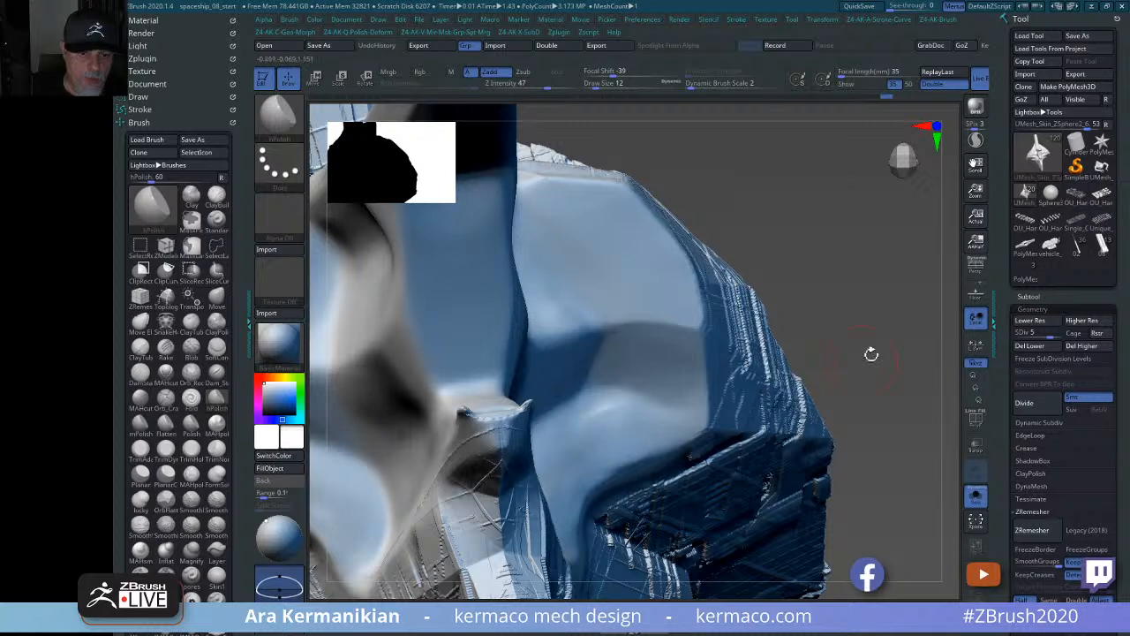
pyautogui.moveTo(871, 353)
pyautogui.mouseDown()
pyautogui.moveTo(812, 332)
pyautogui.moveTo(883, 333)
pyautogui.moveTo(618, 404)
pyautogui.mouseUp()
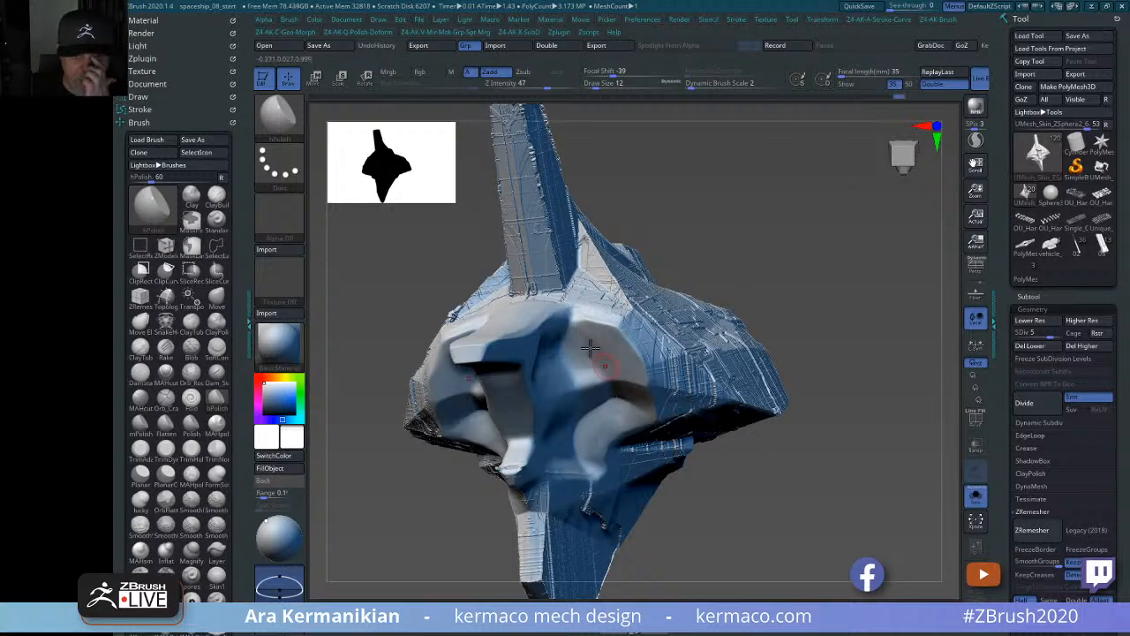
pyautogui.moveTo(847, 292); pyautogui.dragTo(597, 347)
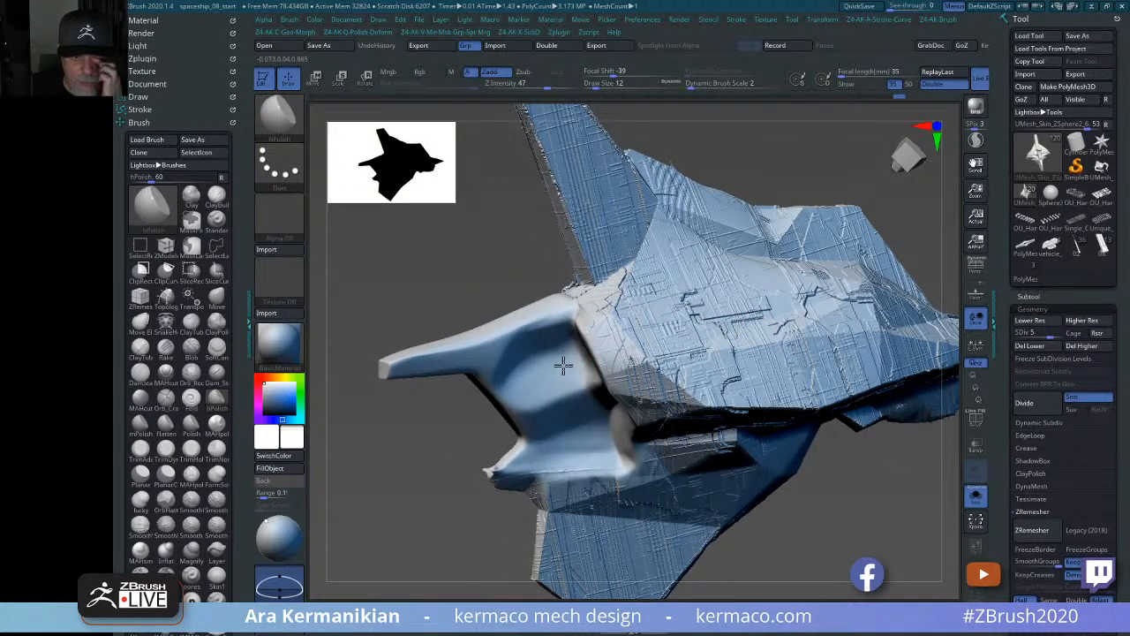
pyautogui.moveTo(856, 555); pyautogui.dragTo(912, 338)
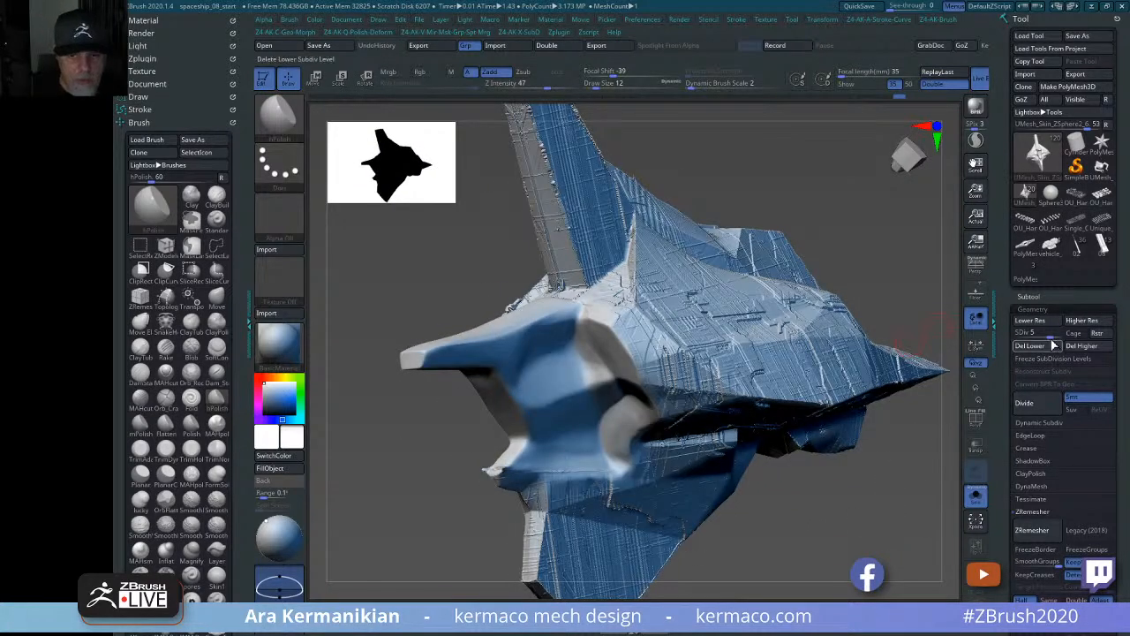
pyautogui.click(1051, 336)
pyautogui.click(1059, 337)
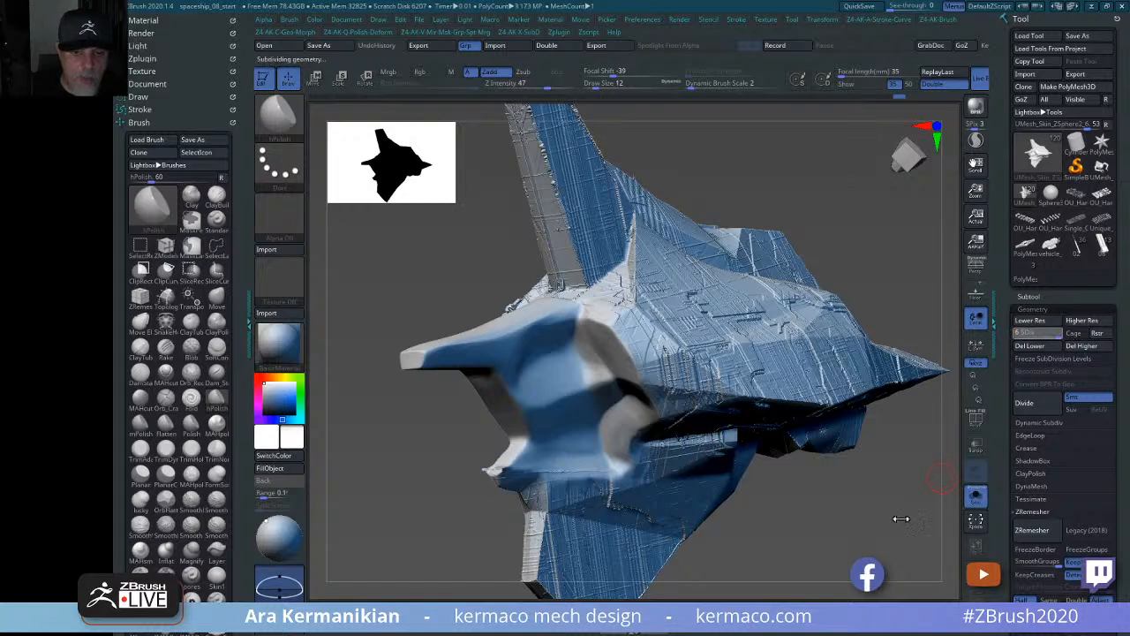
# Smooth the pits inside both engine recesses, working at subdivision level 5 and again at level 6.
pyautogui.moveTo(782, 423)
pyautogui.mouseDown()
pyautogui.moveTo(847, 504)
pyautogui.moveTo(790, 480)
pyautogui.moveTo(860, 383)
pyautogui.moveTo(852, 404)
pyautogui.moveTo(651, 361)
pyautogui.mouseUp()
pyautogui.press('shift')
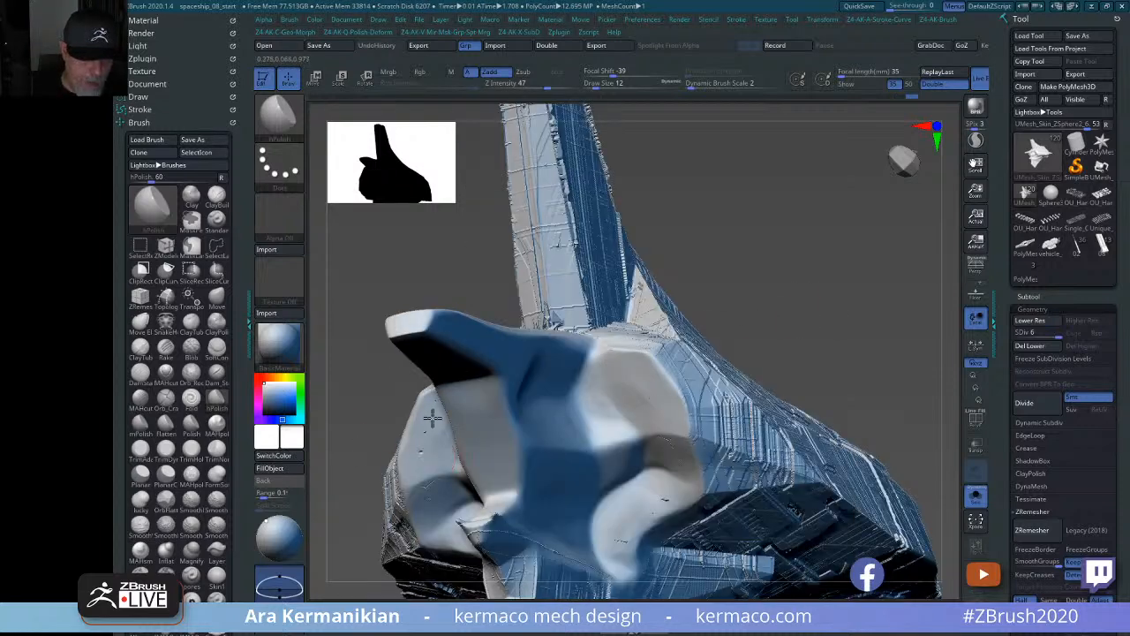
pyautogui.moveTo(428, 434); pyautogui.dragTo(444, 412, button='right')
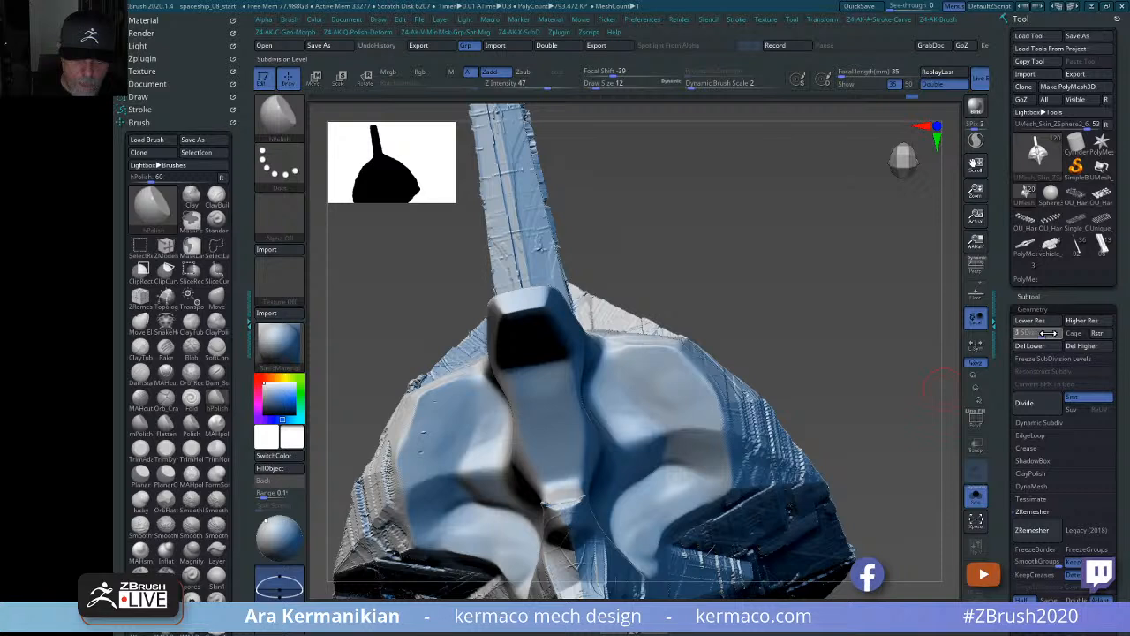
pyautogui.press('d')
pyautogui.press('shift')
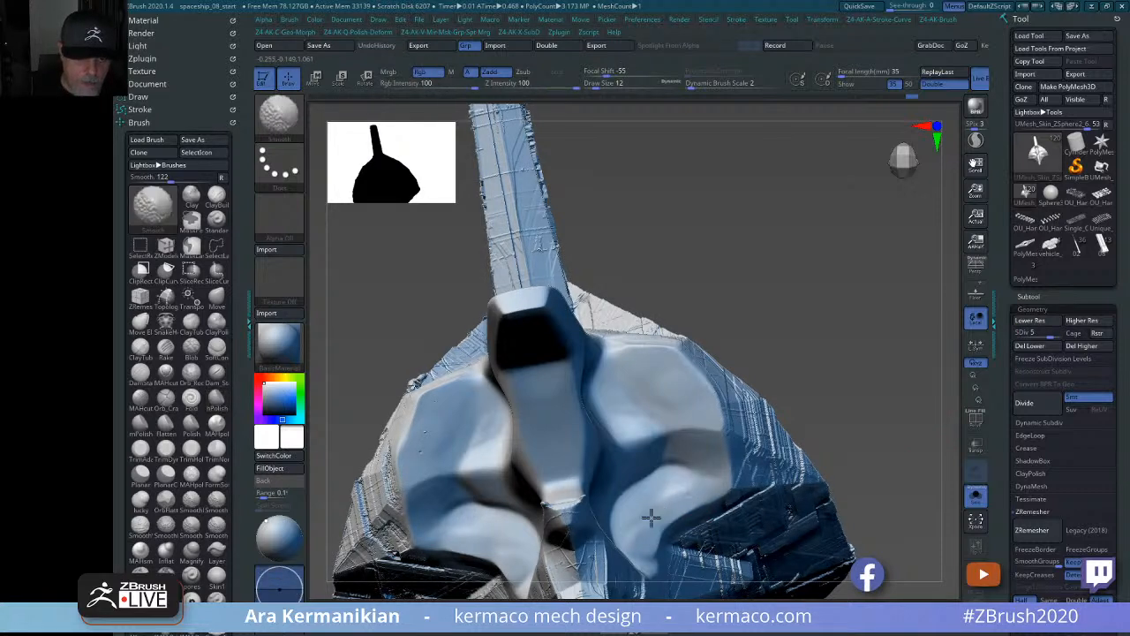
pyautogui.keyDown('shift'); pyautogui.moveTo(652, 517); pyautogui.dragTo(677, 498); pyautogui.keyUp('shift')
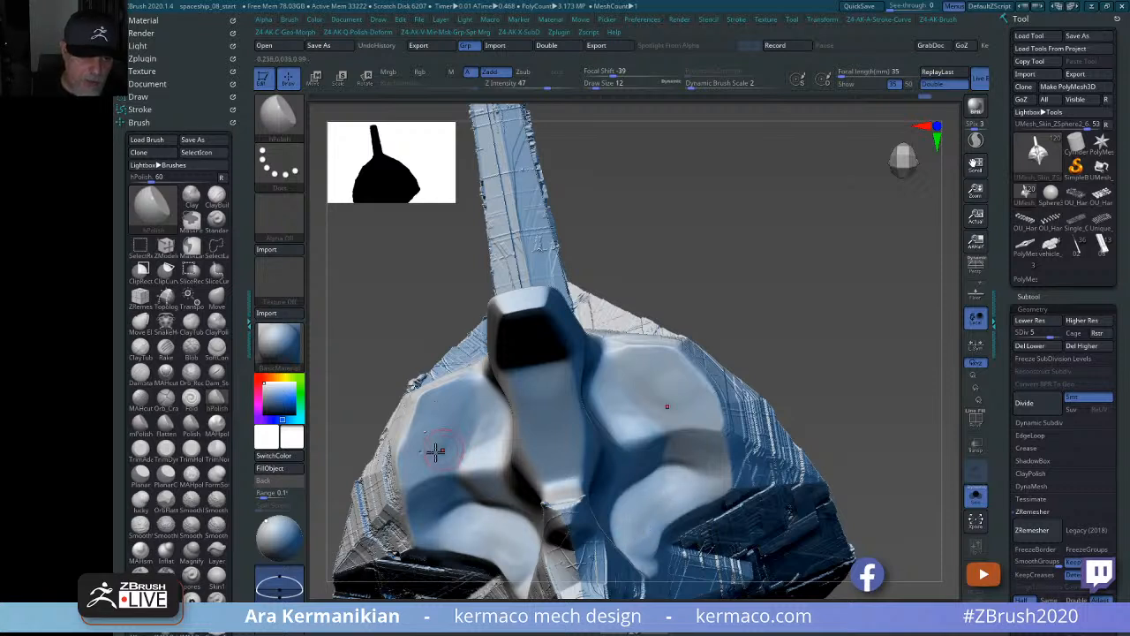
pyautogui.press('shift')
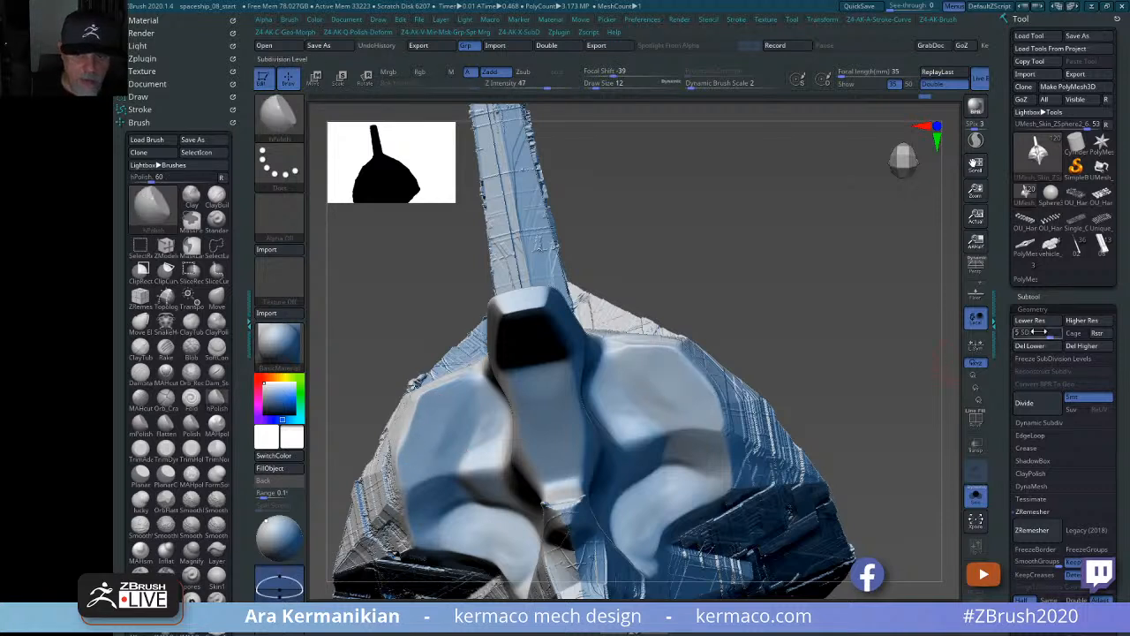
pyautogui.click(1060, 334)
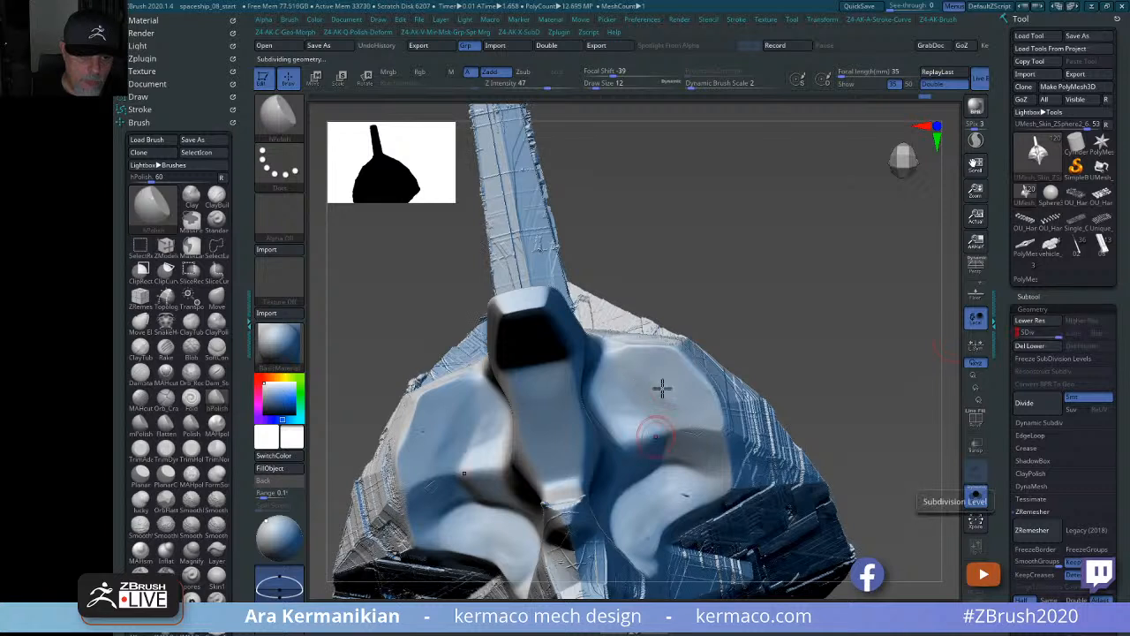
pyautogui.keyDown('shift'); pyautogui.moveTo(678, 504); pyautogui.dragTo(665, 513); pyautogui.keyUp('shift')
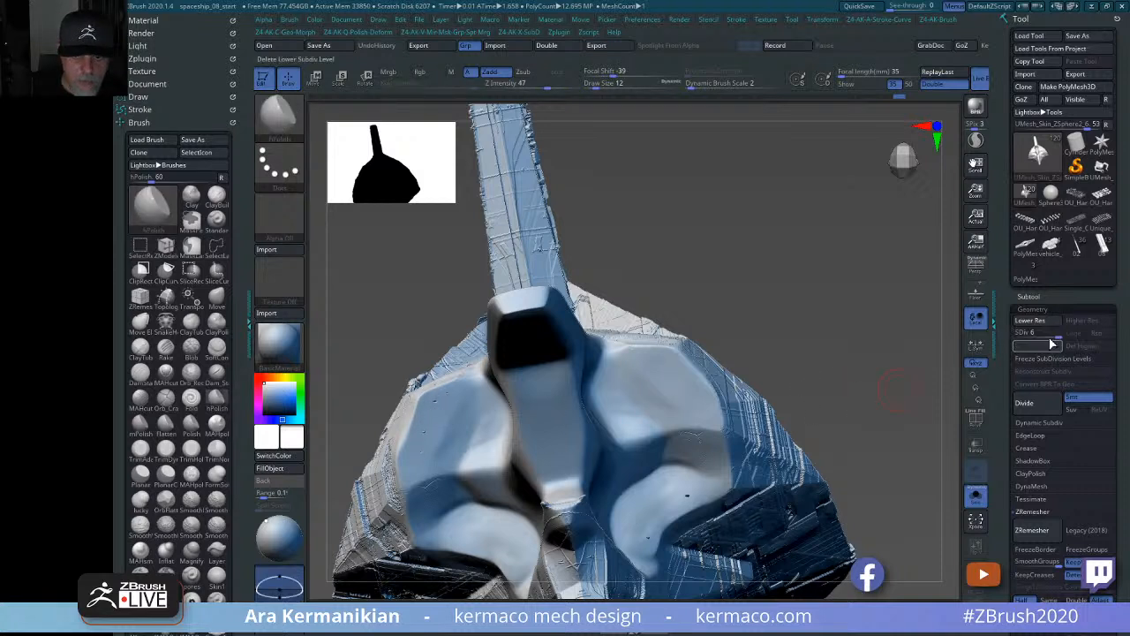
pyautogui.click(1051, 347)
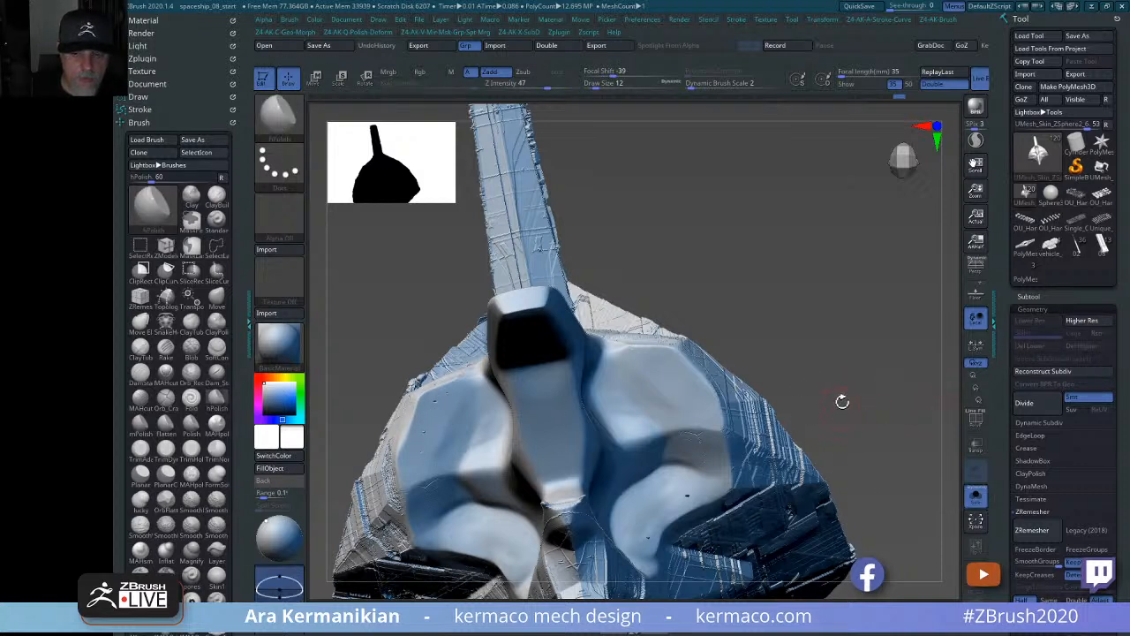
pyautogui.press('ctrl')
pyautogui.hotkey('ctrl', 'z')
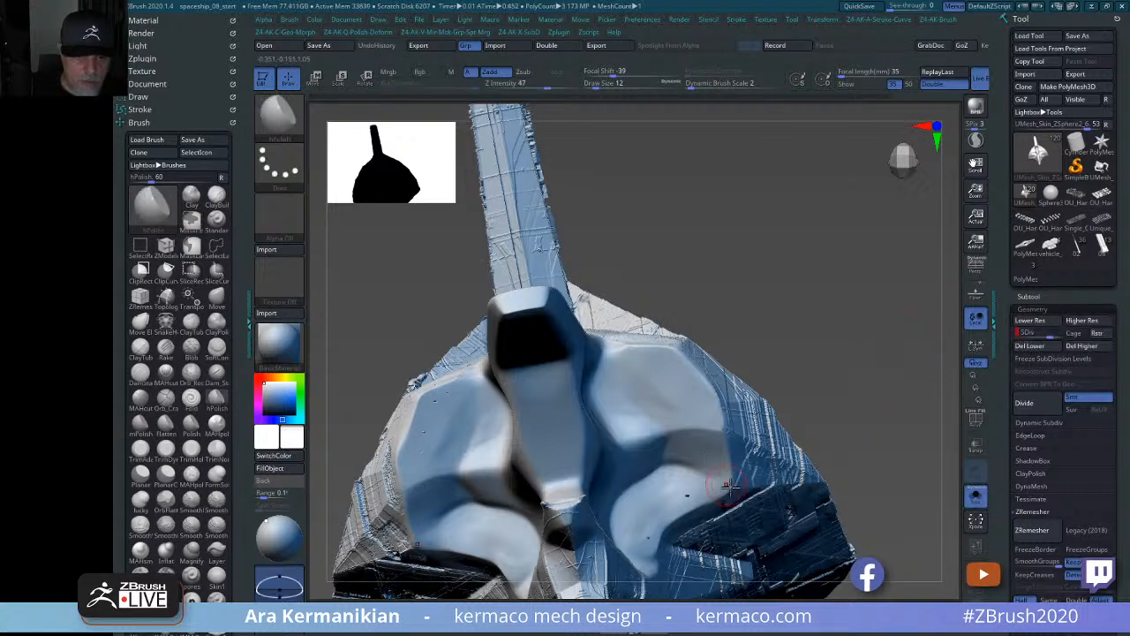
# Smooth the remaining pits in the lower and upper recesses at subdivision level 5, and finish the recess surfaces at level 6.
pyautogui.press('shift')
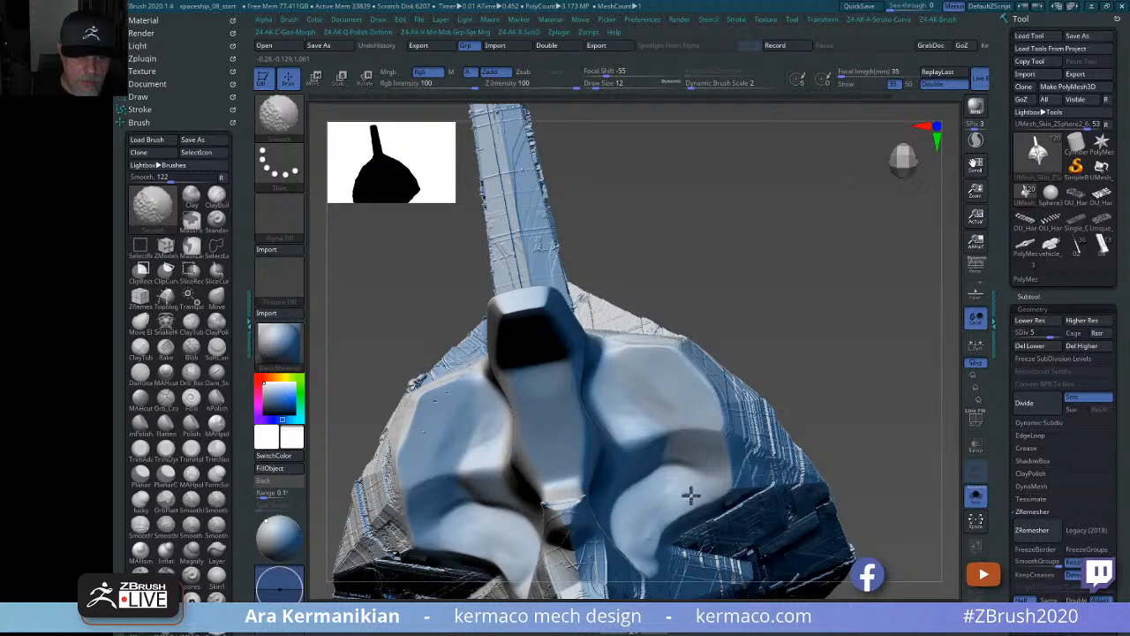
pyautogui.moveTo(693, 488)
pyautogui.keyDown('shift'); pyautogui.mouseDown()
pyautogui.moveTo(704, 488)
pyautogui.moveTo(679, 506)
pyautogui.moveTo(680, 494)
pyautogui.mouseUp(); pyautogui.keyUp('shift')
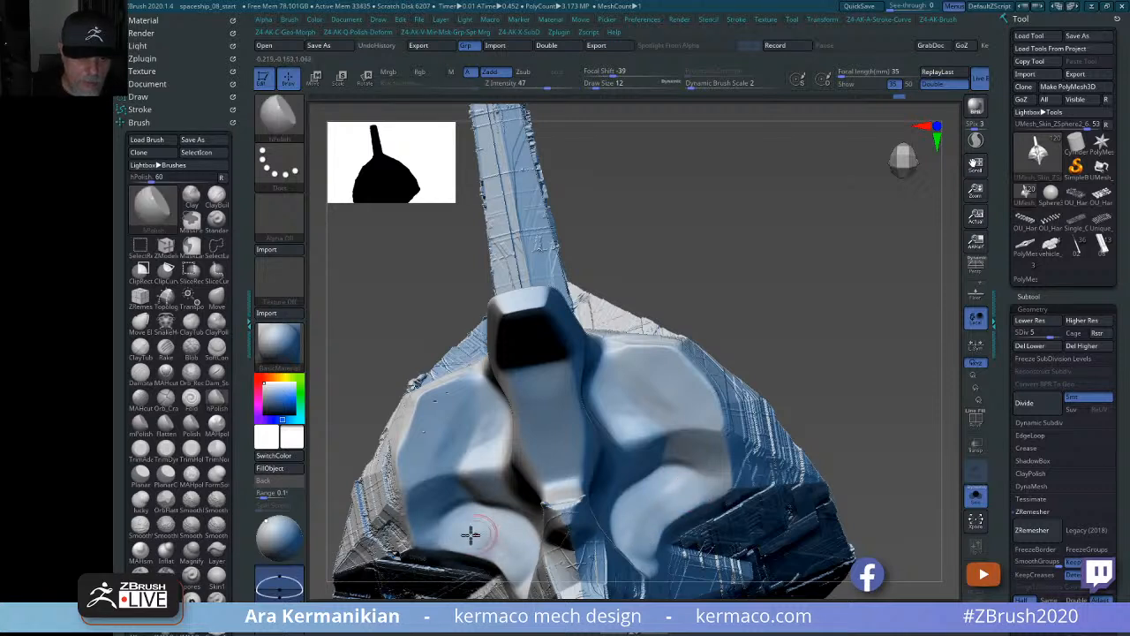
pyautogui.press('shift')
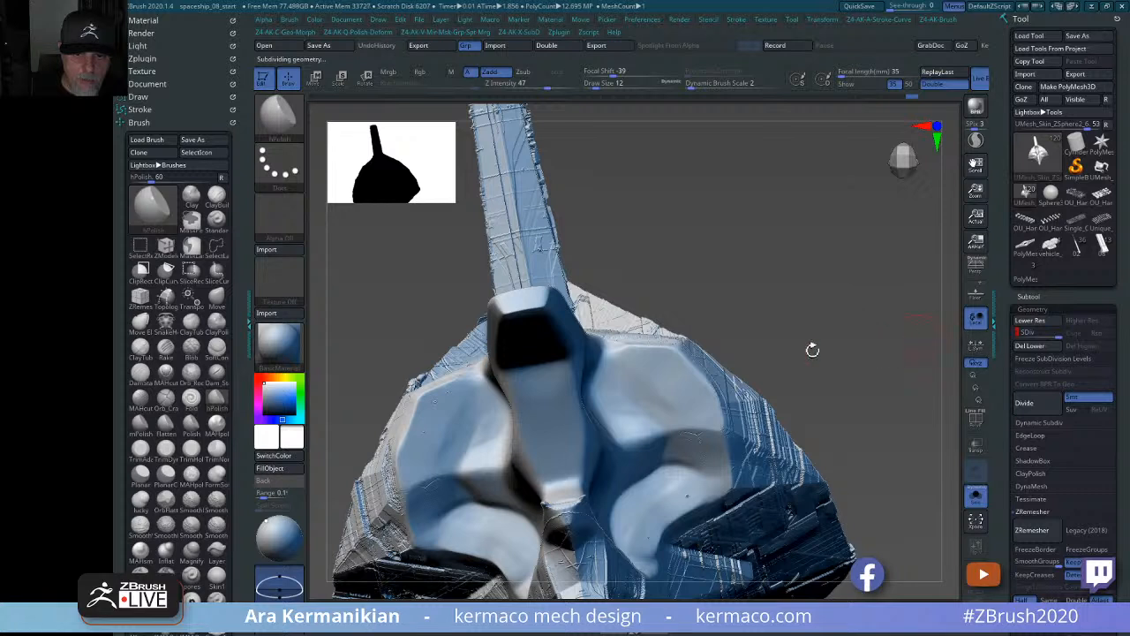
pyautogui.press('shift')
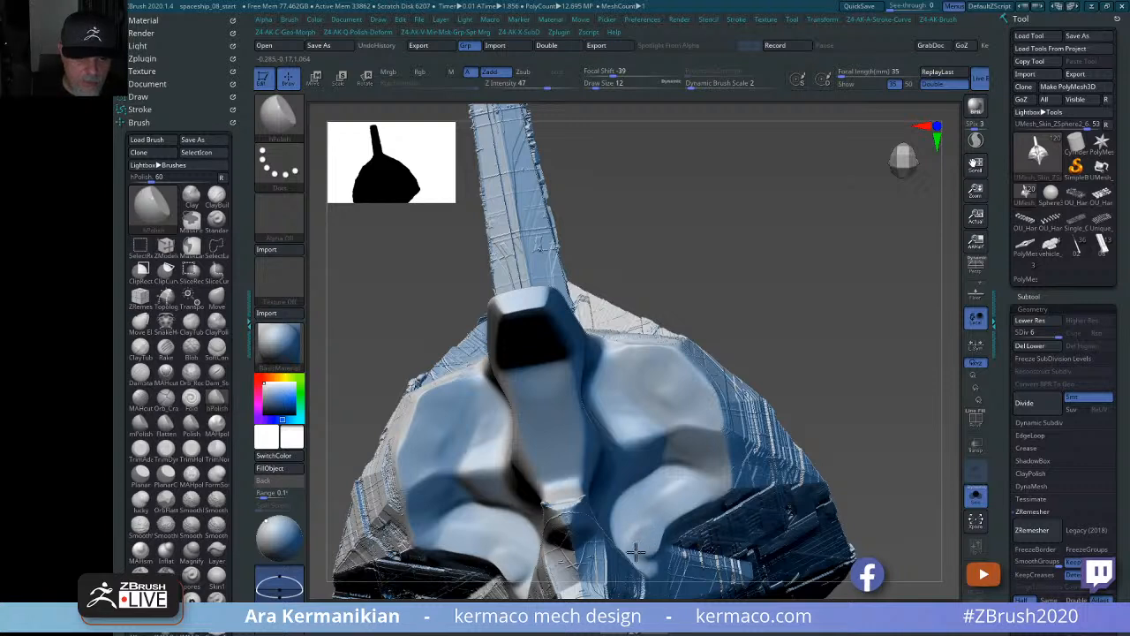
pyautogui.press('shift')
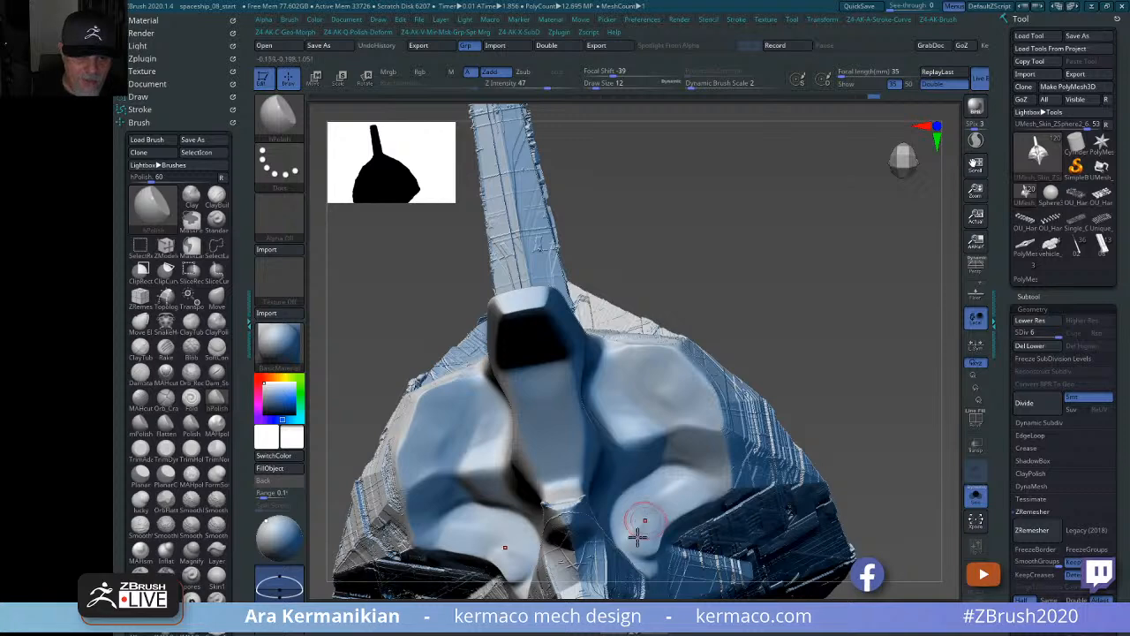
# Frame the whole rear engine section and quick-save the project.
pyautogui.moveTo(875, 323)
pyautogui.mouseDown()
pyautogui.moveTo(813, 331)
pyautogui.moveTo(772, 379)
pyautogui.moveTo(711, 397)
pyautogui.mouseUp()
pyautogui.press('shift')
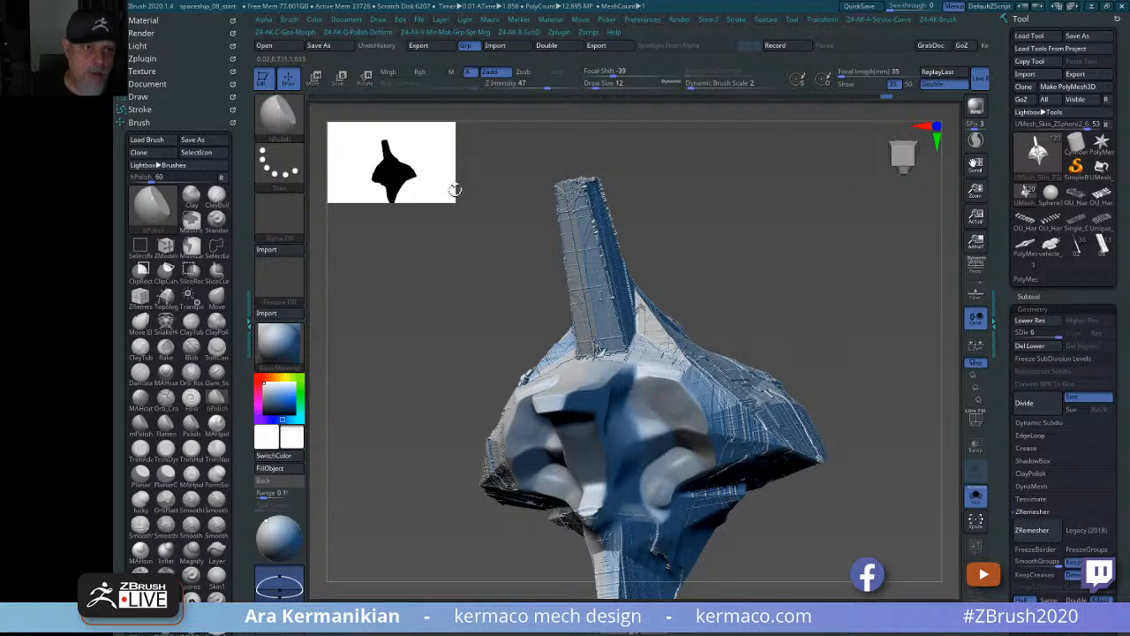
pyautogui.click(861, 6)
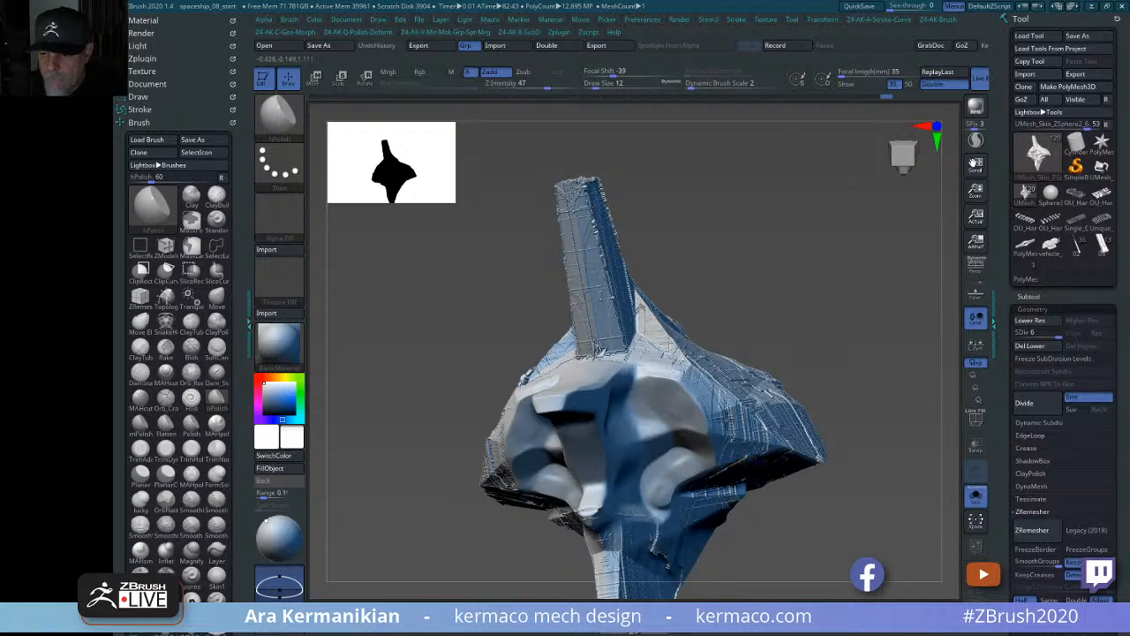
# Examine the spaceship's rear prongs and engine recesses from all sides for remaining surface artifacts.
pyautogui.moveTo(826, 376); pyautogui.dragTo(808, 348)
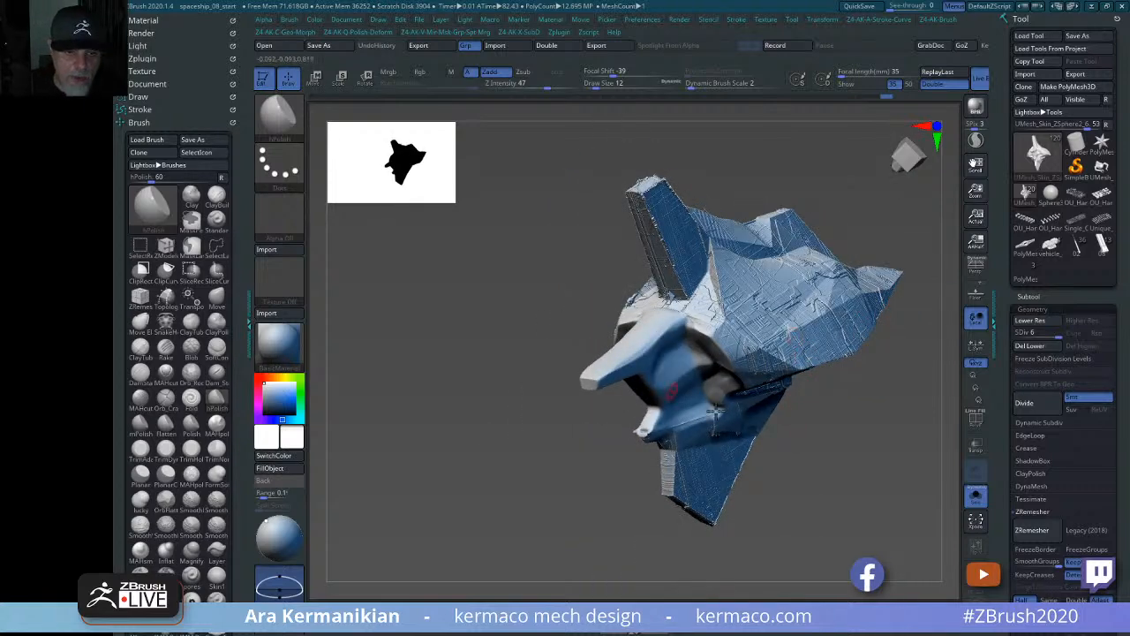
pyautogui.moveTo(922, 537); pyautogui.dragTo(912, 481)
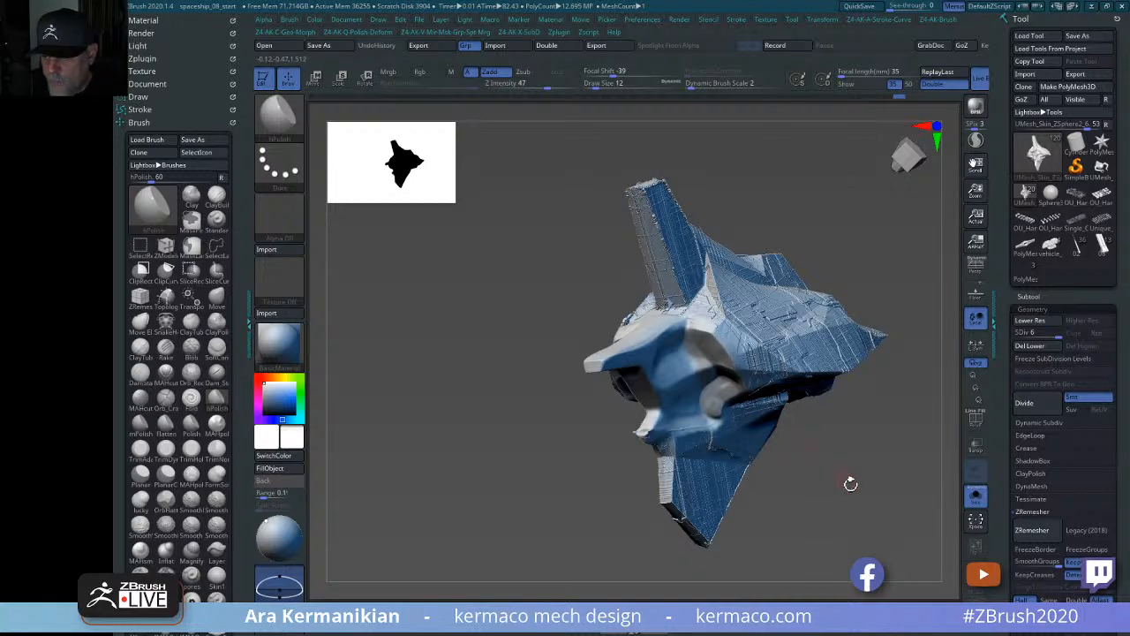
pyautogui.hotkey('ctrl', 'z')
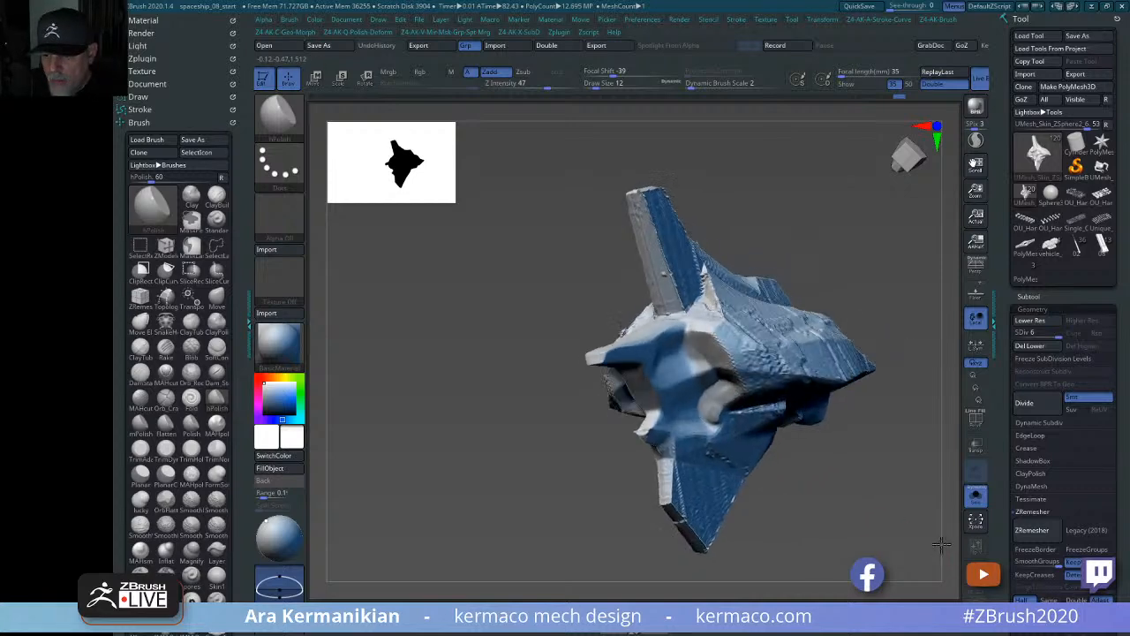
pyautogui.moveTo(941, 544); pyautogui.dragTo(931, 508)
pyautogui.keyDown('alt'); pyautogui.moveTo(861, 503); pyautogui.dragTo(899, 549); pyautogui.keyUp('alt')
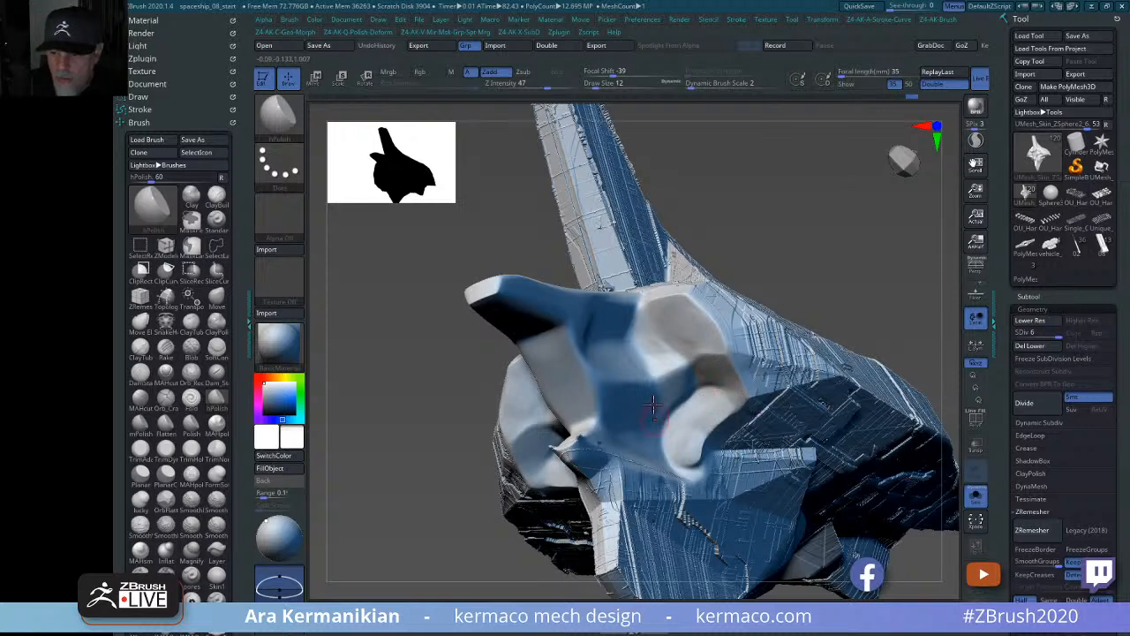
pyautogui.moveTo(873, 254); pyautogui.dragTo(671, 332)
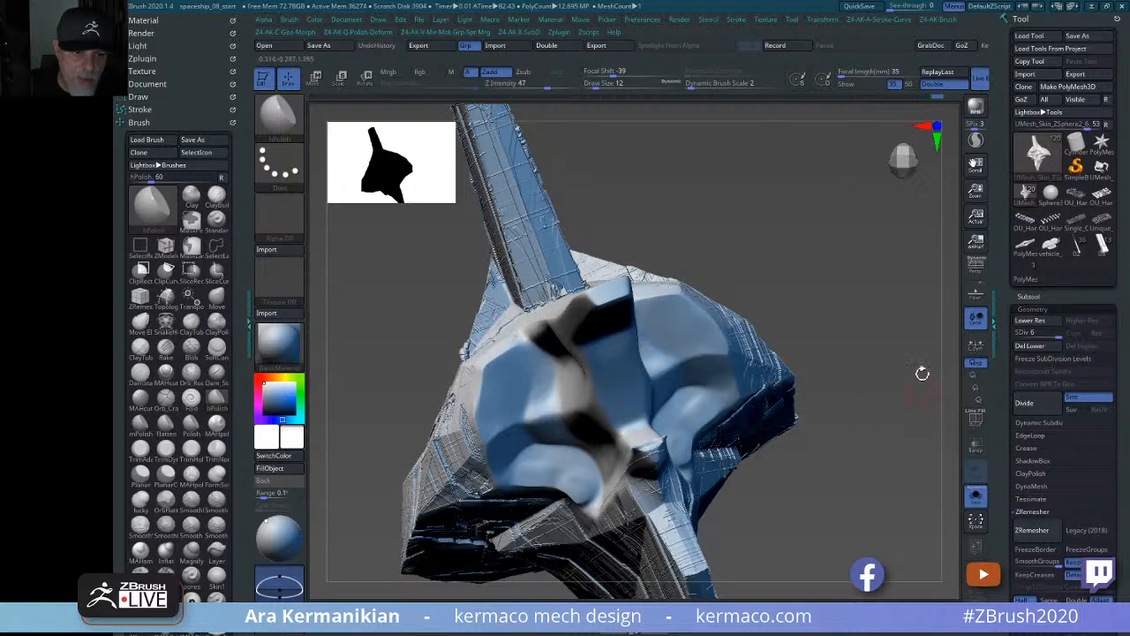
pyautogui.moveTo(921, 373); pyautogui.dragTo(574, 420)
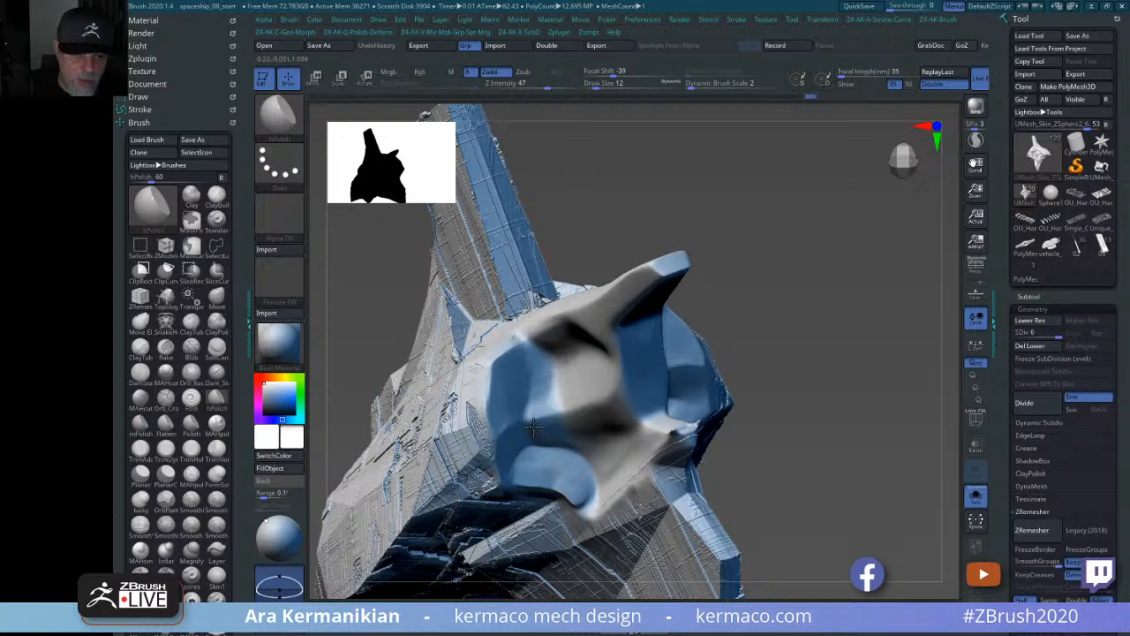
pyautogui.keyDown('alt'); pyautogui.moveTo(851, 415); pyautogui.dragTo(817, 495); pyautogui.keyUp('alt')
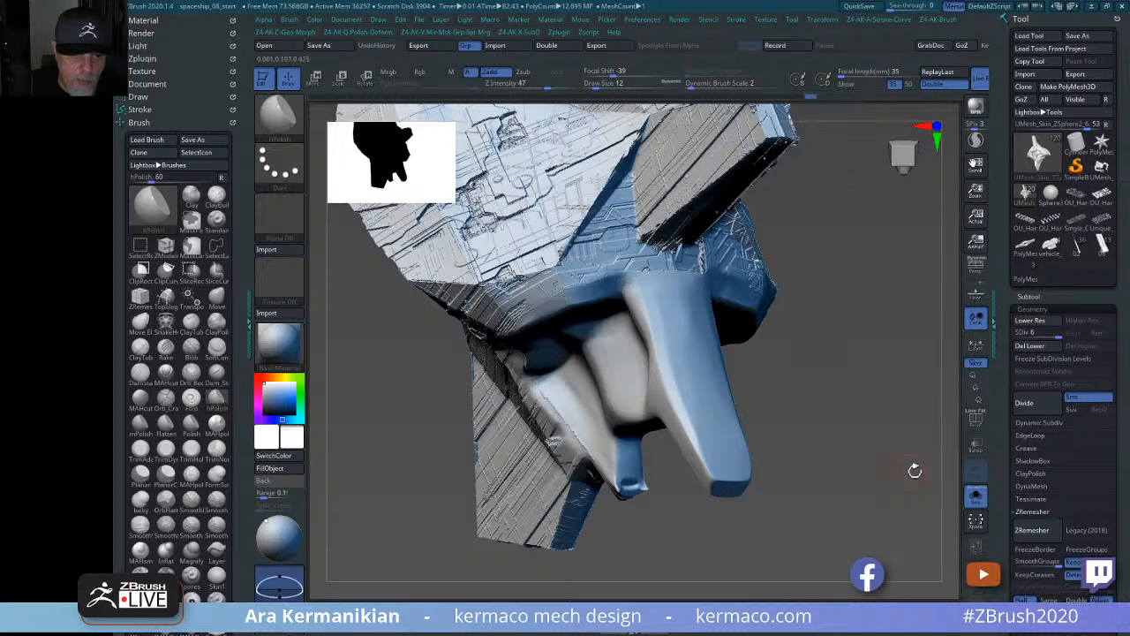
pyautogui.moveTo(915, 470); pyautogui.dragTo(585, 444)
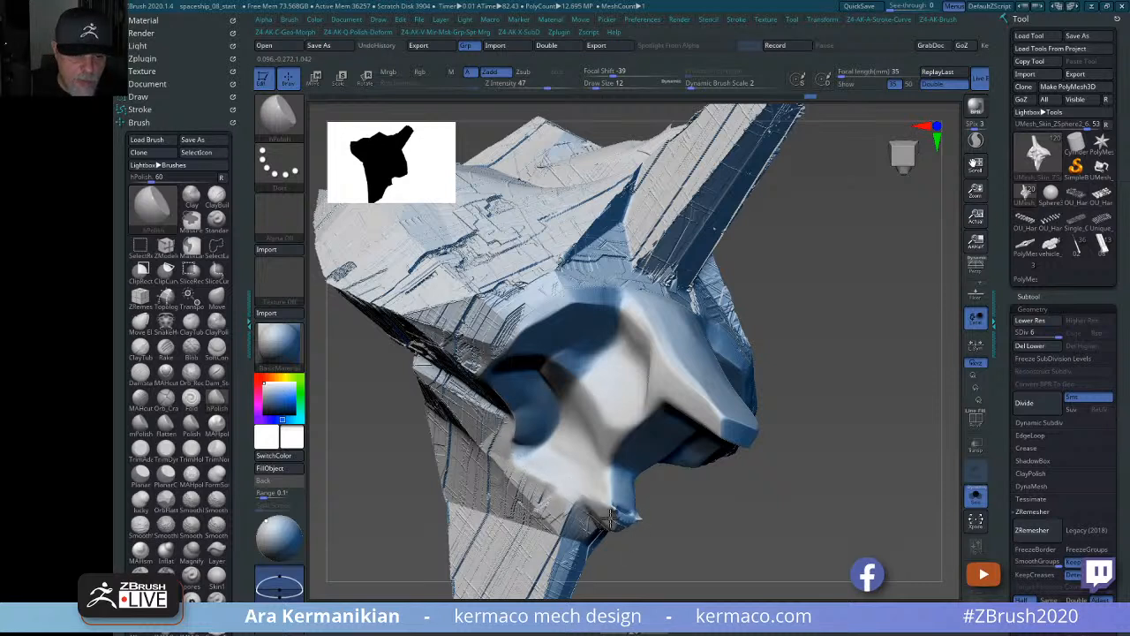
pyautogui.moveTo(593, 509); pyautogui.dragTo(604, 507)
pyautogui.moveTo(716, 528)
pyautogui.mouseDown()
pyautogui.moveTo(674, 537)
pyautogui.moveTo(629, 519)
pyautogui.mouseUp()
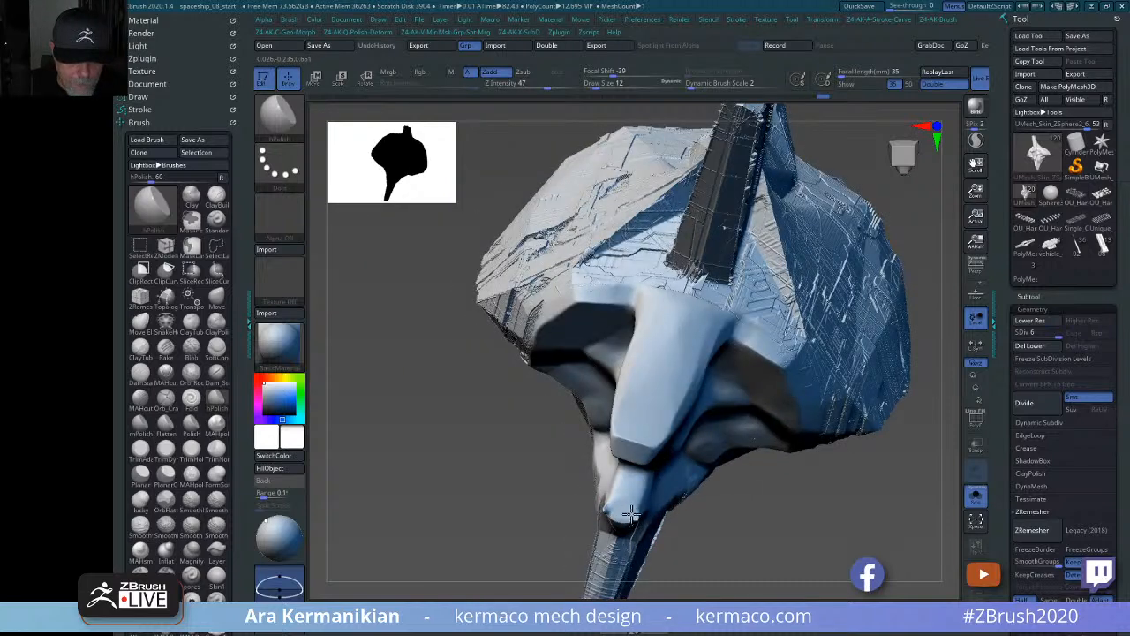
pyautogui.keyDown('alt'); pyautogui.moveTo(801, 549); pyautogui.dragTo(825, 519); pyautogui.keyUp('alt')
pyautogui.keyDown('alt'); pyautogui.moveTo(883, 366); pyautogui.dragTo(864, 275); pyautogui.keyUp('alt')
pyautogui.keyDown('alt'); pyautogui.moveTo(934, 498); pyautogui.dragTo(878, 412); pyautogui.keyUp('alt')
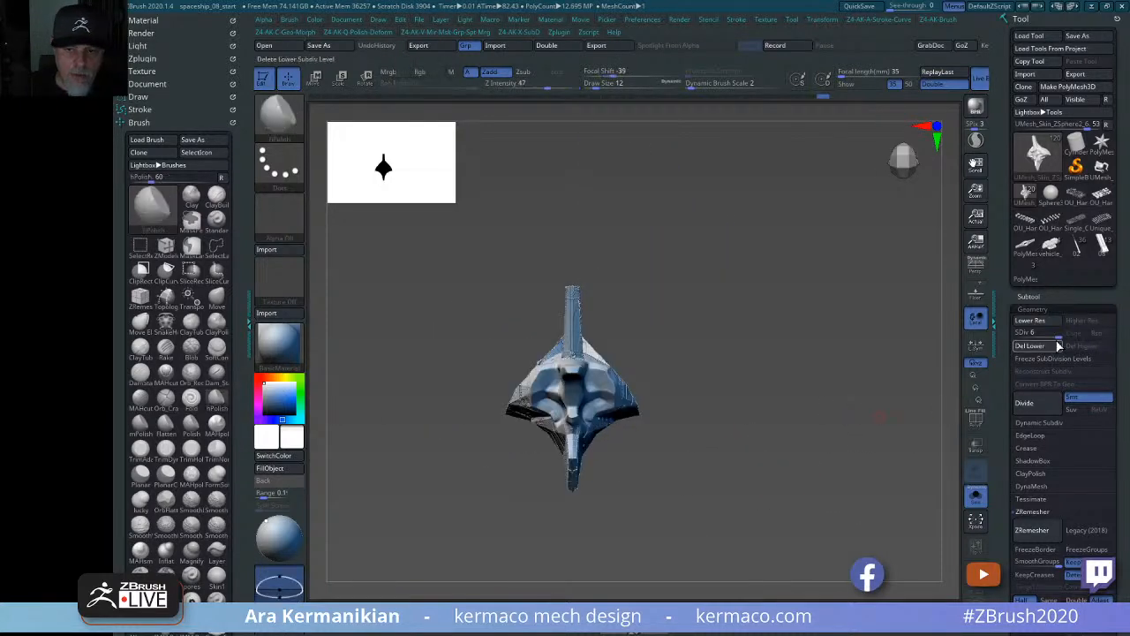
# Lower the mesh to subdivision level 1 and display its polygon wireframe to check the topology.
pyautogui.moveTo(1045, 335); pyautogui.dragTo(1012, 334)
pyautogui.moveTo(802, 371); pyautogui.dragTo(678, 392)
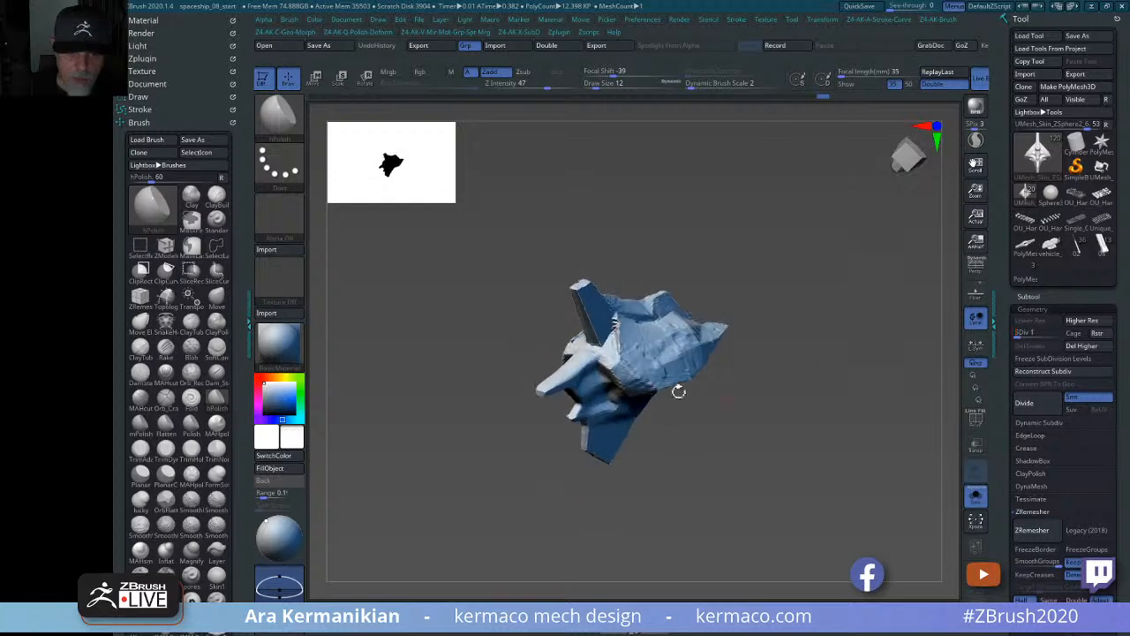
pyautogui.moveTo(818, 422); pyautogui.dragTo(937, 416)
pyautogui.click(979, 429)
pyautogui.moveTo(853, 434); pyautogui.dragTo(768, 398)
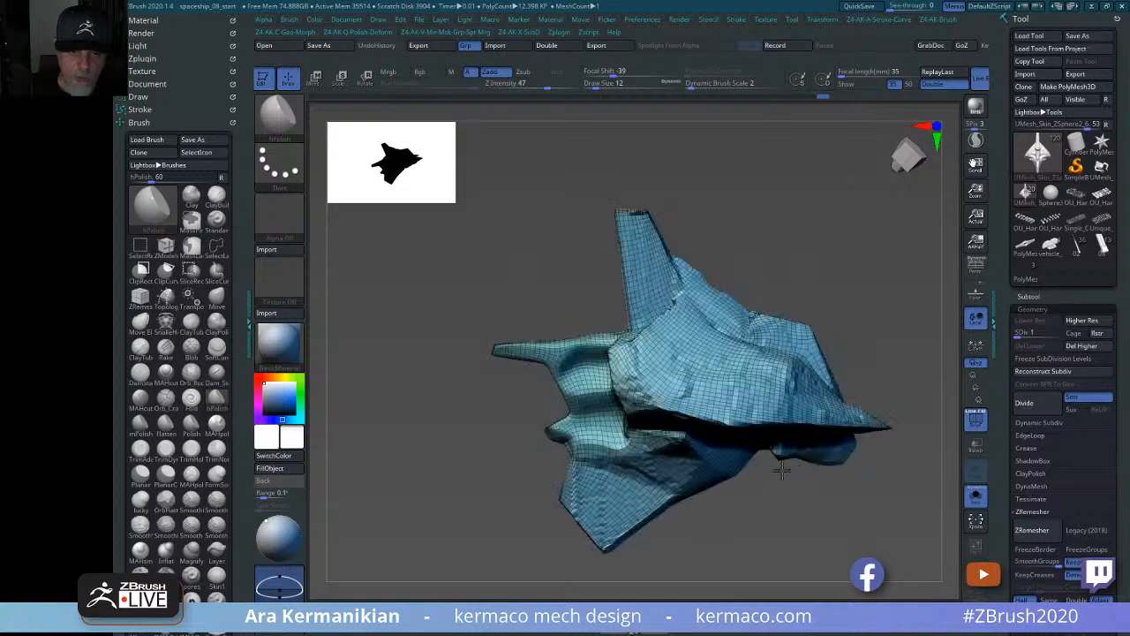
pyautogui.moveTo(822, 260); pyautogui.dragTo(873, 451)
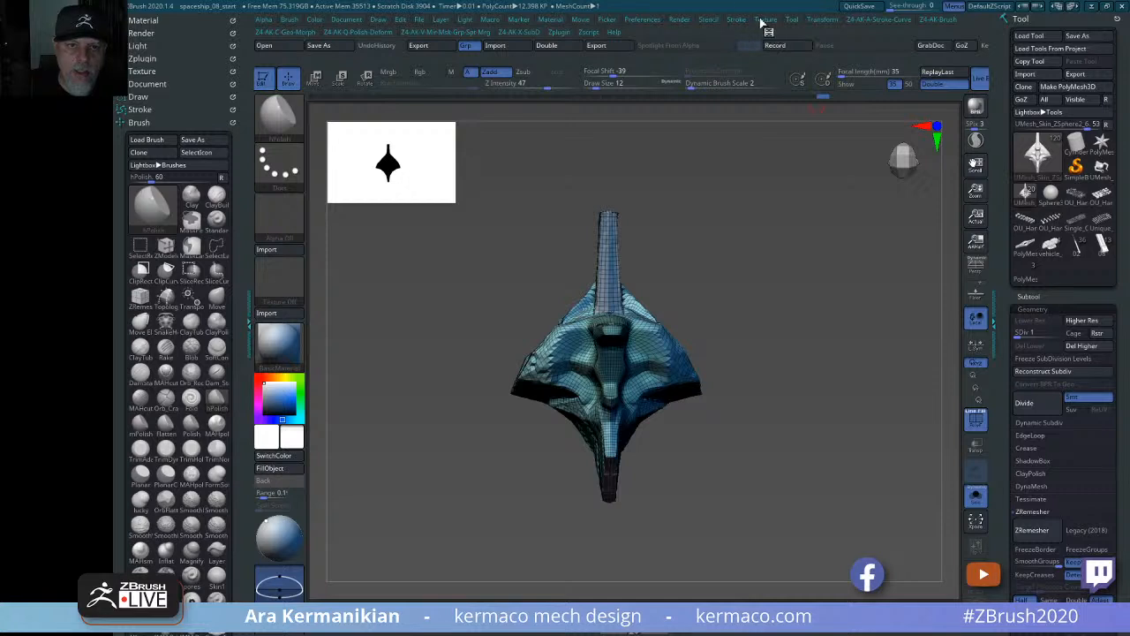
# Unwrap the ship's lowest-level mesh with UV Master, keeping the Symmetry and Polygroups options on.
pyautogui.click(139, 122)
pyautogui.click(151, 59)
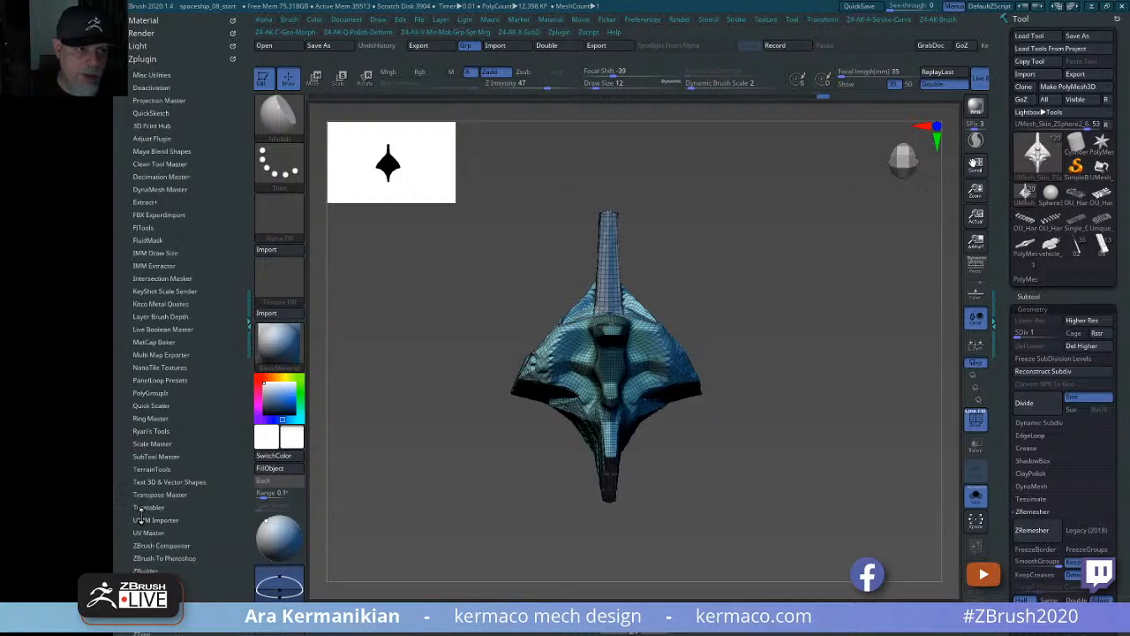
pyautogui.moveTo(188, 594); pyautogui.dragTo(226, 493)
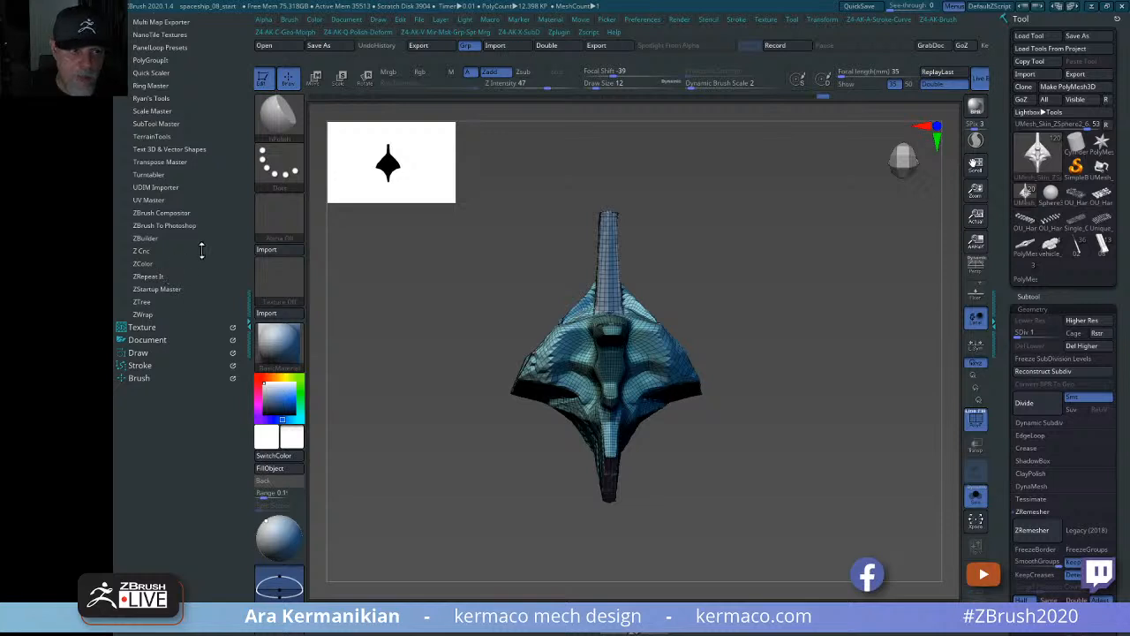
pyautogui.moveTo(201, 250); pyautogui.dragTo(179, 312)
pyautogui.click(148, 350)
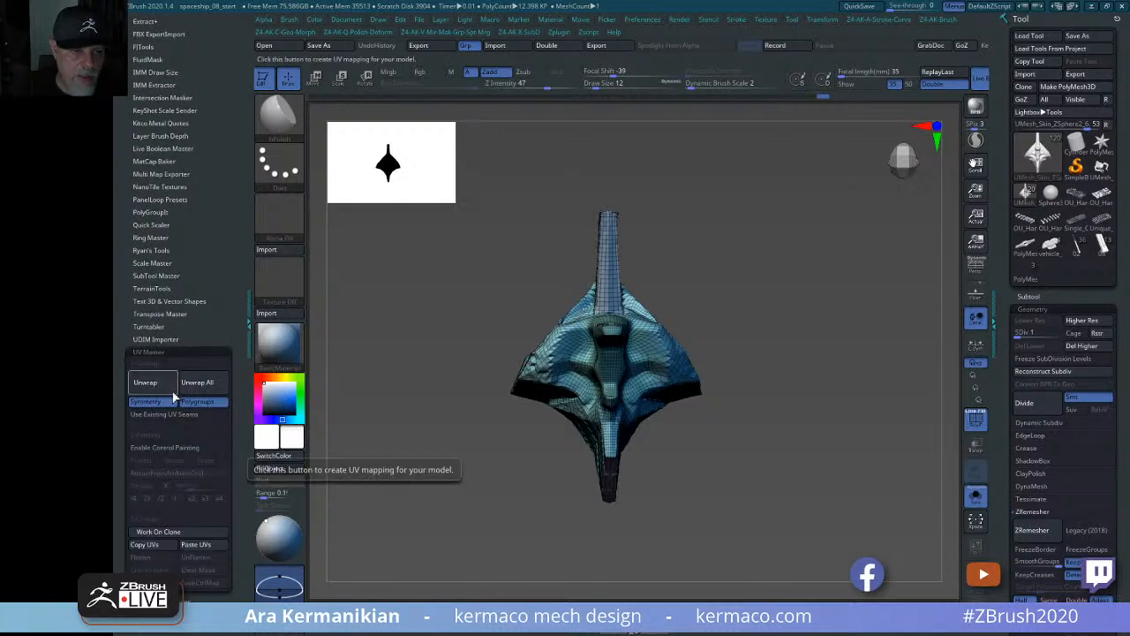
pyautogui.click(149, 382)
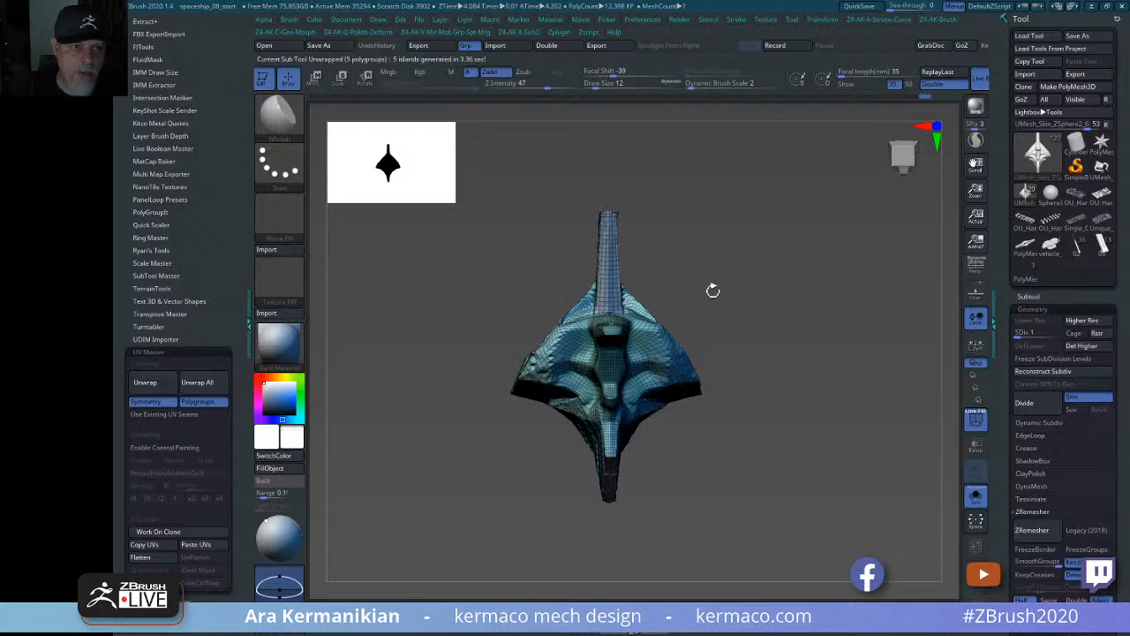
# Morph the ship to its flattened UV layout and back with the morph bump at 0, and examine the UV islands.
pyautogui.moveTo(998, 517); pyautogui.dragTo(1029, 373)
pyautogui.click(1039, 284)
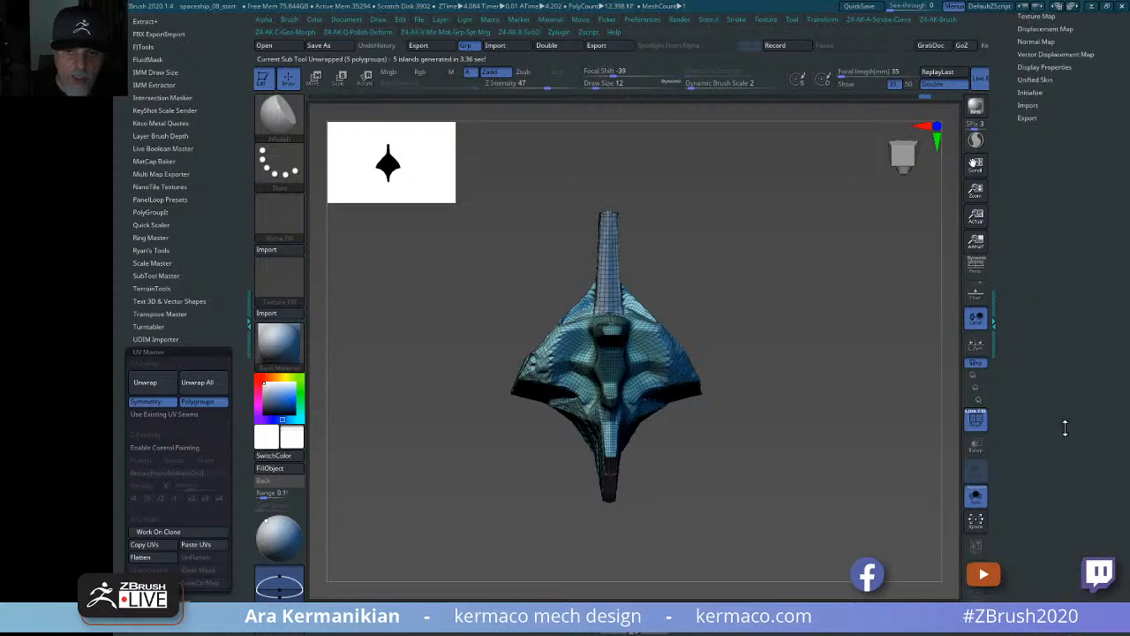
pyautogui.moveTo(1065, 283); pyautogui.dragTo(1063, 407)
pyautogui.click(1038, 389)
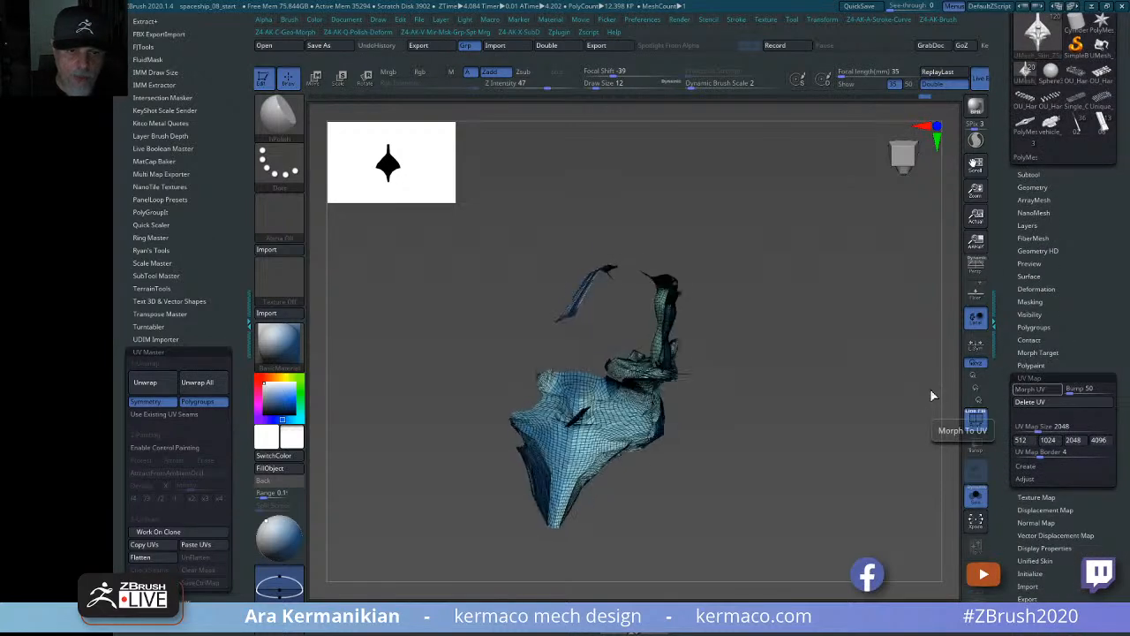
pyautogui.moveTo(889, 495); pyautogui.dragTo(845, 451)
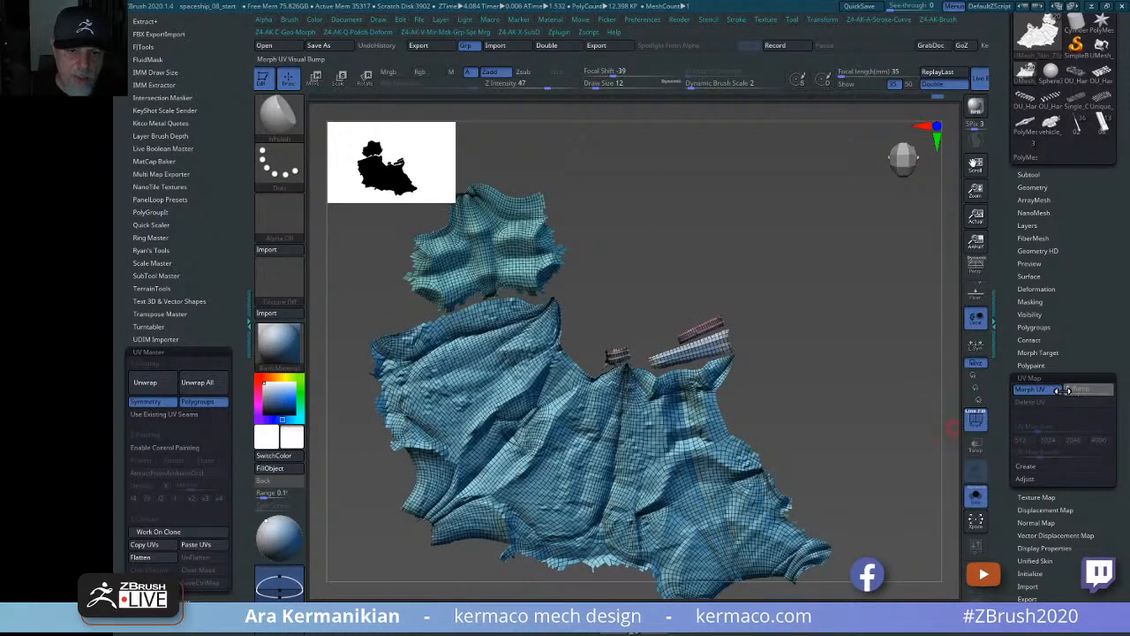
pyautogui.moveTo(936, 422); pyautogui.dragTo(835, 350)
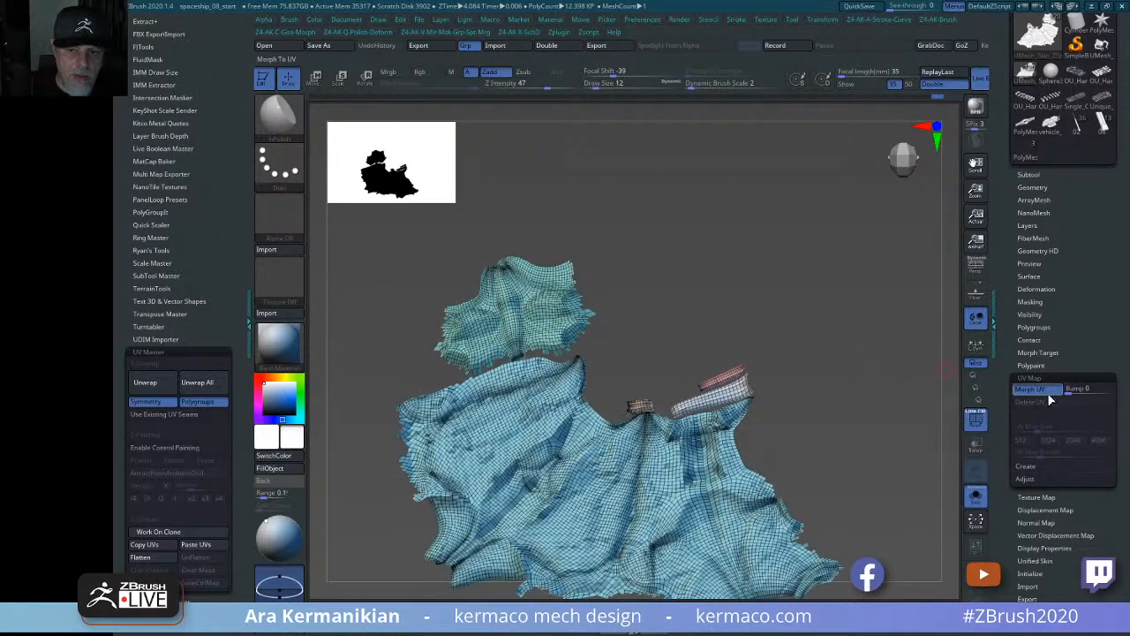
pyautogui.click(1034, 394)
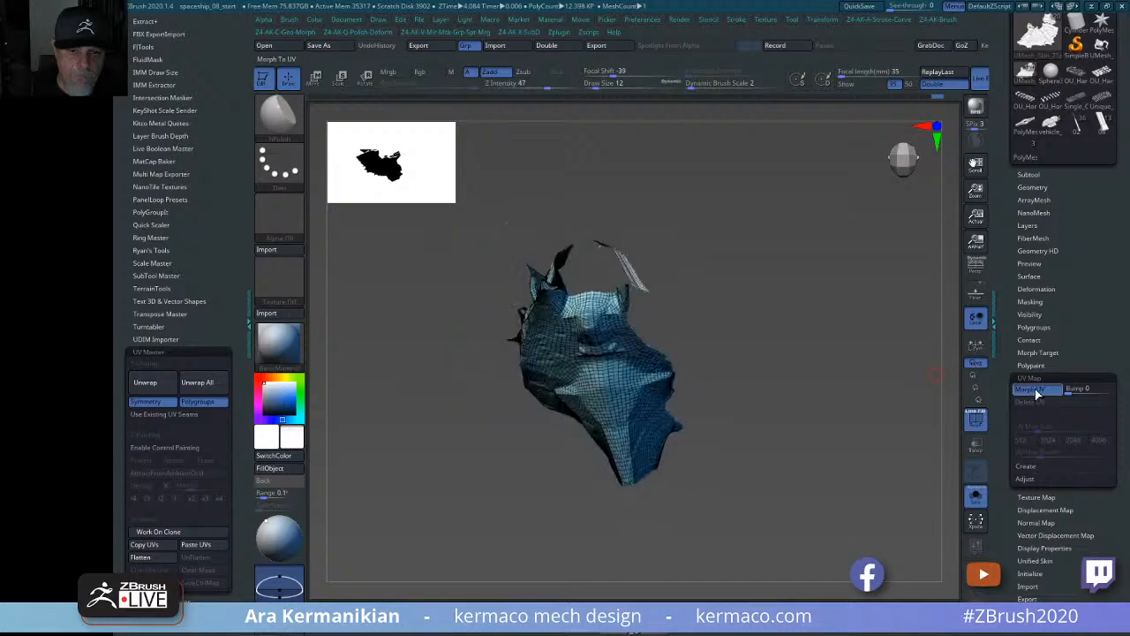
pyautogui.click(1030, 390)
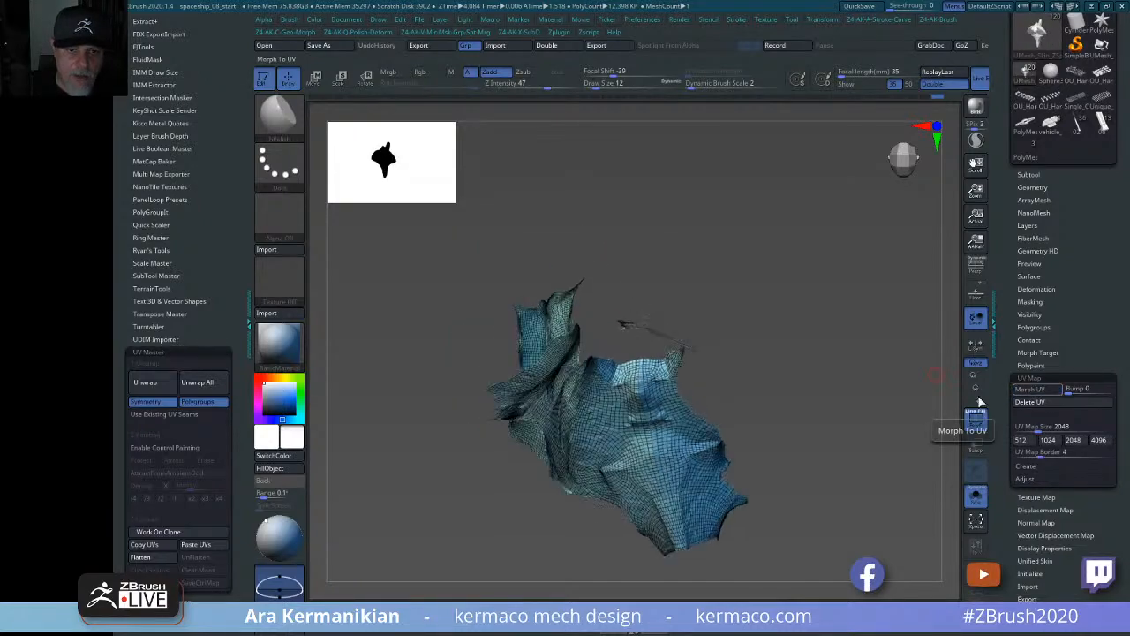
pyautogui.click(1027, 393)
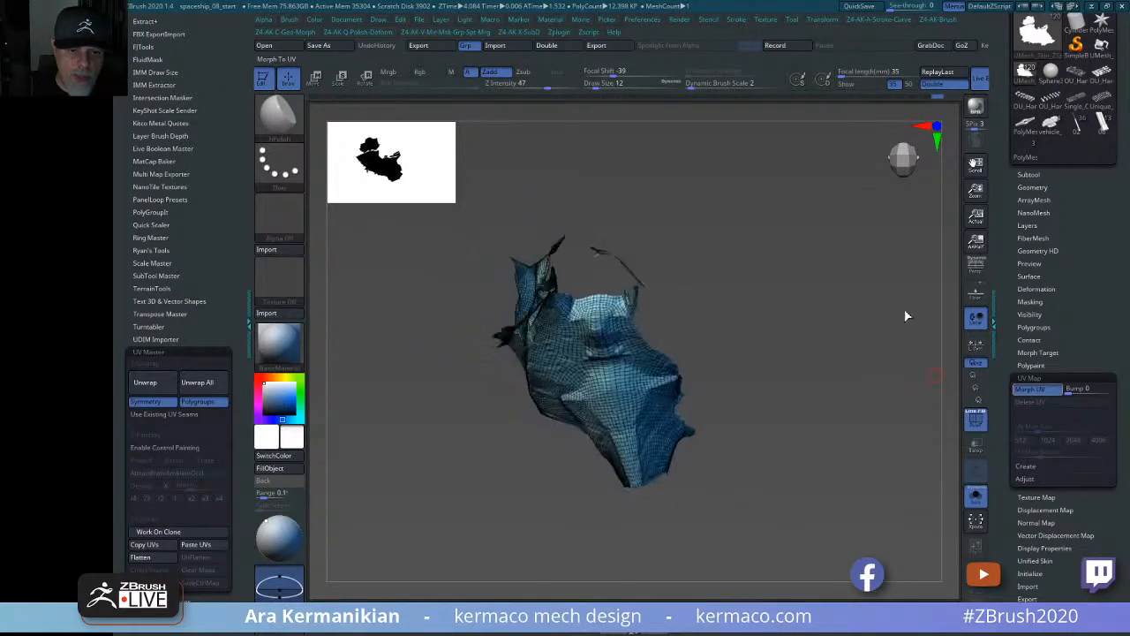
# Apply Texture 19 as the ship's texture map and examine how the pattern lies across the hull.
pyautogui.click(1042, 497)
pyautogui.click(1029, 429)
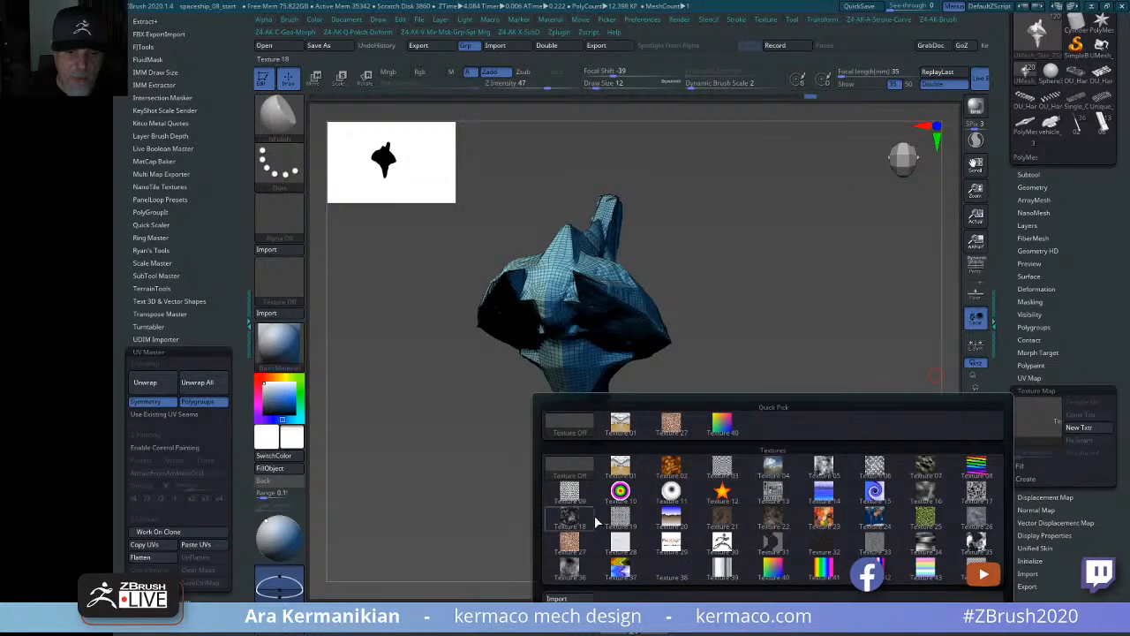
pyautogui.click(634, 521)
pyautogui.moveTo(833, 369); pyautogui.dragTo(955, 427)
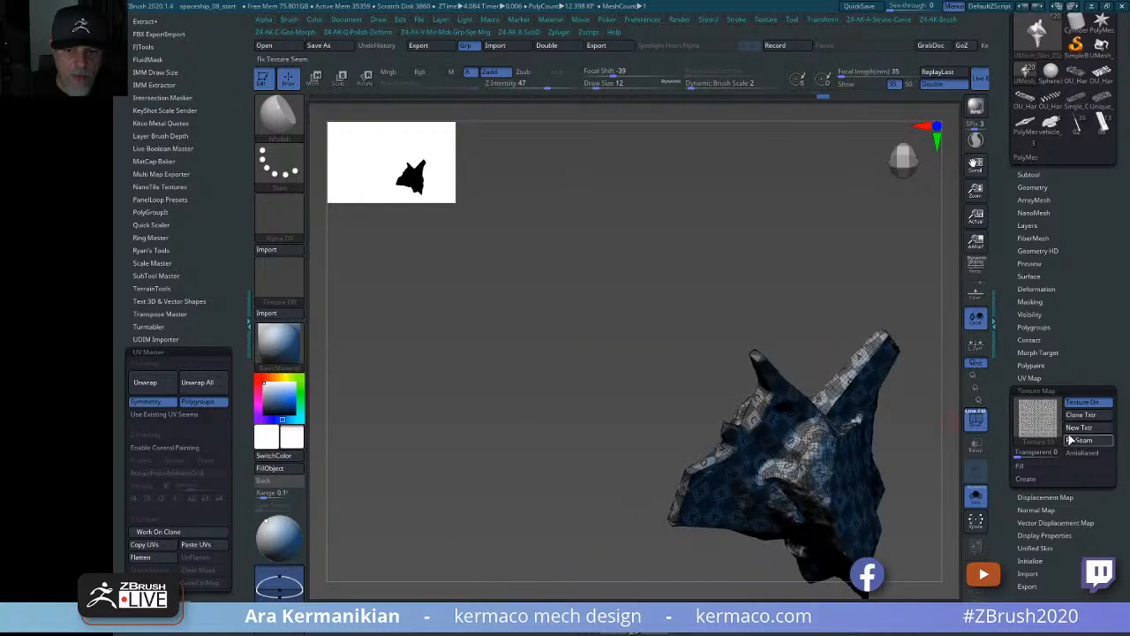
pyautogui.moveTo(944, 326); pyautogui.dragTo(704, 391)
# Delete the ship's UV map, and undo and redo the deletion to compare the hull with and without the texture.
pyautogui.click(1032, 378)
pyautogui.click(1047, 406)
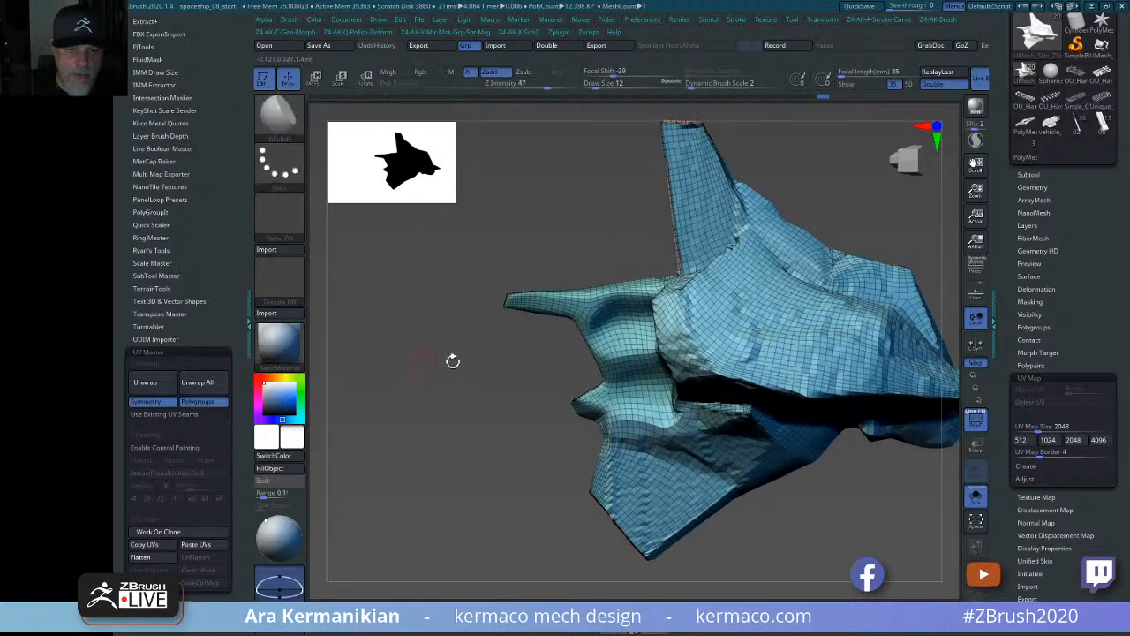
pyautogui.moveTo(435, 351); pyautogui.dragTo(490, 352)
pyautogui.hotkey('ctrl', 'z')
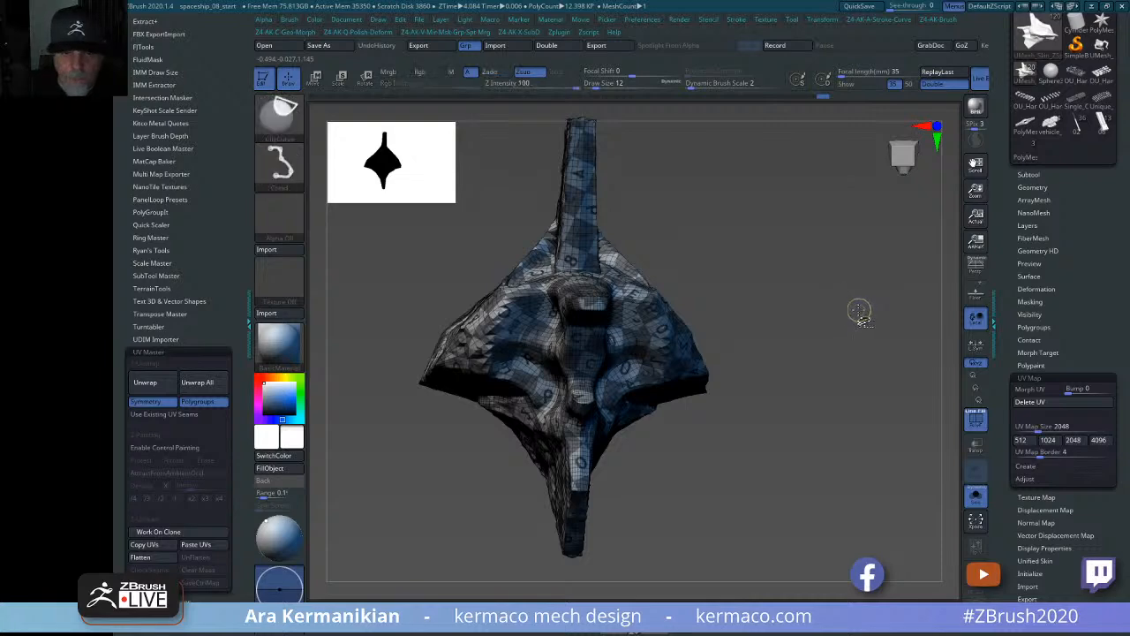
pyautogui.hotkey('ctrl', 'shift', 'z')
pyautogui.moveTo(859, 316); pyautogui.dragTo(889, 316)
pyautogui.moveTo(875, 265); pyautogui.dragTo(700, 344)
pyautogui.moveTo(460, 358); pyautogui.dragTo(855, 364)
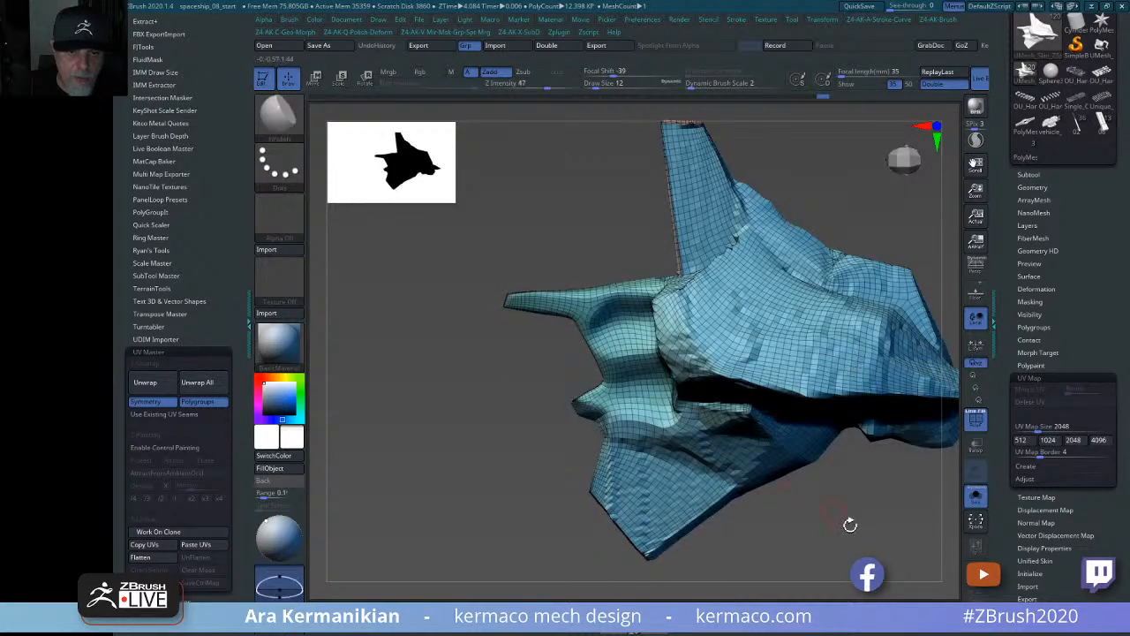
pyautogui.keyDown('alt'); pyautogui.moveTo(851, 525); pyautogui.dragTo(728, 476); pyautogui.keyUp('alt')
# Switch the selection brush to SelectRect, hide the rear engine recess polygroup, and view the remaining hull from behind.
pyautogui.hotkey('ctrl', 'shift')
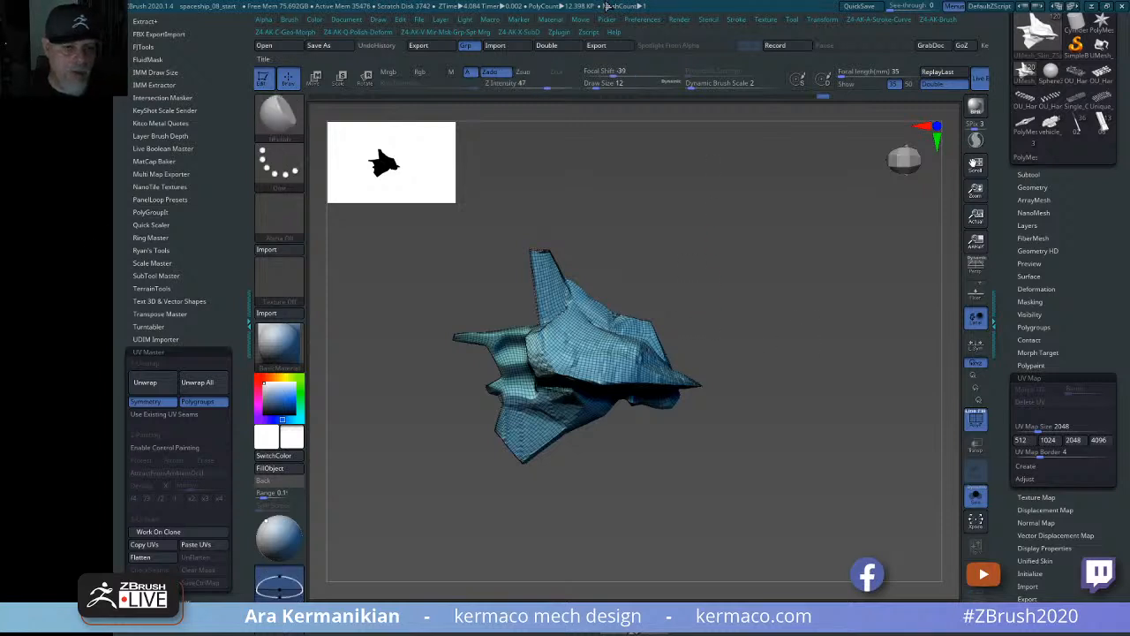
pyautogui.keyDown('ctrl'); pyautogui.keyDown('shift'); pyautogui.click(295, 129); pyautogui.keyUp('shift'); pyautogui.keyUp('ctrl')
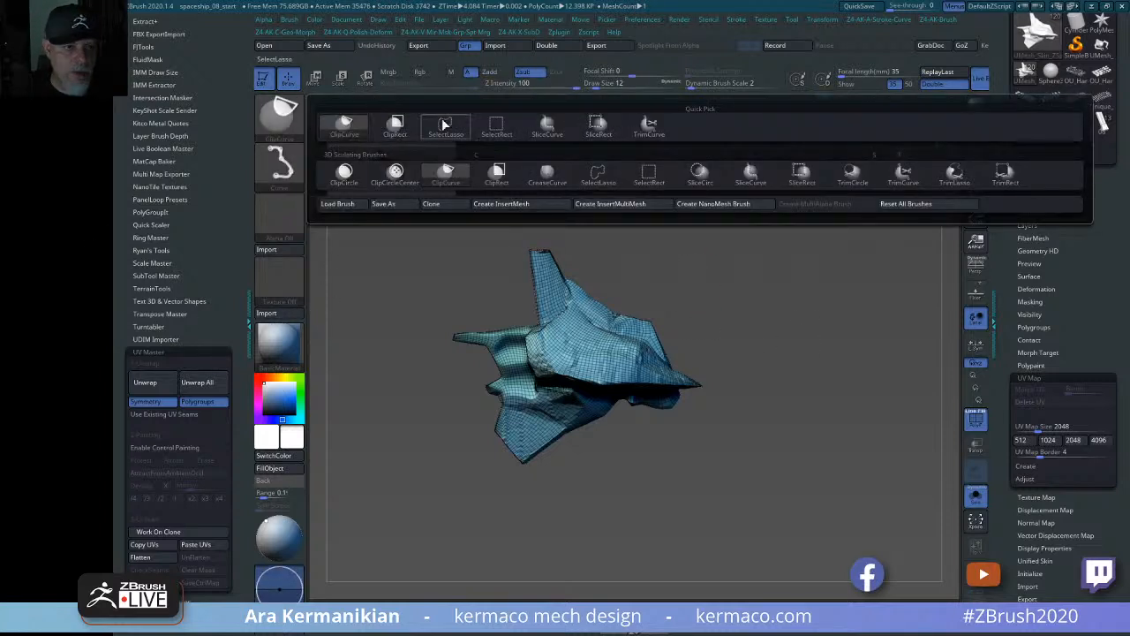
pyautogui.click(488, 129)
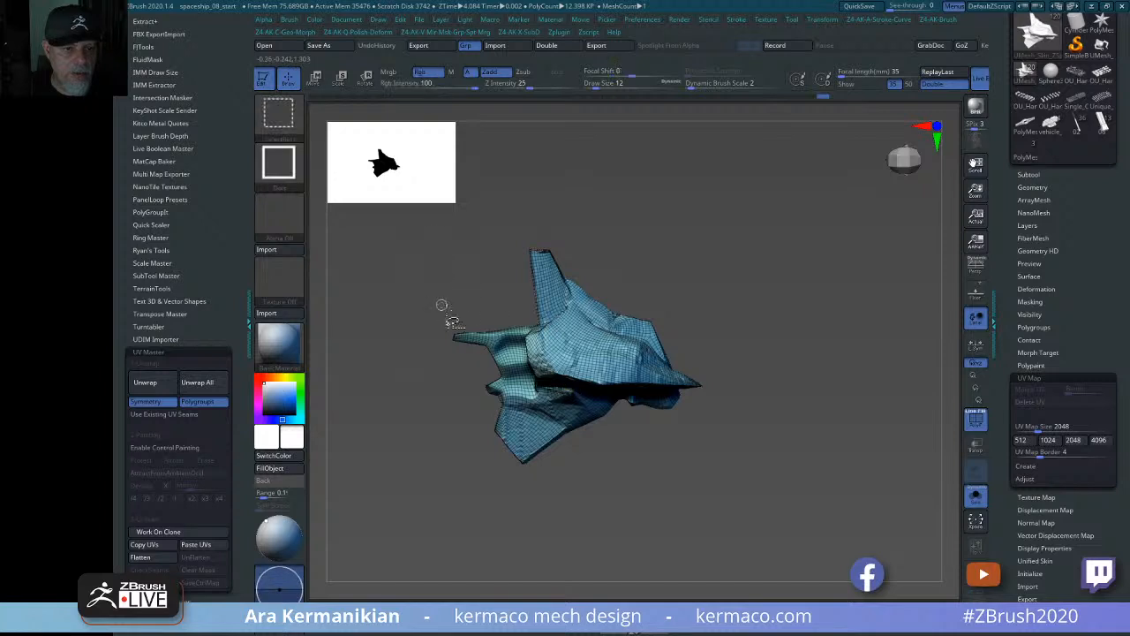
pyautogui.keyDown('ctrl'); pyautogui.keyDown('shift'); pyautogui.click(489, 335); pyautogui.keyUp('shift'); pyautogui.keyUp('ctrl')
pyautogui.keyDown('ctrl'); pyautogui.keyDown('shift'); pyautogui.moveTo(646, 221); pyautogui.dragTo(746, 293); pyautogui.keyUp('shift'); pyautogui.keyUp('ctrl')
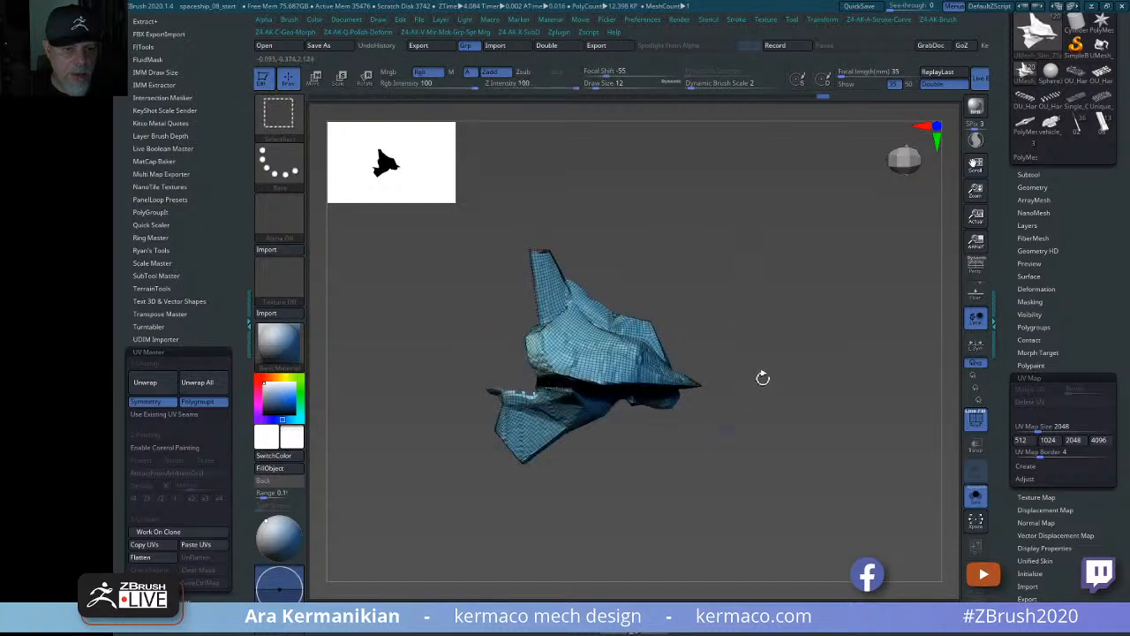
pyautogui.keyDown('shift'); pyautogui.moveTo(763, 379); pyautogui.dragTo(801, 374); pyautogui.keyUp('shift')
pyautogui.keyDown('alt'); pyautogui.moveTo(702, 440); pyautogui.dragTo(728, 445); pyautogui.keyUp('alt')
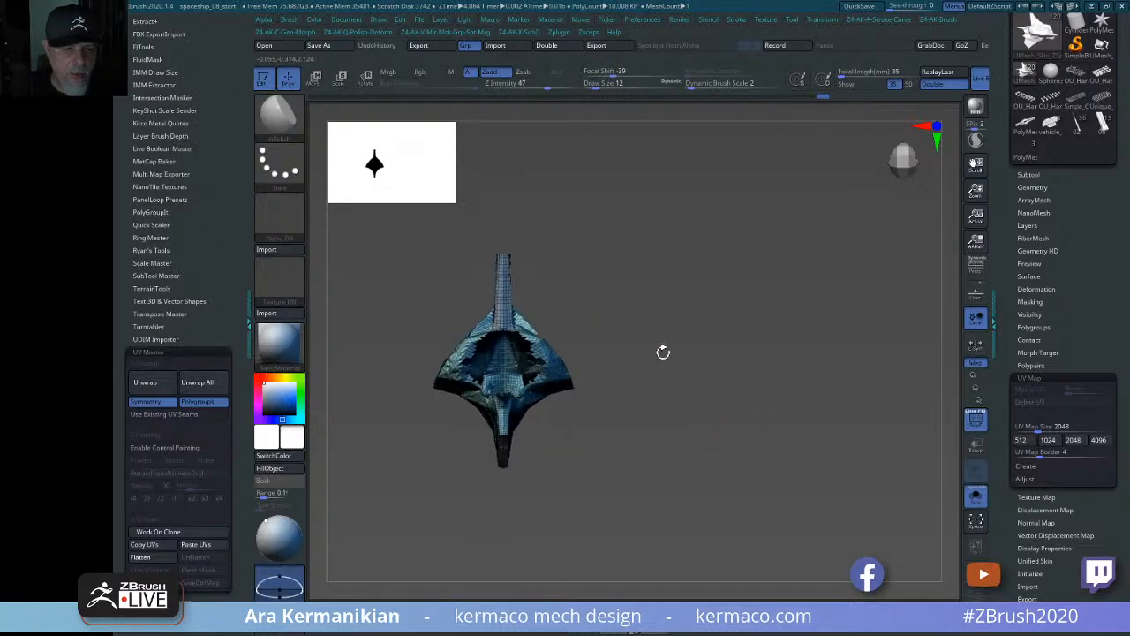
pyautogui.moveTo(715, 370)
pyautogui.mouseDown()
pyautogui.moveTo(845, 485)
pyautogui.moveTo(830, 473)
pyautogui.moveTo(823, 483)
pyautogui.moveTo(853, 455)
pyautogui.mouseUp()
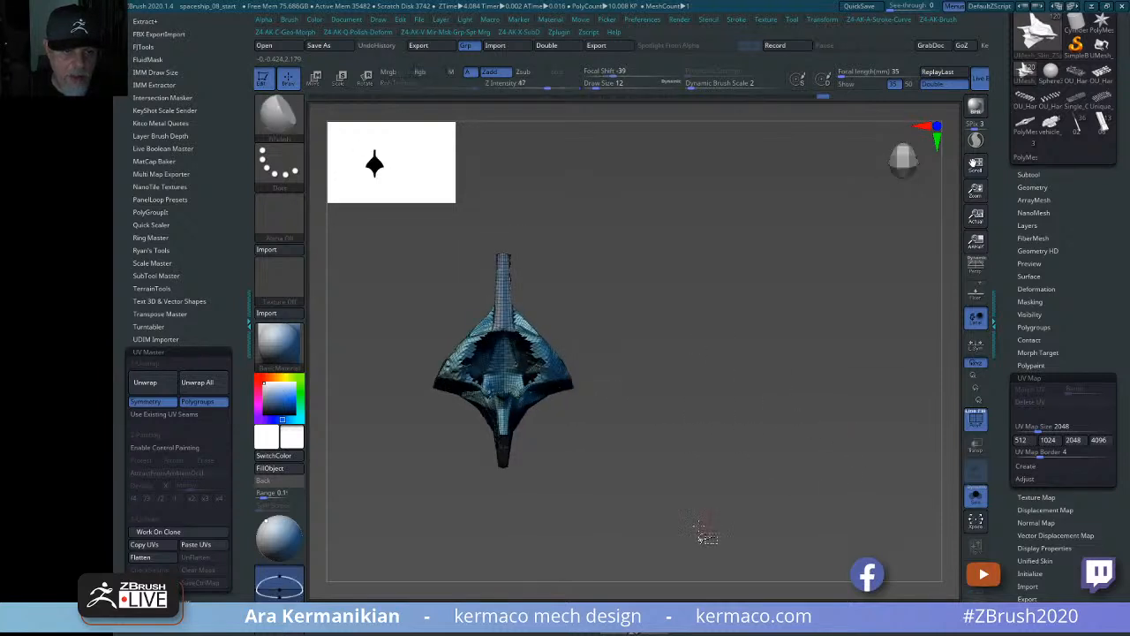
# Turn off symmetry and hide one half of the hull along the centre line, leaving only the other half visible.
pyautogui.moveTo(671, 519)
pyautogui.keyDown('ctrl'); pyautogui.keyDown('shift'); pyautogui.mouseDown()
pyautogui.moveTo(606, 310)
pyautogui.moveTo(536, 220)
pyautogui.moveTo(506, 206)
pyautogui.mouseUp(); pyautogui.keyUp('shift'); pyautogui.keyUp('ctrl')
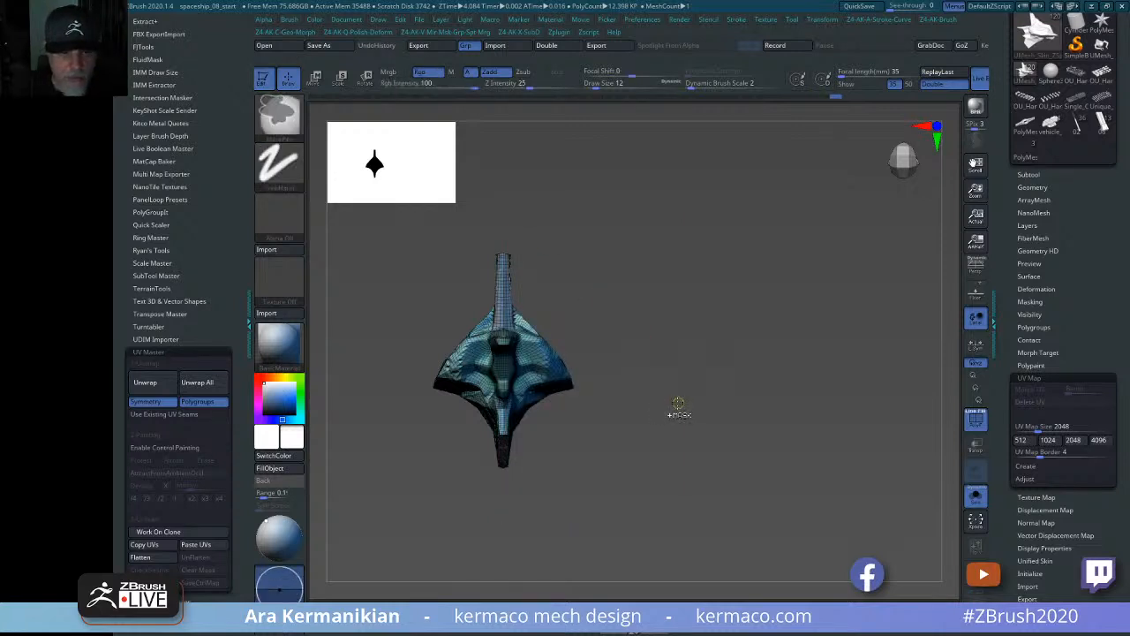
pyautogui.moveTo(695, 502)
pyautogui.keyDown('ctrl'); pyautogui.keyDown('shift'); pyautogui.mouseDown()
pyautogui.moveTo(646, 323)
pyautogui.moveTo(517, 172)
pyautogui.moveTo(504, 182)
pyautogui.mouseUp(); pyautogui.keyUp('shift'); pyautogui.keyUp('ctrl')
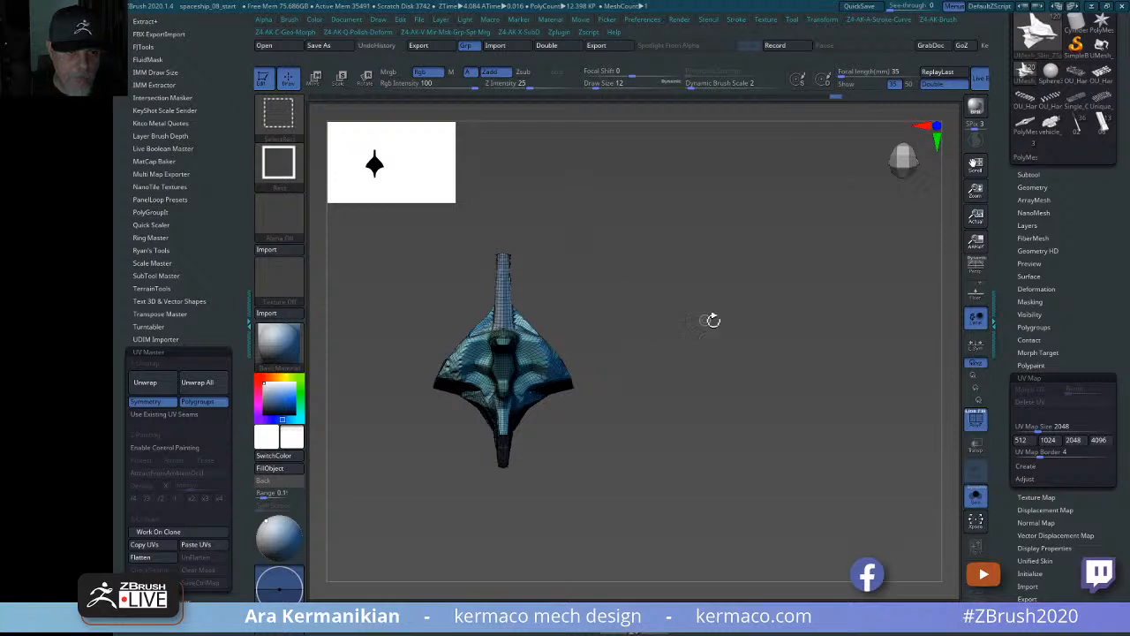
pyautogui.press('space')
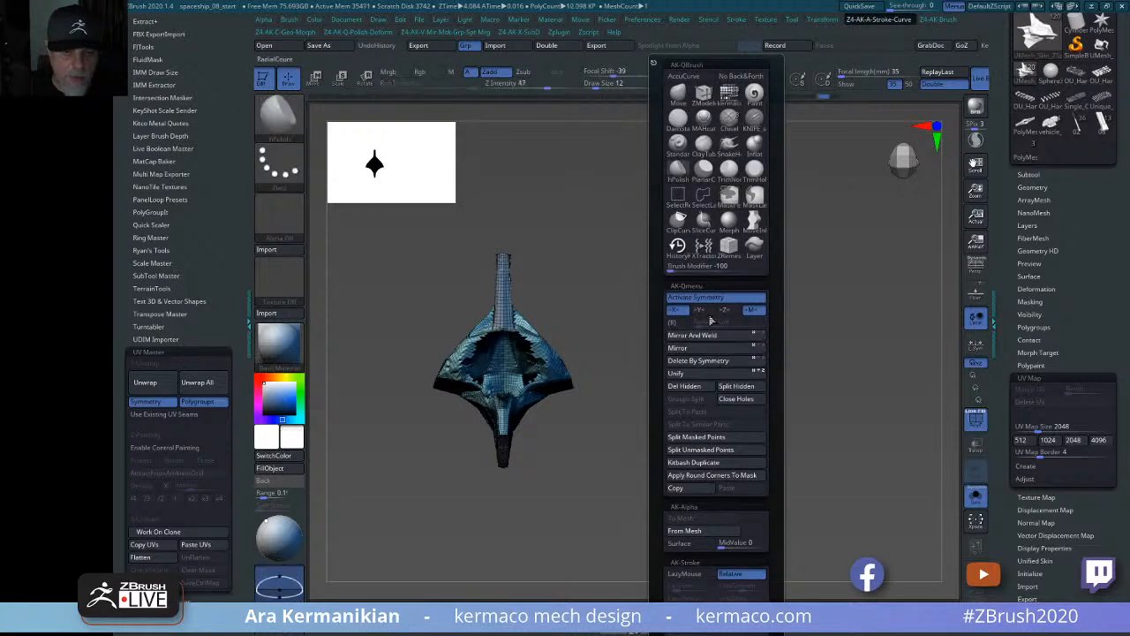
pyautogui.click(712, 303)
pyautogui.keyDown('ctrl'); pyautogui.keyDown('shift'); pyautogui.moveTo(850, 515); pyautogui.dragTo(503, 207); pyautogui.keyUp('shift'); pyautogui.keyUp('ctrl')
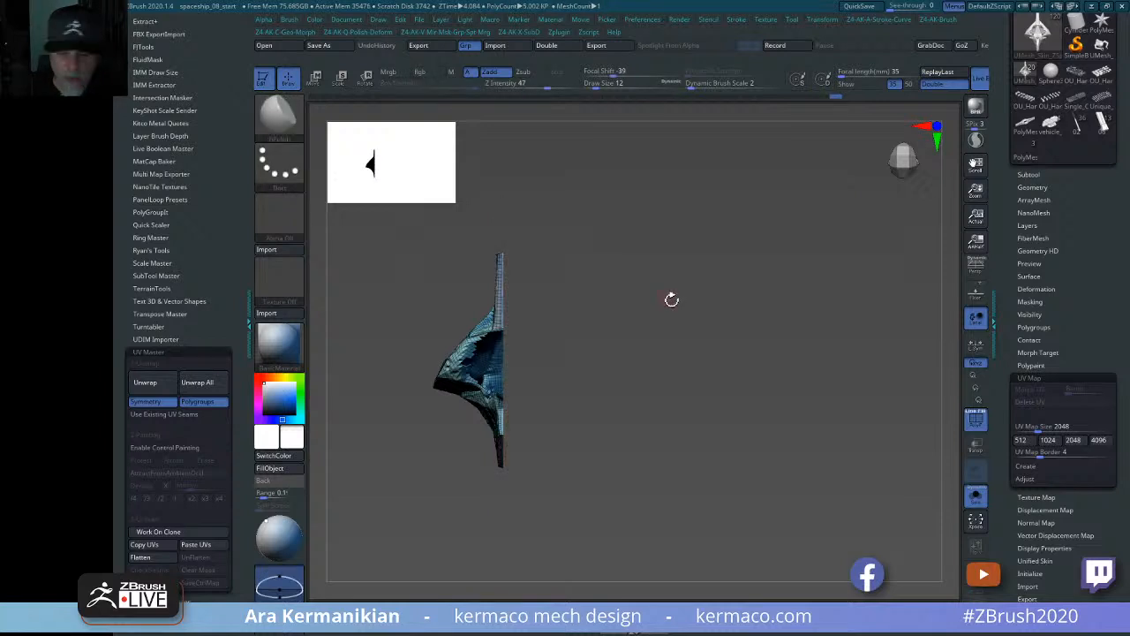
pyautogui.moveTo(669, 302)
pyautogui.mouseDown()
pyautogui.moveTo(724, 335)
pyautogui.moveTo(769, 326)
pyautogui.moveTo(790, 380)
pyautogui.moveTo(844, 389)
pyautogui.moveTo(802, 398)
pyautogui.moveTo(849, 371)
pyautogui.mouseUp()
pyautogui.moveTo(936, 420)
pyautogui.mouseDown()
pyautogui.moveTo(835, 386)
pyautogui.moveTo(875, 369)
pyautogui.moveTo(848, 368)
pyautogui.moveTo(870, 369)
pyautogui.mouseUp()
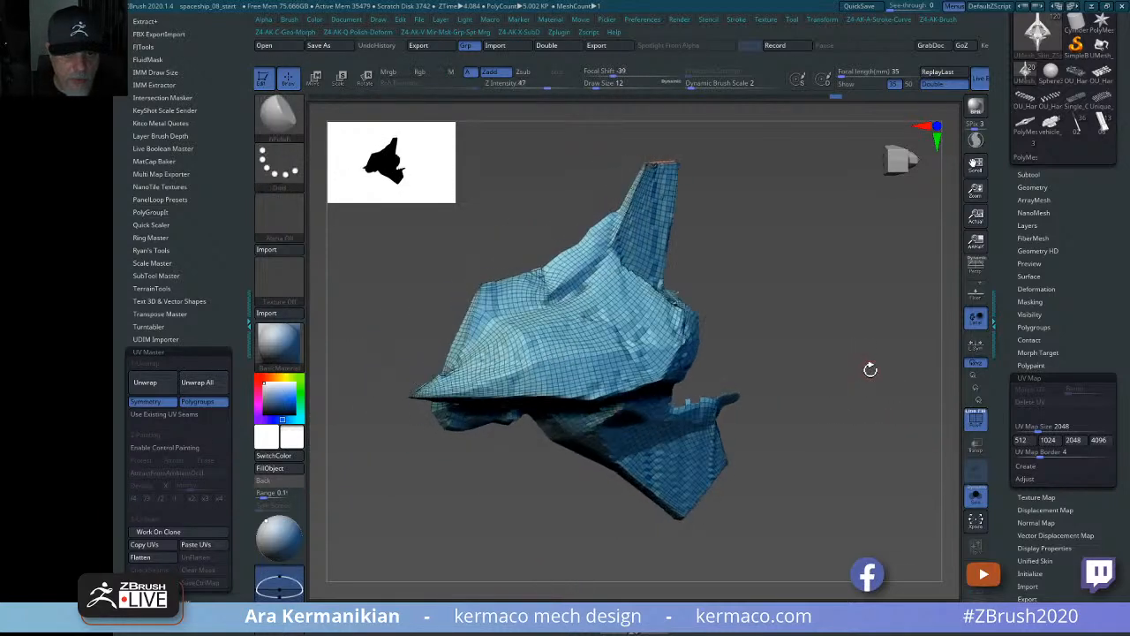
# Try to give the visible half of the hull its own polygroup with Group Visible.
pyautogui.click(1030, 378)
pyautogui.click(1030, 328)
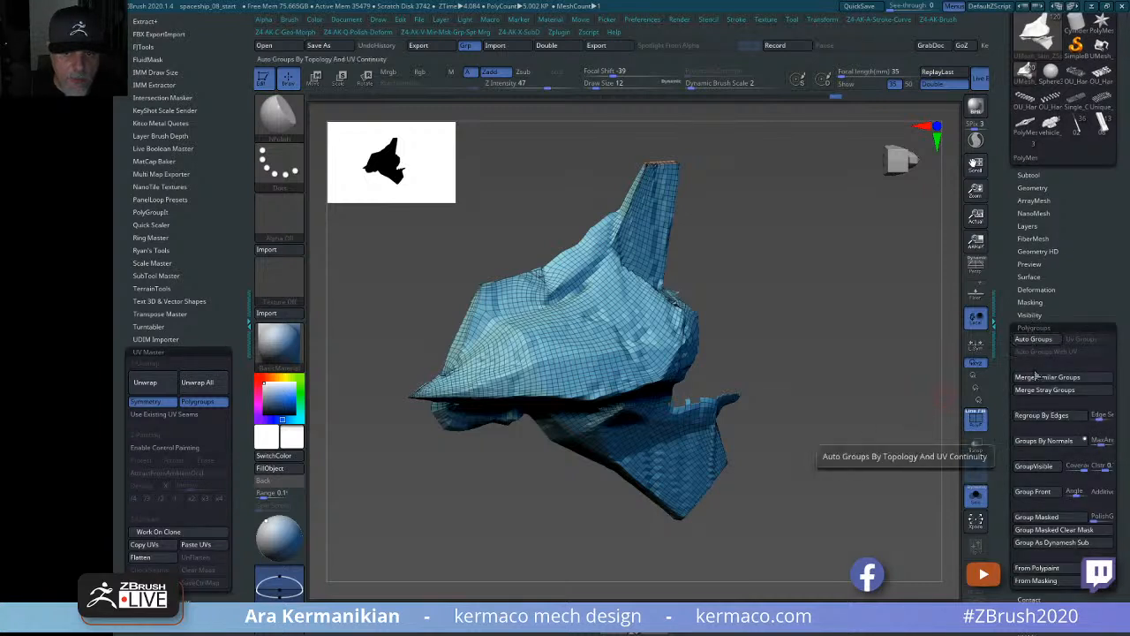
pyautogui.click(1040, 475)
pyautogui.moveTo(886, 355)
pyautogui.mouseDown()
pyautogui.moveTo(876, 348)
pyautogui.moveTo(887, 288)
pyautogui.moveTo(866, 295)
pyautogui.moveTo(883, 321)
pyautogui.moveTo(876, 351)
pyautogui.moveTo(870, 300)
pyautogui.moveTo(897, 262)
pyautogui.moveTo(859, 296)
pyautogui.mouseUp()
pyautogui.keyDown('ctrl'); pyautogui.keyDown('shift'); pyautogui.click(873, 302); pyautogui.keyUp('shift'); pyautogui.keyUp('ctrl')
# Undo the half-hull polygroup and the visibility changes until the whole ship is restored, and view it from behind.
pyautogui.hotkey('ctrl', 'z')
pyautogui.hotkey('ctrl', 'z')
pyautogui.hotkey('ctrl', 'z')
pyautogui.hotkey('ctrl', 'z')
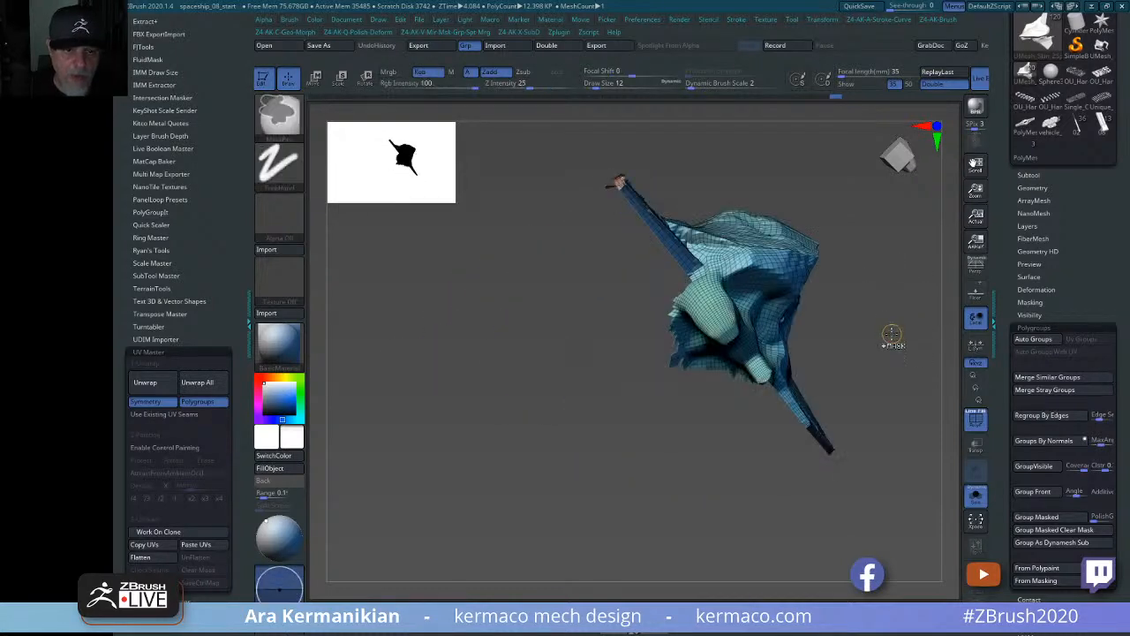
pyautogui.hotkey('ctrl', 'z')
pyautogui.hotkey('ctrl', 'z')
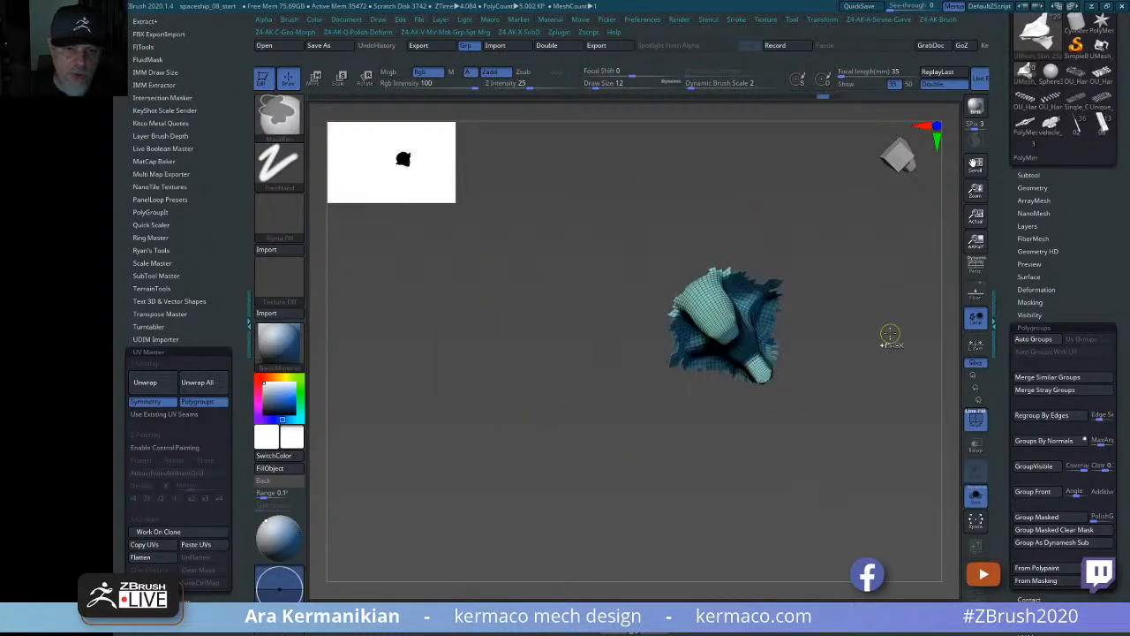
pyautogui.hotkey('ctrl', 'z')
pyautogui.keyDown('shift'); pyautogui.moveTo(887, 335); pyautogui.dragTo(906, 284); pyautogui.keyUp('shift')
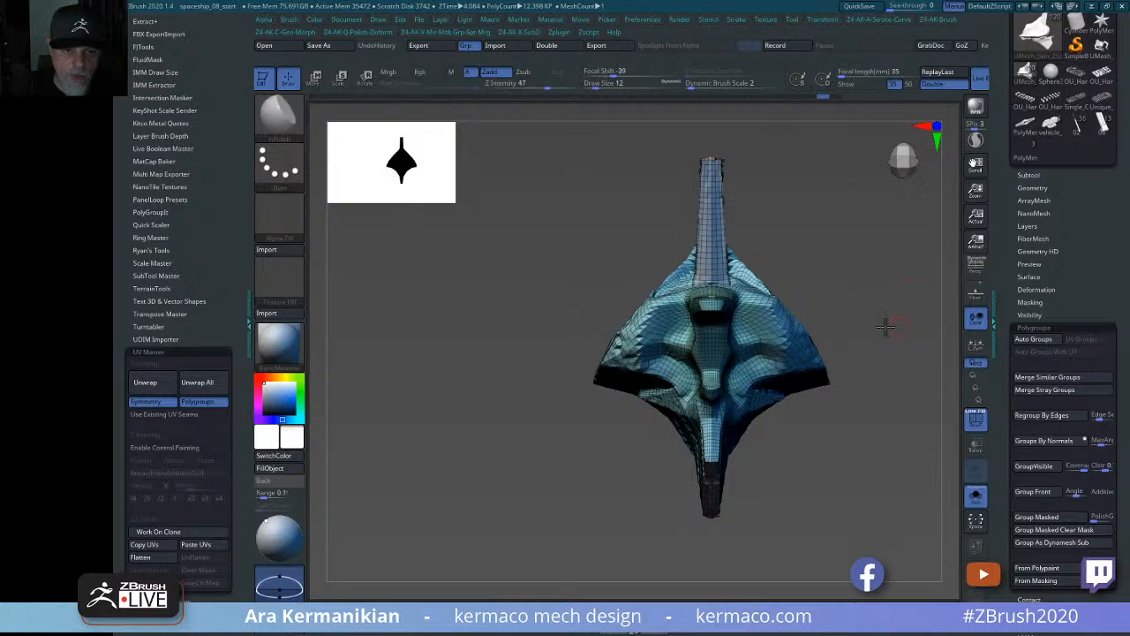
# Regroup the ship's polygons with Groups By Normals using a lower maximum angle tolerance, and merge the stray groups.
pyautogui.moveTo(886, 326); pyautogui.dragTo(761, 207)
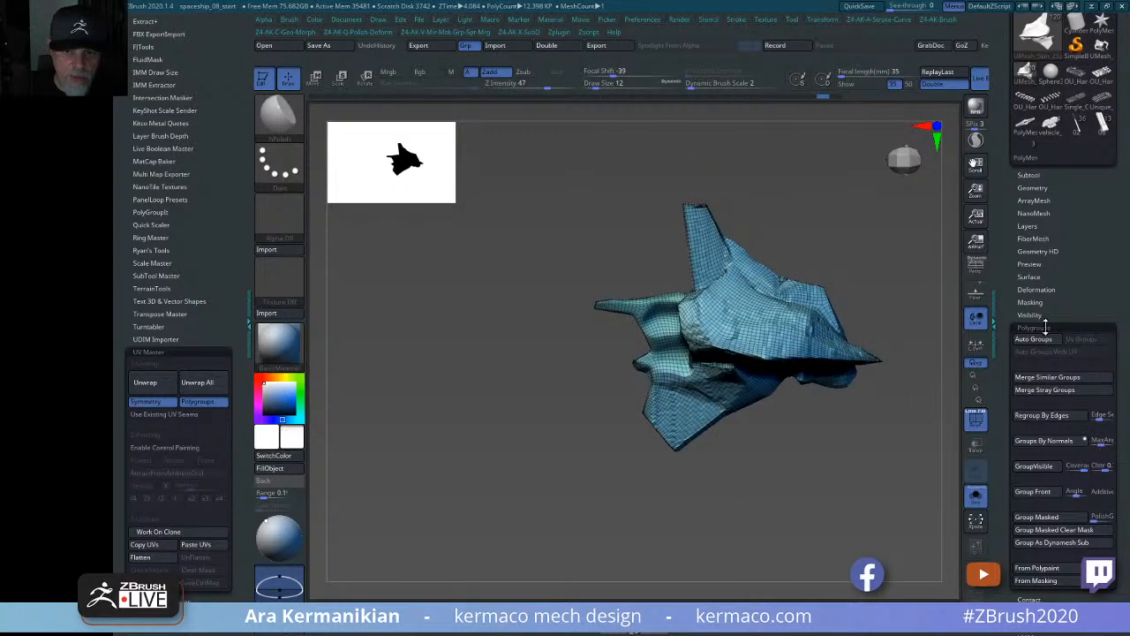
pyautogui.click(1055, 445)
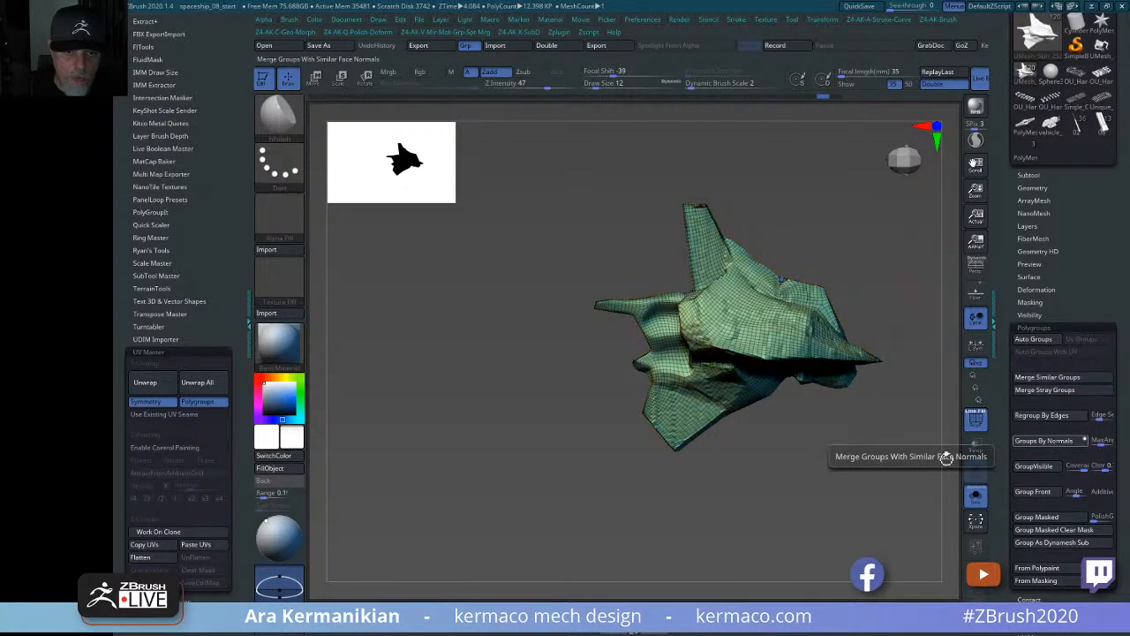
pyautogui.moveTo(871, 472)
pyautogui.mouseDown()
pyautogui.moveTo(848, 518)
pyautogui.moveTo(815, 535)
pyautogui.moveTo(771, 523)
pyautogui.moveTo(793, 465)
pyautogui.moveTo(853, 469)
pyautogui.mouseUp()
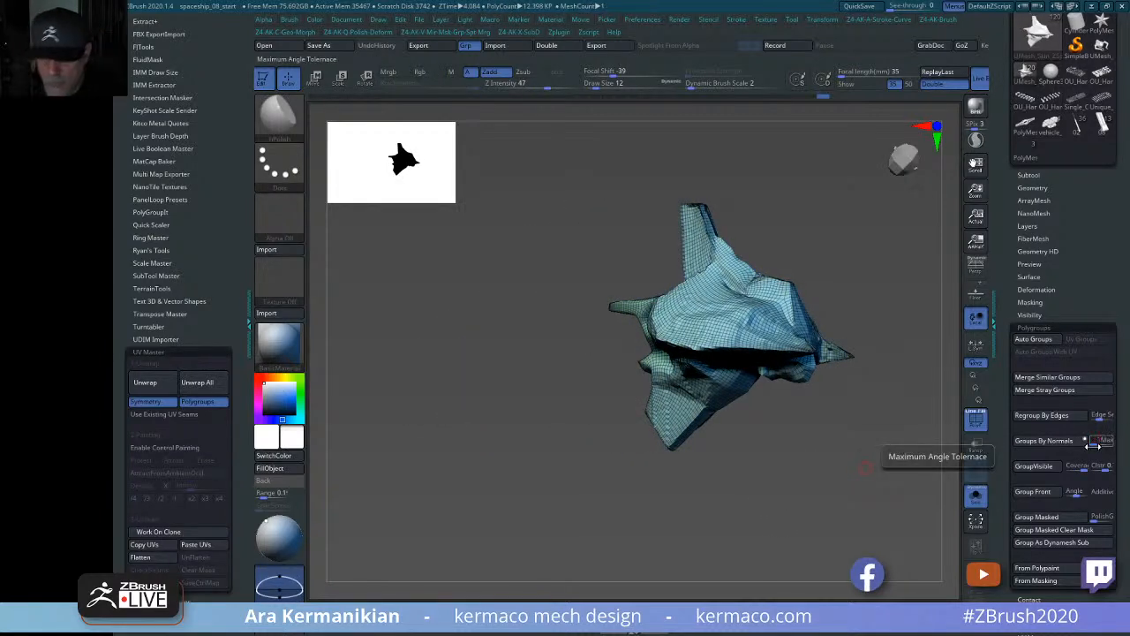
pyautogui.click(1044, 440)
pyautogui.moveTo(804, 451); pyautogui.dragTo(801, 491)
pyautogui.moveTo(766, 399); pyautogui.dragTo(820, 346)
pyautogui.click(1064, 395)
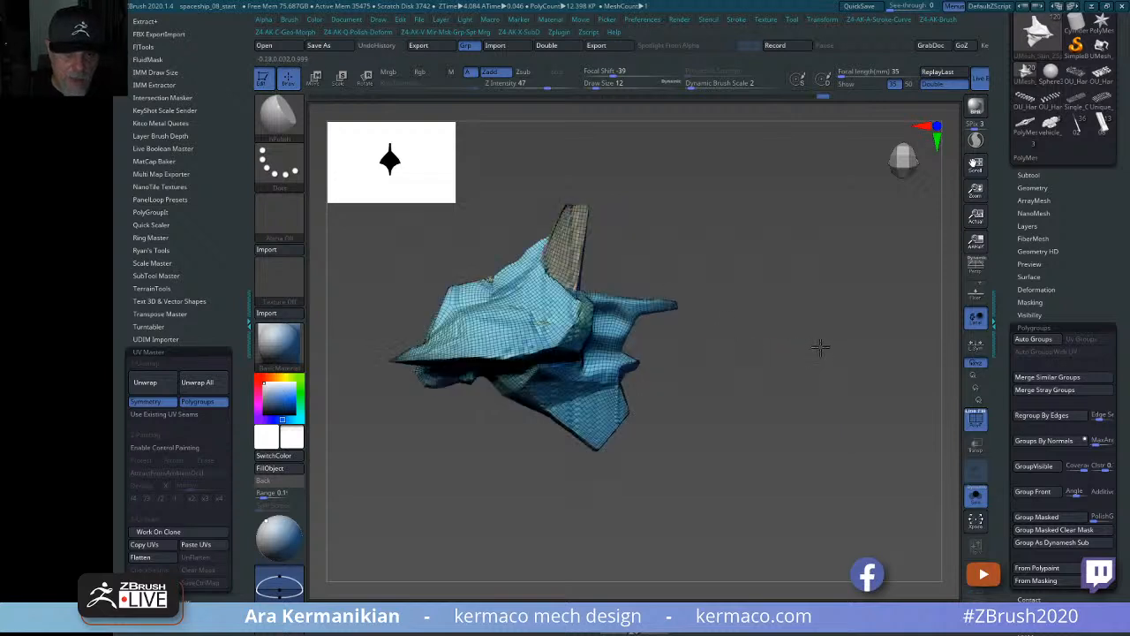
# Unwrap the regrouped ship with Symmetry and Polygroups enabled, and morph it to its flat UV layout to inspect the islands.
pyautogui.click(1033, 327)
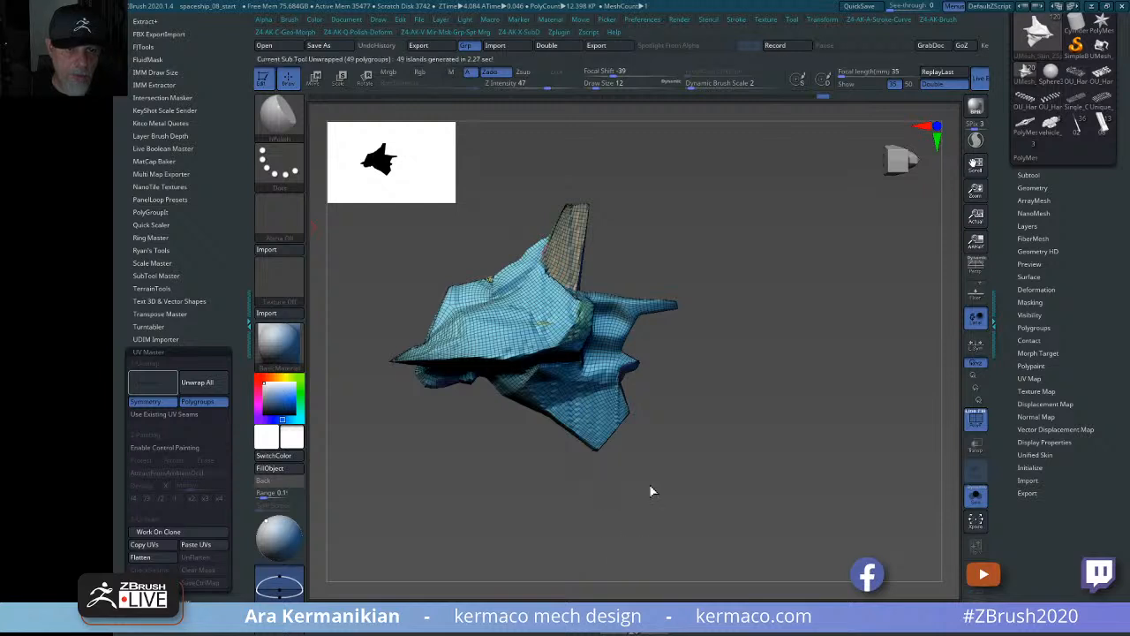
pyautogui.moveTo(785, 441); pyautogui.dragTo(802, 453)
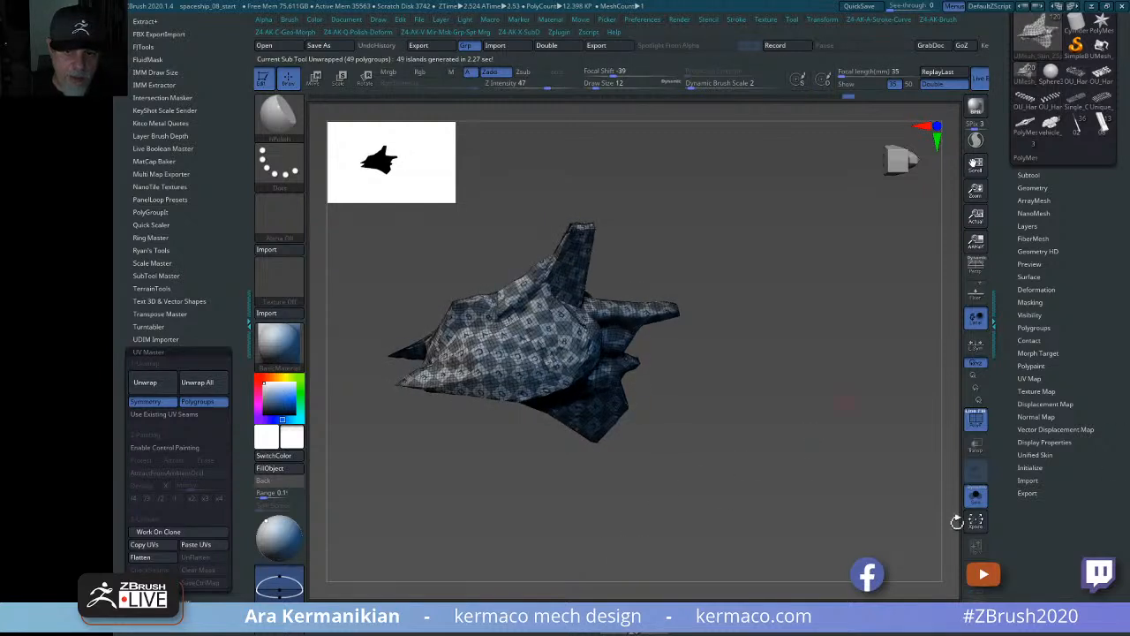
pyautogui.click(1029, 378)
pyautogui.click(1033, 391)
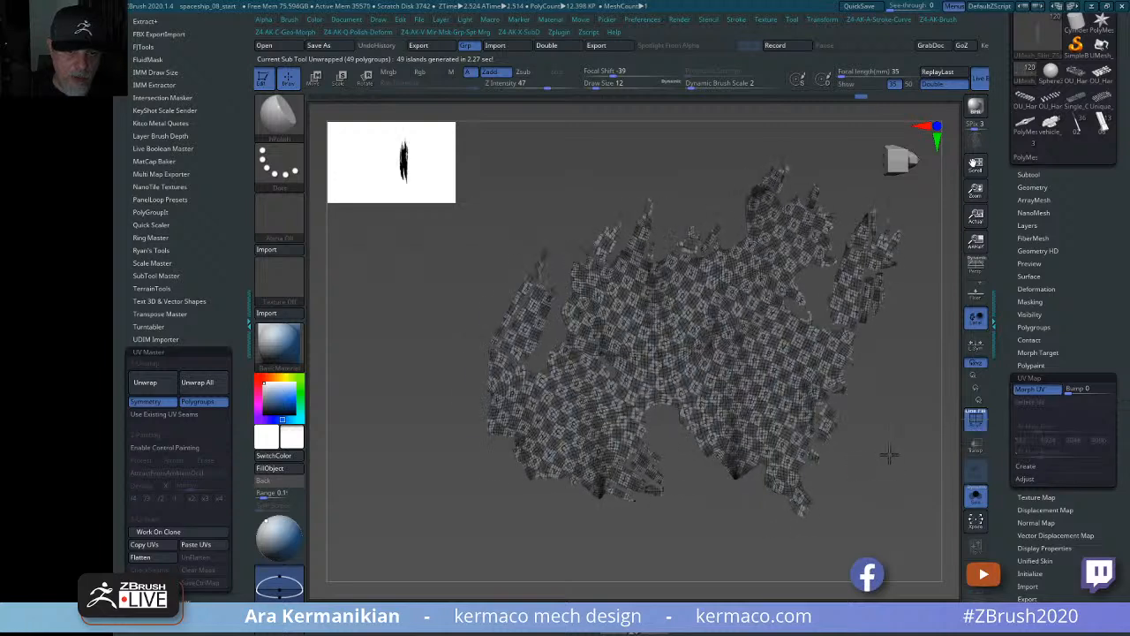
pyautogui.moveTo(893, 454); pyautogui.dragTo(752, 434)
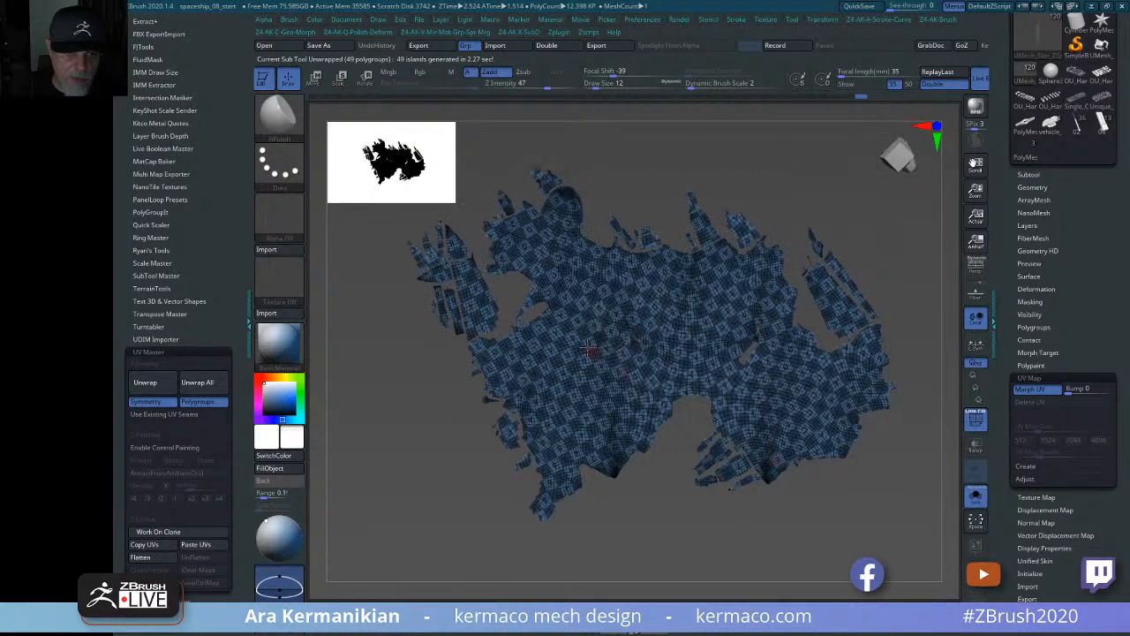
pyautogui.hotkey('ctrl', 'z')
# Morph the ship to its UV layout again, examine the small fragmented islands, and return it to its 3D shape.
pyautogui.moveTo(820, 396); pyautogui.dragTo(853, 383)
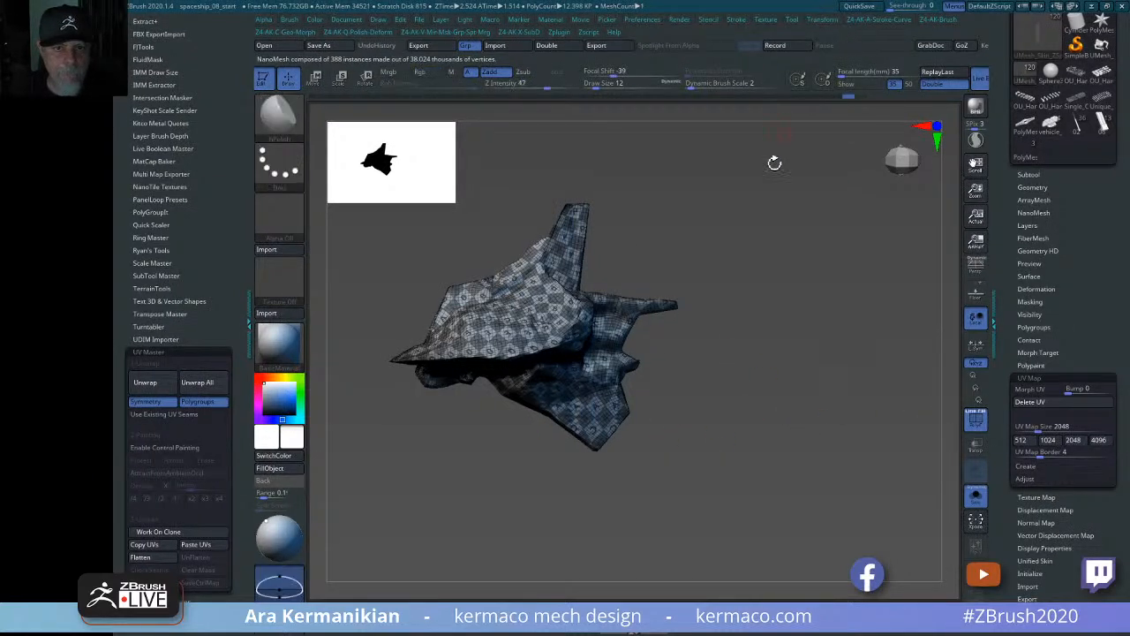
pyautogui.moveTo(866, 426)
pyautogui.mouseDown()
pyautogui.moveTo(807, 457)
pyautogui.moveTo(859, 436)
pyautogui.mouseUp()
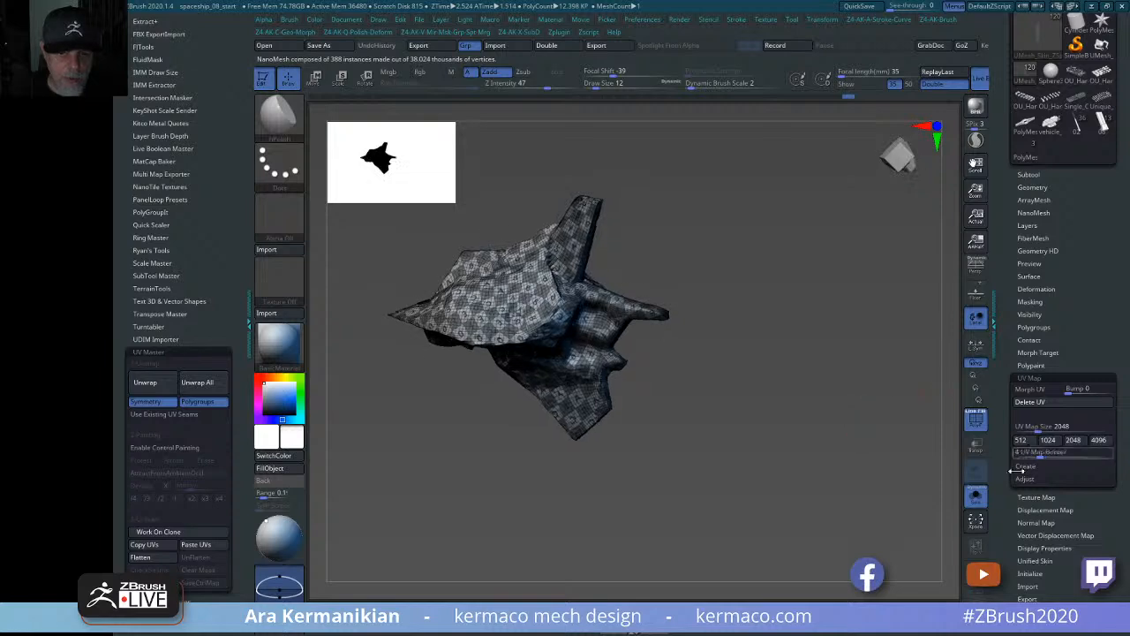
pyautogui.click(1051, 389)
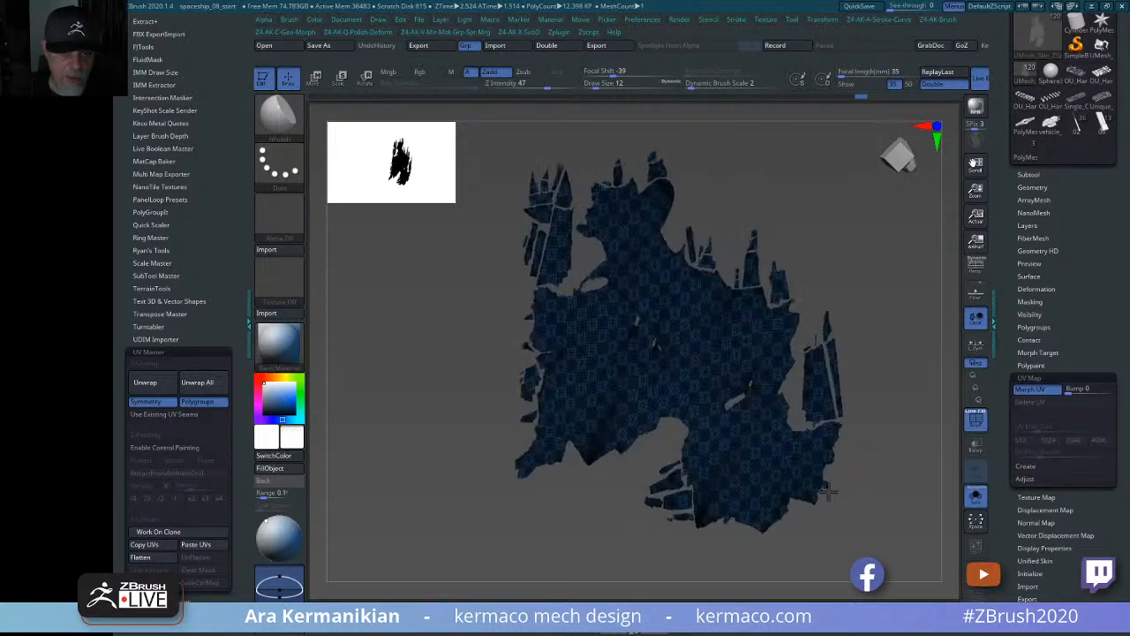
pyautogui.click(1035, 390)
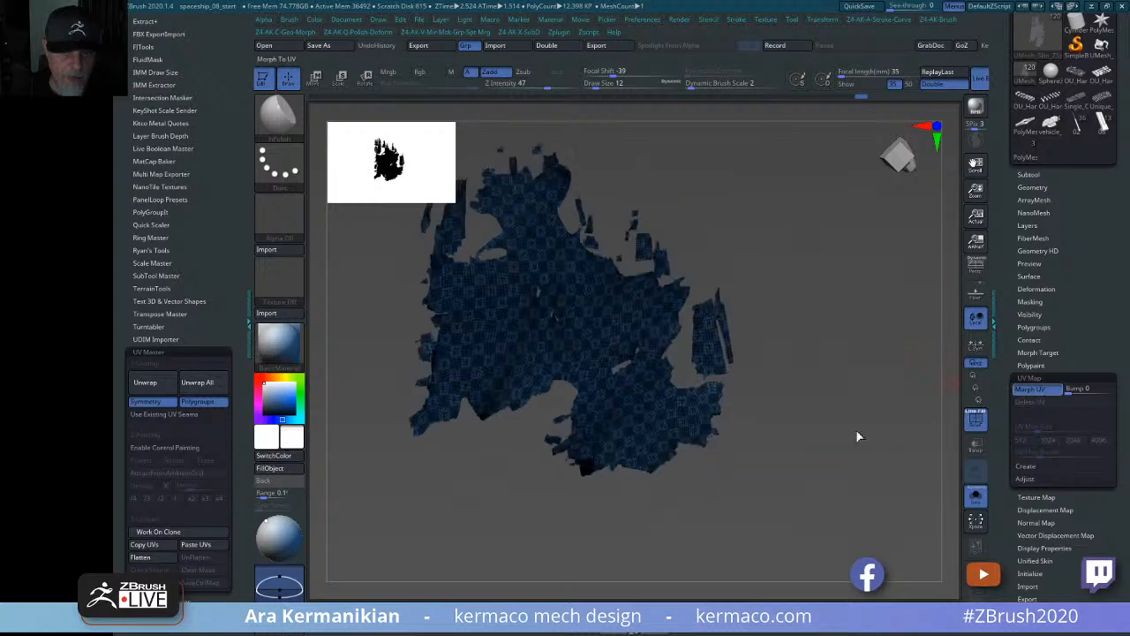
pyautogui.moveTo(780, 439); pyautogui.dragTo(838, 438)
pyautogui.hotkey('ctrl', 'z')
pyautogui.hotkey('ctrl', 'z')
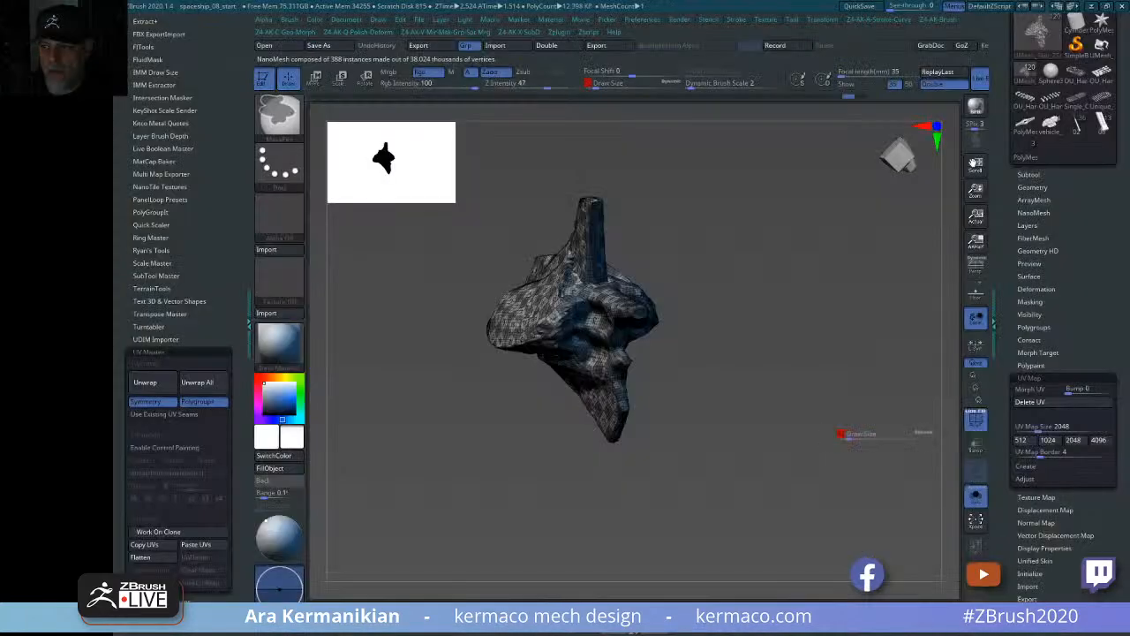
# Delete the ship's UVs and put the whole ship into a single polygroup with Group Visible.
pyautogui.moveTo(802, 470); pyautogui.dragTo(917, 446)
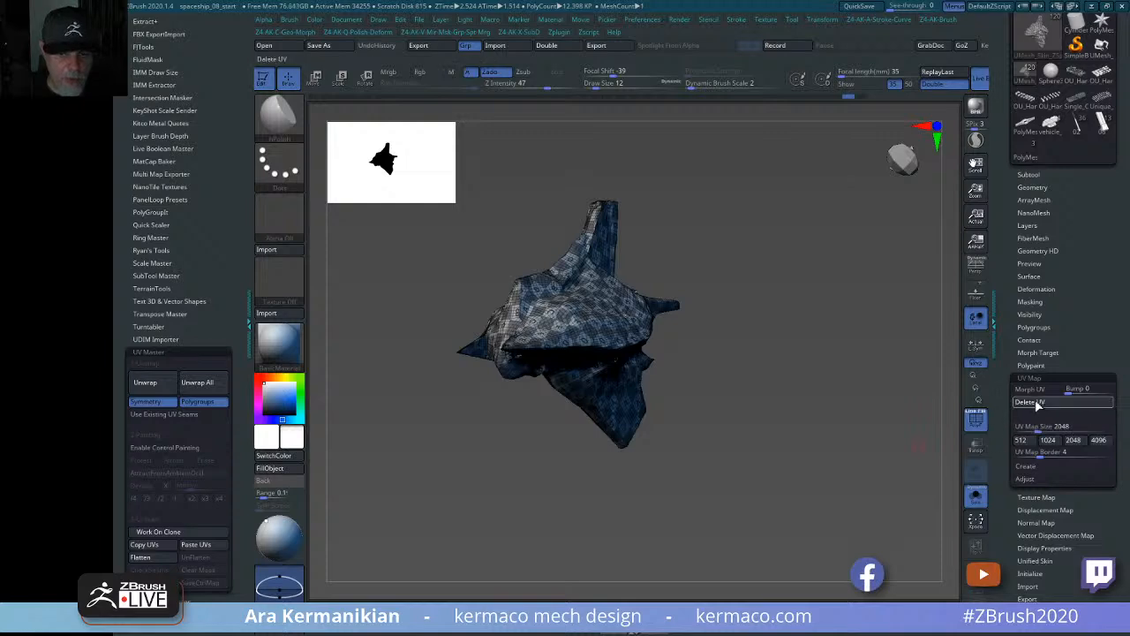
pyautogui.moveTo(760, 439); pyautogui.dragTo(910, 442)
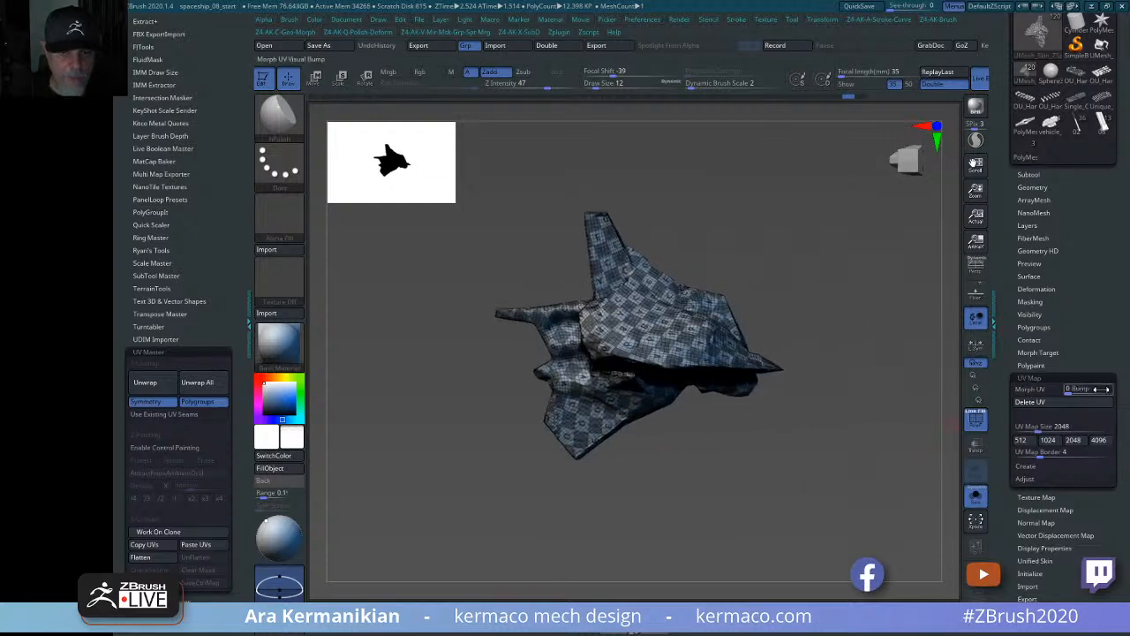
pyautogui.click(1035, 400)
pyautogui.moveTo(834, 447)
pyautogui.mouseDown()
pyautogui.moveTo(809, 425)
pyautogui.moveTo(866, 416)
pyautogui.mouseUp()
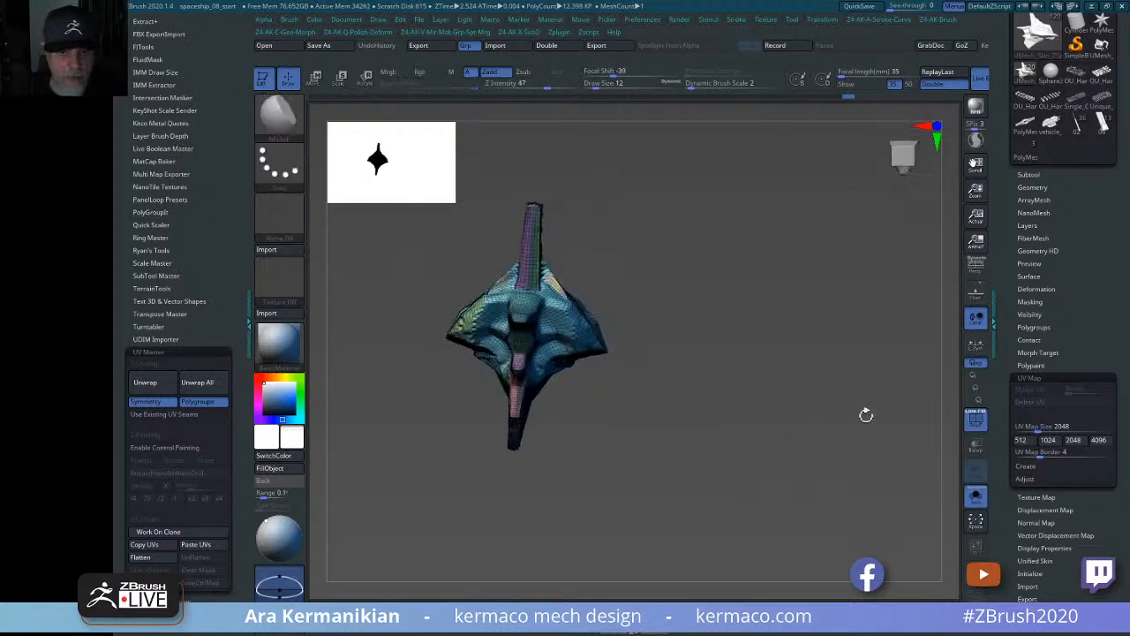
pyautogui.click(1032, 327)
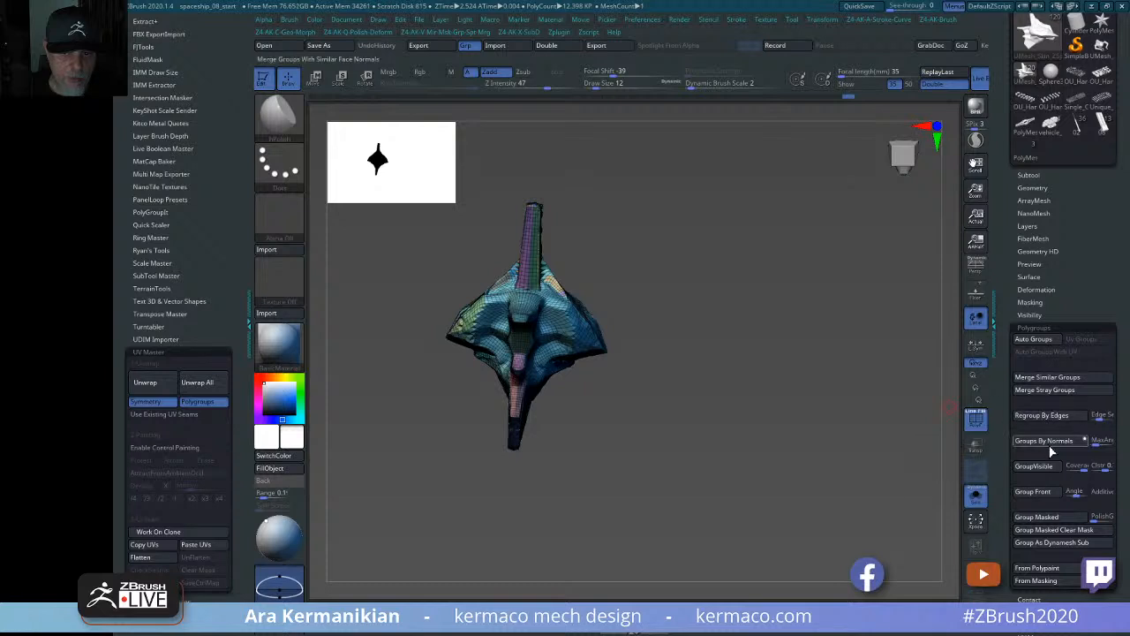
pyautogui.click(1040, 466)
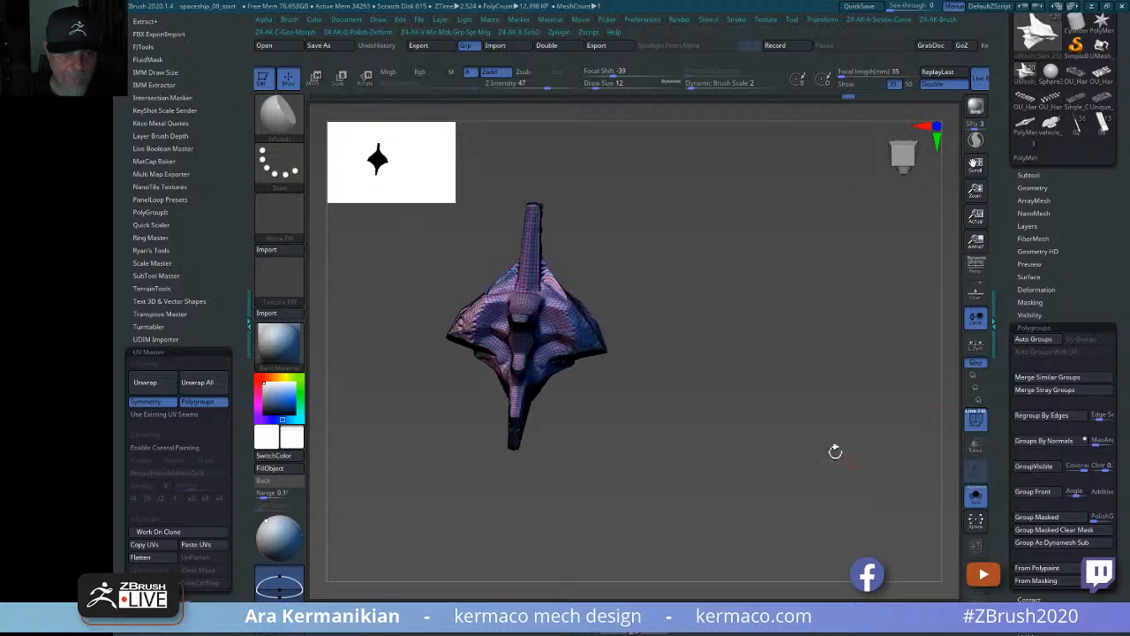
# Switch the selection brush to SelectLasso and isolate the upper tail fin from a side view.
pyautogui.moveTo(835, 452); pyautogui.dragTo(810, 265)
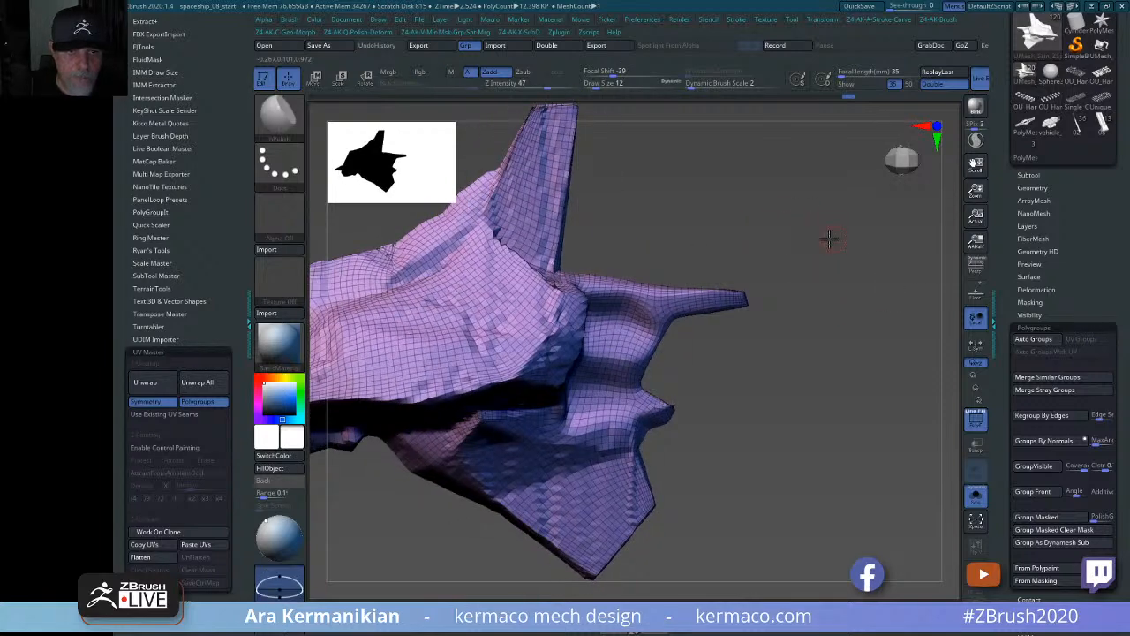
pyautogui.press('f')
pyautogui.press('f')
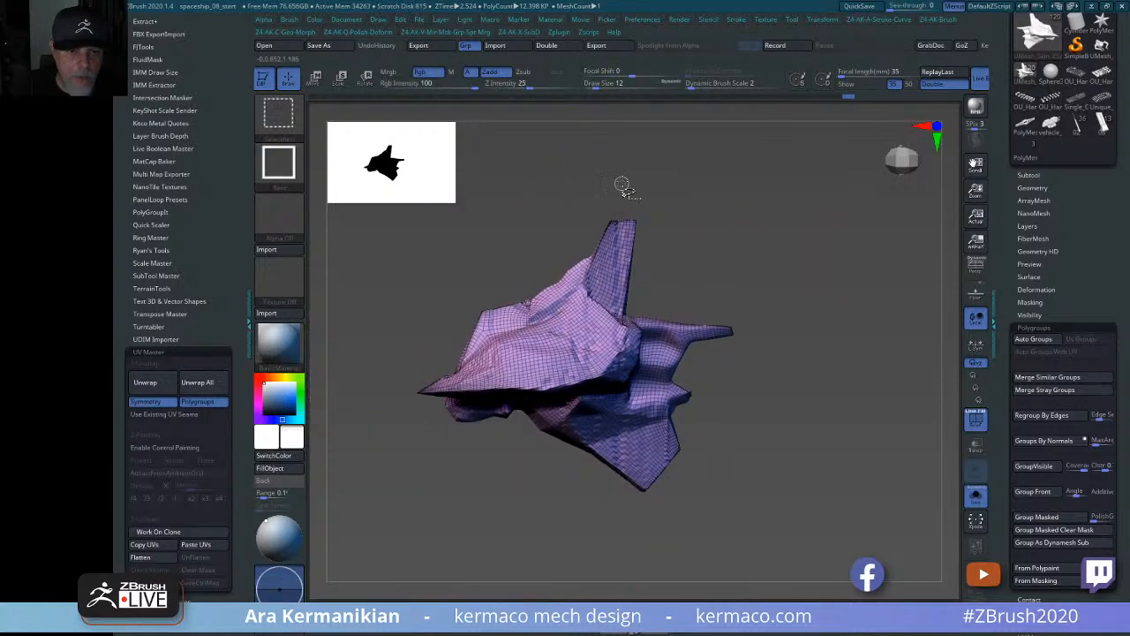
pyautogui.keyDown('ctrl'); pyautogui.keyDown('shift'); pyautogui.moveTo(625, 182); pyautogui.dragTo(607, 215); pyautogui.keyUp('shift'); pyautogui.keyUp('ctrl')
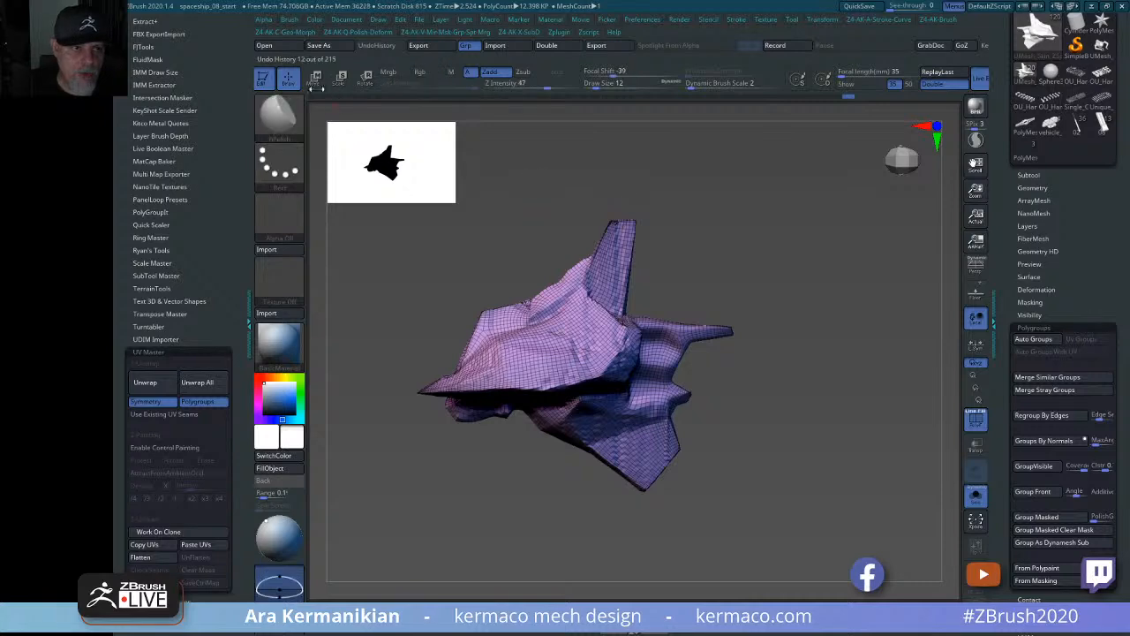
pyautogui.click(278, 112)
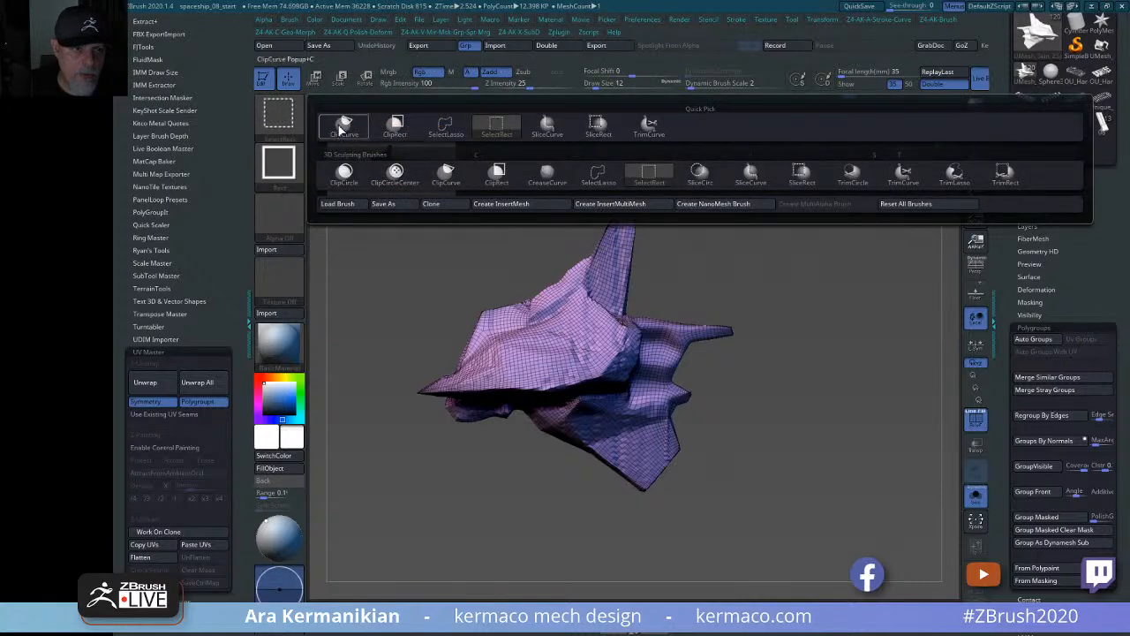
pyautogui.click(444, 132)
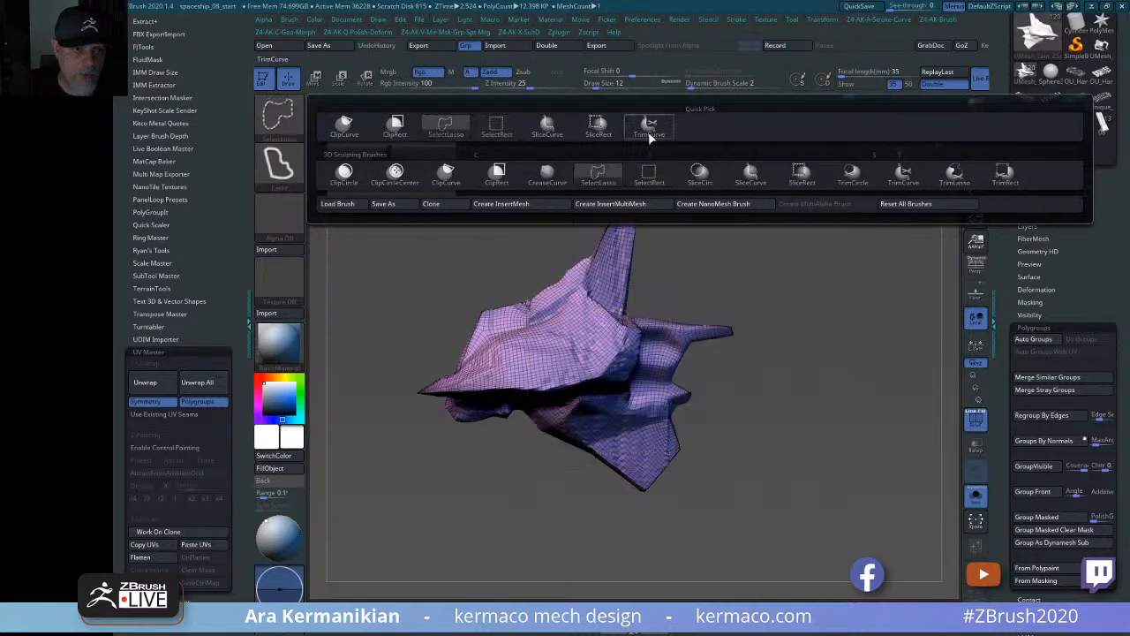
pyautogui.moveTo(640, 176)
pyautogui.keyDown('ctrl'); pyautogui.keyDown('shift'); pyautogui.mouseDown()
pyautogui.moveTo(584, 219)
pyautogui.moveTo(595, 249)
pyautogui.mouseUp(); pyautogui.keyUp('shift'); pyautogui.keyUp('ctrl')
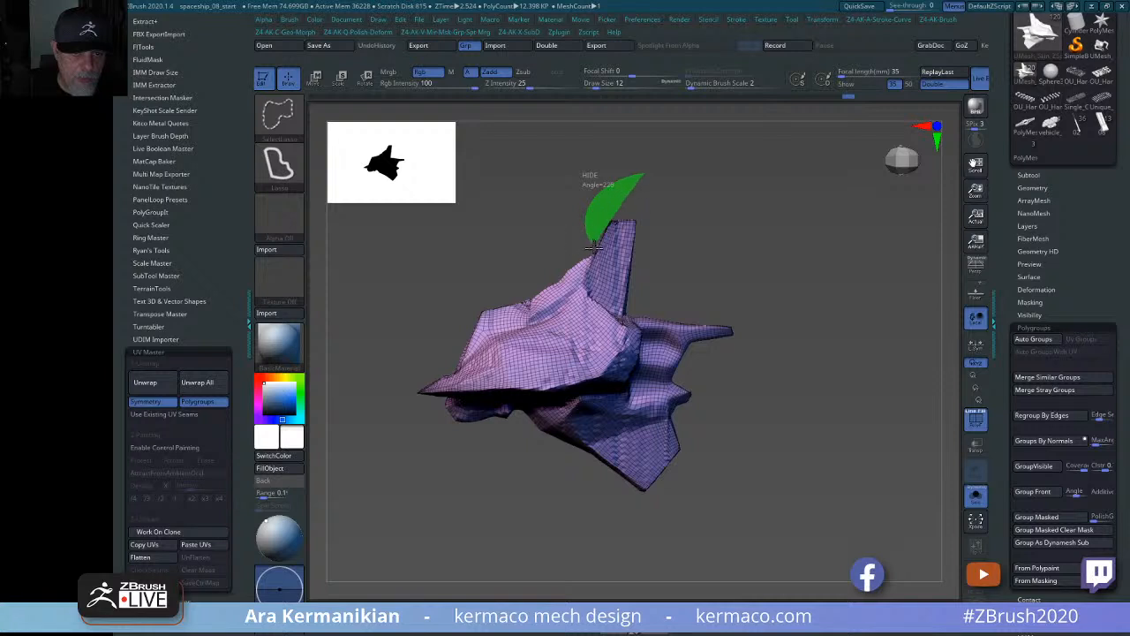
pyautogui.moveTo(585, 288)
pyautogui.keyDown('ctrl'); pyautogui.keyDown('shift'); pyautogui.mouseDown()
pyautogui.moveTo(592, 309)
pyautogui.moveTo(622, 322)
pyautogui.moveTo(698, 318)
pyautogui.moveTo(697, 300)
pyautogui.mouseUp(); pyautogui.keyUp('shift'); pyautogui.keyUp('ctrl')
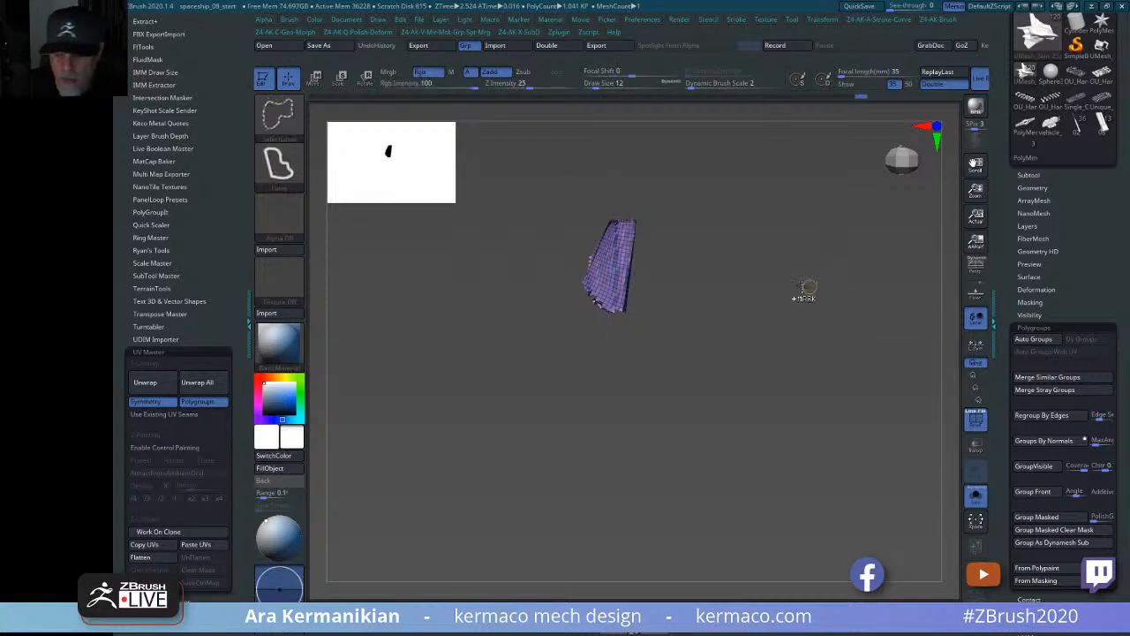
# Inspect the isolated tail fin from other angles and restore the visibility of the whole ship.
pyautogui.moveTo(818, 274)
pyautogui.mouseDown()
pyautogui.moveTo(871, 261)
pyautogui.moveTo(842, 282)
pyautogui.moveTo(878, 291)
pyautogui.moveTo(885, 265)
pyautogui.mouseUp()
pyautogui.moveTo(891, 256)
pyautogui.mouseDown()
pyautogui.moveTo(914, 224)
pyautogui.moveTo(848, 224)
pyautogui.moveTo(838, 268)
pyautogui.moveTo(783, 231)
pyautogui.moveTo(722, 241)
pyautogui.mouseUp()
pyautogui.moveTo(831, 294)
pyautogui.keyDown('ctrl'); pyautogui.keyDown('alt'); pyautogui.keyDown('shift'); pyautogui.mouseDown()
pyautogui.moveTo(798, 312)
pyautogui.moveTo(821, 291)
pyautogui.moveTo(812, 295)
pyautogui.mouseUp(); pyautogui.keyUp('shift'); pyautogui.keyUp('alt'); pyautogui.keyUp('ctrl')
pyautogui.keyDown('ctrl'); pyautogui.keyDown('shift'); pyautogui.click(813, 295); pyautogui.keyUp('shift'); pyautogui.keyUp('ctrl')
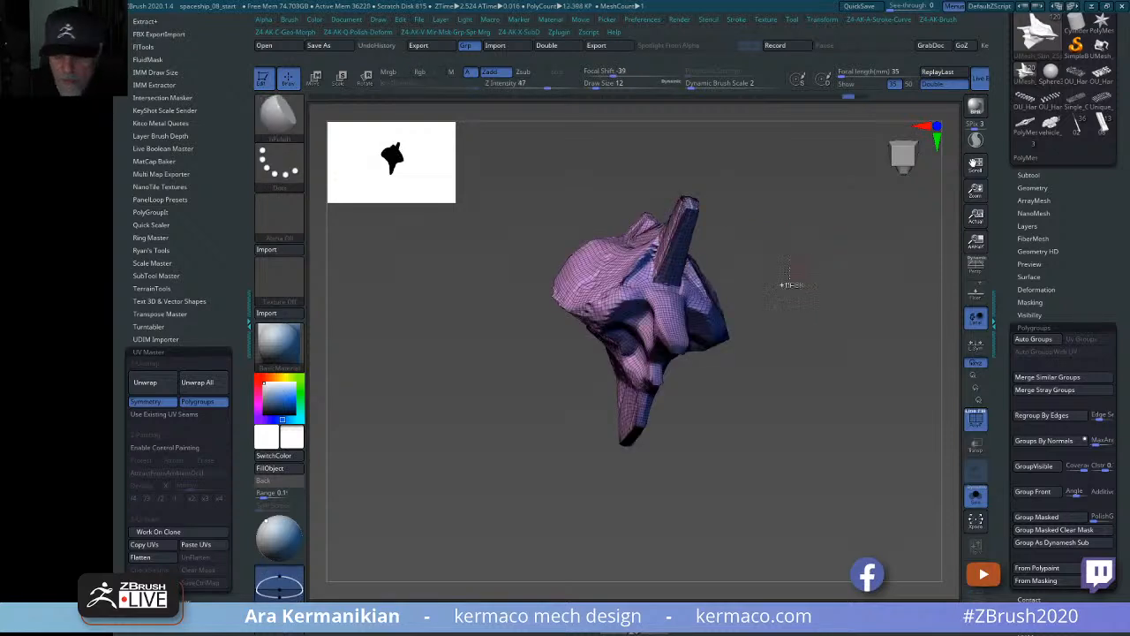
pyautogui.hotkey('ctrl', 'a')
pyautogui.click(793, 300)
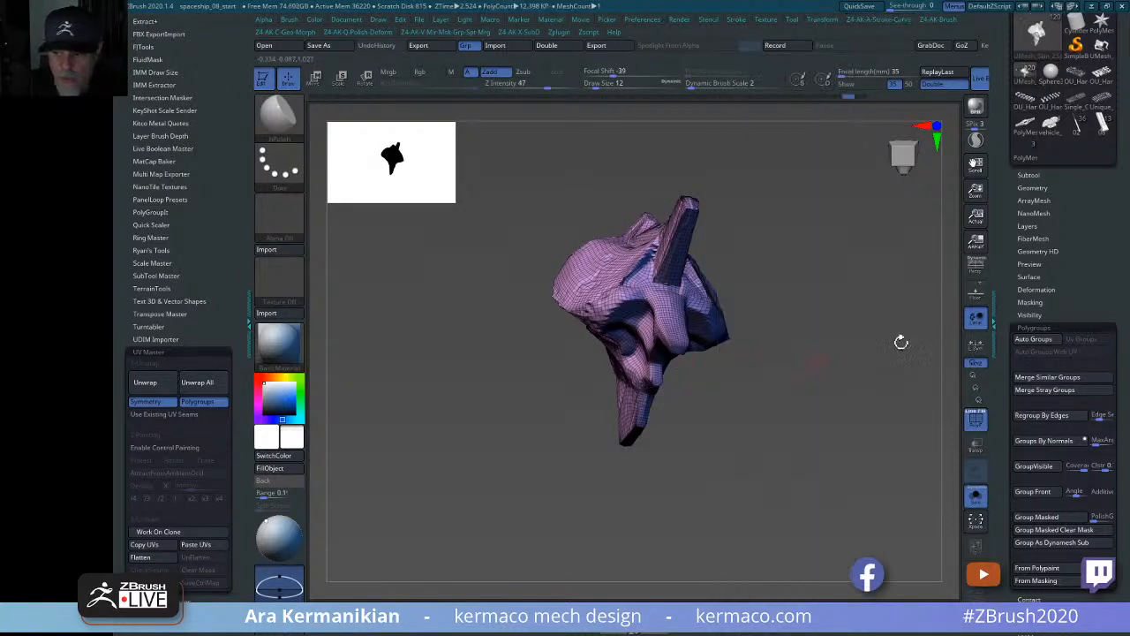
# Lasso the upper tail fin again, give it its own polygroup, and invert the visibility to show the rest of the ship.
pyautogui.moveTo(901, 341)
pyautogui.mouseDown()
pyautogui.moveTo(813, 343)
pyautogui.moveTo(814, 298)
pyautogui.moveTo(826, 295)
pyautogui.moveTo(782, 287)
pyautogui.moveTo(768, 311)
pyautogui.moveTo(792, 326)
pyautogui.mouseUp()
pyautogui.moveTo(624, 148)
pyautogui.keyDown('ctrl'); pyautogui.keyDown('shift'); pyautogui.mouseDown()
pyautogui.moveTo(671, 160)
pyautogui.moveTo(689, 204)
pyautogui.moveTo(679, 243)
pyautogui.moveTo(658, 267)
pyautogui.moveTo(635, 271)
pyautogui.moveTo(567, 255)
pyautogui.mouseUp(); pyautogui.keyUp('shift'); pyautogui.keyUp('ctrl')
pyautogui.moveTo(797, 199)
pyautogui.mouseDown()
pyautogui.moveTo(864, 207)
pyautogui.moveTo(820, 215)
pyautogui.mouseUp()
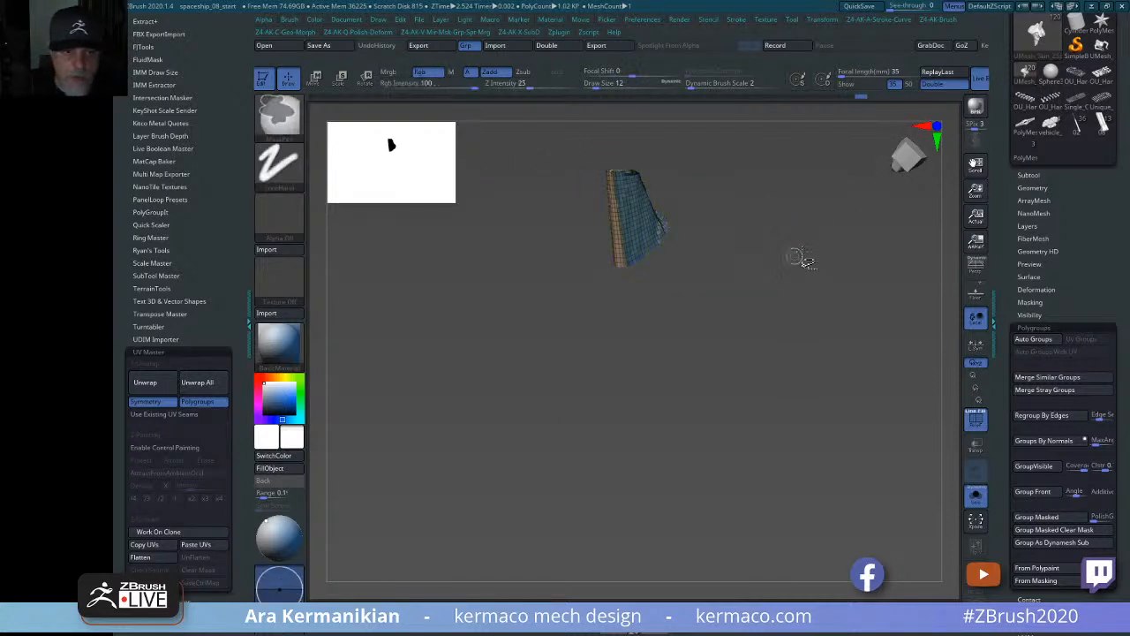
pyautogui.keyDown('ctrl'); pyautogui.keyDown('shift'); pyautogui.click(799, 256); pyautogui.keyUp('shift'); pyautogui.keyUp('ctrl')
# Lasso the upper hull from the side, assign it a separate polygroup, and invert the visibility to hide it.
pyautogui.moveTo(881, 283)
pyautogui.mouseDown()
pyautogui.moveTo(833, 169)
pyautogui.moveTo(651, 230)
pyautogui.mouseUp()
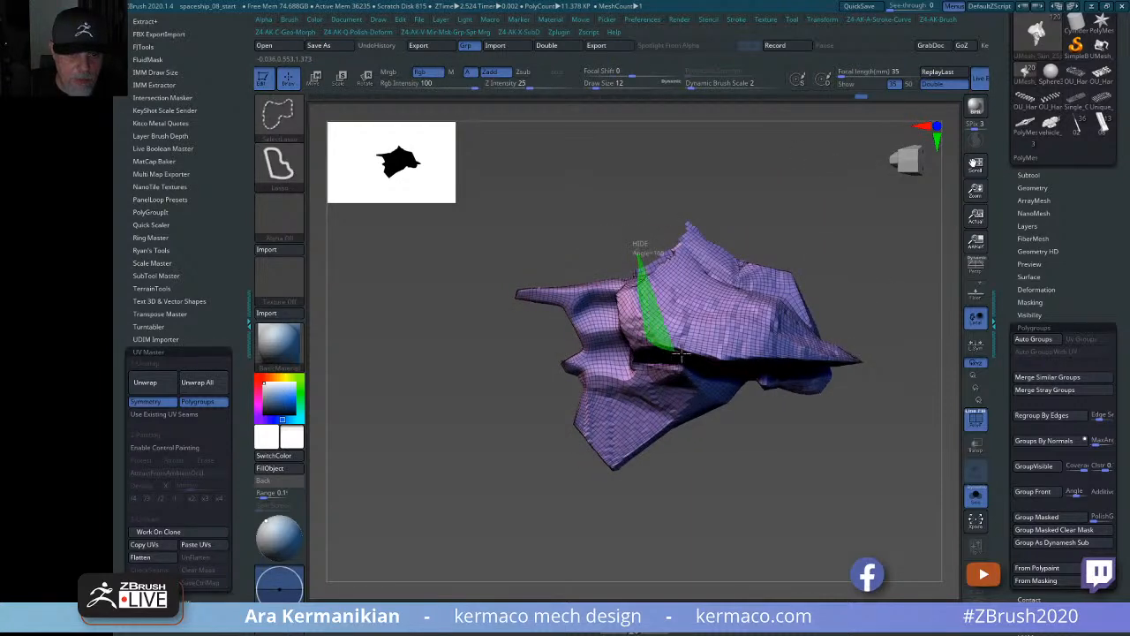
pyautogui.moveTo(680, 354)
pyautogui.keyDown('ctrl'); pyautogui.keyDown('shift'); pyautogui.mouseDown()
pyautogui.moveTo(883, 366)
pyautogui.moveTo(889, 256)
pyautogui.moveTo(704, 182)
pyautogui.moveTo(649, 232)
pyautogui.mouseUp(); pyautogui.keyUp('shift'); pyautogui.keyUp('ctrl')
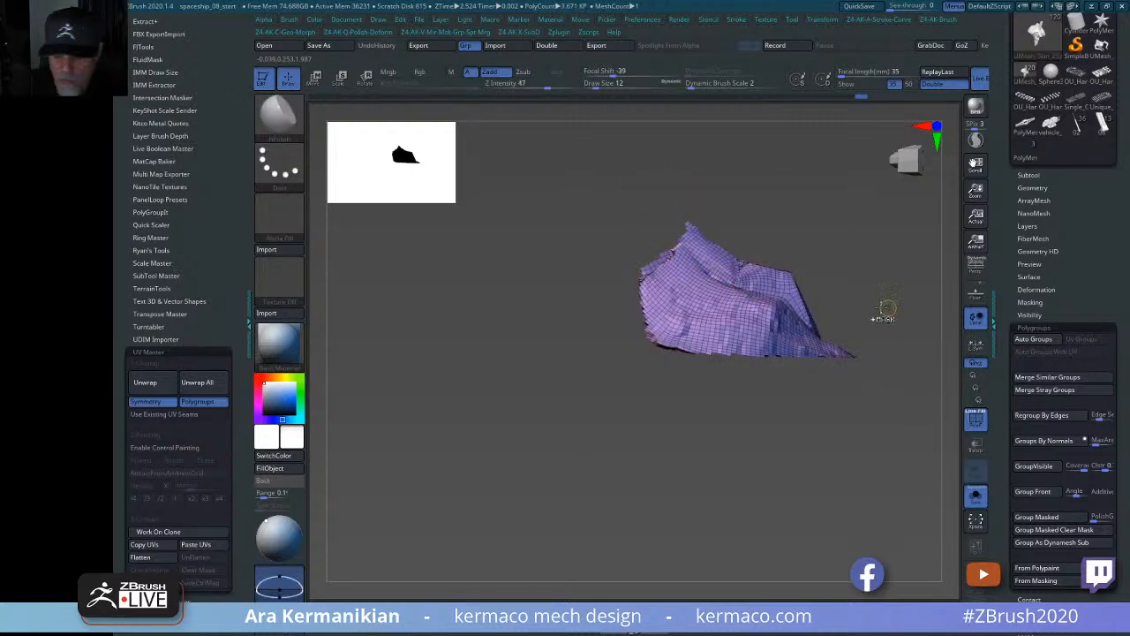
pyautogui.keyDown('ctrl'); pyautogui.keyDown('shift'); pyautogui.click(892, 258); pyautogui.keyUp('shift'); pyautogui.keyUp('ctrl')
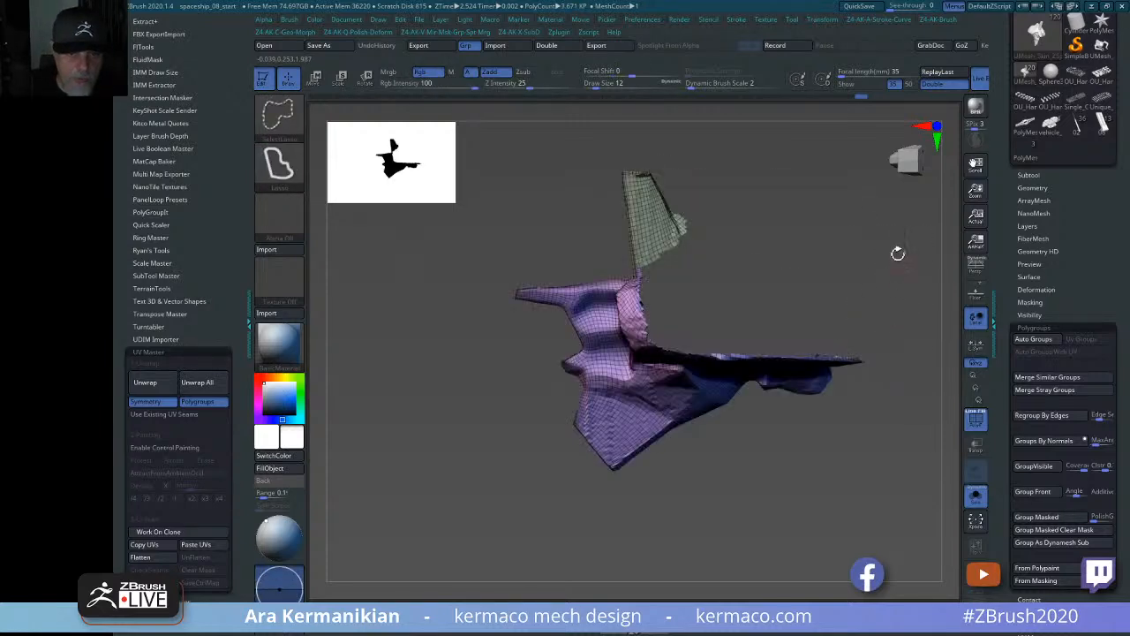
# Lasso the lower rear fin, give it its own polygroup, and show the whole ship again.
pyautogui.moveTo(898, 253)
pyautogui.mouseDown()
pyautogui.moveTo(889, 281)
pyautogui.moveTo(901, 248)
pyautogui.moveTo(871, 255)
pyautogui.moveTo(880, 256)
pyautogui.moveTo(845, 283)
pyautogui.mouseUp()
pyautogui.moveTo(651, 396); pyautogui.dragTo(663, 371)
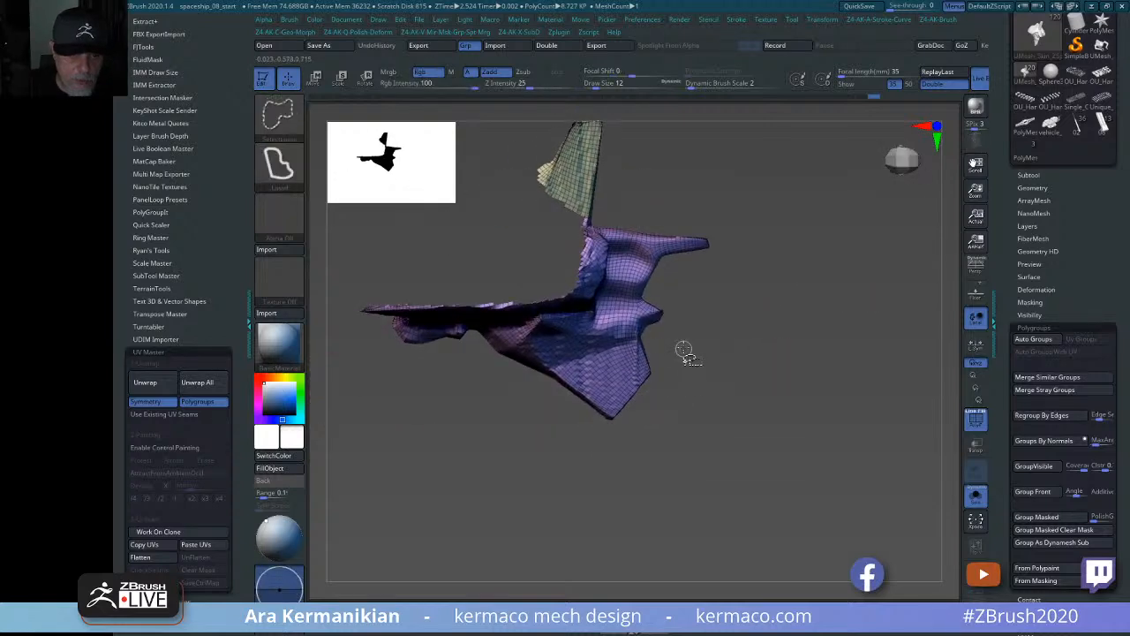
pyautogui.moveTo(609, 339)
pyautogui.keyDown('ctrl'); pyautogui.keyDown('shift'); pyautogui.mouseDown()
pyautogui.moveTo(530, 320)
pyautogui.moveTo(487, 339)
pyautogui.moveTo(782, 392)
pyautogui.mouseUp(); pyautogui.keyUp('shift'); pyautogui.keyUp('ctrl')
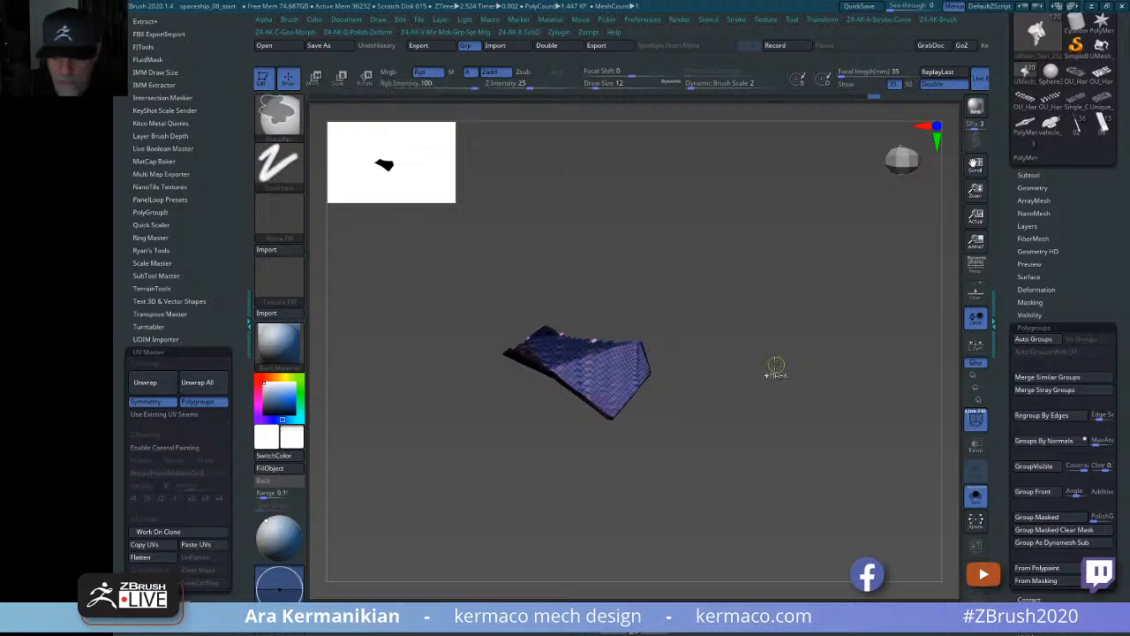
pyautogui.keyDown('ctrl'); pyautogui.keyDown('shift'); pyautogui.click(826, 323); pyautogui.keyUp('shift'); pyautogui.keyUp('ctrl')
pyautogui.keyDown('ctrl'); pyautogui.keyDown('shift'); pyautogui.click(868, 320); pyautogui.keyUp('shift'); pyautogui.keyUp('ctrl')
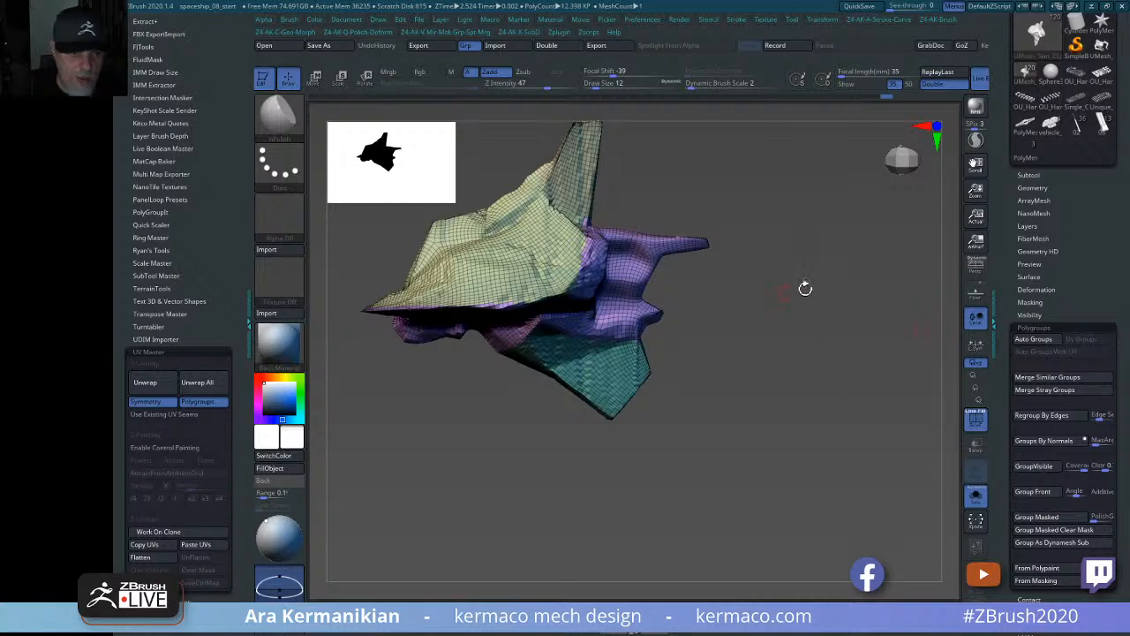
# Unwrap the ship by its new polygroups with Symmetry enabled, and view the checker texture from several angles.
pyautogui.moveTo(807, 285); pyautogui.dragTo(824, 311)
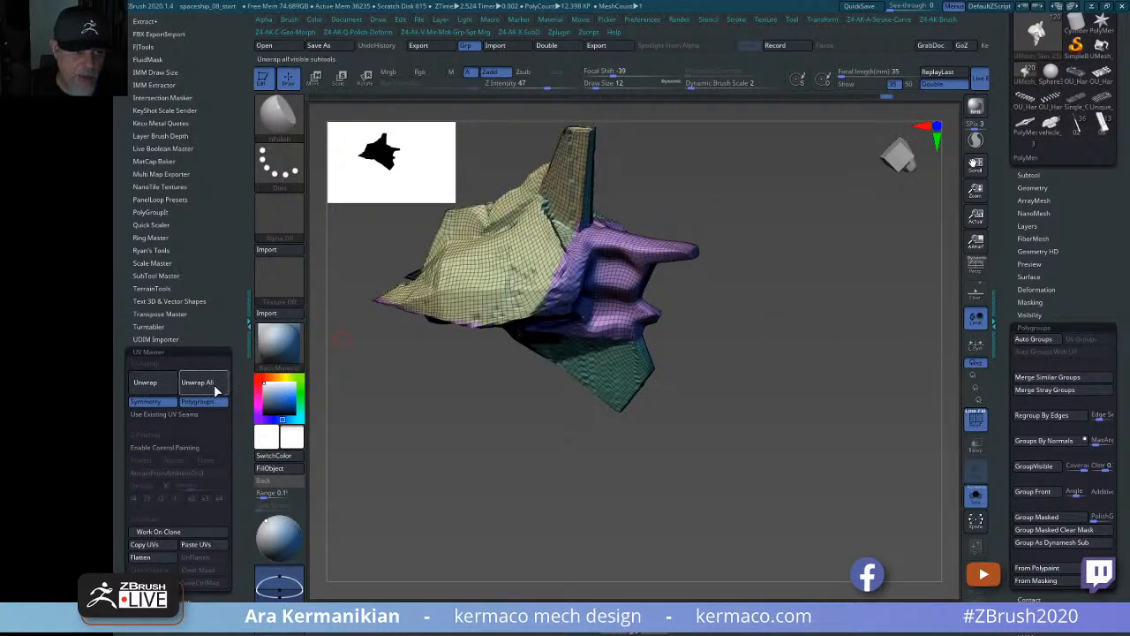
pyautogui.click(147, 383)
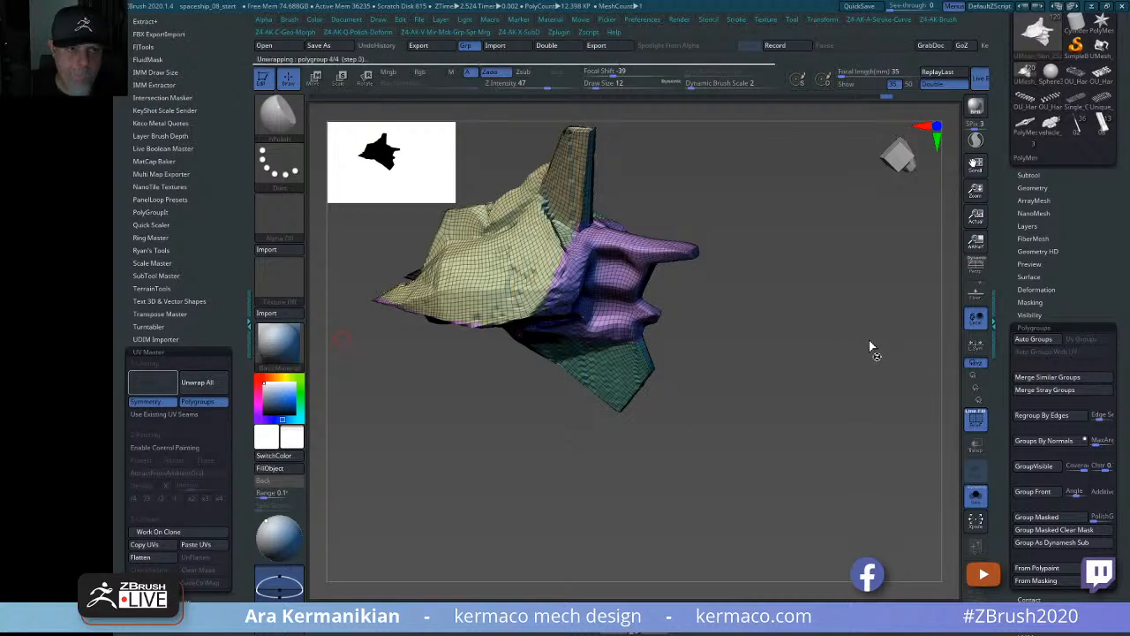
pyautogui.moveTo(801, 433); pyautogui.dragTo(825, 321)
pyautogui.moveTo(861, 241); pyautogui.dragTo(923, 375)
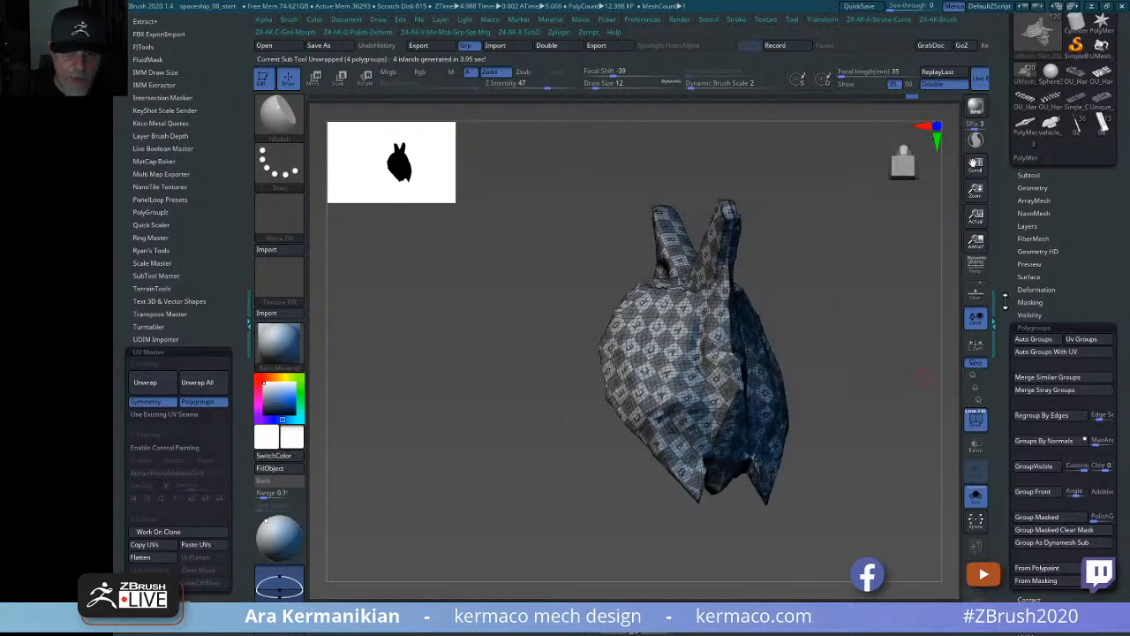
# Morph the ship to its flat UV layout to check the islands, and return it to its 3D shape.
pyautogui.click(1033, 327)
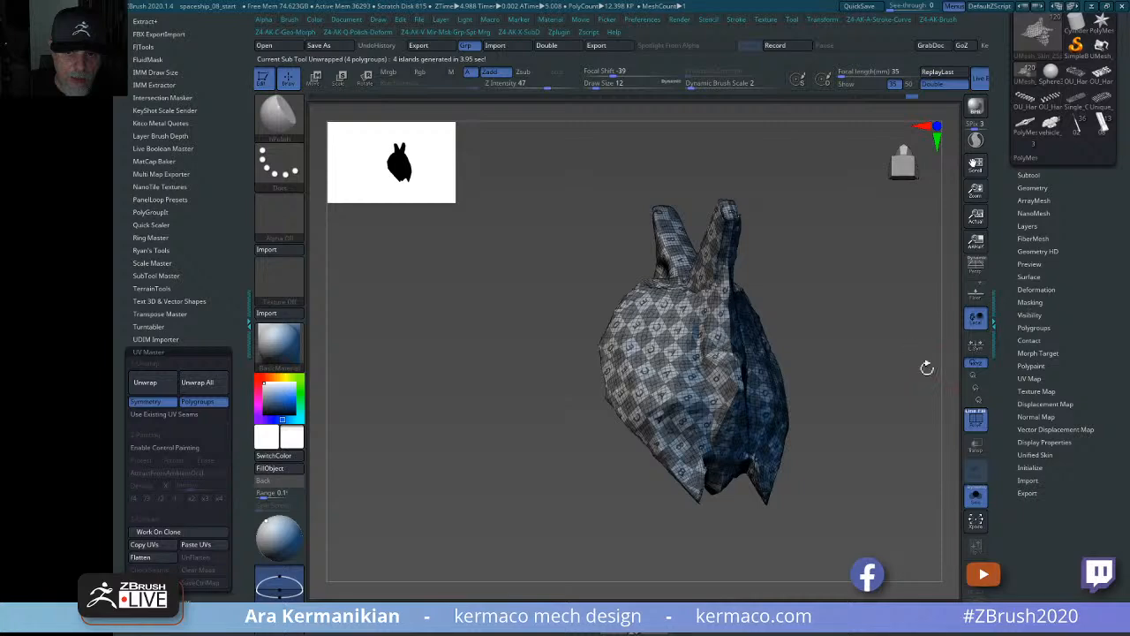
pyautogui.moveTo(927, 367); pyautogui.dragTo(983, 356)
pyautogui.click(1031, 378)
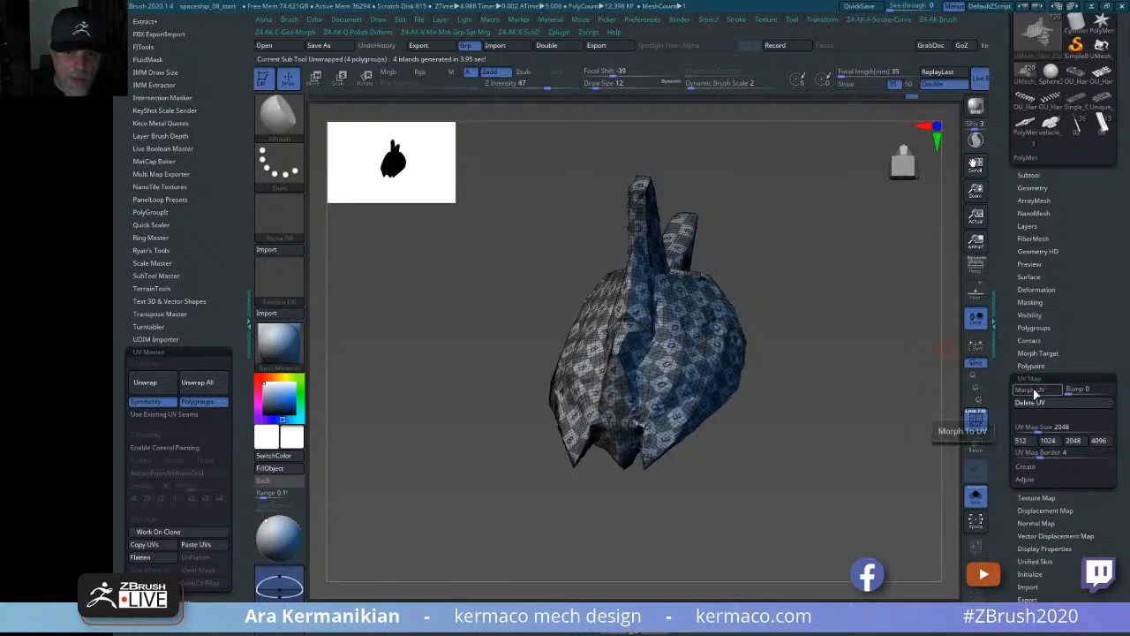
pyautogui.click(1034, 390)
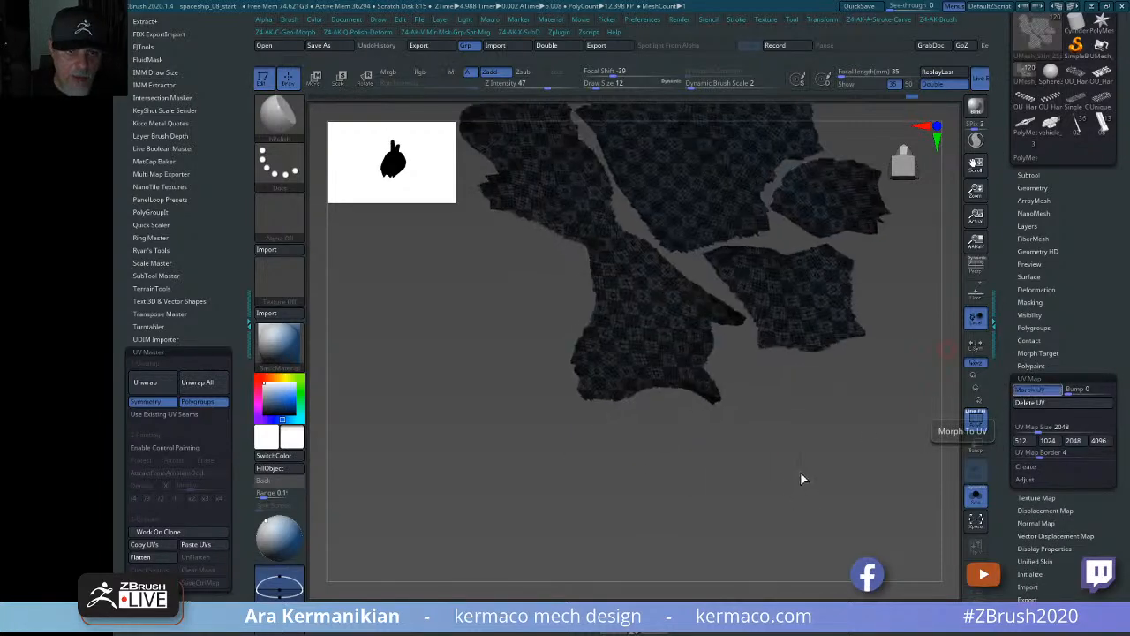
pyautogui.moveTo(800, 472); pyautogui.dragTo(852, 423)
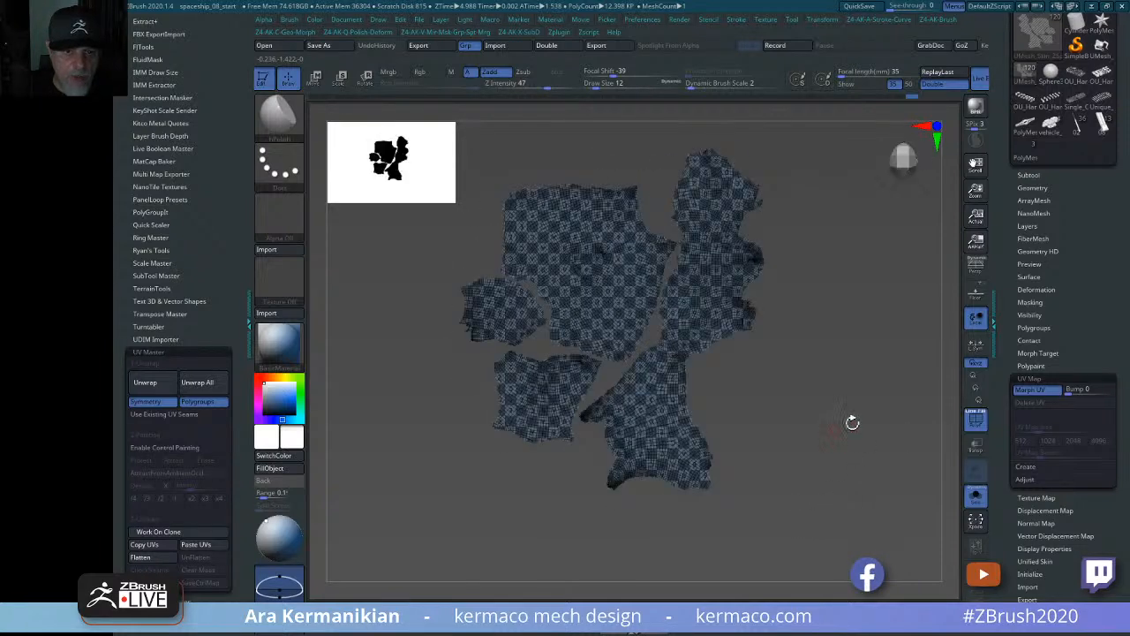
pyautogui.click(1044, 390)
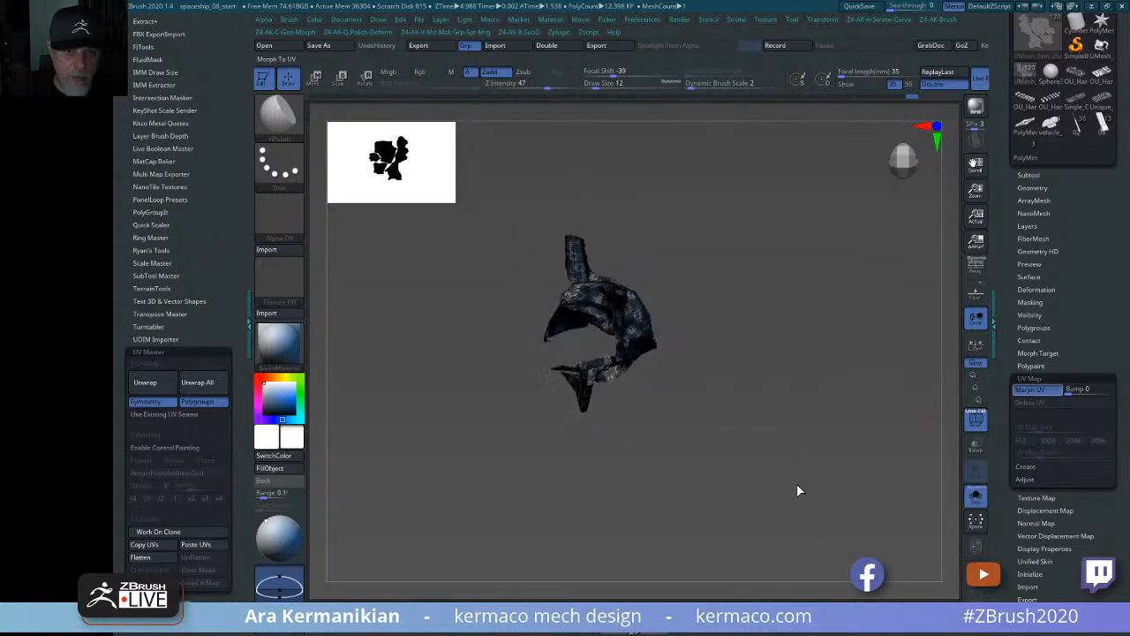
pyautogui.moveTo(798, 465); pyautogui.dragTo(492, 421)
pyautogui.click(1036, 377)
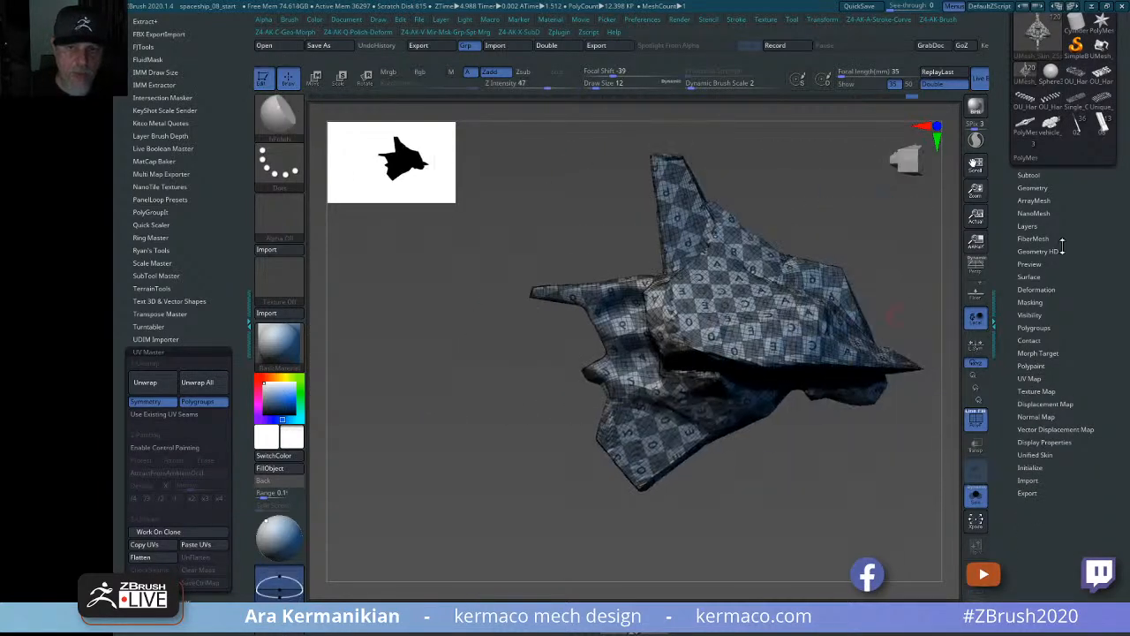
# Raise the ship to subdivision level 6 and check the checker texture on the detailed mesh.
pyautogui.click(1029, 175)
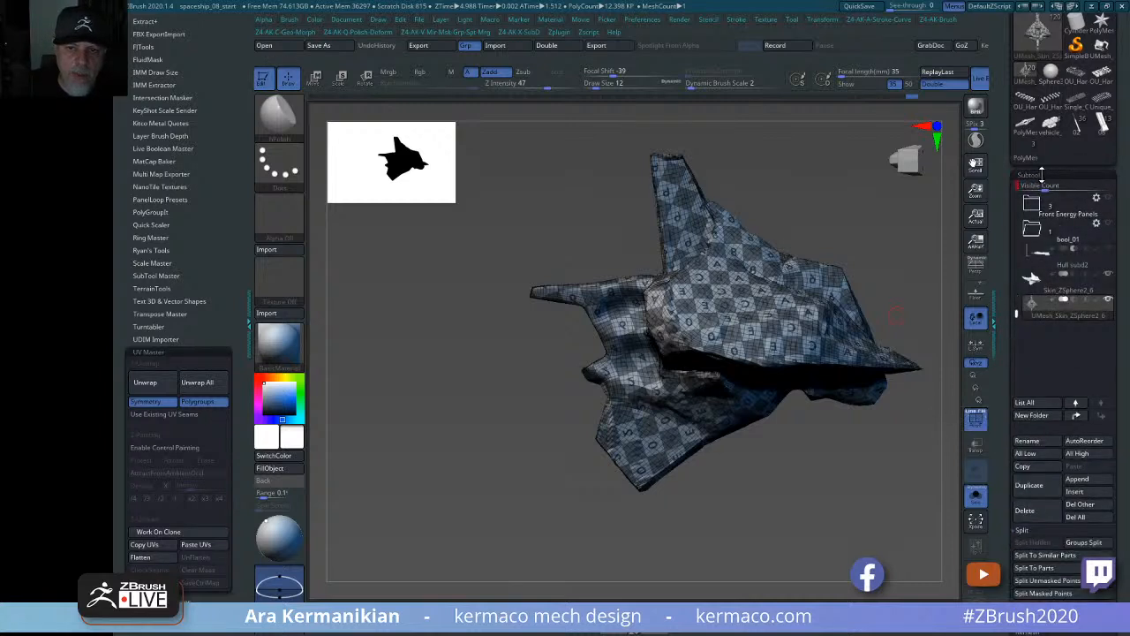
pyautogui.moveTo(1037, 189); pyautogui.dragTo(1044, 189)
pyautogui.click(1035, 175)
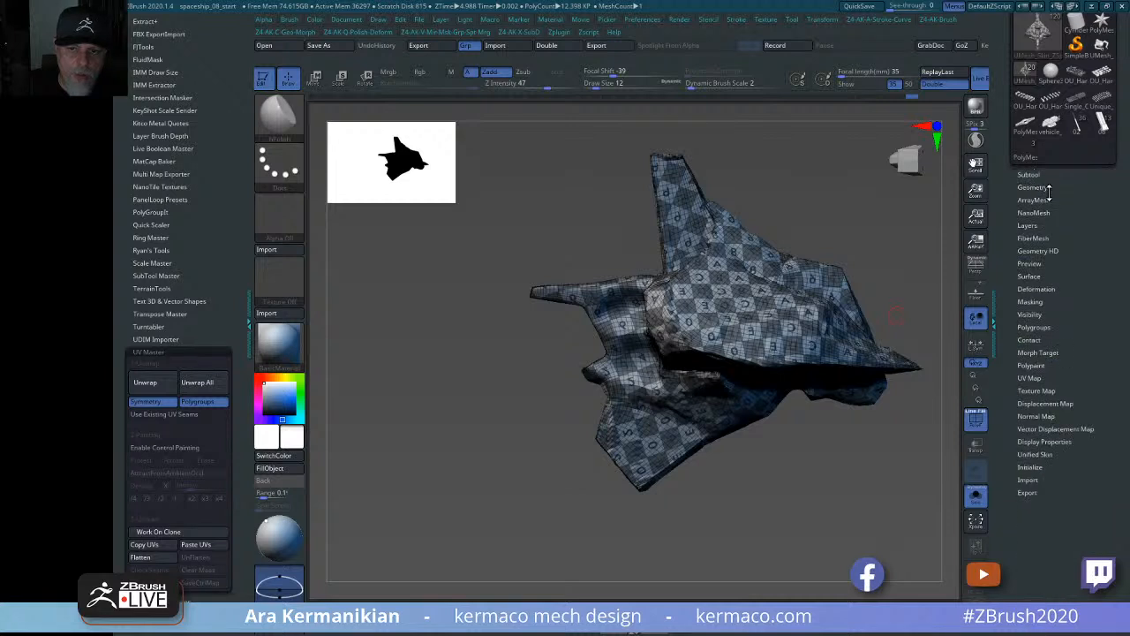
pyautogui.click(1042, 188)
pyautogui.moveTo(1027, 212); pyautogui.dragTo(1073, 213)
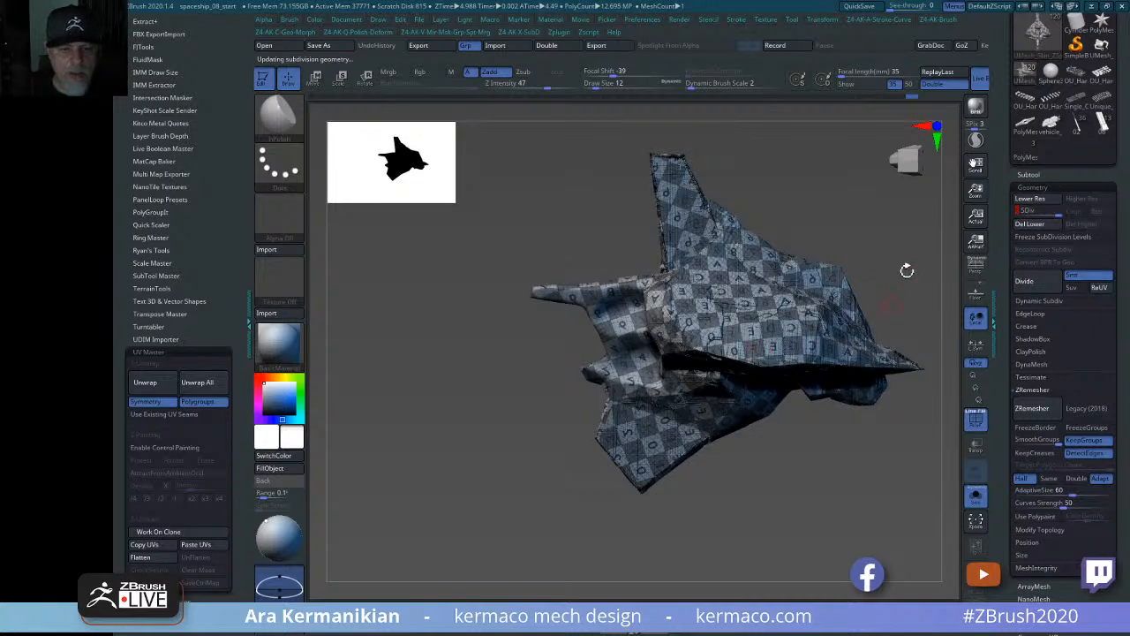
pyautogui.moveTo(907, 270); pyautogui.dragTo(740, 348)
pyautogui.moveTo(865, 280); pyautogui.dragTo(915, 267)
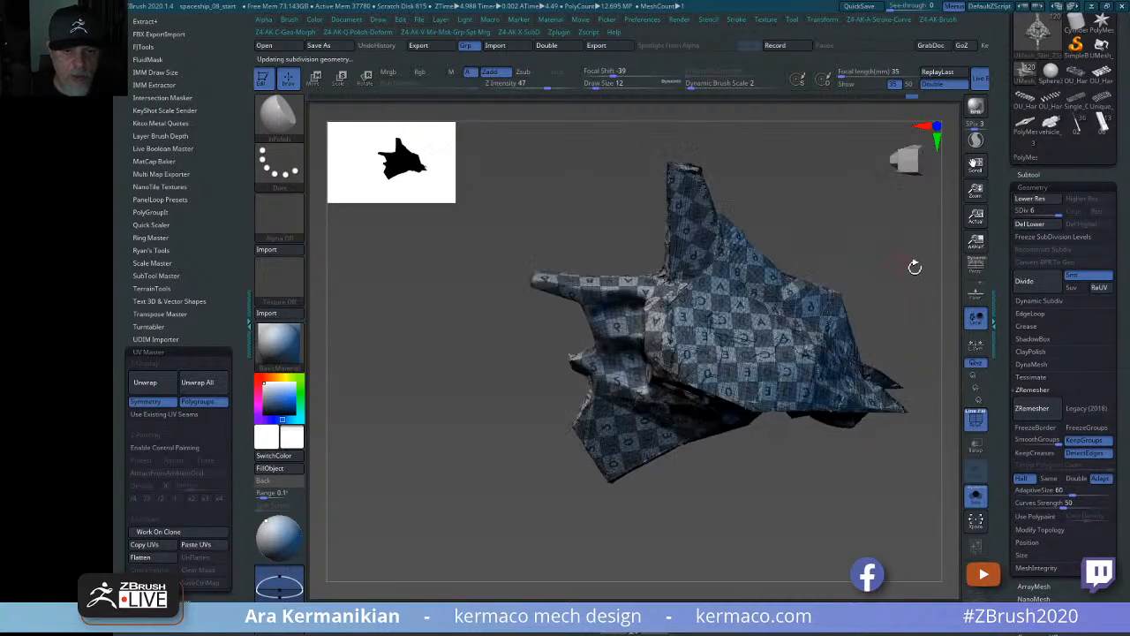
pyautogui.click(974, 424)
pyautogui.moveTo(852, 268)
pyautogui.mouseDown()
pyautogui.moveTo(865, 245)
pyautogui.moveTo(702, 325)
pyautogui.mouseUp()
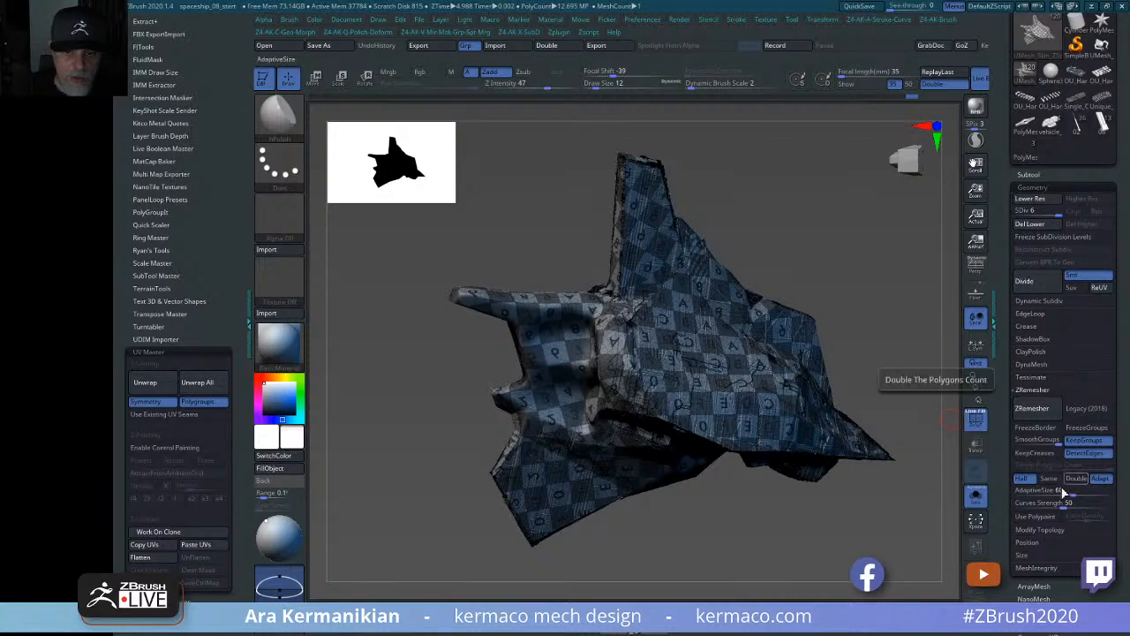
# Remove the checker texture map from the ship and turn off the polyframe display to show the plain surface detail.
pyautogui.scroll(-5, 1030, 408)
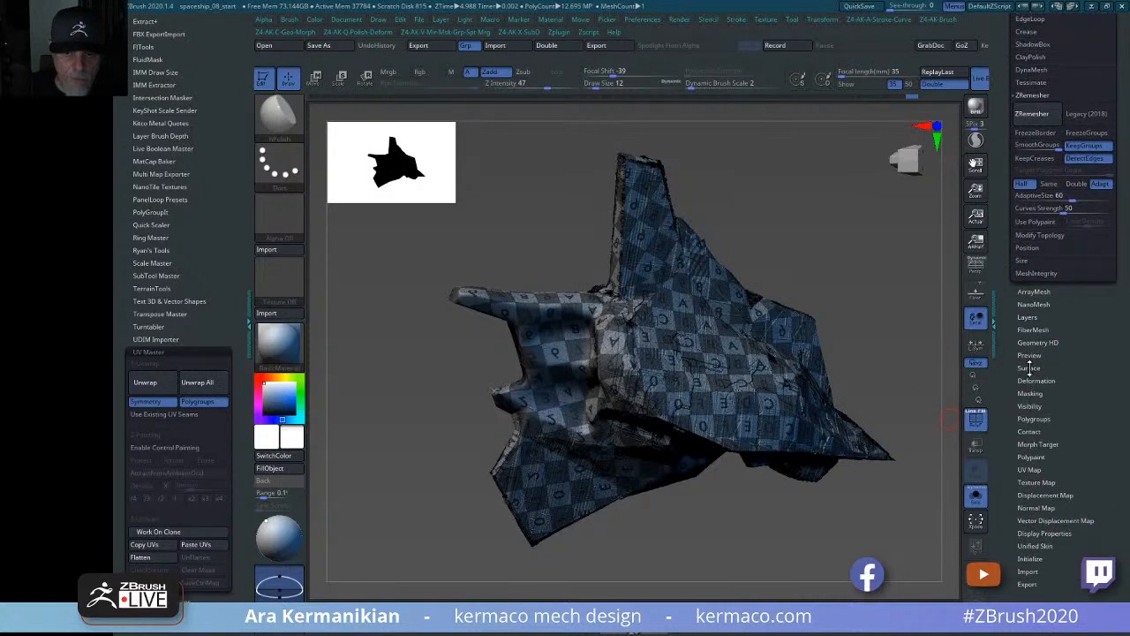
pyautogui.click(1039, 482)
pyautogui.scroll(-3, 1042, 442)
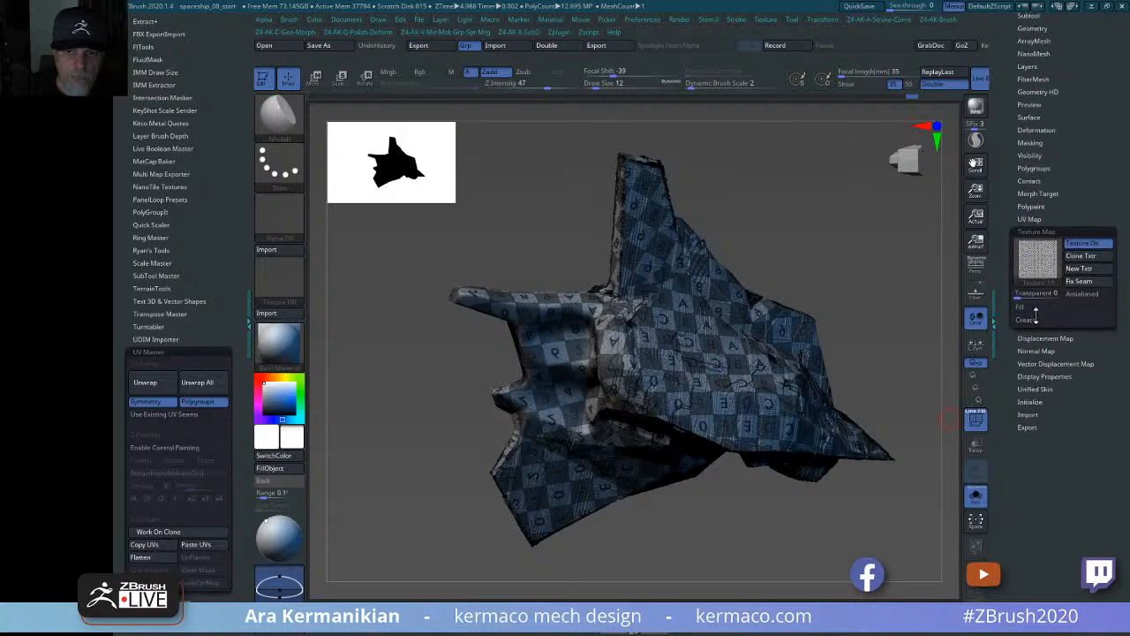
pyautogui.click(1032, 270)
pyautogui.click(570, 307)
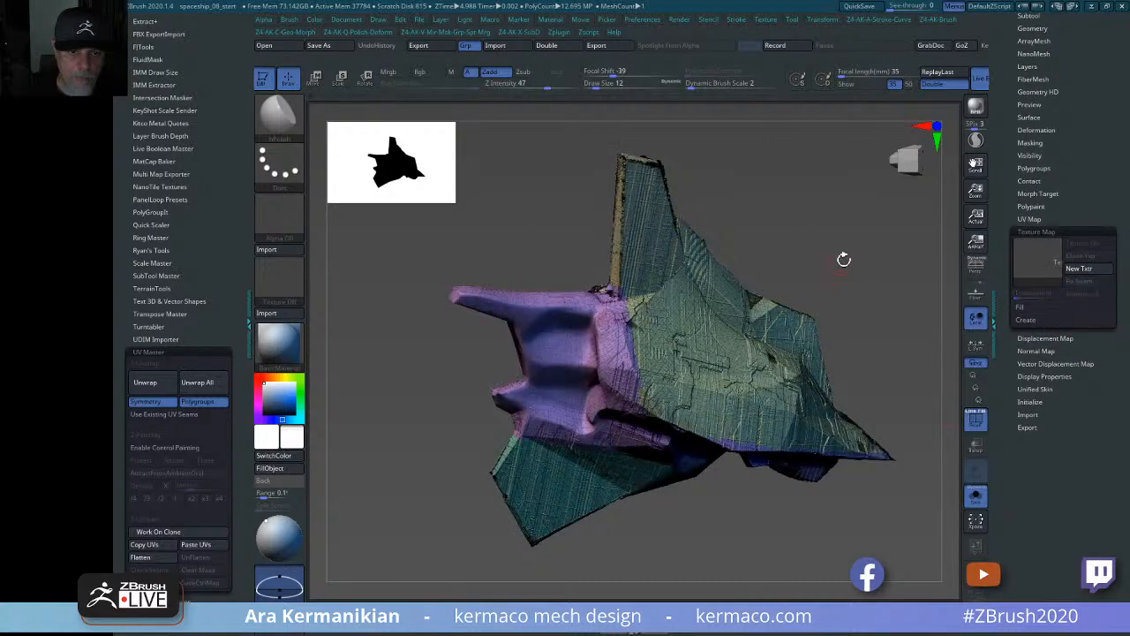
pyautogui.moveTo(821, 262)
pyautogui.mouseDown()
pyautogui.moveTo(901, 285)
pyautogui.moveTo(813, 310)
pyautogui.moveTo(802, 347)
pyautogui.moveTo(816, 294)
pyautogui.moveTo(787, 290)
pyautogui.moveTo(769, 324)
pyautogui.moveTo(863, 341)
pyautogui.moveTo(813, 349)
pyautogui.moveTo(875, 373)
pyautogui.moveTo(449, 393)
pyautogui.moveTo(783, 479)
pyautogui.moveTo(571, 498)
pyautogui.mouseUp()
pyautogui.click(976, 422)
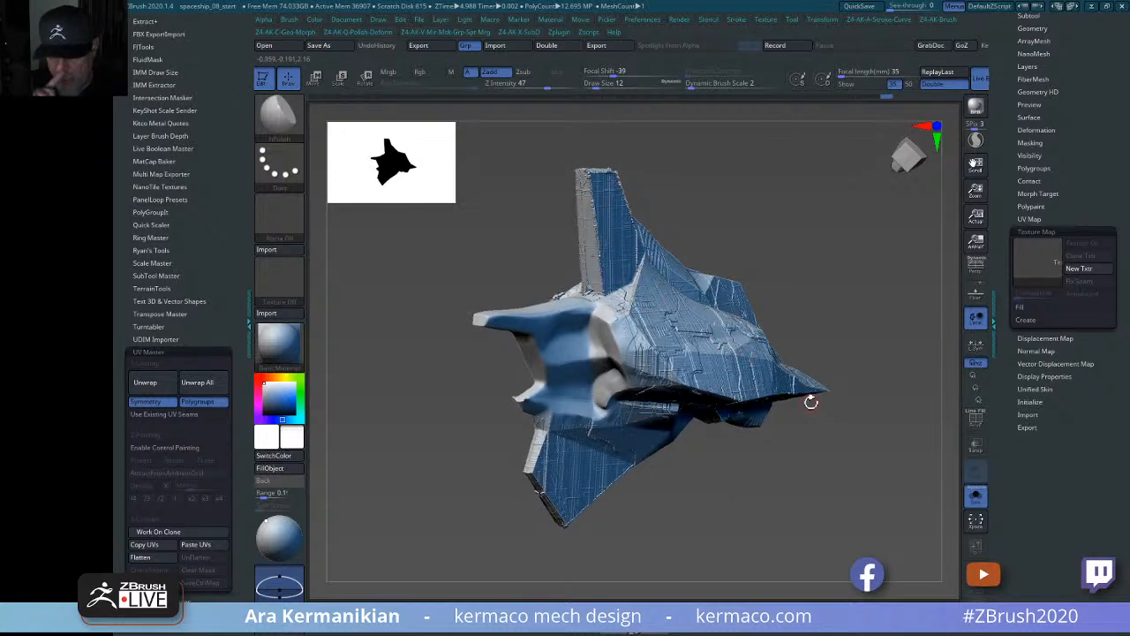
# Try to trim the hull's rear spikes diagonally in side view with the ClipCurve brush, and undo the cut.
pyautogui.moveTo(712, 534); pyautogui.dragTo(804, 450)
pyautogui.moveTo(709, 455)
pyautogui.keyDown('alt'); pyautogui.mouseDown()
pyautogui.moveTo(750, 462)
pyautogui.moveTo(769, 513)
pyautogui.moveTo(812, 465)
pyautogui.moveTo(695, 448)
pyautogui.mouseUp(); pyautogui.keyUp('alt')
pyautogui.hotkey('ctrl', 'shift')
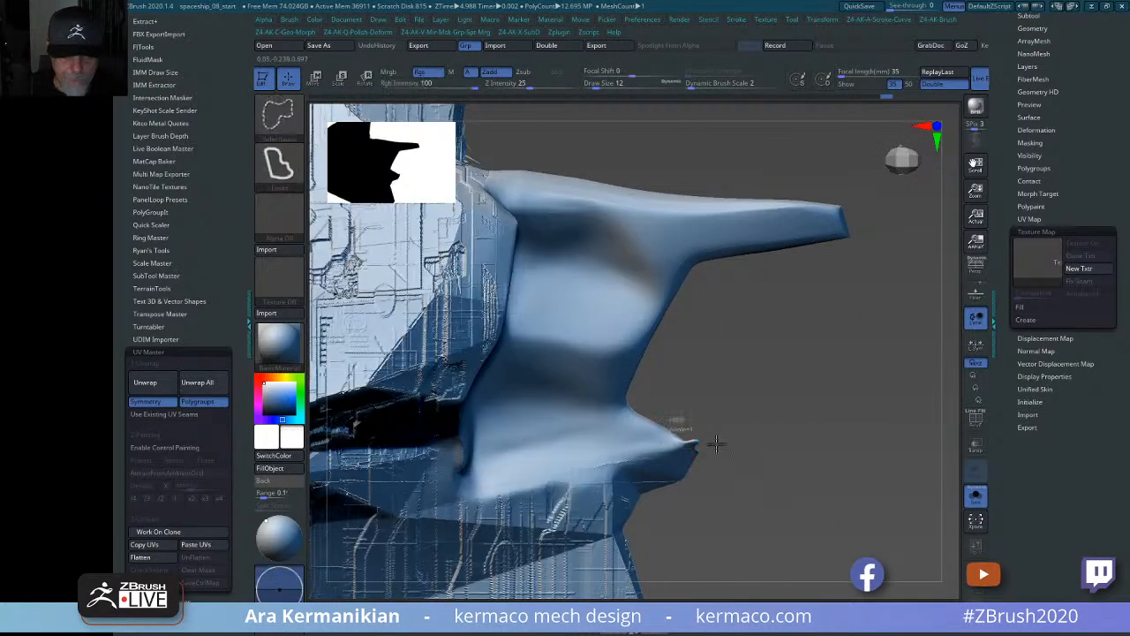
pyautogui.keyDown('ctrl'); pyautogui.keyDown('shift'); pyautogui.moveTo(776, 478); pyautogui.dragTo(846, 375); pyautogui.keyUp('shift'); pyautogui.keyUp('ctrl')
pyautogui.keyDown('ctrl'); pyautogui.keyDown('shift'); pyautogui.moveTo(794, 412); pyautogui.dragTo(793, 412); pyautogui.keyUp('shift'); pyautogui.keyUp('ctrl')
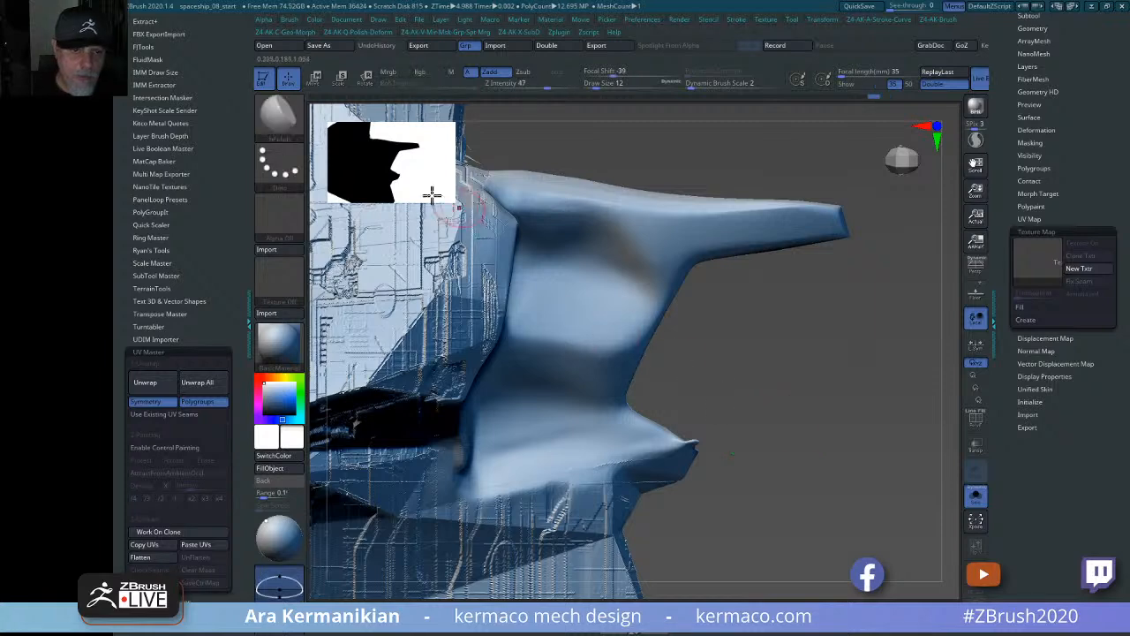
pyautogui.click(284, 116)
pyautogui.click(349, 127)
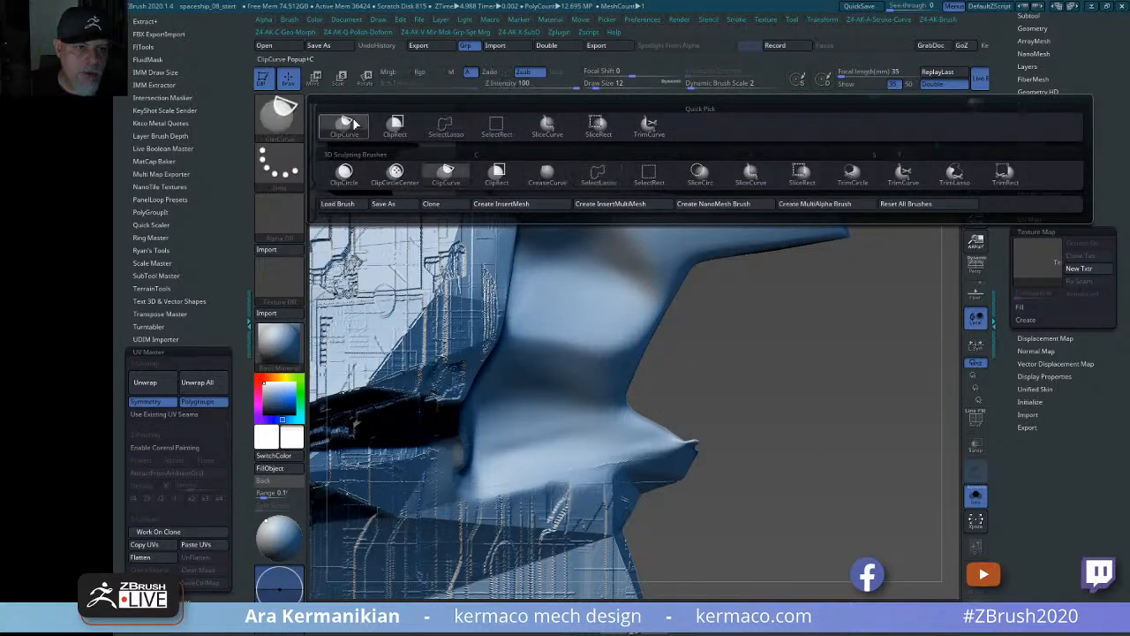
pyautogui.keyDown('ctrl'); pyautogui.keyDown('shift'); pyautogui.moveTo(669, 427); pyautogui.dragTo(735, 480); pyautogui.keyUp('shift'); pyautogui.keyUp('ctrl')
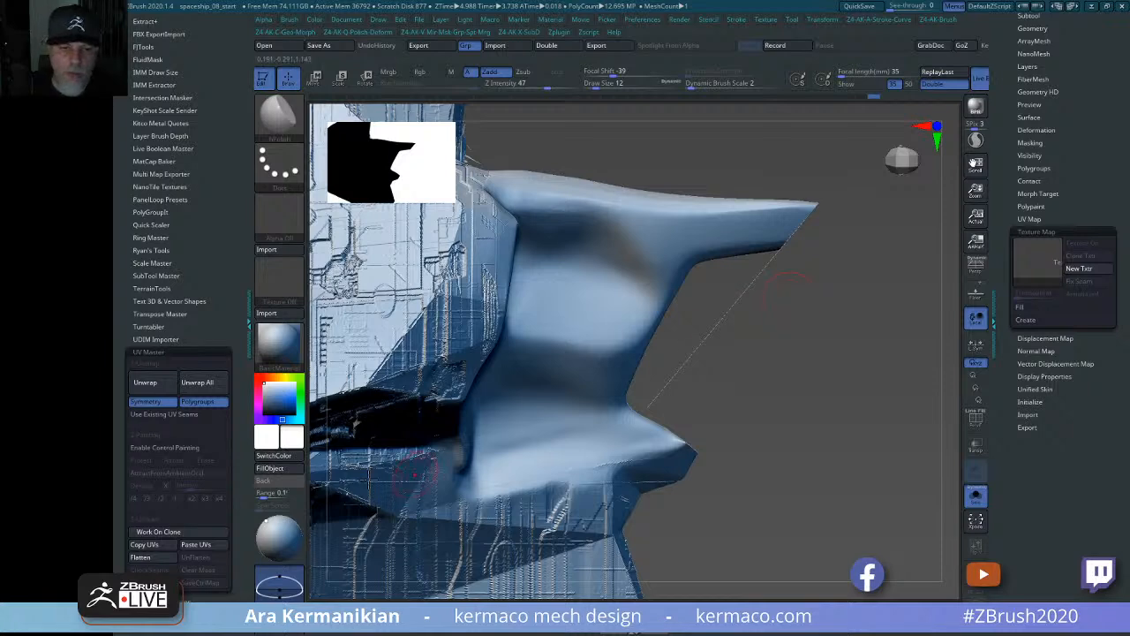
pyautogui.press('ctrl')
pyautogui.hotkey('ctrl', 'z')
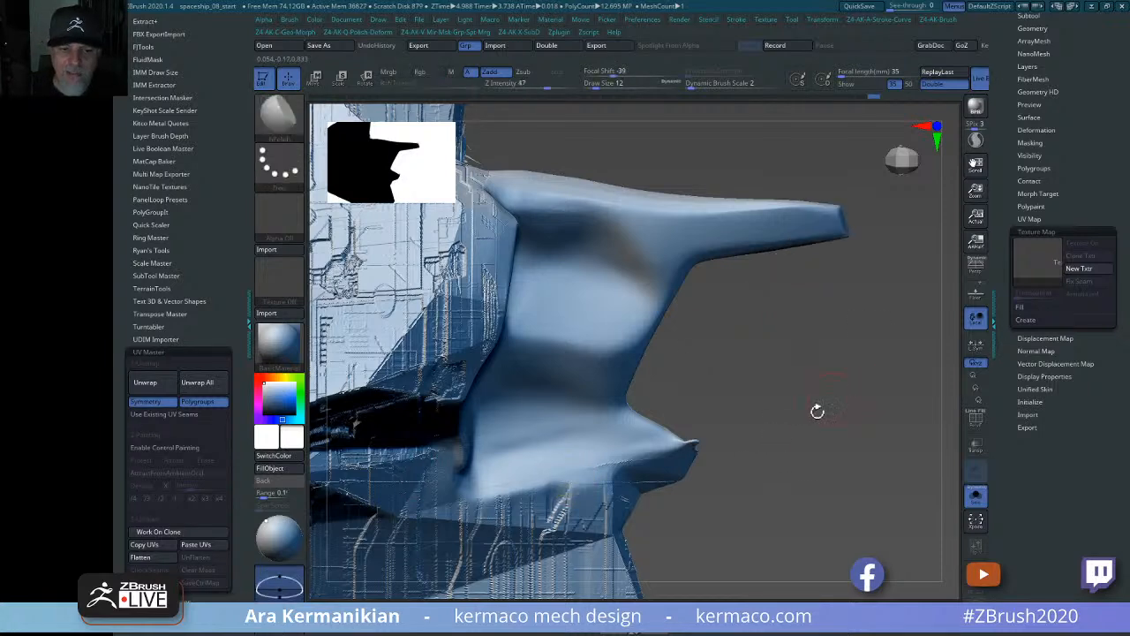
# Mask the hull's upper rear spike and clip the lower spike's upper edge along a downward diagonal with ClipCurve.
pyautogui.moveTo(870, 353)
pyautogui.mouseDown()
pyautogui.moveTo(827, 281)
pyautogui.moveTo(626, 167)
pyautogui.moveTo(590, 159)
pyautogui.mouseUp()
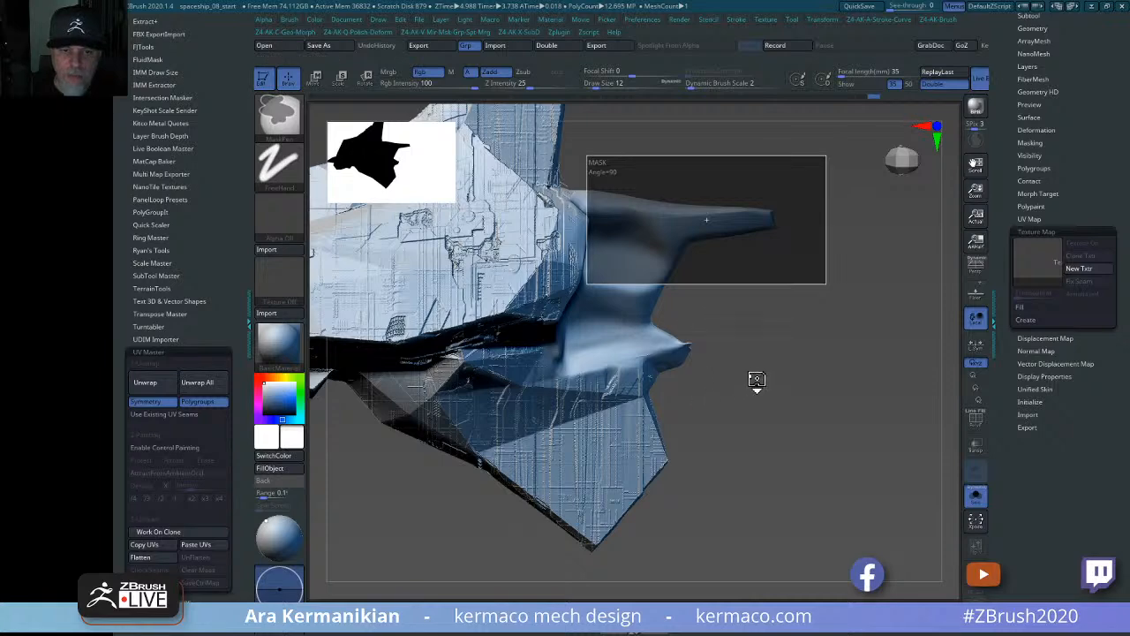
pyautogui.moveTo(797, 368)
pyautogui.mouseDown()
pyautogui.moveTo(804, 443)
pyautogui.moveTo(772, 382)
pyautogui.mouseUp()
pyautogui.moveTo(658, 374)
pyautogui.keyDown('ctrl'); pyautogui.keyDown('shift'); pyautogui.mouseDown()
pyautogui.moveTo(800, 454)
pyautogui.moveTo(778, 455)
pyautogui.mouseUp(); pyautogui.keyUp('shift'); pyautogui.keyUp('ctrl')
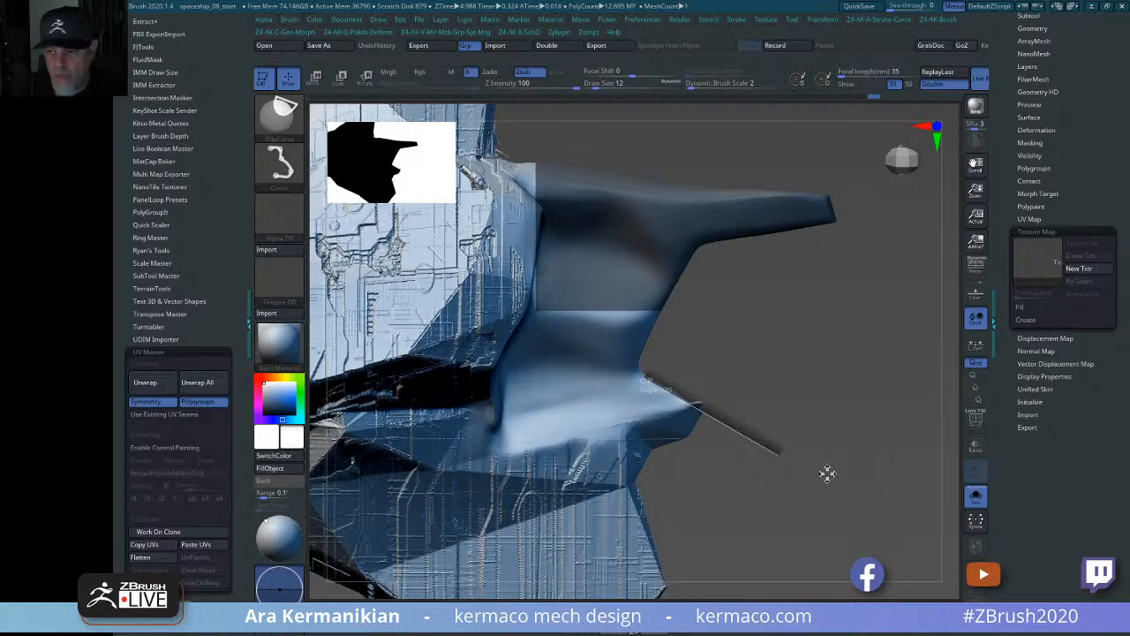
pyautogui.keyDown('ctrl'); pyautogui.keyDown('shift'); pyautogui.moveTo(780, 455); pyautogui.dragTo(781, 456); pyautogui.keyUp('shift'); pyautogui.keyUp('ctrl')
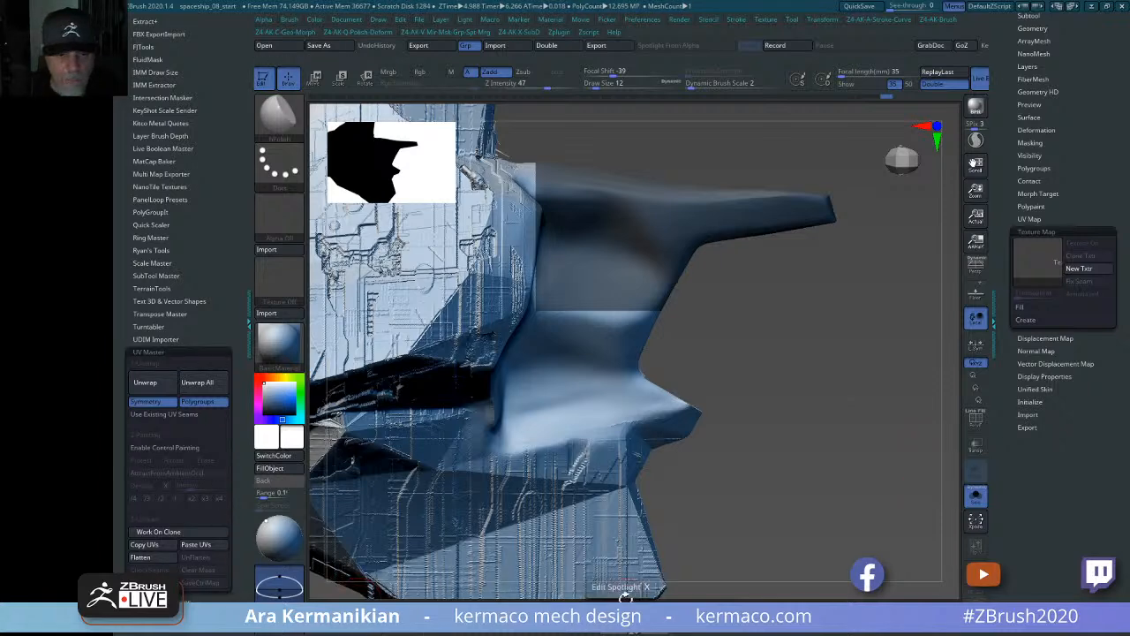
# Smooth the clipped surface of the lower rear spike and clear the mask from the hull.
pyautogui.moveTo(824, 533)
pyautogui.mouseDown()
pyautogui.moveTo(780, 548)
pyautogui.moveTo(643, 397)
pyautogui.mouseUp()
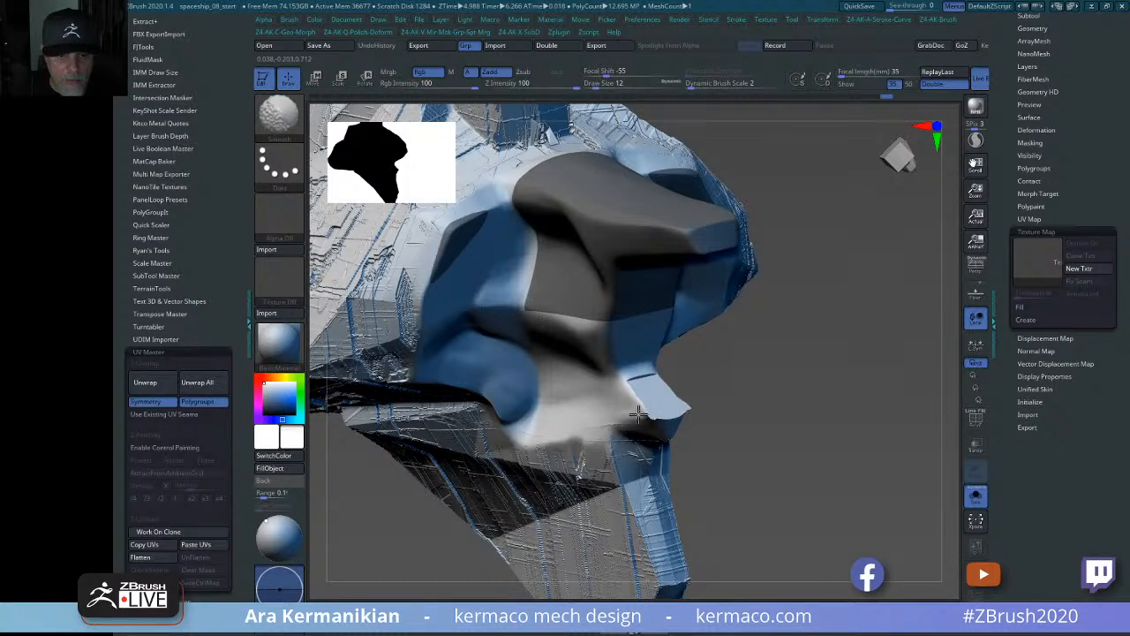
pyautogui.moveTo(639, 414)
pyautogui.mouseDown()
pyautogui.moveTo(807, 409)
pyautogui.moveTo(797, 366)
pyautogui.moveTo(691, 377)
pyautogui.moveTo(725, 397)
pyautogui.mouseUp()
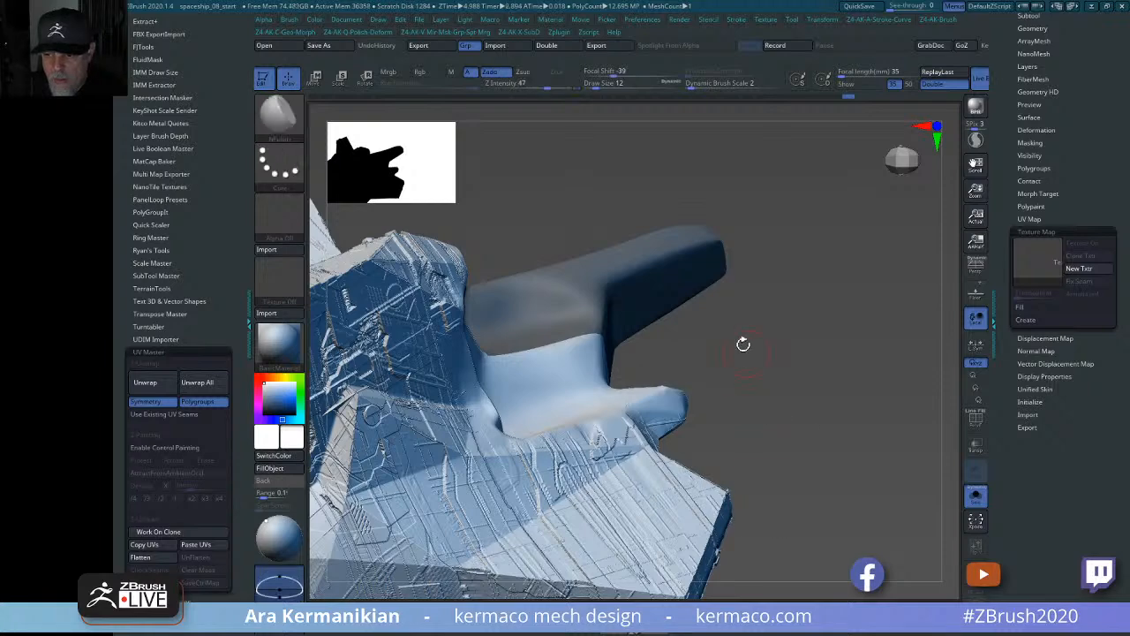
pyautogui.moveTo(769, 442); pyautogui.dragTo(620, 406)
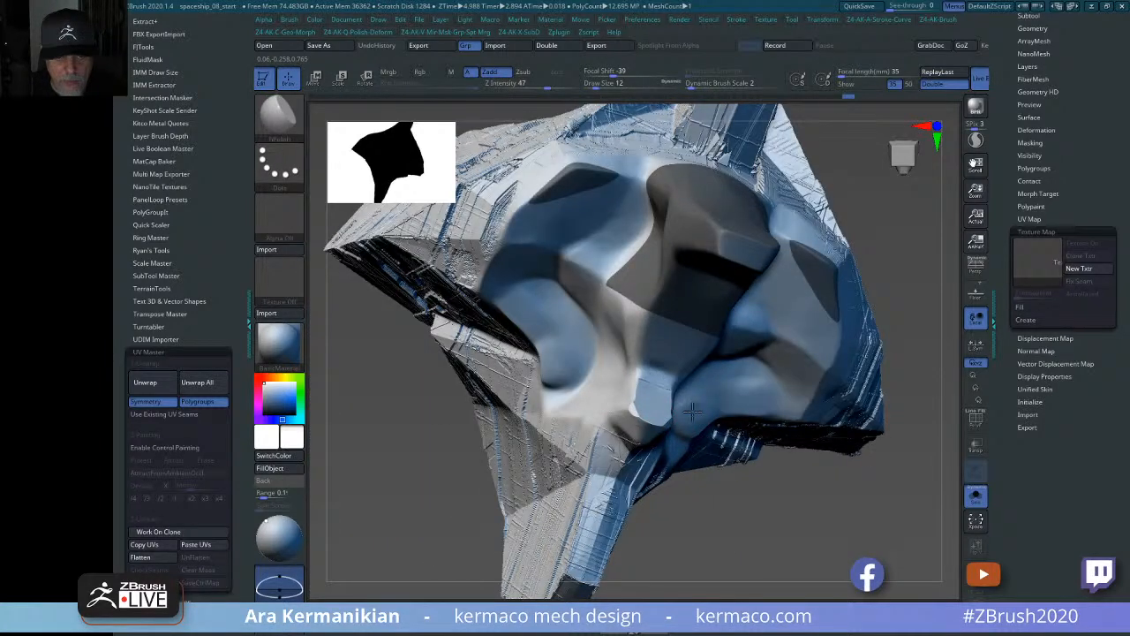
pyautogui.press('ctrl')
pyautogui.keyDown('ctrl'); pyautogui.moveTo(720, 493); pyautogui.dragTo(827, 543); pyautogui.keyUp('ctrl')
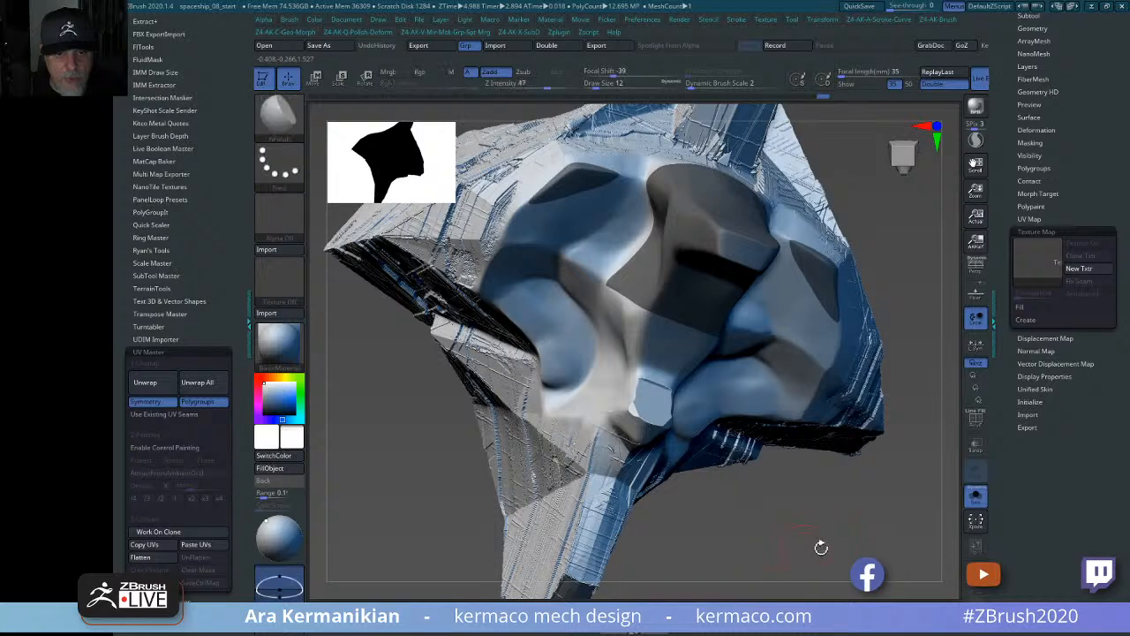
pyautogui.keyDown('ctrl'); pyautogui.moveTo(820, 545); pyautogui.dragTo(743, 515, button='right'); pyautogui.keyUp('ctrl')
pyautogui.moveTo(836, 499); pyautogui.dragTo(785, 498)
pyautogui.moveTo(671, 415); pyautogui.dragTo(883, 378)
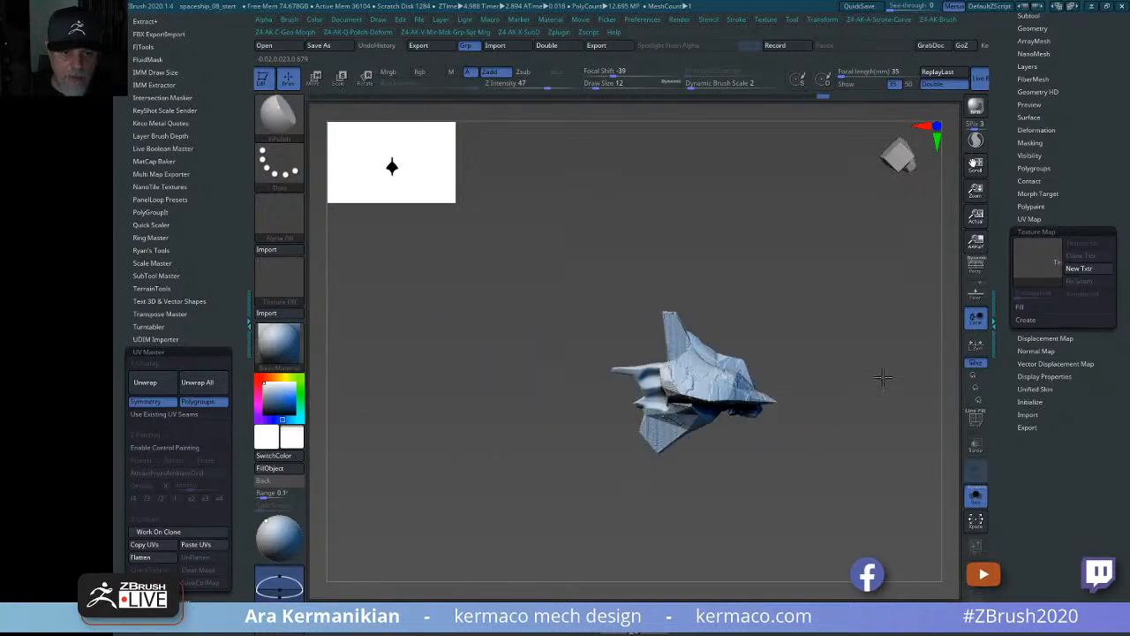
# Show the subtool list and move the UMesh_Skin_ZSphere2_6 subtool into the BACK folder.
pyautogui.click(1039, 233)
pyautogui.moveTo(1013, 424); pyautogui.dragTo(1013, 609)
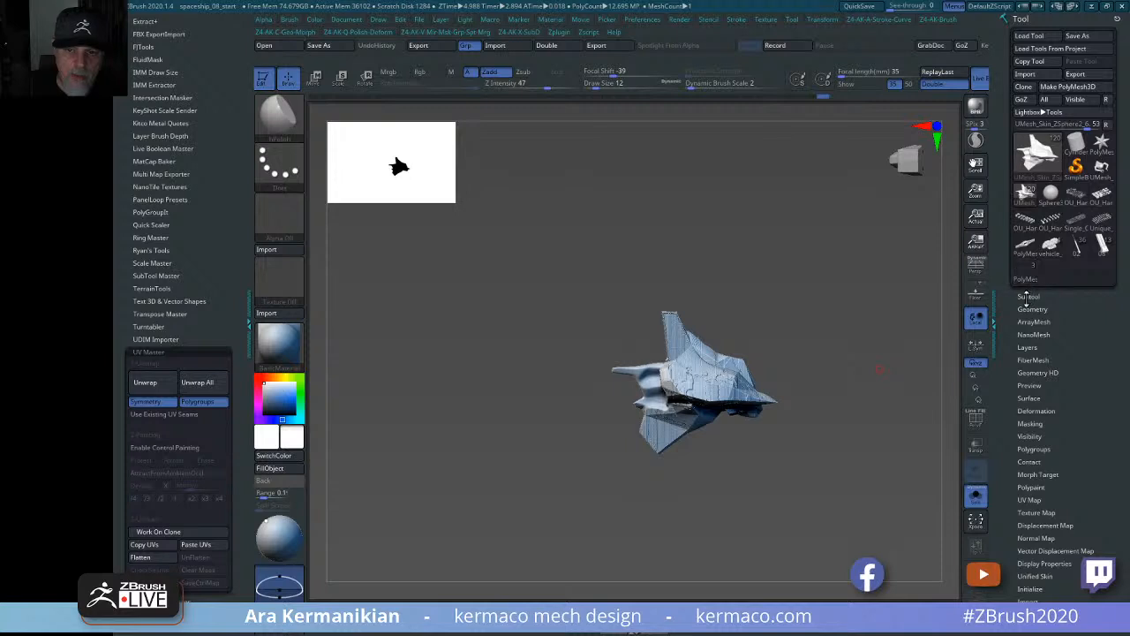
pyautogui.click(1029, 299)
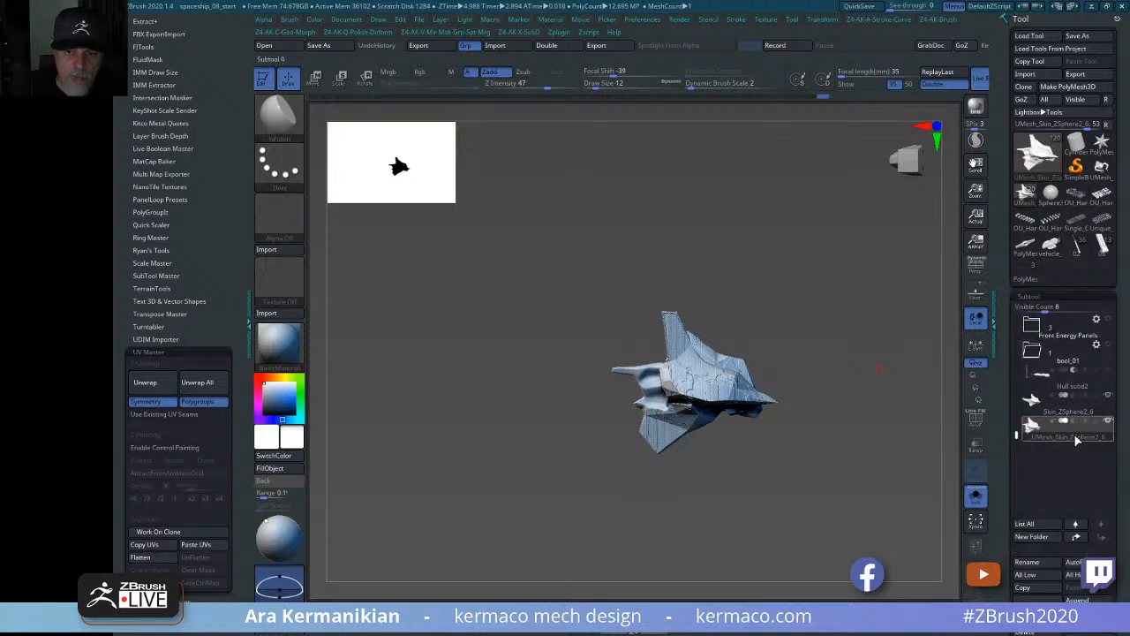
pyautogui.moveTo(1072, 436)
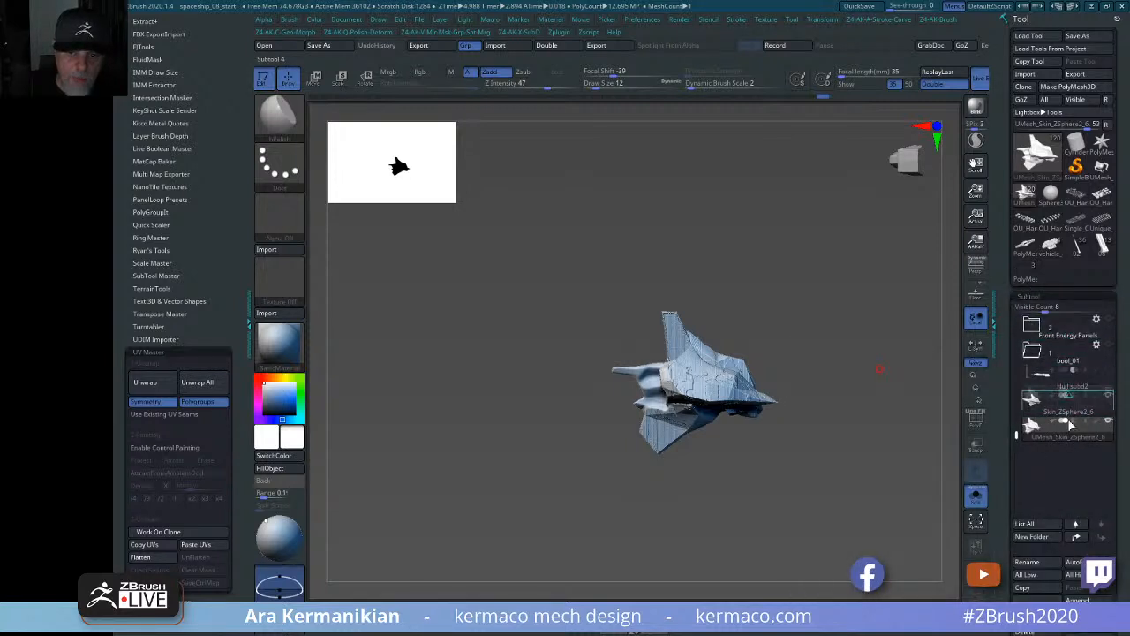
pyautogui.moveTo(1099, 364)
pyautogui.mouseDown()
pyautogui.moveTo(1092, 330)
pyautogui.moveTo(1072, 345)
pyautogui.moveTo(1102, 305)
pyautogui.moveTo(1070, 490)
pyautogui.mouseUp()
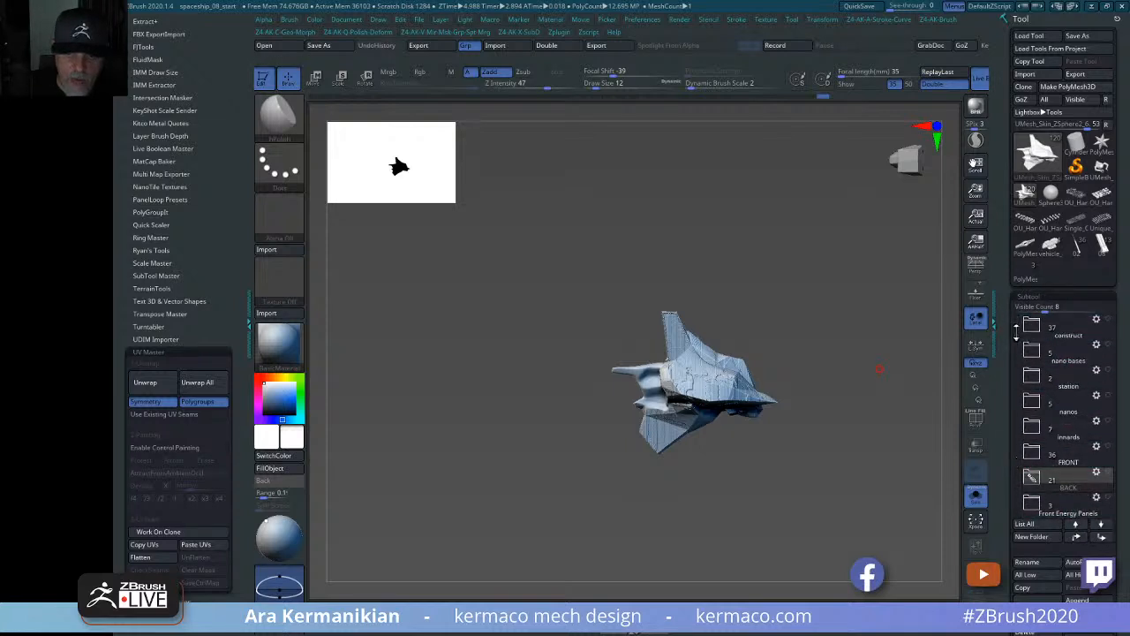
# Collapse the bool_01 folder and move it directly below the construct folder.
pyautogui.moveTo(1016, 337); pyautogui.dragTo(1012, 411)
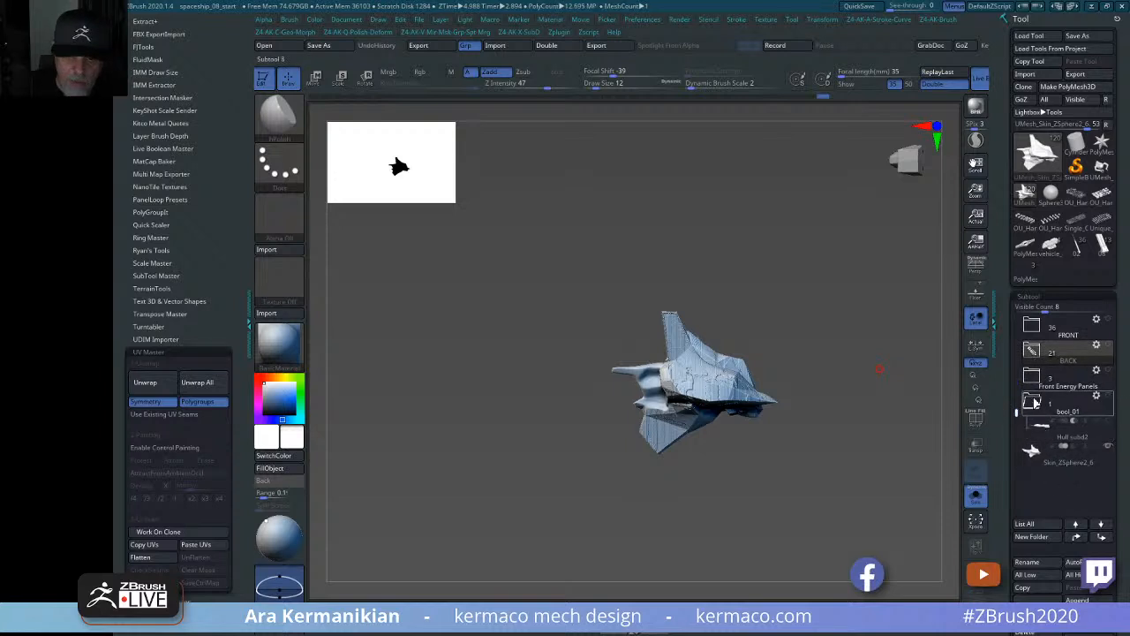
pyautogui.click(1035, 403)
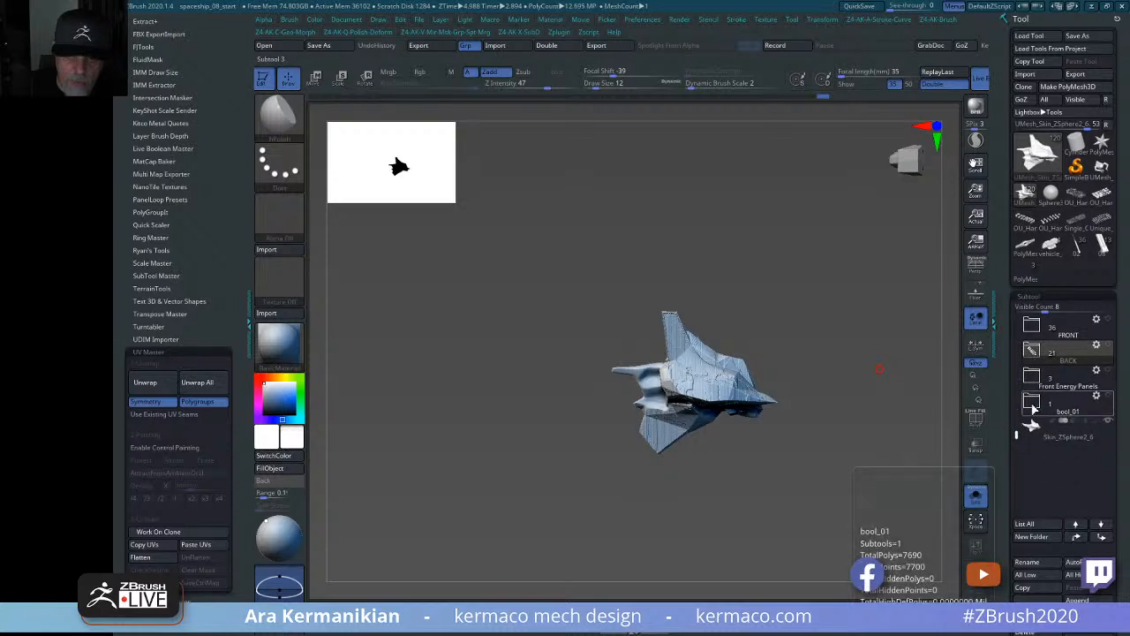
pyautogui.moveTo(1056, 331); pyautogui.dragTo(1051, 362)
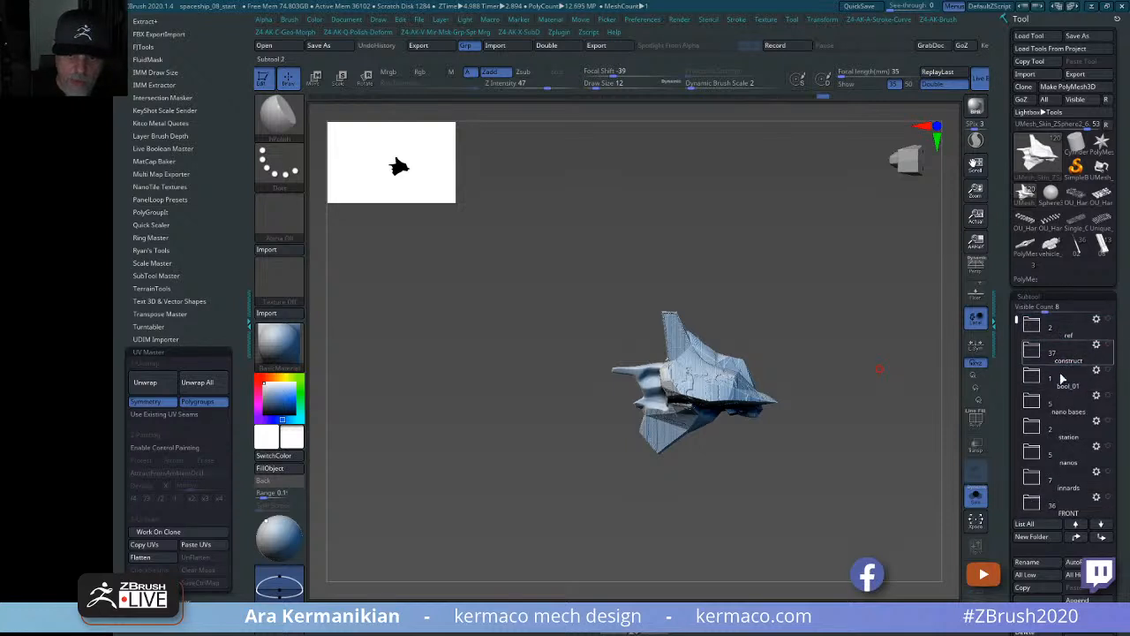
# Move the Skin_ZSphere2_6 subtool into the construct folder.
pyautogui.moveTo(1016, 319); pyautogui.dragTo(998, 440)
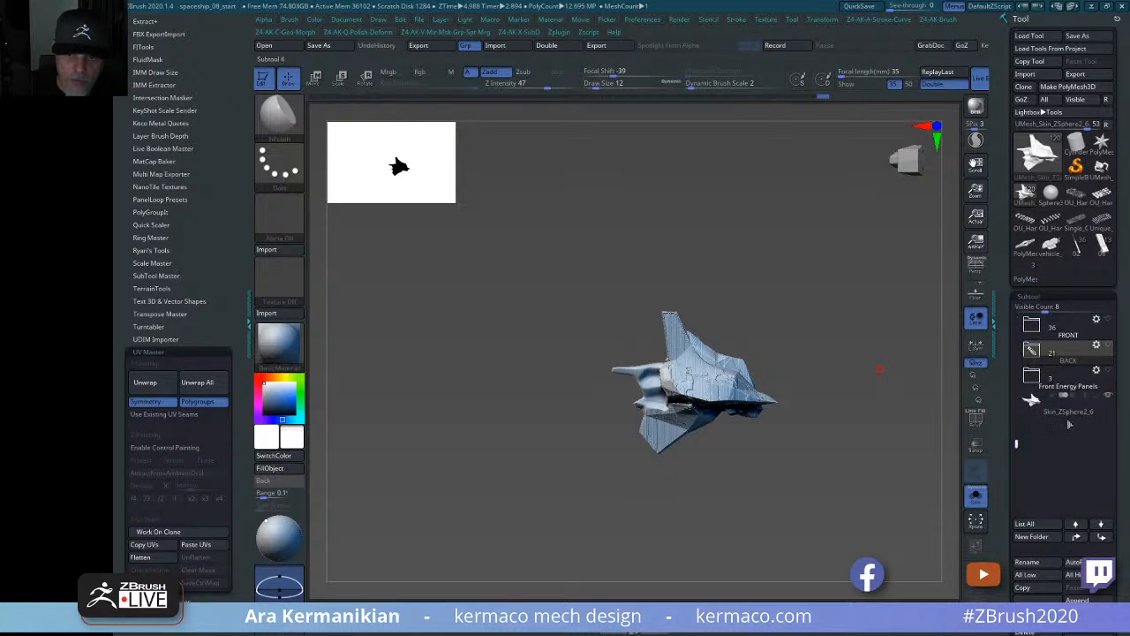
pyautogui.moveTo(1072, 401); pyautogui.dragTo(1078, 364)
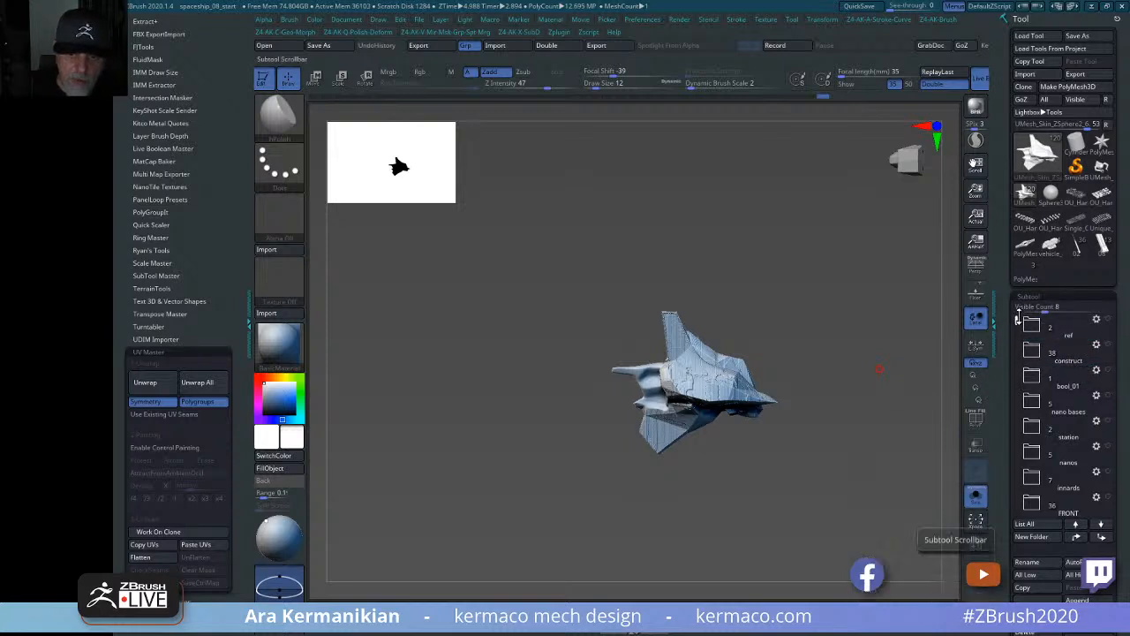
pyautogui.moveTo(1015, 319); pyautogui.dragTo(1013, 411)
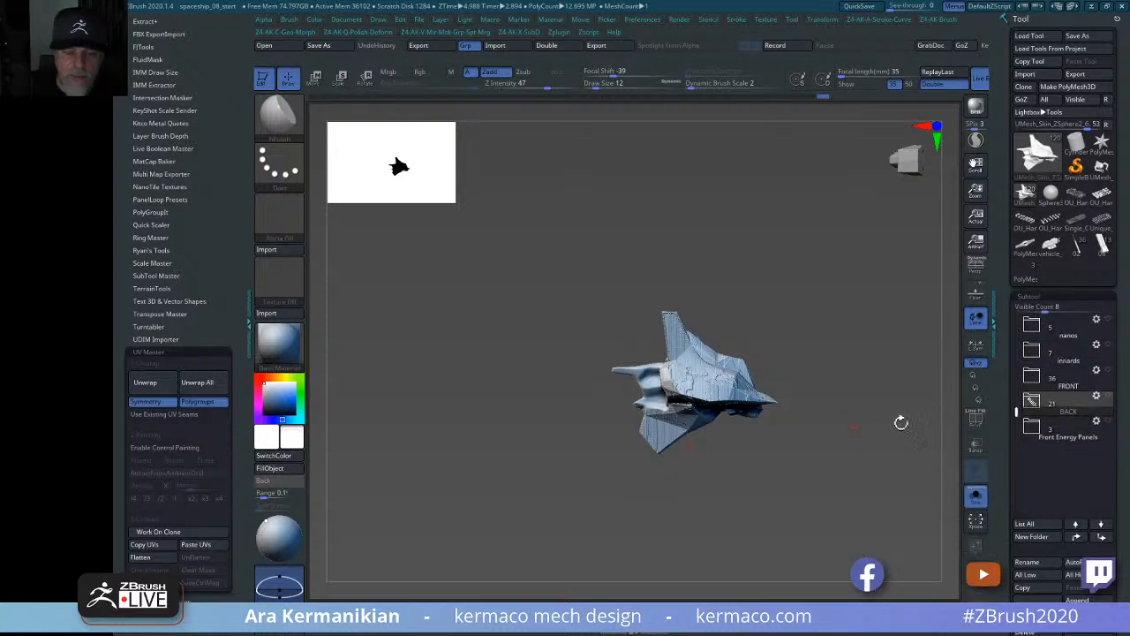
# Expand the BACK folder and turn off Solo mode to show all the ship parts it contains.
pyautogui.moveTo(901, 422); pyautogui.dragTo(836, 418)
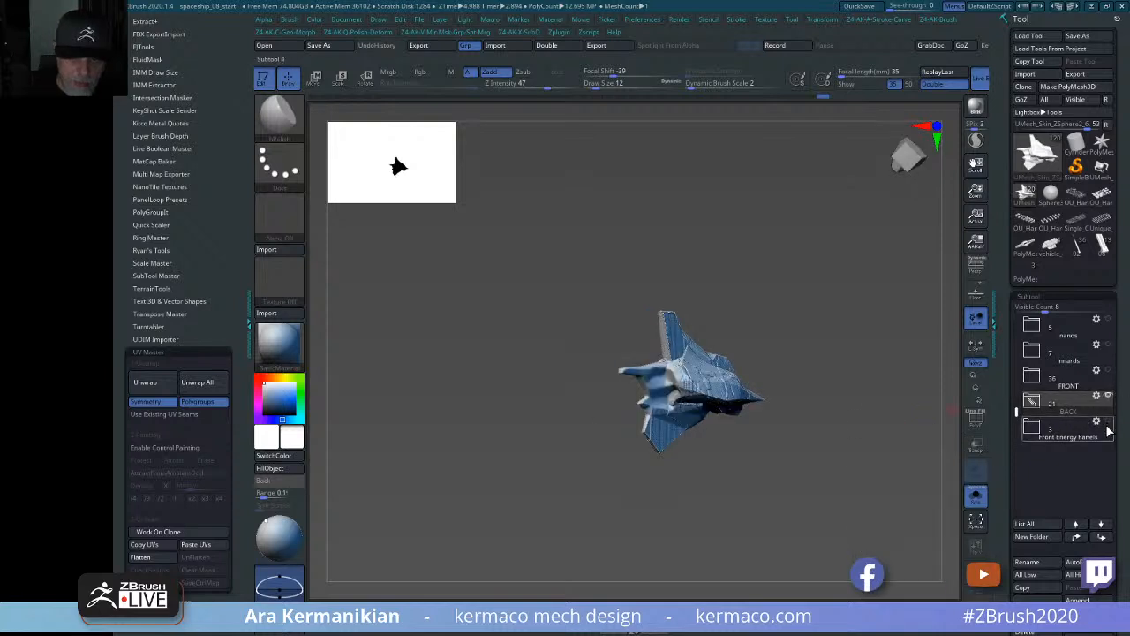
pyautogui.click(1029, 402)
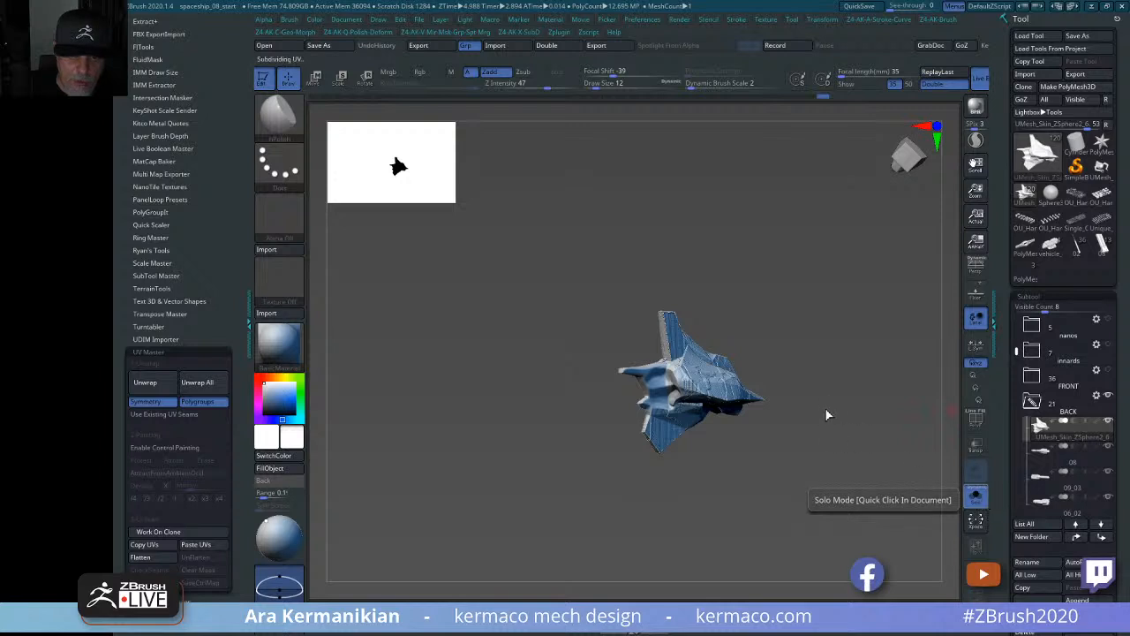
pyautogui.moveTo(850, 305); pyautogui.dragTo(996, 399)
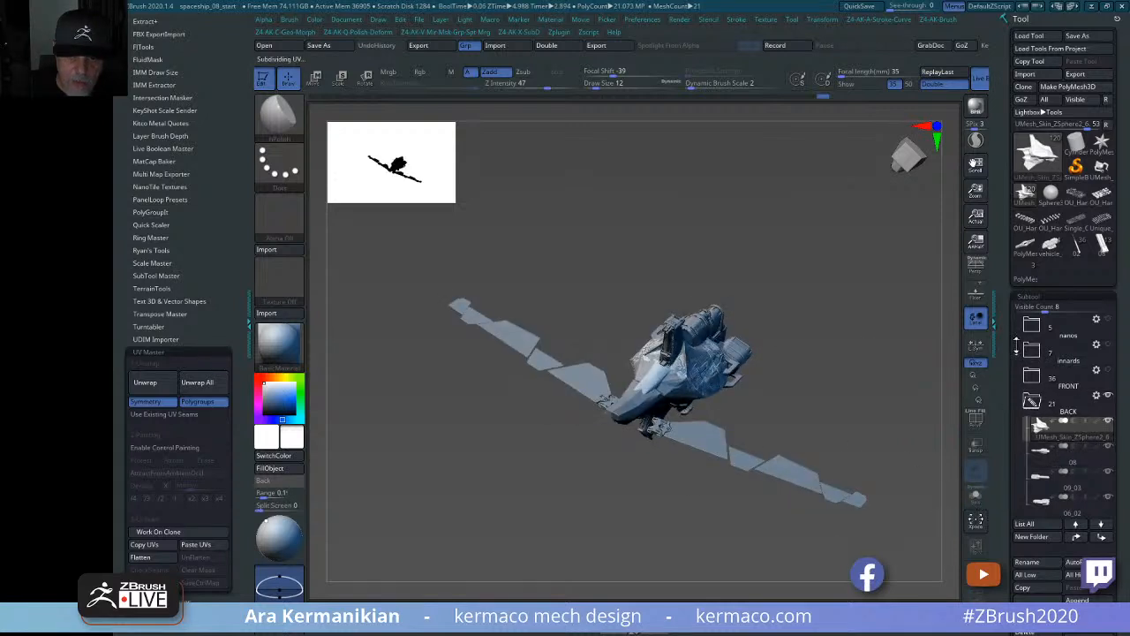
pyautogui.moveTo(1016, 349); pyautogui.dragTo(1007, 468)
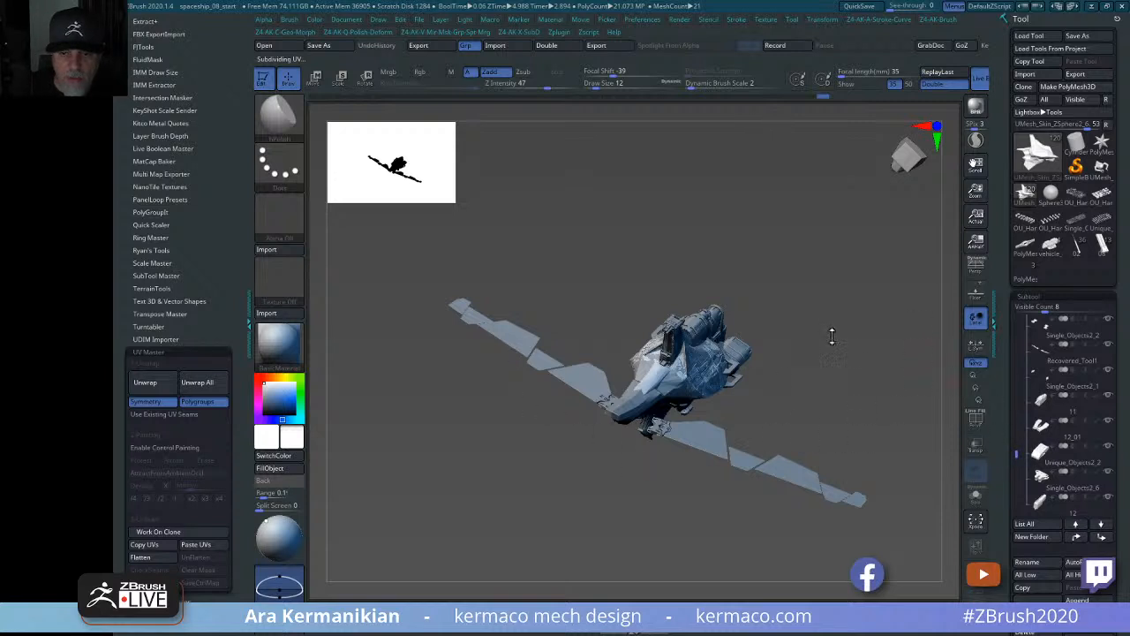
pyautogui.hotkey('alt', 'Tab')
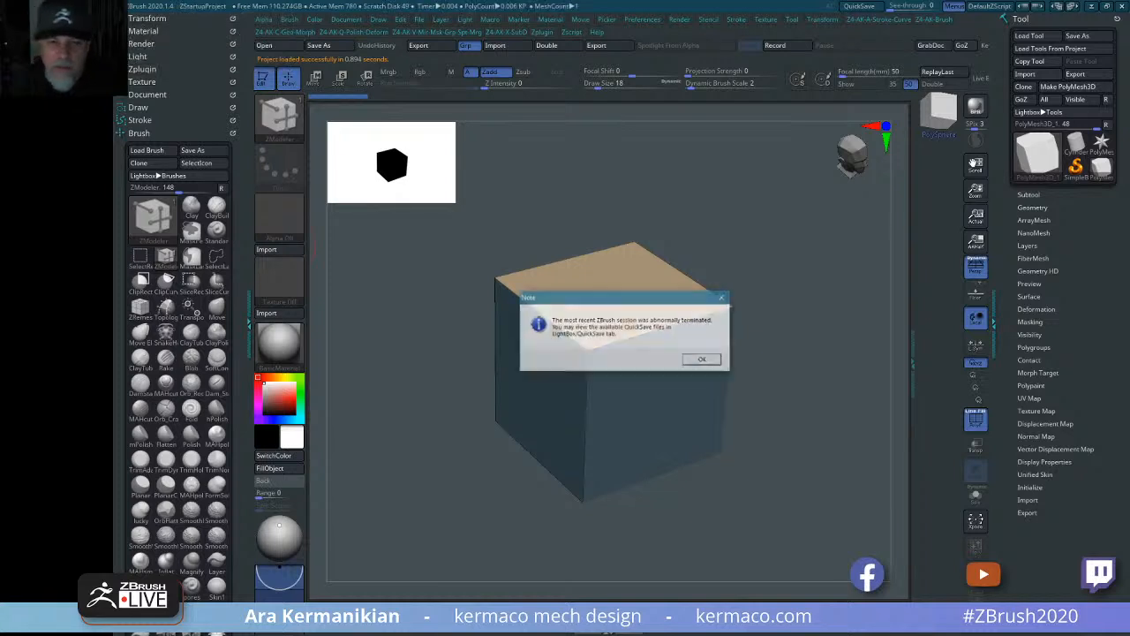
# Dismiss the termination notice and open QS_3698.ZPR from the QuickSave files, discarding changes to the current project.
pyautogui.click(712, 357)
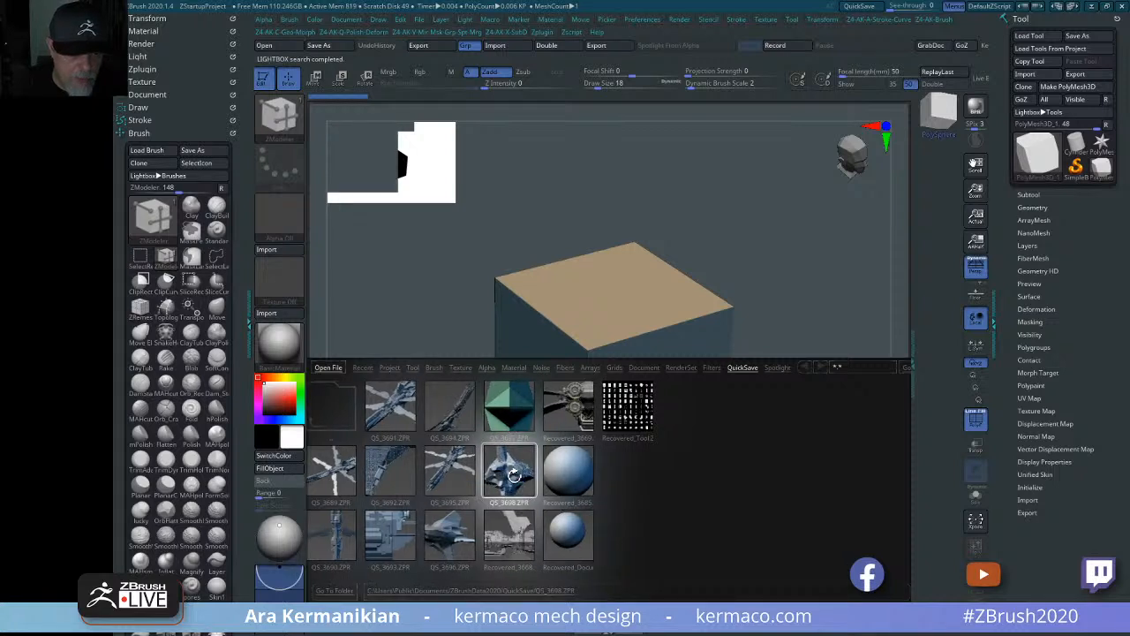
pyautogui.doubleClick(519, 479)
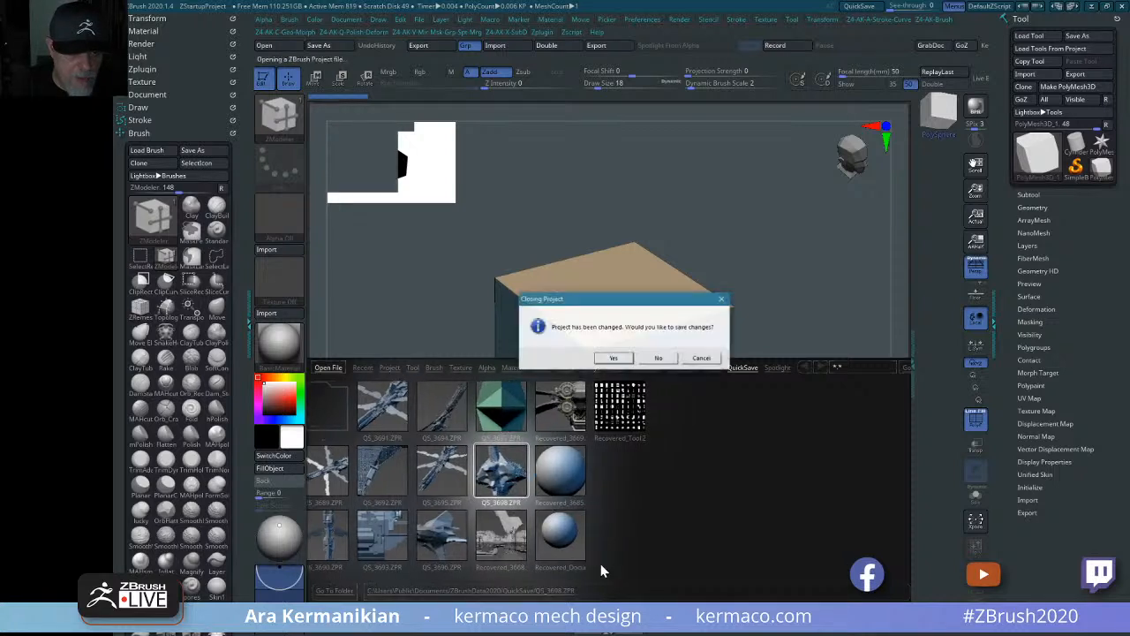
pyautogui.click(666, 360)
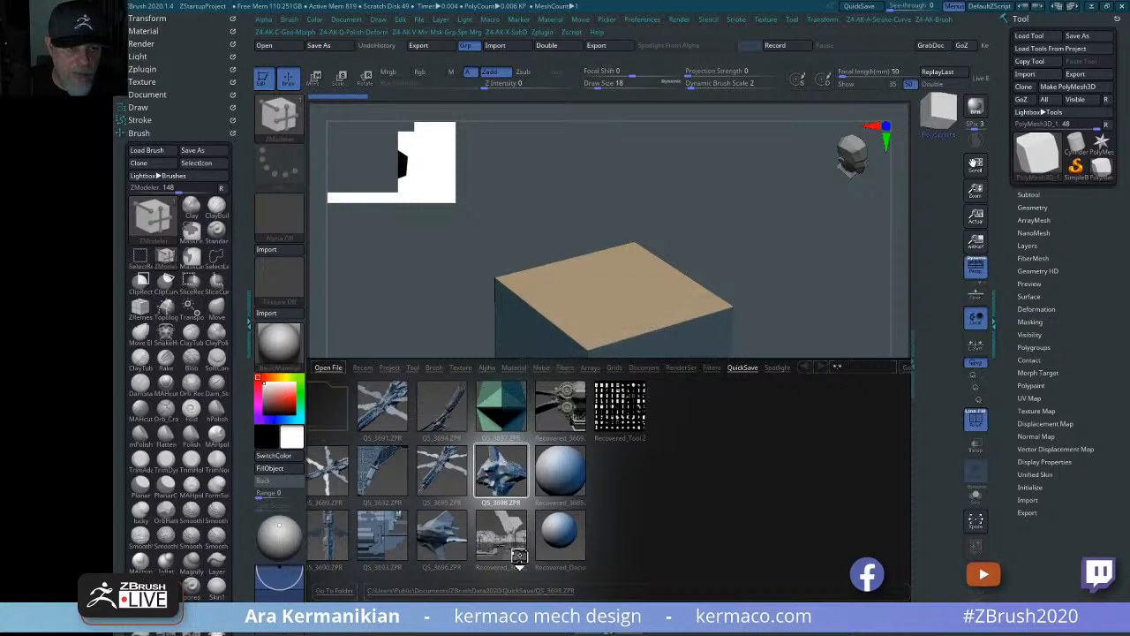
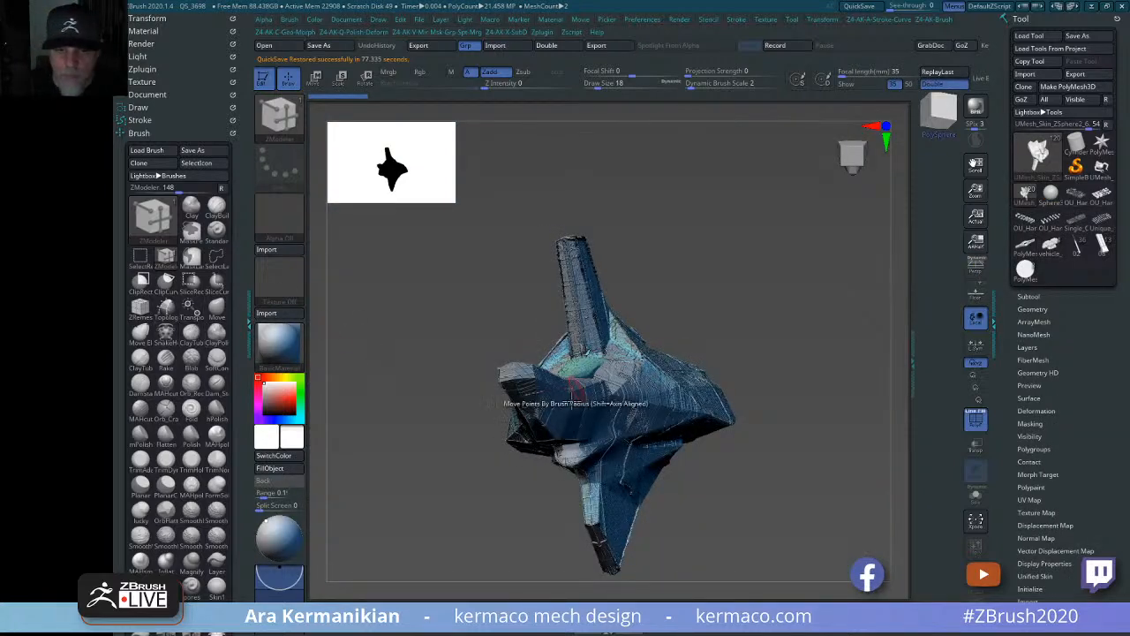
# Show the restored project's subtool list and collapse the bool_01 folder.
pyautogui.moveTo(774, 288); pyautogui.dragTo(765, 244)
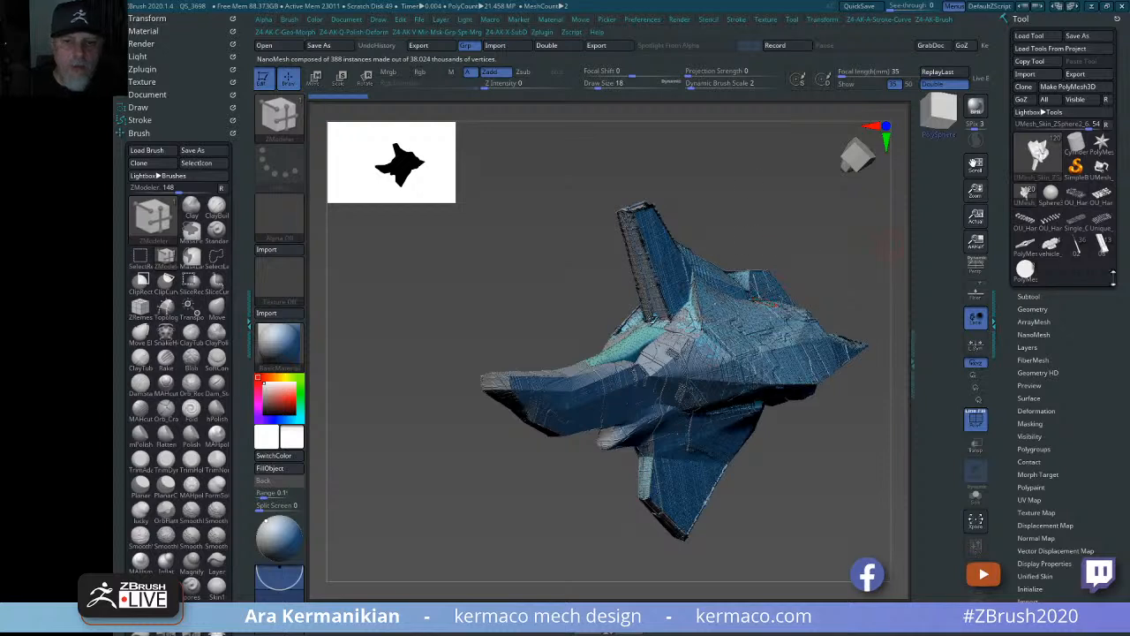
pyautogui.click(1046, 299)
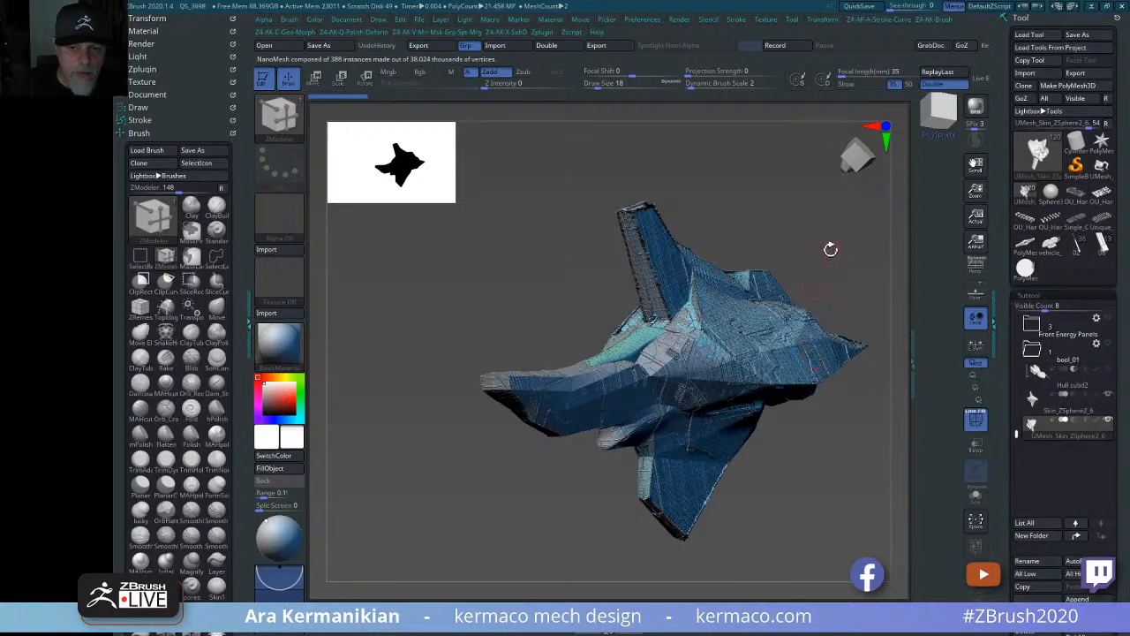
pyautogui.click(1034, 352)
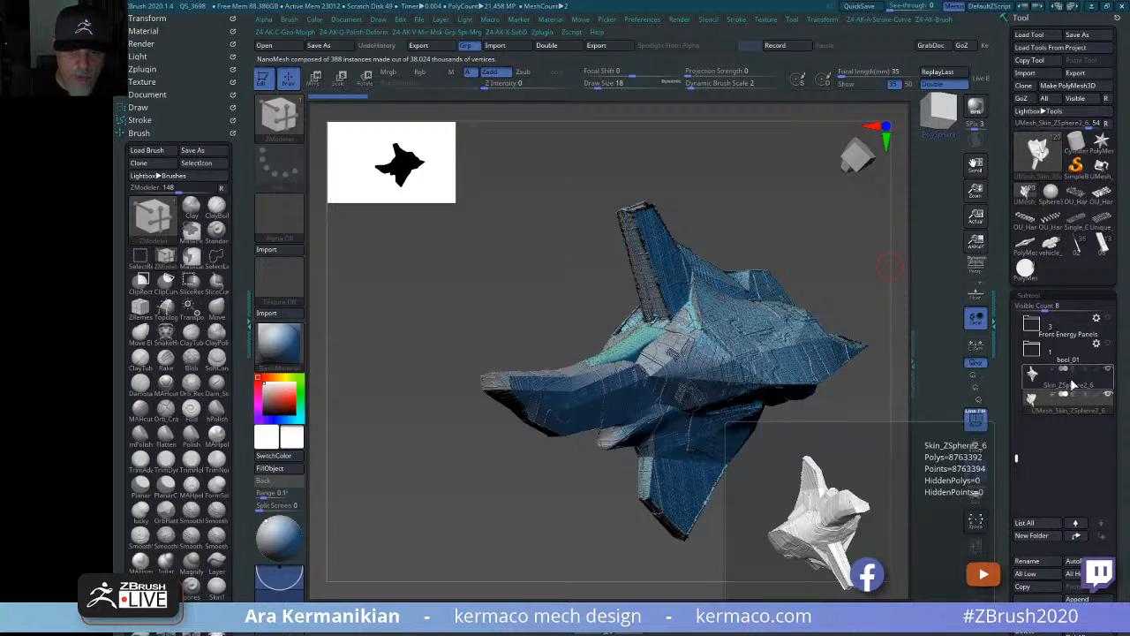
# Move the bool_01 folder between ref and construct, and put the UMesh_Skin_ZSphere2_6 subtool into the BACK folder.
pyautogui.scroll(5, 1073, 380)
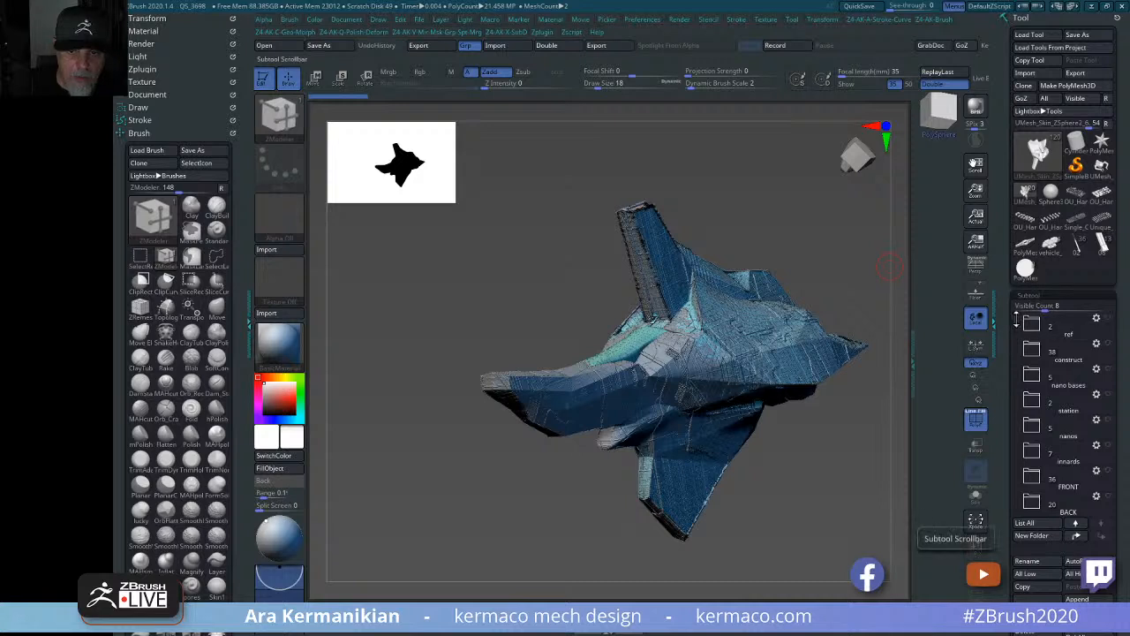
pyautogui.moveTo(1017, 320); pyautogui.dragTo(1070, 345)
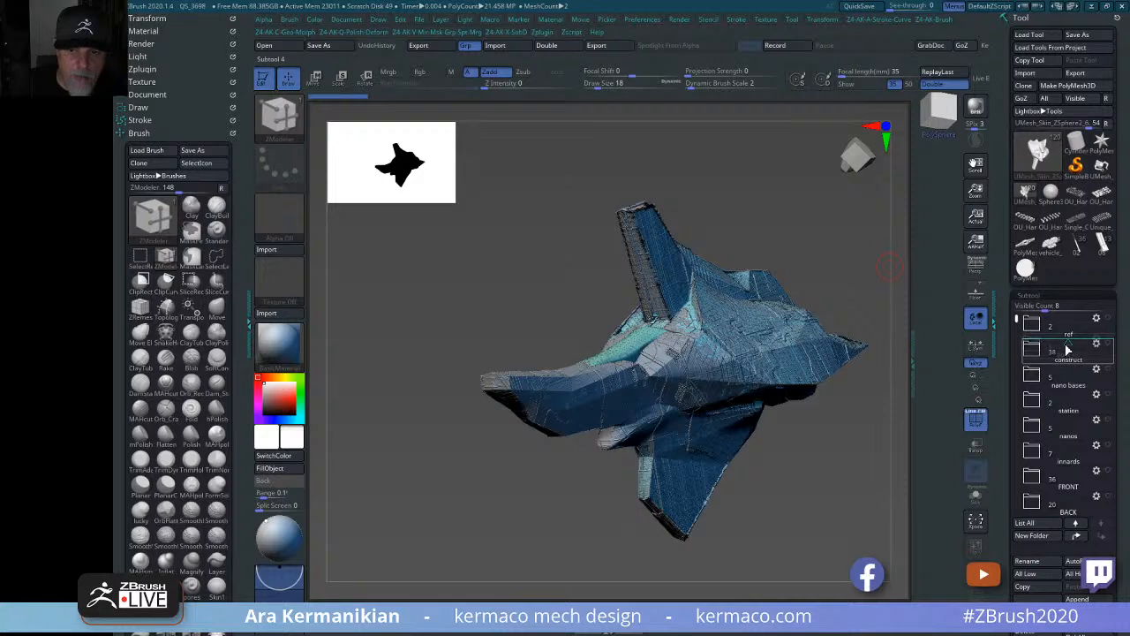
pyautogui.moveTo(1017, 320); pyautogui.dragTo(1006, 455)
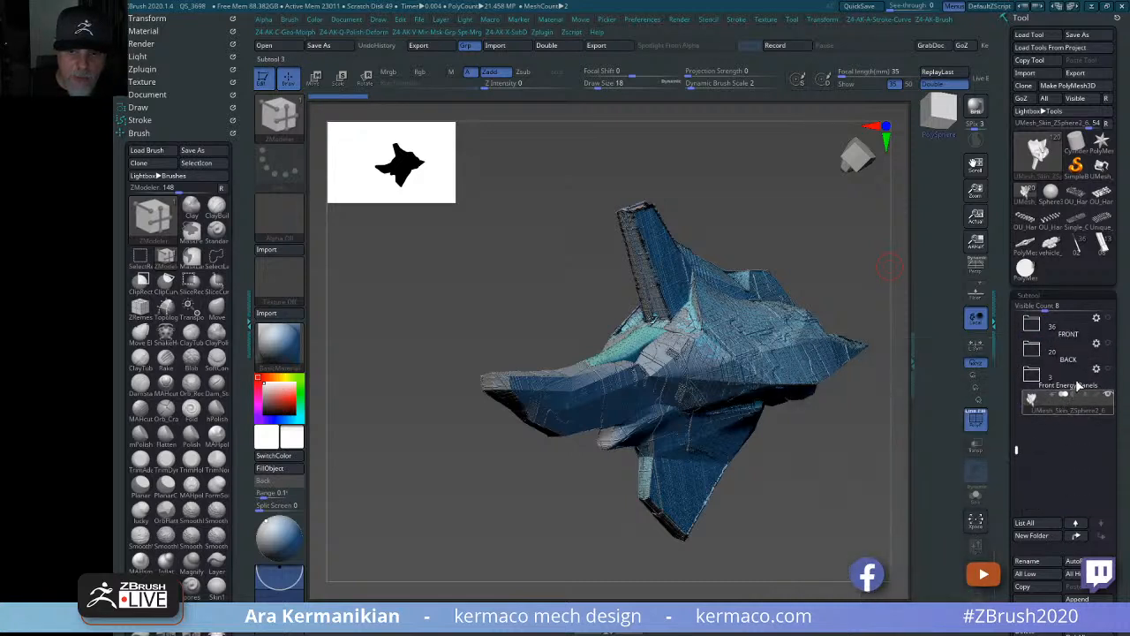
pyautogui.moveTo(1076, 355); pyautogui.dragTo(1075, 355)
pyautogui.click(1039, 351)
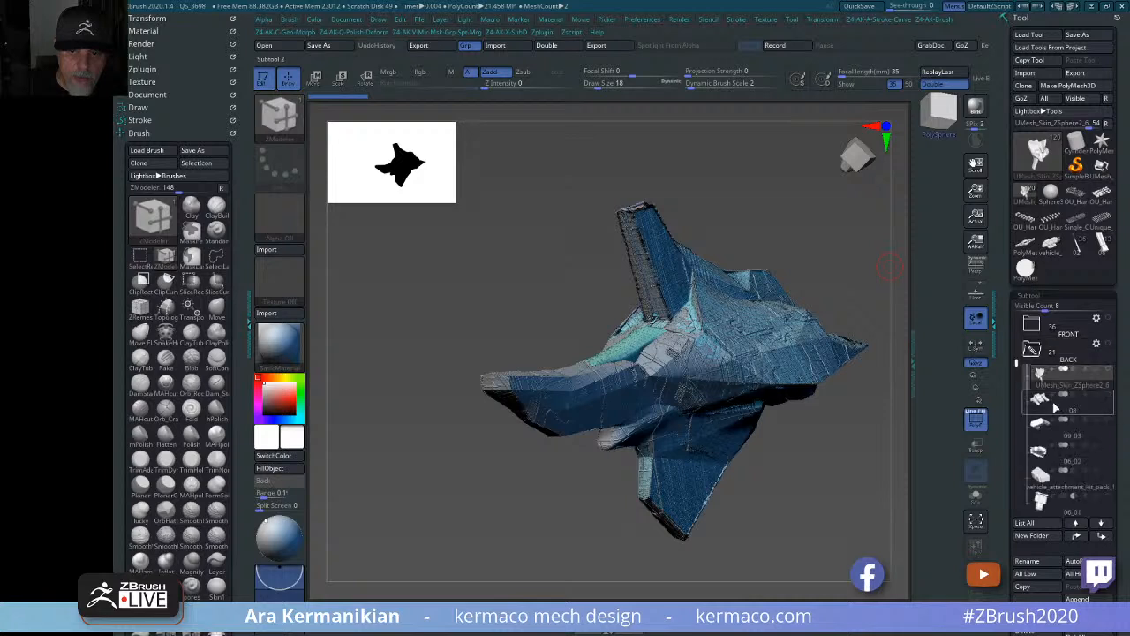
# Make the BACK folder's subtools visible and hide the Skin_ZSphere2_5 subtool inside it.
pyautogui.click(1110, 346)
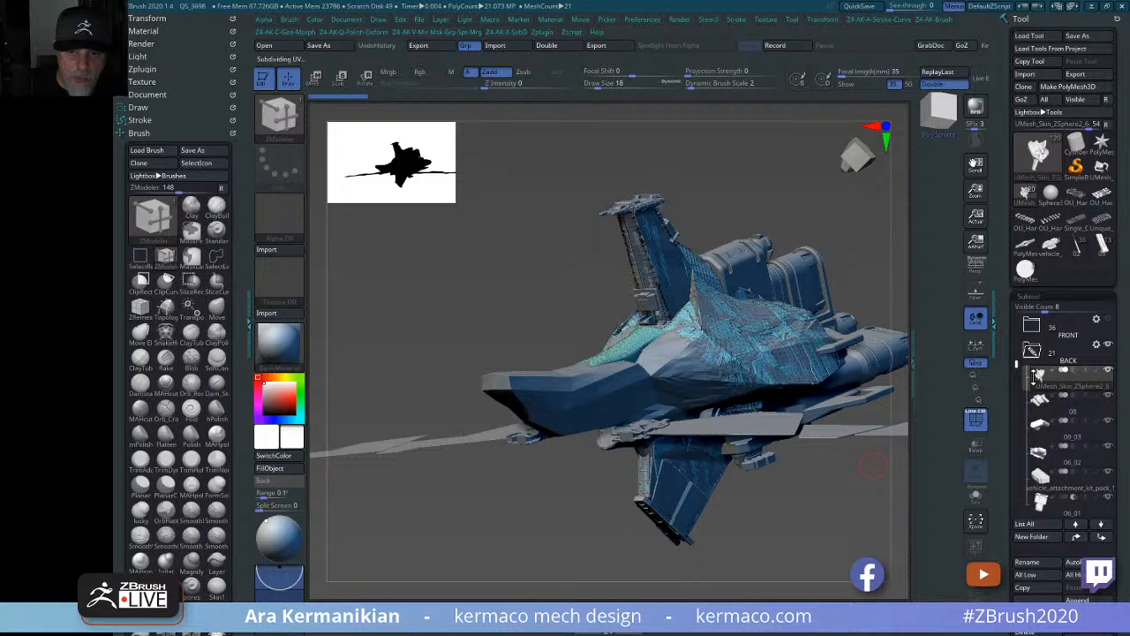
pyautogui.moveTo(1017, 366); pyautogui.dragTo(1017, 475)
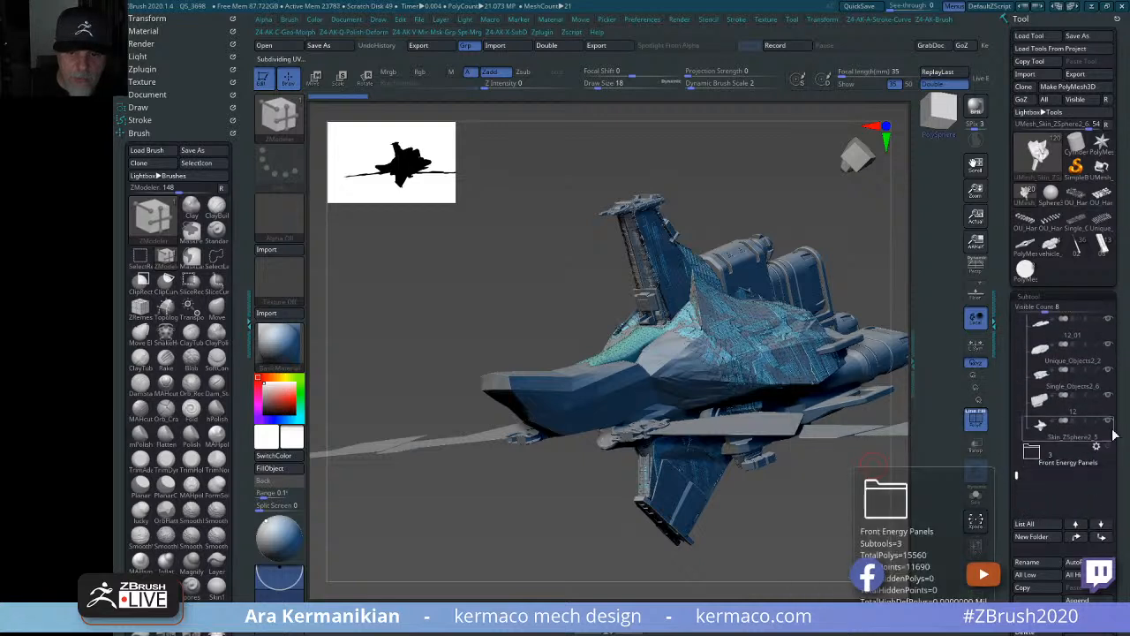
pyautogui.click(1109, 422)
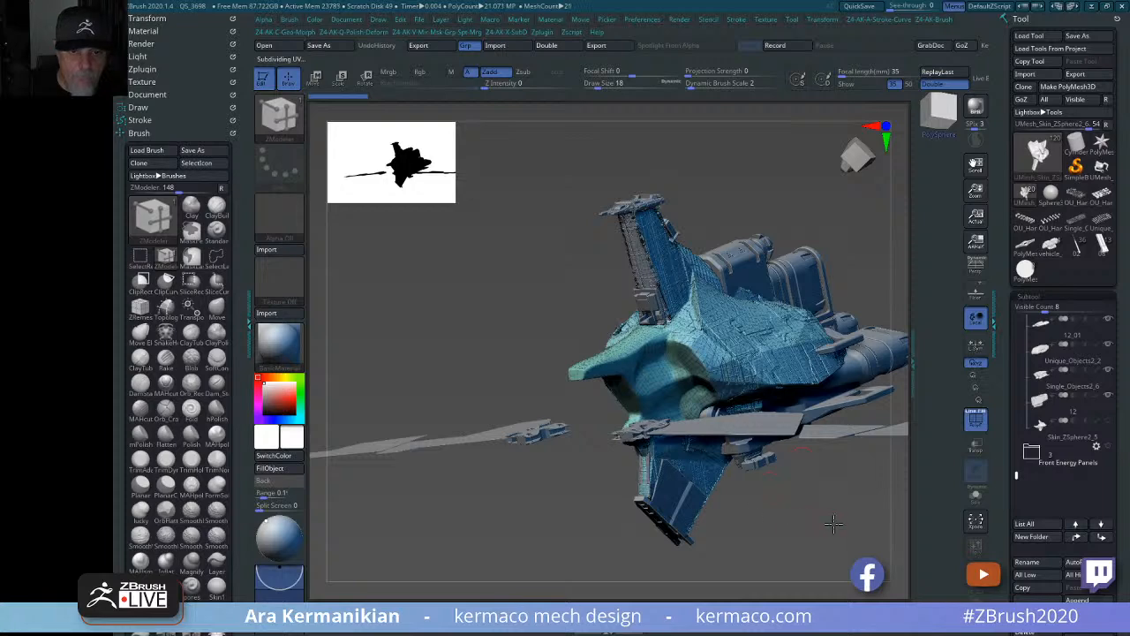
# Examine the rear section, make the FRONT folder visible and turn off the polyframe display.
pyautogui.moveTo(833, 524); pyautogui.dragTo(809, 319)
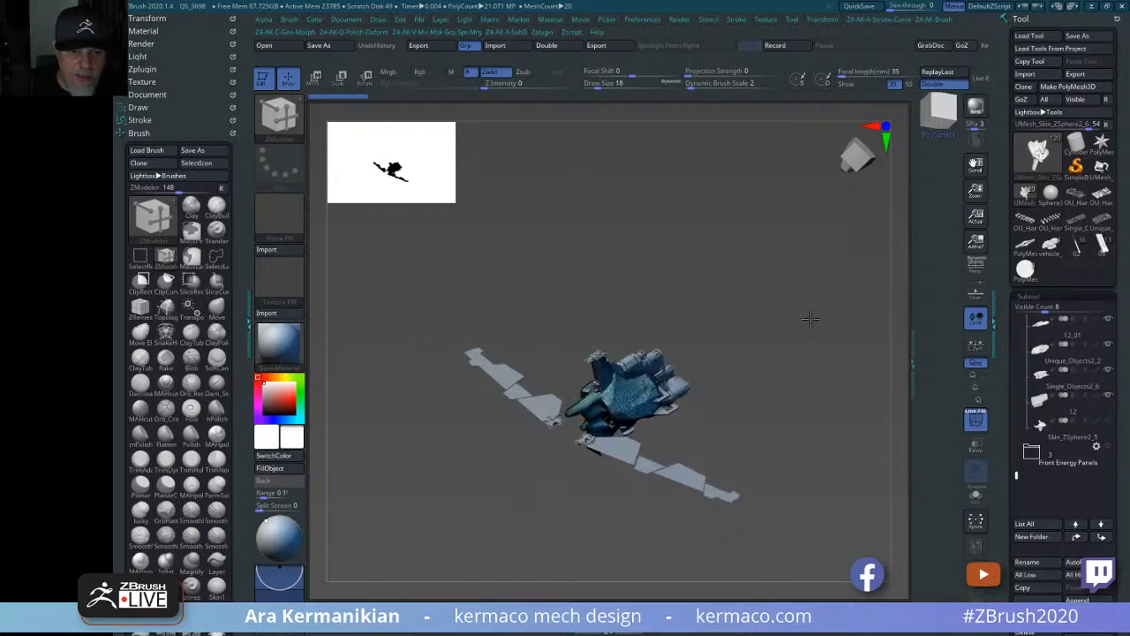
pyautogui.press('f')
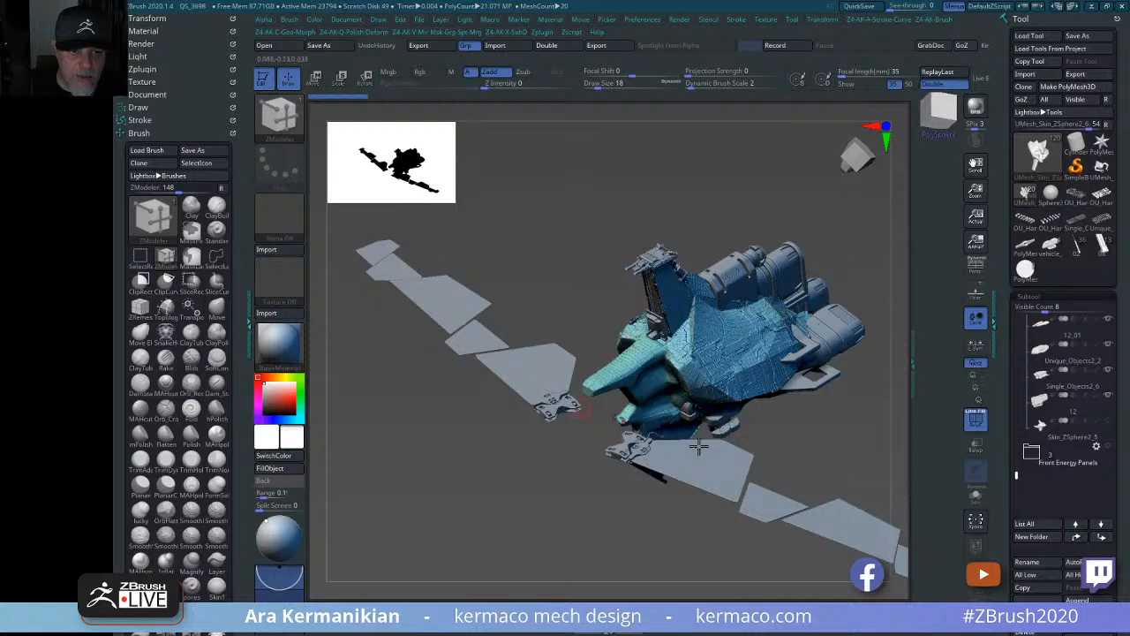
pyautogui.moveTo(842, 457); pyautogui.dragTo(538, 353)
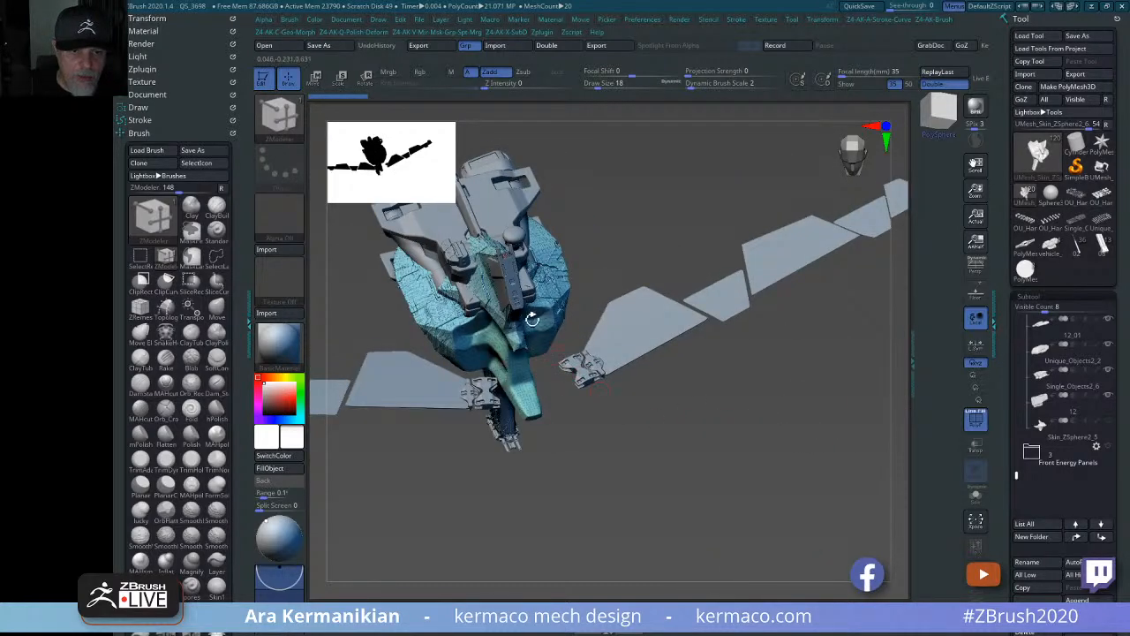
pyautogui.moveTo(760, 477); pyautogui.dragTo(754, 335)
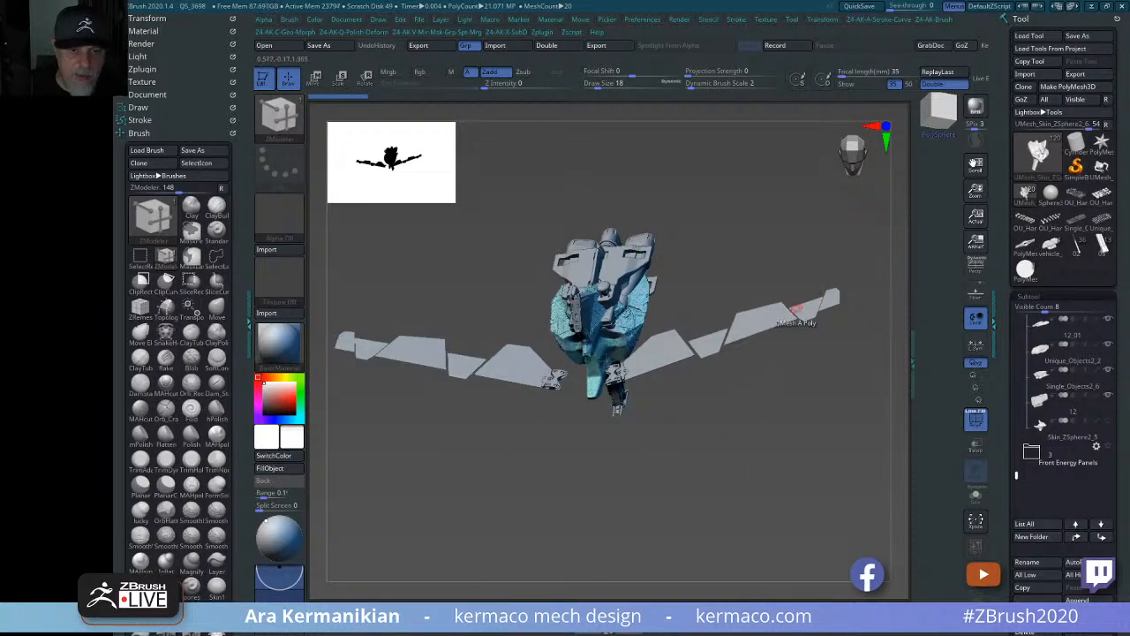
pyautogui.moveTo(750, 412); pyautogui.dragTo(802, 233)
pyautogui.moveTo(715, 286); pyautogui.dragTo(626, 318)
pyautogui.moveTo(724, 278); pyautogui.dragTo(749, 279)
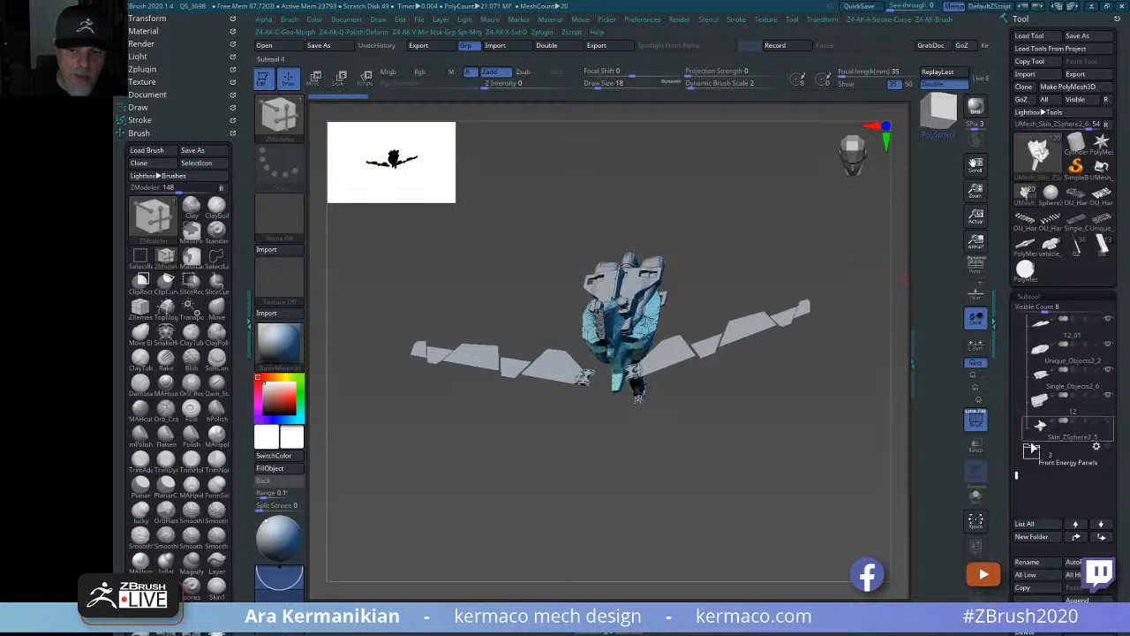
pyautogui.moveTo(1016, 476); pyautogui.dragTo(1013, 395)
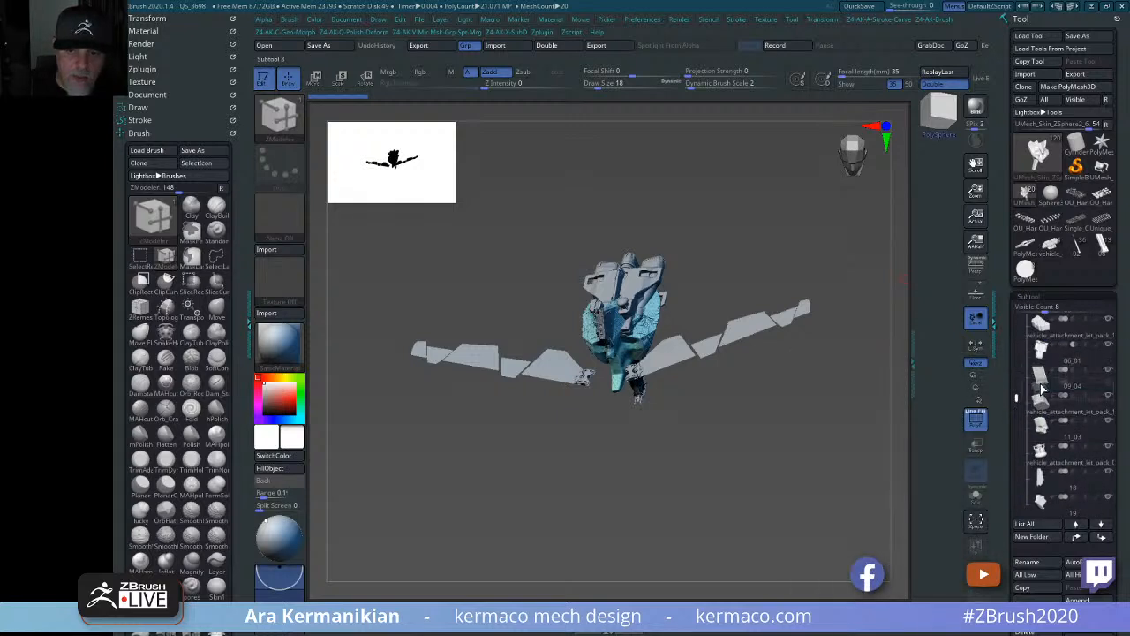
pyautogui.moveTo(1017, 401); pyautogui.dragTo(1015, 336)
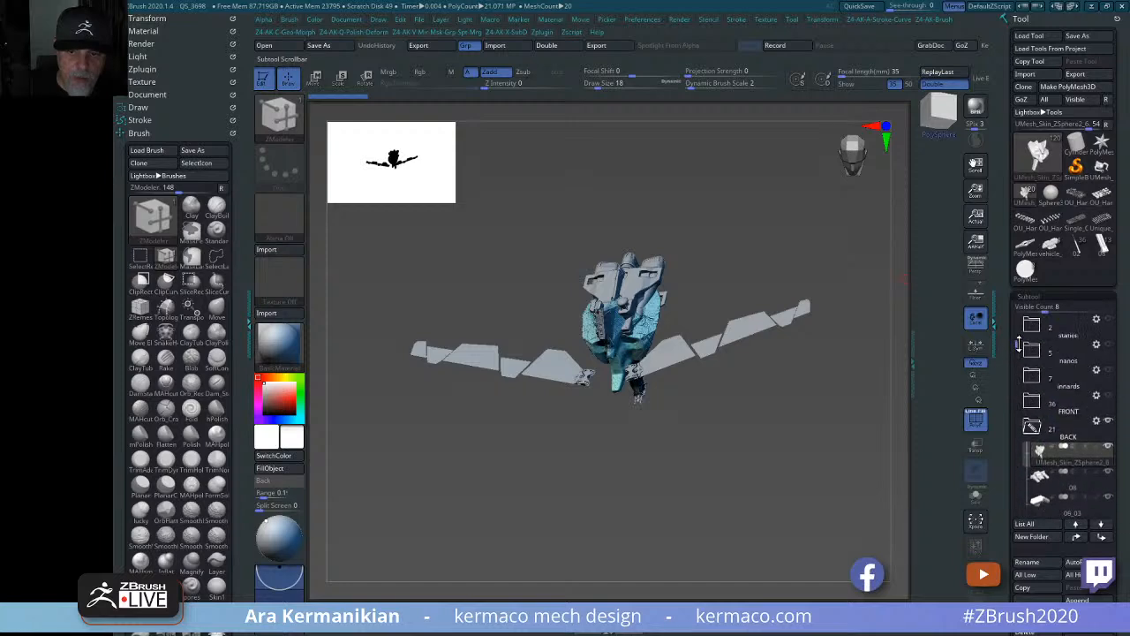
pyautogui.click(1110, 397)
pyautogui.moveTo(818, 465); pyautogui.dragTo(718, 204)
pyautogui.click(986, 425)
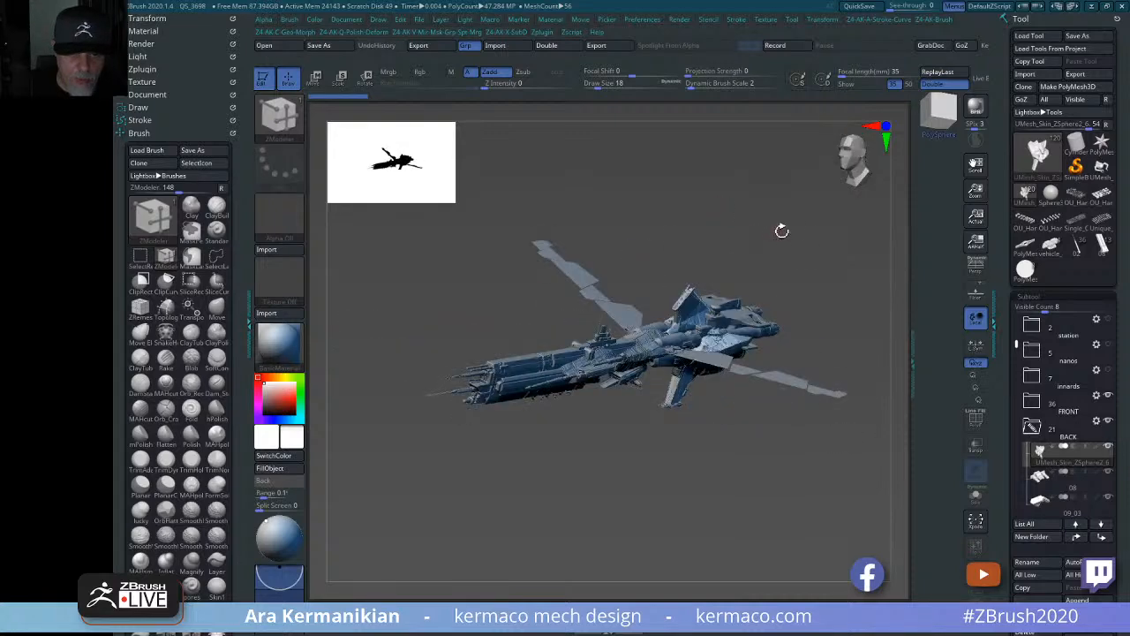
pyautogui.moveTo(782, 231); pyautogui.dragTo(825, 292)
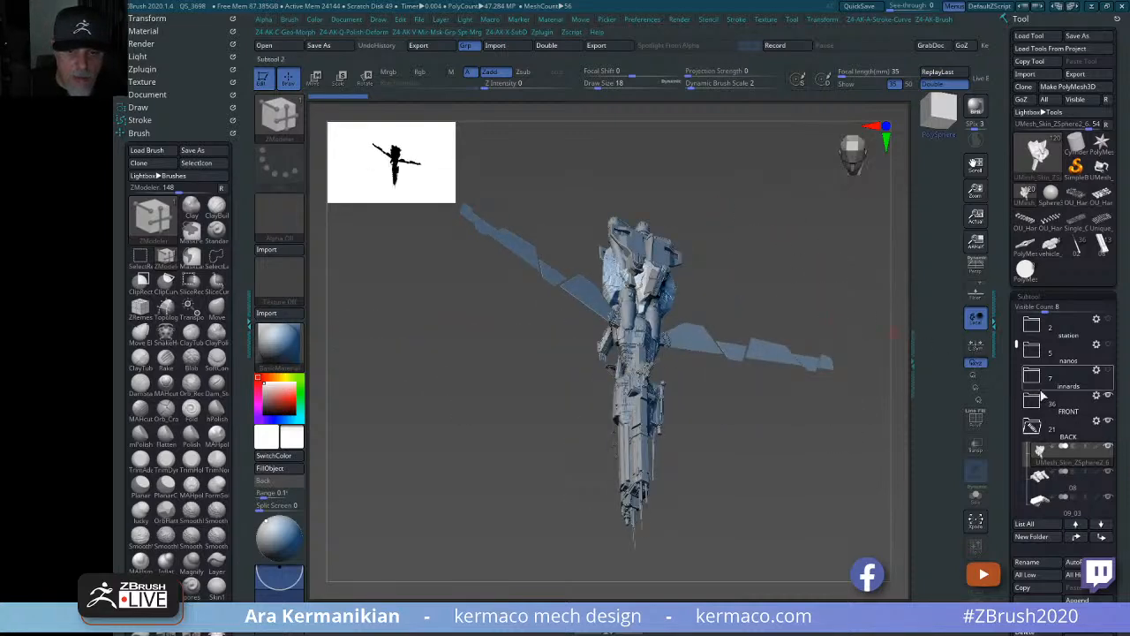
# Make the Front Energy Panels folder visible and inspect the complete ship with all its panels.
pyautogui.moveTo(1079, 409)
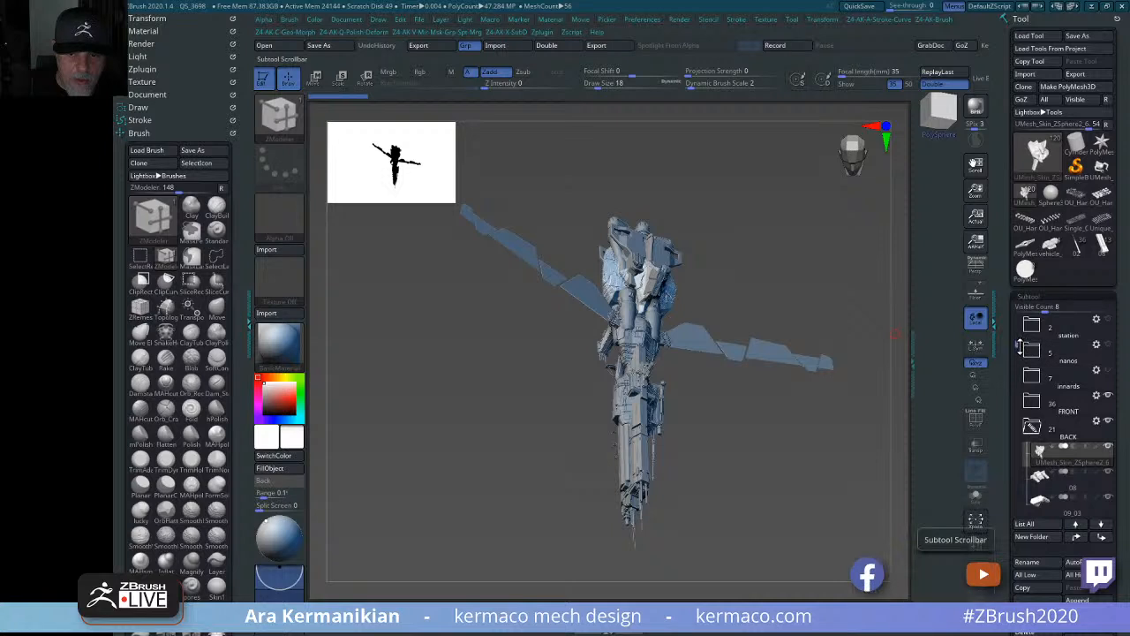
pyautogui.moveTo(1017, 347); pyautogui.dragTo(1017, 488)
pyautogui.click(1108, 396)
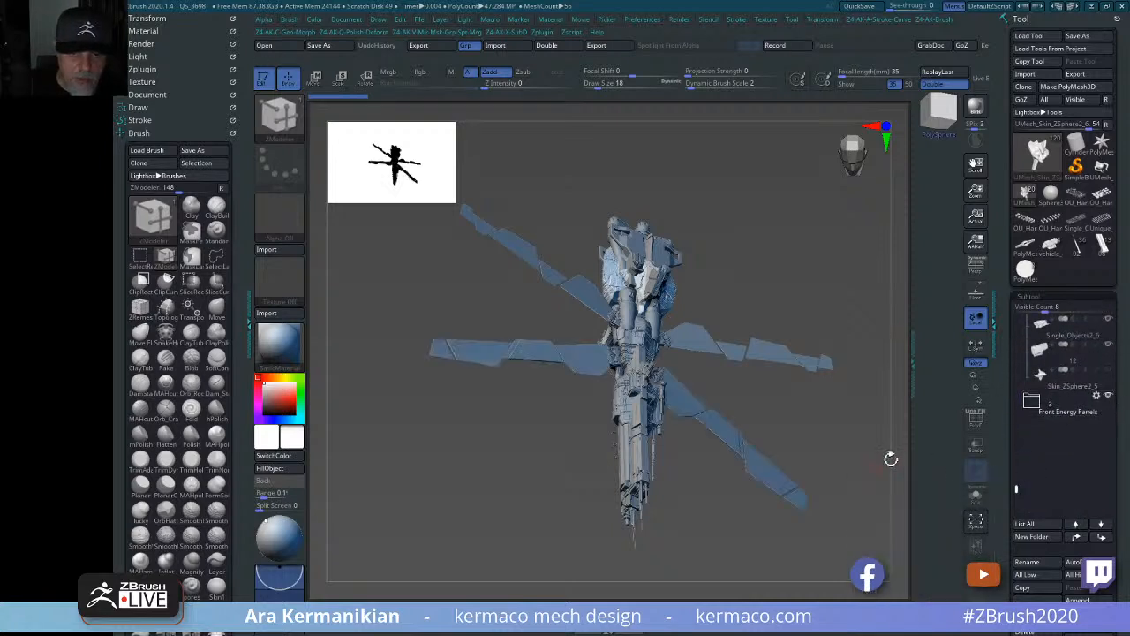
pyautogui.moveTo(861, 439); pyautogui.dragTo(806, 446)
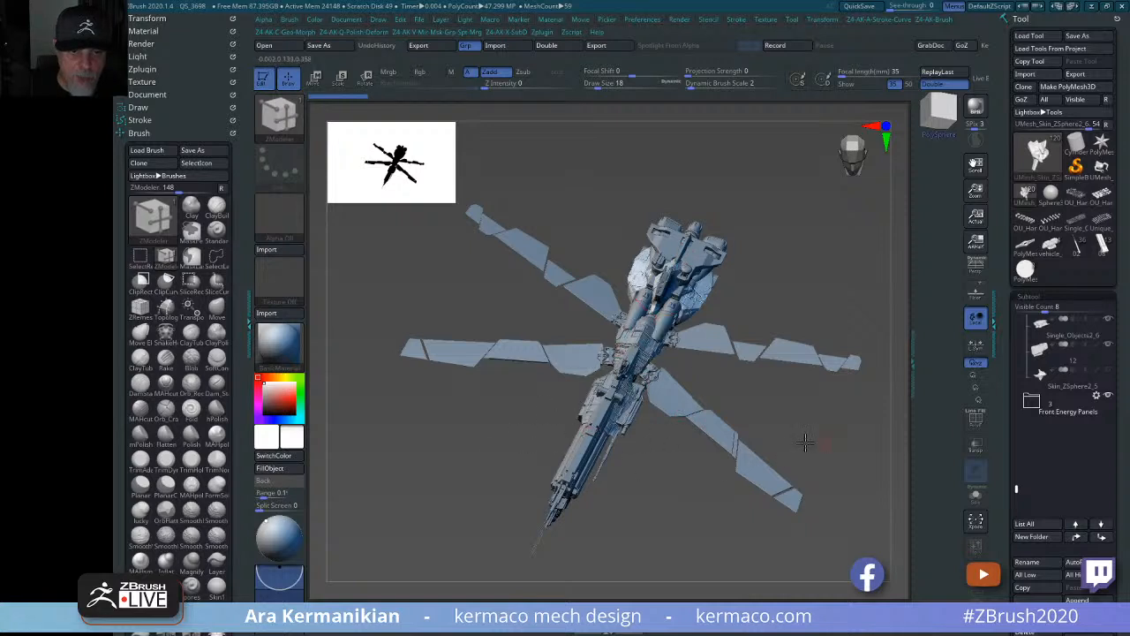
pyautogui.moveTo(807, 441); pyautogui.dragTo(698, 346)
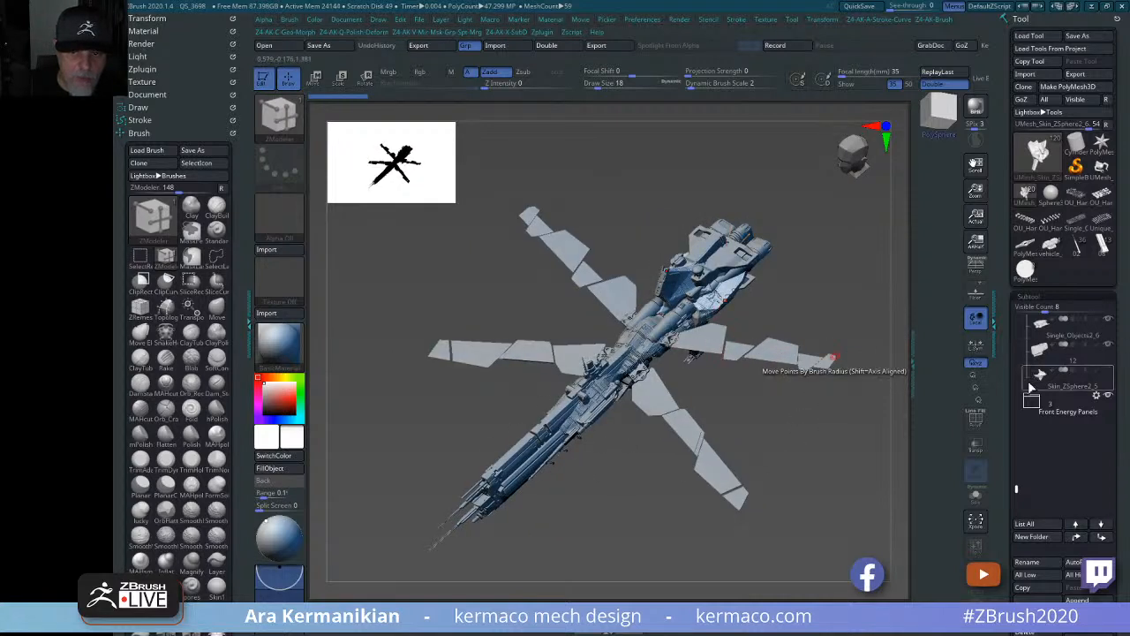
# Hide the BACK folder's parts, keeping the FRONT and Front Energy Panels folders visible.
pyautogui.moveTo(1013, 489); pyautogui.dragTo(1007, 338)
pyautogui.click(1106, 452)
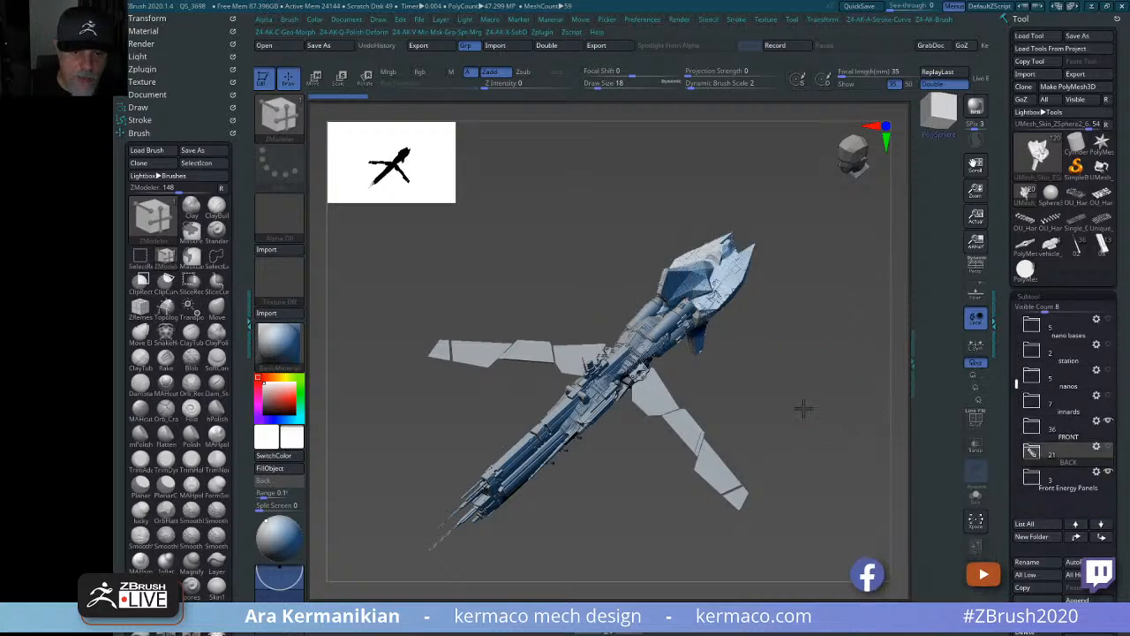
pyautogui.moveTo(803, 404); pyautogui.dragTo(805, 399)
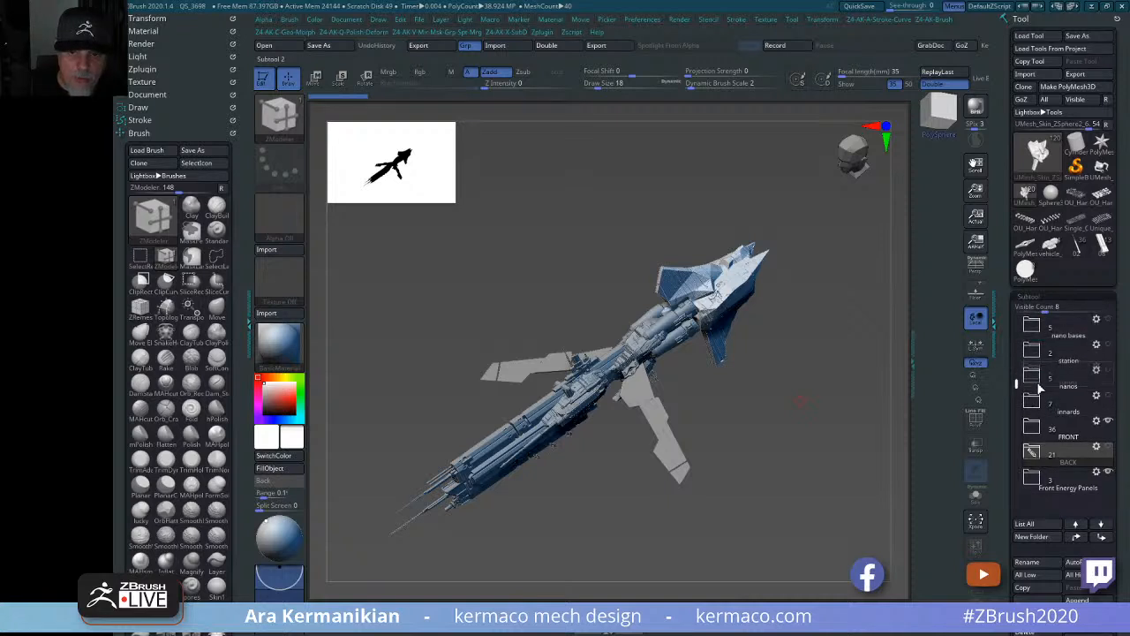
pyautogui.moveTo(1016, 385); pyautogui.dragTo(1017, 303)
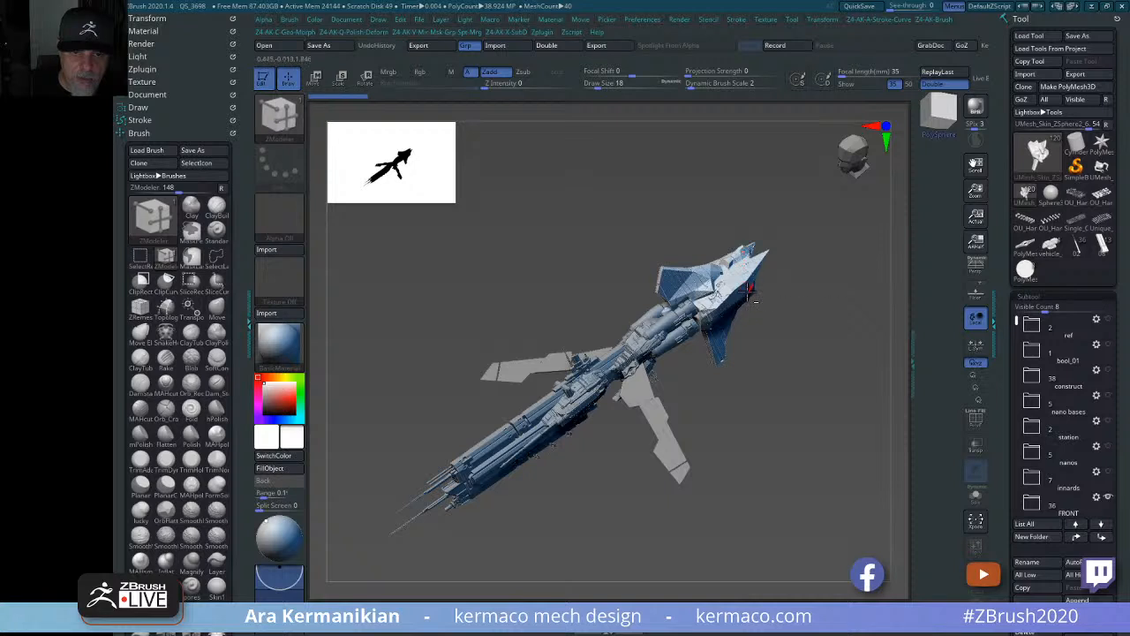
# Select the rear hull mesh on the ship and switch to the Move brush.
pyautogui.keyDown('alt'); pyautogui.click(750, 293); pyautogui.keyUp('alt')
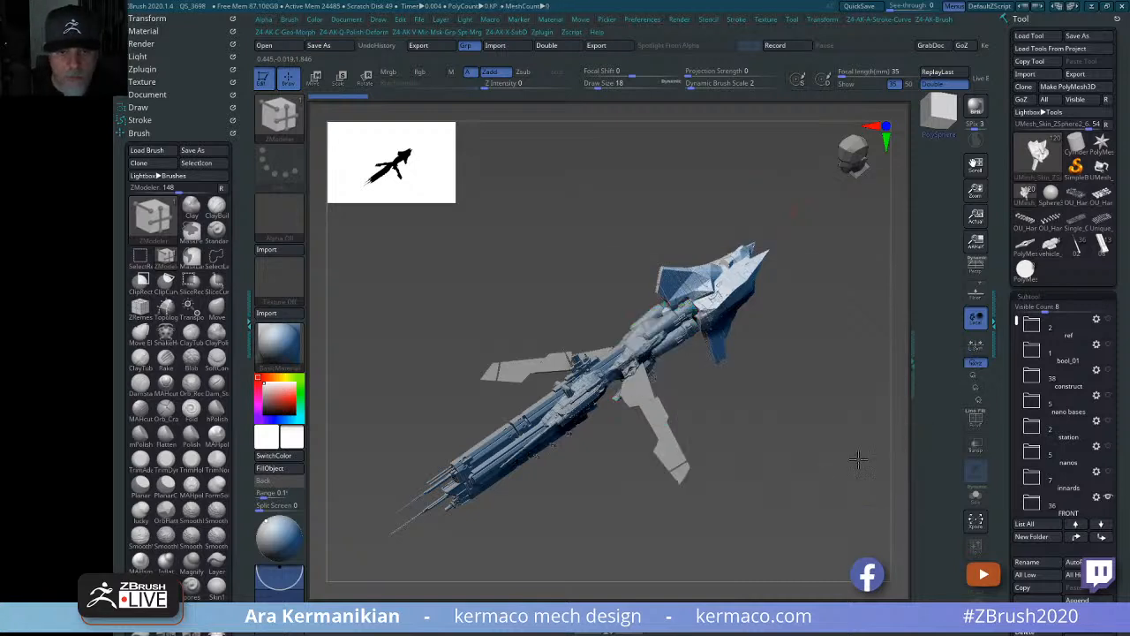
pyautogui.press('b')
pyautogui.press('m')
pyautogui.press('v')
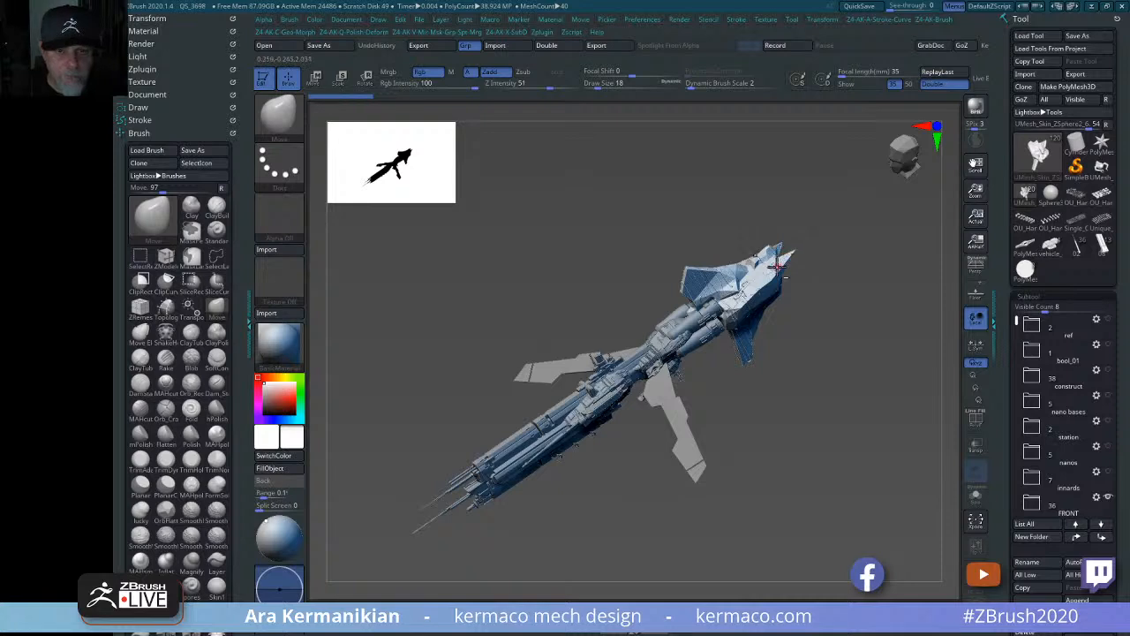
# Expand the BACK folder and make its parts visible again.
pyautogui.moveTo(1012, 331); pyautogui.dragTo(1013, 385)
pyautogui.click(1039, 457)
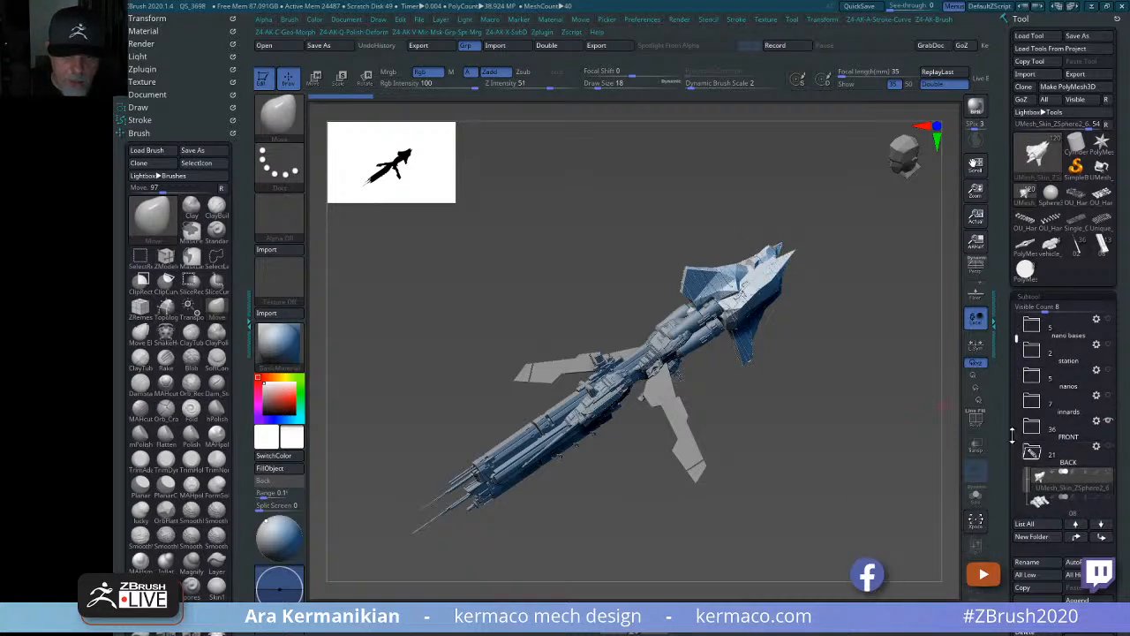
pyautogui.moveTo(1014, 338); pyautogui.dragTo(1017, 484)
pyautogui.moveTo(1101, 406)
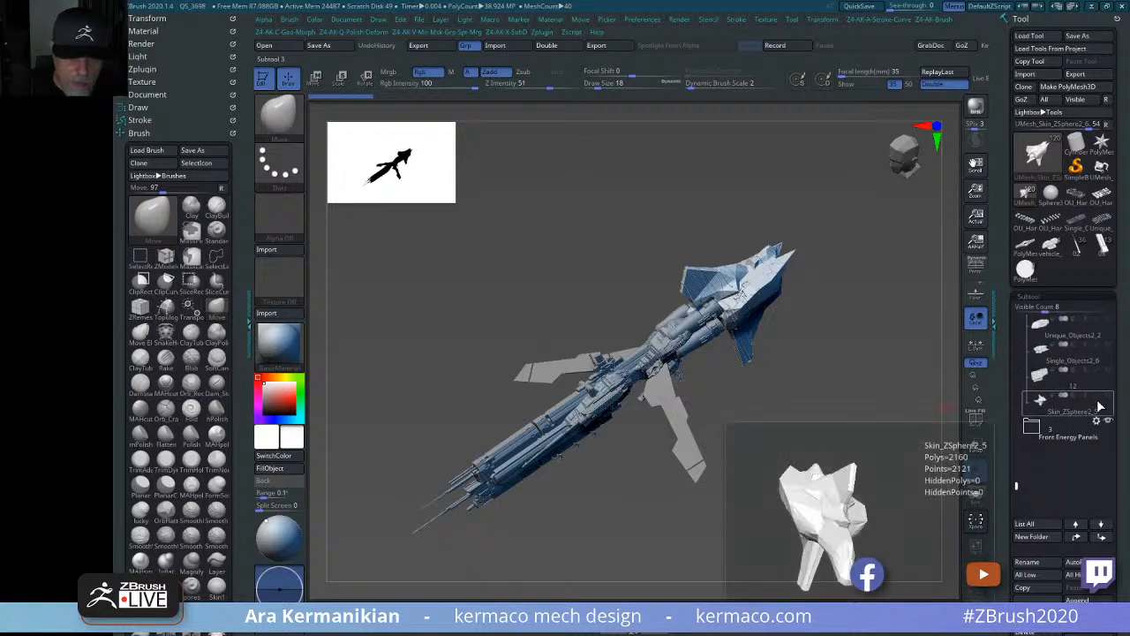
pyautogui.click(1110, 400)
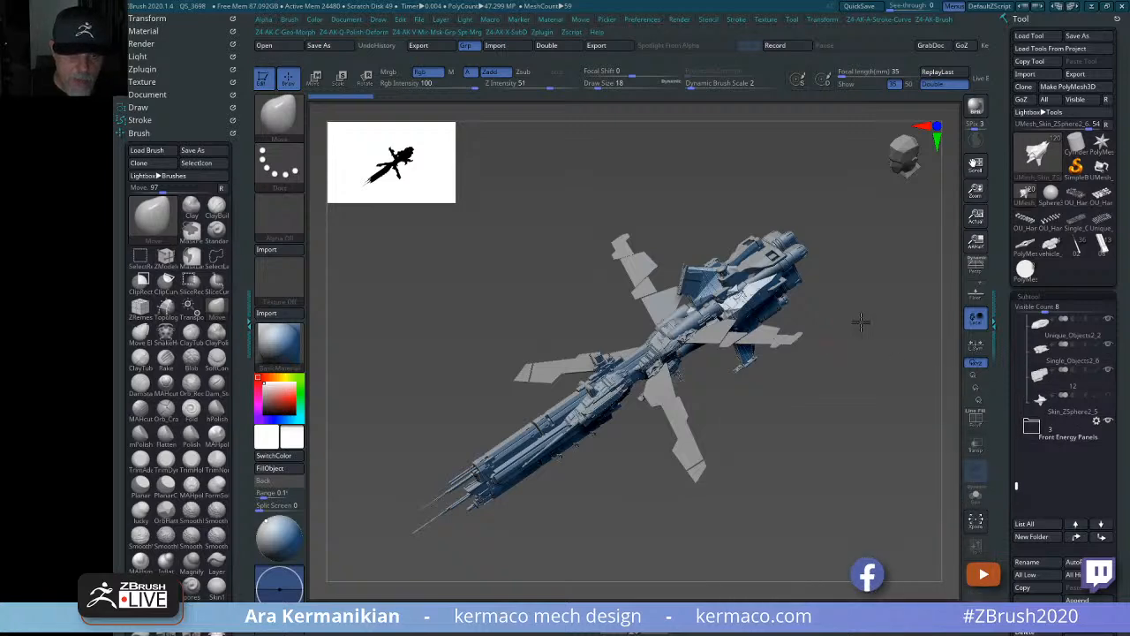
# Inspect the rear hull mesh alone in Solo mode and return to the full ship.
pyautogui.moveTo(861, 323); pyautogui.dragTo(662, 389)
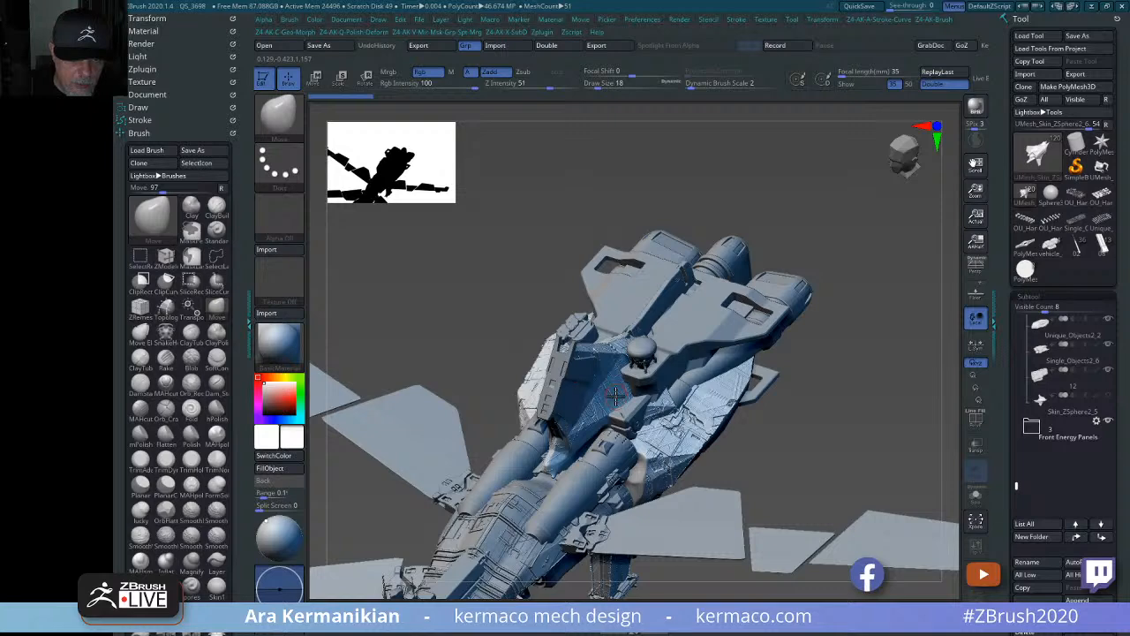
pyautogui.click(976, 495)
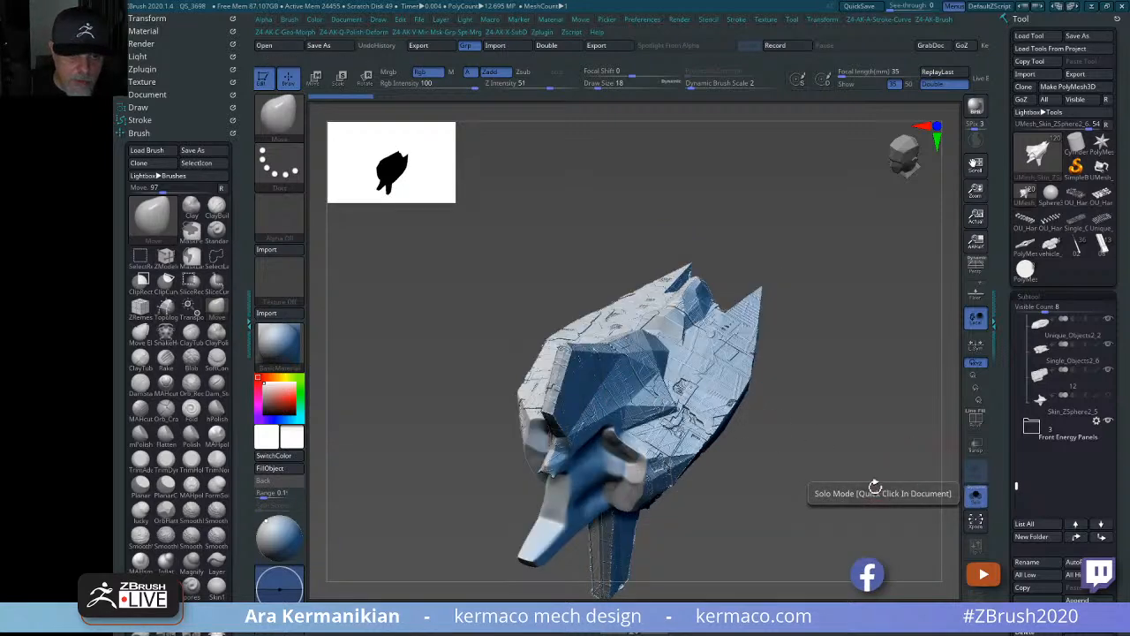
pyautogui.moveTo(873, 483); pyautogui.dragTo(870, 475)
pyautogui.click(975, 494)
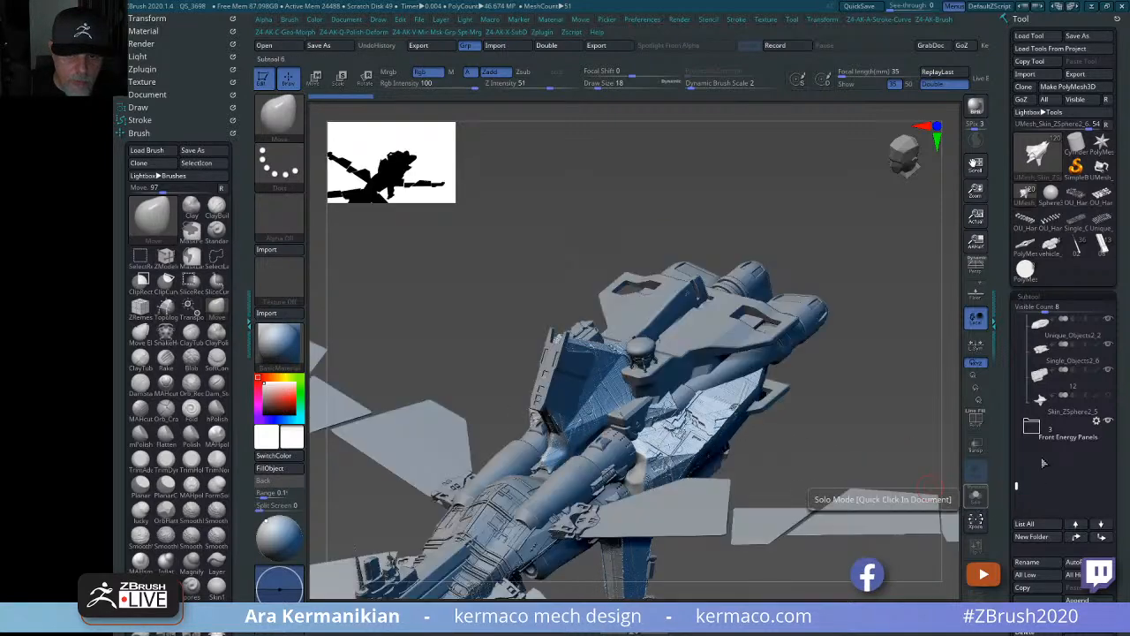
pyautogui.click(1110, 398)
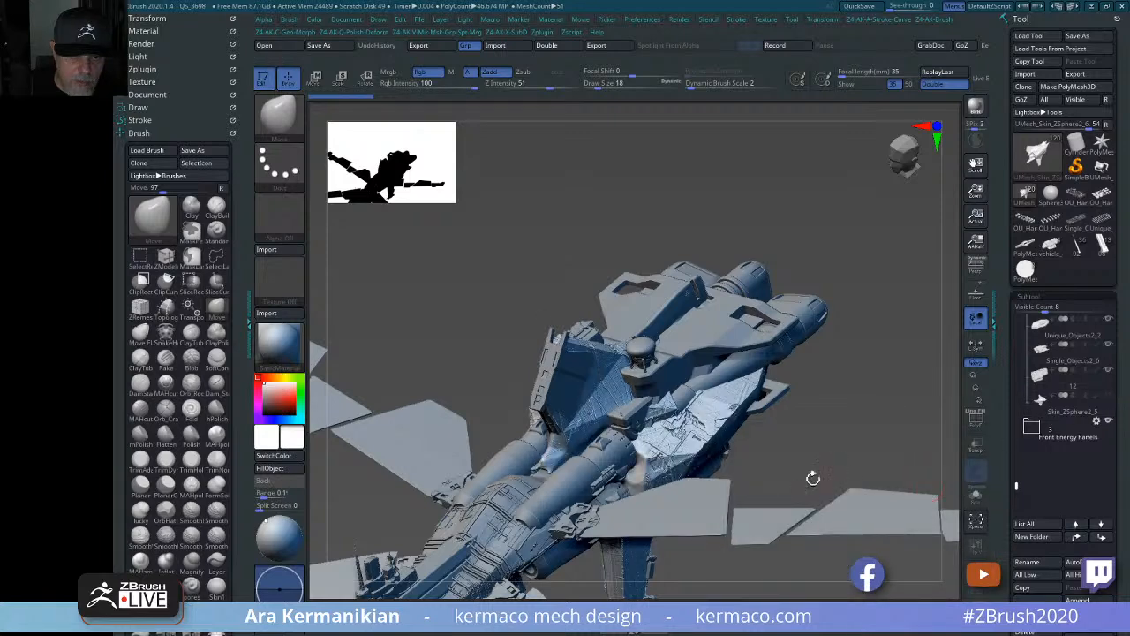
# Hide the FRONT folder's parts and view the rear section with its energy panels.
pyautogui.moveTo(865, 433); pyautogui.dragTo(1017, 357)
pyautogui.moveTo(1021, 477); pyautogui.dragTo(1009, 348)
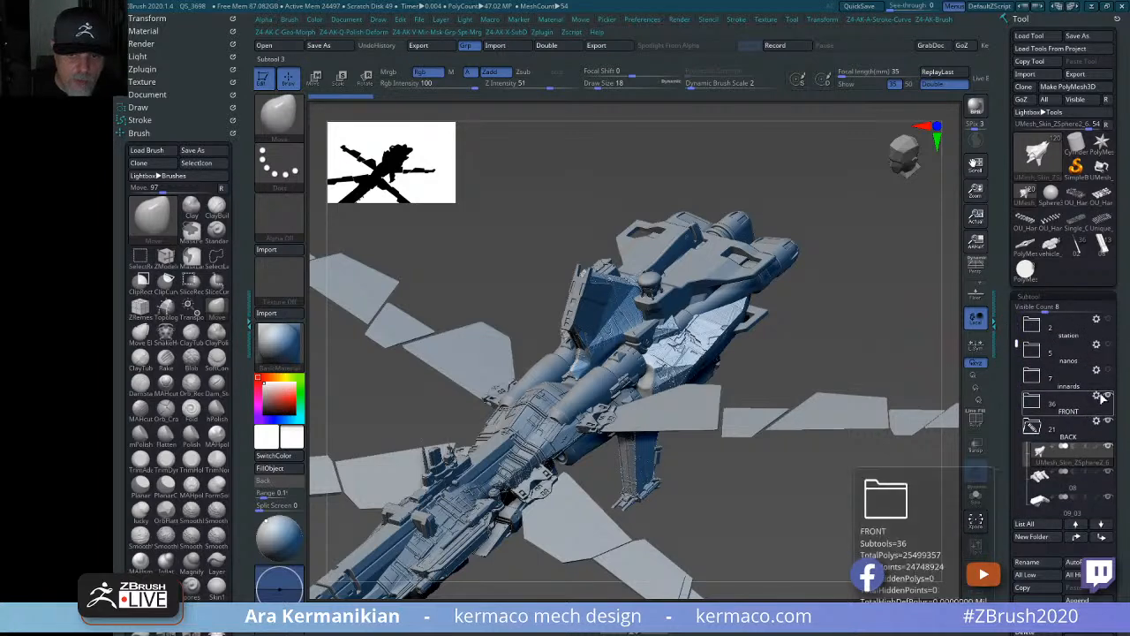
pyautogui.click(1110, 399)
pyautogui.moveTo(843, 518); pyautogui.dragTo(925, 470)
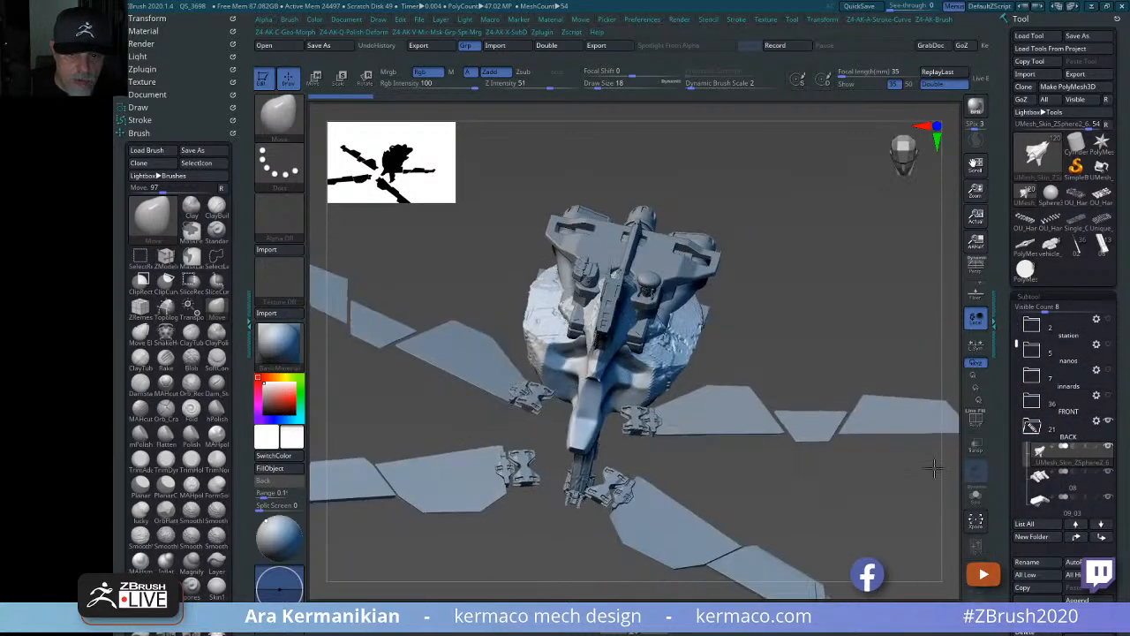
pyautogui.moveTo(855, 505); pyautogui.dragTo(883, 535)
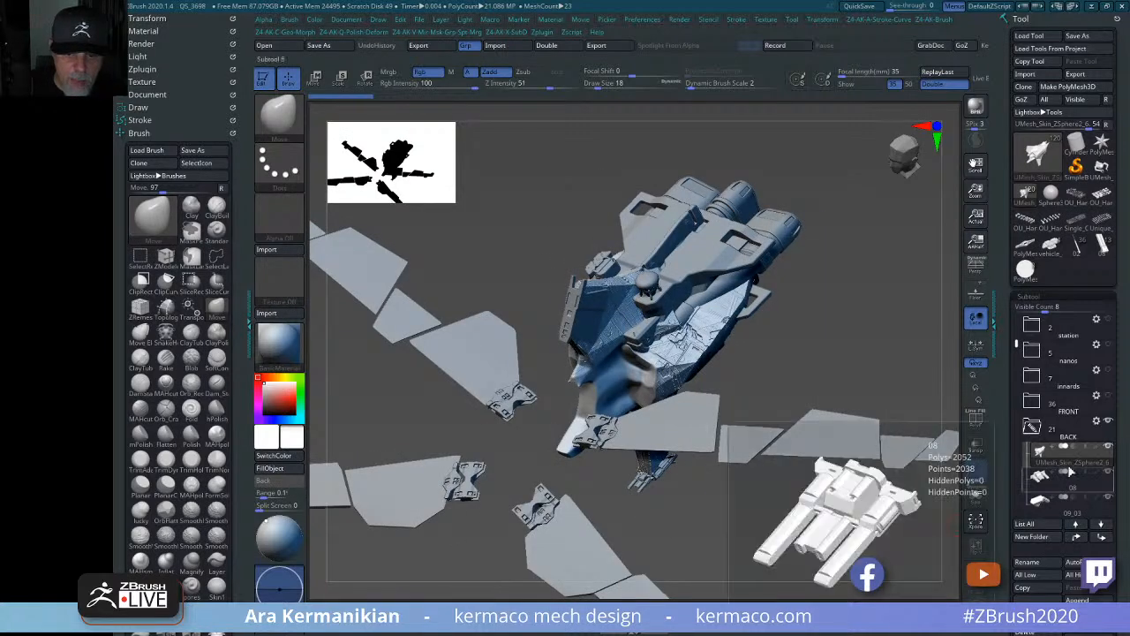
# Hide the Front Energy Panels folder and inspect the rear section with its remaining panels from several angles.
pyautogui.moveTo(1014, 349); pyautogui.dragTo(1021, 486)
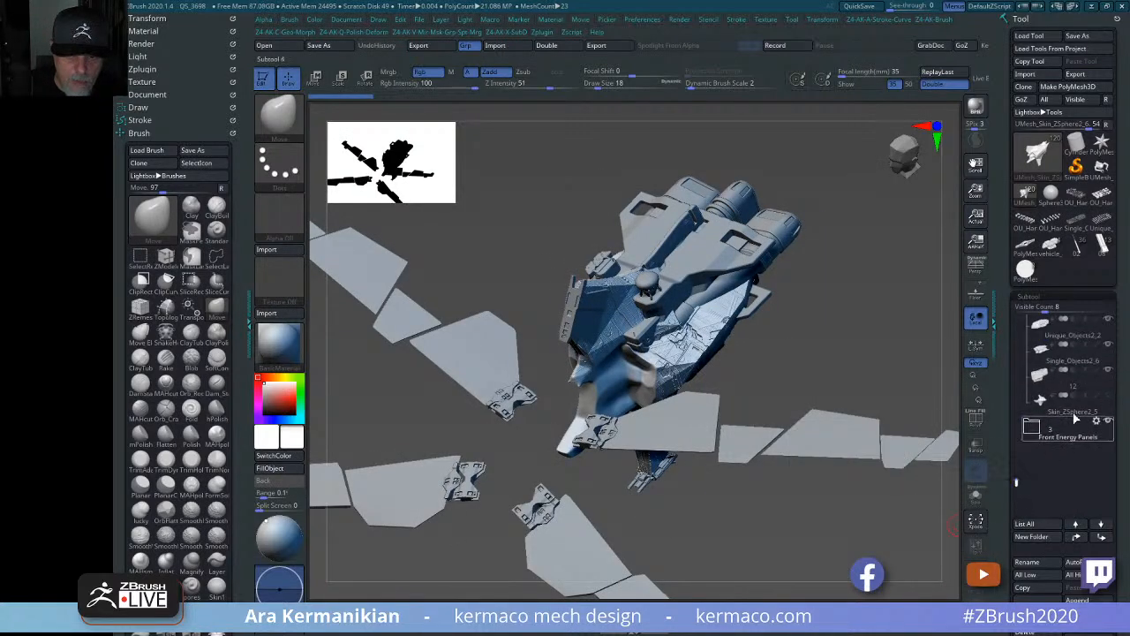
pyautogui.moveTo(885, 528); pyautogui.dragTo(642, 400)
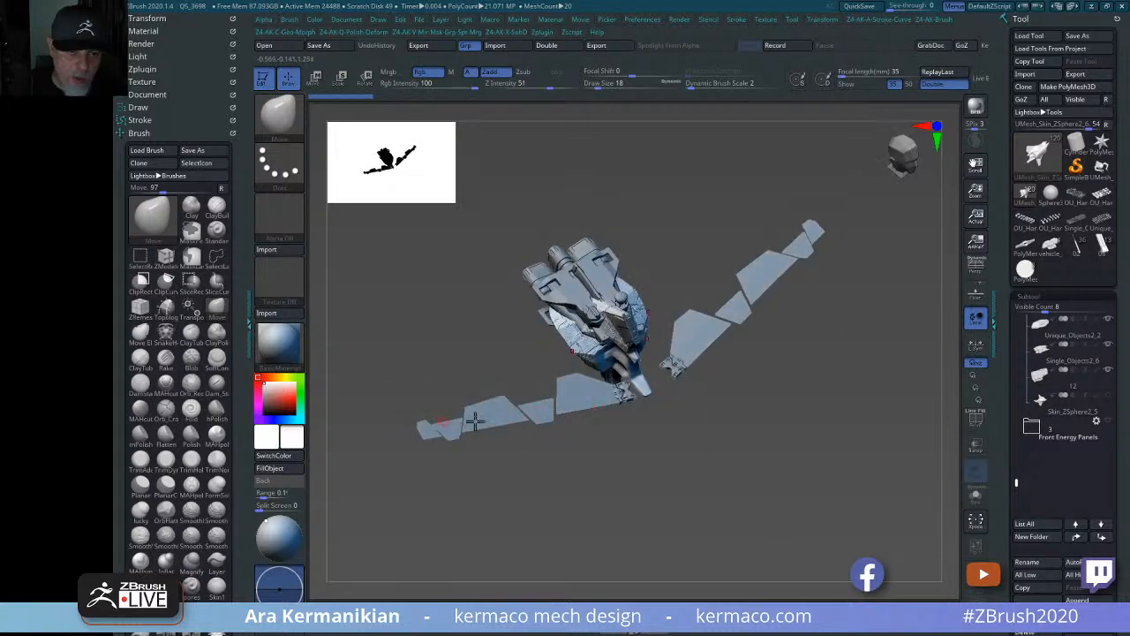
pyautogui.moveTo(633, 455)
pyautogui.keyDown('alt'); pyautogui.mouseDown()
pyautogui.moveTo(621, 462)
pyautogui.moveTo(648, 467)
pyautogui.moveTo(649, 446)
pyautogui.mouseUp(); pyautogui.keyUp('alt')
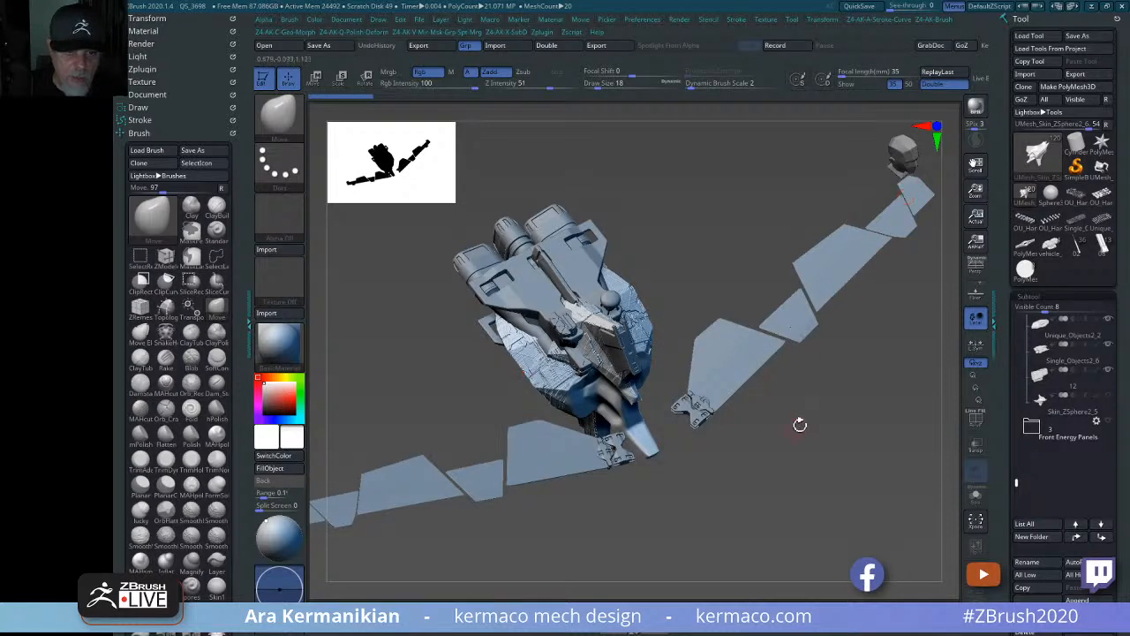
pyautogui.moveTo(799, 425); pyautogui.dragTo(615, 424)
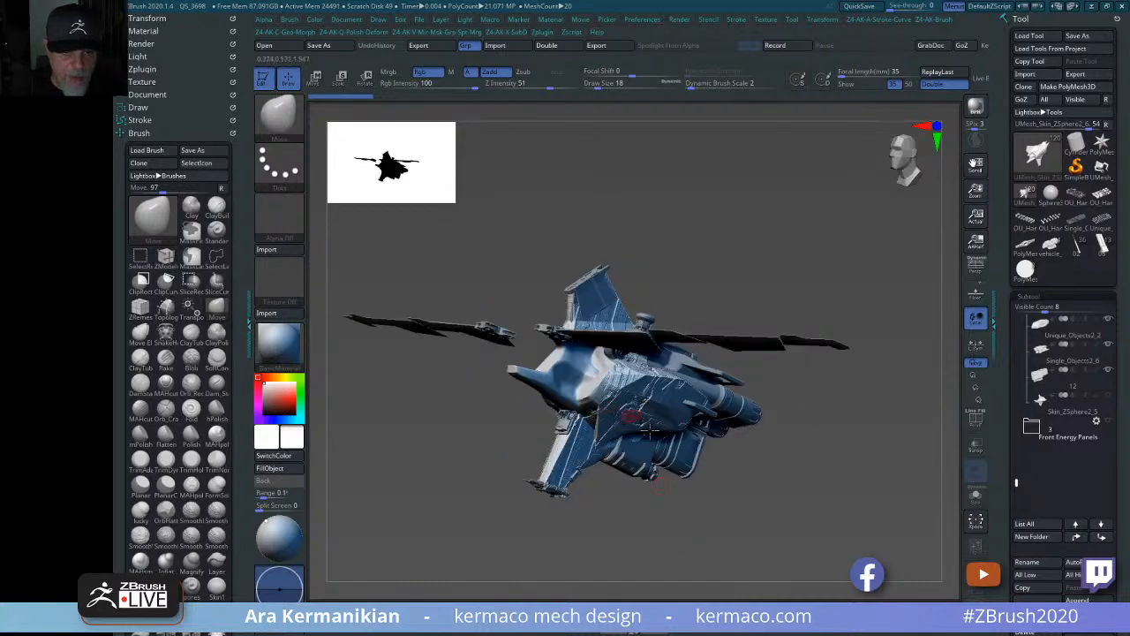
pyautogui.moveTo(651, 491); pyautogui.dragTo(678, 365)
pyautogui.moveTo(741, 276); pyautogui.dragTo(712, 336)
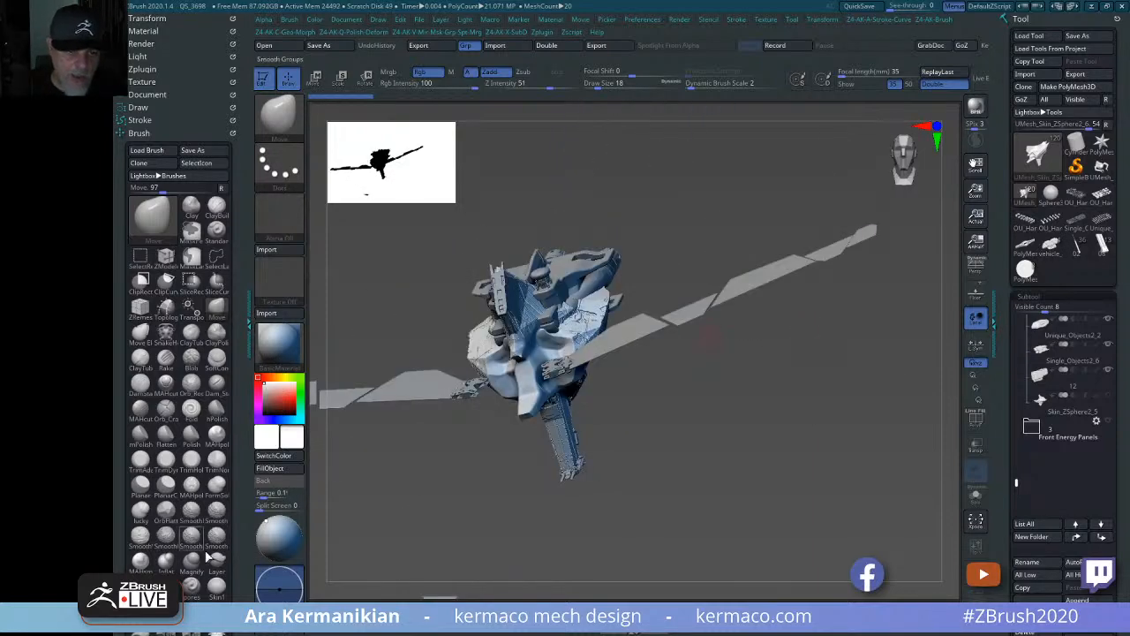
pyautogui.moveTo(668, 462); pyautogui.dragTo(892, 452)
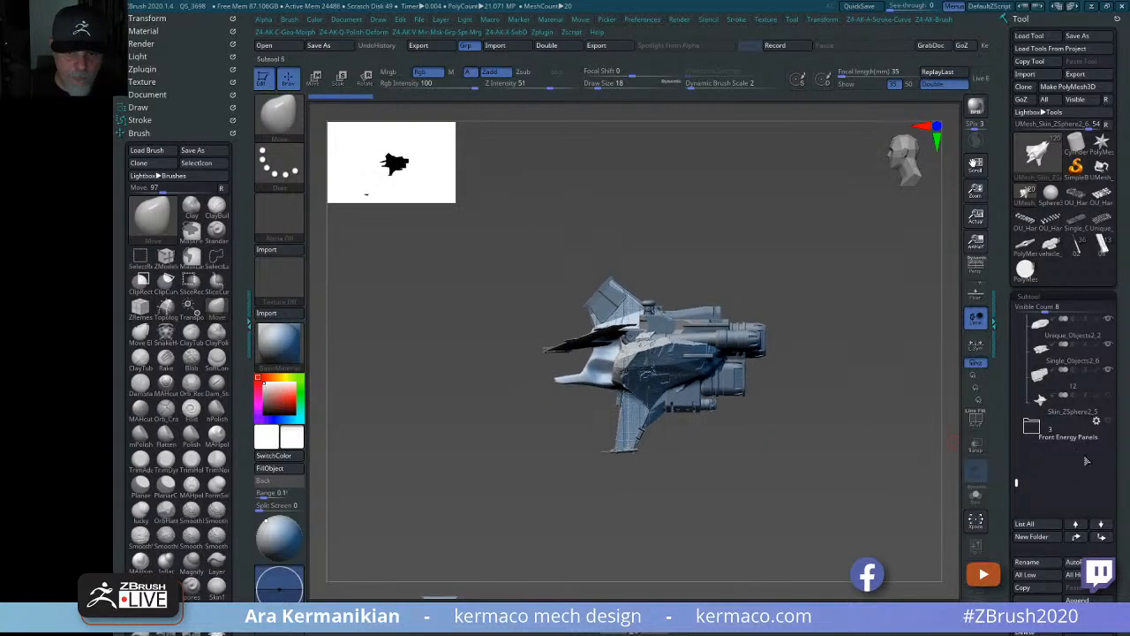
# Select the Front Energy Panels folder's subtool and collapse the BACK folder in the subtool list.
pyautogui.click(1111, 420)
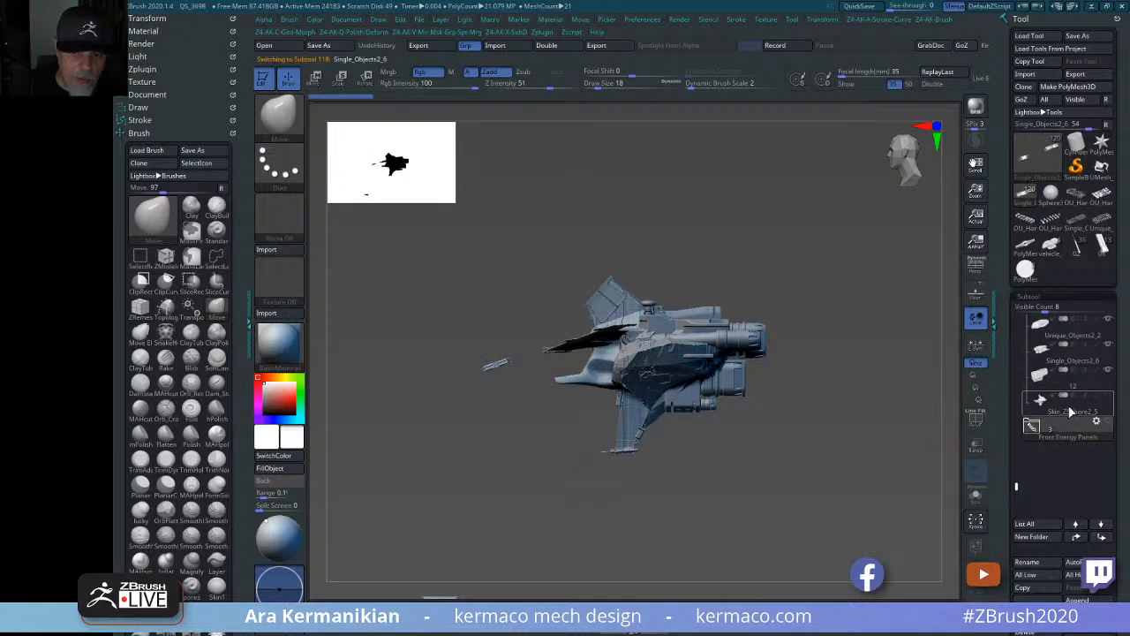
pyautogui.moveTo(1072, 411)
pyautogui.keyDown('ctrl'); pyautogui.keyDown('shift'); pyautogui.moveTo(1080, 314); pyautogui.dragTo(1083, 287); pyautogui.keyUp('shift'); pyautogui.keyUp('ctrl')
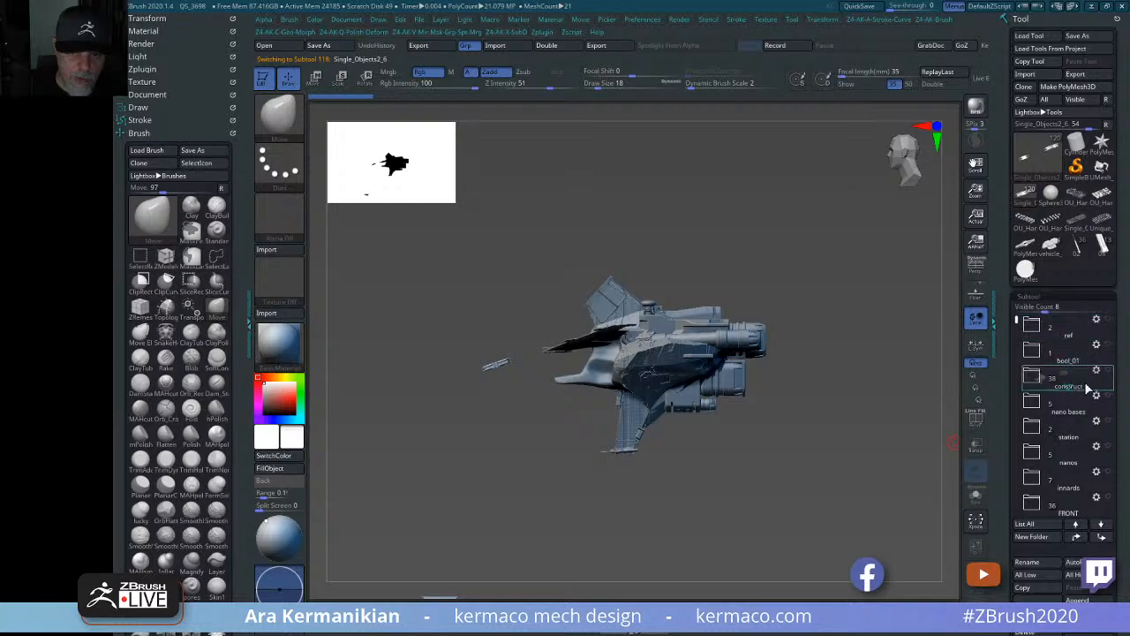
pyautogui.moveTo(1016, 322)
pyautogui.mouseDown()
pyautogui.moveTo(1032, 490)
pyautogui.moveTo(1022, 340)
pyautogui.mouseUp()
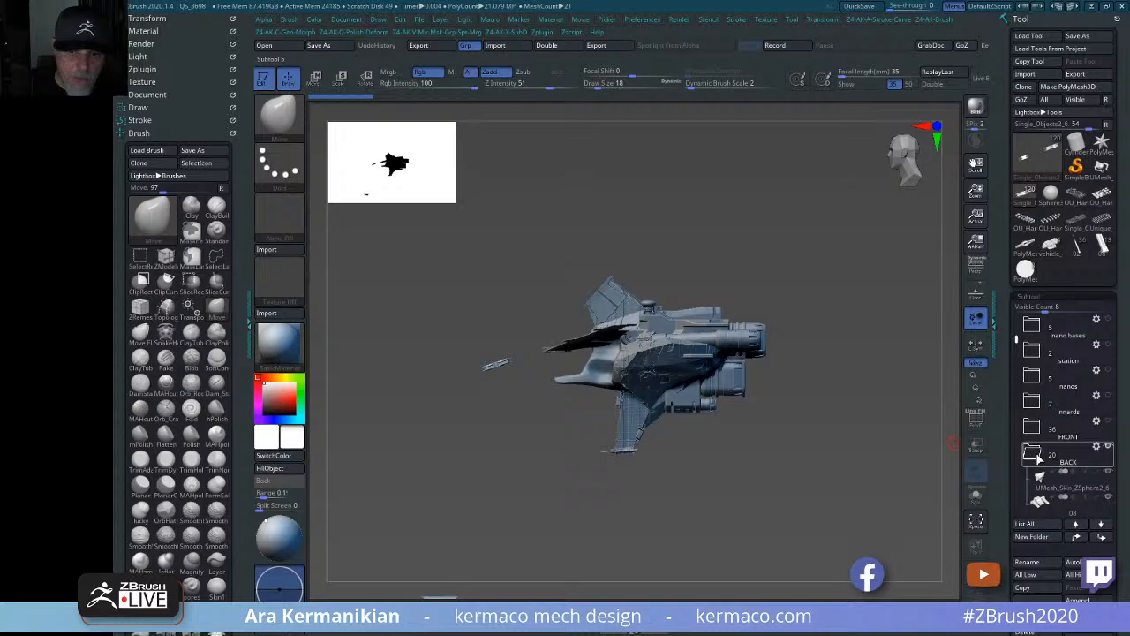
pyautogui.click(1039, 458)
# Make the parts of the FRONT and Front Energy Panels folders visible again to show the complete ship.
pyautogui.keyDown('alt'); pyautogui.moveTo(800, 408); pyautogui.dragTo(779, 379); pyautogui.keyUp('alt')
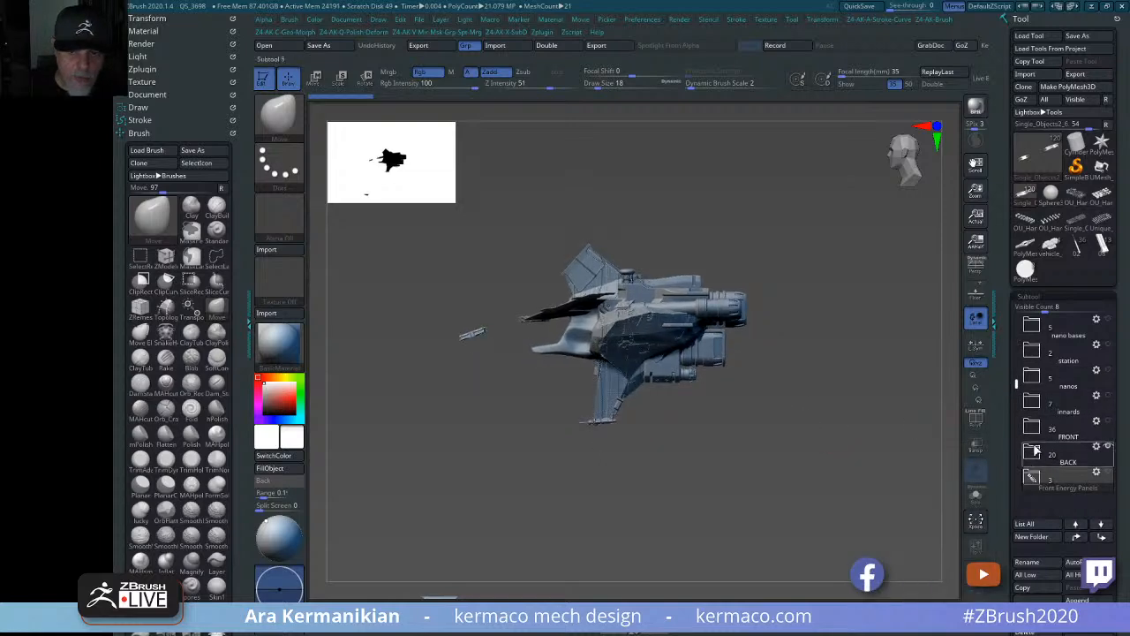
pyautogui.click(1108, 420)
pyautogui.moveTo(850, 456); pyautogui.dragTo(901, 484)
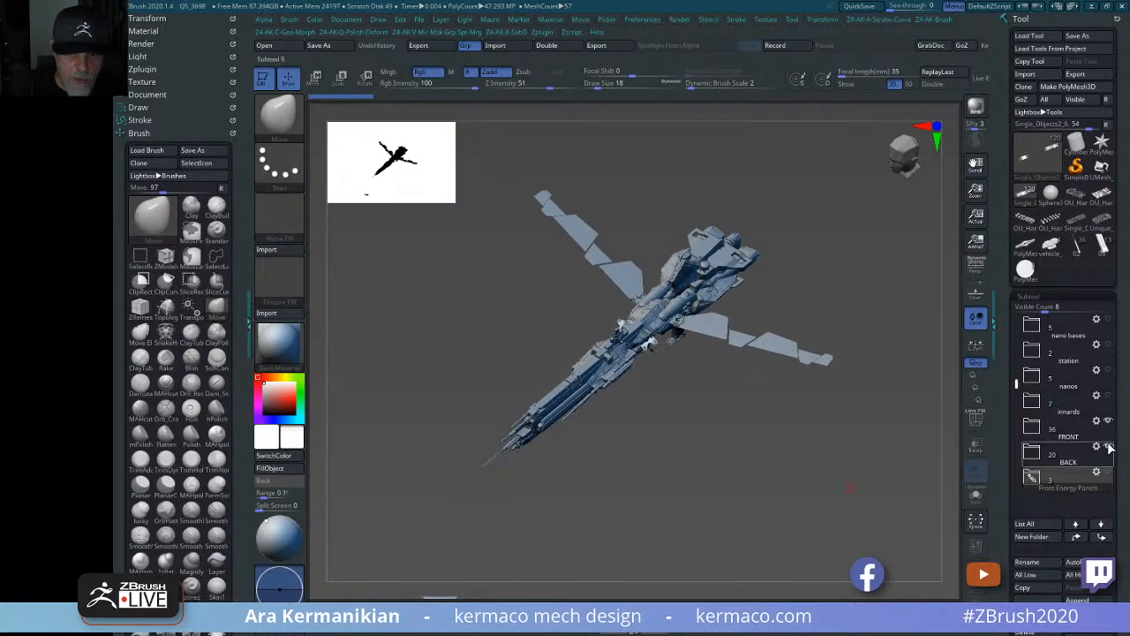
pyautogui.moveTo(1110, 396)
pyautogui.moveTo(1095, 486)
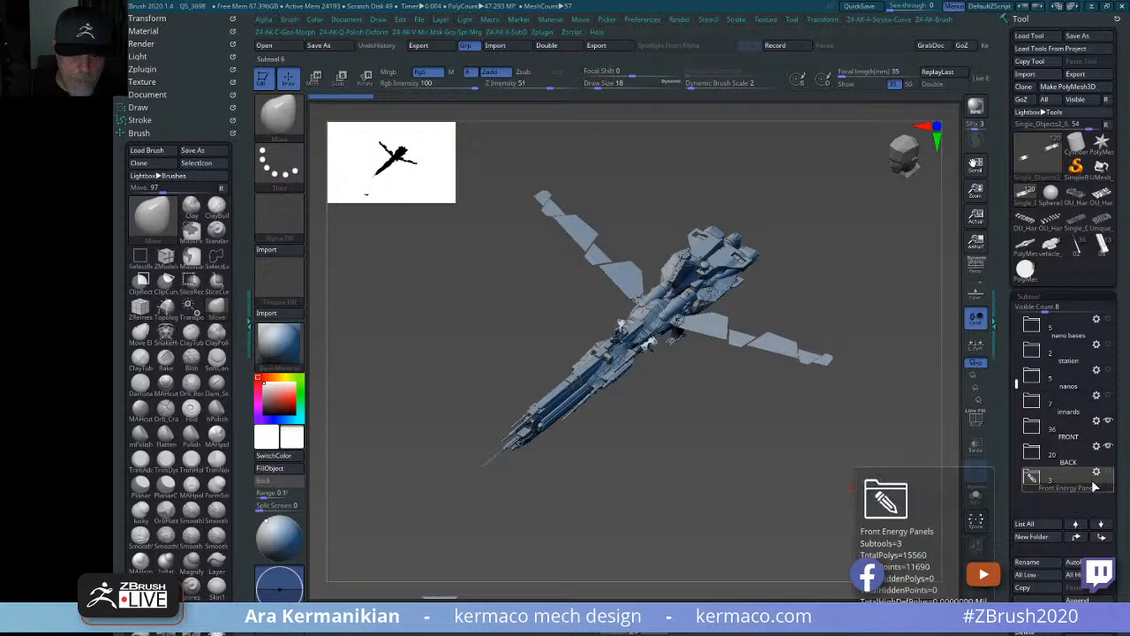
pyautogui.moveTo(825, 500); pyautogui.dragTo(856, 438)
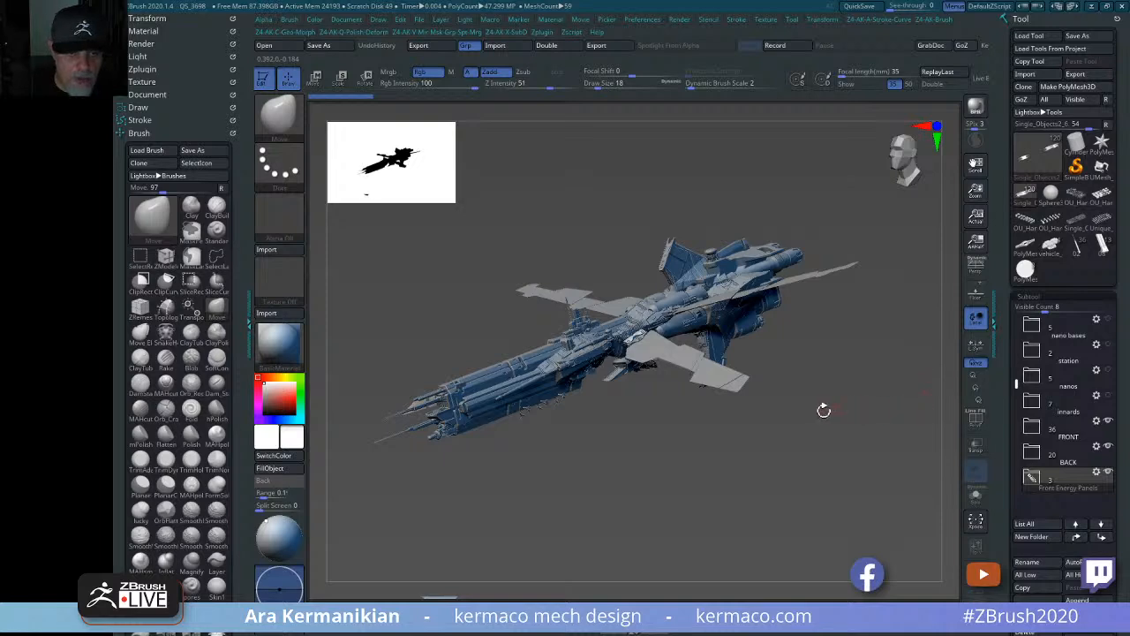
# Render the complete ship with BPR from above and from an underside diagonal view.
pyautogui.moveTo(823, 411); pyautogui.dragTo(904, 331)
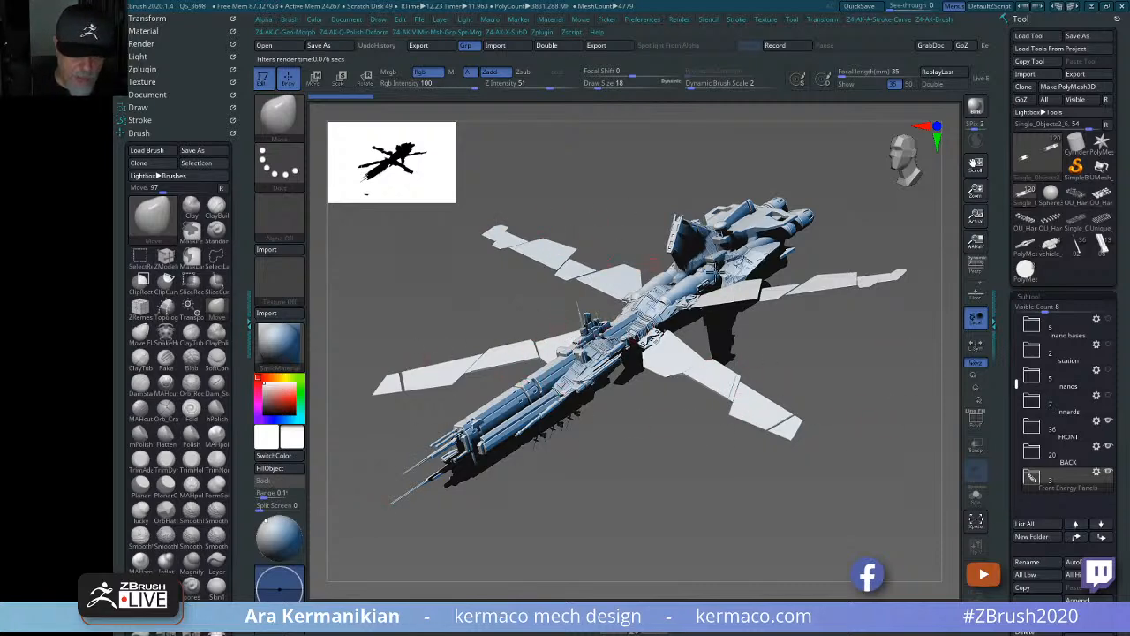
pyautogui.moveTo(890, 336)
pyautogui.mouseDown()
pyautogui.moveTo(850, 371)
pyautogui.moveTo(738, 212)
pyautogui.mouseUp()
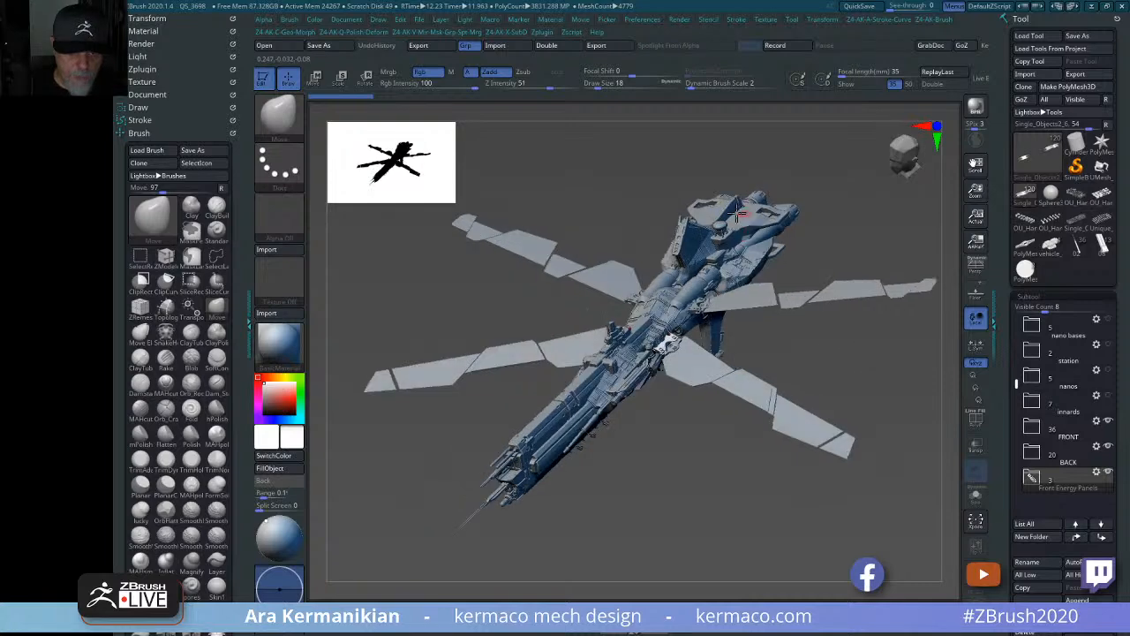
pyautogui.moveTo(877, 378); pyautogui.dragTo(826, 524)
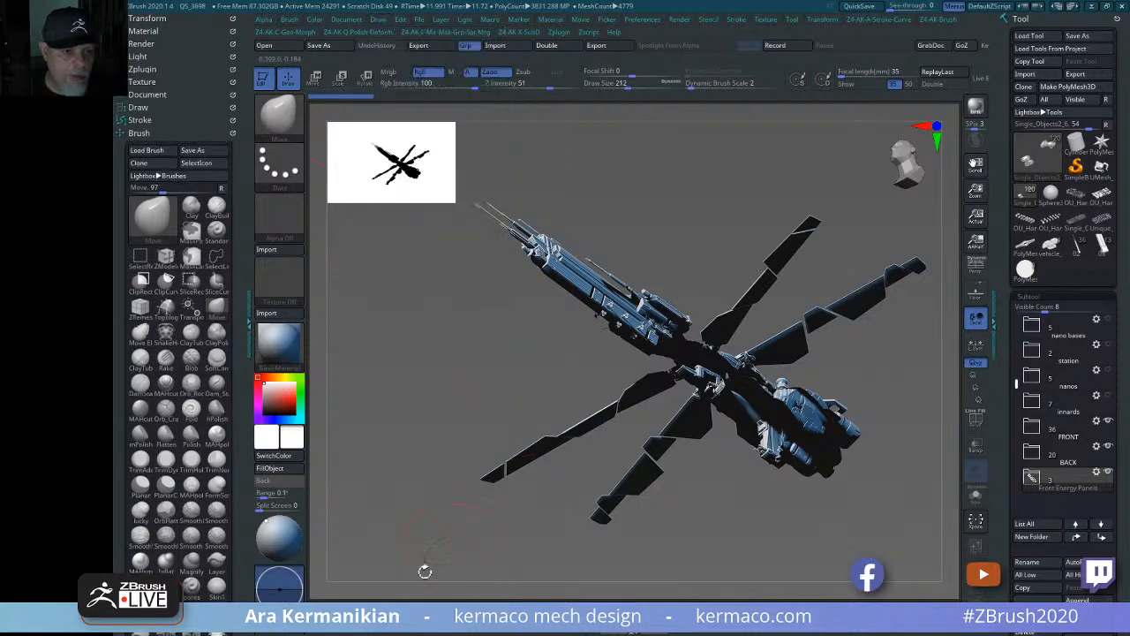
# Try to store the current view in the camera list.
pyautogui.click(379, 19)
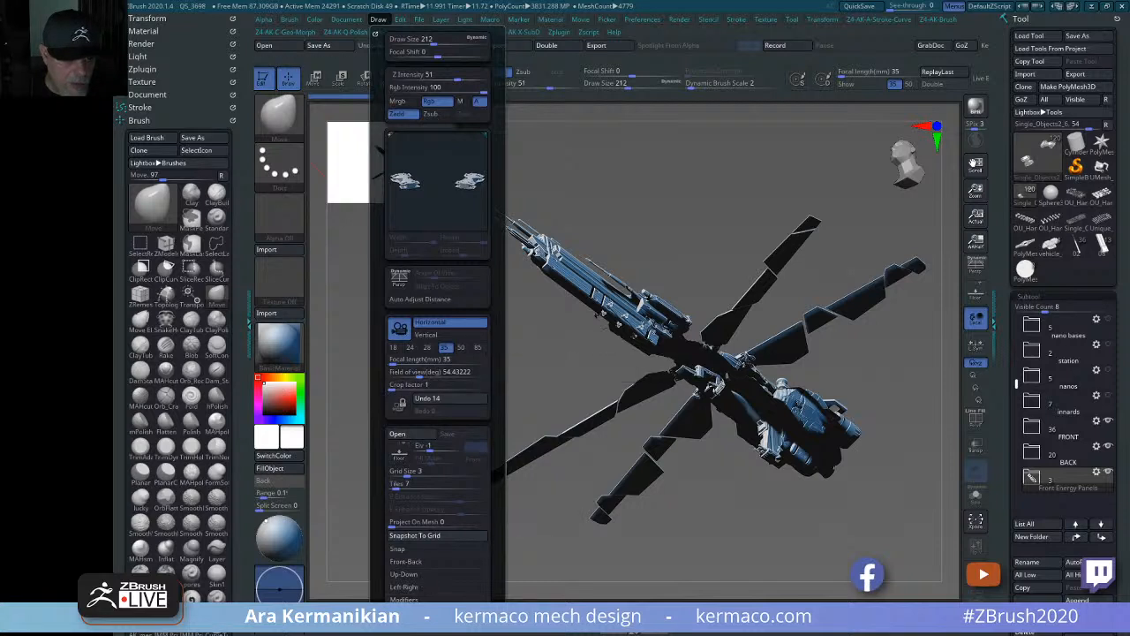
pyautogui.moveTo(496, 595); pyautogui.dragTo(500, 524)
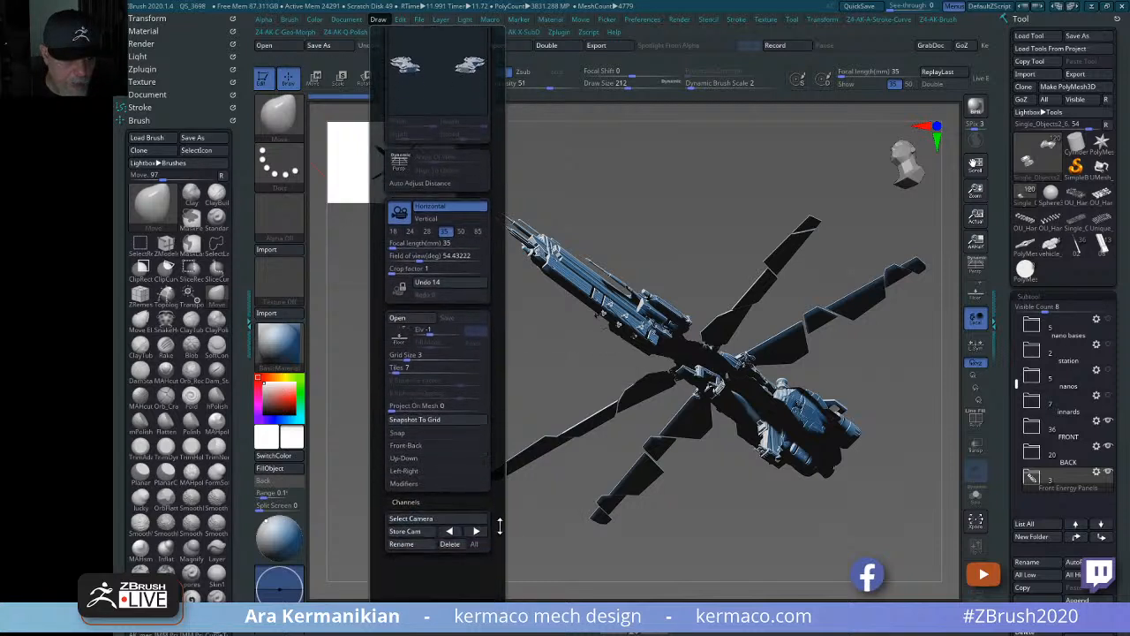
pyautogui.click(416, 493)
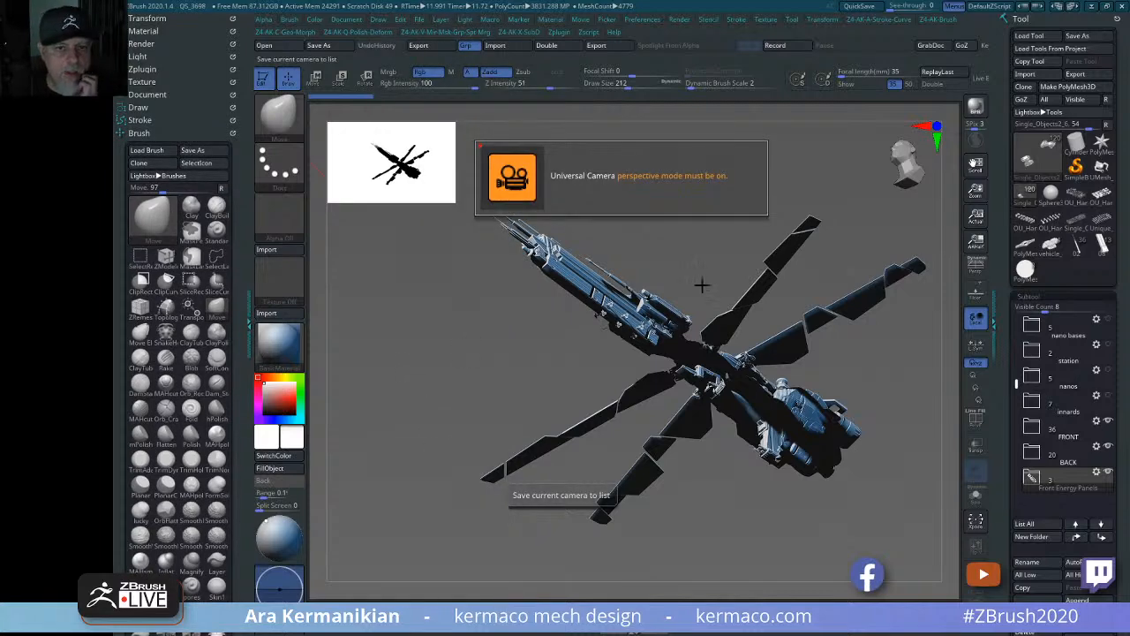
# Turn on perspective distortion and render the ship again with BPR.
pyautogui.click(976, 265)
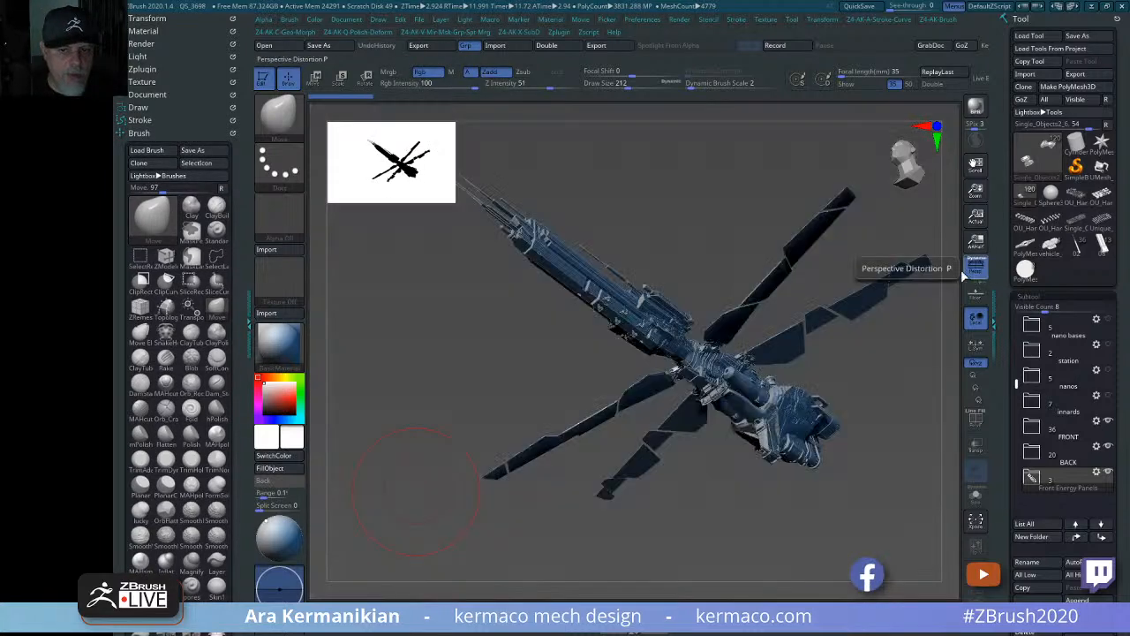
pyautogui.click(981, 110)
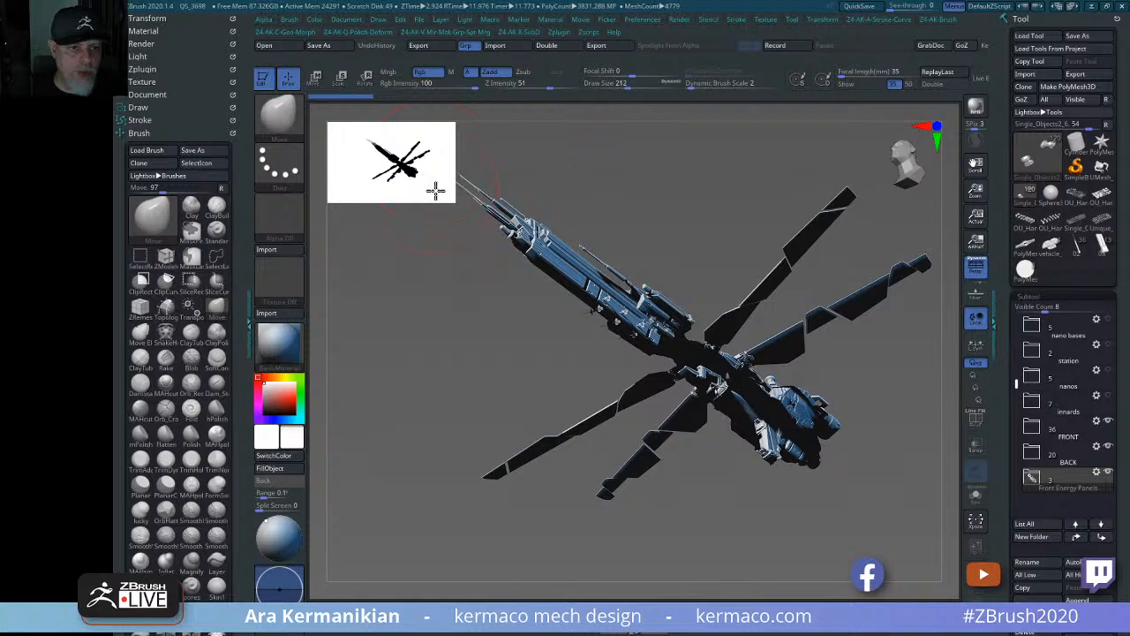
# Reduce the silhouette thumbnail to size 184 and store the current perspective view as a camera with the default name.
pyautogui.moveTo(434, 189); pyautogui.dragTo(408, 172)
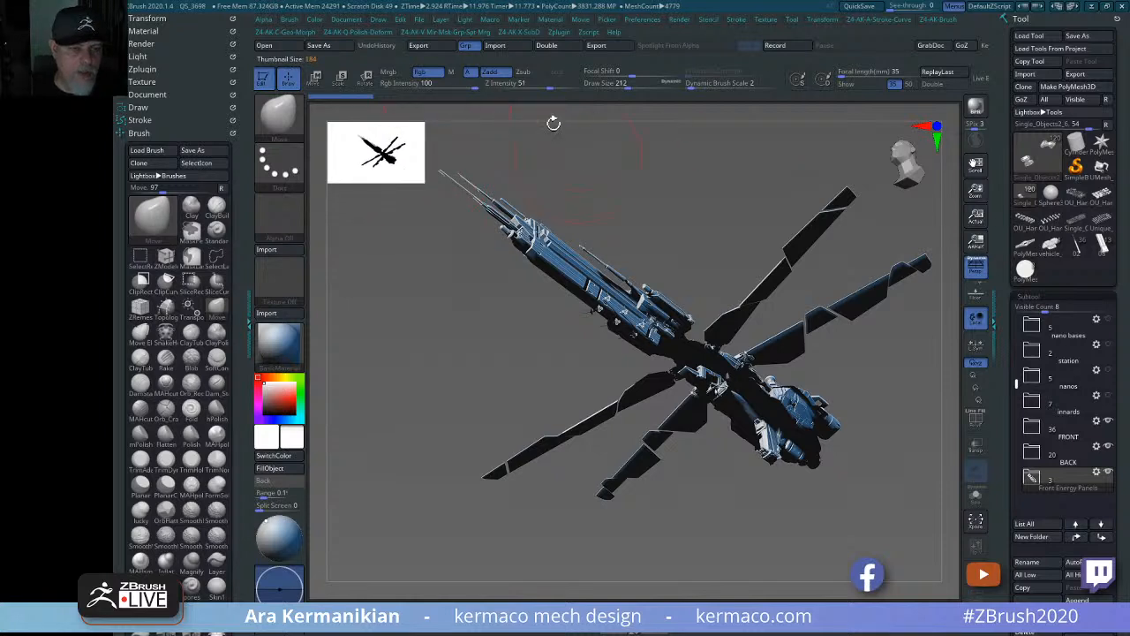
pyautogui.click(378, 21)
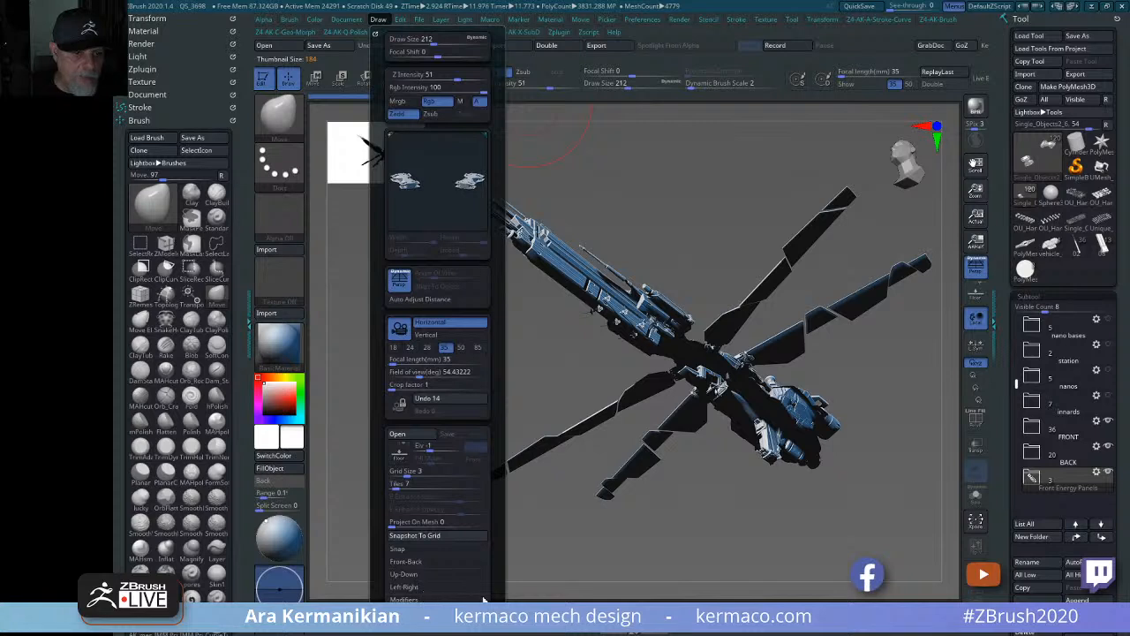
pyautogui.scroll(-3, 495, 590)
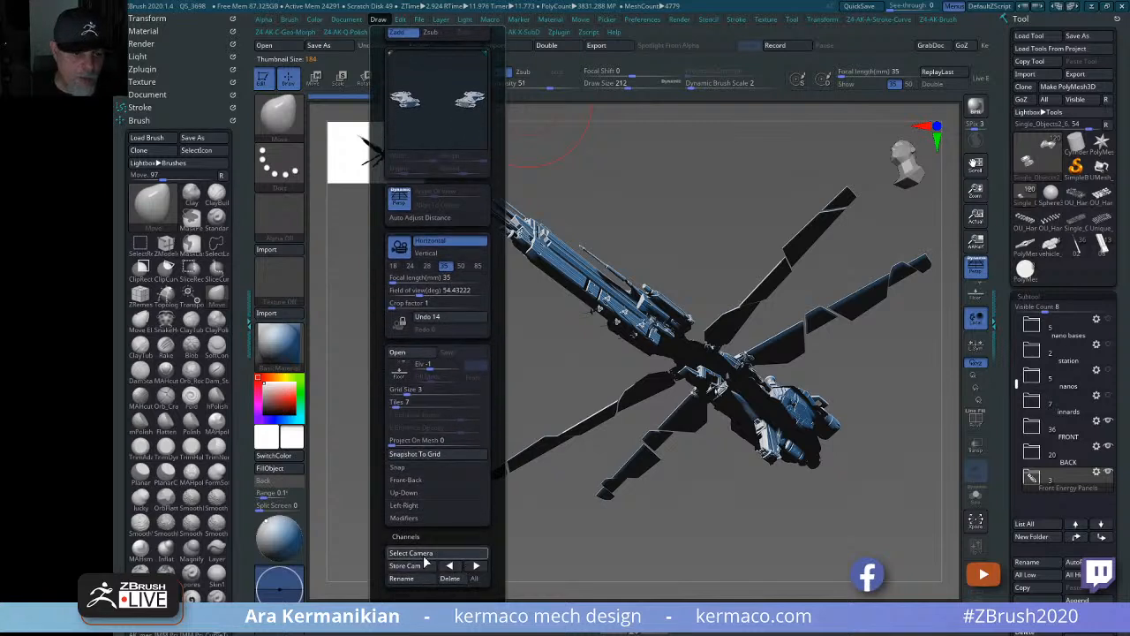
pyautogui.click(424, 564)
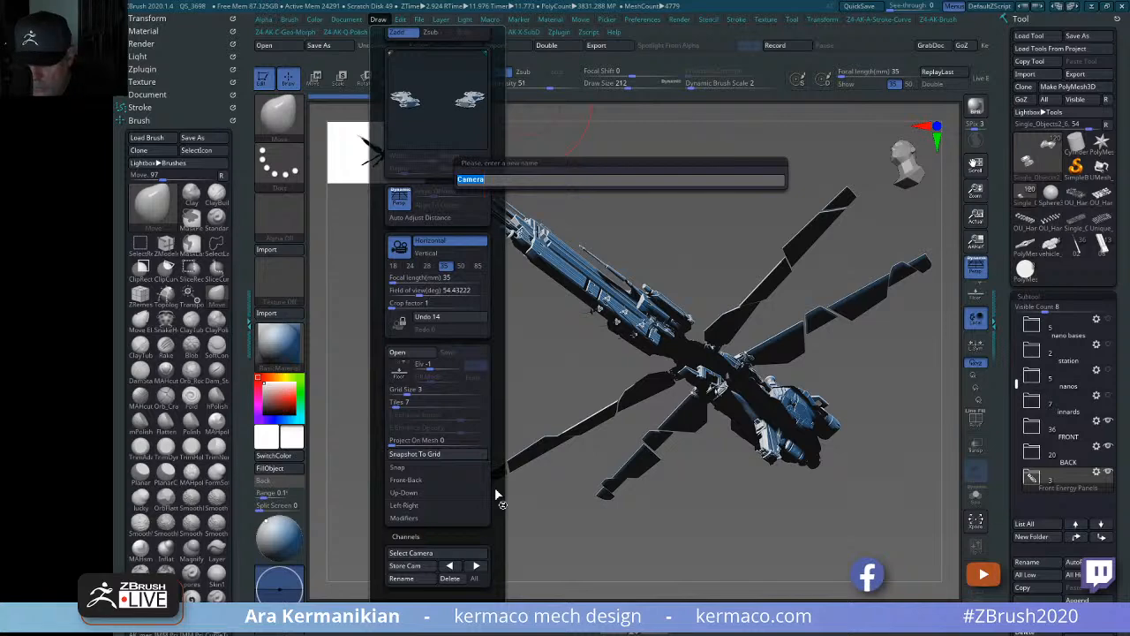
pyautogui.press('Return')
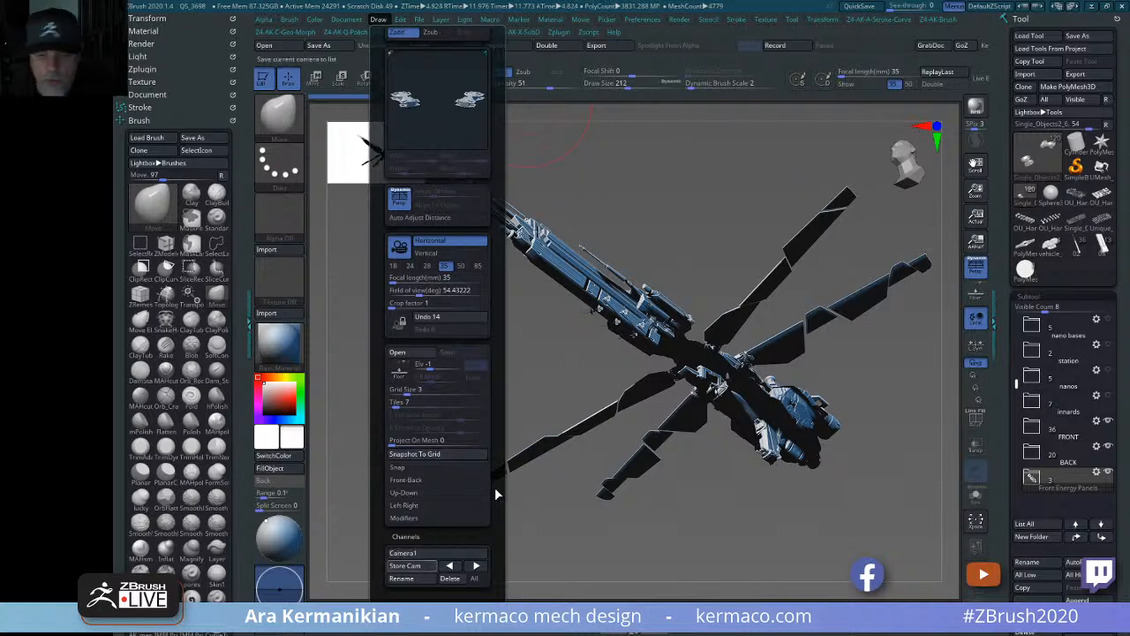
# Try a 50 mm focal length on a low side view of the ship, set it to 80 mm and render.
pyautogui.moveTo(749, 191)
pyautogui.mouseDown()
pyautogui.moveTo(755, 297)
pyautogui.moveTo(798, 292)
pyautogui.moveTo(856, 361)
pyautogui.moveTo(870, 270)
pyautogui.moveTo(888, 252)
pyautogui.moveTo(836, 368)
pyautogui.moveTo(848, 363)
pyautogui.moveTo(817, 304)
pyautogui.moveTo(792, 381)
pyautogui.moveTo(855, 415)
pyautogui.moveTo(843, 434)
pyautogui.moveTo(747, 465)
pyautogui.moveTo(857, 407)
pyautogui.moveTo(845, 419)
pyautogui.moveTo(837, 374)
pyautogui.moveTo(844, 402)
pyautogui.moveTo(888, 411)
pyautogui.moveTo(886, 434)
pyautogui.moveTo(876, 387)
pyautogui.moveTo(856, 389)
pyautogui.moveTo(870, 389)
pyautogui.mouseUp()
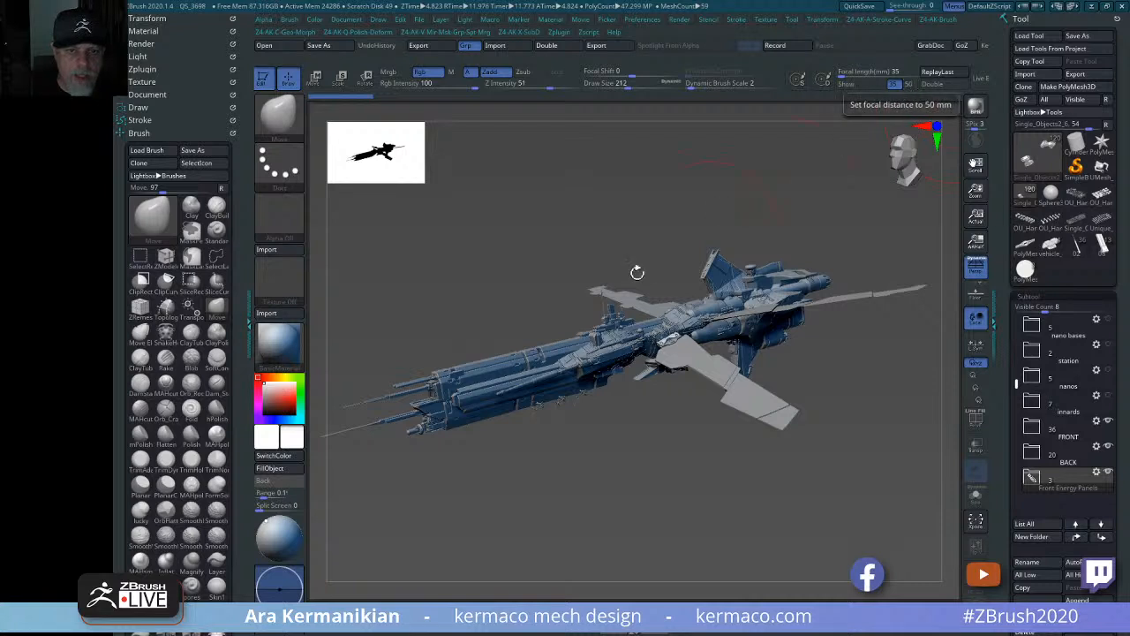
pyautogui.click(910, 86)
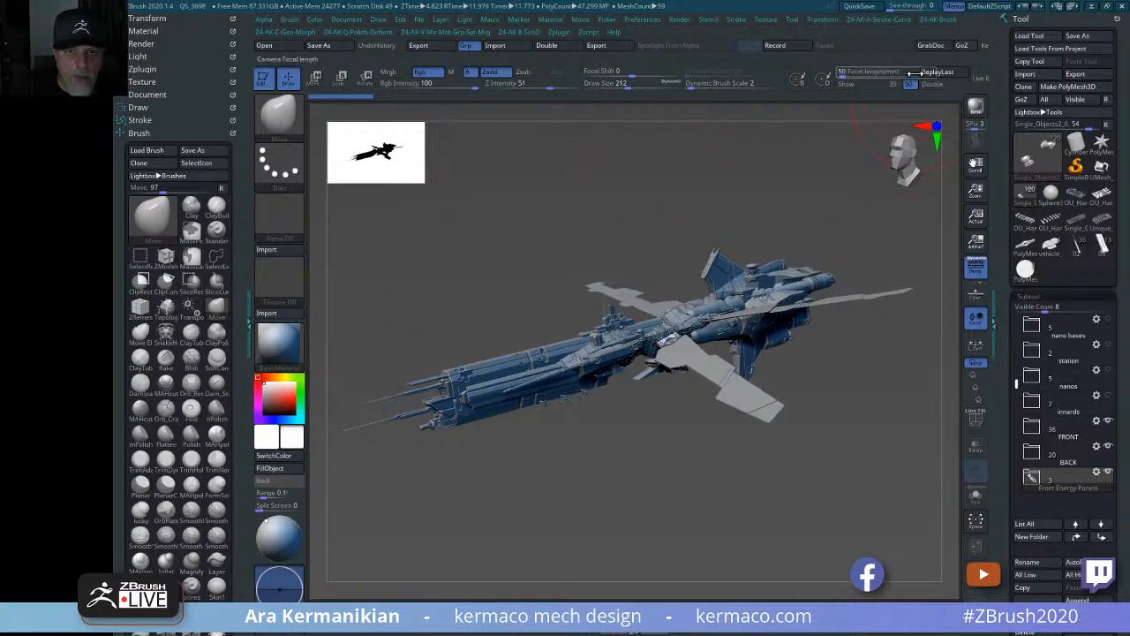
pyautogui.moveTo(843, 72)
pyautogui.mouseDown()
pyautogui.moveTo(880, 72)
pyautogui.moveTo(843, 72)
pyautogui.mouseUp()
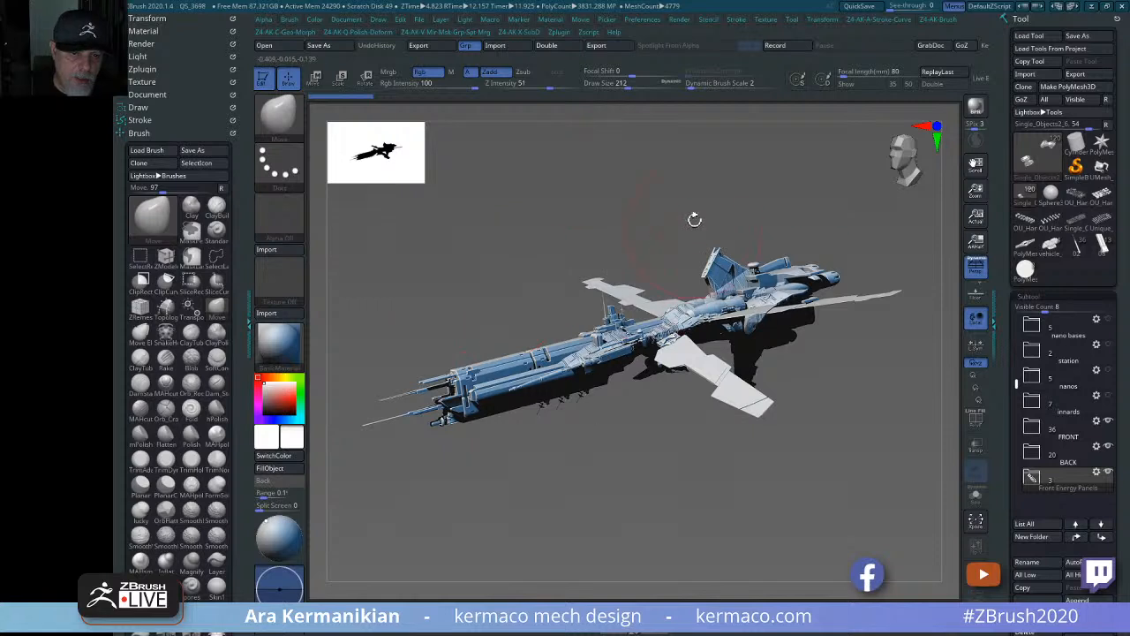
# Load a B&W preset from the Lightbox filters as the BPR filter for the ship render and orbit to a new angle.
pyautogui.click(141, 132)
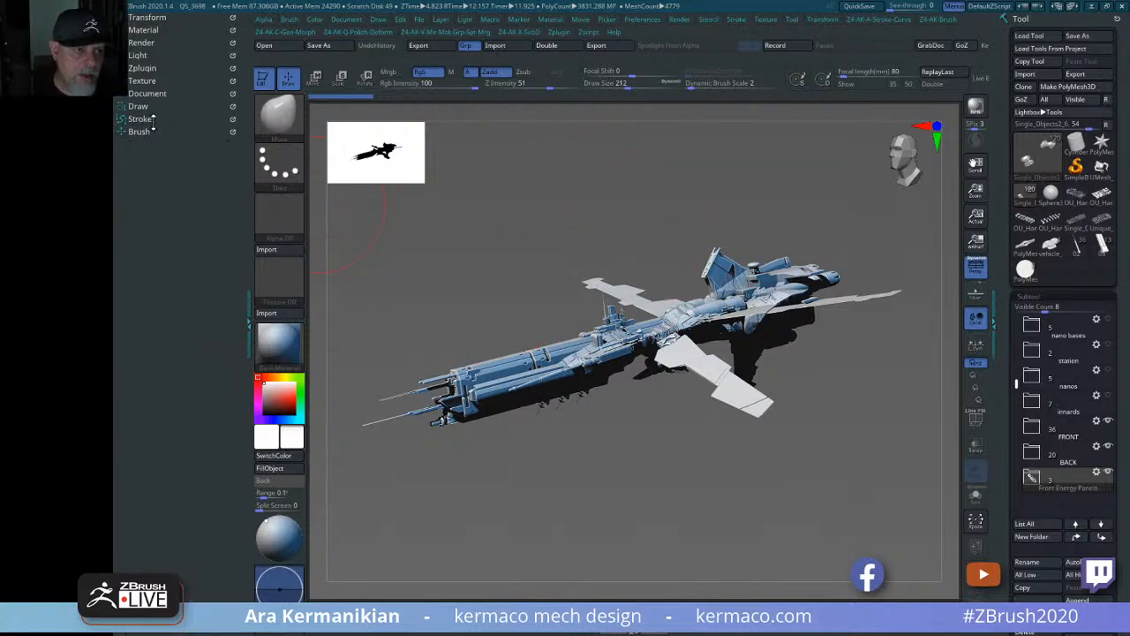
pyautogui.click(152, 42)
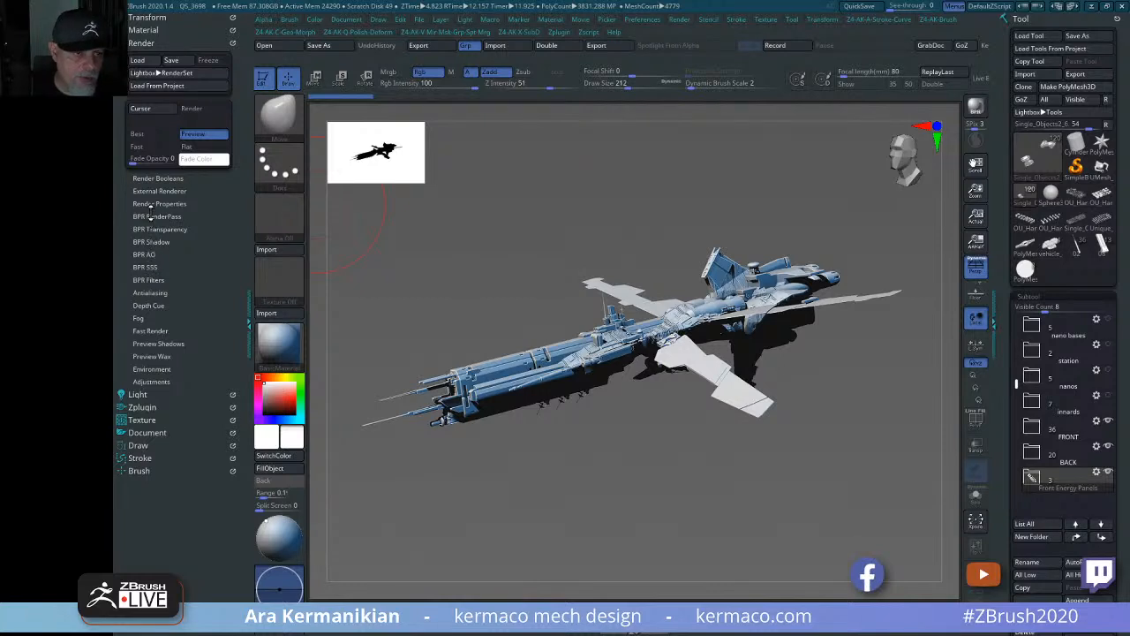
pyautogui.click(152, 279)
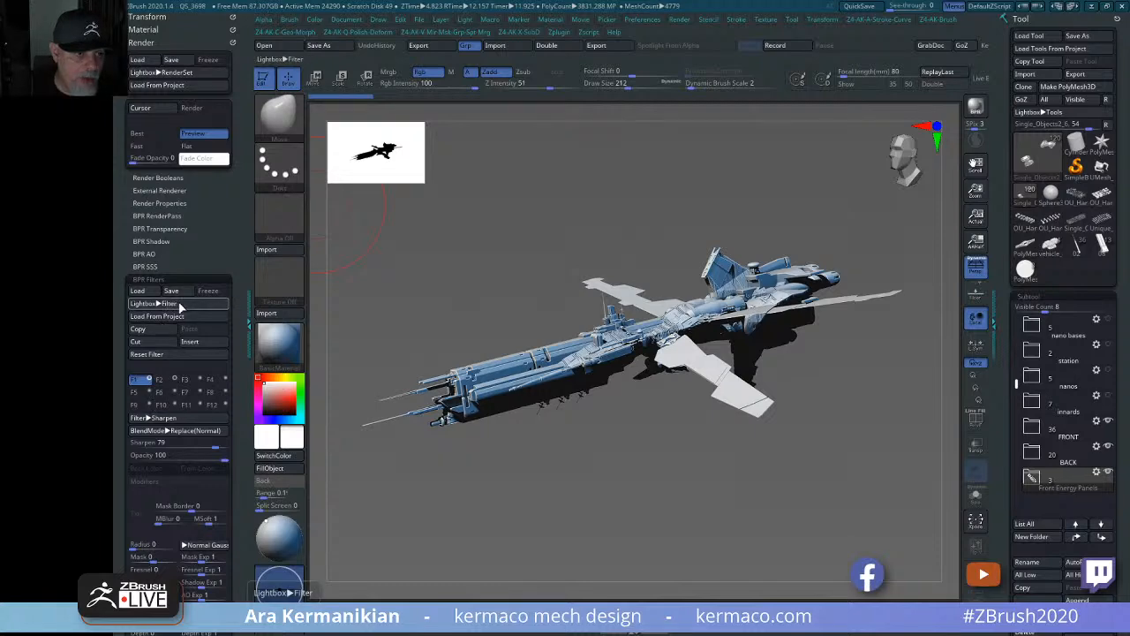
pyautogui.click(155, 303)
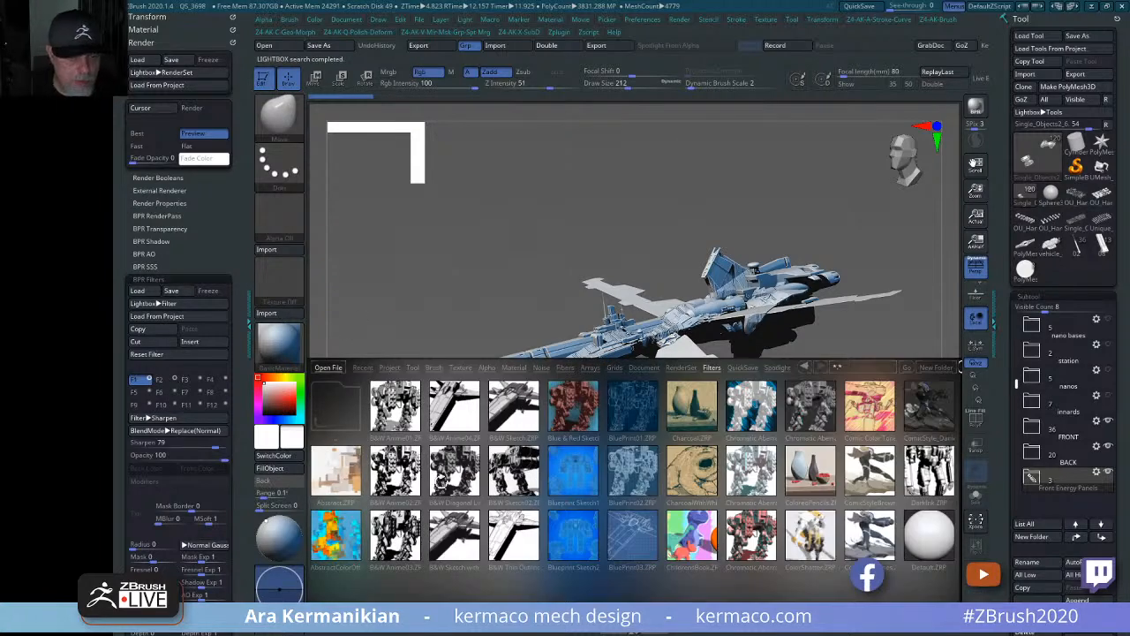
pyautogui.doubleClick(451, 408)
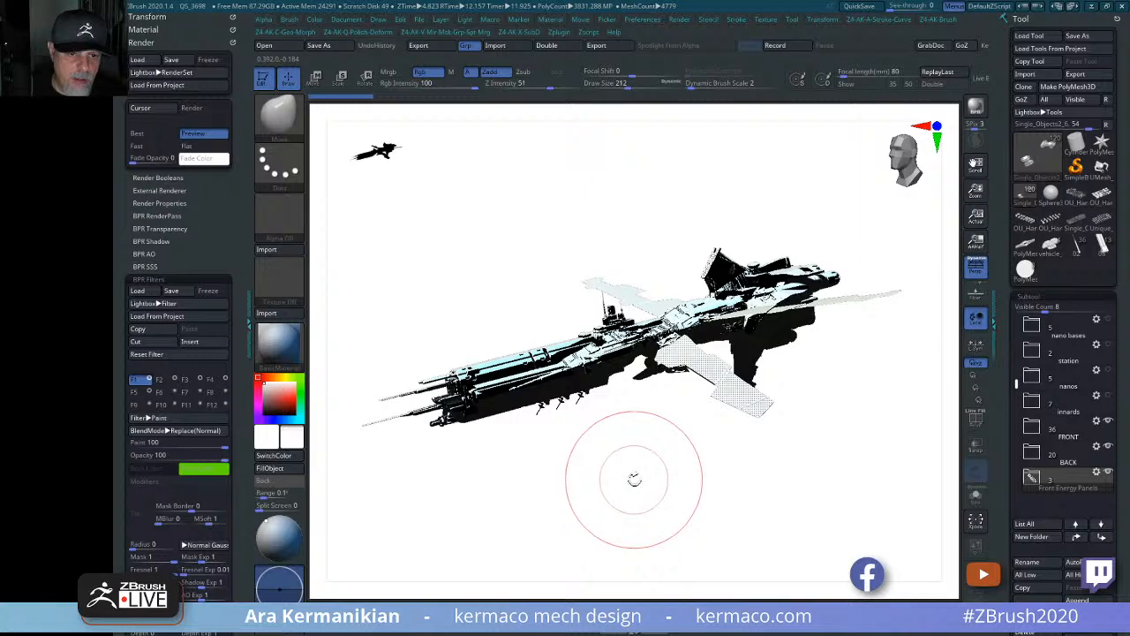
pyautogui.moveTo(608, 475); pyautogui.dragTo(648, 490)
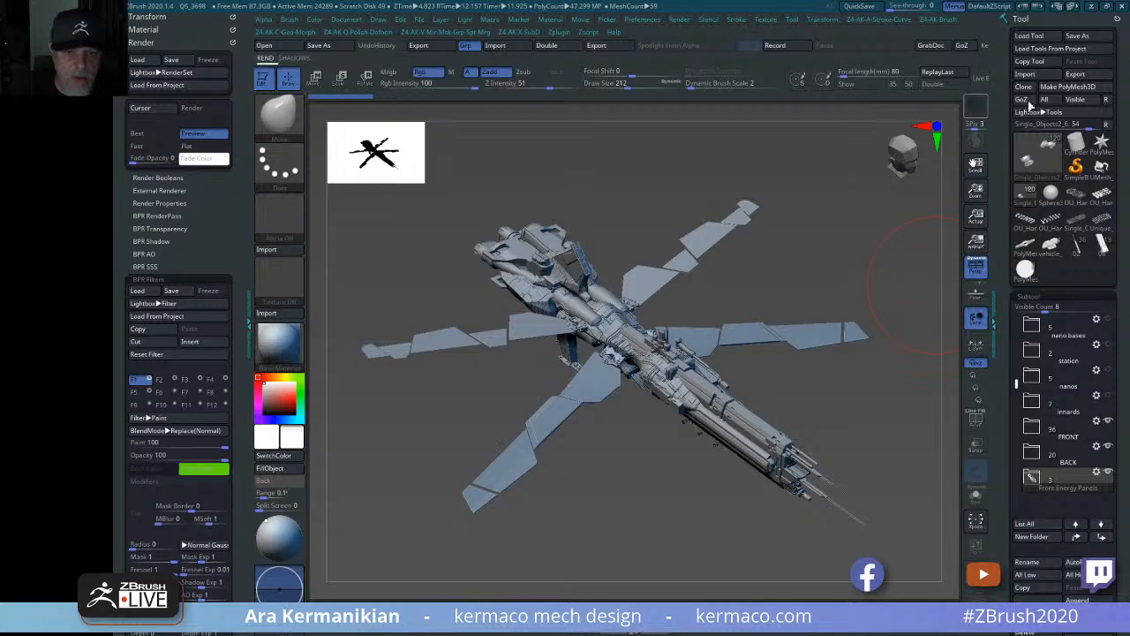
# Render the ship with BPR and relight the filtered render from the left.
pyautogui.hotkey('shift', 'r')
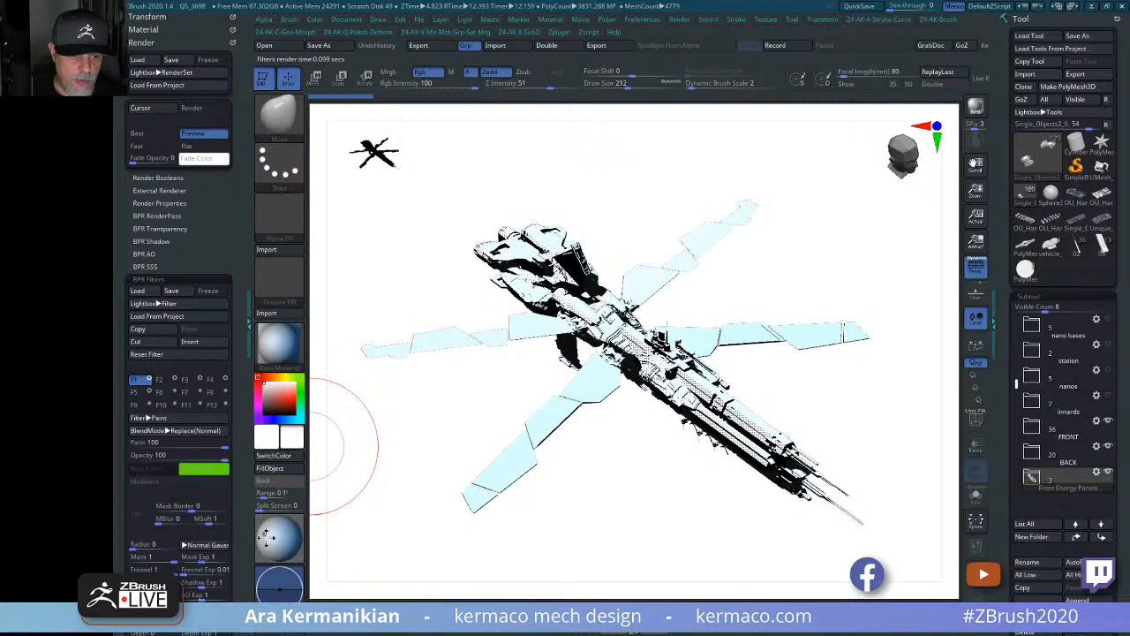
pyautogui.click(265, 537)
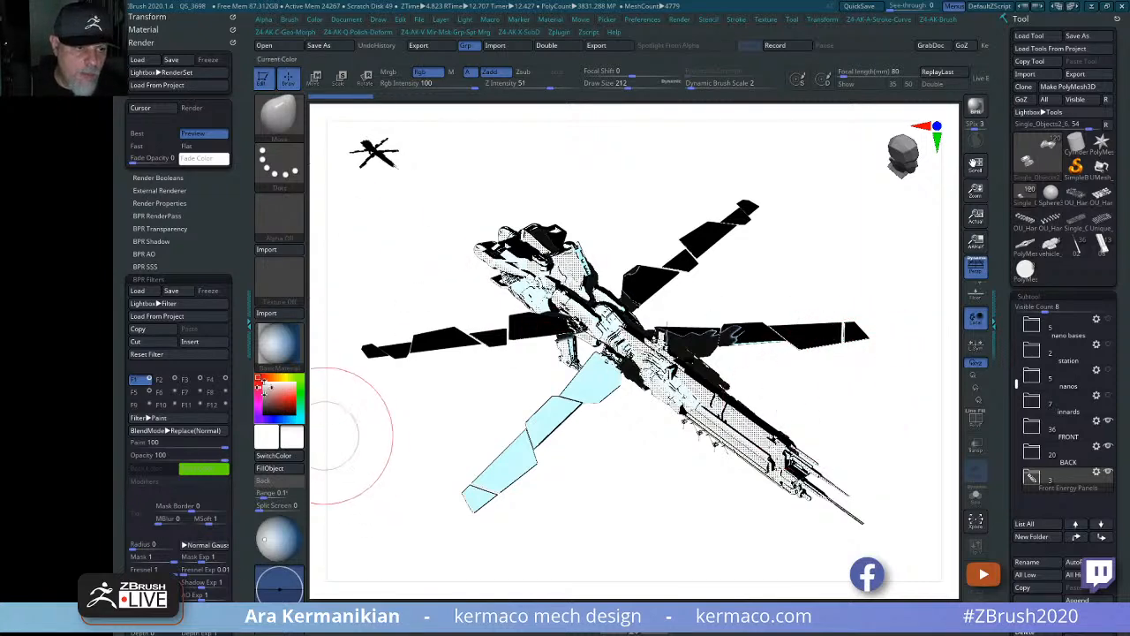
# Try the FlatWaterColors filter preset on the ship render and replace it with the LineArt preset.
pyautogui.click(167, 303)
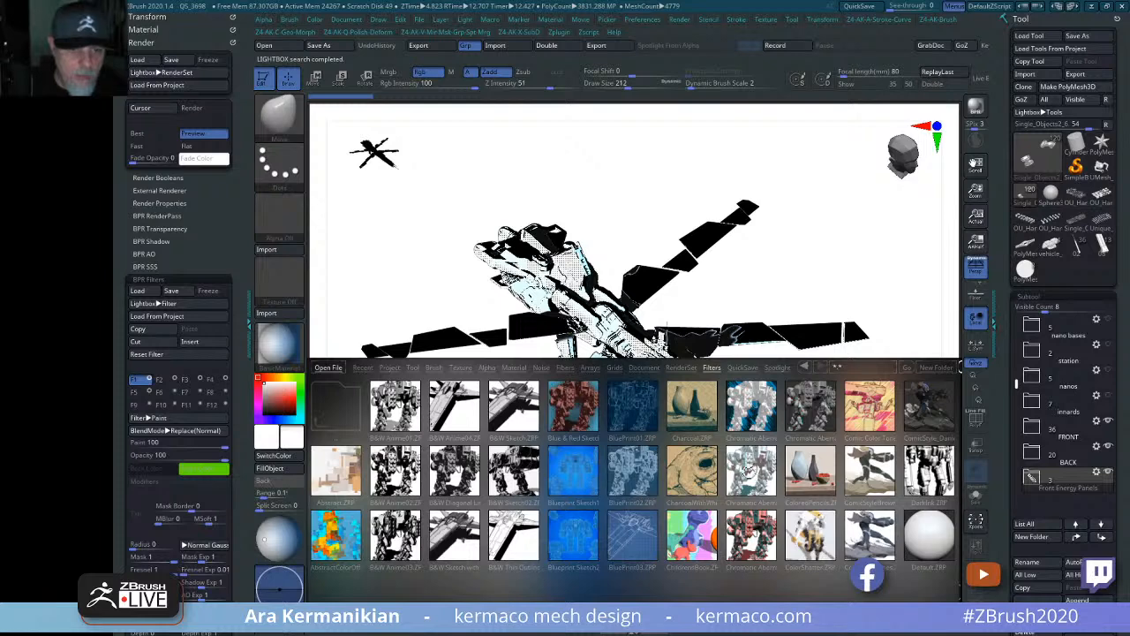
pyautogui.scroll(-5, 780, 469)
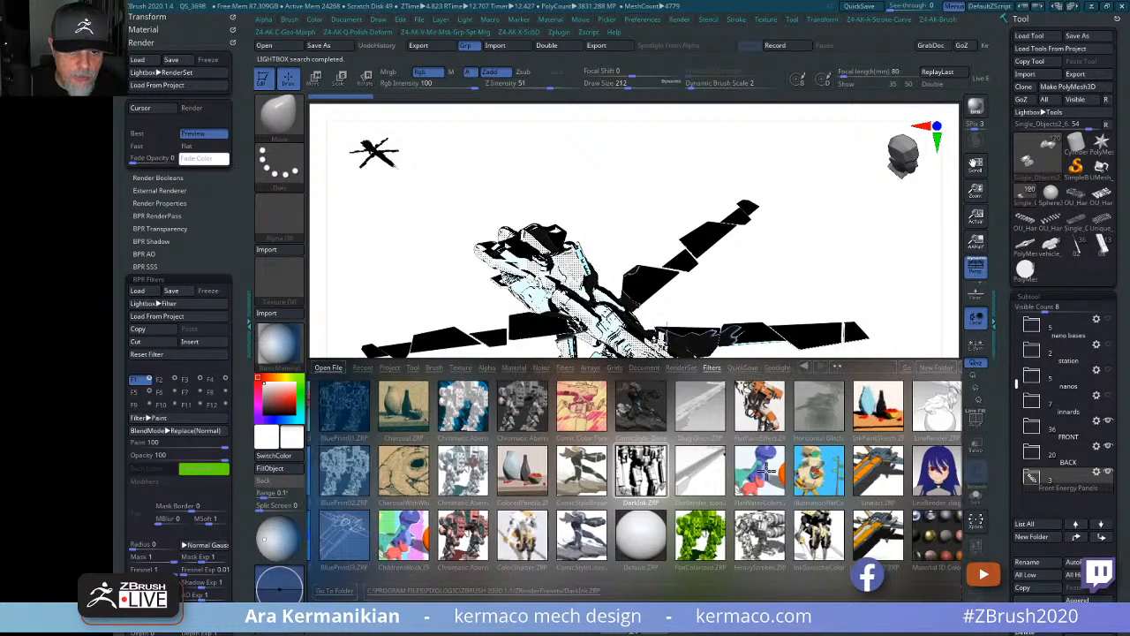
pyautogui.doubleClick(784, 499)
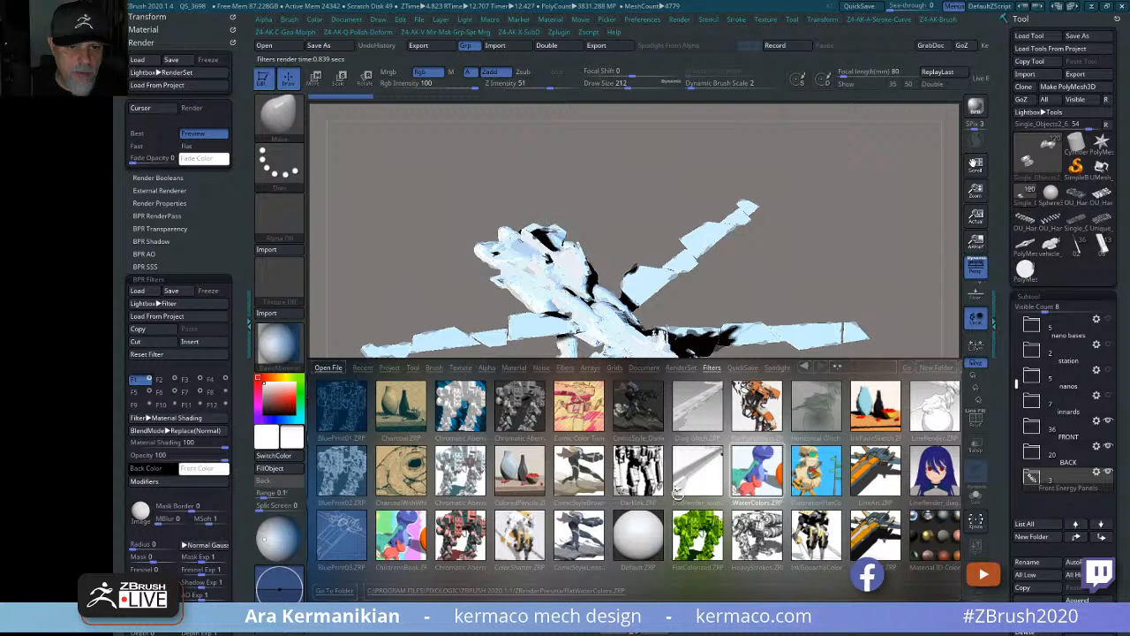
pyautogui.doubleClick(873, 474)
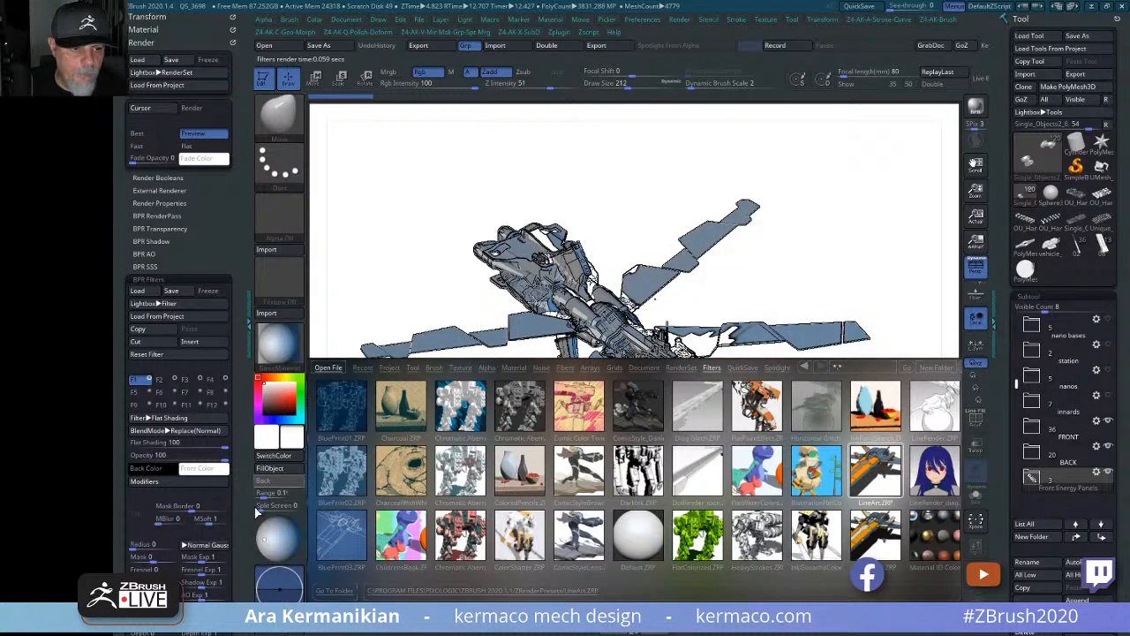
pyautogui.press(',')
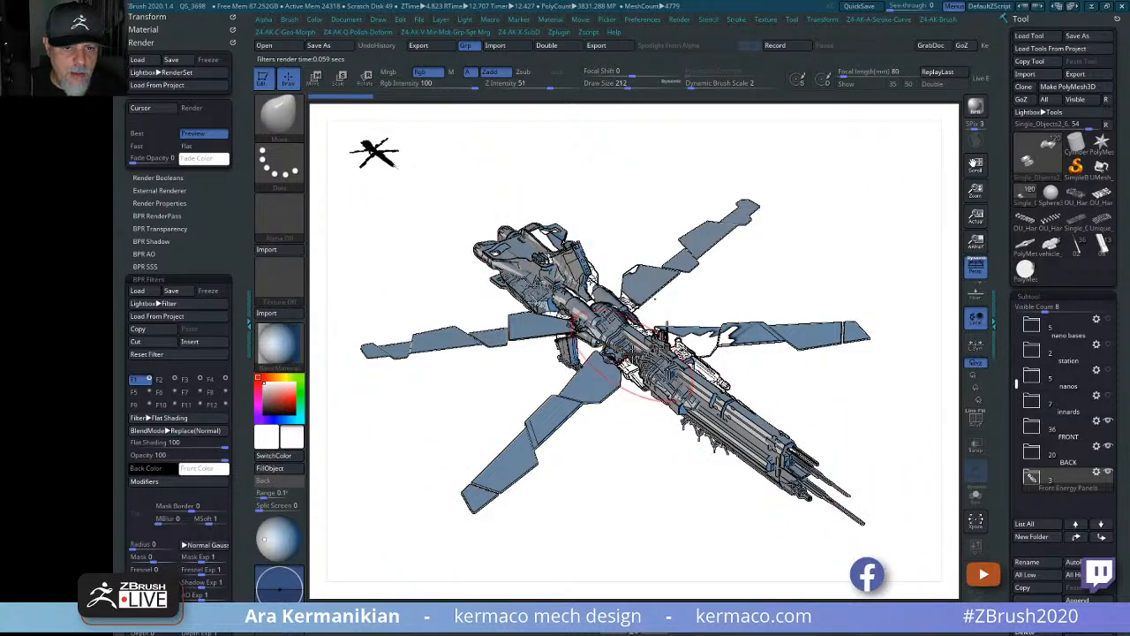
# Orbit the ship slightly and render it with BPR using the LineArt filter.
pyautogui.moveTo(836, 410); pyautogui.dragTo(832, 413)
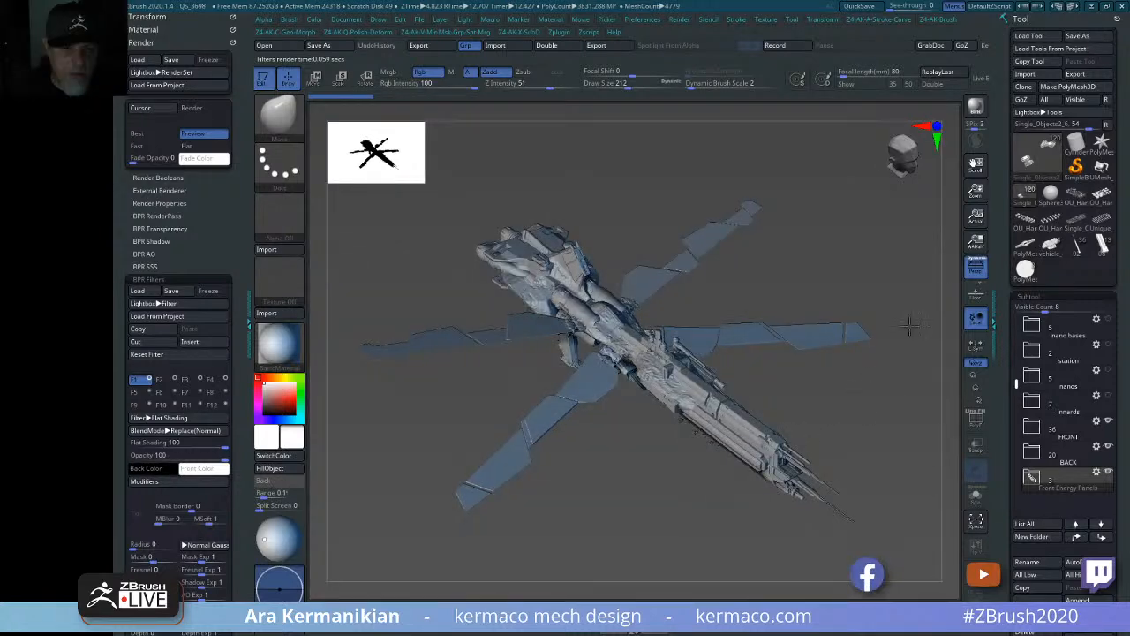
pyautogui.moveTo(909, 327); pyautogui.dragTo(923, 291)
pyautogui.click(972, 106)
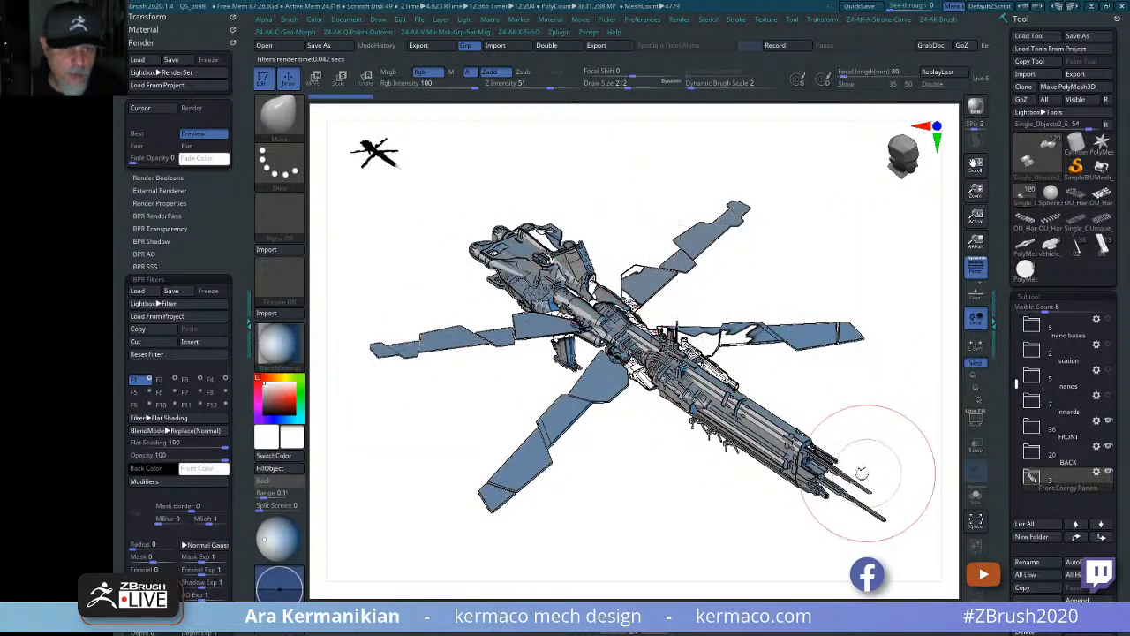
# Show the ref folder, compare the aircraft carrier and airplane scale references with the ship from the side, and hide the folder again.
pyautogui.moveTo(857, 466)
pyautogui.mouseDown()
pyautogui.moveTo(840, 391)
pyautogui.moveTo(875, 387)
pyautogui.moveTo(844, 380)
pyautogui.moveTo(820, 449)
pyautogui.moveTo(828, 469)
pyautogui.moveTo(912, 430)
pyautogui.mouseUp()
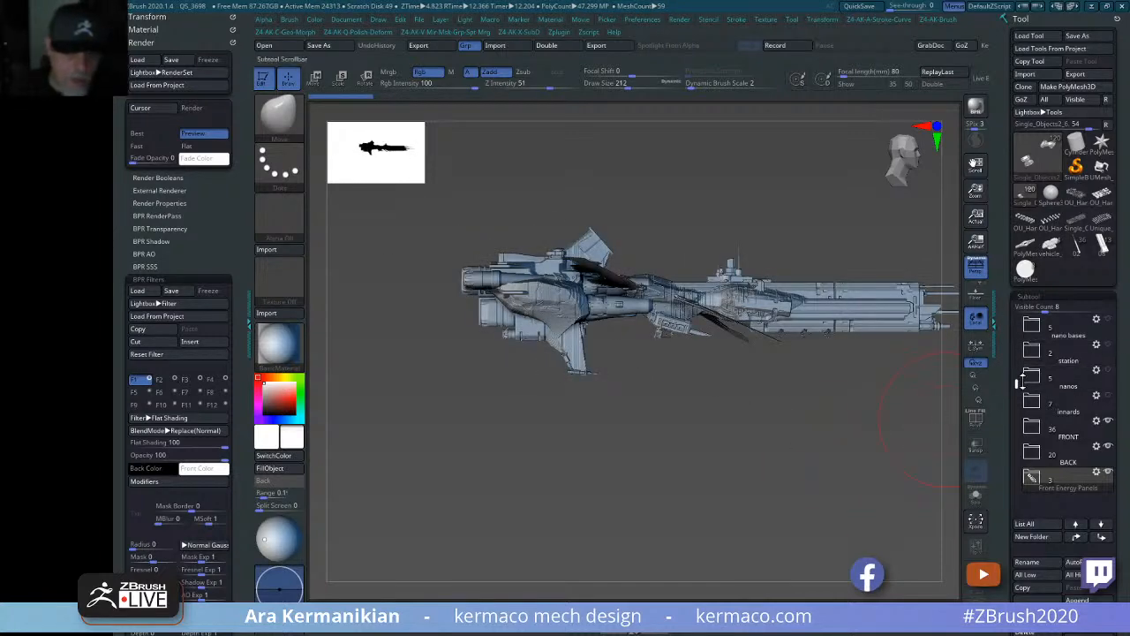
pyautogui.moveTo(1016, 384); pyautogui.dragTo(1017, 320)
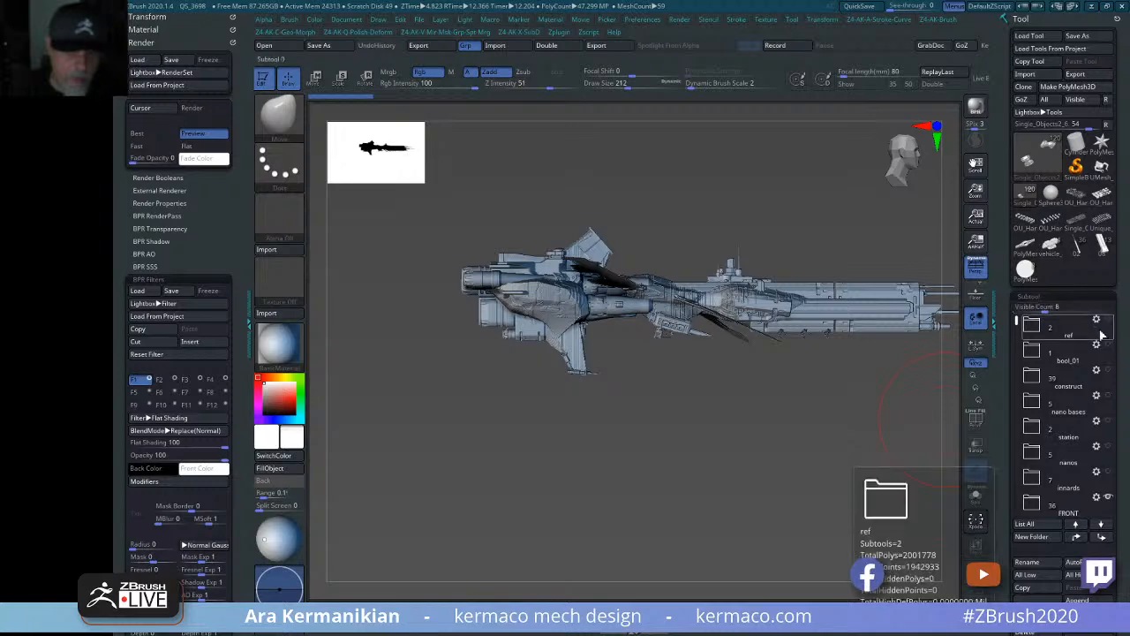
pyautogui.moveTo(803, 432); pyautogui.dragTo(668, 465)
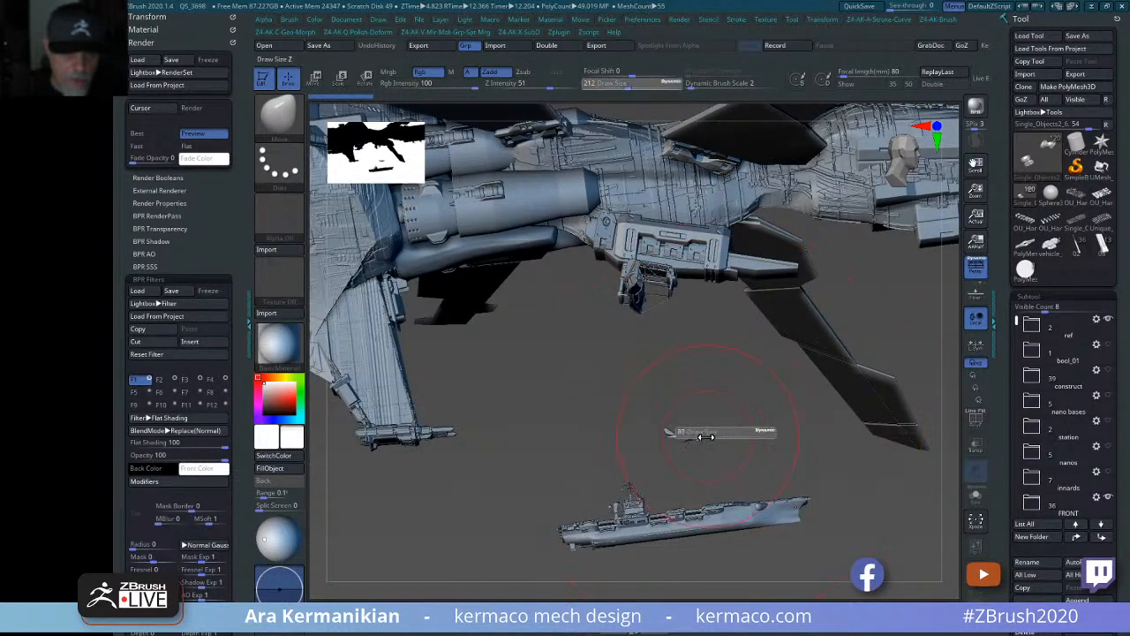
pyautogui.keyDown('alt'); pyautogui.moveTo(747, 431); pyautogui.dragTo(747, 472); pyautogui.keyUp('alt')
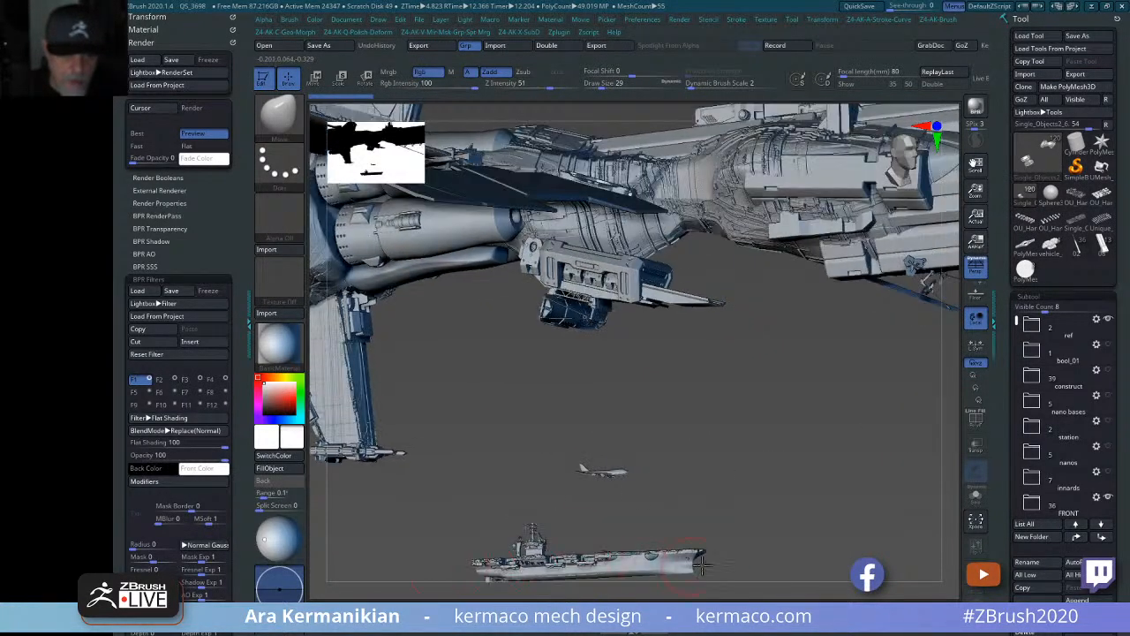
pyautogui.moveTo(820, 502); pyautogui.dragTo(719, 358)
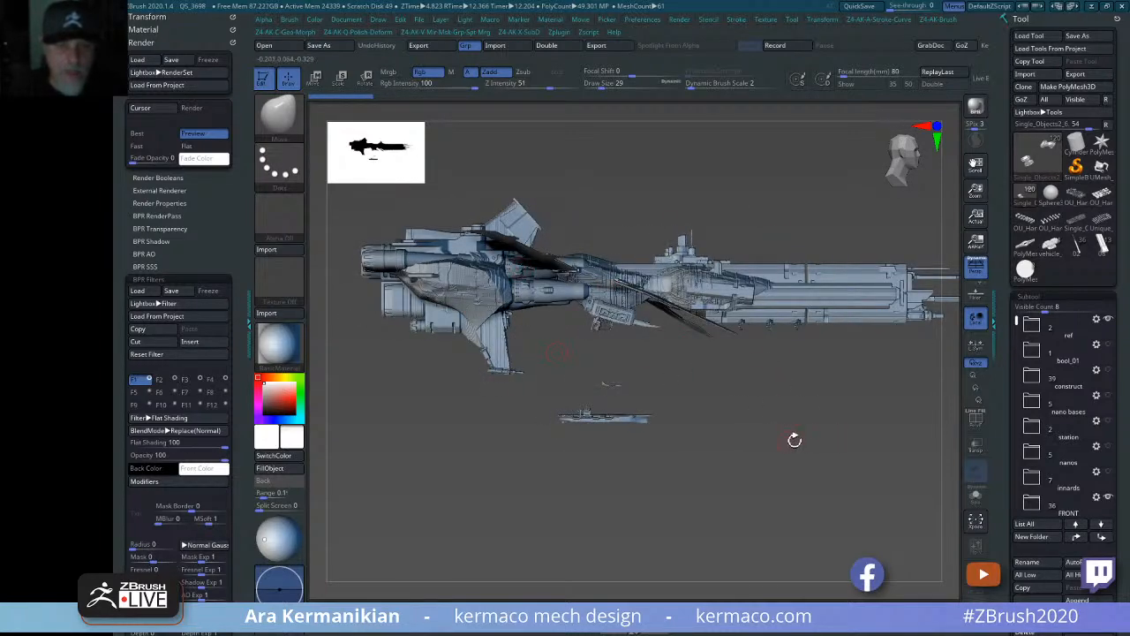
pyautogui.moveTo(807, 444); pyautogui.dragTo(941, 417)
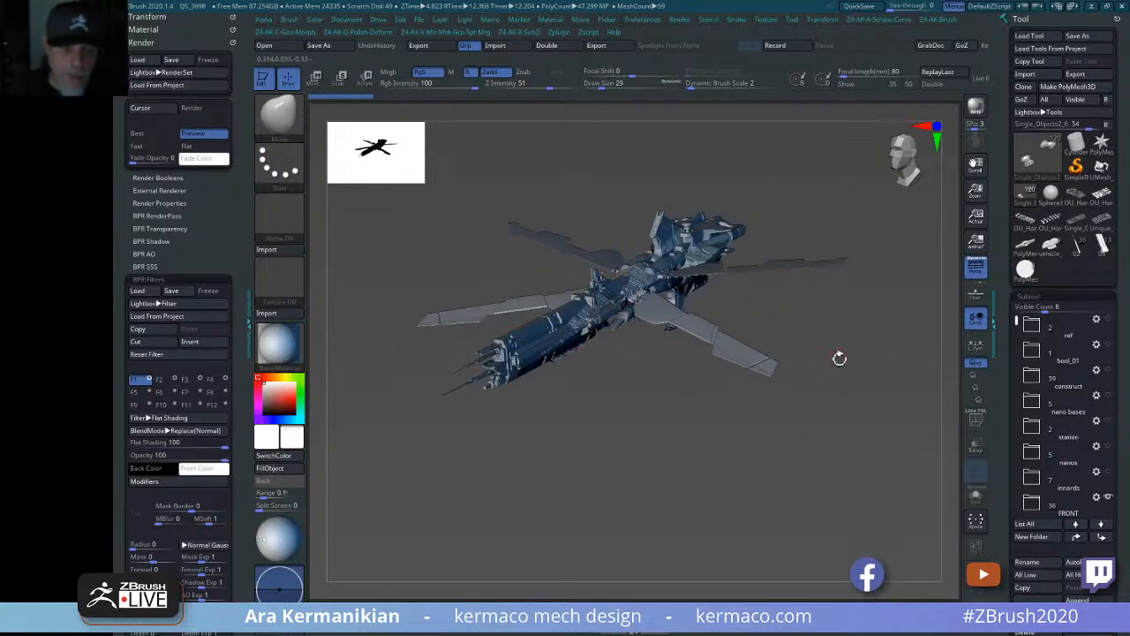
# Hide the BACK folder, inspect the front section of the ship up close and from above, and show the folder again.
pyautogui.moveTo(839, 358); pyautogui.dragTo(829, 369)
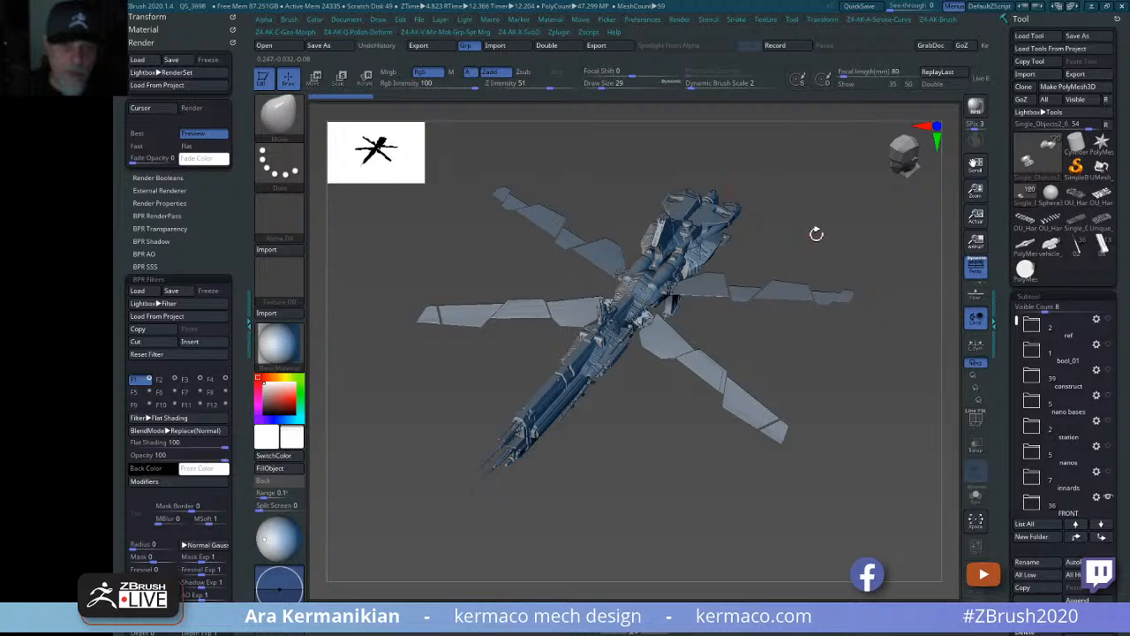
pyautogui.moveTo(816, 234); pyautogui.dragTo(566, 336)
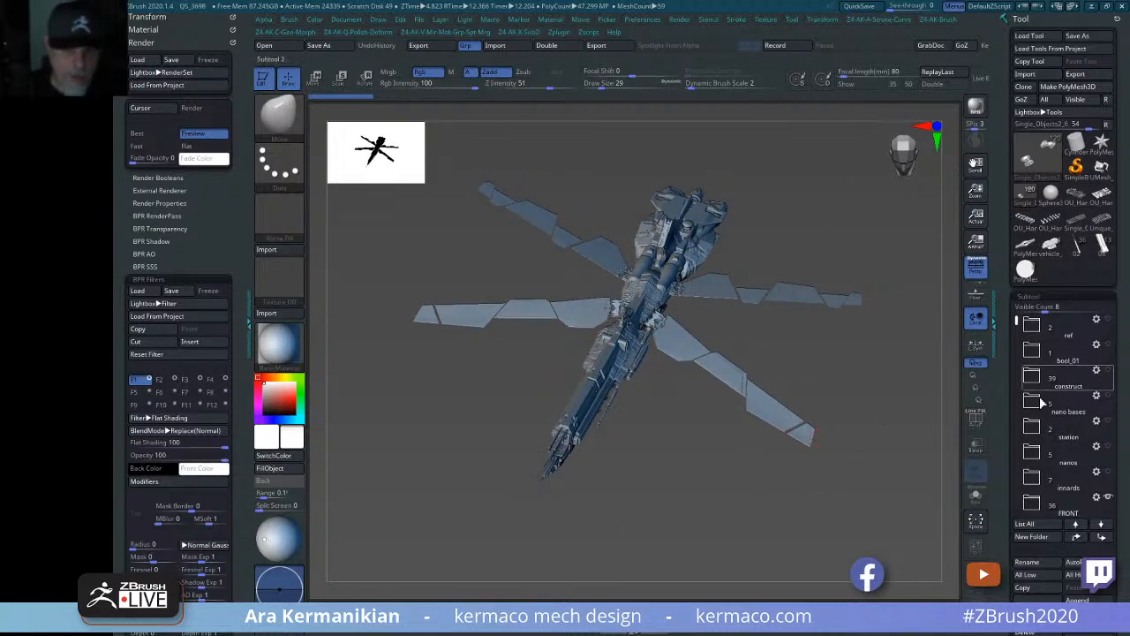
pyautogui.moveTo(1017, 324); pyautogui.dragTo(1018, 437)
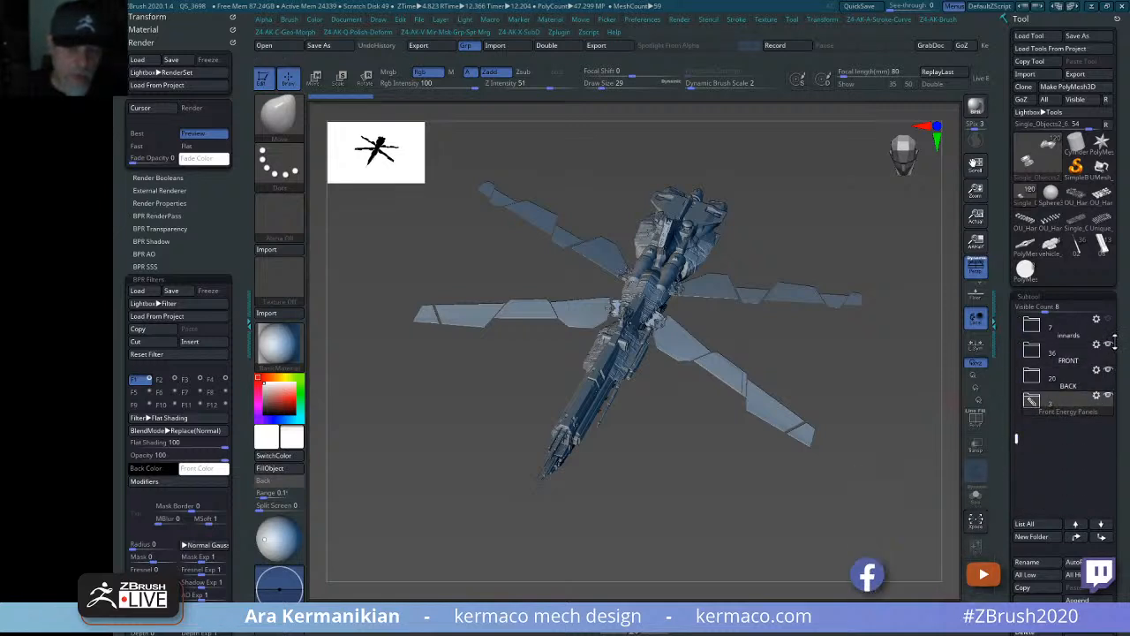
pyautogui.click(1109, 371)
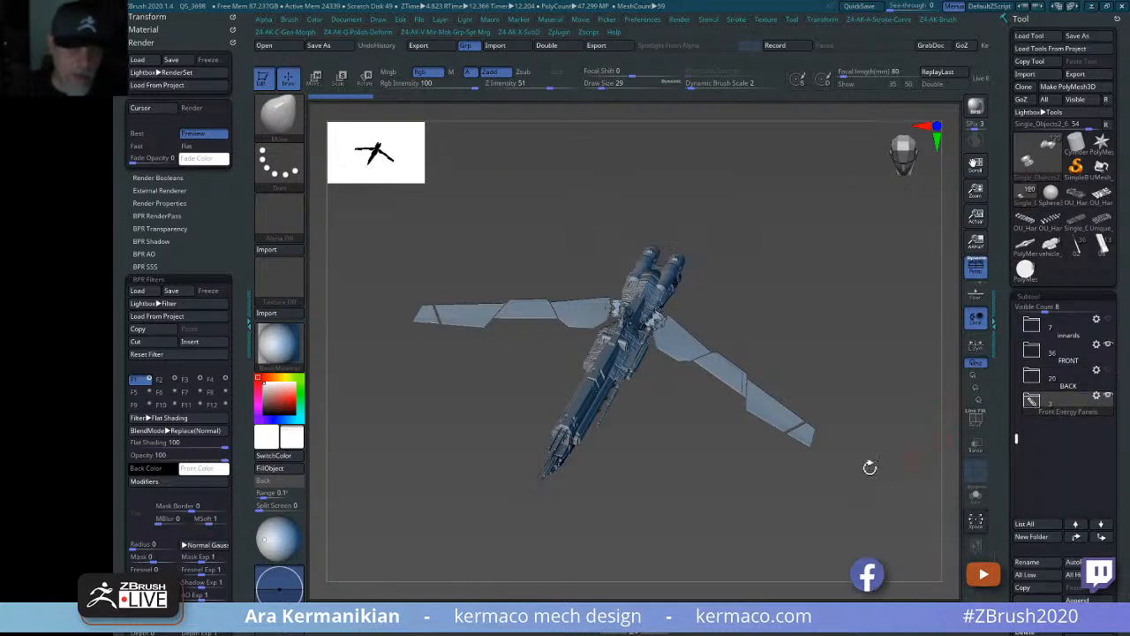
pyautogui.moveTo(870, 467); pyautogui.dragTo(754, 377)
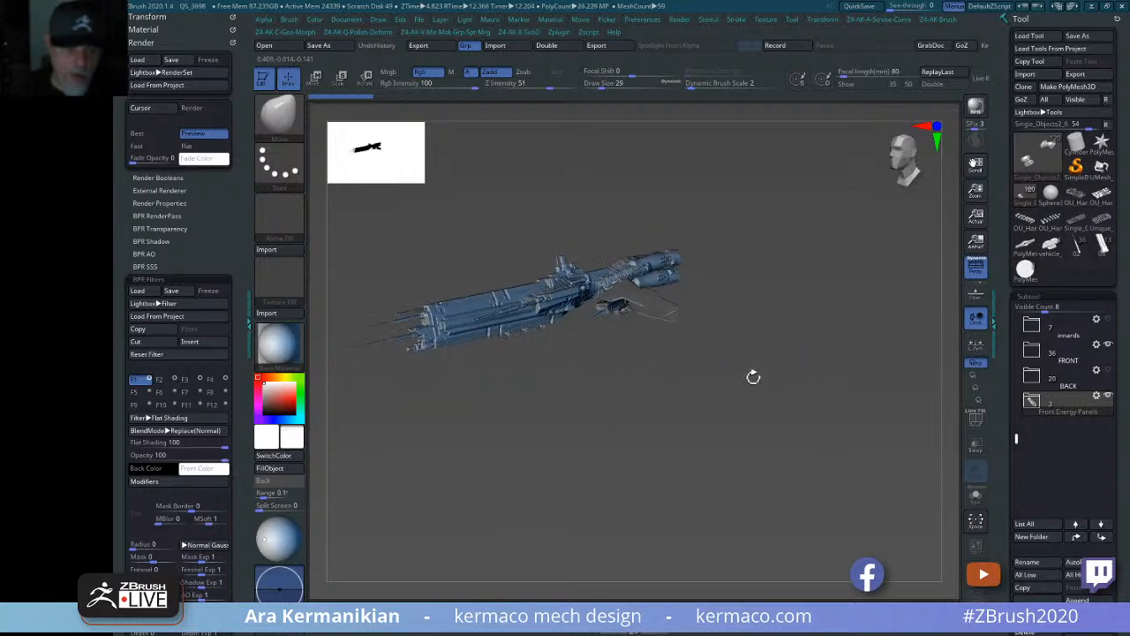
pyautogui.moveTo(667, 435)
pyautogui.mouseDown()
pyautogui.moveTo(707, 403)
pyautogui.moveTo(774, 444)
pyautogui.moveTo(704, 380)
pyautogui.moveTo(726, 401)
pyautogui.moveTo(822, 383)
pyautogui.moveTo(807, 419)
pyautogui.moveTo(825, 459)
pyautogui.moveTo(677, 522)
pyautogui.moveTo(751, 476)
pyautogui.moveTo(764, 485)
pyautogui.moveTo(641, 532)
pyautogui.moveTo(696, 395)
pyautogui.mouseUp()
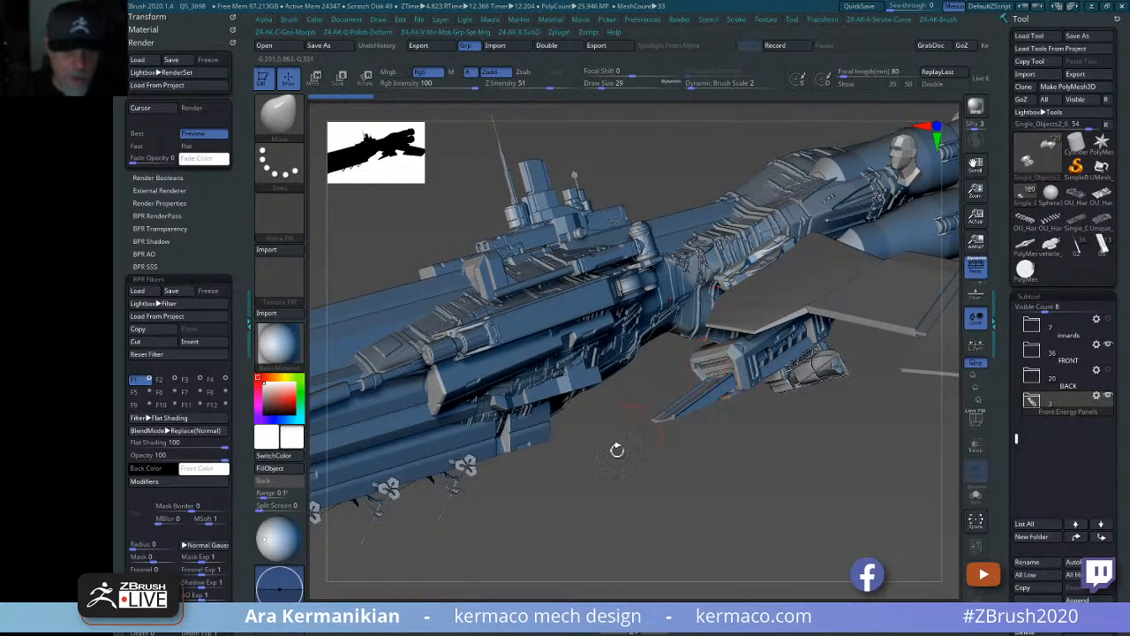
pyautogui.moveTo(650, 425); pyautogui.dragTo(870, 395)
pyautogui.click(1109, 370)
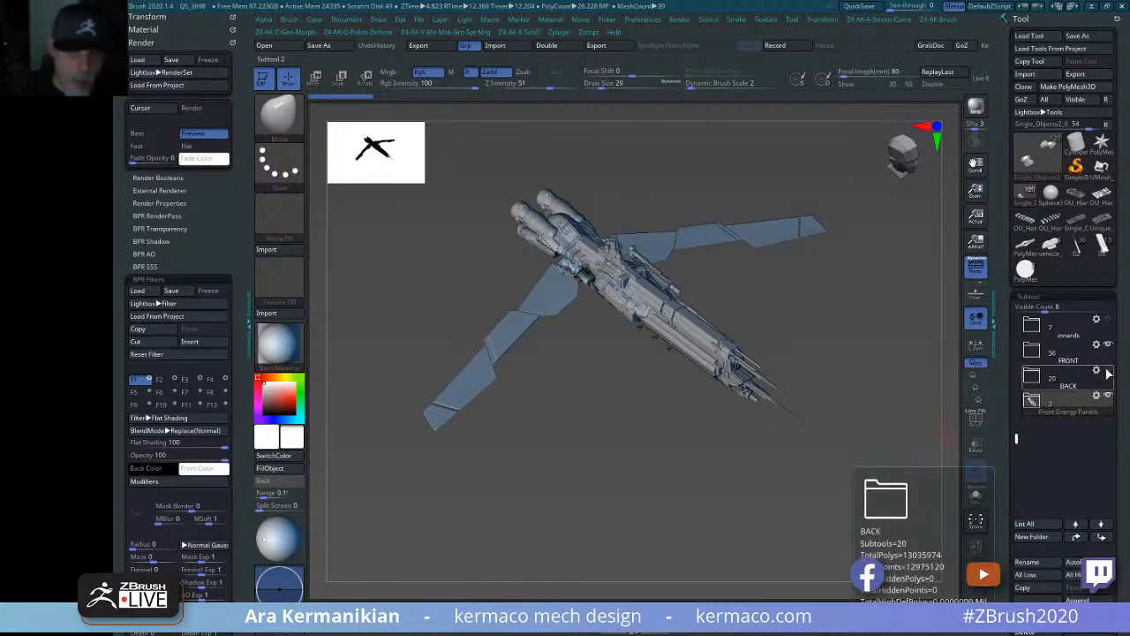
# Inspect the complete ship from several angles, hiding and reshowing the Front Energy Panels folder to check which parts it holds.
pyautogui.moveTo(593, 279); pyautogui.dragTo(589, 189)
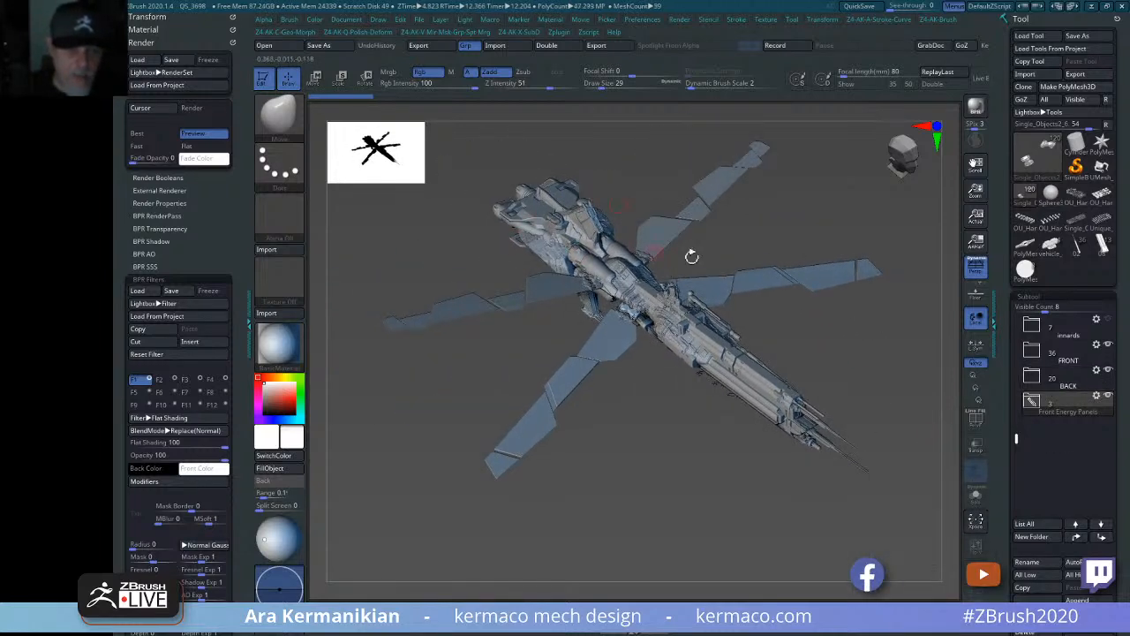
pyautogui.moveTo(689, 256); pyautogui.dragTo(760, 385)
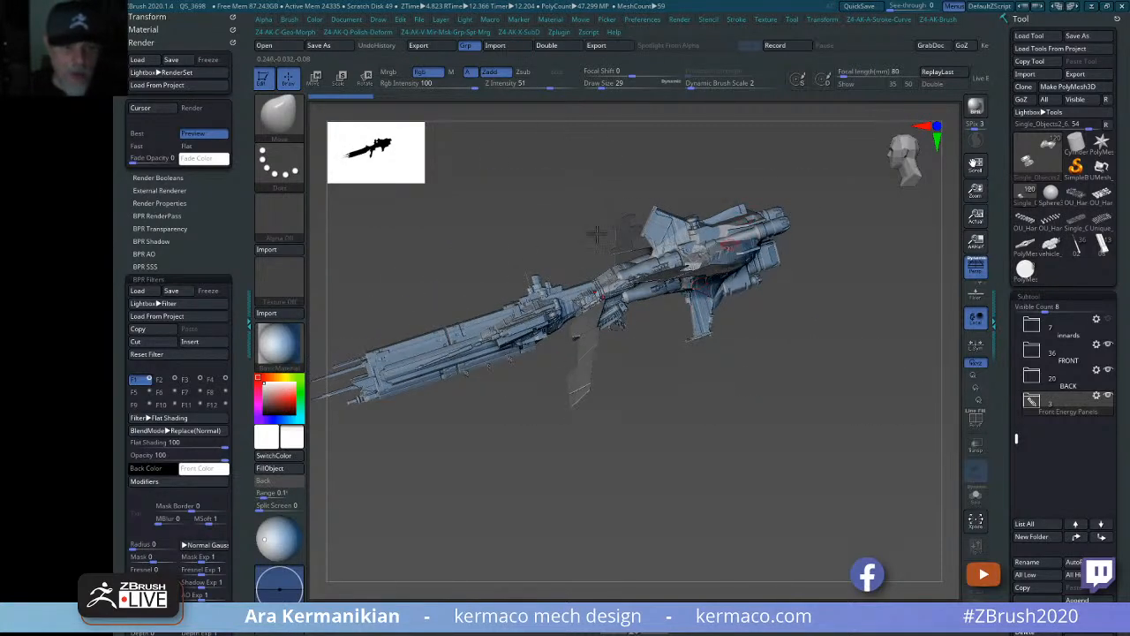
pyautogui.moveTo(758, 458); pyautogui.dragTo(804, 208)
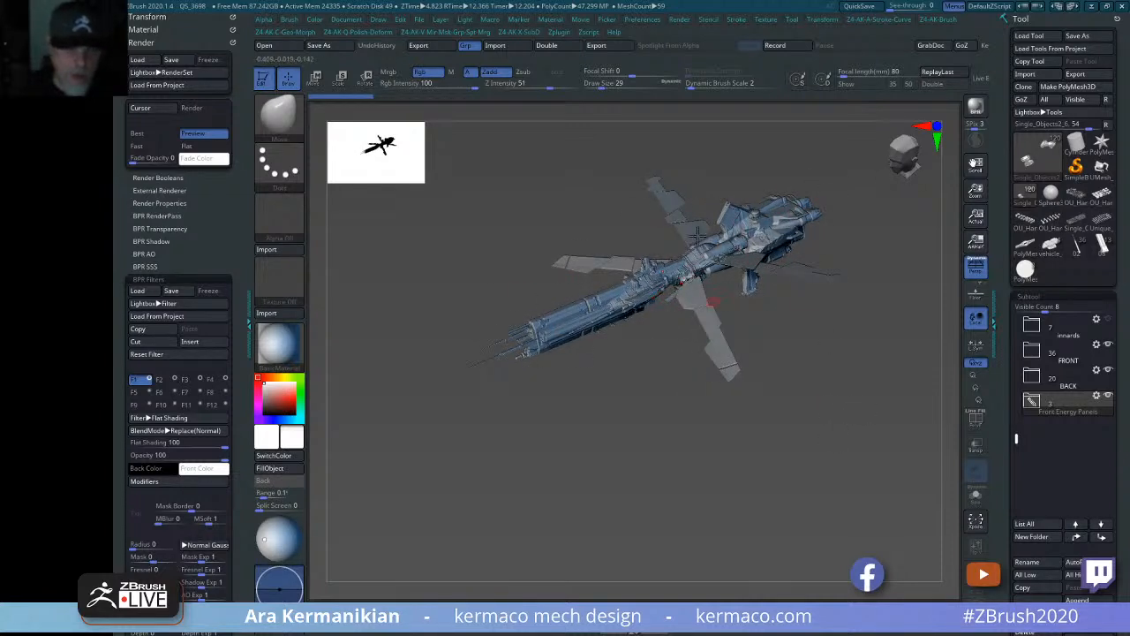
pyautogui.moveTo(778, 408); pyautogui.dragTo(761, 428)
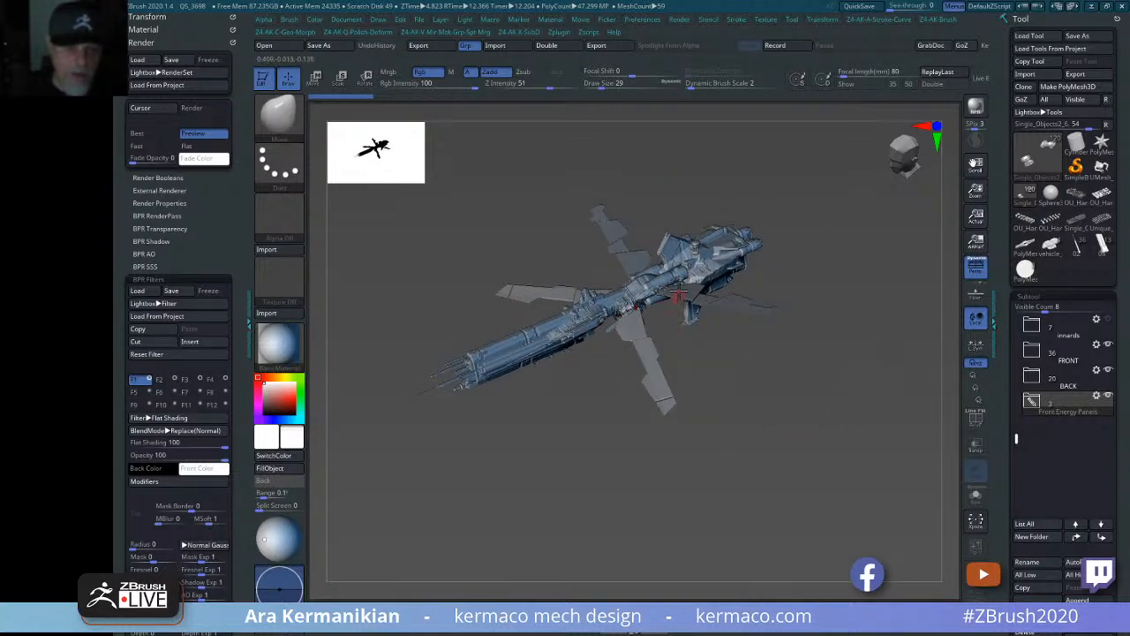
pyautogui.click(1108, 396)
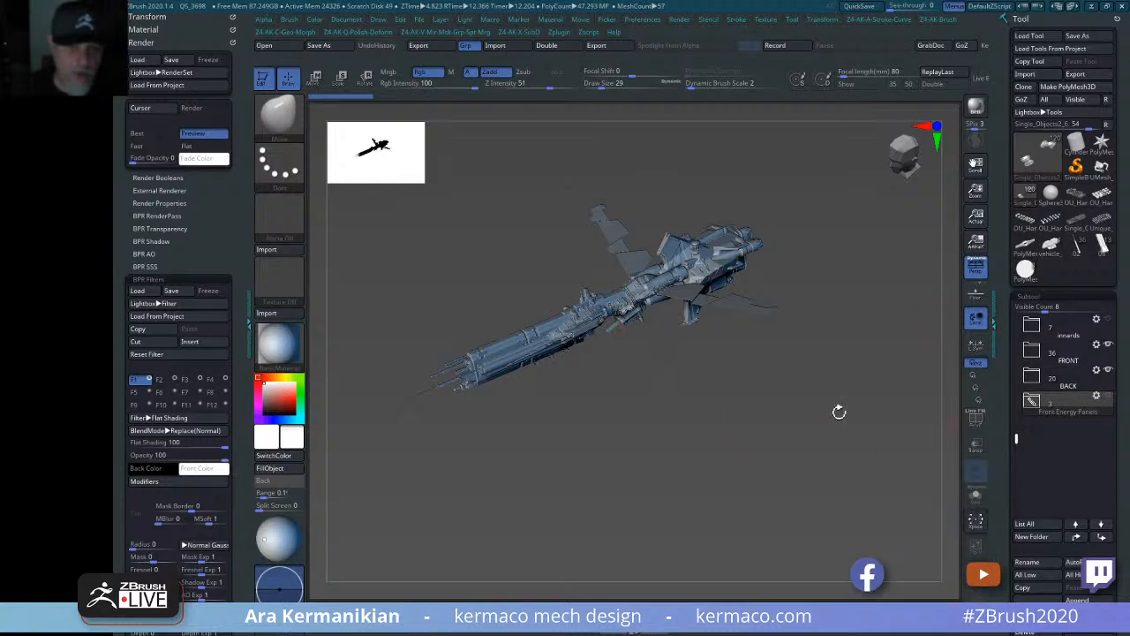
pyautogui.click(1109, 397)
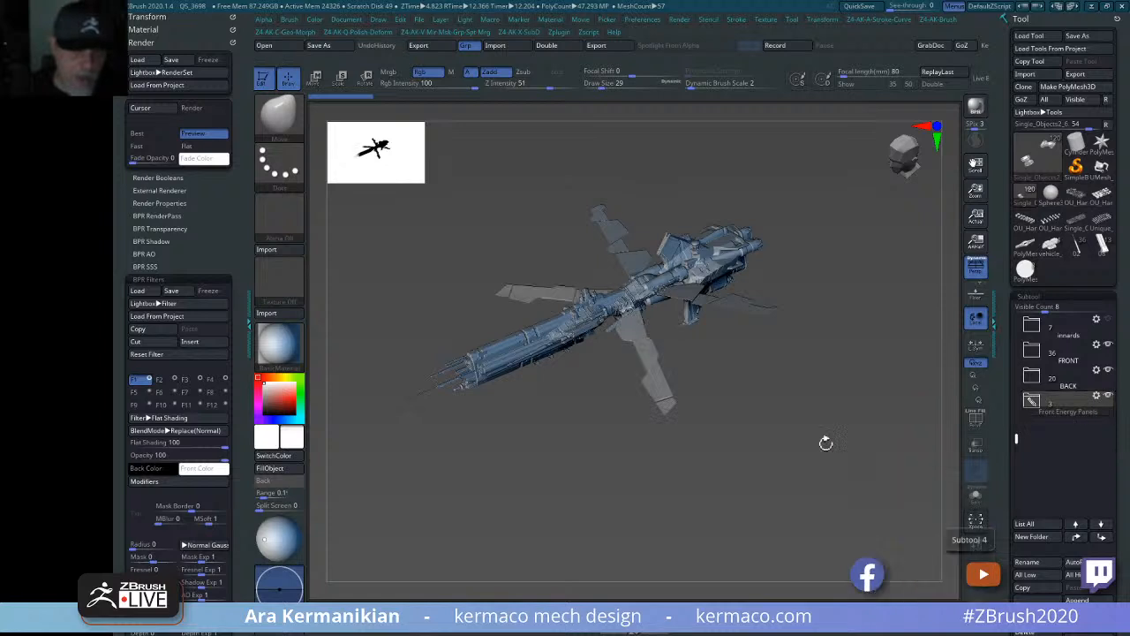
pyautogui.moveTo(823, 442)
pyautogui.mouseDown()
pyautogui.moveTo(866, 432)
pyautogui.moveTo(842, 434)
pyautogui.mouseUp()
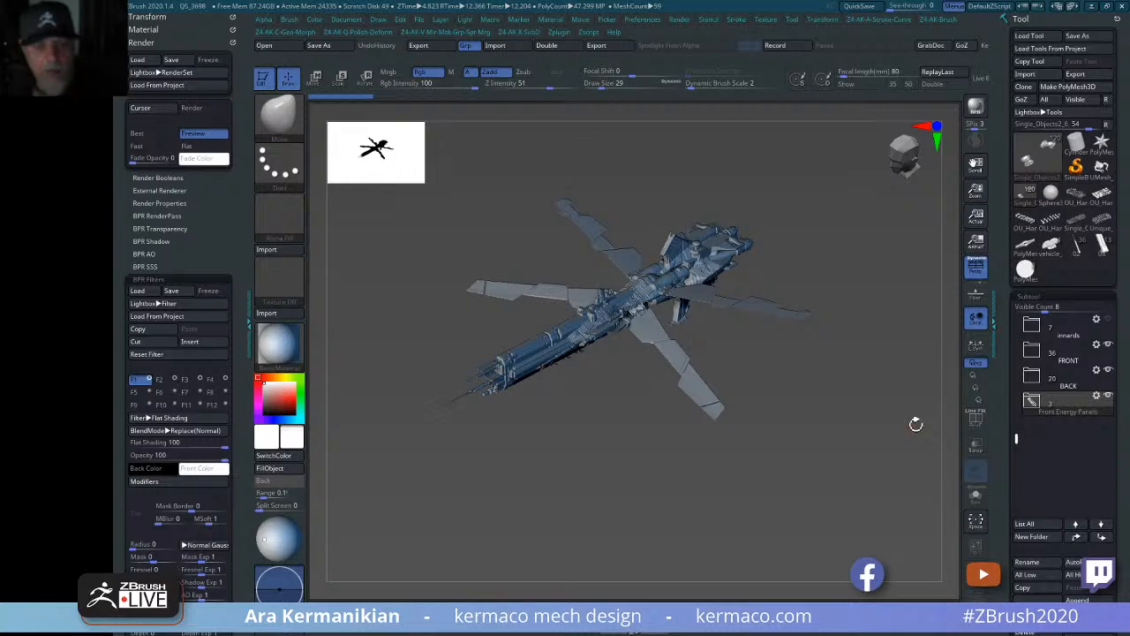
pyautogui.moveTo(848, 469); pyautogui.dragTo(821, 459)
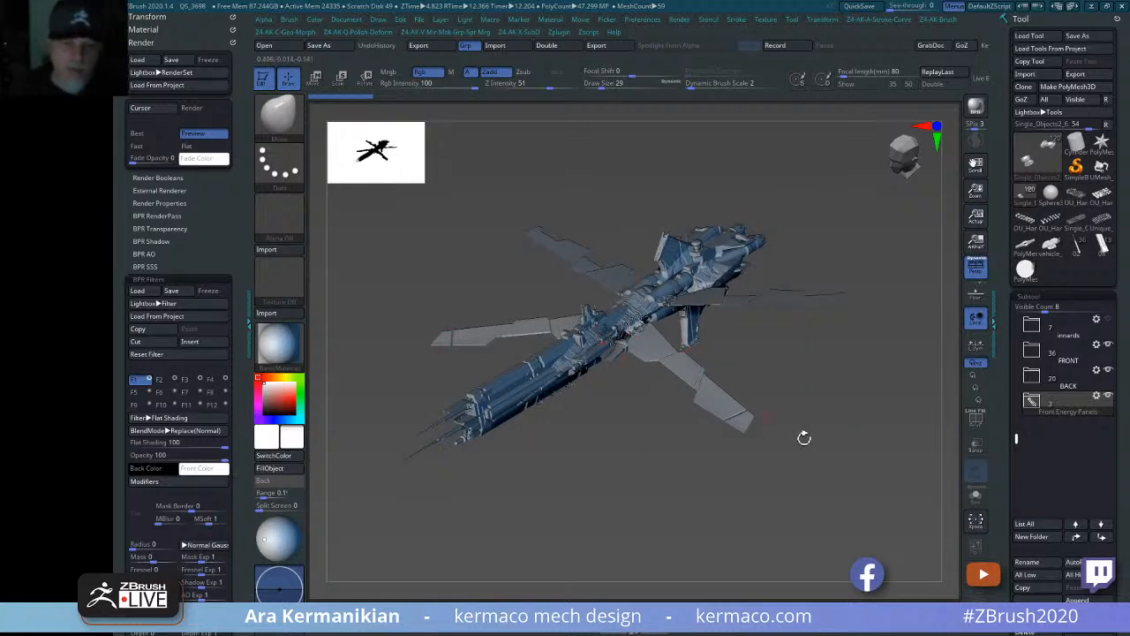
pyautogui.moveTo(821, 508); pyautogui.dragTo(936, 502)
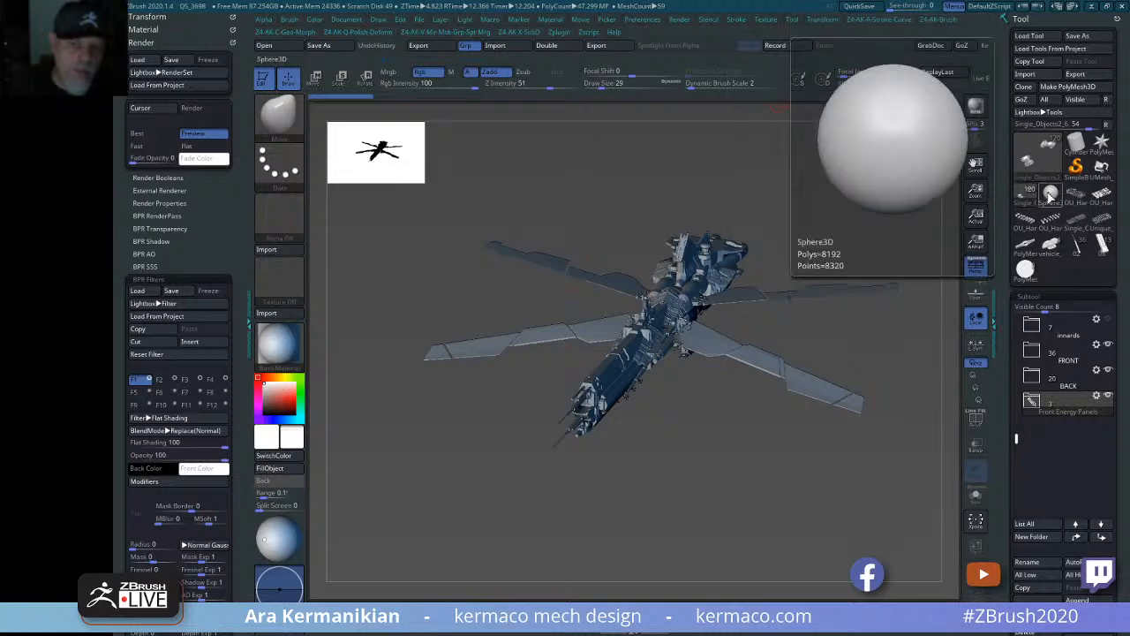
# Open the Sphere3D primitive with the ClayTubes brush selected, and switch to the PolyMesh3D star tool.
pyautogui.click(1050, 196)
pyautogui.moveTo(859, 281); pyautogui.dragTo(841, 321)
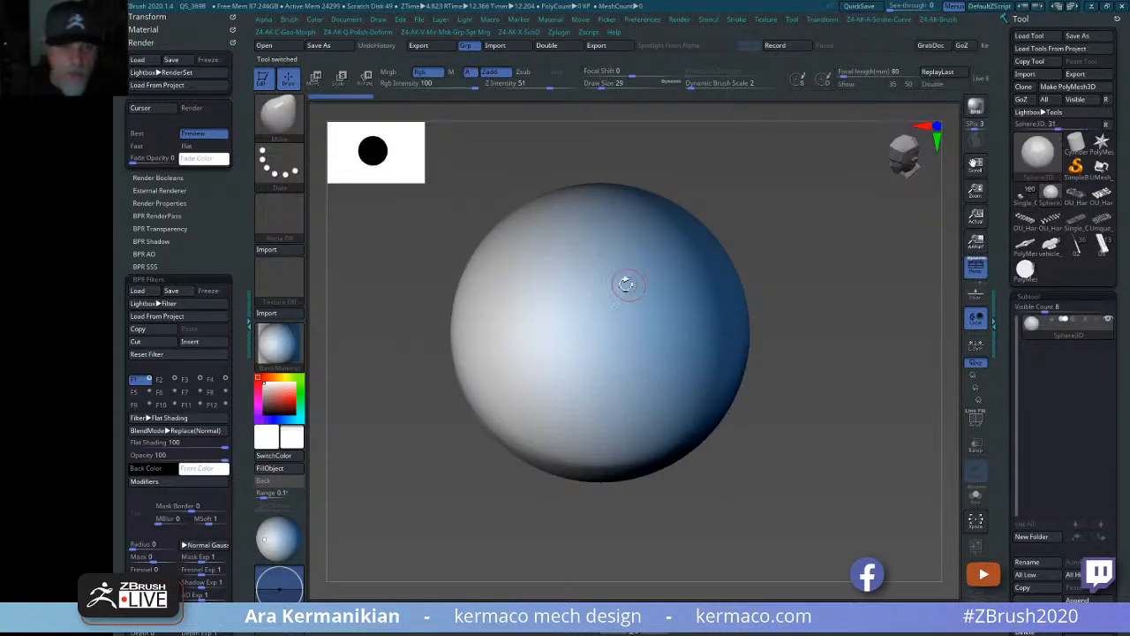
pyautogui.press('space')
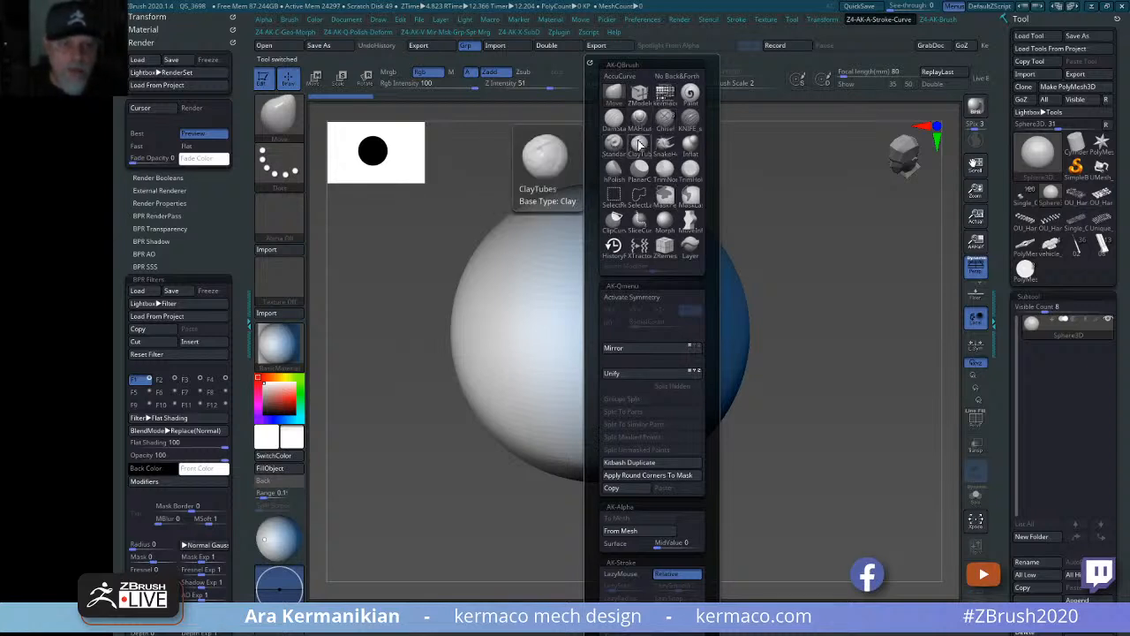
pyautogui.click(637, 146)
pyautogui.moveTo(635, 305)
pyautogui.mouseDown(button='right')
pyautogui.moveTo(653, 296)
pyautogui.moveTo(644, 300)
pyautogui.mouseUp(button='right')
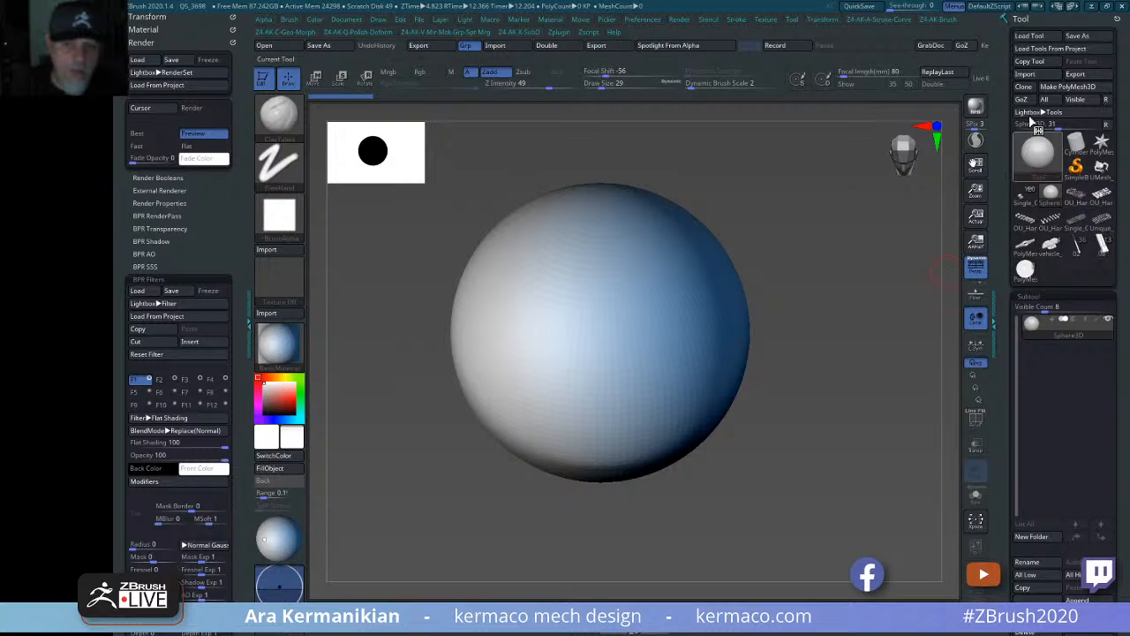
pyautogui.click(1100, 147)
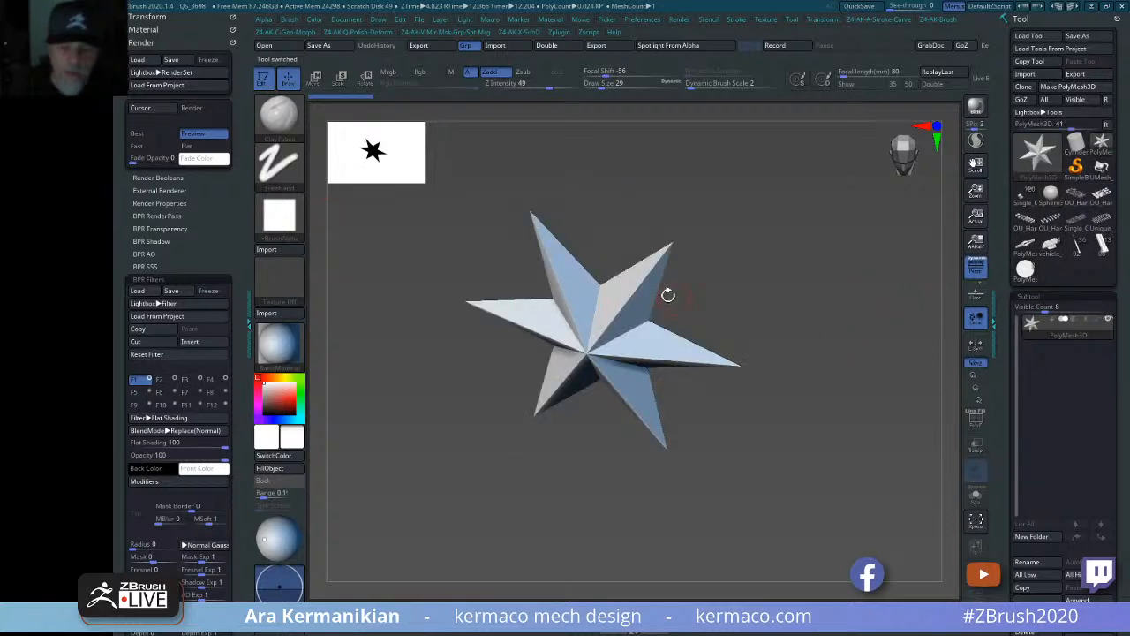
# Replace the star with a dense sphere from the kermaco_pro_primitives_IMM brush and center the gizmo on the sphere.
pyautogui.press('w')
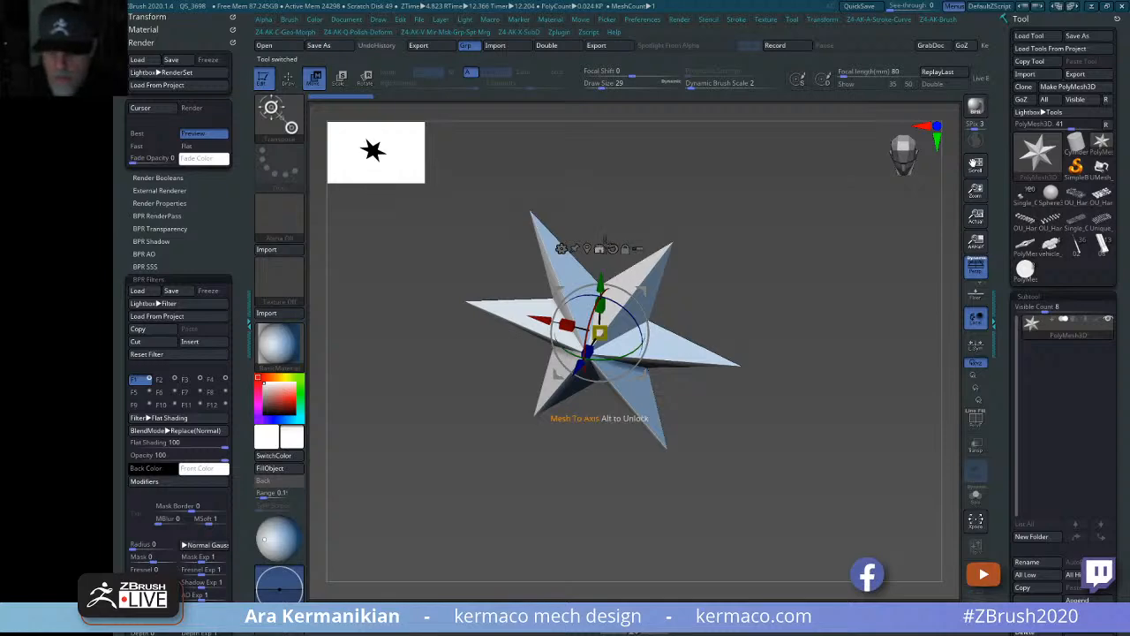
pyautogui.press('space')
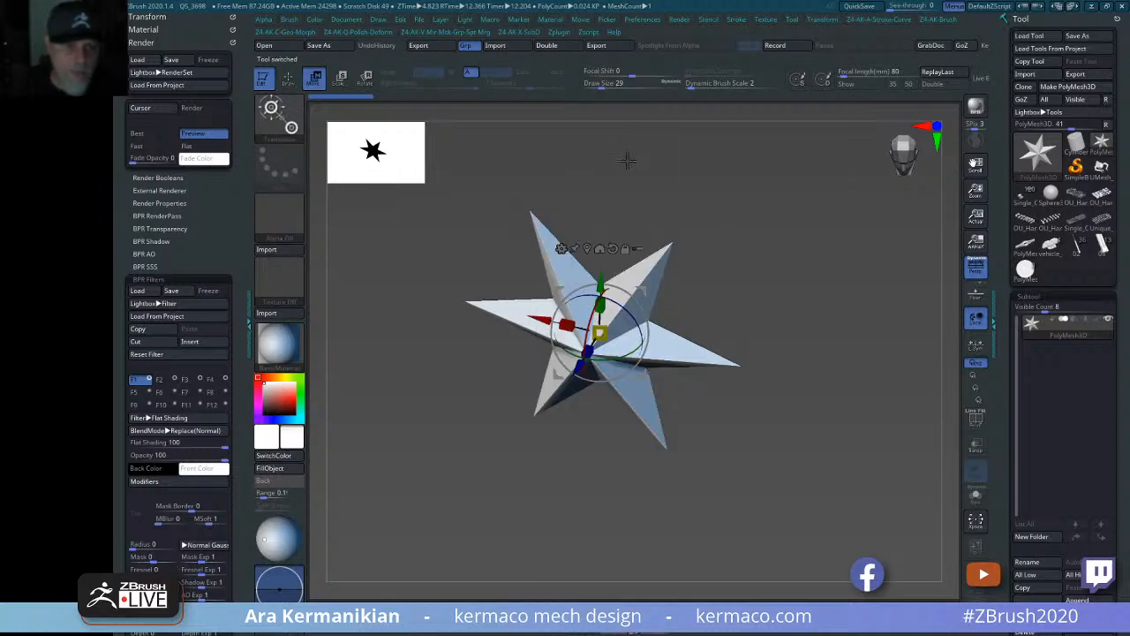
pyautogui.press('space')
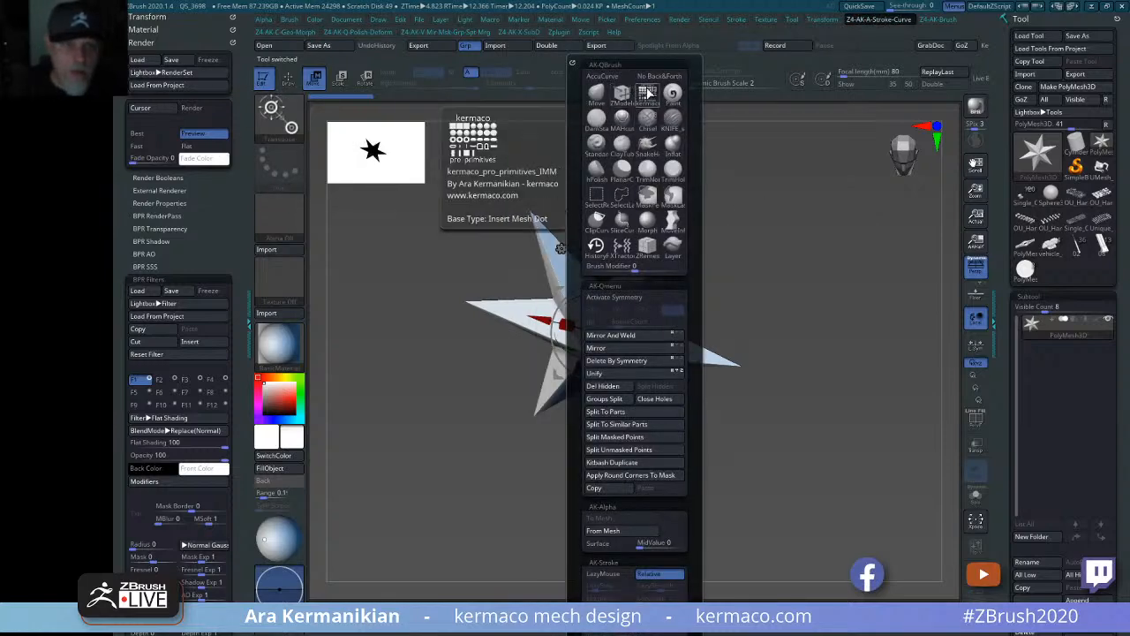
pyautogui.click(650, 93)
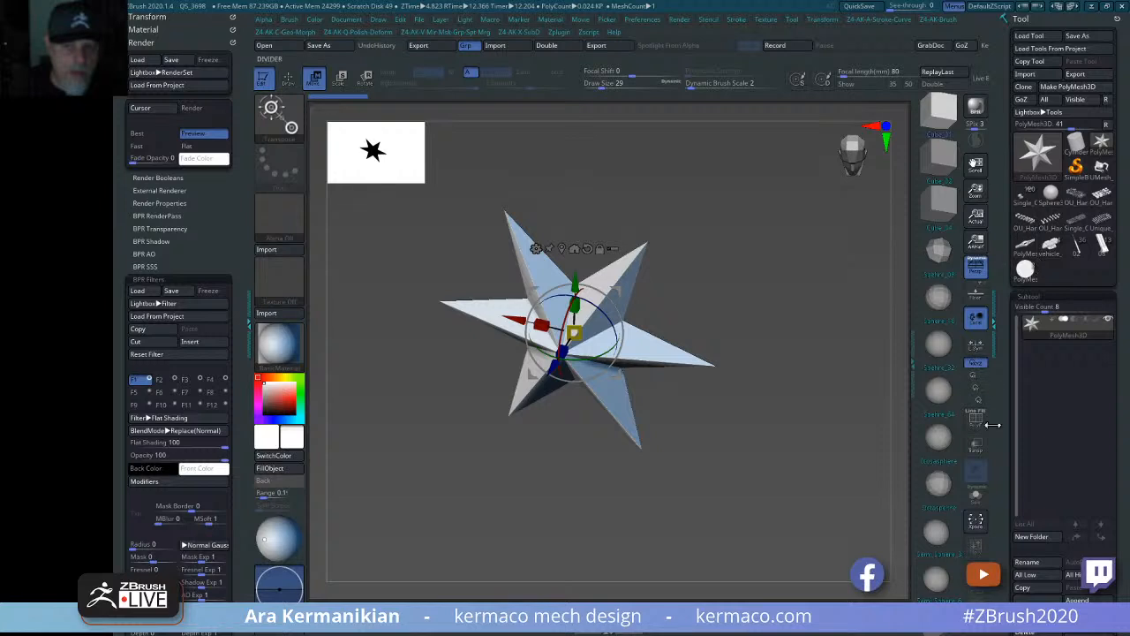
pyautogui.click(941, 393)
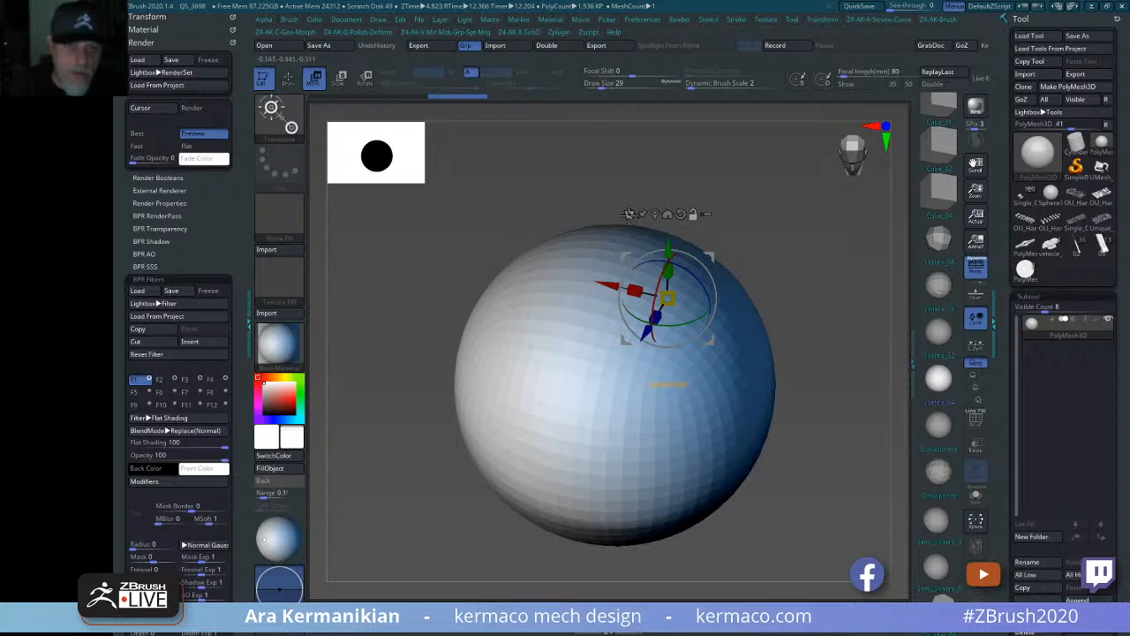
pyautogui.click(653, 210)
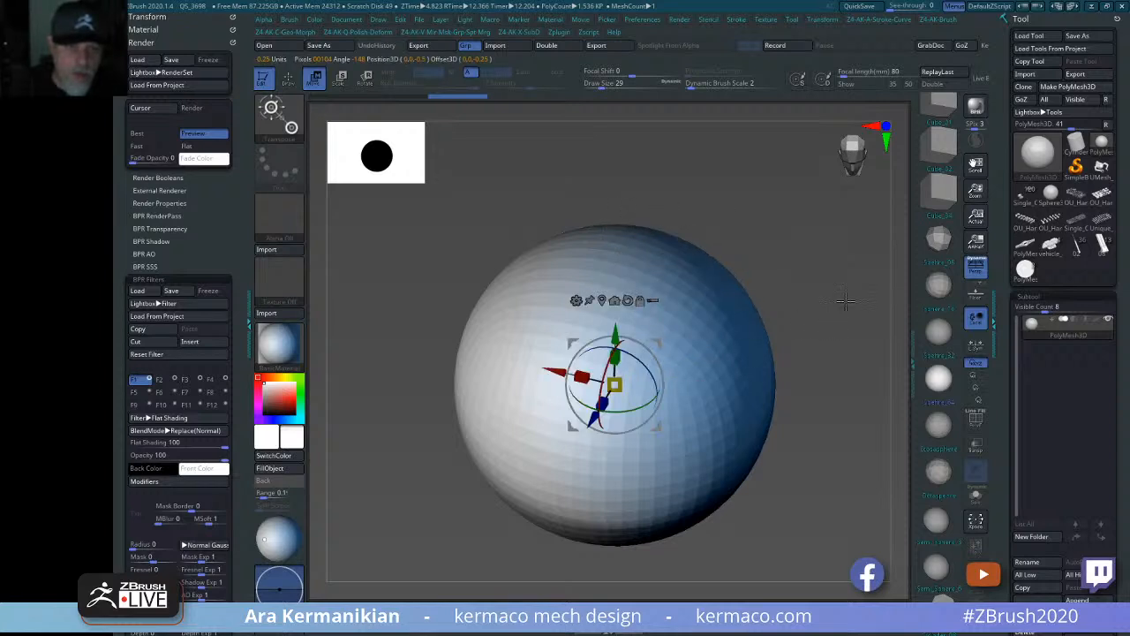
# Show the sphere's wireframe and polygroups, select the ClayTubes brush, and inspect the sphere's even quad topology.
pyautogui.click(973, 424)
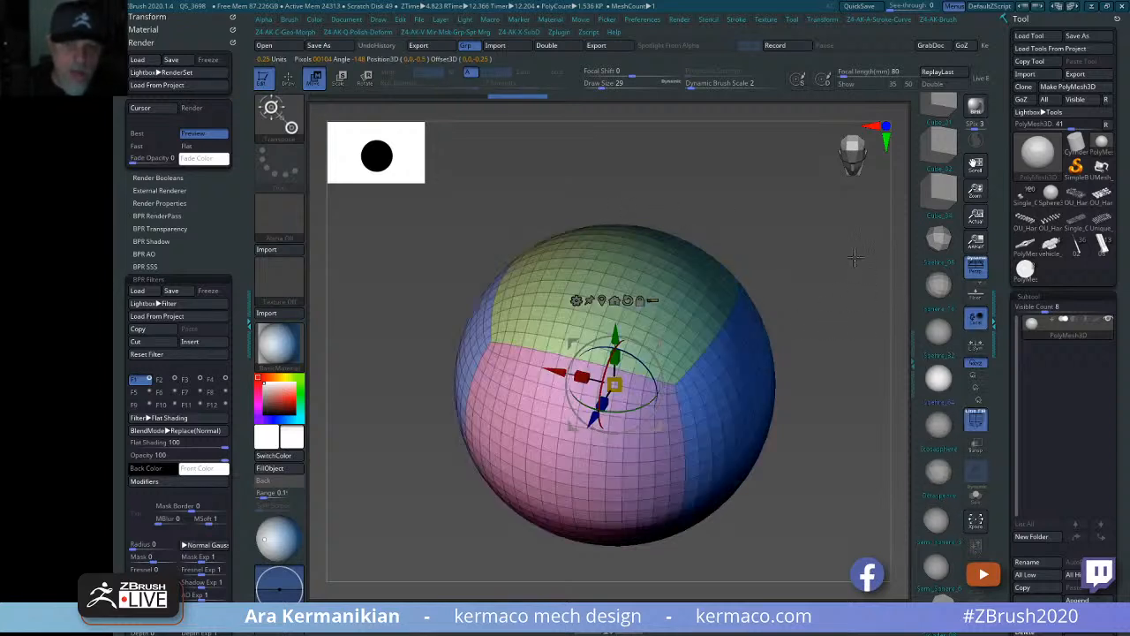
pyautogui.hotkey('ctrl', 'a')
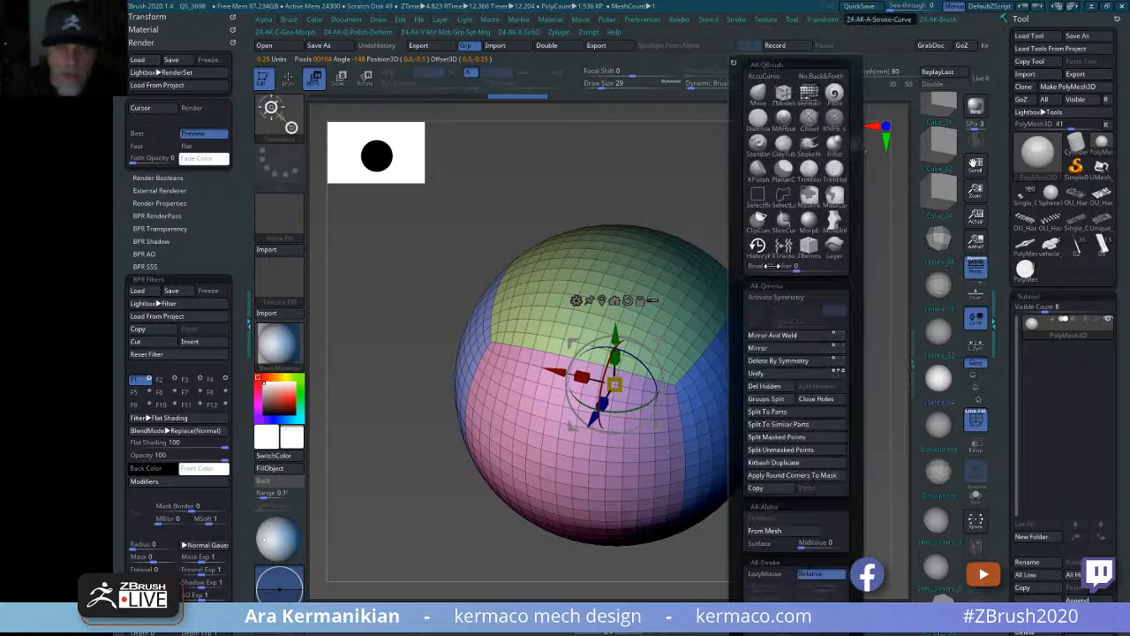
pyautogui.click(783, 144)
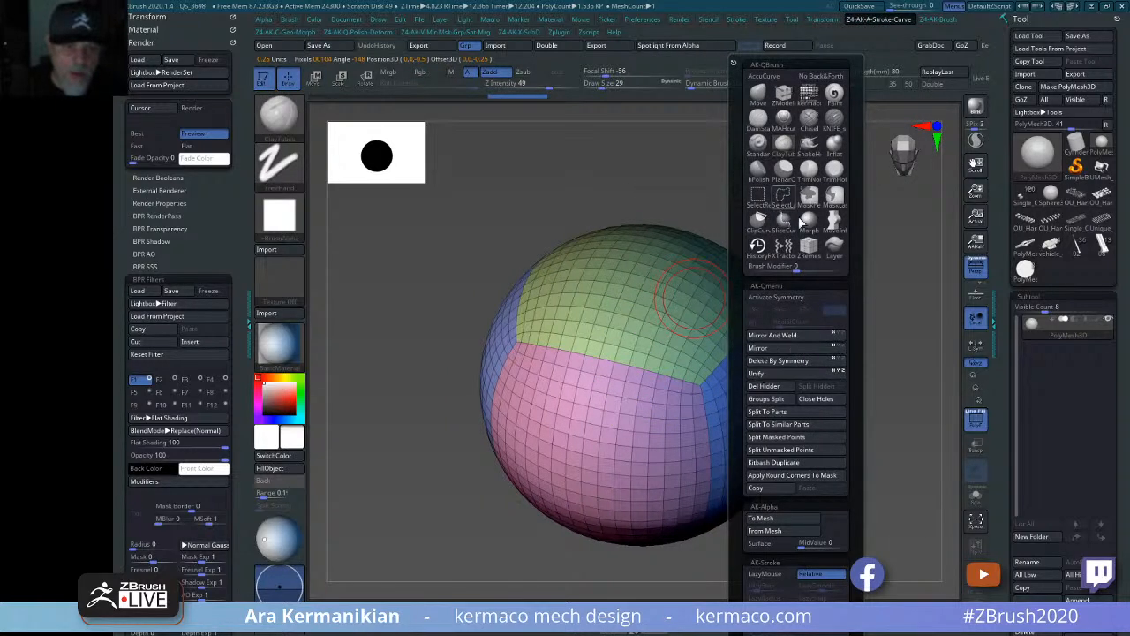
pyautogui.moveTo(748, 186); pyautogui.dragTo(828, 220)
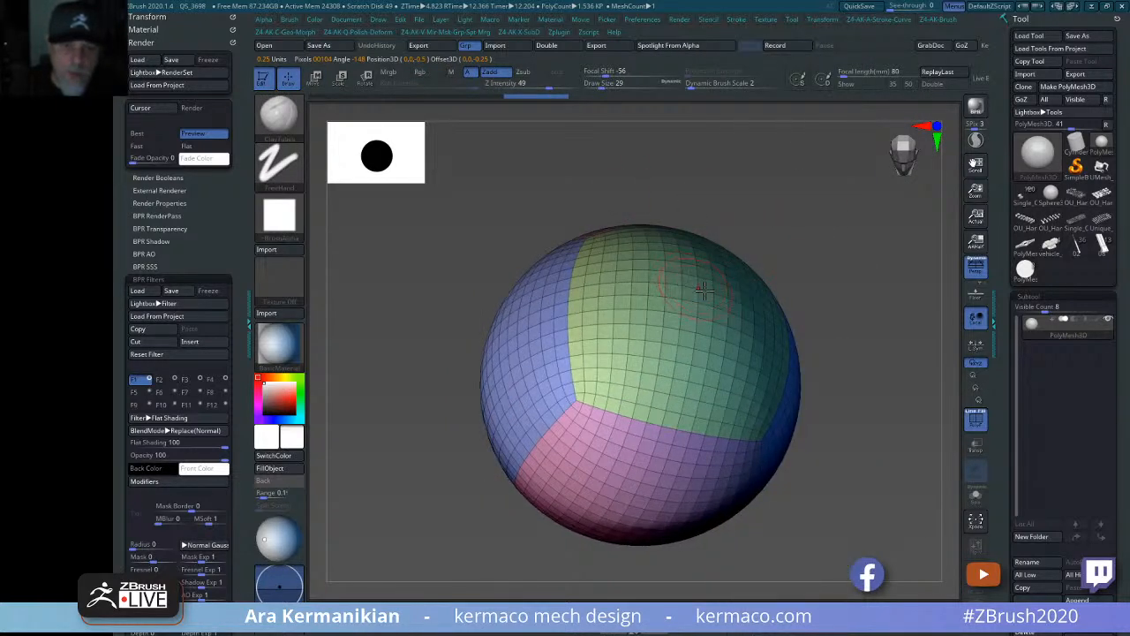
pyautogui.moveTo(910, 243); pyautogui.dragTo(858, 271)
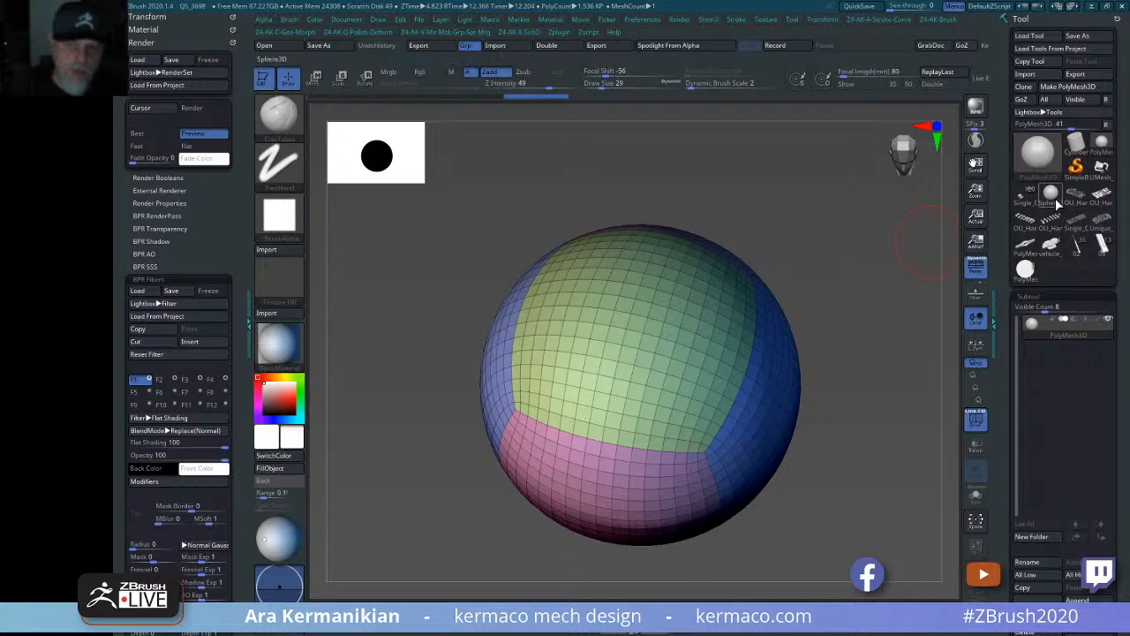
# Switch to the Sphere3D primitive and examine the edge flow converging at its pole up close.
pyautogui.click(1054, 196)
pyautogui.keyDown('alt'); pyautogui.moveTo(911, 548); pyautogui.dragTo(785, 610); pyautogui.keyUp('alt')
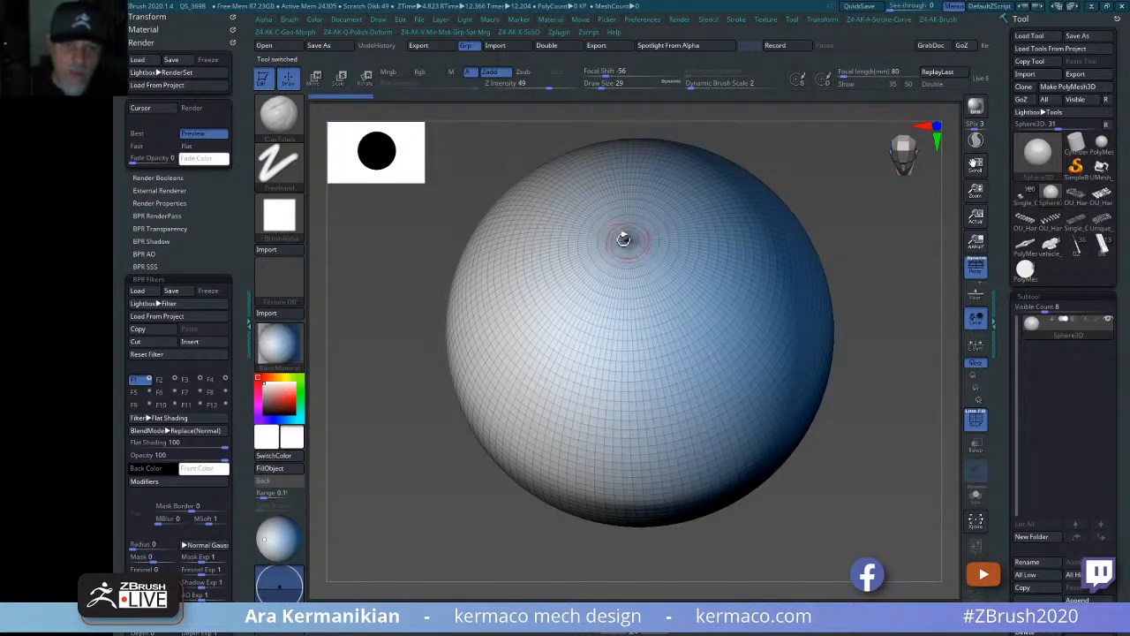
pyautogui.keyDown('alt'); pyautogui.moveTo(846, 224); pyautogui.dragTo(631, 221); pyautogui.keyUp('alt')
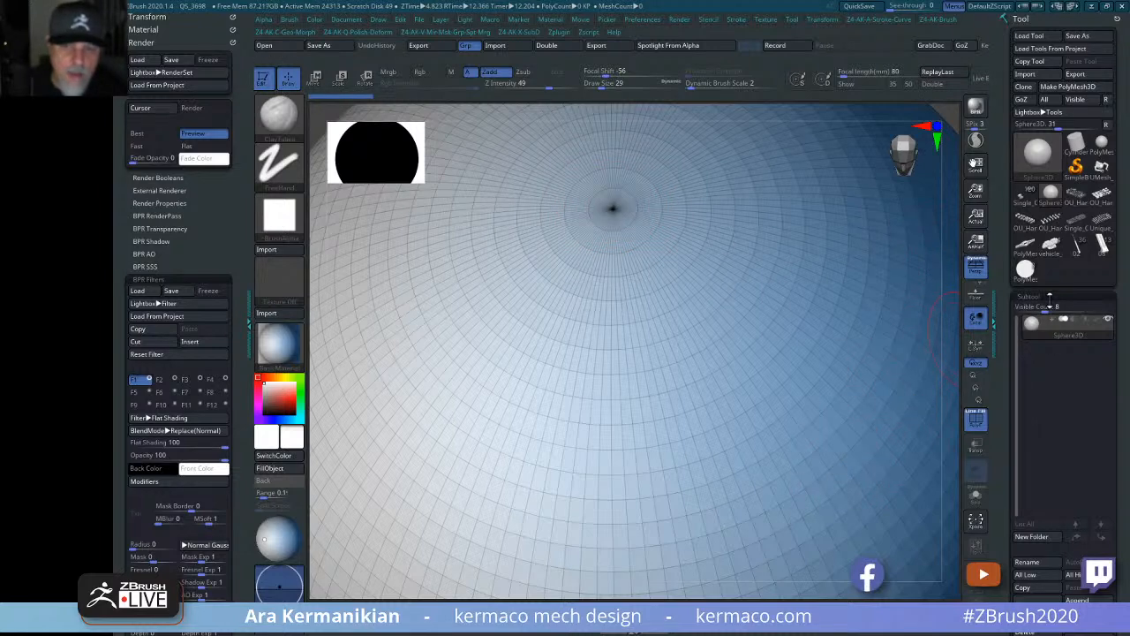
# Switch to the PolyMesh3D1 tool with the ringed sphere and delete all its subtools.
pyautogui.click(1025, 270)
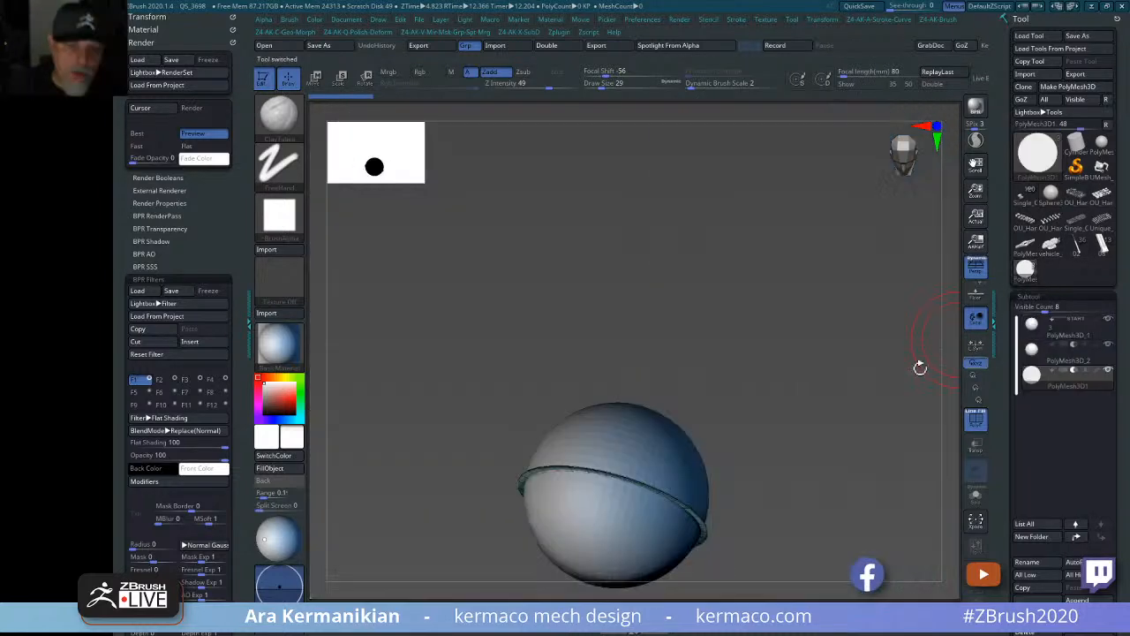
pyautogui.moveTo(777, 359); pyautogui.dragTo(817, 288)
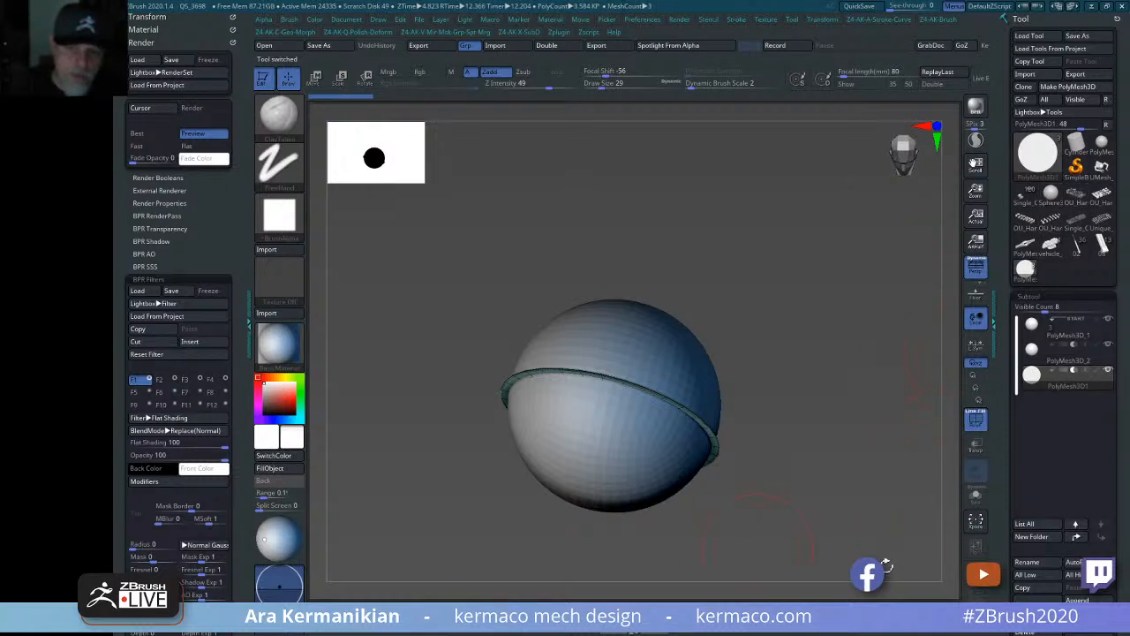
pyautogui.scroll(-3, 1000, 529)
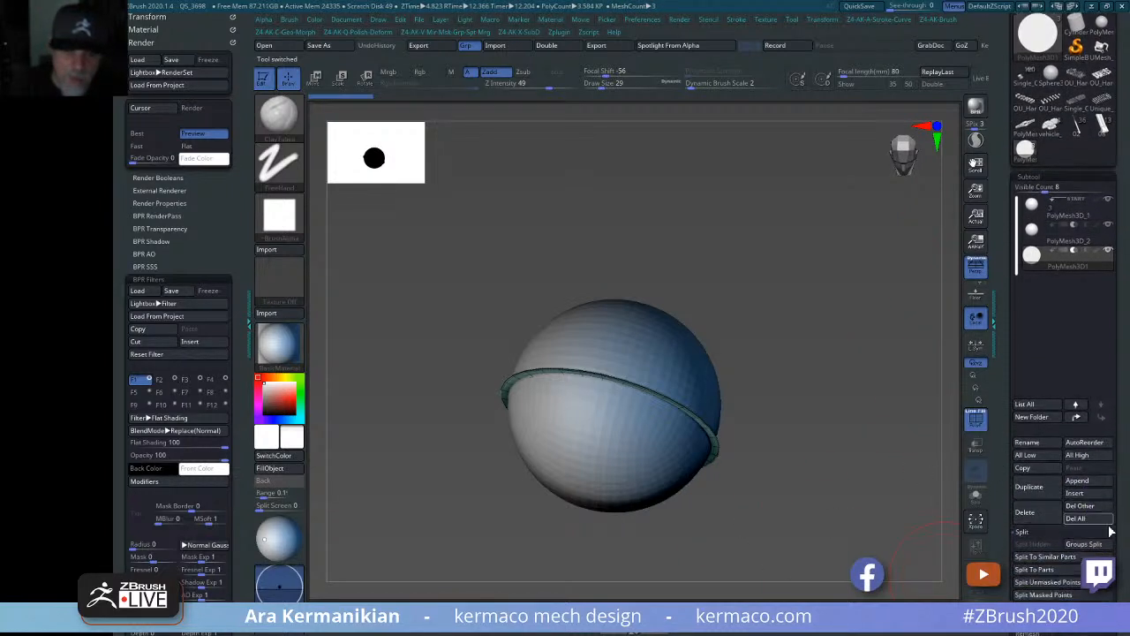
pyautogui.click(1078, 519)
pyautogui.click(938, 542)
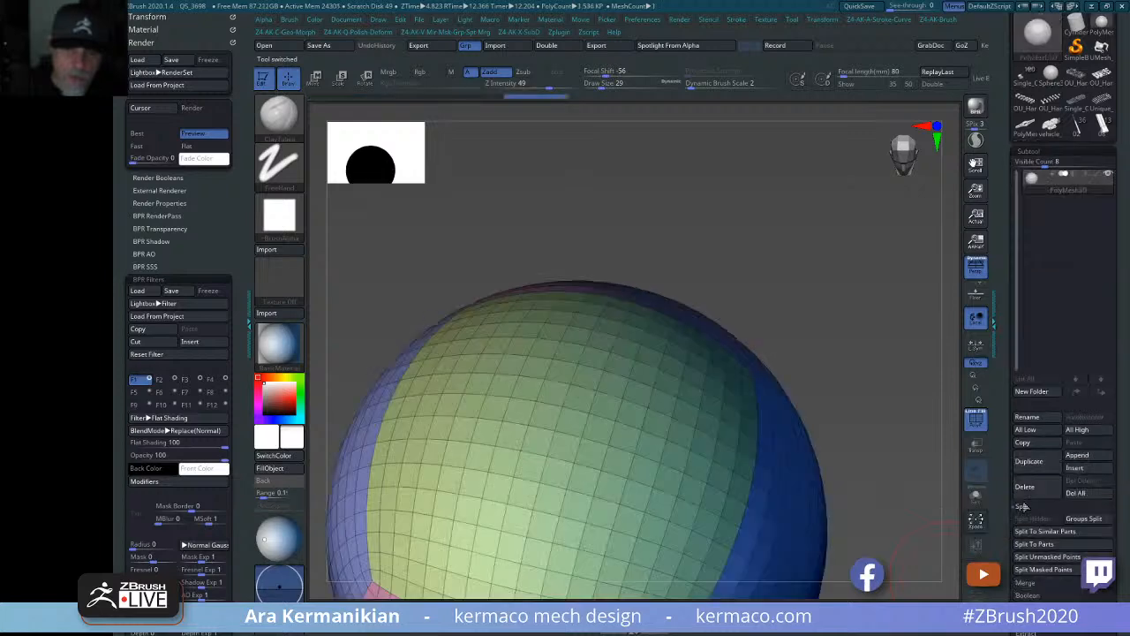
# Frame the polygrouped sphere, browse the Project files in Lightbox, and close the browser without loading anything.
pyautogui.keyDown('alt'); pyautogui.moveTo(814, 293); pyautogui.dragTo(739, 292); pyautogui.keyUp('alt')
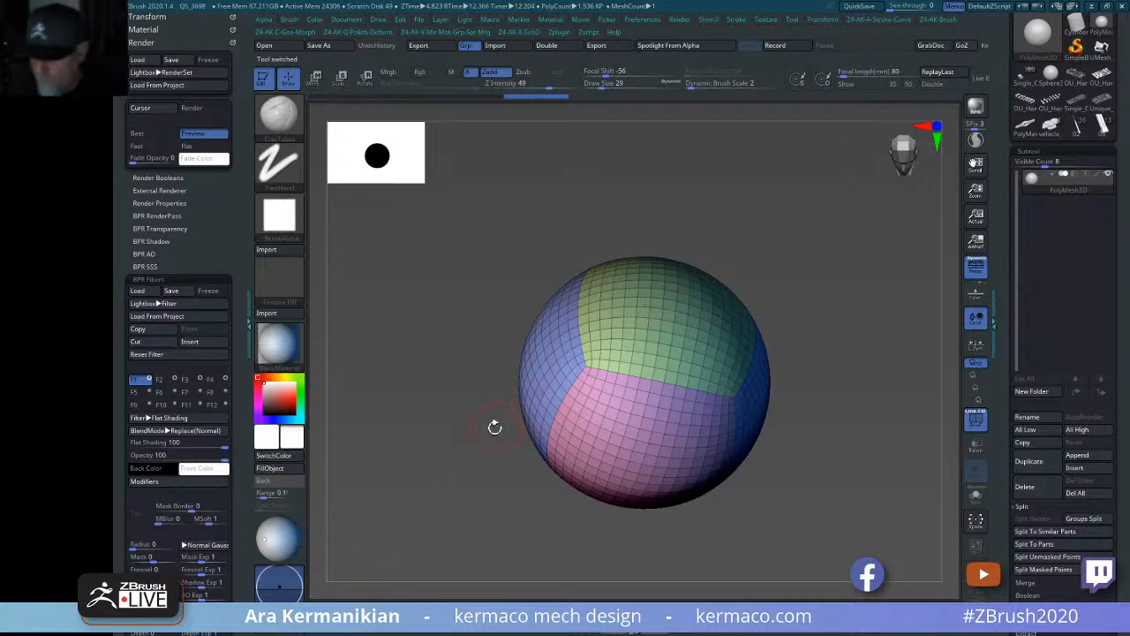
pyautogui.click(391, 369)
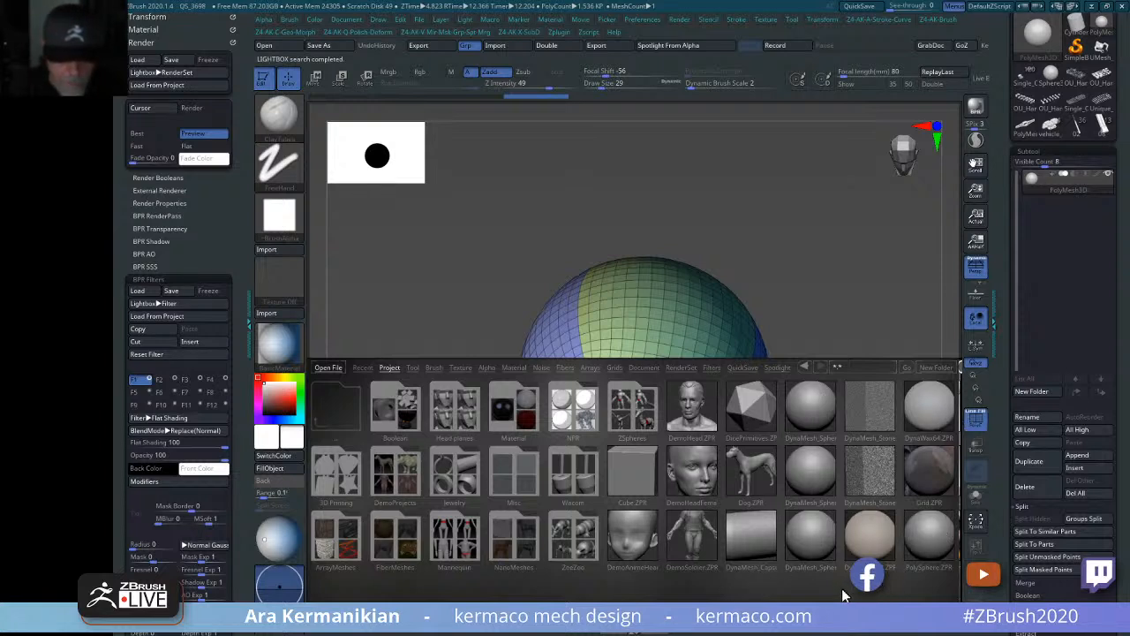
pyautogui.moveTo(943, 544); pyautogui.dragTo(803, 550)
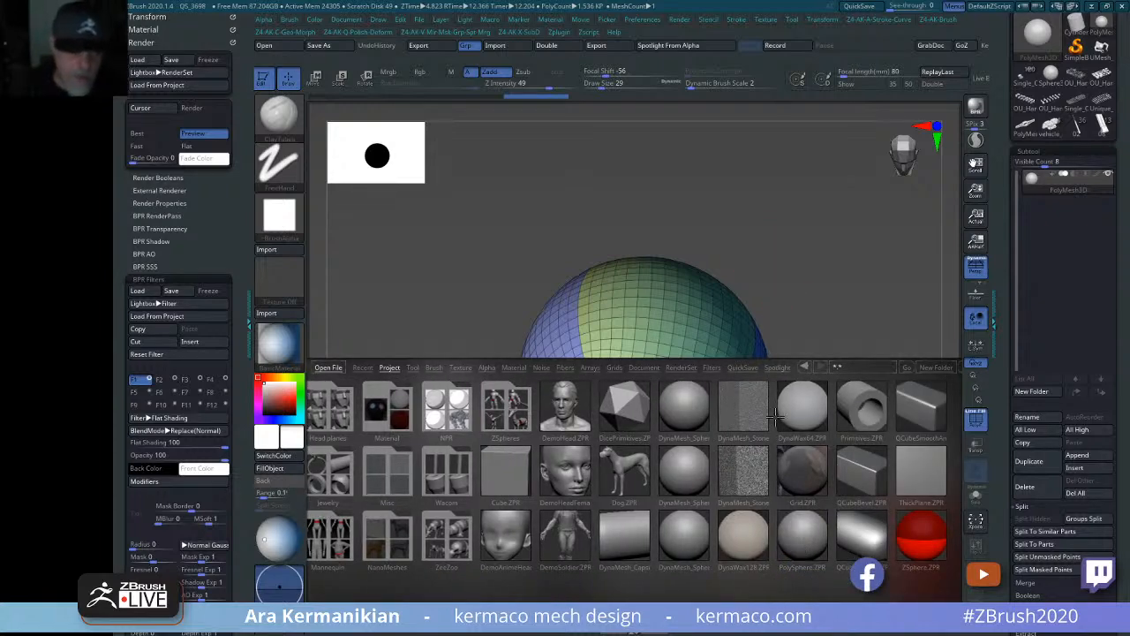
pyautogui.press(',')
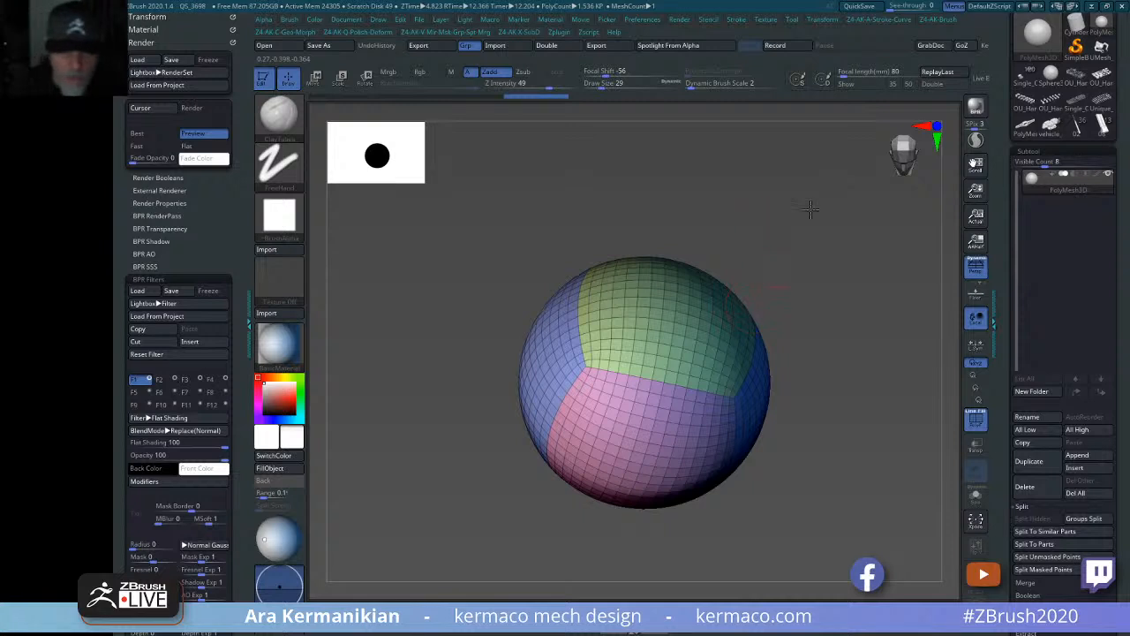
# Subdivide the polygrouped sphere four times and turn off its wireframe display.
pyautogui.moveTo(750, 244); pyautogui.dragTo(843, 292)
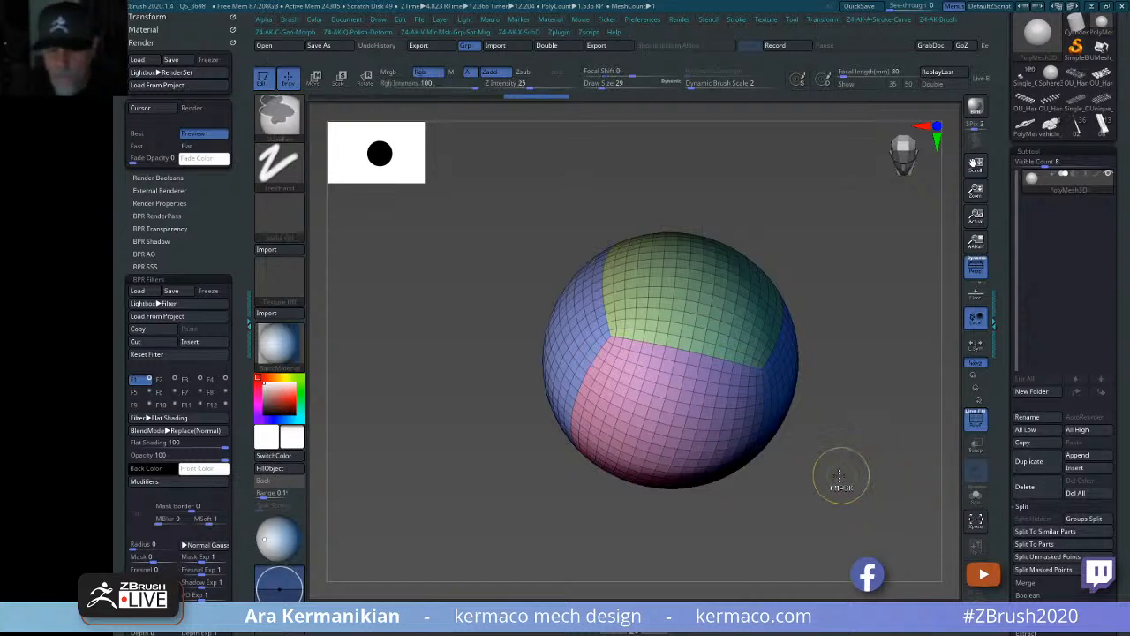
pyautogui.hotkey('ctrl', 'd')
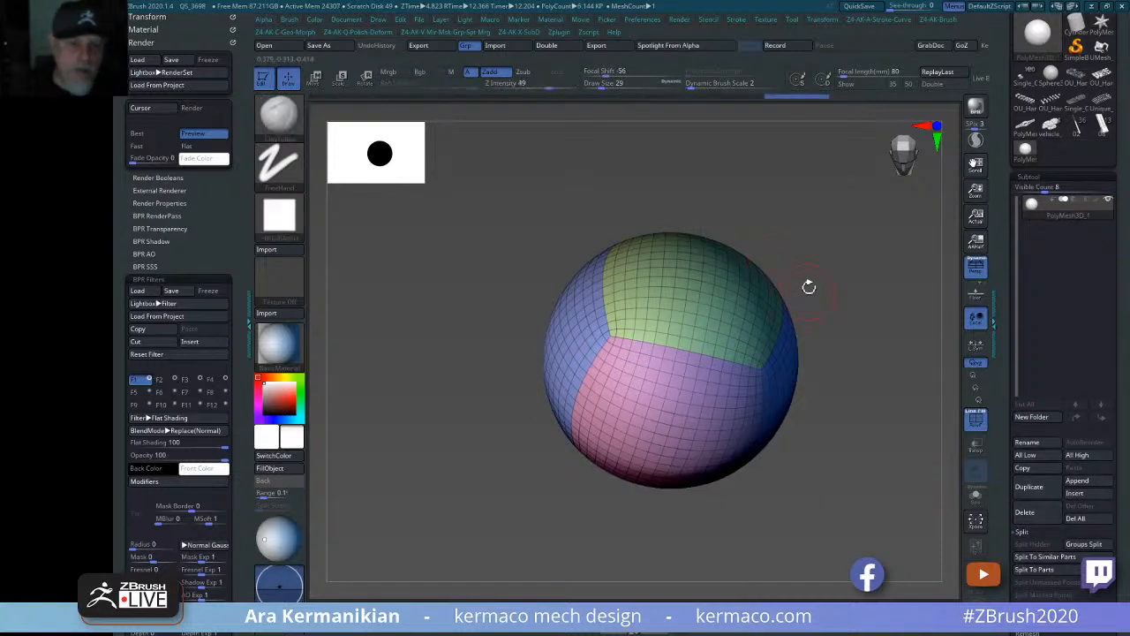
pyautogui.click(978, 426)
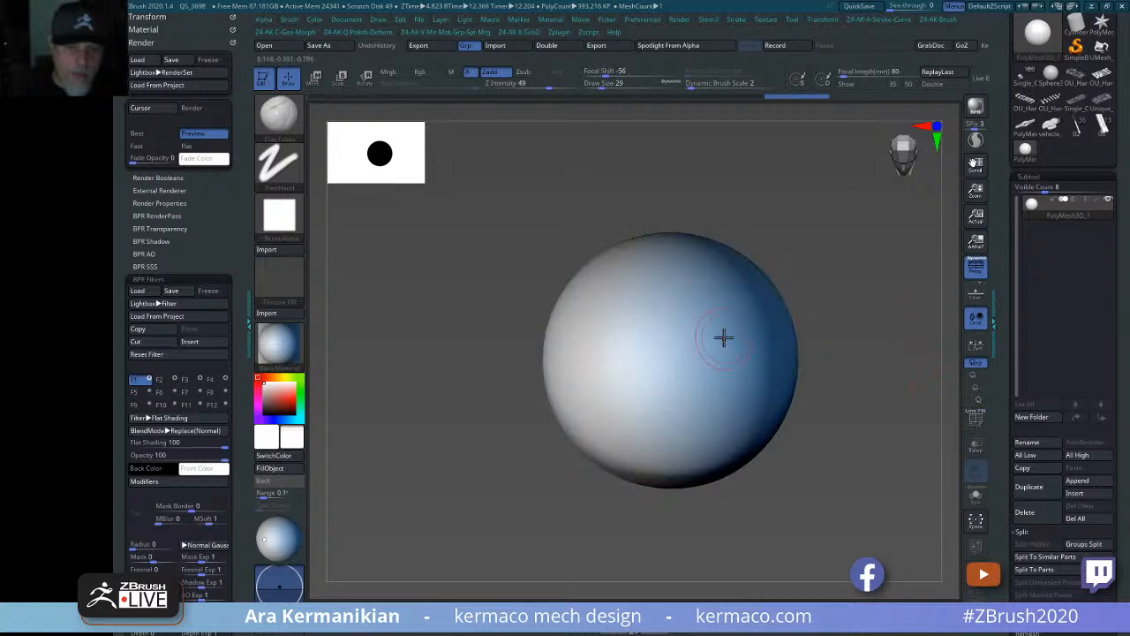
# Sculpt overlapping patches on the front of the sphere with the ClayTubes brush and smooth their rough edges.
pyautogui.moveTo(724, 336)
pyautogui.mouseDown()
pyautogui.moveTo(709, 326)
pyautogui.moveTo(677, 350)
pyautogui.moveTo(686, 323)
pyautogui.moveTo(714, 328)
pyautogui.moveTo(710, 318)
pyautogui.mouseUp()
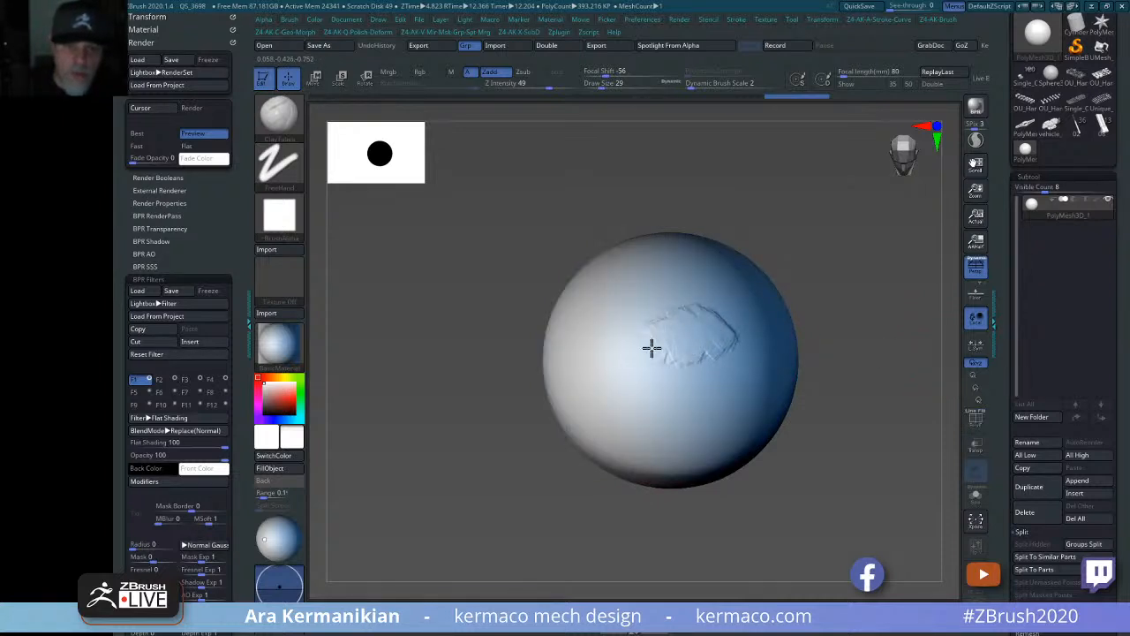
pyautogui.moveTo(668, 368); pyautogui.dragTo(708, 348)
pyautogui.keyDown('alt'); pyautogui.moveTo(880, 295); pyautogui.dragTo(724, 338); pyautogui.keyUp('alt')
pyautogui.moveTo(584, 309)
pyautogui.mouseDown()
pyautogui.moveTo(599, 363)
pyautogui.moveTo(613, 344)
pyautogui.moveTo(566, 363)
pyautogui.moveTo(595, 339)
pyautogui.moveTo(620, 351)
pyautogui.moveTo(600, 362)
pyautogui.mouseUp()
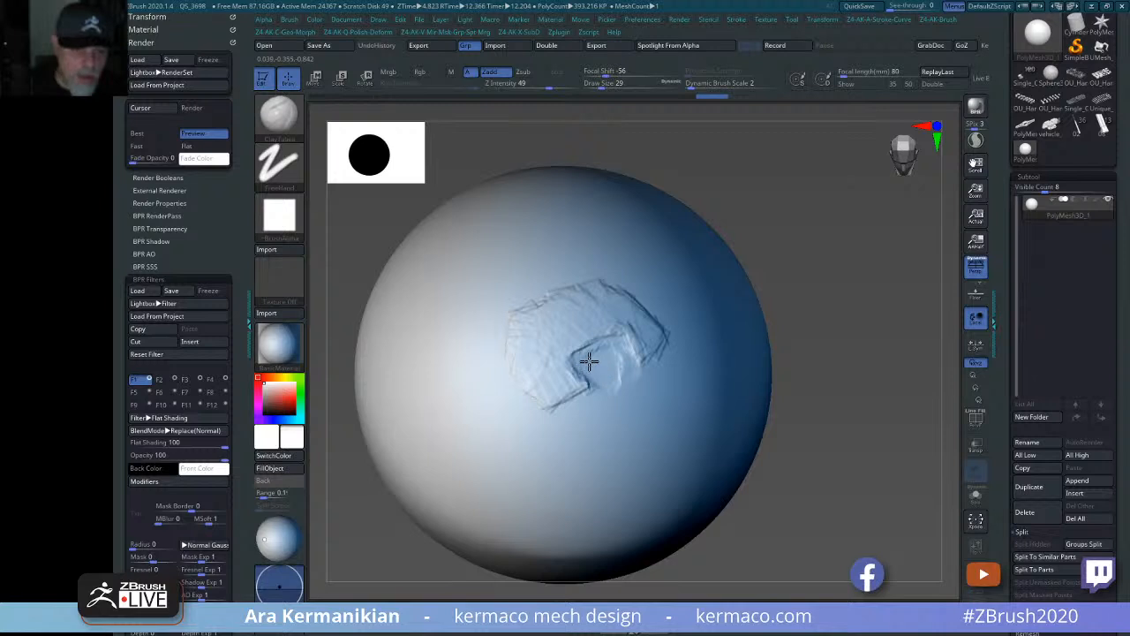
pyautogui.moveTo(638, 382)
pyautogui.mouseDown()
pyautogui.moveTo(597, 359)
pyautogui.moveTo(621, 350)
pyautogui.moveTo(609, 399)
pyautogui.moveTo(630, 384)
pyautogui.moveTo(618, 378)
pyautogui.moveTo(618, 358)
pyautogui.moveTo(598, 371)
pyautogui.moveTo(618, 388)
pyautogui.moveTo(647, 378)
pyautogui.moveTo(608, 355)
pyautogui.moveTo(585, 361)
pyautogui.mouseUp()
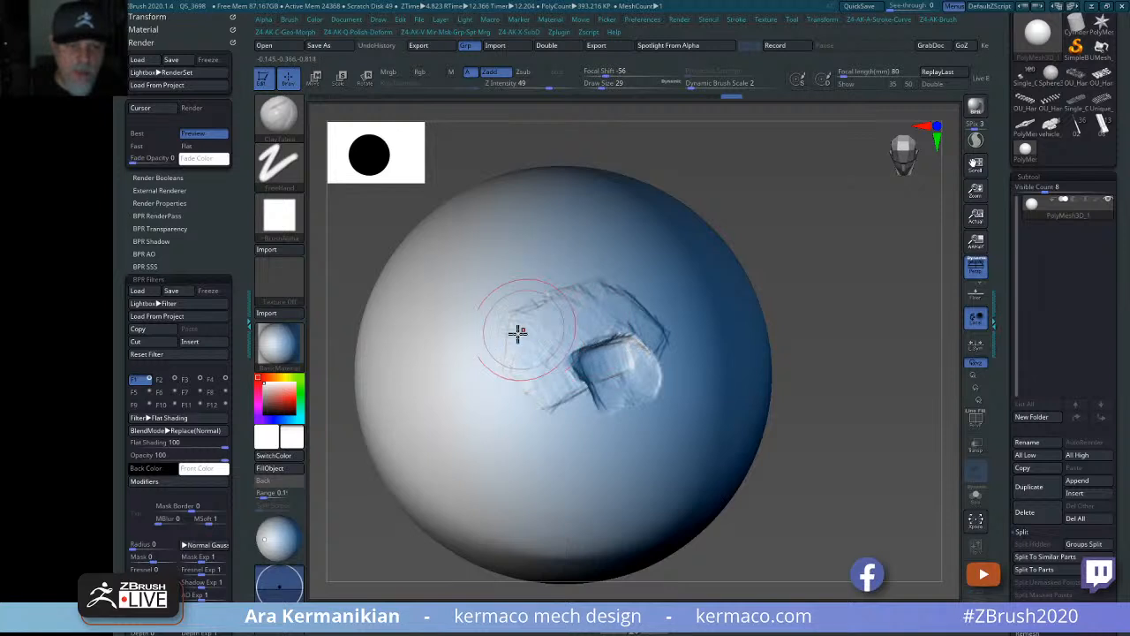
pyautogui.moveTo(880, 356); pyautogui.dragTo(760, 358)
pyautogui.moveTo(654, 368)
pyautogui.keyDown('shift'); pyautogui.mouseDown()
pyautogui.moveTo(621, 360)
pyautogui.moveTo(634, 369)
pyautogui.mouseUp(); pyautogui.keyUp('shift')
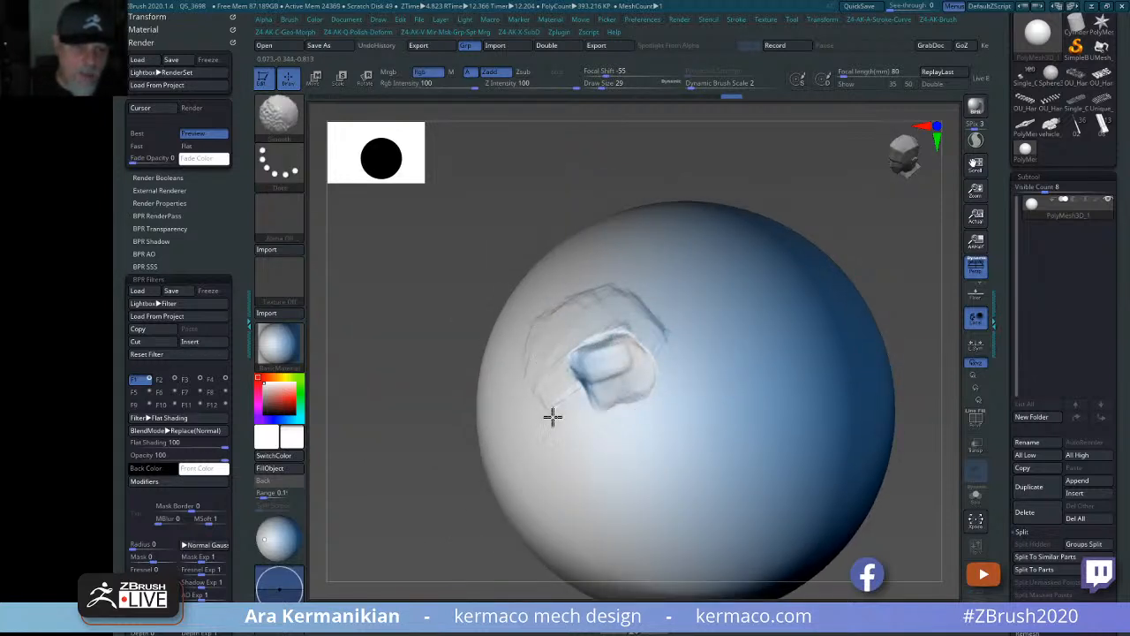
# Sculpt a second ClayTubes patch directly beside the first one on the sphere and soften its strokes.
pyautogui.moveTo(846, 220)
pyautogui.keyDown('alt'); pyautogui.mouseDown()
pyautogui.moveTo(797, 227)
pyautogui.moveTo(851, 230)
pyautogui.moveTo(833, 293)
pyautogui.mouseUp(); pyautogui.keyUp('alt')
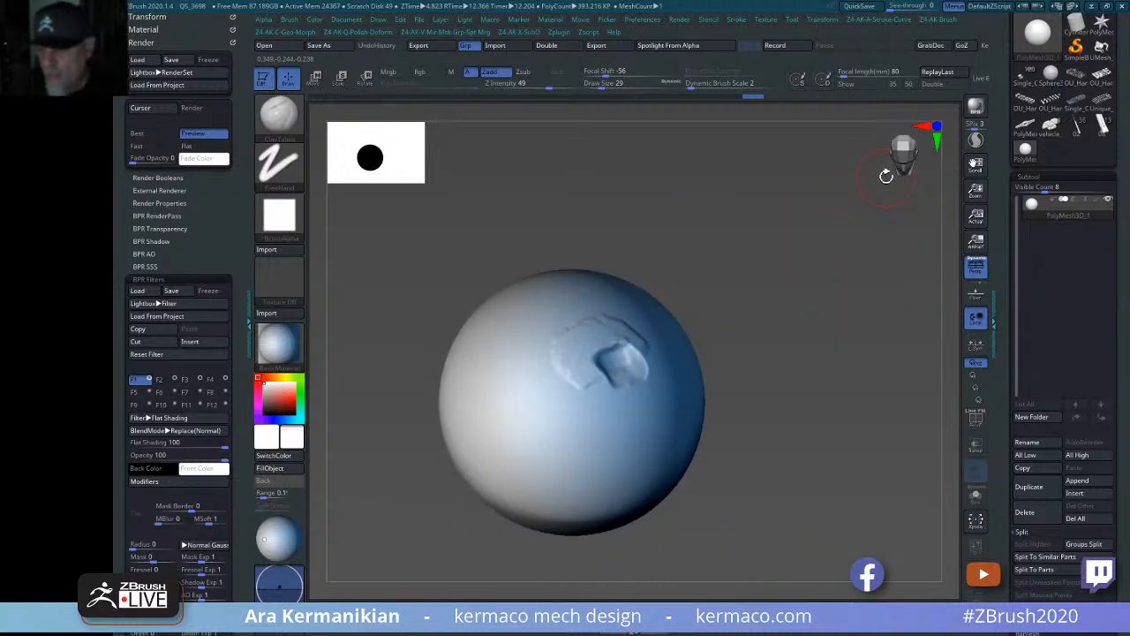
pyautogui.moveTo(828, 309); pyautogui.dragTo(802, 319)
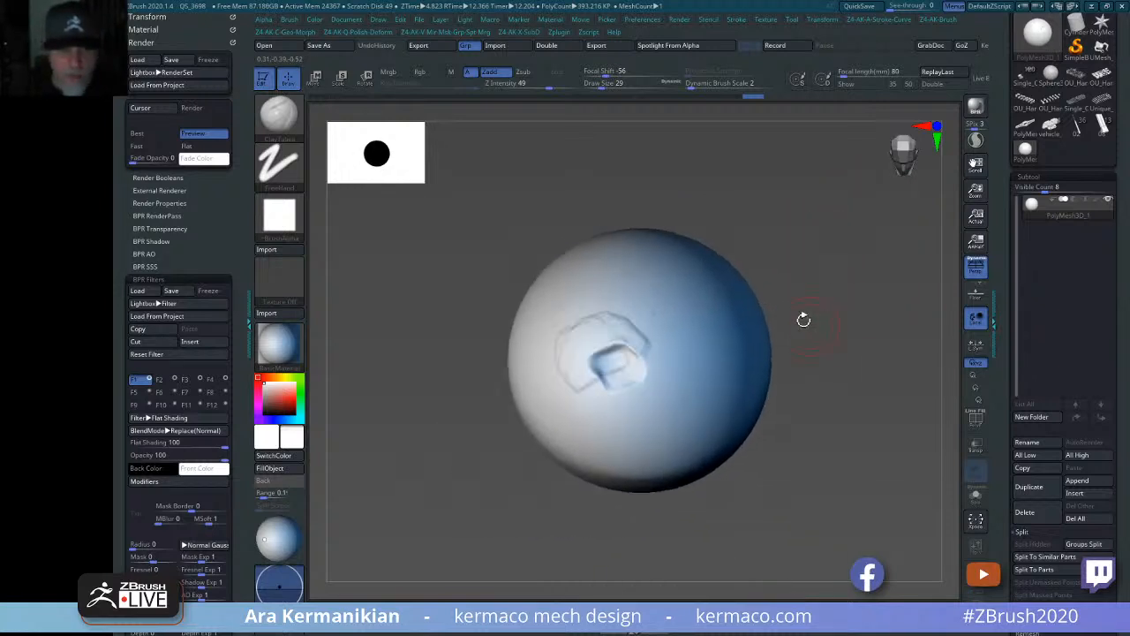
pyautogui.keyDown('alt'); pyautogui.moveTo(828, 261); pyautogui.dragTo(816, 285); pyautogui.keyUp('alt')
pyautogui.moveTo(664, 362)
pyautogui.mouseDown()
pyautogui.moveTo(626, 379)
pyautogui.moveTo(643, 384)
pyautogui.moveTo(638, 400)
pyautogui.moveTo(646, 371)
pyautogui.mouseUp()
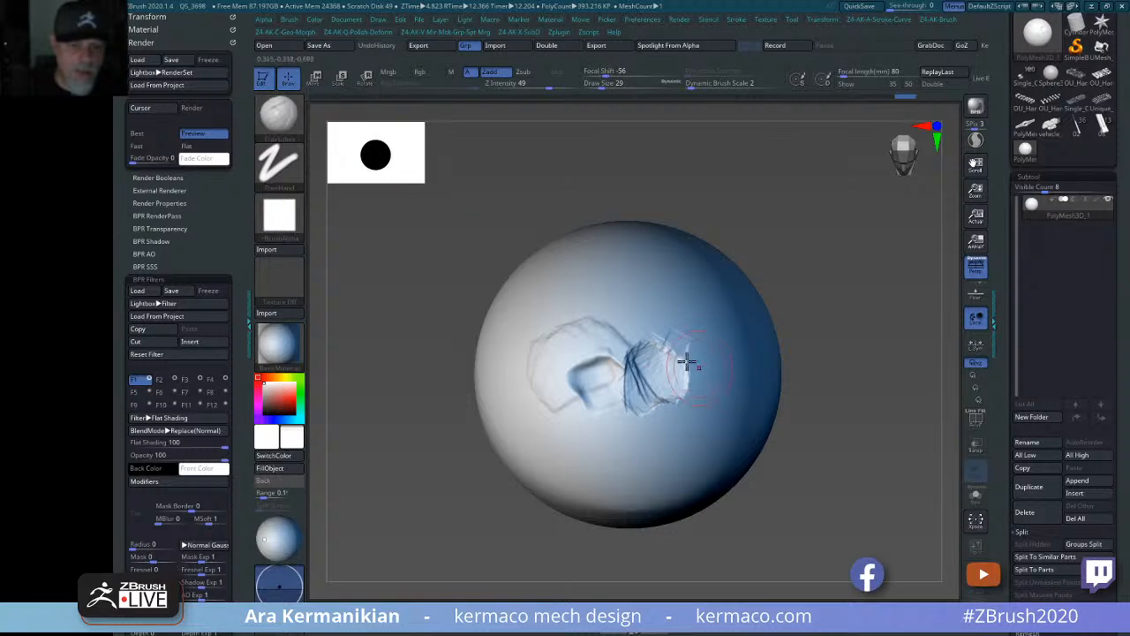
pyautogui.moveTo(686, 361); pyautogui.dragTo(634, 375)
pyautogui.press('shift')
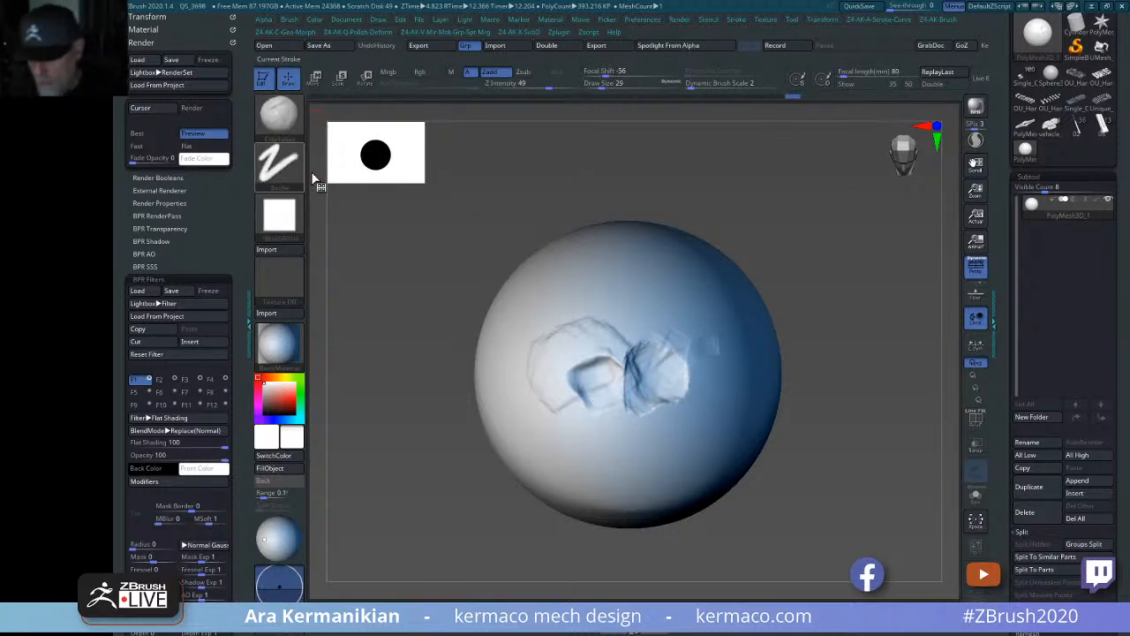
# Select the Clay brush and sculpt a broad, soft stroke above the existing patches on the sphere.
pyautogui.press('b')
pyautogui.press('c')
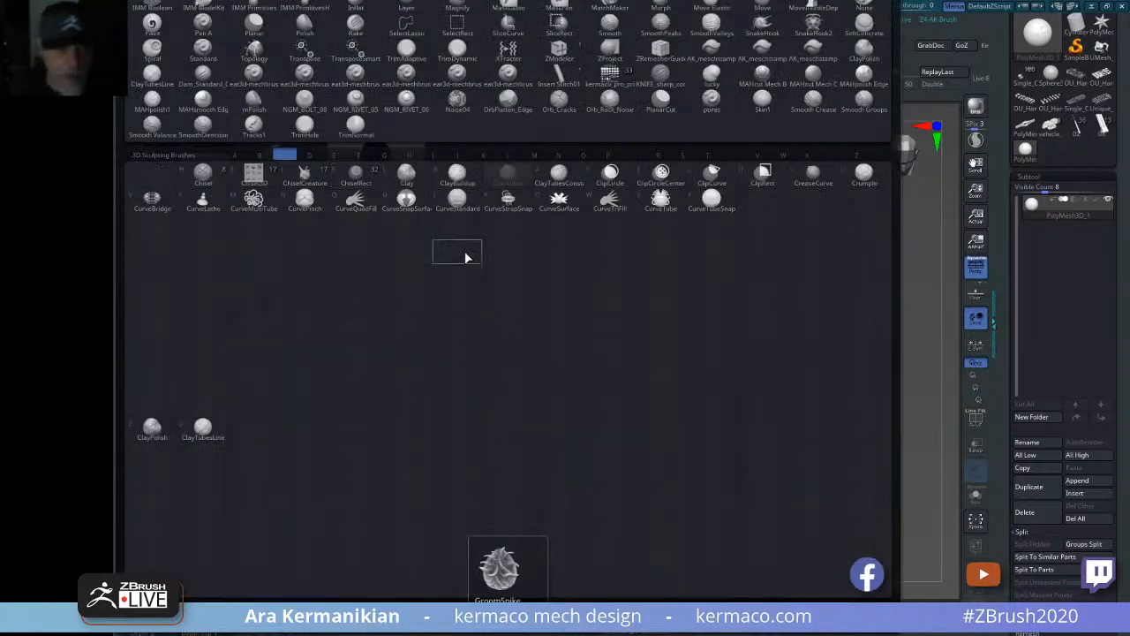
pyautogui.click(421, 174)
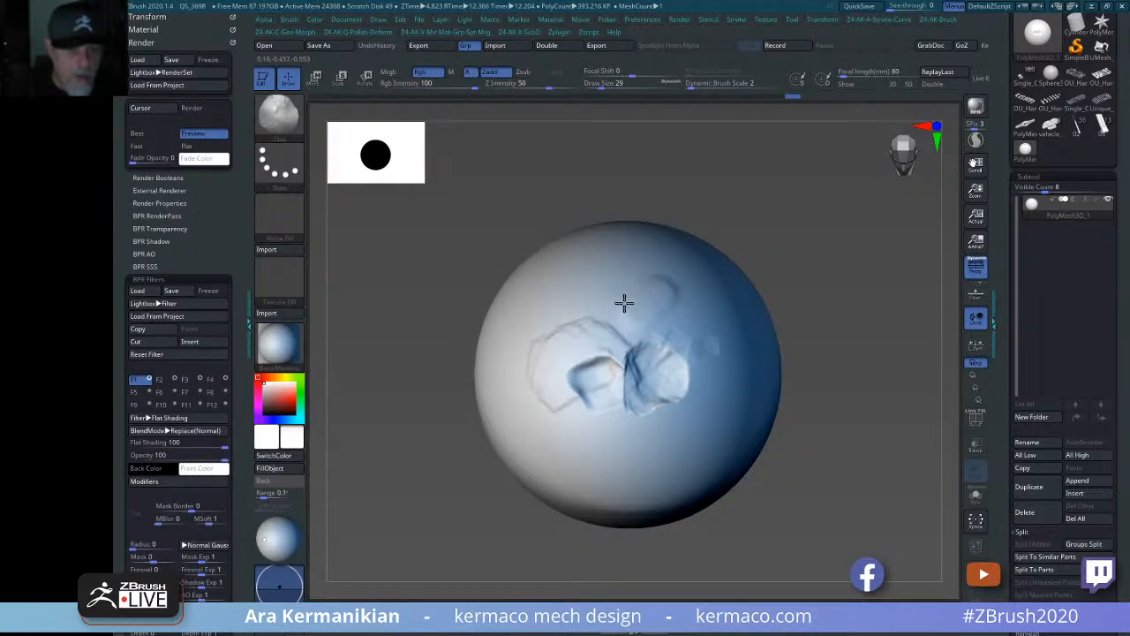
pyautogui.moveTo(623, 304)
pyautogui.mouseDown()
pyautogui.moveTo(611, 304)
pyautogui.moveTo(683, 311)
pyautogui.mouseUp()
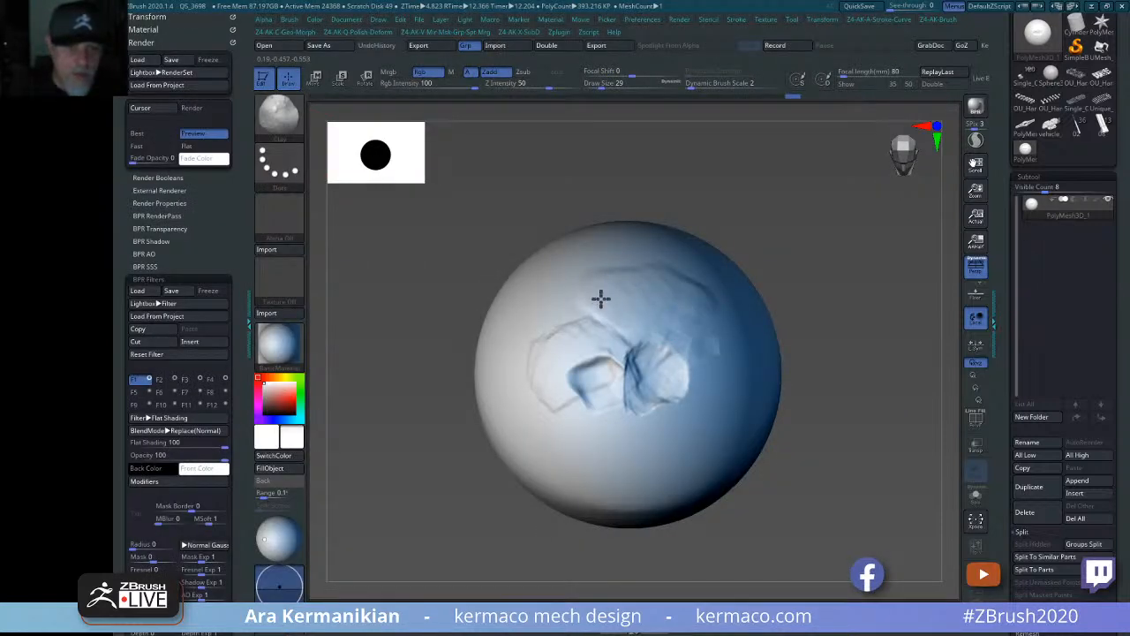
# Extend the Clay brush stroke above the sculpted patches and smooth part of its surface.
pyautogui.moveTo(601, 299)
pyautogui.mouseDown()
pyautogui.moveTo(671, 303)
pyautogui.moveTo(623, 301)
pyautogui.moveTo(609, 287)
pyautogui.mouseUp()
pyautogui.moveTo(868, 229); pyautogui.dragTo(855, 283)
pyautogui.moveTo(642, 297)
pyautogui.keyDown('shift'); pyautogui.mouseDown()
pyautogui.moveTo(627, 306)
pyautogui.moveTo(730, 305)
pyautogui.mouseUp(); pyautogui.keyUp('shift')
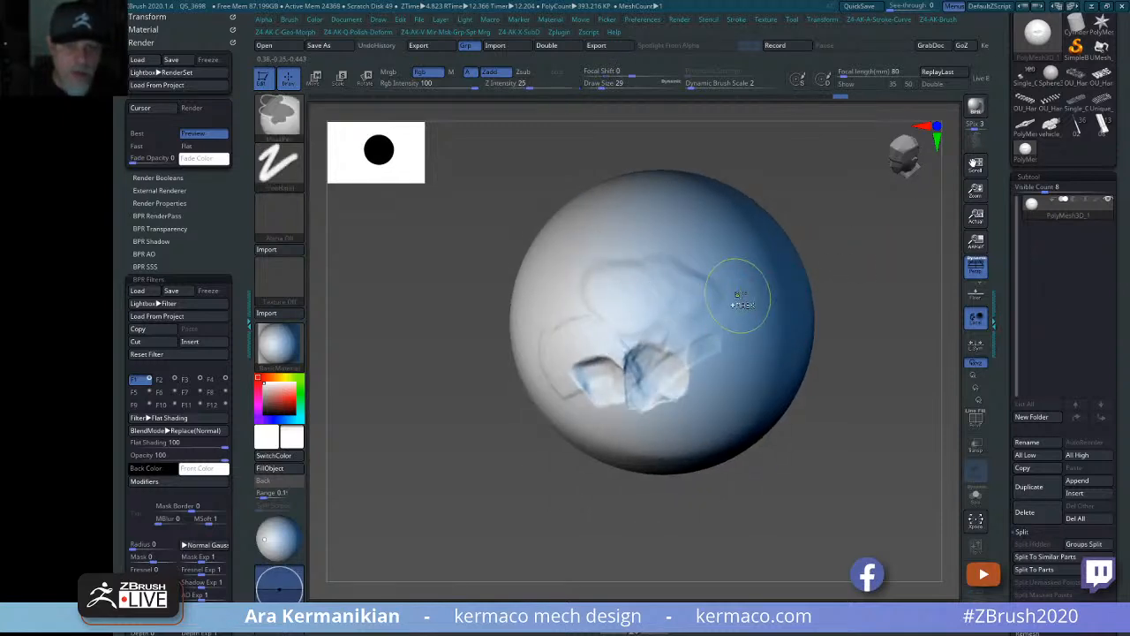
# Select the hPolish brush and flatten the clay stroke above the patches into broad planar facets.
pyautogui.press('space')
pyautogui.click(707, 171)
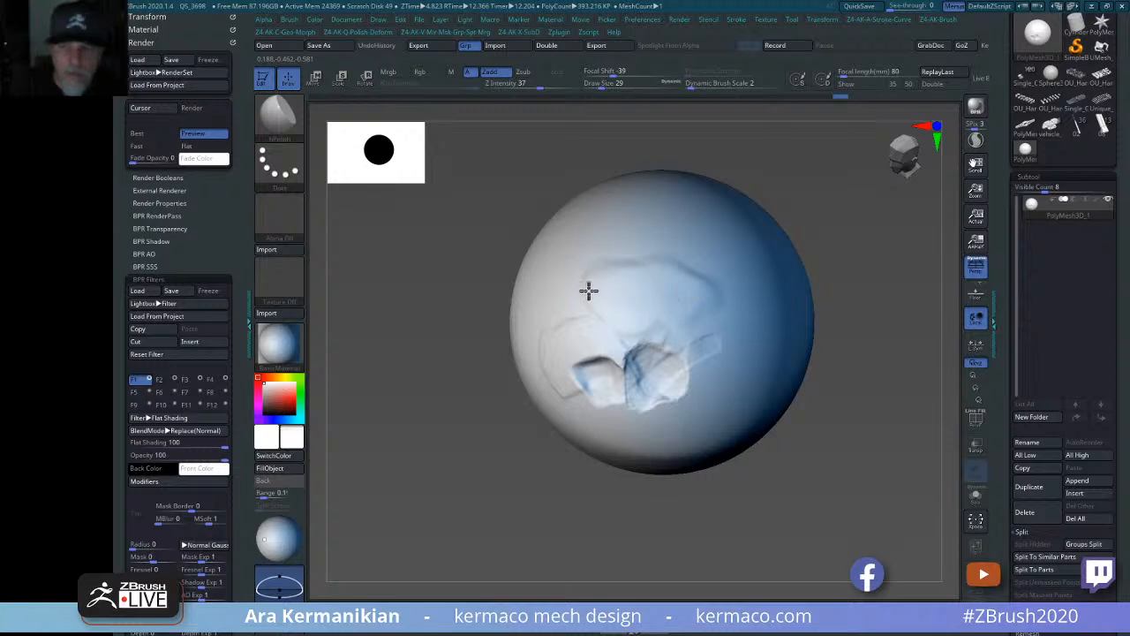
pyautogui.moveTo(848, 272); pyautogui.dragTo(864, 257)
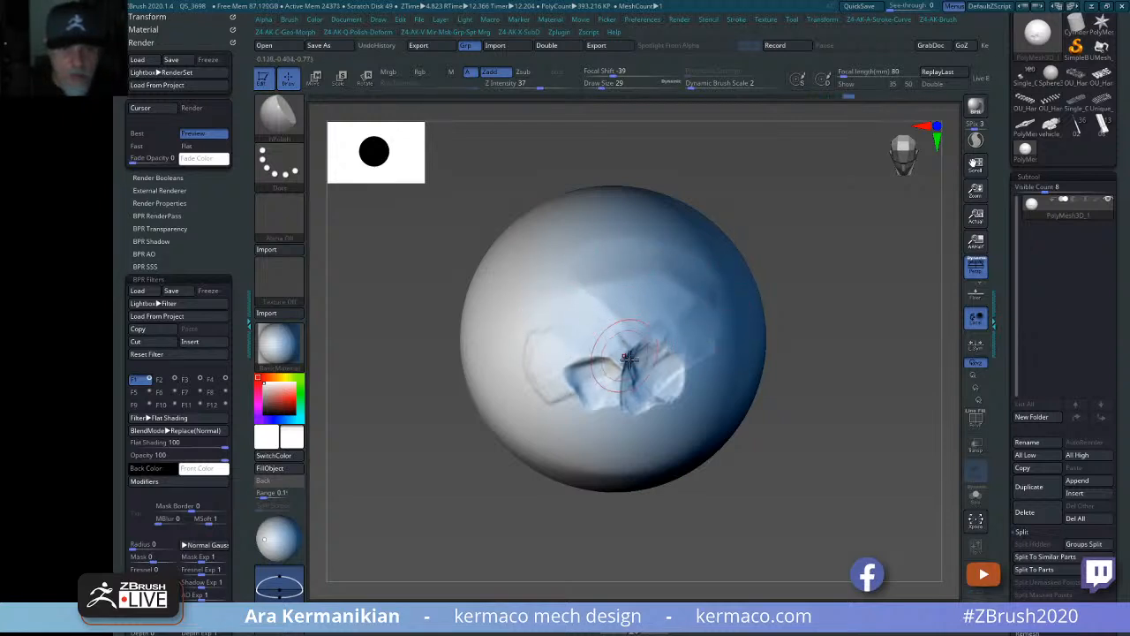
pyautogui.moveTo(601, 341)
pyautogui.mouseDown(button='right')
pyautogui.moveTo(843, 356)
pyautogui.moveTo(760, 338)
pyautogui.mouseUp(button='right')
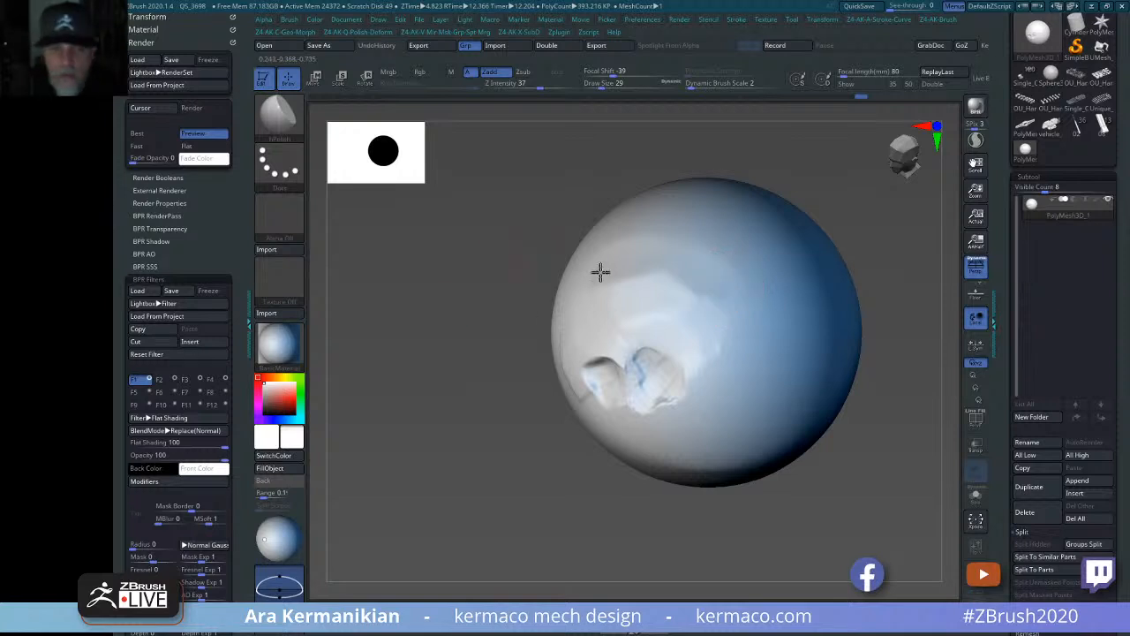
pyautogui.moveTo(507, 477); pyautogui.dragTo(613, 322, button='right')
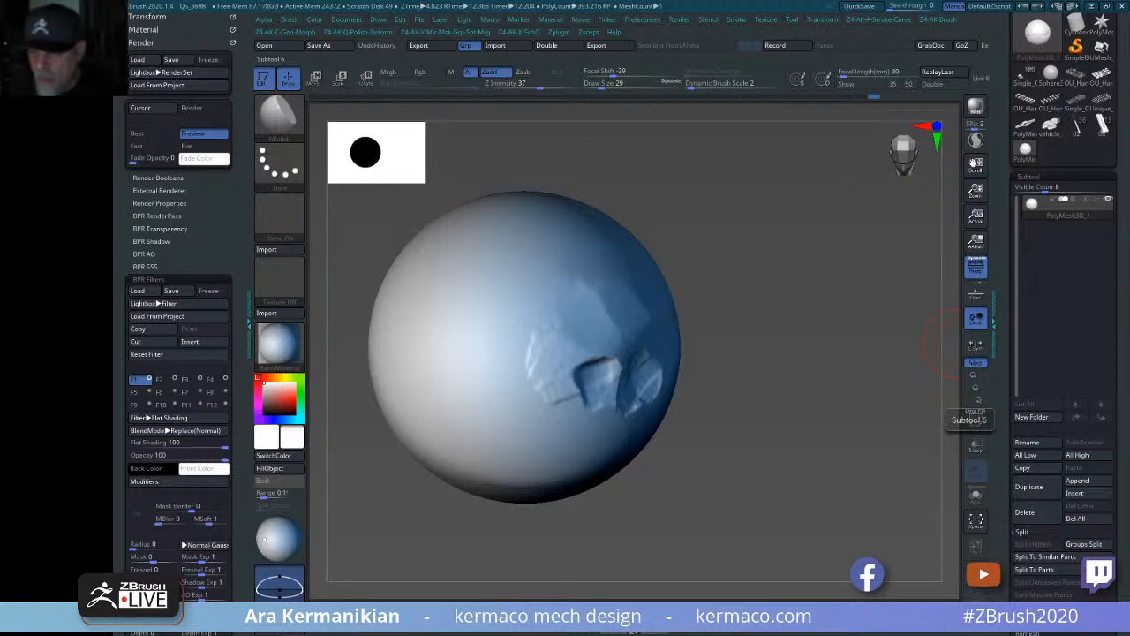
pyautogui.moveTo(811, 463); pyautogui.dragTo(719, 469)
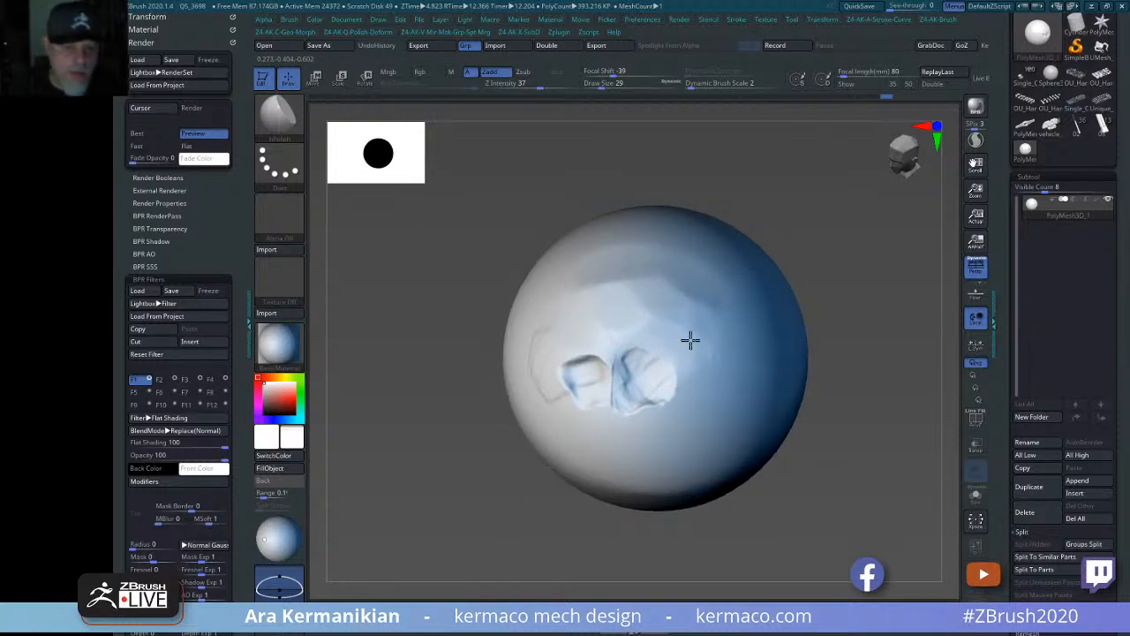
pyautogui.moveTo(751, 513); pyautogui.dragTo(637, 412)
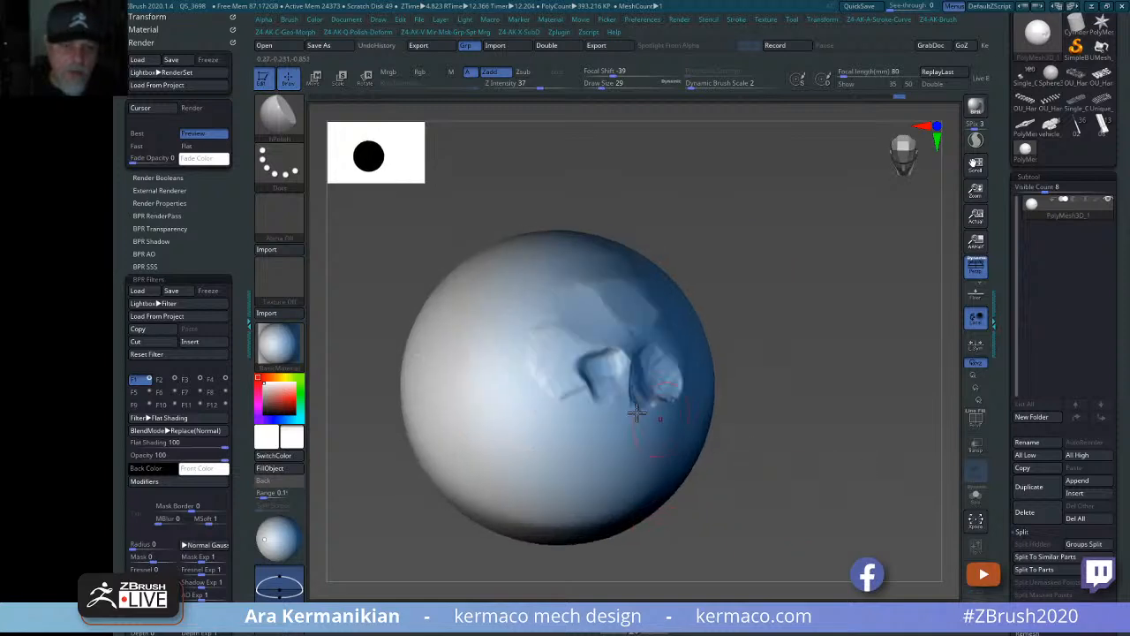
# Select the ClayTubes brush, turn its alpha off, and sculpt a soft-edged stroke beside and below the existing patches.
pyautogui.hotkey('ctrl', 'space')
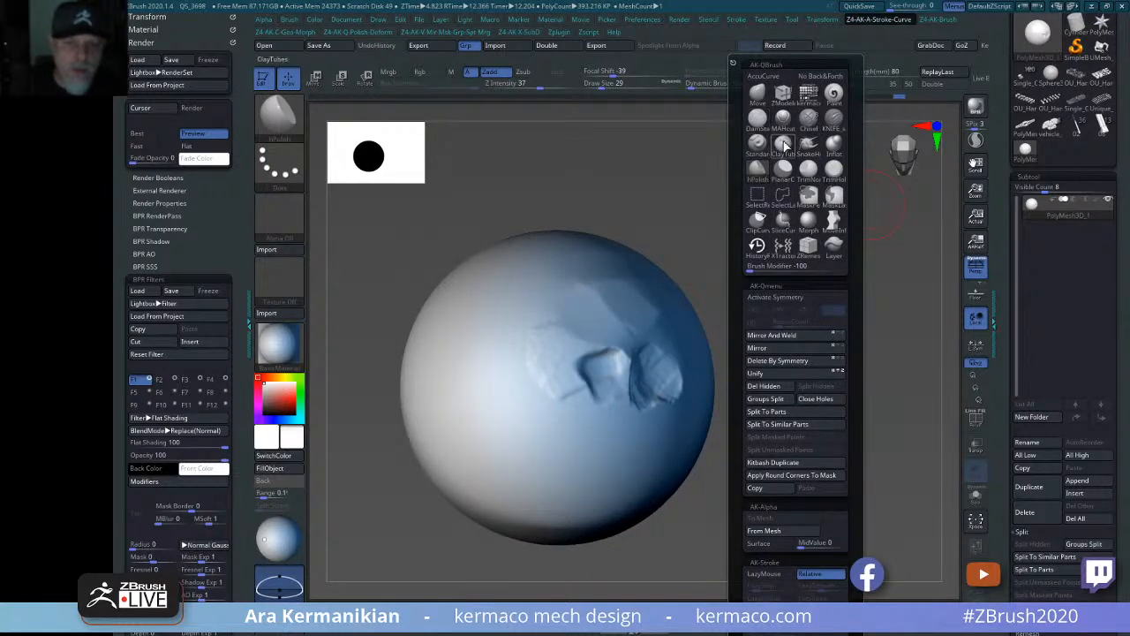
pyautogui.click(783, 143)
pyautogui.click(301, 221)
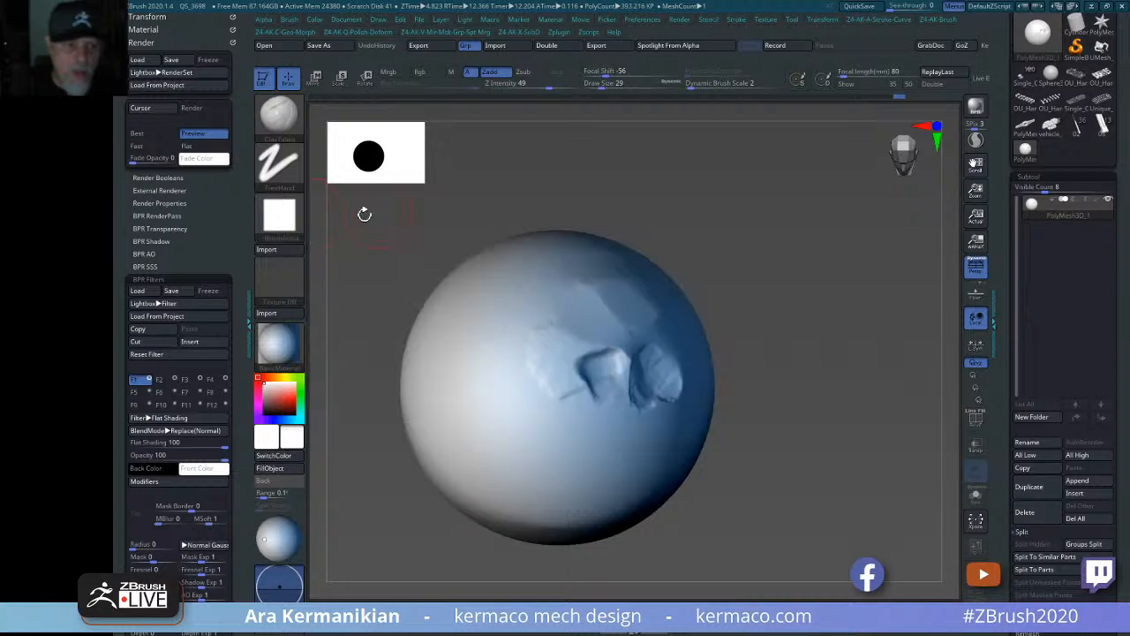
pyautogui.click(282, 219)
pyautogui.click(338, 221)
pyautogui.moveTo(515, 361)
pyautogui.mouseDown()
pyautogui.moveTo(482, 391)
pyautogui.moveTo(564, 449)
pyautogui.moveTo(565, 427)
pyautogui.moveTo(548, 416)
pyautogui.moveTo(535, 447)
pyautogui.moveTo(500, 427)
pyautogui.moveTo(543, 384)
pyautogui.mouseUp()
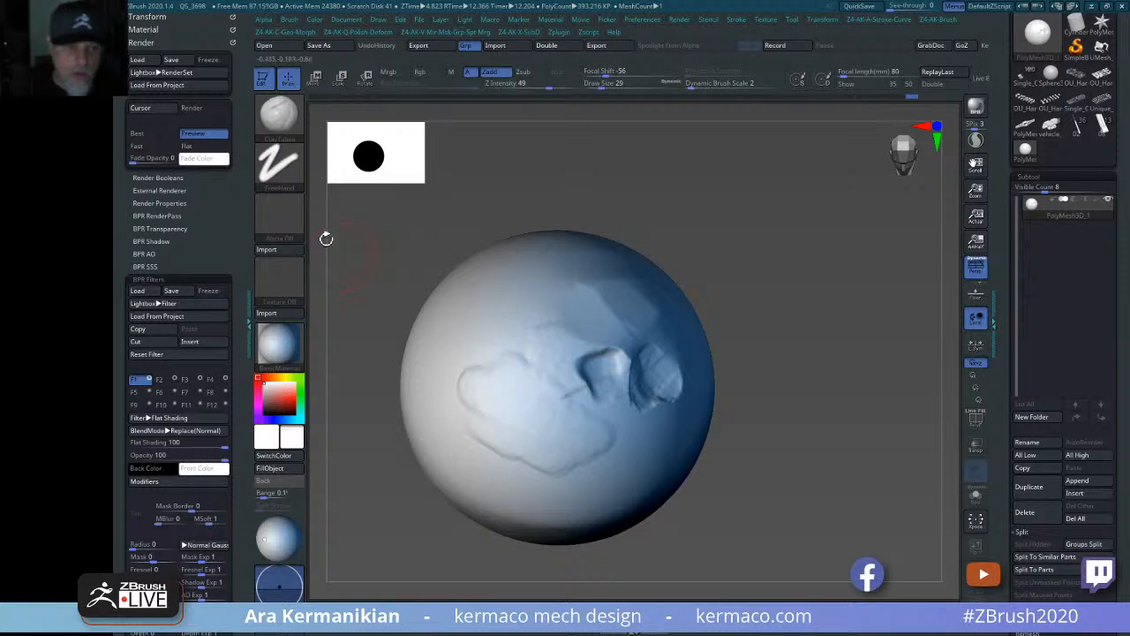
# Sculpt a hard-edged ClayTubes patch using Alpha 28 and rounded patches around the soft stroke using Alpha 12.
pyautogui.click(283, 220)
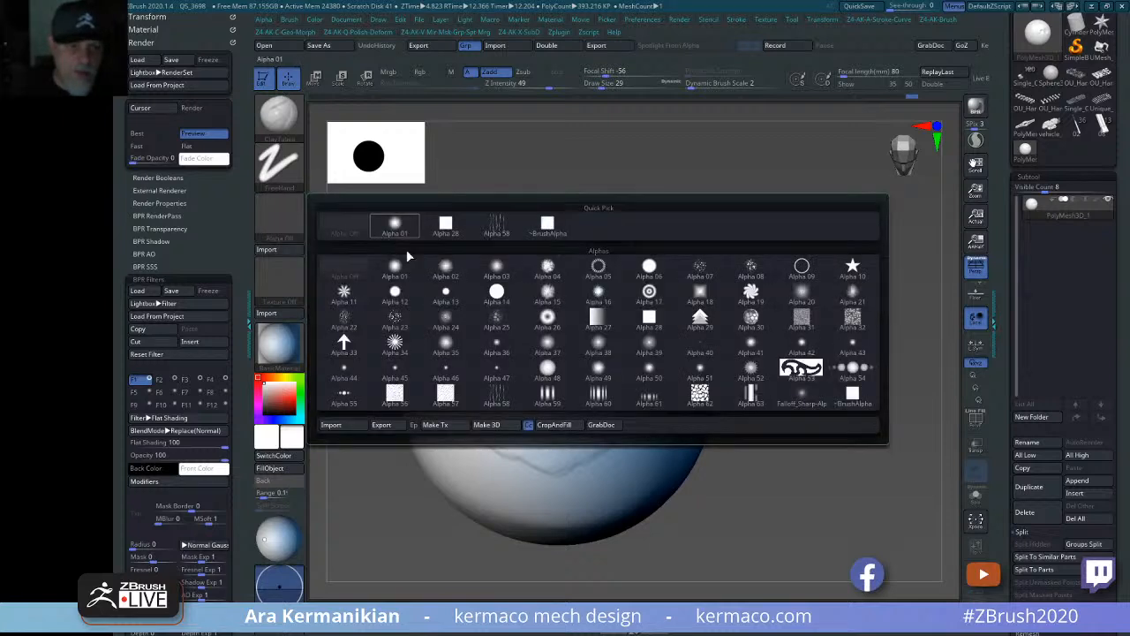
pyautogui.click(449, 226)
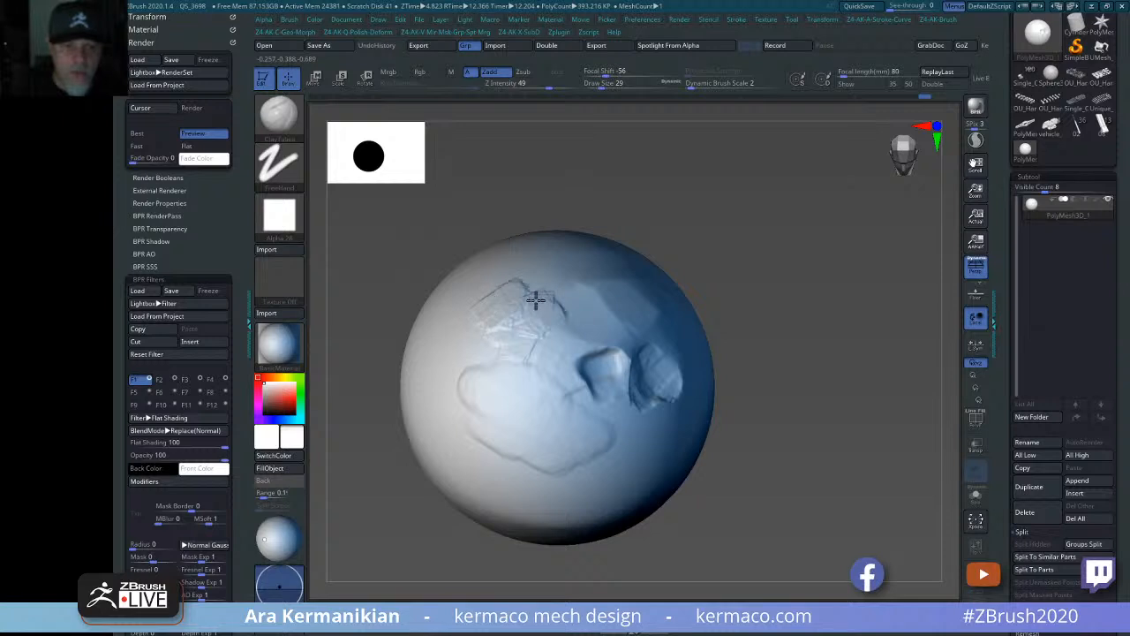
pyautogui.click(279, 215)
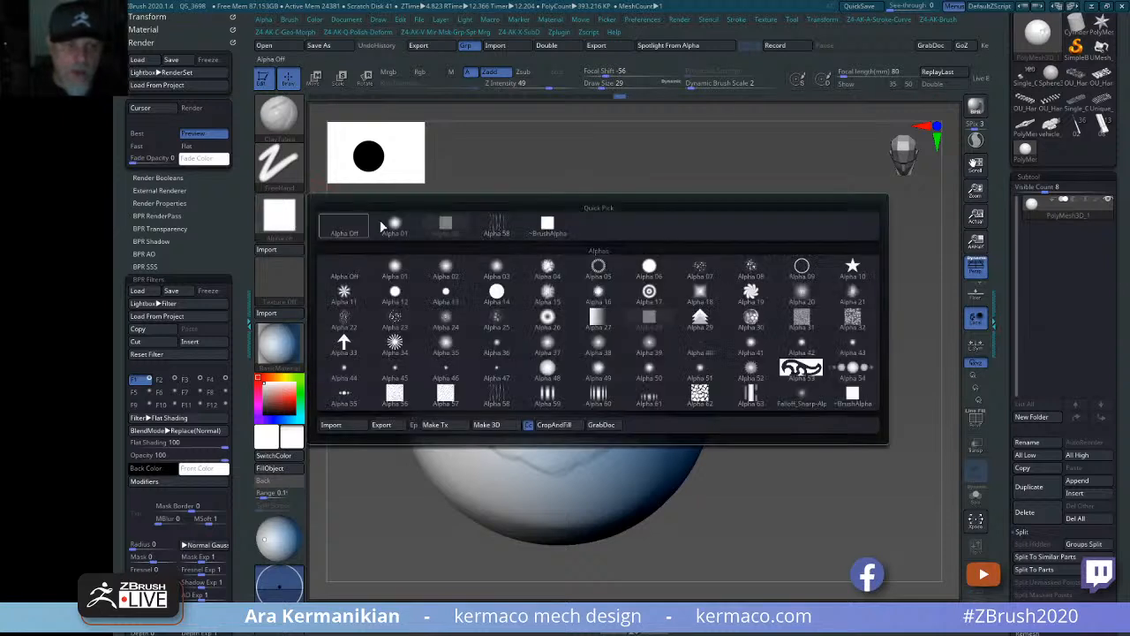
pyautogui.click(394, 293)
pyautogui.moveTo(449, 346); pyautogui.dragTo(497, 378)
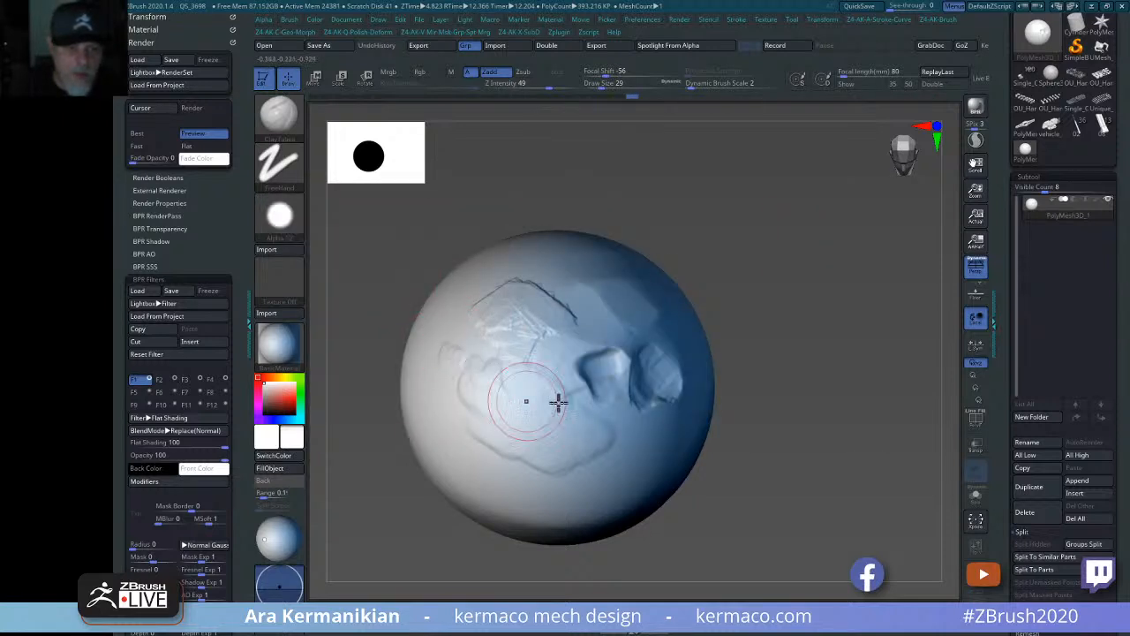
pyautogui.moveTo(639, 450)
pyautogui.mouseDown()
pyautogui.moveTo(628, 464)
pyautogui.moveTo(637, 449)
pyautogui.mouseUp()
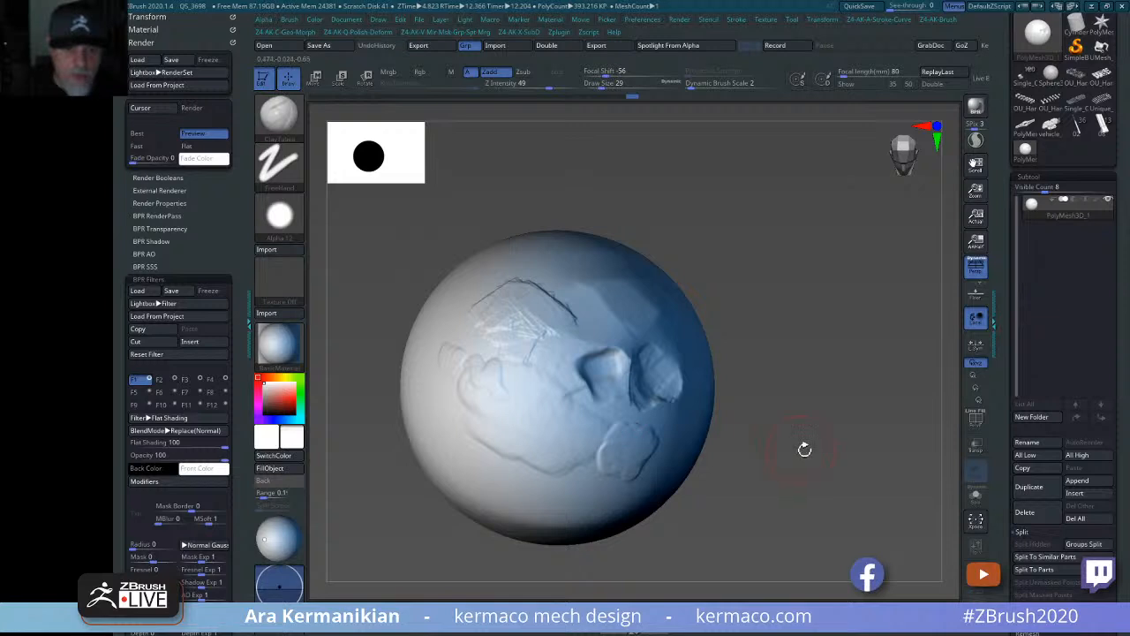
# Add more rounded ClayTubes strokes around the two hollows and on the opposite side of the sphere, smoothing the new ridge.
pyautogui.moveTo(802, 450)
pyautogui.keyDown('alt'); pyautogui.mouseDown()
pyautogui.moveTo(773, 387)
pyautogui.moveTo(651, 310)
pyautogui.mouseUp(); pyautogui.keyUp('alt')
pyautogui.moveTo(629, 258); pyautogui.dragTo(631, 310)
pyautogui.moveTo(504, 432); pyautogui.dragTo(676, 338)
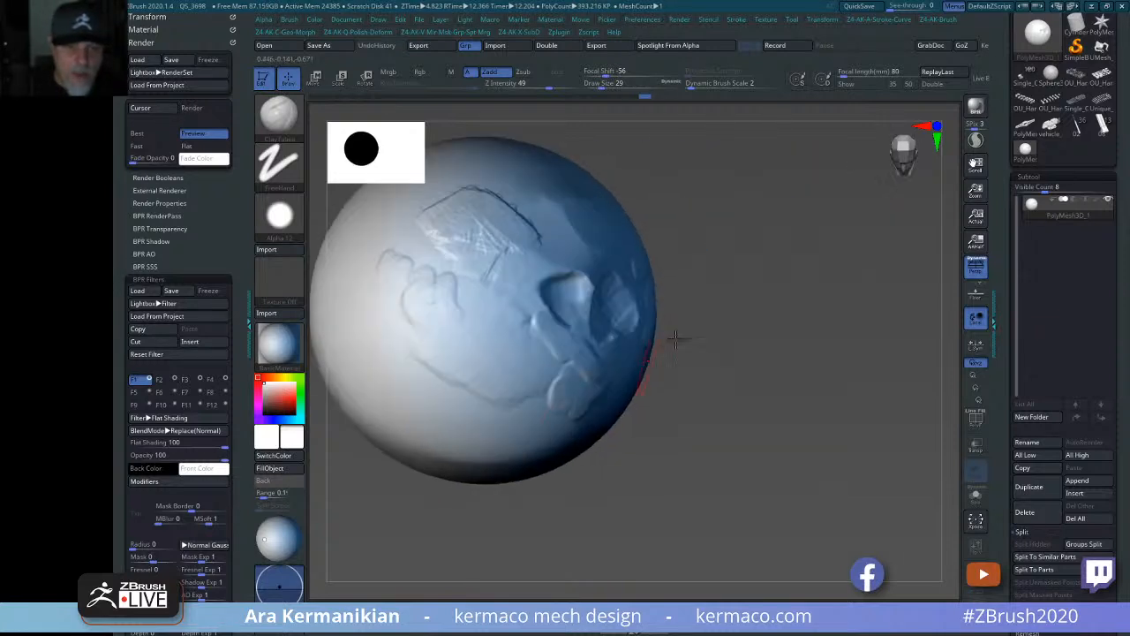
pyautogui.moveTo(535, 304)
pyautogui.mouseDown()
pyautogui.moveTo(576, 346)
pyautogui.moveTo(524, 298)
pyautogui.moveTo(573, 345)
pyautogui.mouseUp()
pyautogui.moveTo(780, 397); pyautogui.dragTo(680, 389)
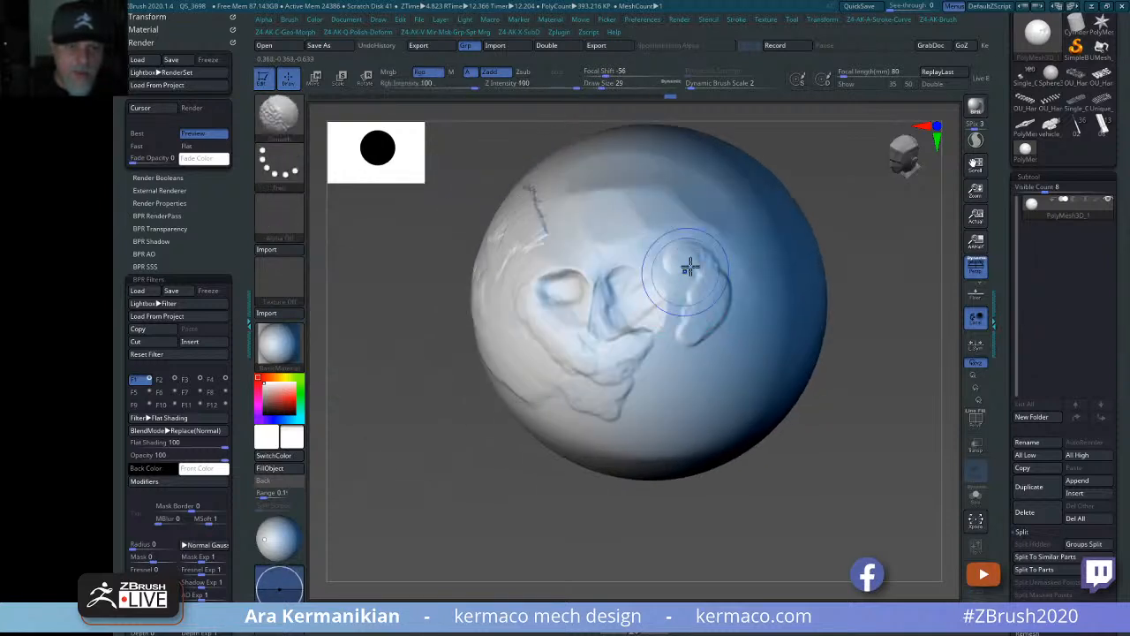
pyautogui.keyDown('shift'); pyautogui.moveTo(689, 266); pyautogui.dragTo(714, 264); pyautogui.keyUp('shift')
pyautogui.moveTo(799, 441)
pyautogui.keyDown('alt'); pyautogui.mouseDown()
pyautogui.moveTo(836, 392)
pyautogui.moveTo(822, 377)
pyautogui.moveTo(872, 353)
pyautogui.moveTo(843, 397)
pyautogui.mouseUp(); pyautogui.keyUp('alt')
pyautogui.moveTo(702, 309); pyautogui.dragTo(680, 324)
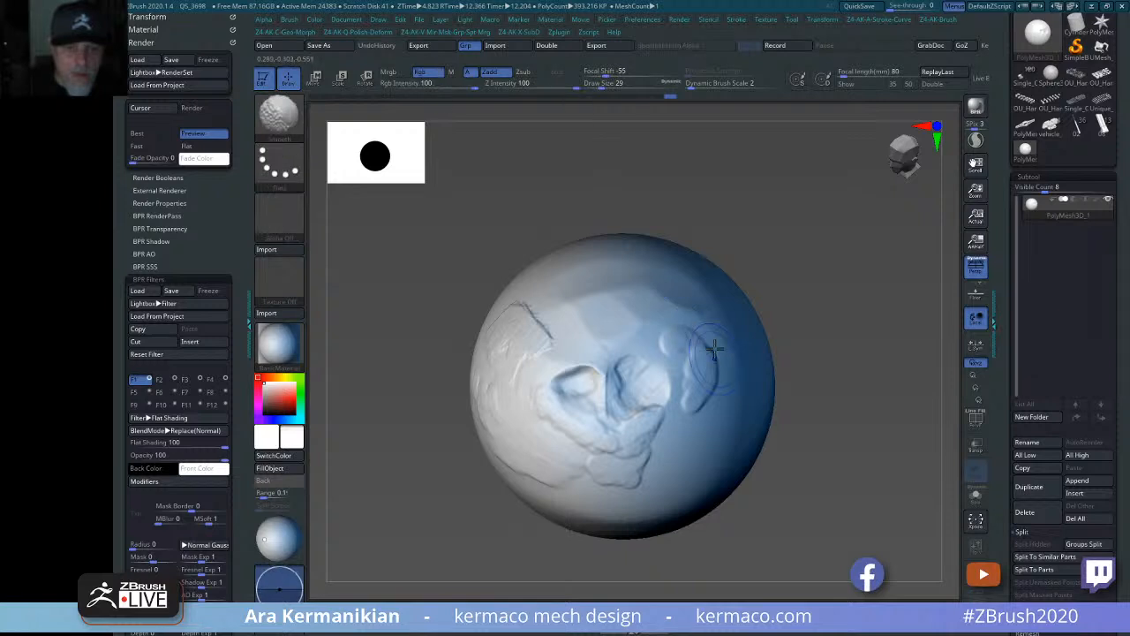
# Select the hPolish brush and flatten the side ridge and the raised ClayTubes strokes across the sphere's front.
pyautogui.hotkey('ctrl', 'space')
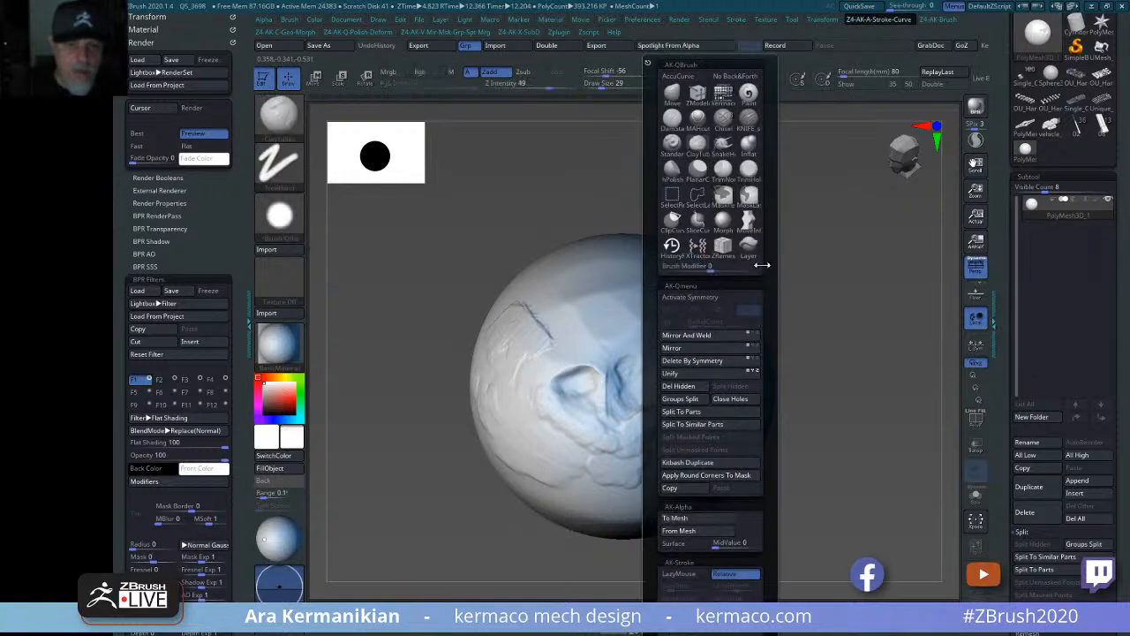
pyautogui.click(698, 168)
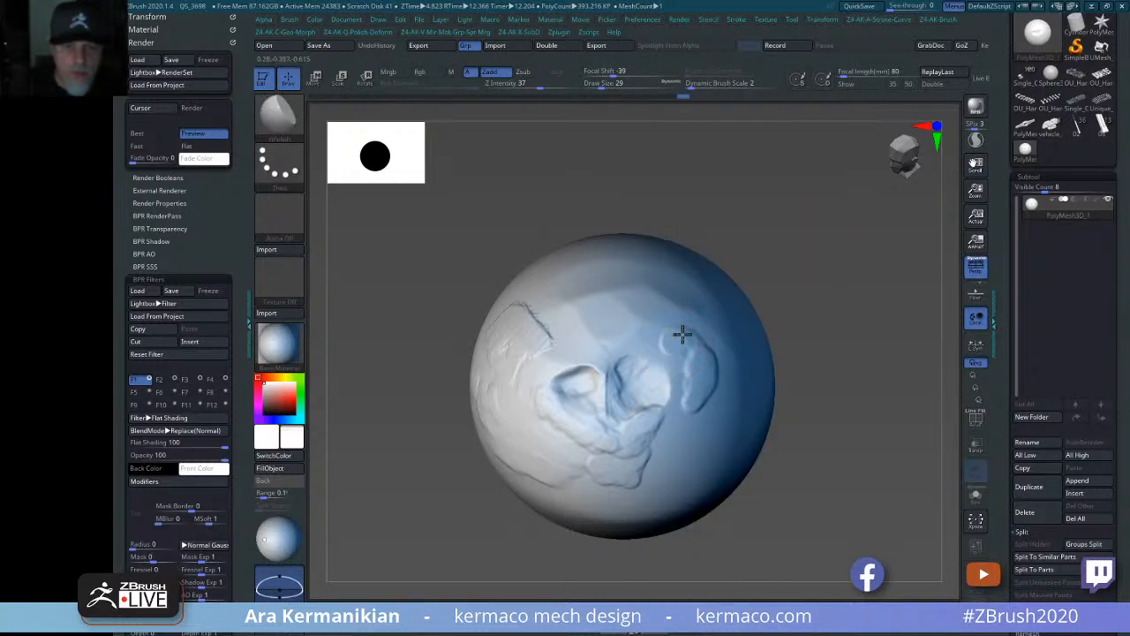
pyautogui.moveTo(704, 365)
pyautogui.mouseDown()
pyautogui.moveTo(713, 376)
pyautogui.moveTo(696, 333)
pyautogui.mouseUp()
pyautogui.moveTo(879, 404)
pyautogui.keyDown('alt'); pyautogui.mouseDown()
pyautogui.moveTo(919, 344)
pyautogui.moveTo(535, 268)
pyautogui.mouseUp(); pyautogui.keyUp('alt')
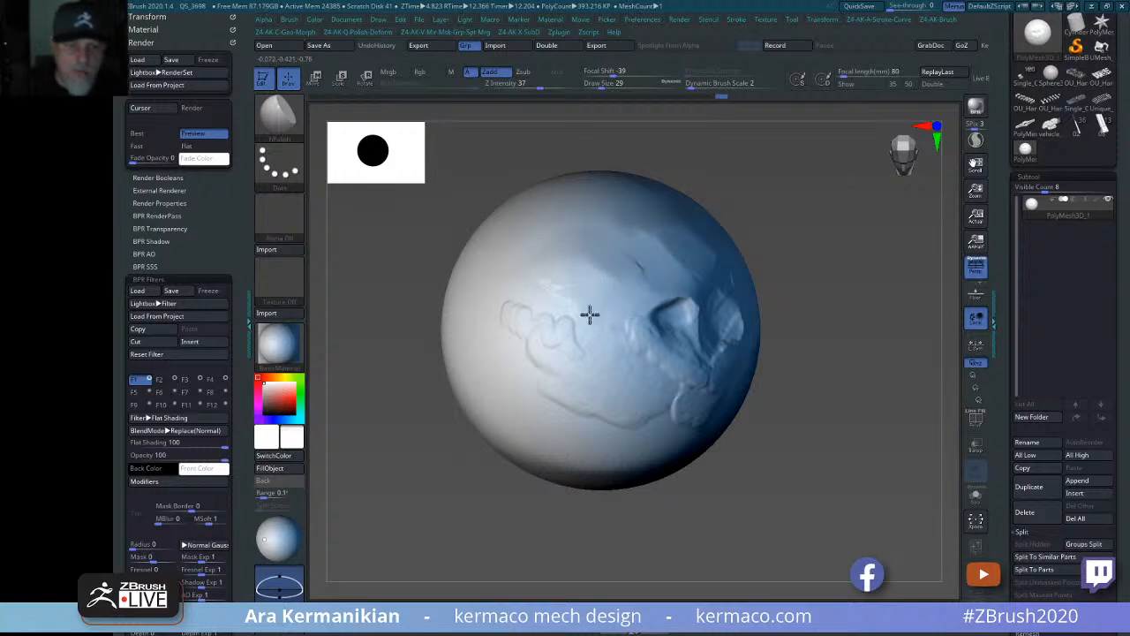
pyautogui.keyDown('shift'); pyautogui.moveTo(574, 313); pyautogui.dragTo(514, 320); pyautogui.keyUp('shift')
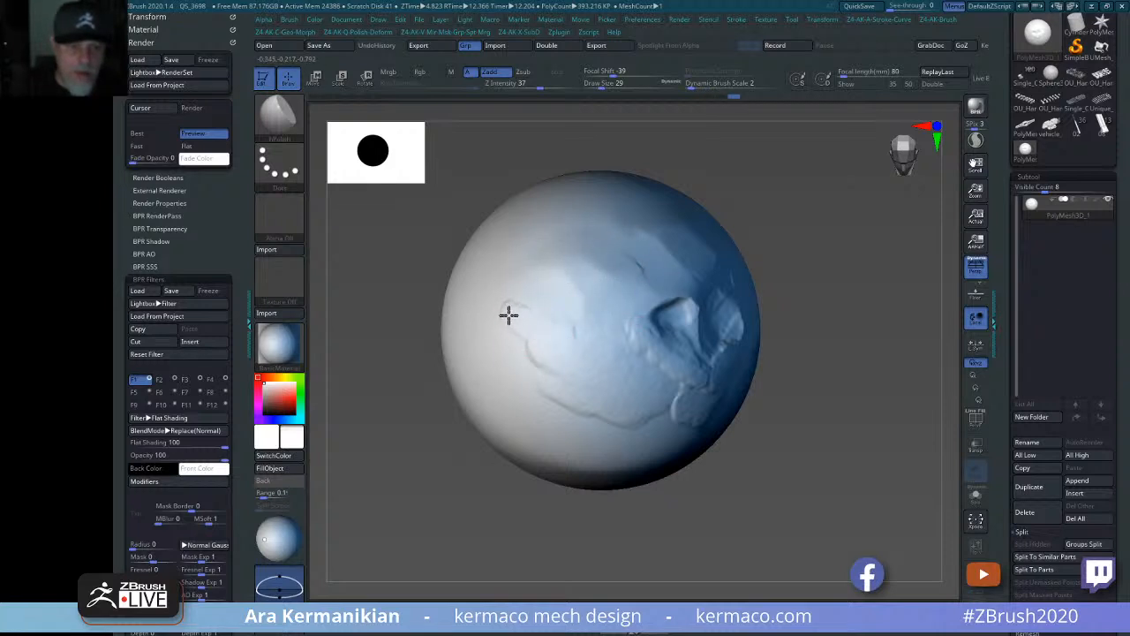
pyautogui.moveTo(686, 369); pyautogui.dragTo(661, 345)
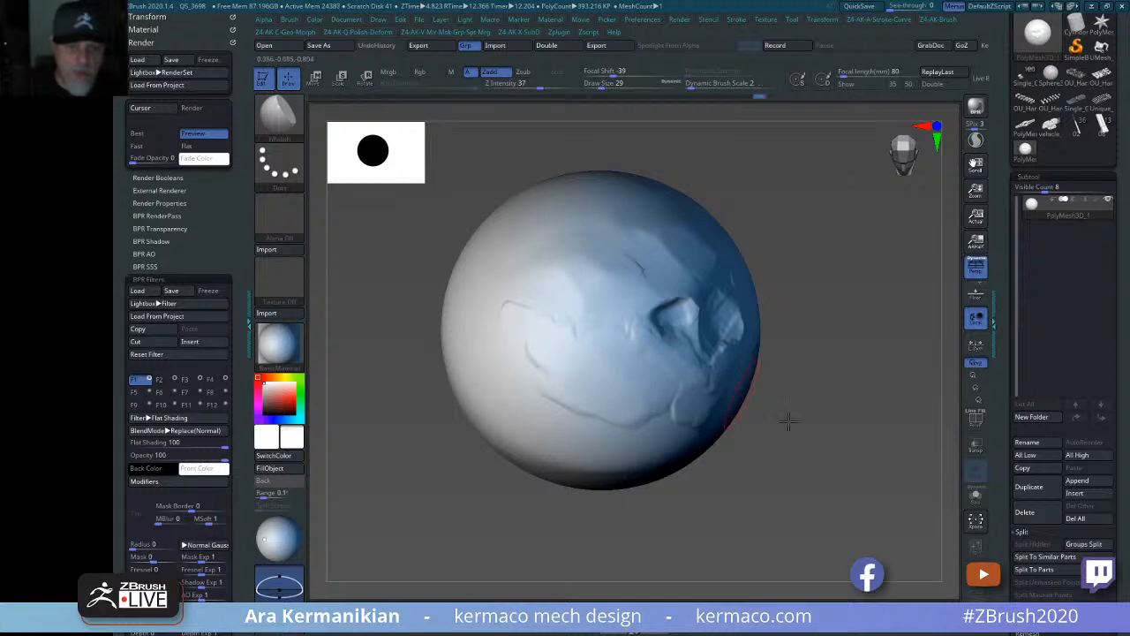
pyautogui.moveTo(789, 422); pyautogui.dragTo(742, 381)
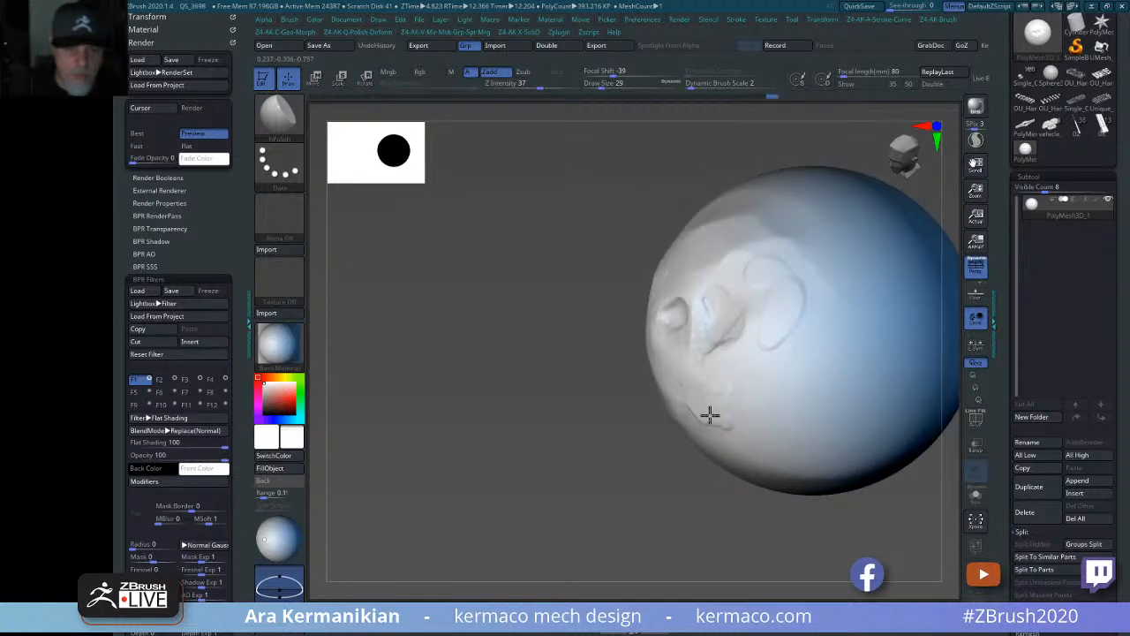
# Polish down the rims and the ridge between the two central hollows with the hPolish brush.
pyautogui.keyDown('alt'); pyautogui.moveTo(648, 475); pyautogui.dragTo(480, 424); pyautogui.keyUp('alt')
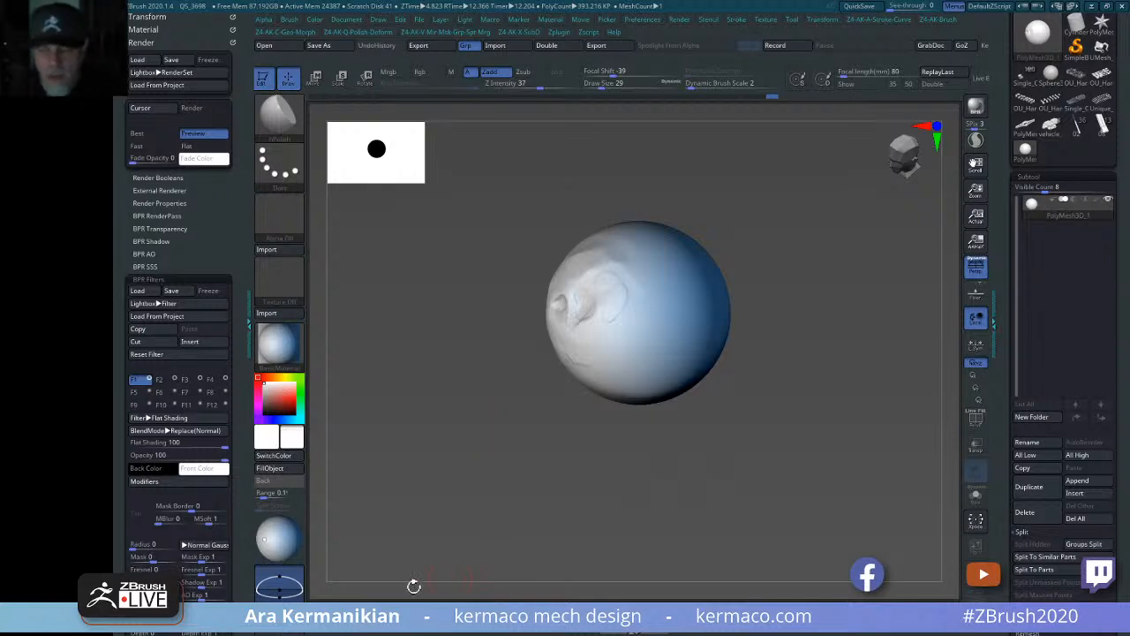
pyautogui.moveTo(649, 502); pyautogui.dragTo(693, 495)
pyautogui.keyDown('alt'); pyautogui.moveTo(719, 448); pyautogui.dragTo(772, 454); pyautogui.keyUp('alt')
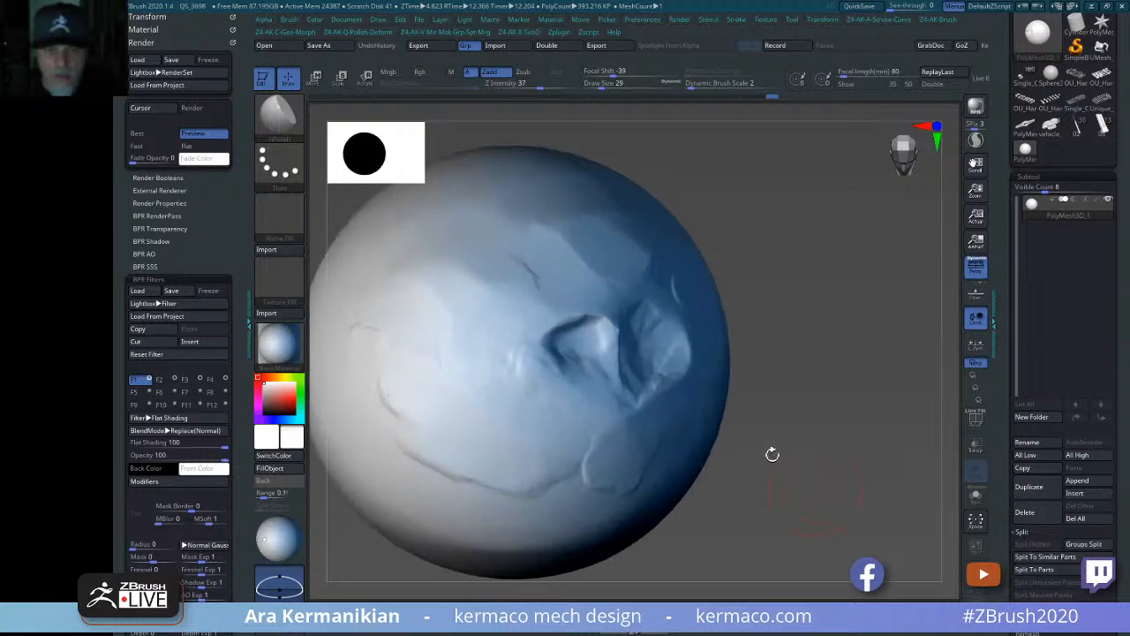
pyautogui.moveTo(624, 375)
pyautogui.keyDown('shift'); pyautogui.mouseDown()
pyautogui.moveTo(593, 328)
pyautogui.moveTo(610, 348)
pyautogui.moveTo(601, 344)
pyautogui.mouseUp(); pyautogui.keyUp('shift')
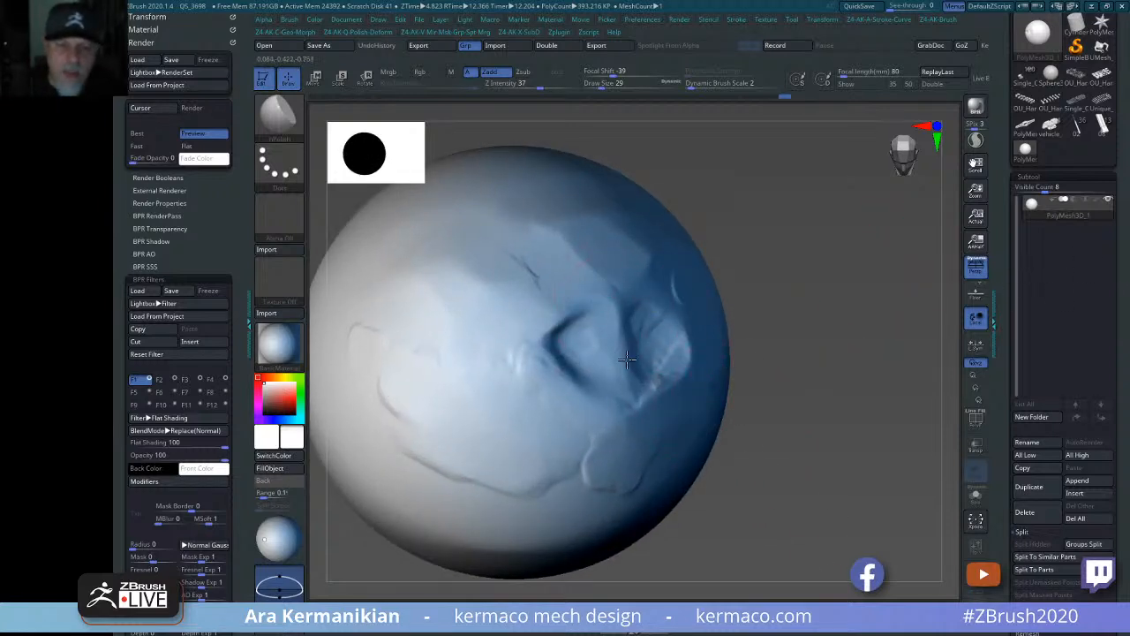
pyautogui.moveTo(903, 388); pyautogui.dragTo(870, 388)
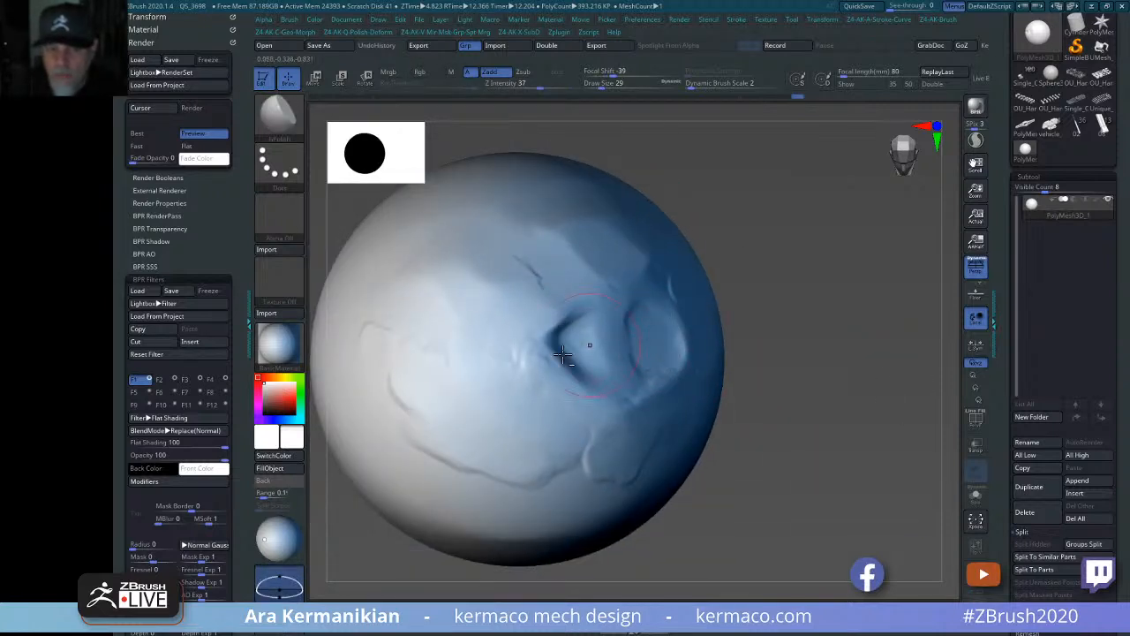
pyautogui.moveTo(578, 357)
pyautogui.mouseDown()
pyautogui.moveTo(575, 341)
pyautogui.moveTo(574, 354)
pyautogui.moveTo(599, 364)
pyautogui.mouseUp()
pyautogui.moveTo(630, 323); pyautogui.dragTo(625, 364)
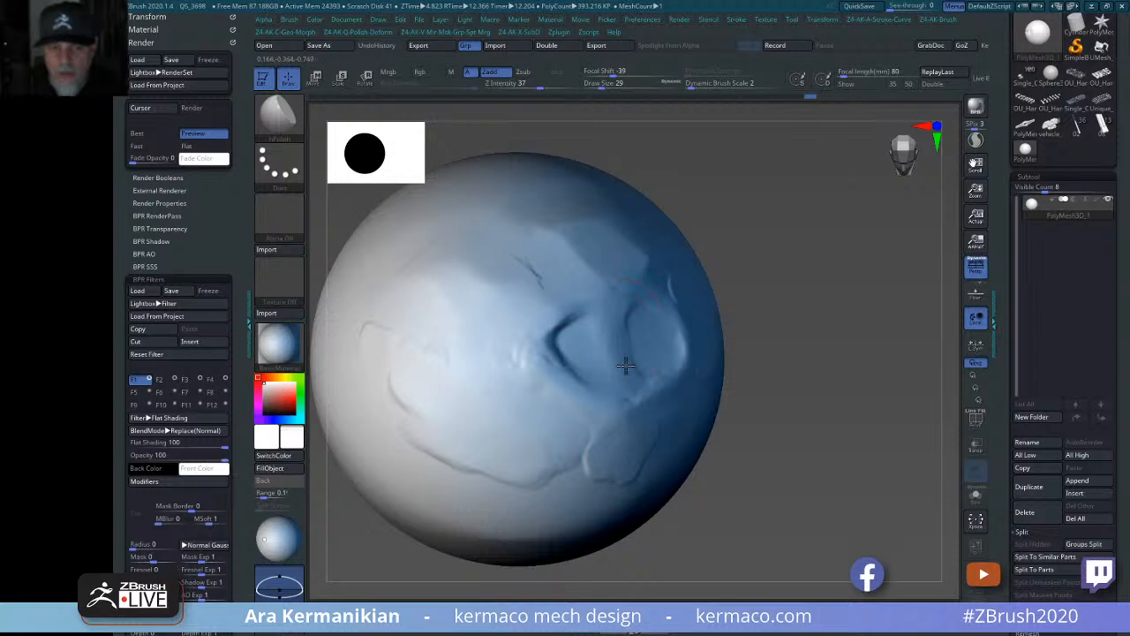
# Flatten the remaining stroke outlines beside and below the hollows into smooth planes with hPolish.
pyautogui.moveTo(736, 414); pyautogui.dragTo(697, 397)
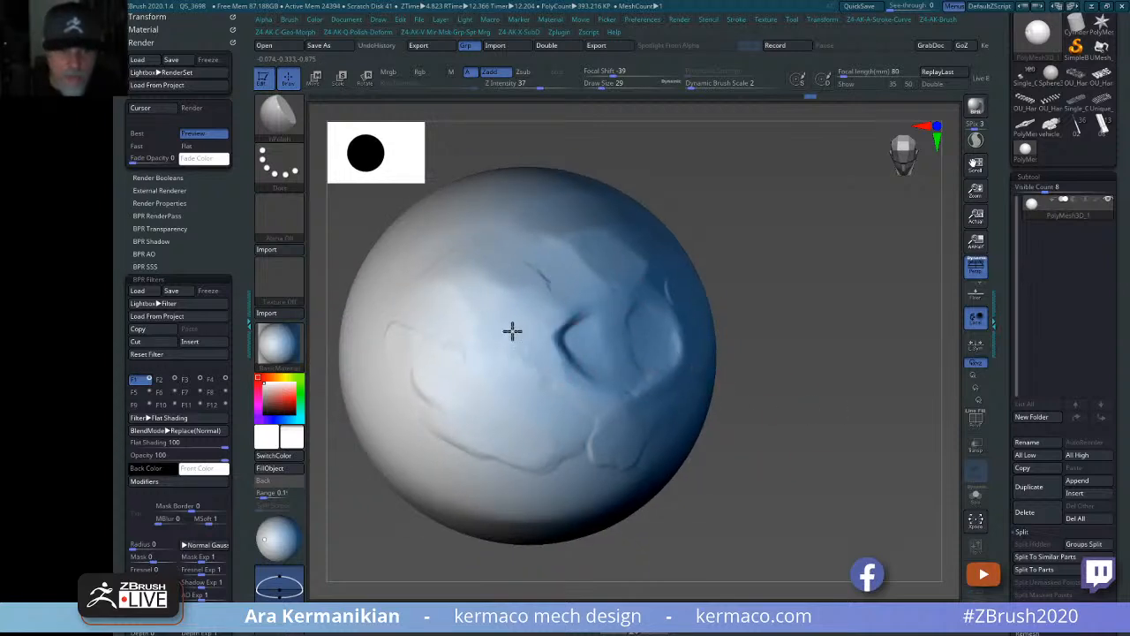
pyautogui.keyDown('alt'); pyautogui.moveTo(890, 407); pyautogui.dragTo(957, 395); pyautogui.keyUp('alt')
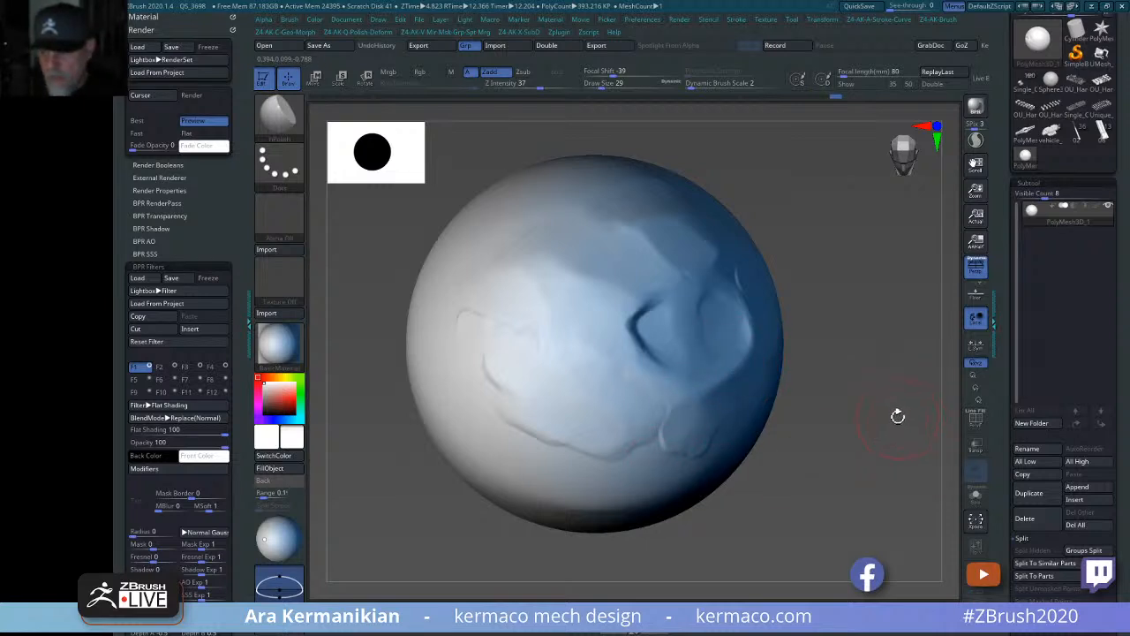
pyautogui.keyDown('alt'); pyautogui.moveTo(878, 456); pyautogui.dragTo(828, 452); pyautogui.keyUp('alt')
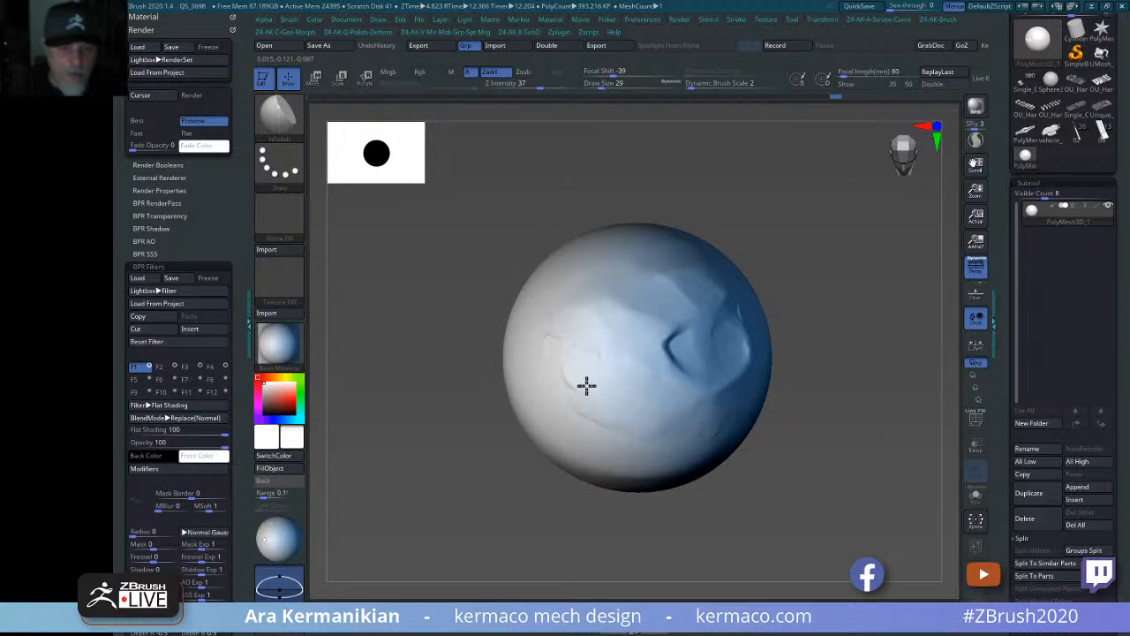
pyautogui.moveTo(772, 424)
pyautogui.mouseDown()
pyautogui.moveTo(851, 391)
pyautogui.moveTo(812, 366)
pyautogui.mouseUp()
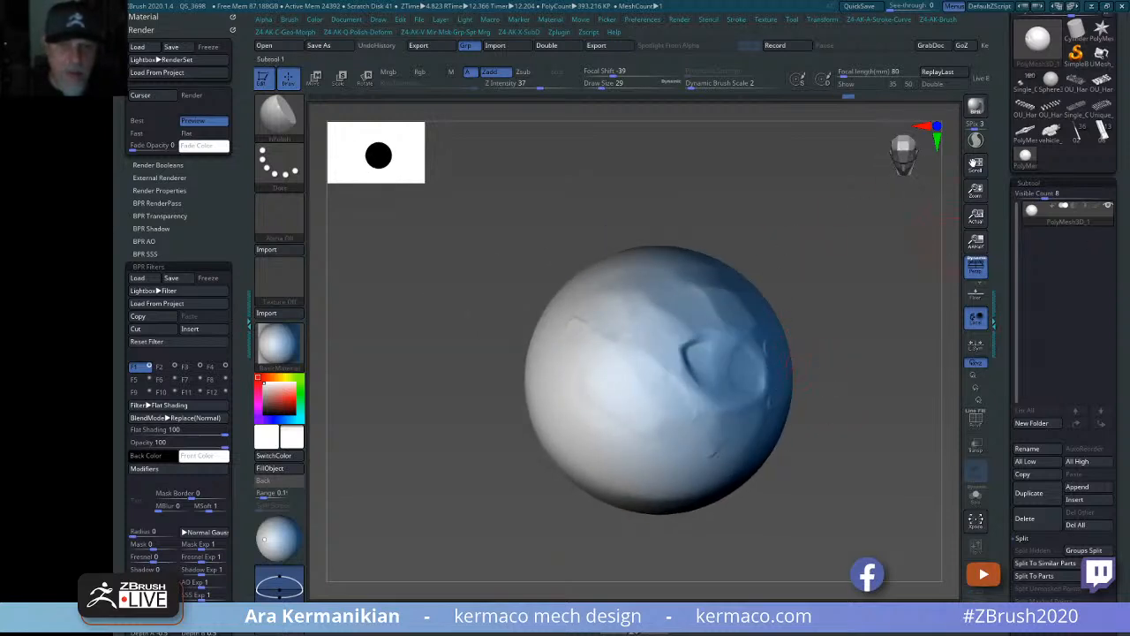
pyautogui.moveTo(1021, 142)
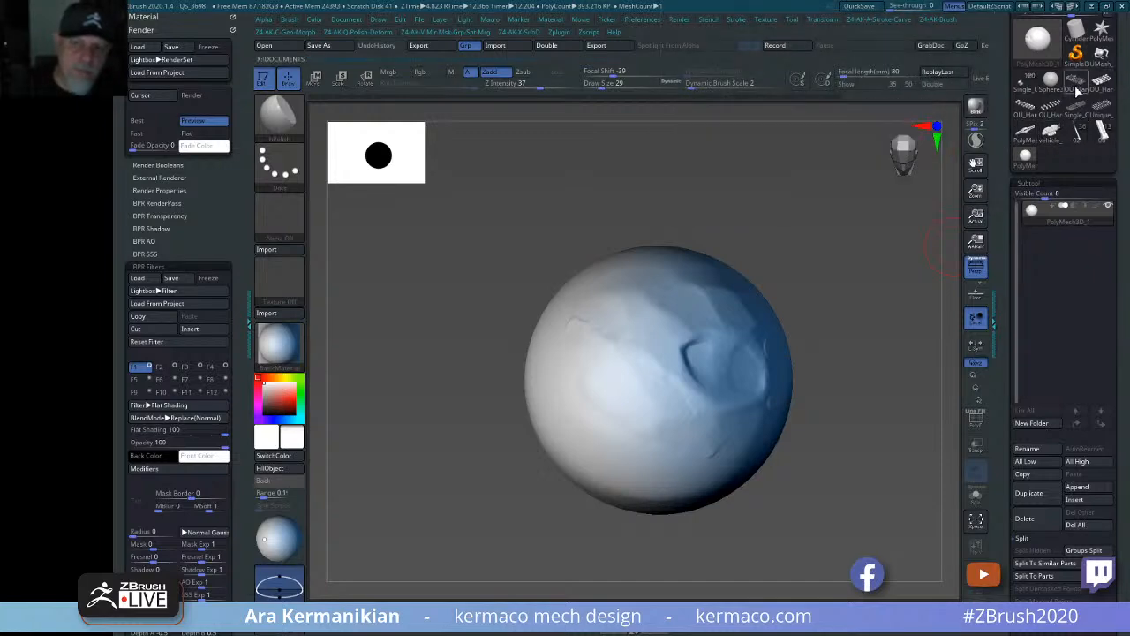
pyautogui.moveTo(1035, 100)
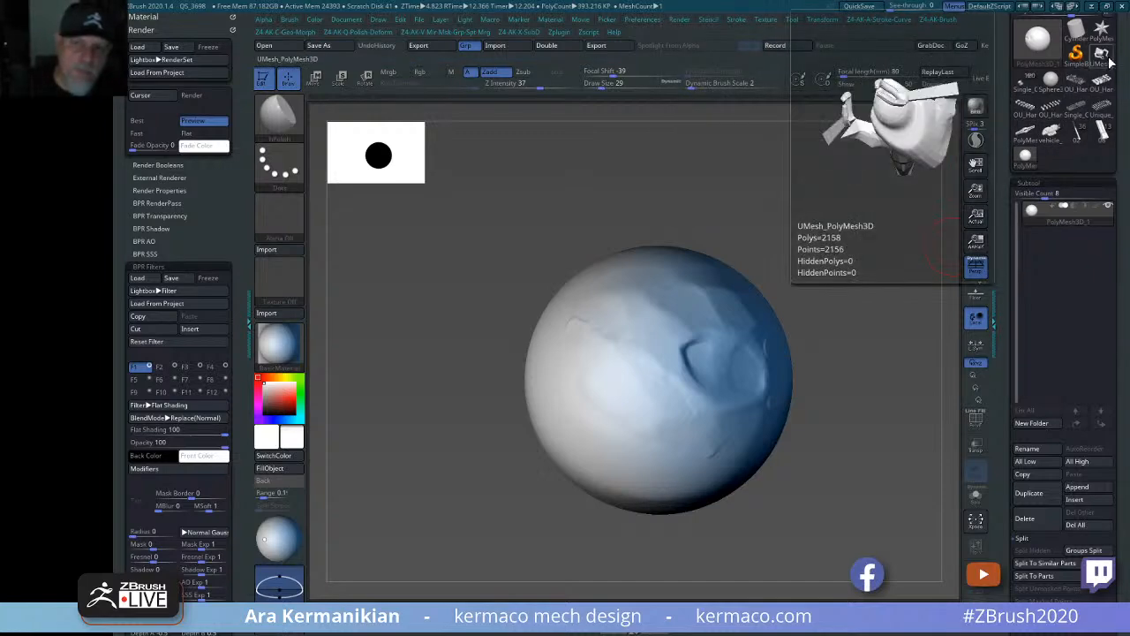
# Switch back to the complete spaceship tool, orbit it to a three-quarter side view and make a BPR render.
pyautogui.click(1028, 90)
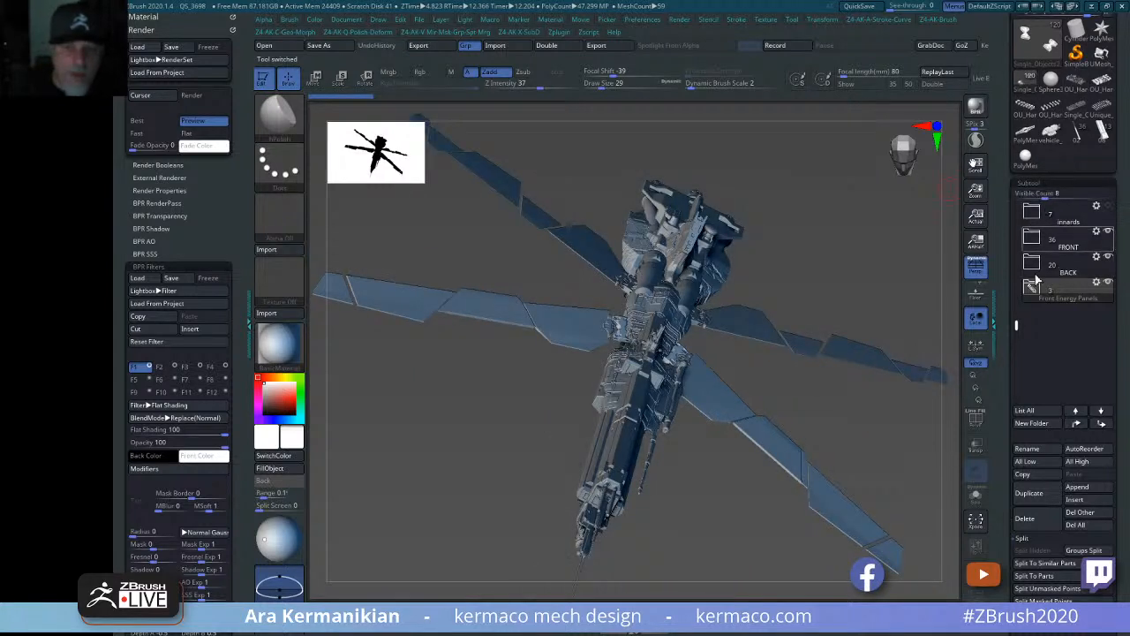
pyautogui.moveTo(1016, 325); pyautogui.dragTo(1003, 279)
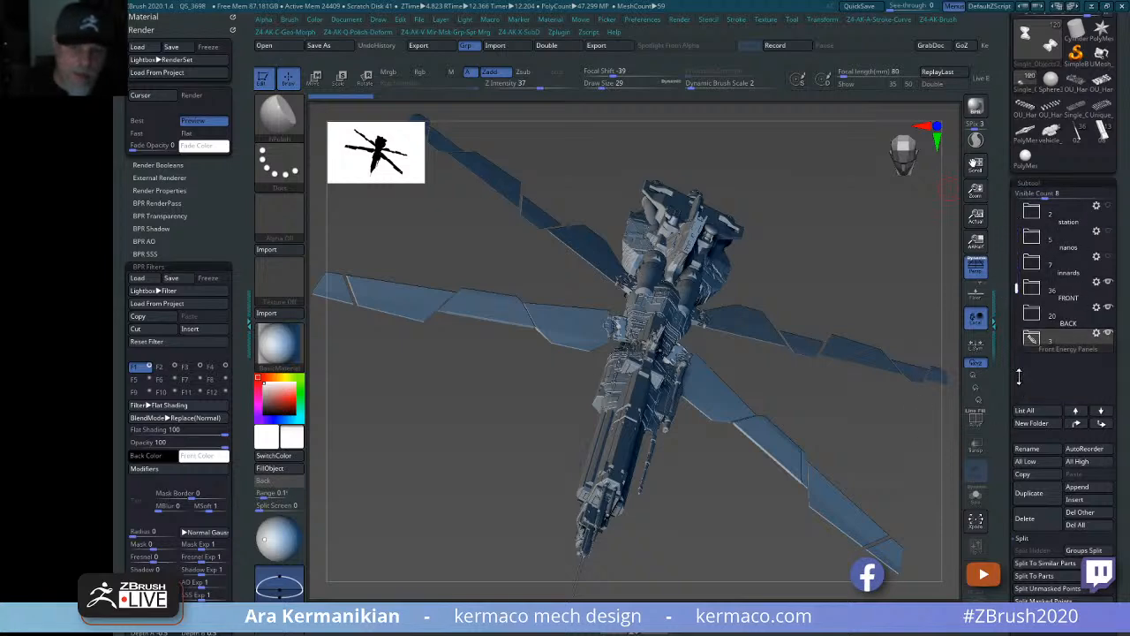
pyautogui.moveTo(862, 274); pyautogui.dragTo(920, 264)
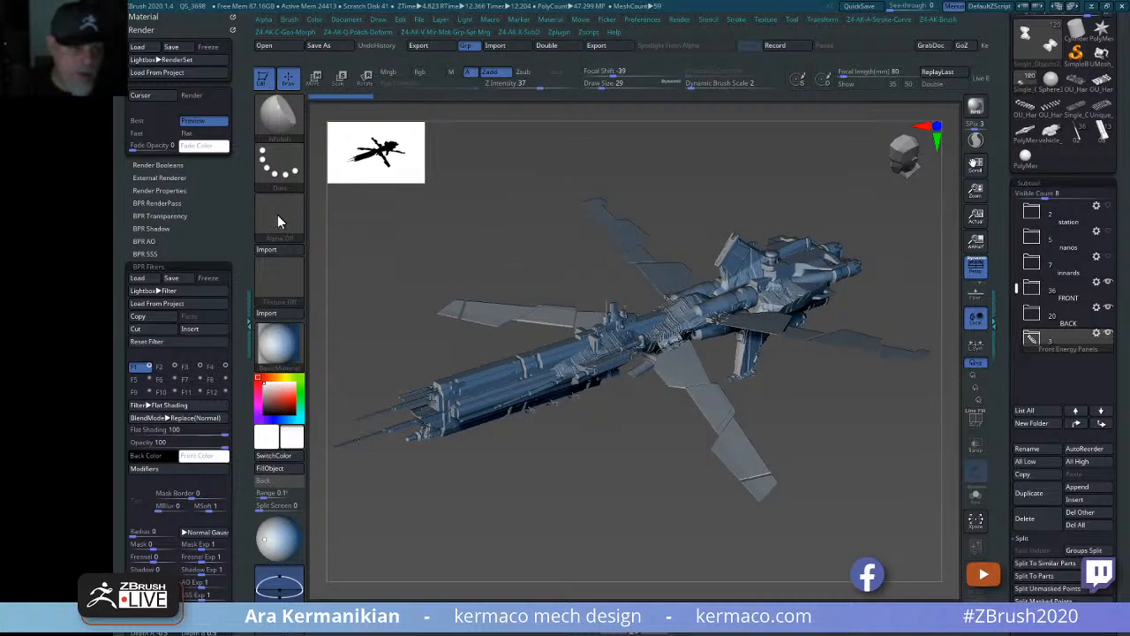
pyautogui.click(975, 104)
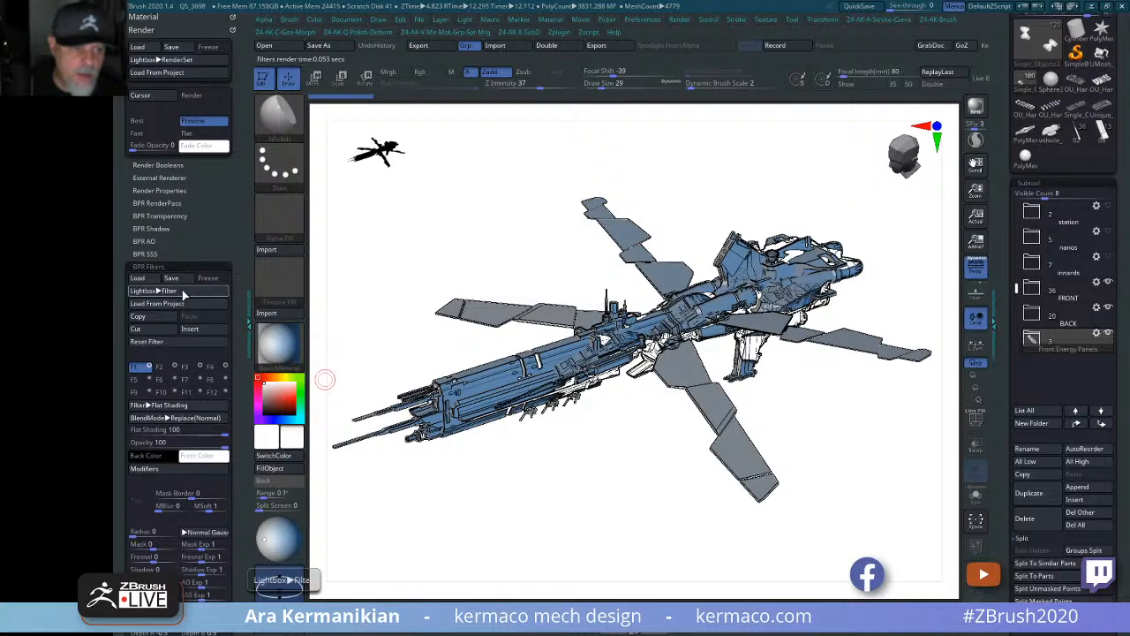
# Open the library of BPR filter presets, apply ComicStyleBrownLines, shrink the spaceship in view and render it again.
pyautogui.click(183, 294)
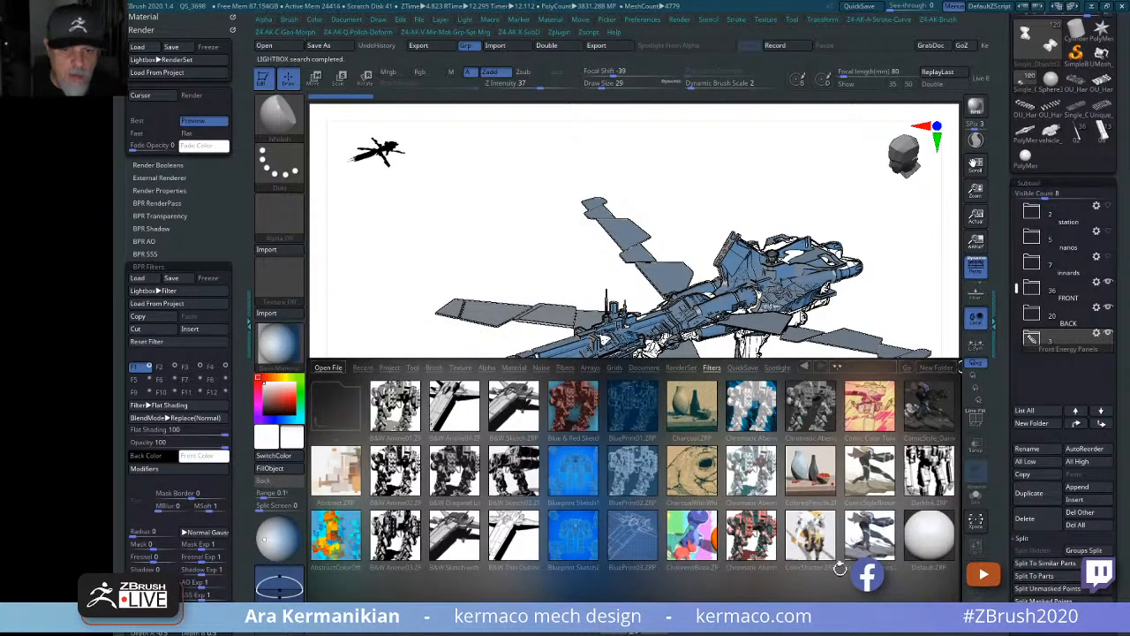
pyautogui.doubleClick(870, 473)
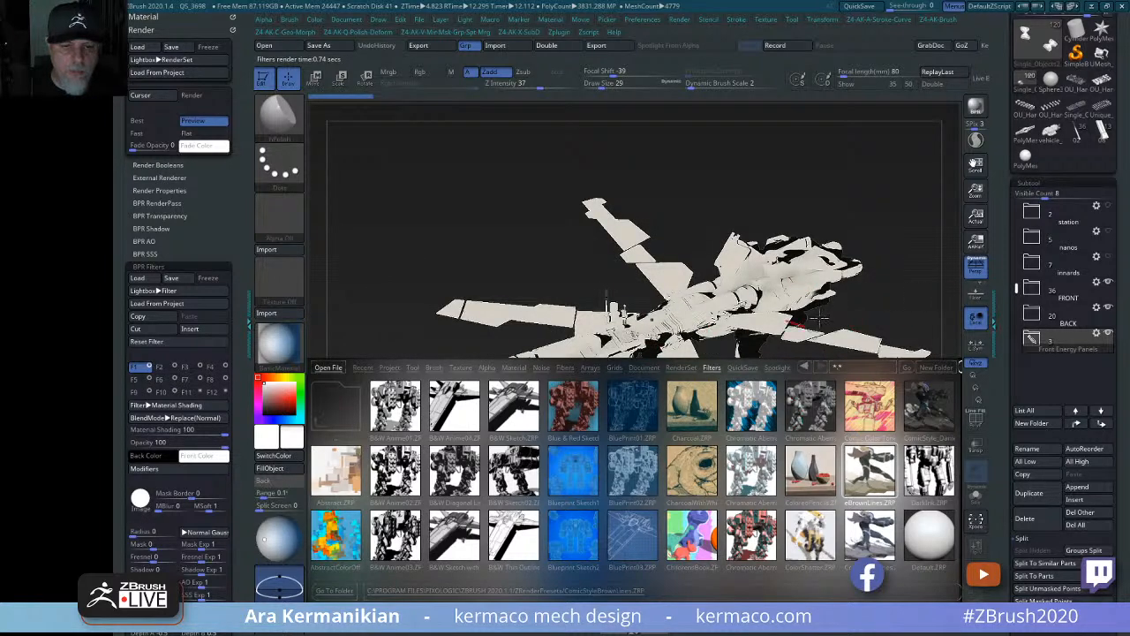
pyautogui.click(895, 300)
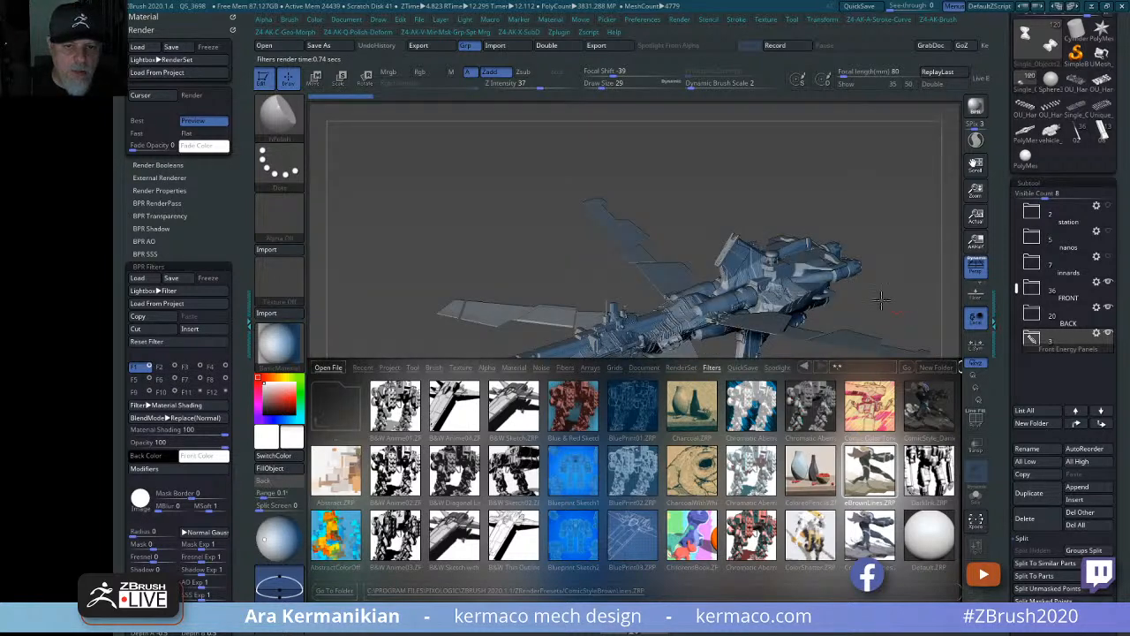
pyautogui.keyDown('alt'); pyautogui.moveTo(881, 301); pyautogui.dragTo(845, 224); pyautogui.keyUp('alt')
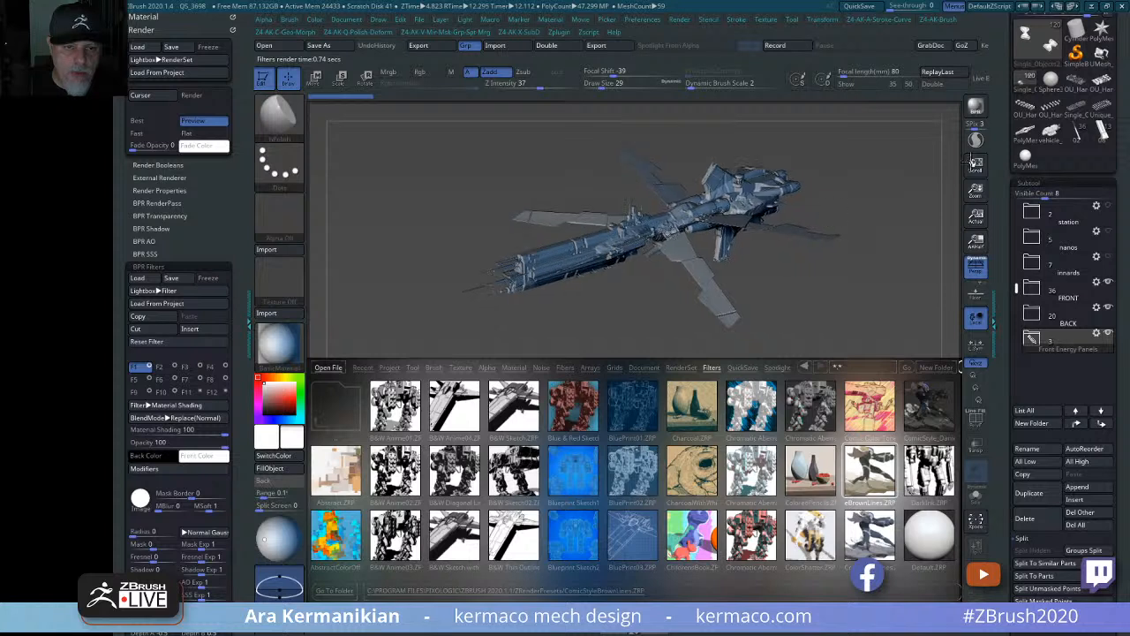
pyautogui.click(982, 108)
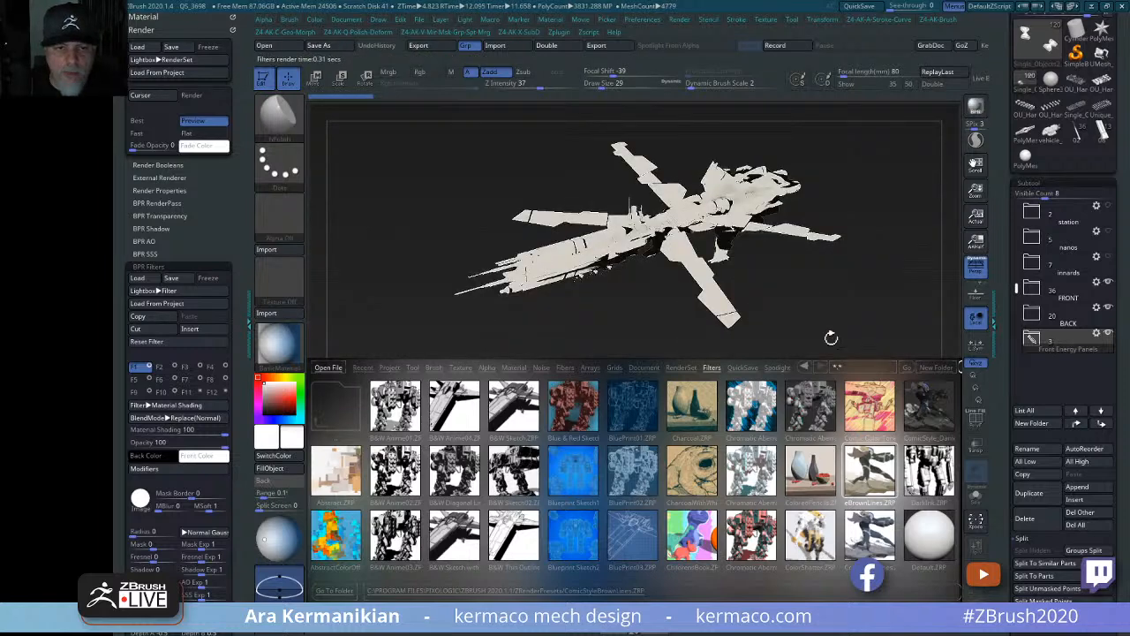
# Try the Charcoal, CharcoalWithWhite and ChildrensBook filter presets in turn on the rendered spaceship.
pyautogui.doubleClick(695, 411)
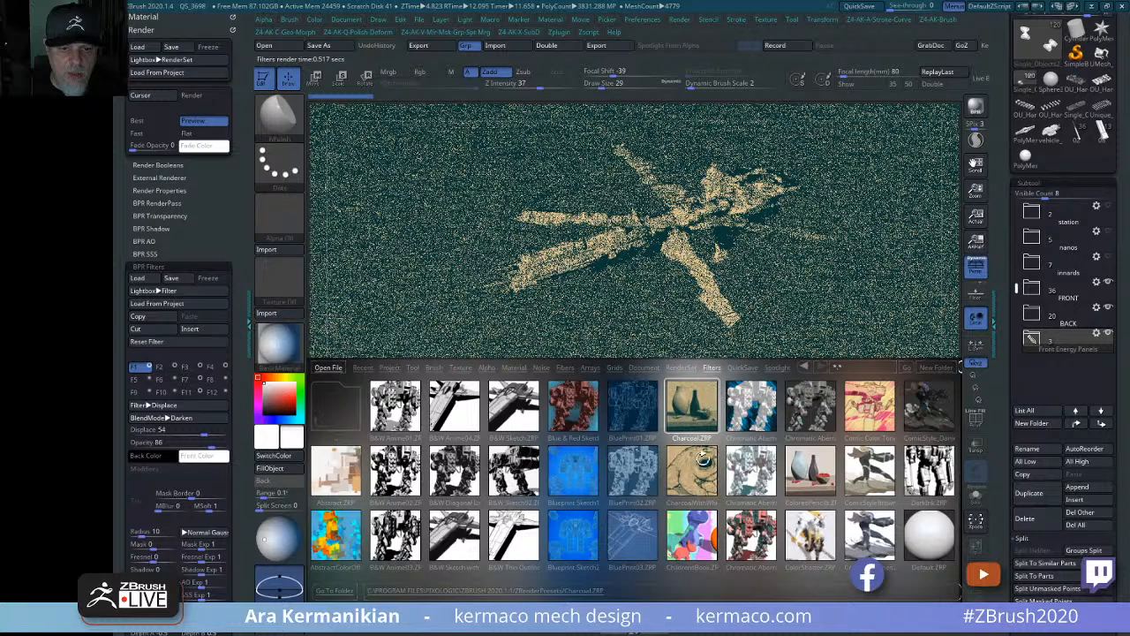
pyautogui.doubleClick(703, 463)
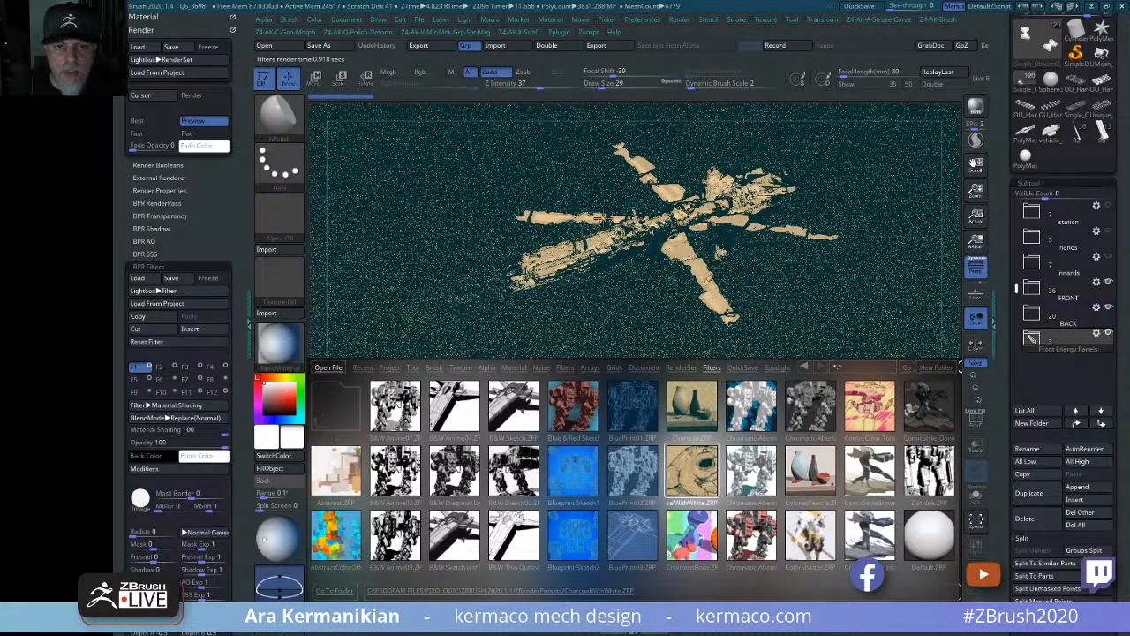
pyautogui.doubleClick(703, 543)
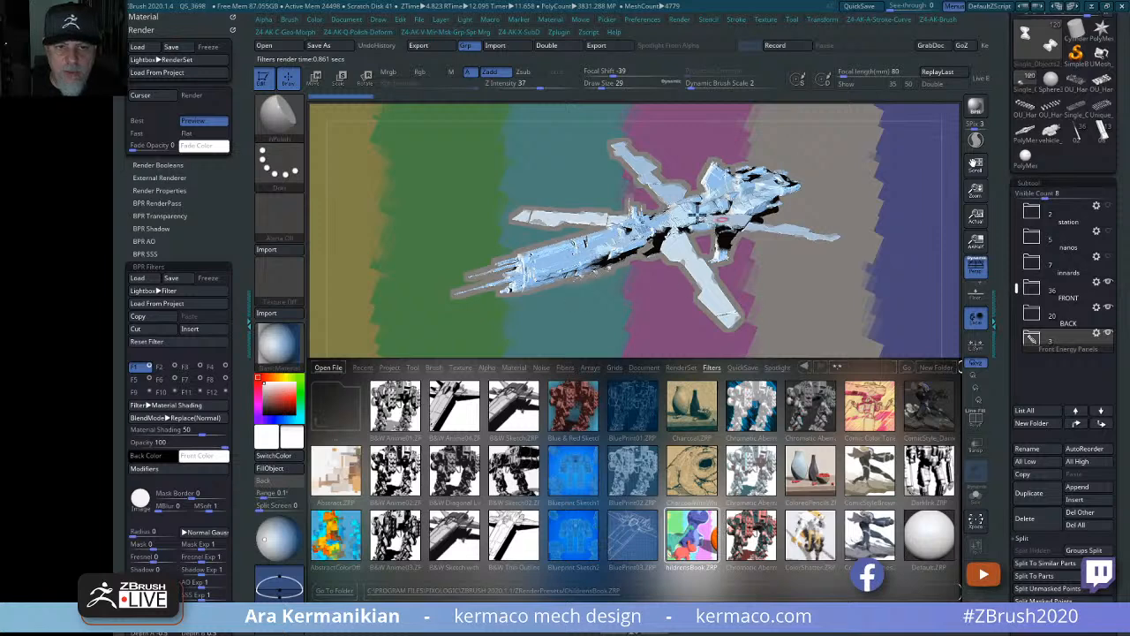
# Try the ComicStyleLines, dark ComicStyle and DarkInk filter presets in turn on the rendered spaceship.
pyautogui.doubleClick(871, 476)
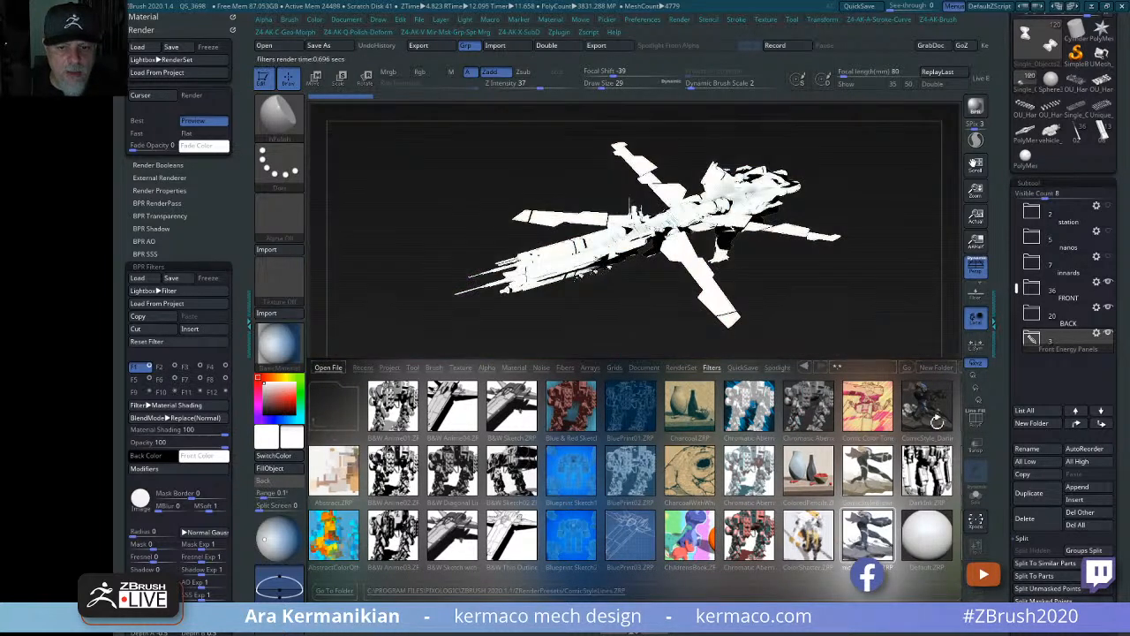
pyautogui.click(927, 408)
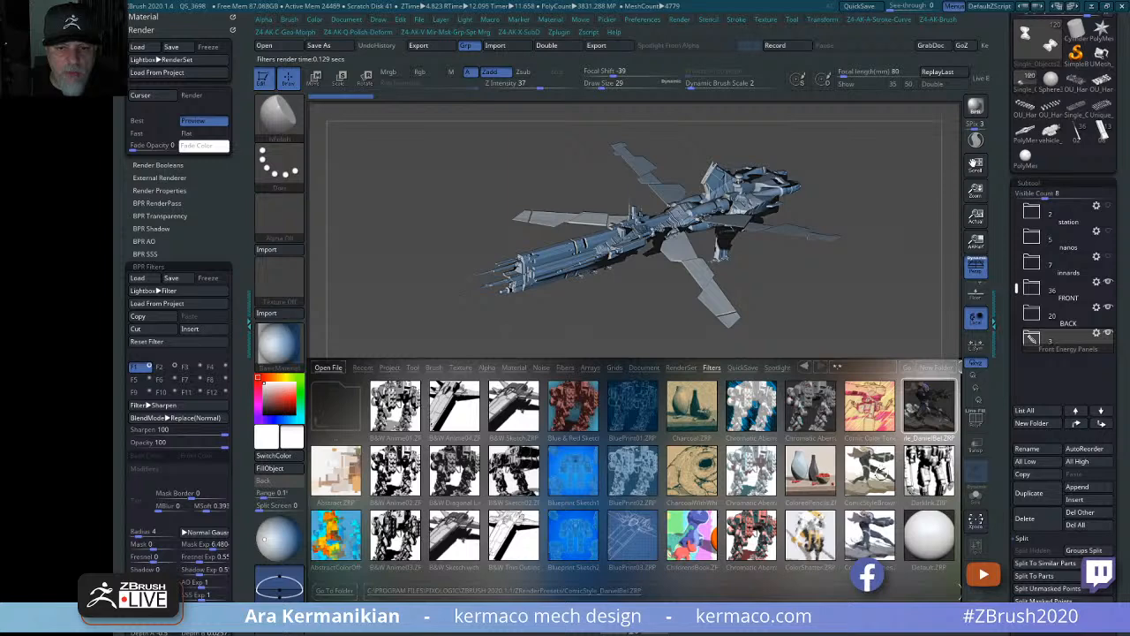
pyautogui.click(869, 539)
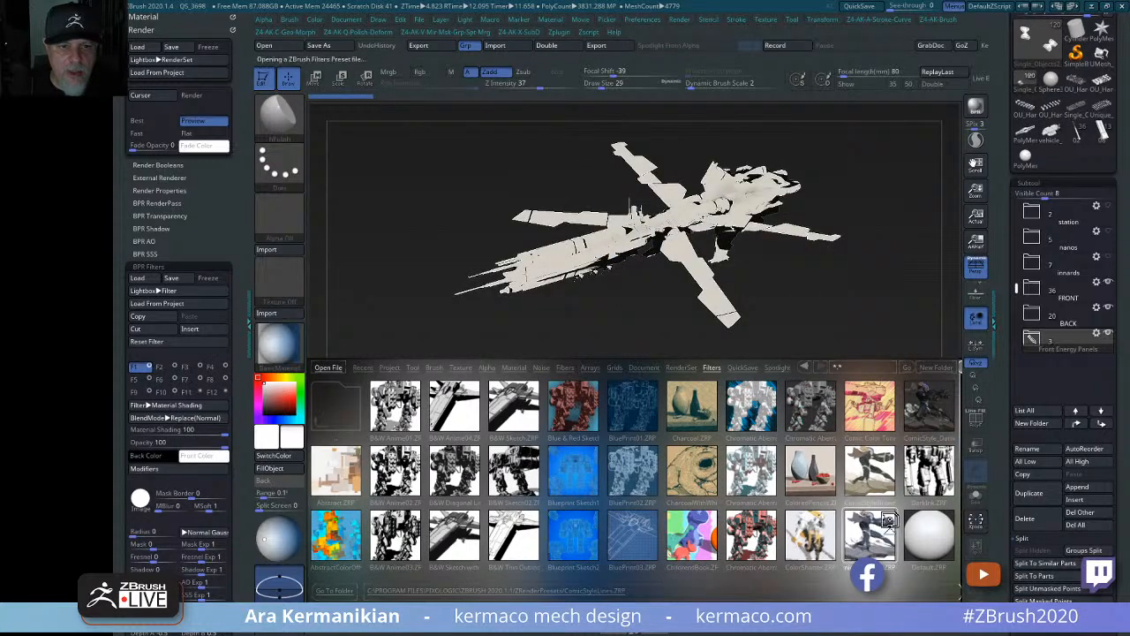
pyautogui.click(924, 477)
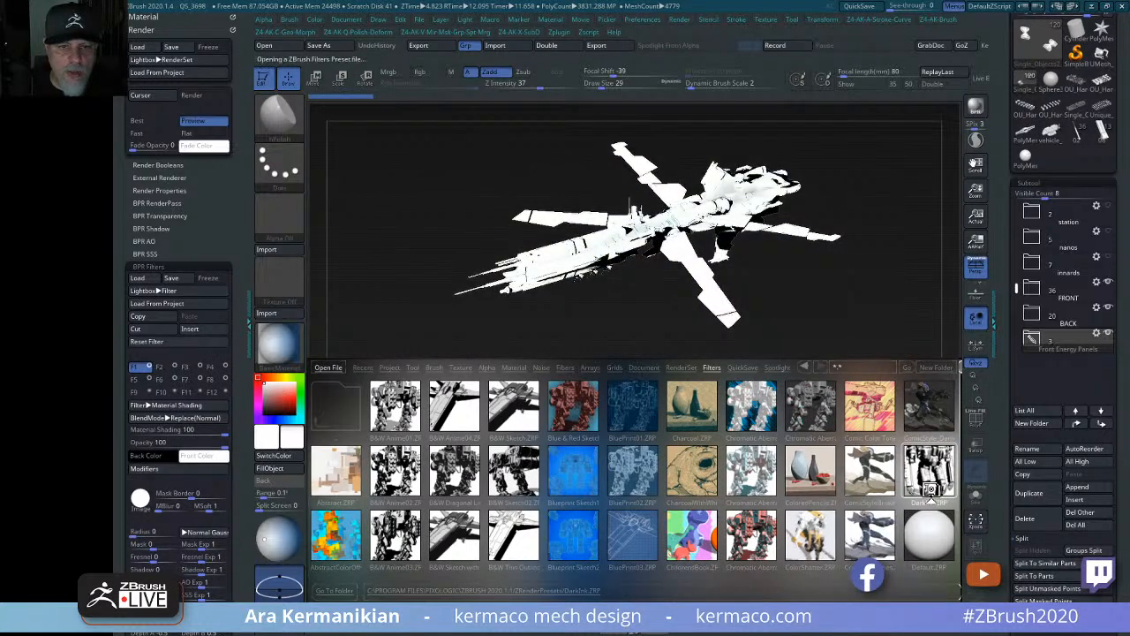
# Apply the FlatColorized filter preset and change its front color to a pale grey-blue.
pyautogui.moveTo(923, 477); pyautogui.dragTo(500, 542)
pyautogui.doubleClick(404, 540)
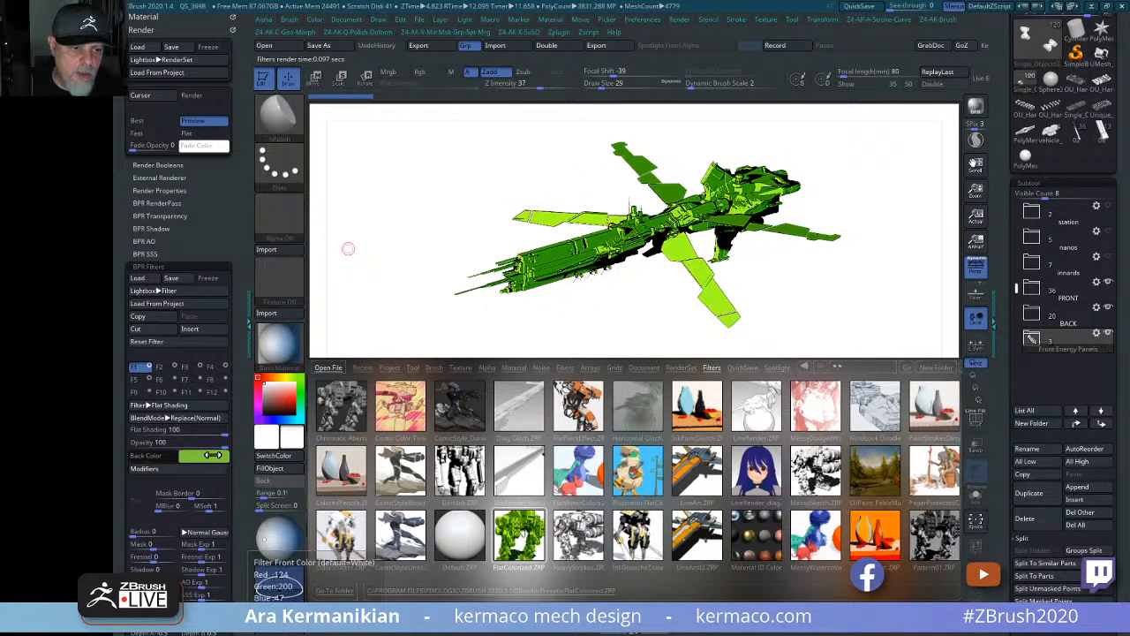
pyautogui.click(264, 539)
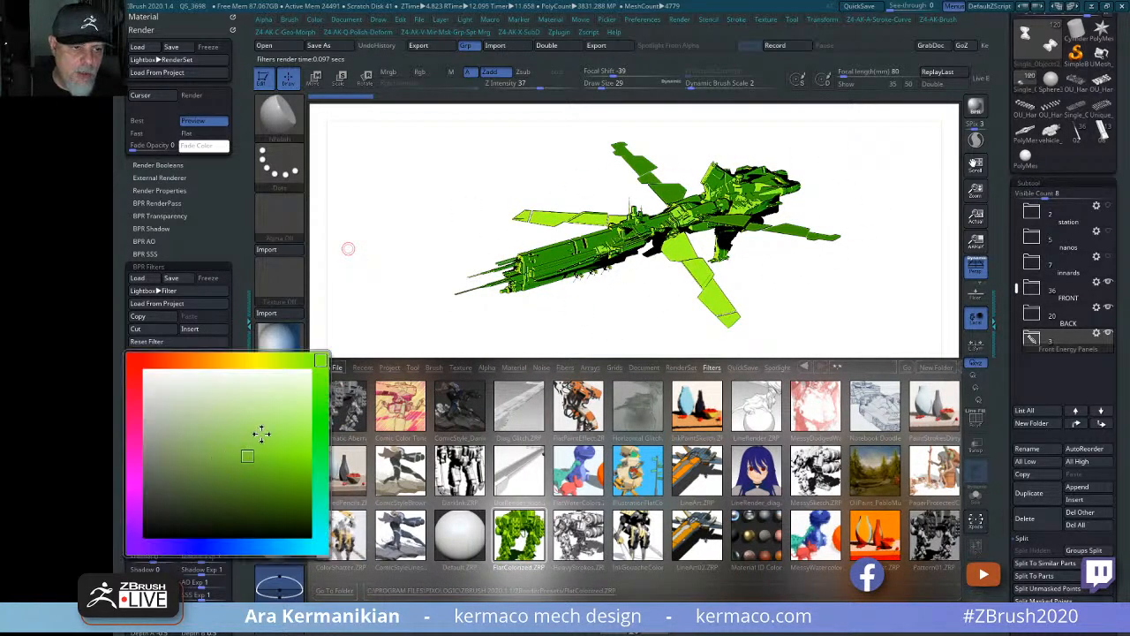
pyautogui.click(254, 547)
pyautogui.click(213, 500)
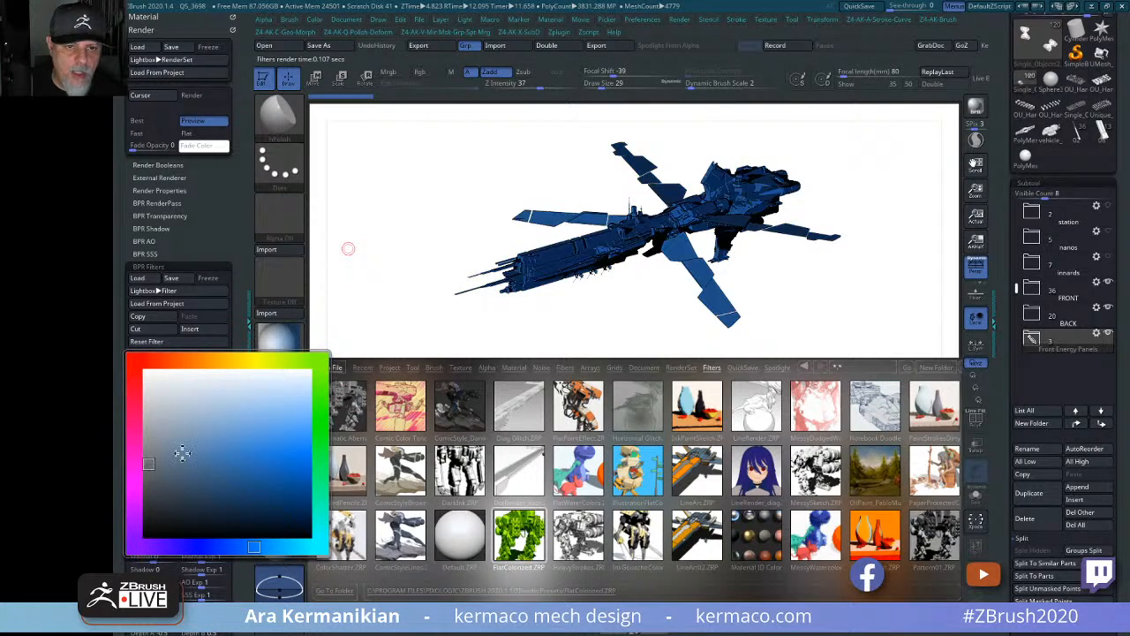
pyautogui.click(173, 416)
pyautogui.click(156, 403)
pyautogui.moveTo(210, 454); pyautogui.dragTo(157, 421)
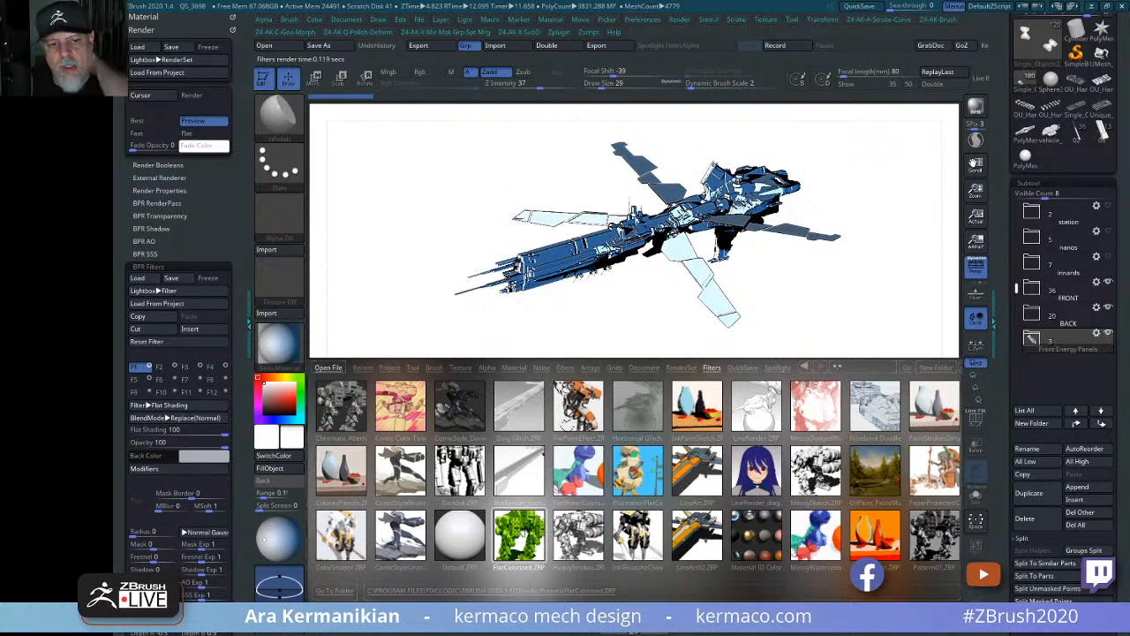
# Try the FlatPaintEffect, LineRender, OilPaint and paper color-pencils filter presets on the rendered spaceship.
pyautogui.doubleClick(588, 408)
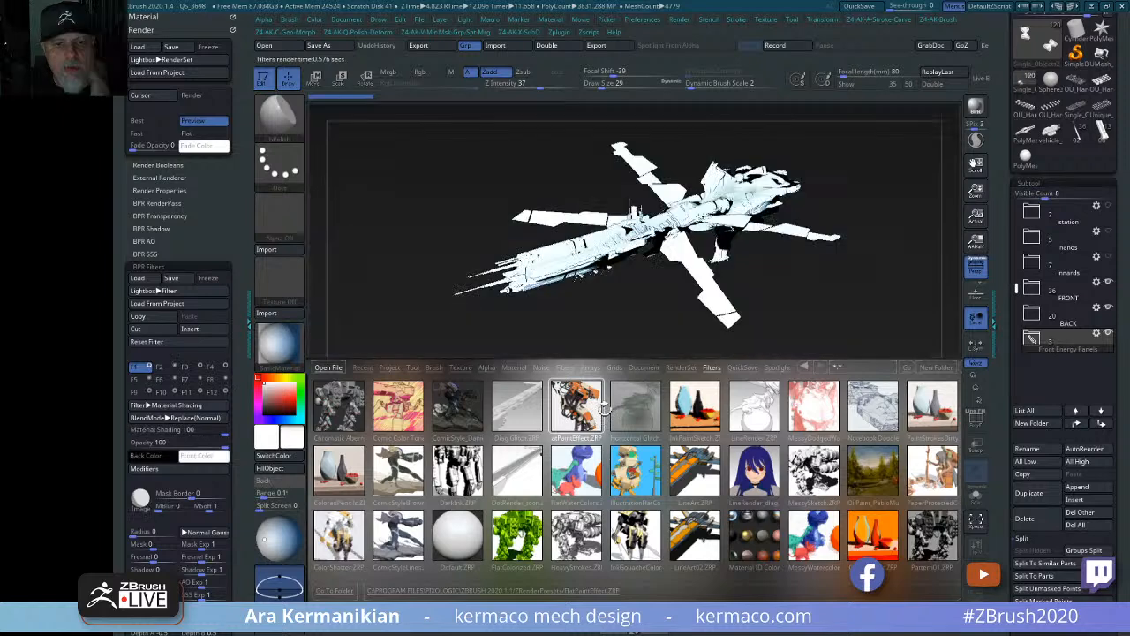
pyautogui.doubleClick(762, 409)
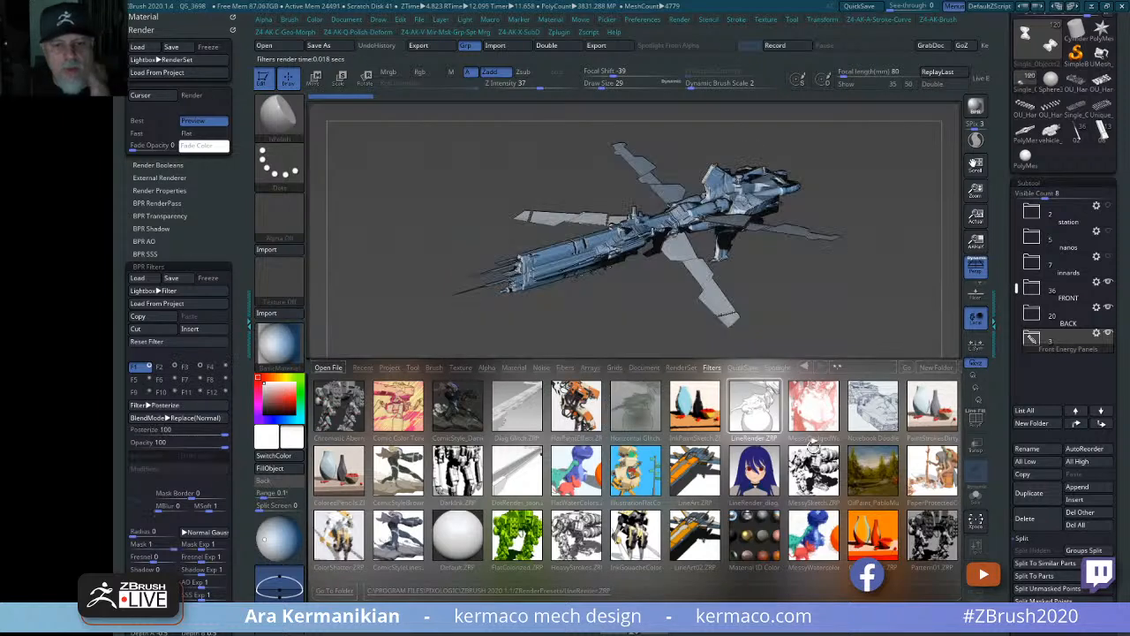
pyautogui.scroll(-3, 793, 454)
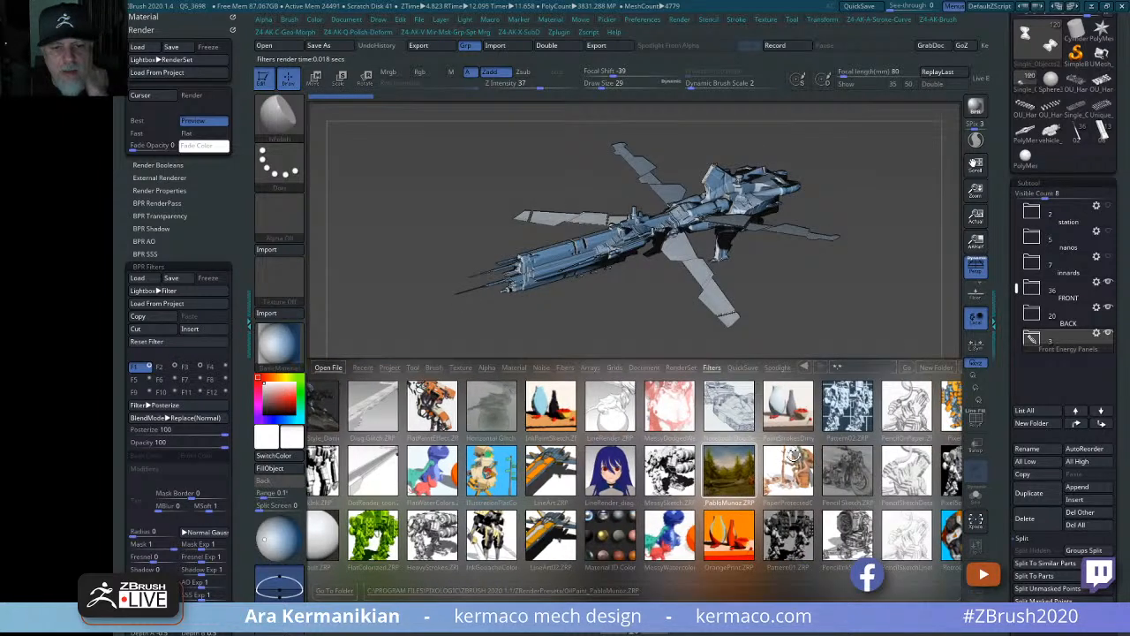
pyautogui.doubleClick(712, 475)
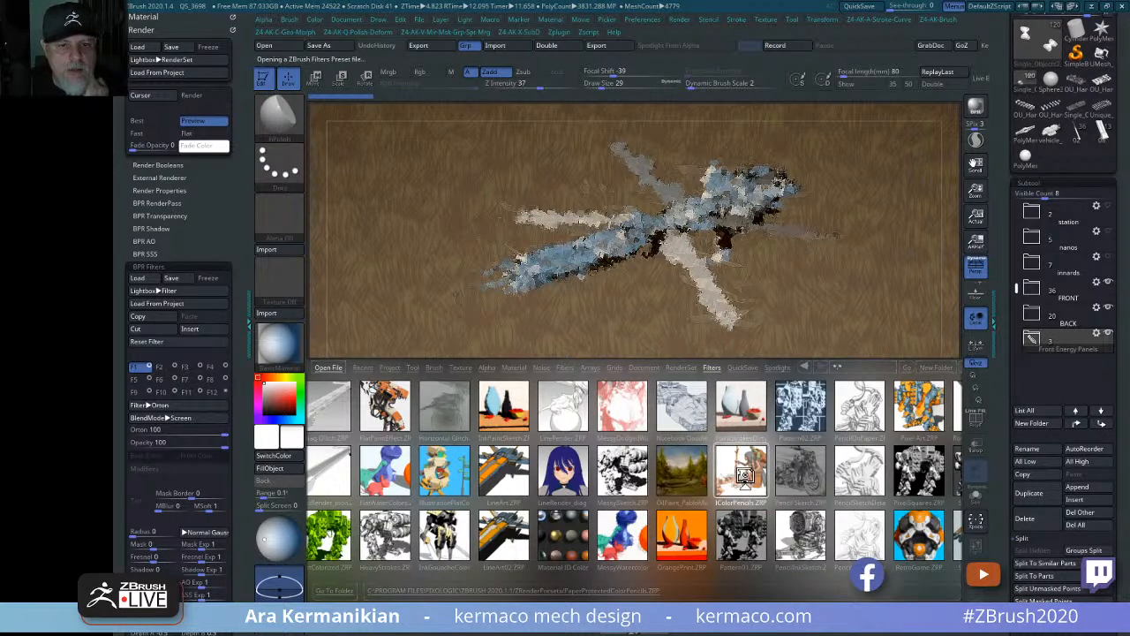
pyautogui.doubleClick(750, 473)
# Try the PencilSketchDetail, PixelSquares and Sketch01 filter presets on the rendered spaceship.
pyautogui.click(860, 471)
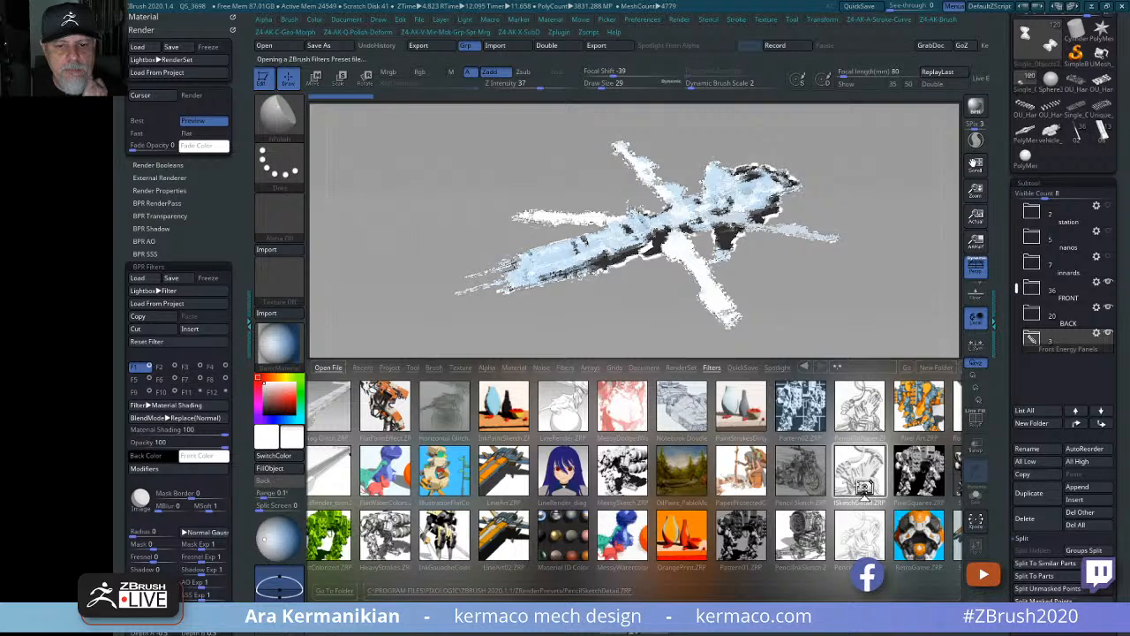
pyautogui.click(918, 472)
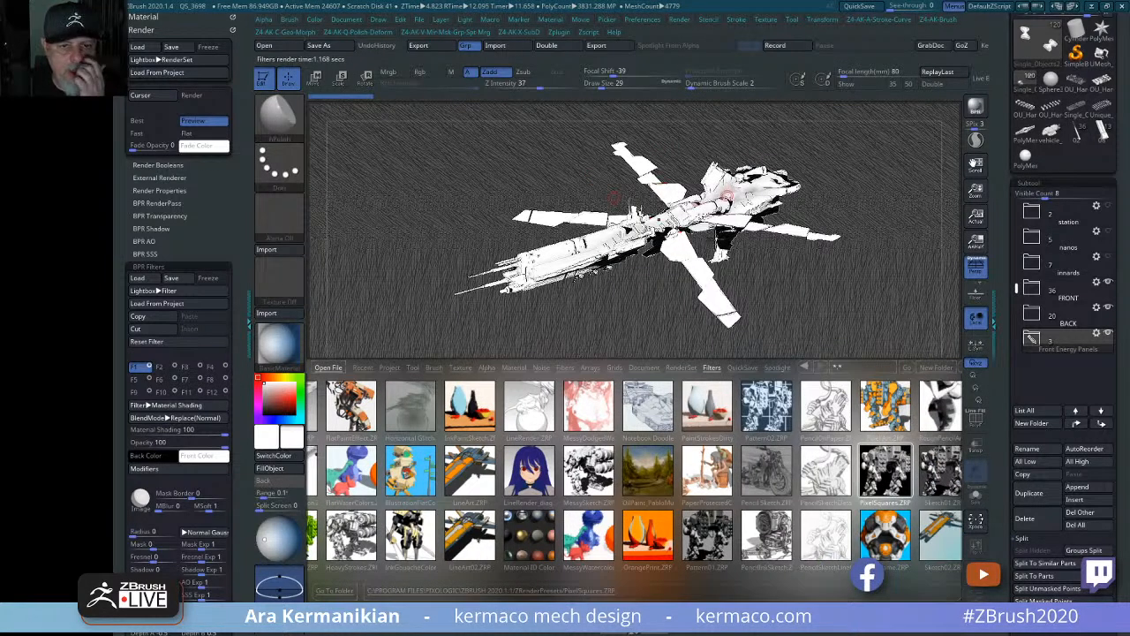
pyautogui.click(942, 473)
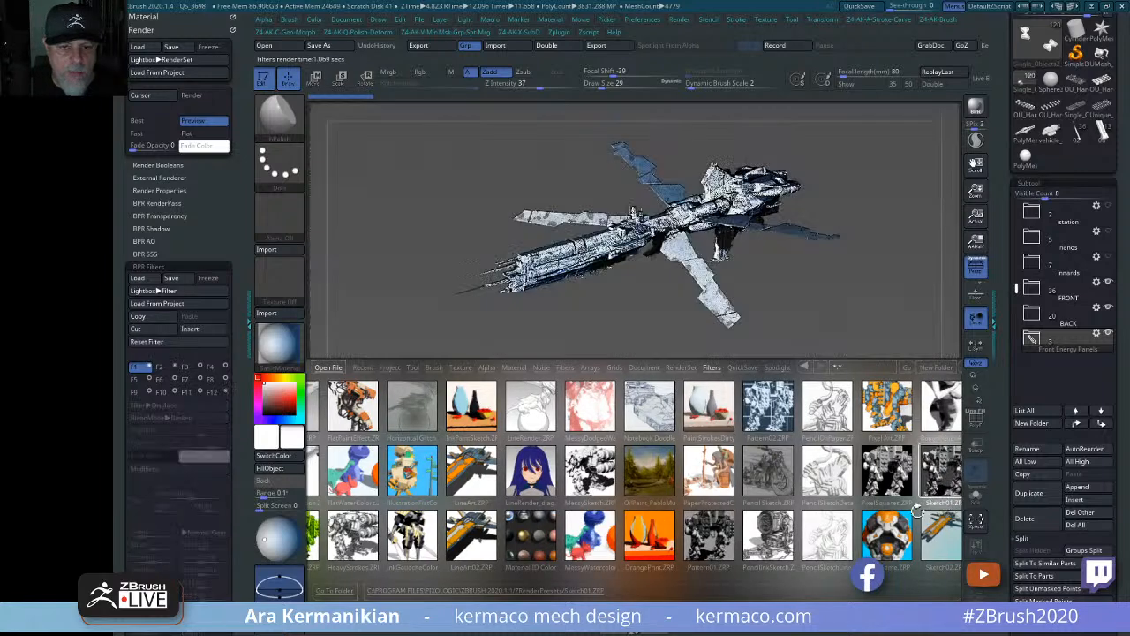
# Try the pixelated looks on the spaceship render with the RetroGame, PixelSquares and Pixel Art filter presets.
pyautogui.moveTo(884, 523)
pyautogui.mouseDown()
pyautogui.moveTo(945, 521)
pyautogui.moveTo(754, 492)
pyautogui.mouseUp()
pyautogui.doubleClick(693, 537)
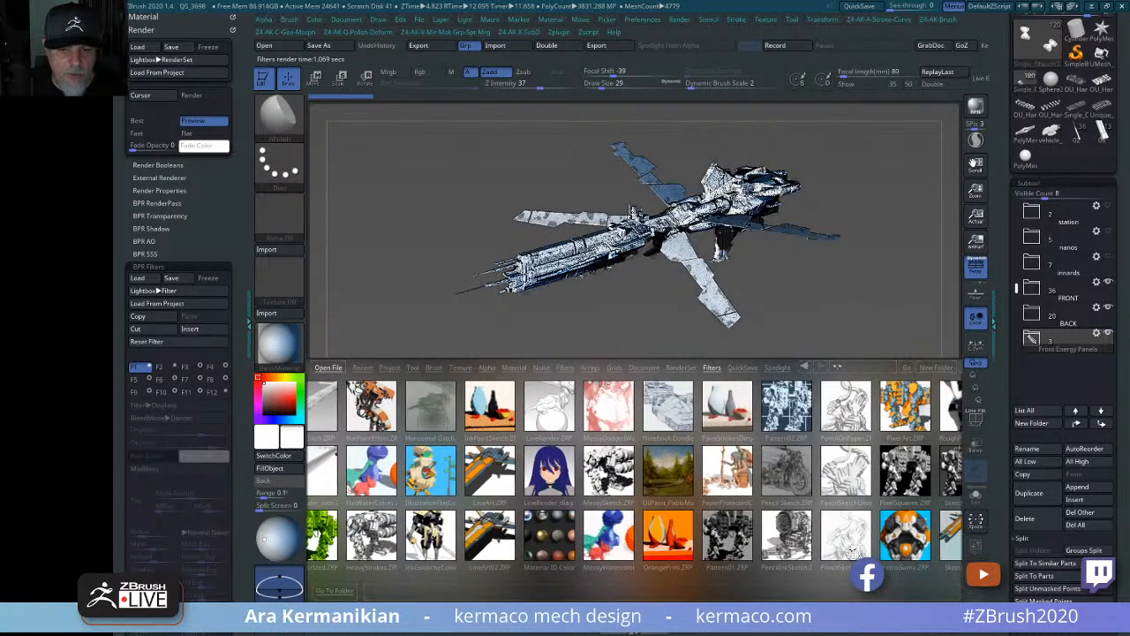
pyautogui.doubleClick(901, 535)
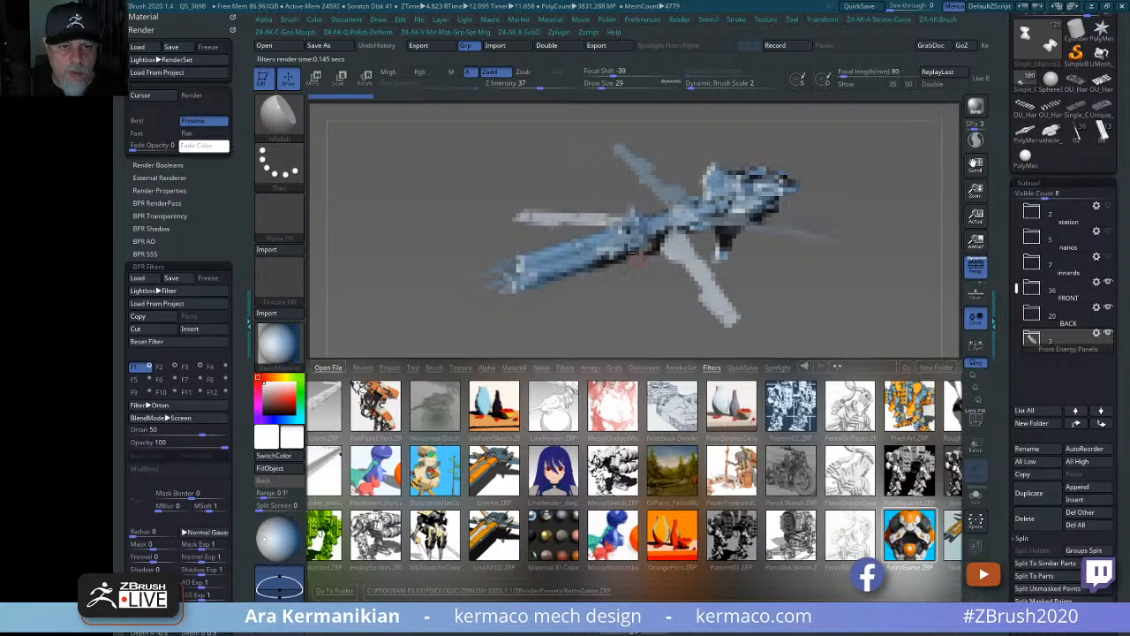
pyautogui.doubleClick(925, 481)
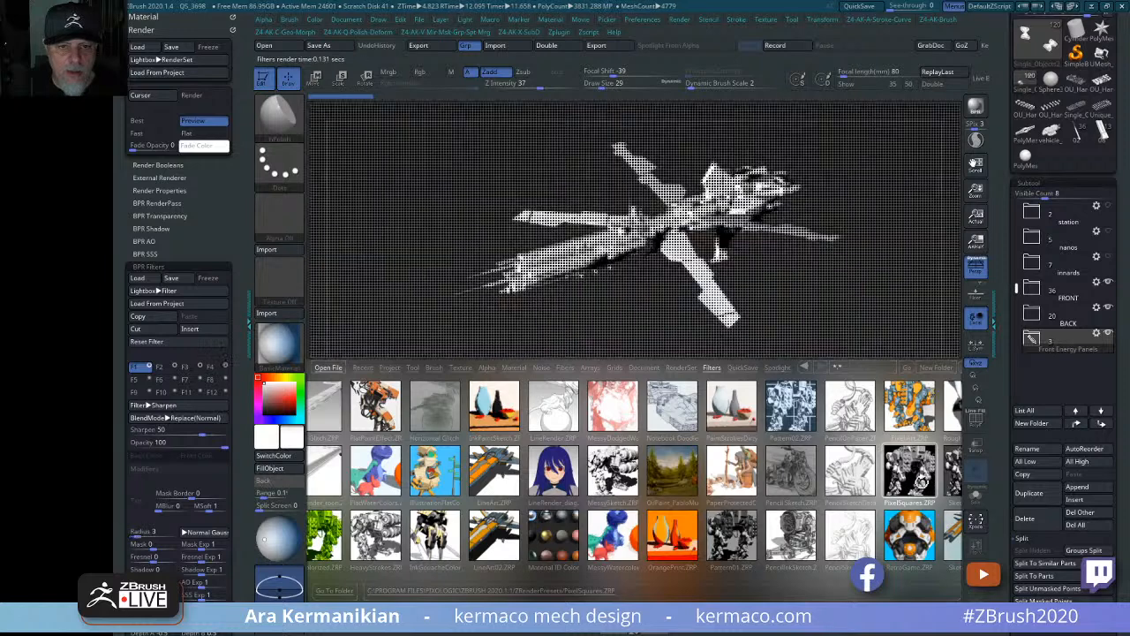
pyautogui.doubleClick(902, 402)
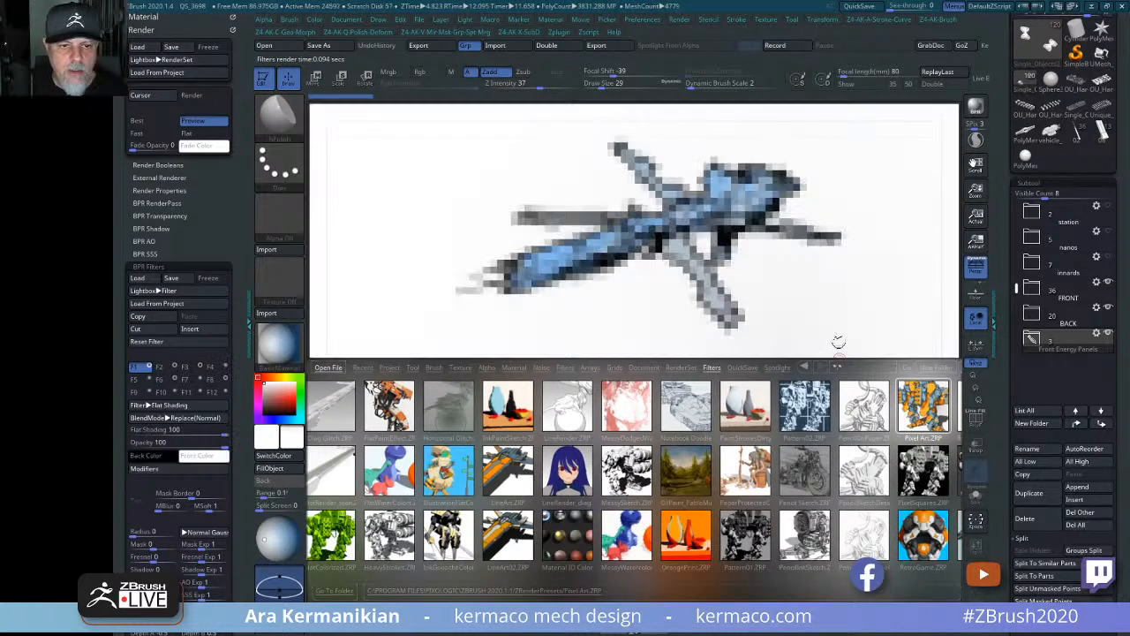
# Apply the RetroGame filter preset, render the spaceship from a slightly rotated angle and return to the first presets.
pyautogui.doubleClick(923, 534)
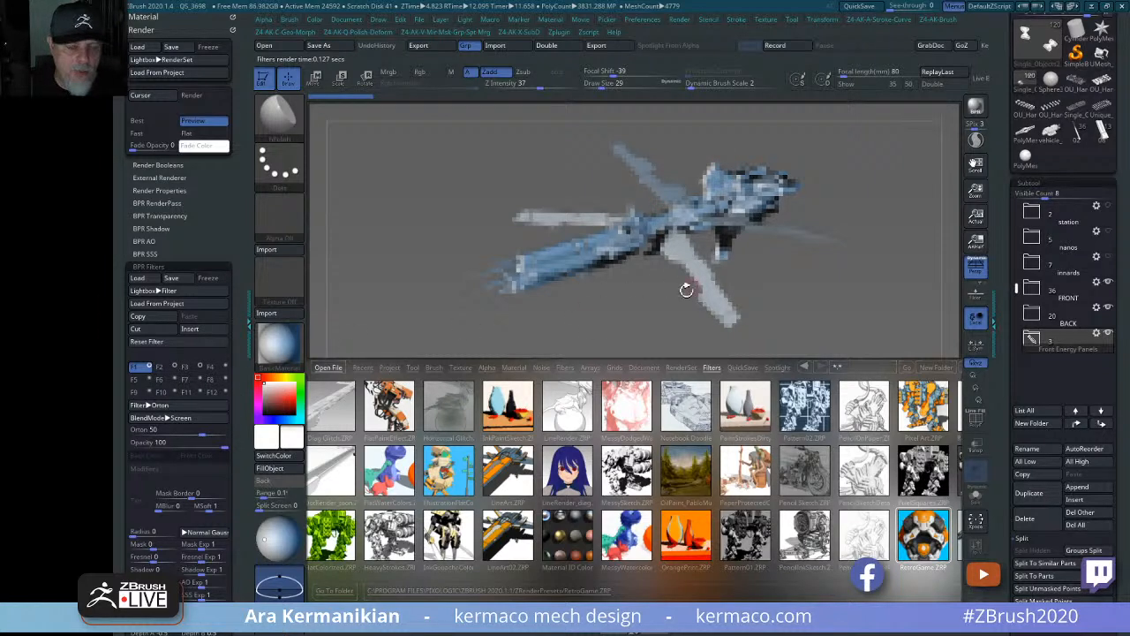
pyautogui.moveTo(807, 291)
pyautogui.mouseDown()
pyautogui.moveTo(835, 278)
pyautogui.moveTo(800, 287)
pyautogui.mouseUp()
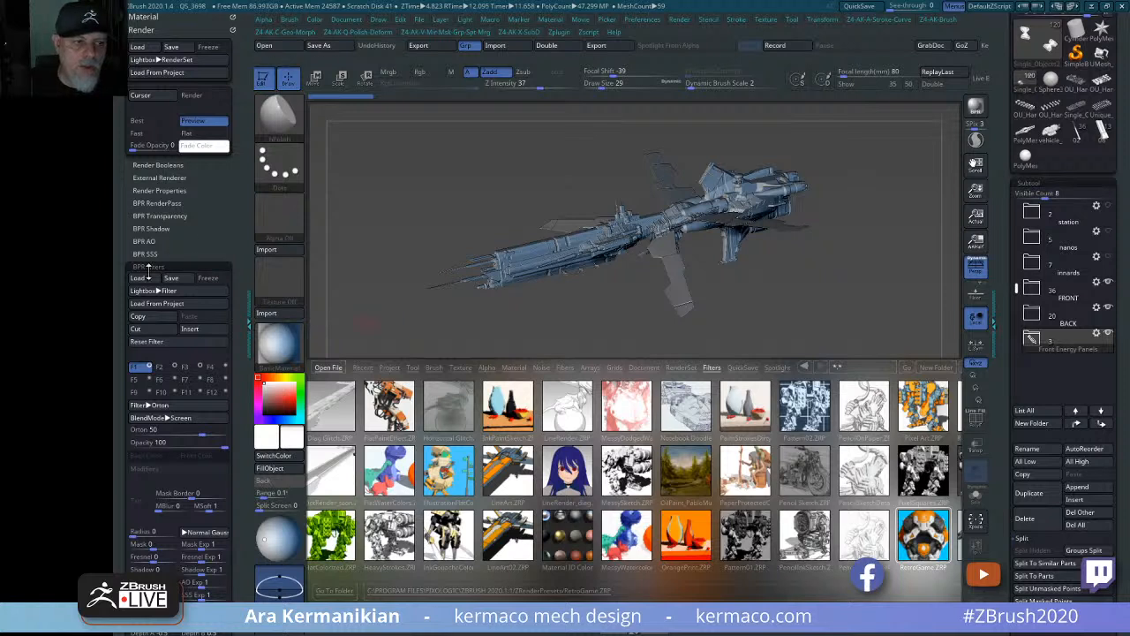
pyautogui.click(941, 74)
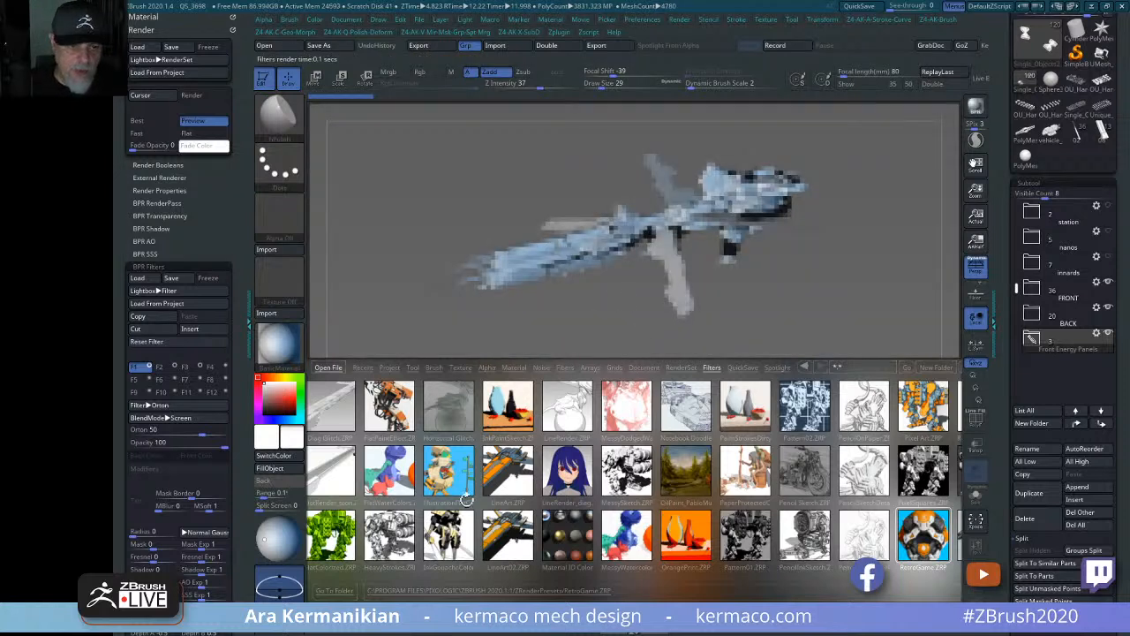
pyautogui.moveTo(325, 481); pyautogui.dragTo(555, 478)
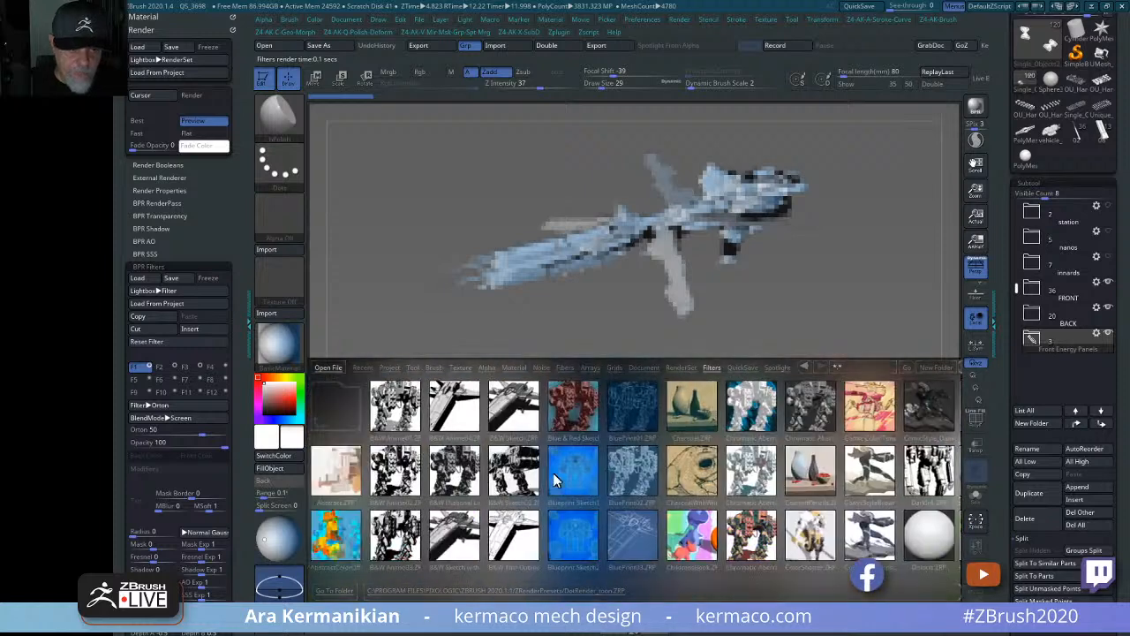
# Try the B&W Anime03, Anime01, Anime04 and Sketch02 filter presets on the spaceship render, finishing with B&W Sketch.
pyautogui.doubleClick(395, 472)
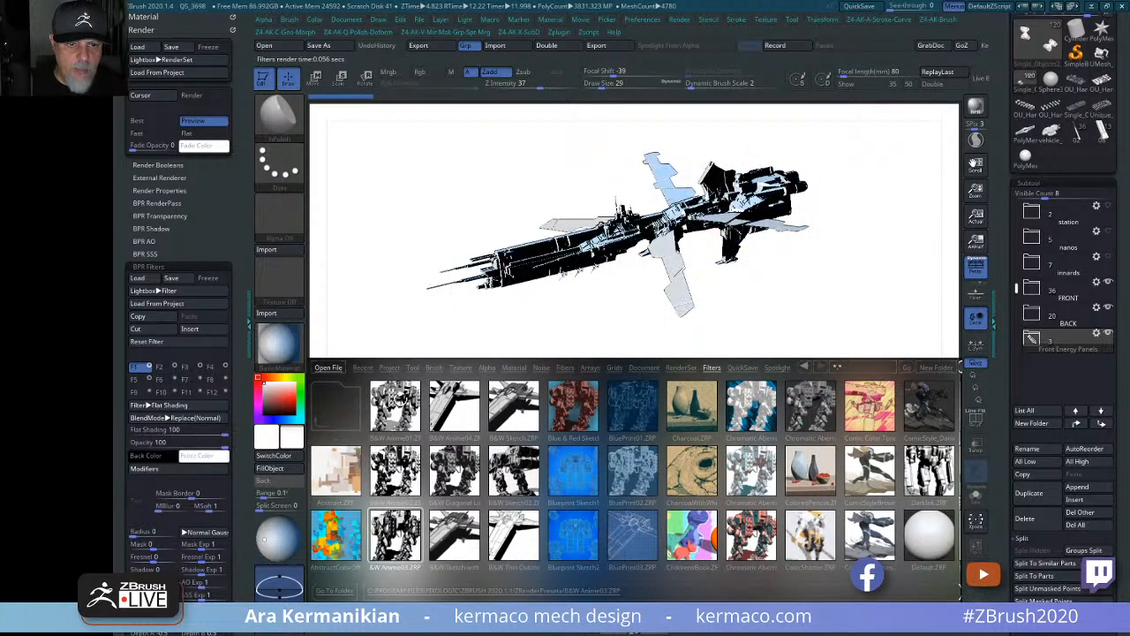
pyautogui.doubleClick(396, 404)
pyautogui.doubleClick(454, 407)
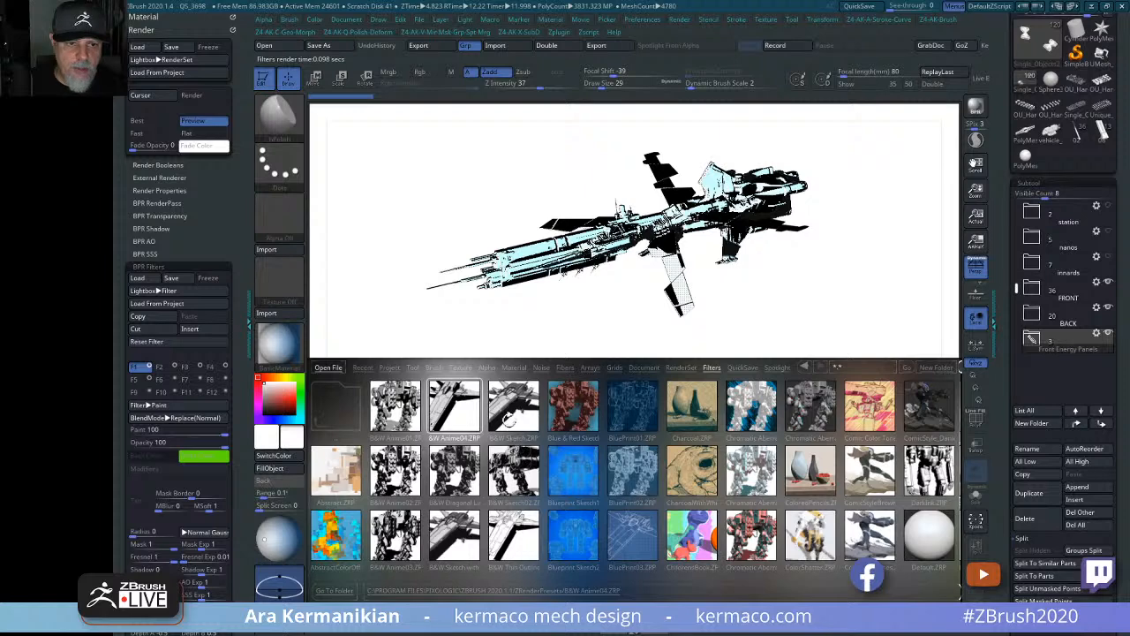
pyautogui.doubleClick(517, 473)
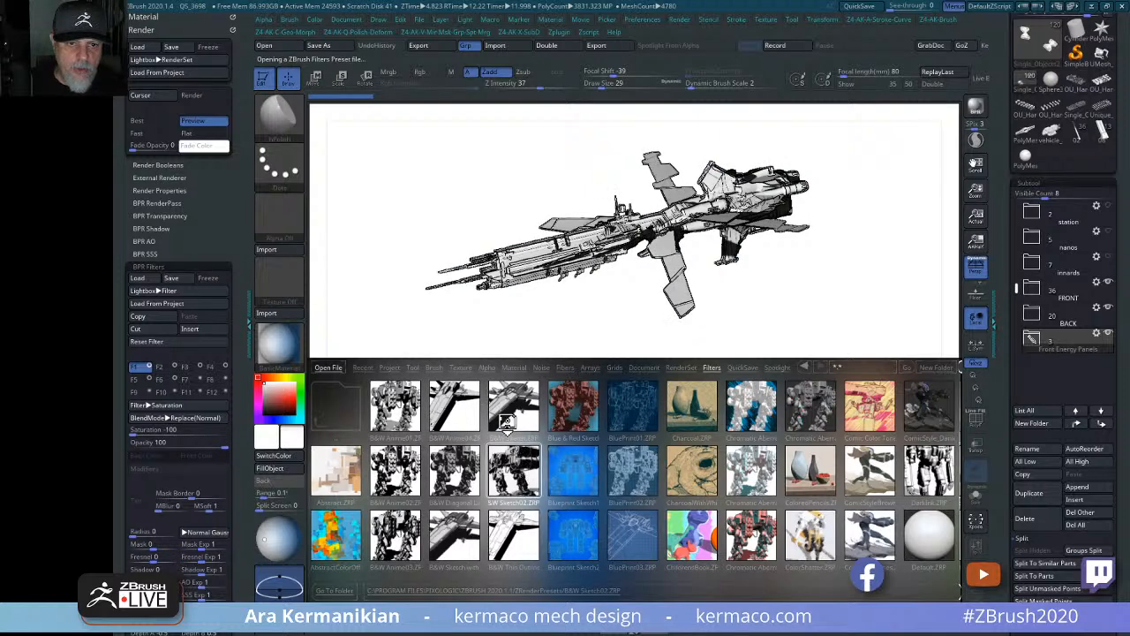
pyautogui.doubleClick(510, 413)
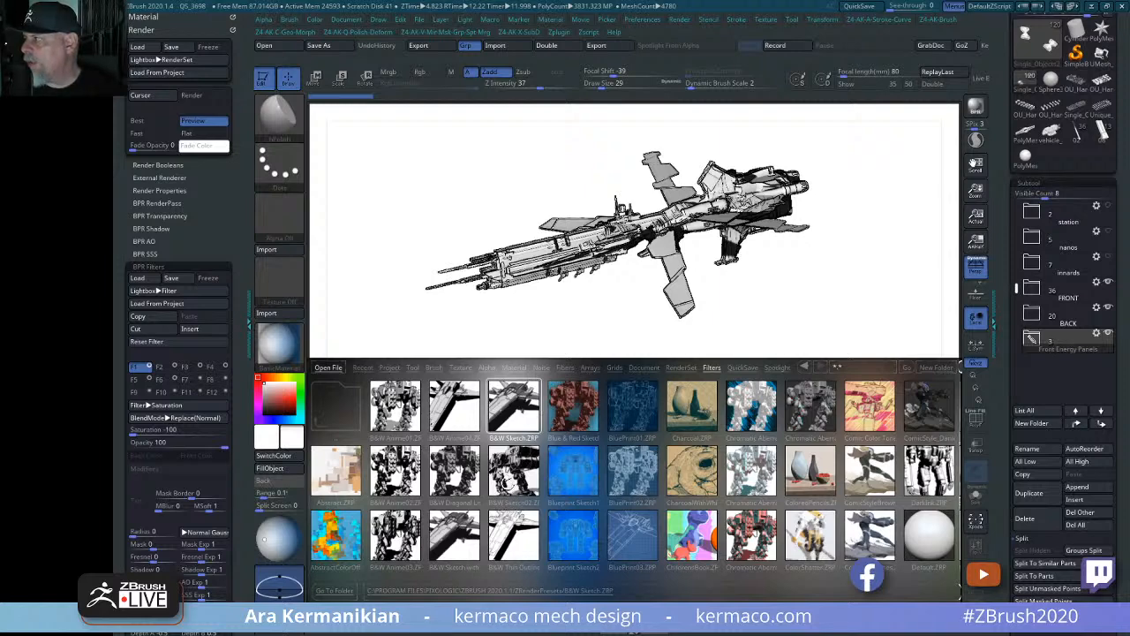
# Switch to the browser and look through the Mech gallery of the kermaco.com portfolio.
pyautogui.hotkey('alt', 'Tab')
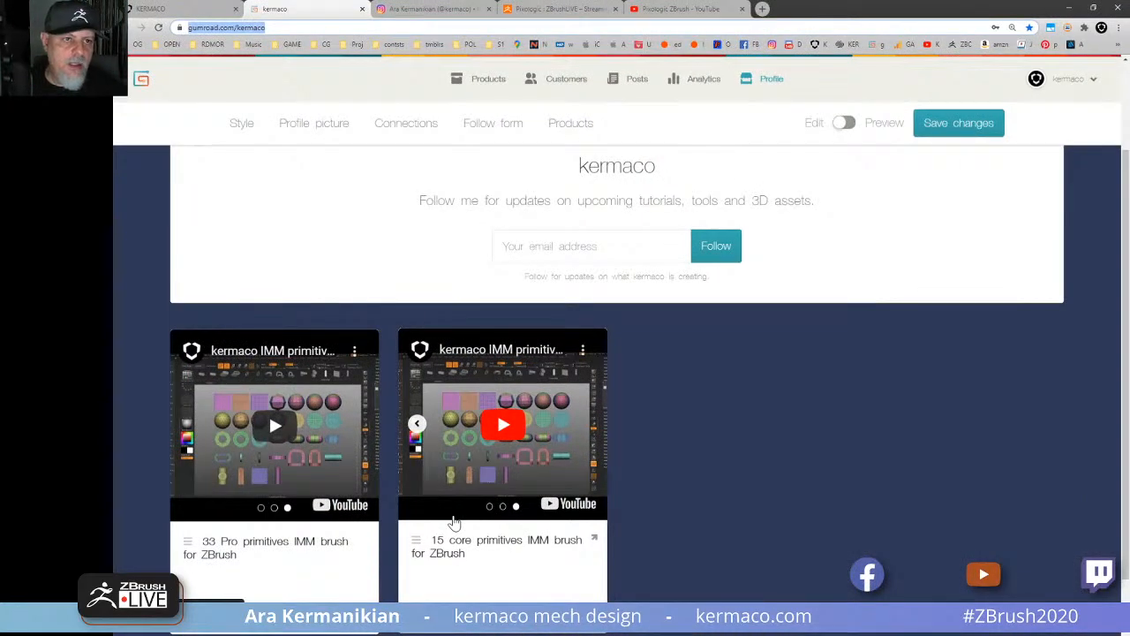
pyautogui.click(176, 9)
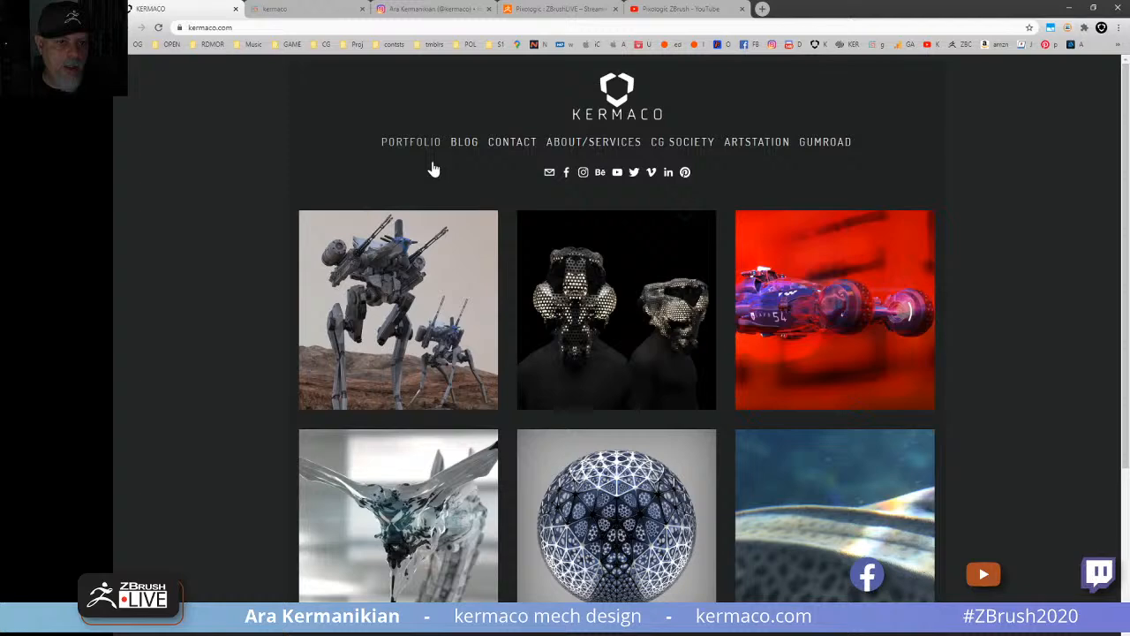
pyautogui.click(430, 333)
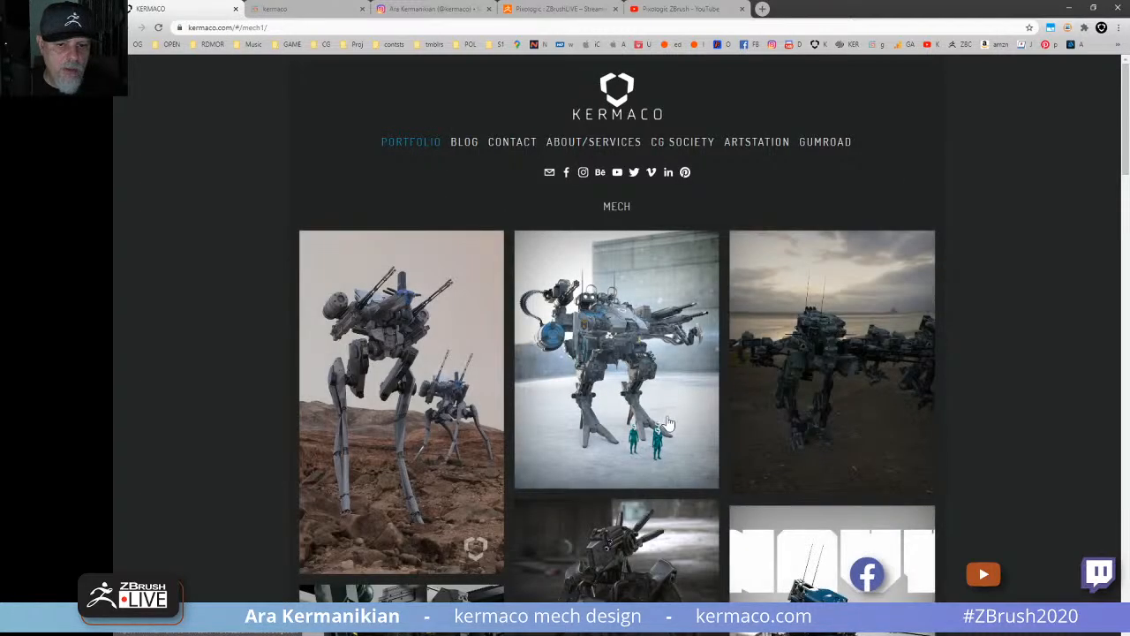
pyautogui.scroll(-4, 662, 437)
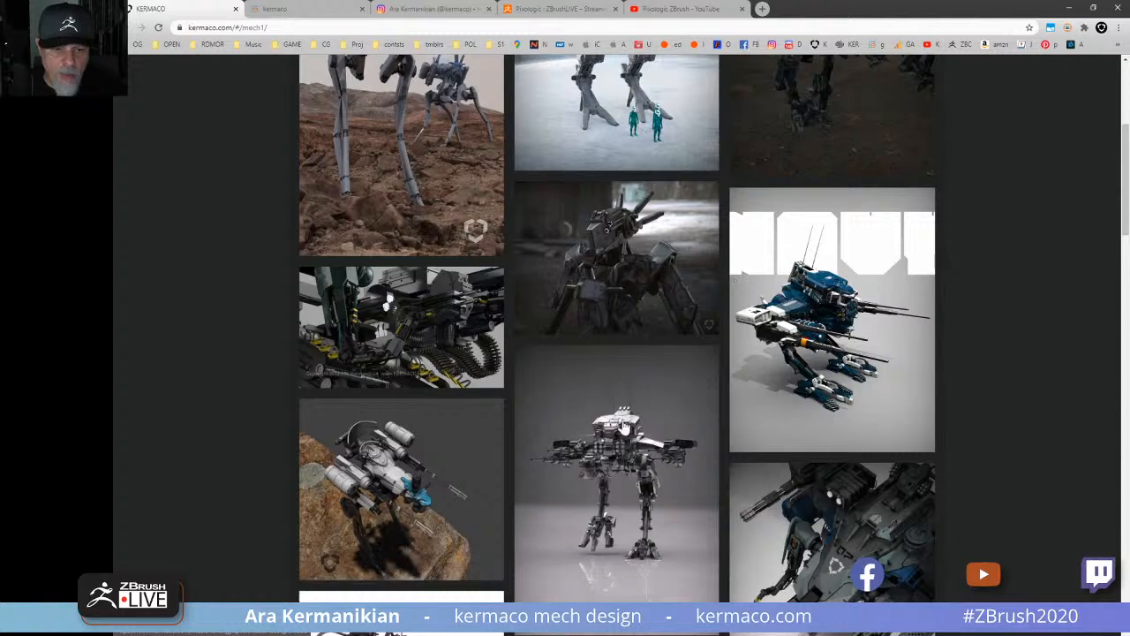
pyautogui.scroll(-10, 654, 481)
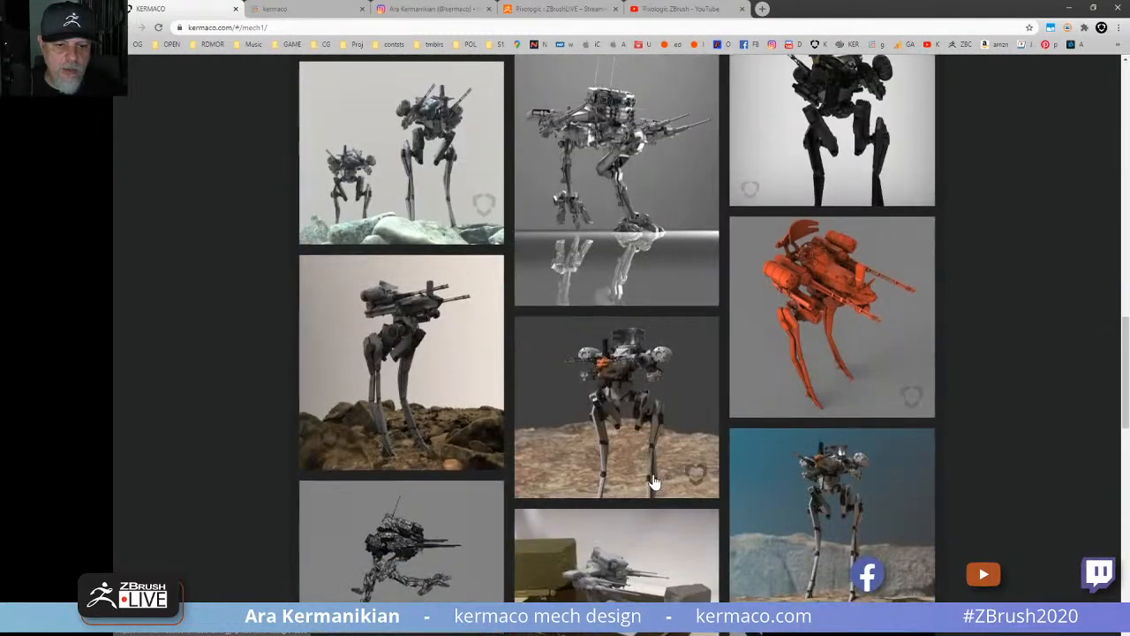
pyautogui.scroll(-9, 654, 482)
pyautogui.scroll(3, 735, 425)
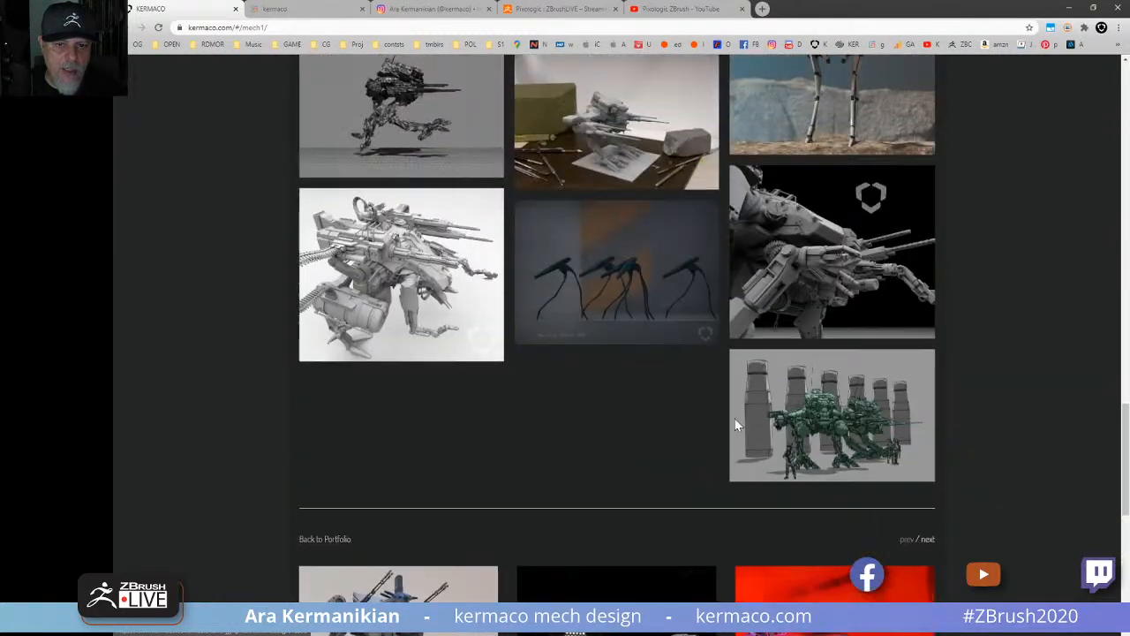
# Enlarge the green line-art mech image, view the neighbouring March of Robots 2016 picture and close the viewer.
pyautogui.click(821, 433)
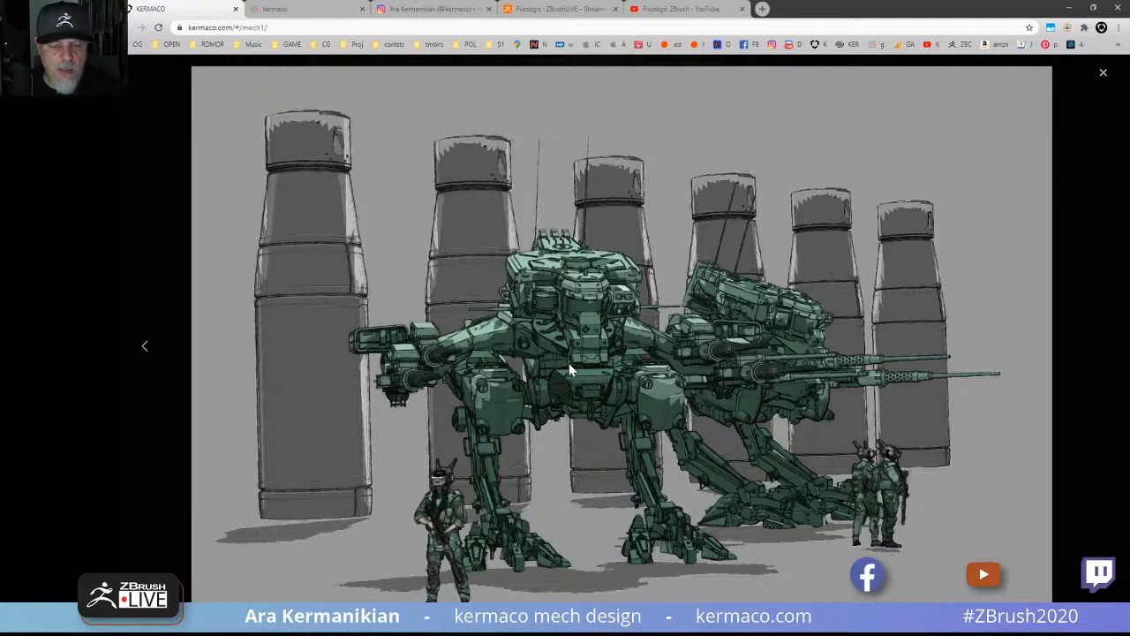
pyautogui.click(606, 365)
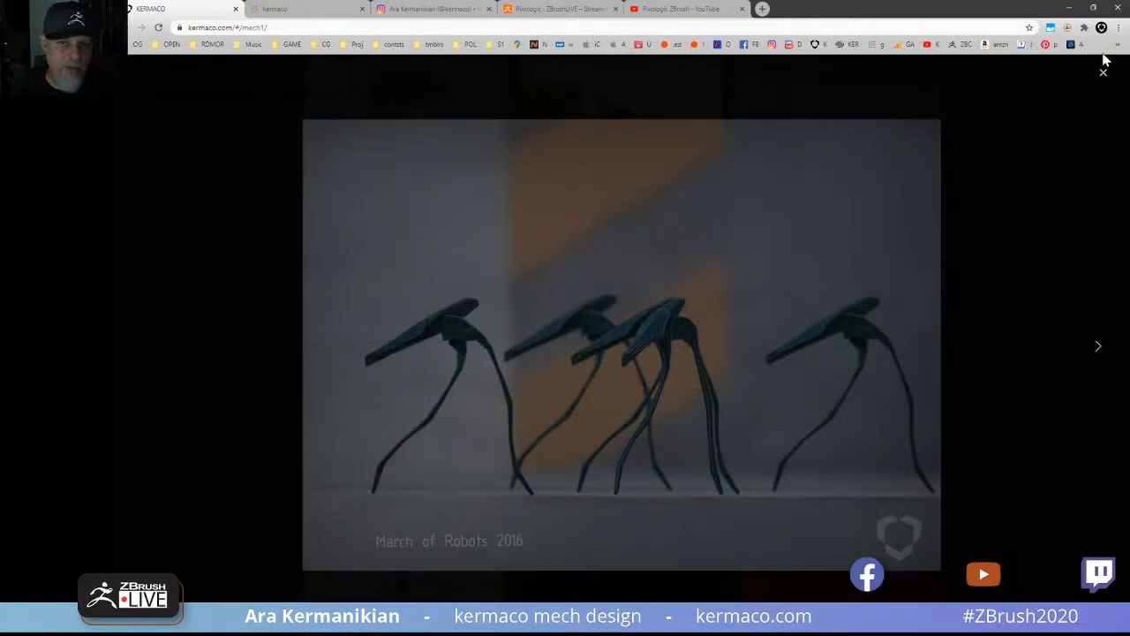
pyautogui.click(1104, 74)
# Open the portfolio's Character gallery, examine the two green-uniformed soldiers and return to ZBrush.
pyautogui.scroll(10, 657, 270)
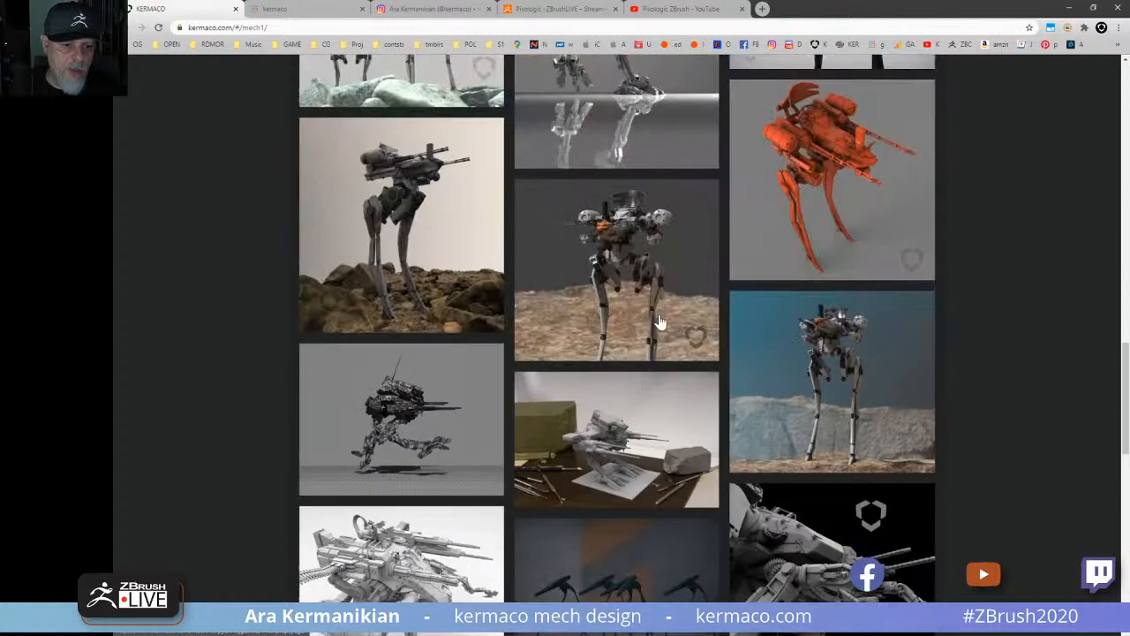
pyautogui.hotkey('alt', 'Left')
pyautogui.click(590, 307)
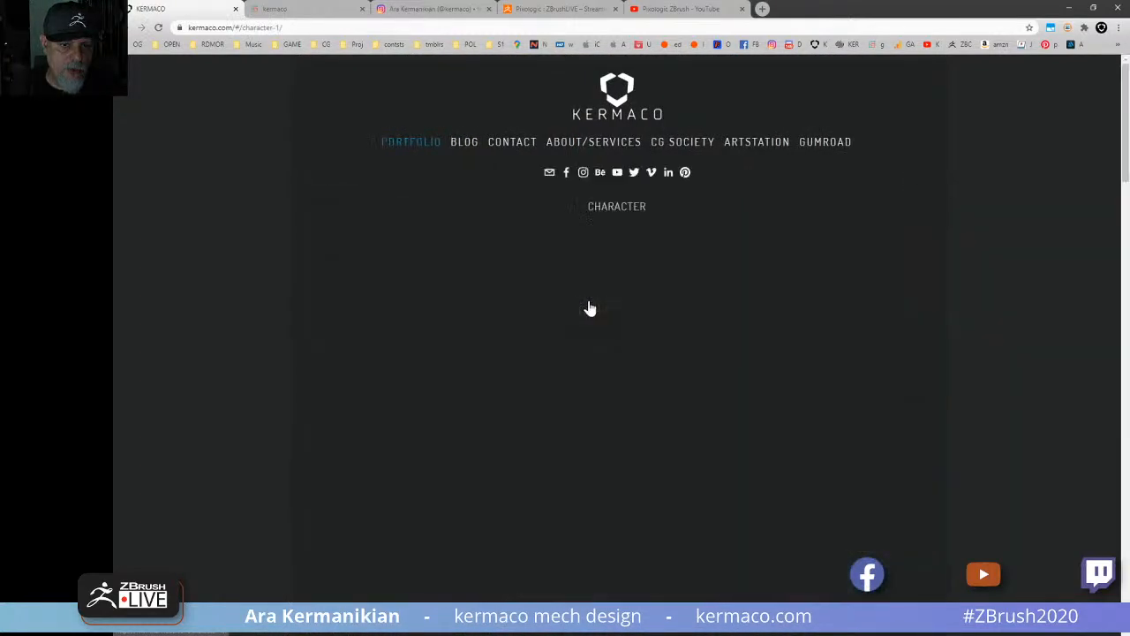
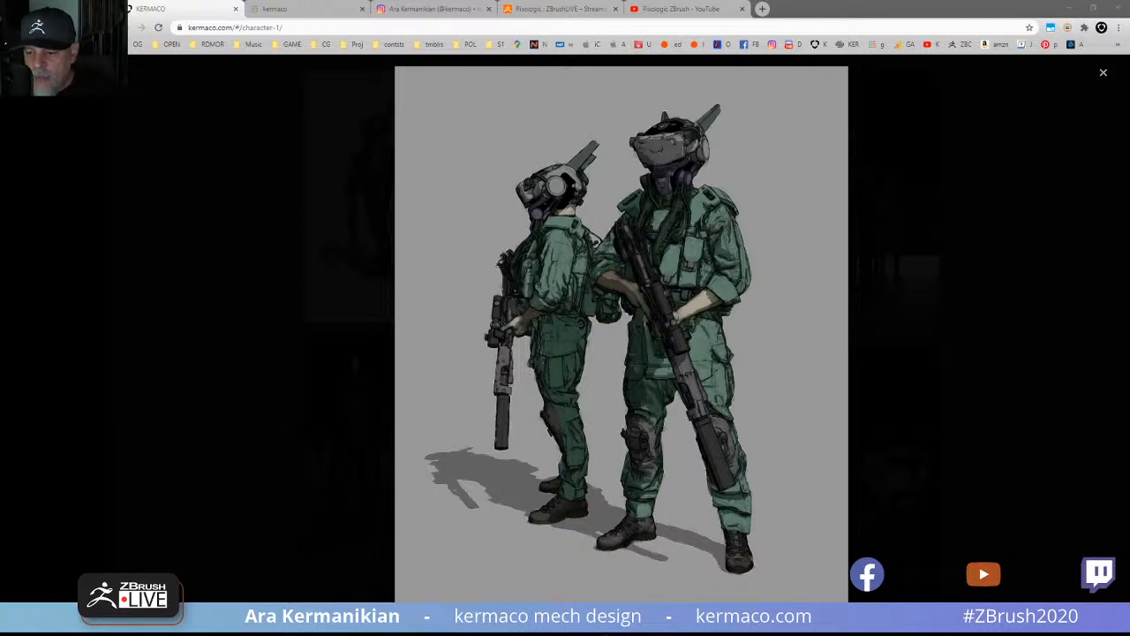
pyautogui.click(1075, 8)
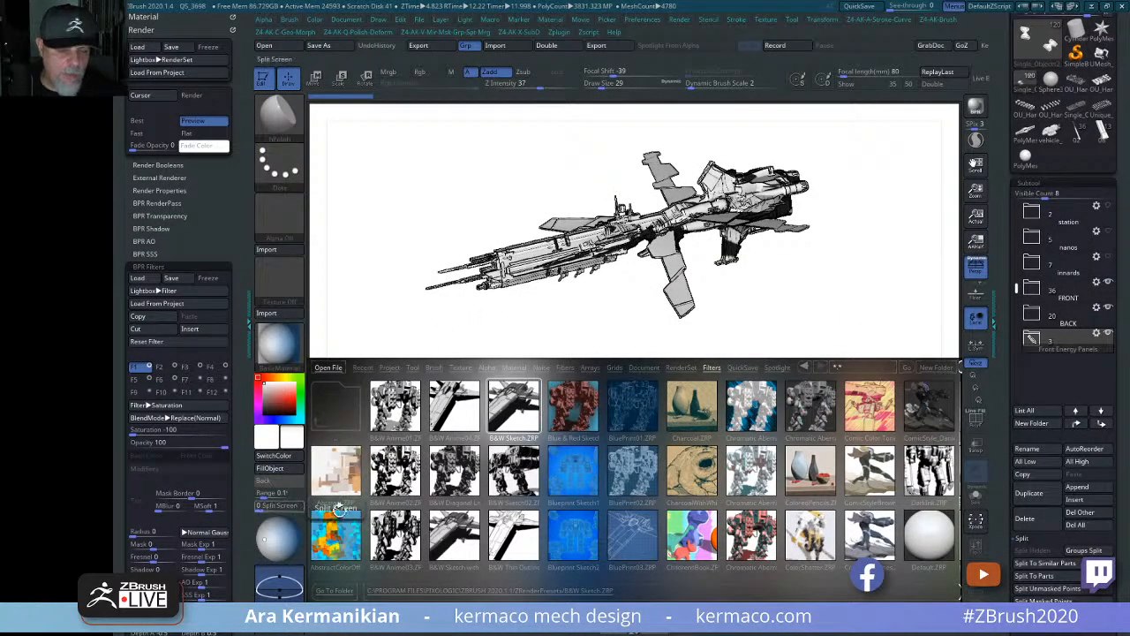
# Hide the preset browser, switch from the spaceship to the PolyMesh3D star and snap it to a front view.
pyautogui.press(',')
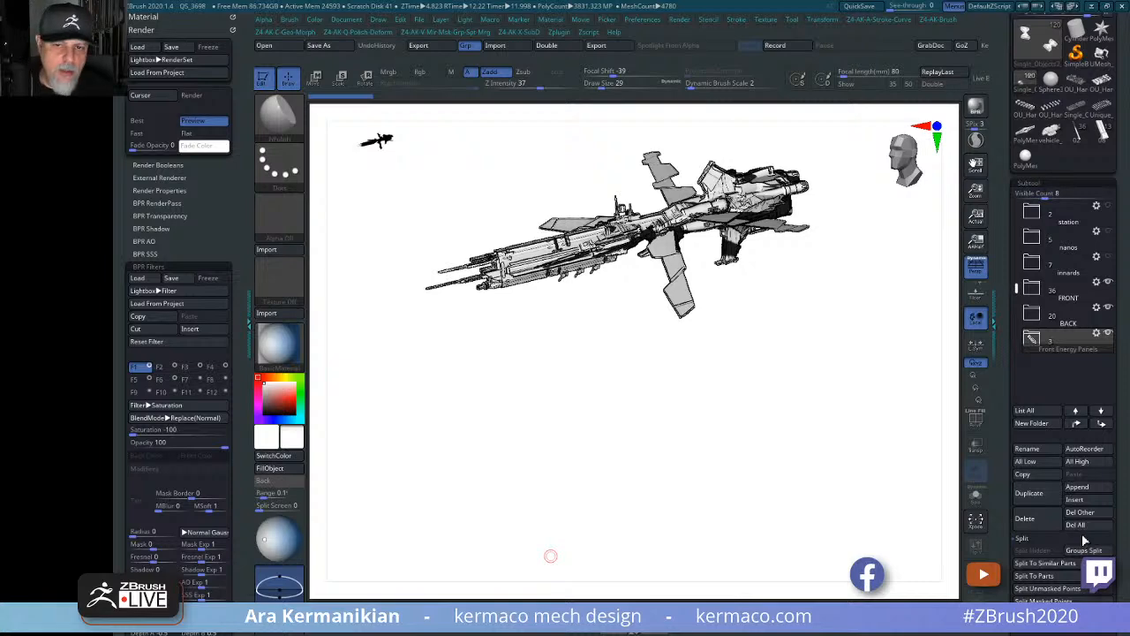
pyautogui.moveTo(1050, 158)
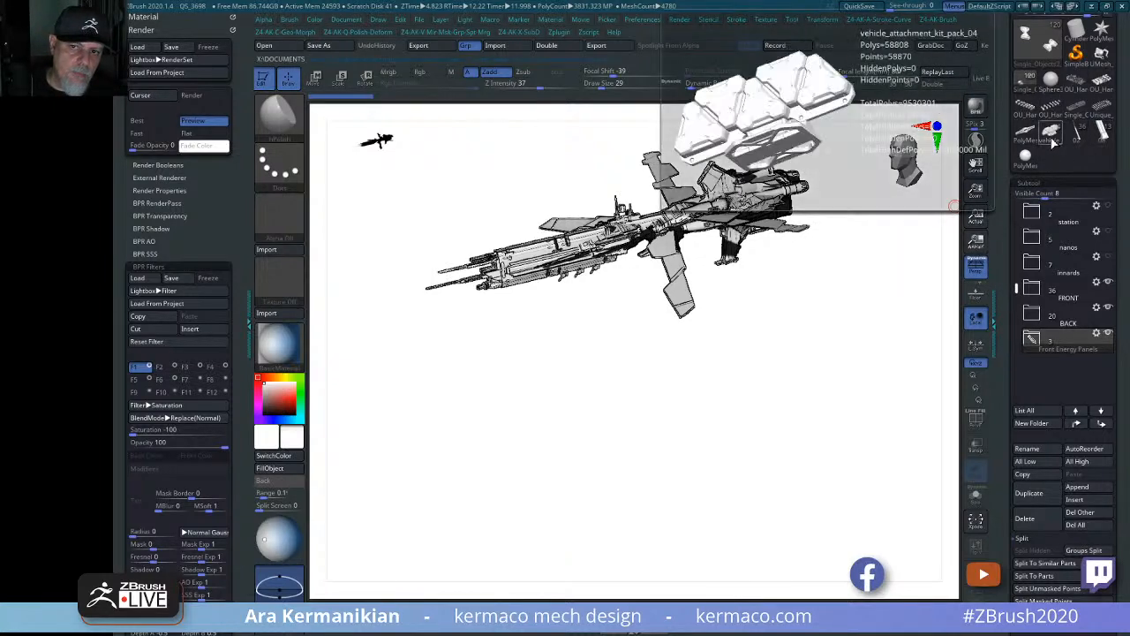
pyautogui.moveTo(1062, 83)
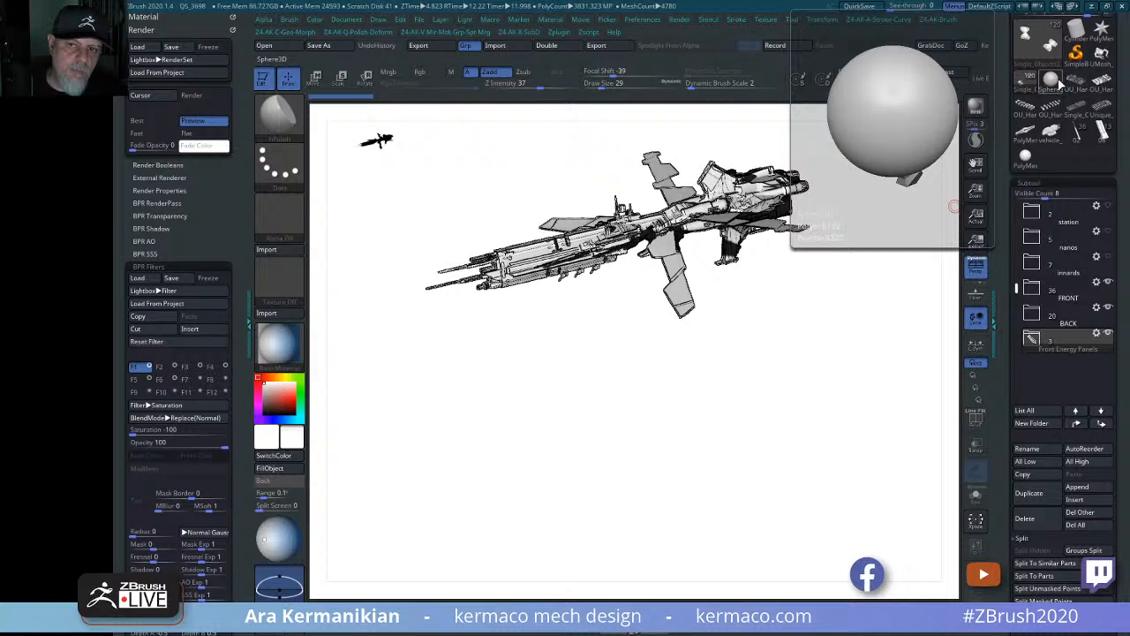
pyautogui.click(1101, 31)
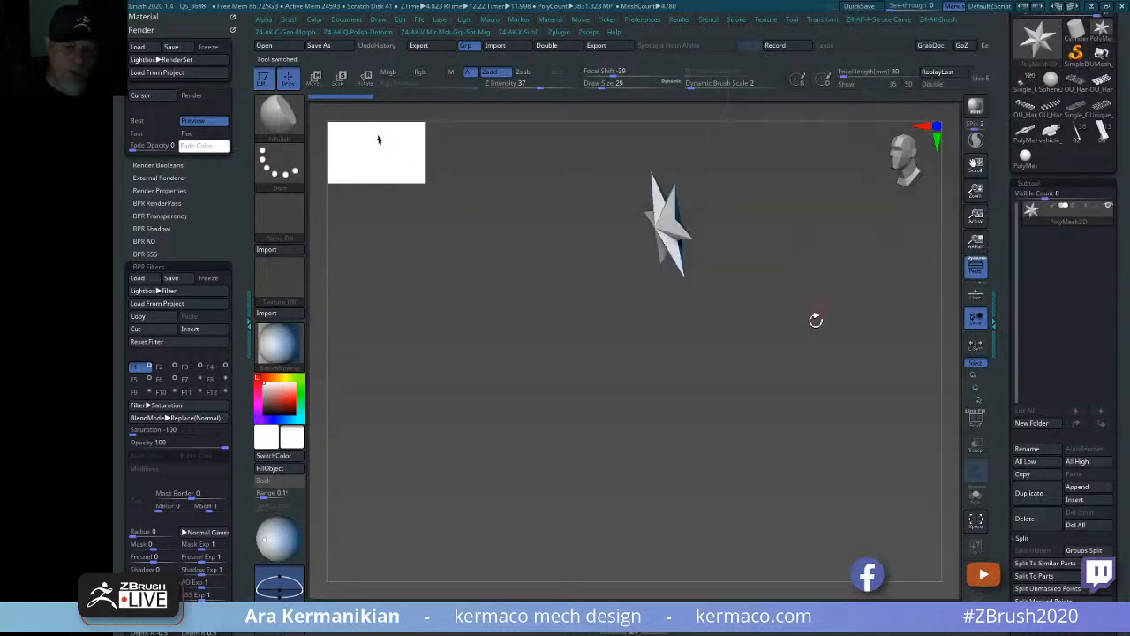
pyautogui.keyDown('shift'); pyautogui.moveTo(795, 359); pyautogui.dragTo(865, 422); pyautogui.keyUp('shift')
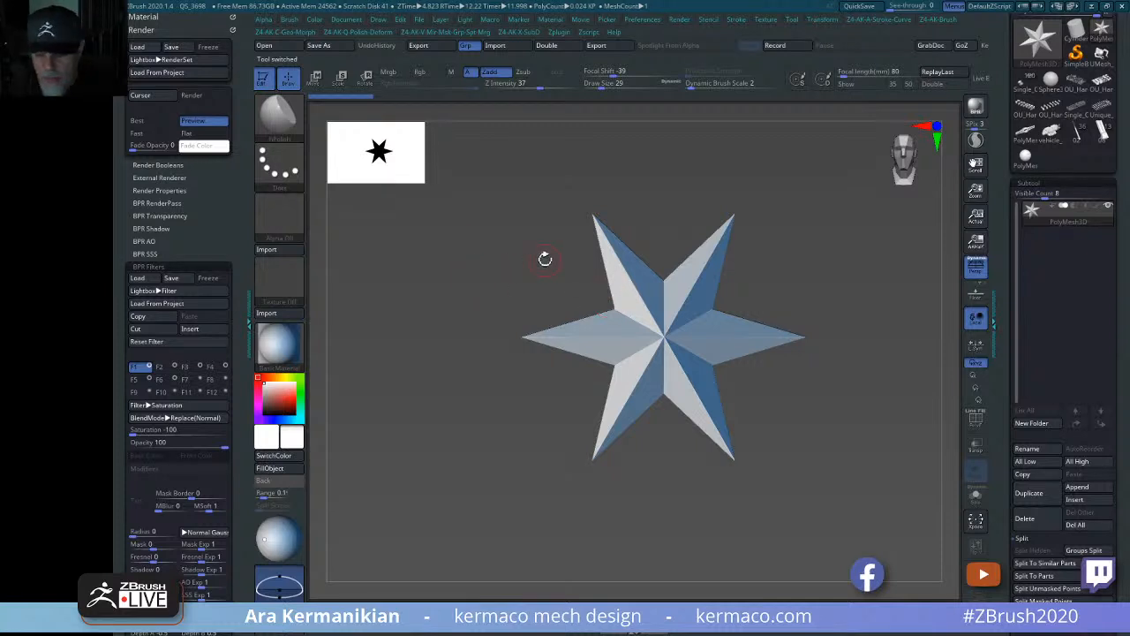
# Activate the kermaco IMM primitives brush in Move mode and swap the star for its primitives, finishing with the bent U-shaped tube.
pyautogui.press('w')
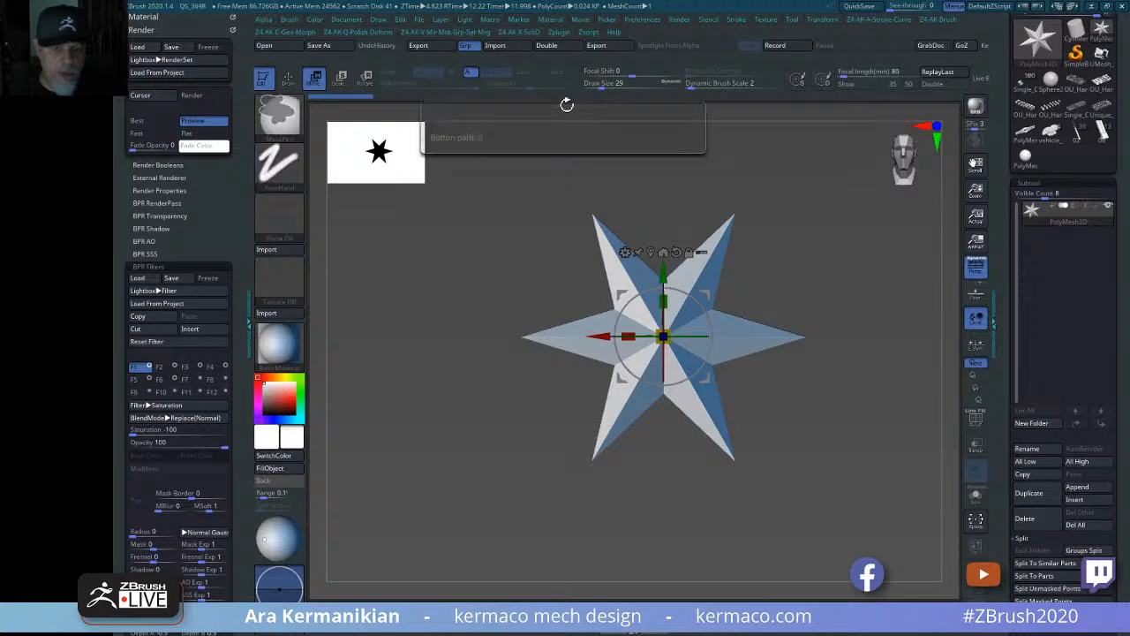
pyautogui.press('space')
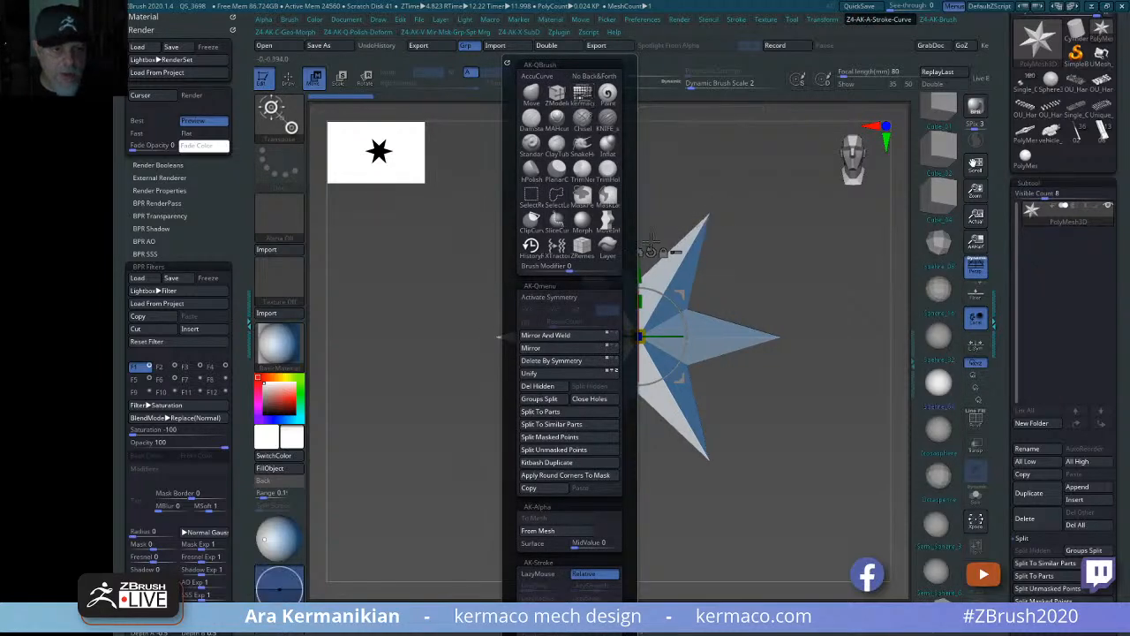
pyautogui.click(586, 116)
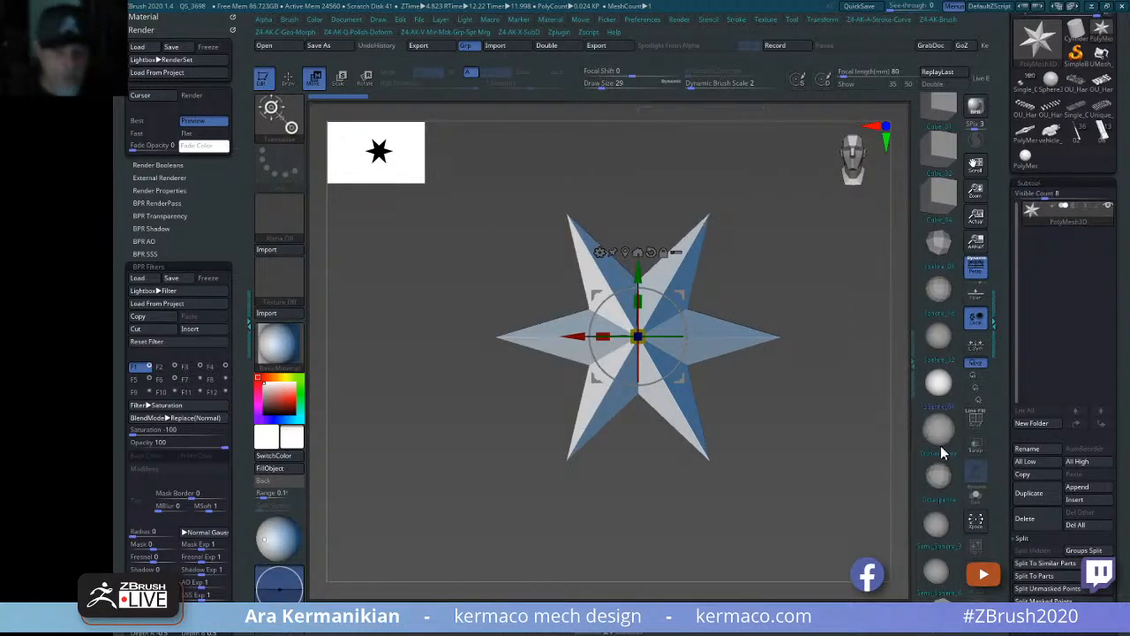
pyautogui.click(942, 454)
pyautogui.click(945, 419)
pyautogui.moveTo(943, 449); pyautogui.dragTo(926, 330)
pyautogui.moveTo(939, 561); pyautogui.dragTo(917, 220)
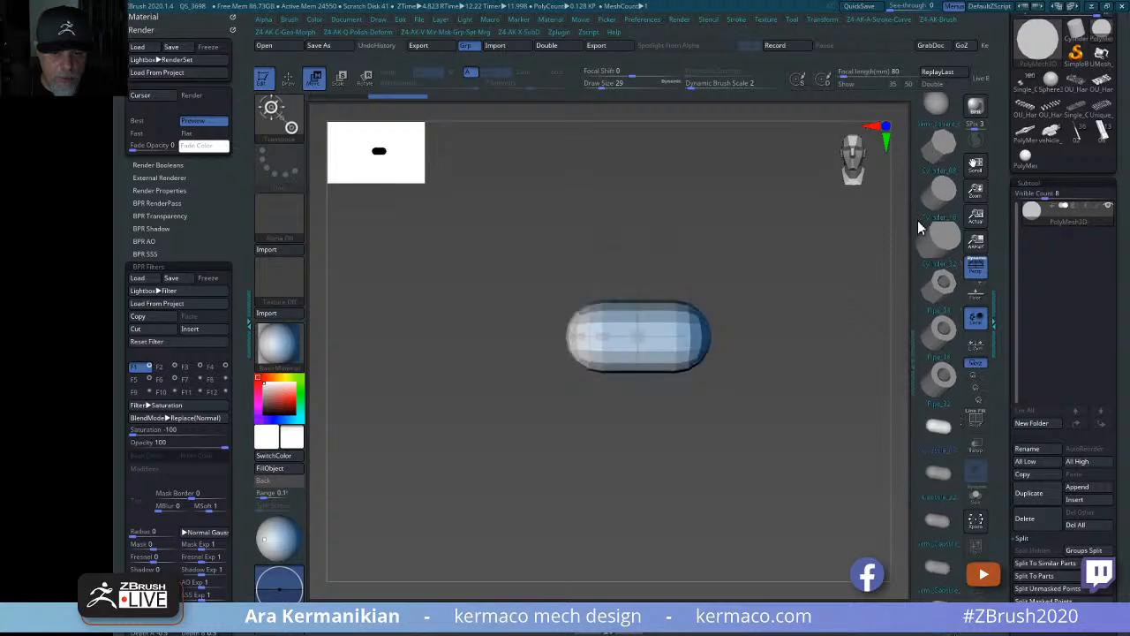
pyautogui.moveTo(937, 480)
pyautogui.mouseDown()
pyautogui.moveTo(929, 320)
pyautogui.moveTo(939, 458)
pyautogui.mouseUp()
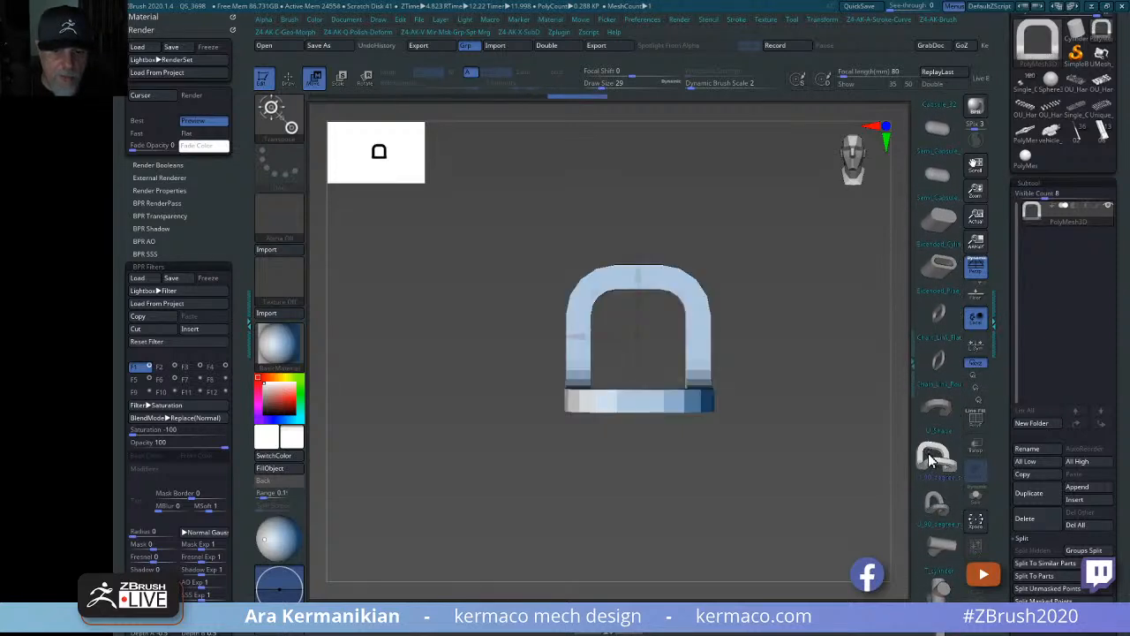
# Turn on the polyframe display and inspect the bent tube's wireframe close up at an angle.
pyautogui.moveTo(797, 479); pyautogui.dragTo(834, 455)
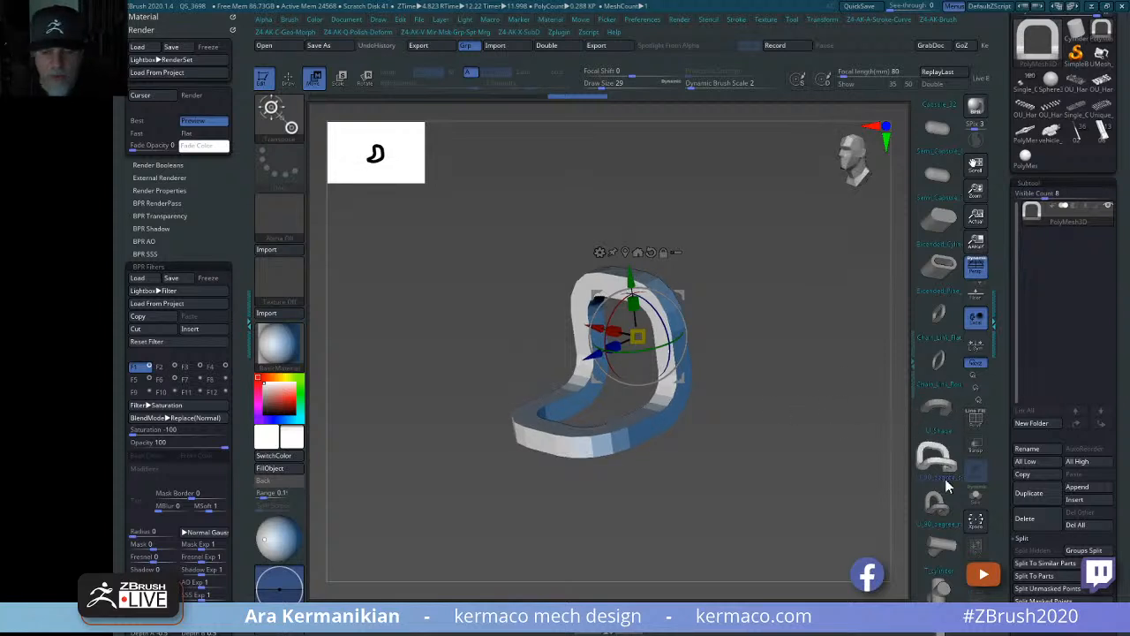
pyautogui.click(973, 424)
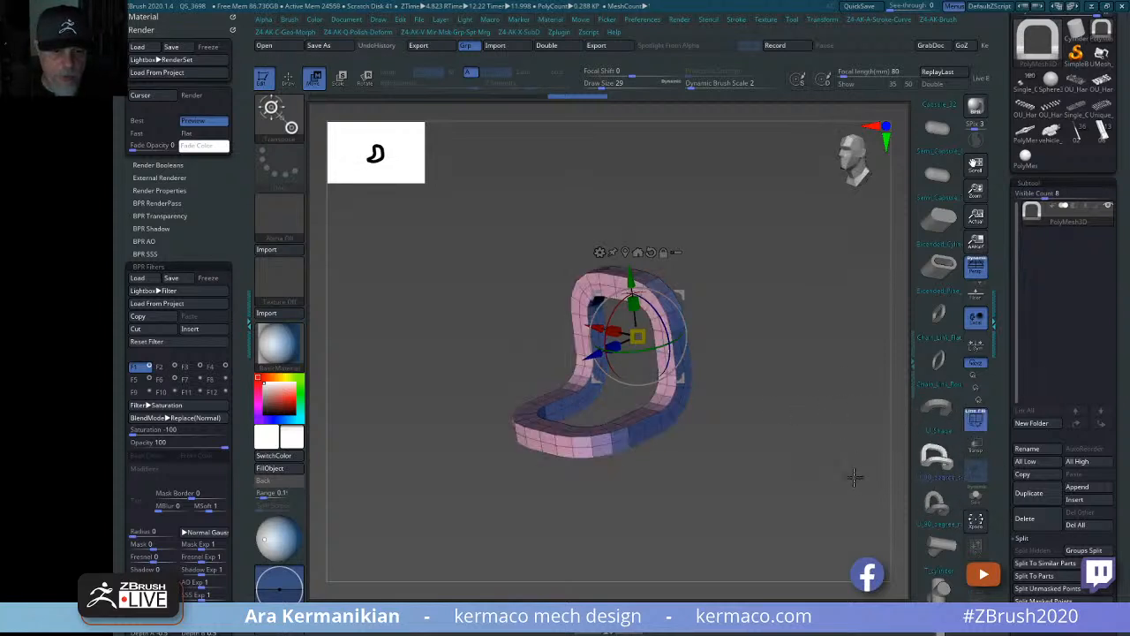
pyautogui.moveTo(827, 425)
pyautogui.mouseDown()
pyautogui.moveTo(815, 447)
pyautogui.moveTo(840, 477)
pyautogui.moveTo(826, 506)
pyautogui.moveTo(795, 521)
pyautogui.moveTo(803, 485)
pyautogui.moveTo(848, 474)
pyautogui.moveTo(835, 444)
pyautogui.mouseUp()
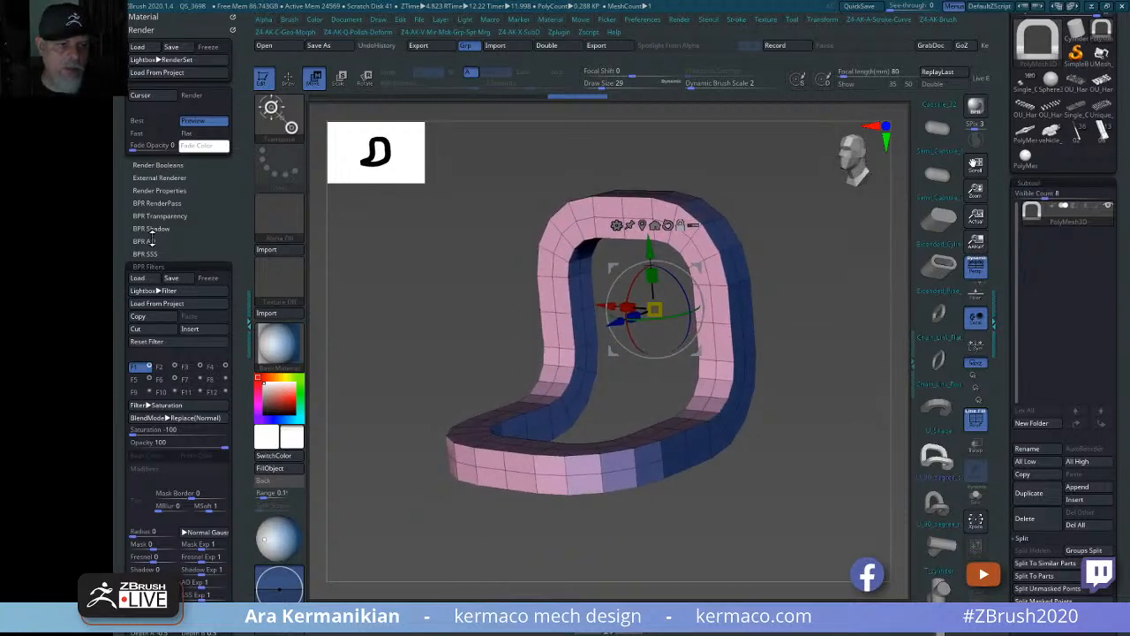
# Collapse the Render settings and open UV Master in the docked Zplugin palette.
pyautogui.click(142, 30)
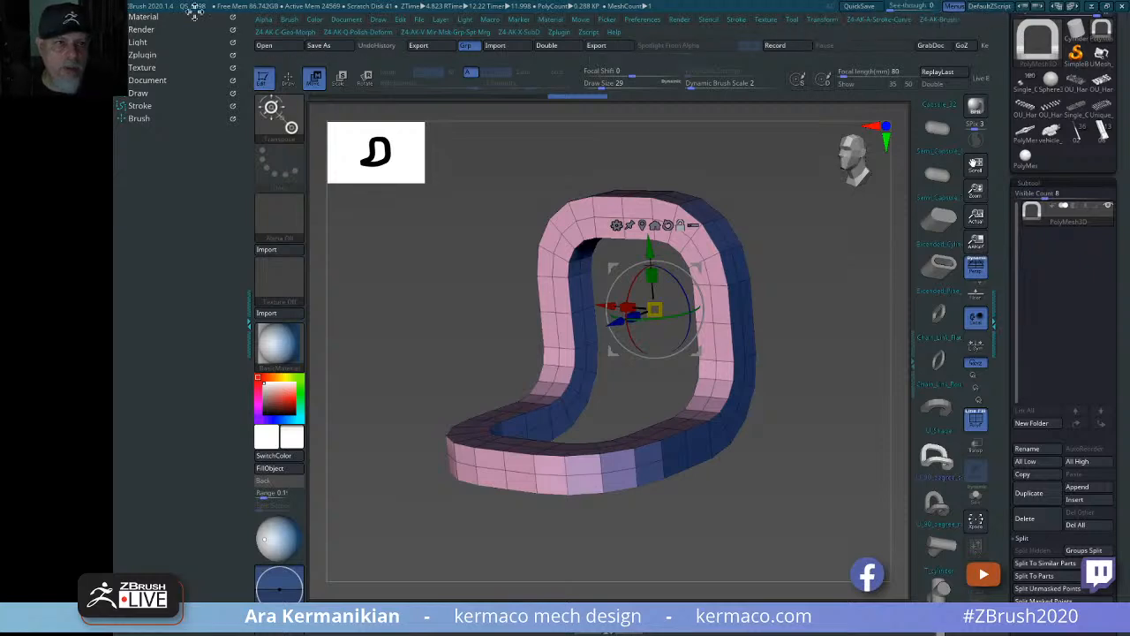
pyautogui.click(562, 34)
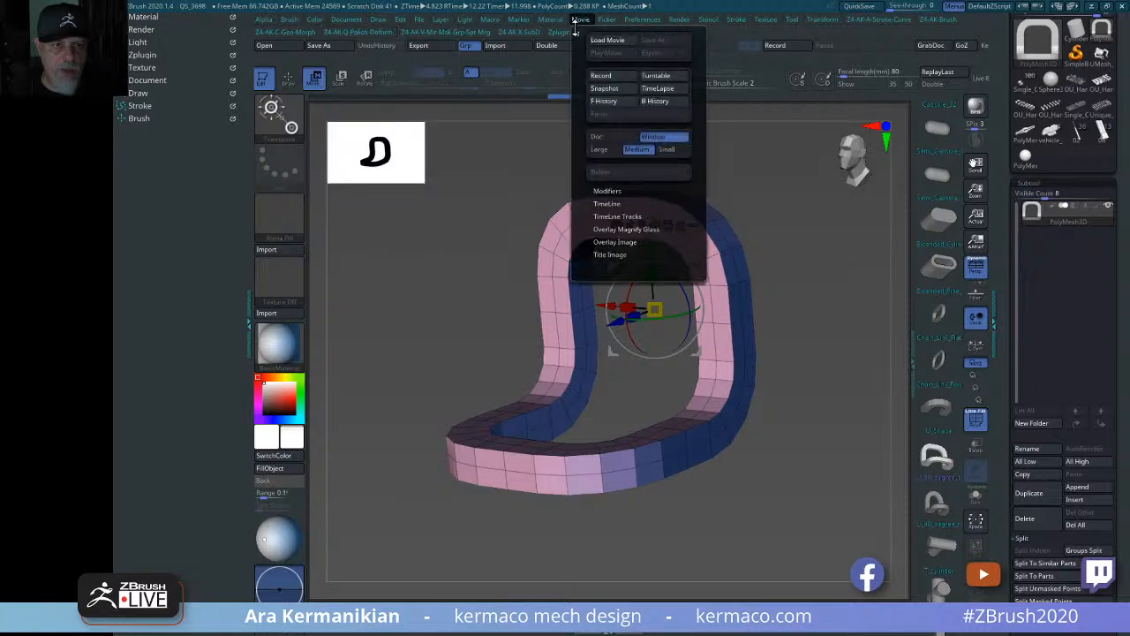
pyautogui.moveTo(566, 39)
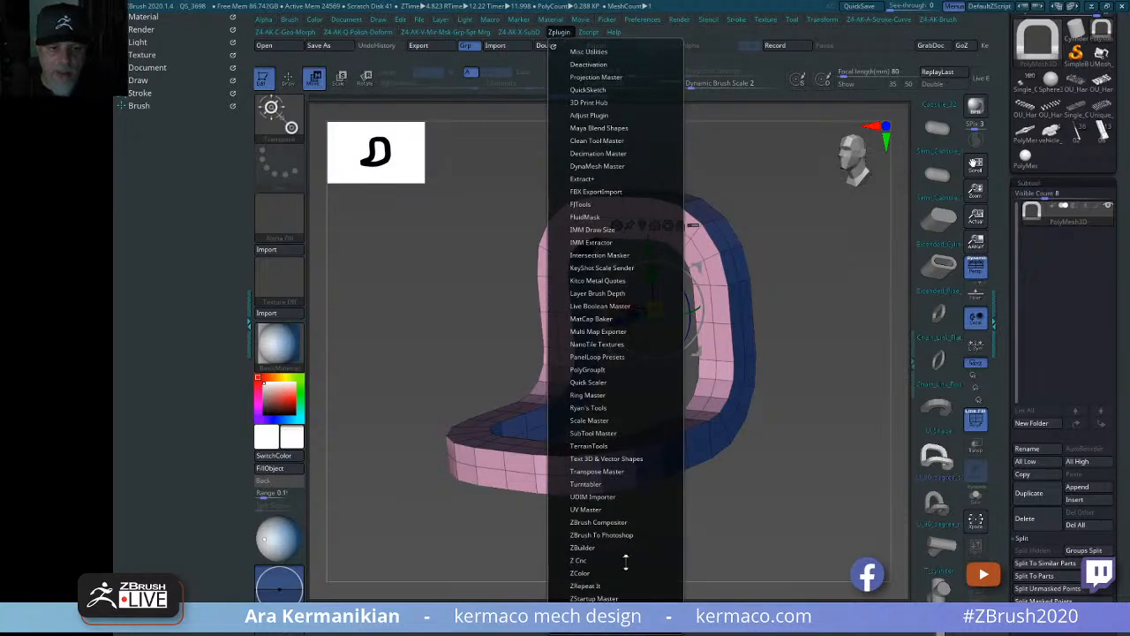
pyautogui.moveTo(628, 437)
pyautogui.mouseDown()
pyautogui.moveTo(630, 387)
pyautogui.moveTo(637, 453)
pyautogui.mouseUp()
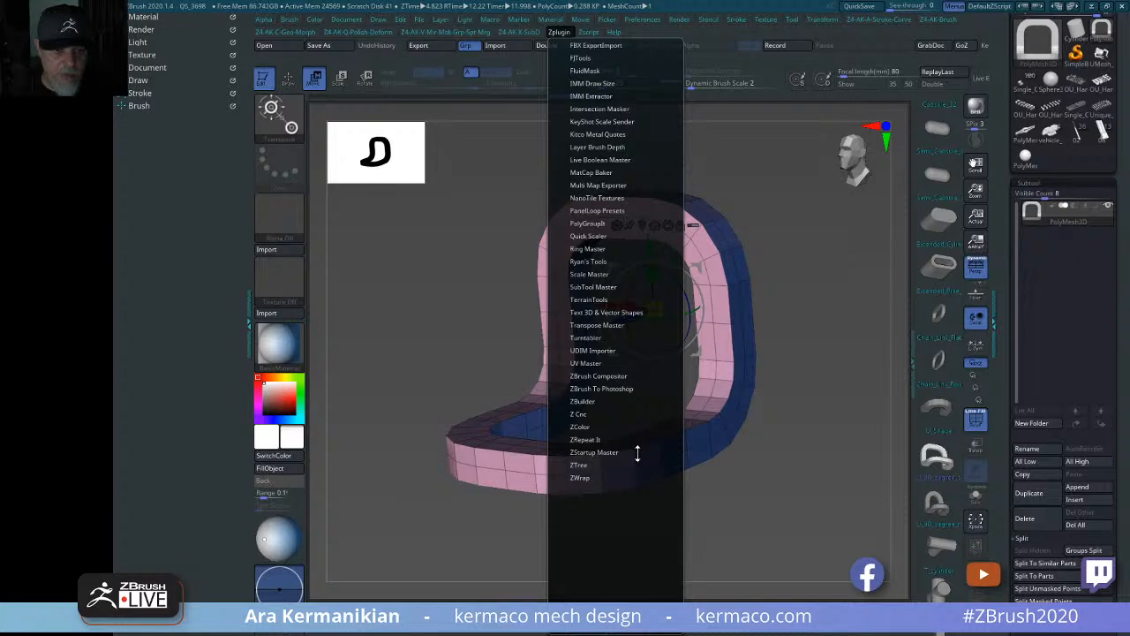
pyautogui.click(590, 363)
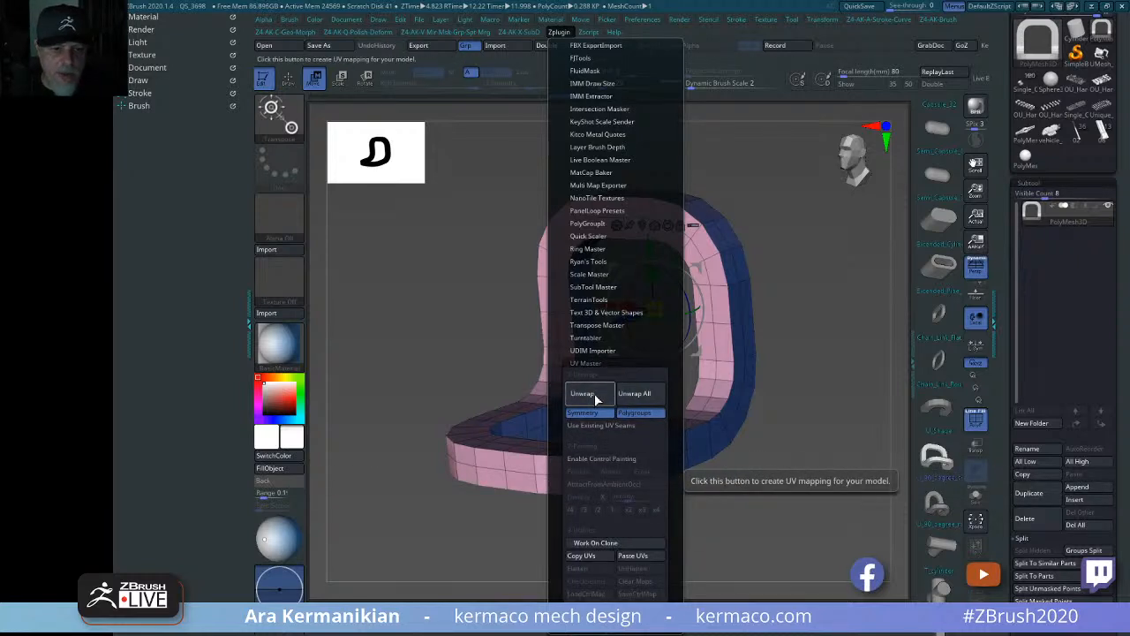
pyautogui.click(136, 56)
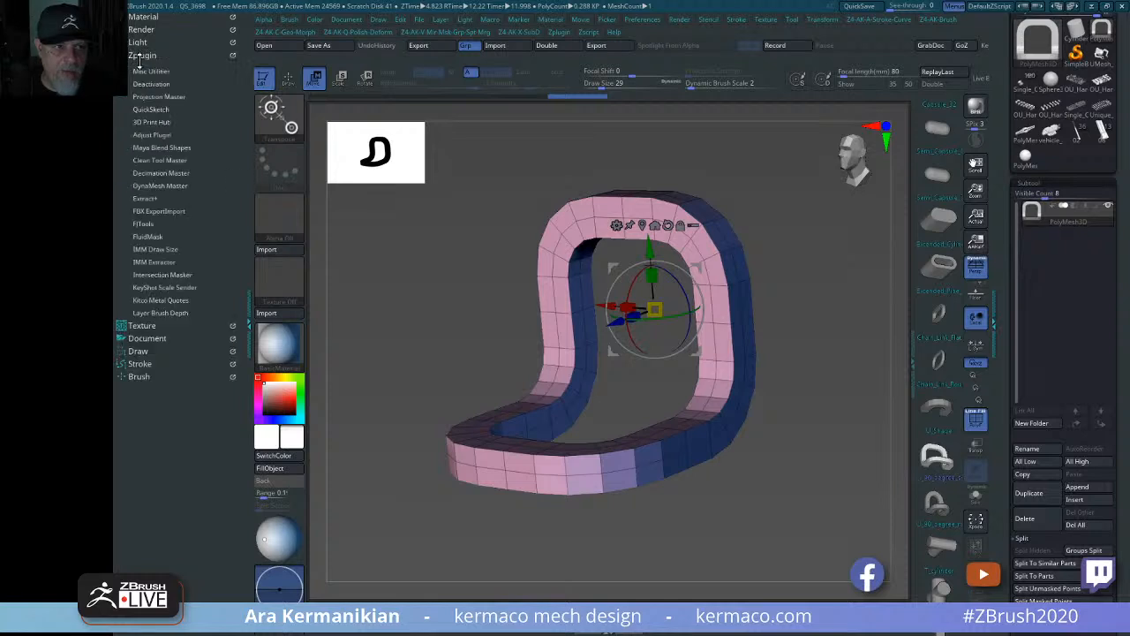
# Unwrap the bent tube with UV Master using the Symmetry and Polygroups options.
pyautogui.moveTo(219, 353); pyautogui.dragTo(158, 170)
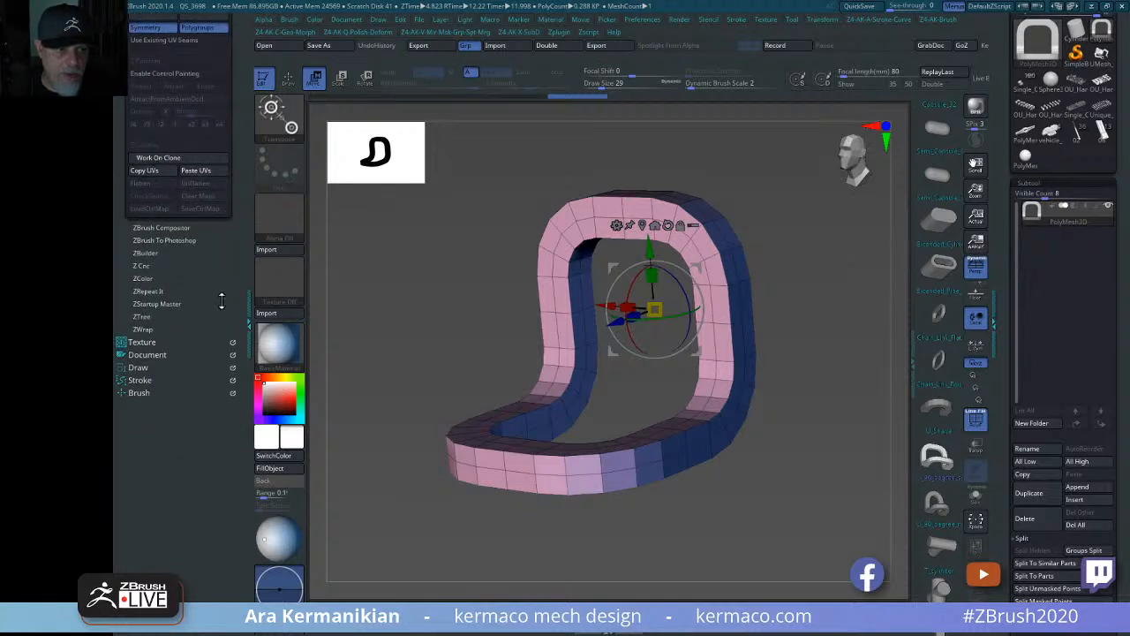
pyautogui.moveTo(222, 301); pyautogui.dragTo(212, 387)
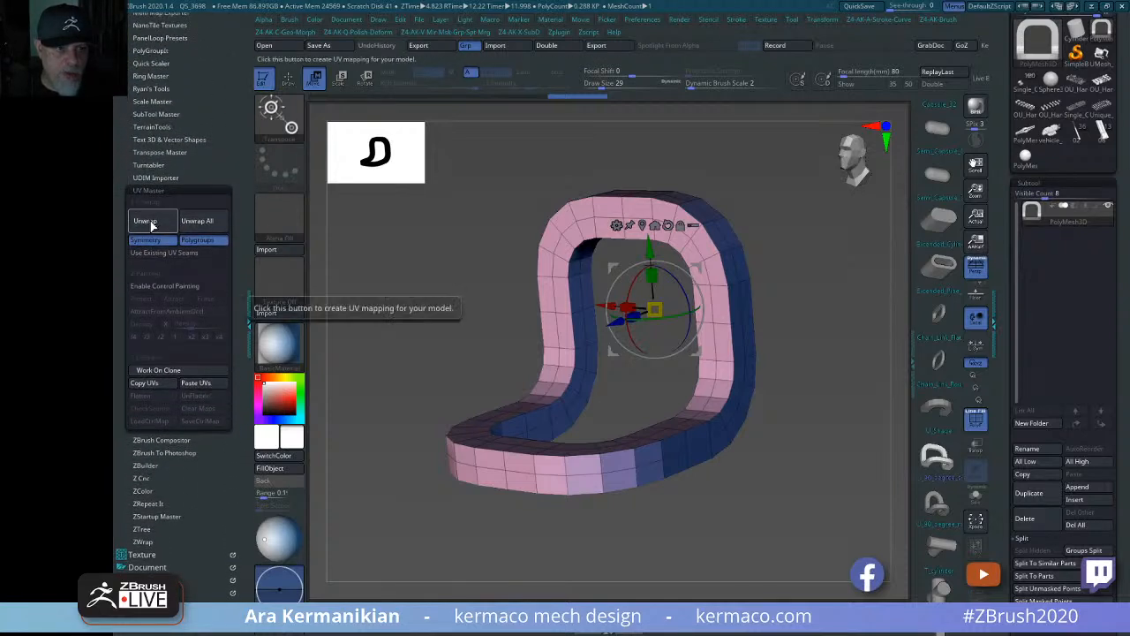
pyautogui.click(151, 226)
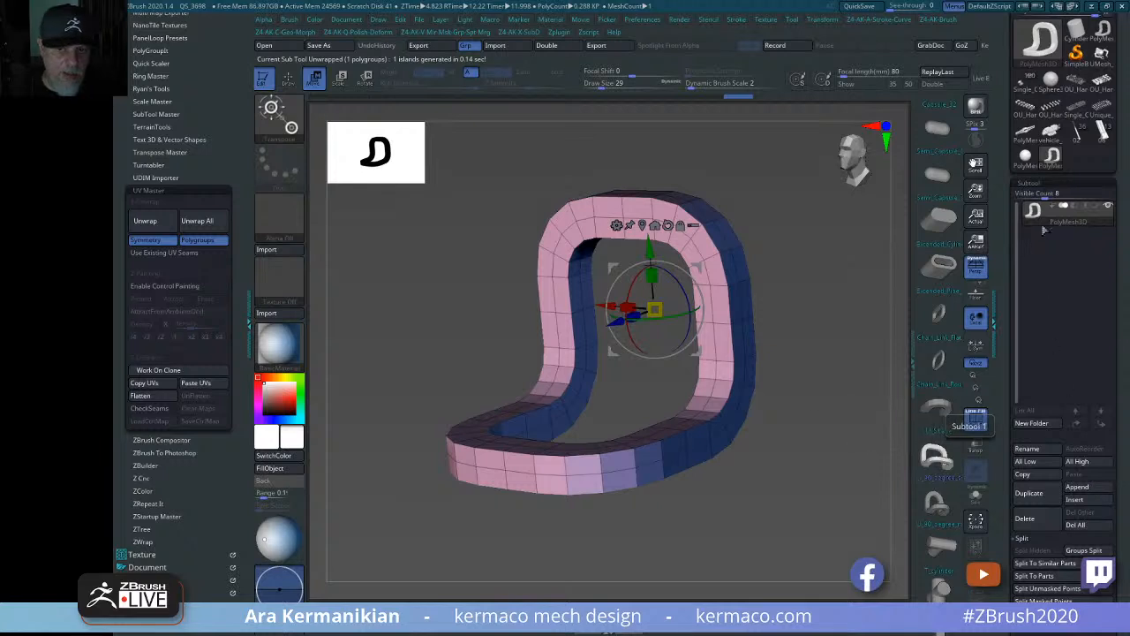
# Collapse the subtool list, morph the tube to its UV layout from the UV Map settings and inspect it at an angle.
pyautogui.click(1029, 183)
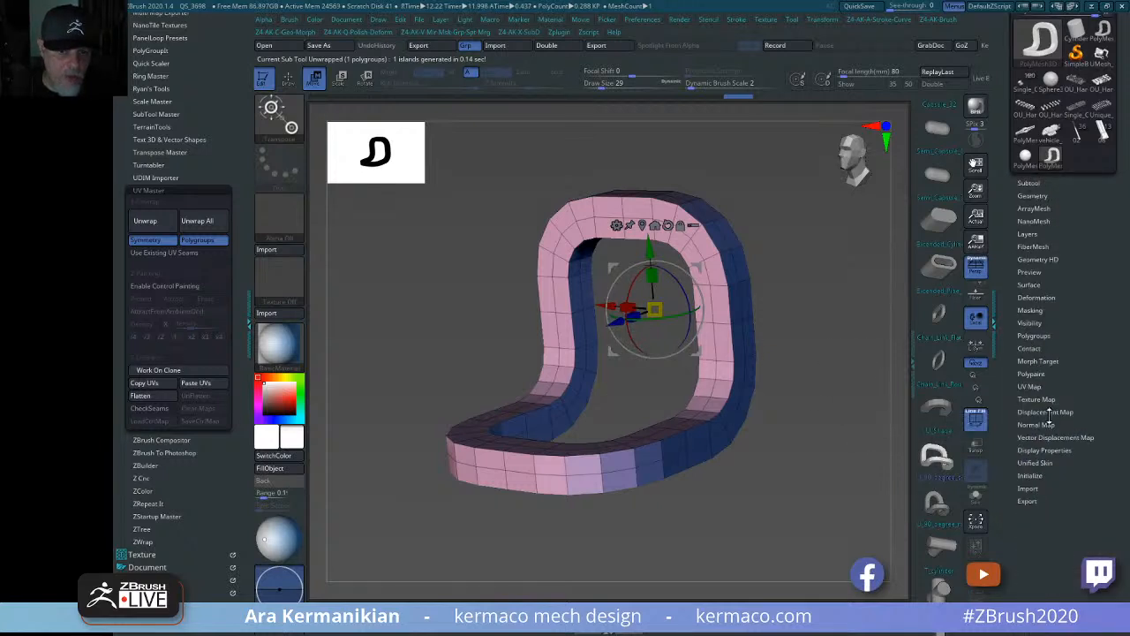
pyautogui.moveTo(1103, 237); pyautogui.dragTo(1090, 325)
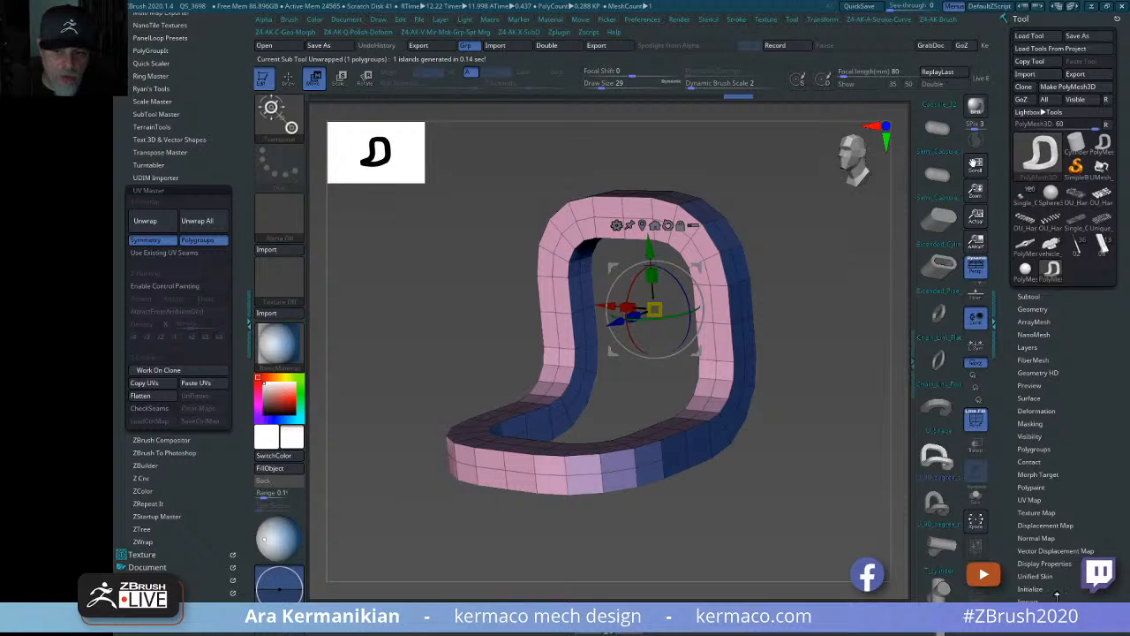
pyautogui.moveTo(1058, 596); pyautogui.dragTo(1069, 577)
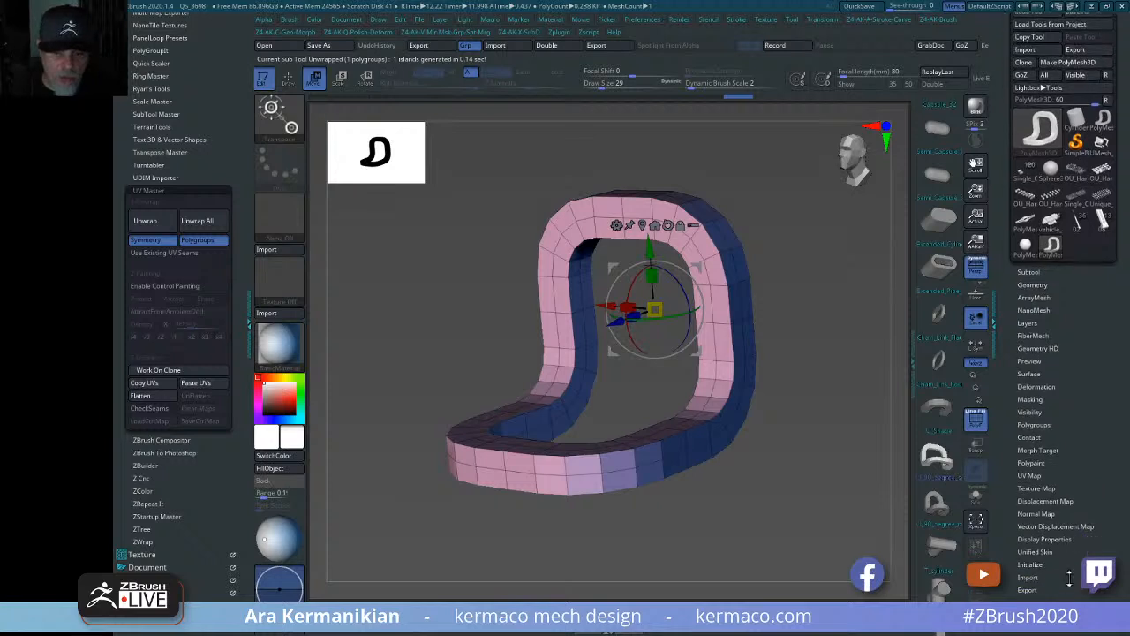
pyautogui.click(1031, 476)
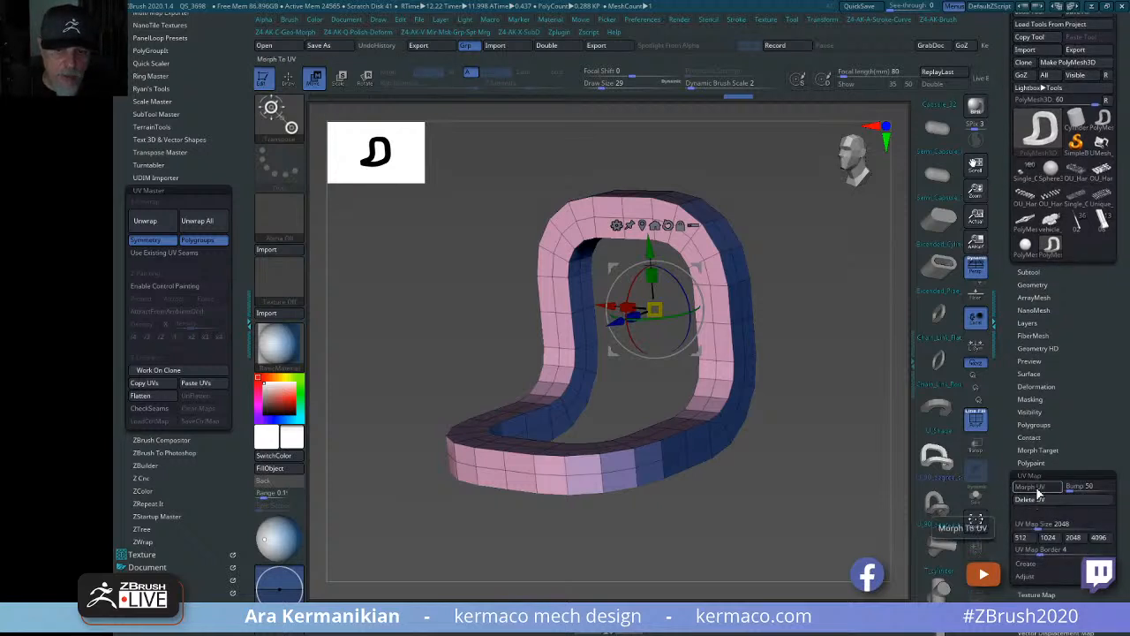
pyautogui.click(1033, 488)
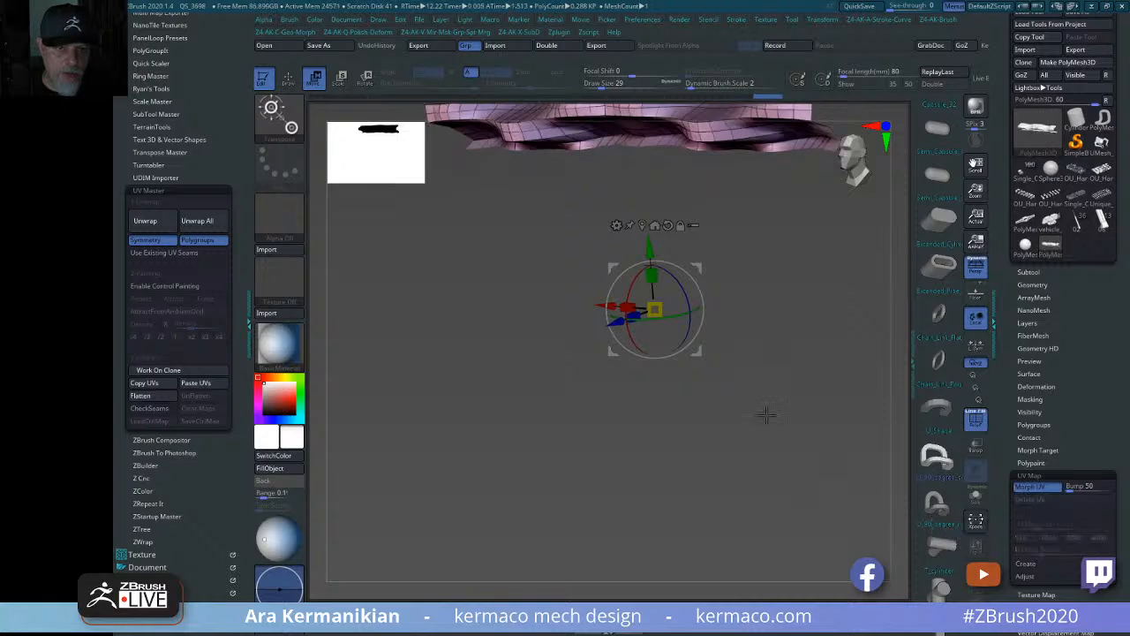
pyautogui.moveTo(766, 415)
pyautogui.mouseDown()
pyautogui.moveTo(774, 490)
pyautogui.moveTo(755, 479)
pyautogui.mouseUp()
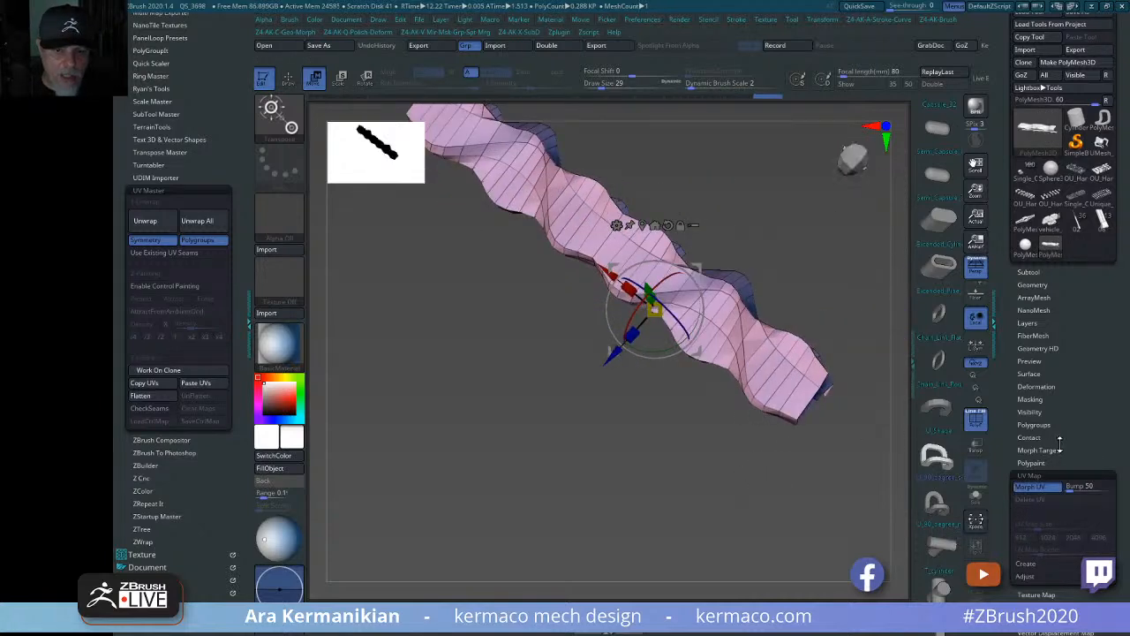
# Set the Morph UV bump to 0, morph the tube to its flat UV strip again and restore its 3D shape.
pyautogui.click(1033, 488)
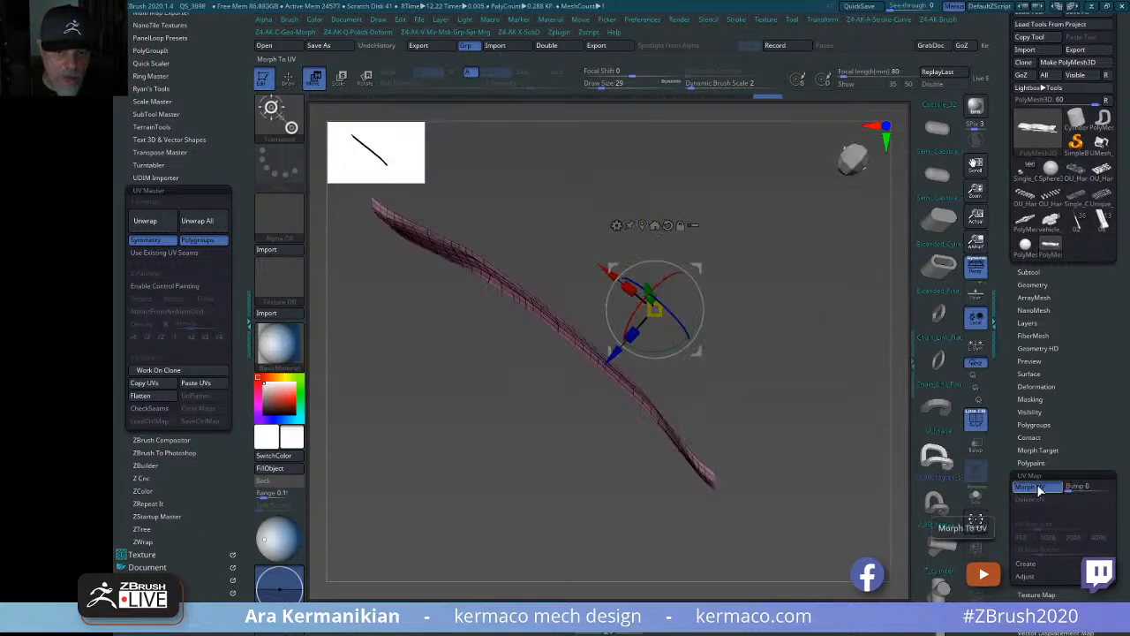
pyautogui.click(1040, 488)
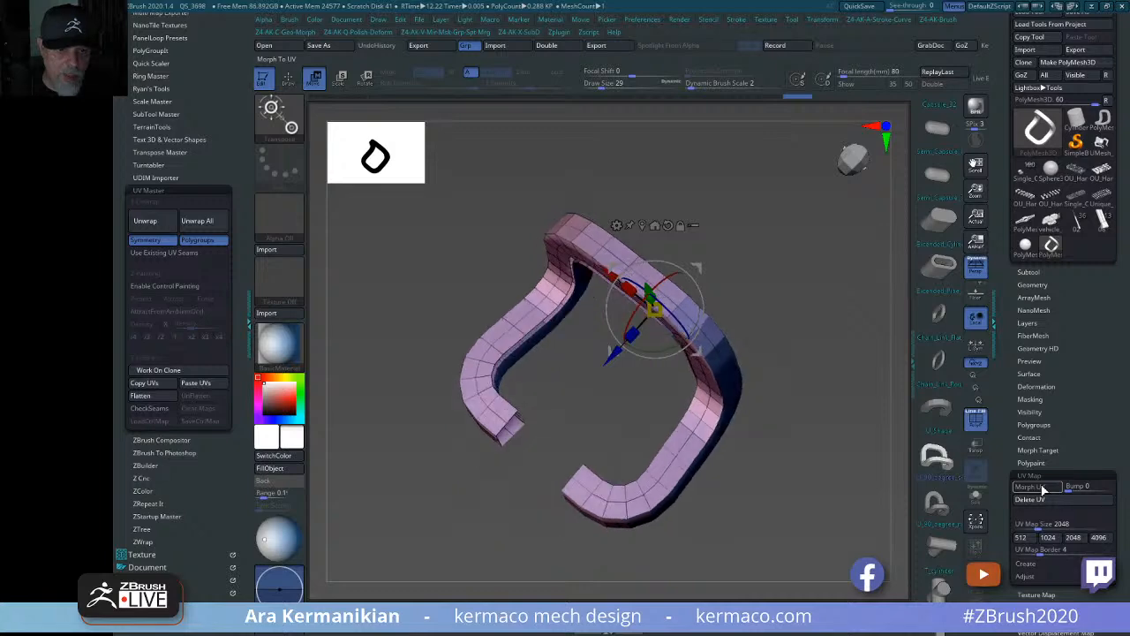
pyautogui.click(1042, 488)
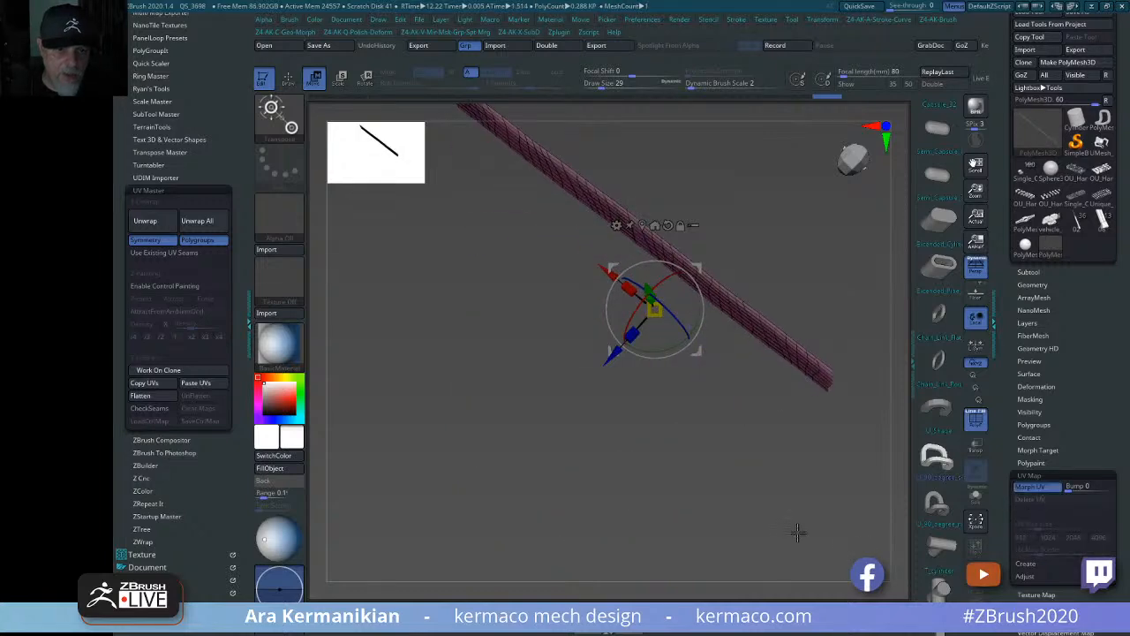
pyautogui.moveTo(798, 531); pyautogui.dragTo(815, 484)
pyautogui.click(1040, 488)
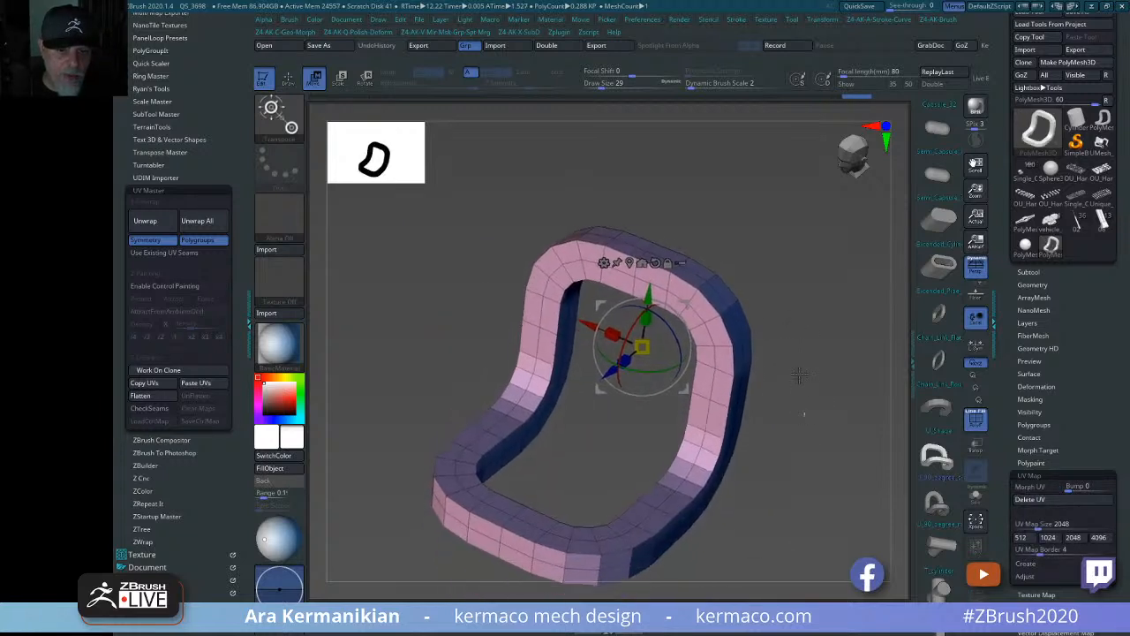
# Set ZModeler's polygon action to PolyGroup with the Polyloop target and give both loops on the tube's front face one new polygroup.
pyautogui.press('q')
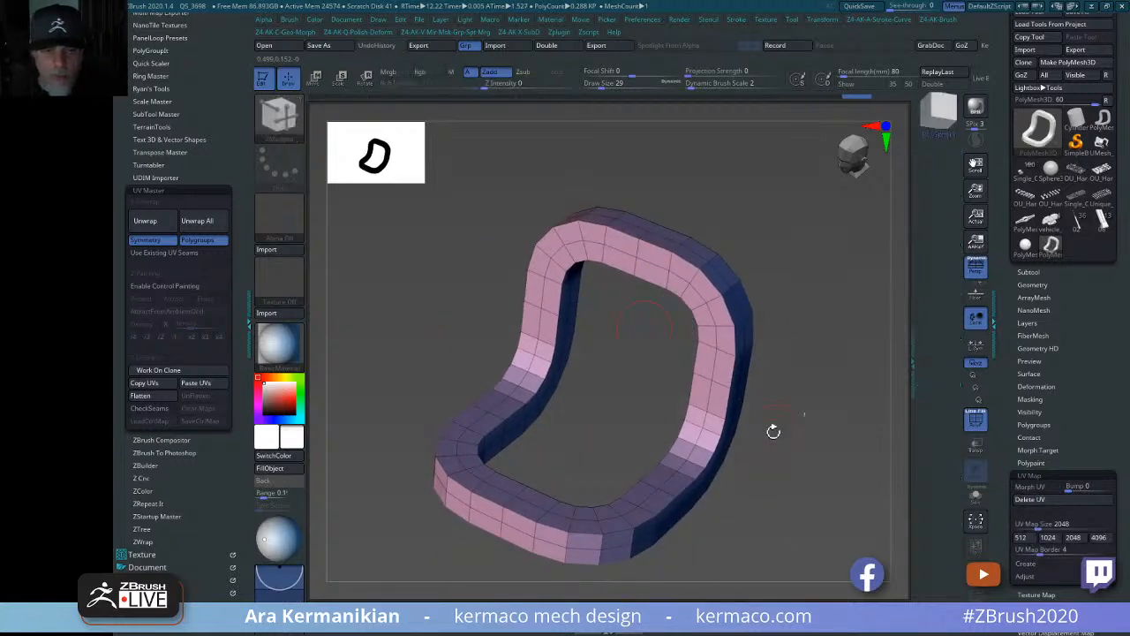
pyautogui.press('space')
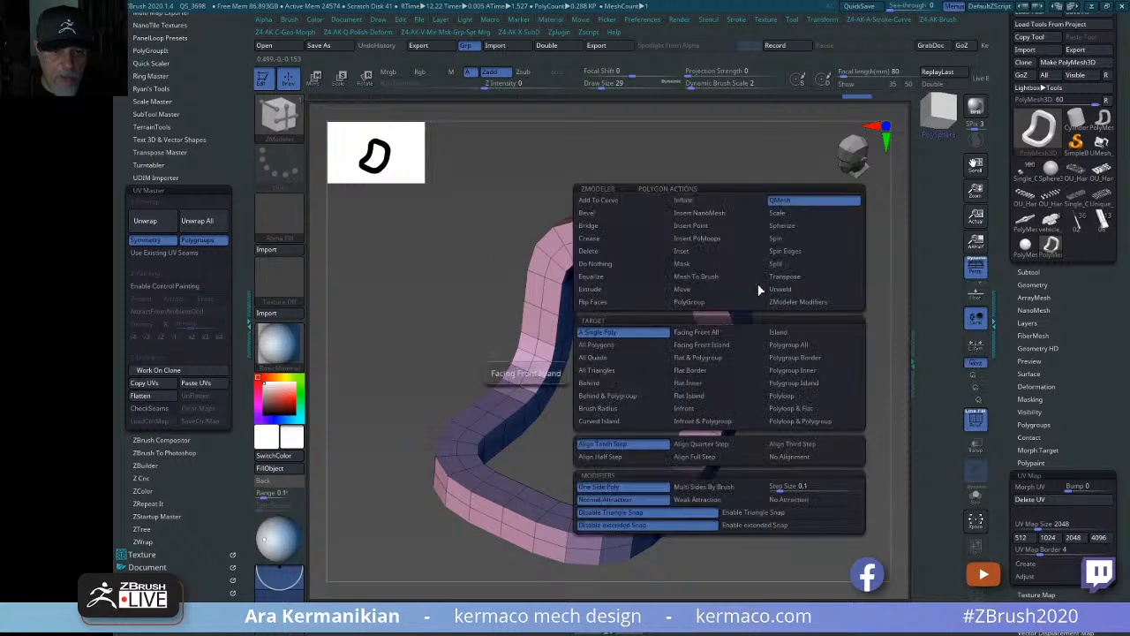
pyautogui.click(720, 303)
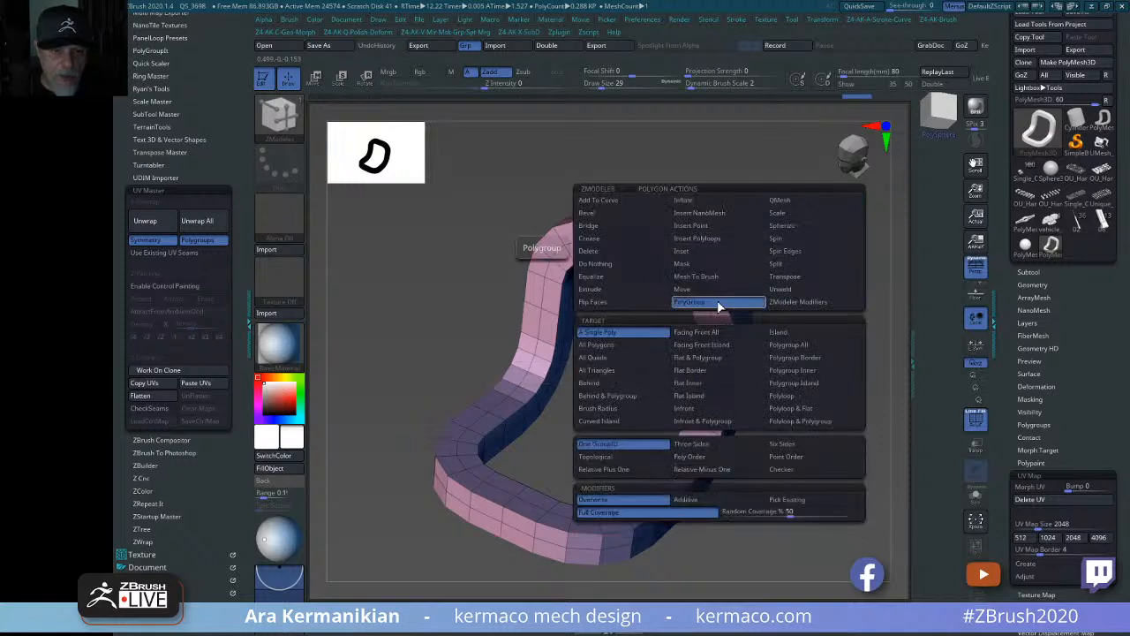
pyautogui.click(806, 402)
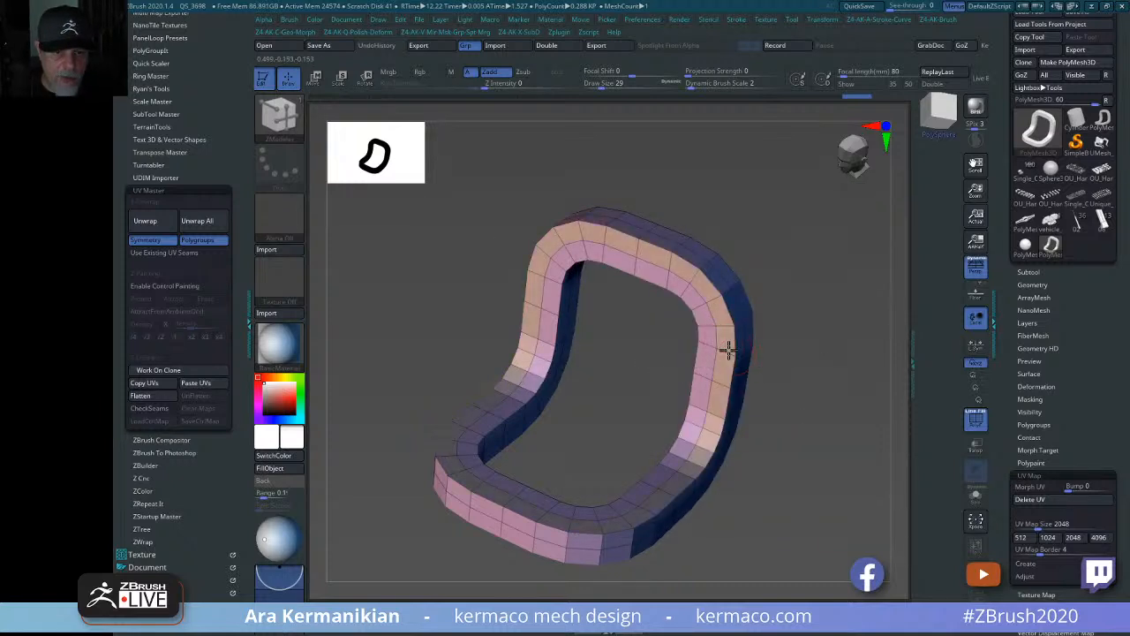
pyautogui.click(709, 338)
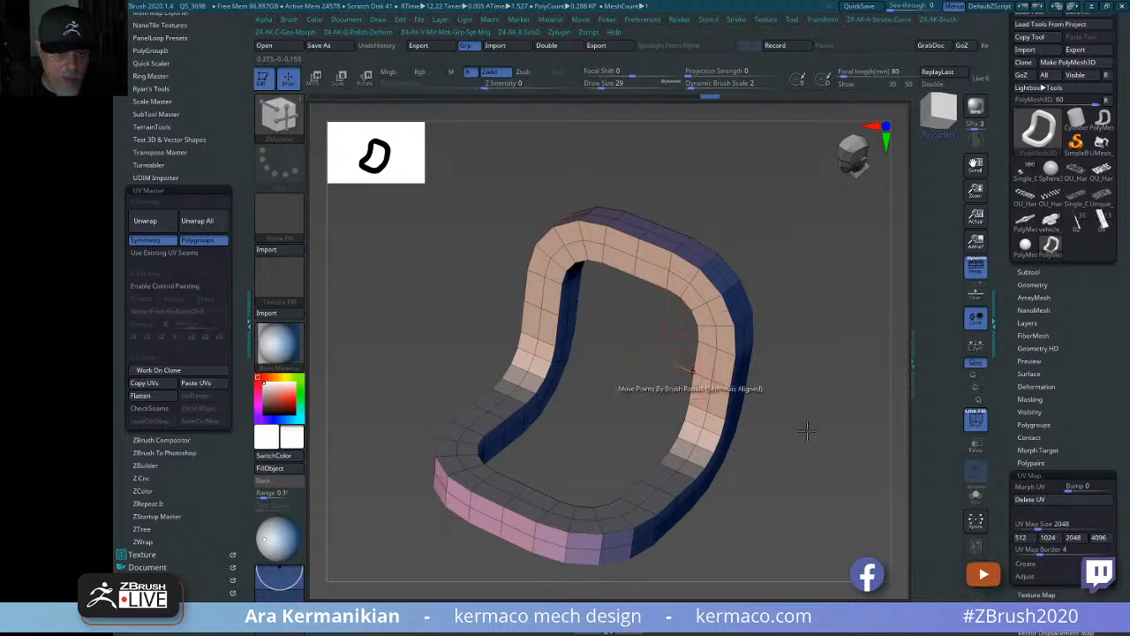
# Assign one new shared polygroup to the two polyloops on the tube's opposite face, removing the accidental edge loop.
pyautogui.moveTo(800, 409); pyautogui.dragTo(697, 356)
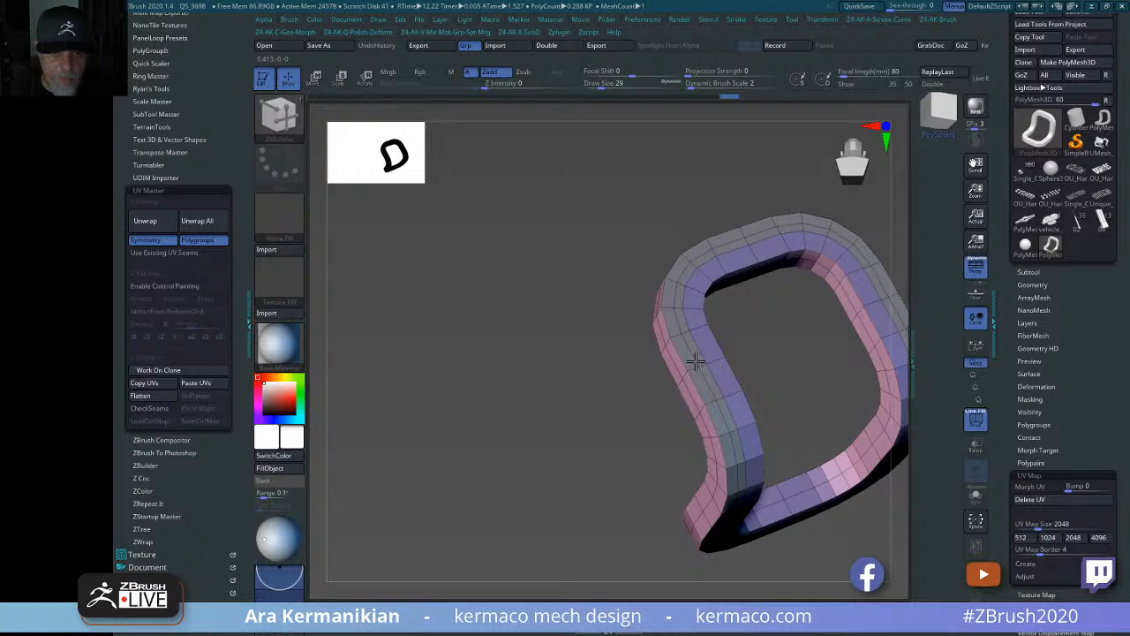
pyautogui.hotkey('ctrl', 'z')
pyautogui.click(696, 360)
pyautogui.press('alt')
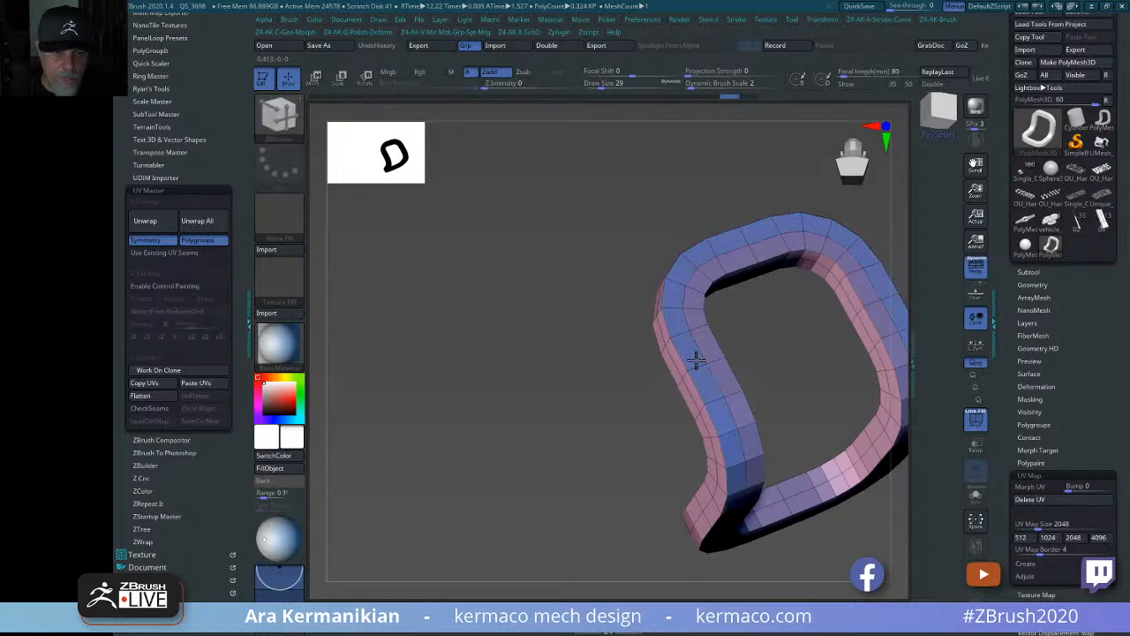
pyautogui.keyDown('alt'); pyautogui.click(696, 359); pyautogui.keyUp('alt')
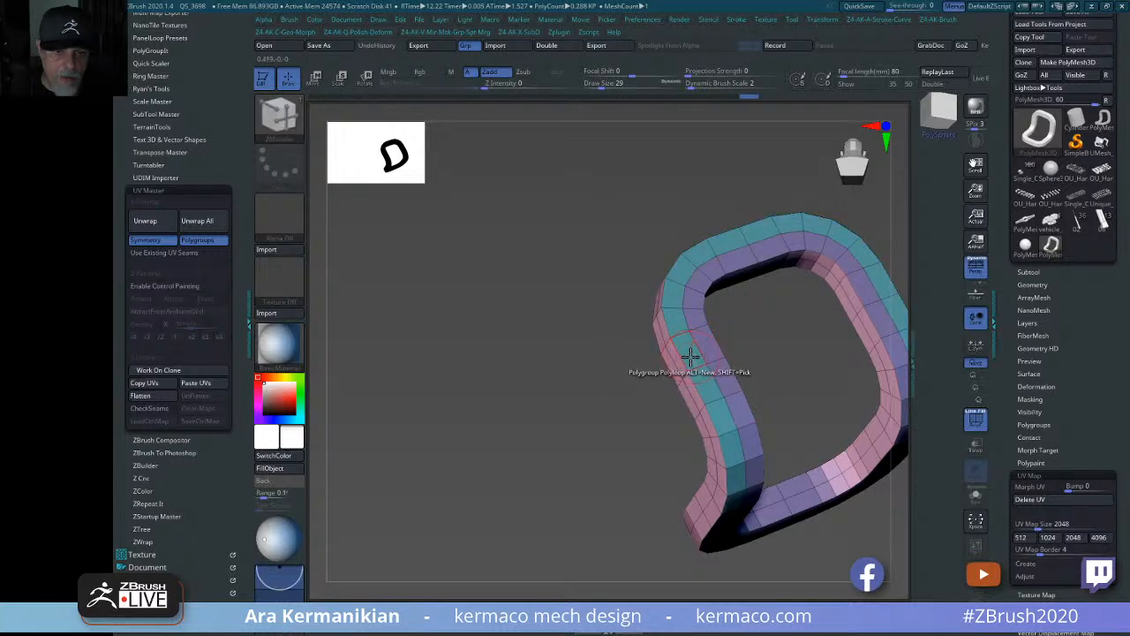
pyautogui.keyDown('alt'); pyautogui.click(693, 358); pyautogui.keyUp('alt')
pyautogui.keyDown('alt'); pyautogui.click(694, 360); pyautogui.keyUp('alt')
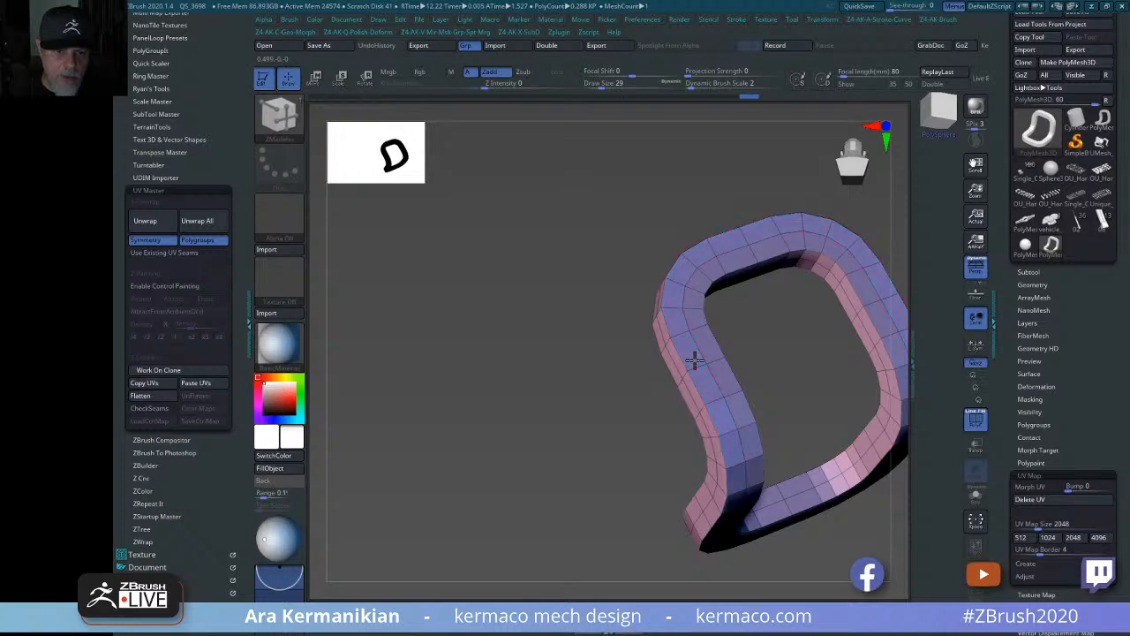
pyautogui.keyDown('alt'); pyautogui.click(694, 359); pyautogui.keyUp('alt')
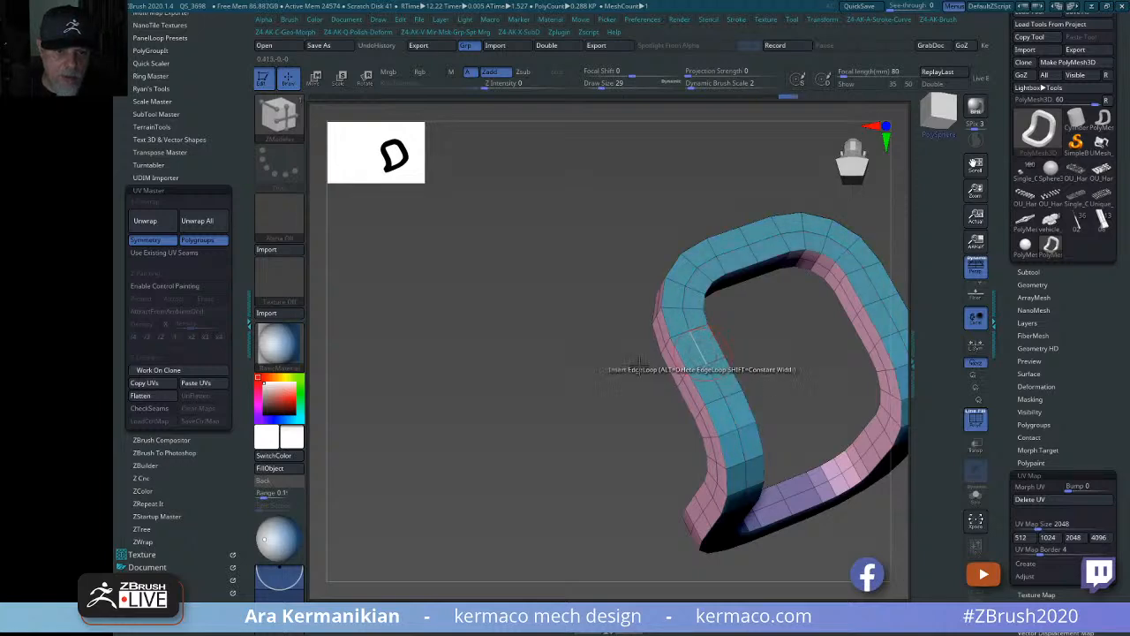
# Unwrap the regrouped tube with UV Master and check its UV islands by morphing it flat and back to 3D.
pyautogui.moveTo(593, 369)
pyautogui.mouseDown()
pyautogui.moveTo(674, 343)
pyautogui.moveTo(795, 482)
pyautogui.moveTo(810, 406)
pyautogui.moveTo(821, 446)
pyautogui.mouseUp()
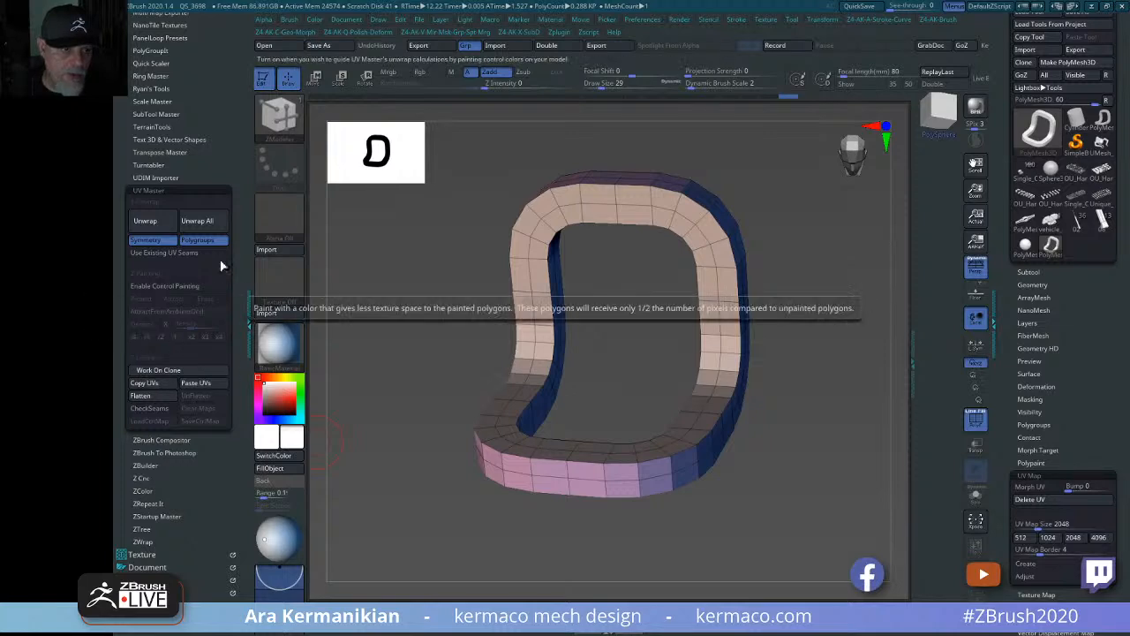
pyautogui.click(153, 229)
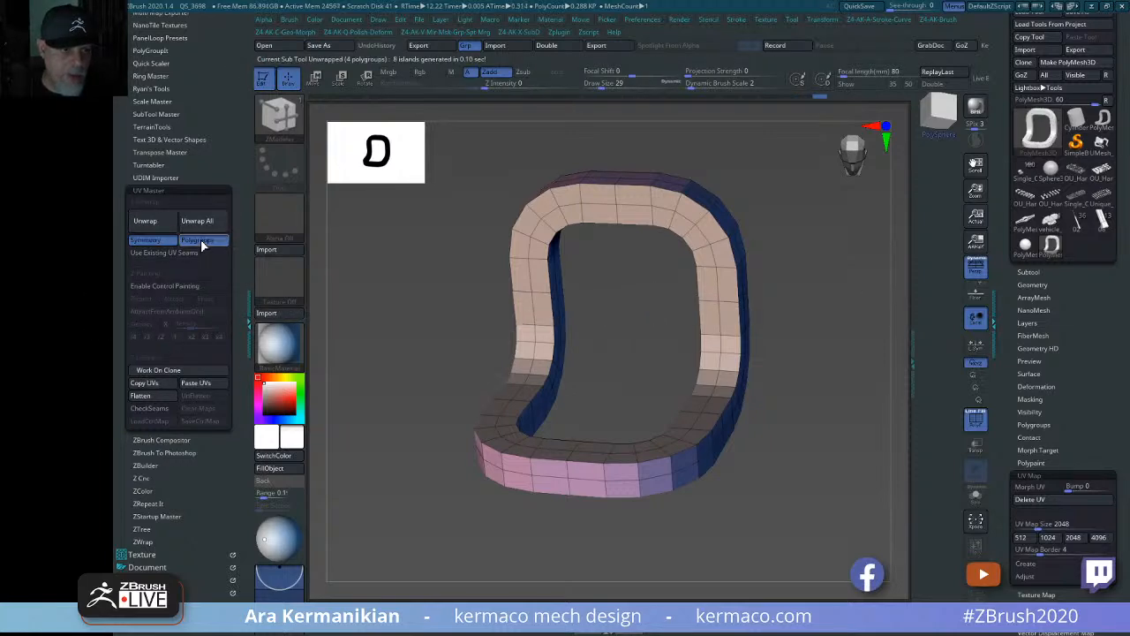
pyautogui.click(1030, 487)
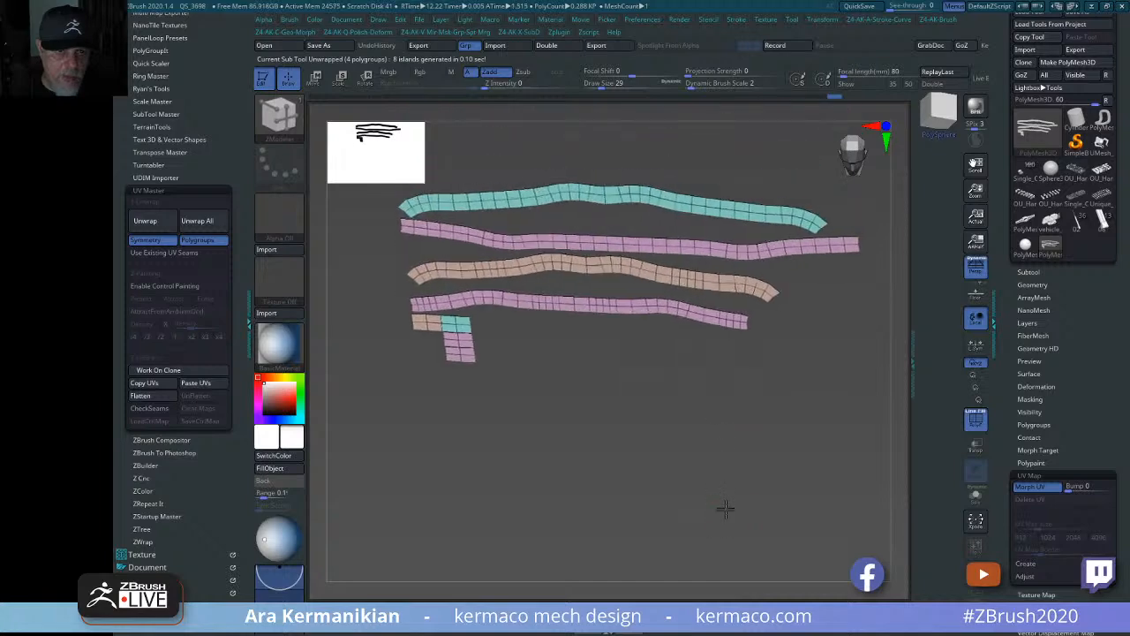
pyautogui.moveTo(728, 470); pyautogui.dragTo(907, 454)
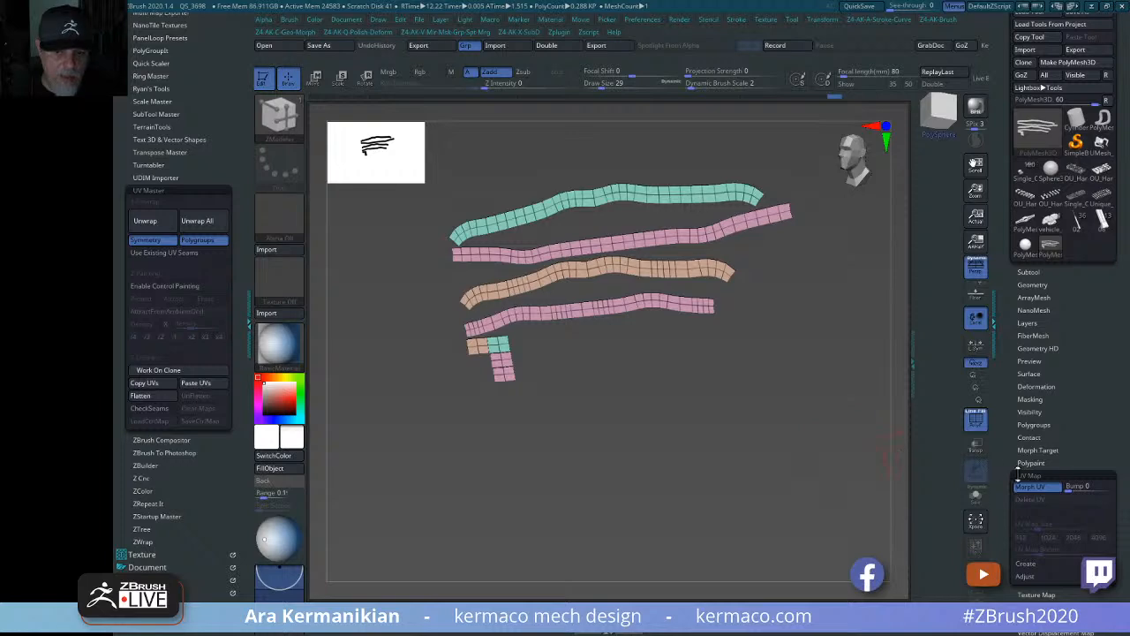
pyautogui.click(1031, 486)
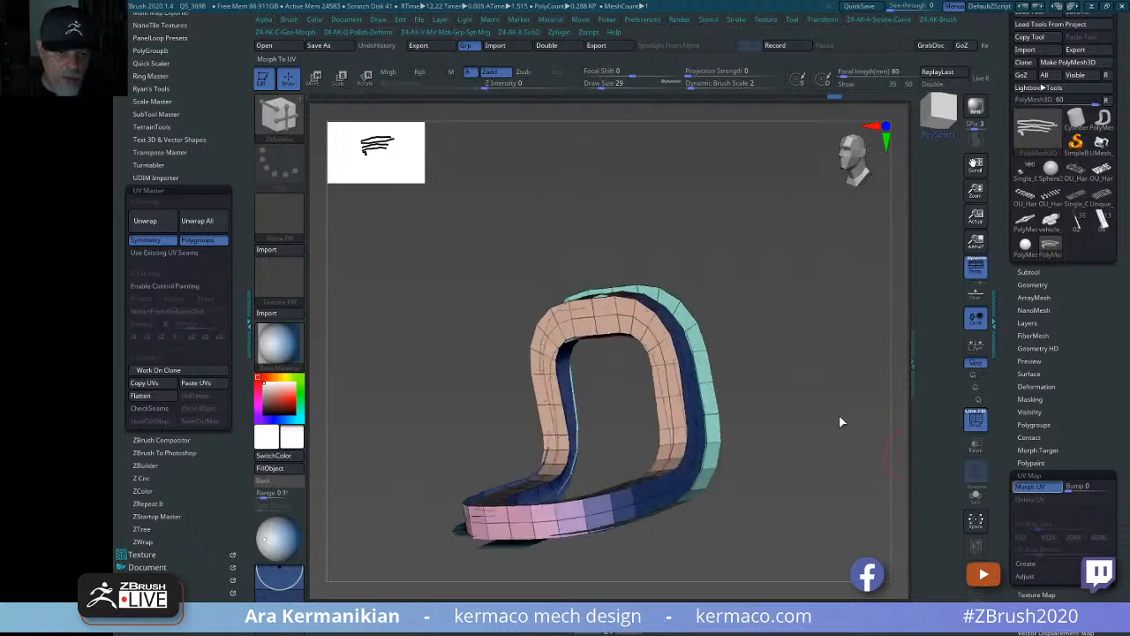
pyautogui.moveTo(839, 422); pyautogui.dragTo(852, 360)
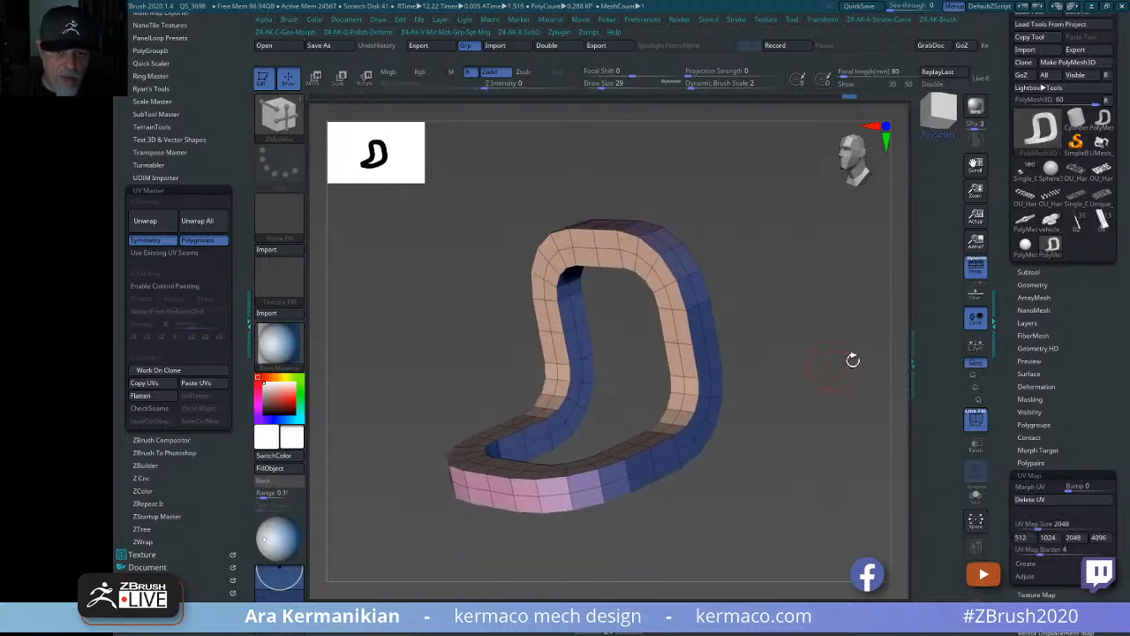
# Apply the black-and-white checker image Texture 03 as the tube's texture map and inspect it on the surface.
pyautogui.click(1027, 475)
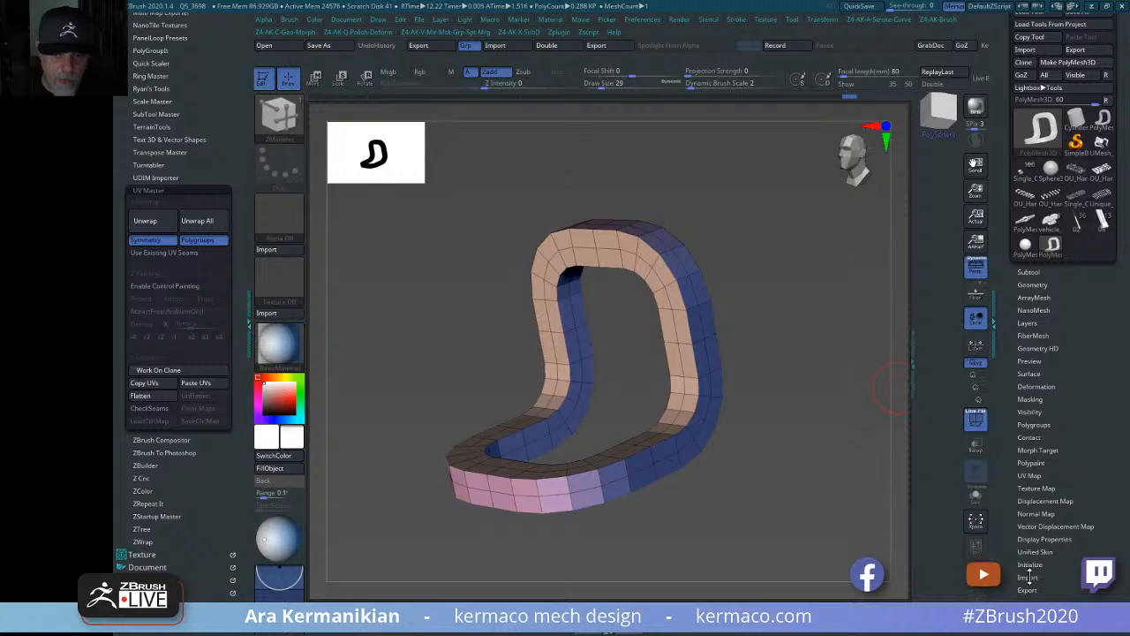
pyautogui.click(1035, 487)
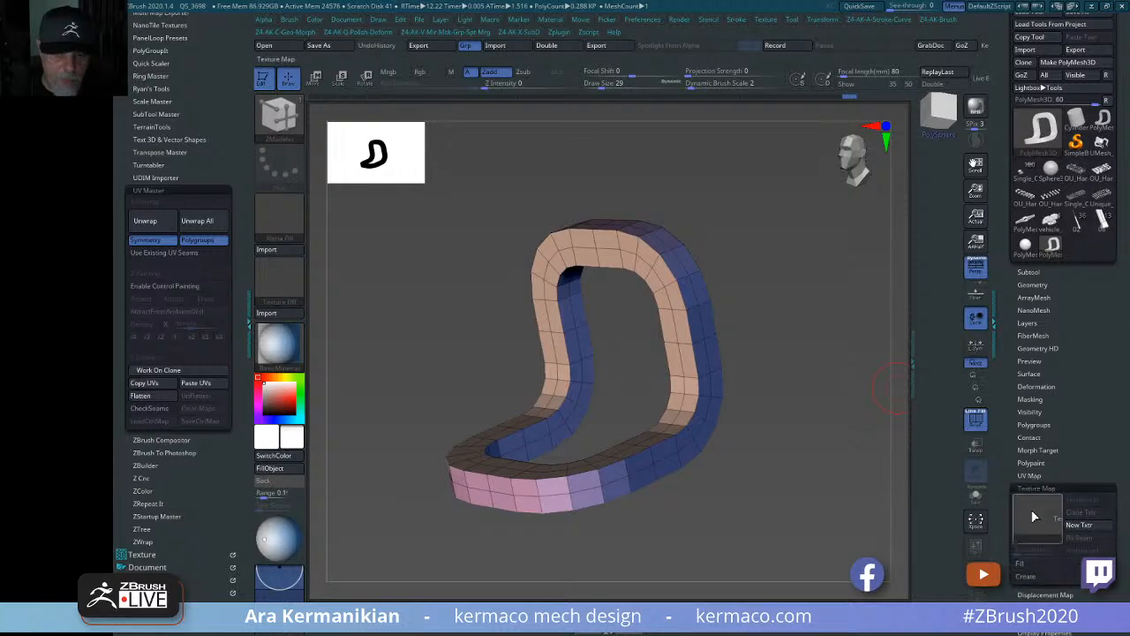
pyautogui.click(1035, 516)
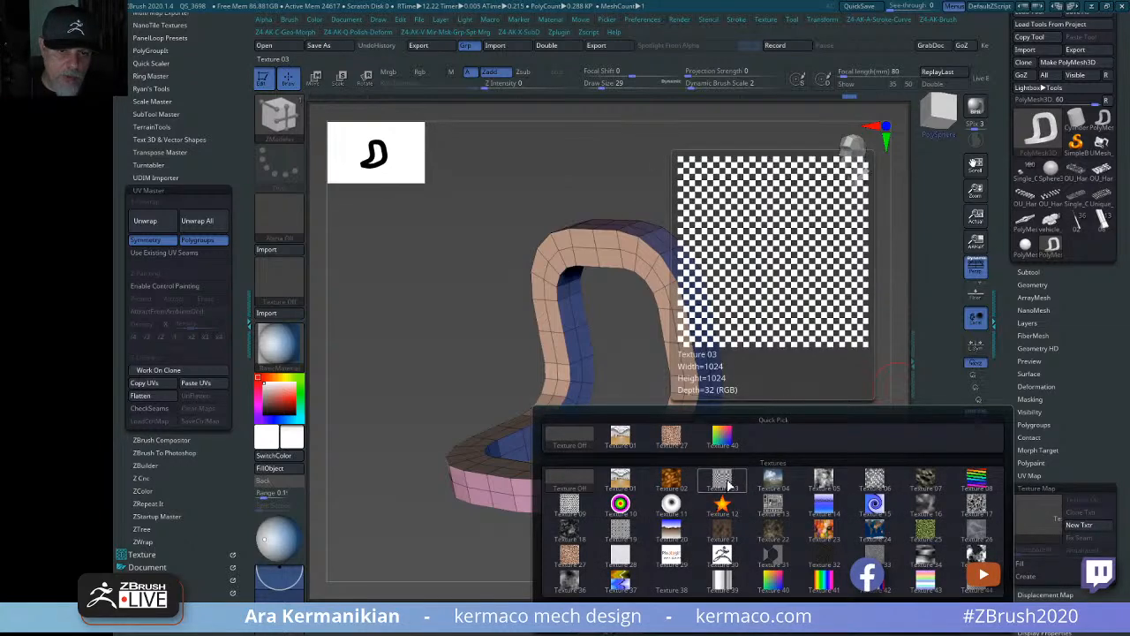
pyautogui.click(729, 485)
pyautogui.moveTo(727, 485); pyautogui.dragTo(785, 452)
# Replace the tube's texture map with the lettered and numbered grid texture and inspect its distribution from several angles.
pyautogui.click(1038, 524)
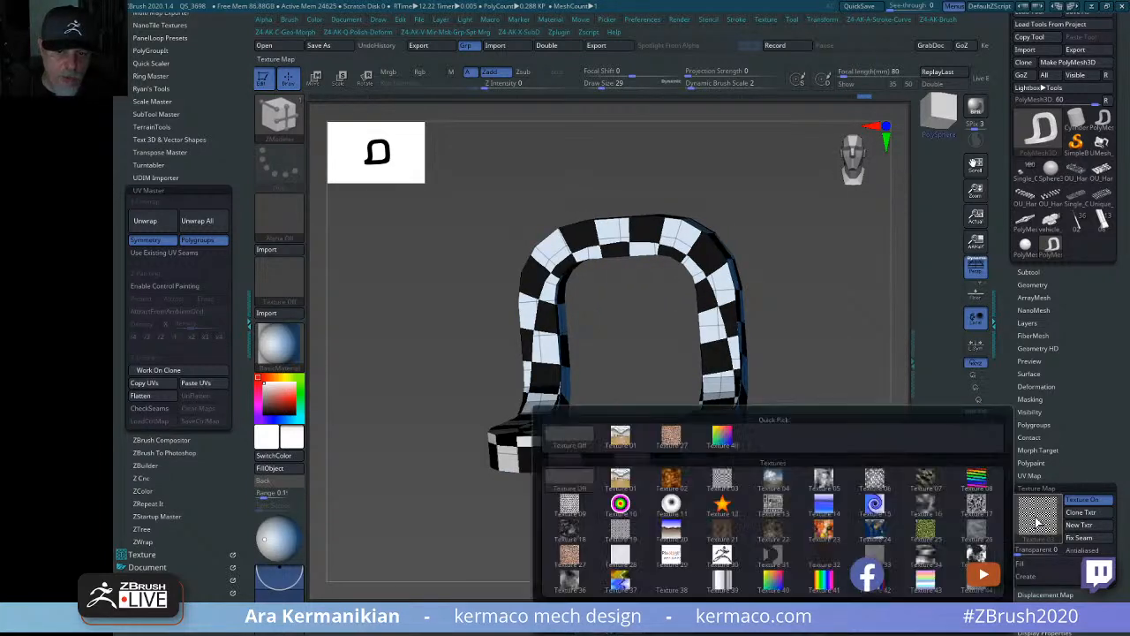
pyautogui.click(623, 530)
pyautogui.moveTo(706, 487); pyautogui.dragTo(825, 474)
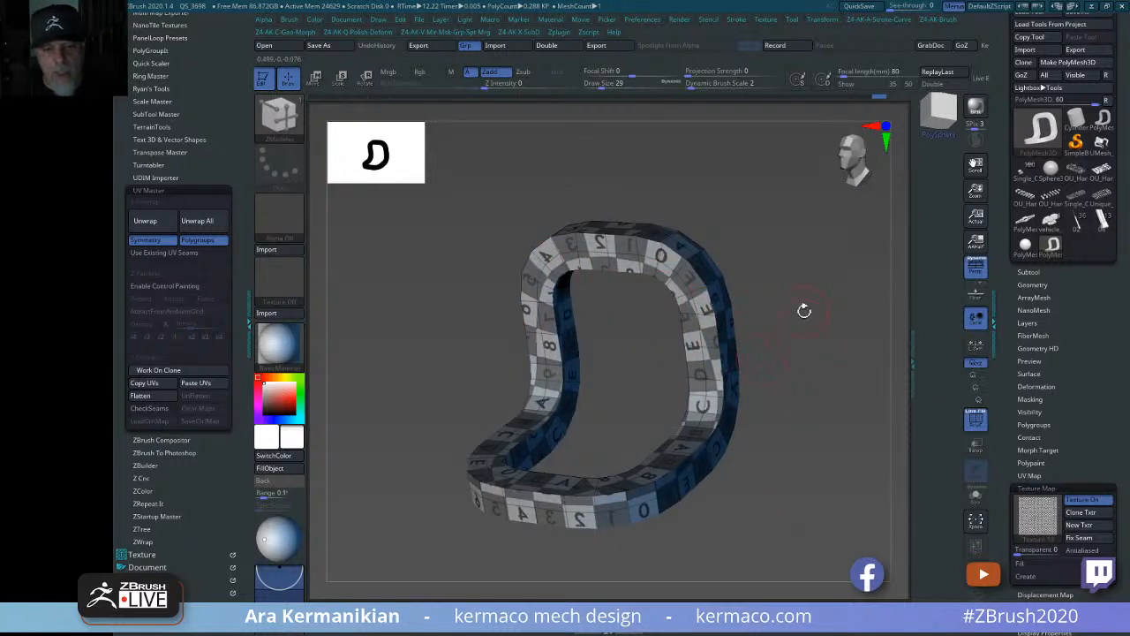
pyautogui.moveTo(802, 310); pyautogui.dragTo(813, 315)
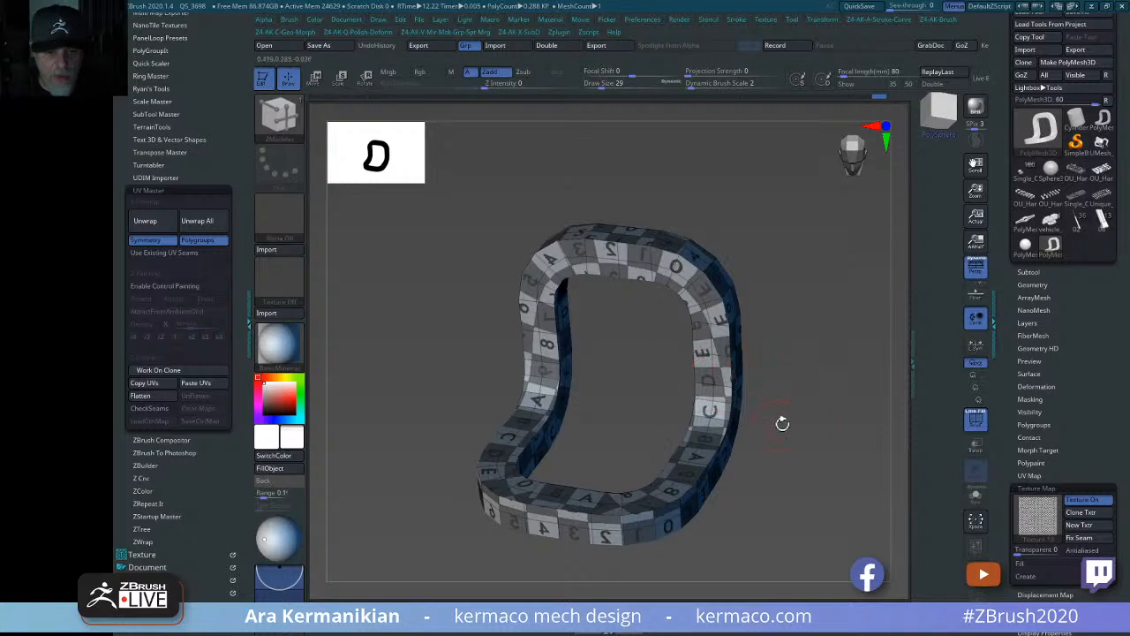
pyautogui.moveTo(834, 477); pyautogui.dragTo(821, 425)
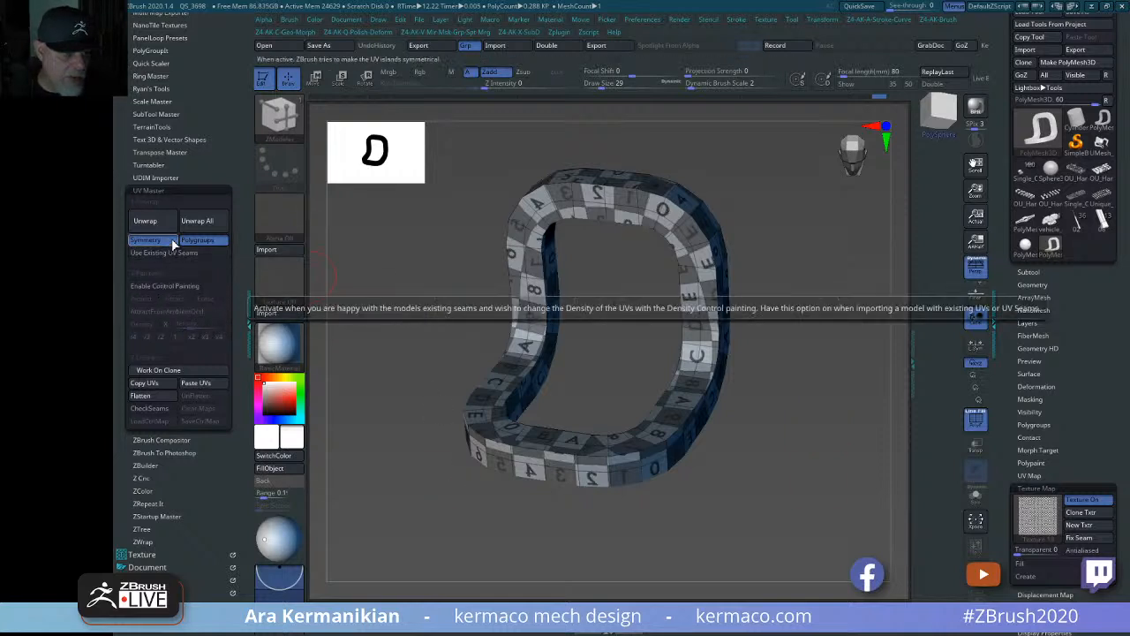
# Flatten the textured tube with UV Master to inspect its complete UV layout, and unflatten it back to 3D.
pyautogui.click(141, 396)
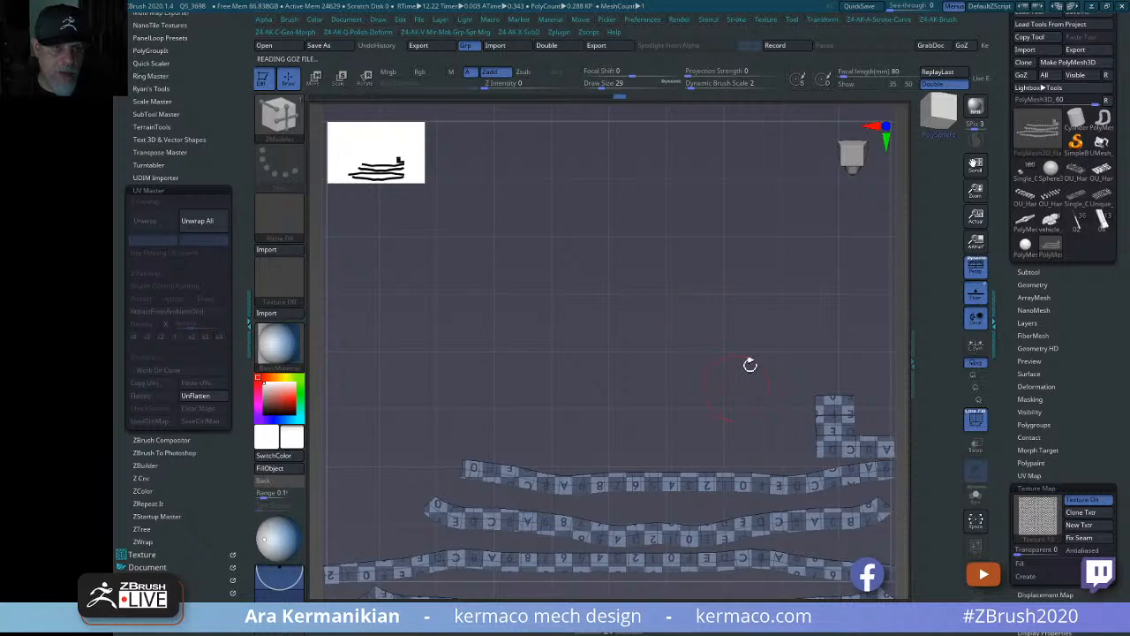
pyautogui.press('f')
pyautogui.keyDown('alt'); pyautogui.moveTo(818, 311); pyautogui.dragTo(749, 429); pyautogui.keyUp('alt')
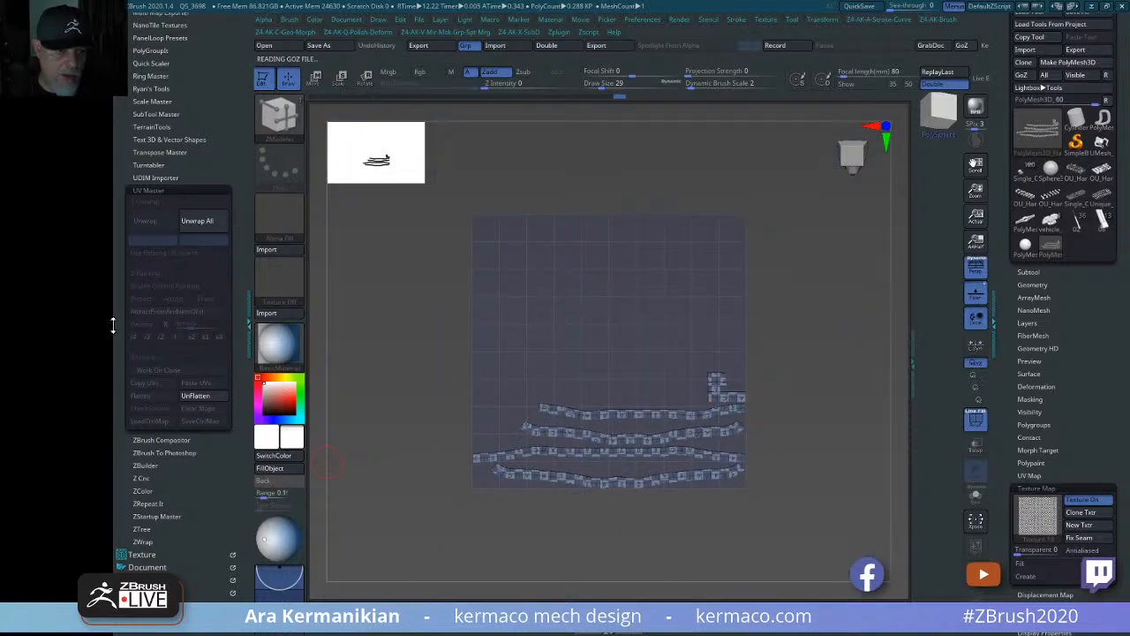
pyautogui.click(195, 396)
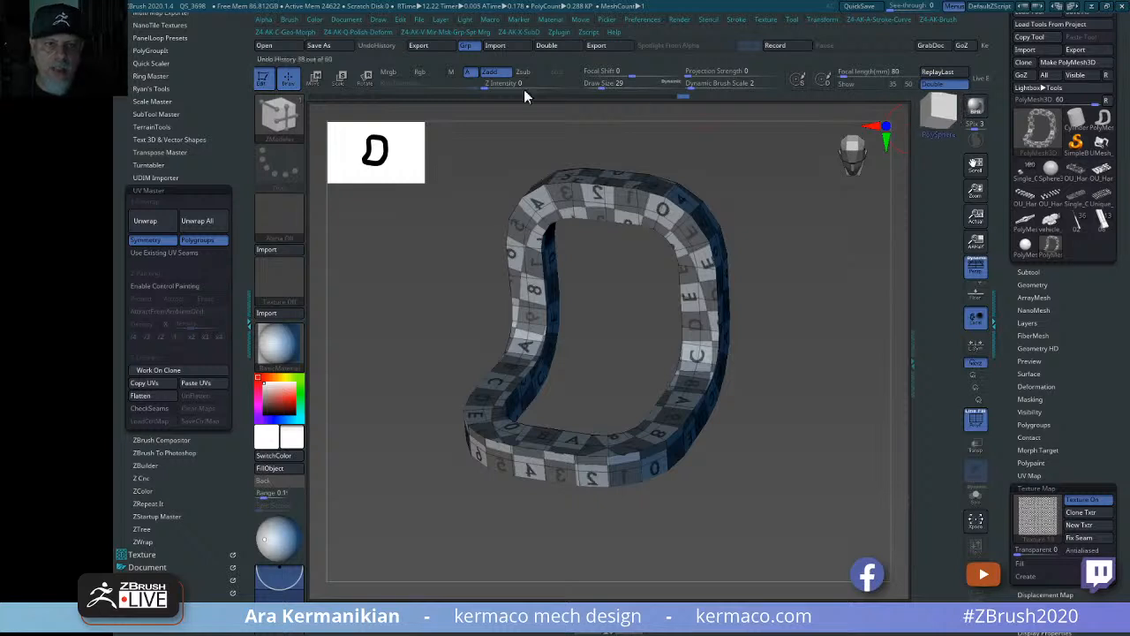
pyautogui.click(560, 32)
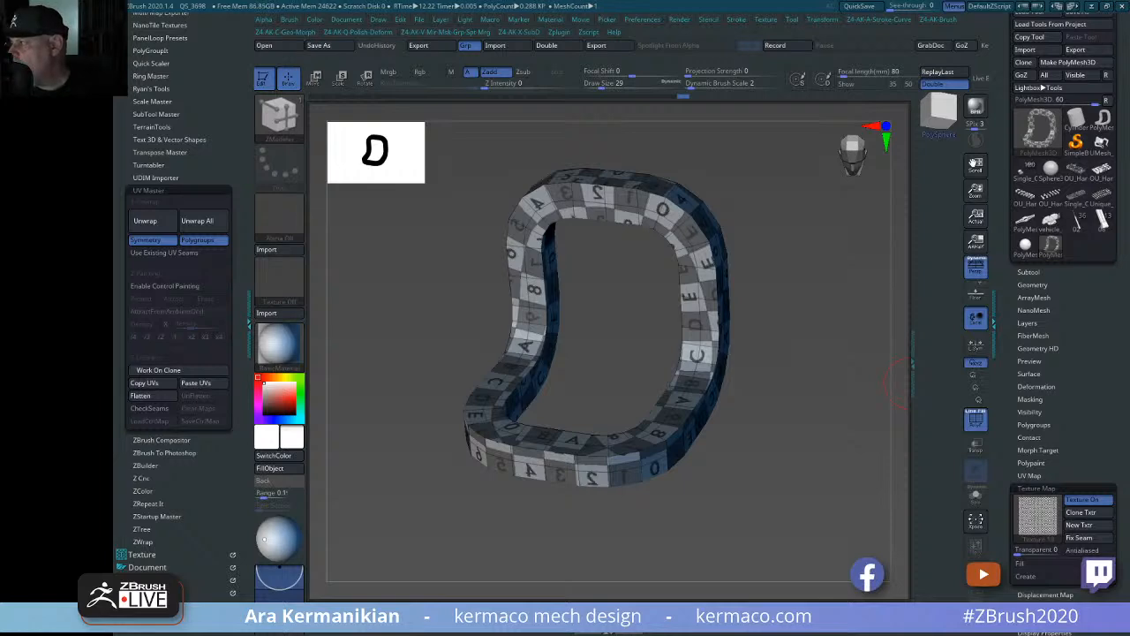
# Switch to the Chrome browser and open the Presenters page of the Pixologic ZBrushLIVE site.
pyautogui.click(1091, 6)
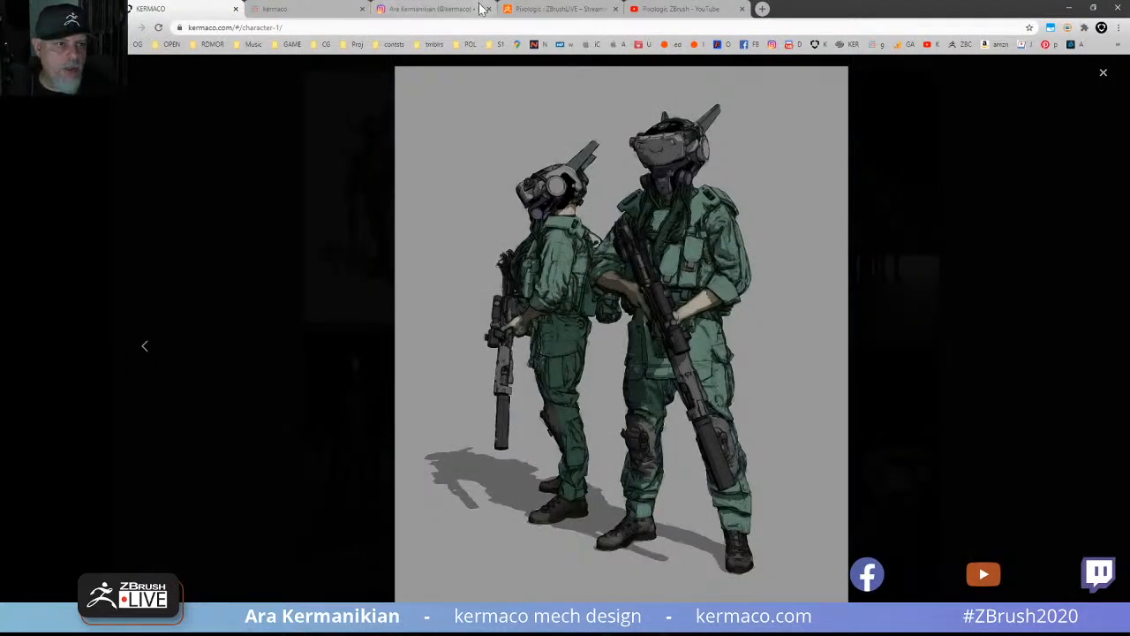
pyautogui.click(556, 8)
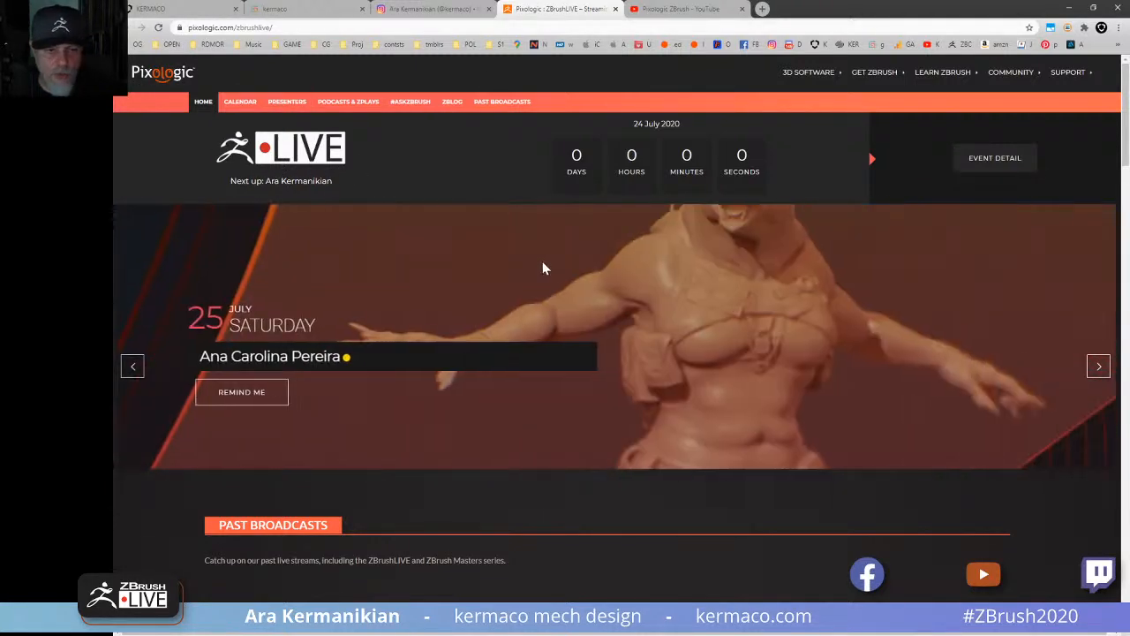
pyautogui.click(290, 110)
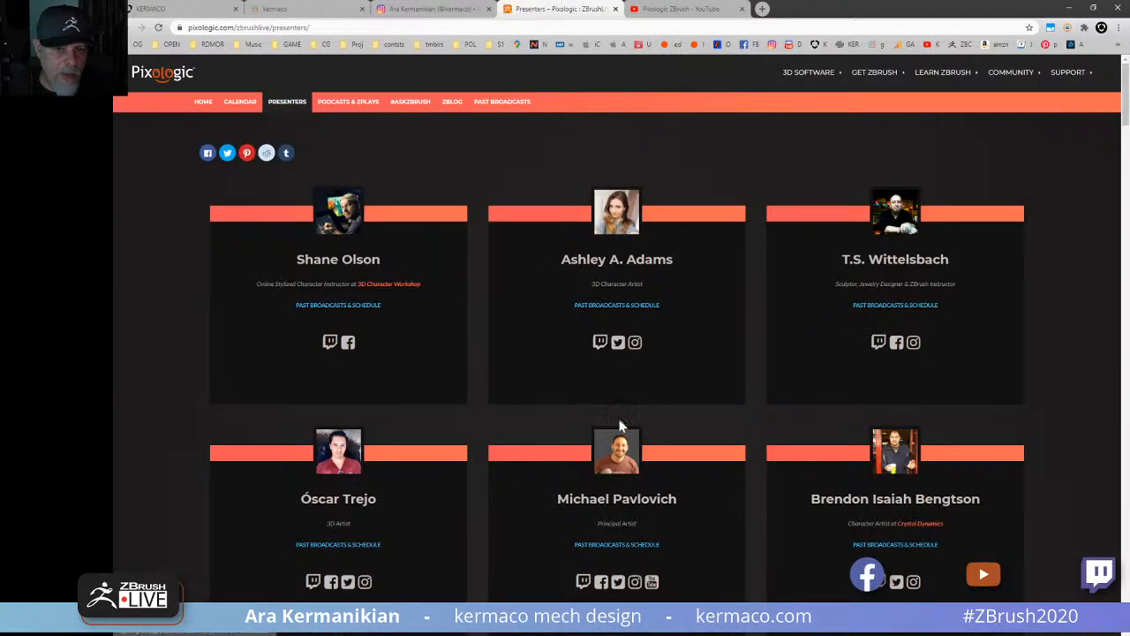
# Look through the presenters list for the kermaco.com designer and open that presenter's profile.
pyautogui.scroll(-2, 618, 408)
pyautogui.scroll(-8, 627, 380)
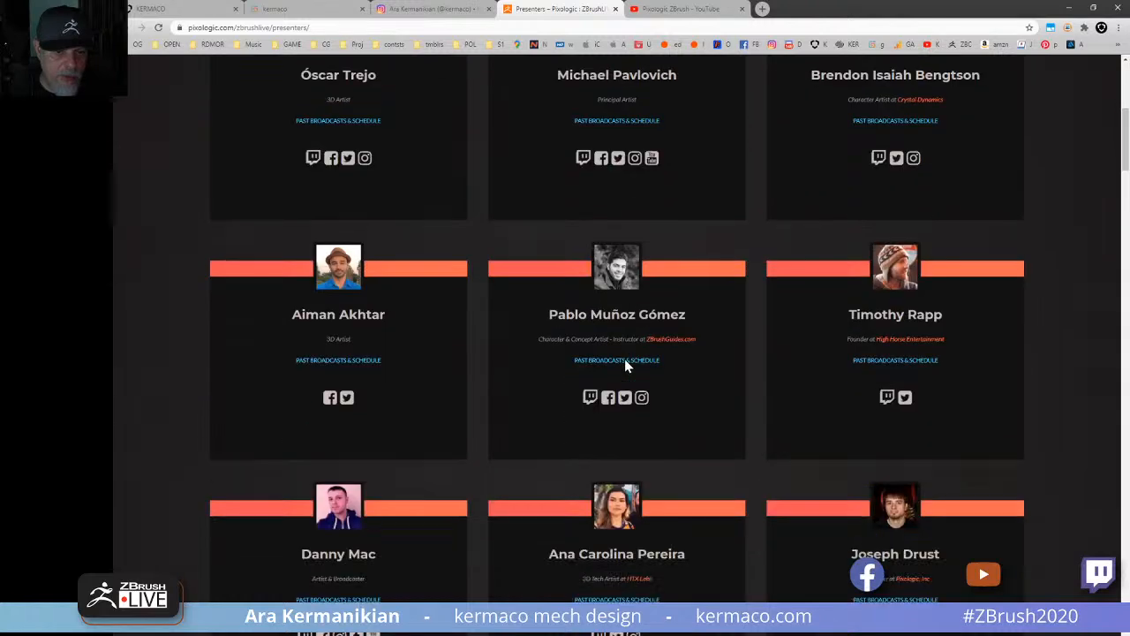
pyautogui.scroll(-3, 632, 406)
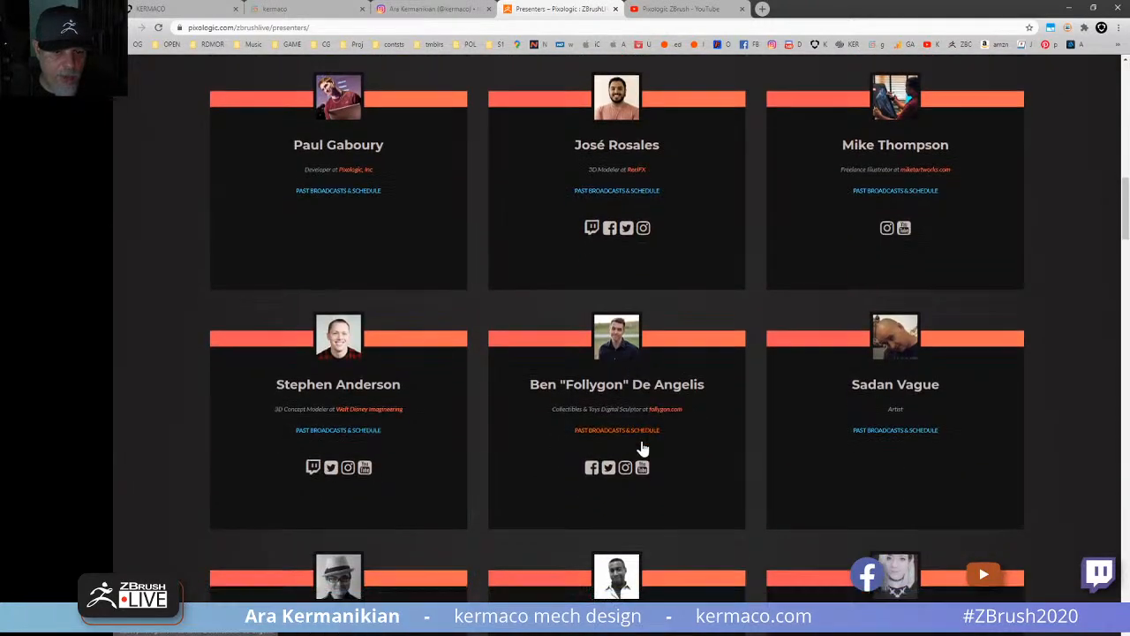
pyautogui.scroll(-3, 643, 449)
pyautogui.scroll(-2, 643, 448)
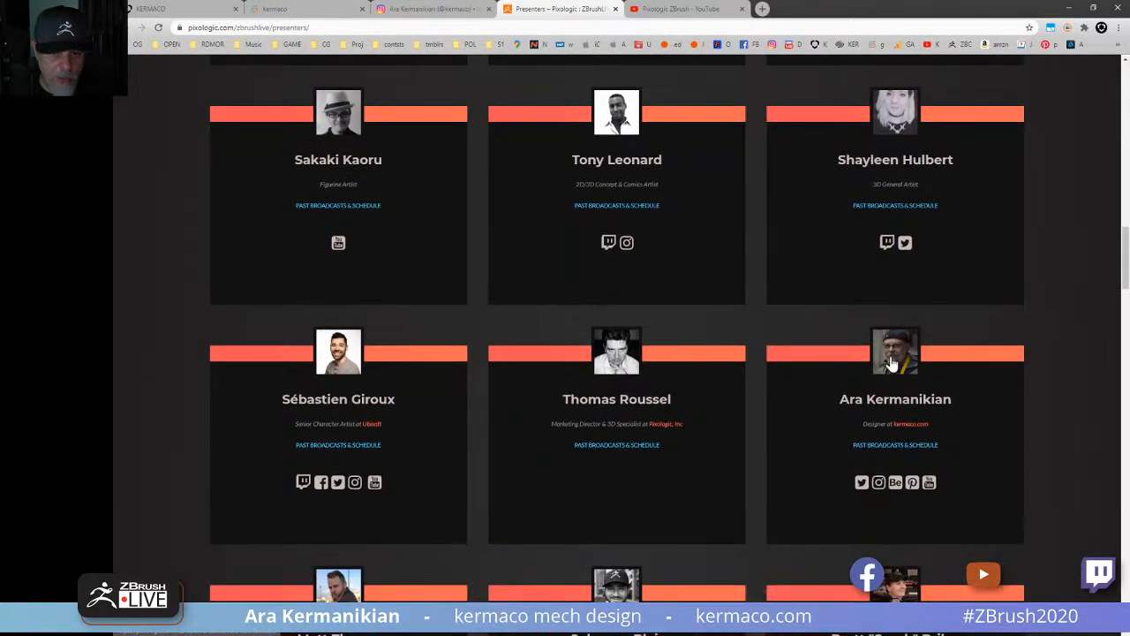
pyautogui.click(892, 364)
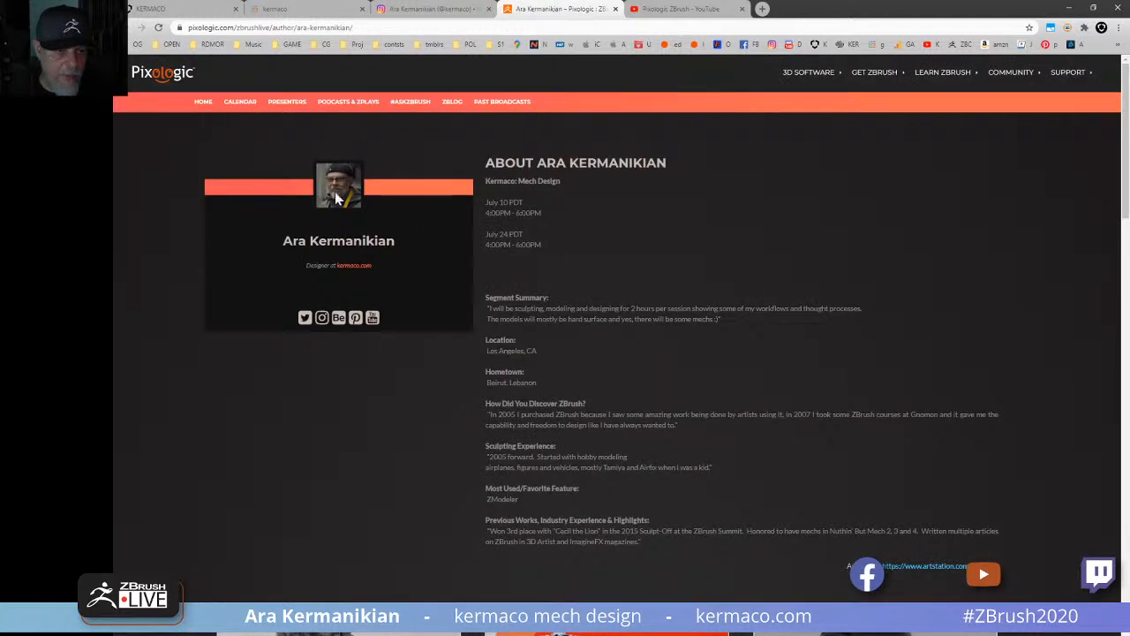
# Browse the presenter's profile, artwork images and Kermaco: Mech Design past broadcasts.
pyautogui.scroll(-3, 632, 437)
pyautogui.scroll(-4, 633, 444)
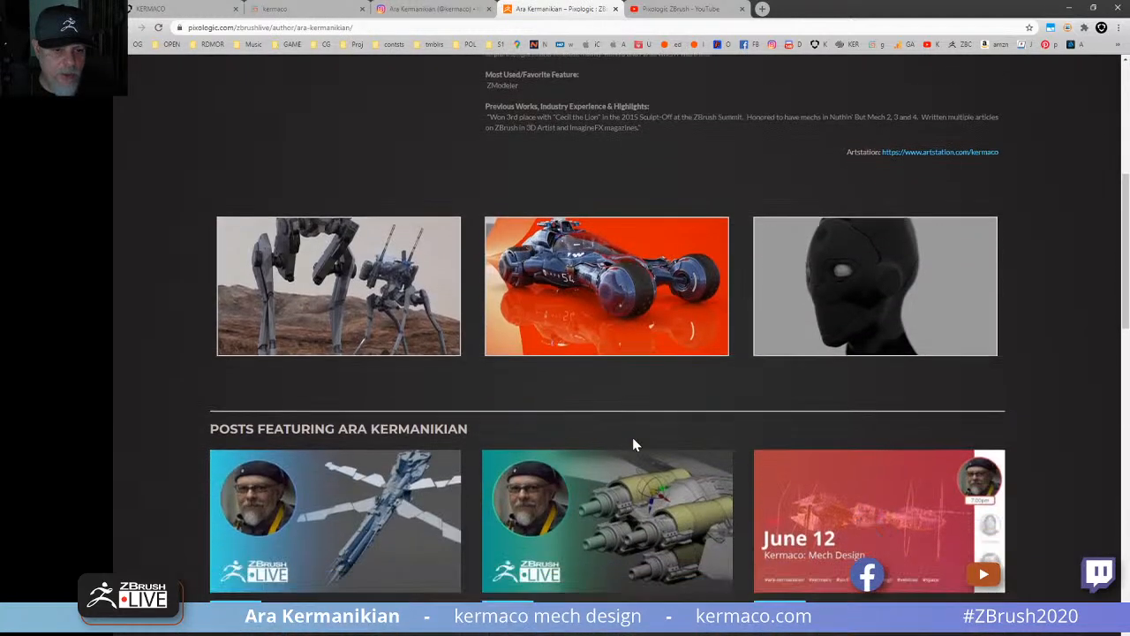
pyautogui.scroll(-2, 444, 414)
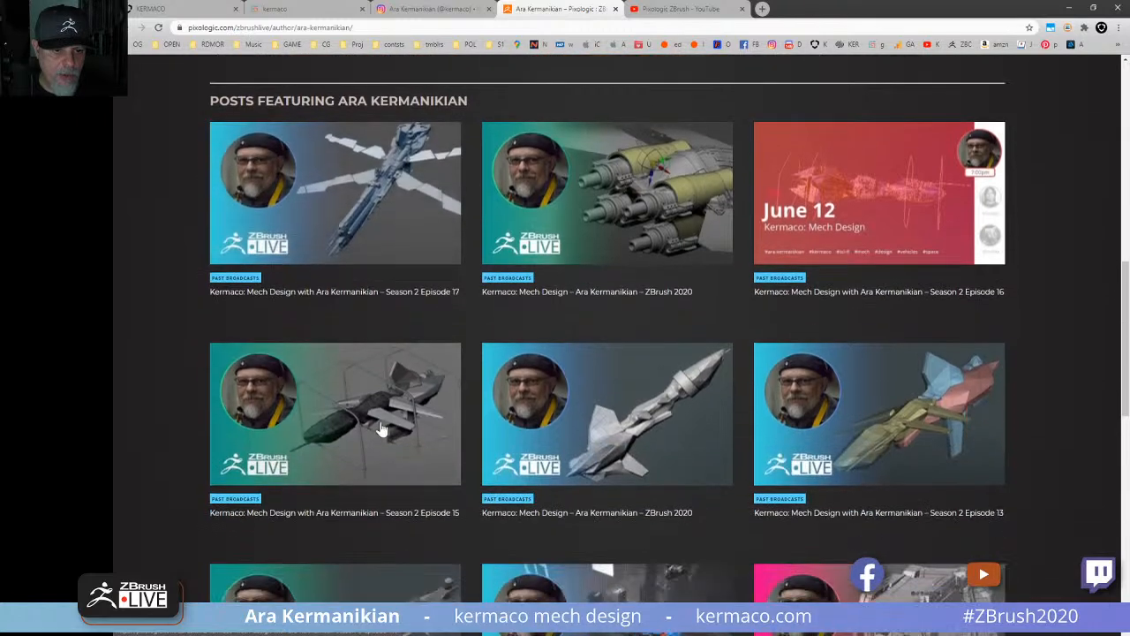
pyautogui.scroll(-2, 549, 450)
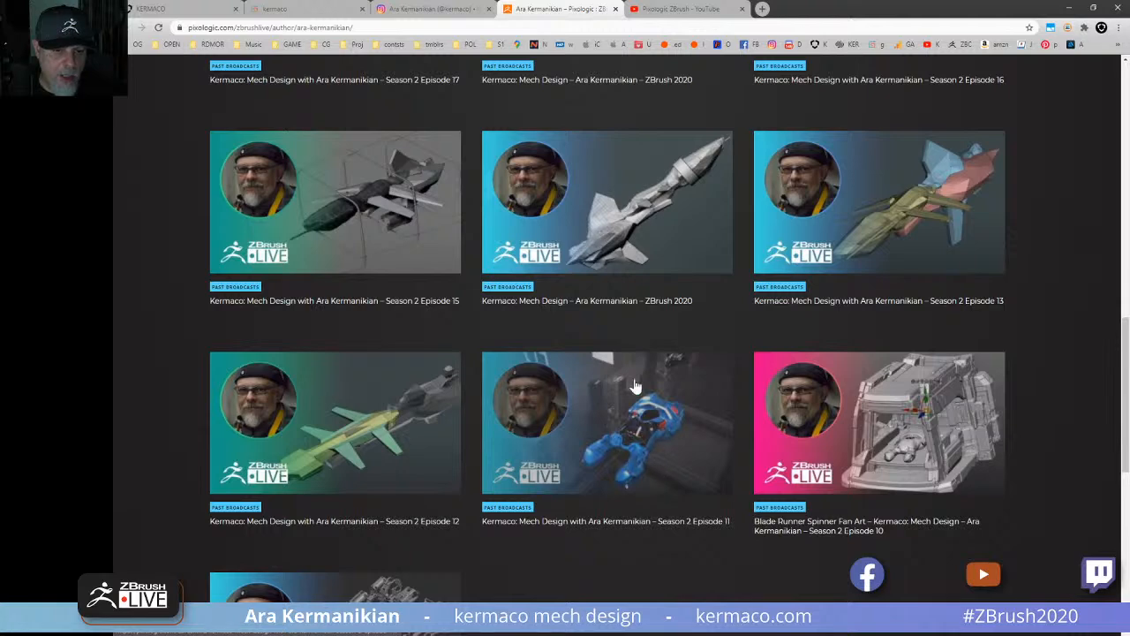
pyautogui.scroll(1, 351, 469)
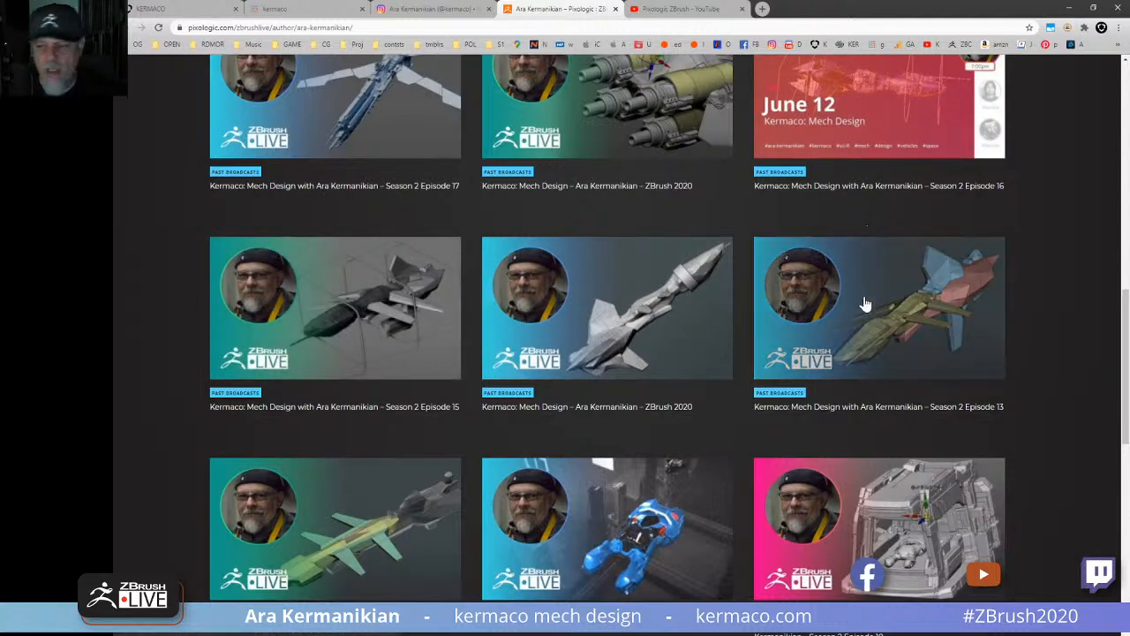
pyautogui.scroll(1, 866, 306)
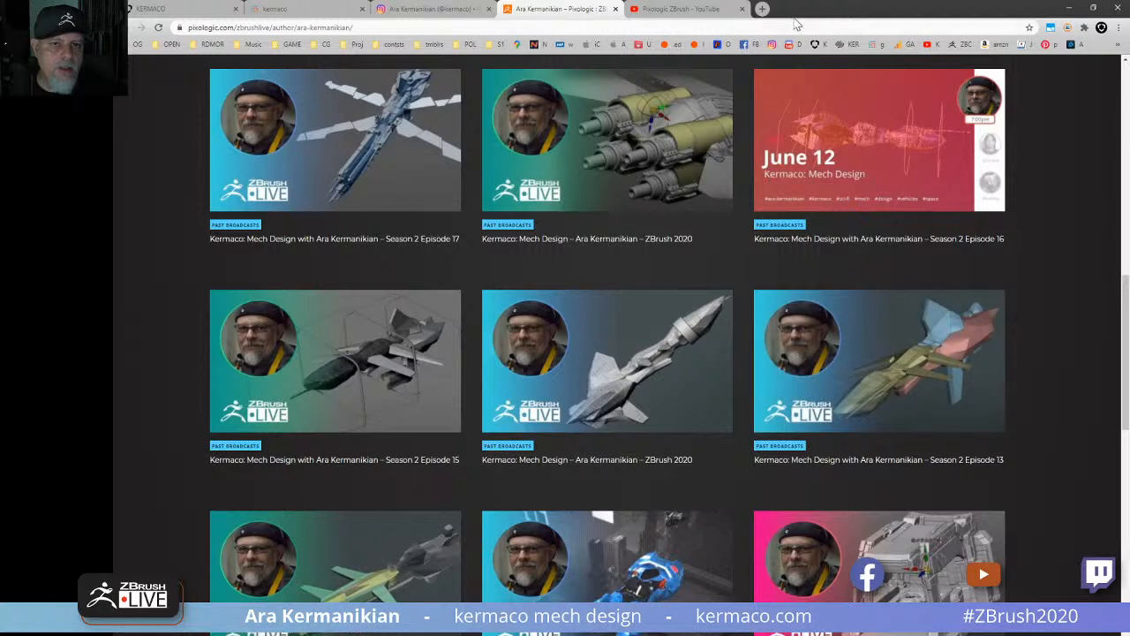
# Open the pixologic.com home page in a new browser tab.
pyautogui.click(763, 9)
pyautogui.click(769, 27)
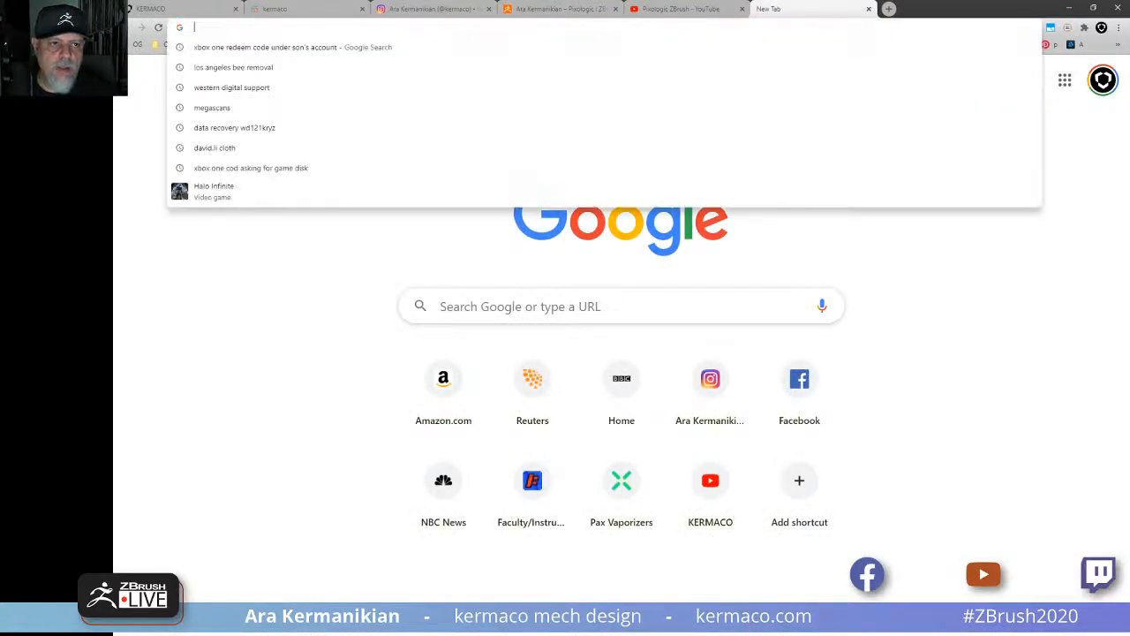
pyautogui.write('pi')
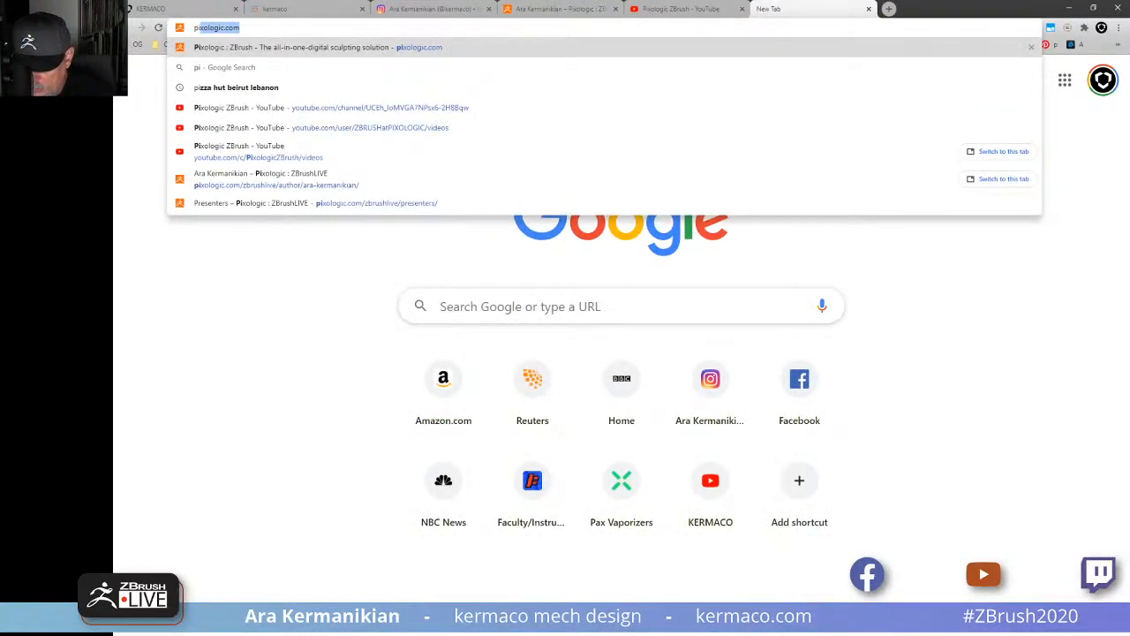
pyautogui.write('xologic.co')
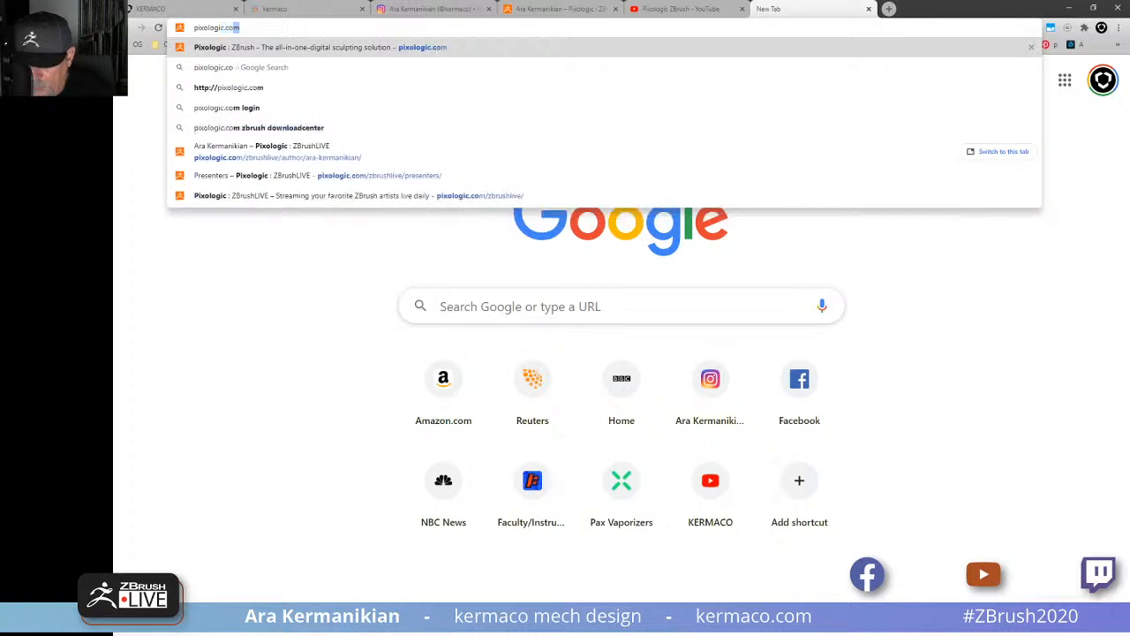
pyautogui.press('Return')
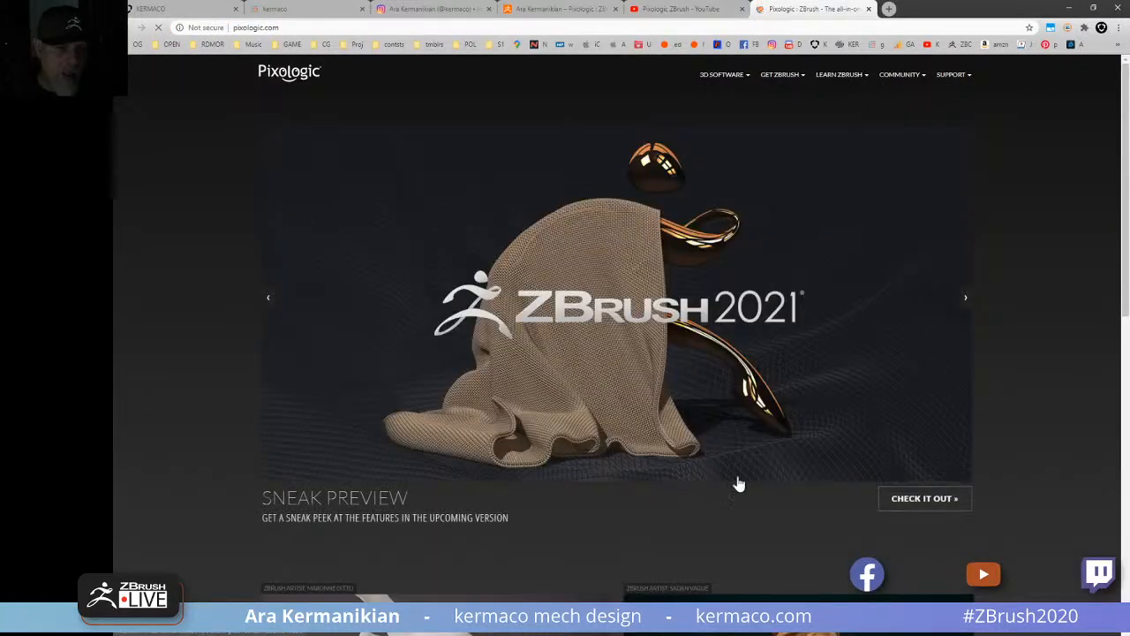
# Open the Buy ZBrush store page, review the licensing options for individuals, and close that tab.
pyautogui.click(782, 74)
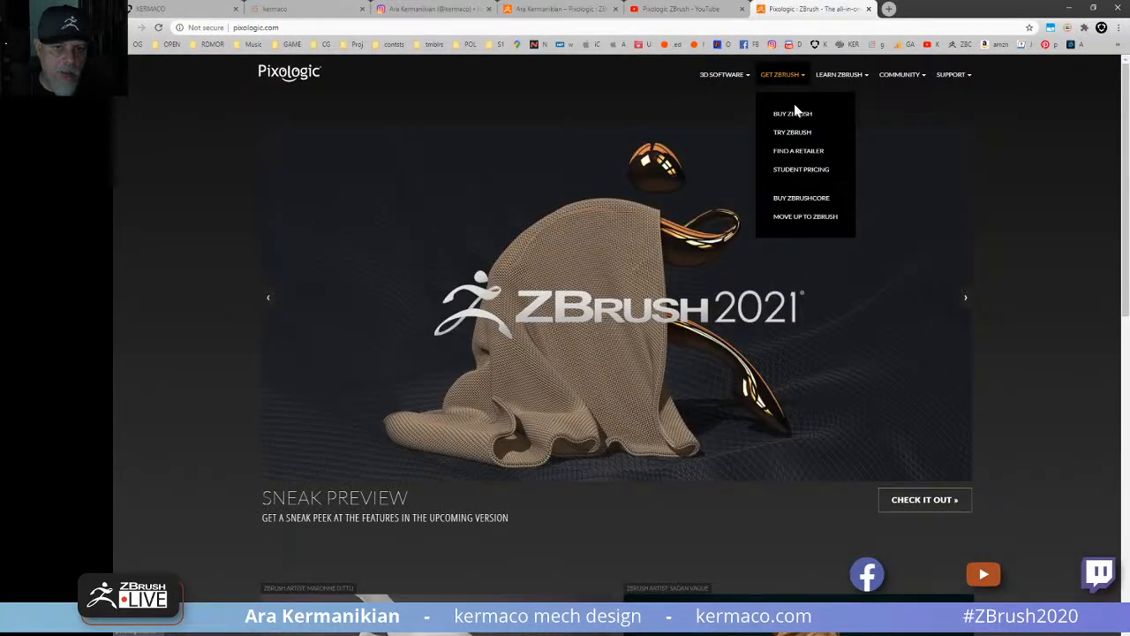
pyautogui.click(792, 114)
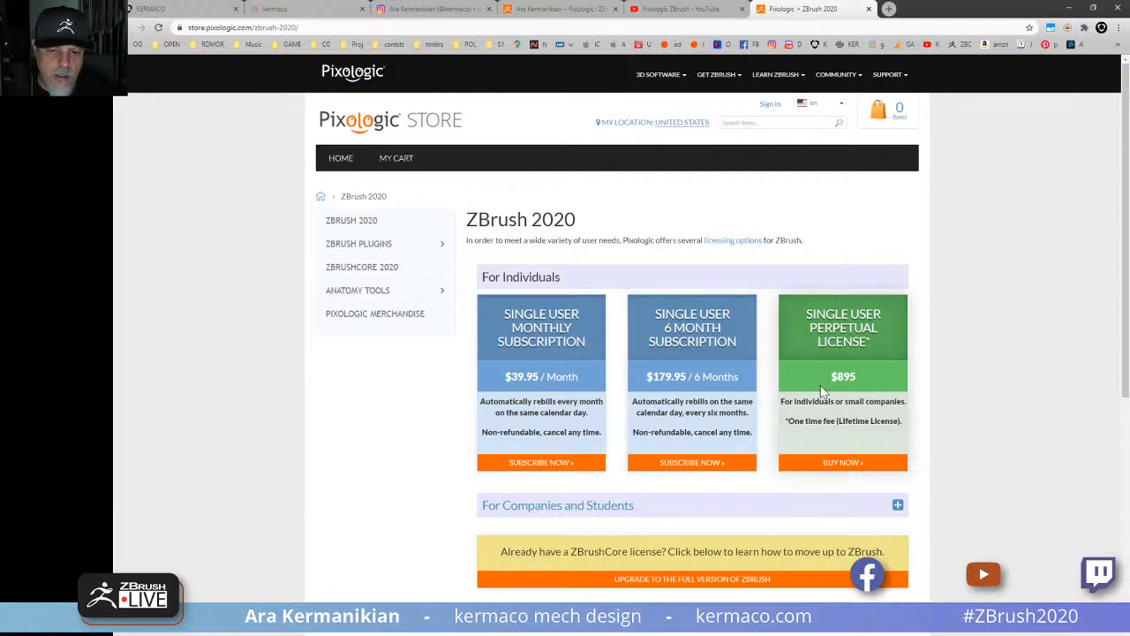
pyautogui.scroll(-1, 770, 468)
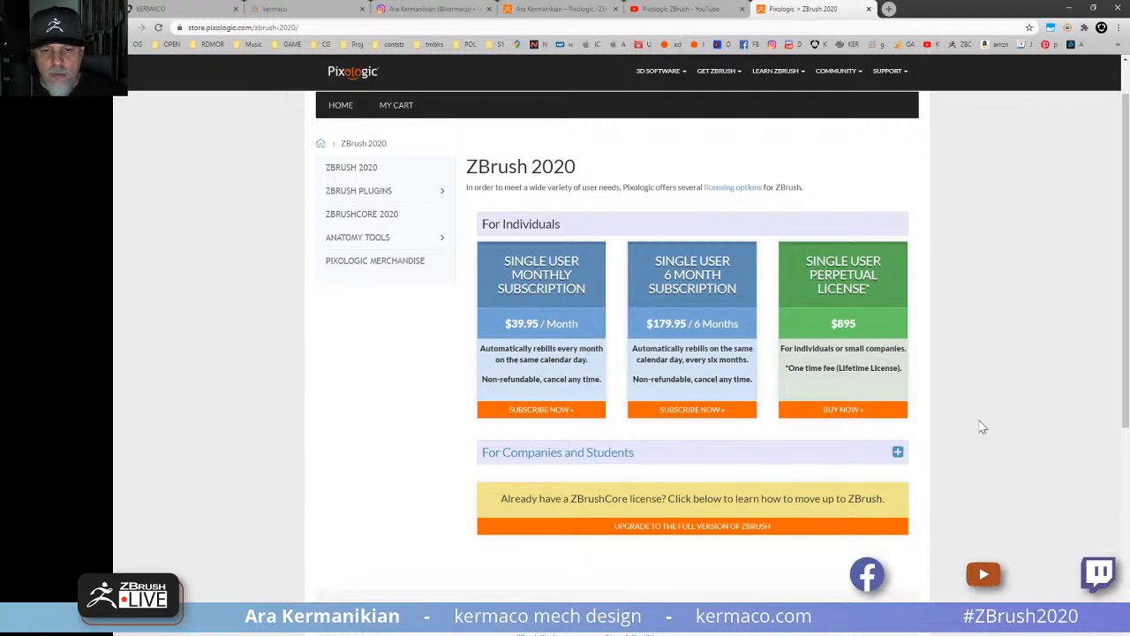
pyautogui.scroll(-3, 962, 395)
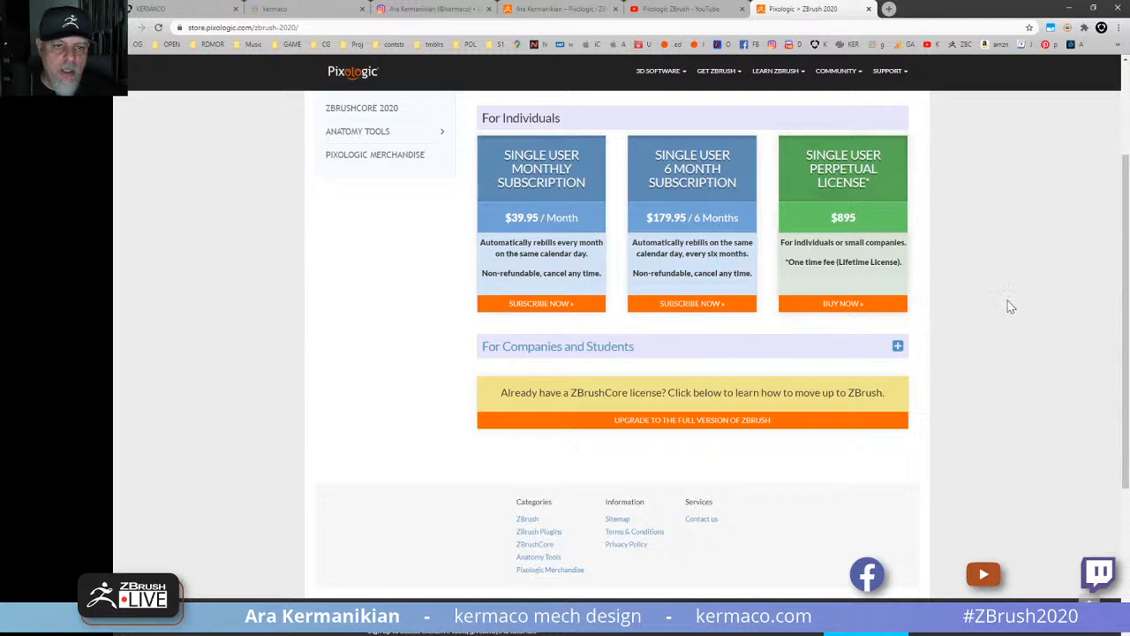
pyautogui.scroll(3, 770, 373)
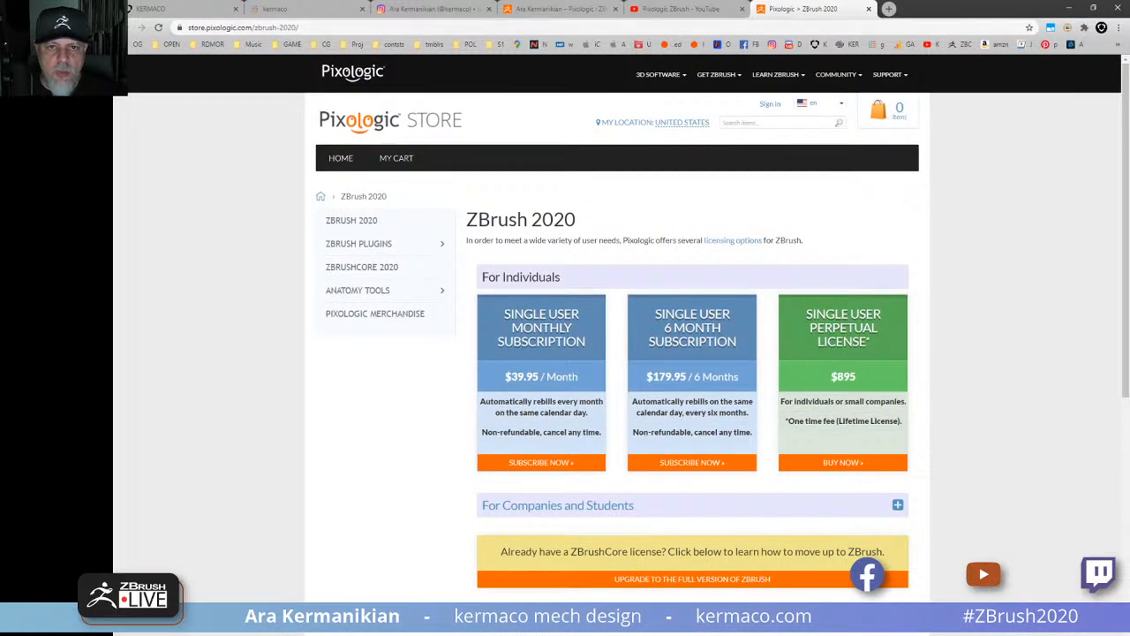
pyautogui.click(870, 10)
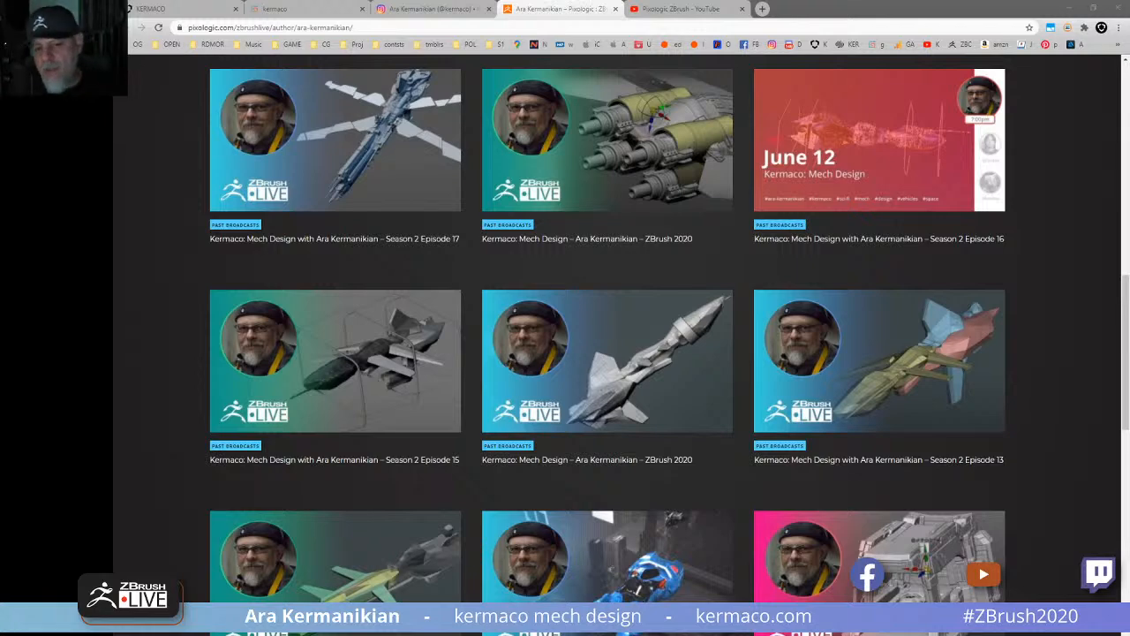
# Open the ZBrushLIVE calendar and look through the upcoming streams.
pyautogui.scroll(10, 466, 365)
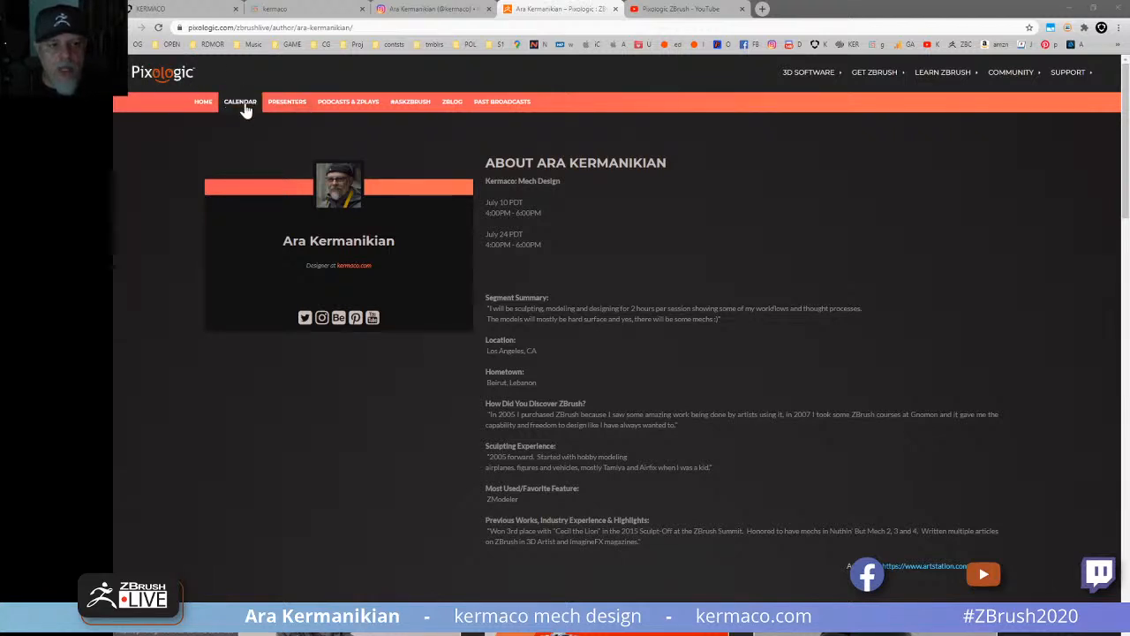
pyautogui.click(245, 104)
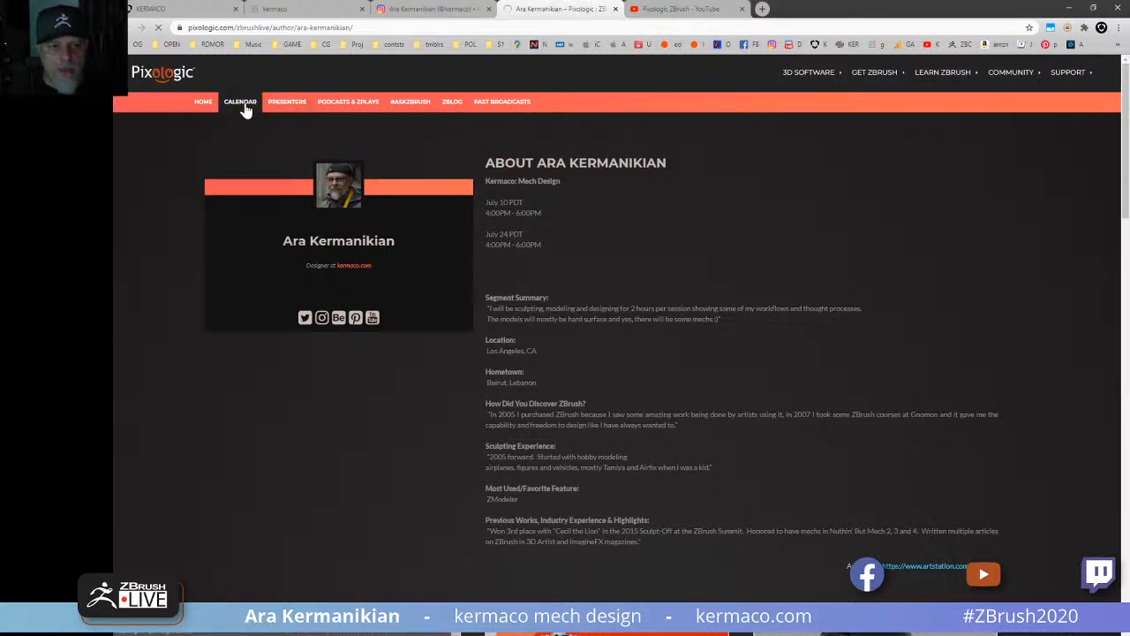
pyautogui.scroll(-7, 606, 400)
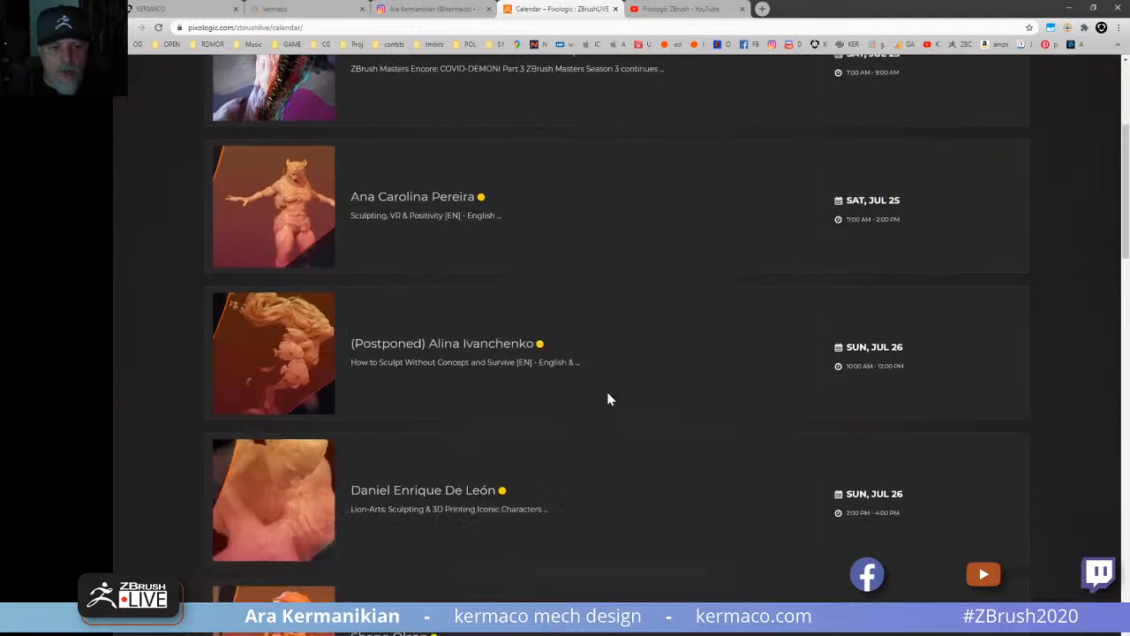
pyautogui.scroll(-6, 535, 327)
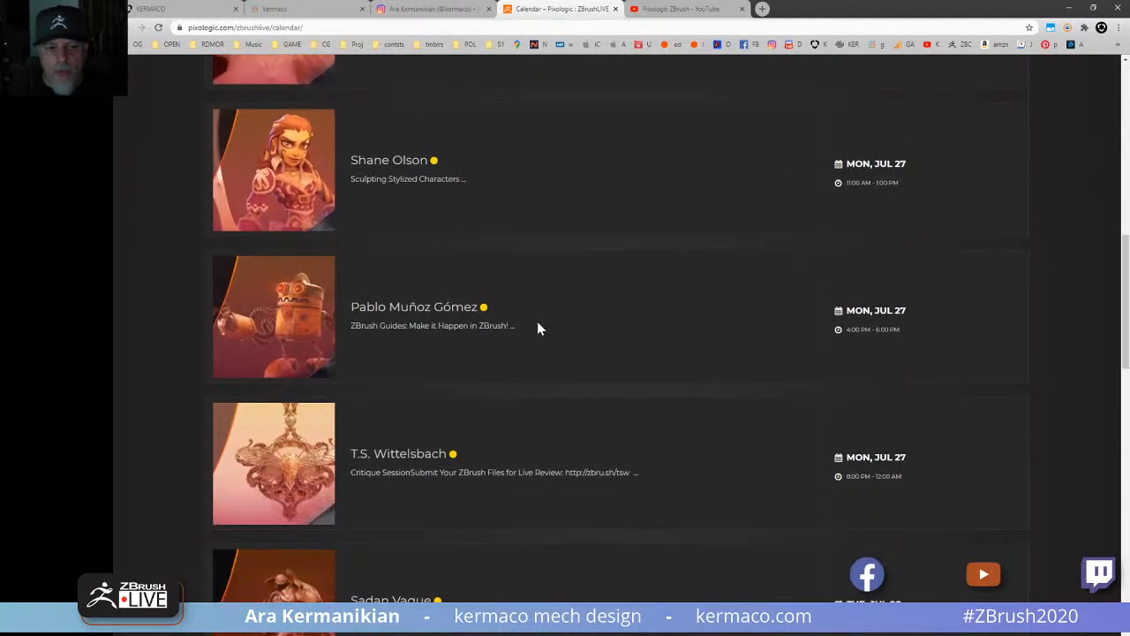
pyautogui.scroll(-6, 535, 328)
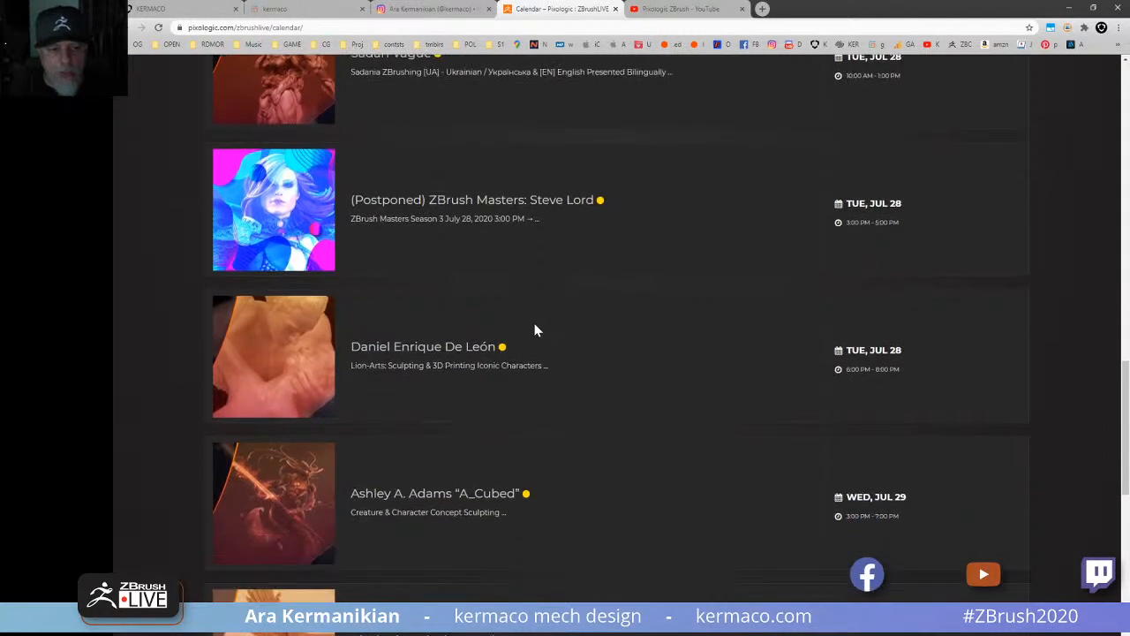
pyautogui.scroll(10, 535, 328)
pyautogui.scroll(12, 536, 329)
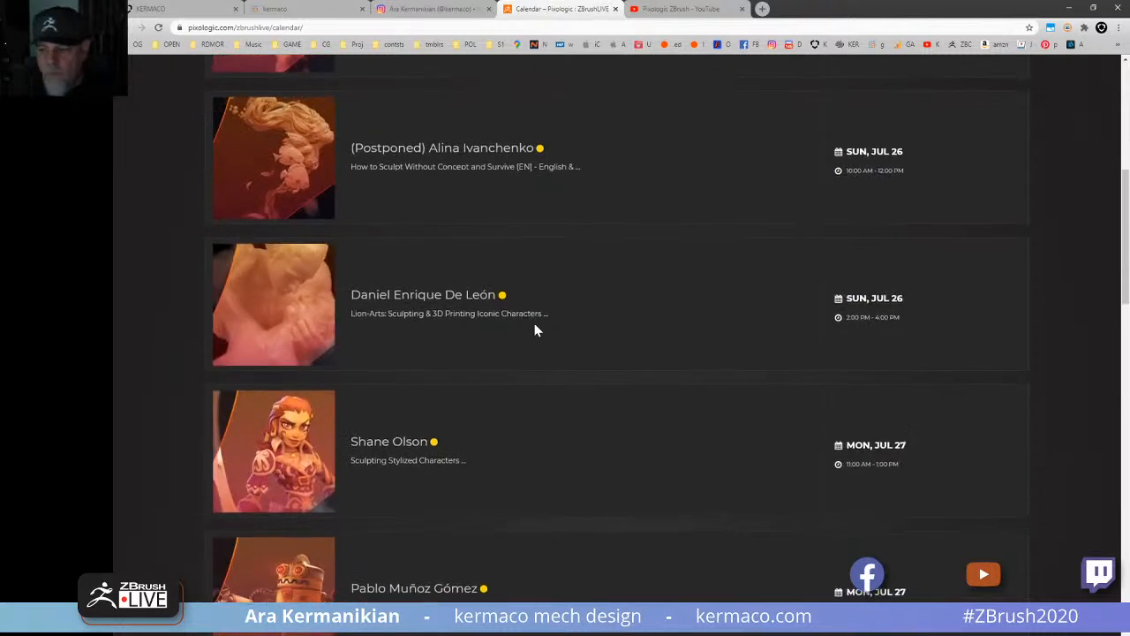